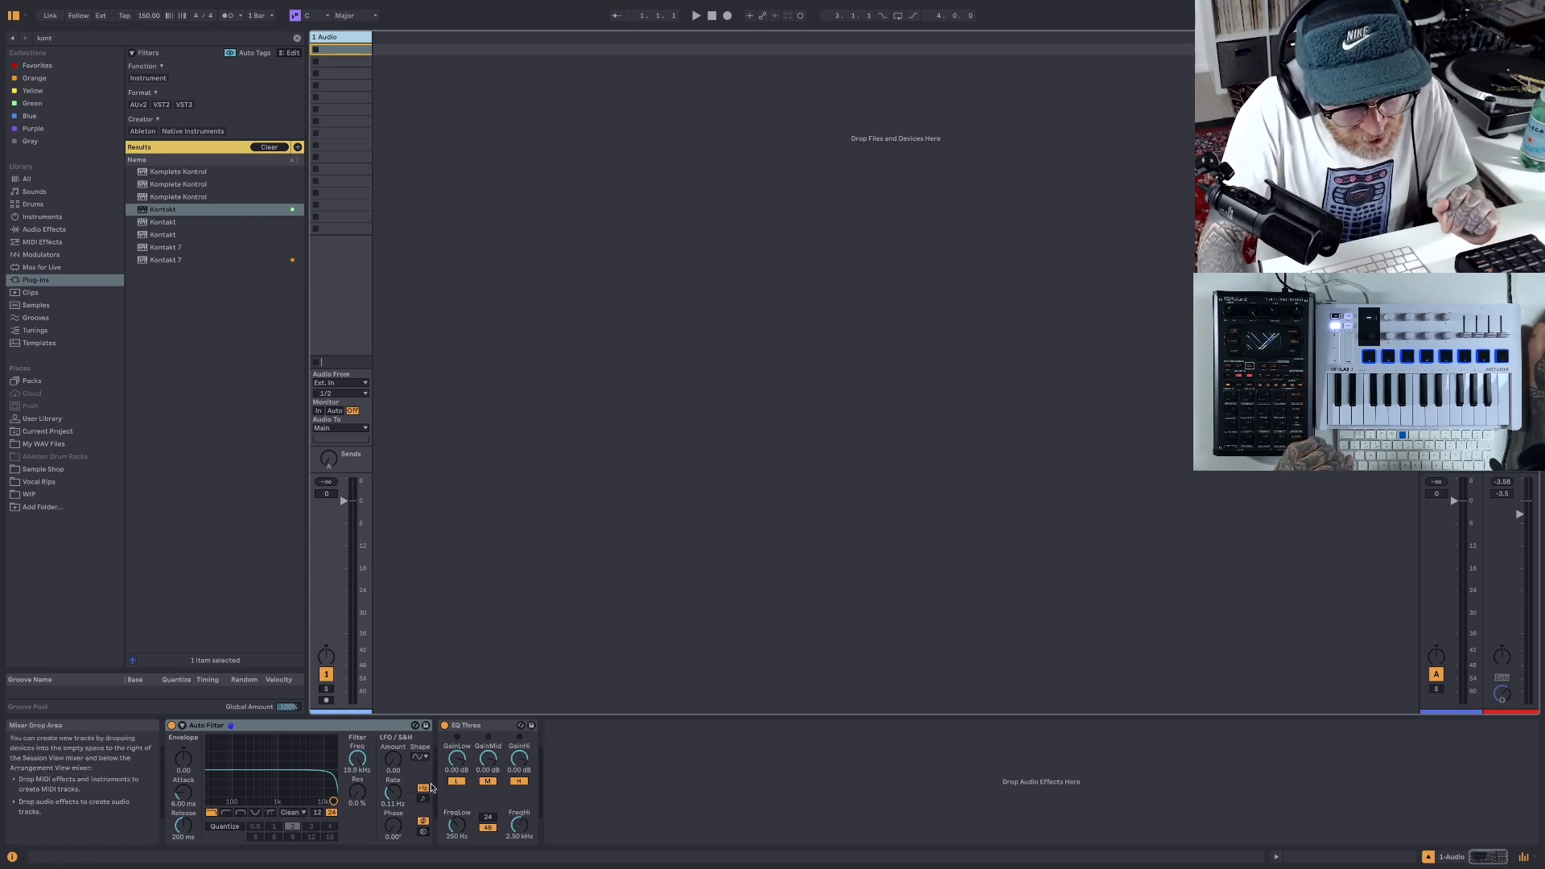
- Clear the browser search filters and load an empty Drum Rack from the Drums library onto a new MIDI track
{"action": "left_click", "coordinate": [274, 147]}
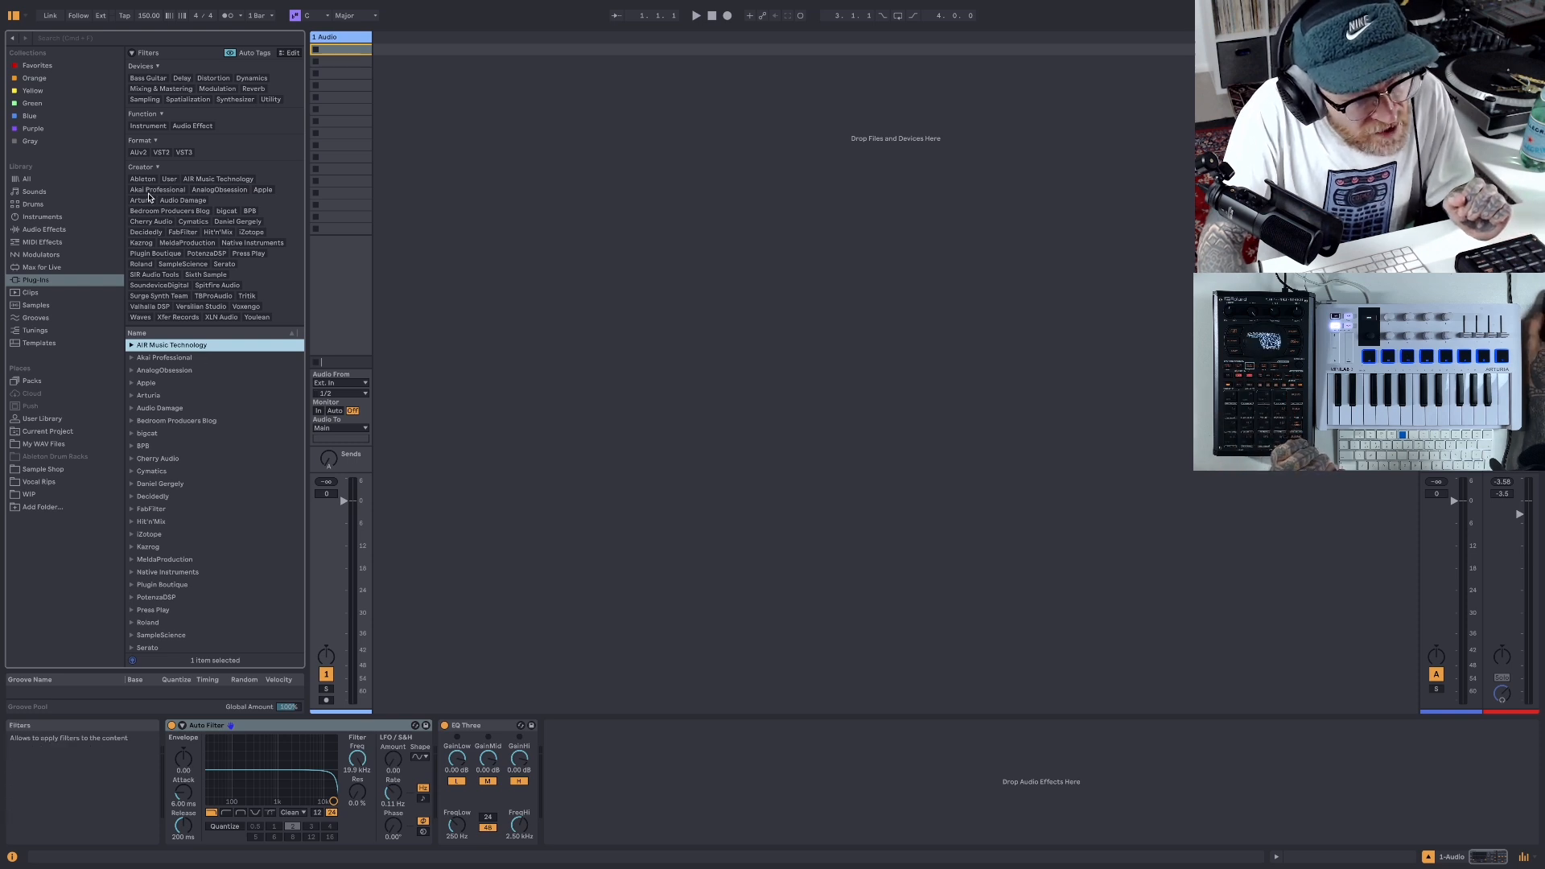
{"action": "left_click", "coordinate": [32, 203]}
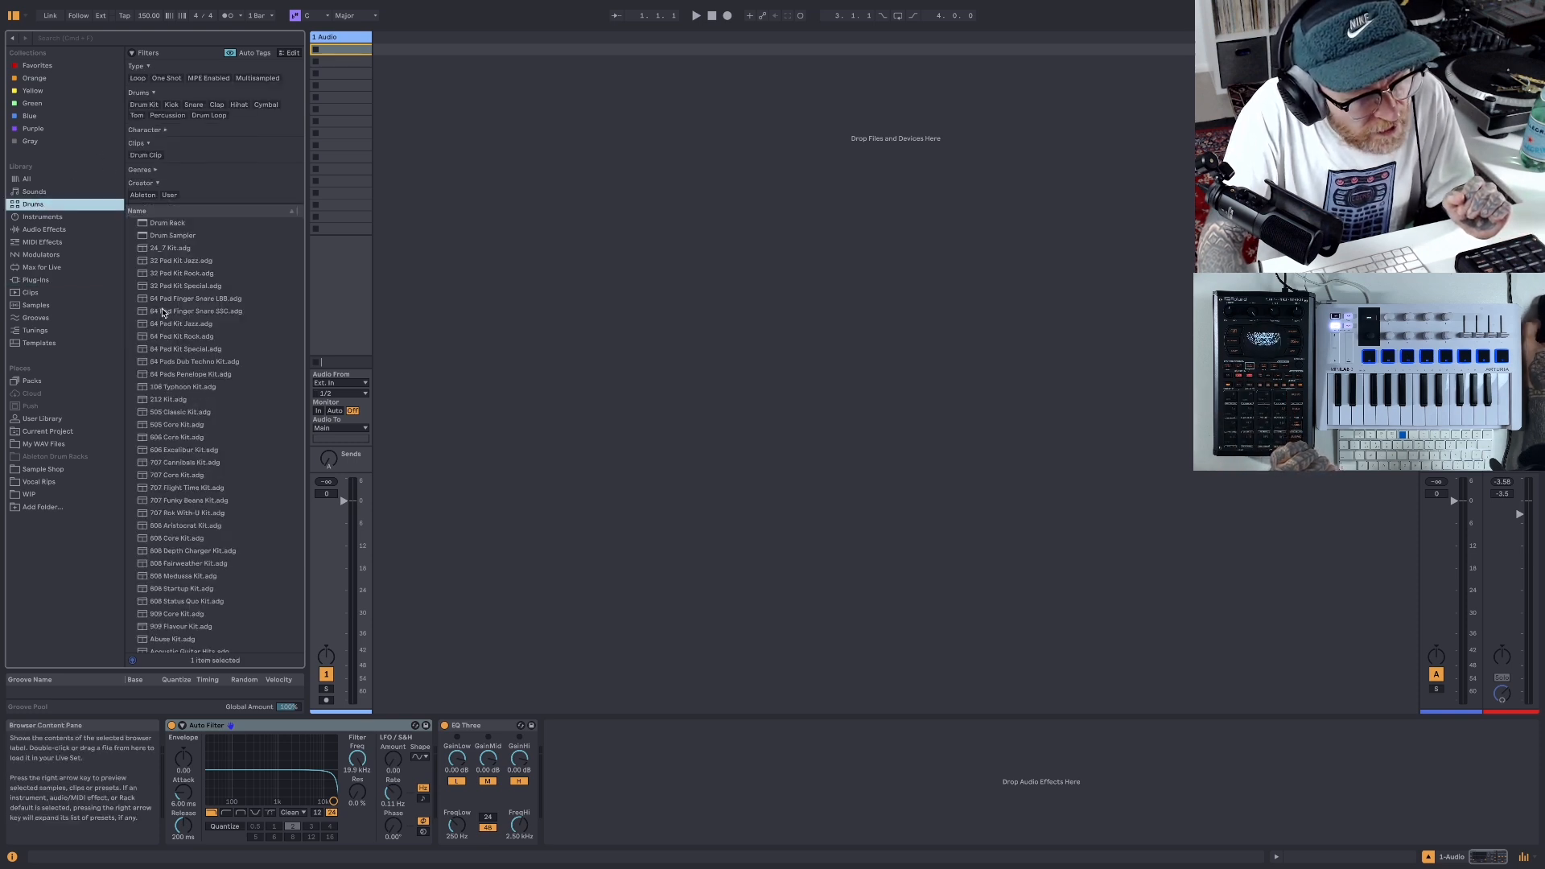
{"action": "double_click", "coordinate": [151, 229]}
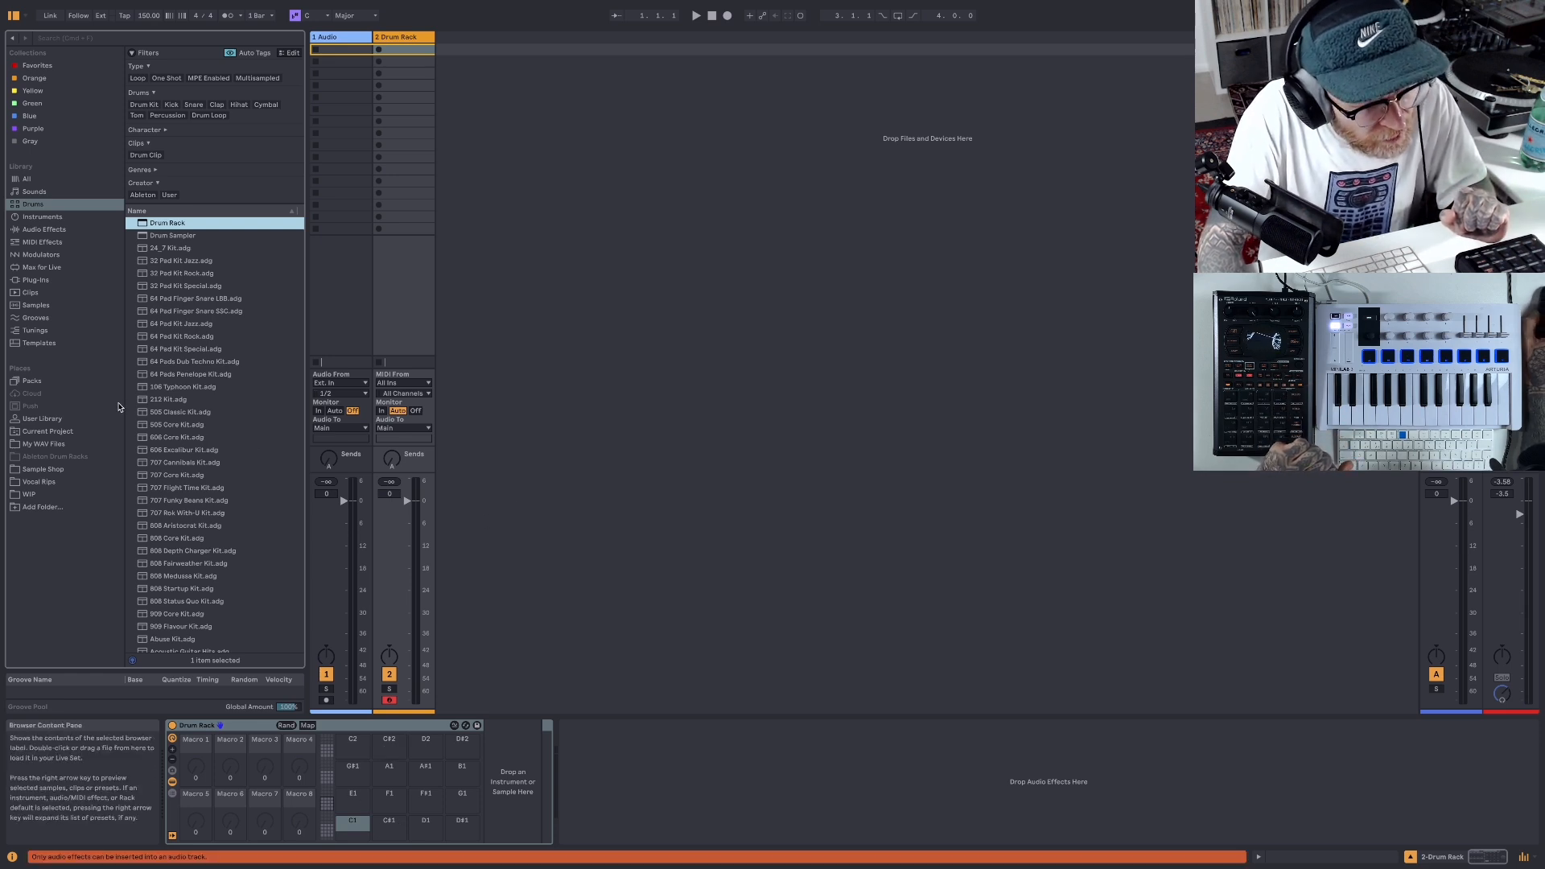
- Browse My WAV Files to the Kick folder under Drums, Beat Butcha - Filth Vol. 7, 16 Bit, One Shots
{"action": "left_click", "coordinate": [52, 445]}
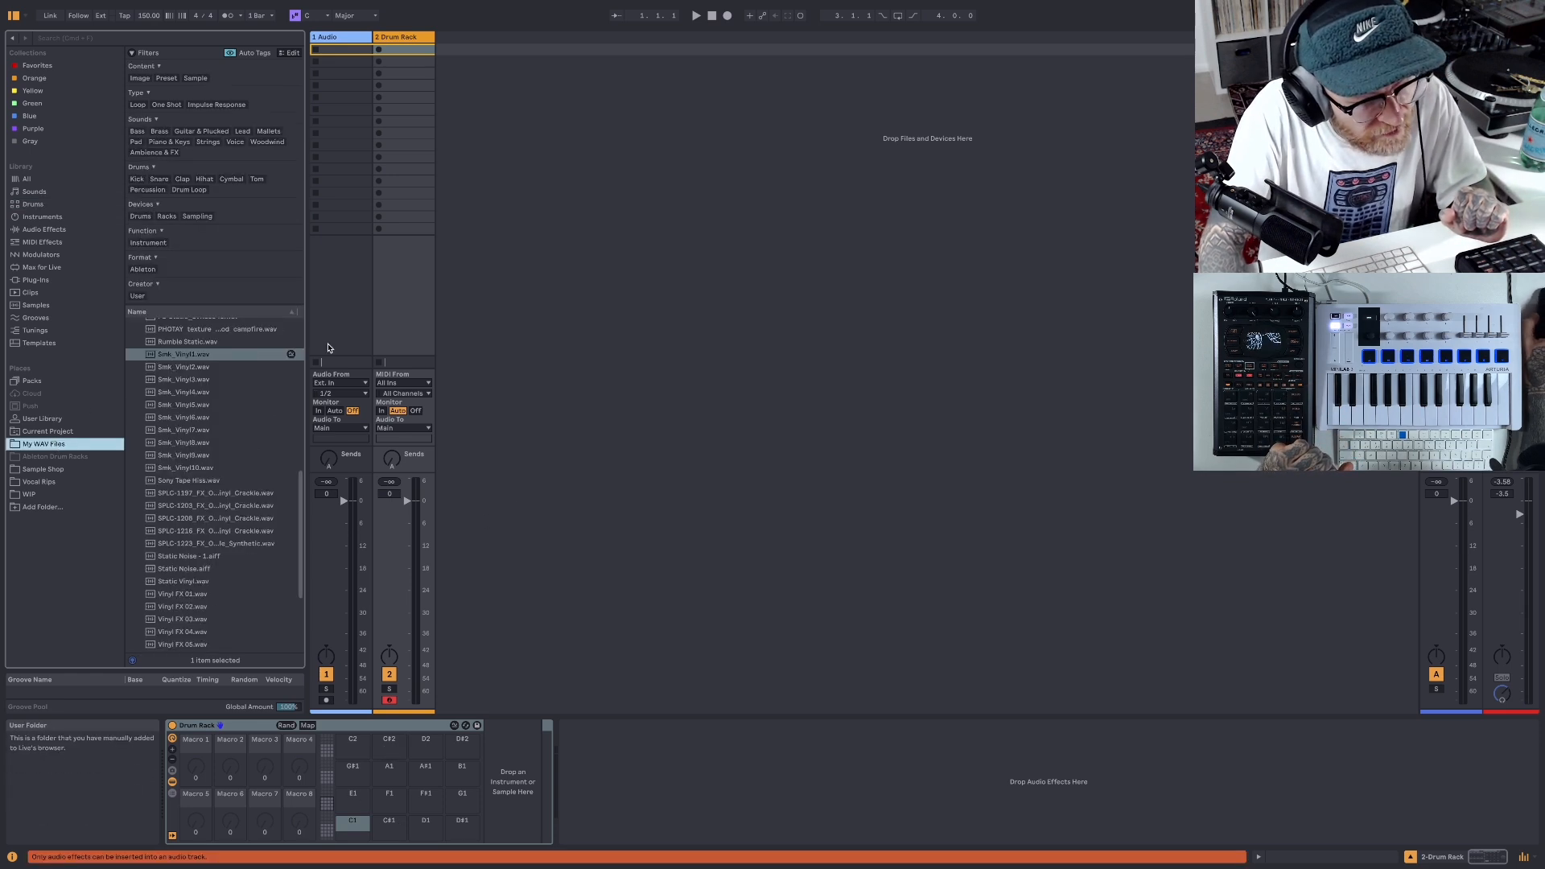
{"action": "scroll", "coordinate": [247, 390], "scroll_direction": "up", "scroll_amount": 5}
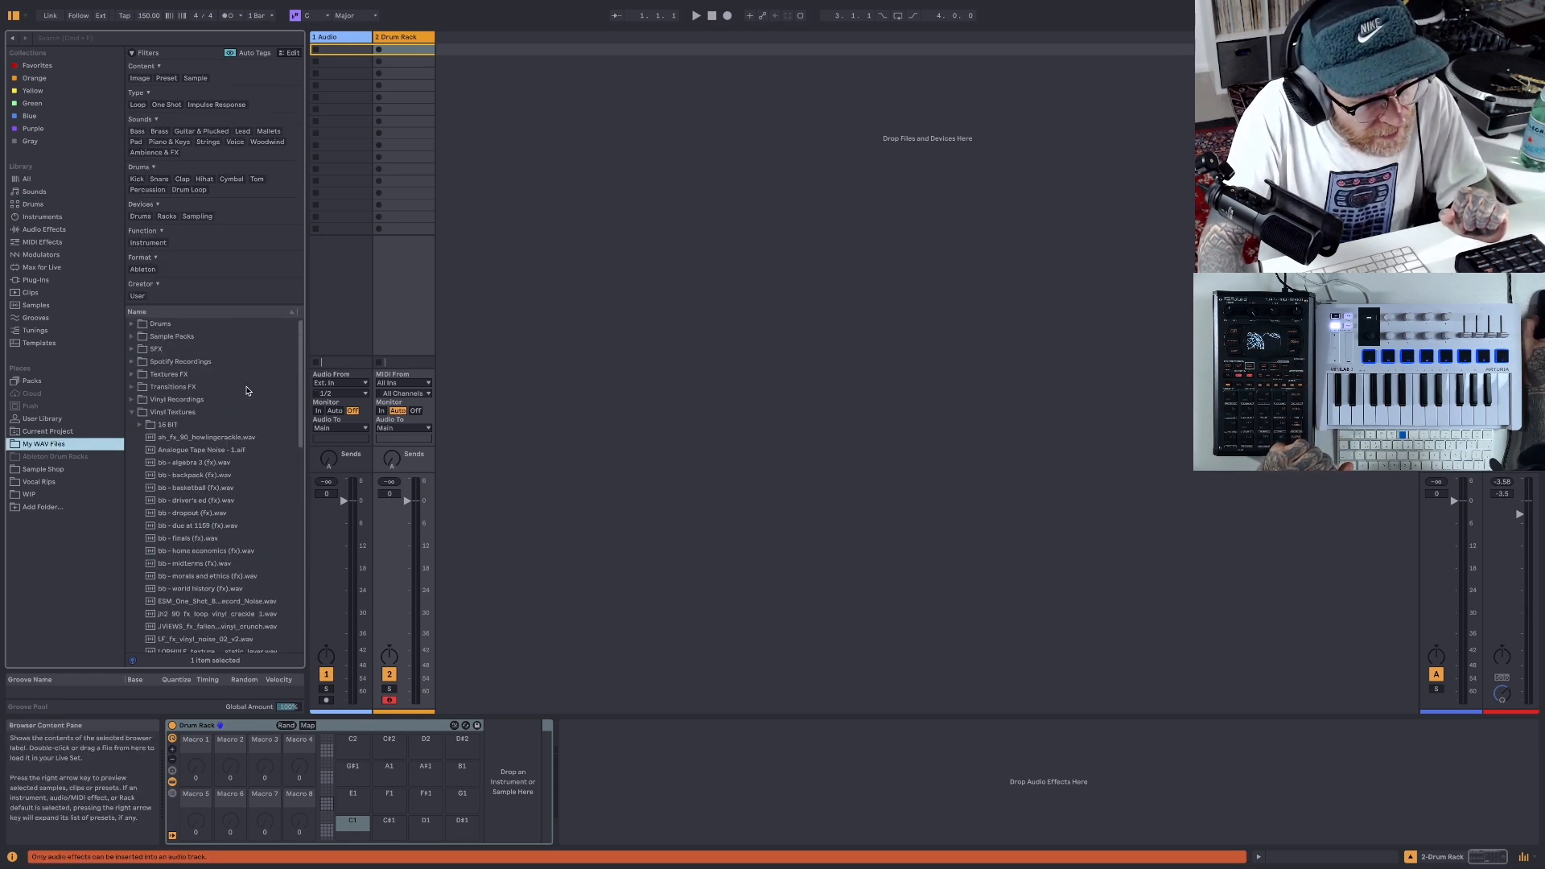
{"action": "left_click", "coordinate": [133, 324]}
{"action": "left_click", "coordinate": [140, 425]}
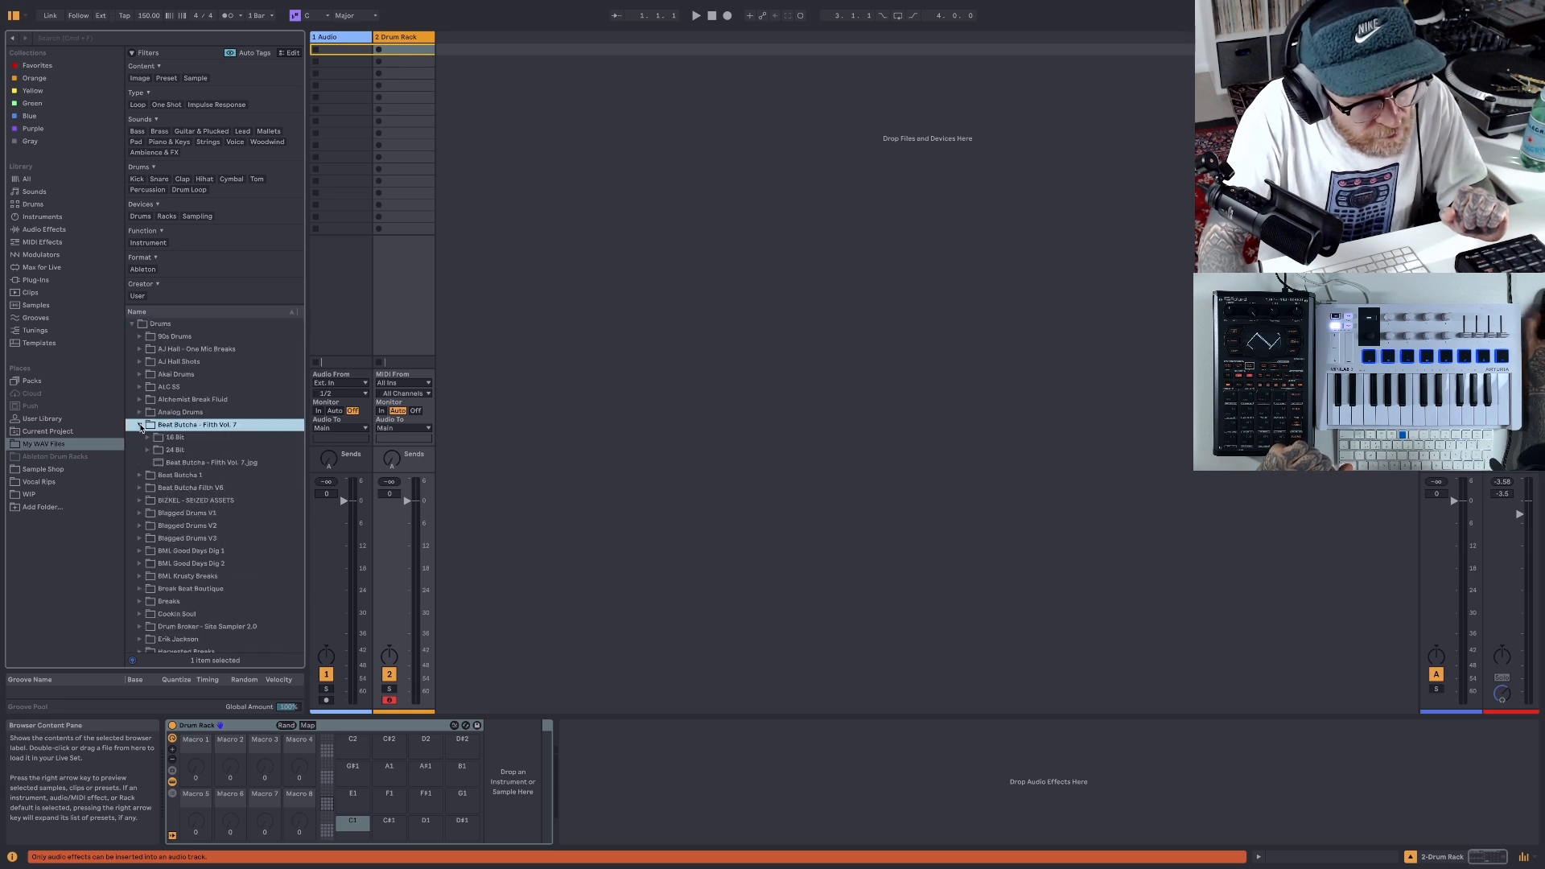
{"action": "left_click", "coordinate": [148, 438]}
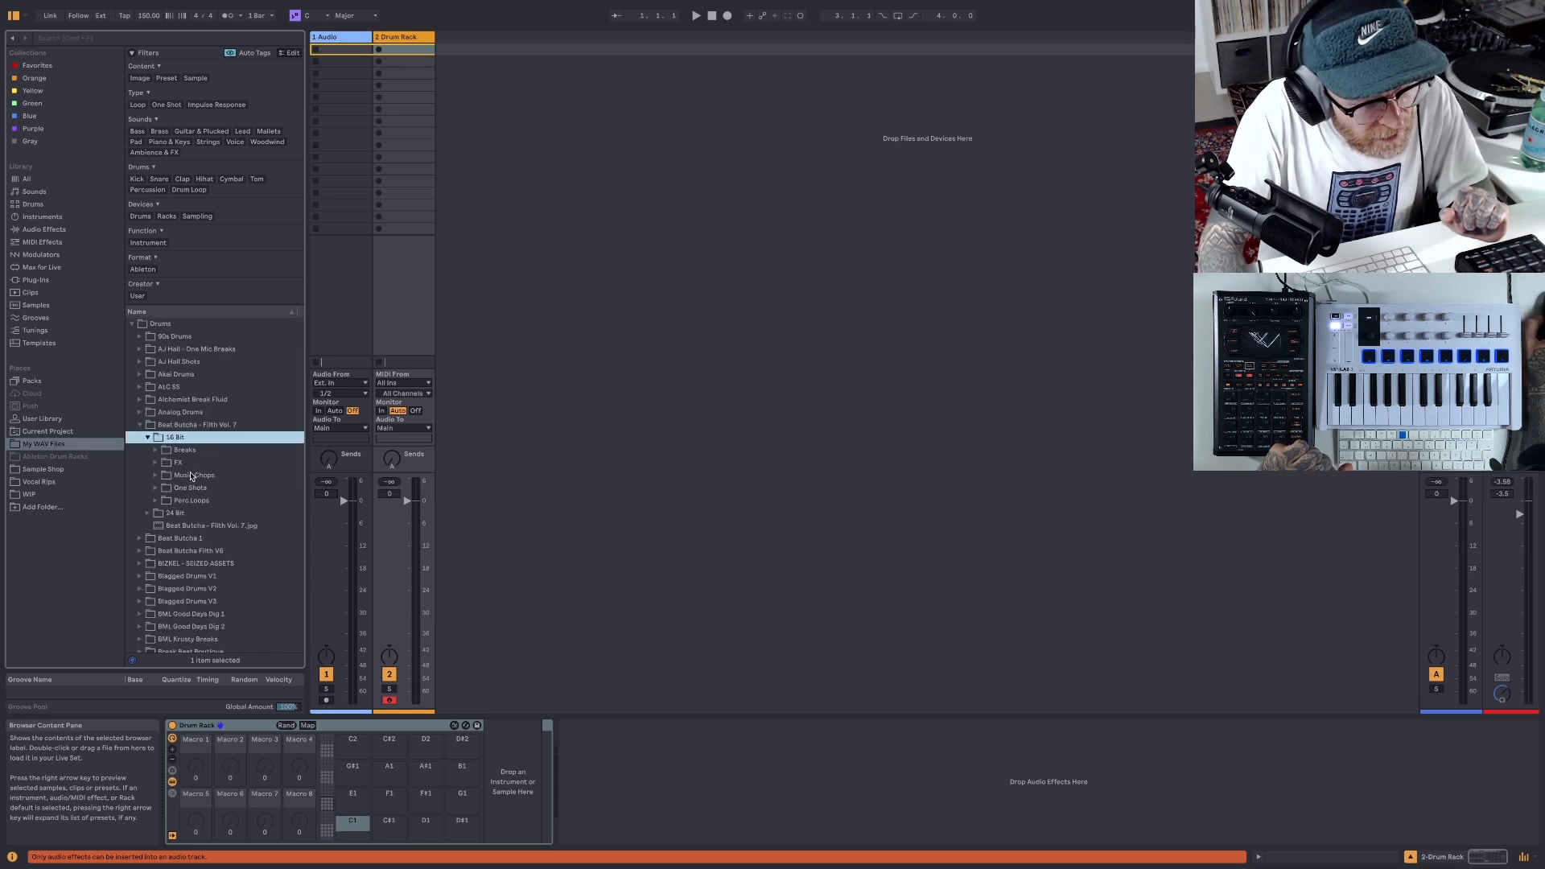
{"action": "scroll", "coordinate": [191, 476], "scroll_direction": "down", "scroll_amount": 3}
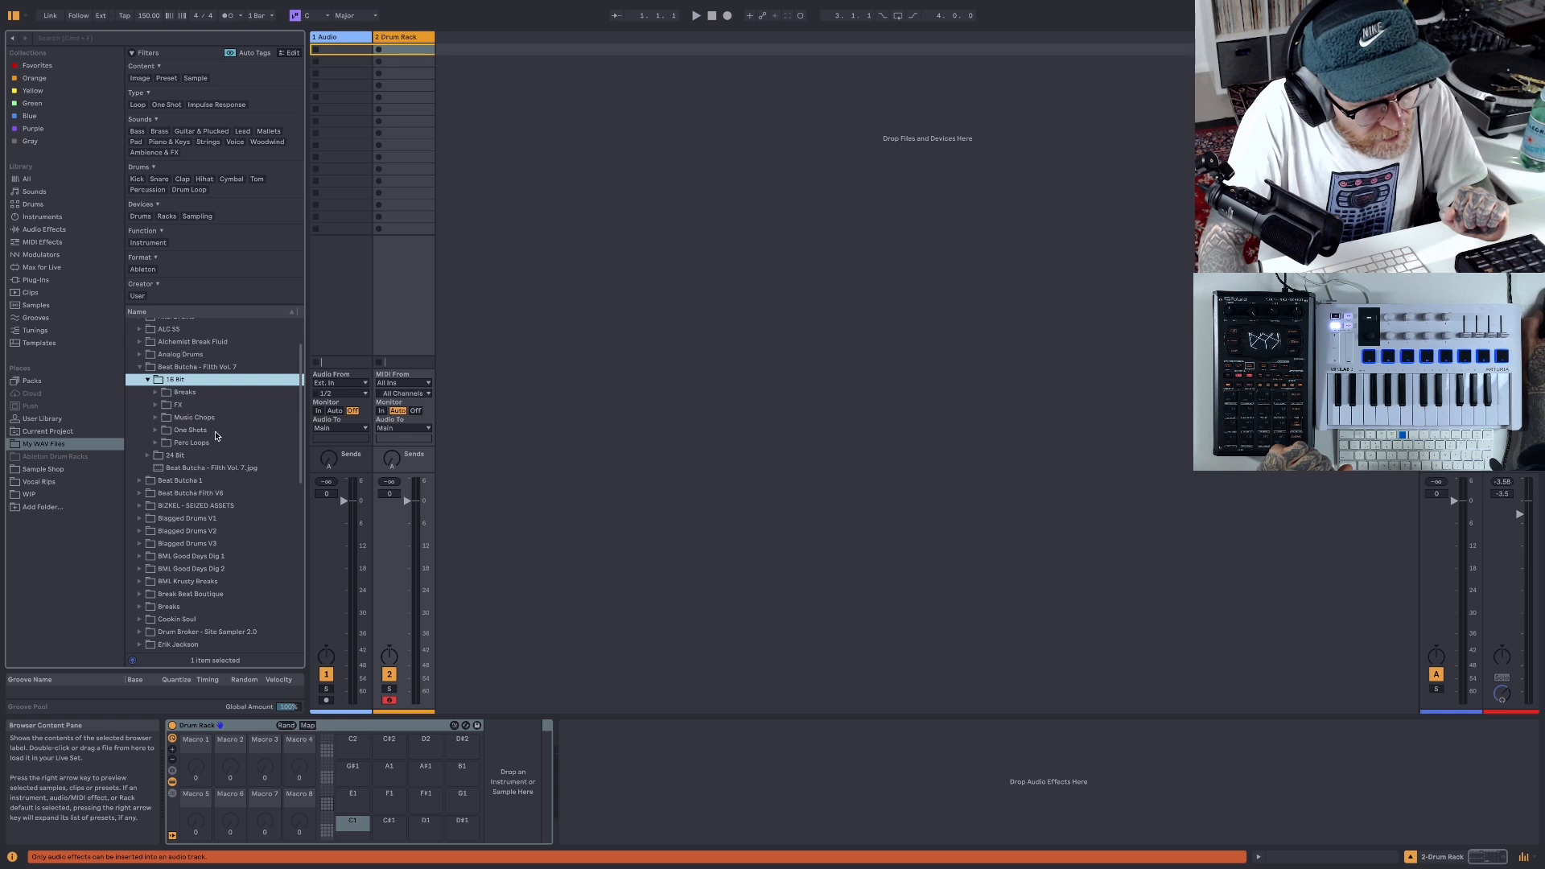
{"action": "left_click", "coordinate": [155, 433]}
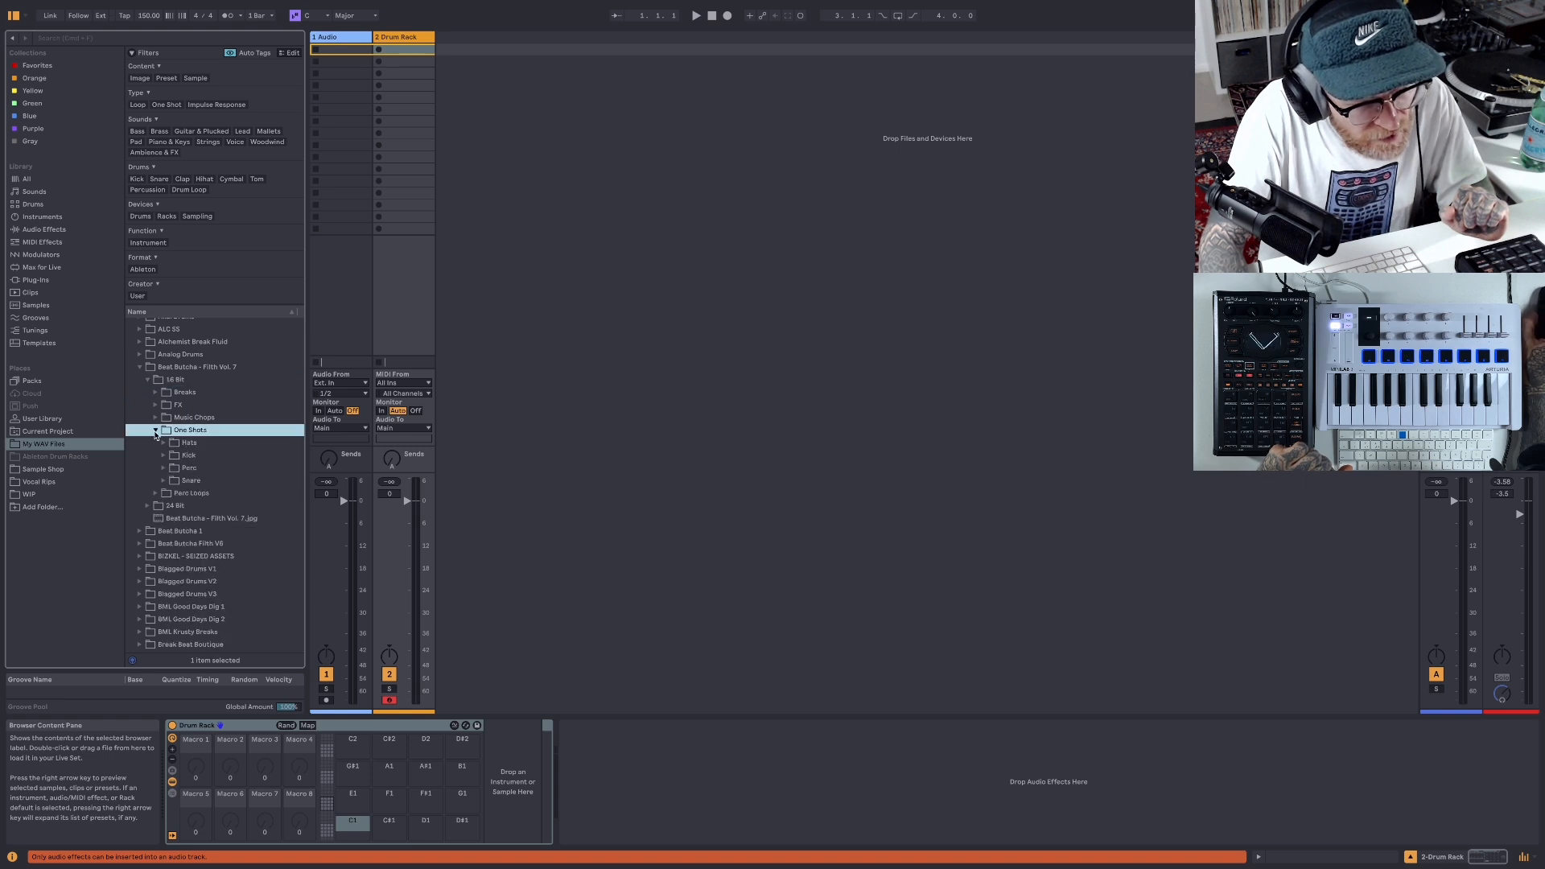
{"action": "scroll", "coordinate": [204, 459], "scroll_direction": "down", "scroll_amount": 2}
{"action": "left_click", "coordinate": [164, 417]}
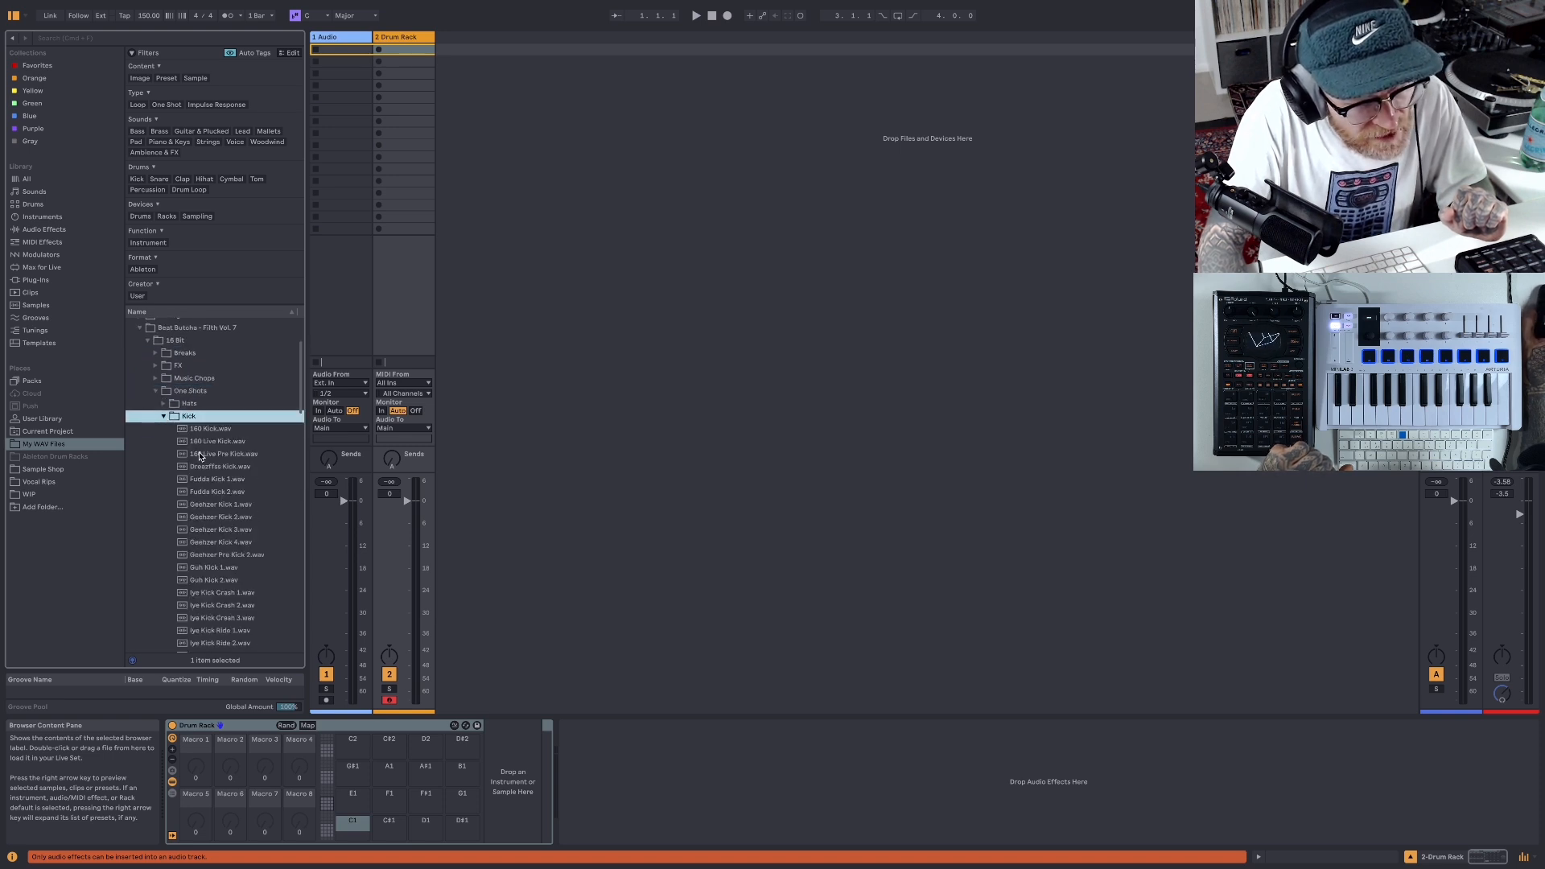
- Audition several kick samples and load Geehzer Kick 1.wav onto the Drum Rack's C1 pad
{"action": "left_click", "coordinate": [224, 454]}
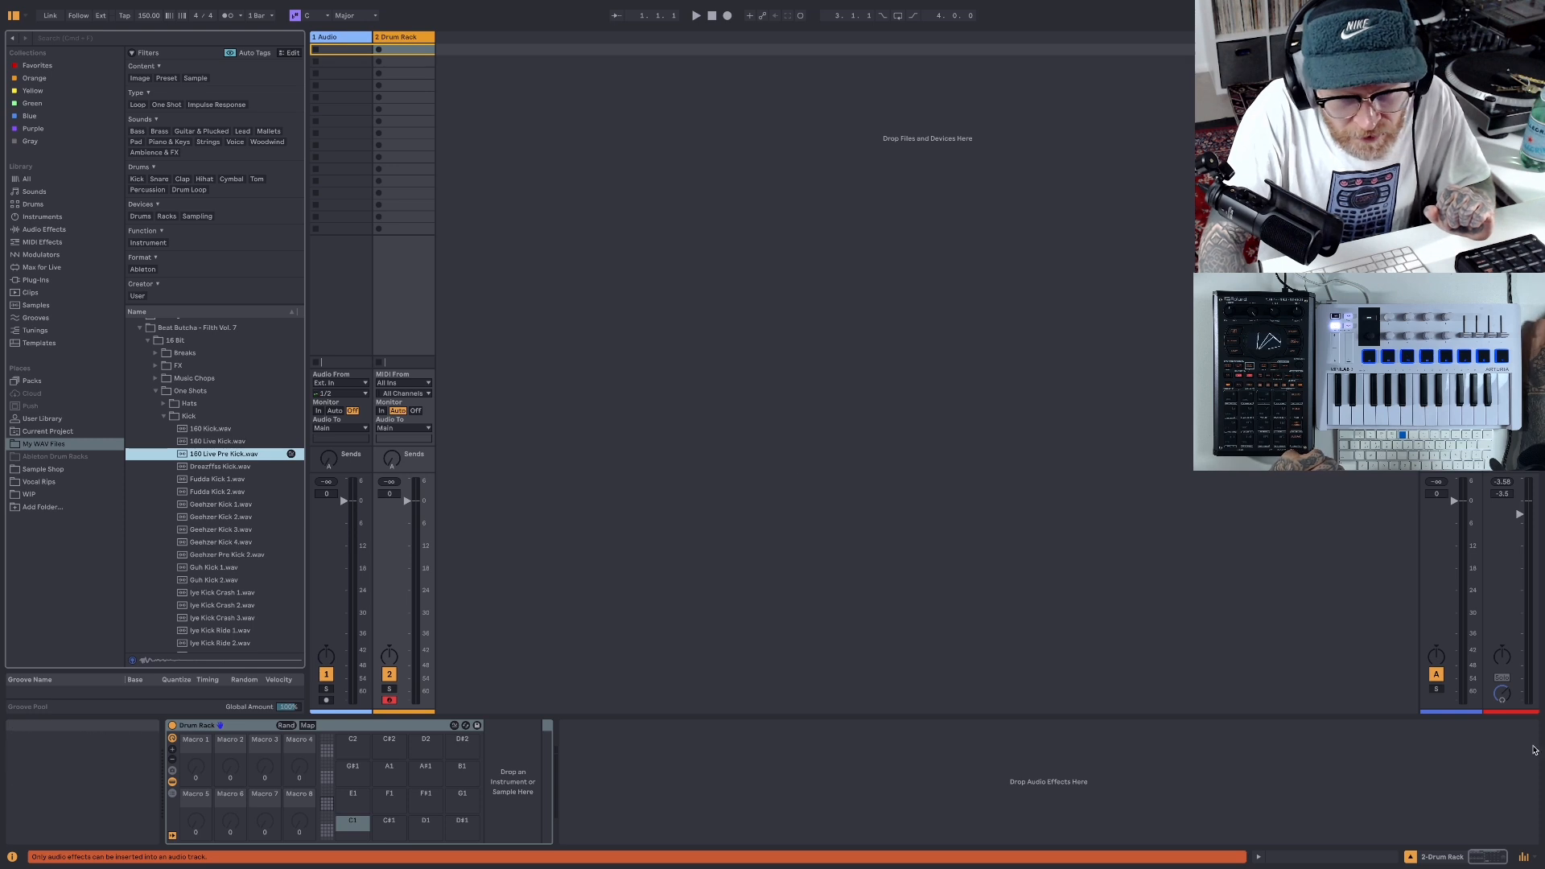
{"action": "left_click", "coordinate": [1502, 696]}
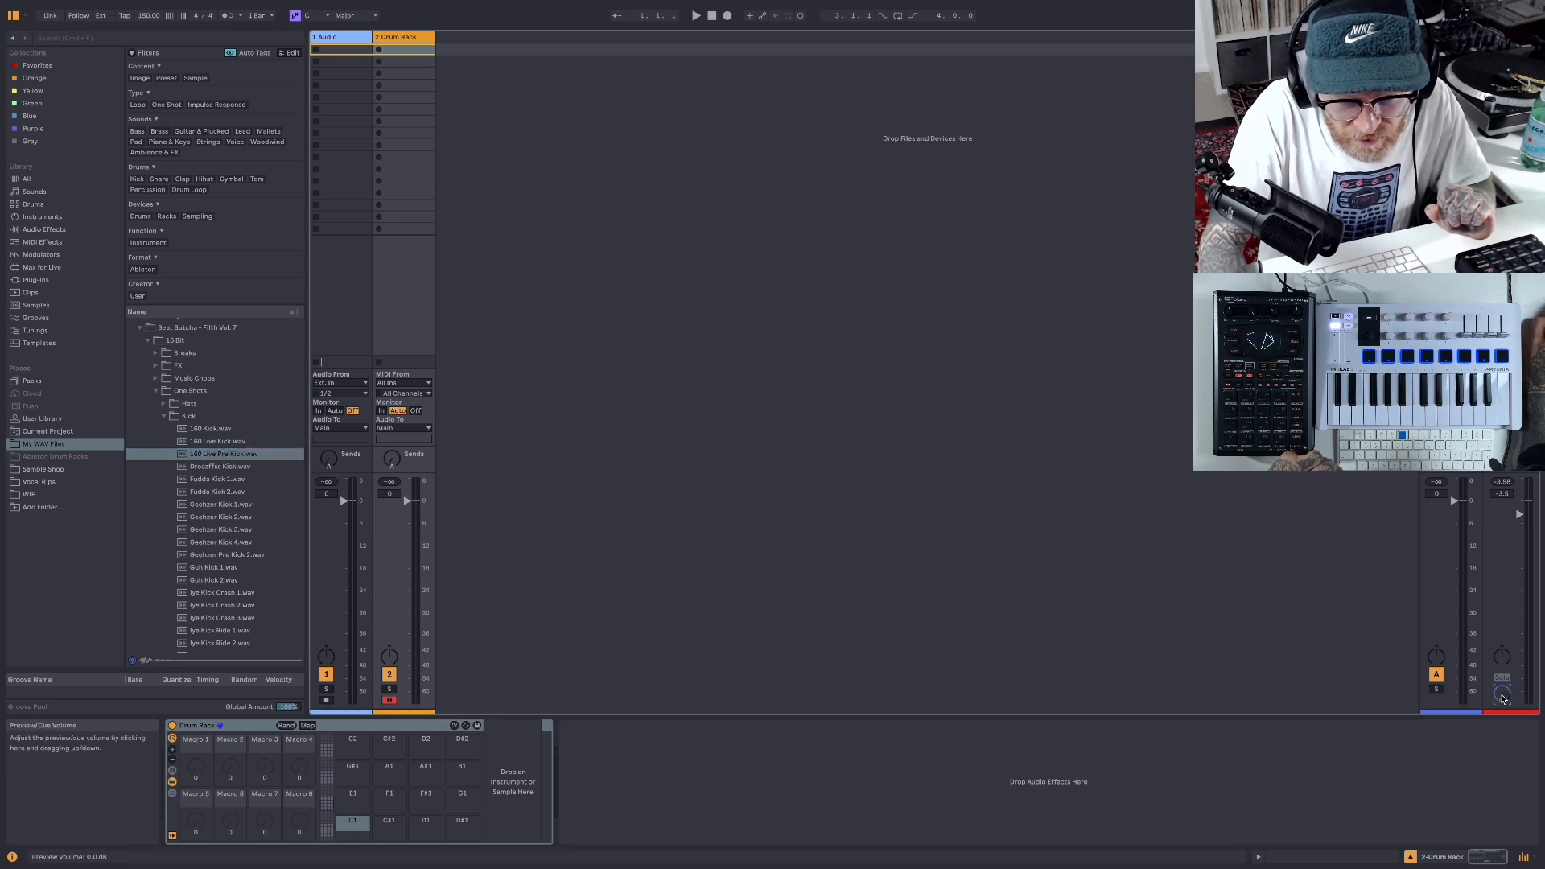
{"action": "left_click", "coordinate": [207, 467]}
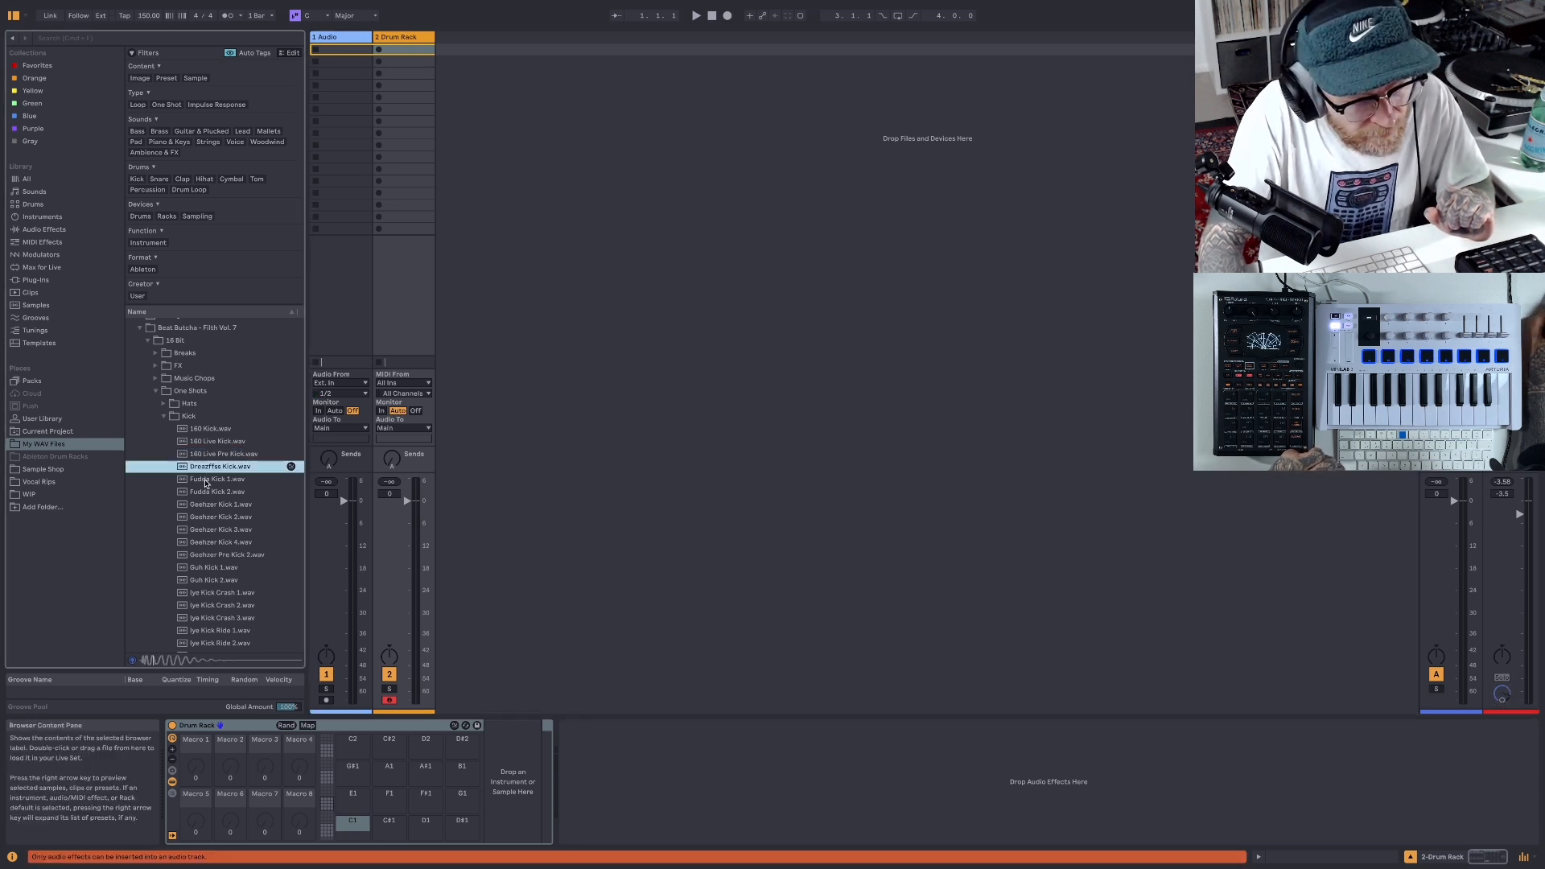
{"action": "left_click", "coordinate": [206, 481]}
{"action": "left_click", "coordinate": [208, 492]}
{"action": "left_click", "coordinate": [210, 505]}
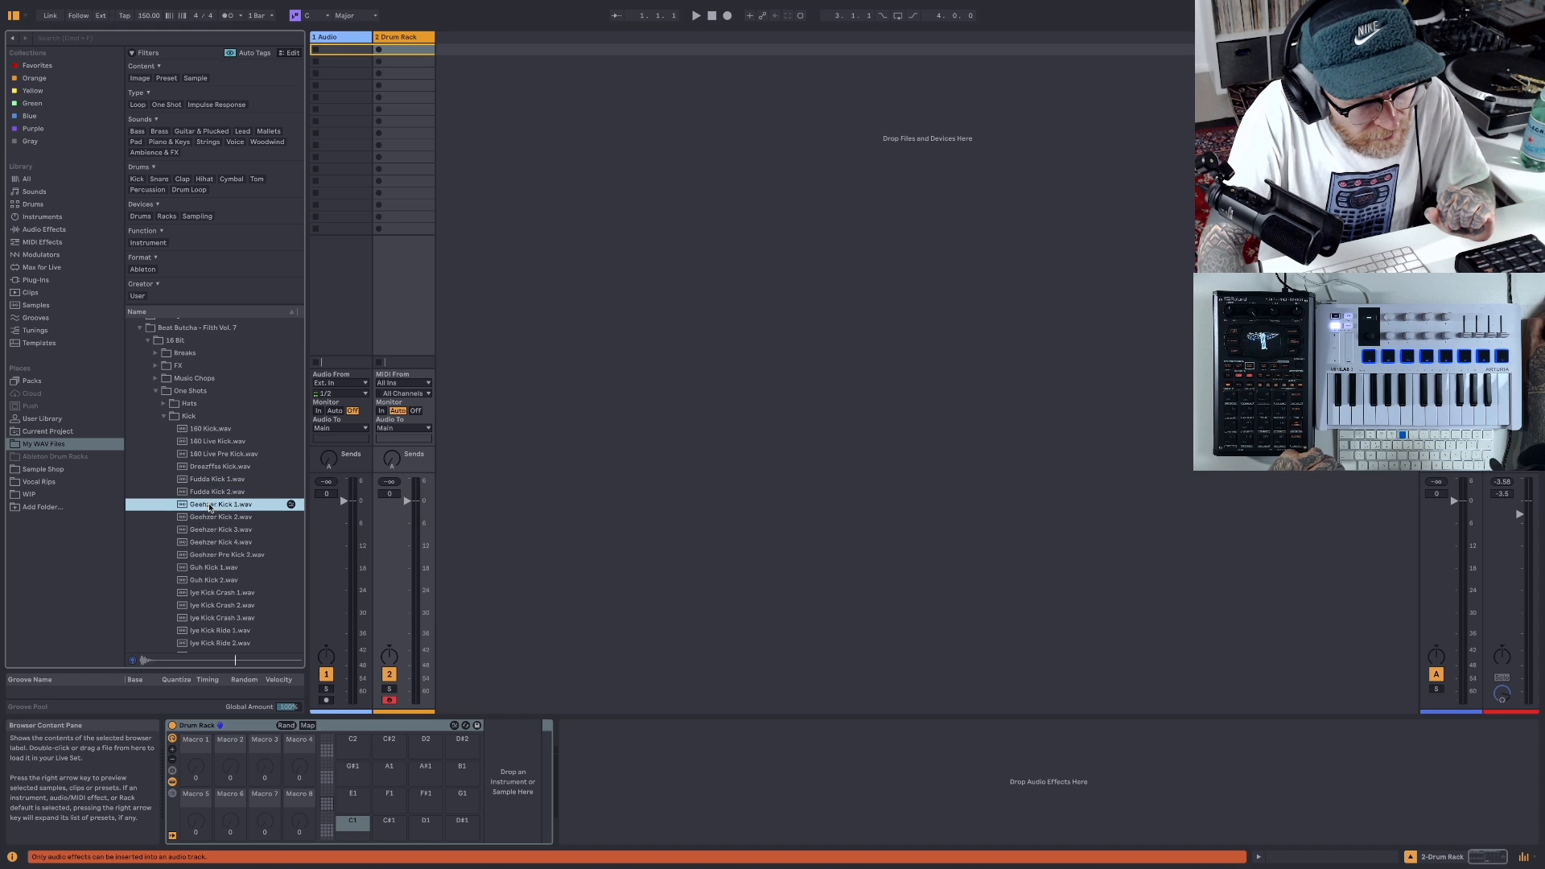
{"action": "left_click", "coordinate": [210, 518]}
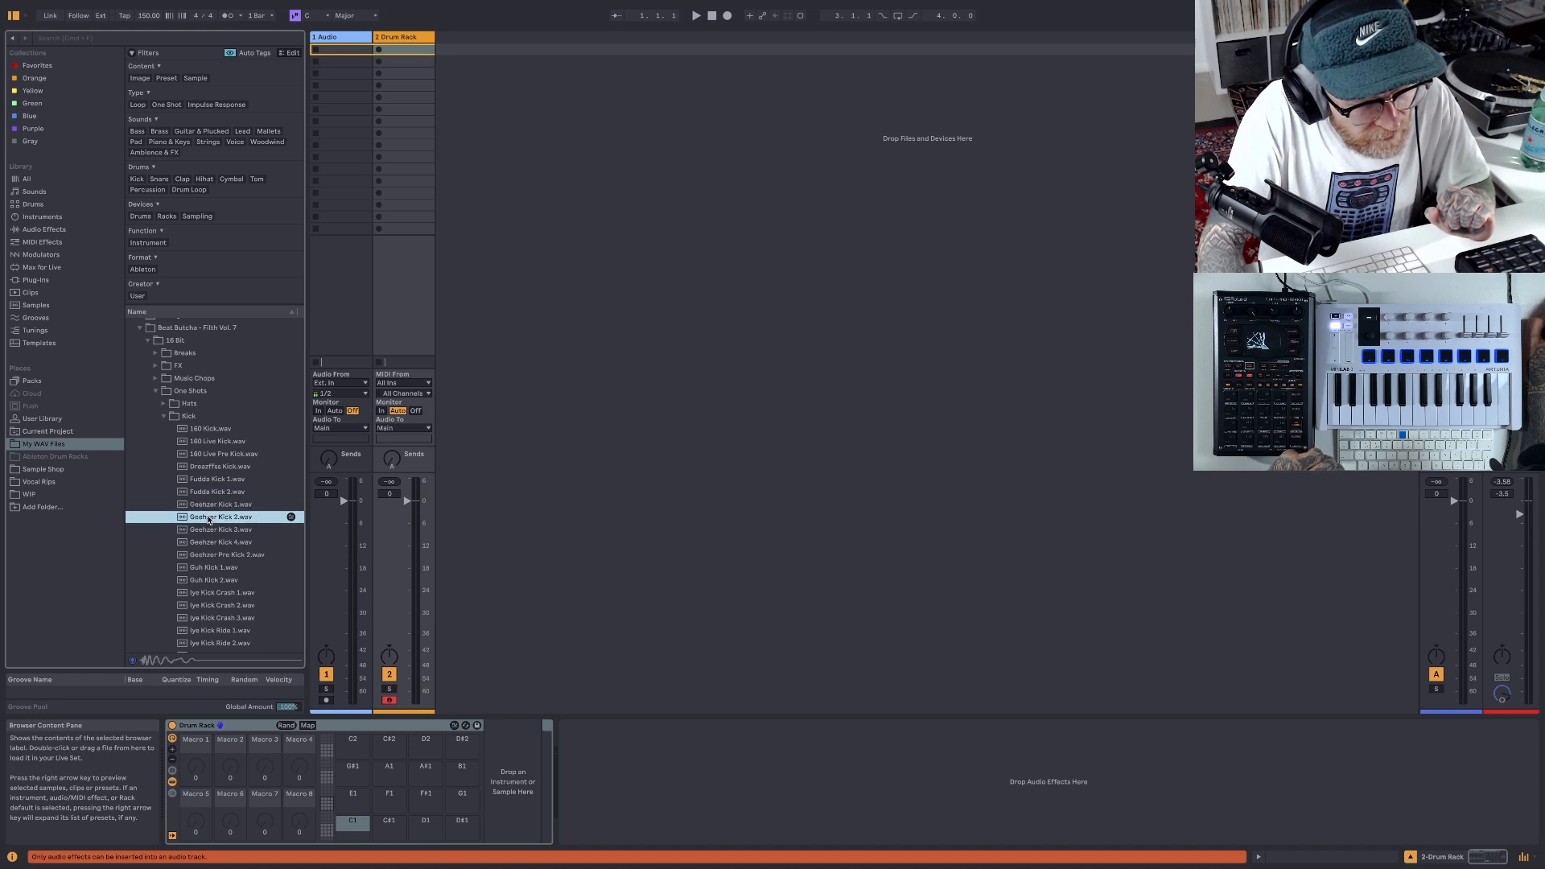
{"action": "left_click", "coordinate": [210, 504]}
{"action": "left_click_drag", "start_coordinate": [184, 505], "coordinate": [358, 832]}
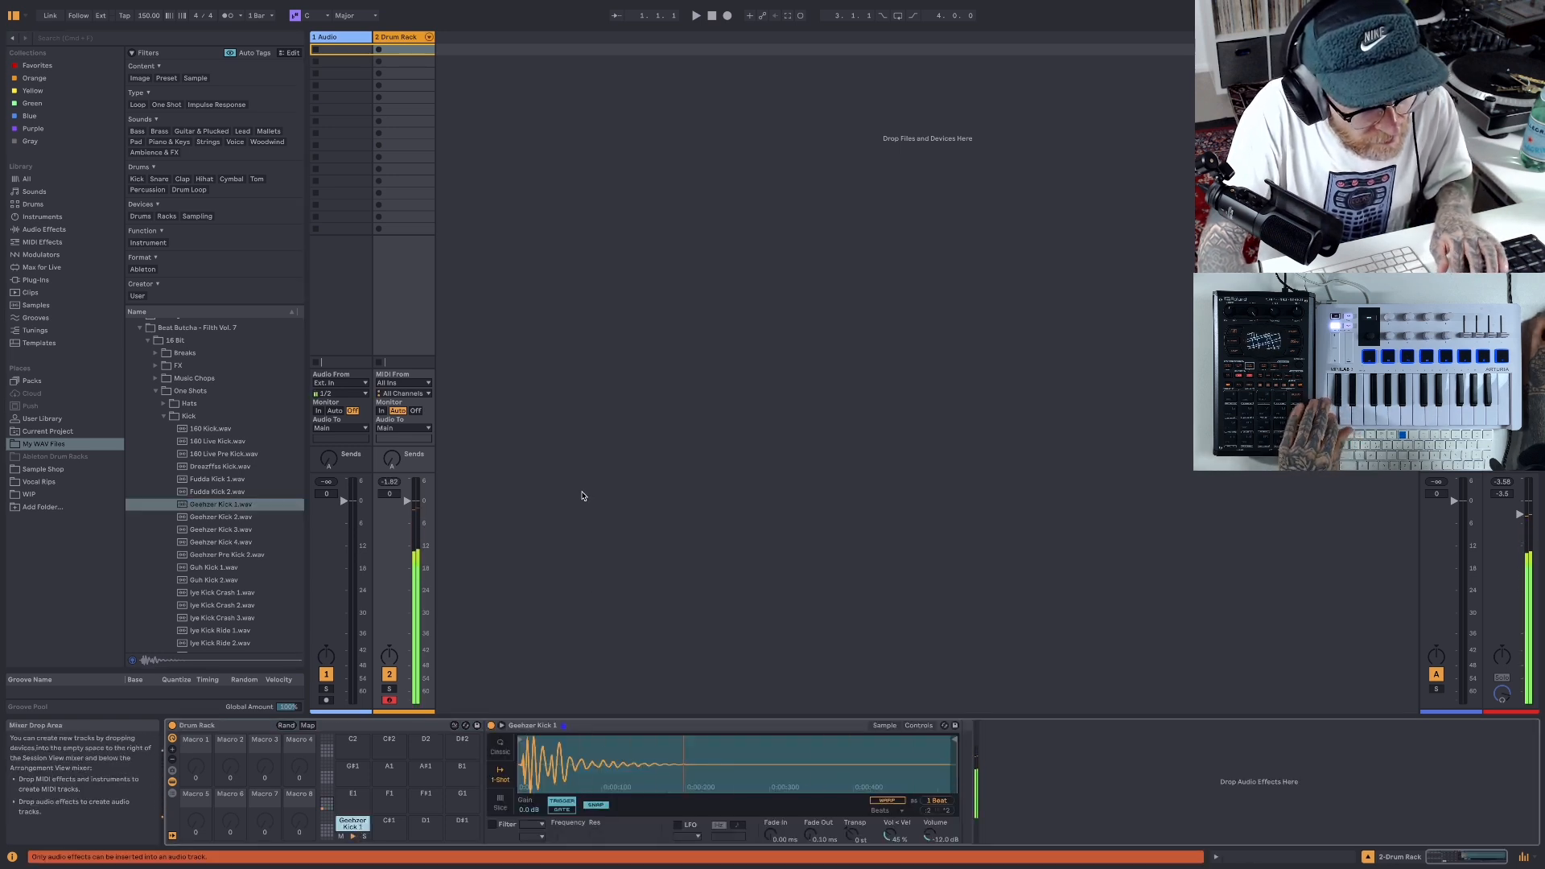
- Preview Fudda Hat 2.wav from the Hats folder and load it onto the Drum Rack's C#1 pad
{"action": "left_click", "coordinate": [164, 403]}
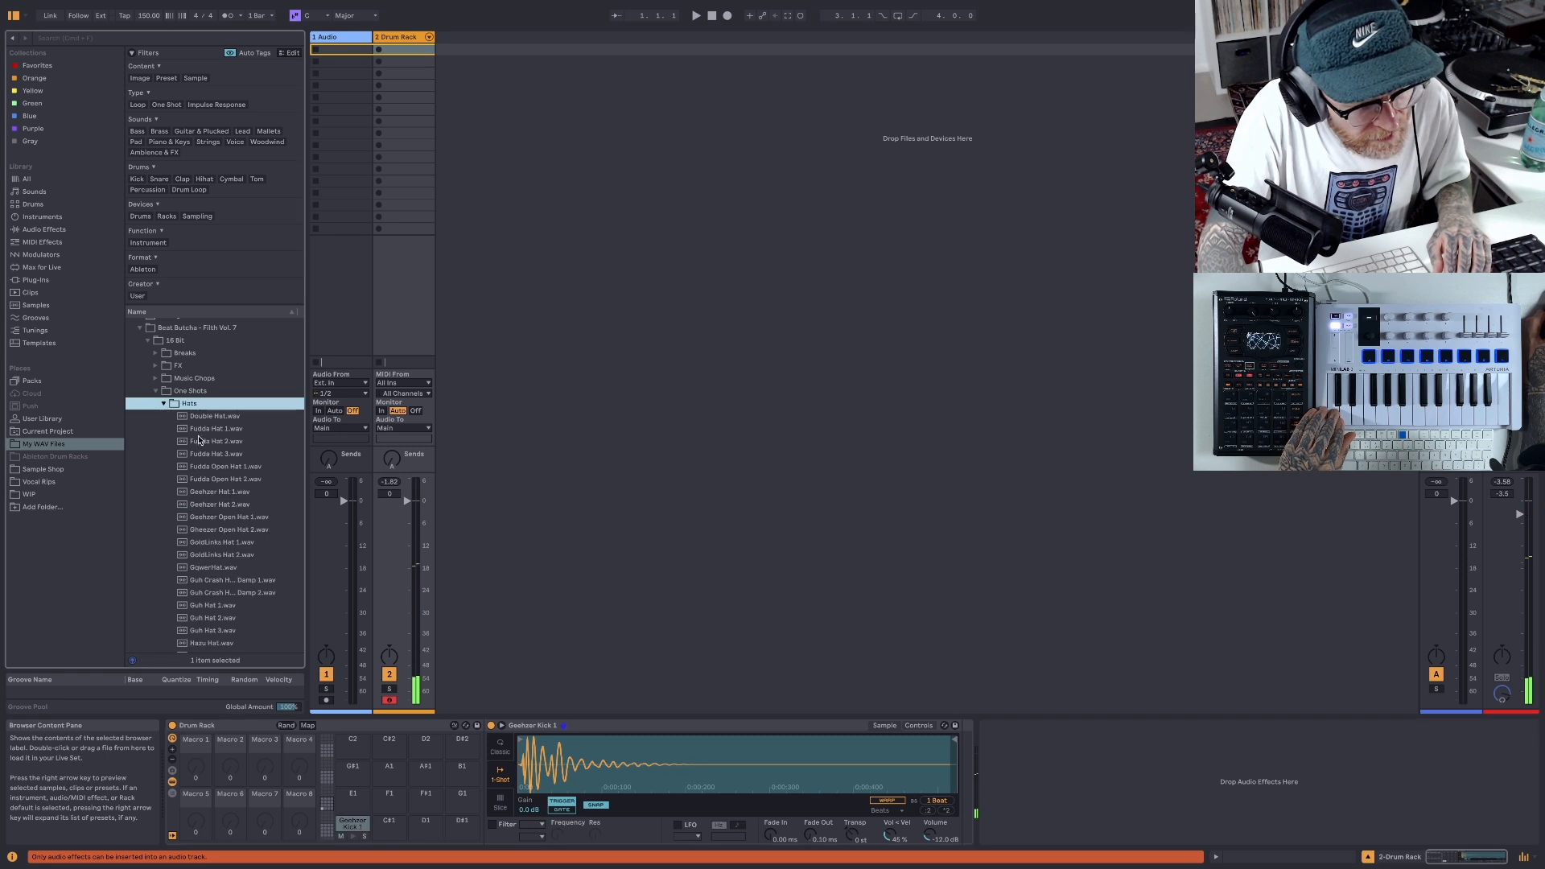
{"action": "left_click", "coordinate": [206, 442]}
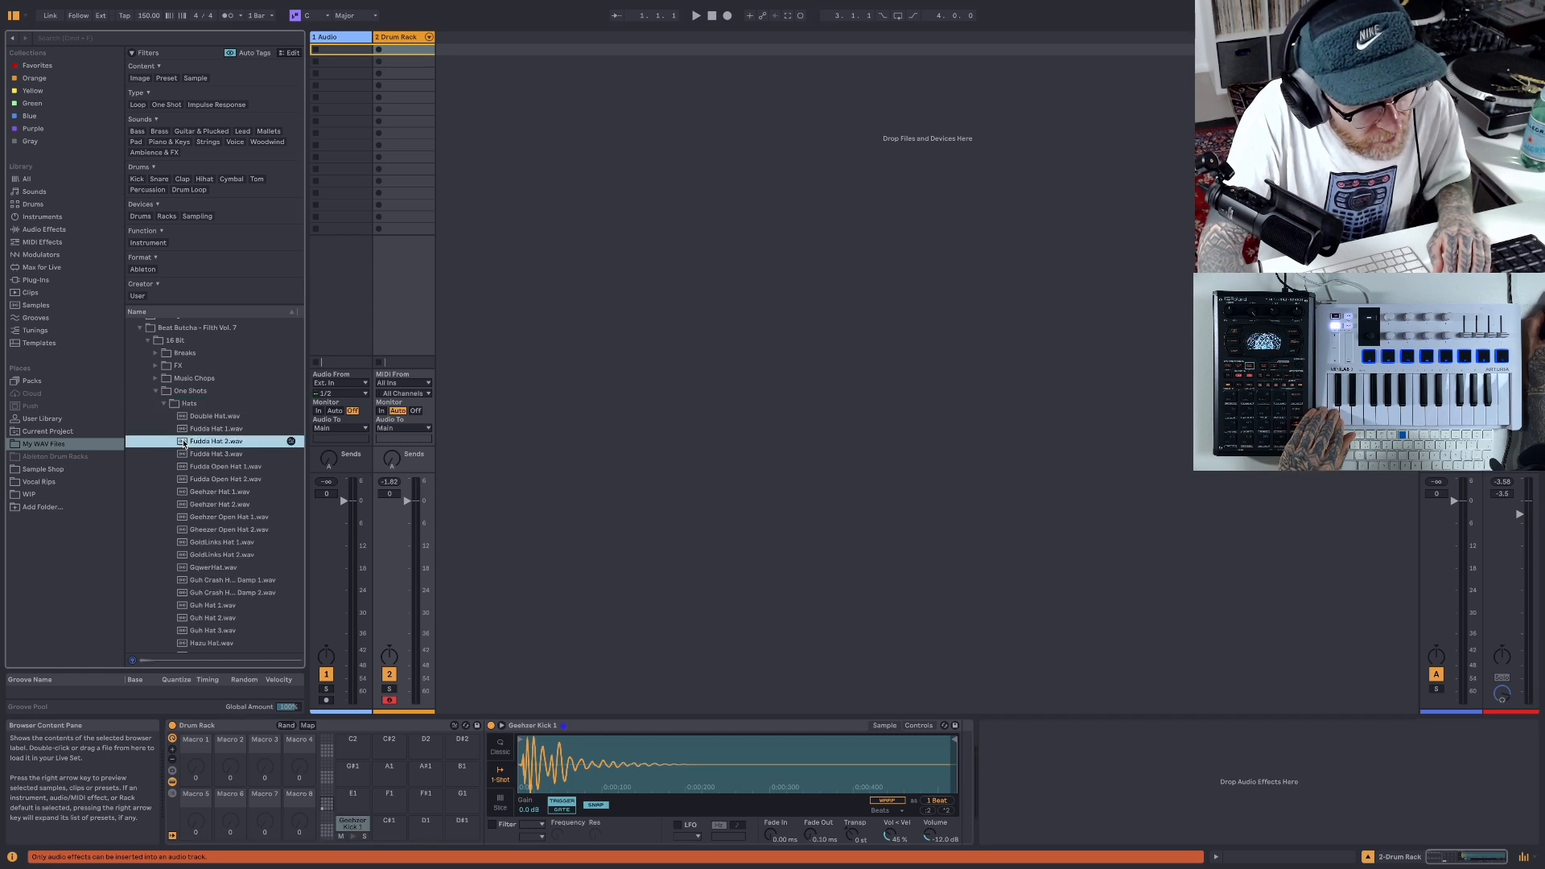
{"action": "left_click_drag", "start_coordinate": [183, 444], "coordinate": [389, 822]}
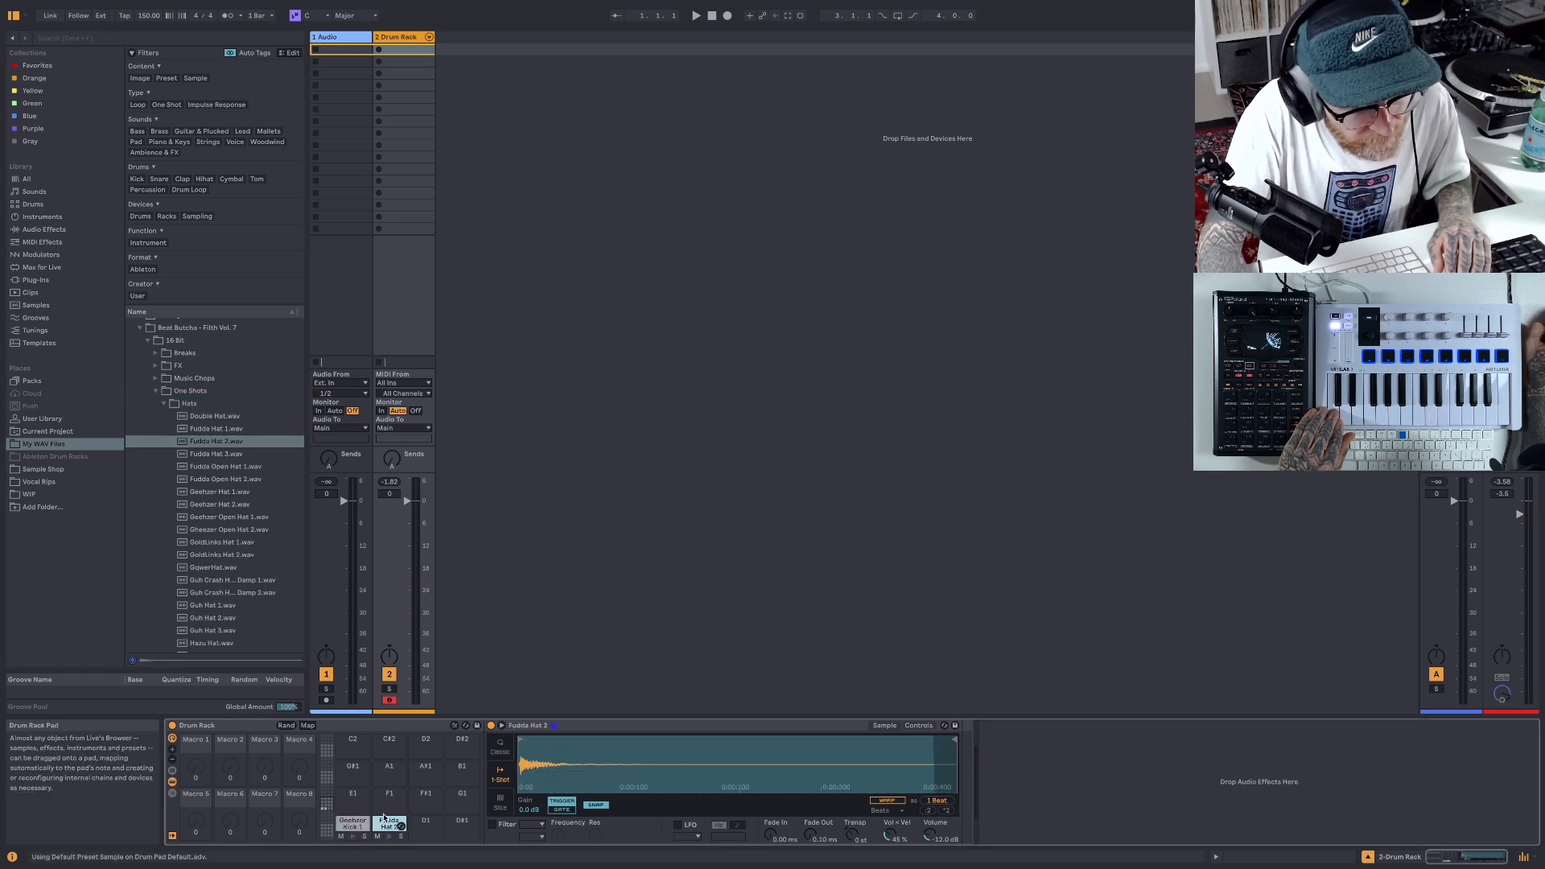
- Preview Fudda Snr 1.wav from the Snare folder and load it onto the Drum Rack's D1 pad
{"action": "scroll", "coordinate": [230, 515], "scroll_direction": "down", "scroll_amount": 5}
{"action": "scroll", "coordinate": [229, 515], "scroll_direction": "down", "scroll_amount": 15}
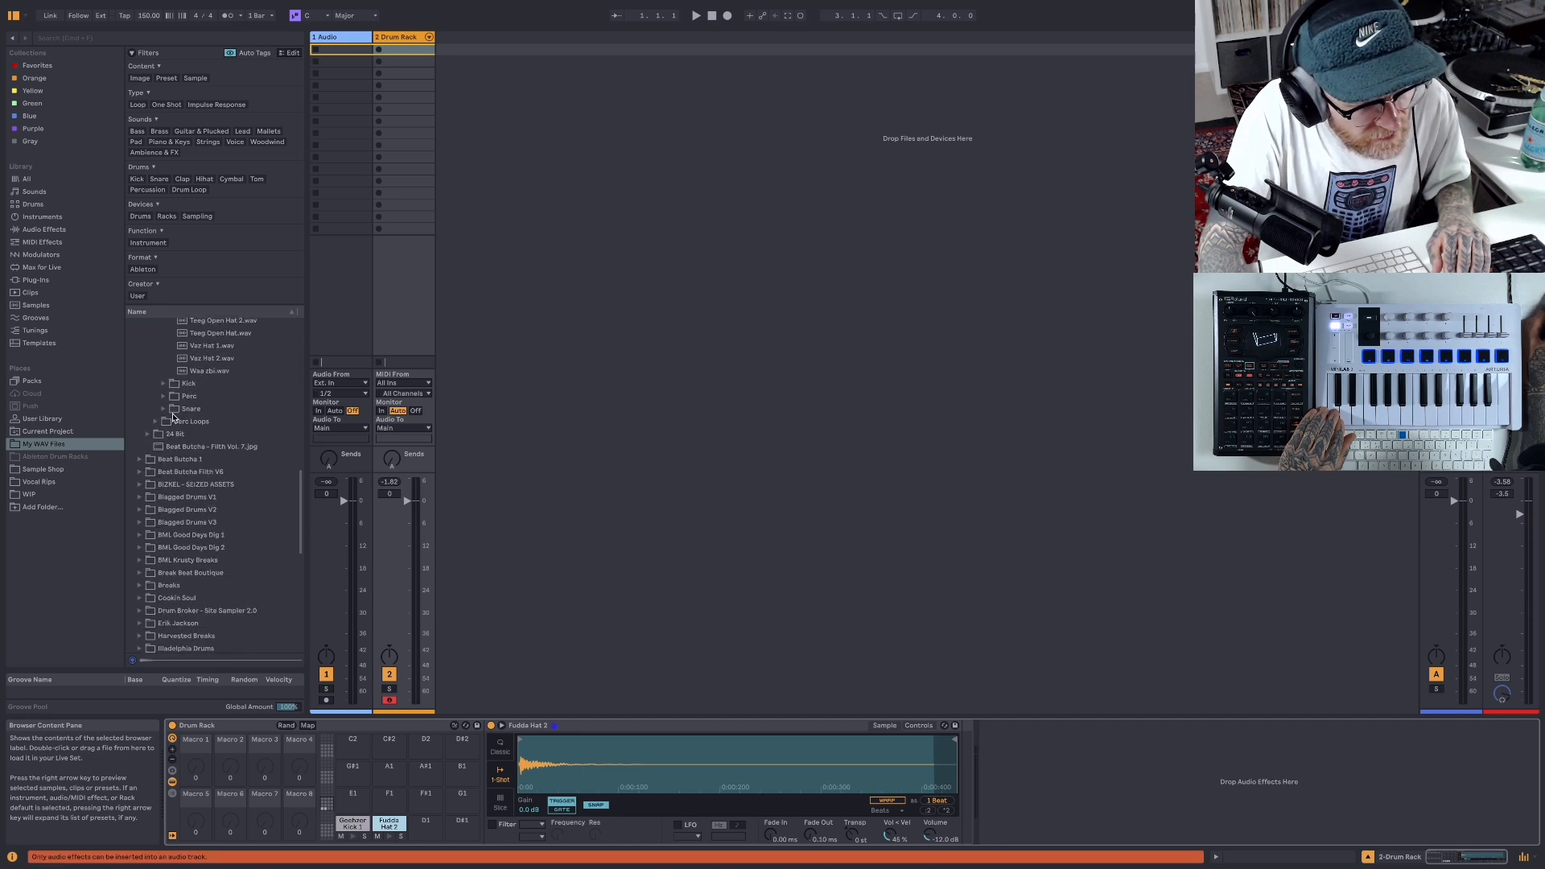
{"action": "left_click", "coordinate": [164, 408]}
{"action": "left_click", "coordinate": [216, 477]}
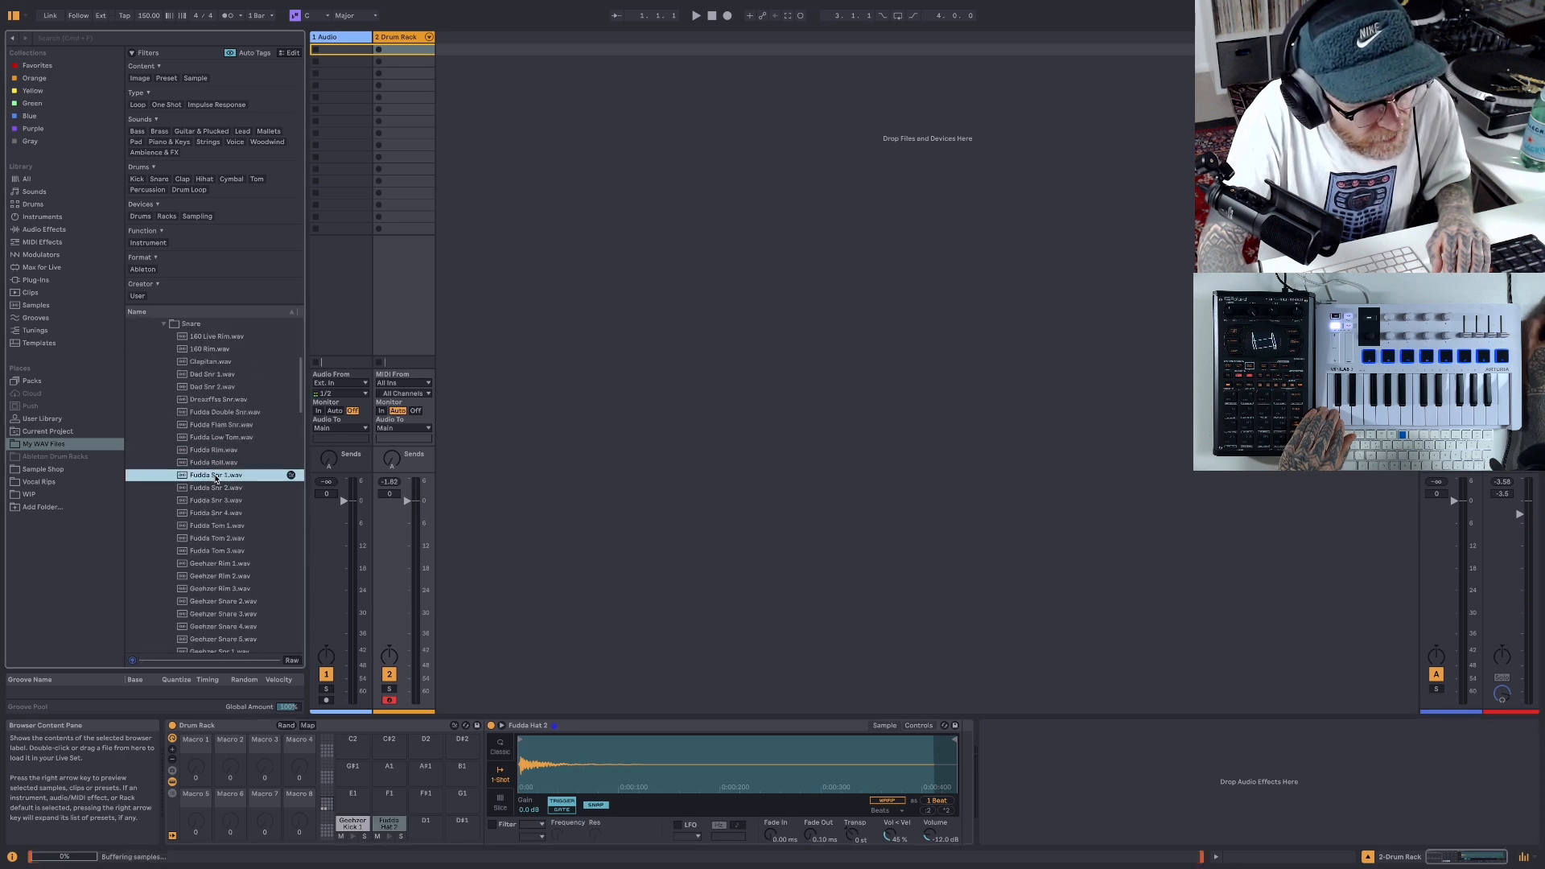
{"action": "left_click_drag", "start_coordinate": [185, 478], "coordinate": [425, 829]}
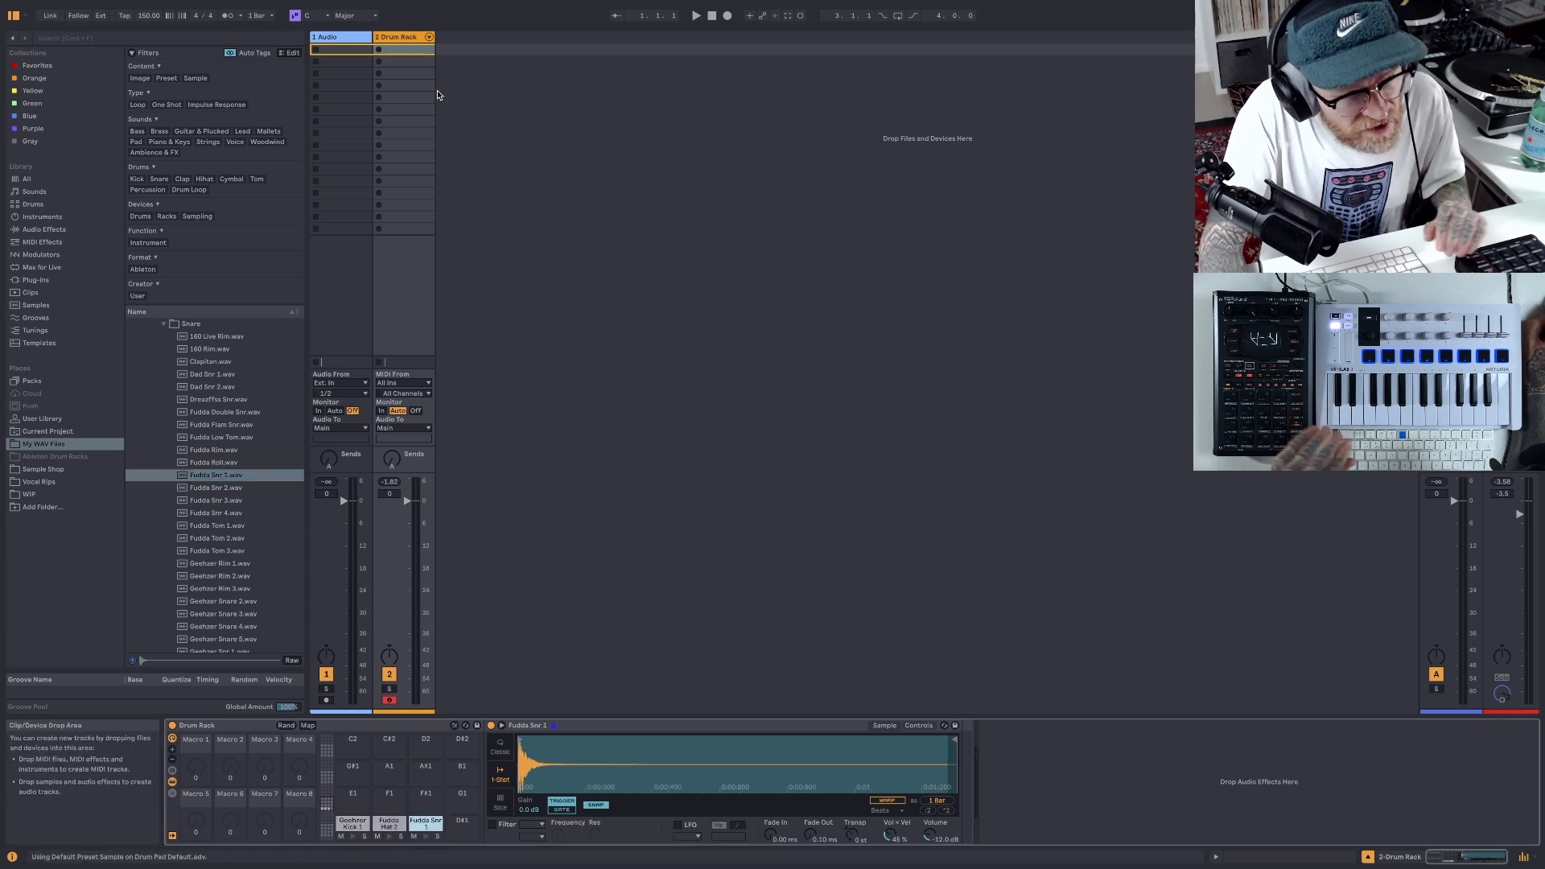
- Create a MIDI clip in the Drum Rack track's first slot and draw Geehzer Kick 1 notes at 1.1.1 and 1.1.2
{"action": "double_click", "coordinate": [418, 54]}
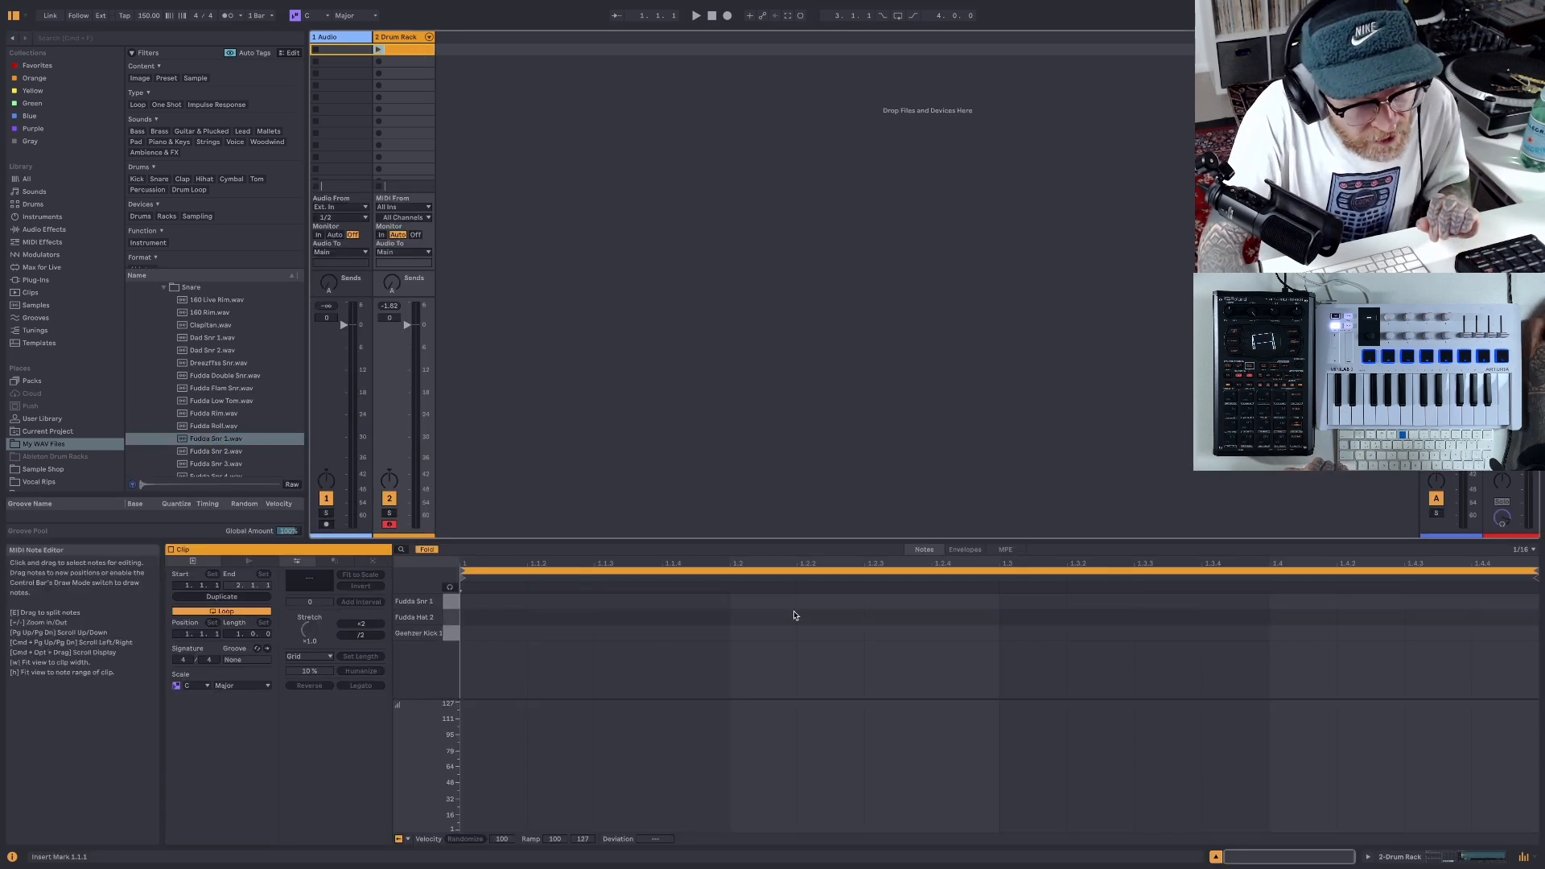
{"action": "left_click_drag", "start_coordinate": [786, 534], "coordinate": [748, 318]}
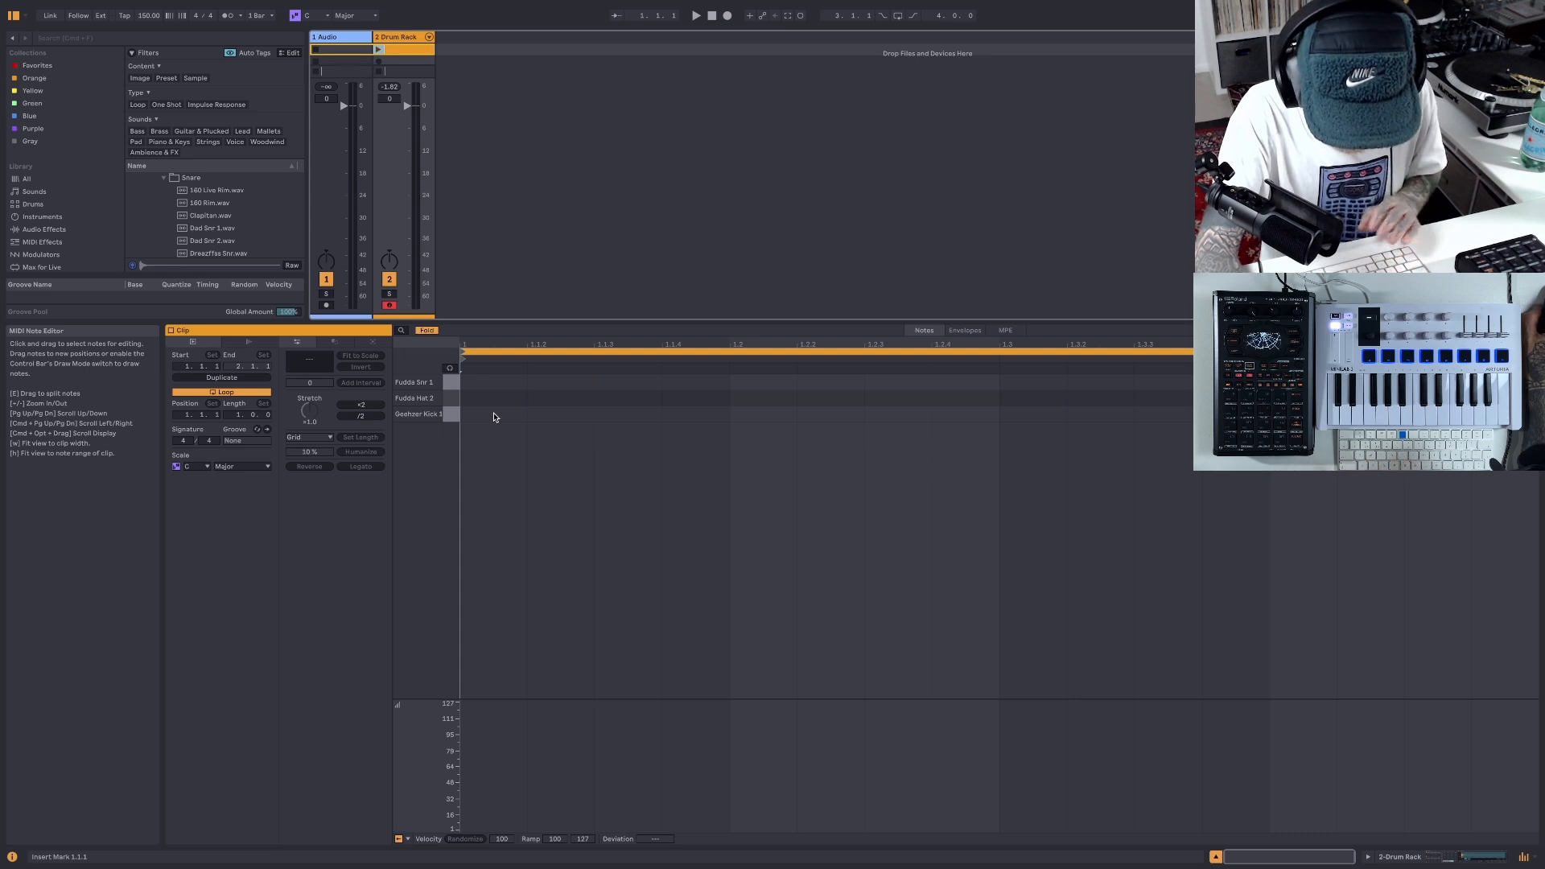
{"action": "key", "text": "b"}
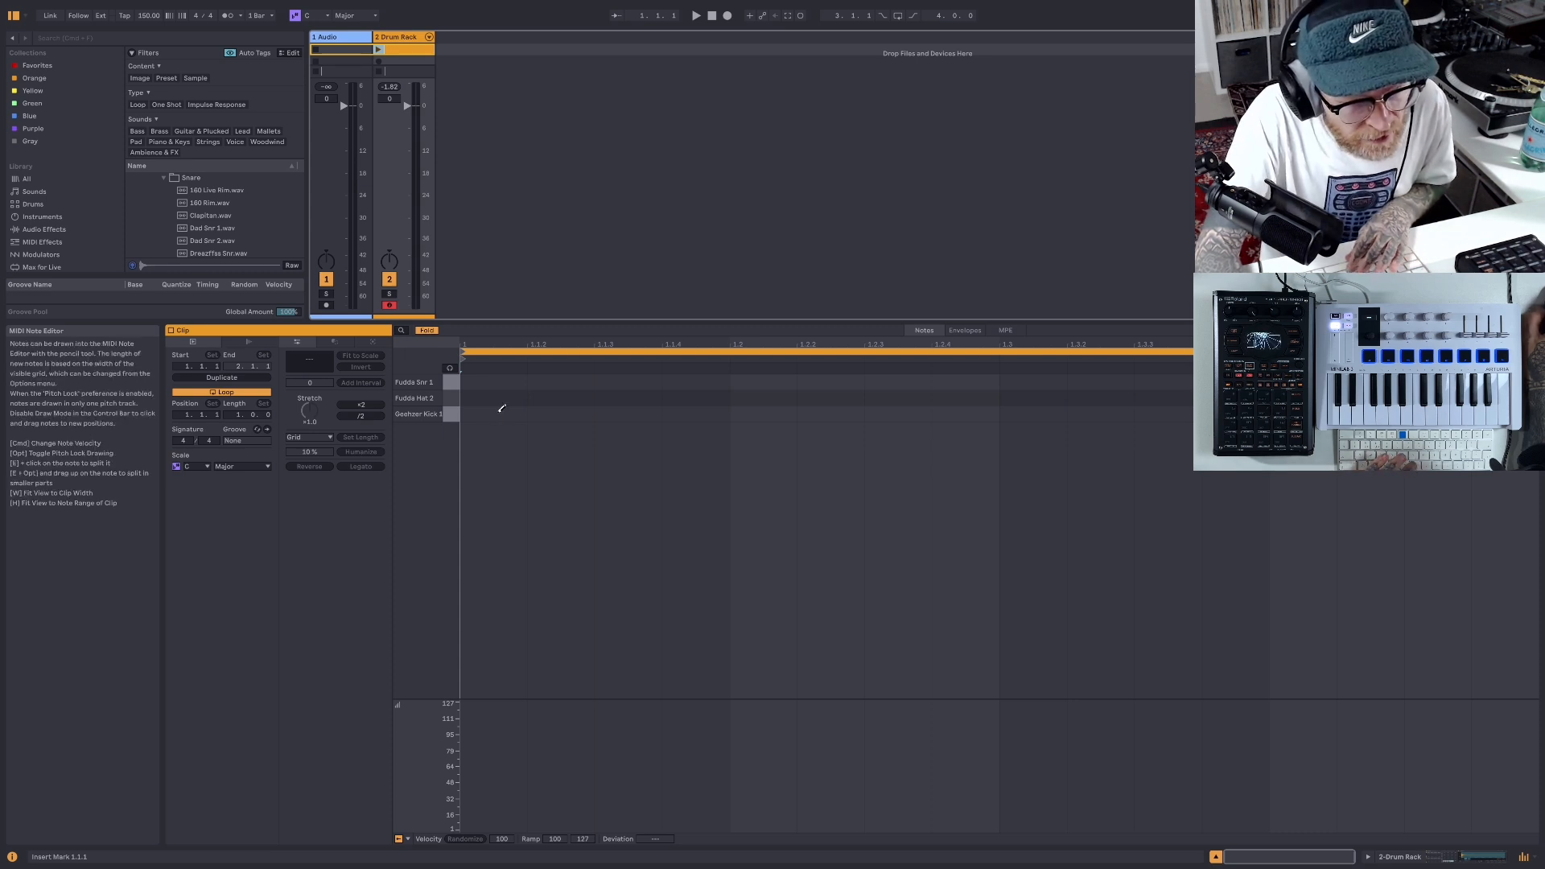
{"action": "left_click", "coordinate": [497, 415]}
{"action": "left_click", "coordinate": [573, 411]}
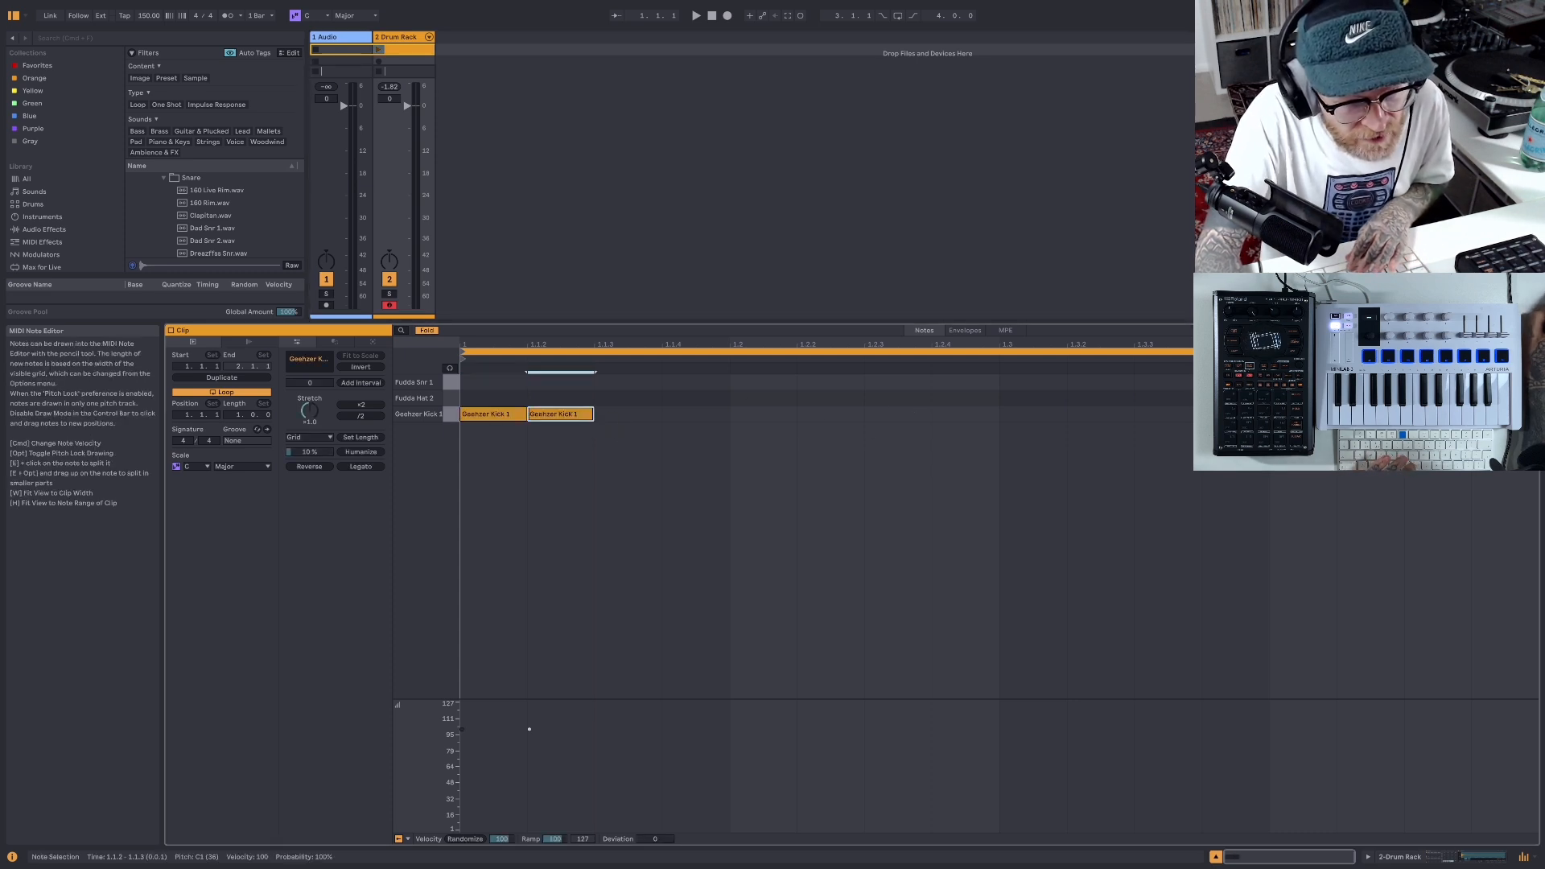
- Turn on note preview, then draw Fudda Snr 1 notes at 1.2.1 and 1.4.3 and a Geehzer Kick 1 note at 1.3.3
{"action": "left_click", "coordinate": [450, 374]}
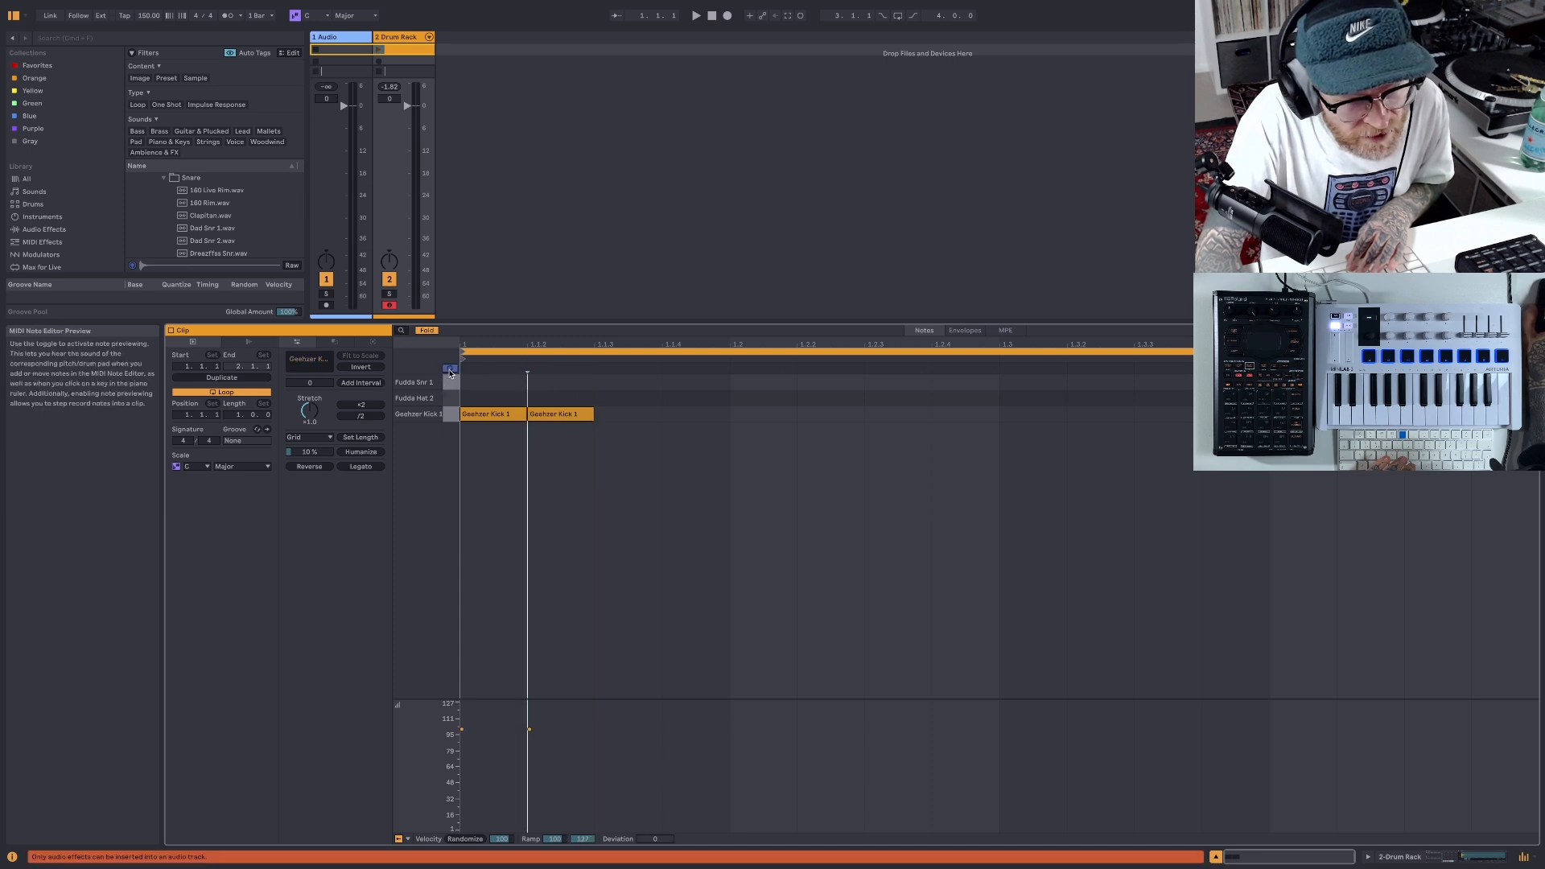
{"action": "left_click", "coordinate": [453, 384]}
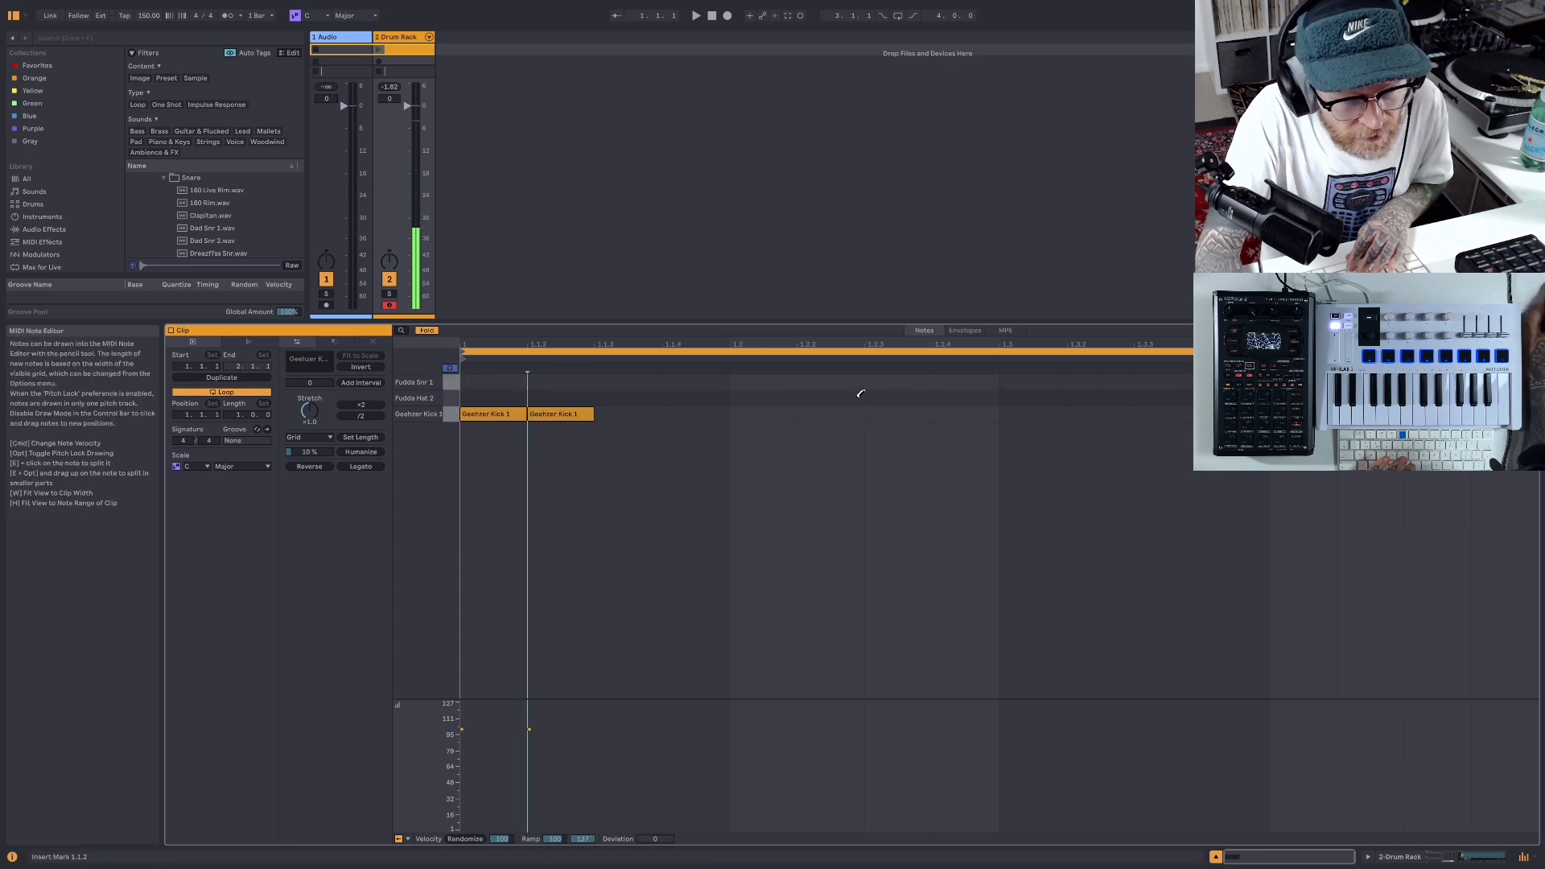
{"action": "left_click", "coordinate": [784, 382]}
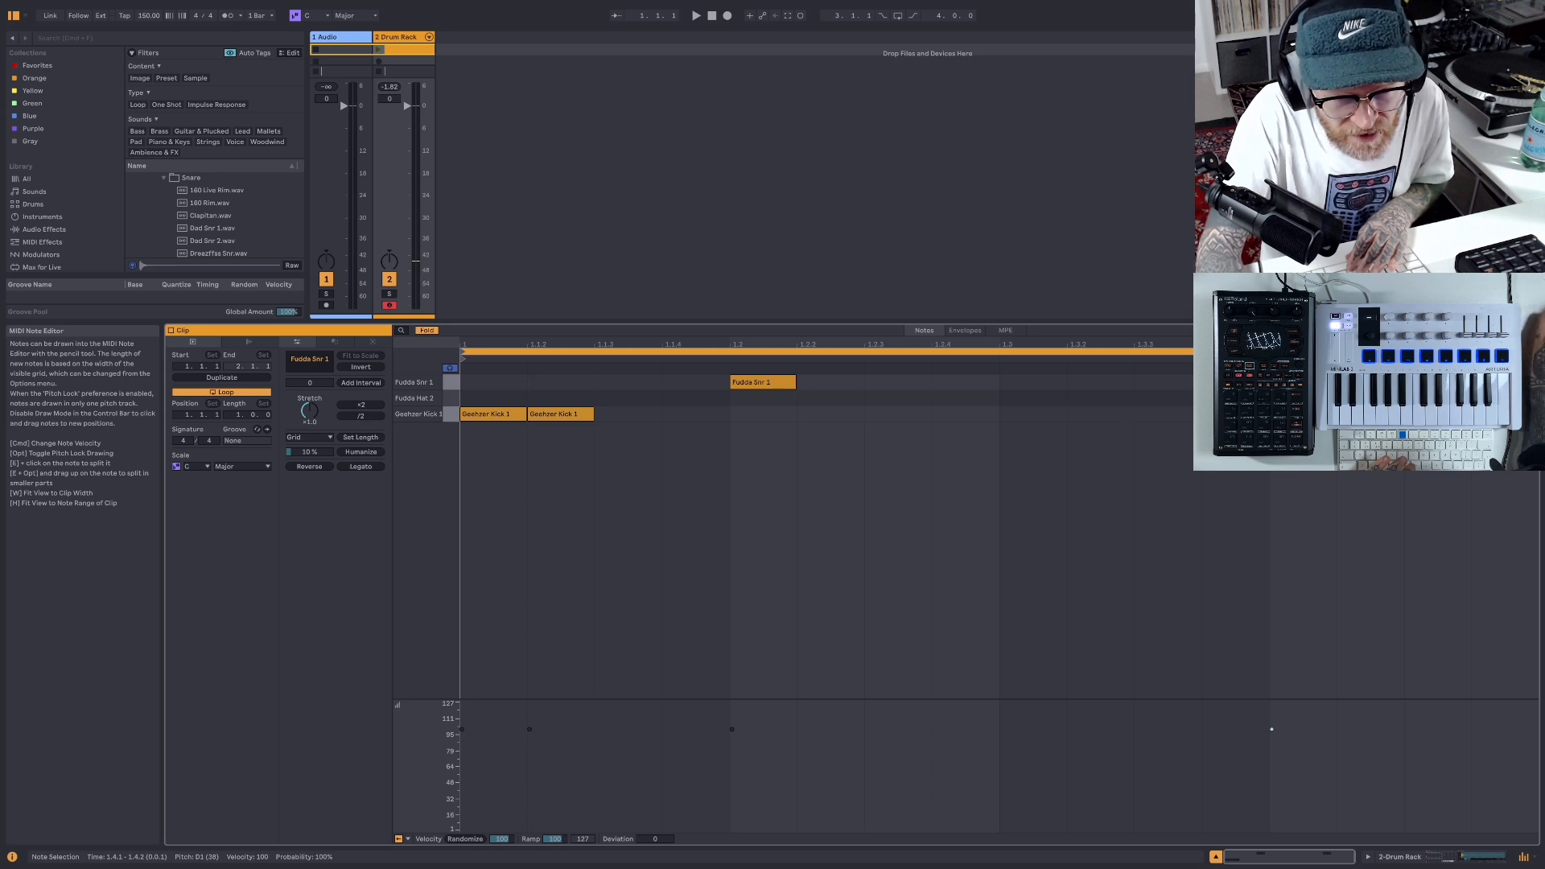
{"action": "key", "text": "super+z"}
{"action": "double_click", "coordinate": [1445, 382]}
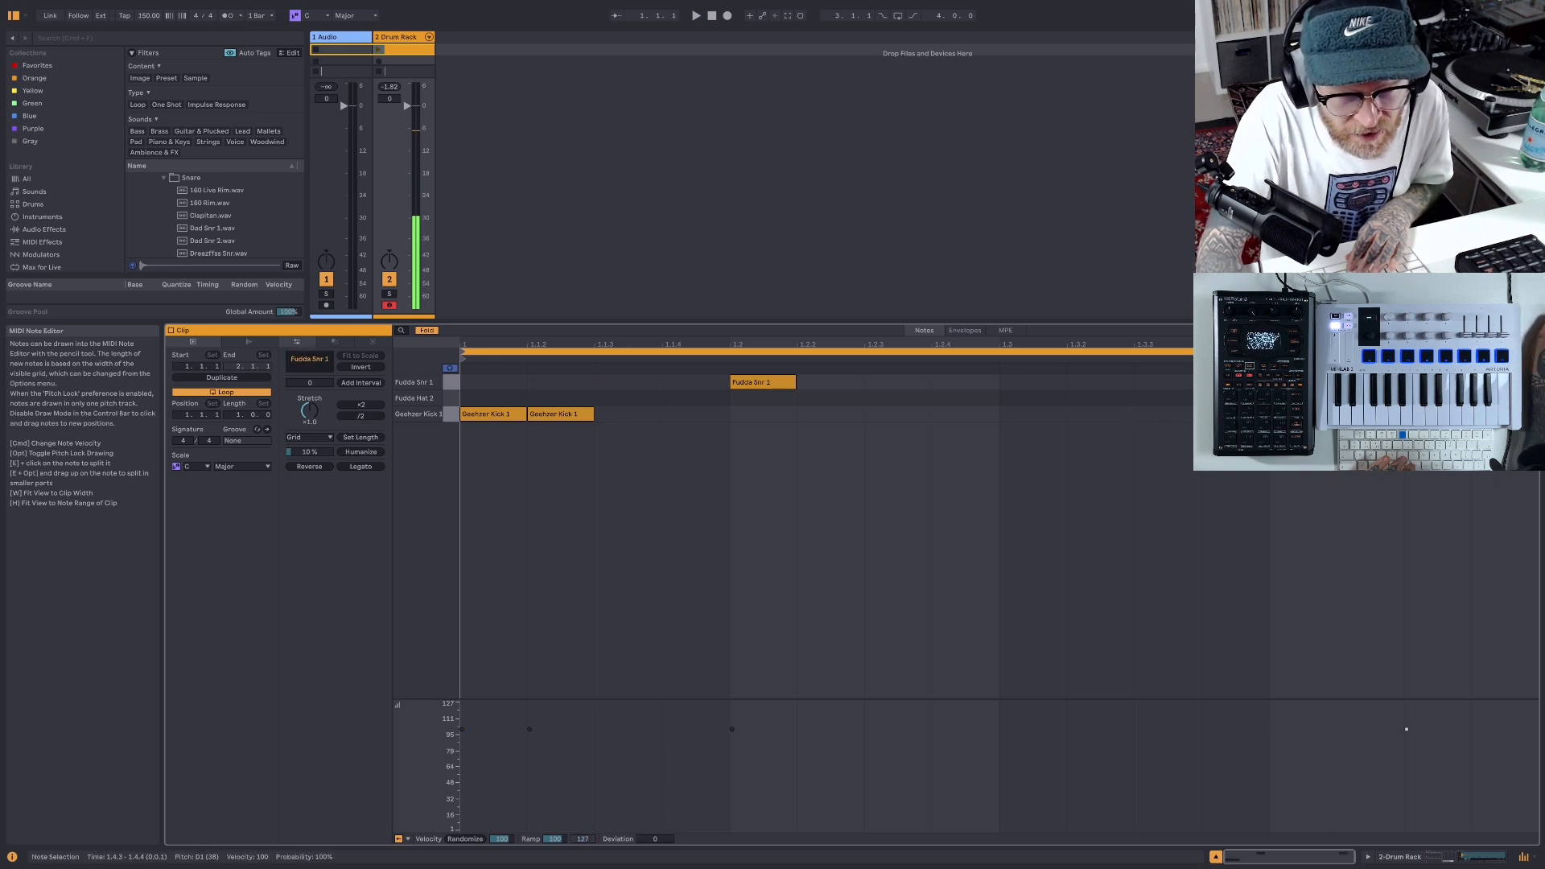
{"action": "left_click", "coordinate": [1167, 412]}
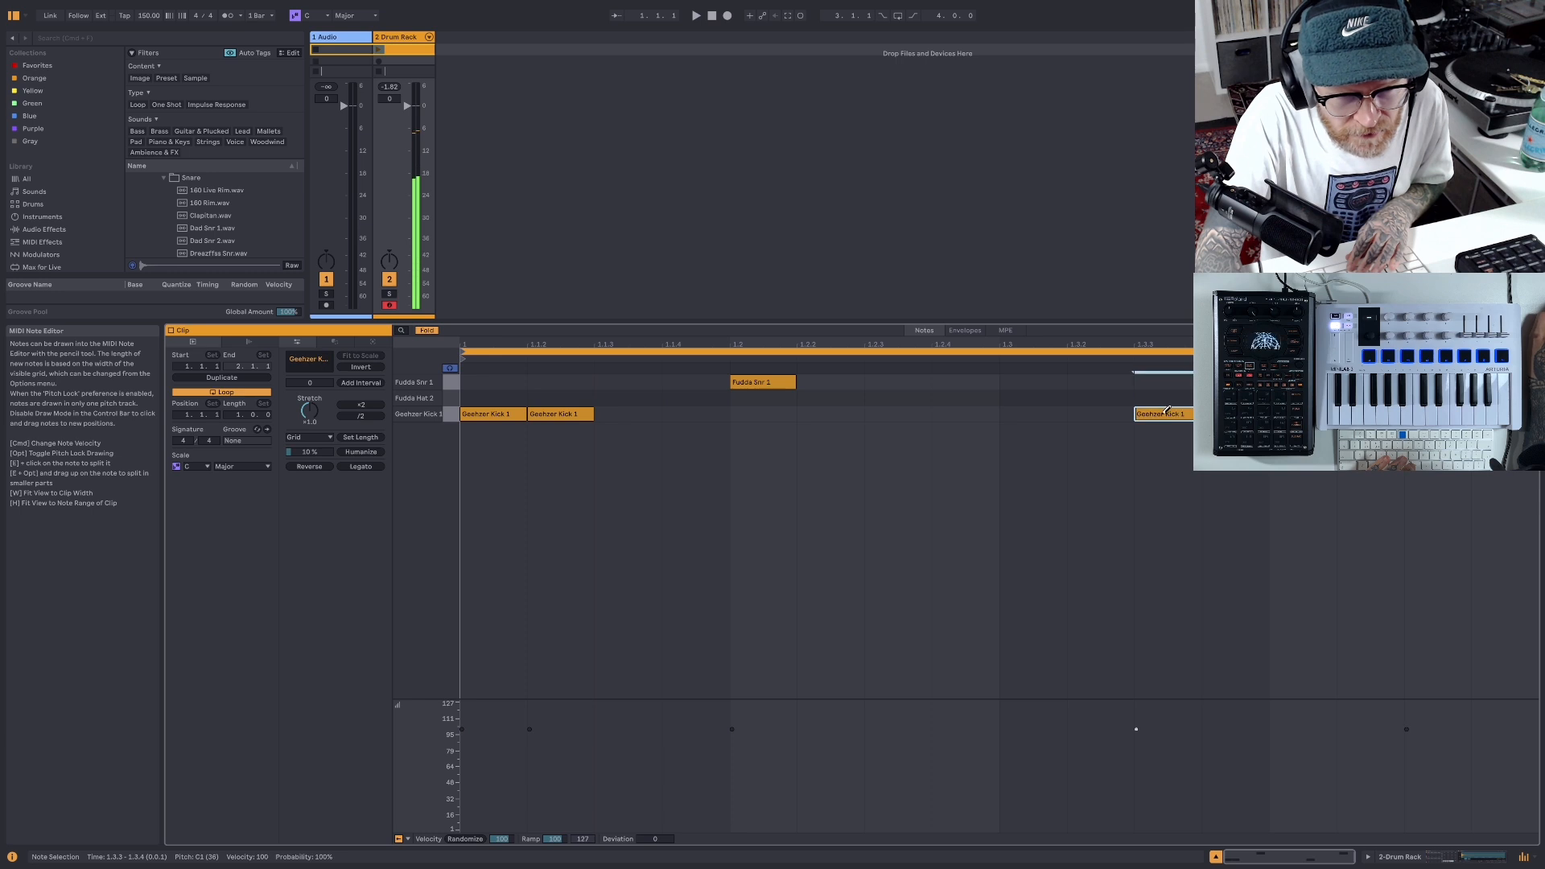
- Play back the drum clip to listen to the kick and snare pattern
{"action": "left_click", "coordinate": [696, 17]}
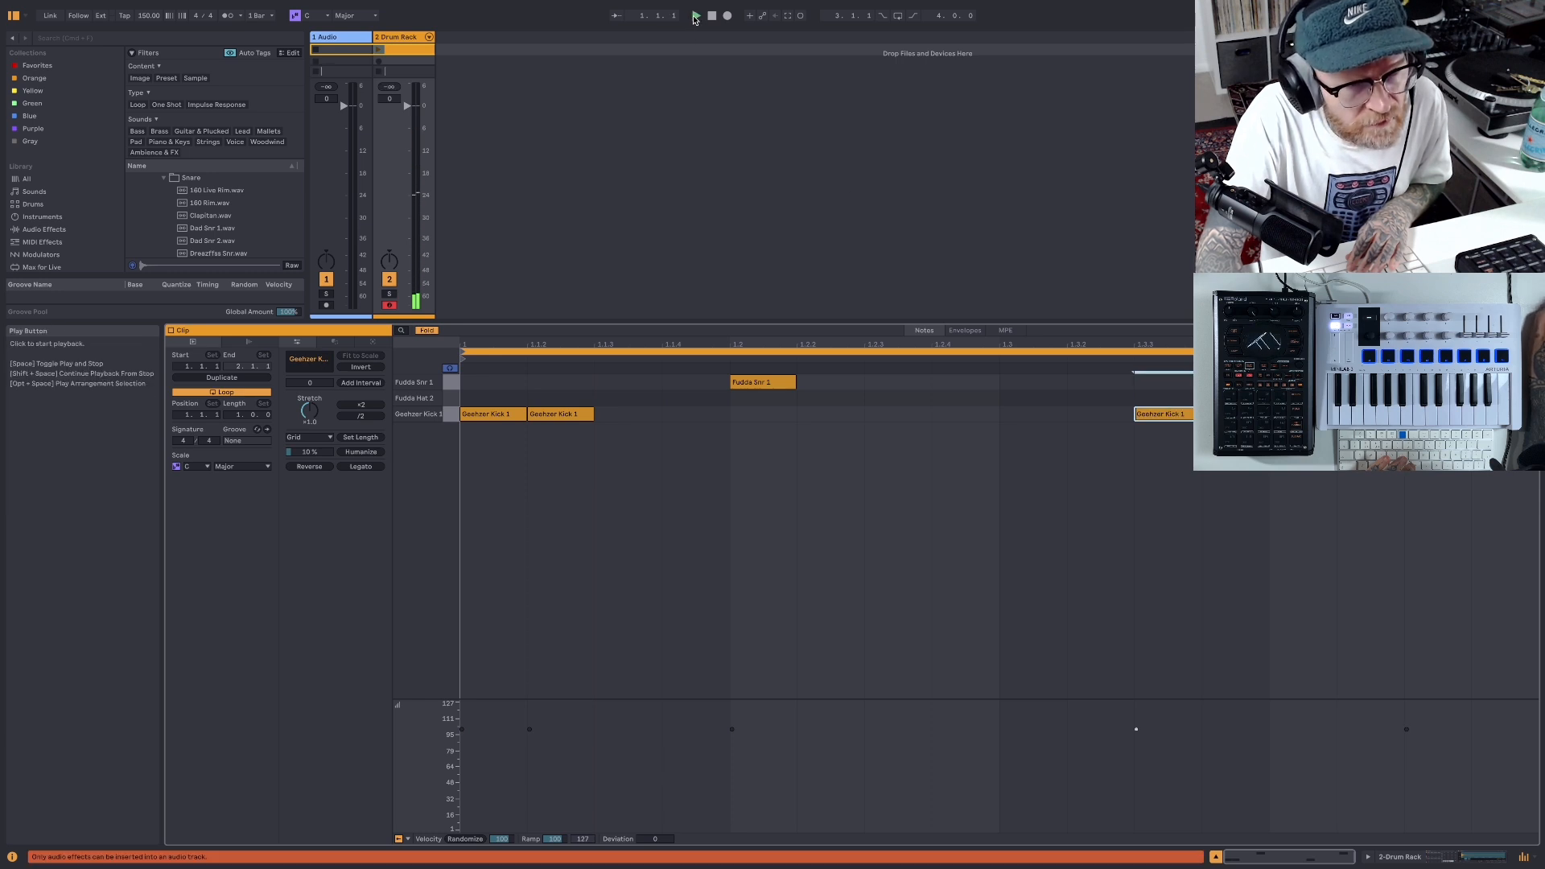
{"action": "left_click", "coordinate": [726, 15]}
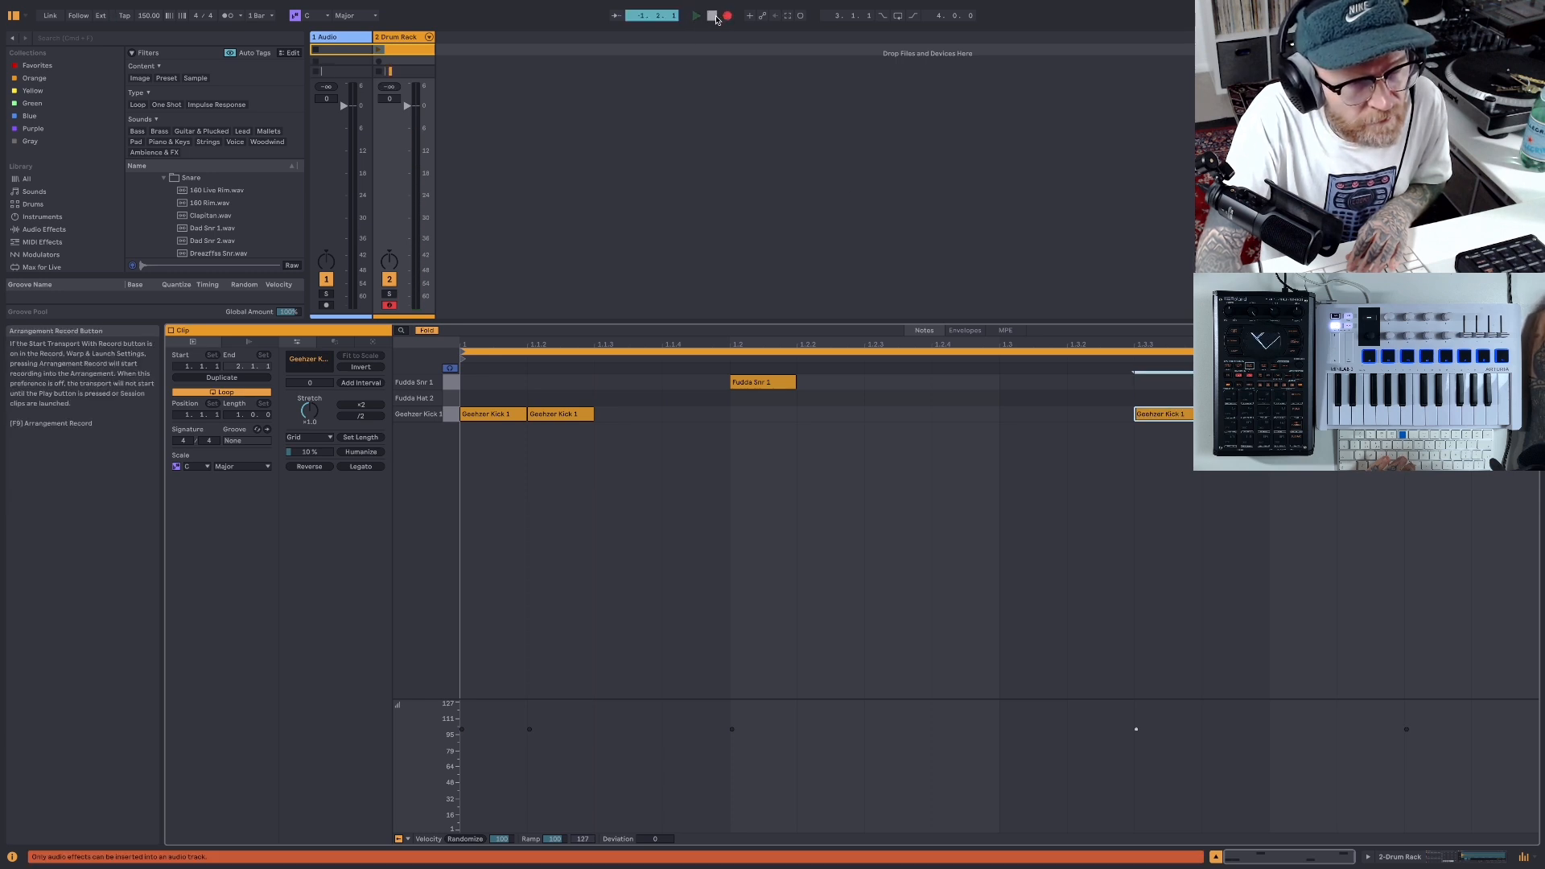
{"action": "left_click", "coordinate": [716, 18]}
{"action": "left_click", "coordinate": [696, 17]}
{"action": "left_click", "coordinate": [727, 18]}
{"action": "left_click", "coordinate": [700, 17]}
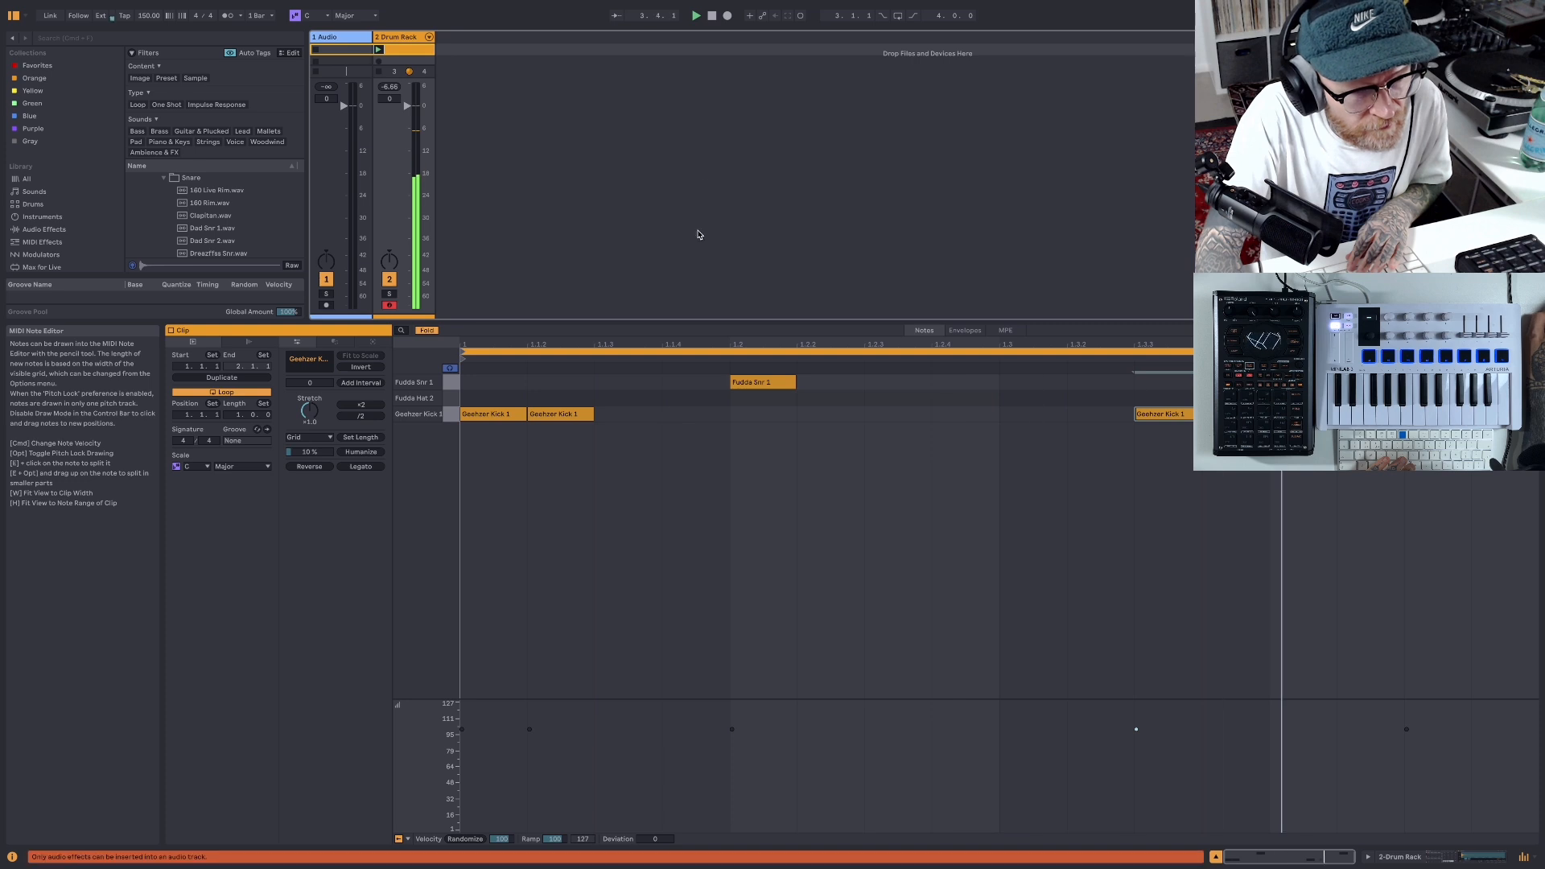
- Stop playback and move the second kick note about half a sixteenth later, off the grid
{"action": "left_click", "coordinate": [711, 19]}
{"action": "mouse_move", "coordinate": [571, 419]}
{"action": "left_mouse_down"}
{"action": "mouse_move", "coordinate": [607, 416]}
{"action": "mouse_move", "coordinate": [715, 89]}
{"action": "left_mouse_up"}
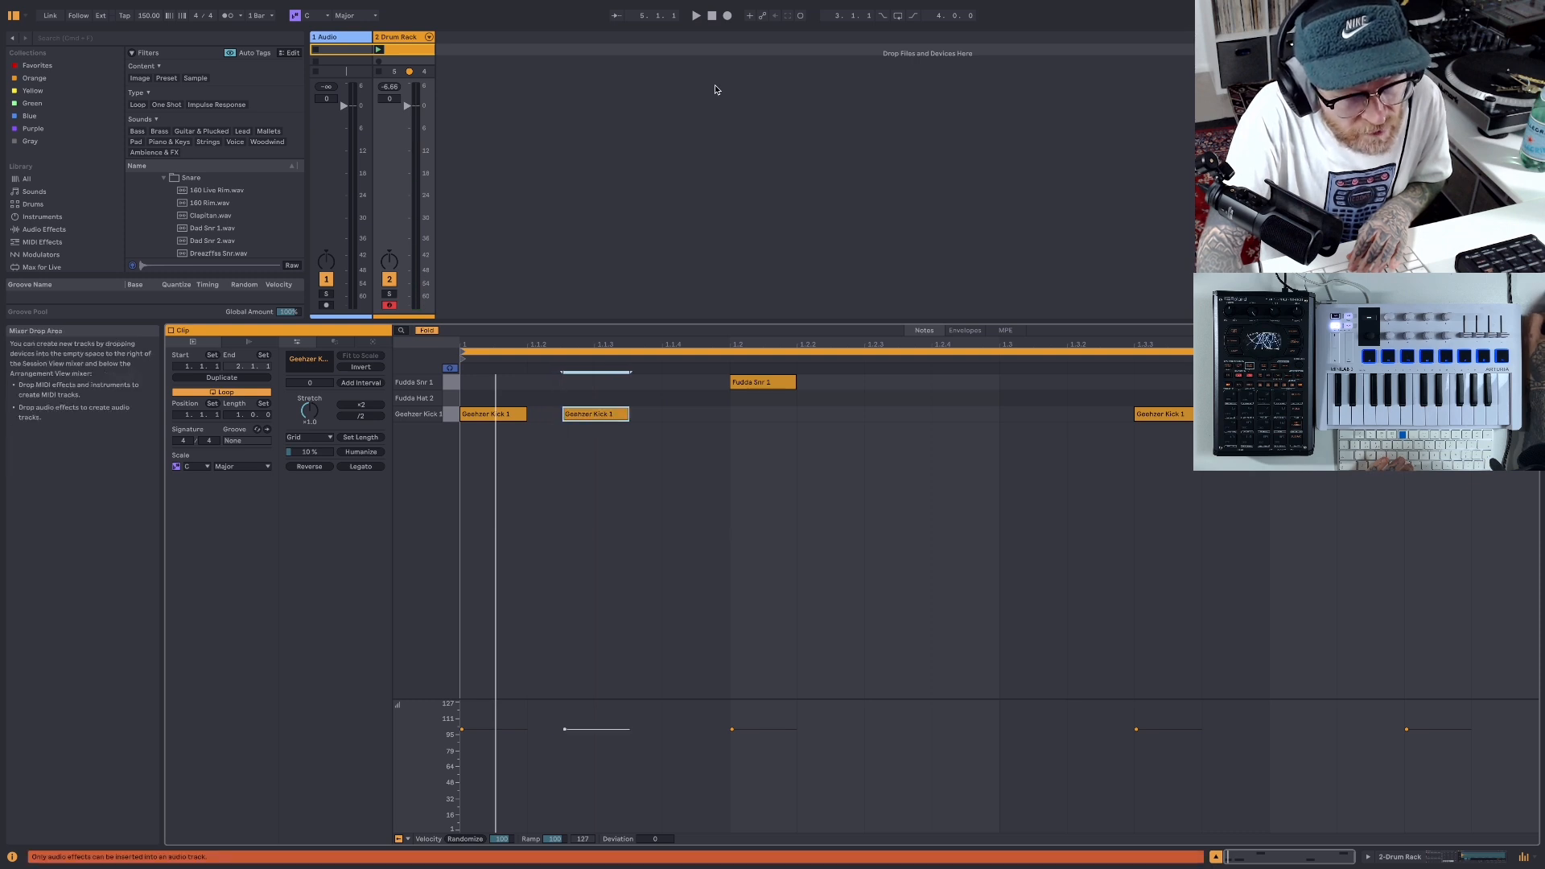
- Nudge the second kick note slightly later during playback and lower its velocity to 60
{"action": "left_click", "coordinate": [697, 16]}
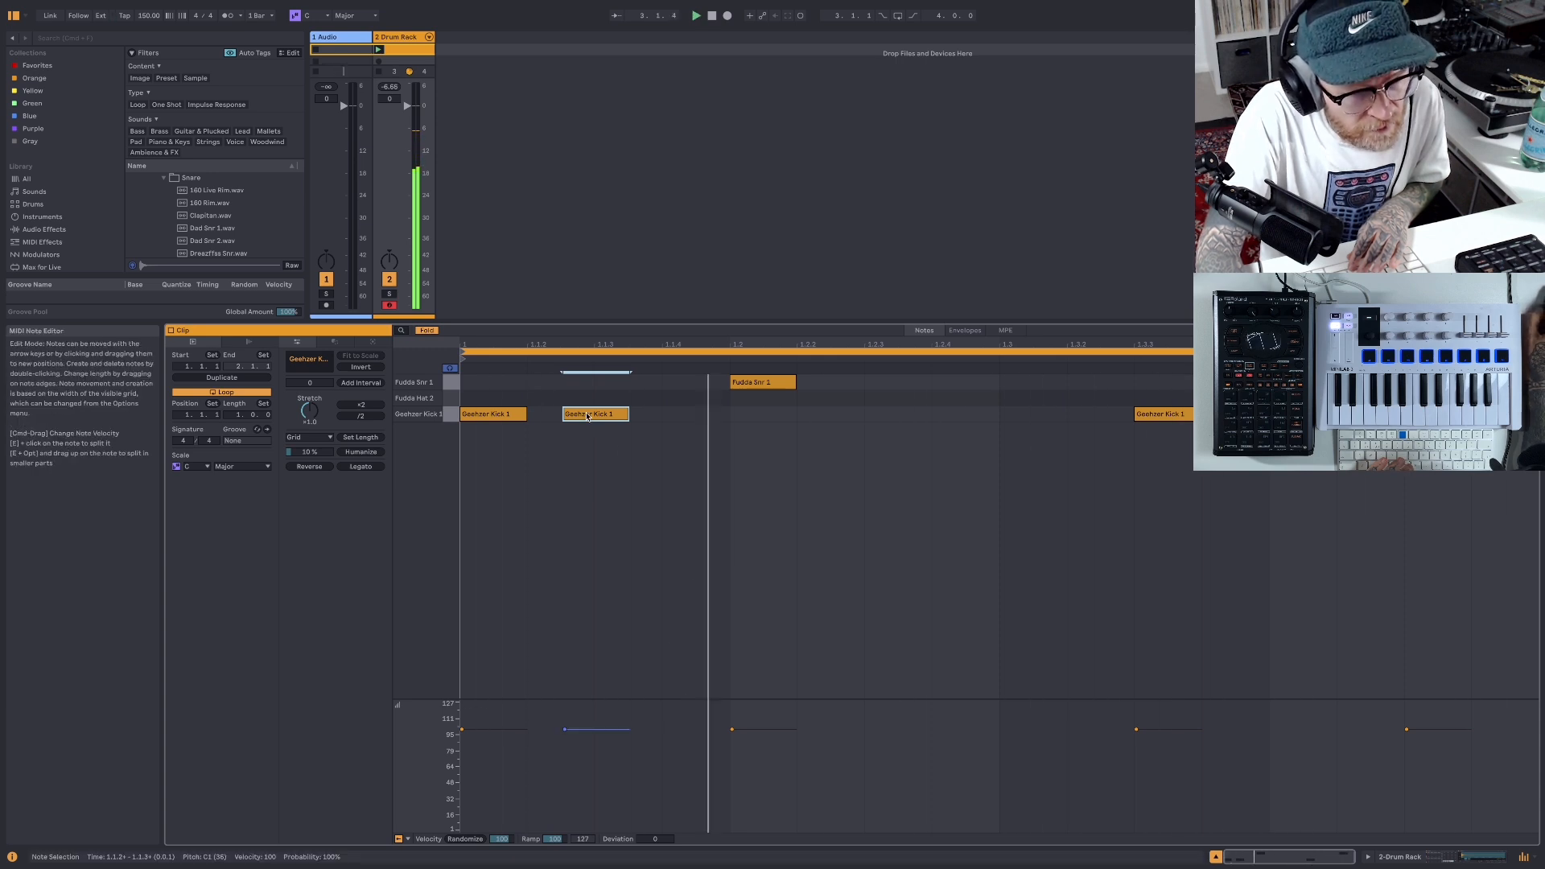
{"action": "mouse_move", "coordinate": [589, 416]}
{"action": "left_mouse_down"}
{"action": "mouse_move", "coordinate": [568, 419]}
{"action": "mouse_move", "coordinate": [612, 418]}
{"action": "left_mouse_up"}
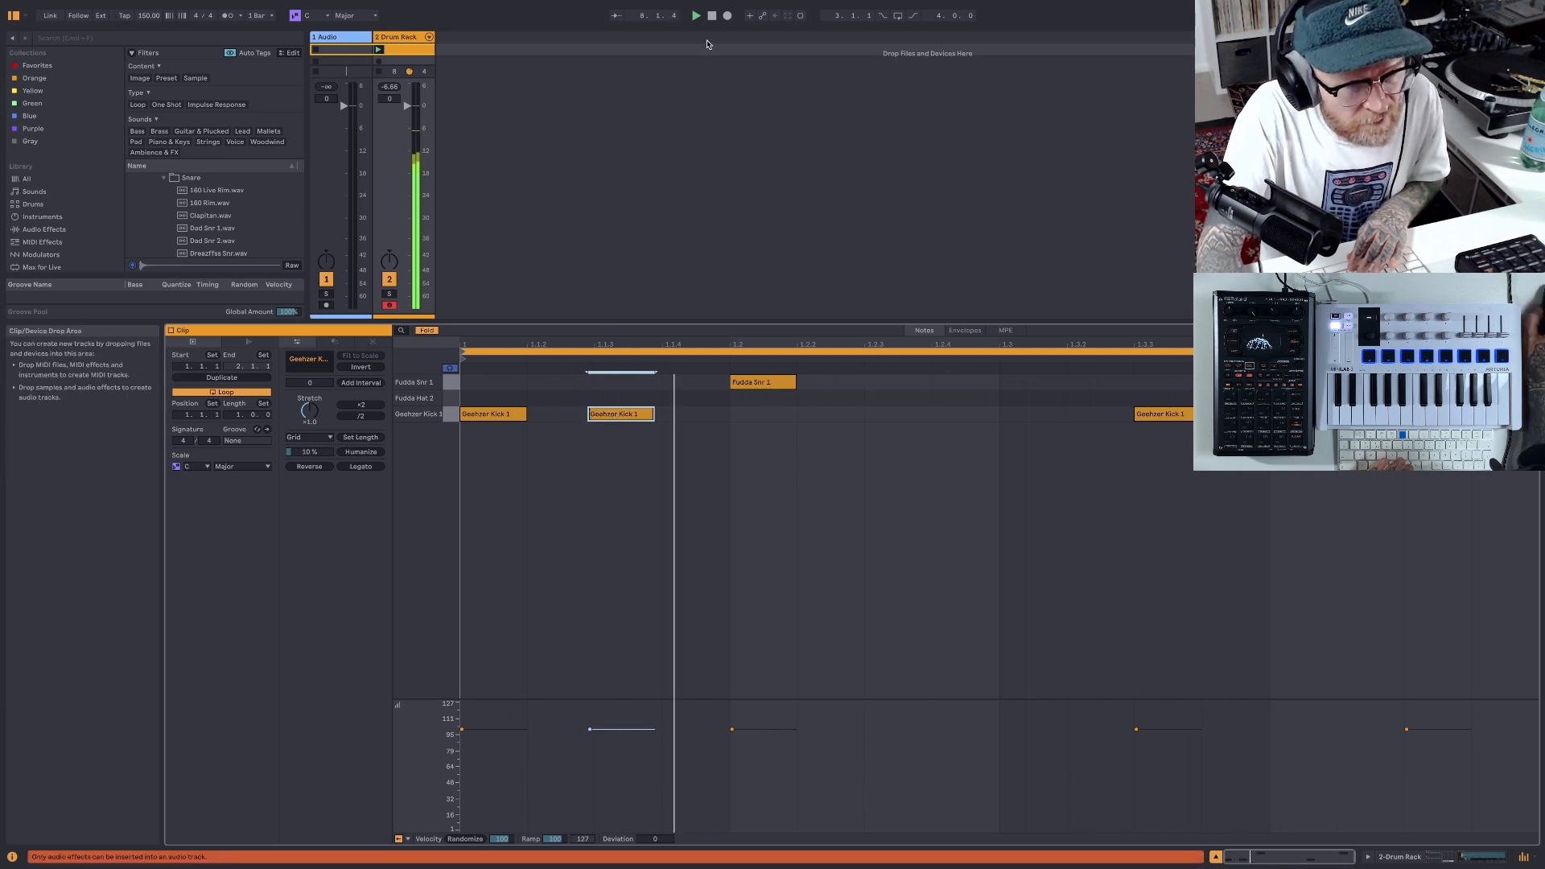
{"action": "left_click", "coordinate": [592, 731]}
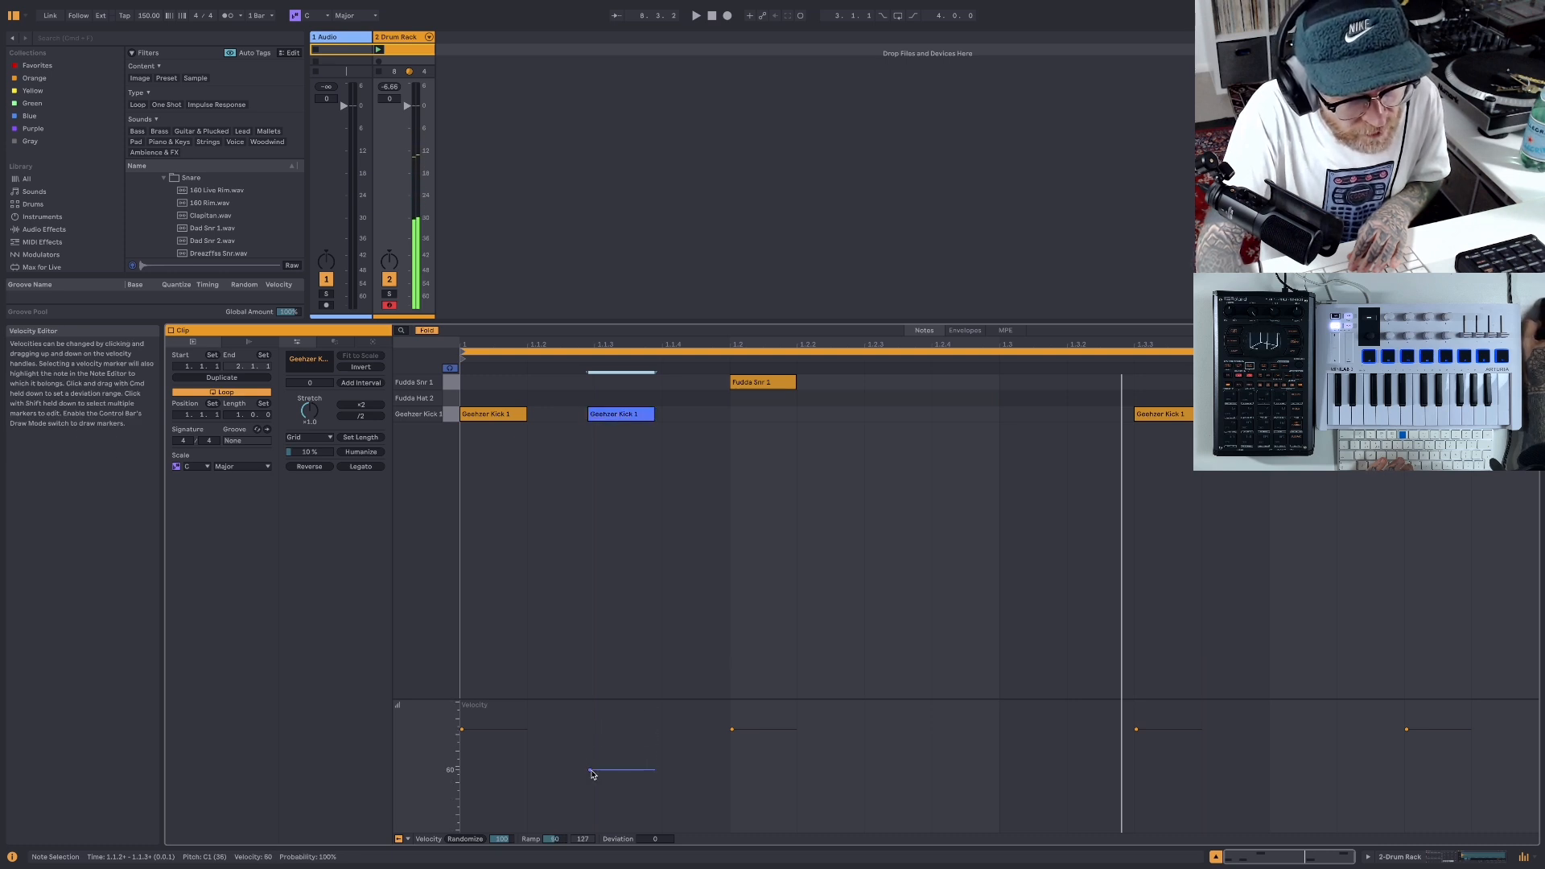
{"action": "left_click", "coordinate": [697, 16]}
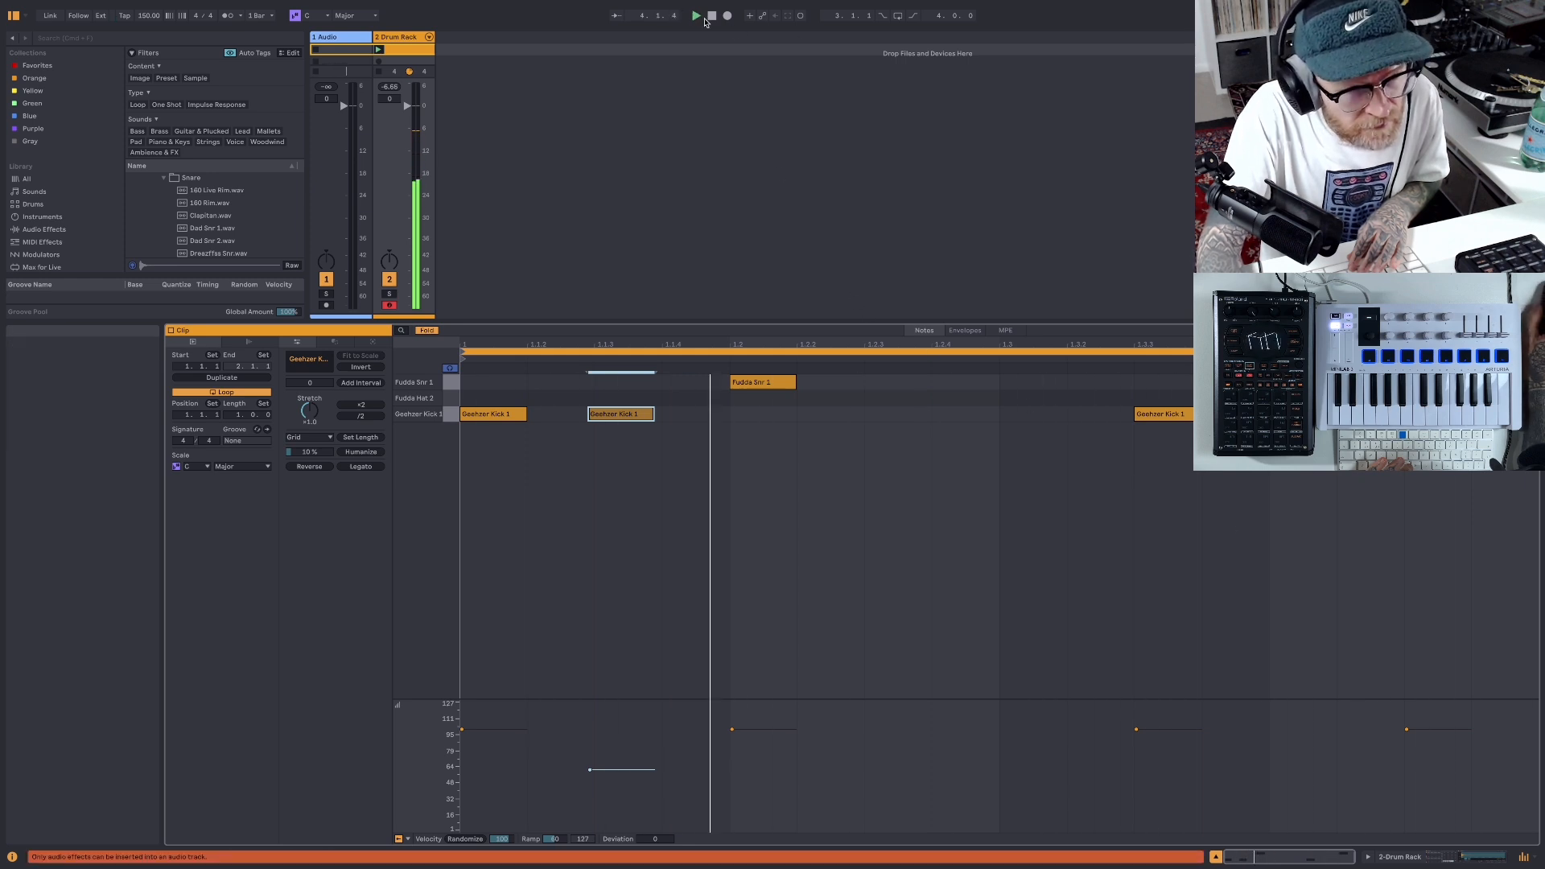
{"action": "key", "text": "space"}
- Draw a Geehzer Kick 1 note at 1.3.4 with its velocity lowered to 55
{"action": "key", "text": "b"}
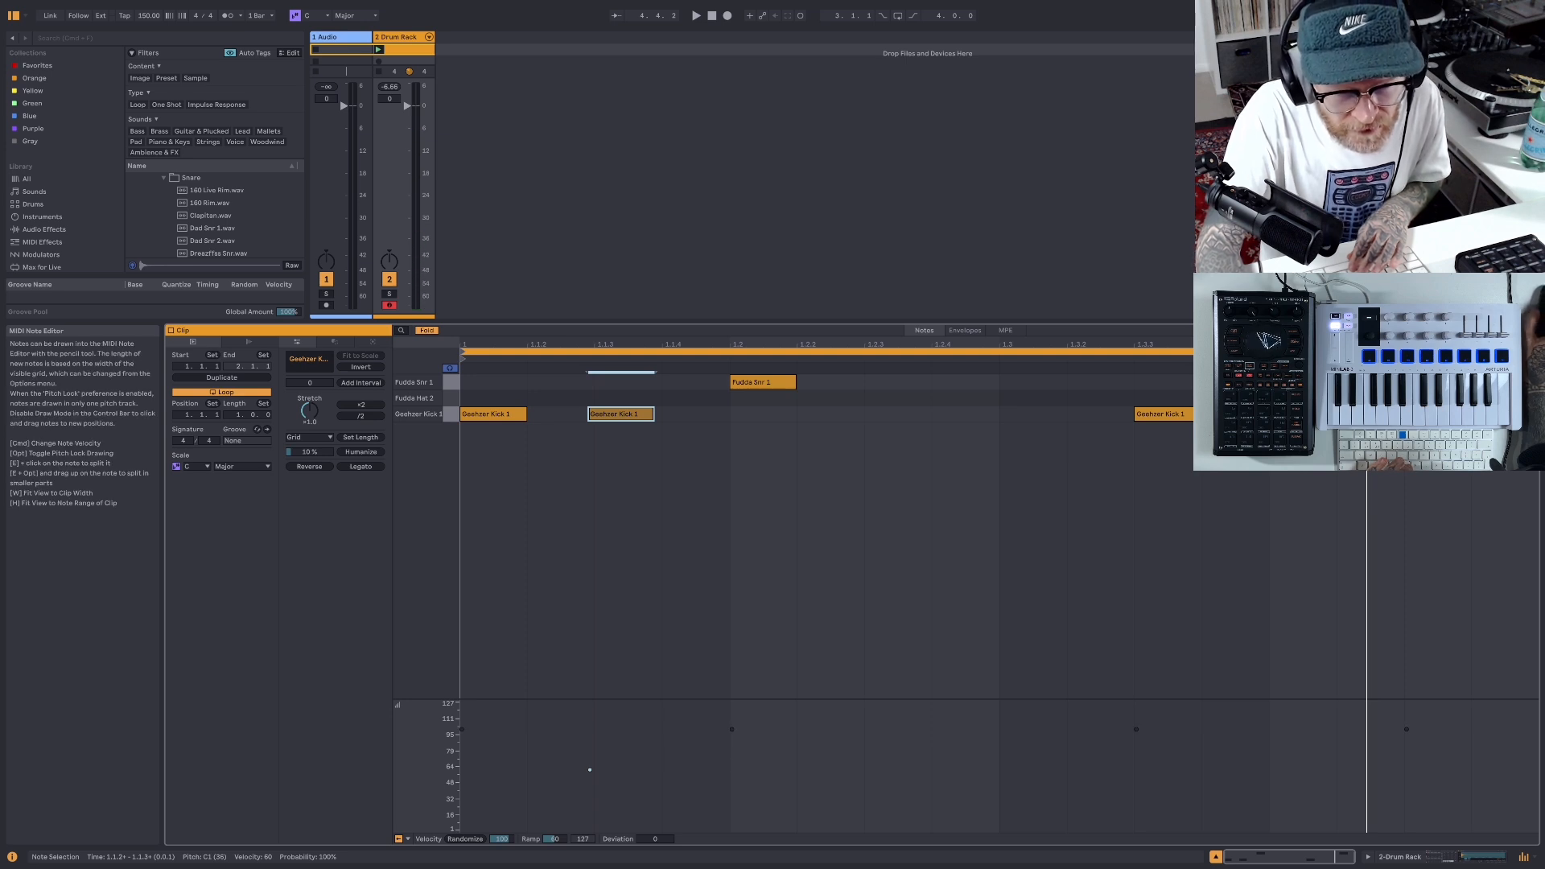
{"action": "left_click", "coordinate": [1232, 413]}
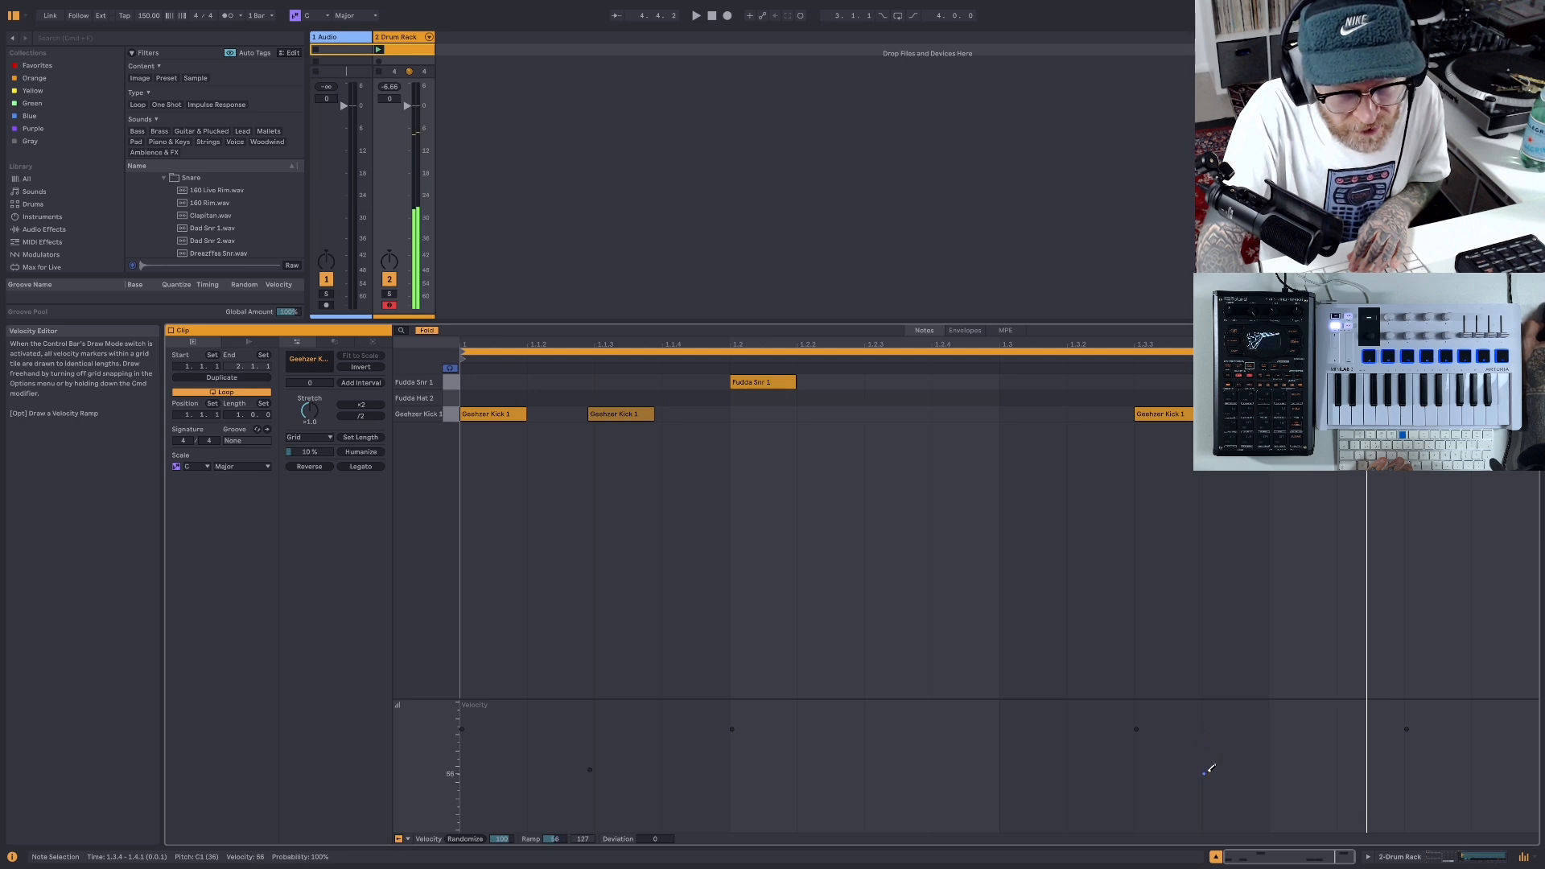
{"action": "left_click", "coordinate": [698, 16]}
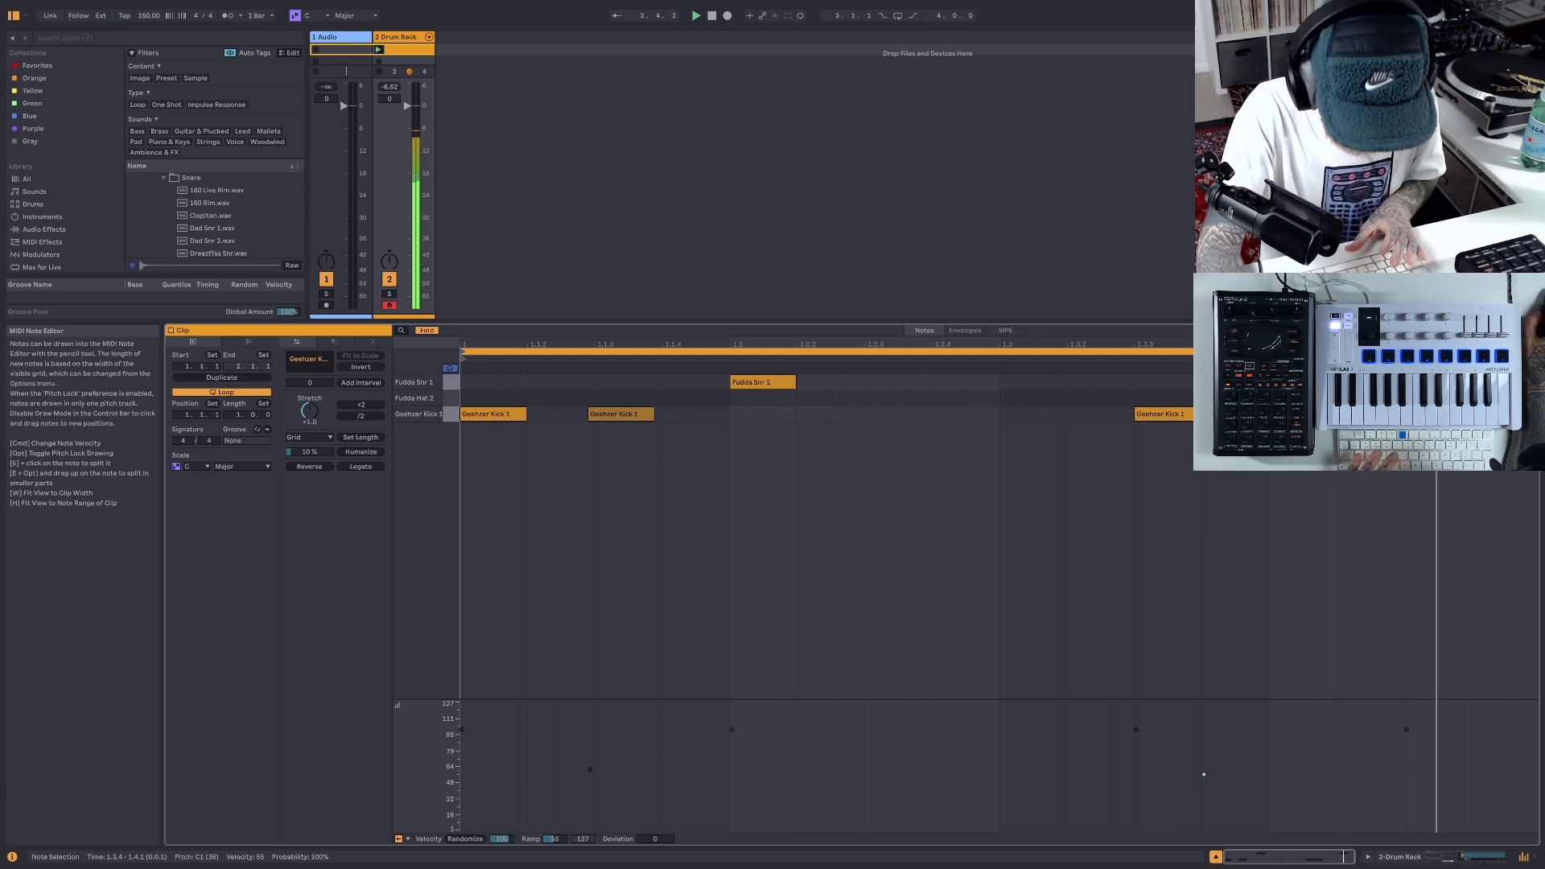
- Nudge the kick note at 1.3.4 slightly later, off the grid, while the clip plays
{"action": "key", "text": "b"}
{"action": "key", "text": "super+Right"}
{"action": "key", "text": "super+Right"}
{"action": "key", "text": "super+Right"}
{"action": "key", "text": "super+Right"}
{"action": "key", "text": "super+Right"}
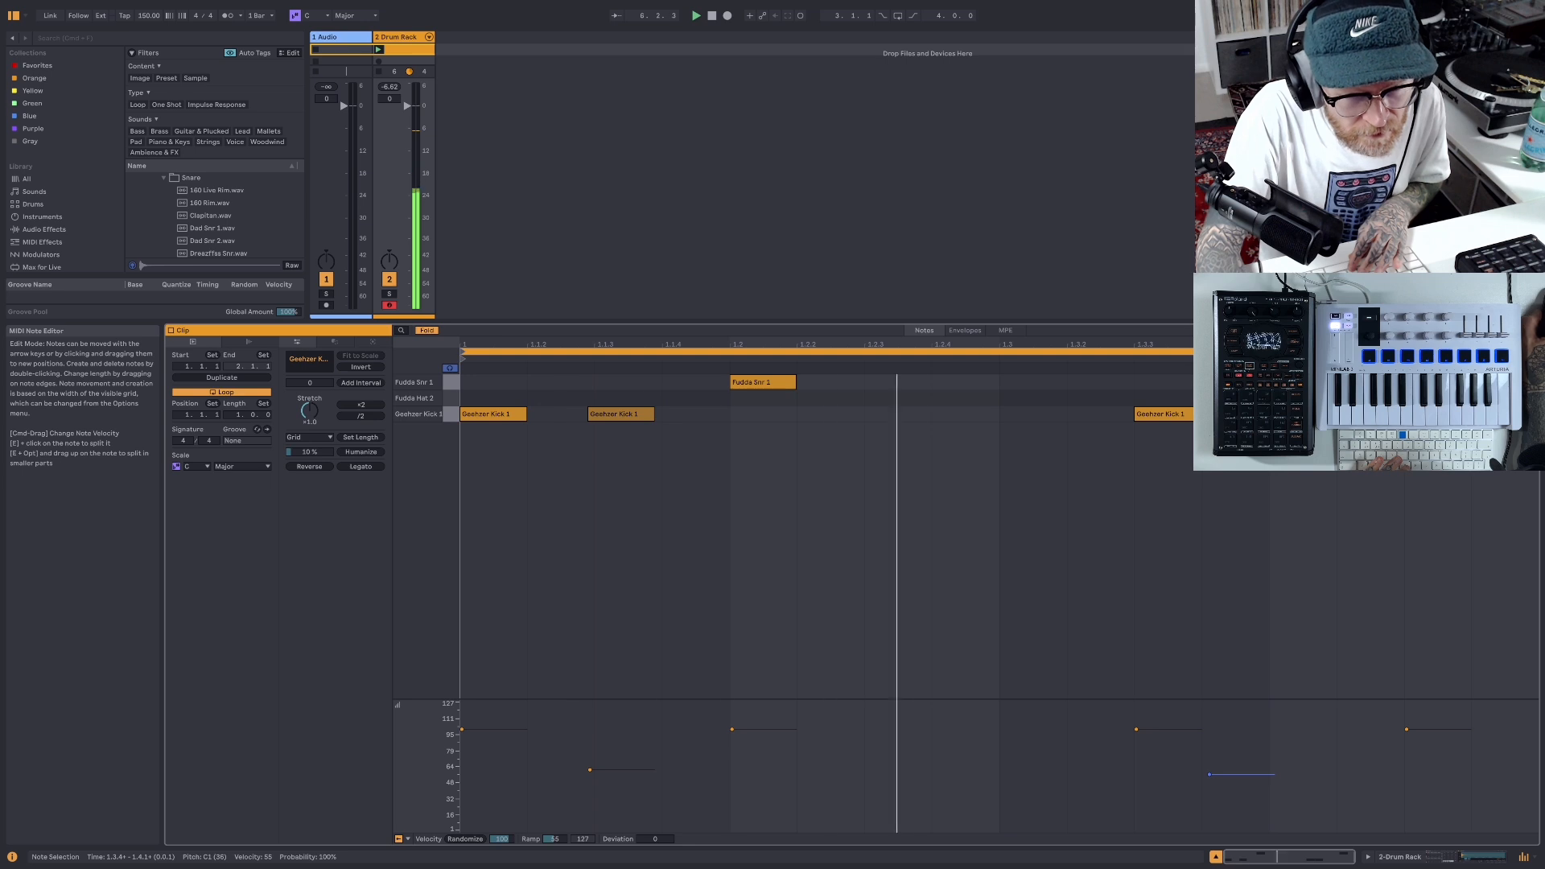
{"action": "key", "text": "super+Right"}
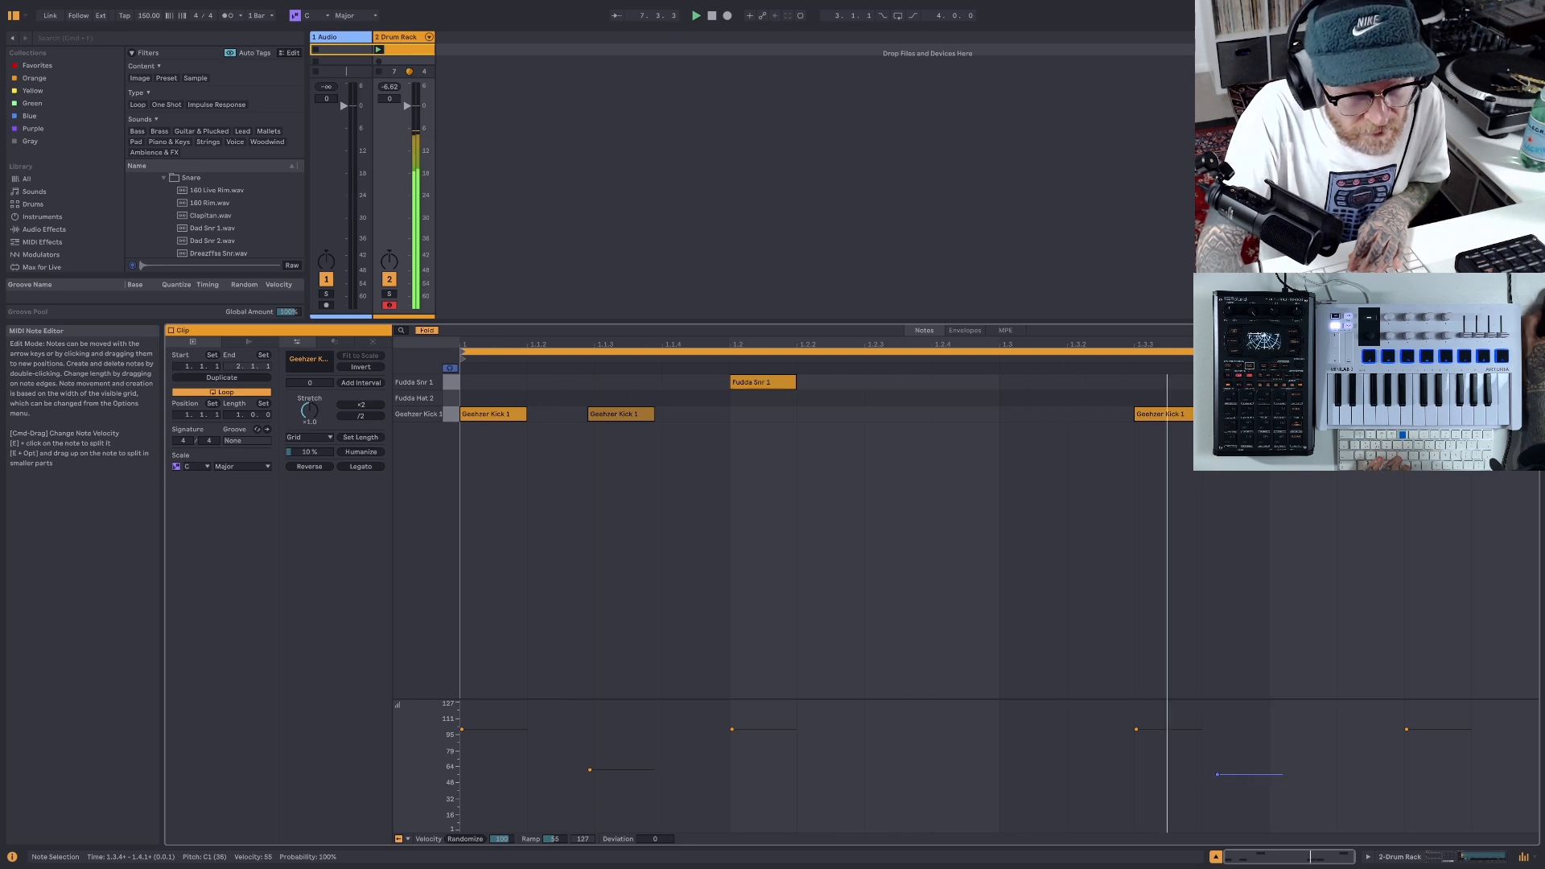
{"action": "key", "text": "super+Left"}
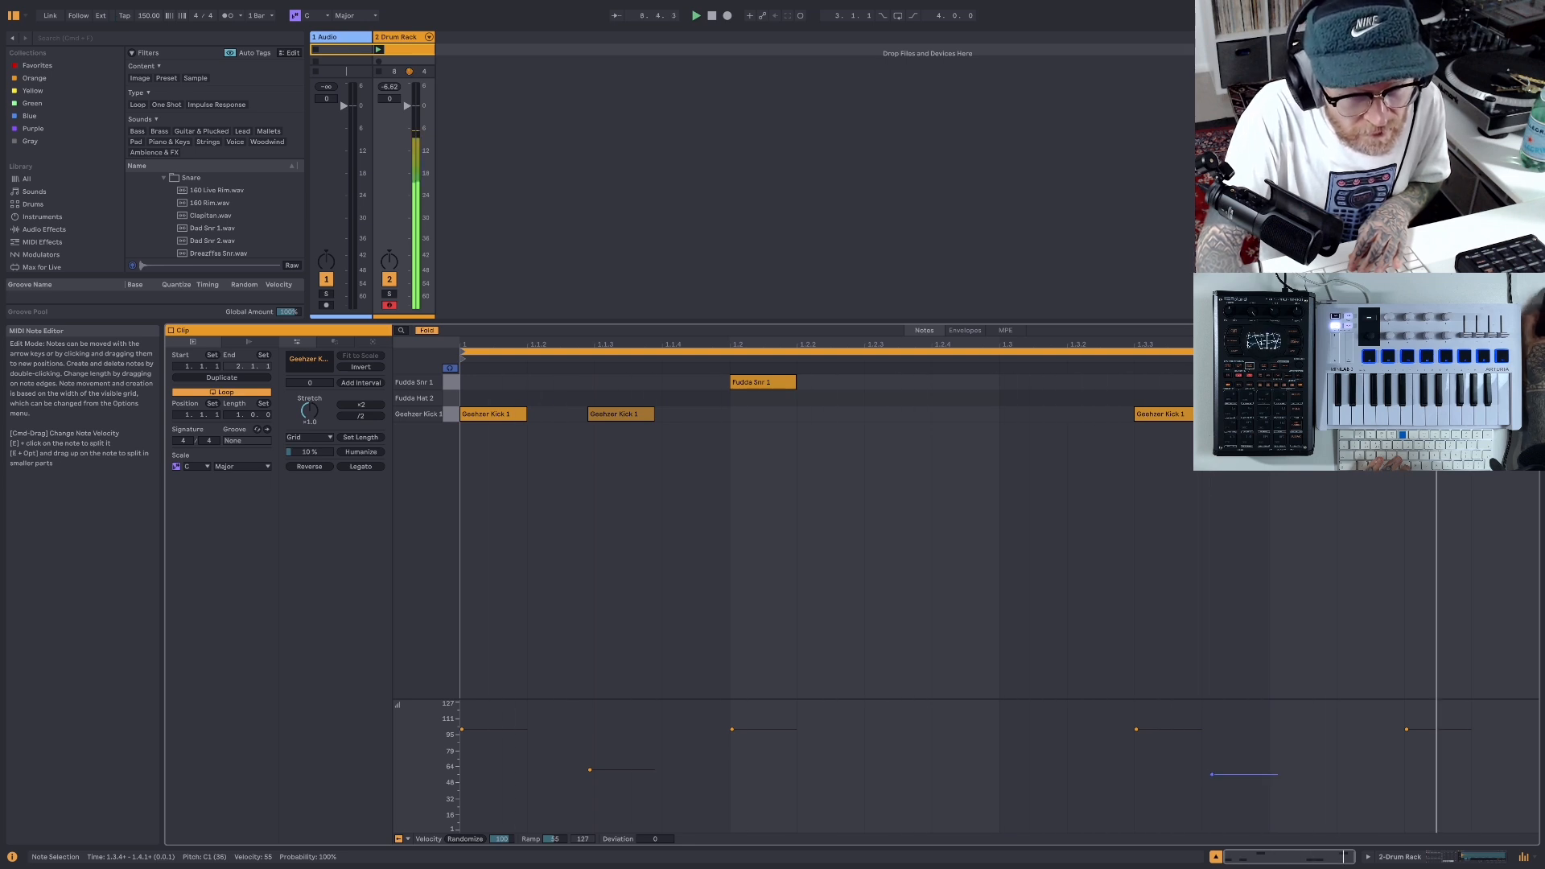
{"action": "left_click", "coordinate": [713, 17]}
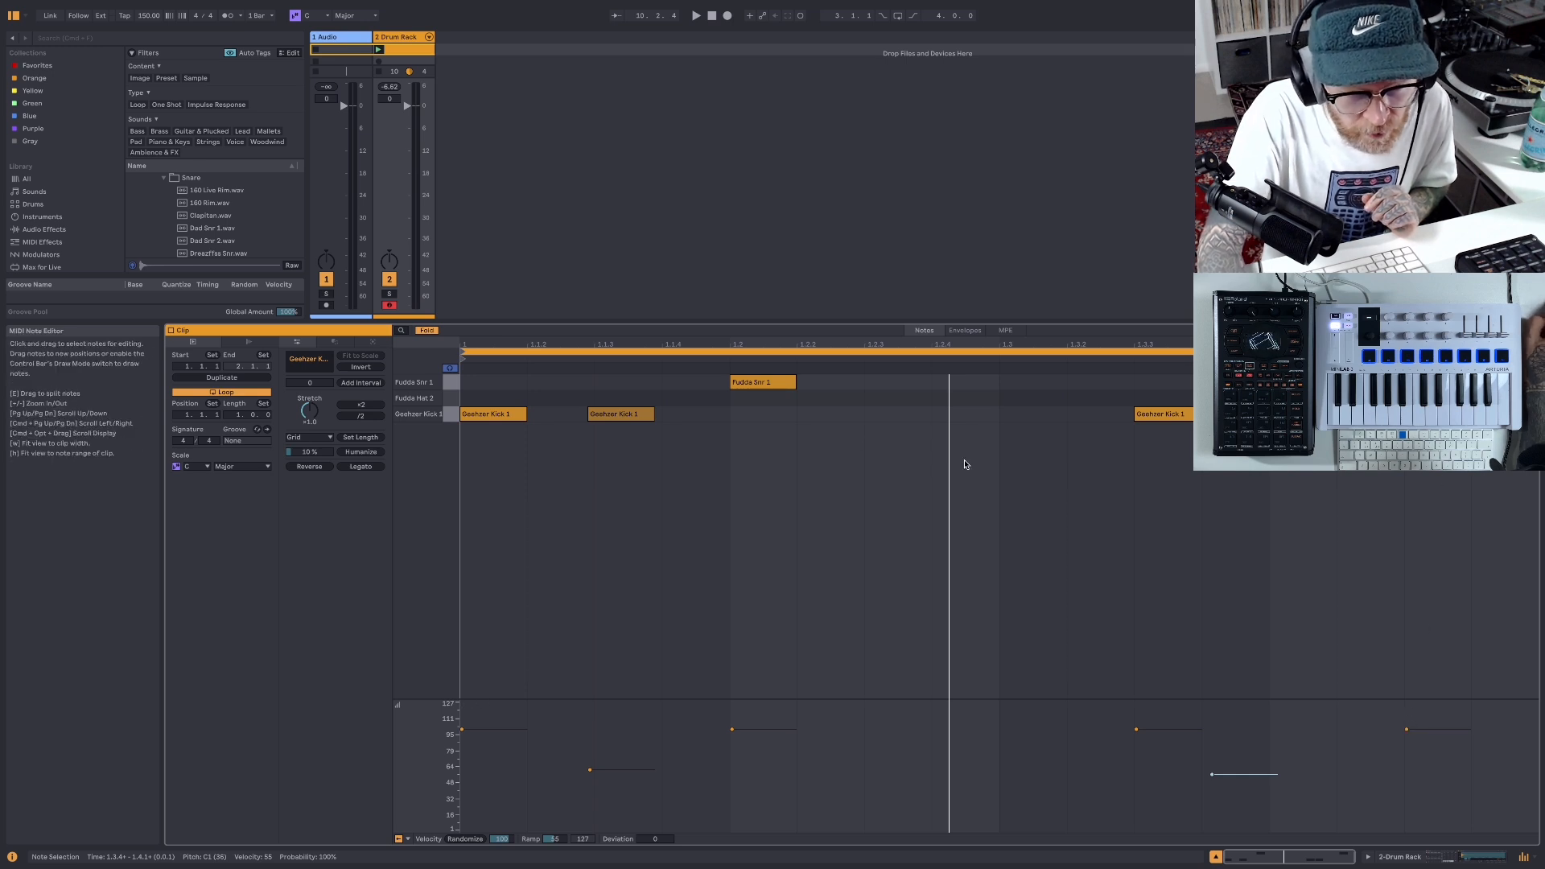
- Nudge both Fudda Snr 1 notes slightly later and lower the last snare's velocity to 91
{"action": "left_click", "coordinate": [734, 386]}
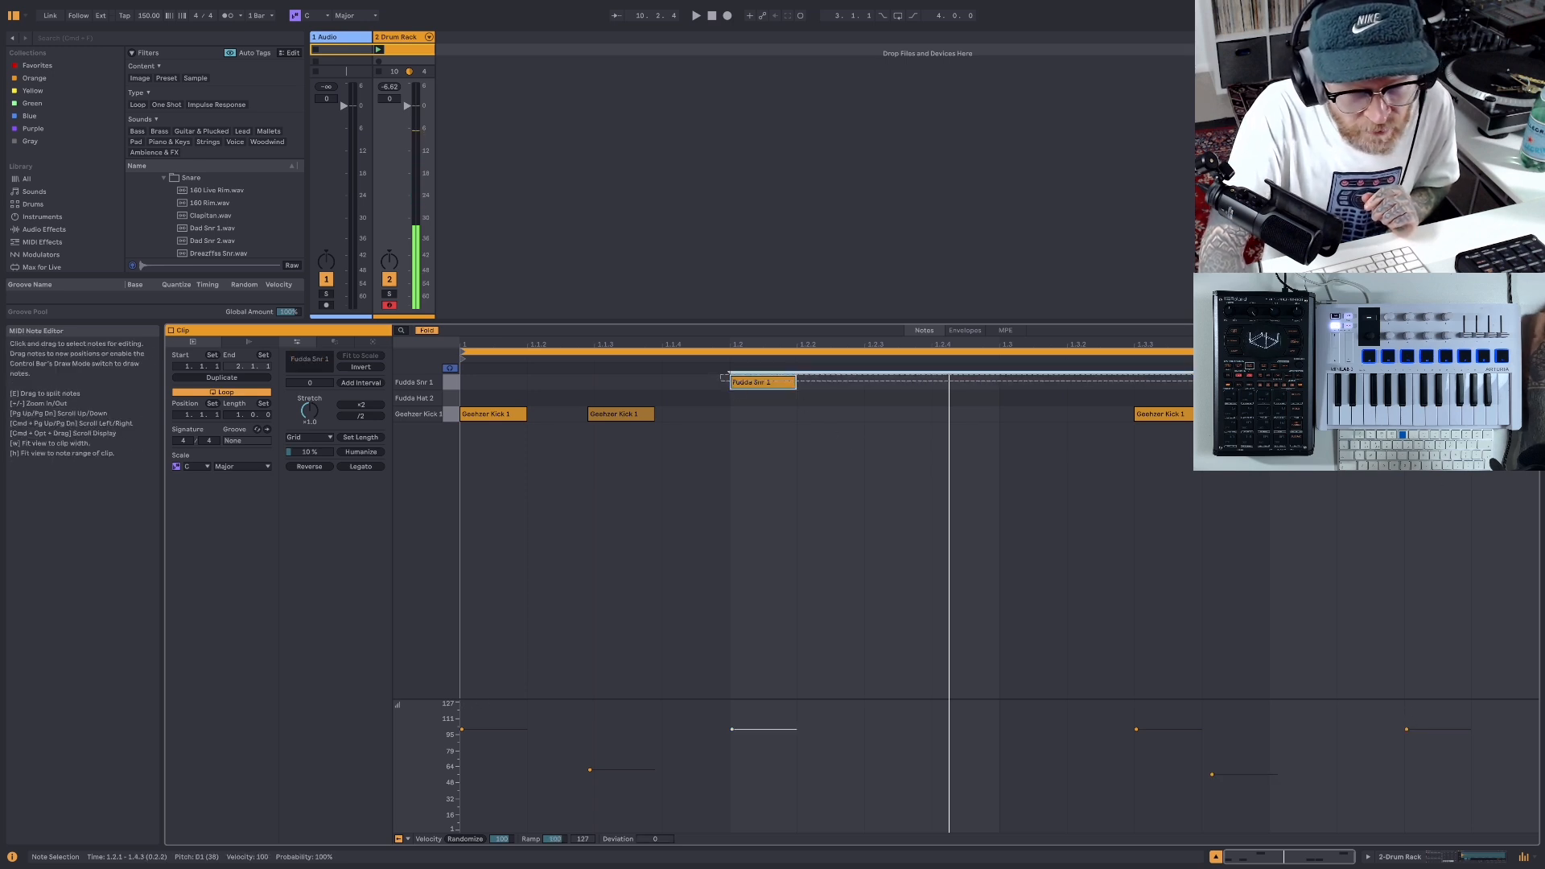
{"action": "key", "text": "alt+Right"}
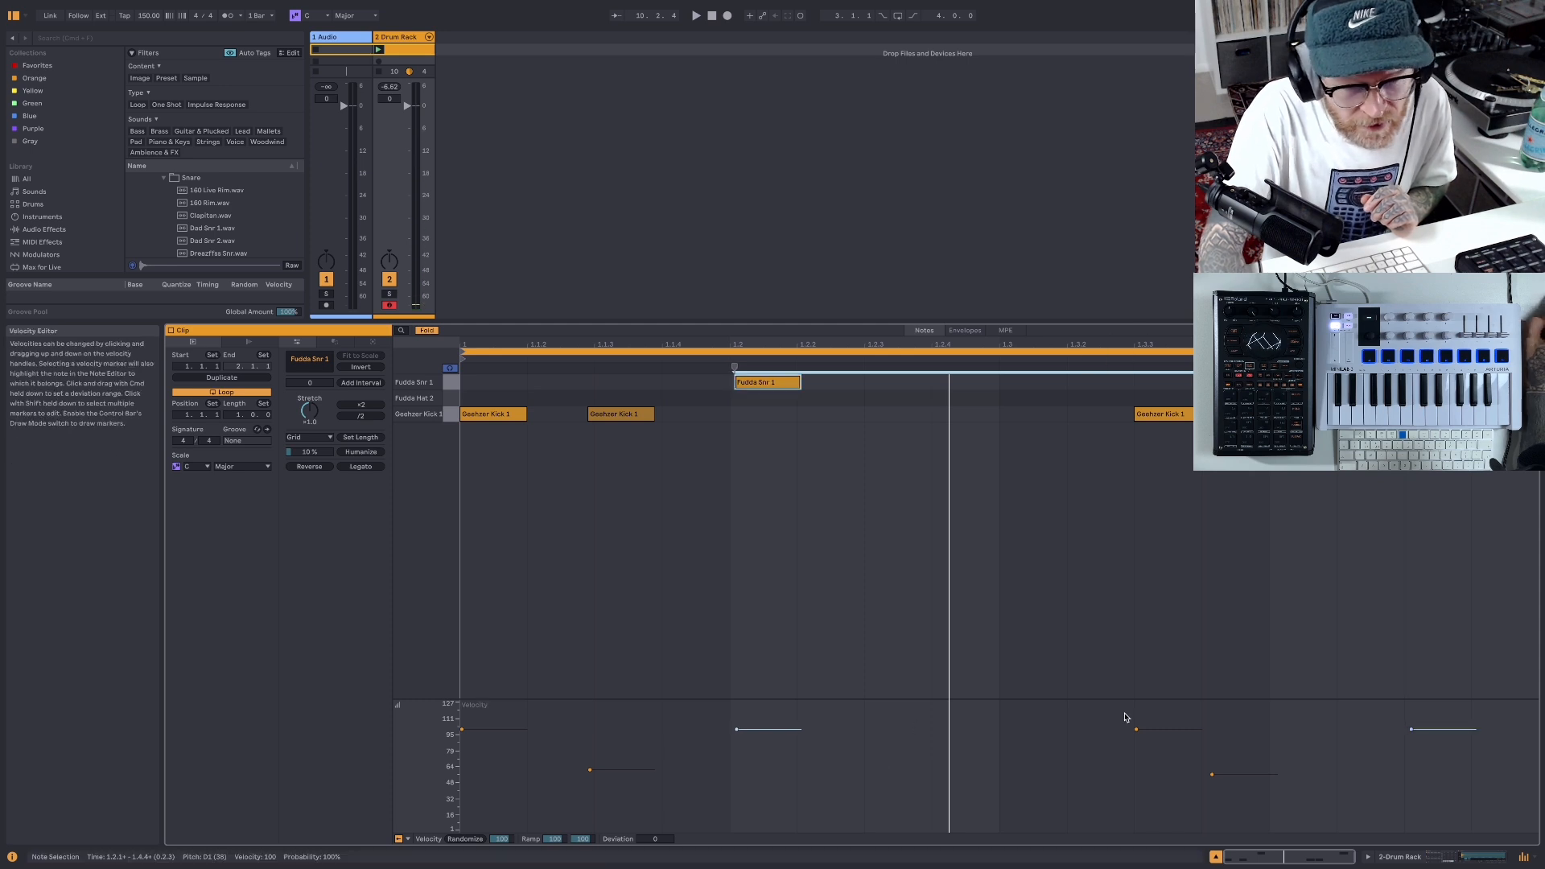
{"action": "left_click", "coordinate": [1418, 737]}
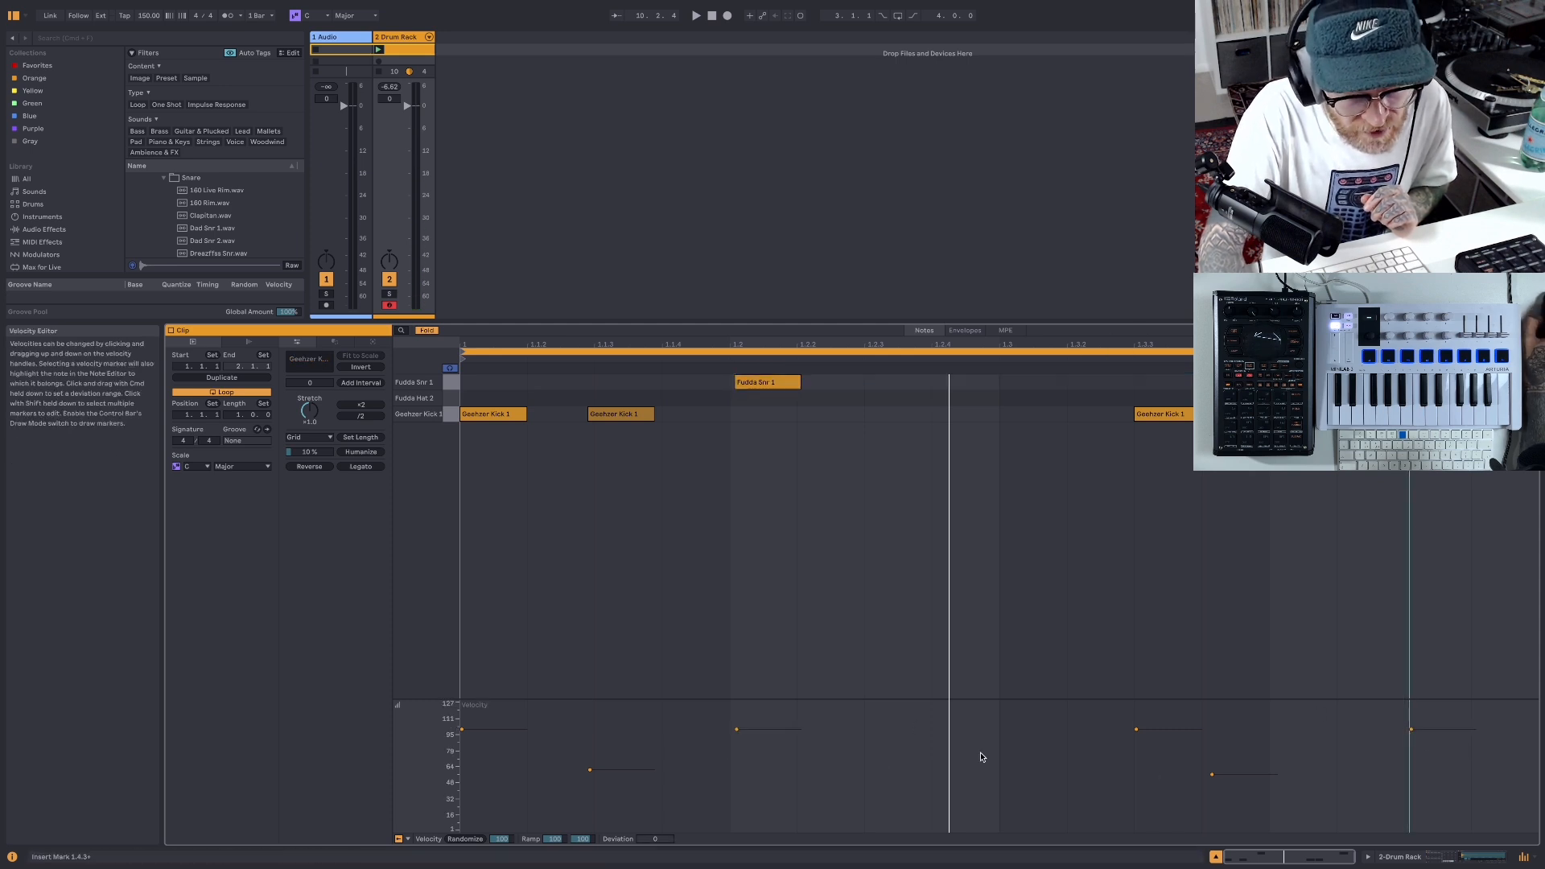
{"action": "left_click", "coordinate": [1412, 729]}
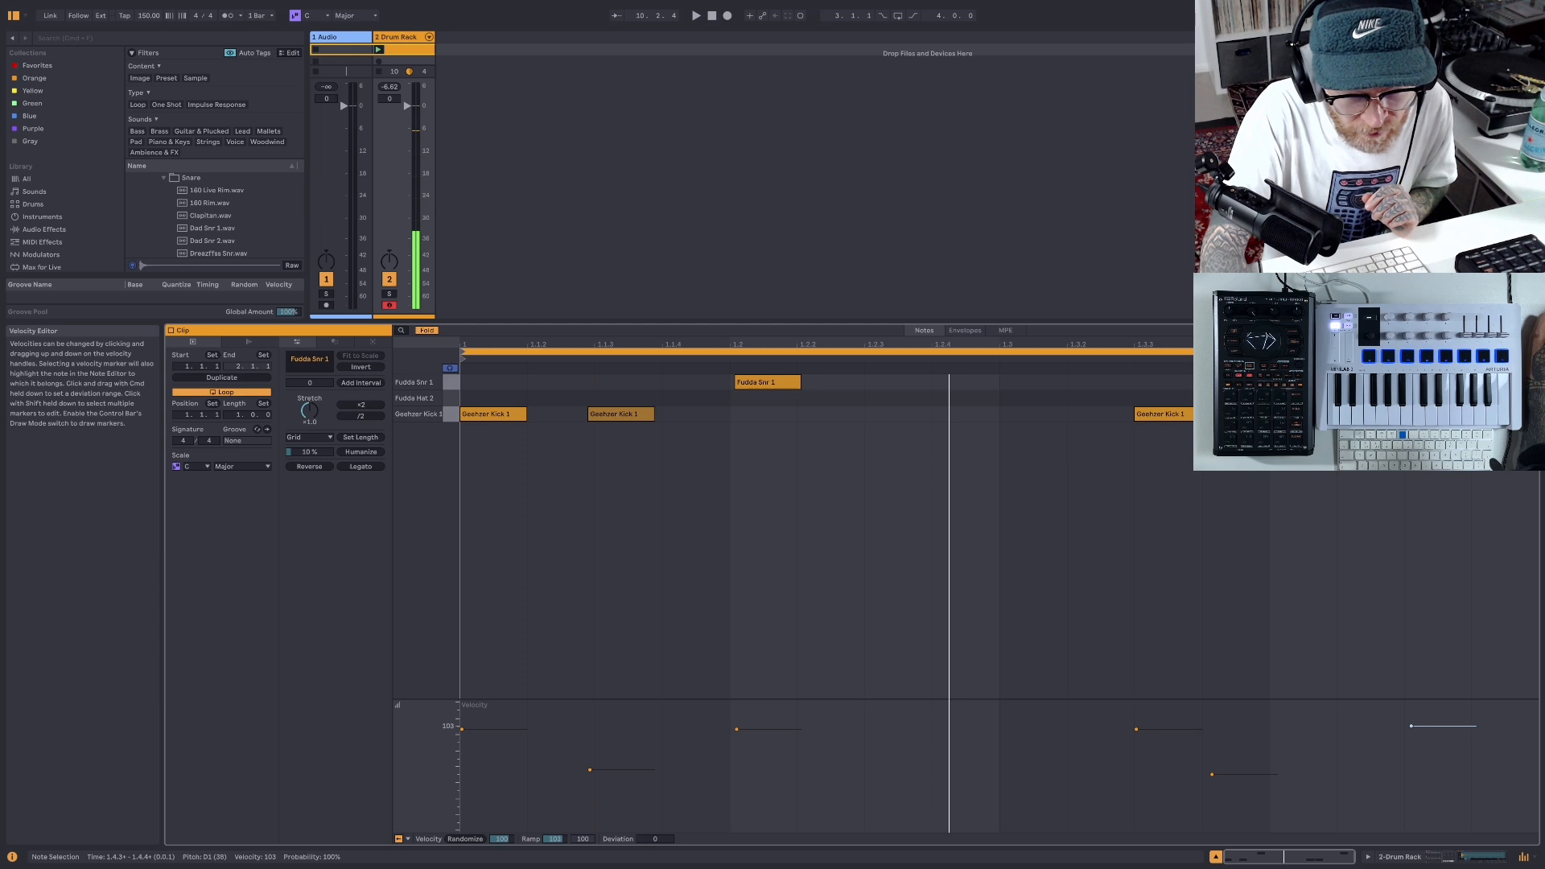
{"action": "left_click_drag", "start_coordinate": [1412, 725], "coordinate": [1412, 731]}
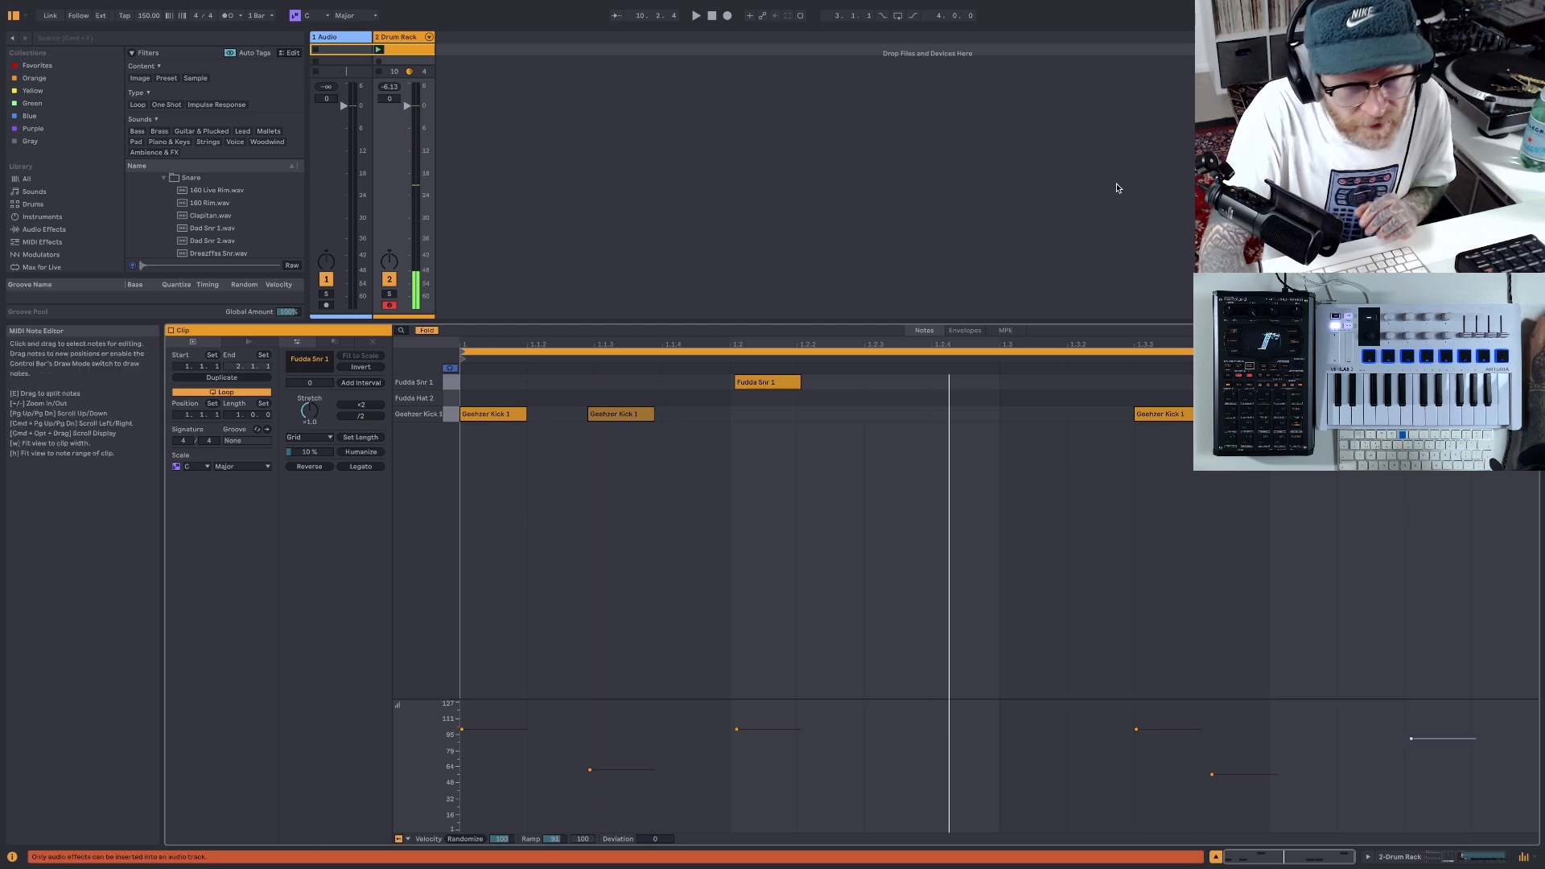
{"action": "left_click", "coordinate": [697, 15]}
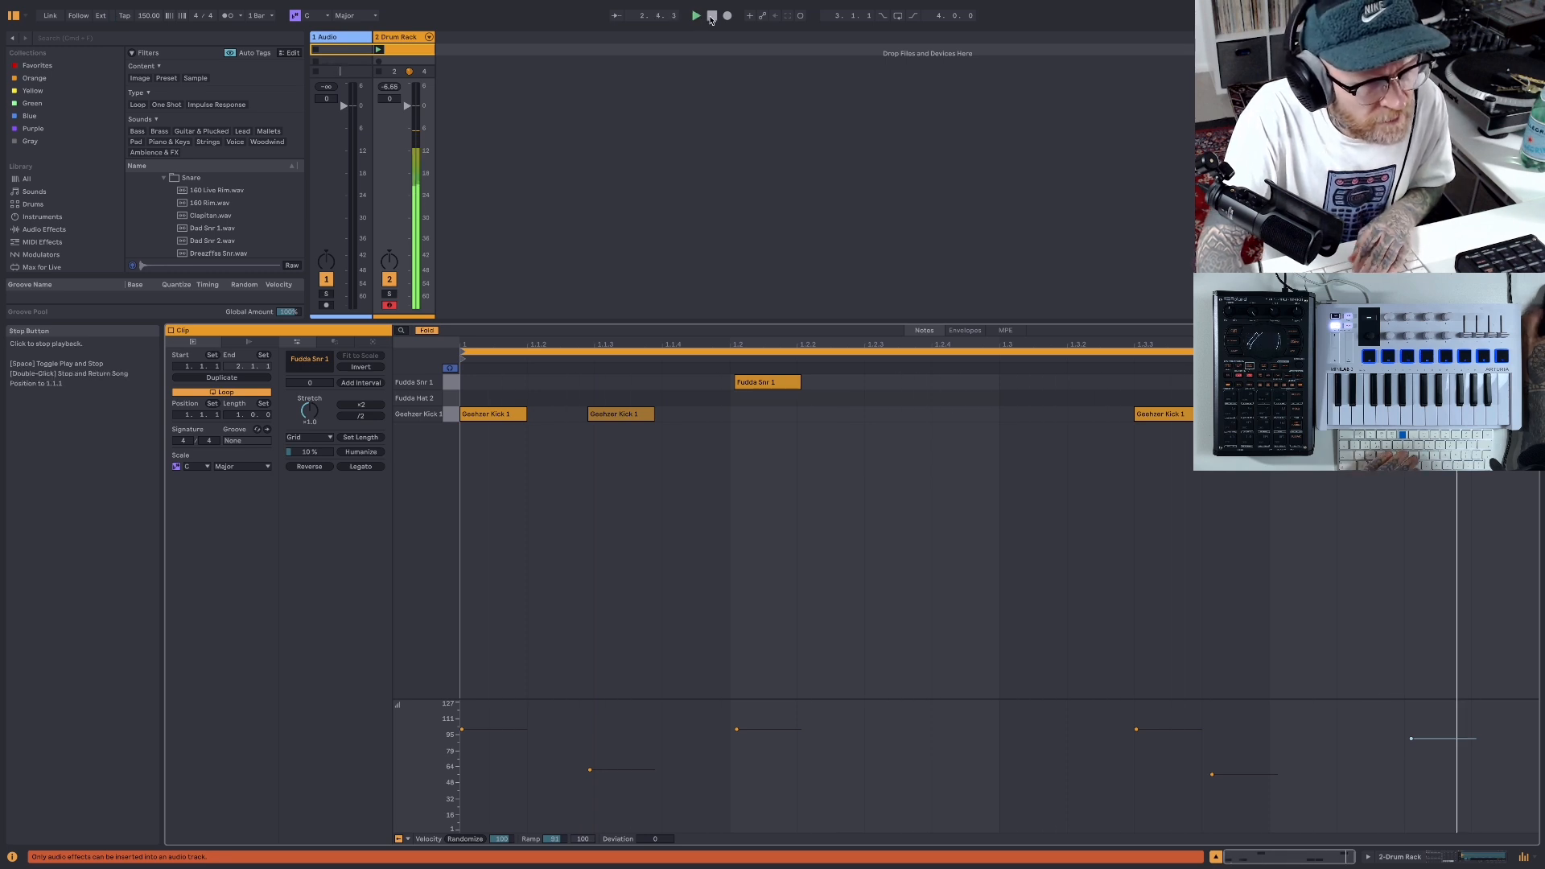
{"action": "key", "text": "space"}
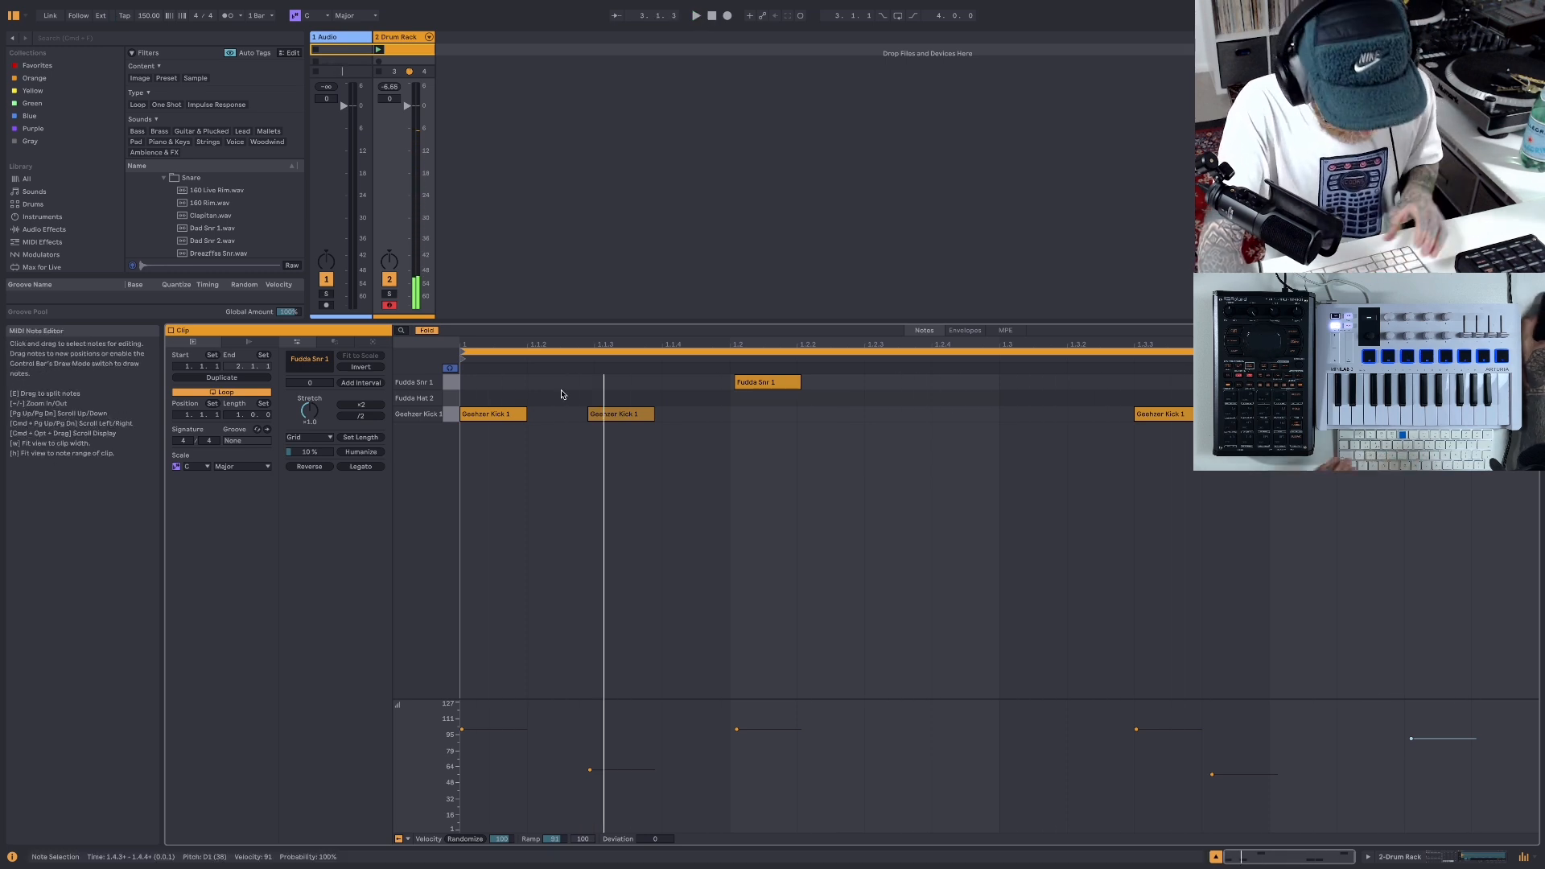
- Draw Fudda Hat 2 notes on every eighth note from 1.1.1 to 1.4.3
{"action": "left_click", "coordinate": [502, 402]}
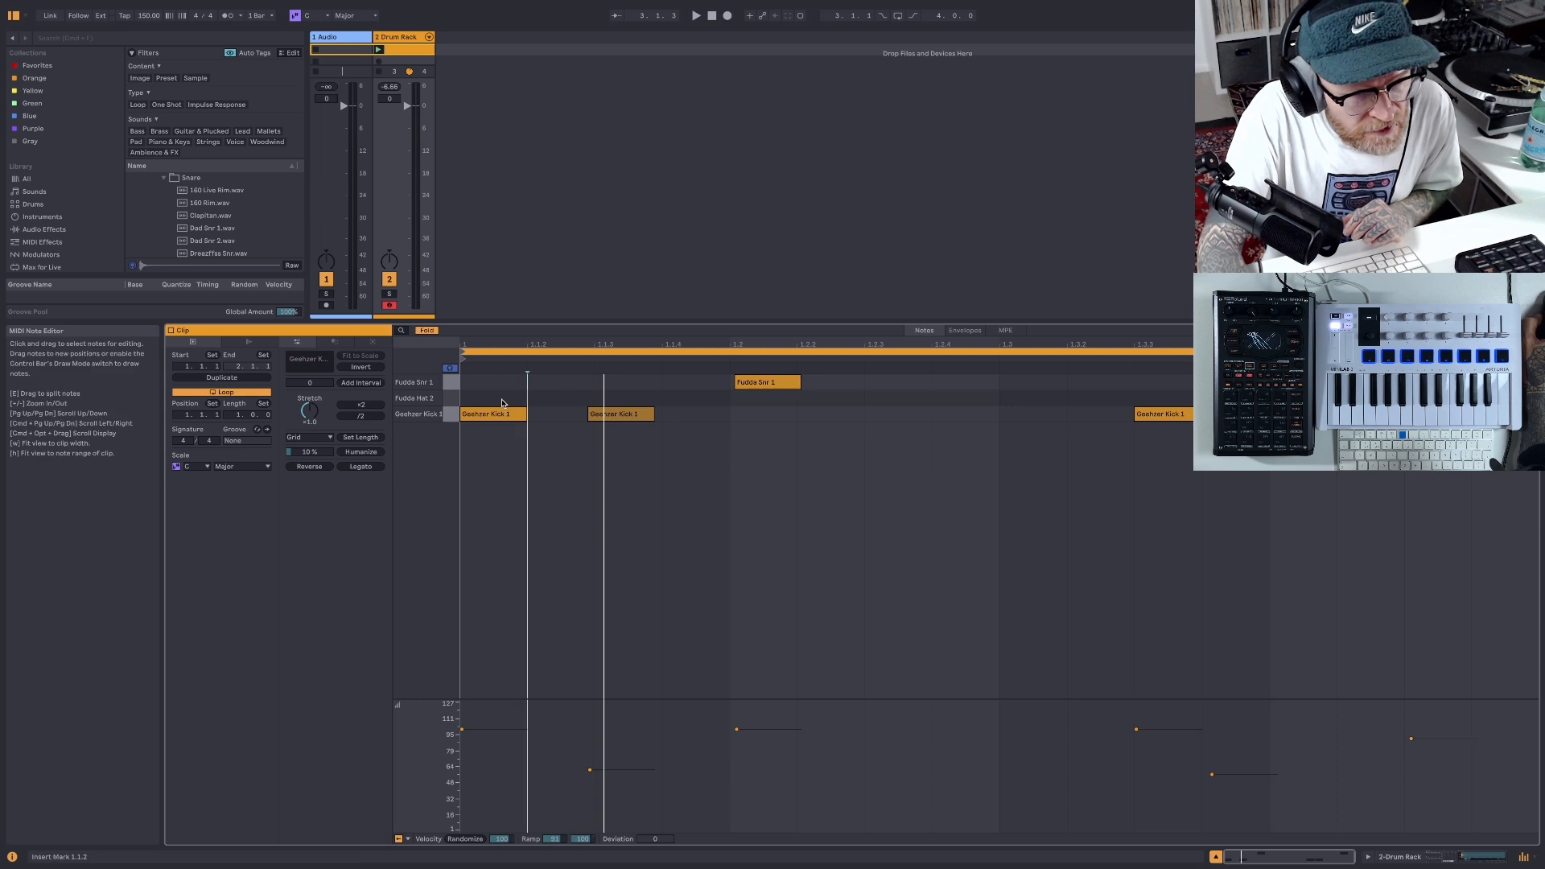
{"action": "key", "text": "b"}
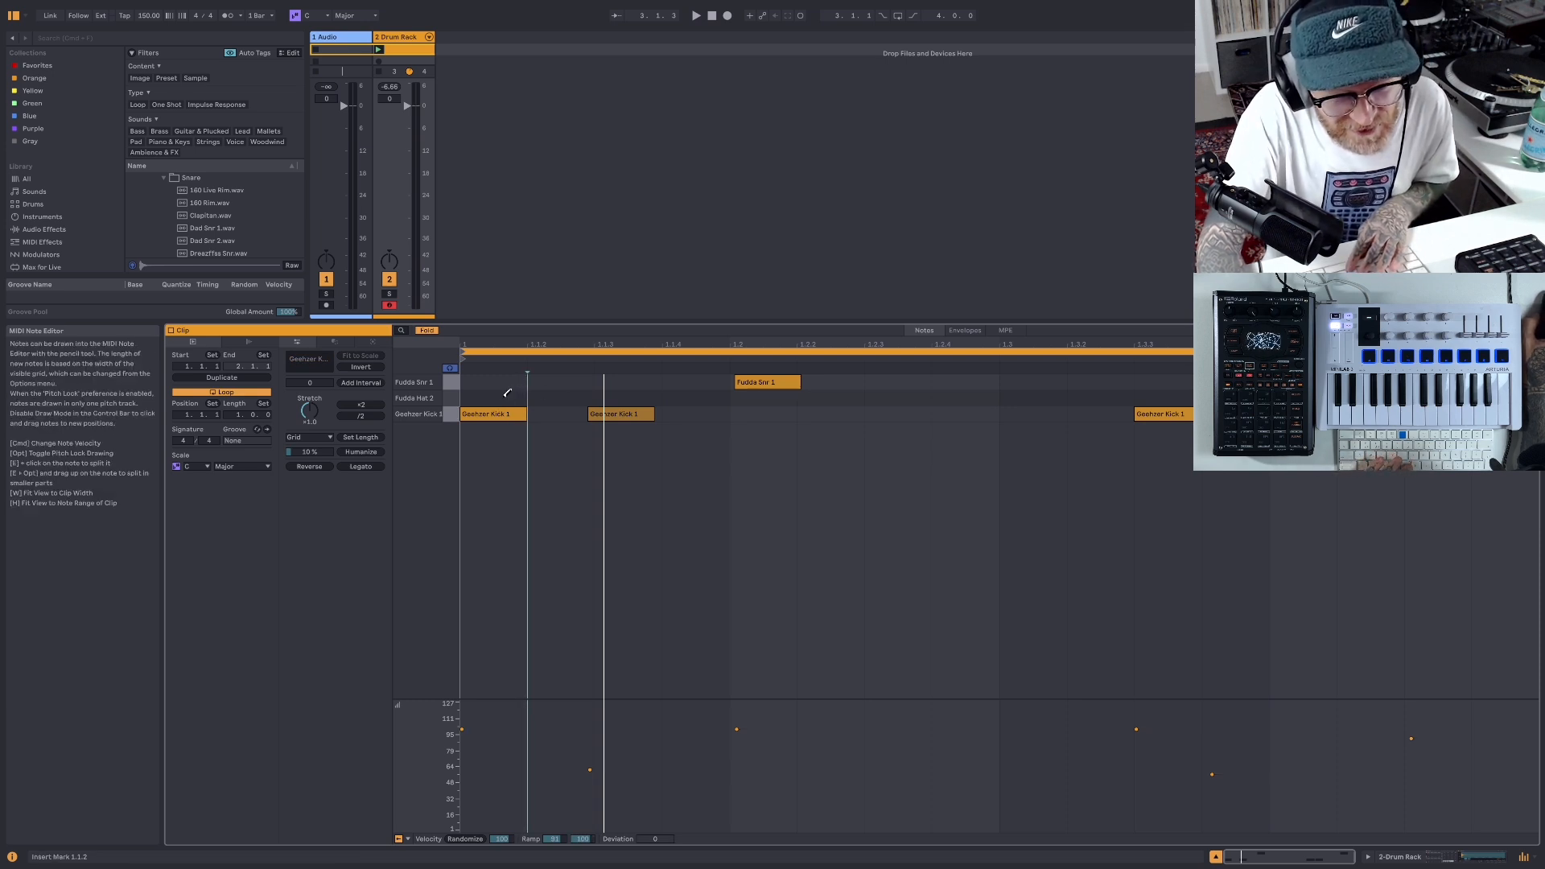
{"action": "left_click", "coordinate": [502, 398]}
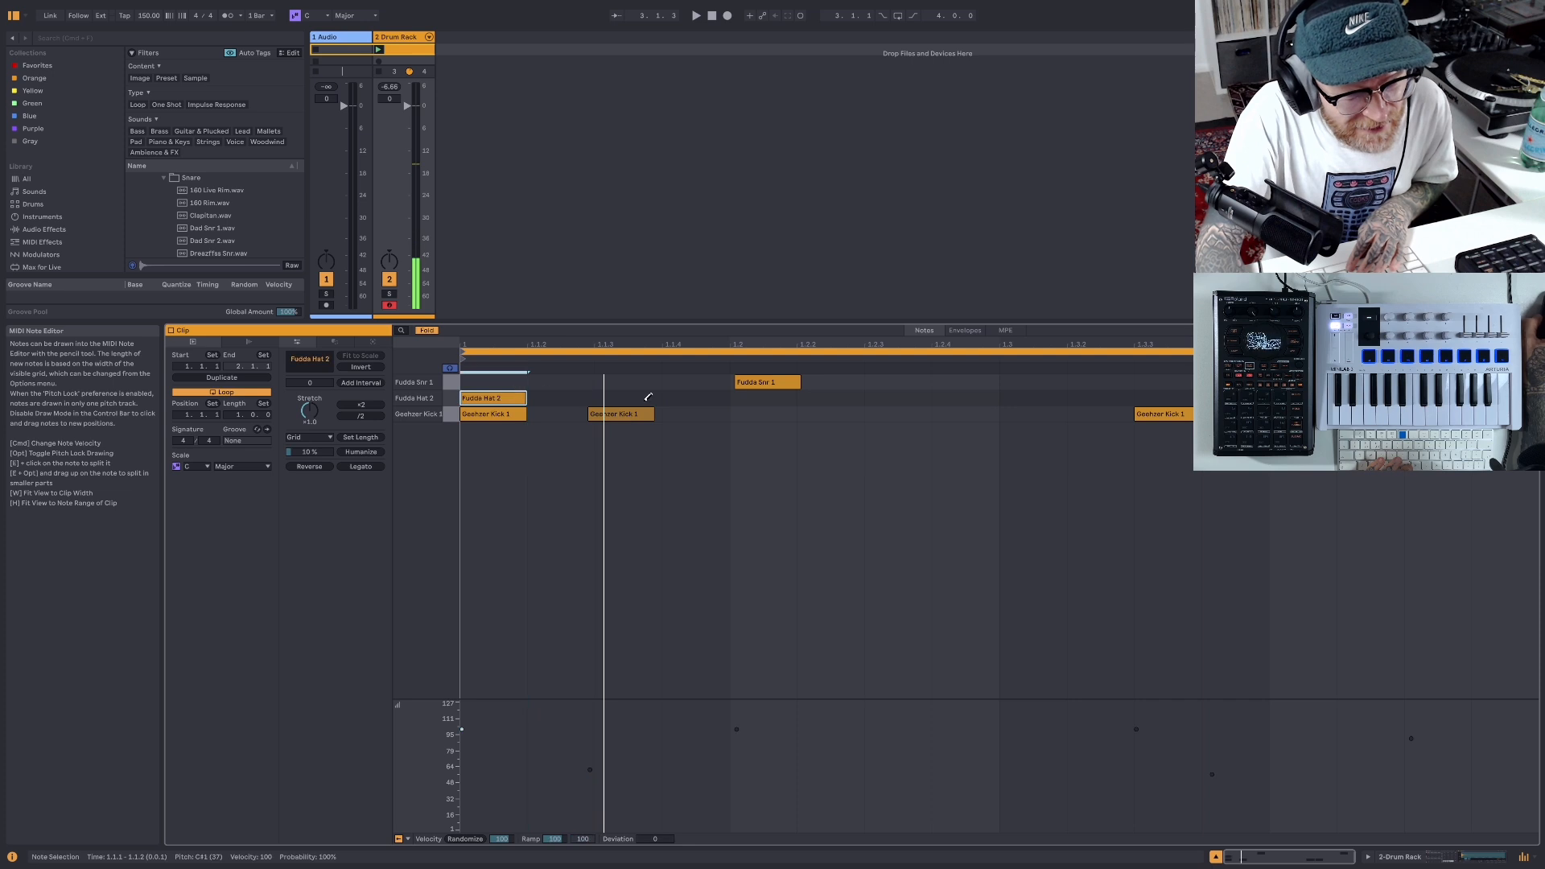
{"action": "left_click", "coordinate": [632, 398]}
{"action": "left_click", "coordinate": [764, 398]}
{"action": "left_click", "coordinate": [925, 399]}
{"action": "left_click", "coordinate": [1022, 397]}
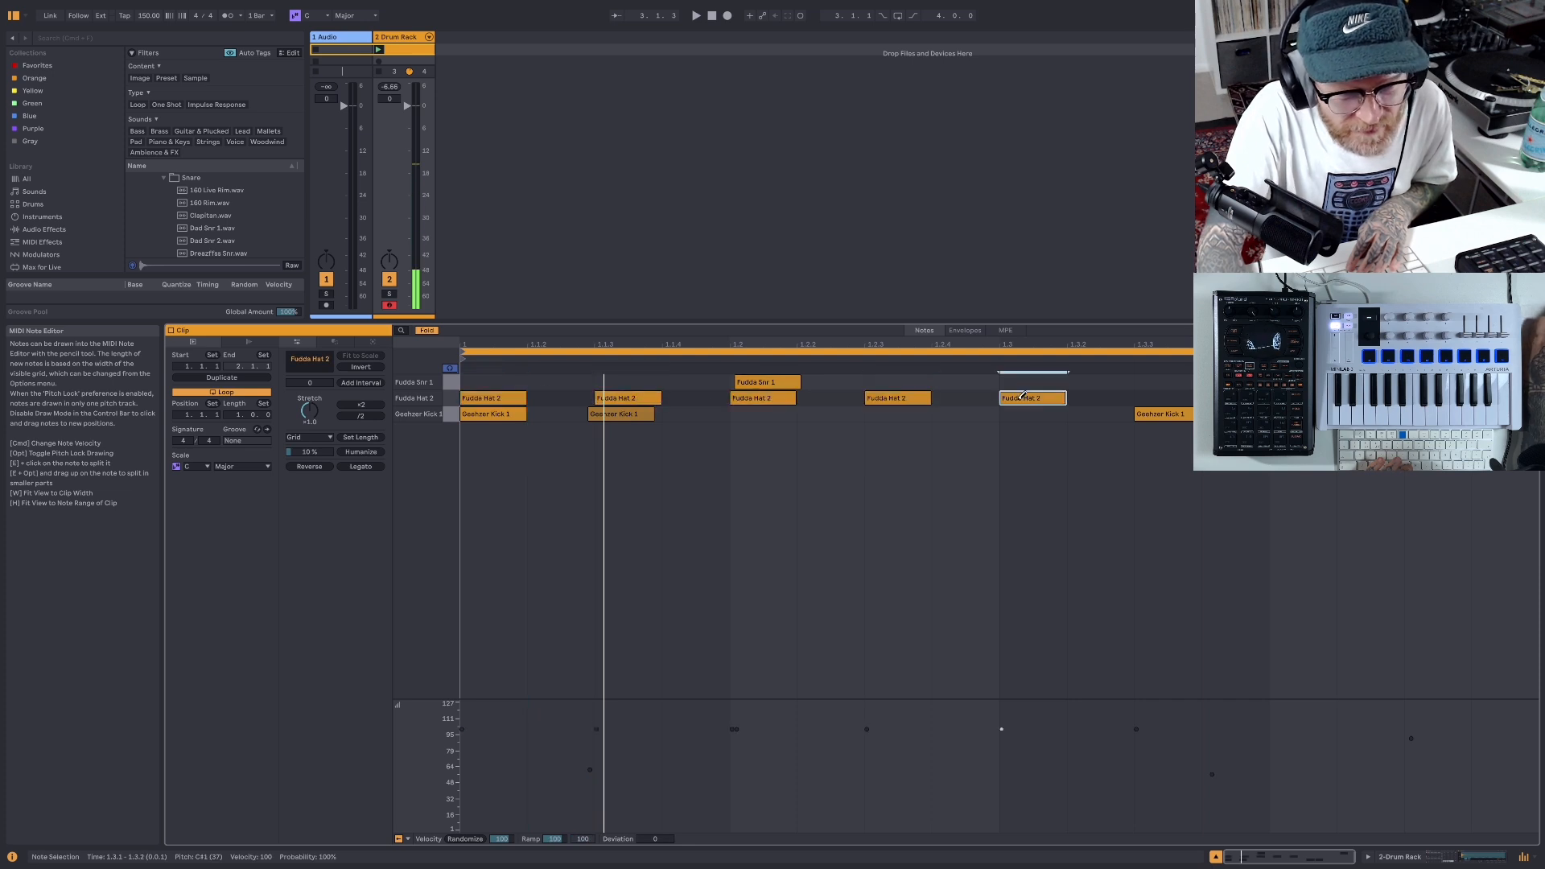
{"action": "left_click", "coordinate": [1163, 397]}
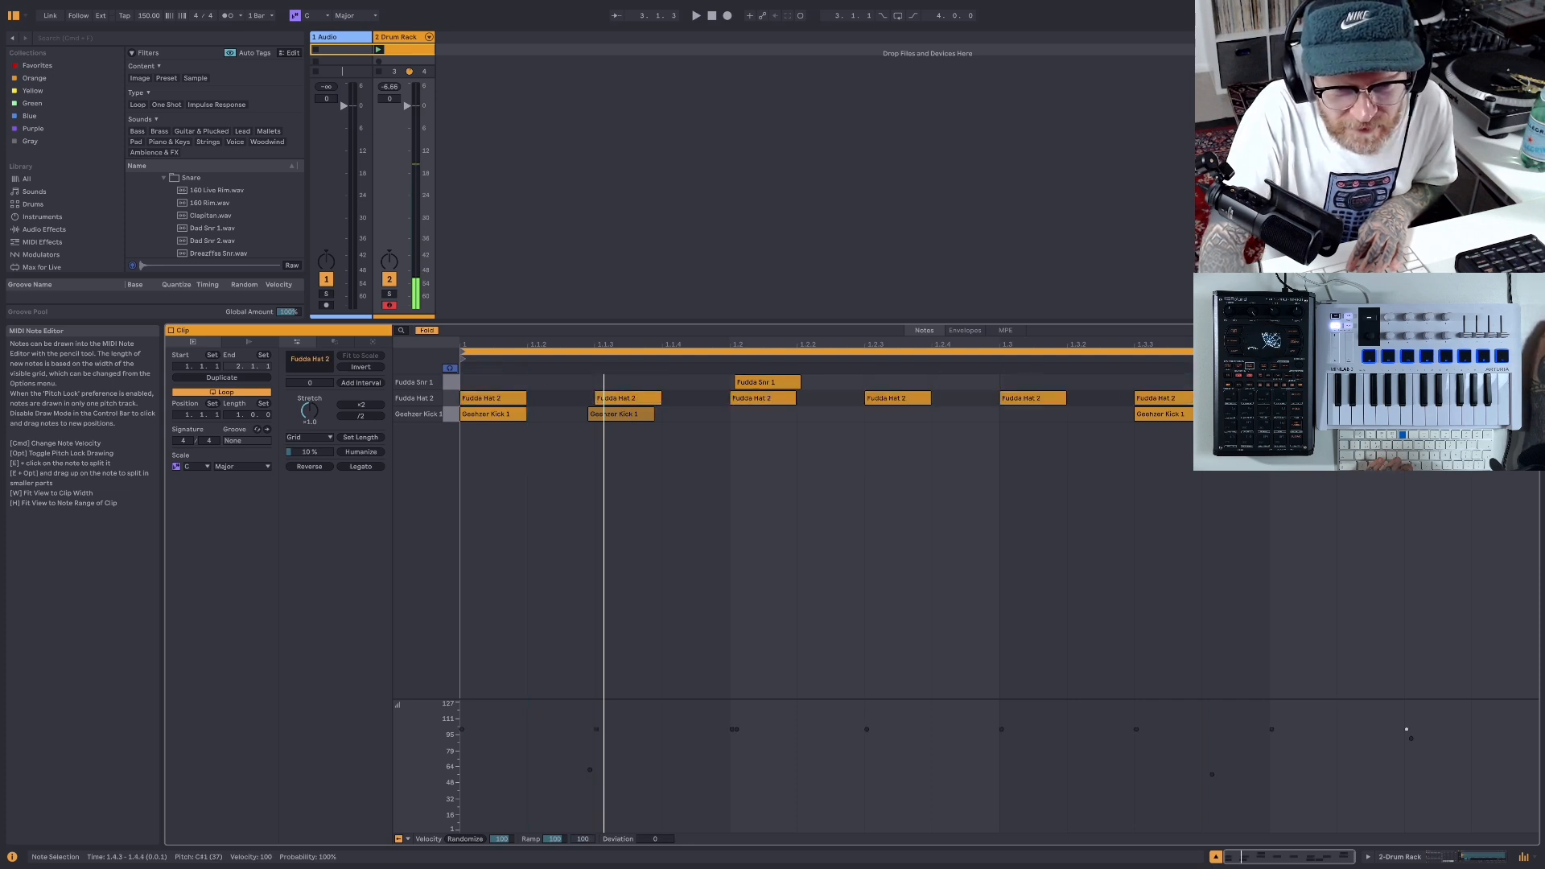
- Shift all the Fudda Hat 2 notes slightly later off the grid and play back the clip
{"action": "key", "text": "b"}
{"action": "left_click_drag", "start_coordinate": [1480, 400], "coordinate": [511, 402]}
{"action": "left_click", "coordinate": [730, 451]}
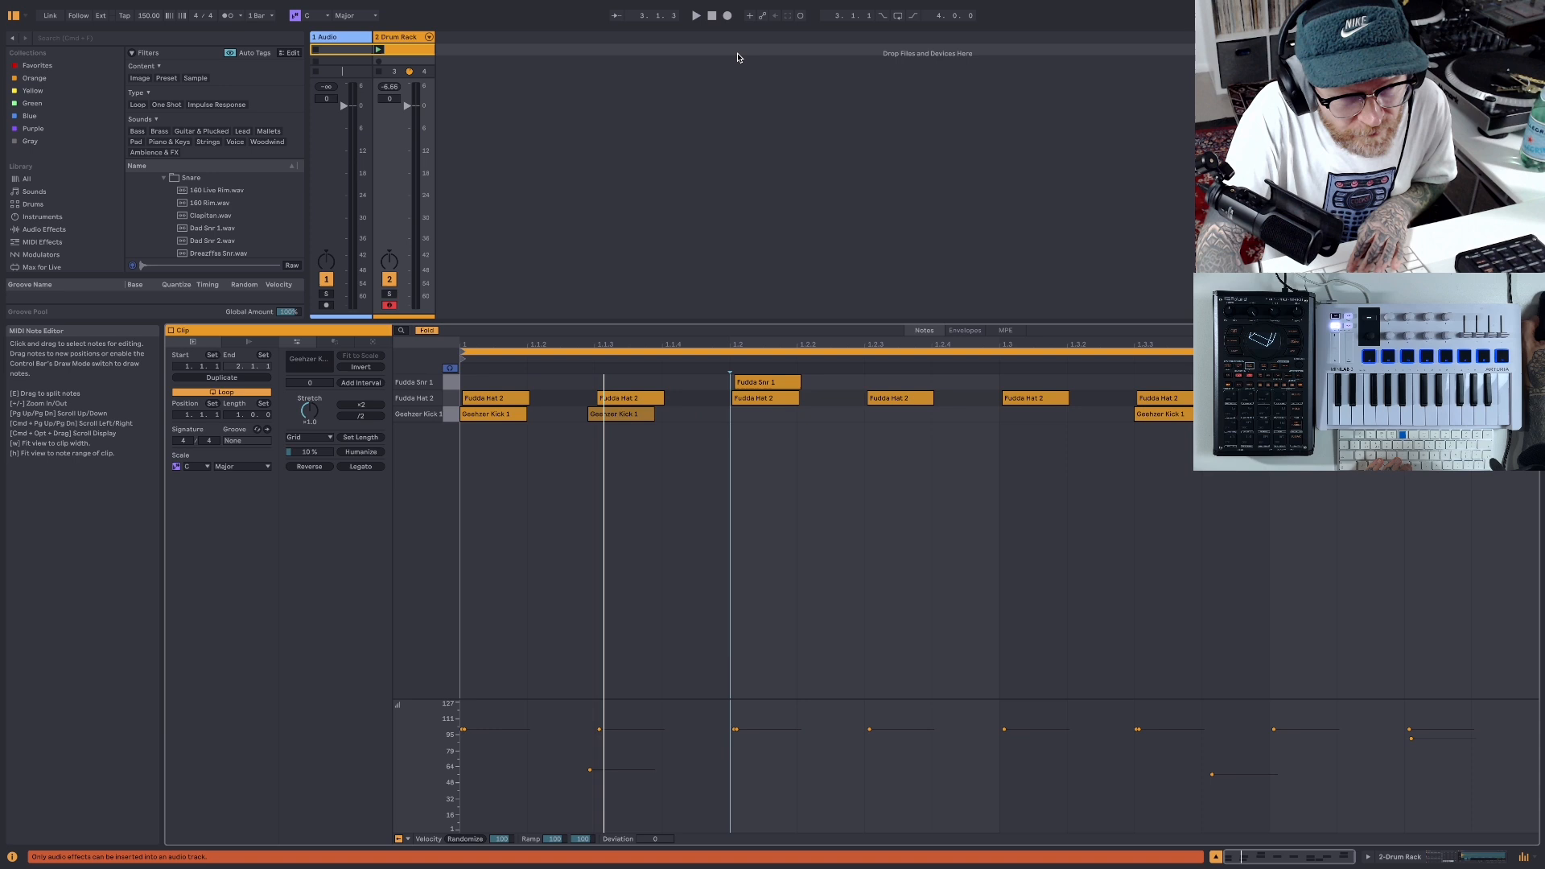
{"action": "left_click", "coordinate": [695, 17]}
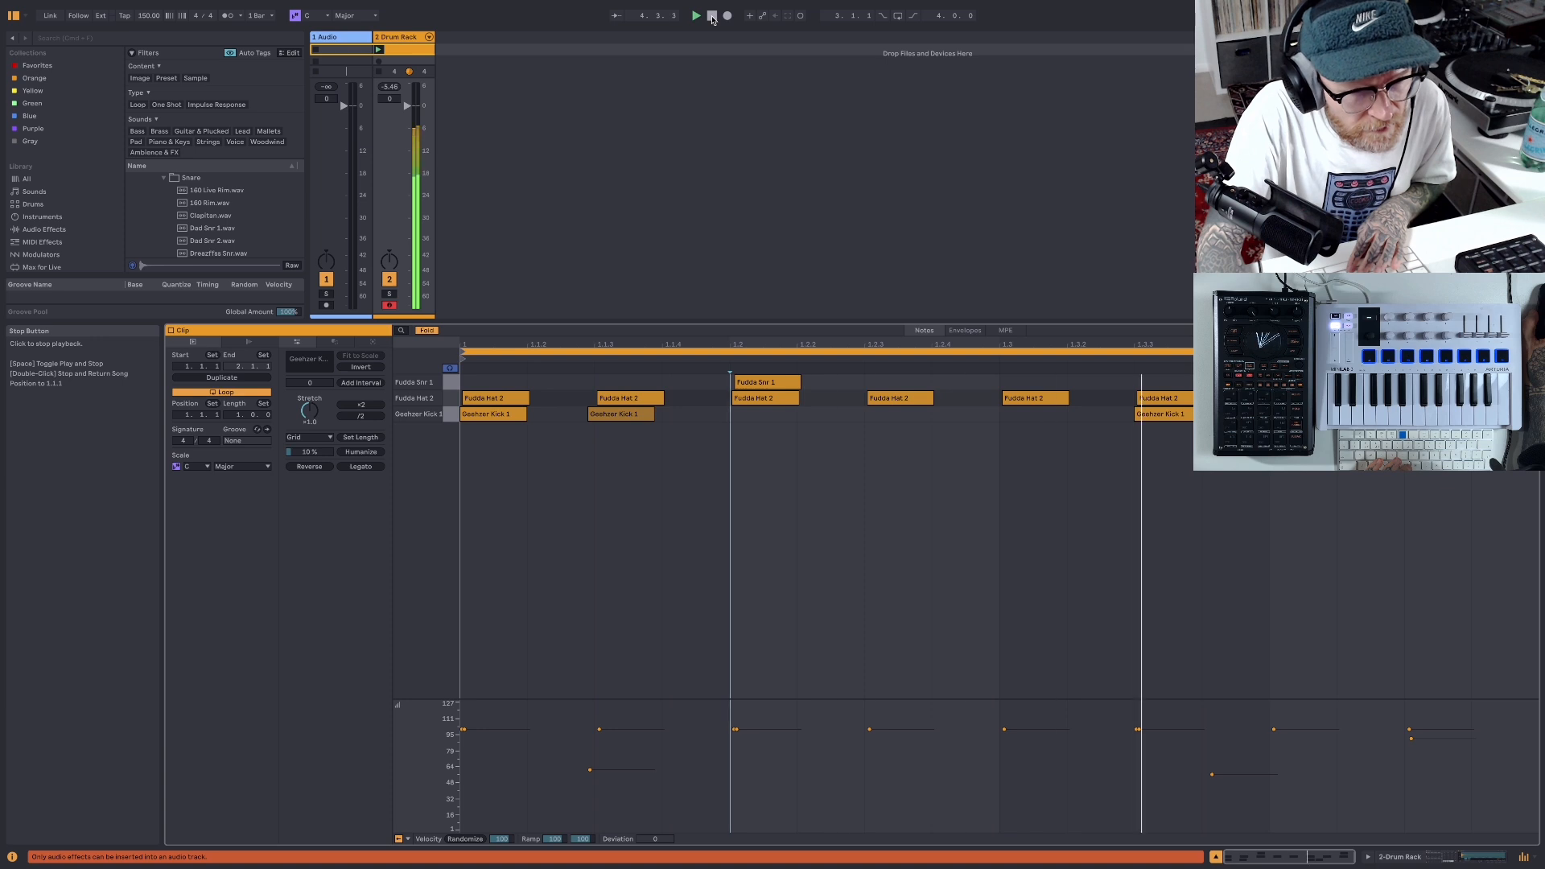
{"action": "left_click", "coordinate": [712, 17]}
- Nudge the two hat notes that coincide with the snares slightly later and play back the clip
{"action": "left_click", "coordinate": [800, 417]}
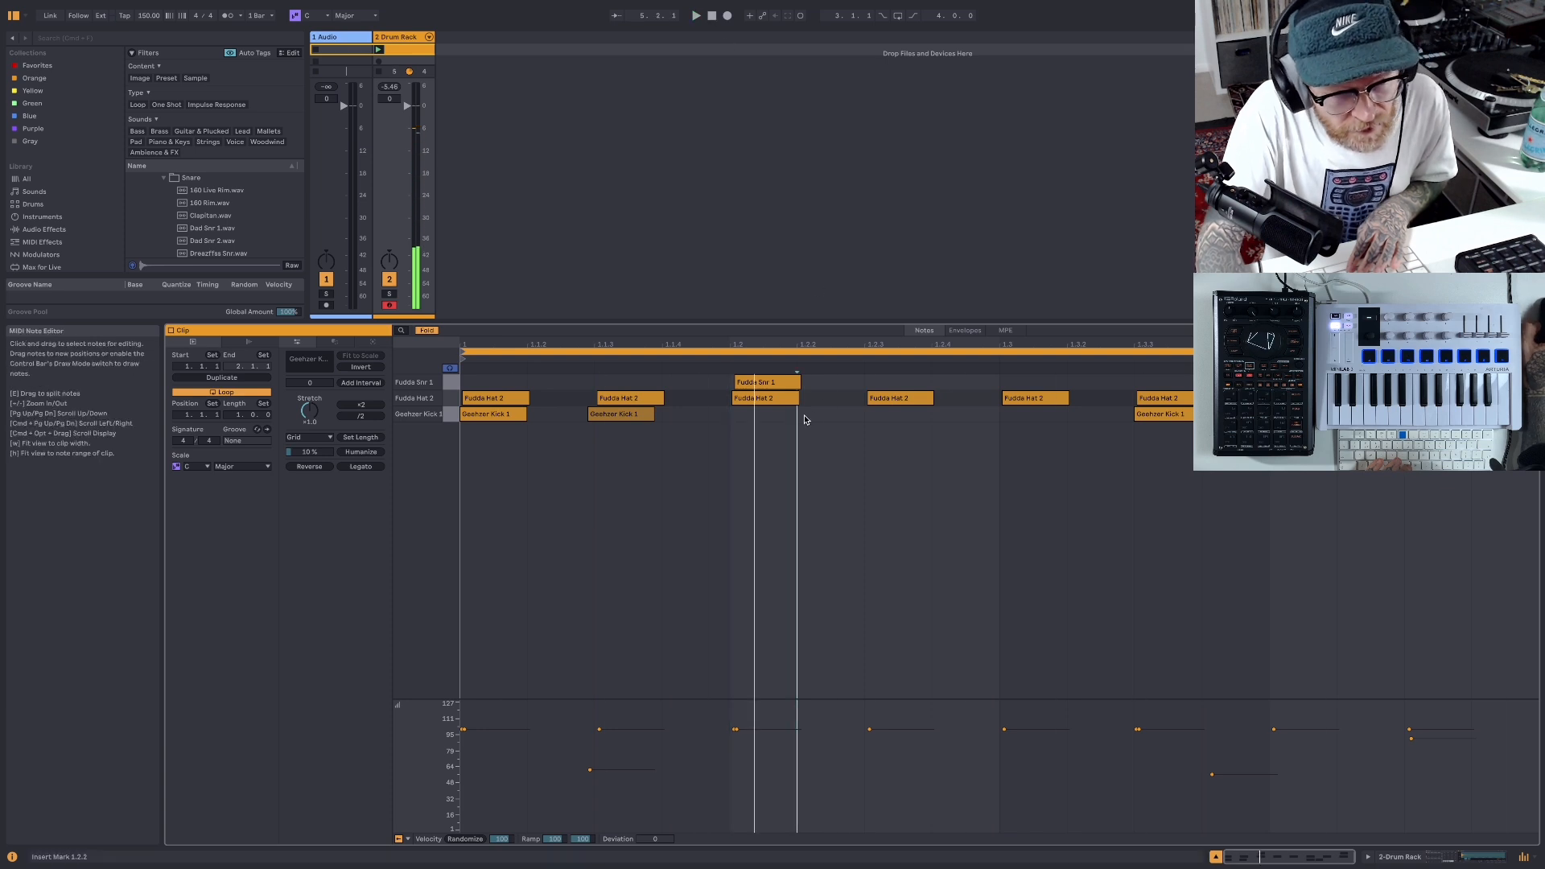
{"action": "left_click", "coordinate": [763, 400]}
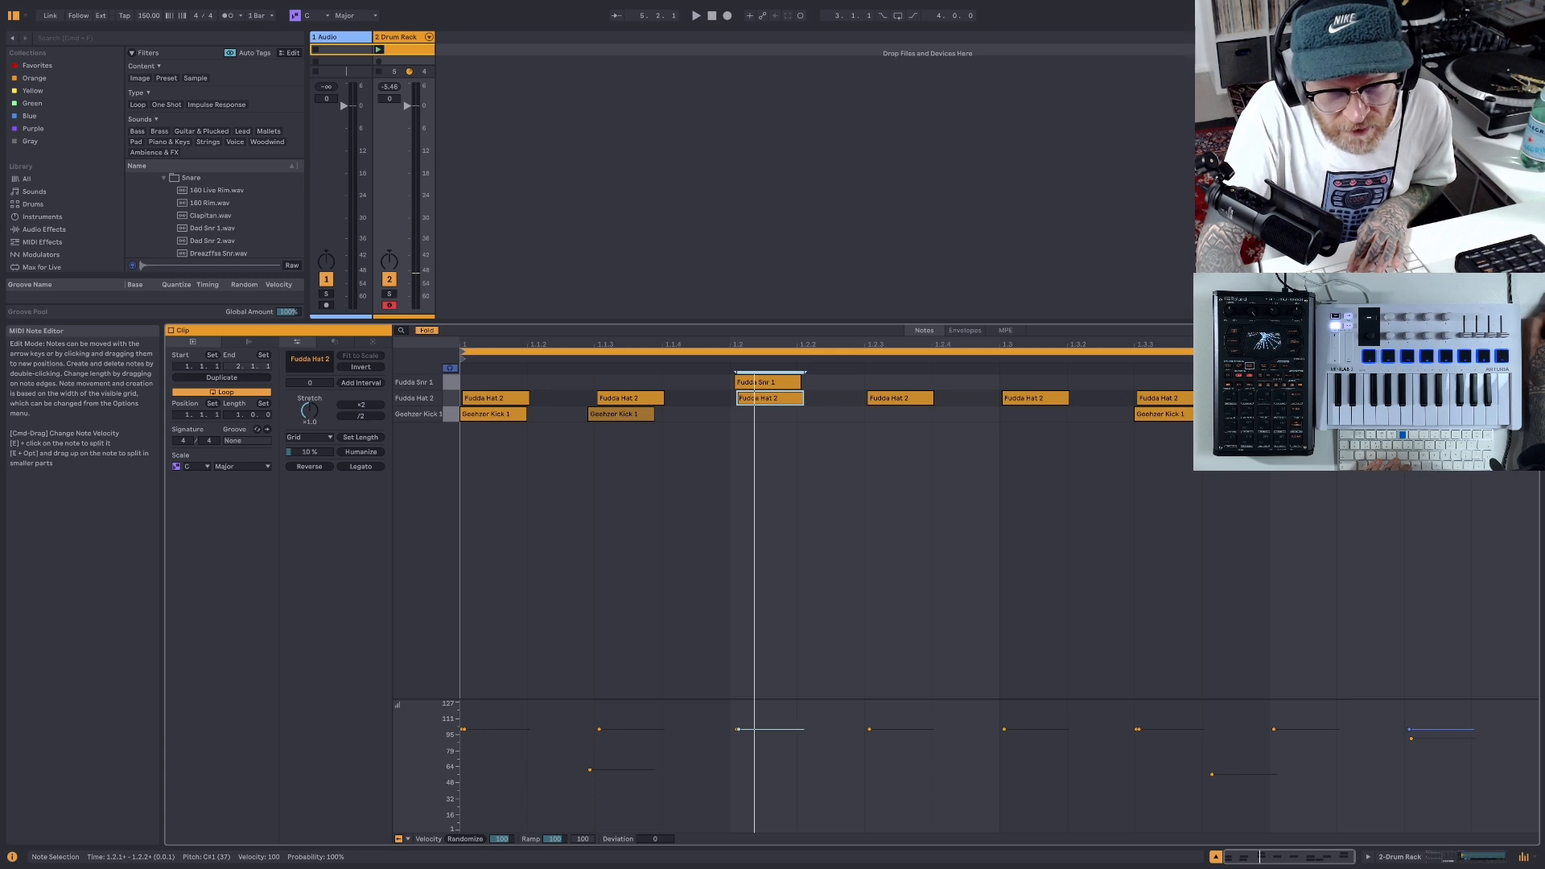
{"action": "left_click", "coordinate": [1435, 399]}
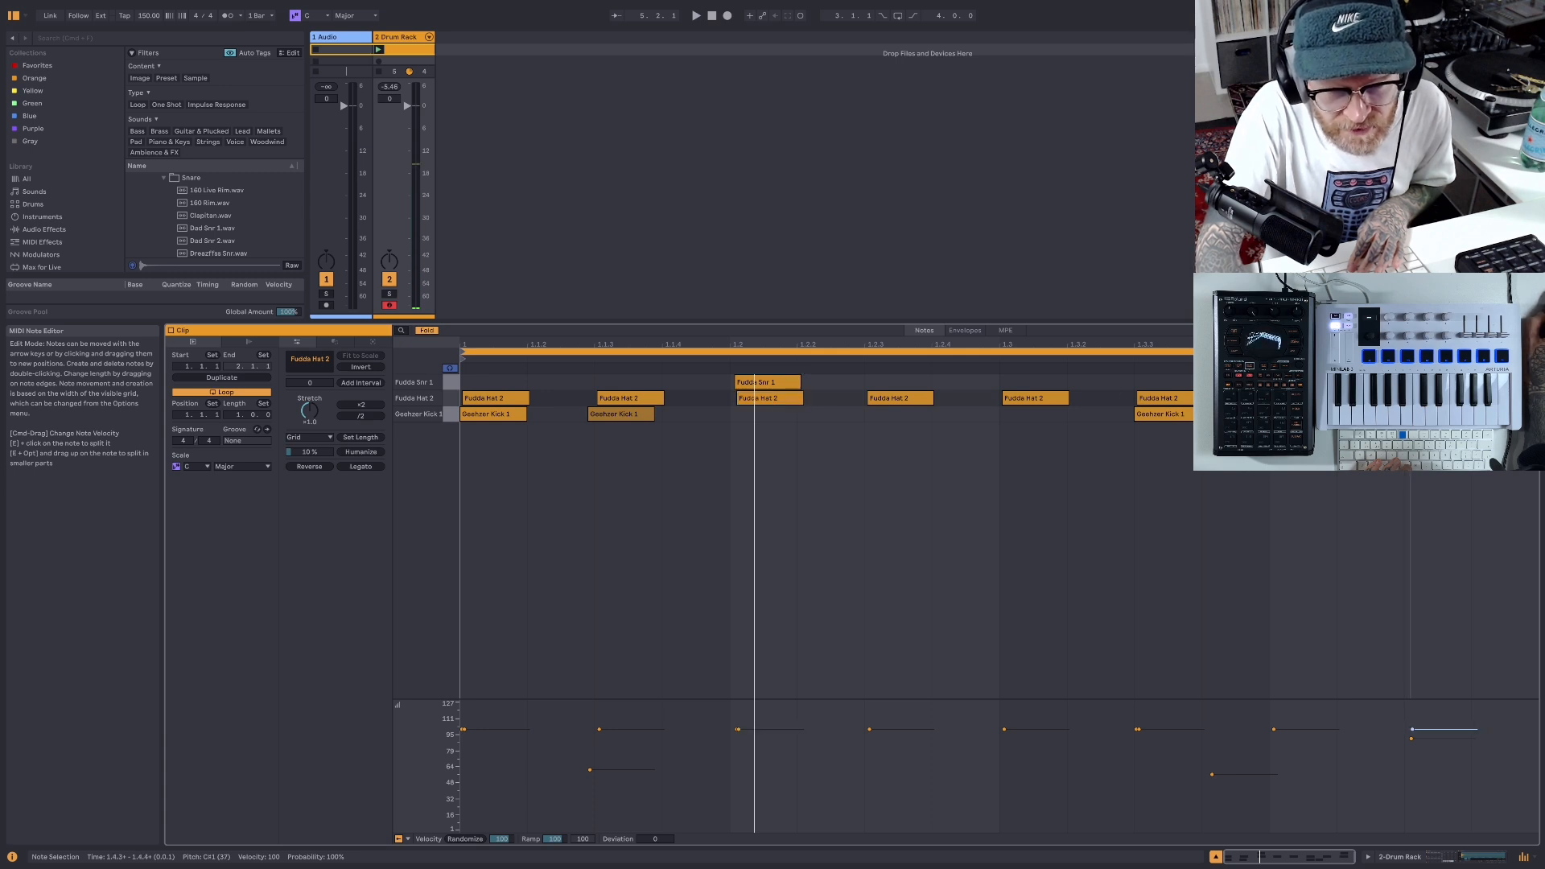
{"action": "left_click", "coordinate": [697, 16]}
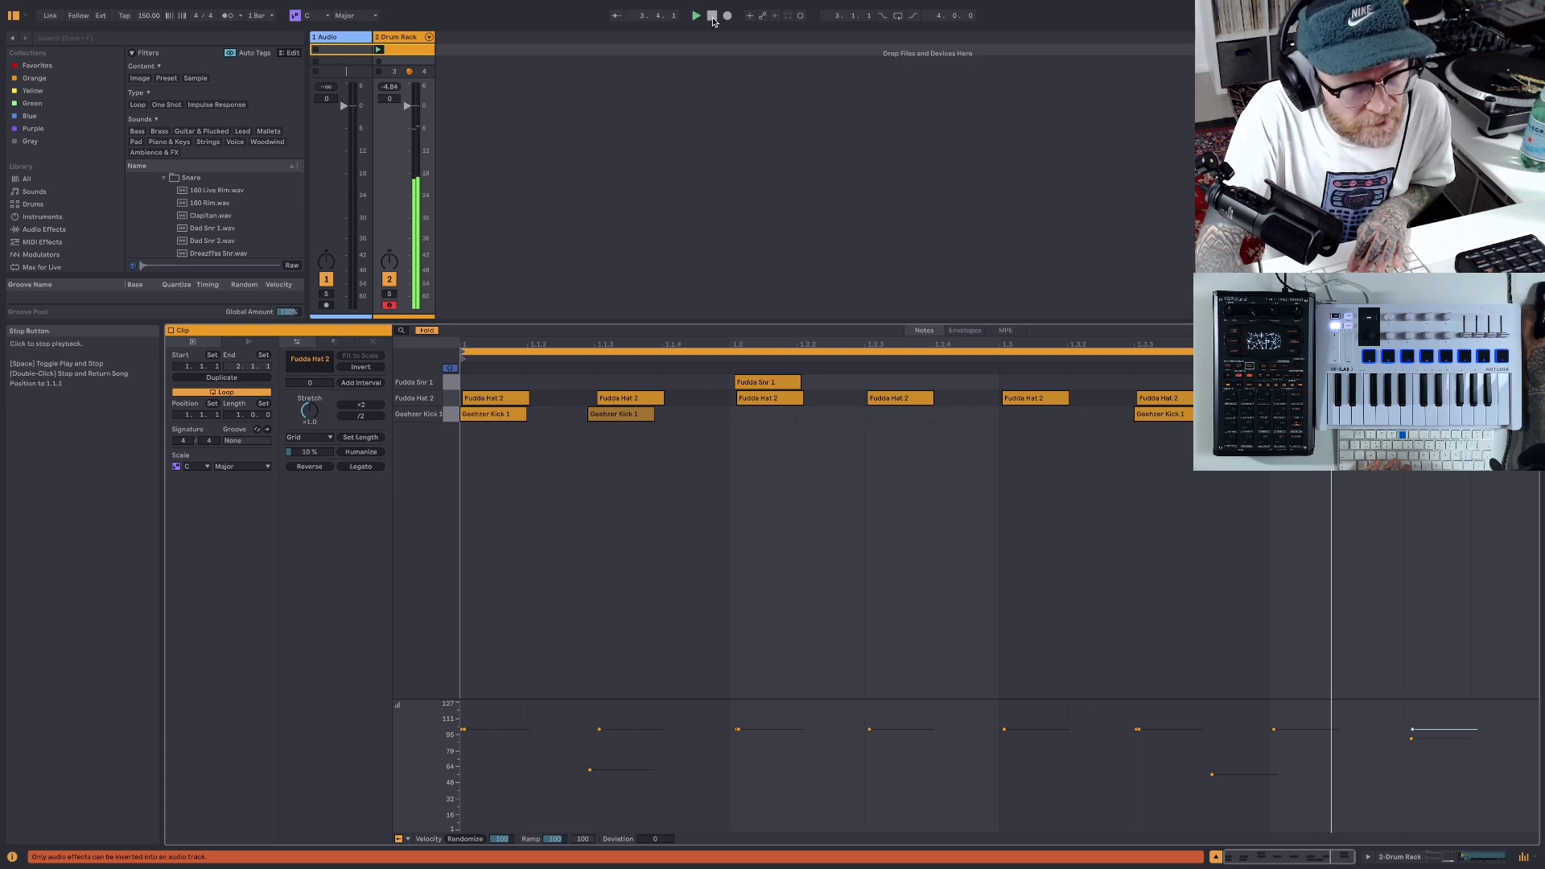
{"action": "left_click", "coordinate": [712, 16]}
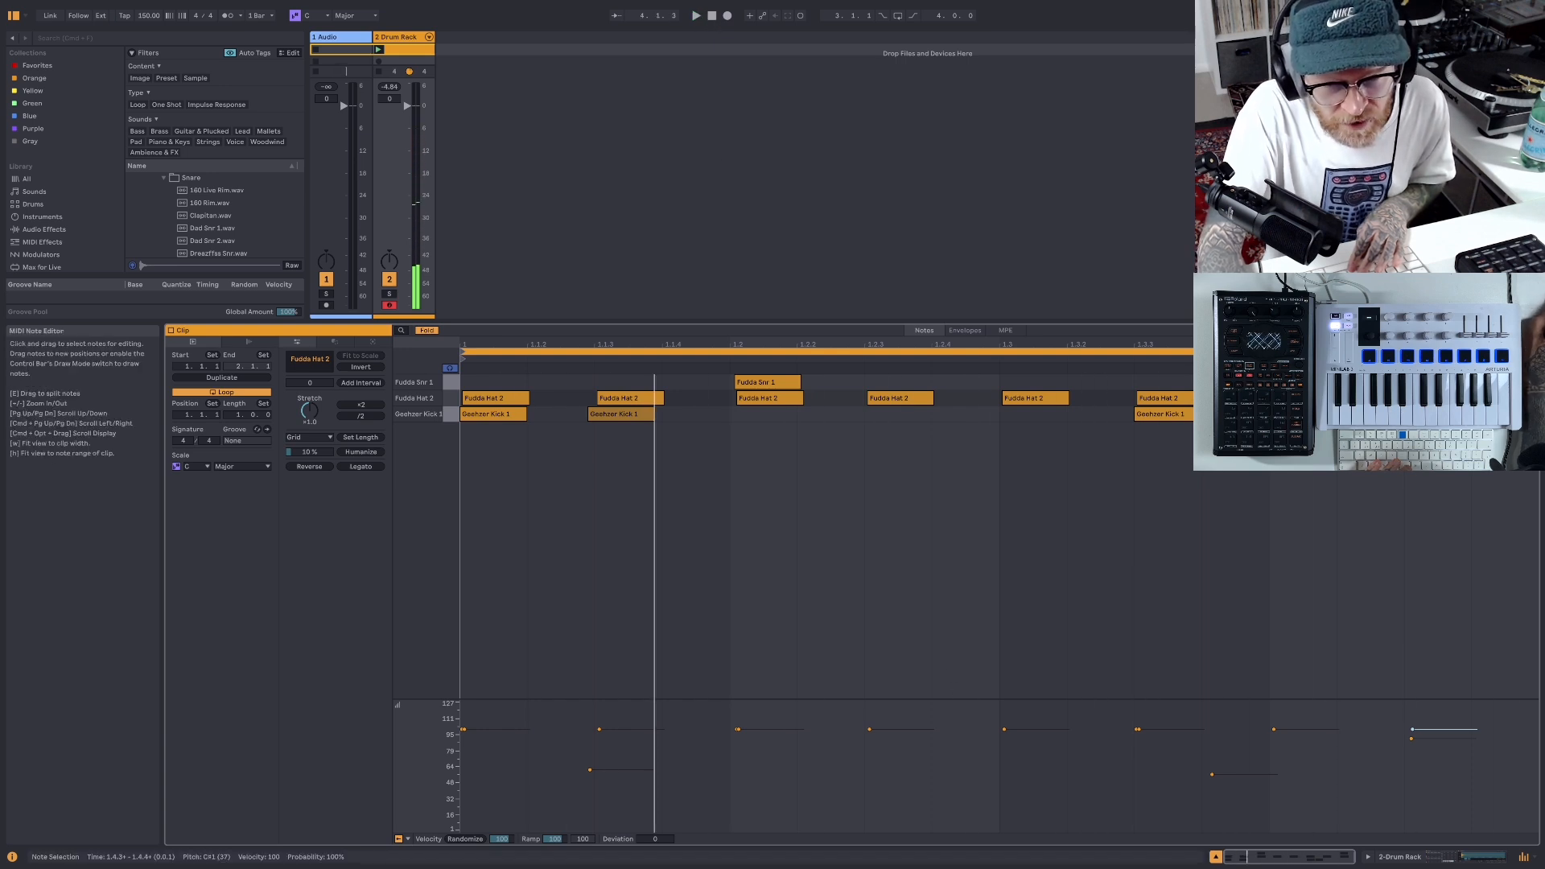
- Enlarge the velocity lane and lower the velocity of all Fudda Hat 2 notes to 95
{"action": "left_click_drag", "start_coordinate": [1416, 396], "coordinate": [482, 399]}
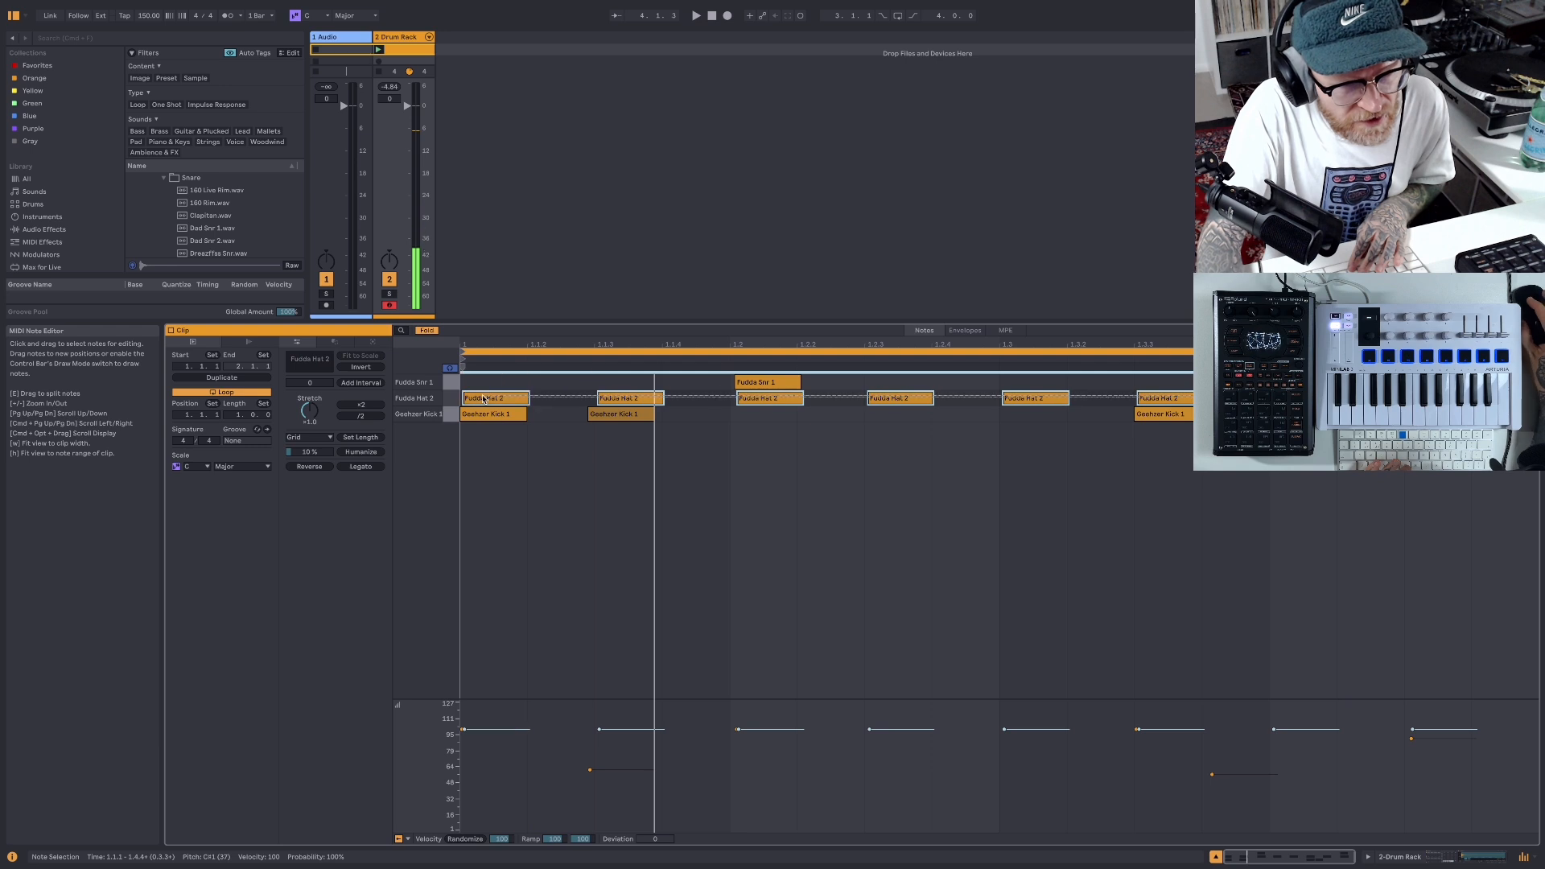
{"action": "left_click_drag", "start_coordinate": [1030, 700], "coordinate": [1048, 518]}
{"action": "left_click", "coordinate": [497, 585]}
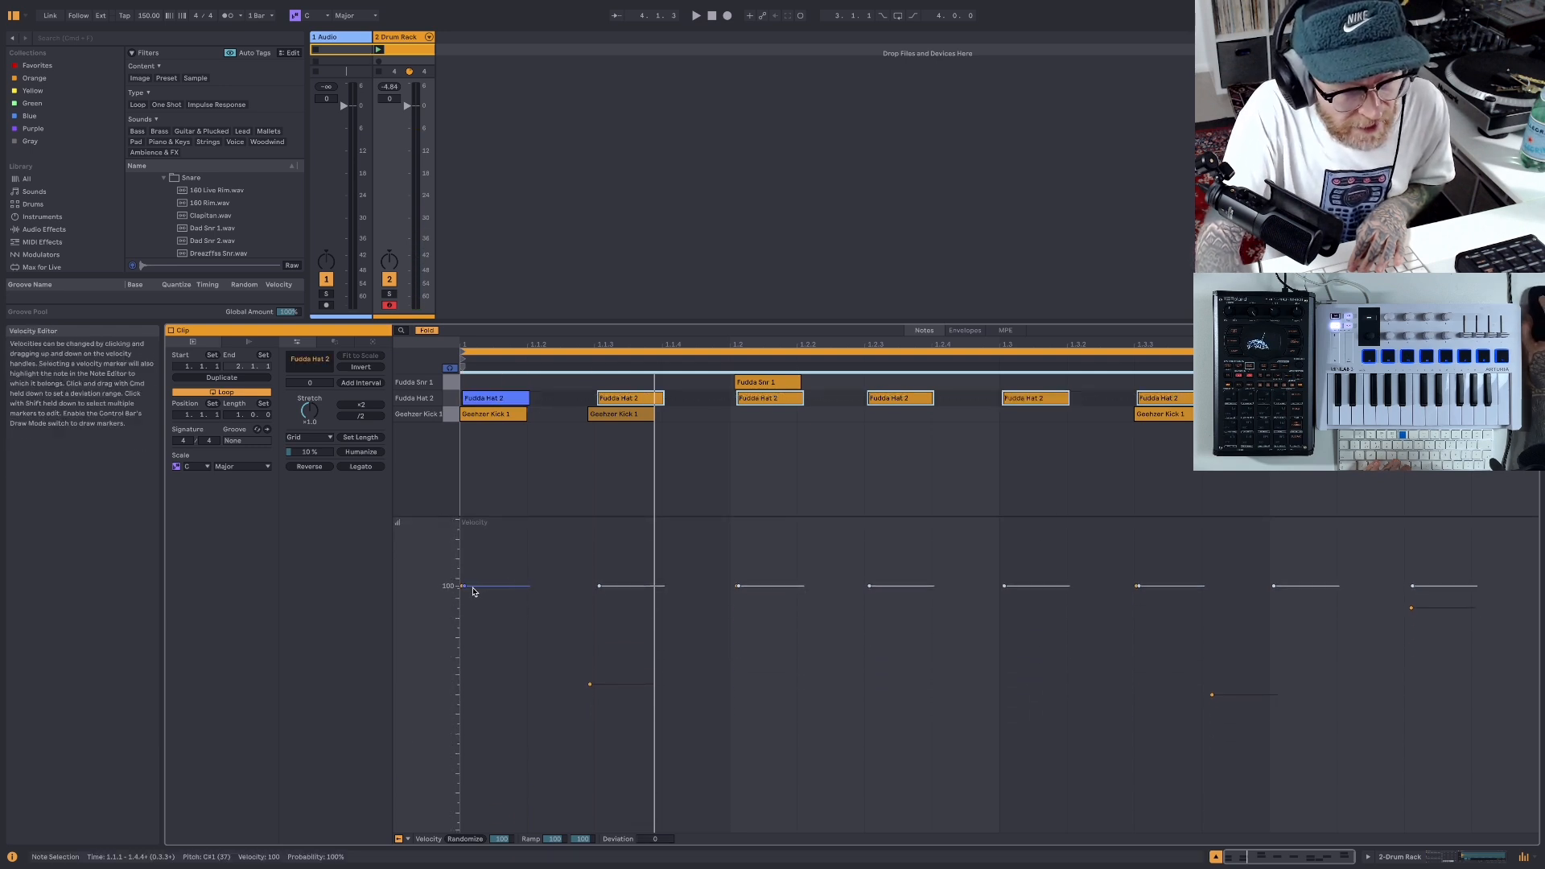
{"action": "left_click_drag", "start_coordinate": [464, 589], "coordinate": [465, 599]}
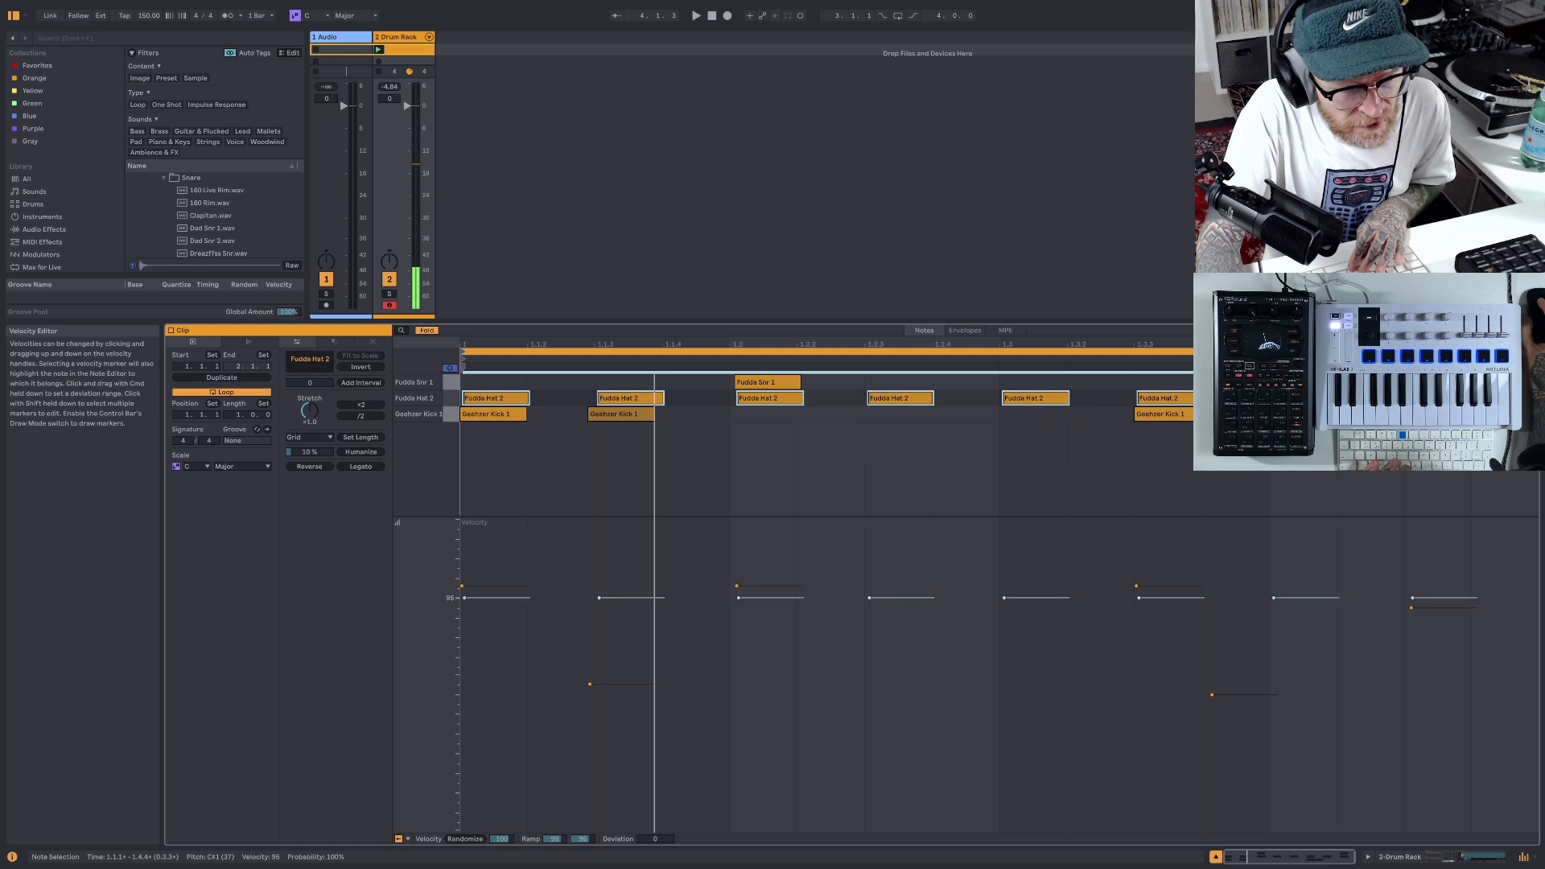
- Humanize the selected Fudda Hat 2 notes by 10 % with the clip's pitch and time utilities
{"action": "left_click", "coordinate": [336, 343]}
{"action": "left_click", "coordinate": [370, 342]}
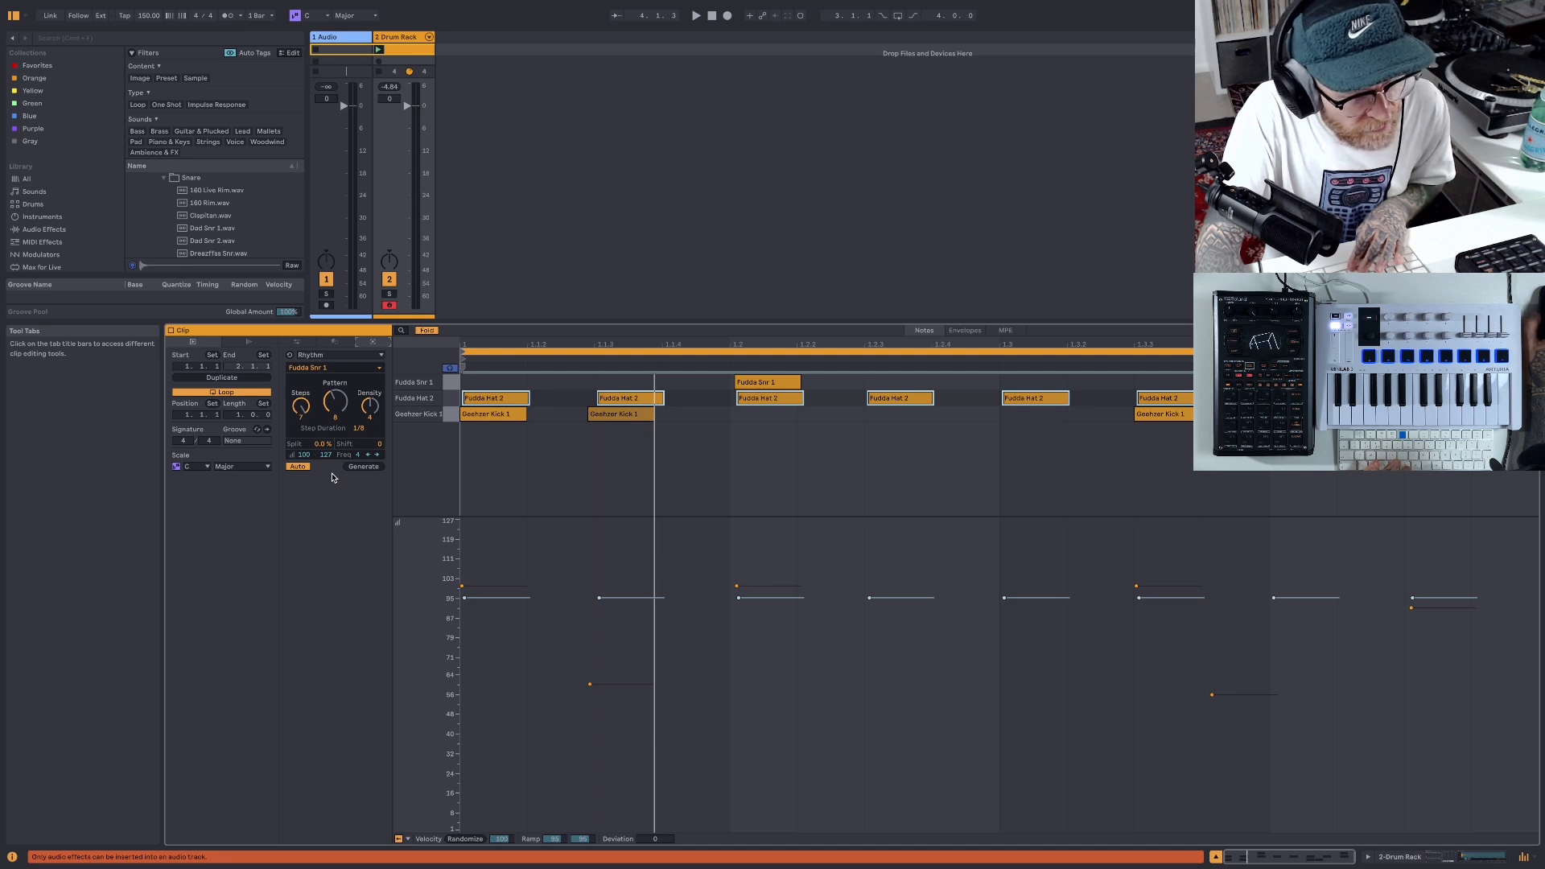
{"action": "right_click", "coordinate": [634, 402]}
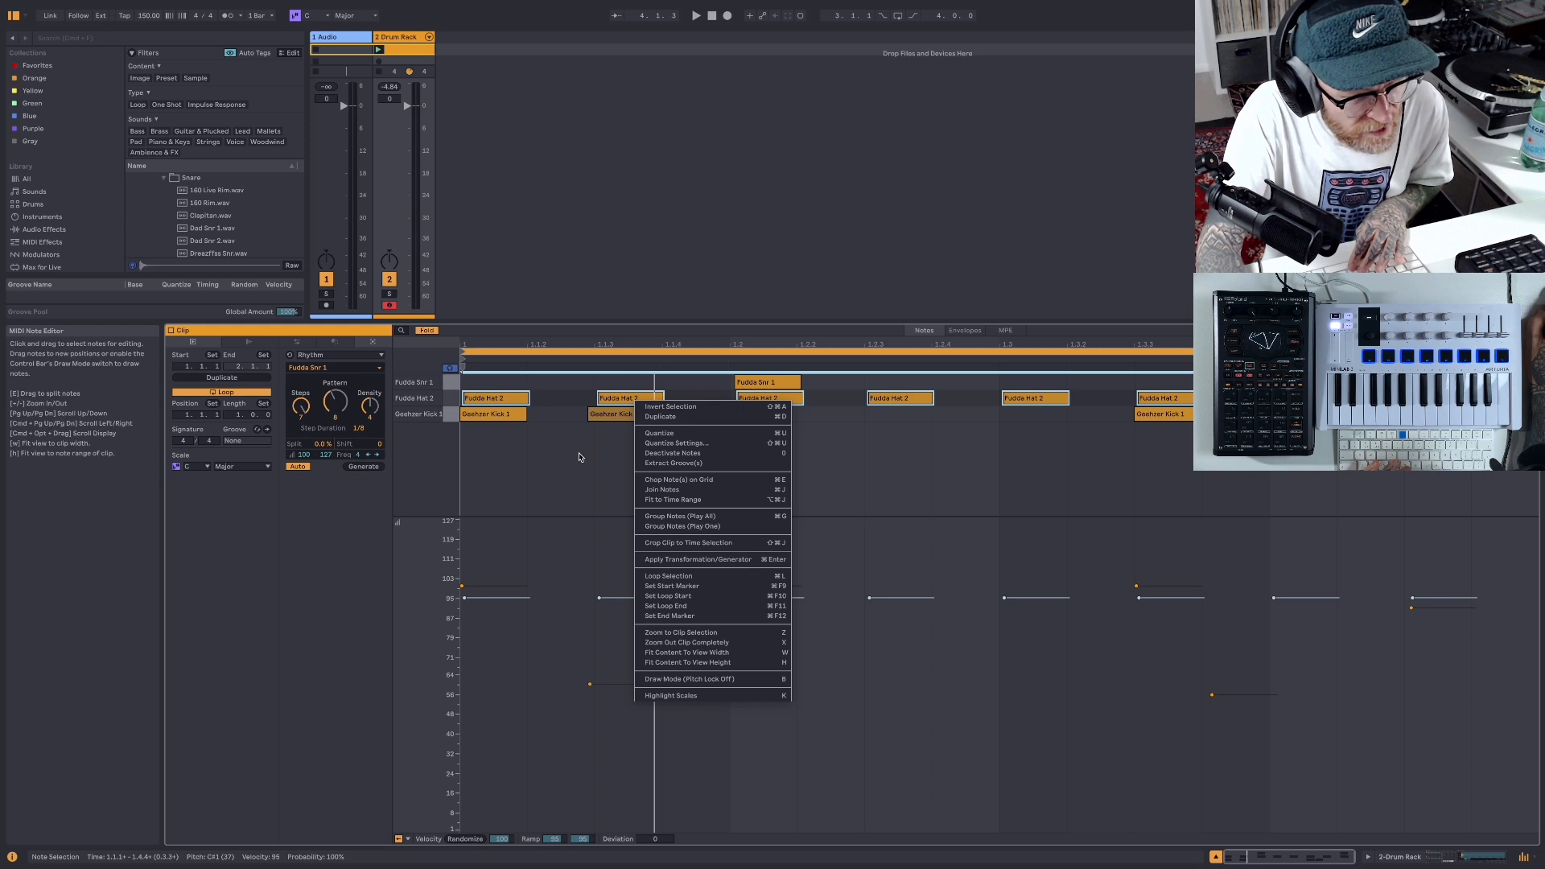
{"action": "left_click", "coordinate": [302, 344]}
{"action": "left_click", "coordinate": [302, 343]}
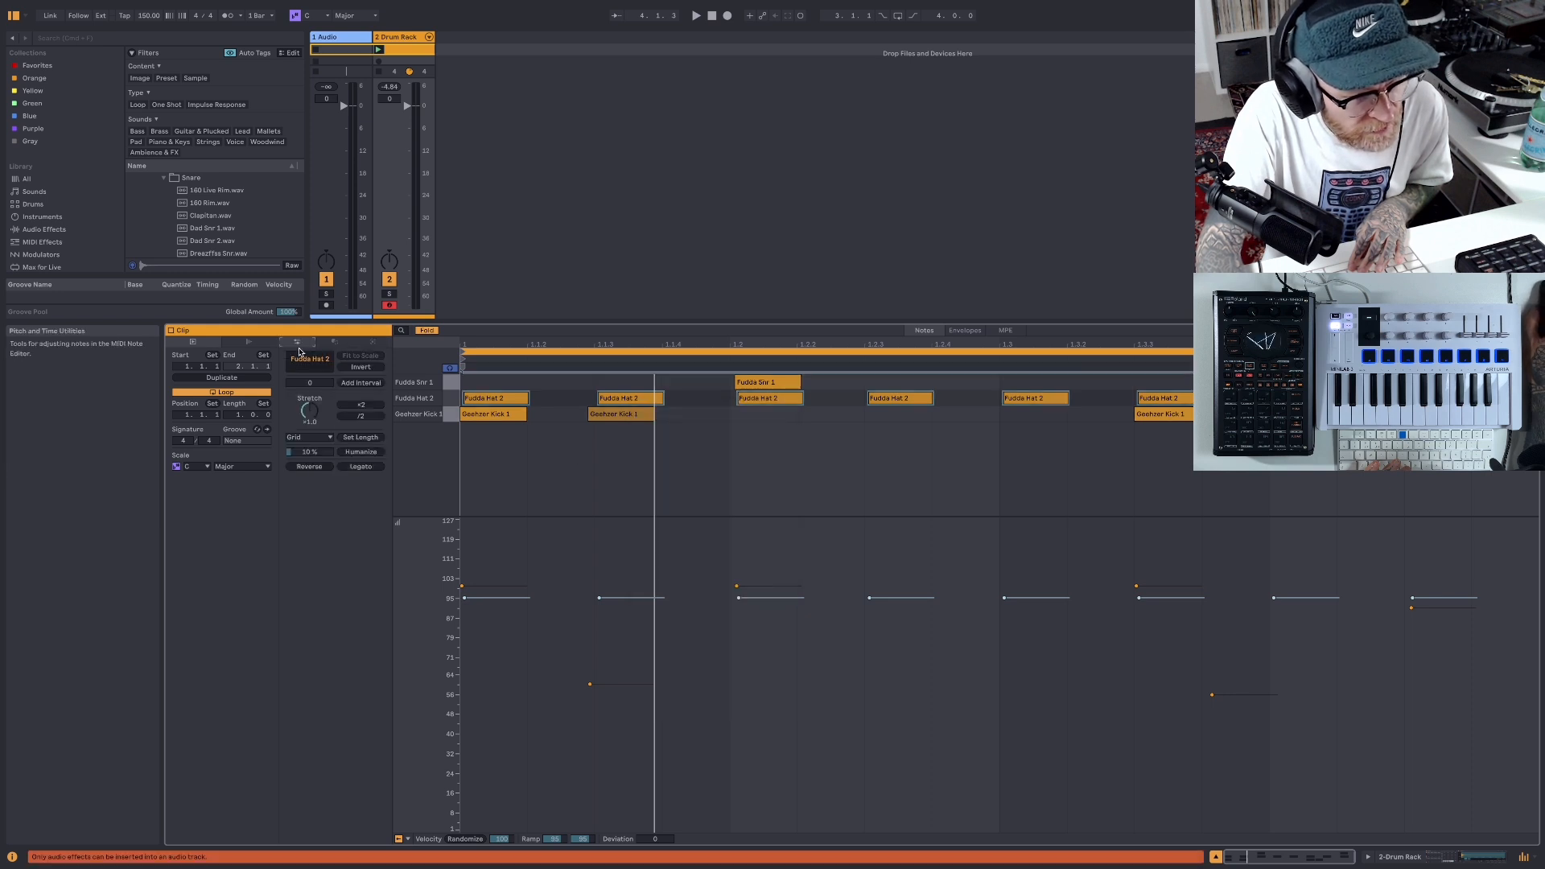
{"action": "left_click", "coordinate": [359, 453]}
{"action": "left_click", "coordinate": [578, 478]}
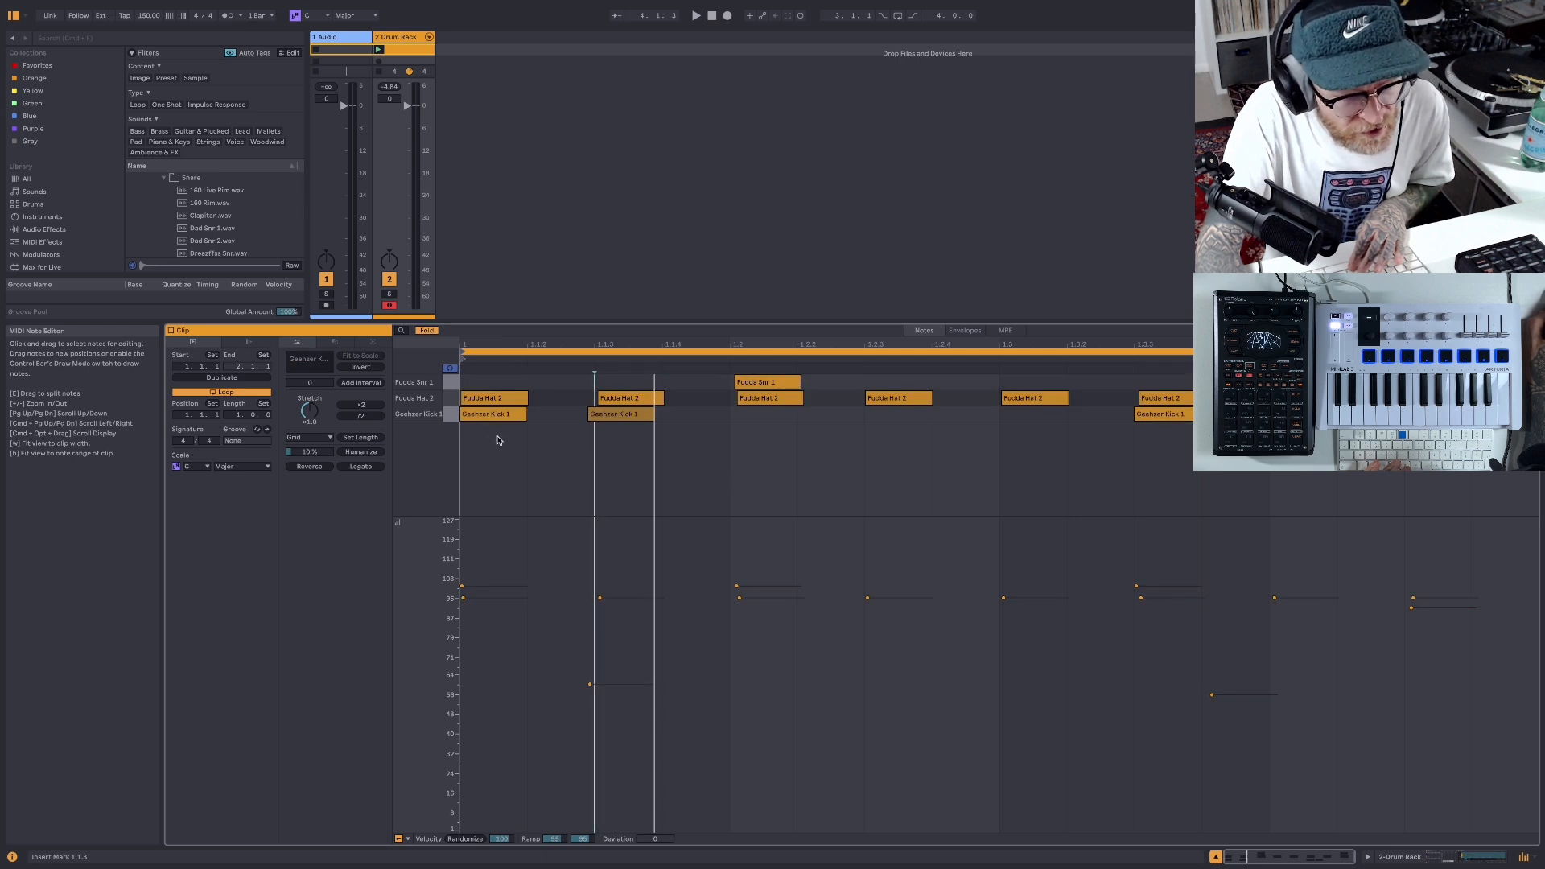
- Lower the velocity of the second Fudda Hat 2 note to about 73
{"action": "key", "text": "super+v"}
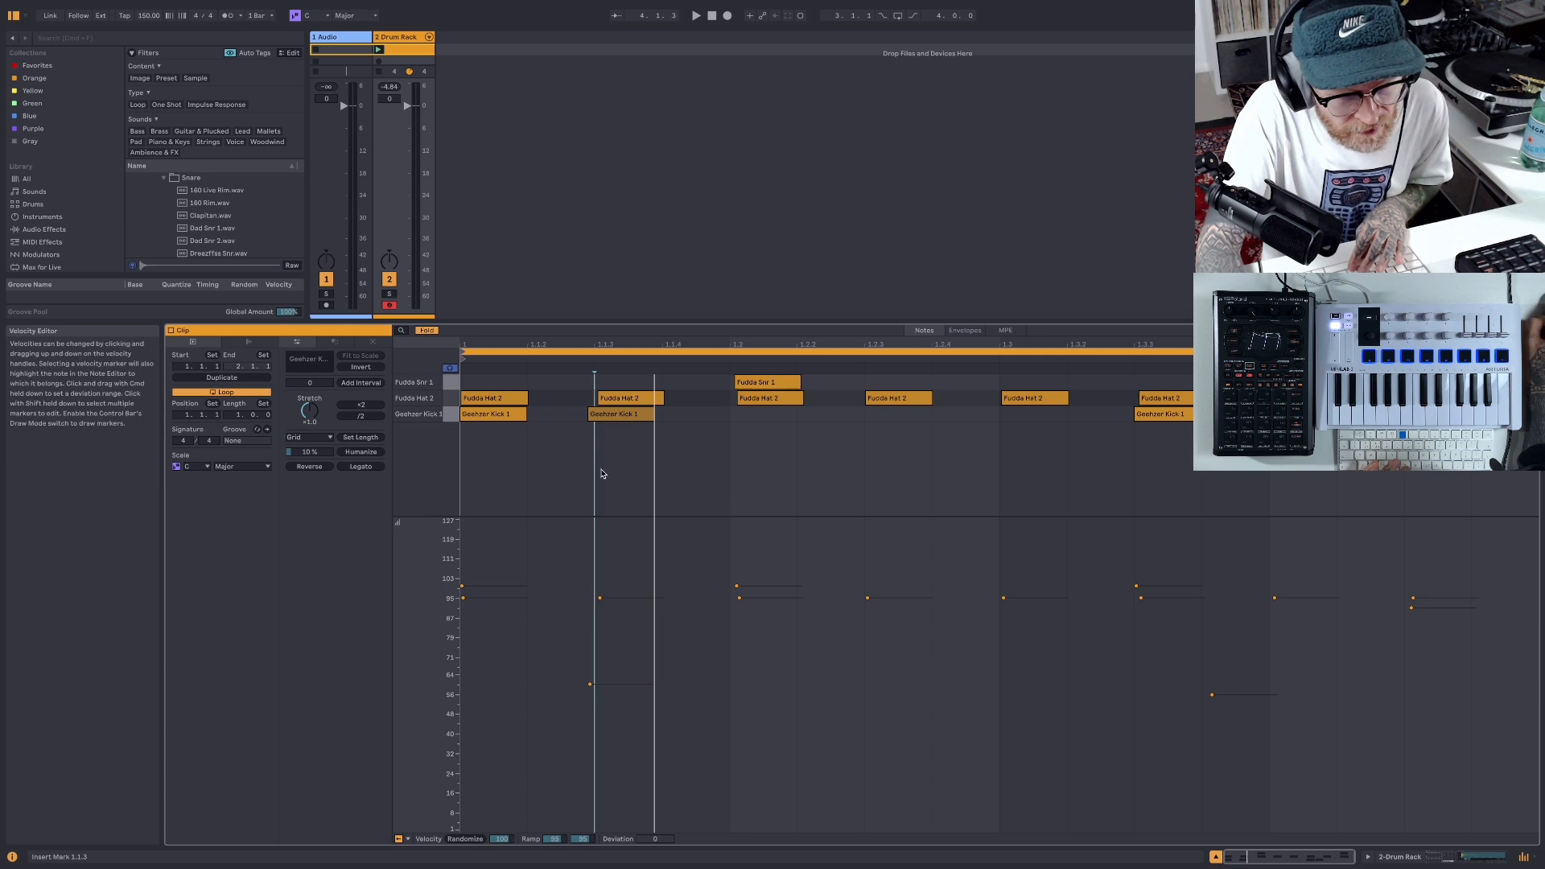
{"action": "left_click", "coordinate": [516, 401]}
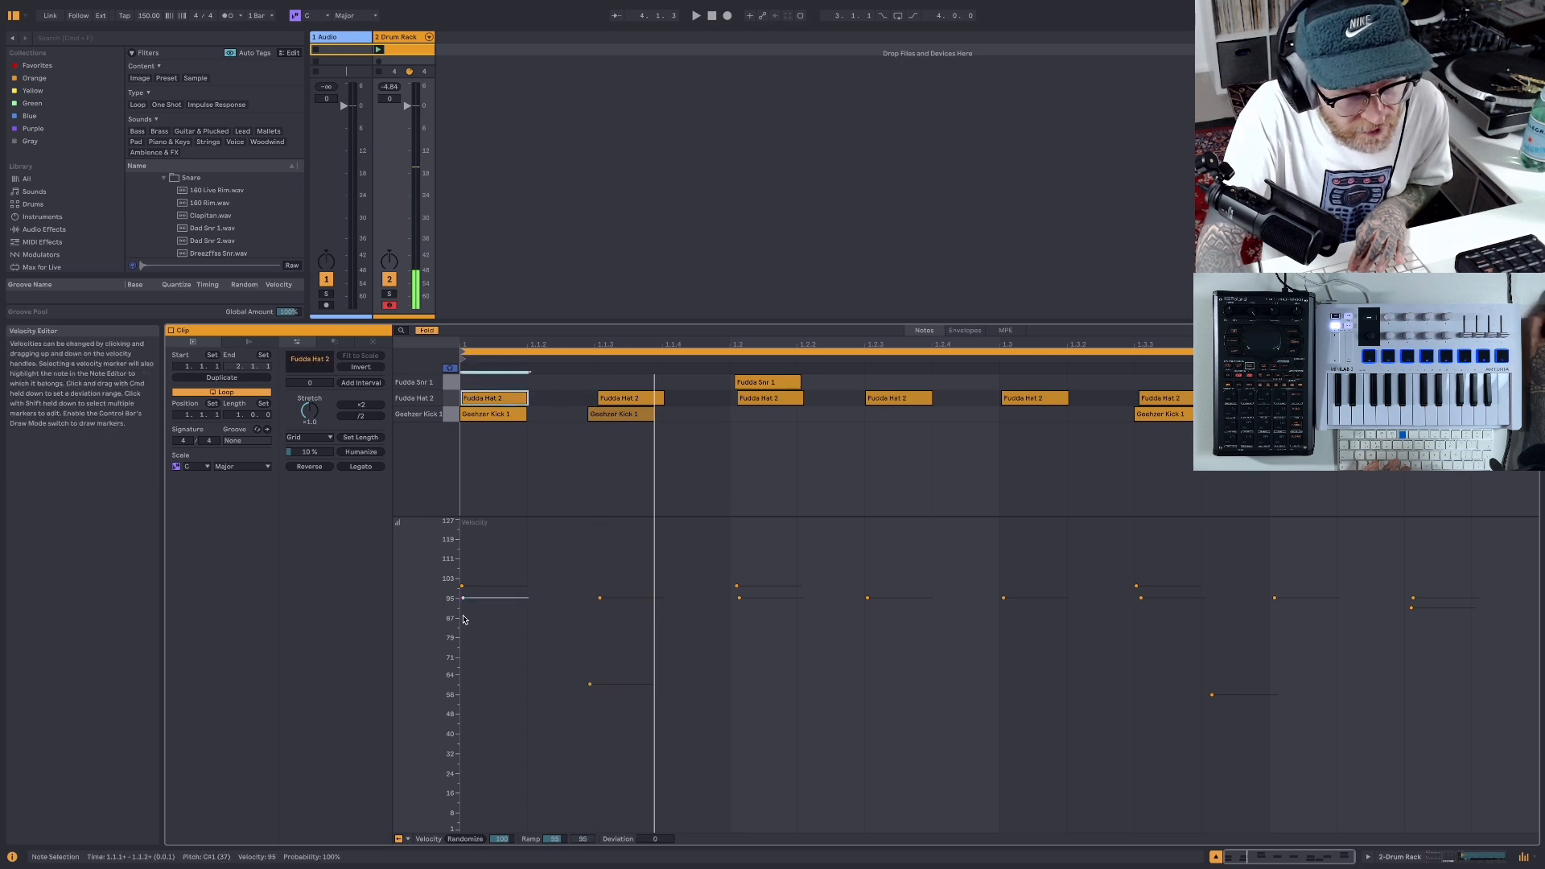
{"action": "left_click", "coordinate": [603, 601]}
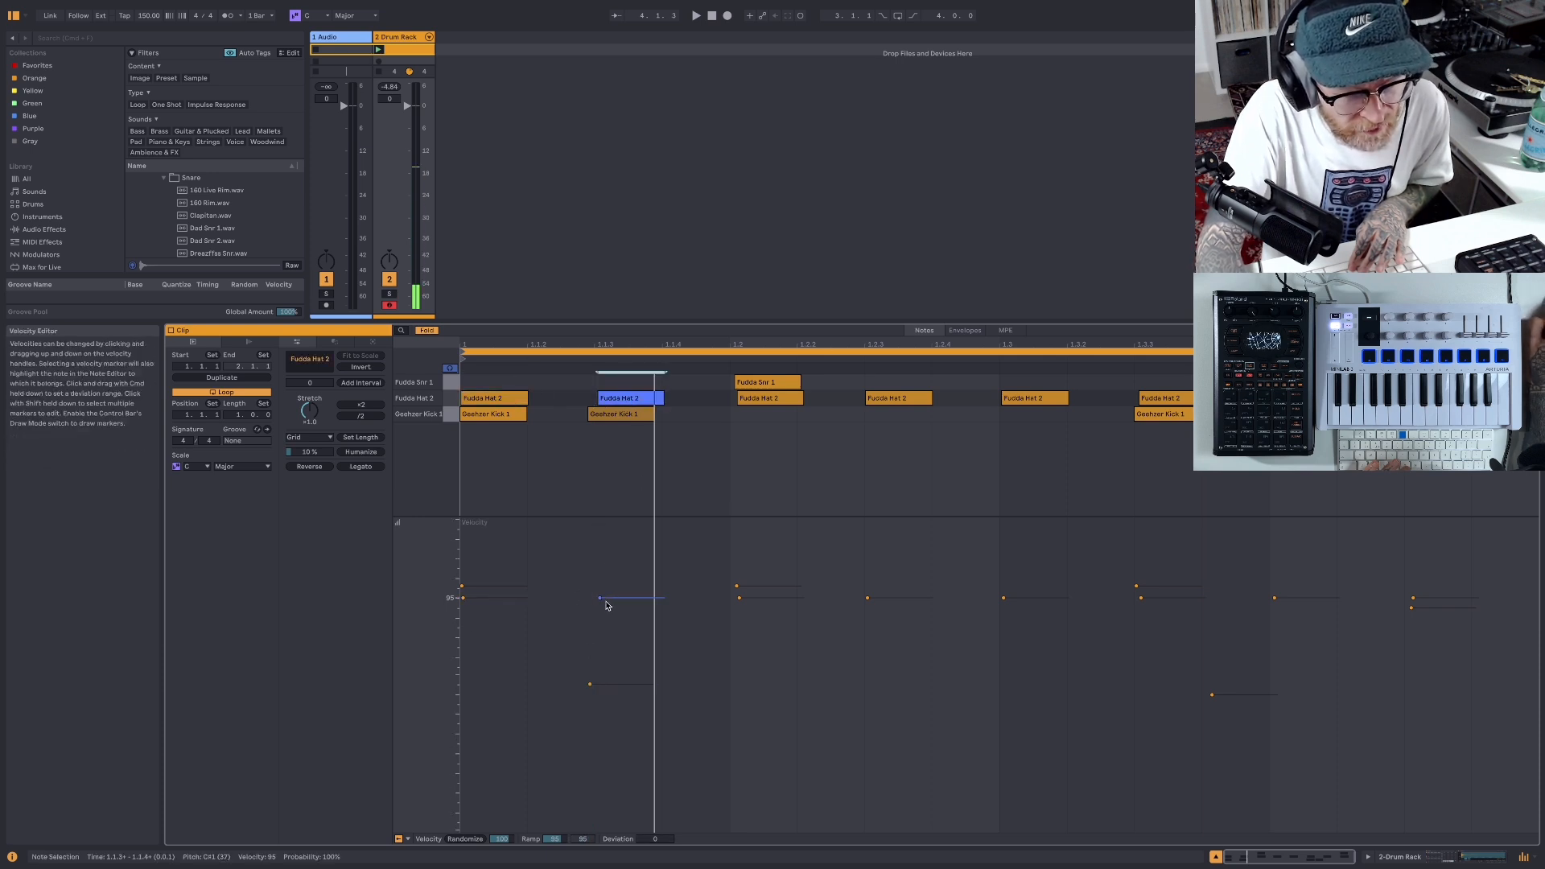
{"action": "left_click", "coordinate": [599, 600]}
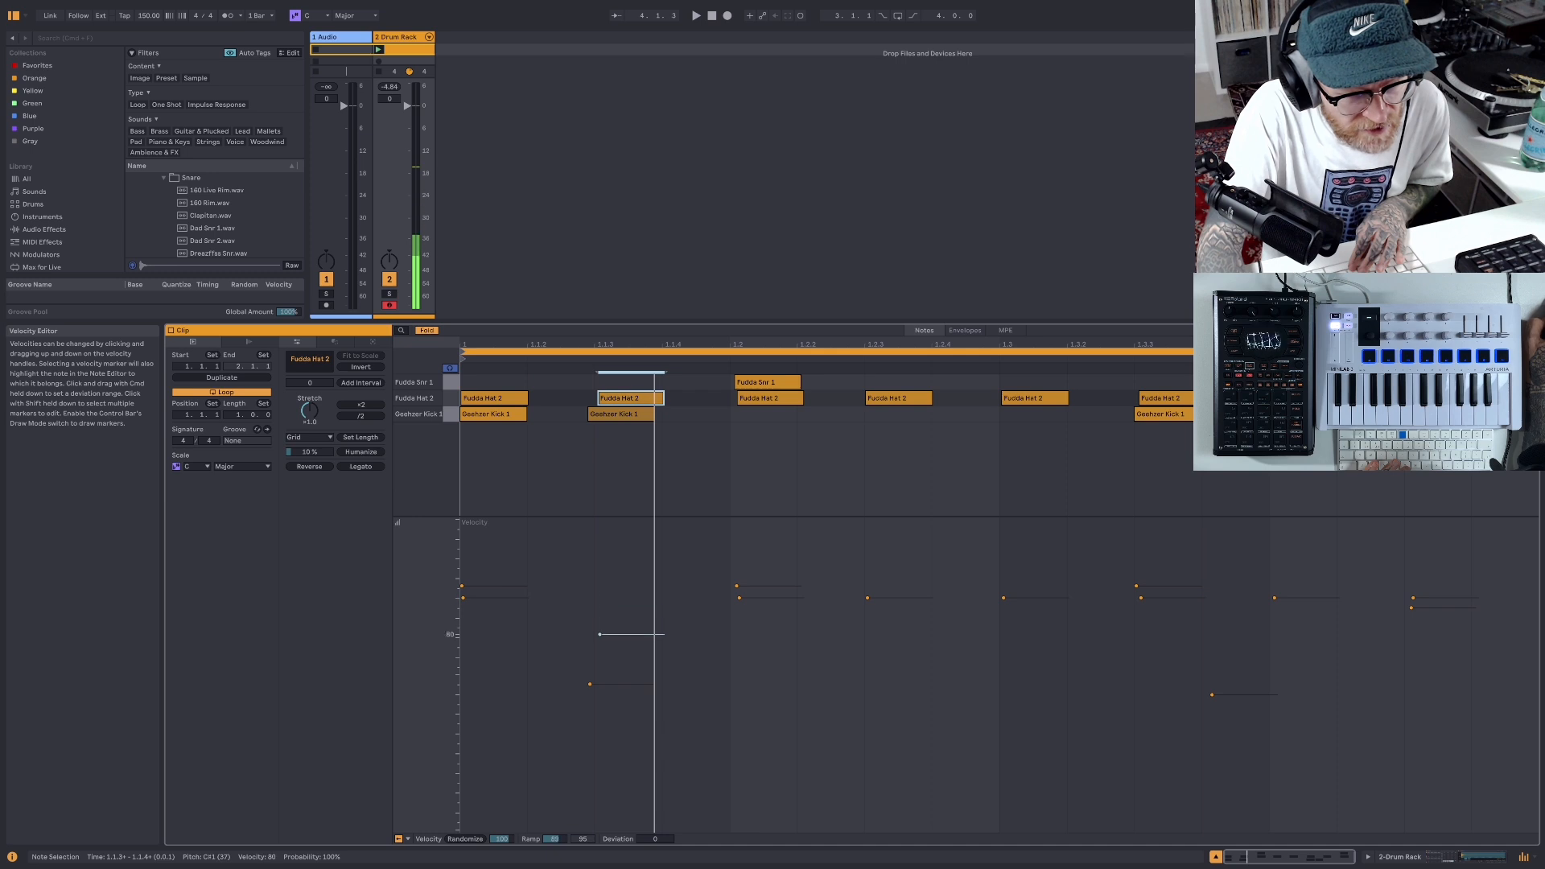
{"action": "left_click_drag", "start_coordinate": [599, 634], "coordinate": [600, 652]}
- Lower the velocity of the third Fudda Hat 2 note to about 89 and the fourth to 54
{"action": "left_click", "coordinate": [740, 597]}
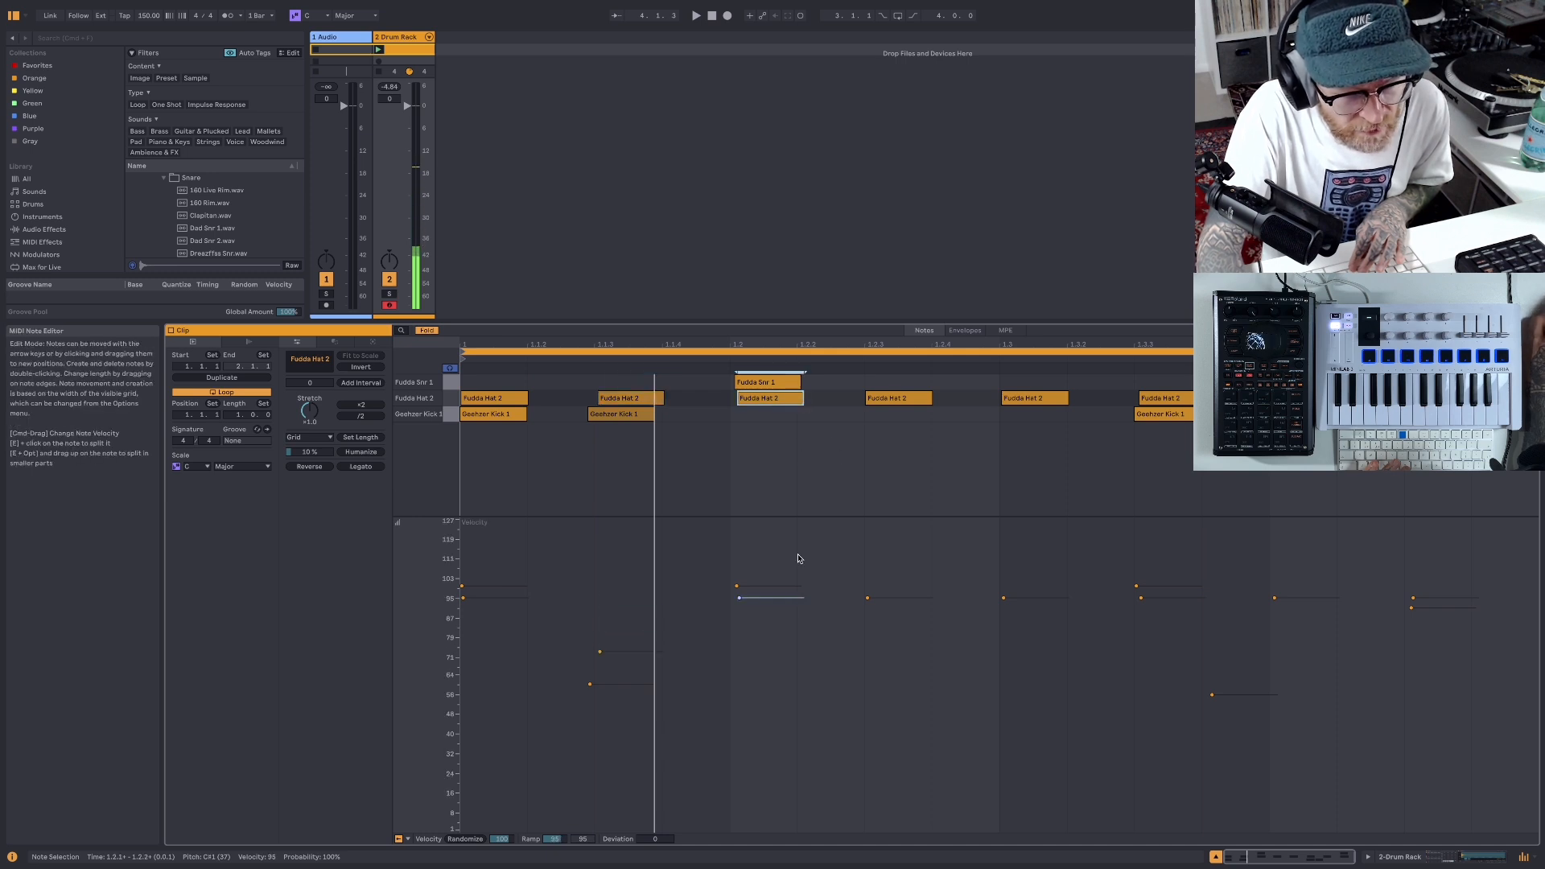
{"action": "left_click_drag", "start_coordinate": [739, 598], "coordinate": [738, 612]}
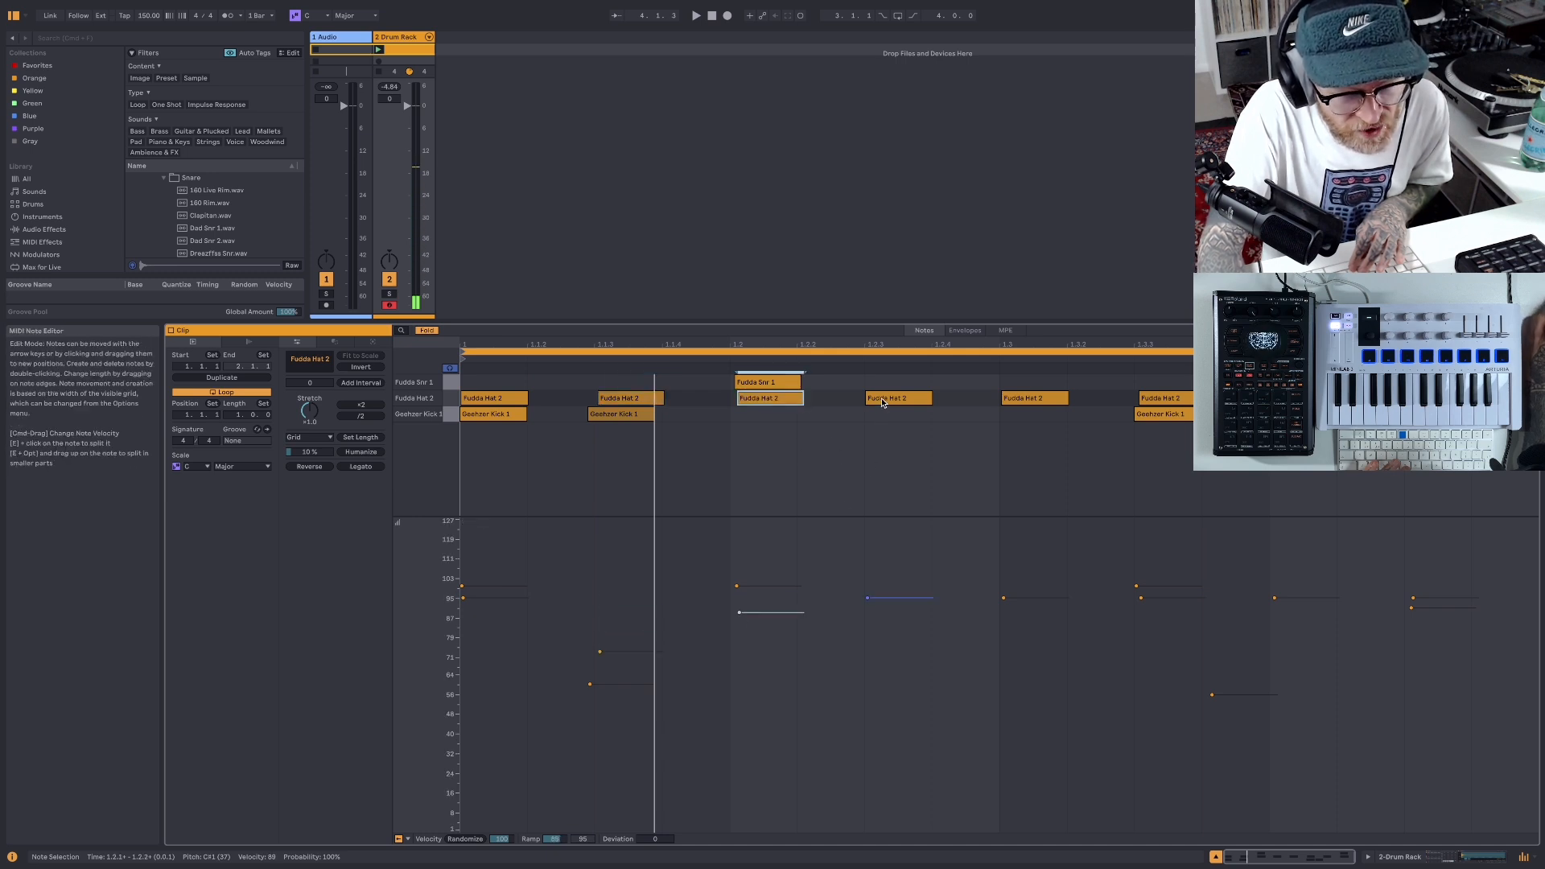
{"action": "left_click", "coordinate": [882, 403]}
{"action": "left_click_drag", "start_coordinate": [869, 598], "coordinate": [869, 629]}
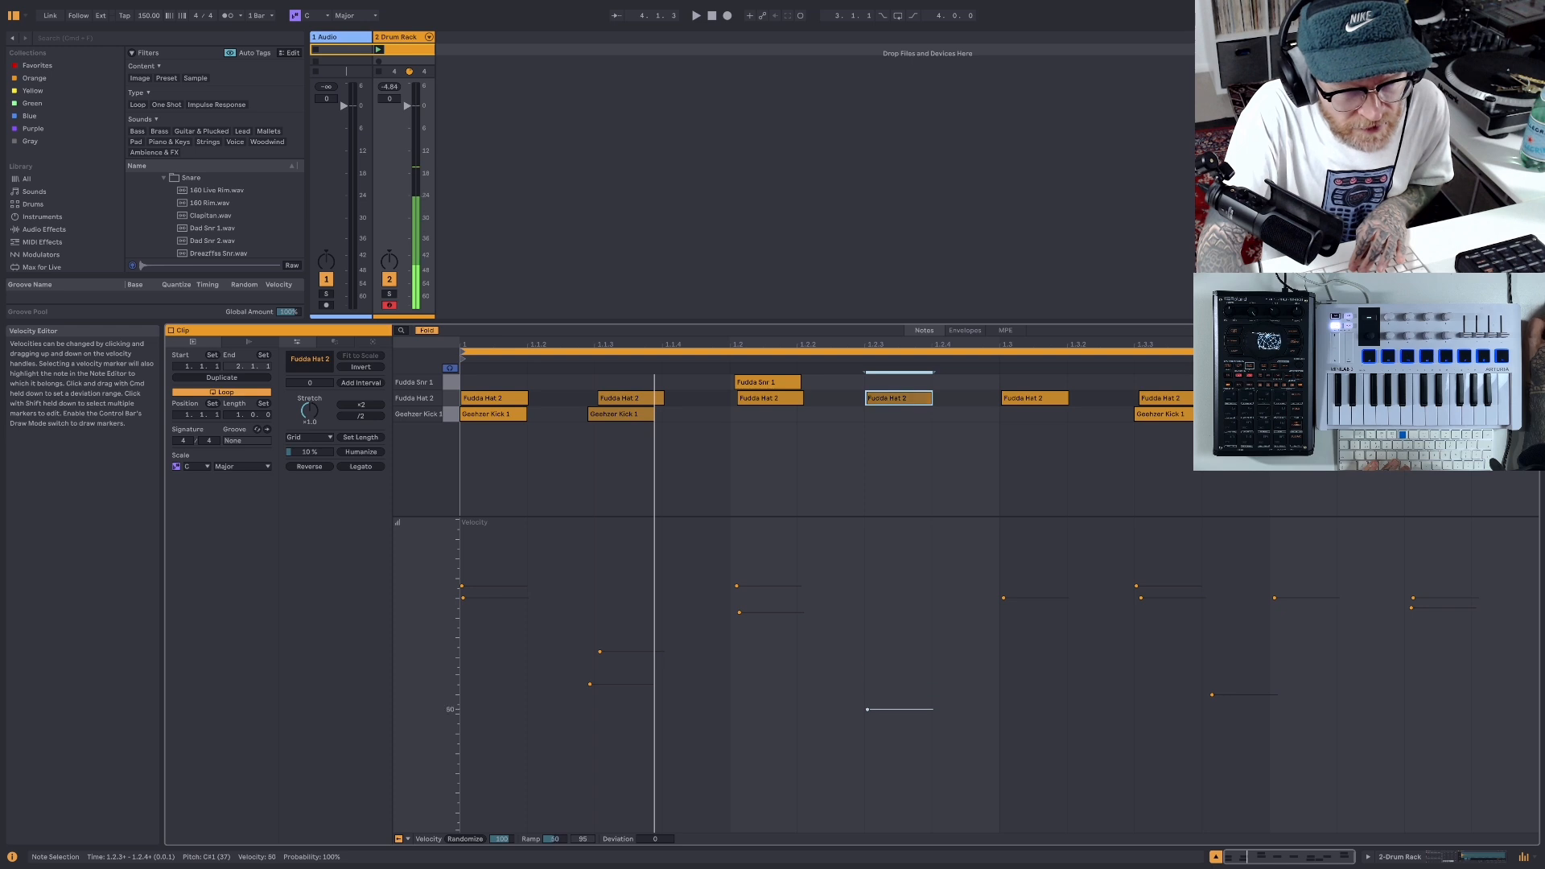
{"action": "left_click_drag", "start_coordinate": [867, 709], "coordinate": [876, 700]}
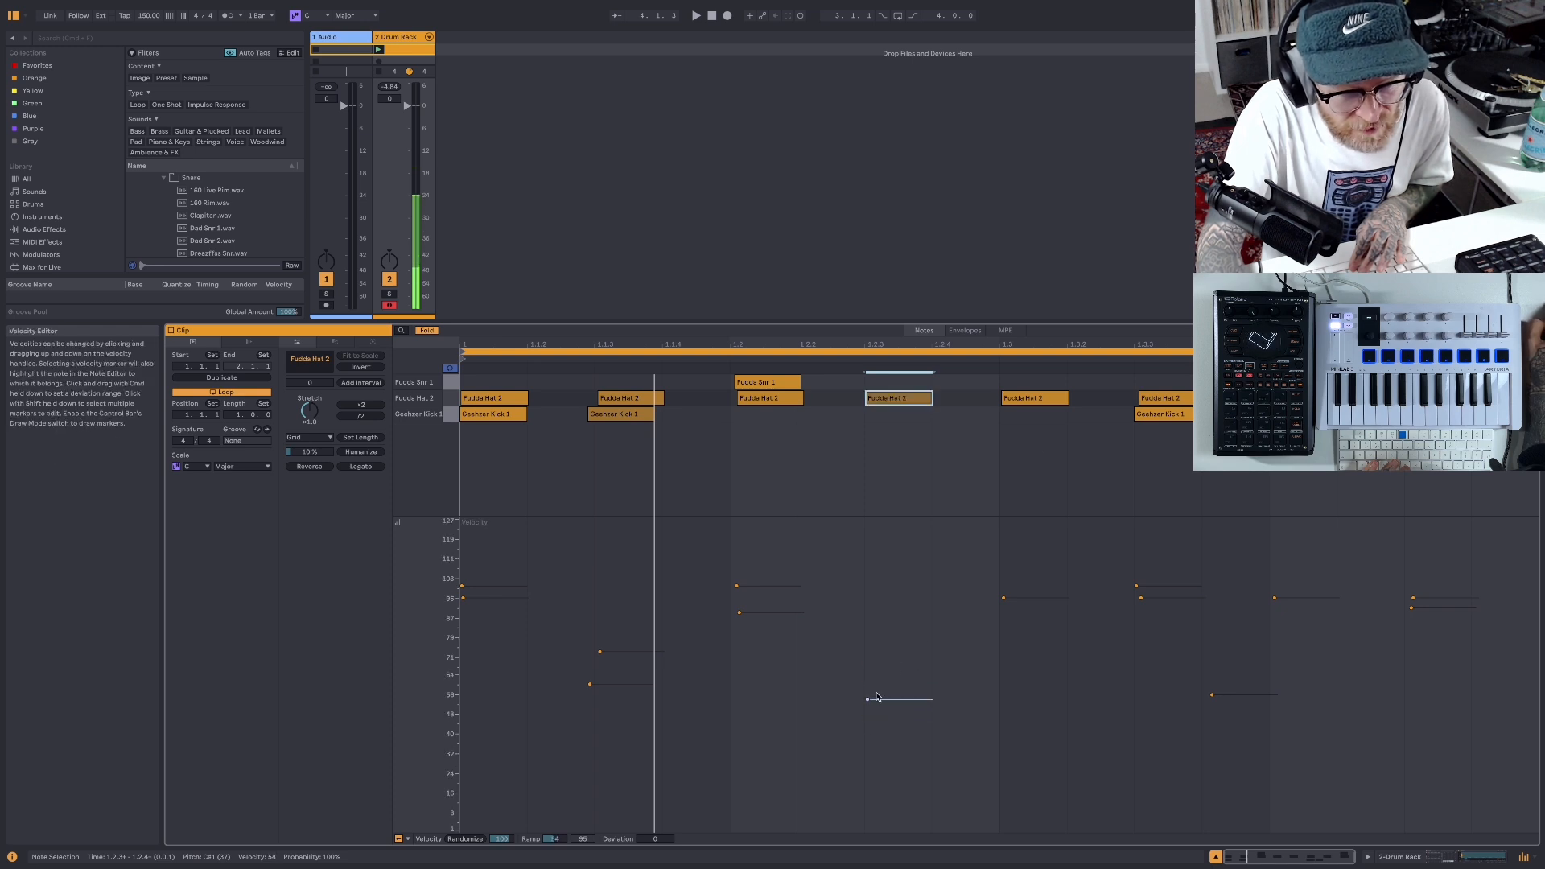
- Lower the last three Fudda Hat 2 velocities to about 78, 60 and 65, and play back the clip
{"action": "left_click", "coordinate": [1003, 598]}
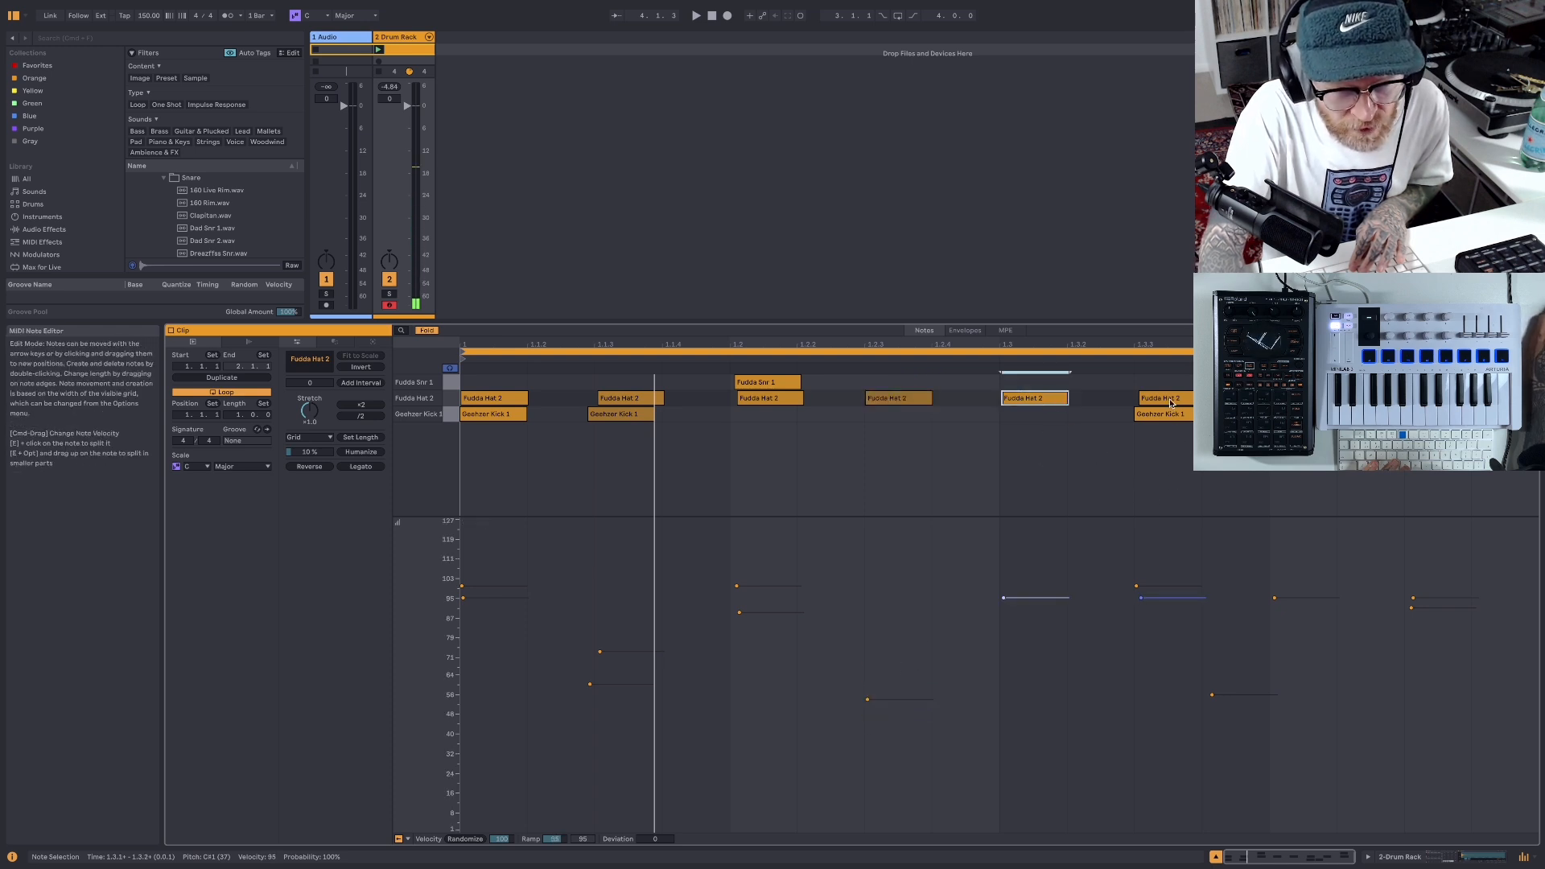
{"action": "left_click", "coordinate": [1141, 597]}
{"action": "left_click_drag", "start_coordinate": [1141, 598], "coordinate": [1140, 617]}
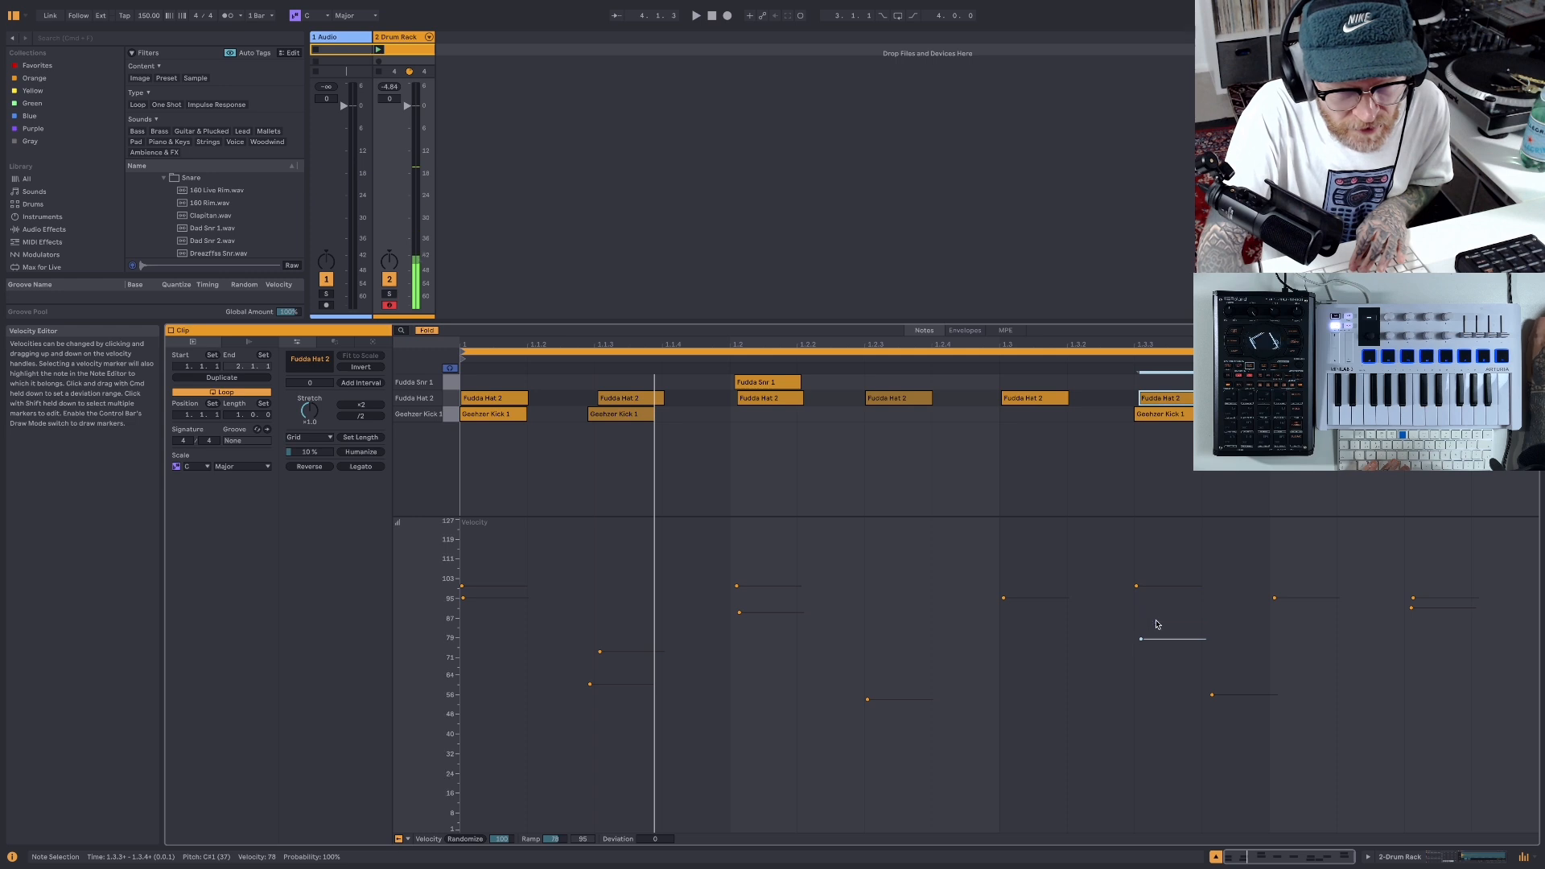
{"action": "left_click", "coordinate": [1276, 599]}
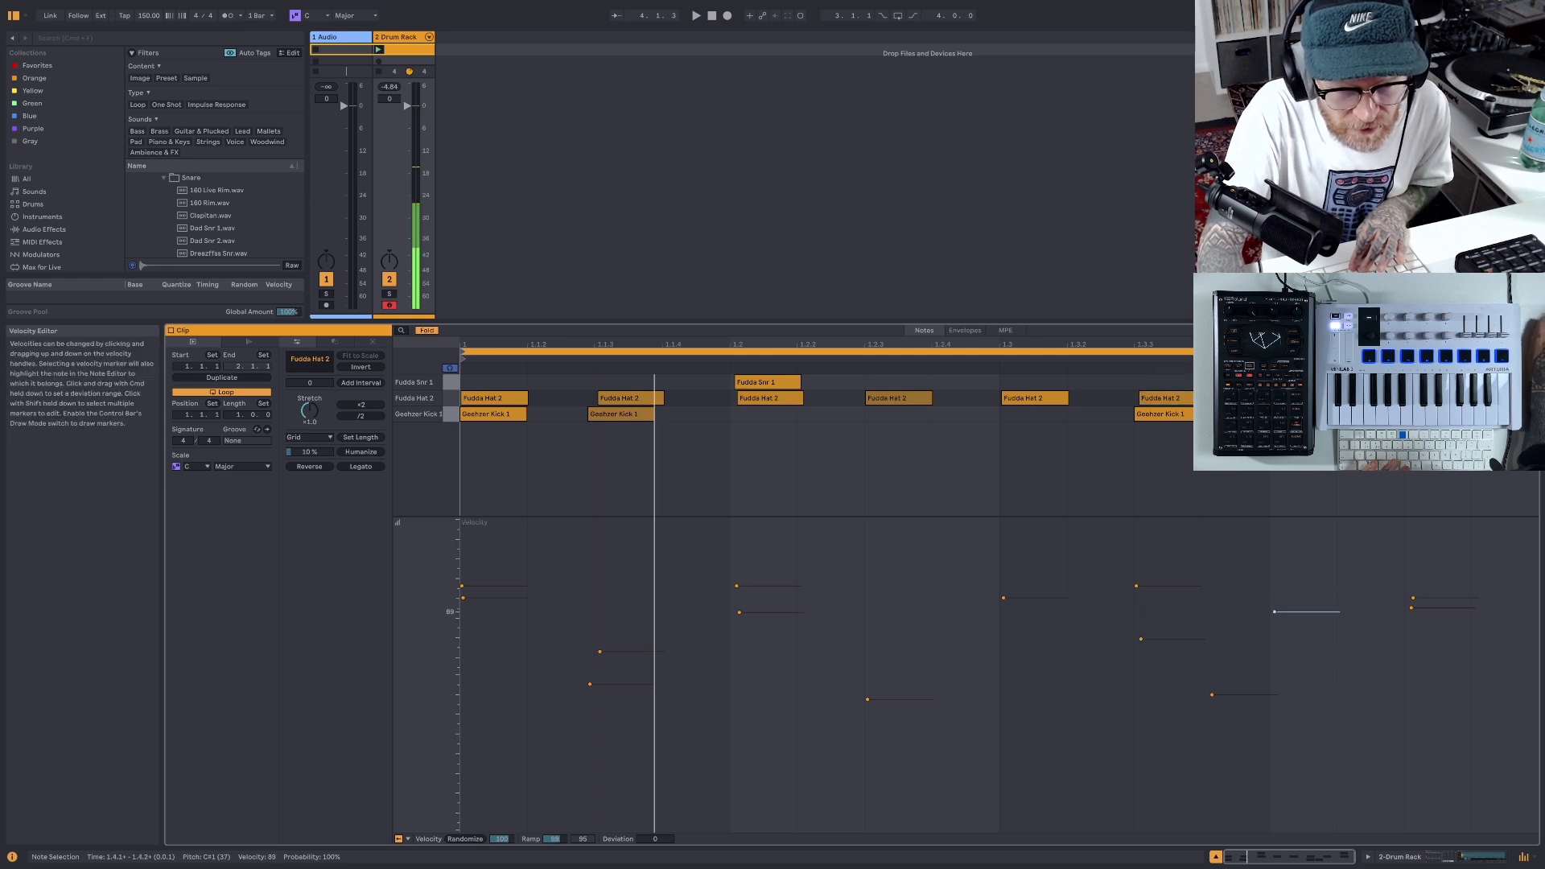
{"action": "left_click", "coordinate": [1413, 599]}
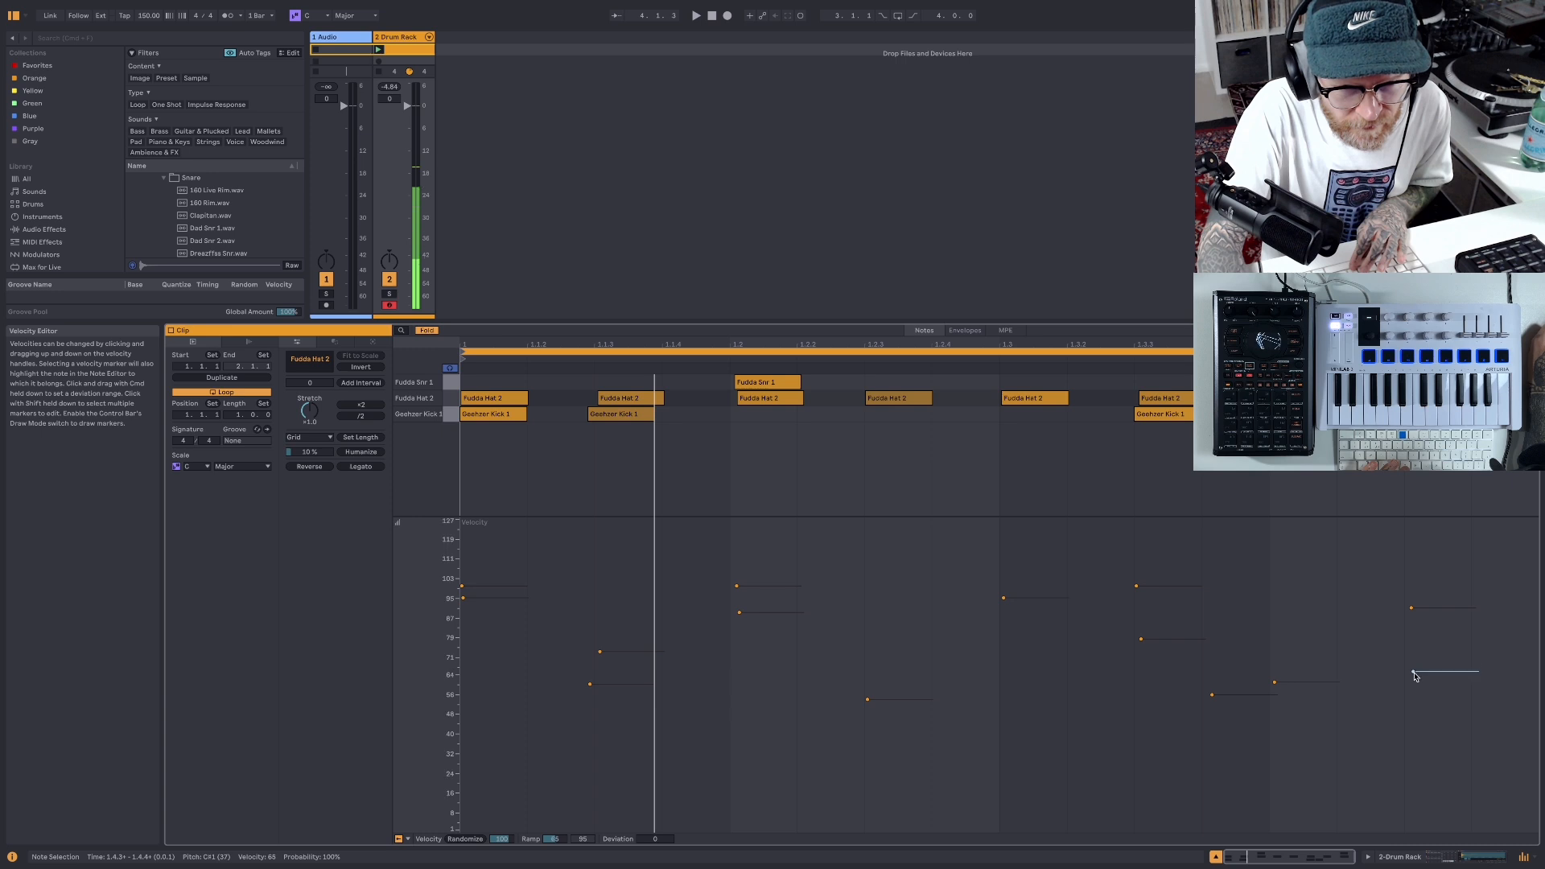
{"action": "left_click", "coordinate": [696, 17]}
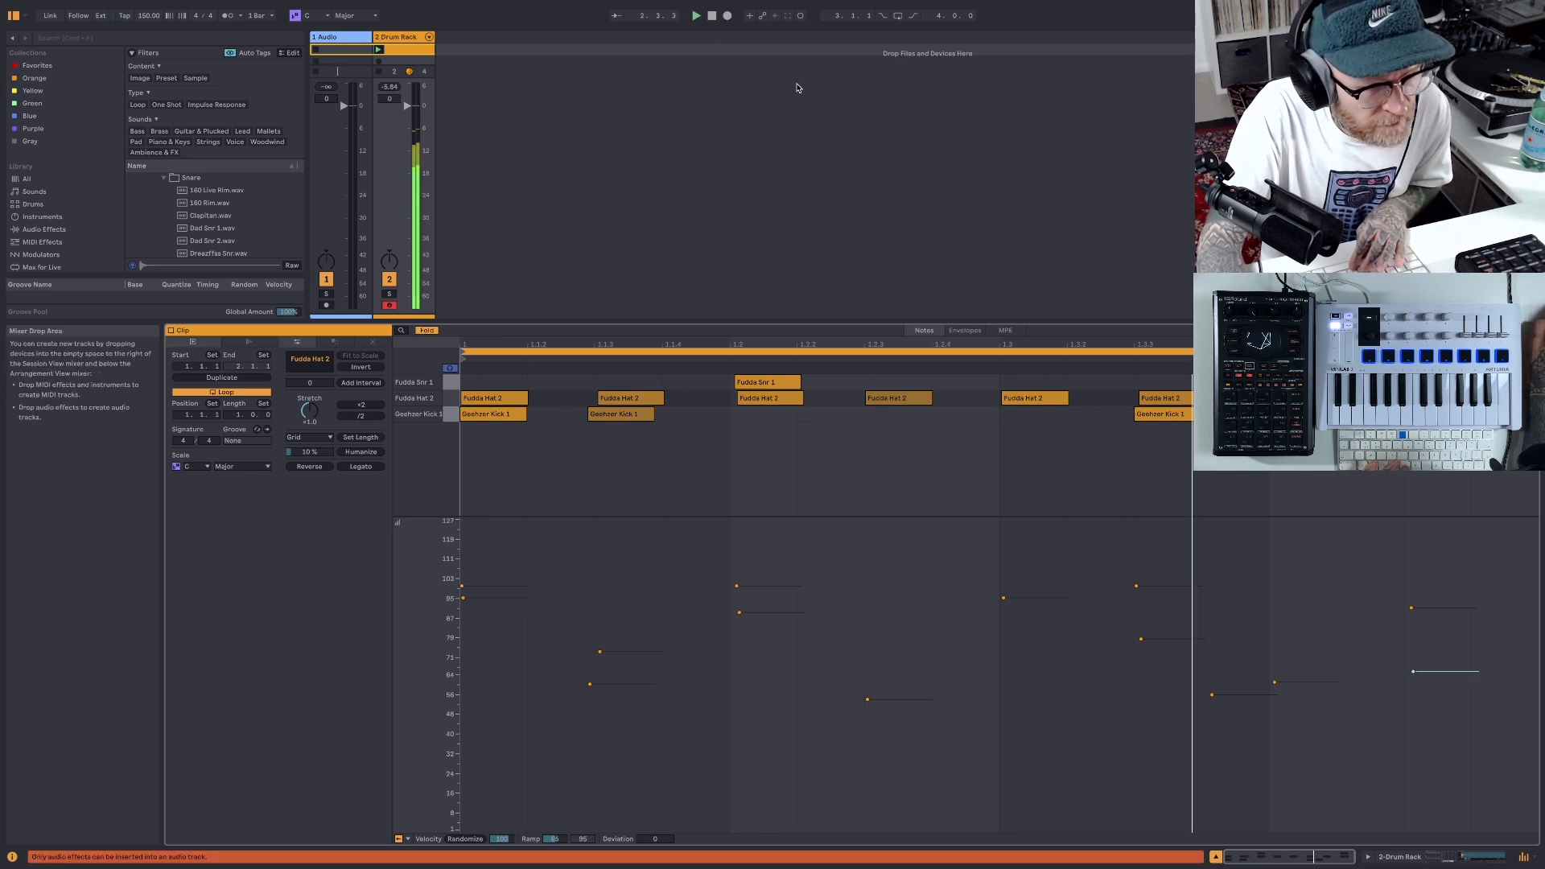
{"action": "left_click", "coordinate": [711, 18]}
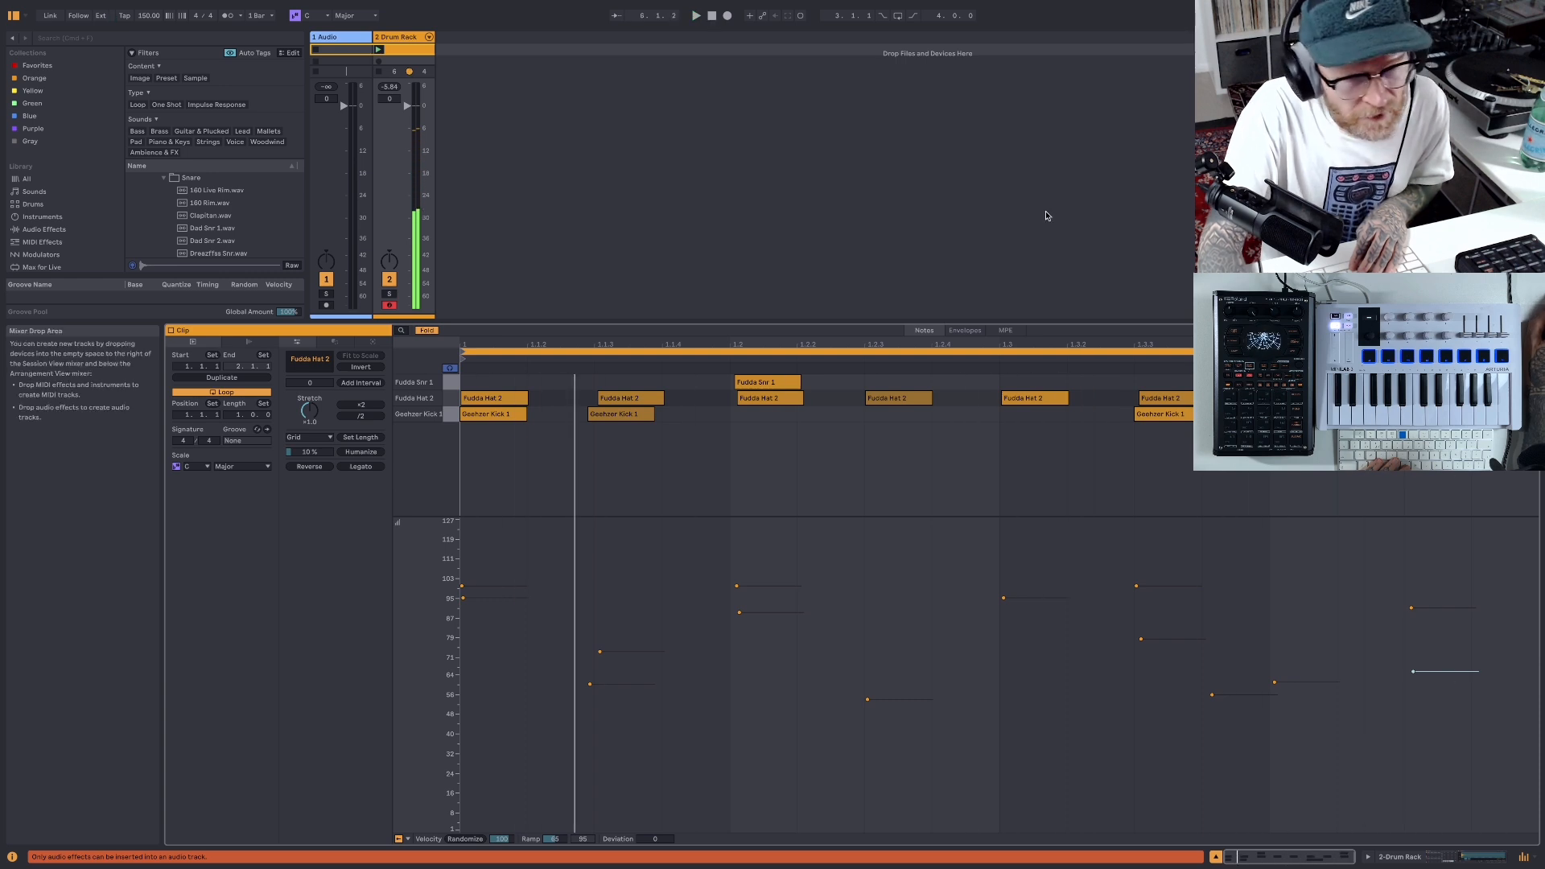
- Filter the Fudda Hat 2 pad at 10.0 kHz and shorten its sample to just the initial hit
{"action": "left_click", "coordinate": [1490, 855]}
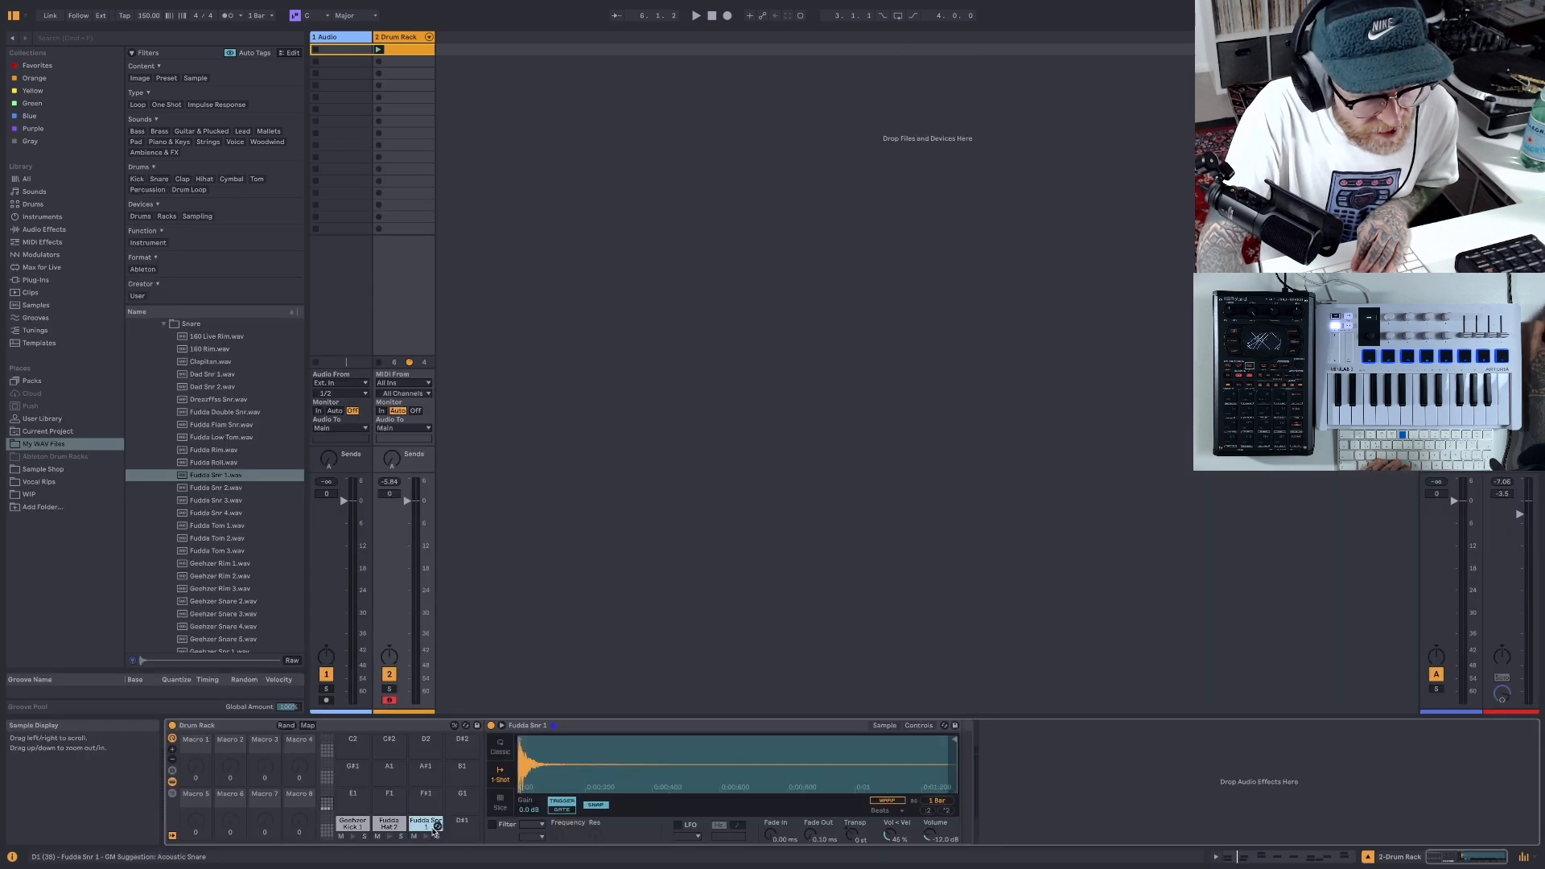
{"action": "key", "text": "super+v"}
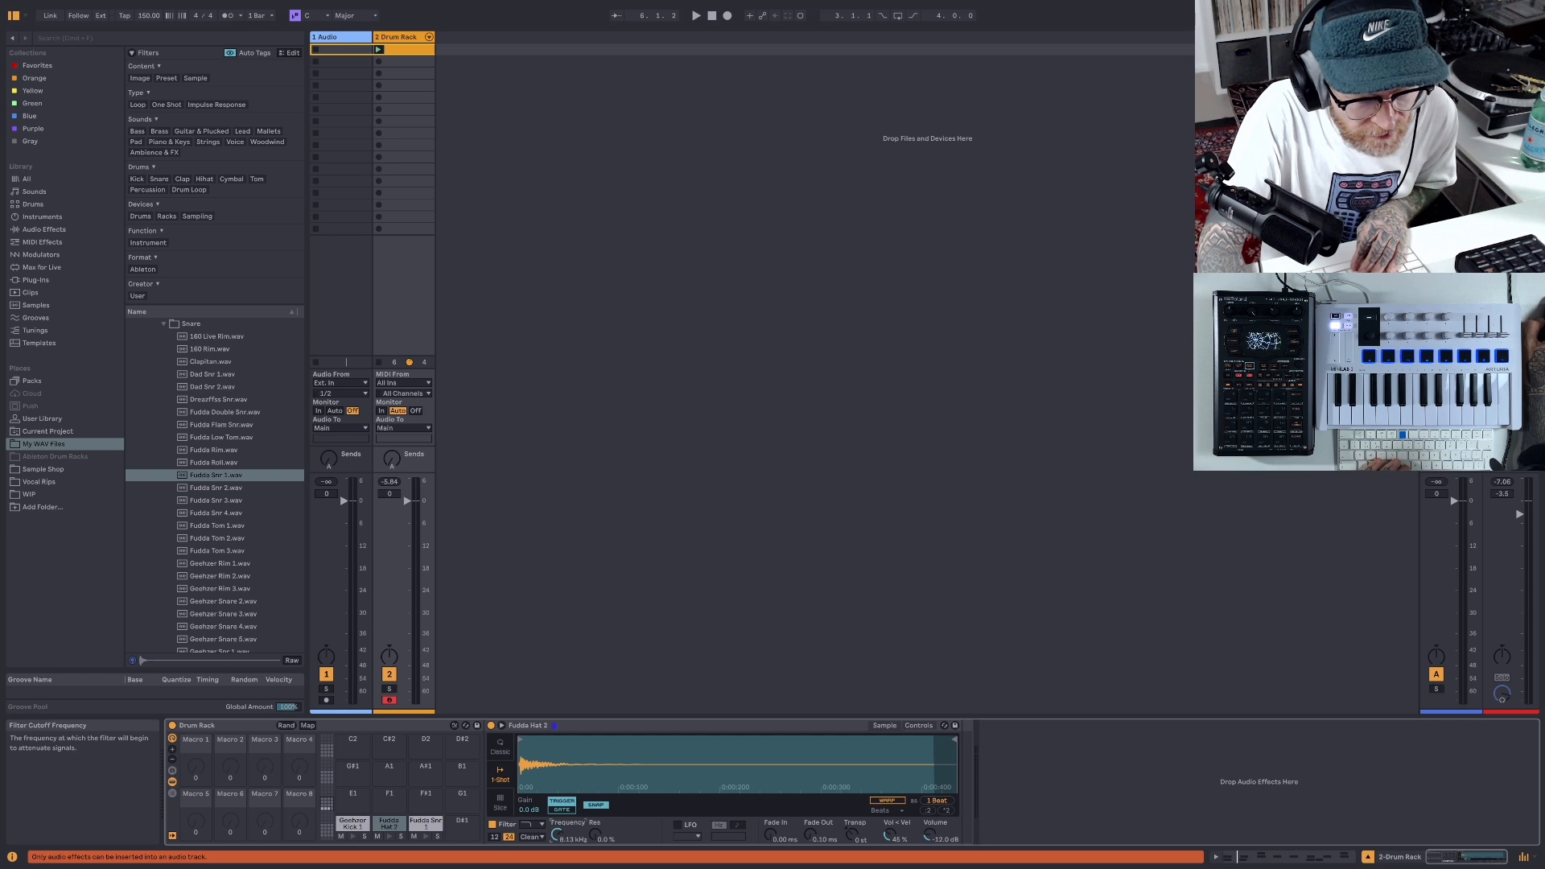
{"action": "key", "text": "space"}
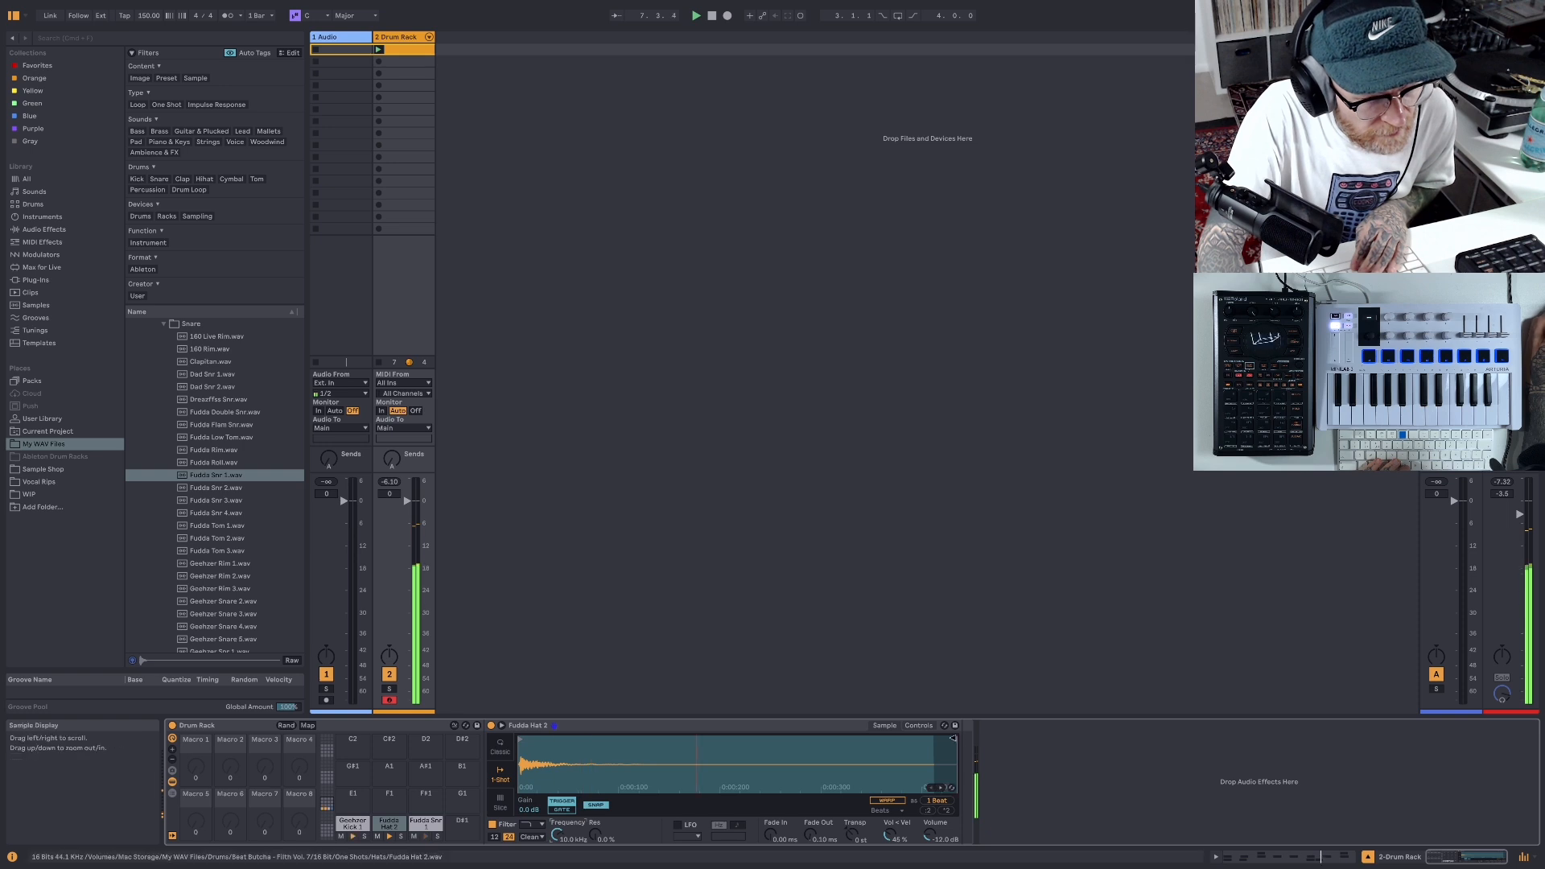
{"action": "left_click_drag", "start_coordinate": [957, 741], "coordinate": [539, 762]}
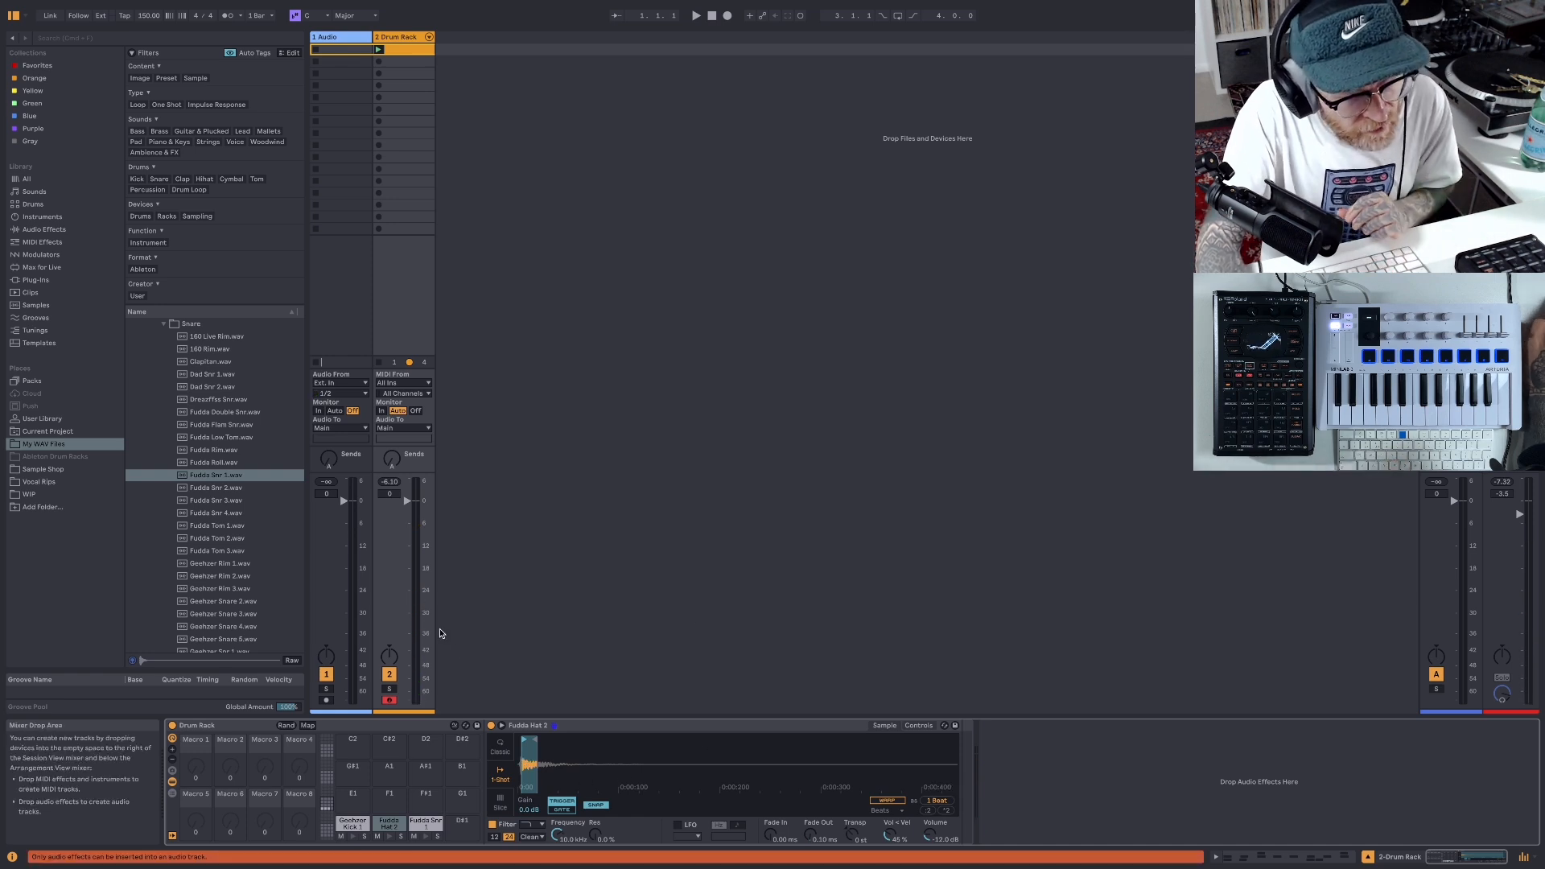
- Add a Delay audio effect to the Fudda Hat 2 pad only and play back the beat
{"action": "left_click", "coordinate": [50, 231]}
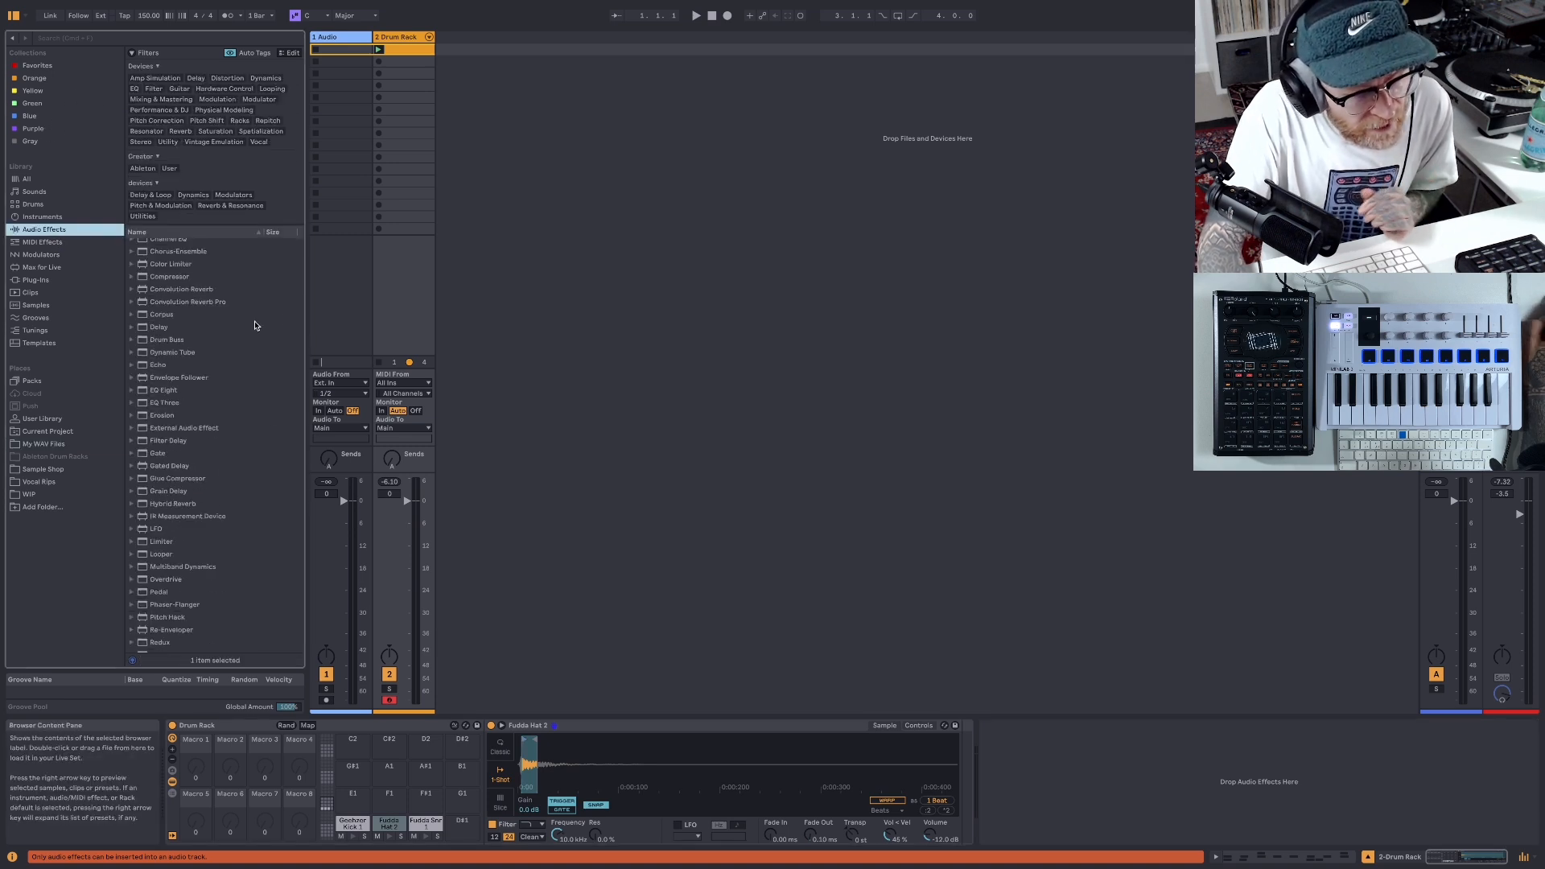
{"action": "scroll", "coordinate": [214, 323], "scroll_direction": "up", "scroll_amount": 3}
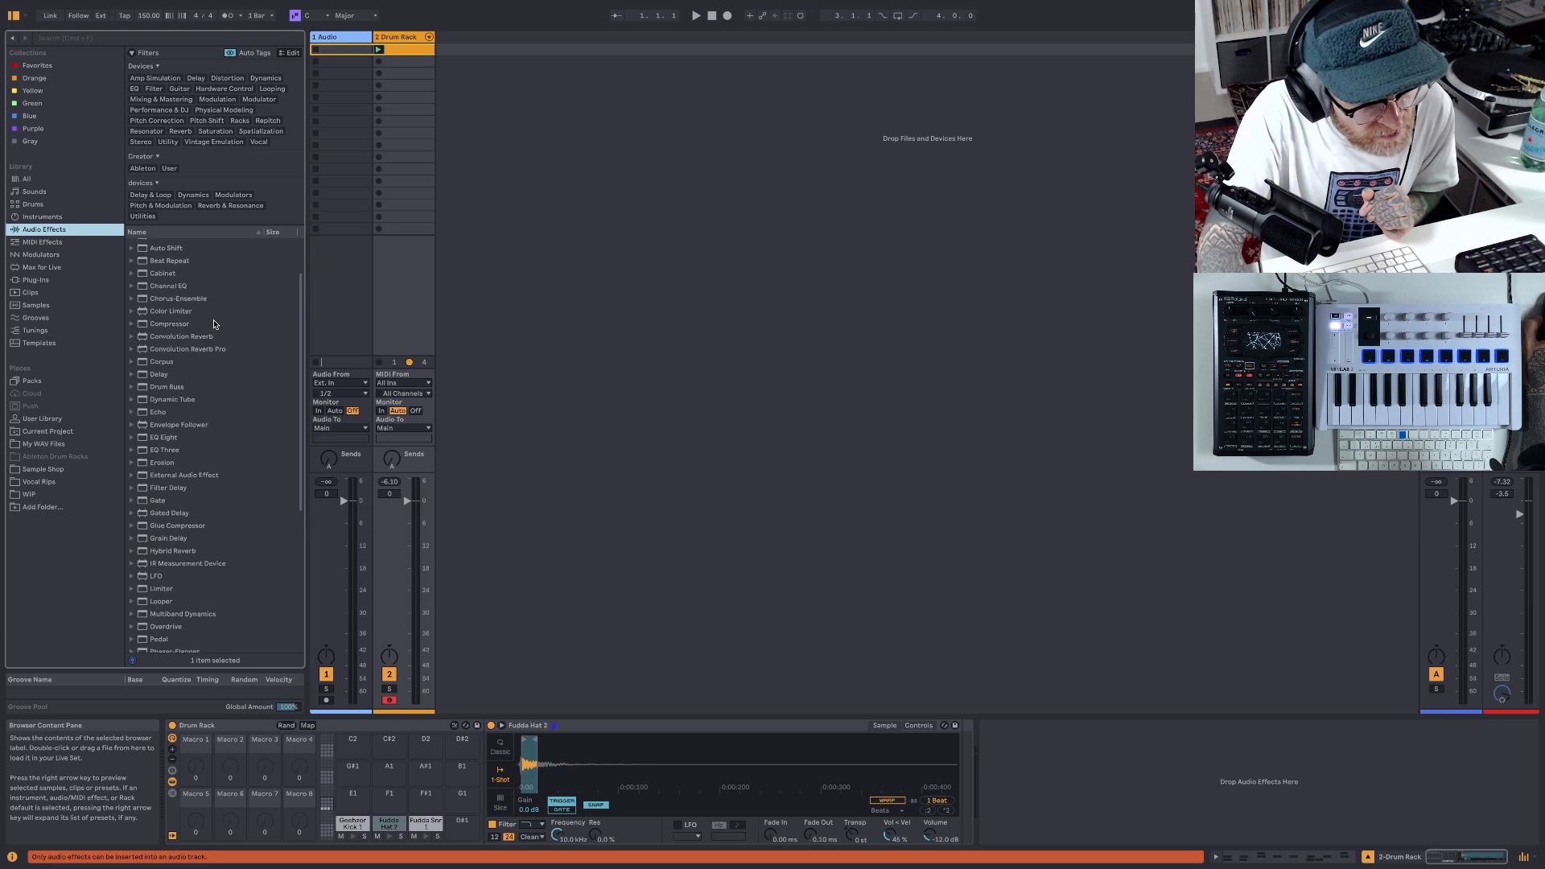
{"action": "scroll", "coordinate": [214, 323], "scroll_direction": "down", "scroll_amount": 3}
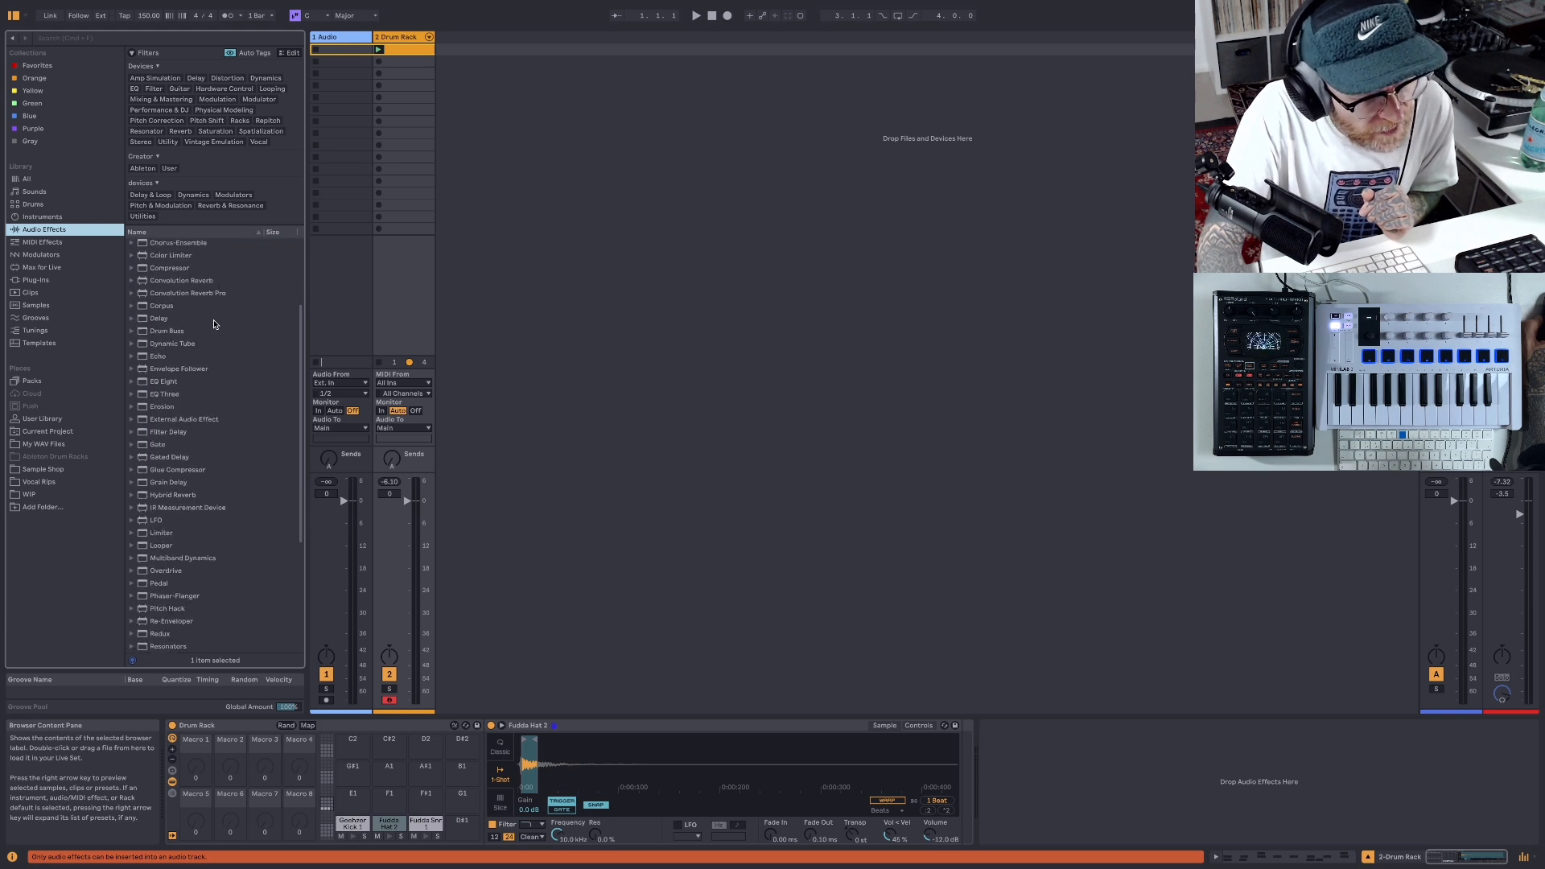
{"action": "left_click", "coordinate": [144, 320]}
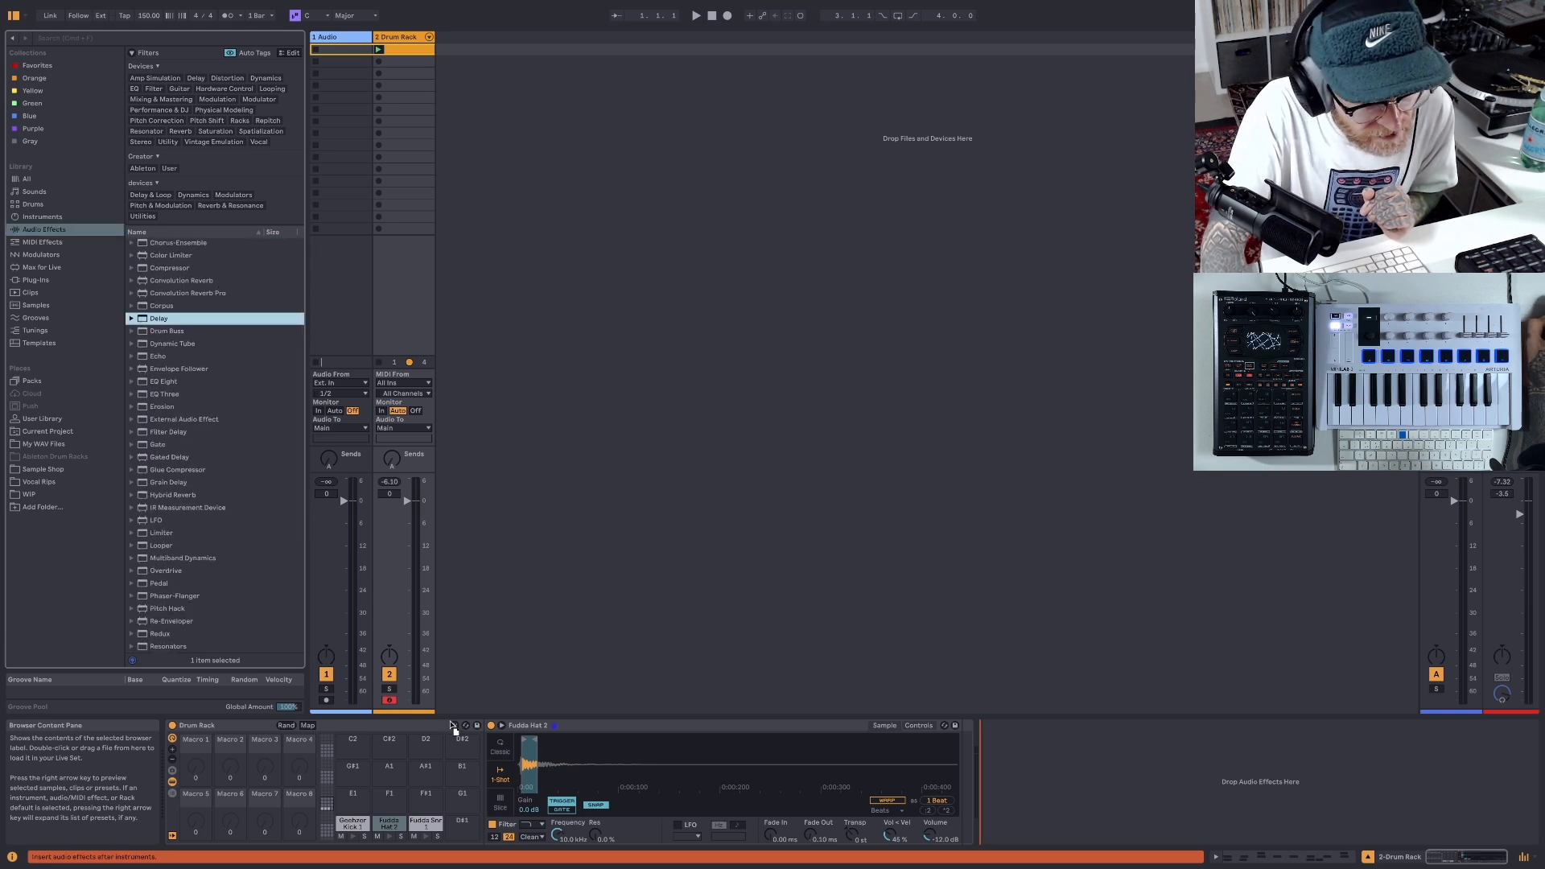
{"action": "left_click_drag", "start_coordinate": [452, 726], "coordinate": [394, 829]}
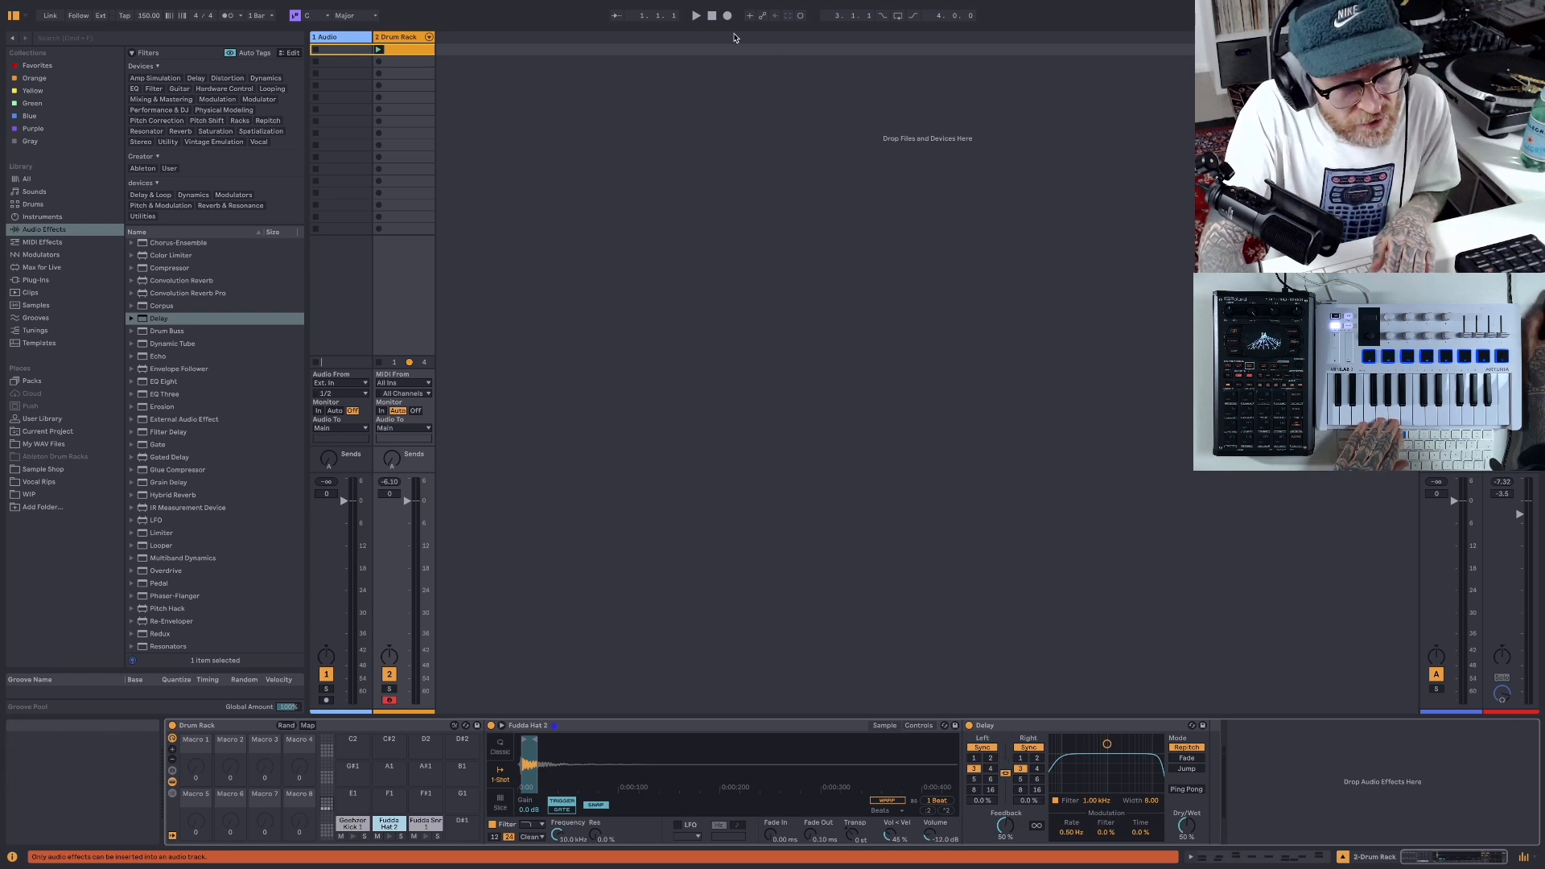
{"action": "left_click", "coordinate": [697, 16]}
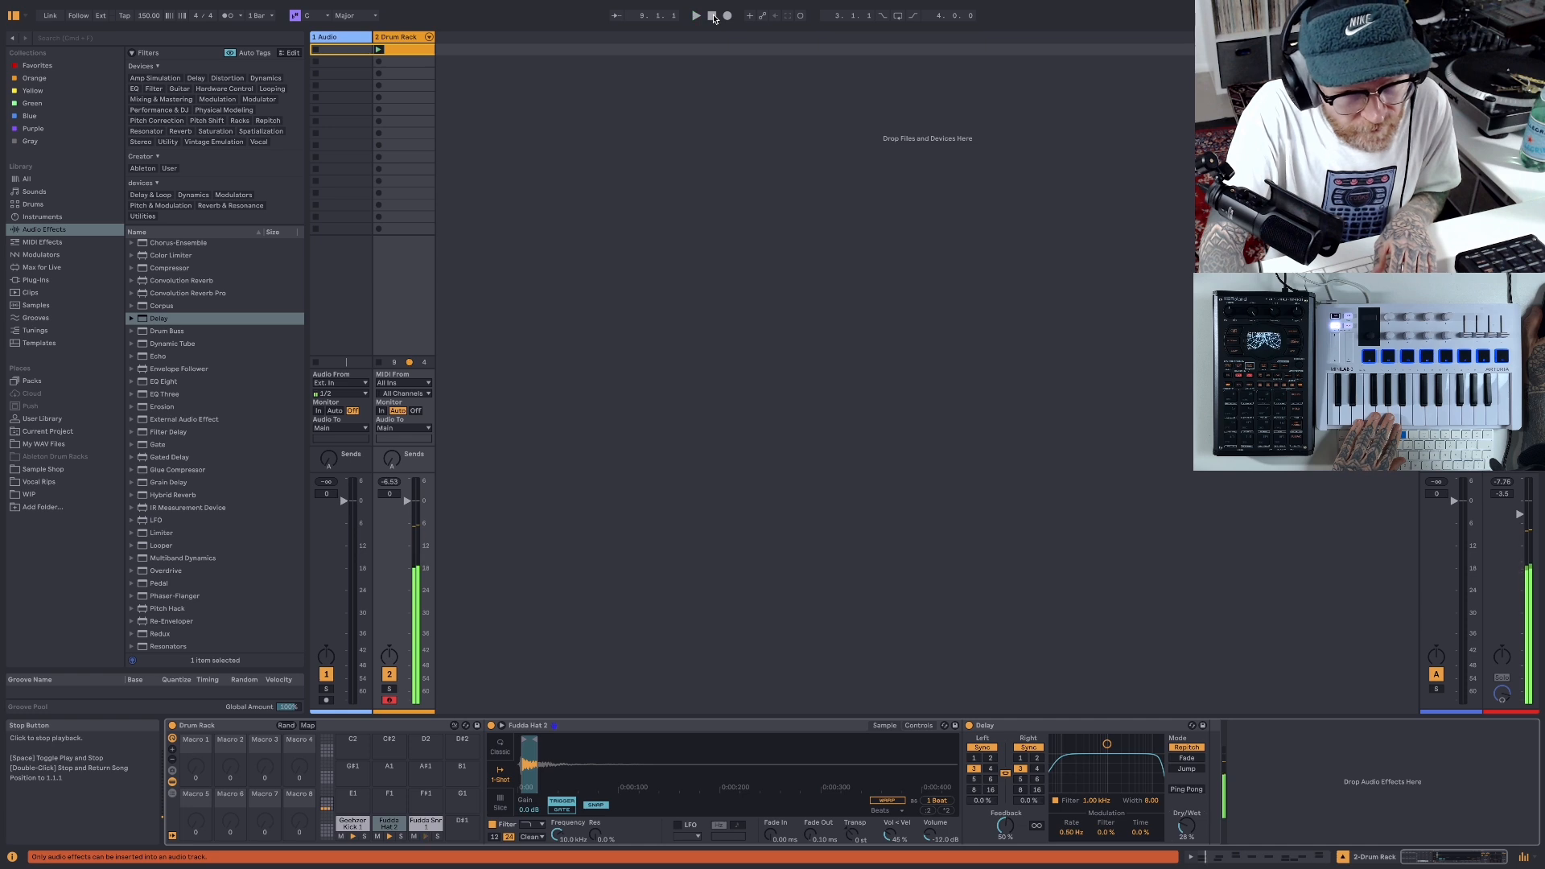
{"action": "double_click", "coordinate": [712, 17]}
- Open the drum clip and duplicate its loop to extend the pattern to two bars
{"action": "double_click", "coordinate": [408, 50]}
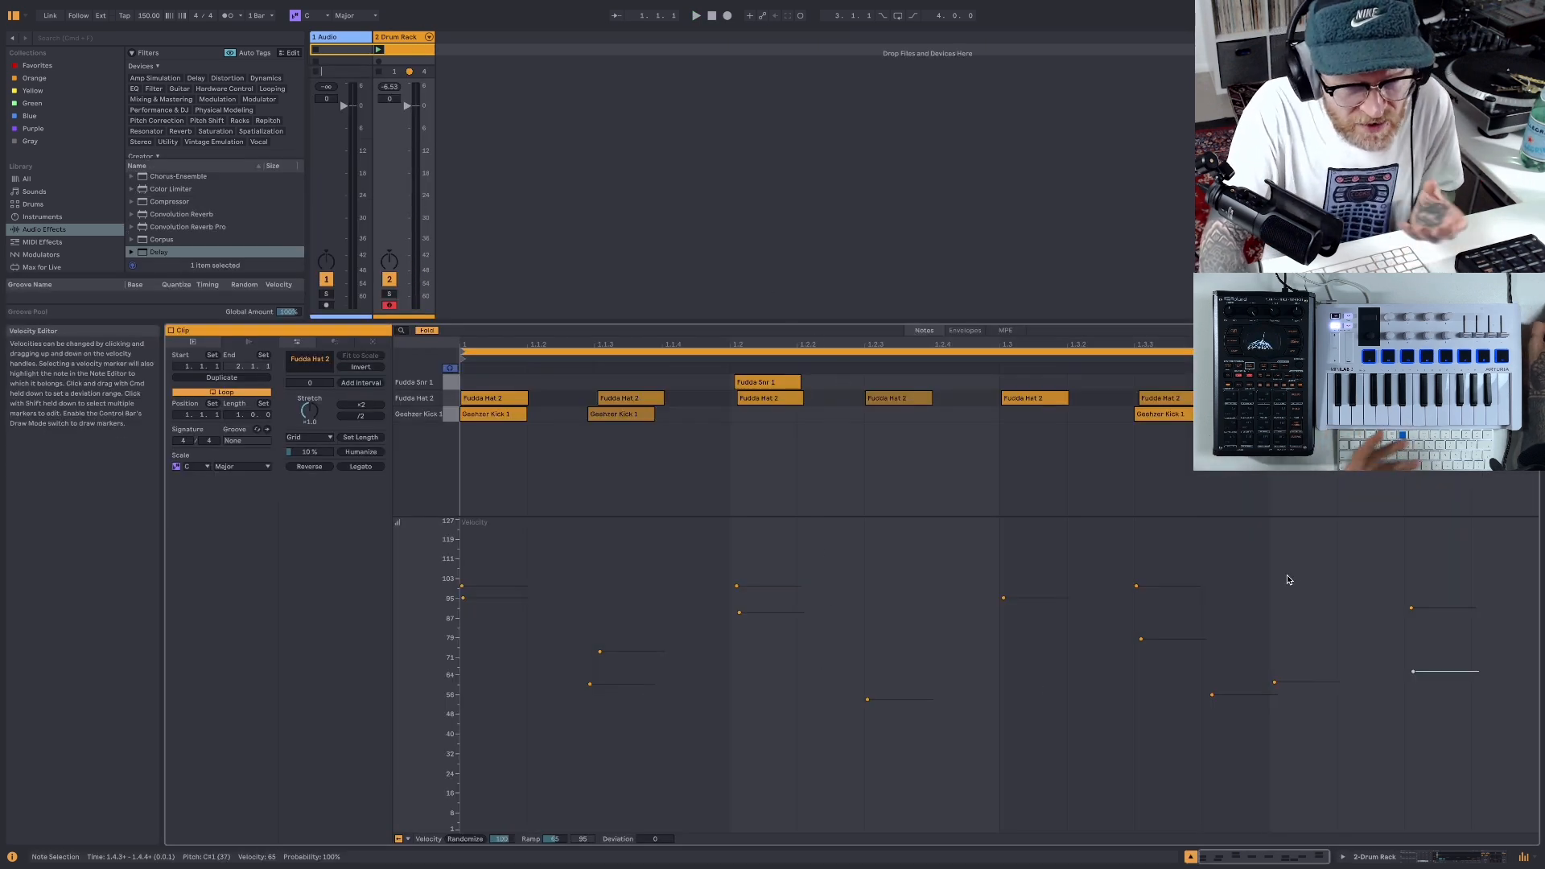
{"action": "left_click", "coordinate": [1052, 351]}
{"action": "right_click", "coordinate": [1054, 353]}
{"action": "left_click", "coordinate": [1069, 359]}
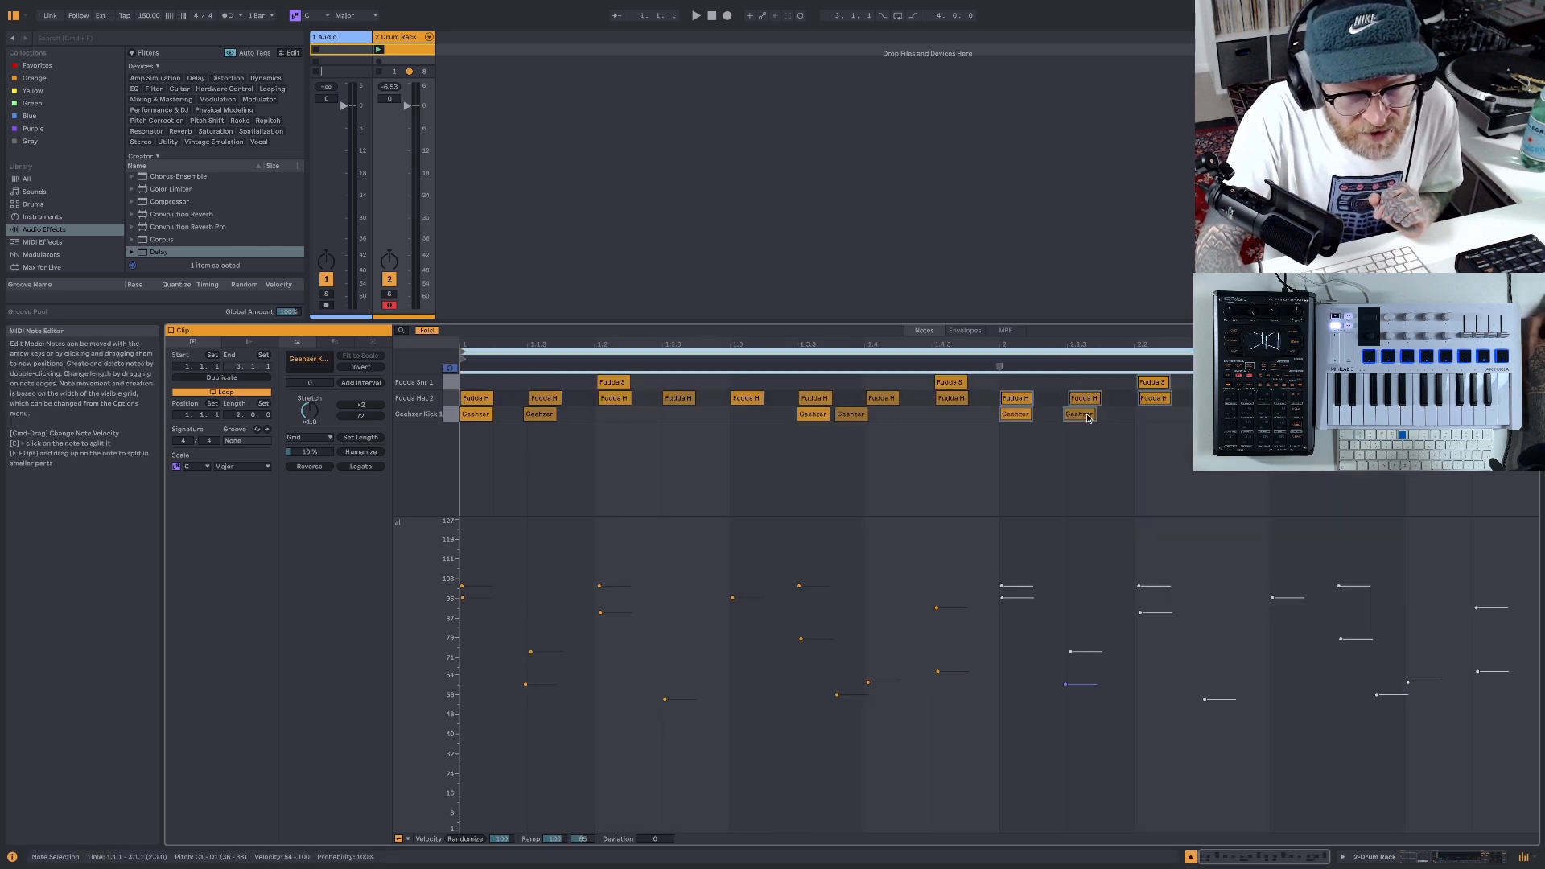
{"action": "mouse_move", "coordinate": [1085, 418]}
{"action": "left_mouse_down"}
{"action": "mouse_move", "coordinate": [1125, 421]}
{"action": "mouse_move", "coordinate": [1089, 426]}
{"action": "left_mouse_up"}
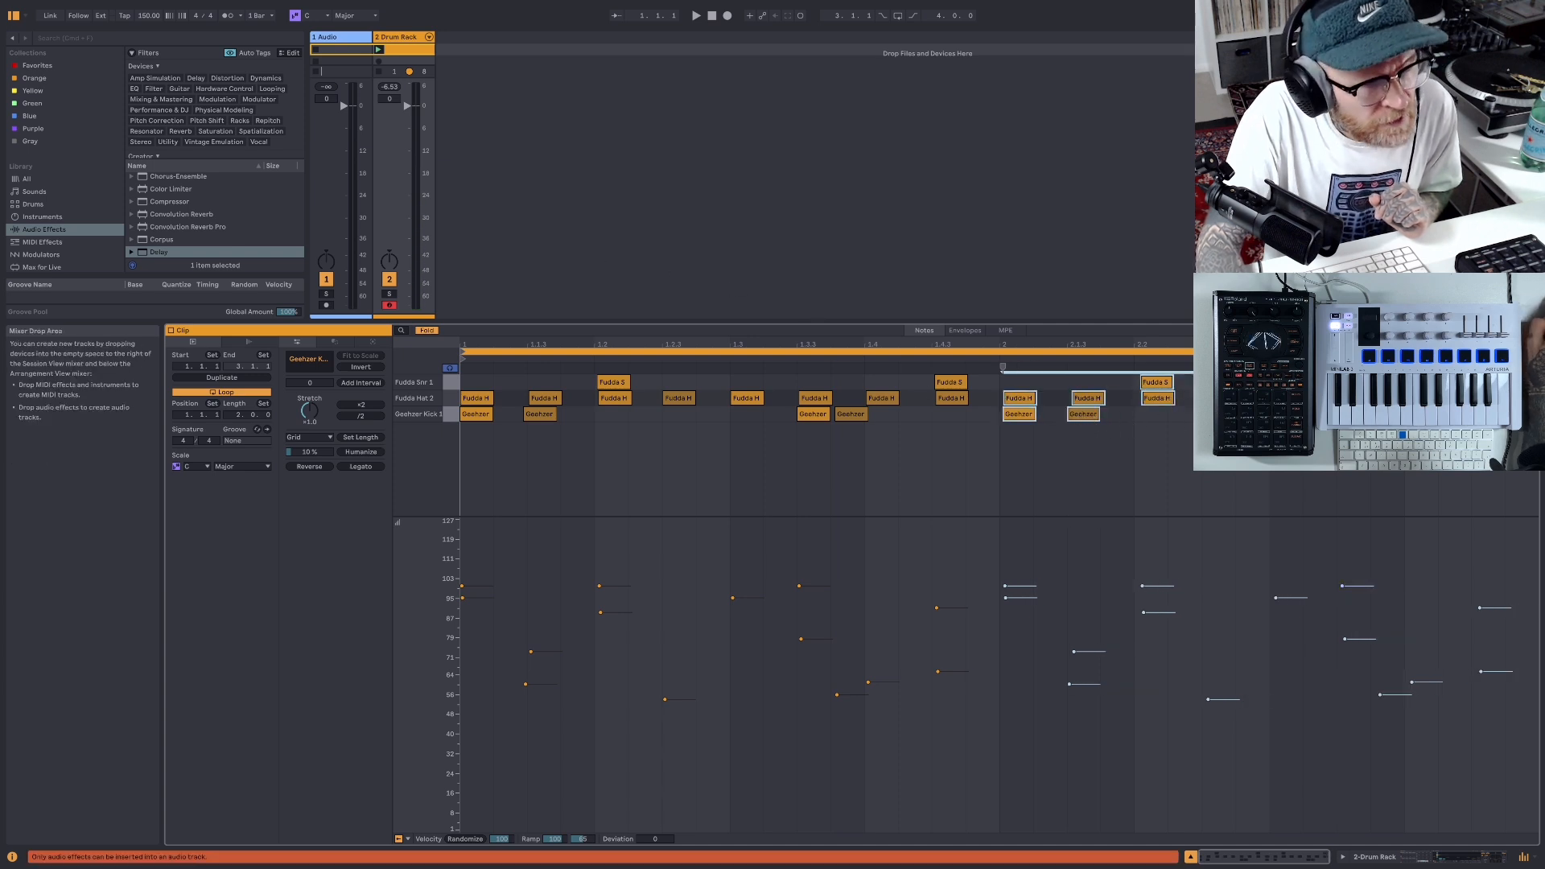
{"action": "left_click", "coordinate": [93, 8]}
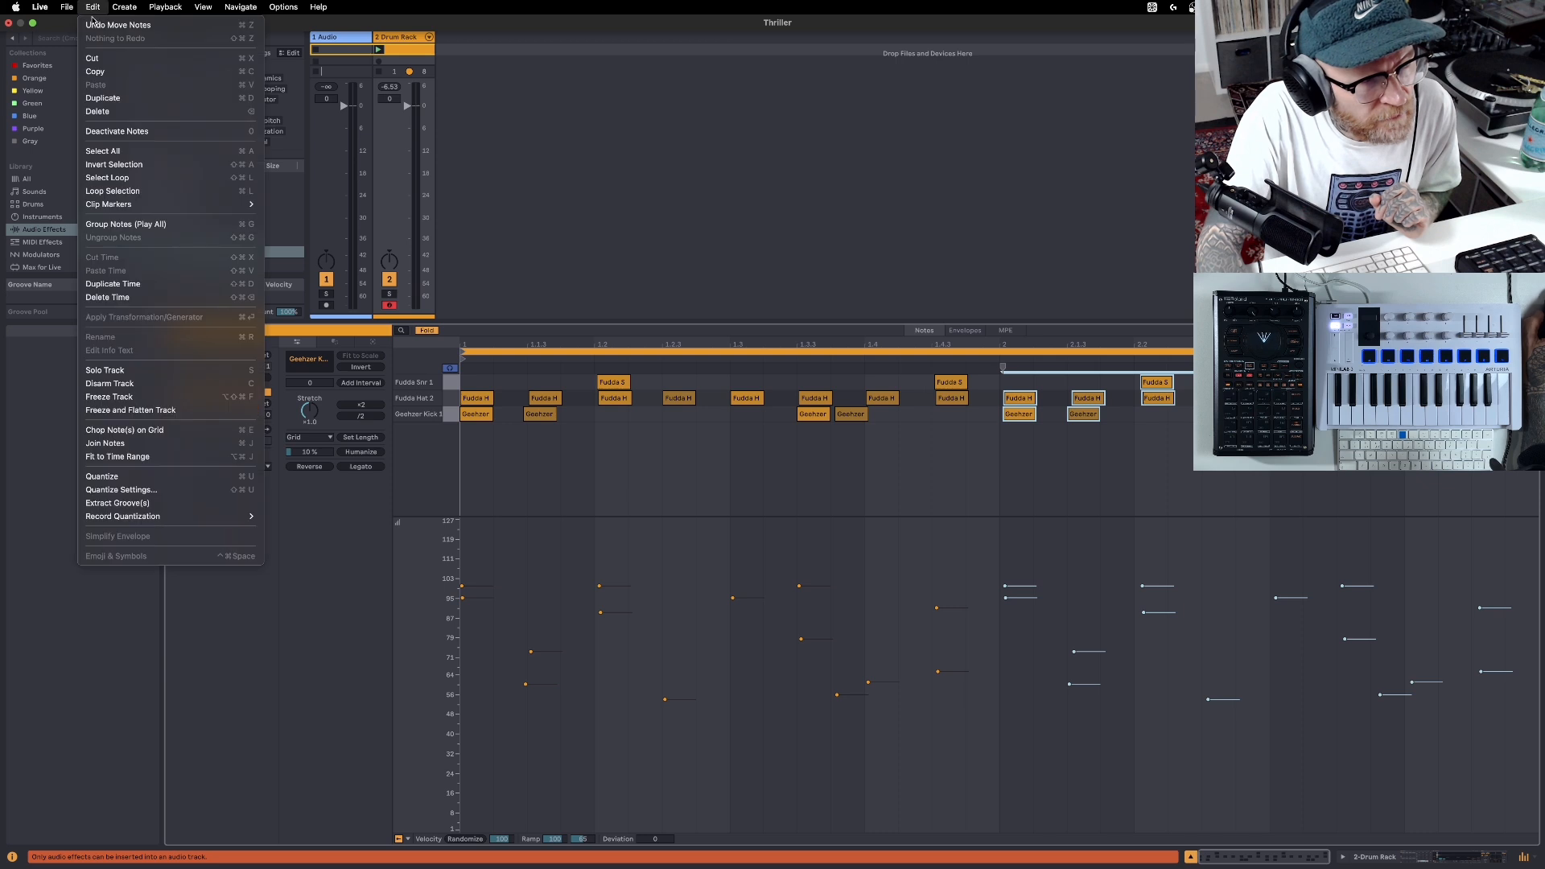
{"action": "left_click", "coordinate": [105, 25]}
- In bar 2, move the second kick a sixteenth later to 2.1.4 and the last snare an eighth note earlier
{"action": "left_click", "coordinate": [1270, 453]}
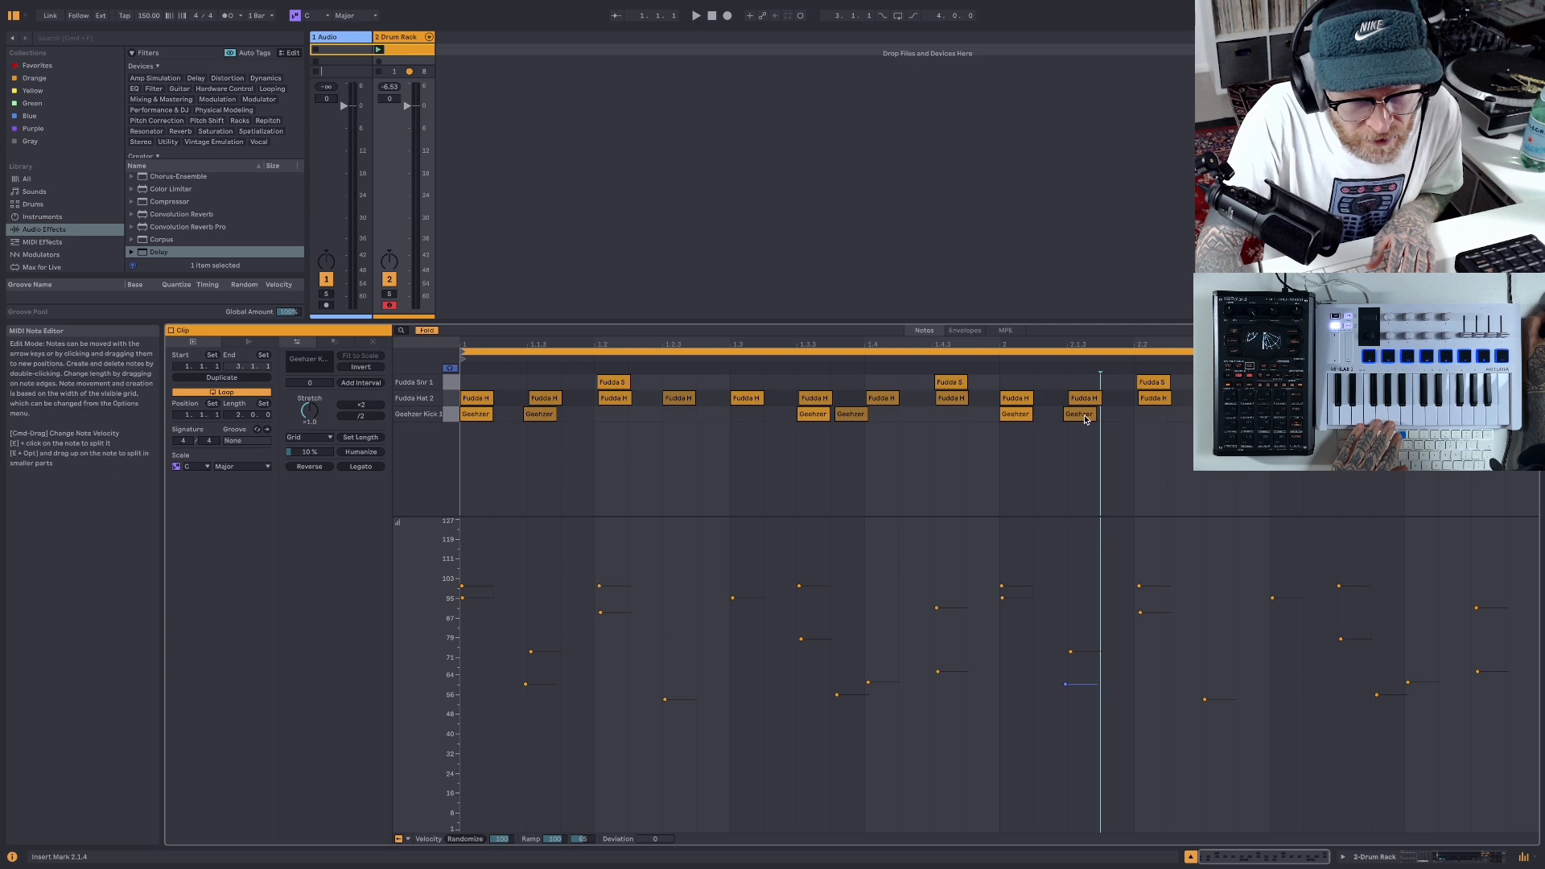
{"action": "left_click_drag", "start_coordinate": [1083, 424], "coordinate": [1117, 421]}
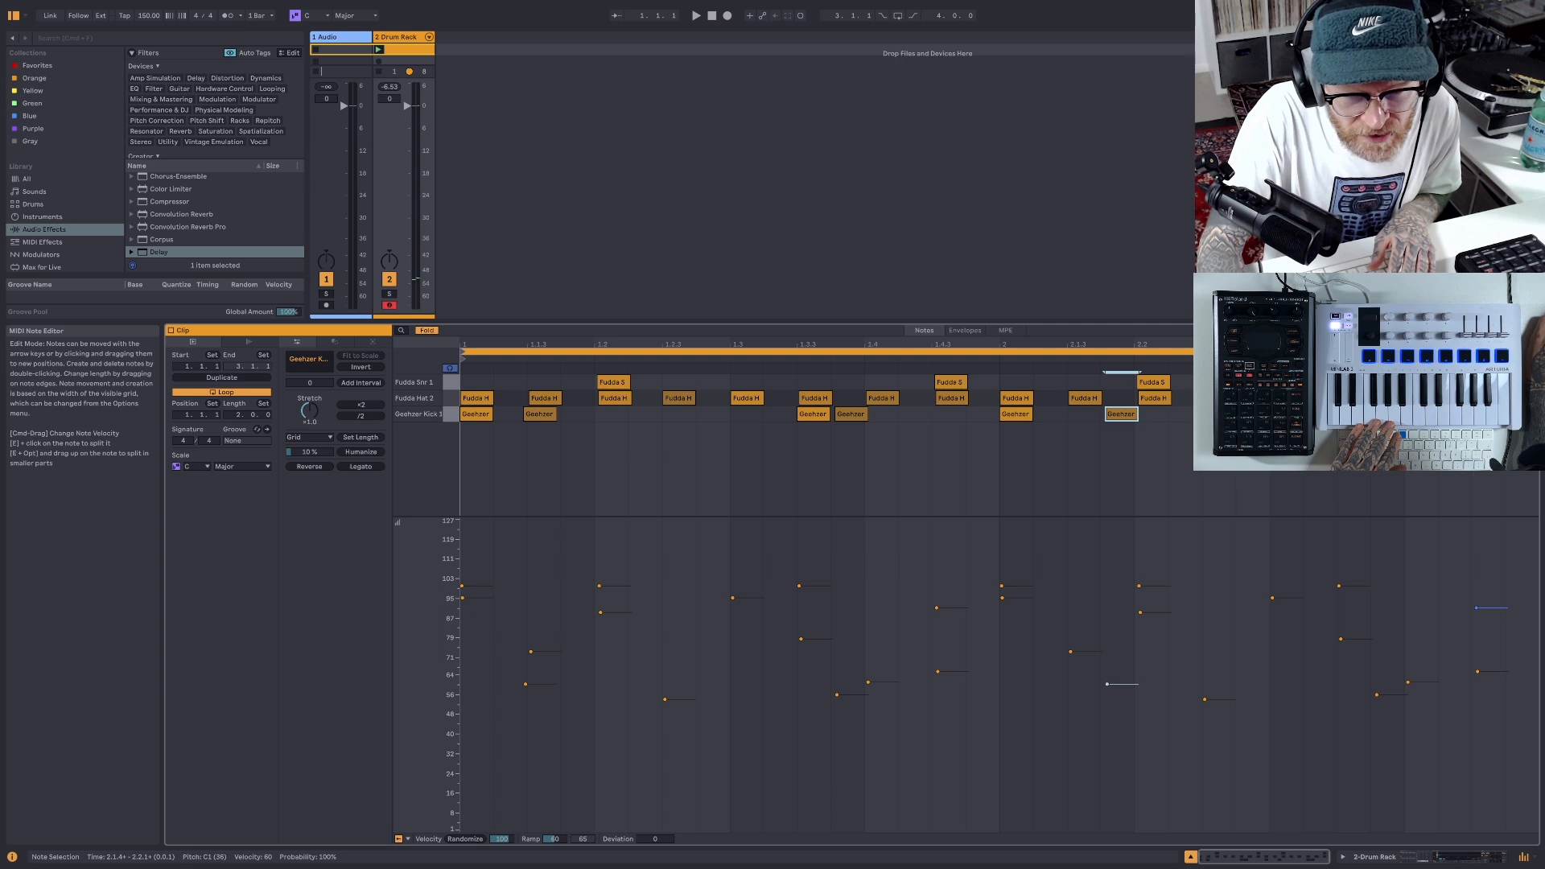
{"action": "left_click_drag", "start_coordinate": [1489, 382], "coordinate": [1452, 382]}
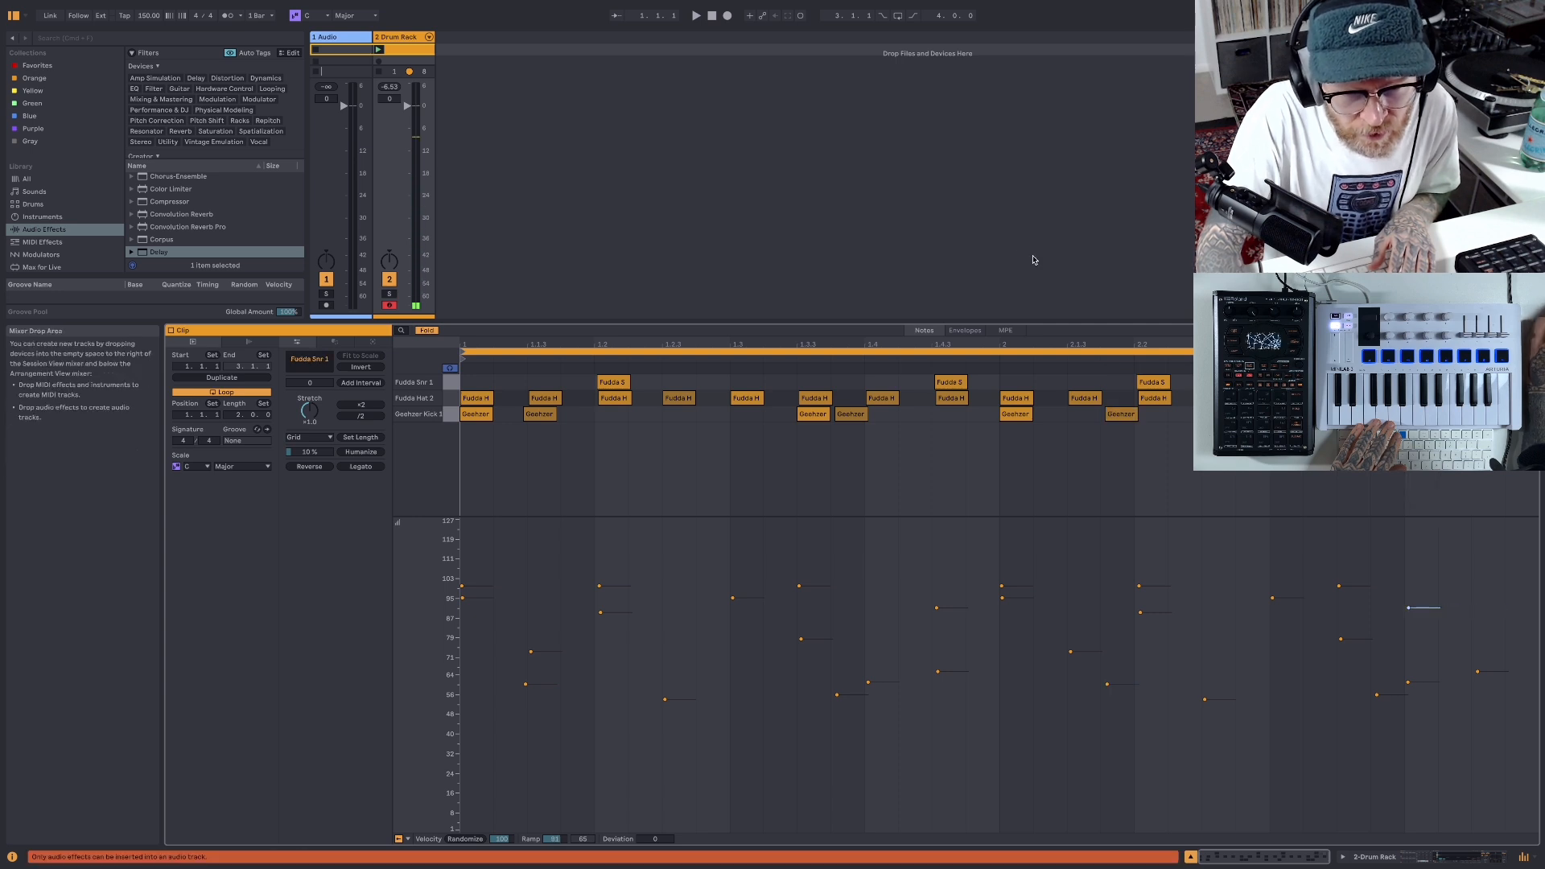
- During playback, move bar 2's last kick back to beat 3, slightly late of 2.3.1
{"action": "left_click", "coordinate": [698, 17]}
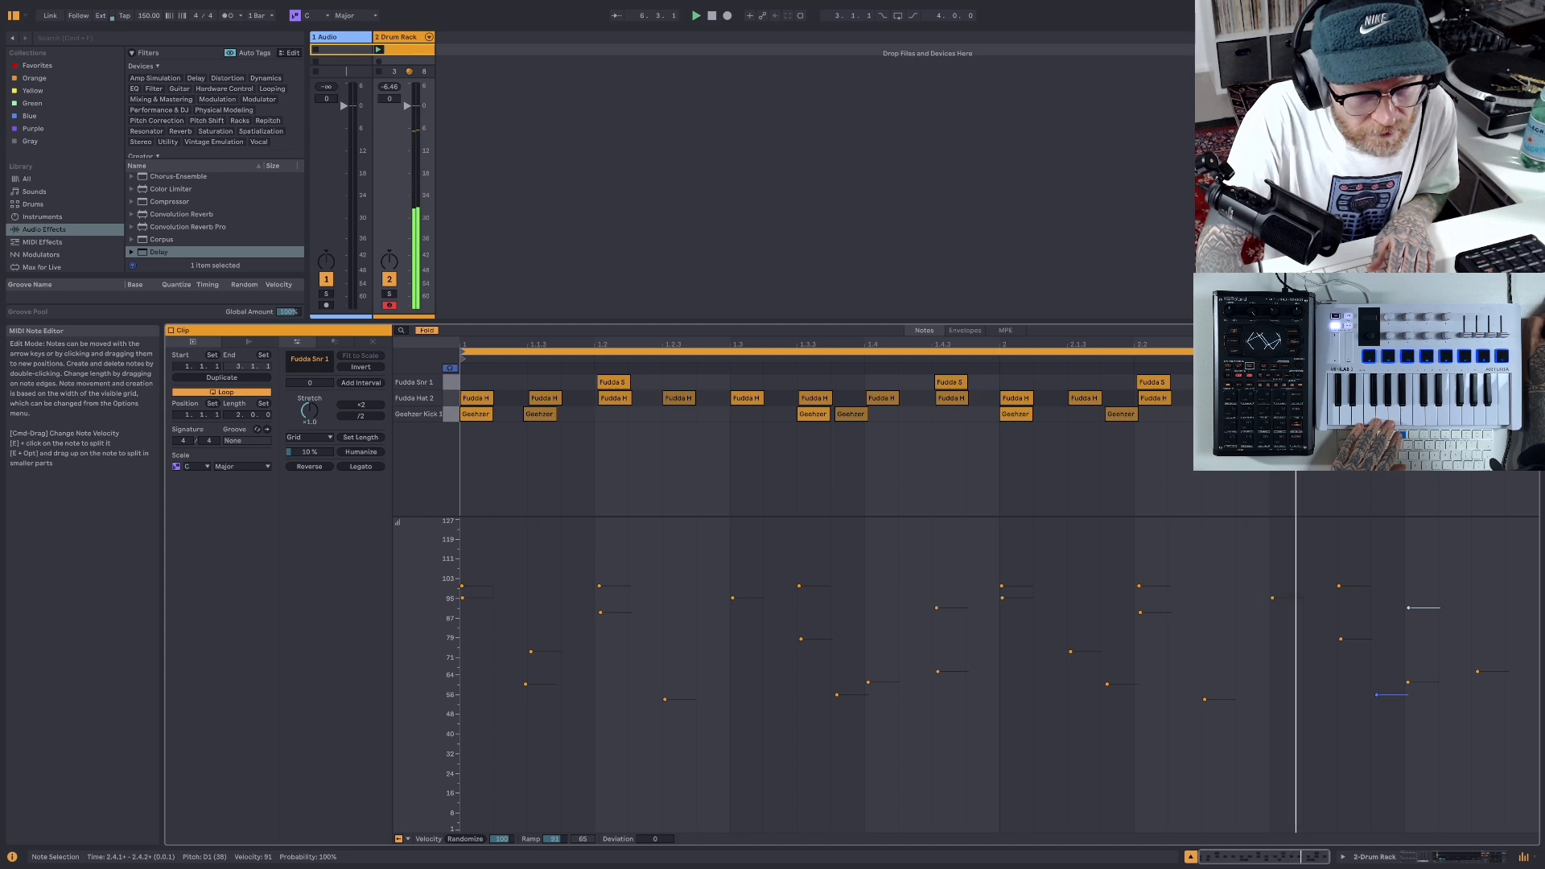
{"action": "left_click_drag", "start_coordinate": [1392, 413], "coordinate": [1287, 414]}
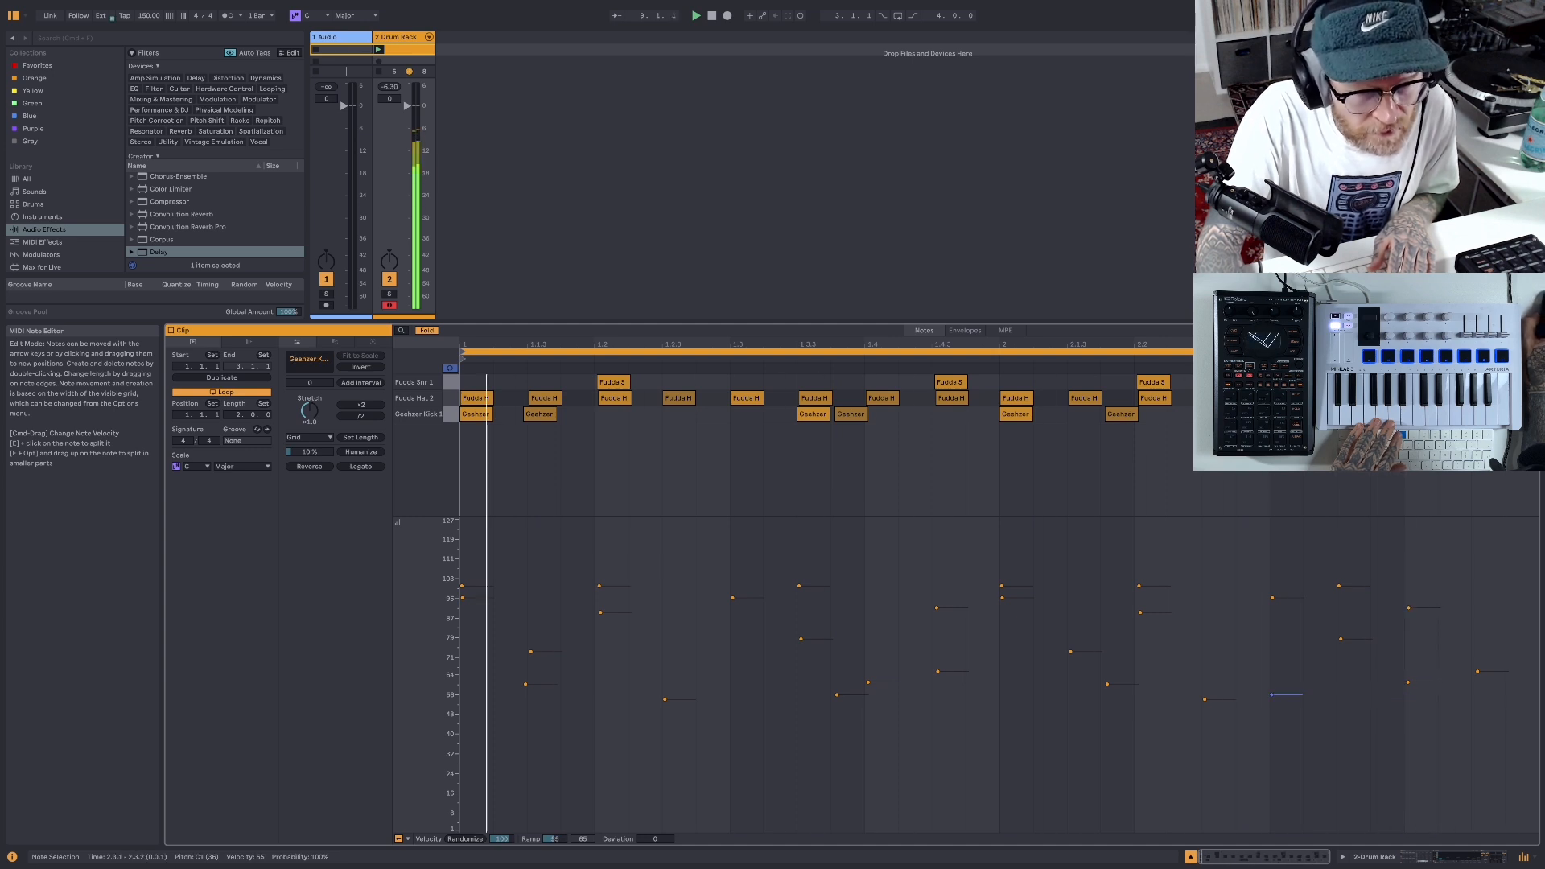
{"action": "left_click_drag", "start_coordinate": [1287, 413], "coordinate": [1292, 414]}
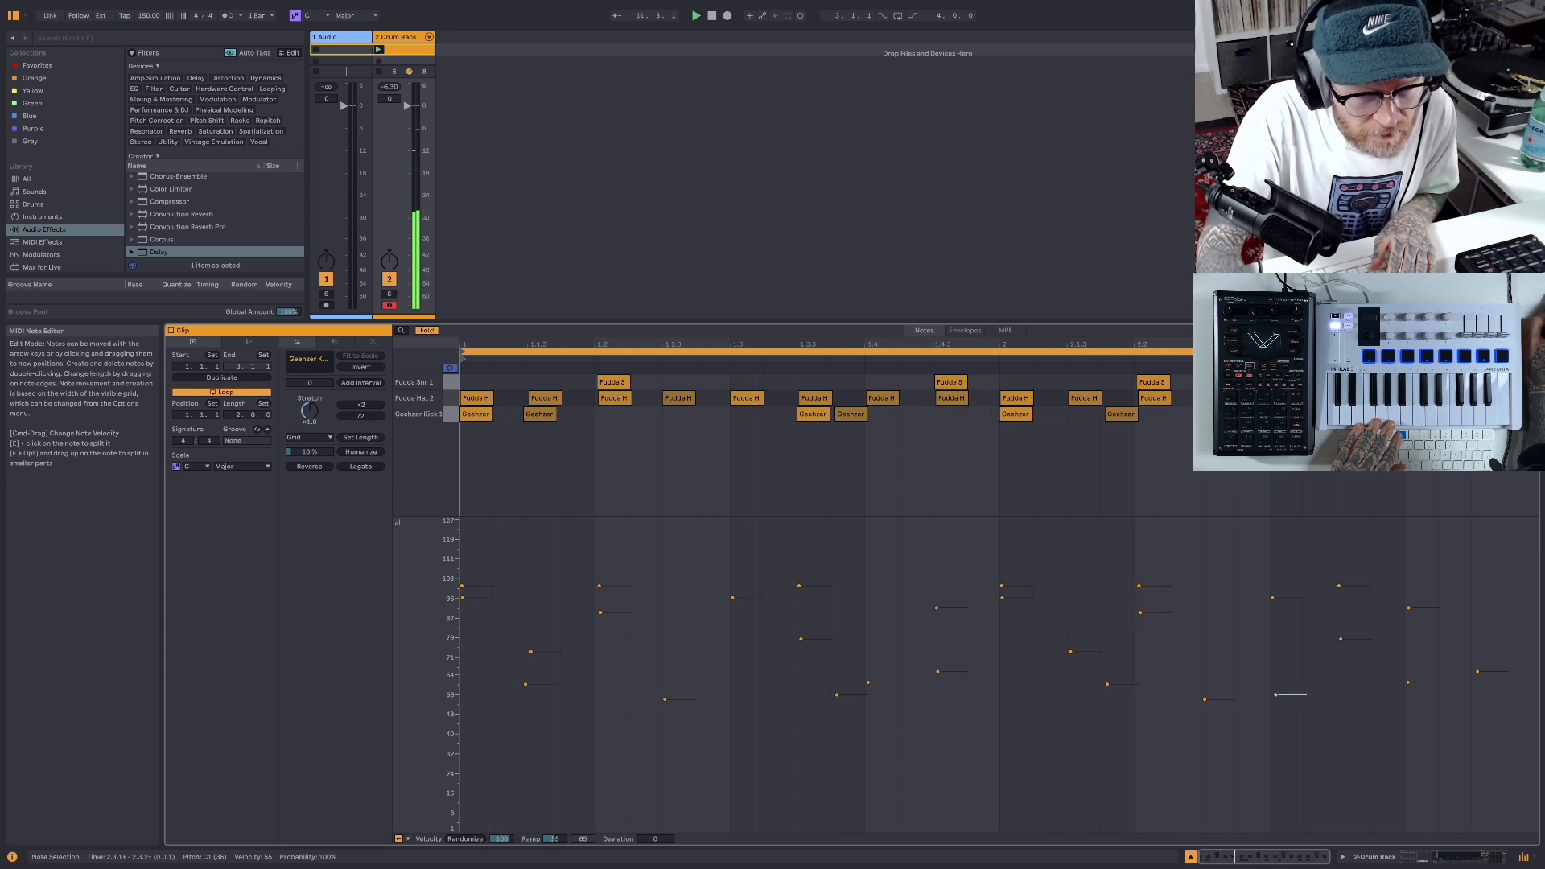
- Duplicate bar 2's last snare, place the copy at 2.4.4 with velocity about 71, and play back the beat
{"action": "left_click", "coordinate": [1423, 382]}
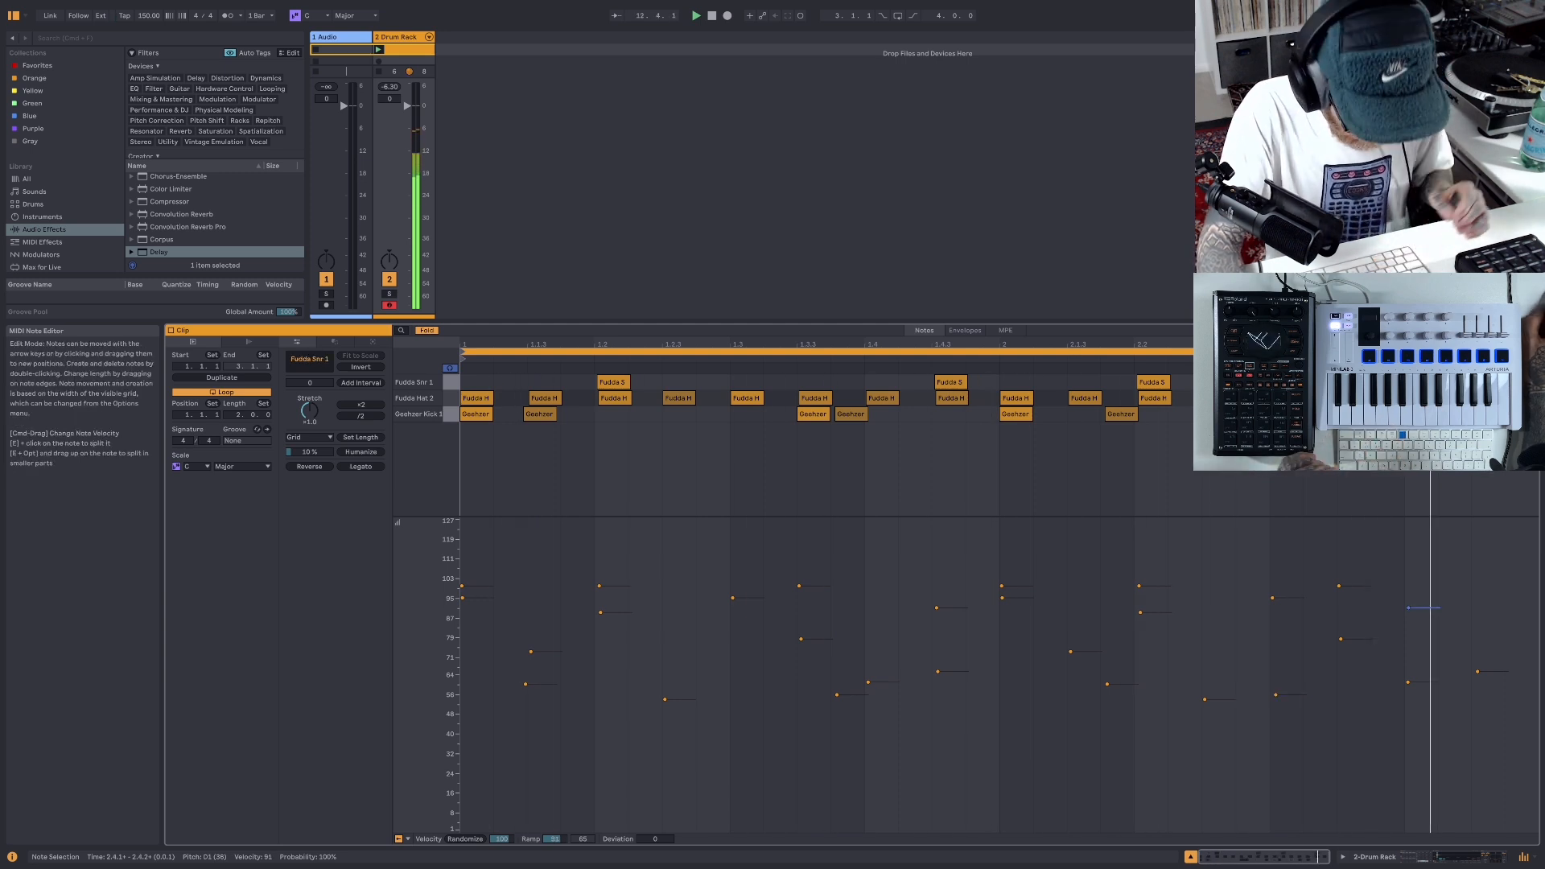
{"action": "key", "text": "super+d"}
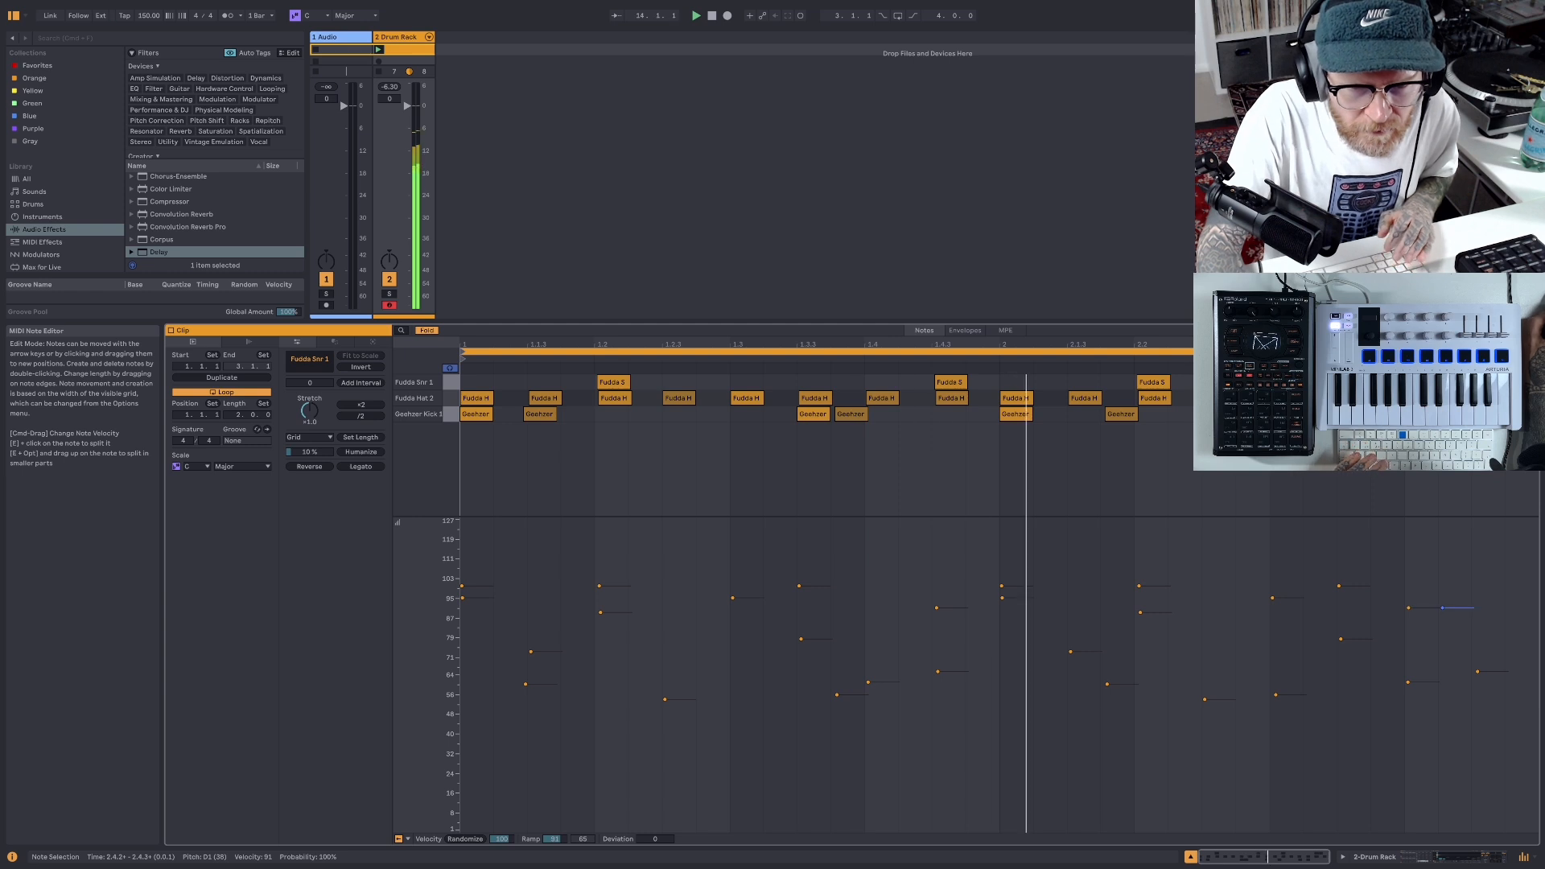
{"action": "left_click_drag", "start_coordinate": [1457, 382], "coordinate": [1488, 382]}
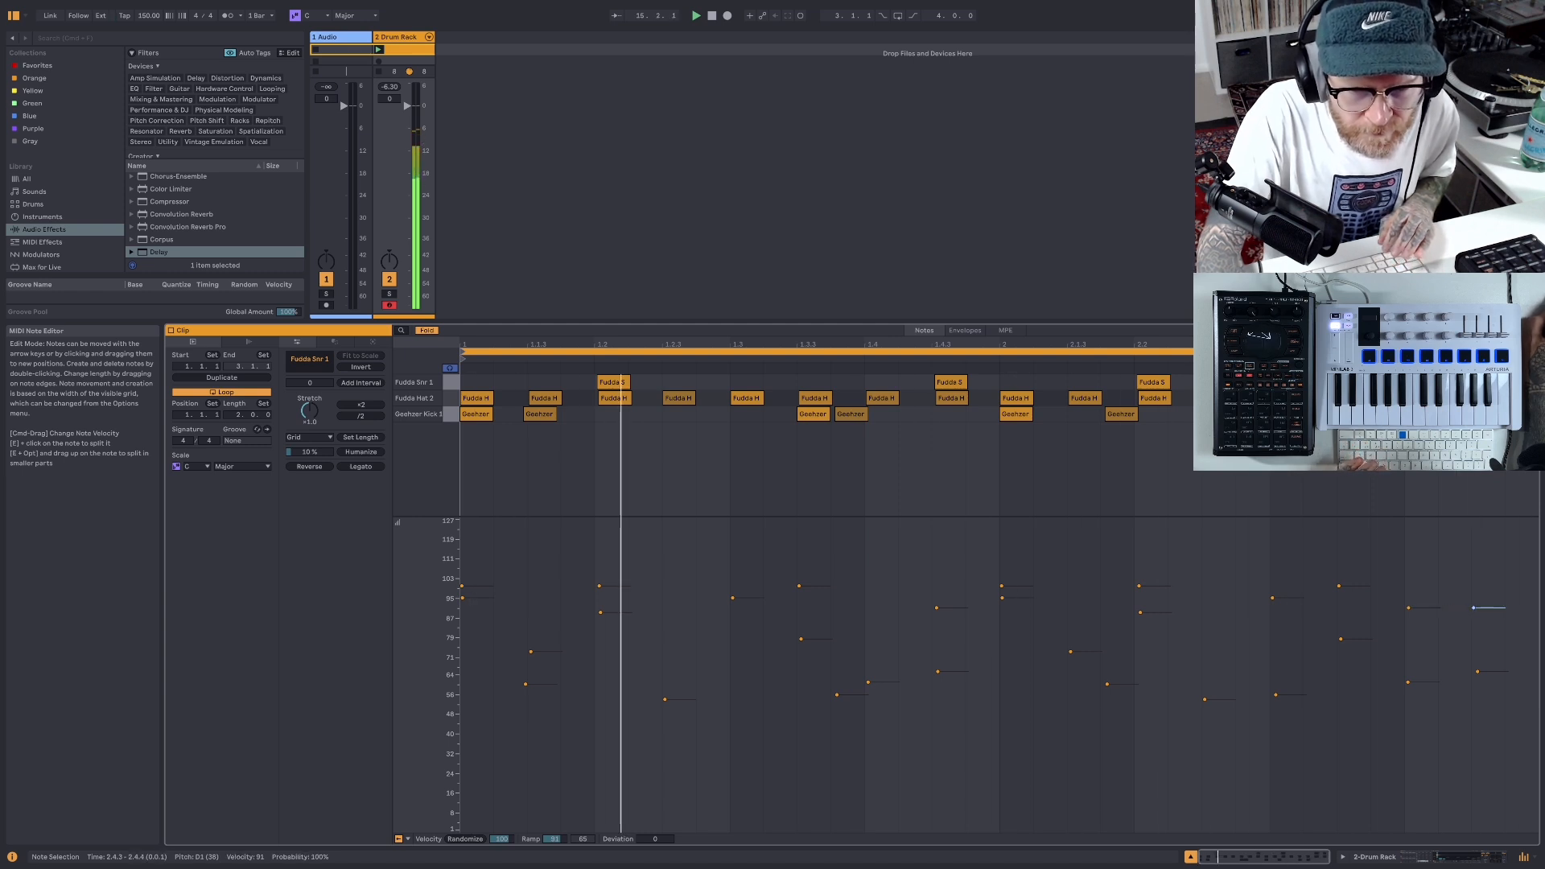
{"action": "left_click_drag", "start_coordinate": [1478, 609], "coordinate": [1477, 659]}
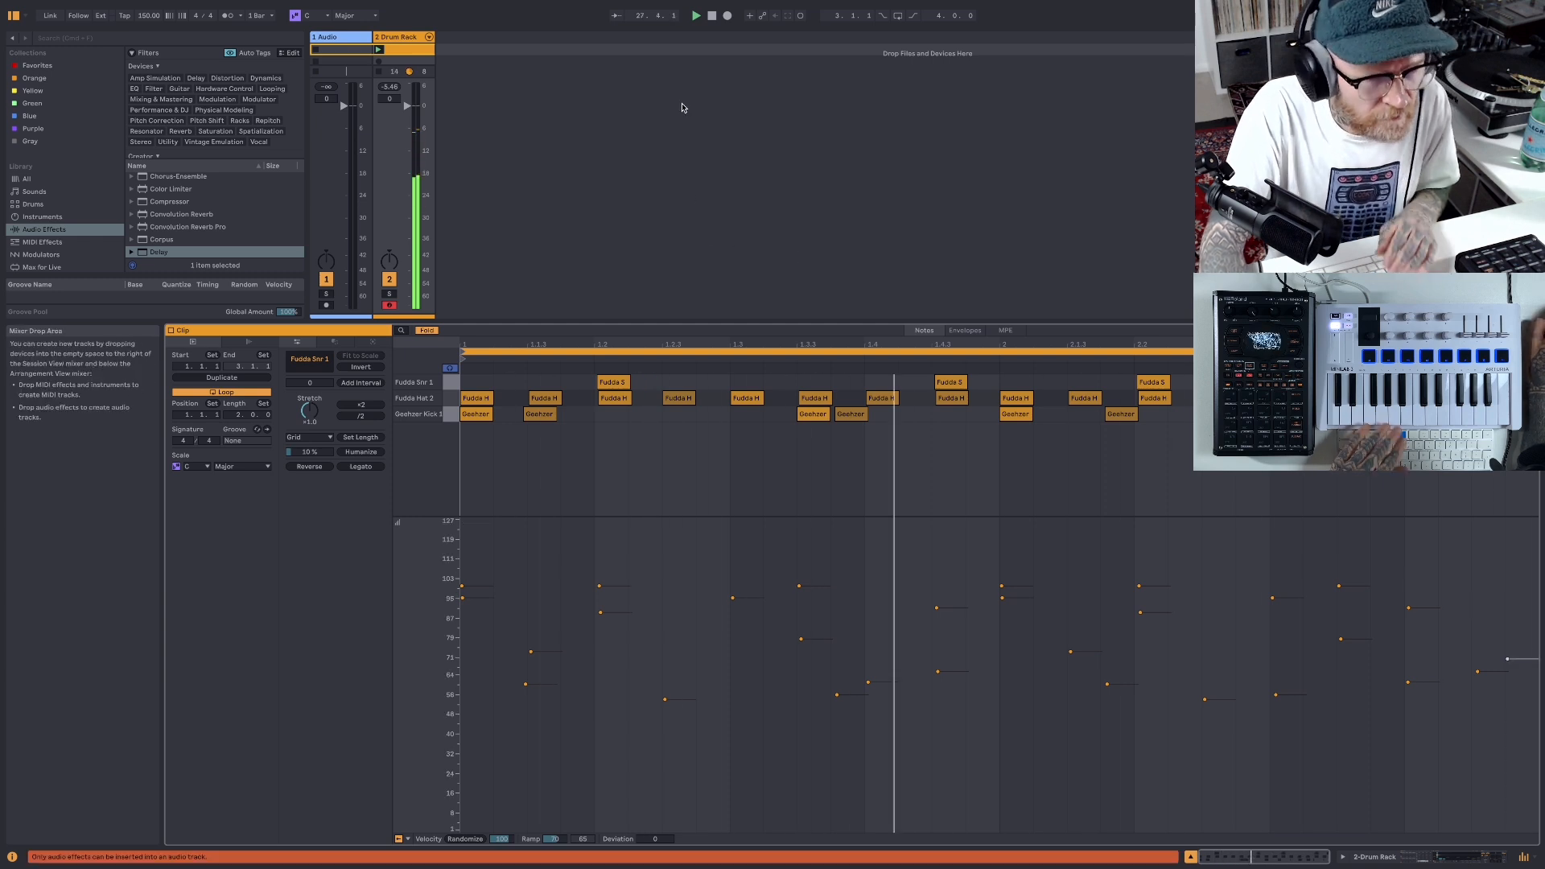
{"action": "left_click", "coordinate": [711, 17]}
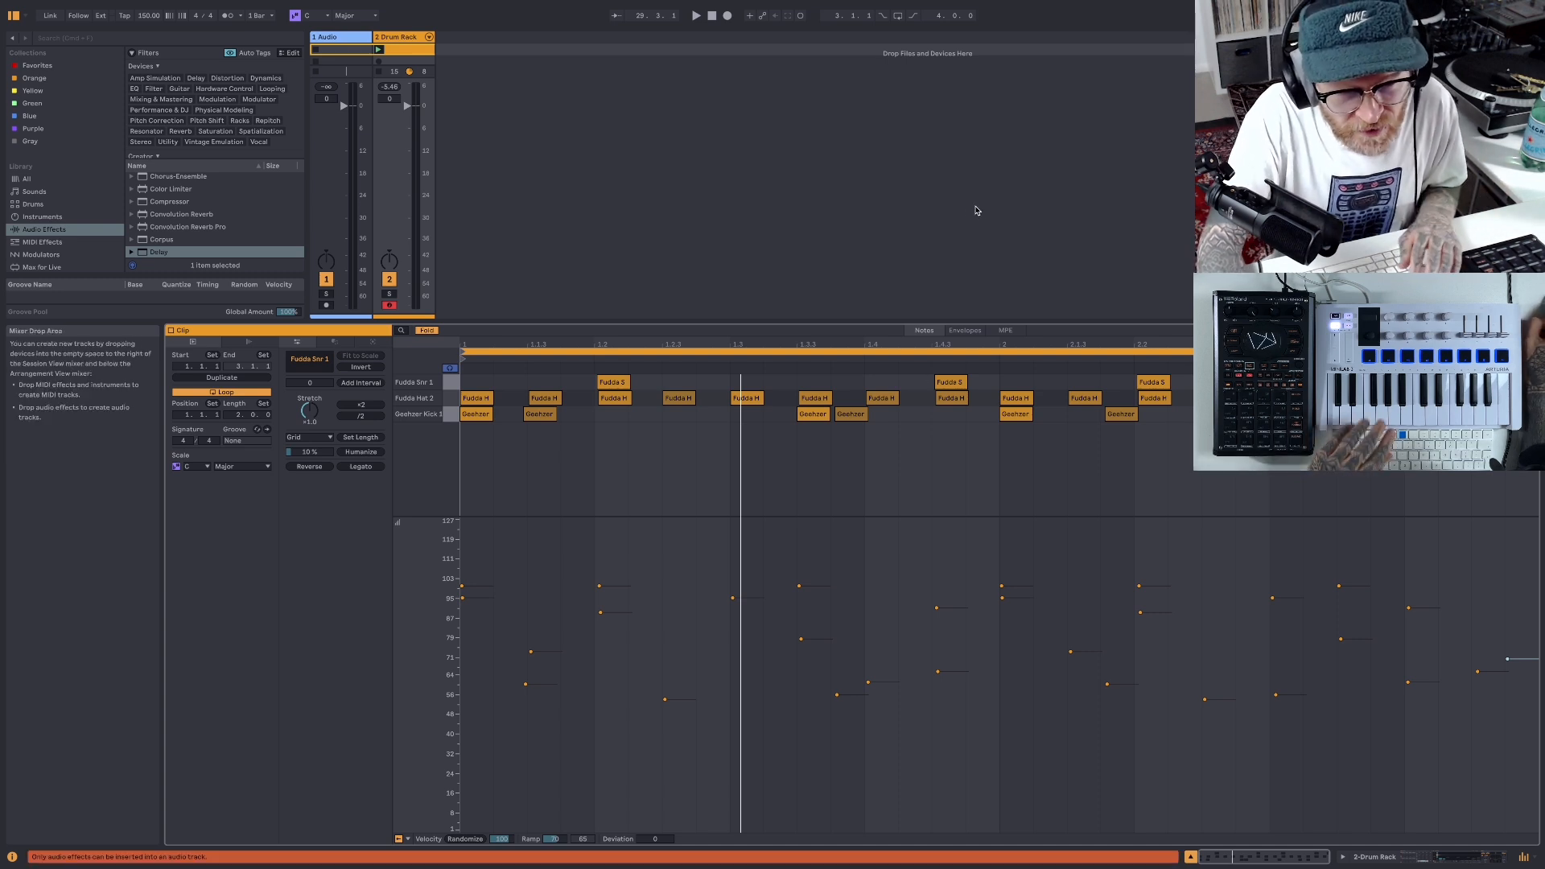
{"action": "left_click", "coordinate": [697, 16]}
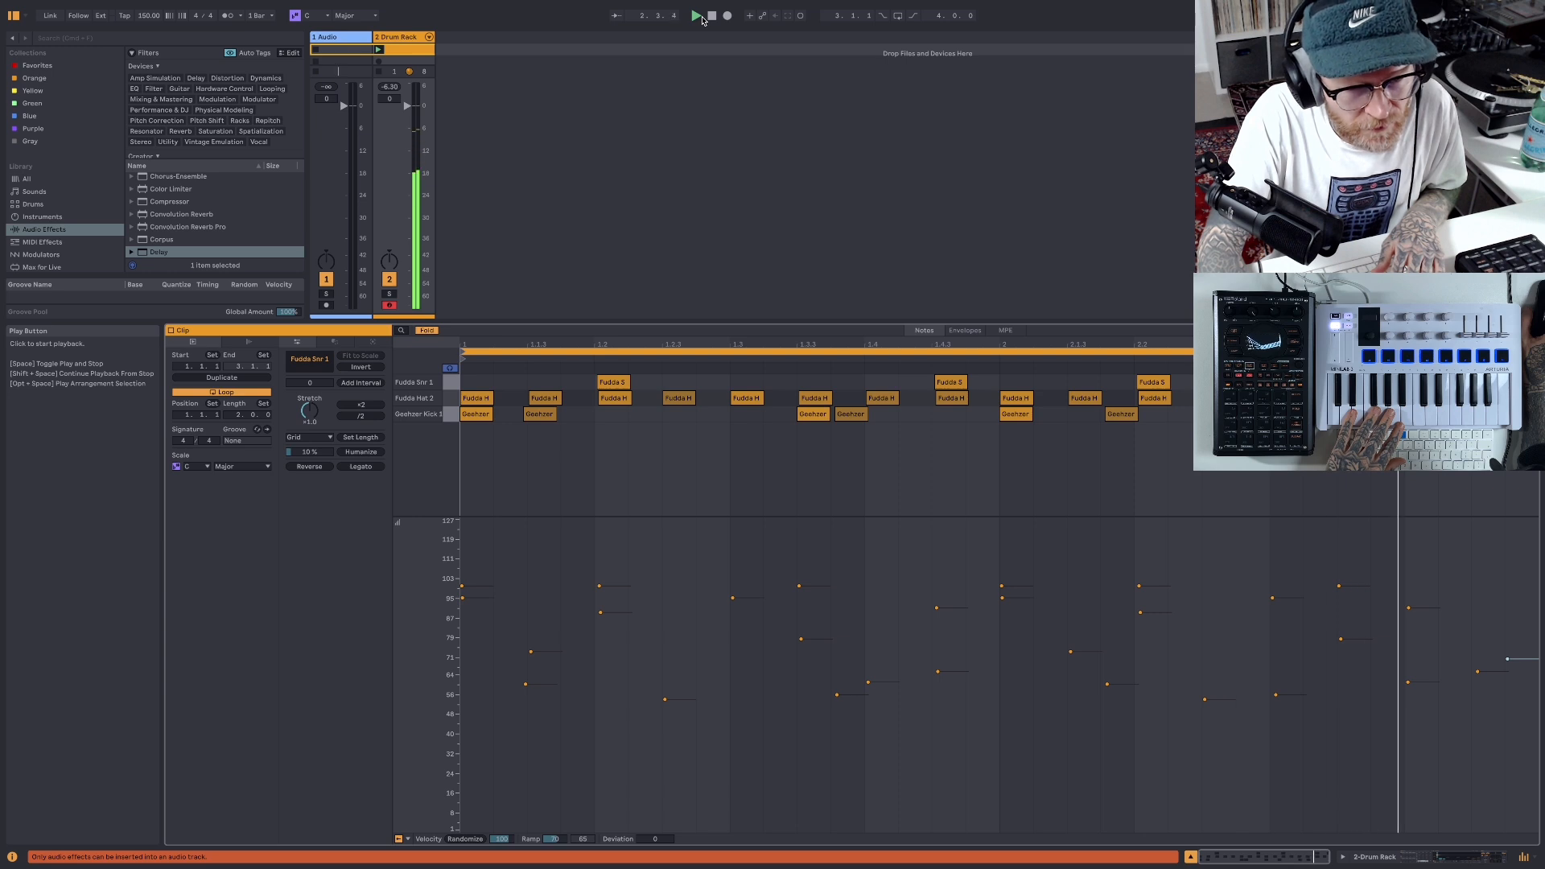
{"action": "key", "text": "space"}
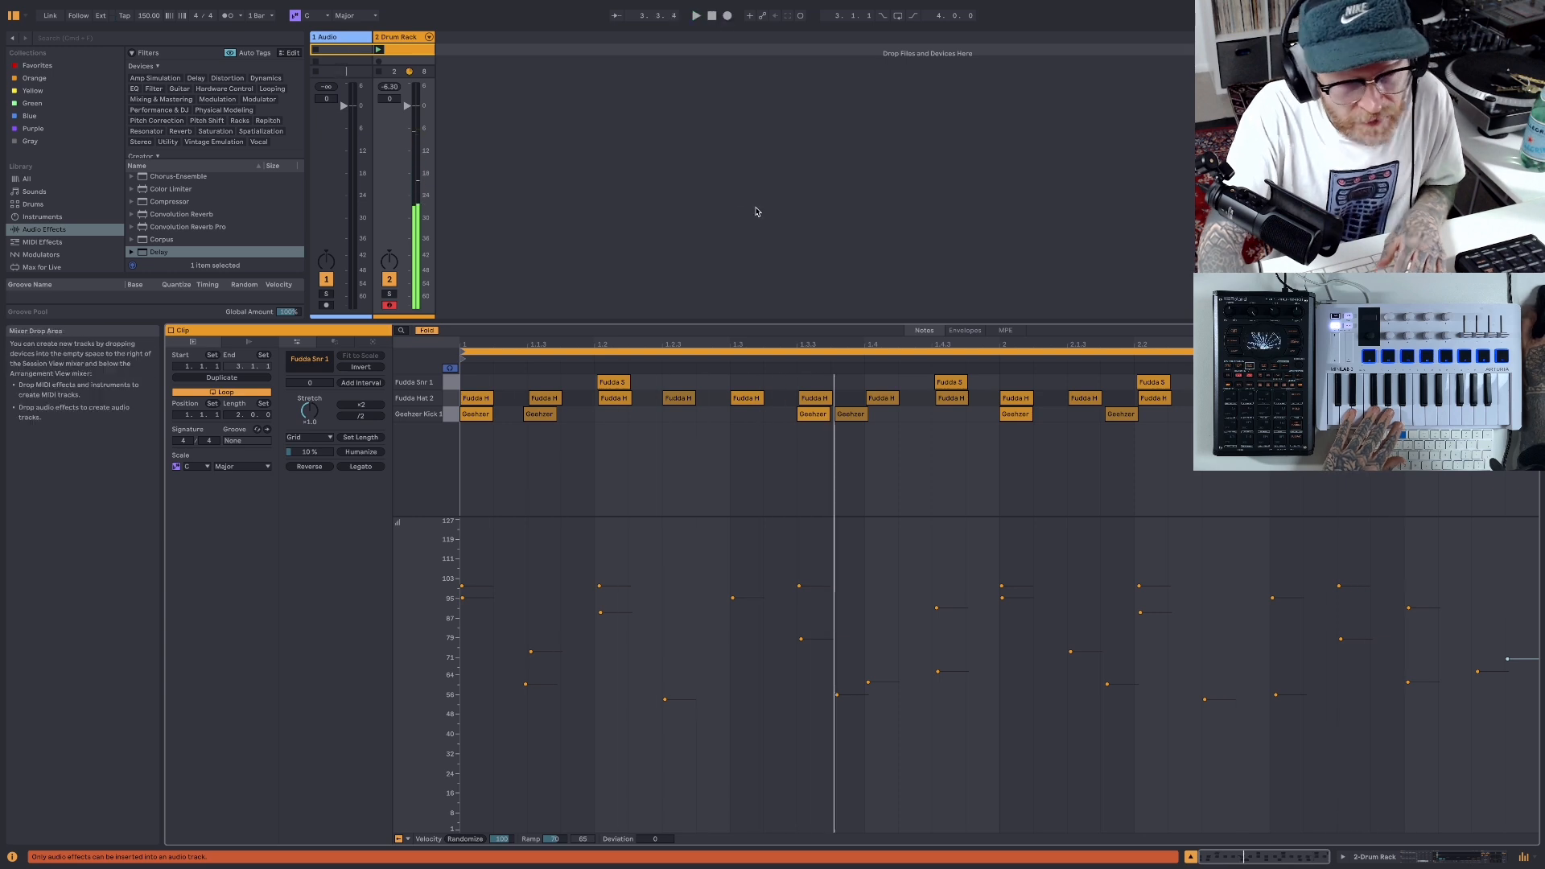
- Unfold the Drum Rack's individual chains in the mixer, widen them, and enlarge the mixer area to show the full channel strips
{"action": "left_click", "coordinate": [429, 37]}
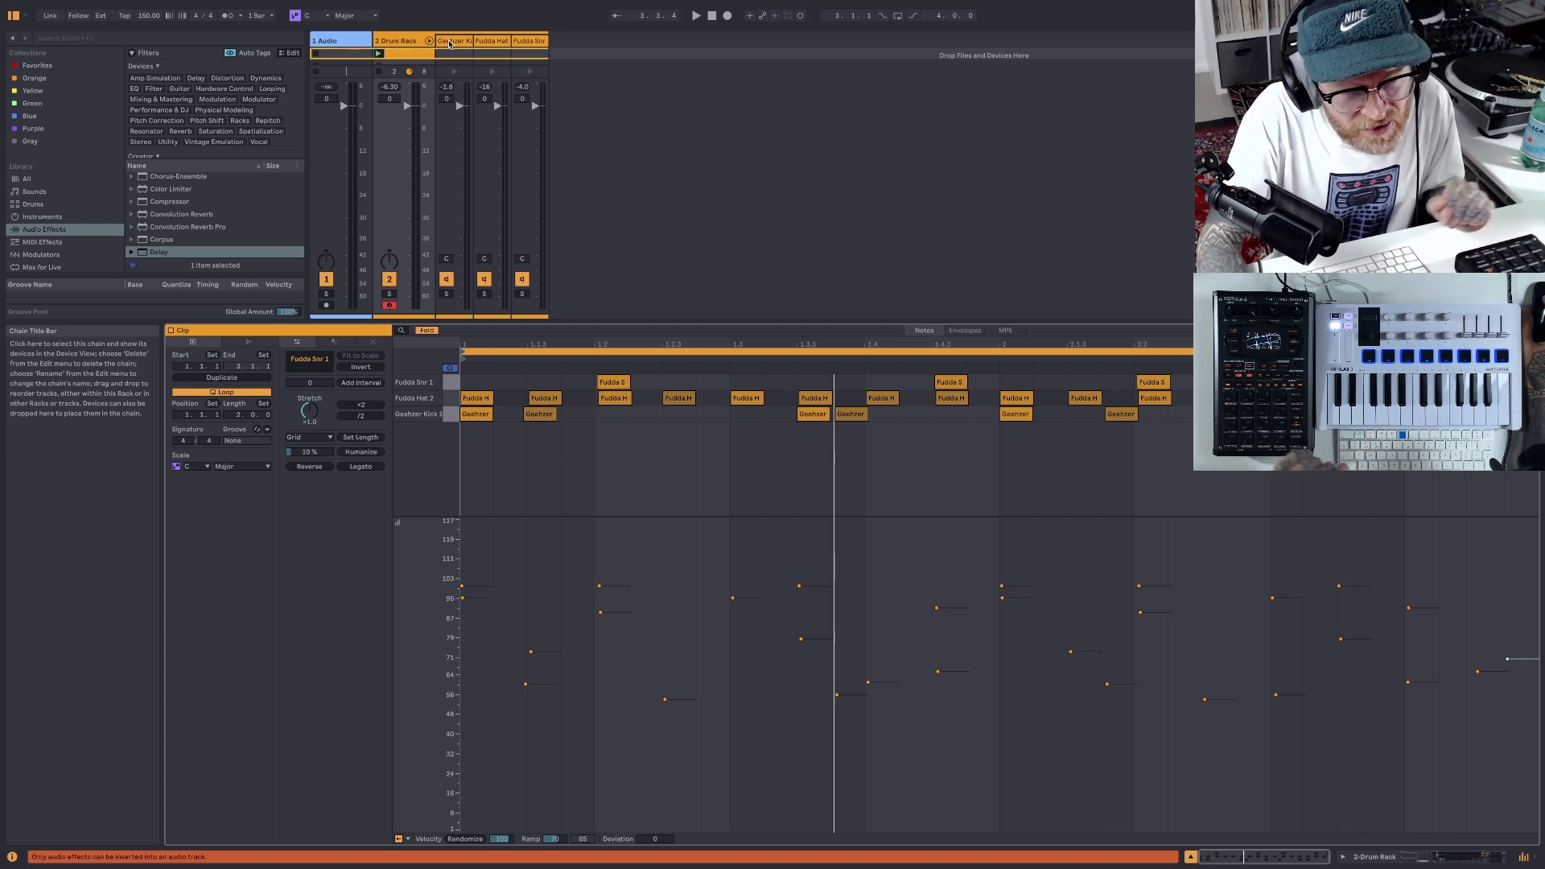
{"action": "left_click", "coordinate": [462, 43]}
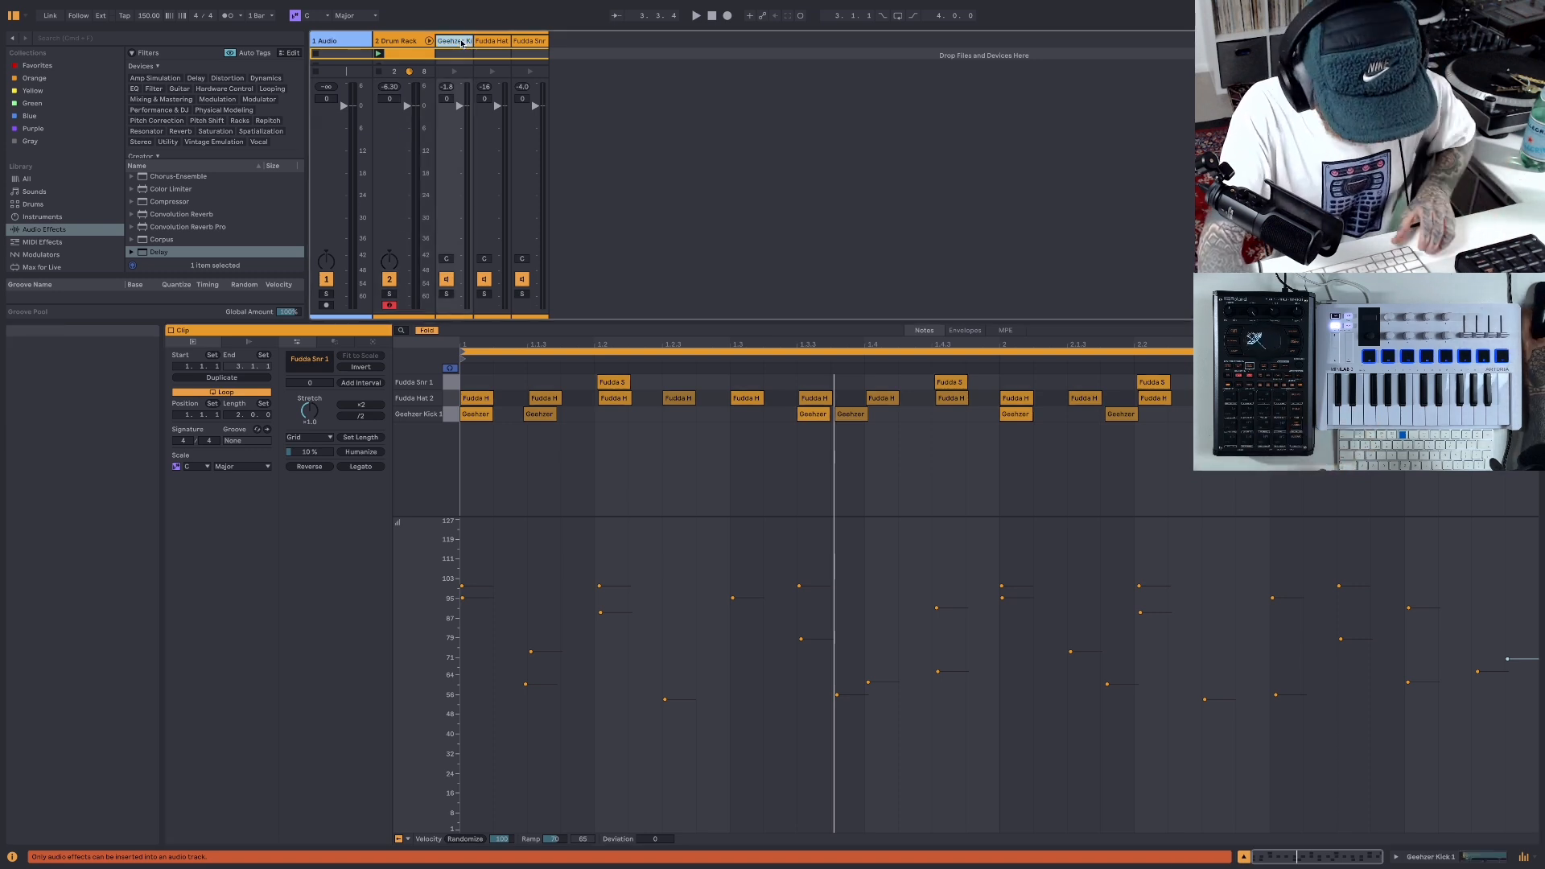
{"action": "left_click", "coordinate": [527, 41]}
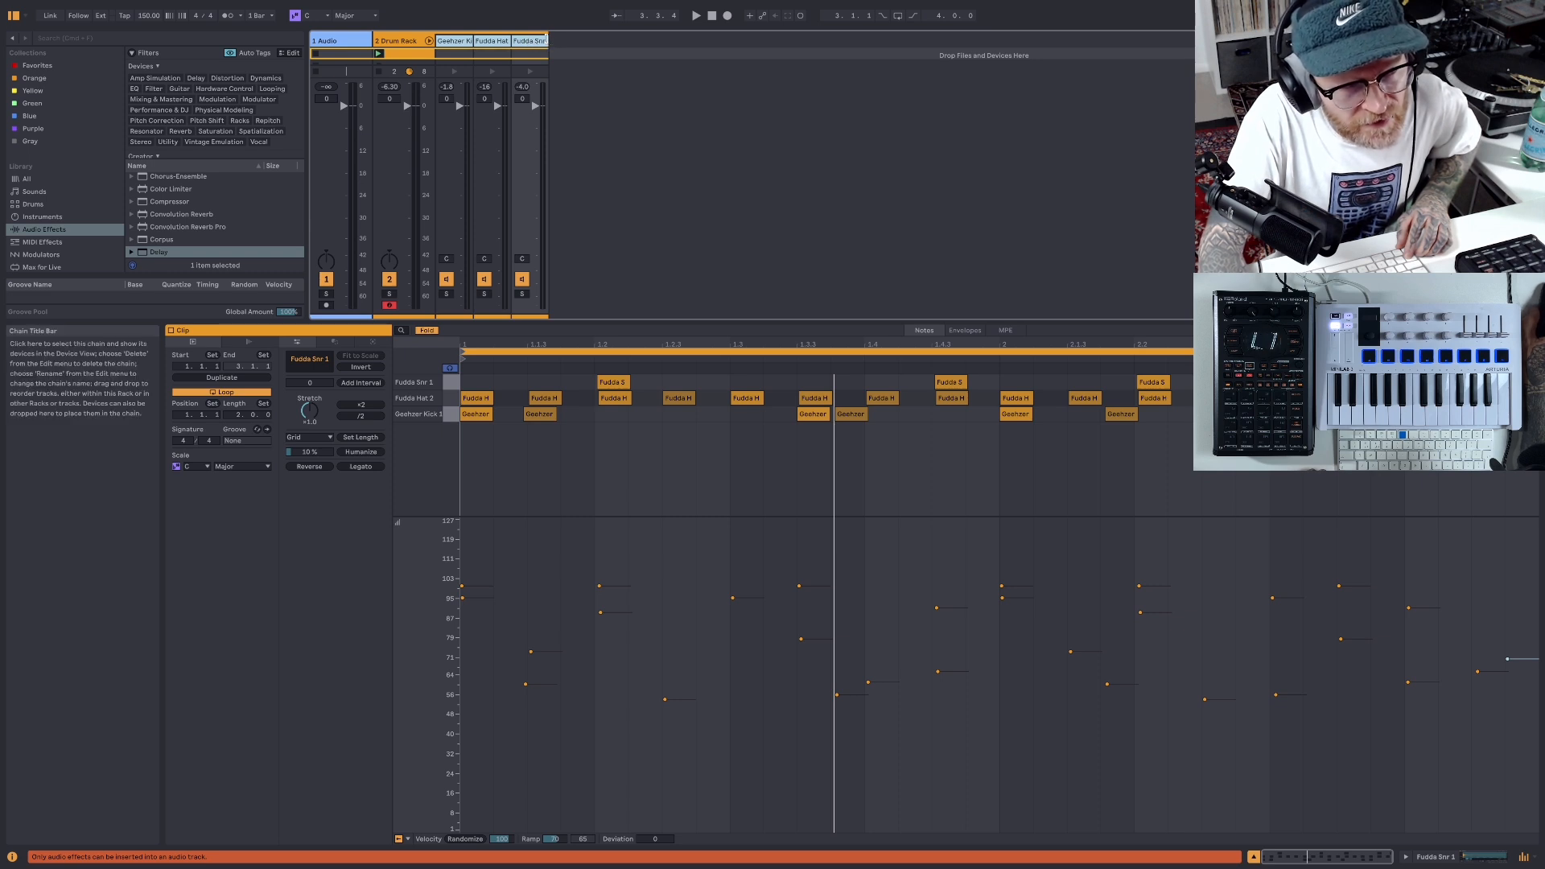
{"action": "left_click_drag", "start_coordinate": [547, 39], "coordinate": [584, 39]}
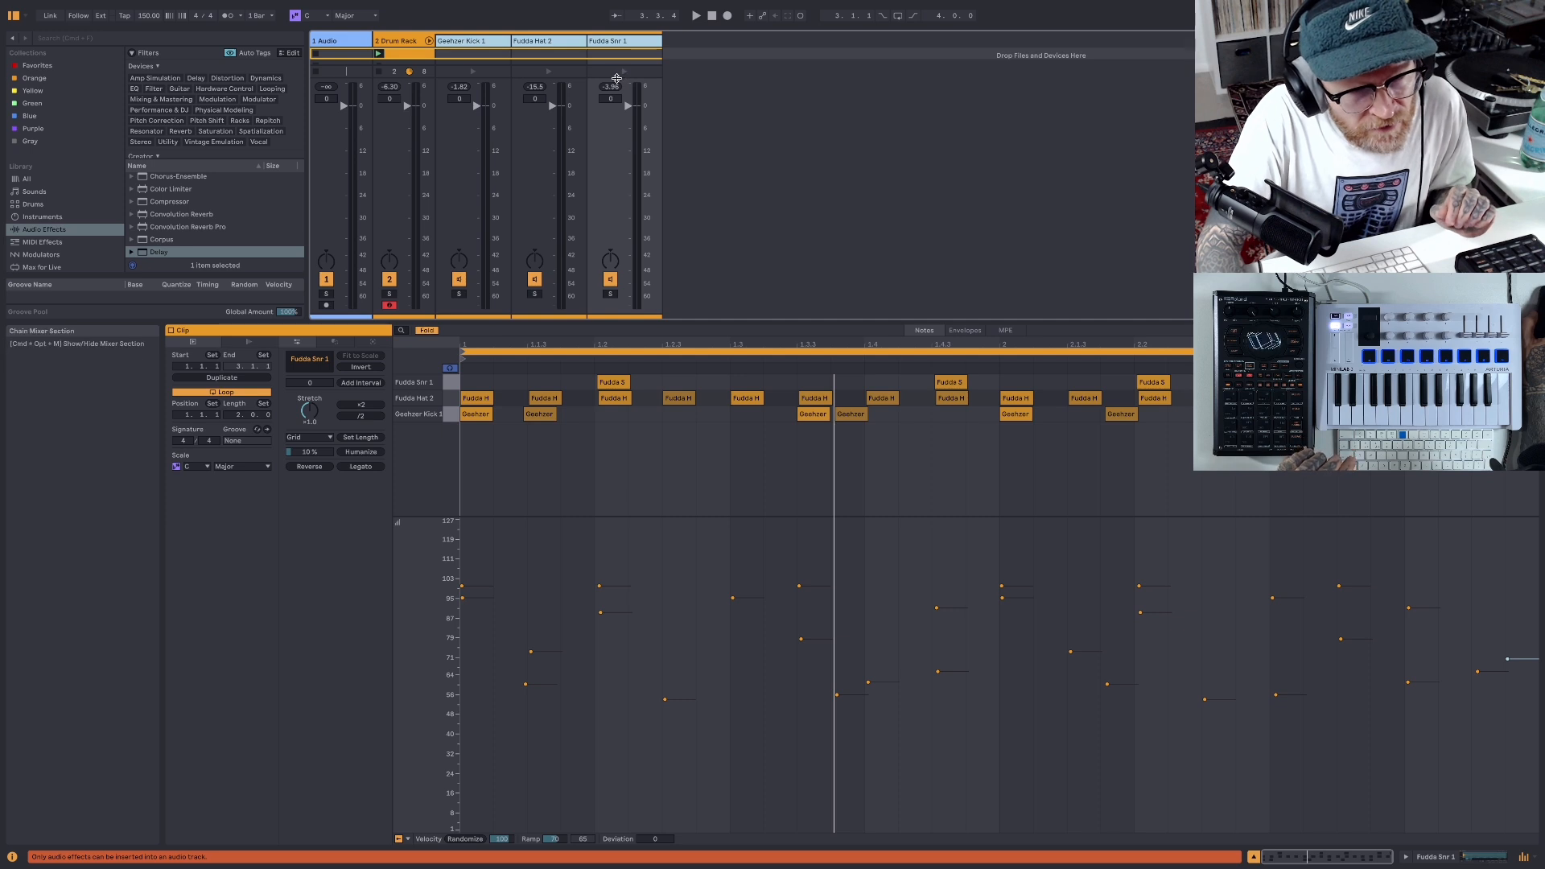
{"action": "left_click_drag", "start_coordinate": [617, 79], "coordinate": [619, 150]}
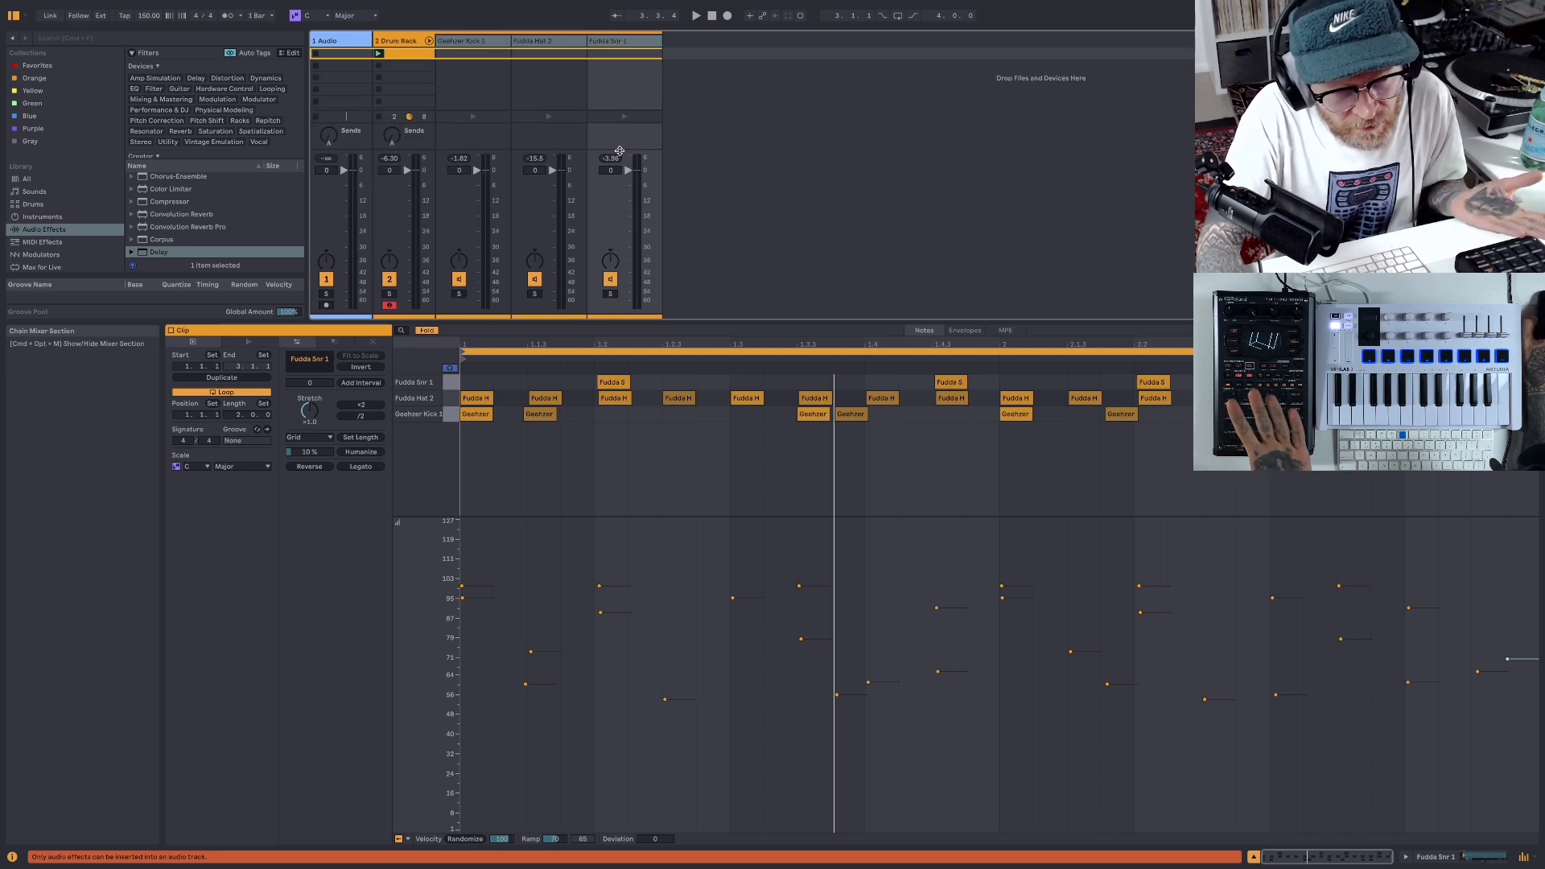
{"action": "left_click_drag", "start_coordinate": [814, 322], "coordinate": [809, 375]}
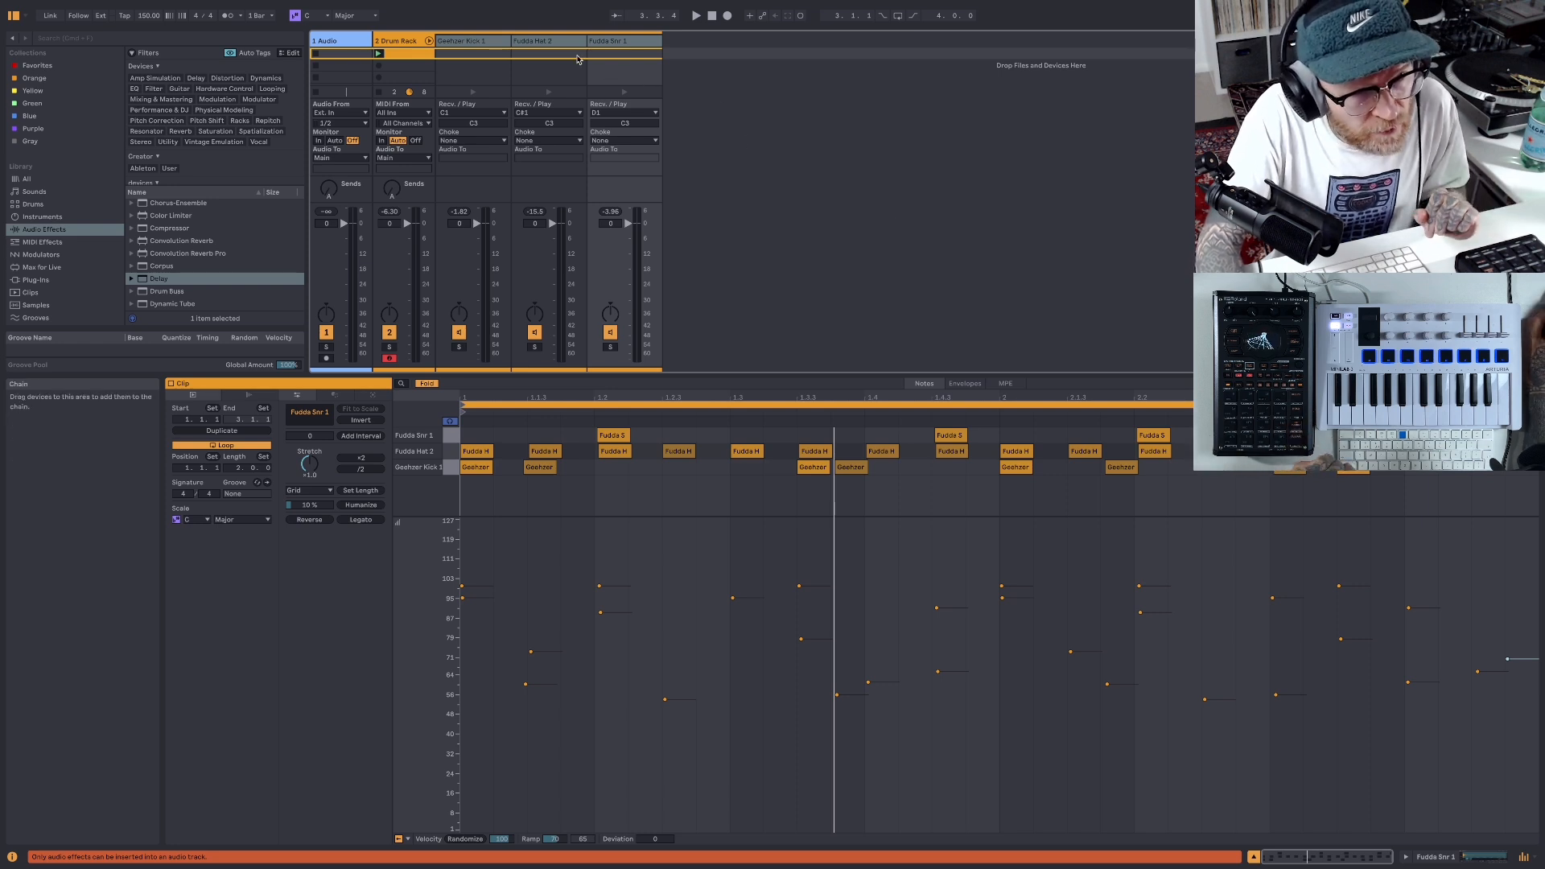
- Lower the Fudda Hat 2 chain's volume to -6.2 dB while the beat plays
{"action": "key", "text": "Left"}
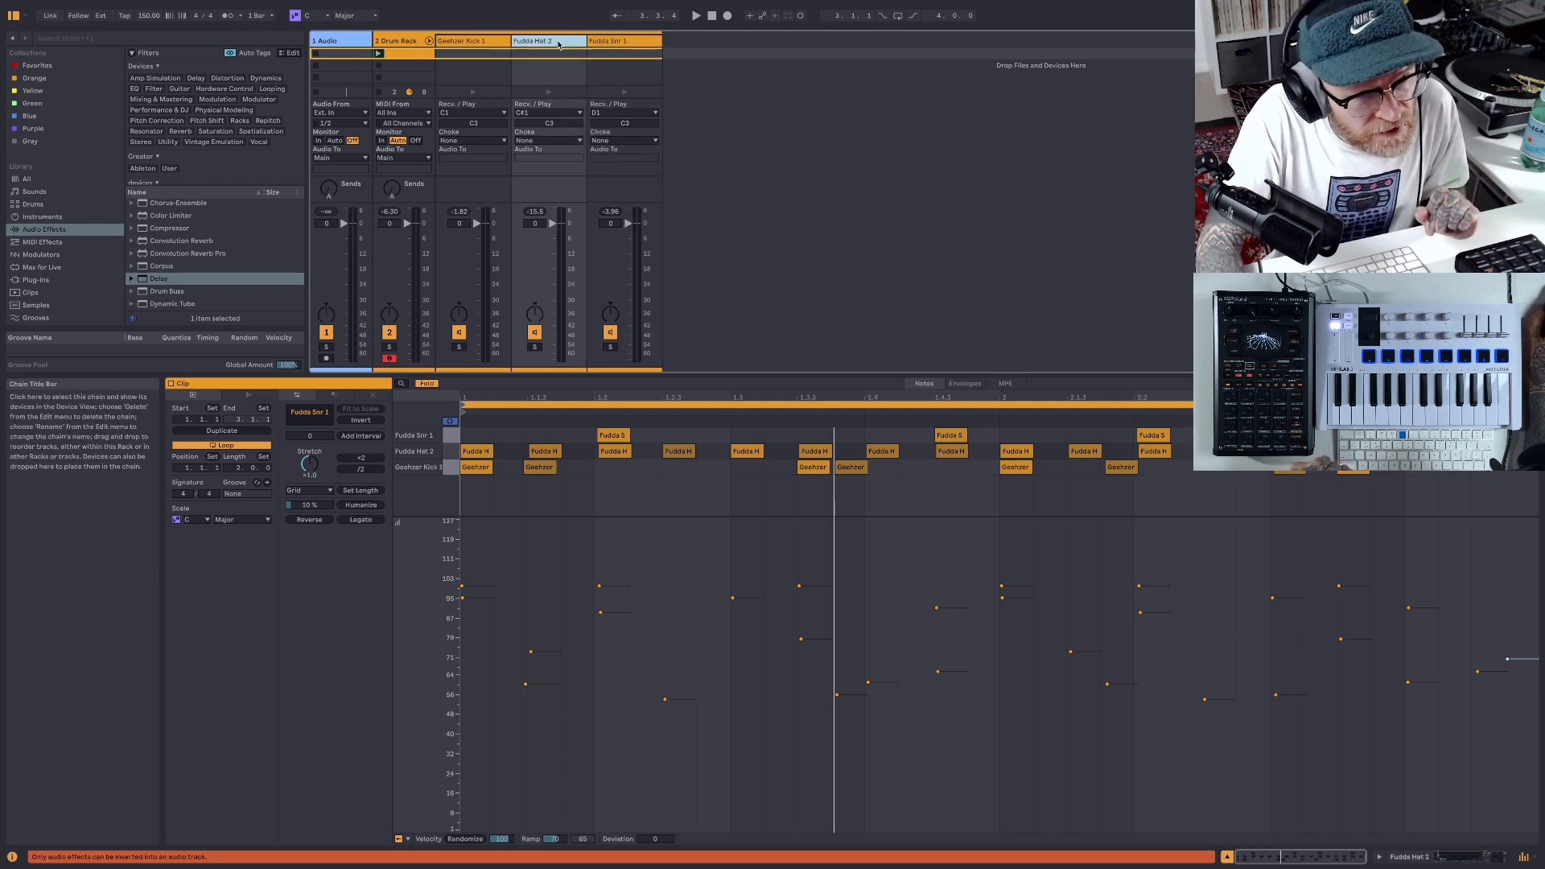
{"action": "left_click", "coordinate": [696, 17]}
{"action": "left_click_drag", "start_coordinate": [534, 223], "coordinate": [552, 239]}
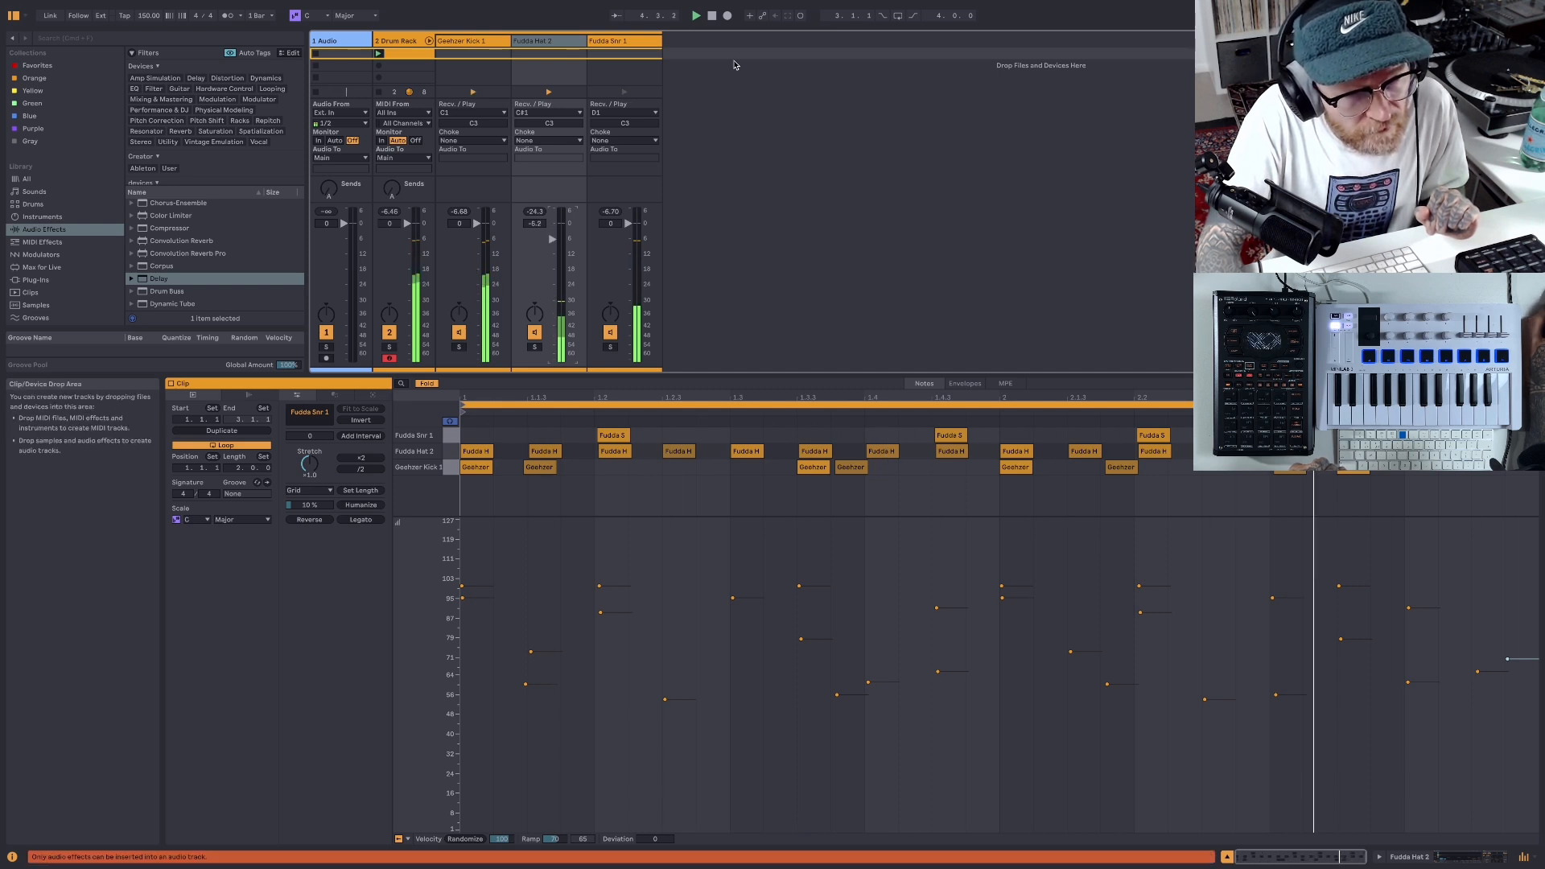
{"action": "key", "text": "space"}
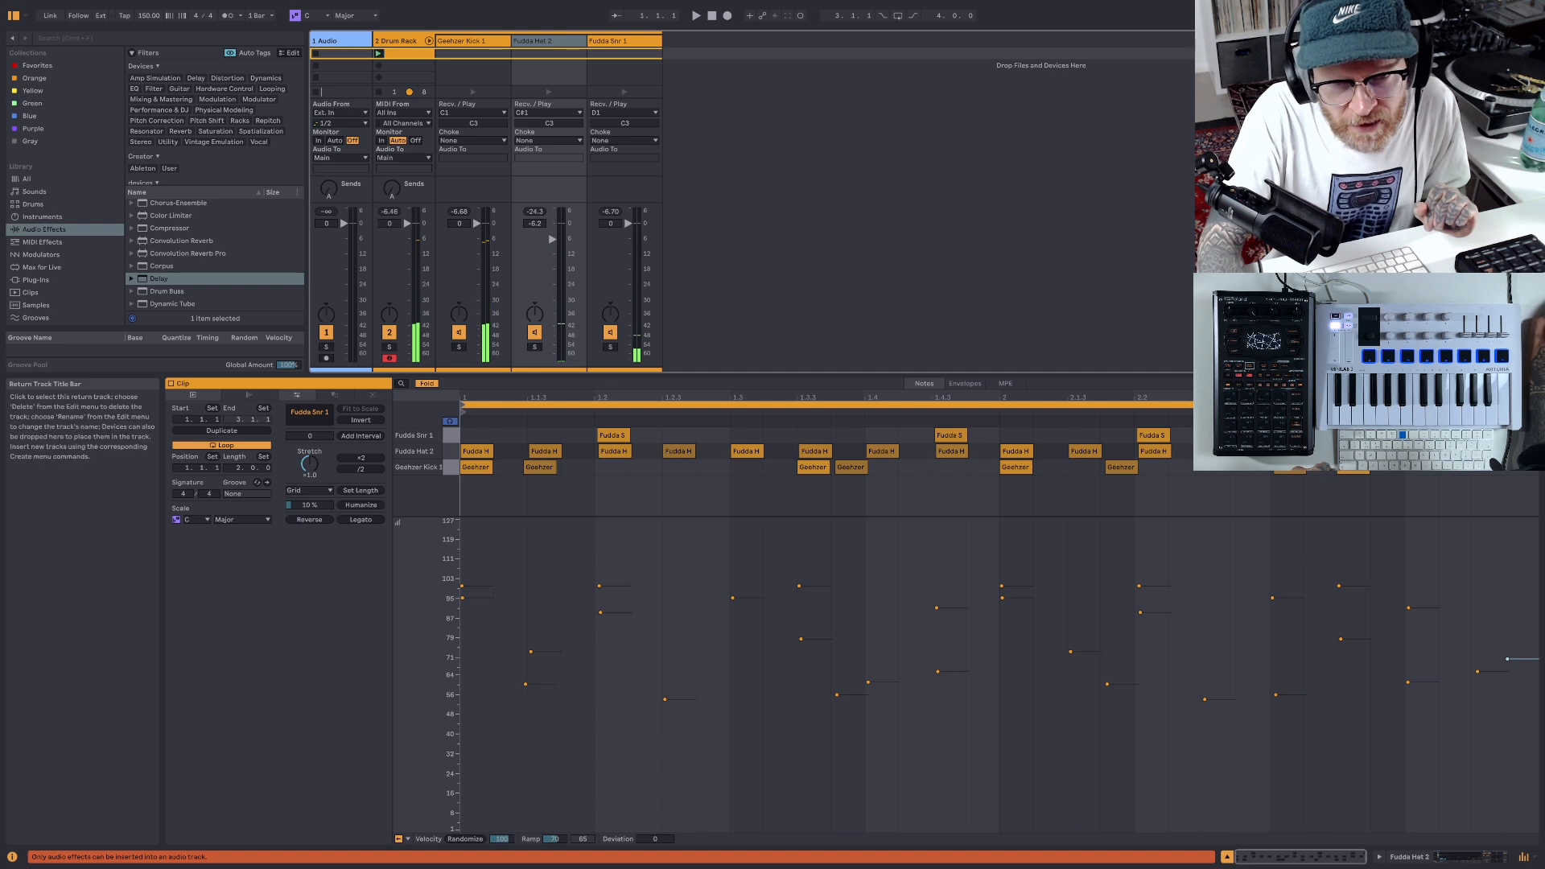
- Open the Main track's devices and raise the Drum - Full Parallel compressor's dry/wet to 75% while the beat plays
{"action": "double_click", "coordinate": [1510, 40]}
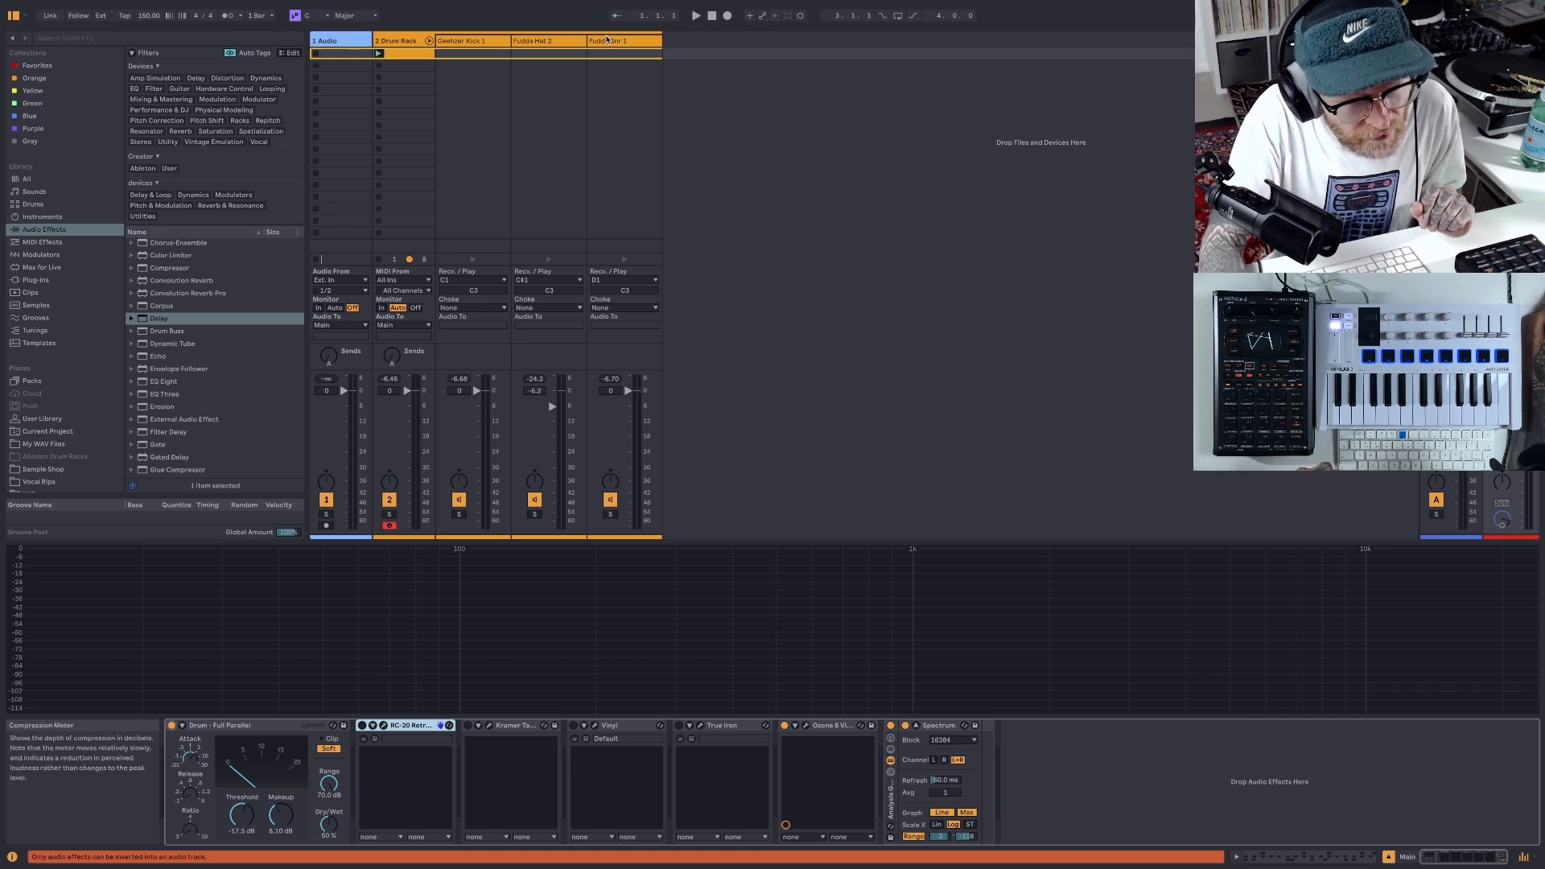
{"action": "key", "text": "space"}
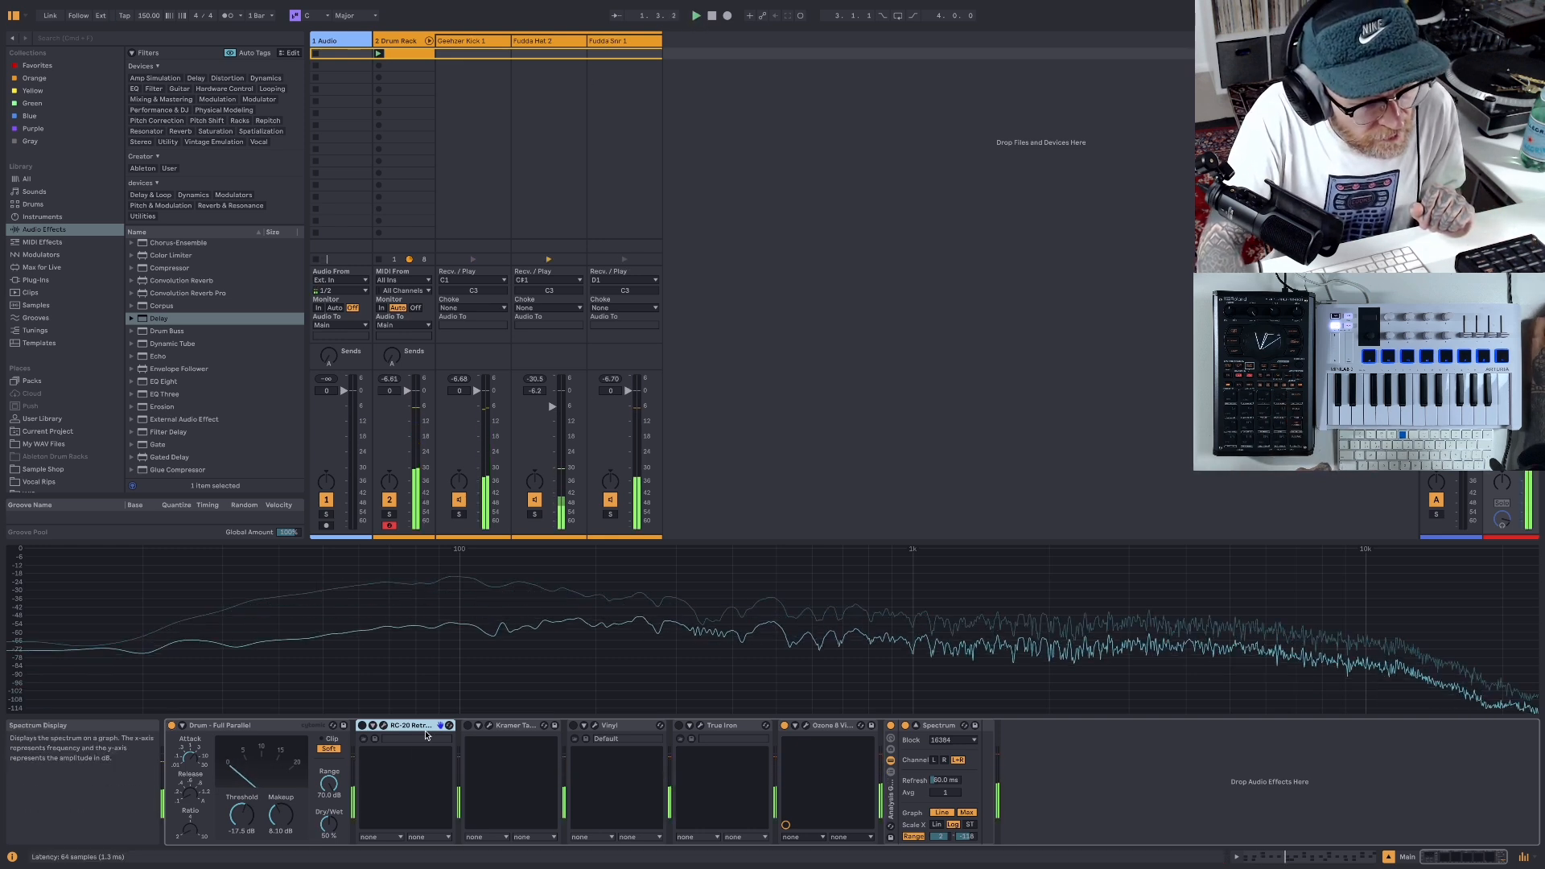
{"action": "left_click_drag", "start_coordinate": [328, 824], "coordinate": [329, 793]}
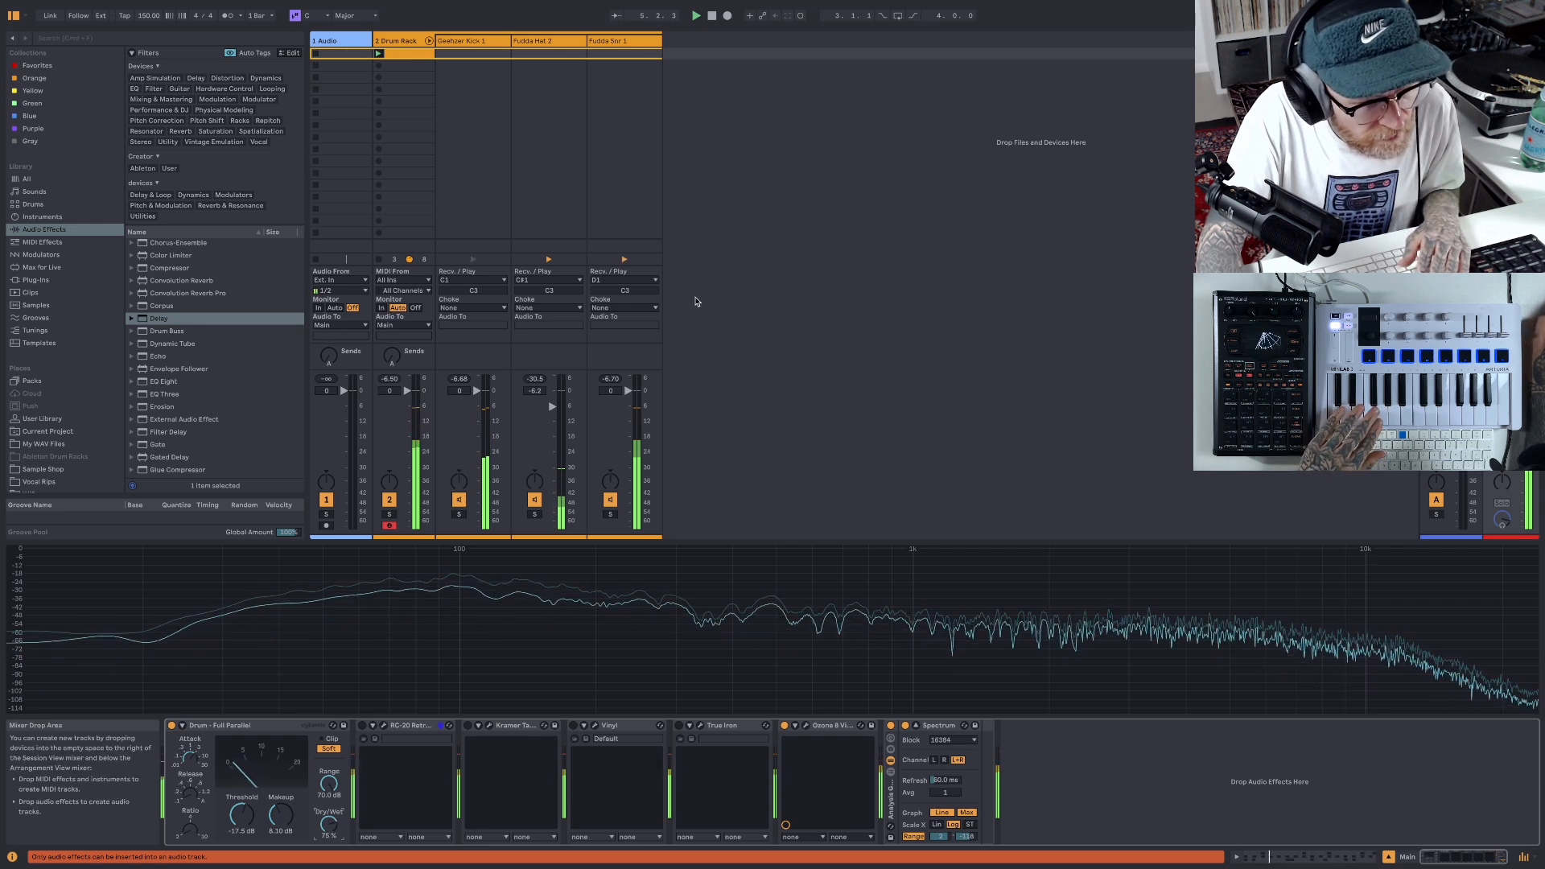
{"action": "left_click", "coordinate": [713, 17]}
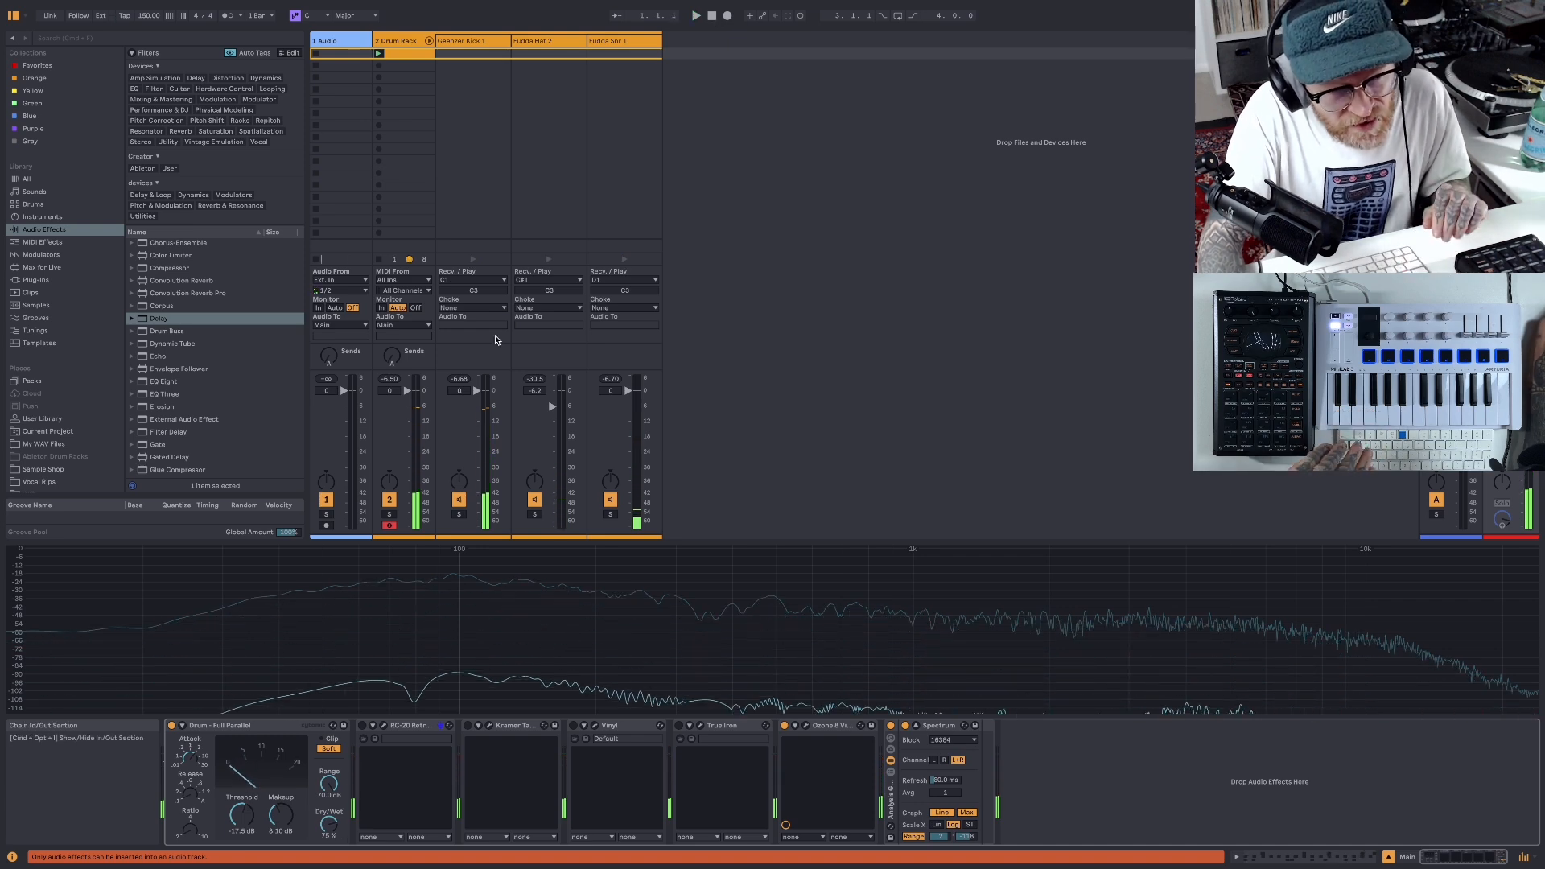
- Add Drum Buss to the whole Drum Rack track with its compressor on and crunch at 47%
{"action": "left_click", "coordinate": [400, 41]}
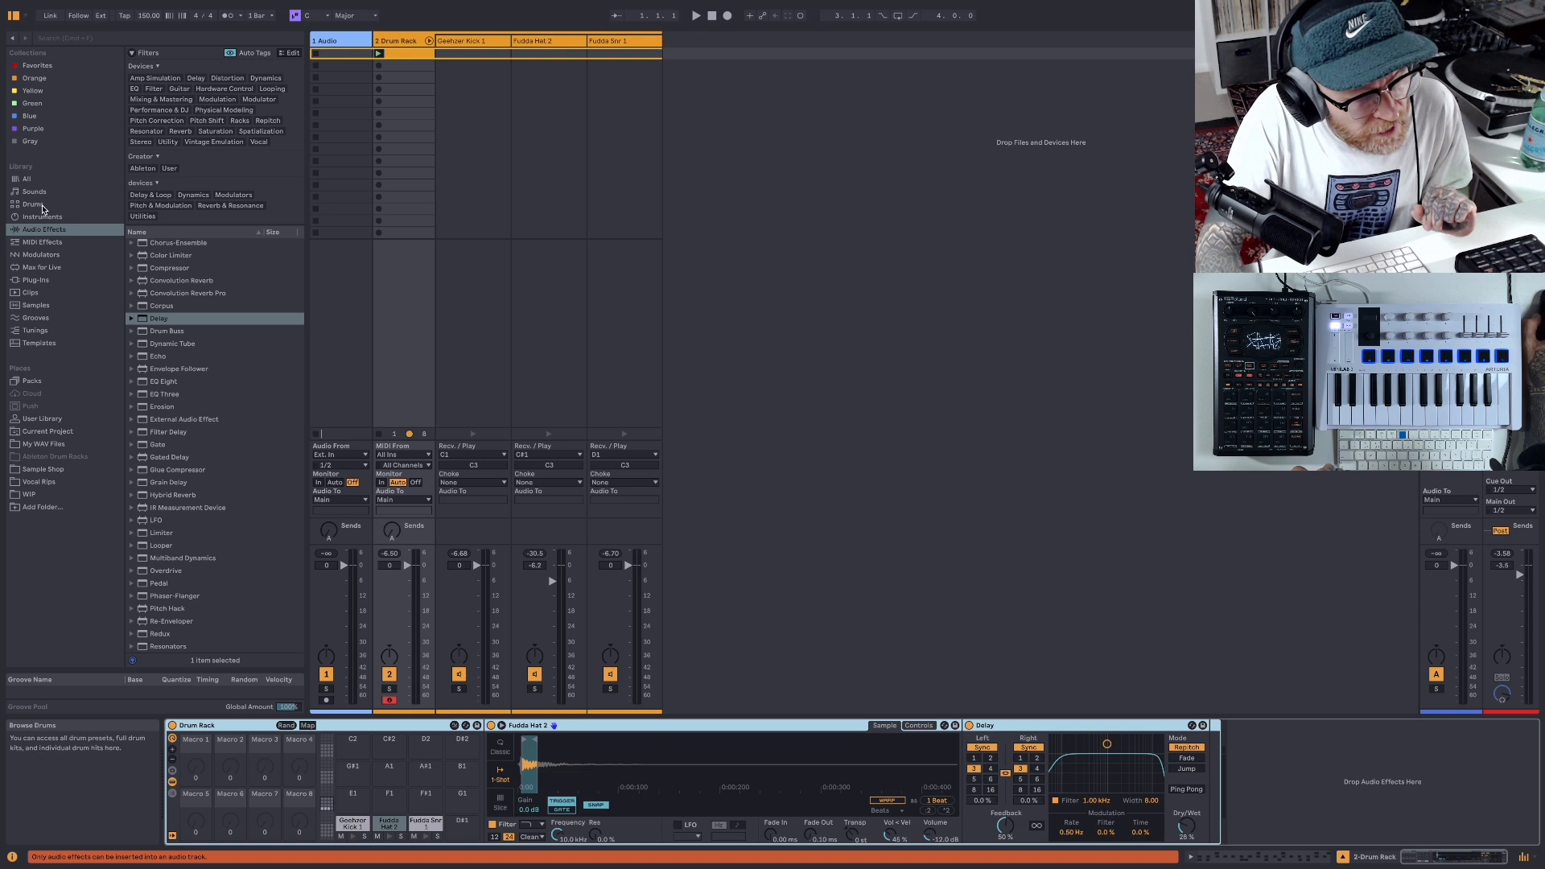
{"action": "left_click", "coordinate": [142, 333]}
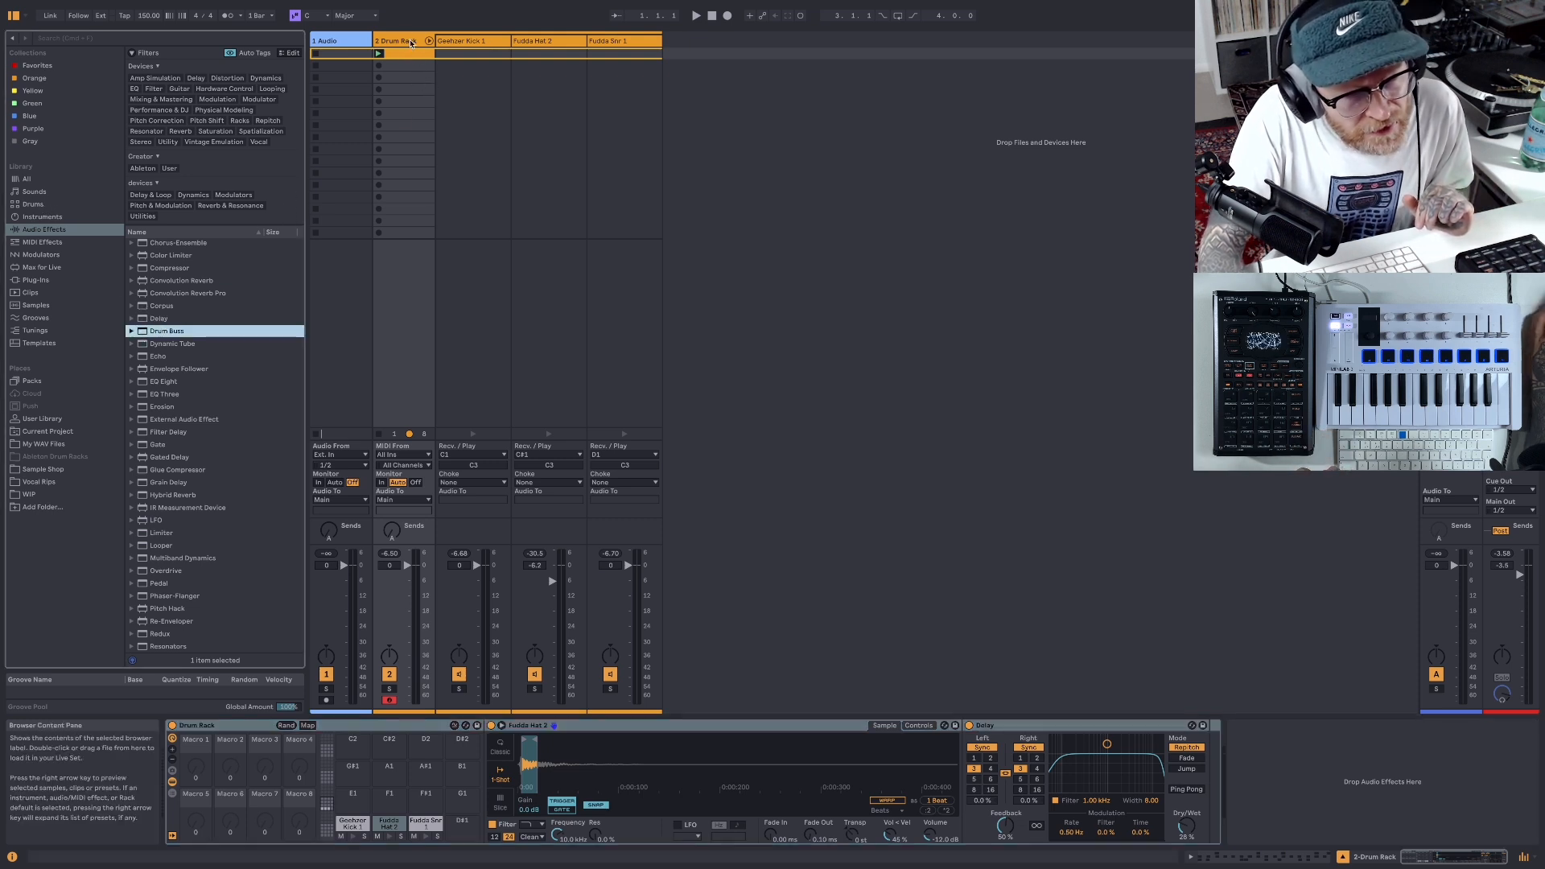
{"action": "left_click_drag", "start_coordinate": [142, 332], "coordinate": [411, 44]}
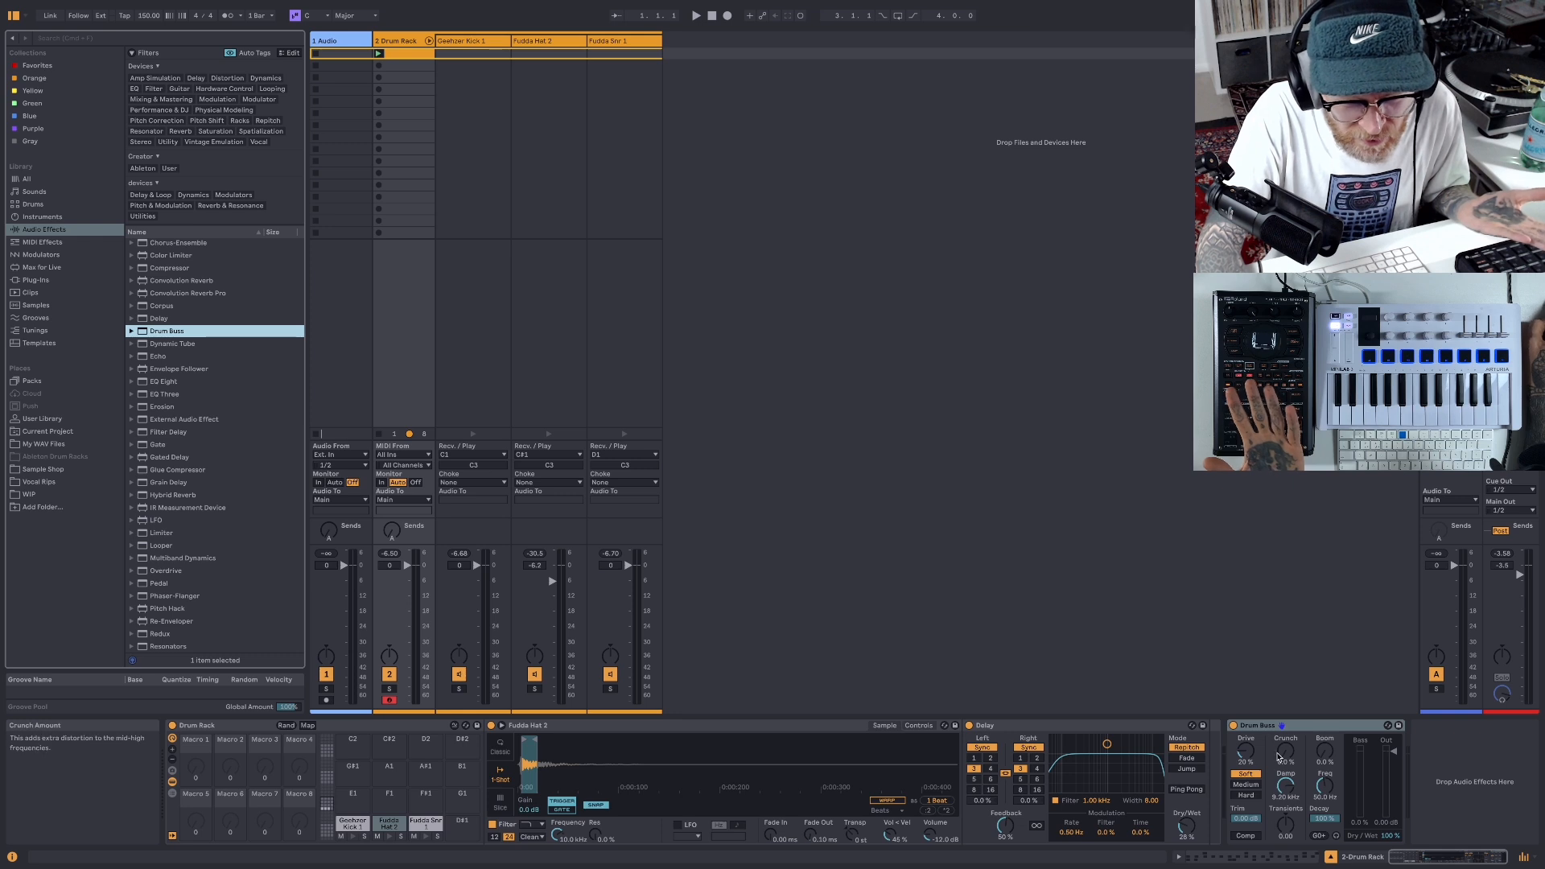
{"action": "left_click", "coordinate": [1252, 839]}
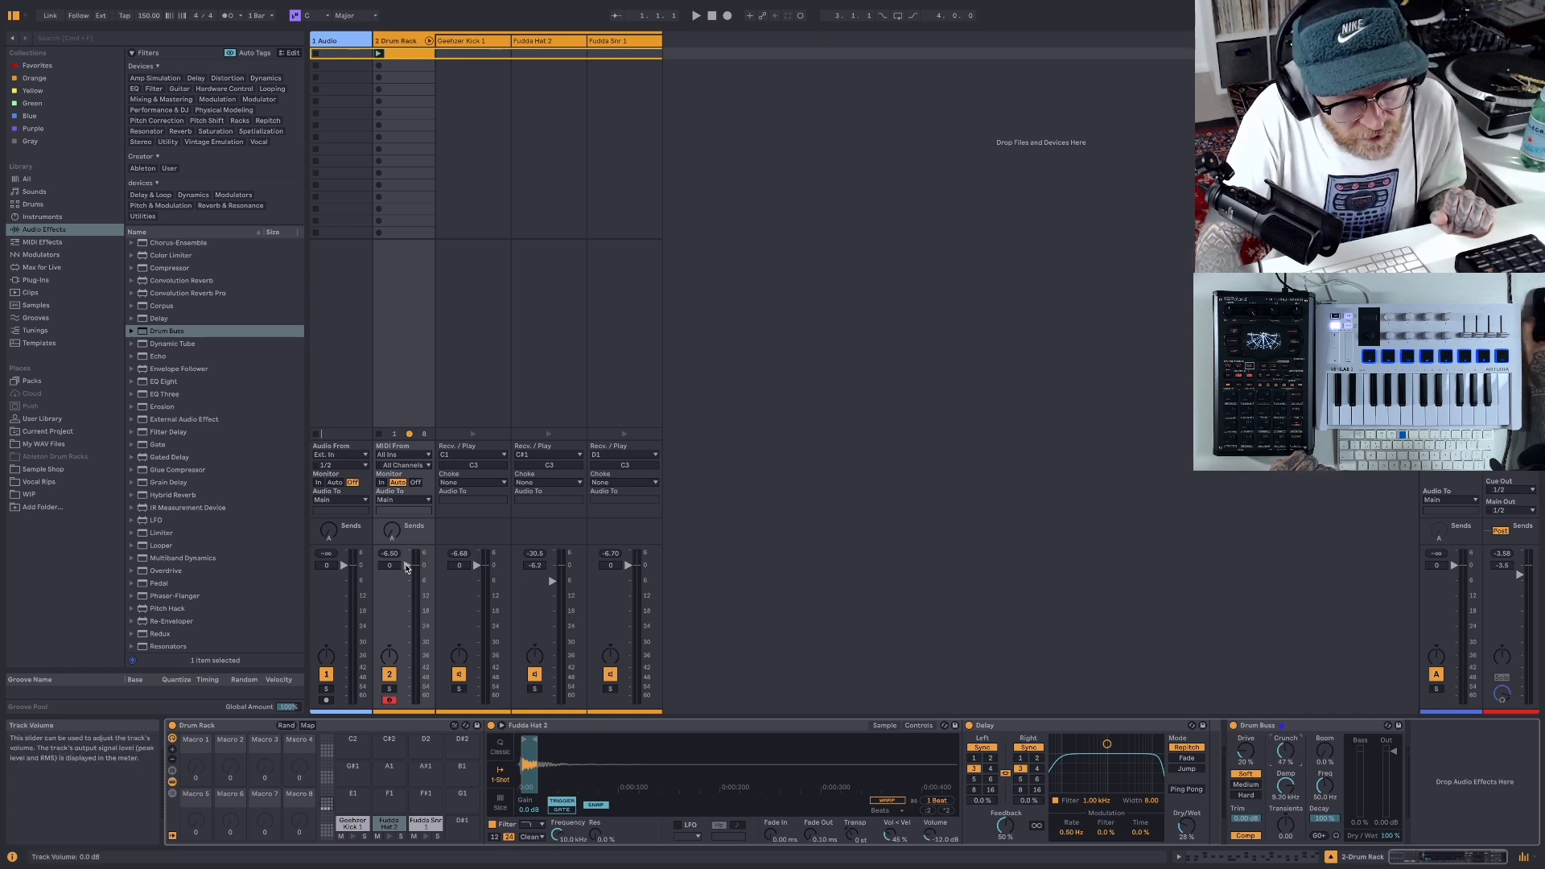
- Lower the Drum Rack track's volume to -4.6 dB and, during playback, set Drum Buss crunch to 37% and damp to 6.31 kHz
{"action": "left_click_drag", "start_coordinate": [389, 564], "coordinate": [389, 573]}
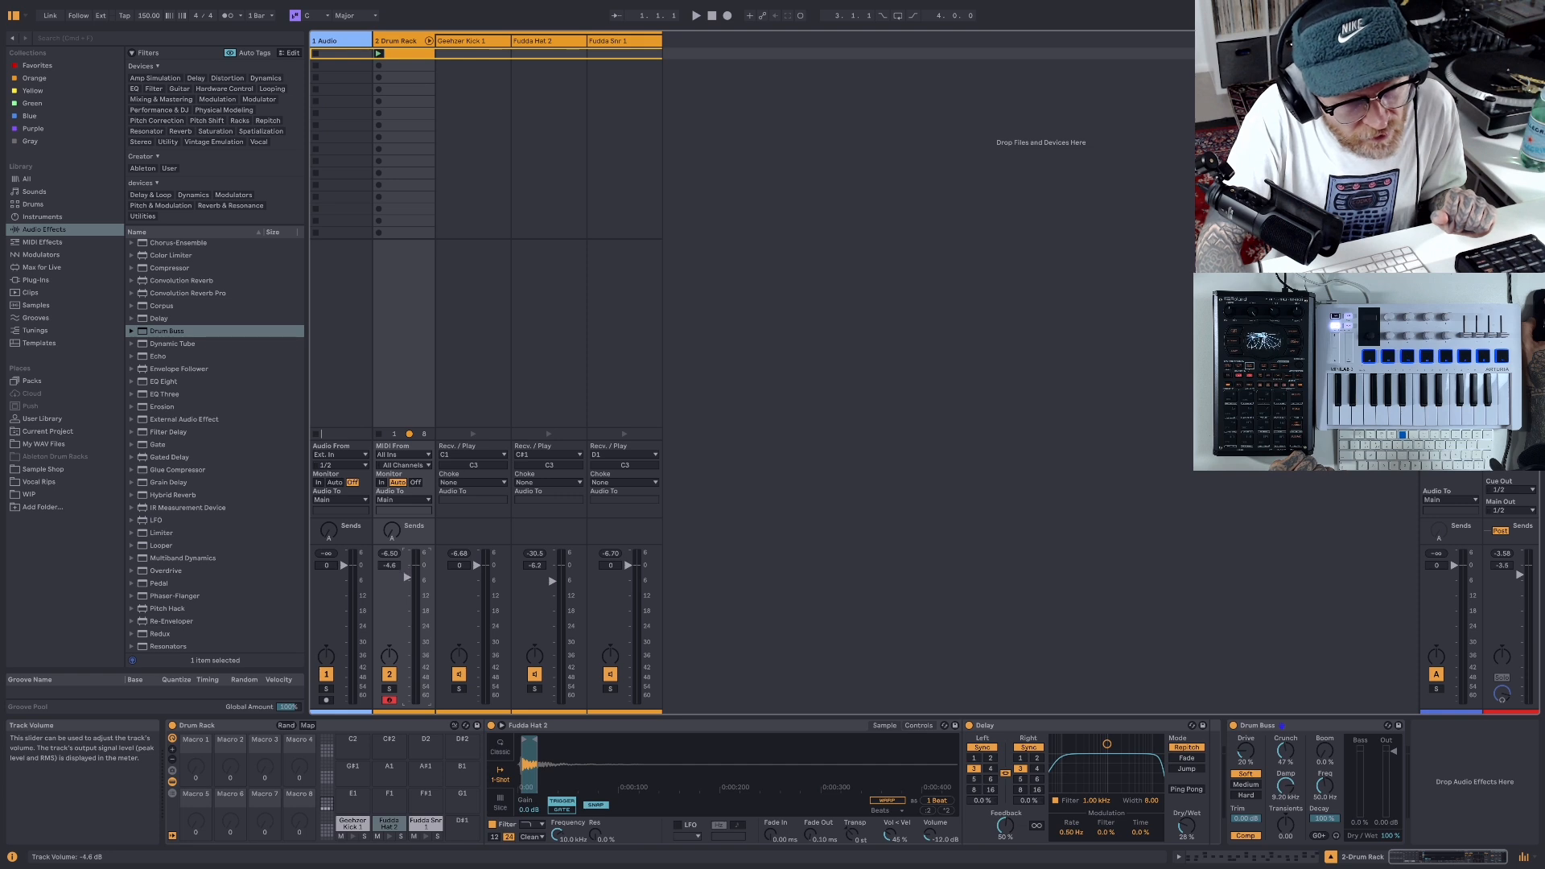
{"action": "key", "text": "space"}
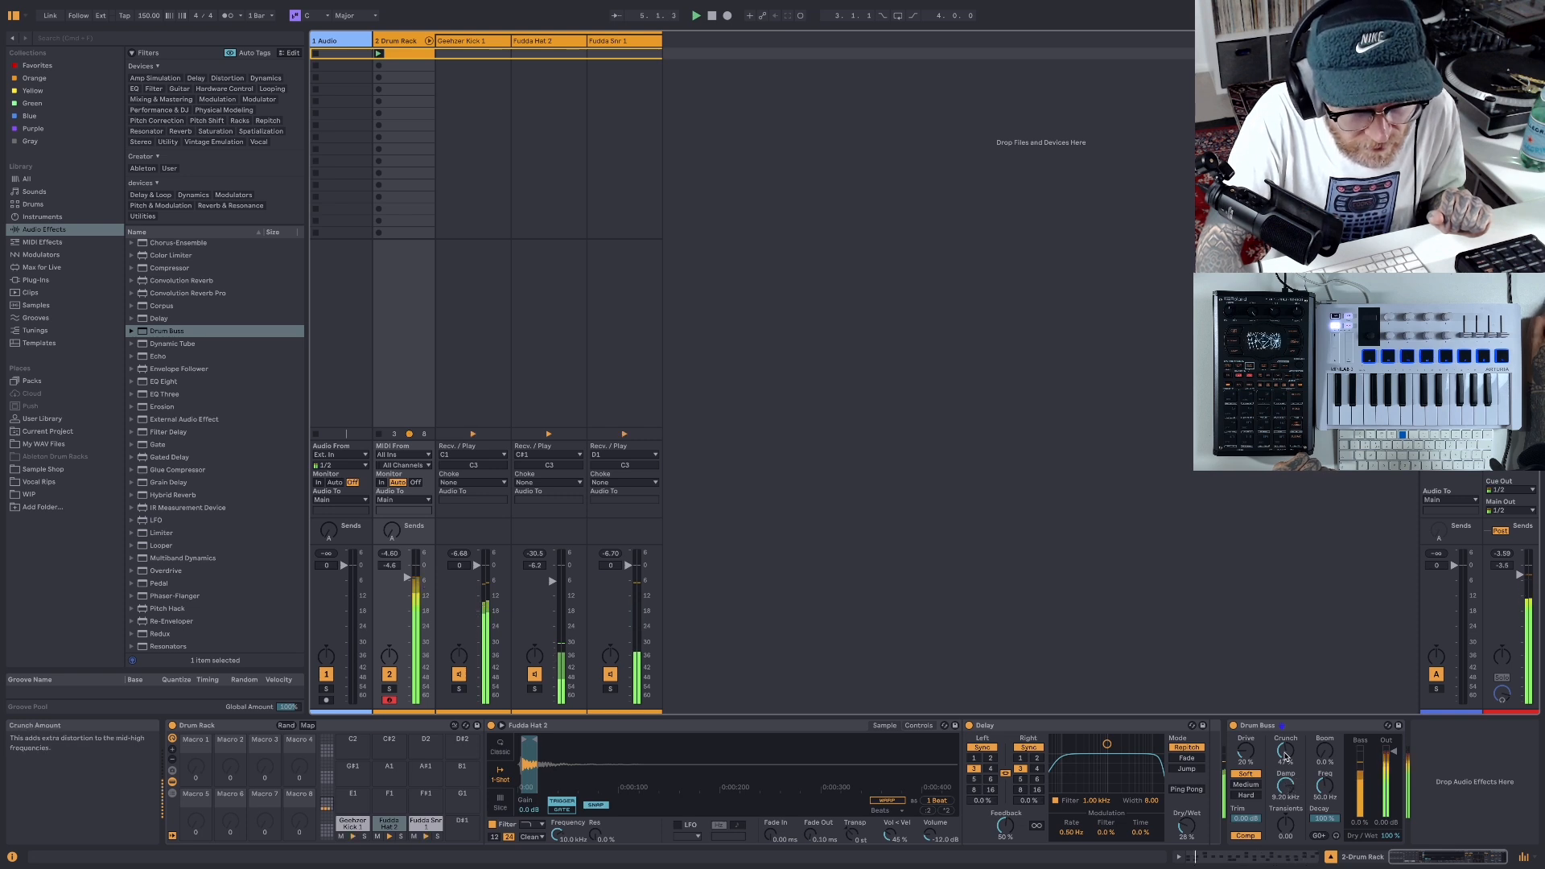
{"action": "mouse_move", "coordinate": [1285, 756]}
{"action": "left_mouse_down"}
{"action": "mouse_move", "coordinate": [1285, 808]}
{"action": "mouse_move", "coordinate": [1285, 765]}
{"action": "left_mouse_up"}
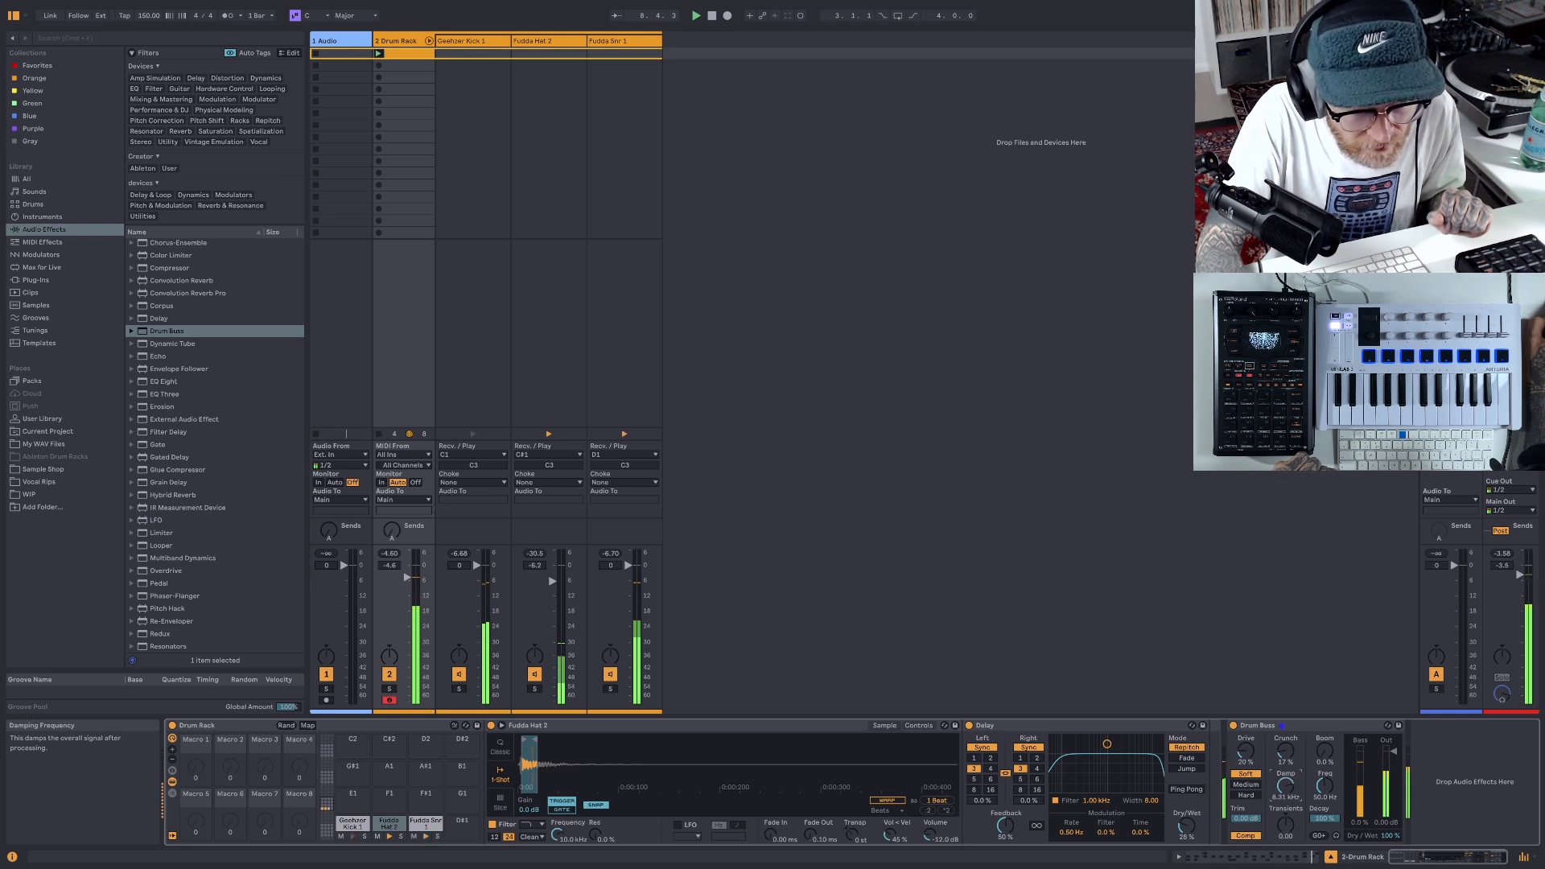
{"action": "double_click", "coordinate": [712, 17]}
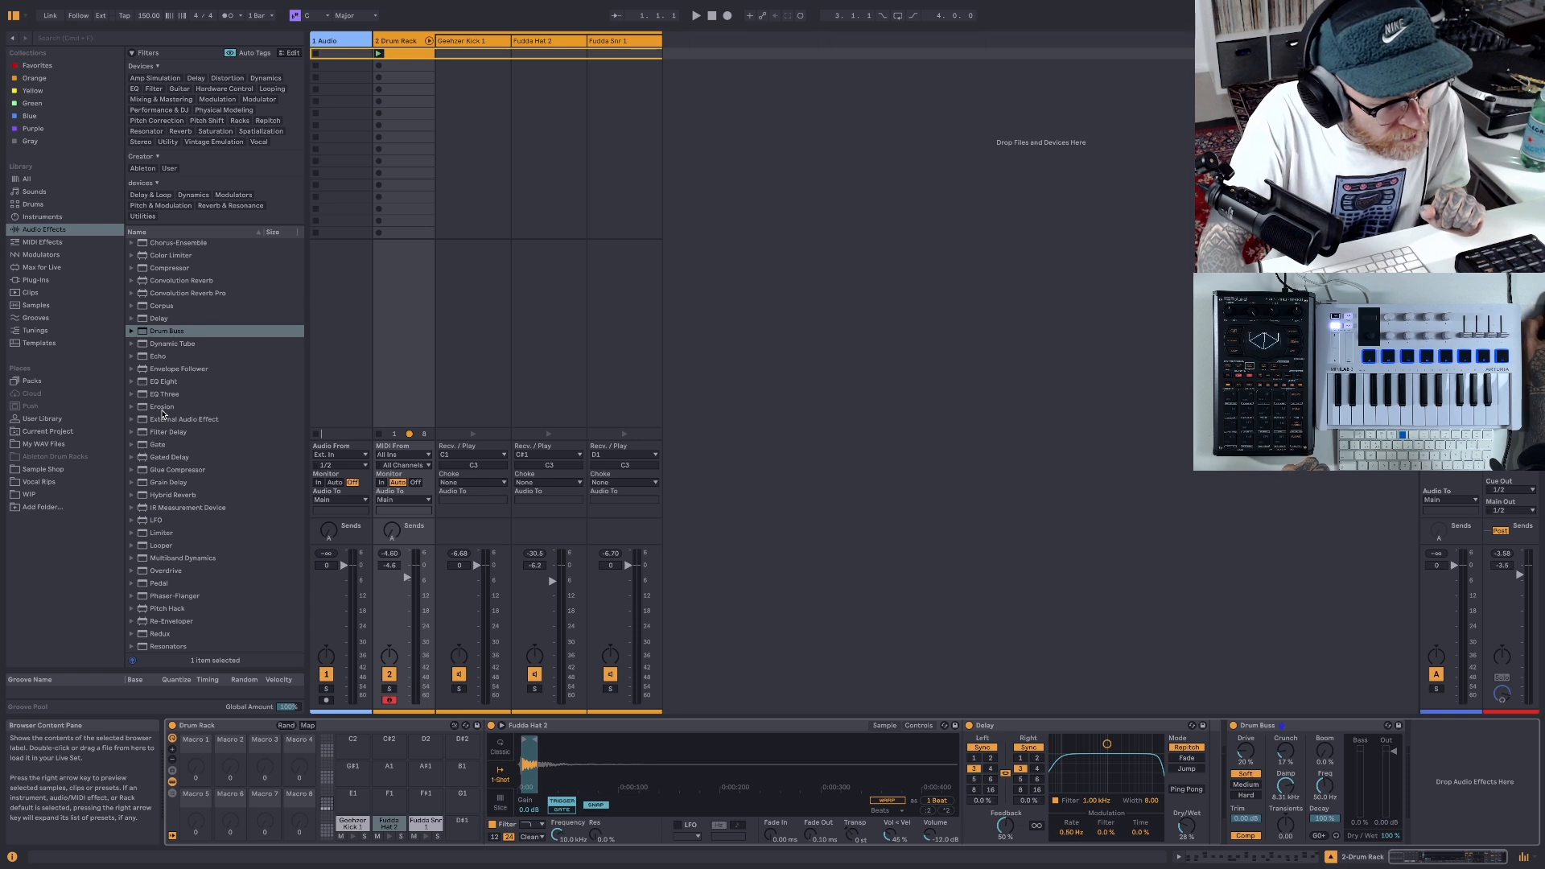
- Find Reverb among the audio effects and expand its list of presets
{"action": "scroll", "coordinate": [160, 414], "scroll_direction": "down", "scroll_amount": 5}
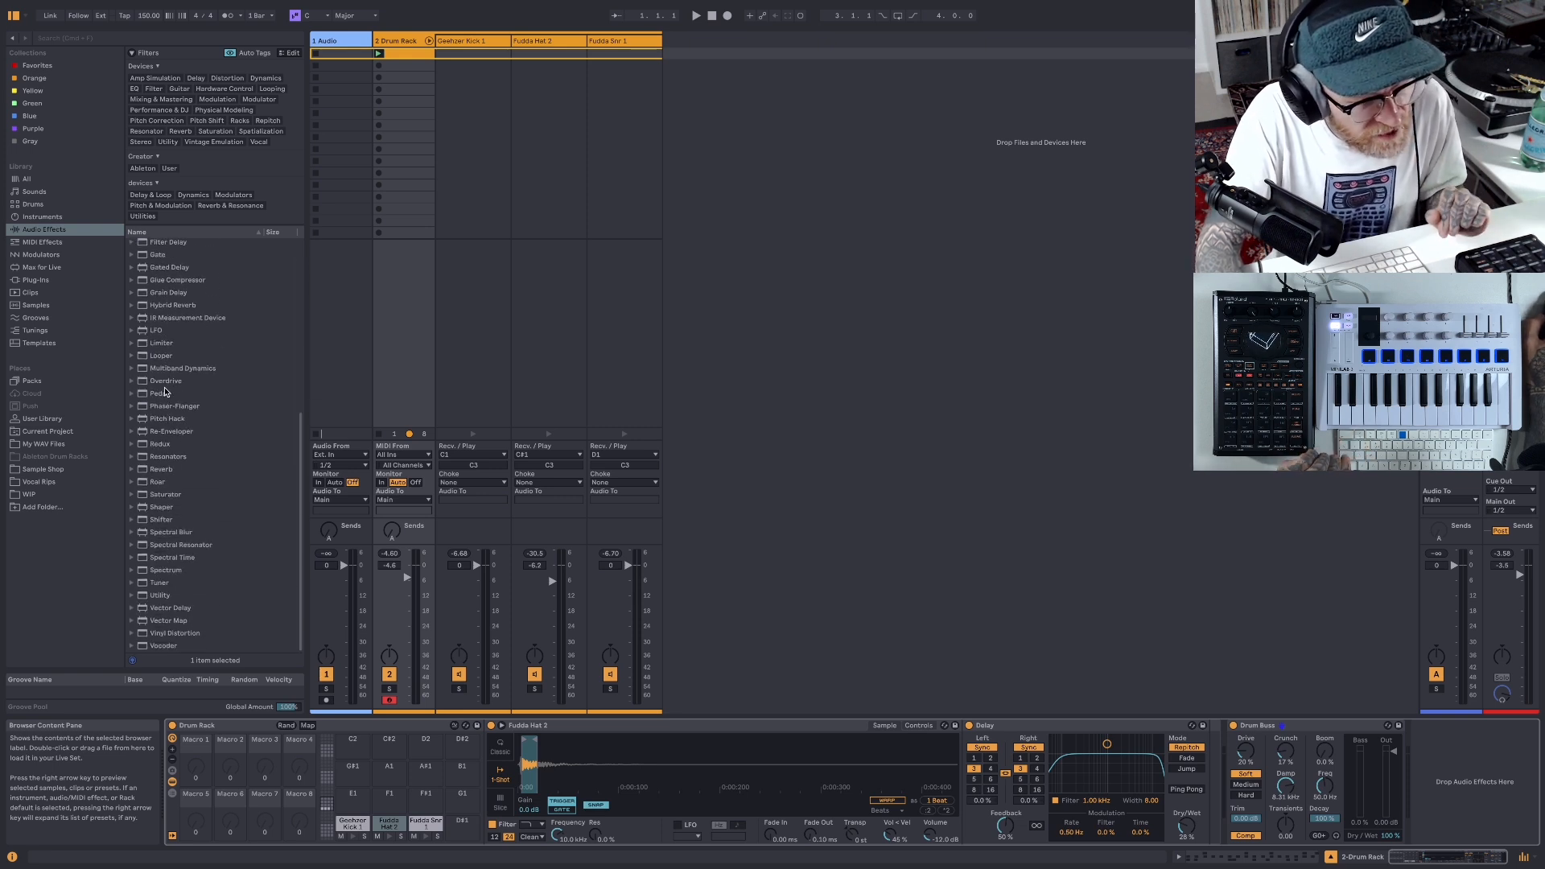
{"action": "left_click", "coordinate": [37, 65]}
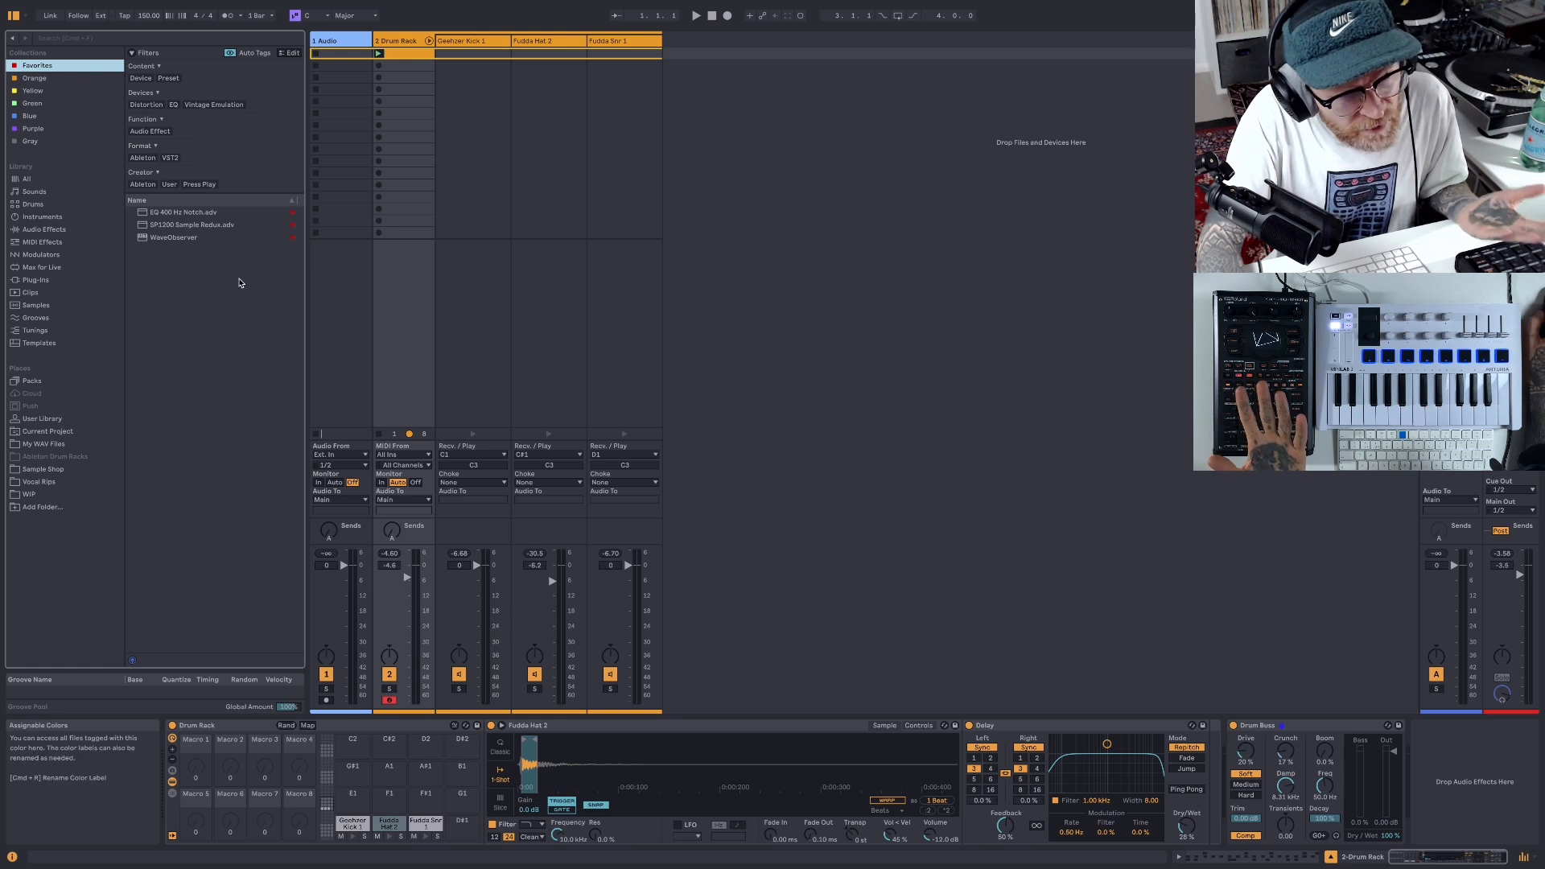
{"action": "left_click", "coordinate": [56, 233]}
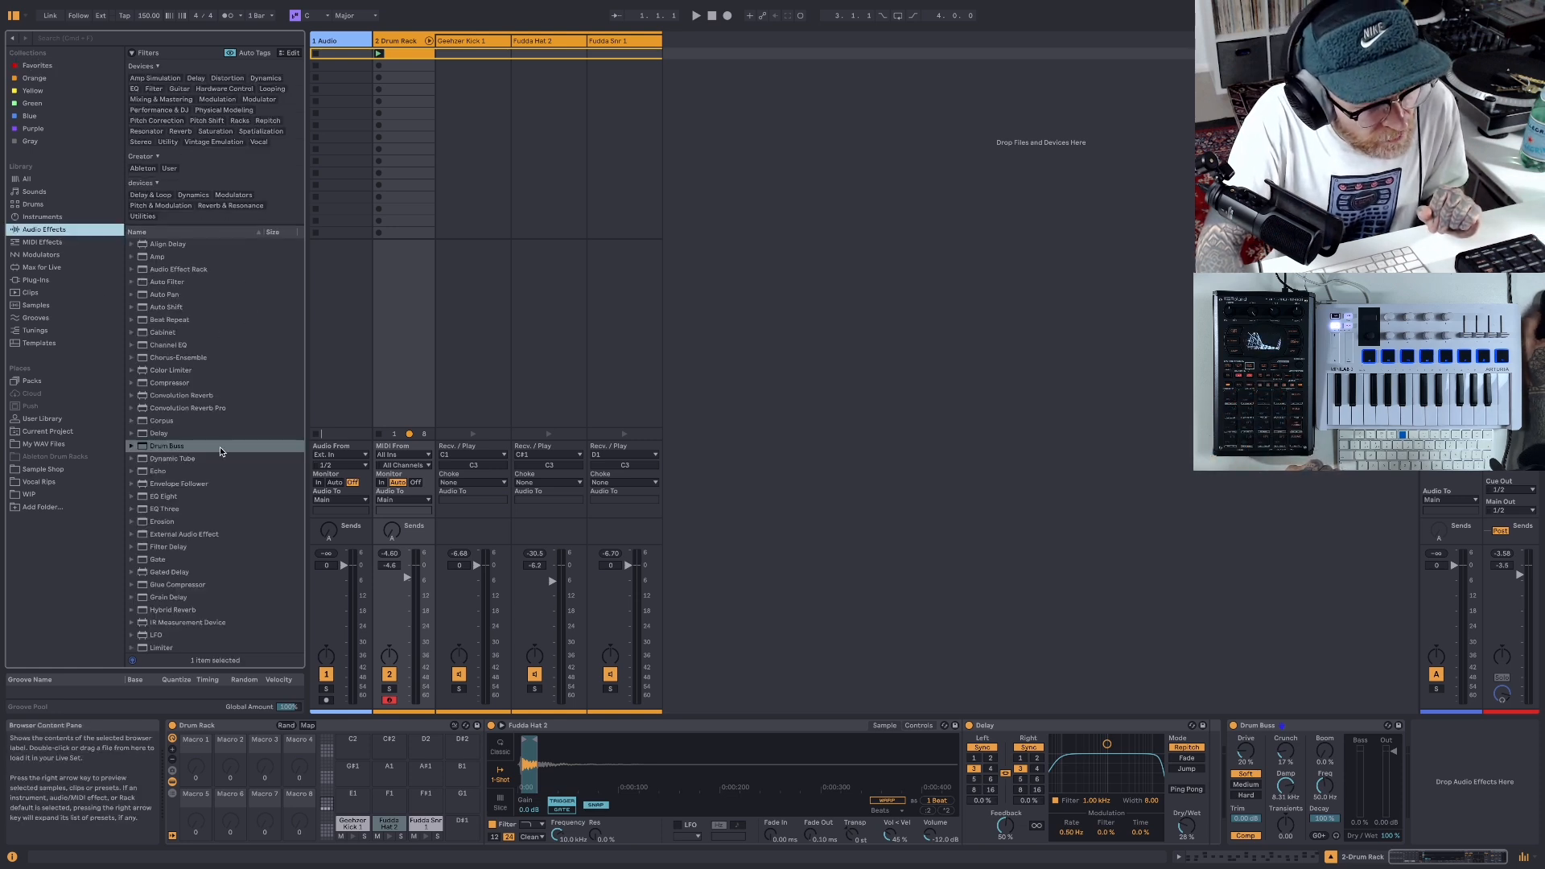
{"action": "scroll", "coordinate": [203, 453], "scroll_direction": "down", "scroll_amount": 7}
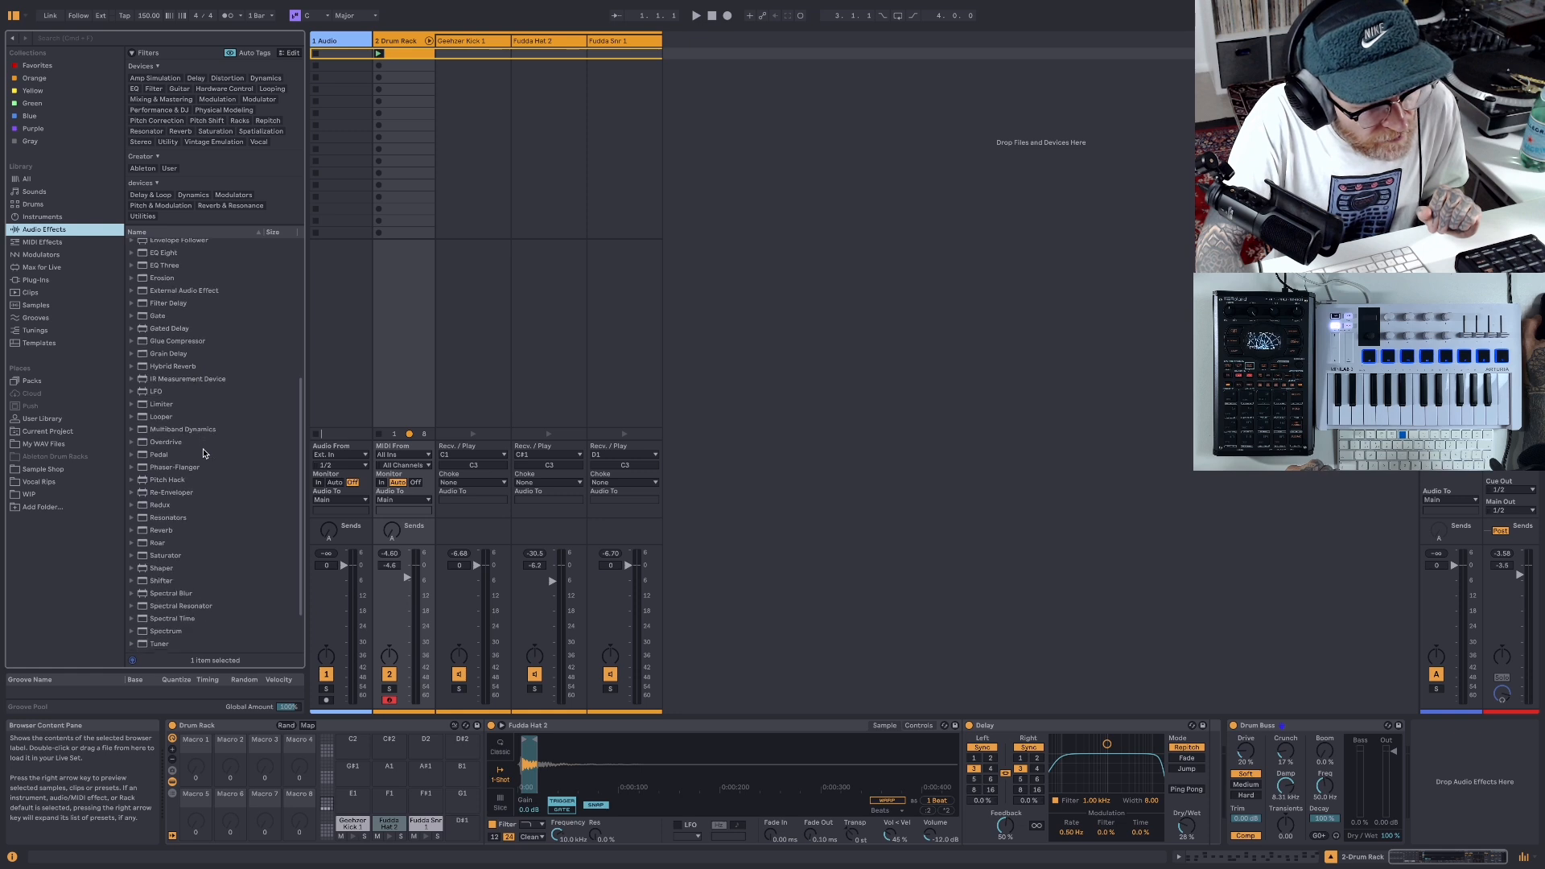
{"action": "scroll", "coordinate": [204, 453], "scroll_direction": "down", "scroll_amount": 3}
{"action": "left_click", "coordinate": [133, 470]}
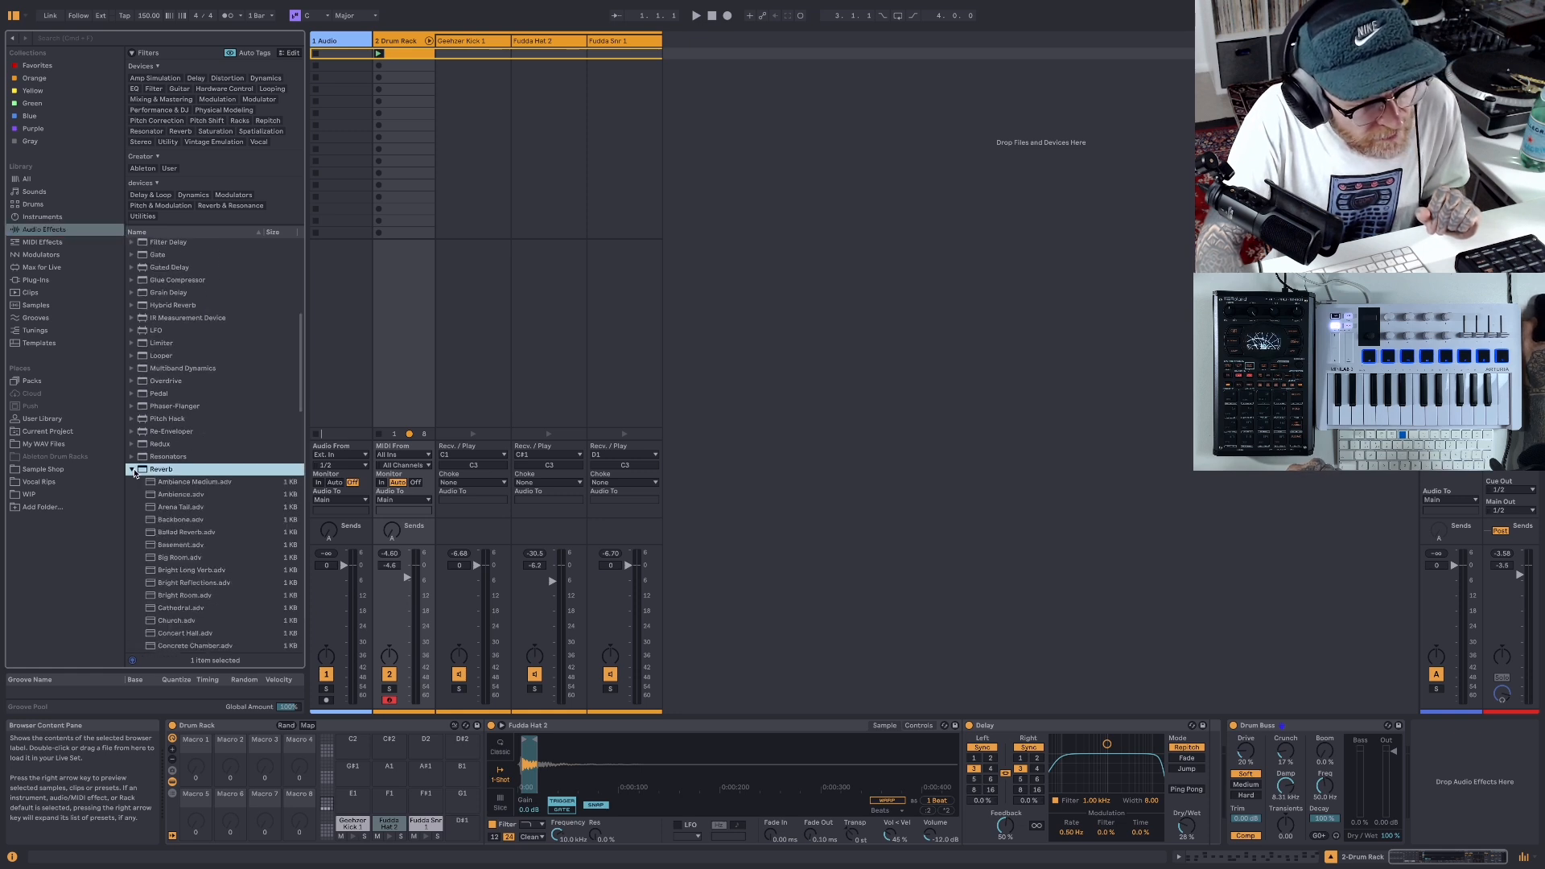
- Insert the Spacious reverb preset directly before Drum Buss on the Drum Rack track
{"action": "scroll", "coordinate": [190, 457], "scroll_direction": "down", "scroll_amount": 8}
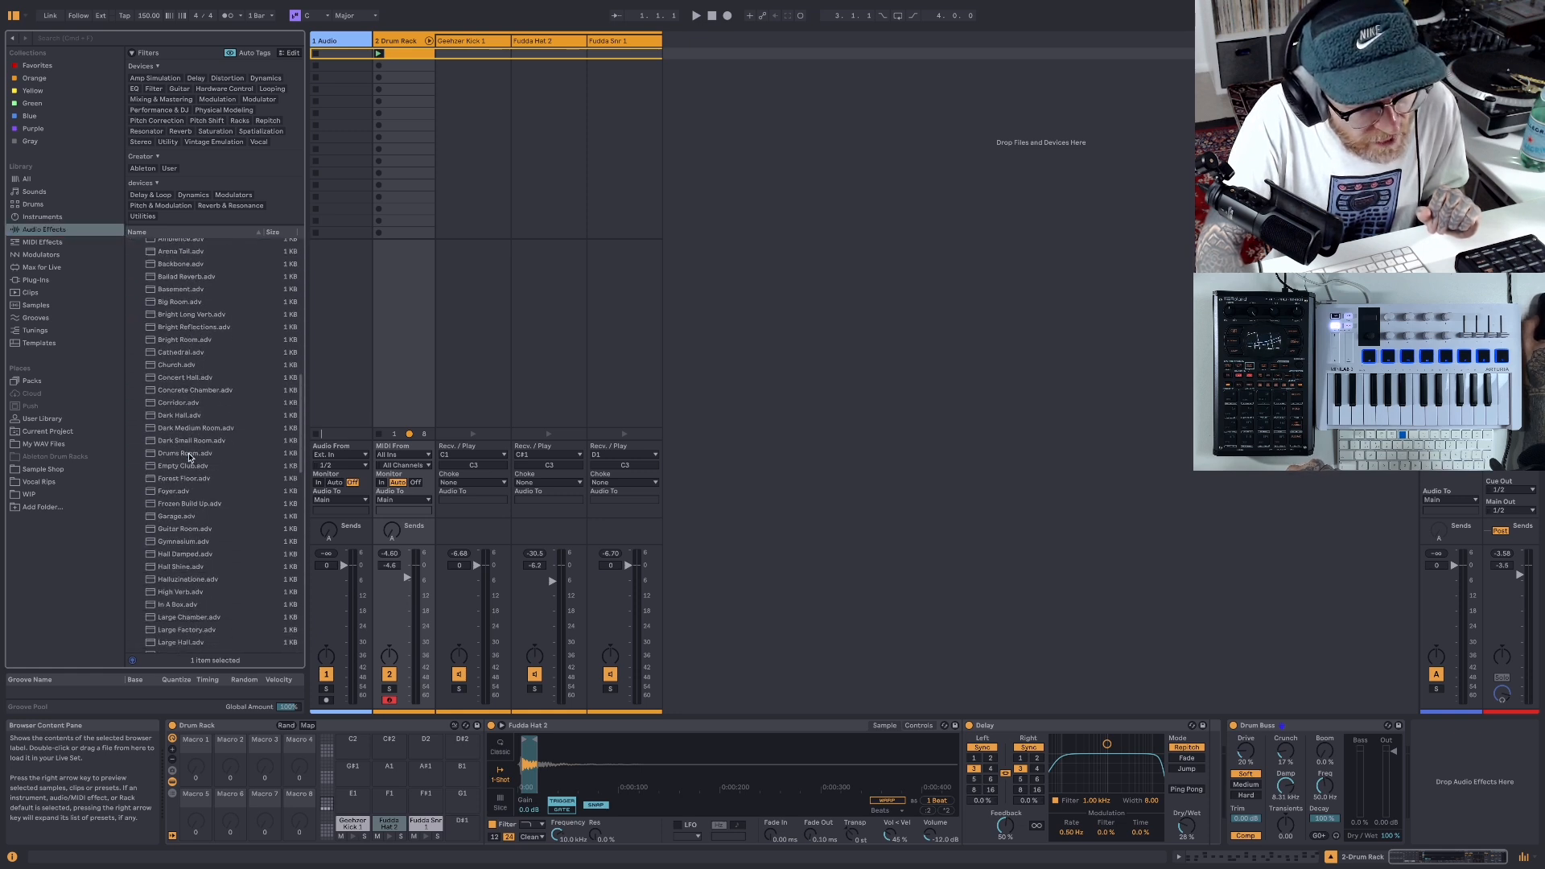
{"action": "scroll", "coordinate": [189, 456], "scroll_direction": "down", "scroll_amount": 10}
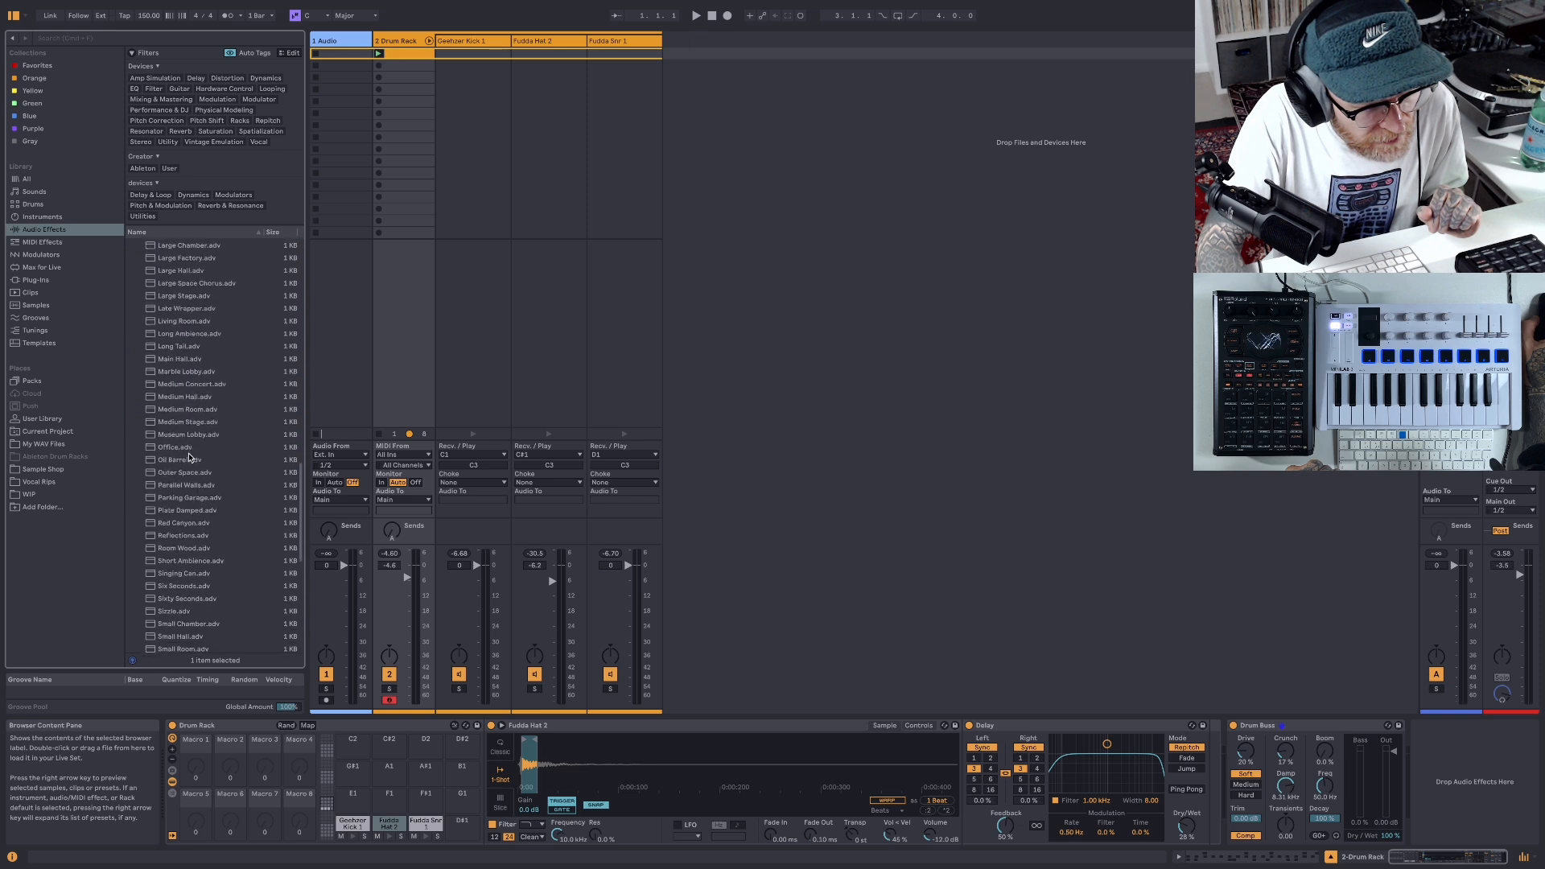
{"action": "scroll", "coordinate": [189, 457], "scroll_direction": "down", "scroll_amount": 3}
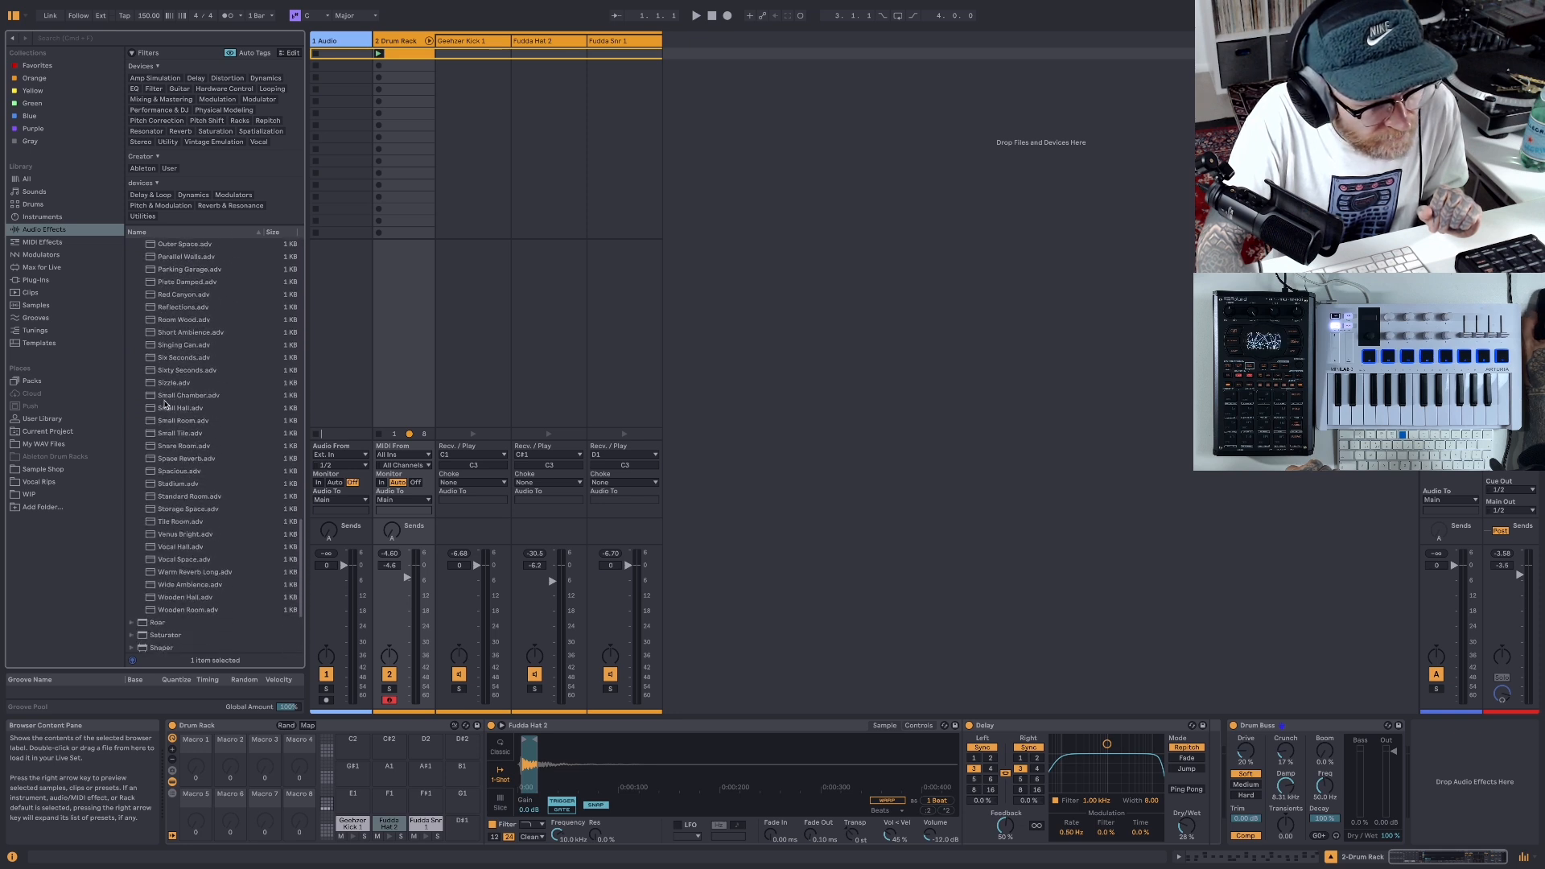
{"action": "left_click_drag", "start_coordinate": [150, 473], "coordinate": [1232, 766]}
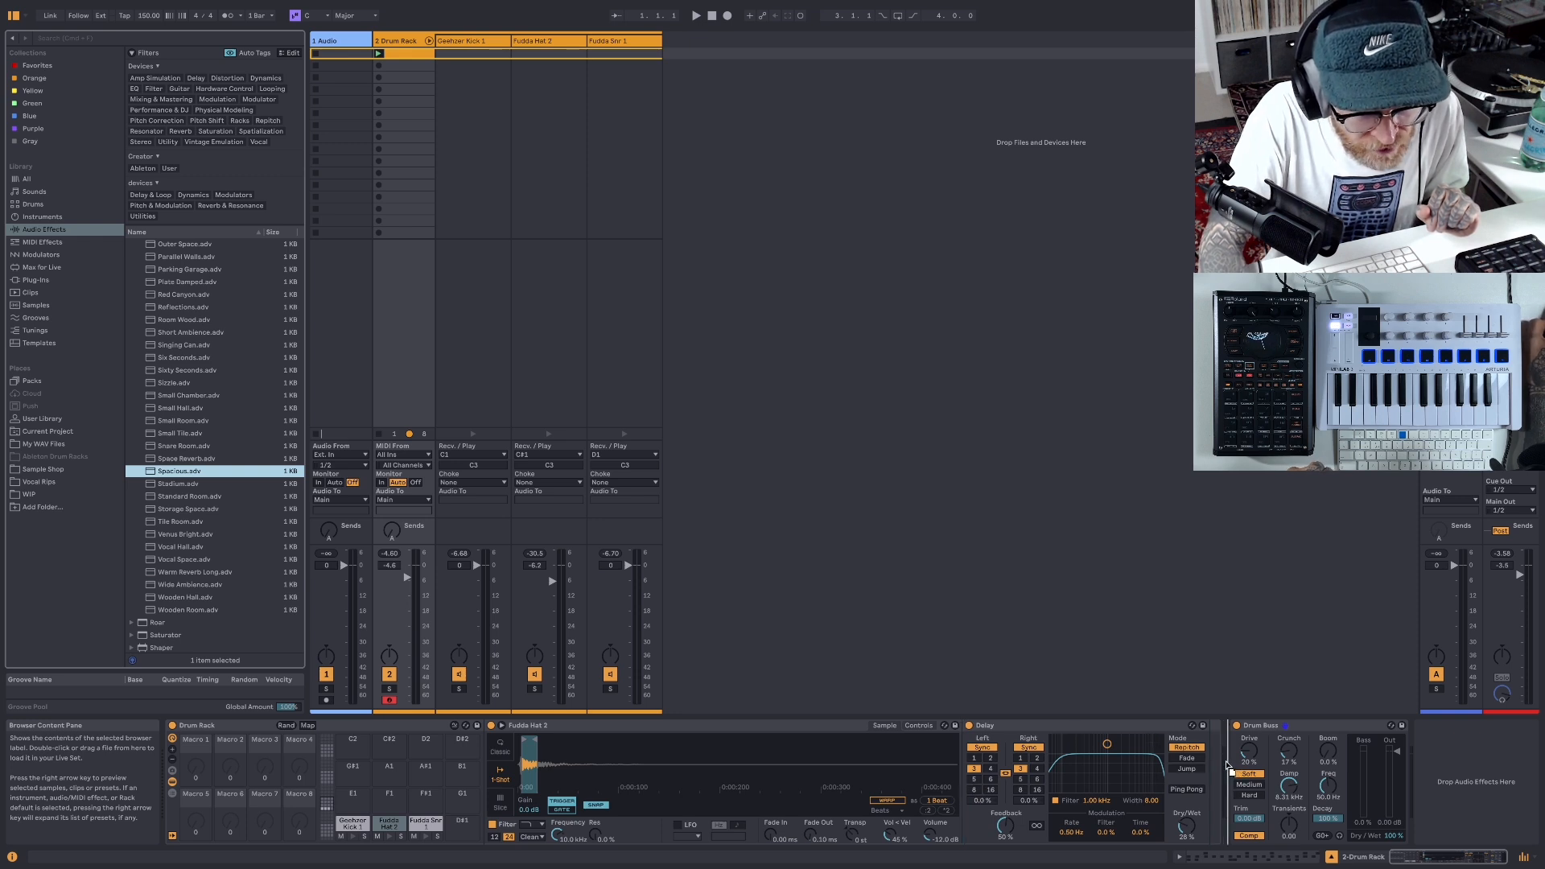
{"action": "left_click_drag", "start_coordinate": [1225, 764], "coordinate": [1226, 766]}
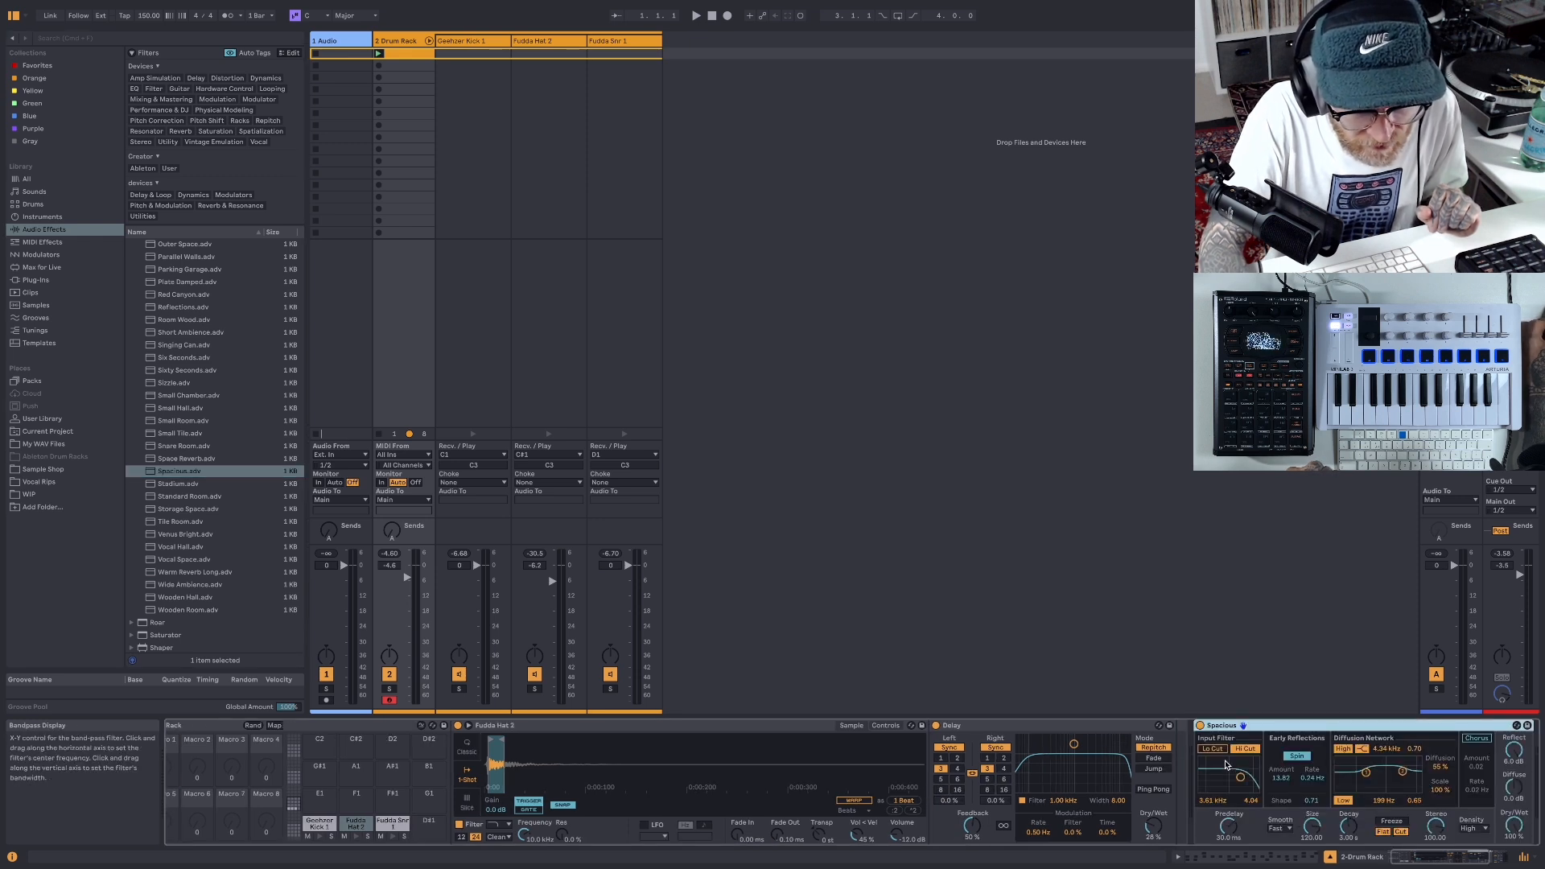
- Lower the Spacious reverb's input filter frequency, set its dry/wet to 7.1% during playback, and audition the beat
{"action": "scroll", "coordinate": [1377, 768], "scroll_direction": "right", "scroll_amount": 3}
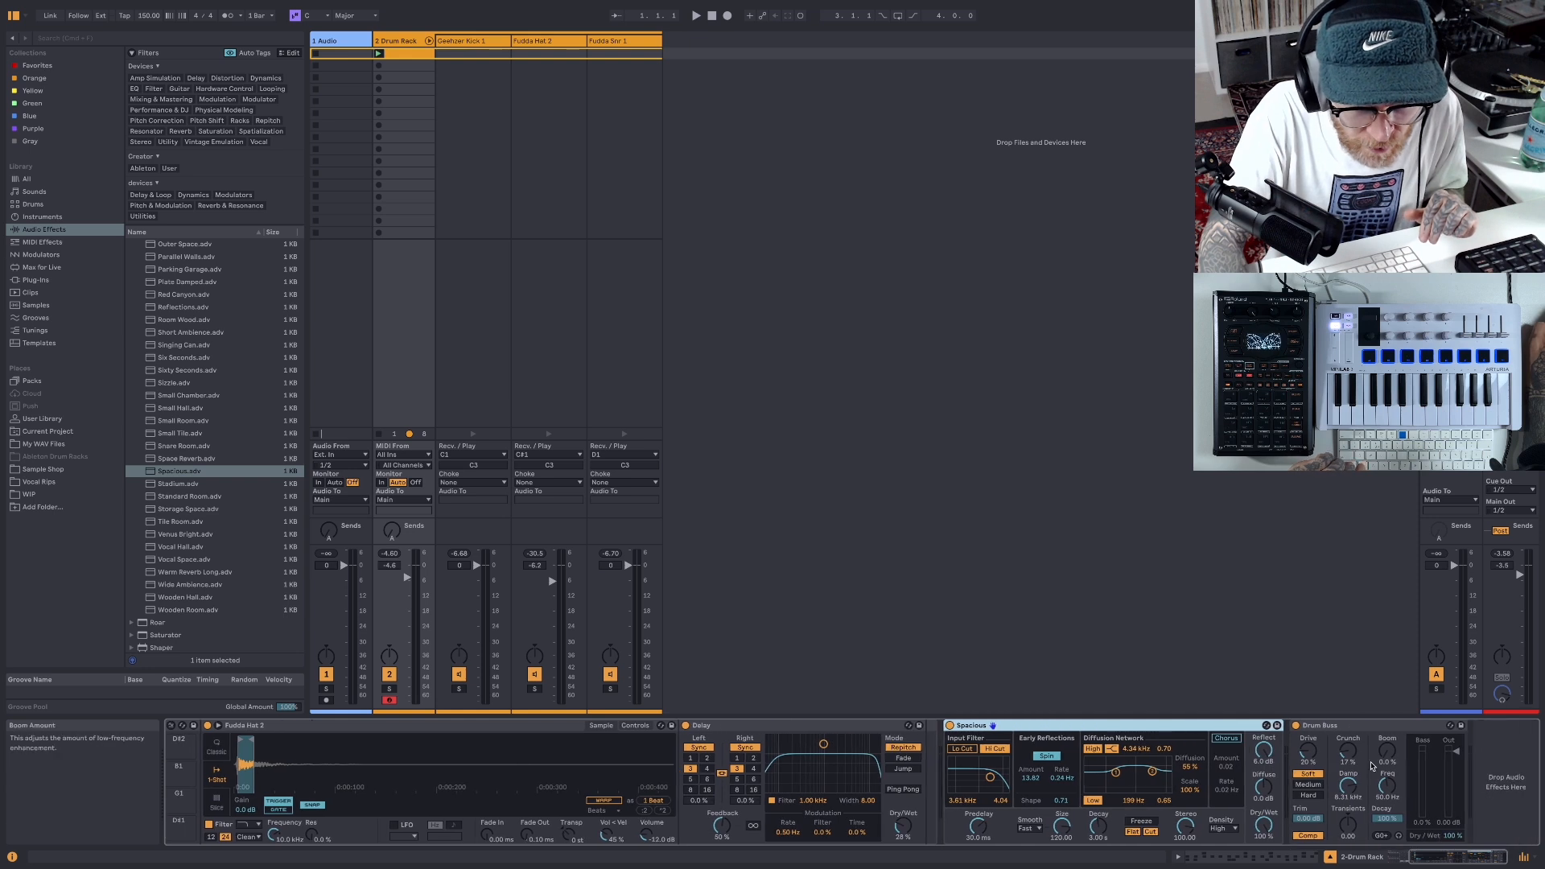
{"action": "left_click_drag", "start_coordinate": [1263, 825], "coordinate": [1263, 838]}
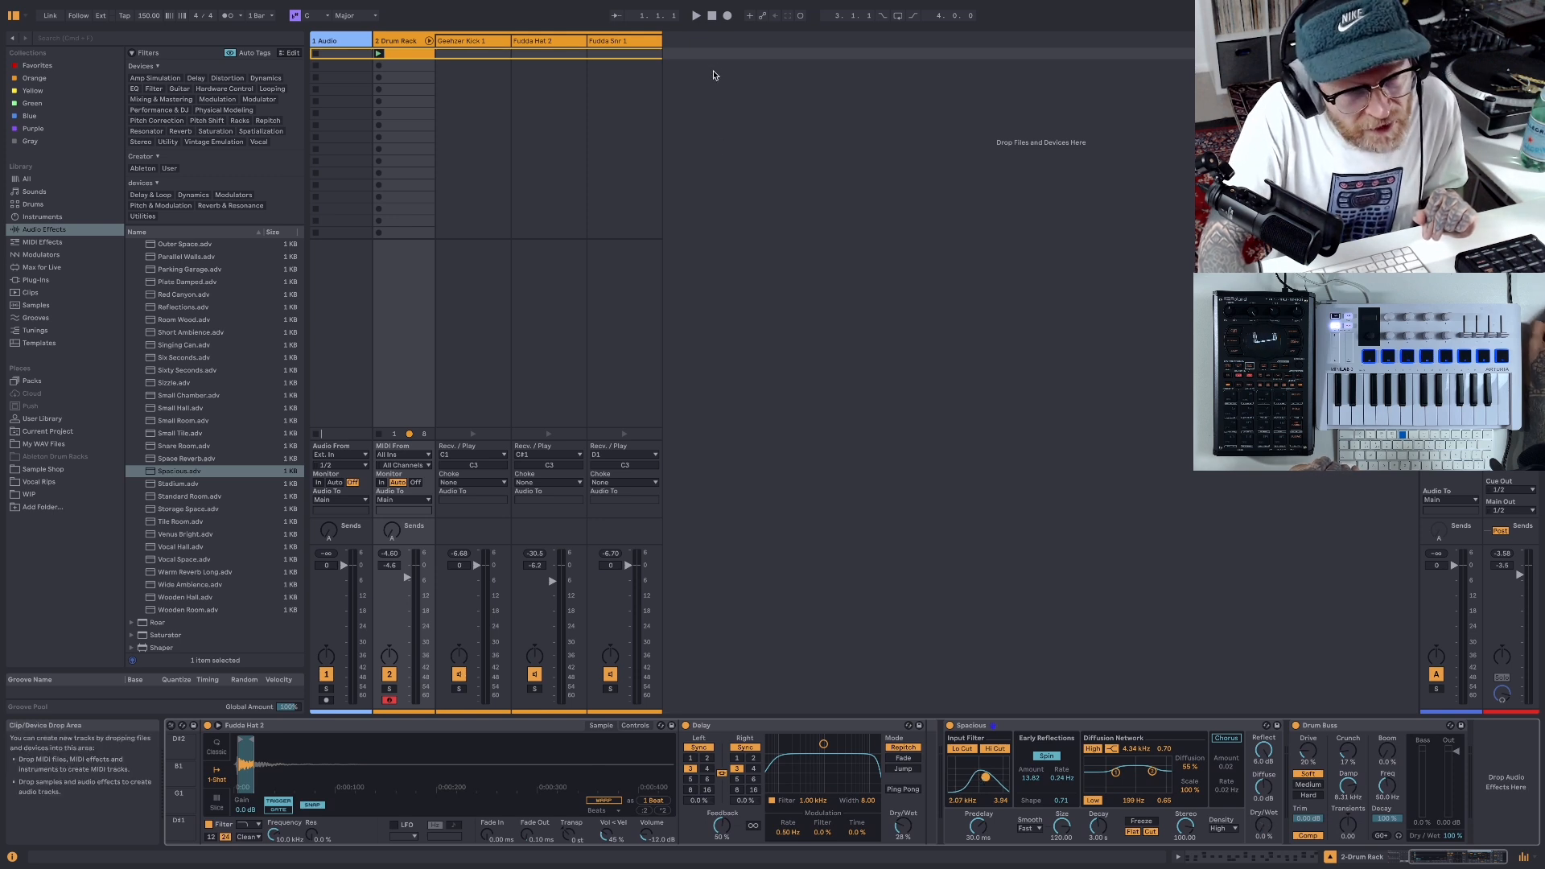
{"action": "key", "text": "space"}
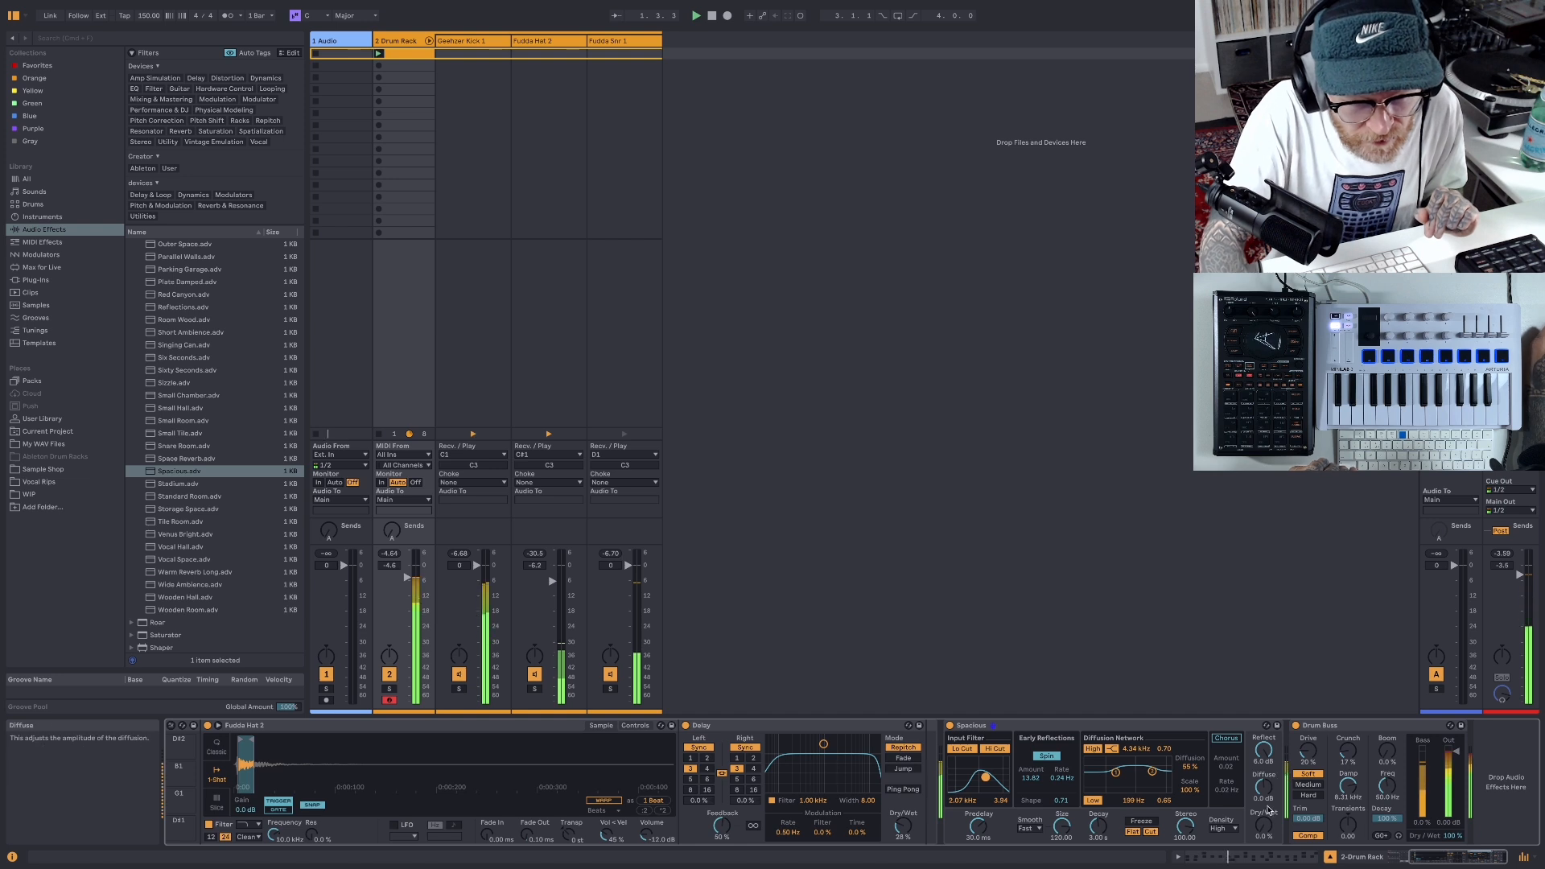
{"action": "left_click_drag", "start_coordinate": [1269, 809], "coordinate": [1269, 802]}
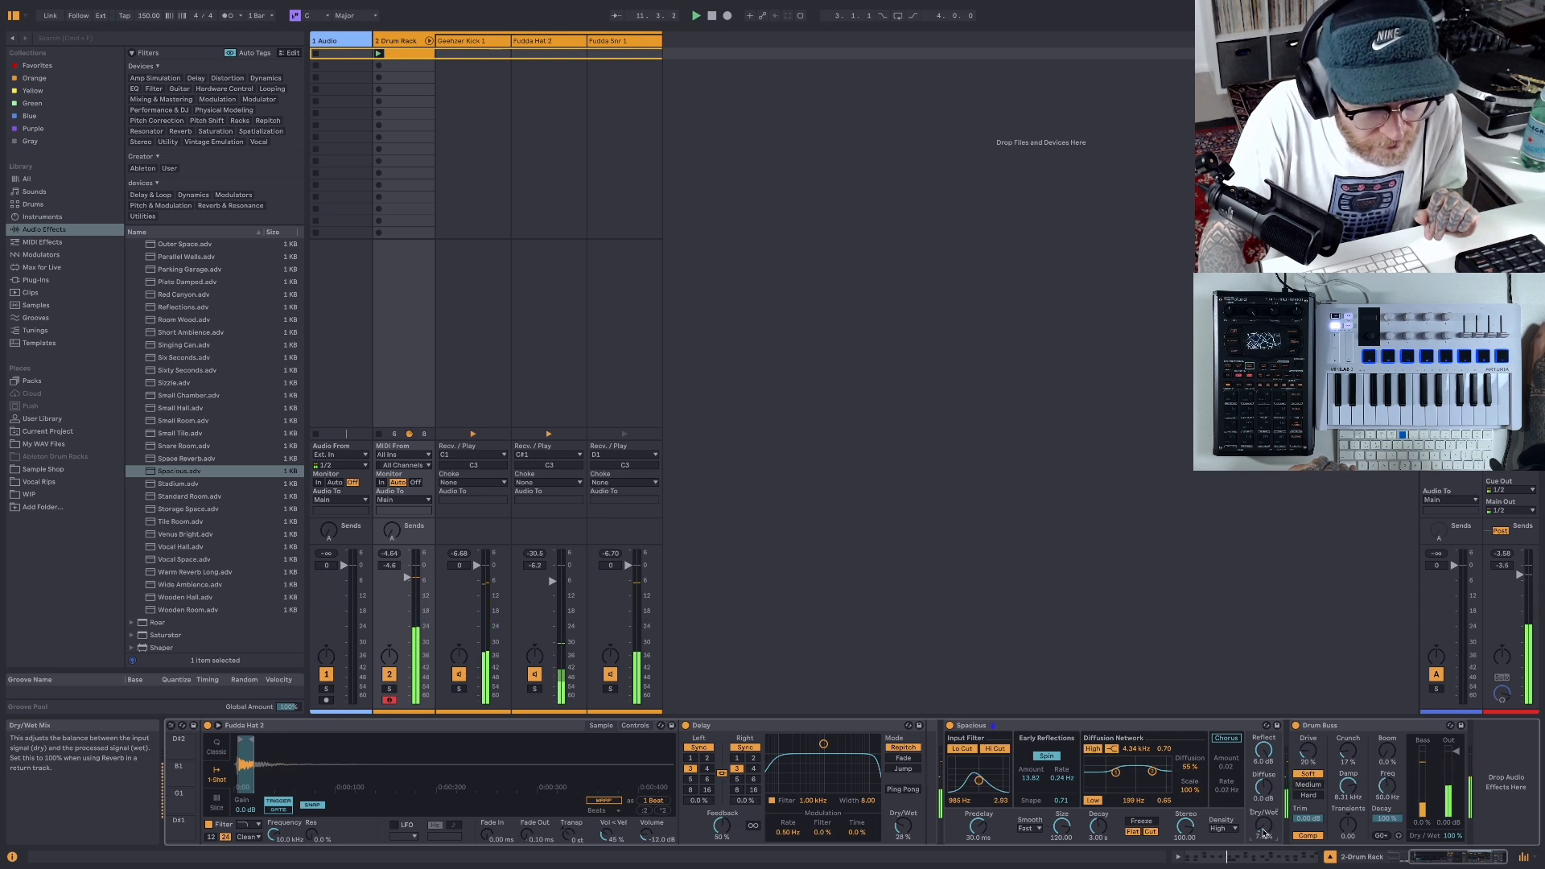
{"action": "double_click", "coordinate": [712, 18]}
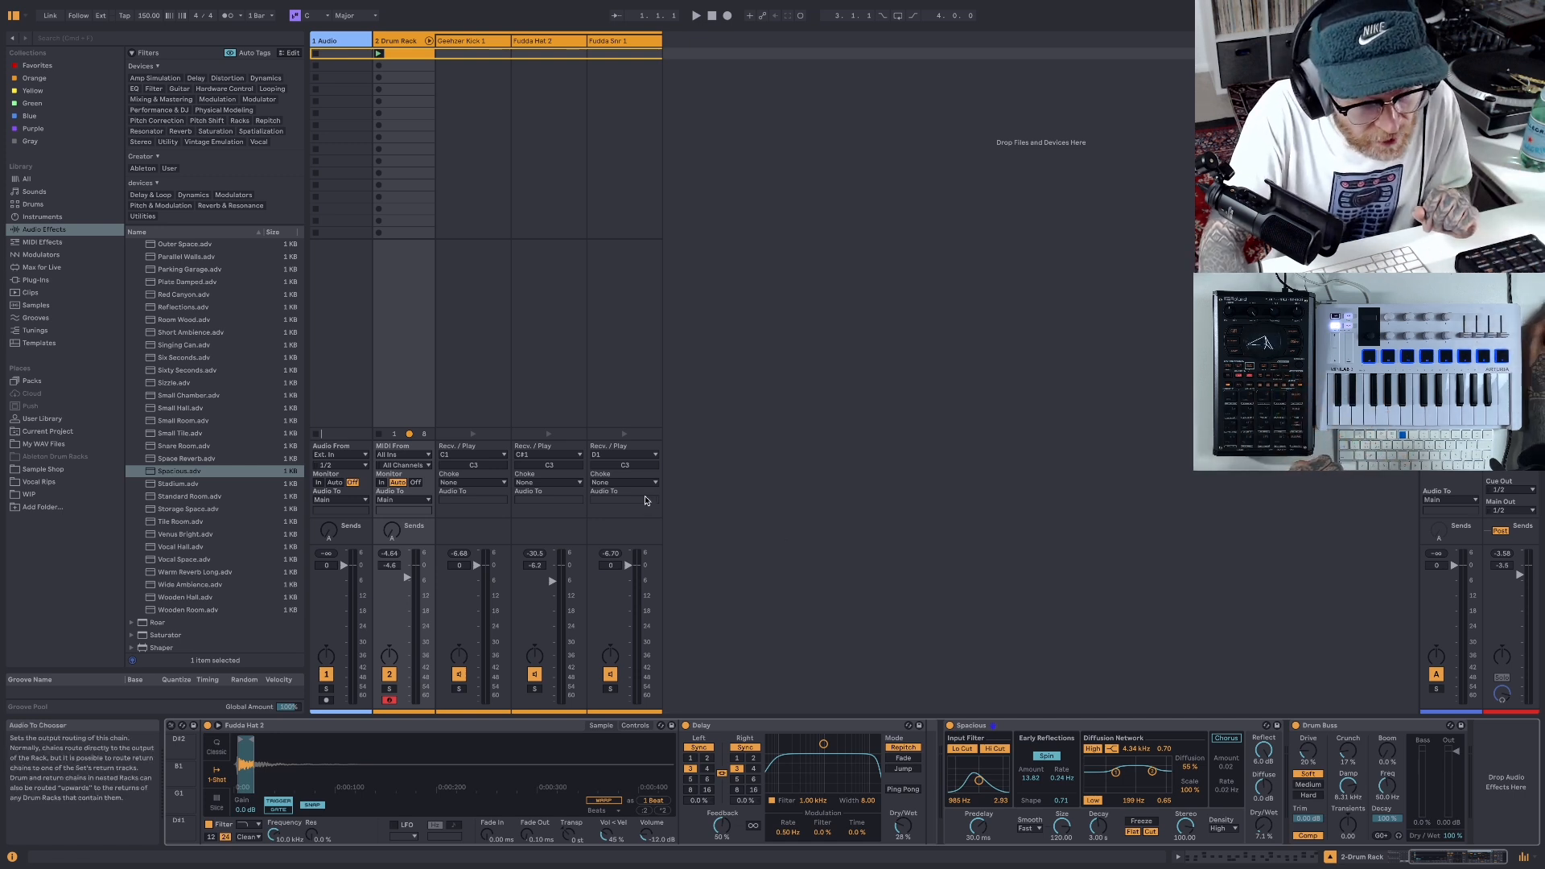
{"action": "left_click", "coordinate": [697, 17]}
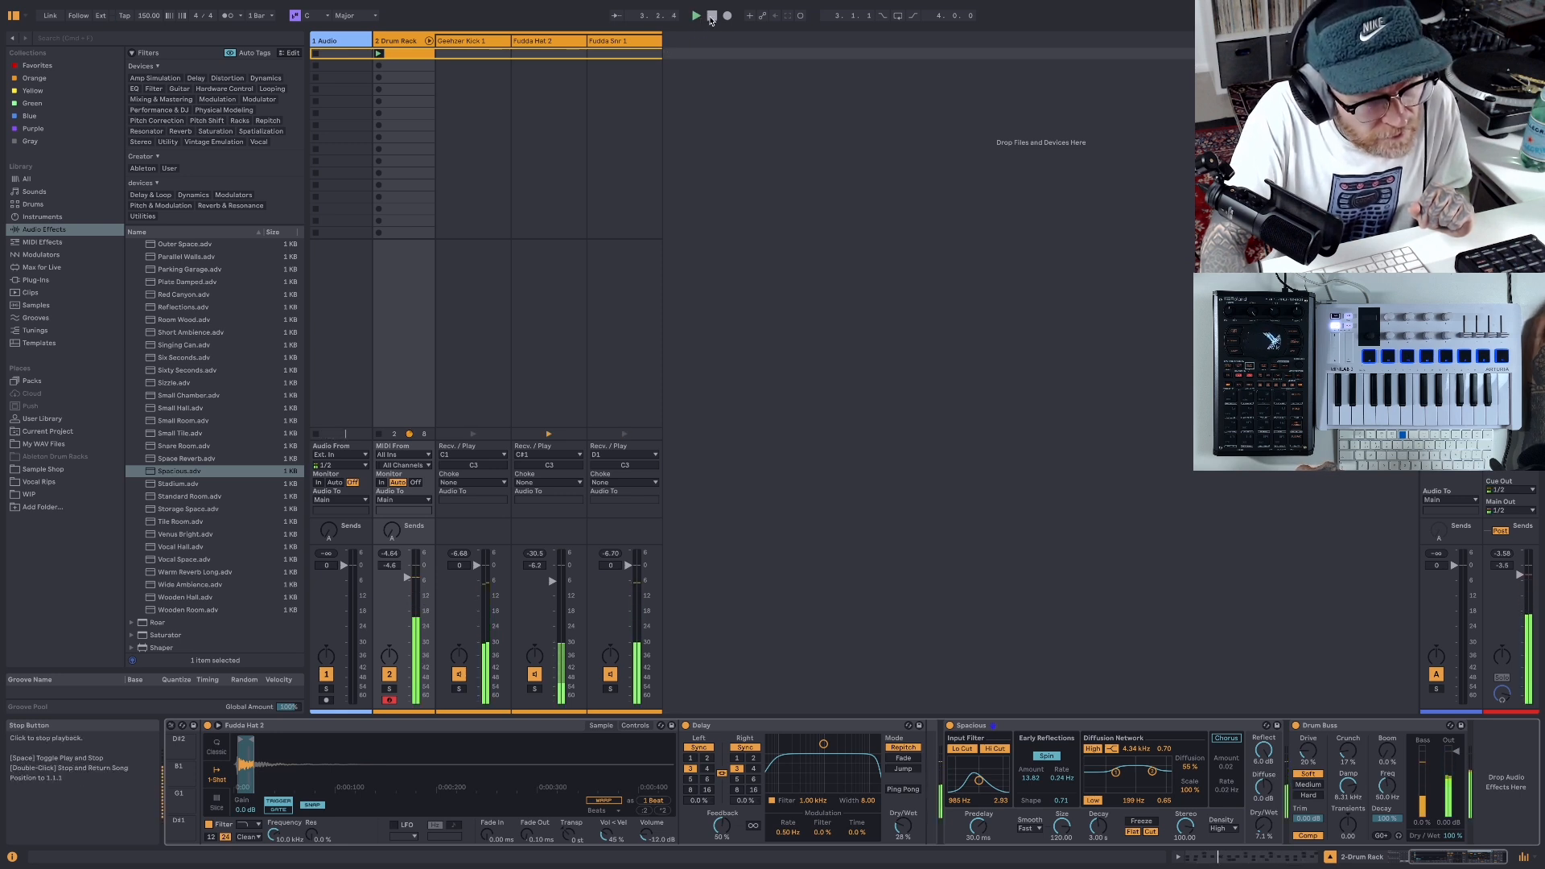
{"action": "left_click", "coordinate": [711, 17]}
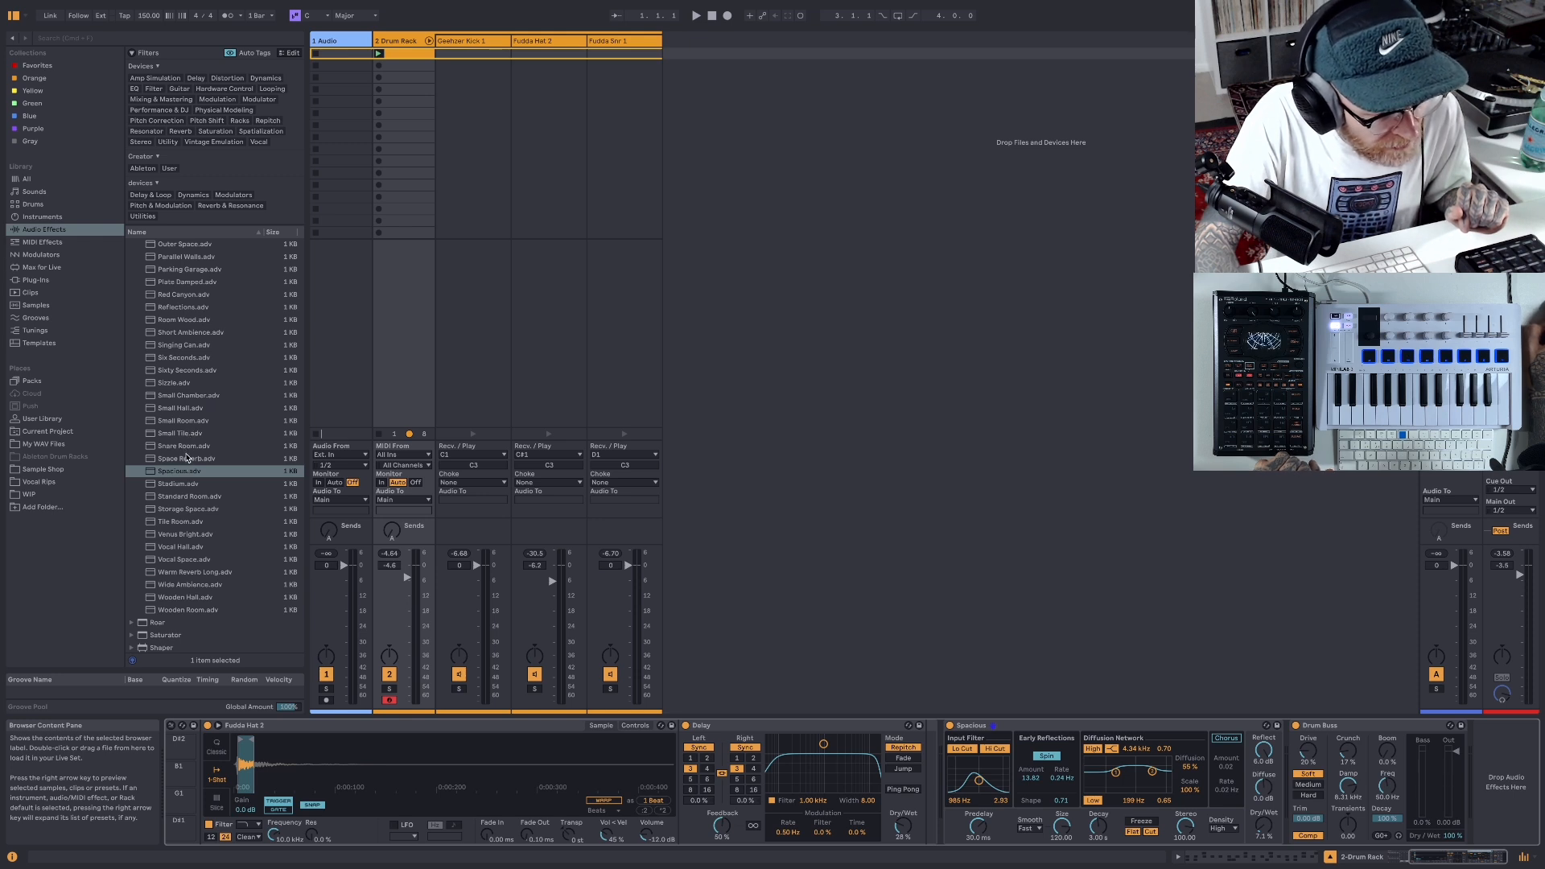
- Insert Saturator between the Spacious reverb and Drum Buss and lower its output to -11 dB
{"action": "mouse_move", "coordinate": [142, 638]}
{"action": "left_mouse_down"}
{"action": "mouse_move", "coordinate": [346, 640]}
{"action": "mouse_move", "coordinate": [1294, 750]}
{"action": "left_mouse_up"}
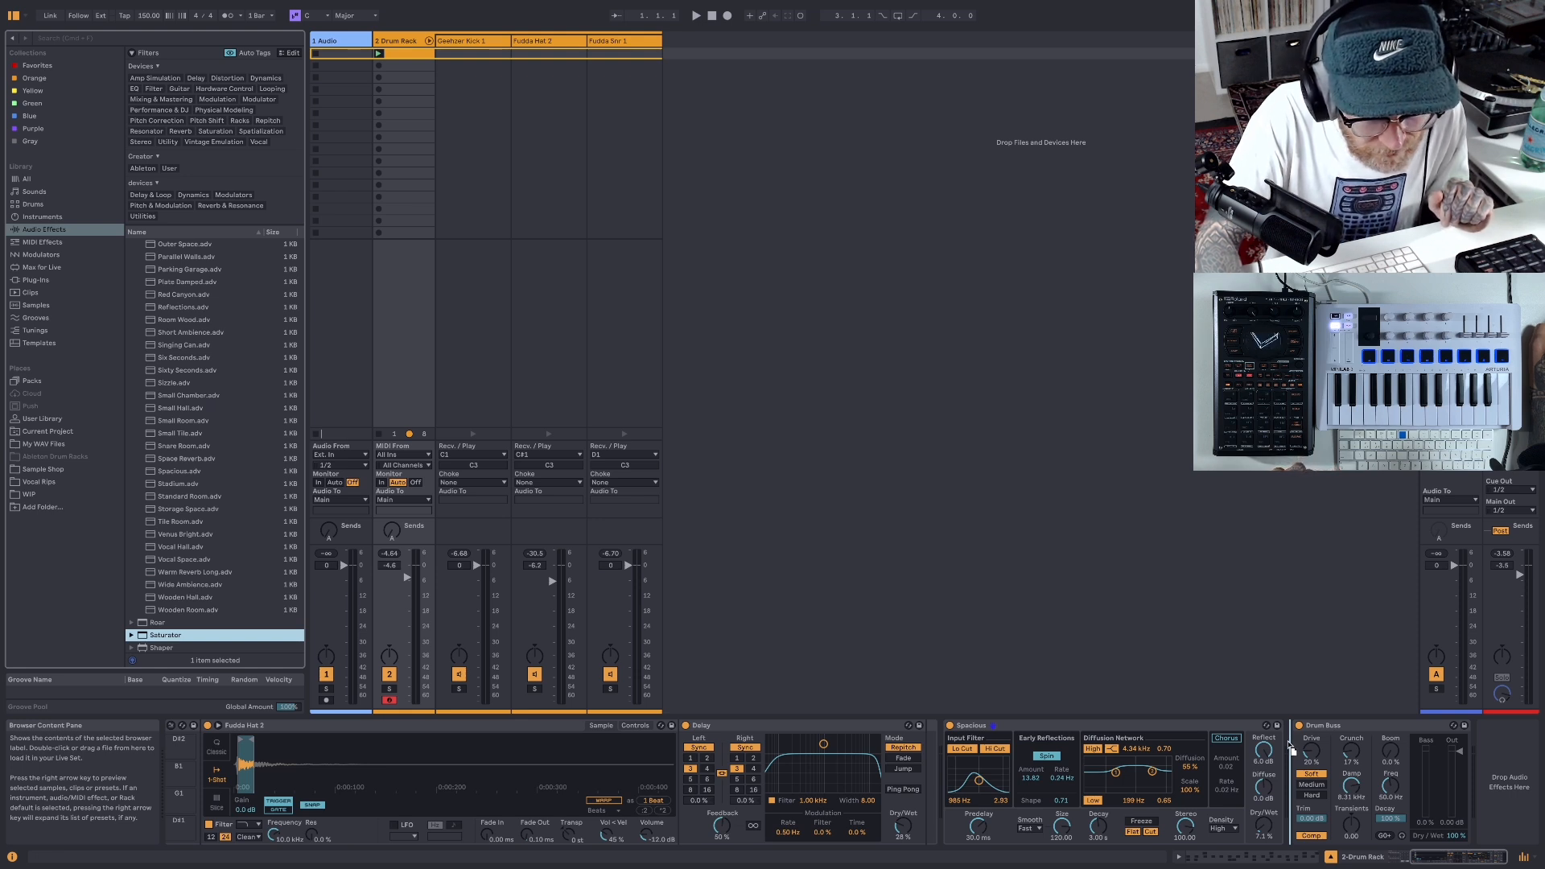
{"action": "mouse_move", "coordinate": [1290, 748]}
{"action": "left_mouse_down"}
{"action": "mouse_move", "coordinate": [1359, 752]}
{"action": "mouse_move", "coordinate": [1292, 757]}
{"action": "left_mouse_up"}
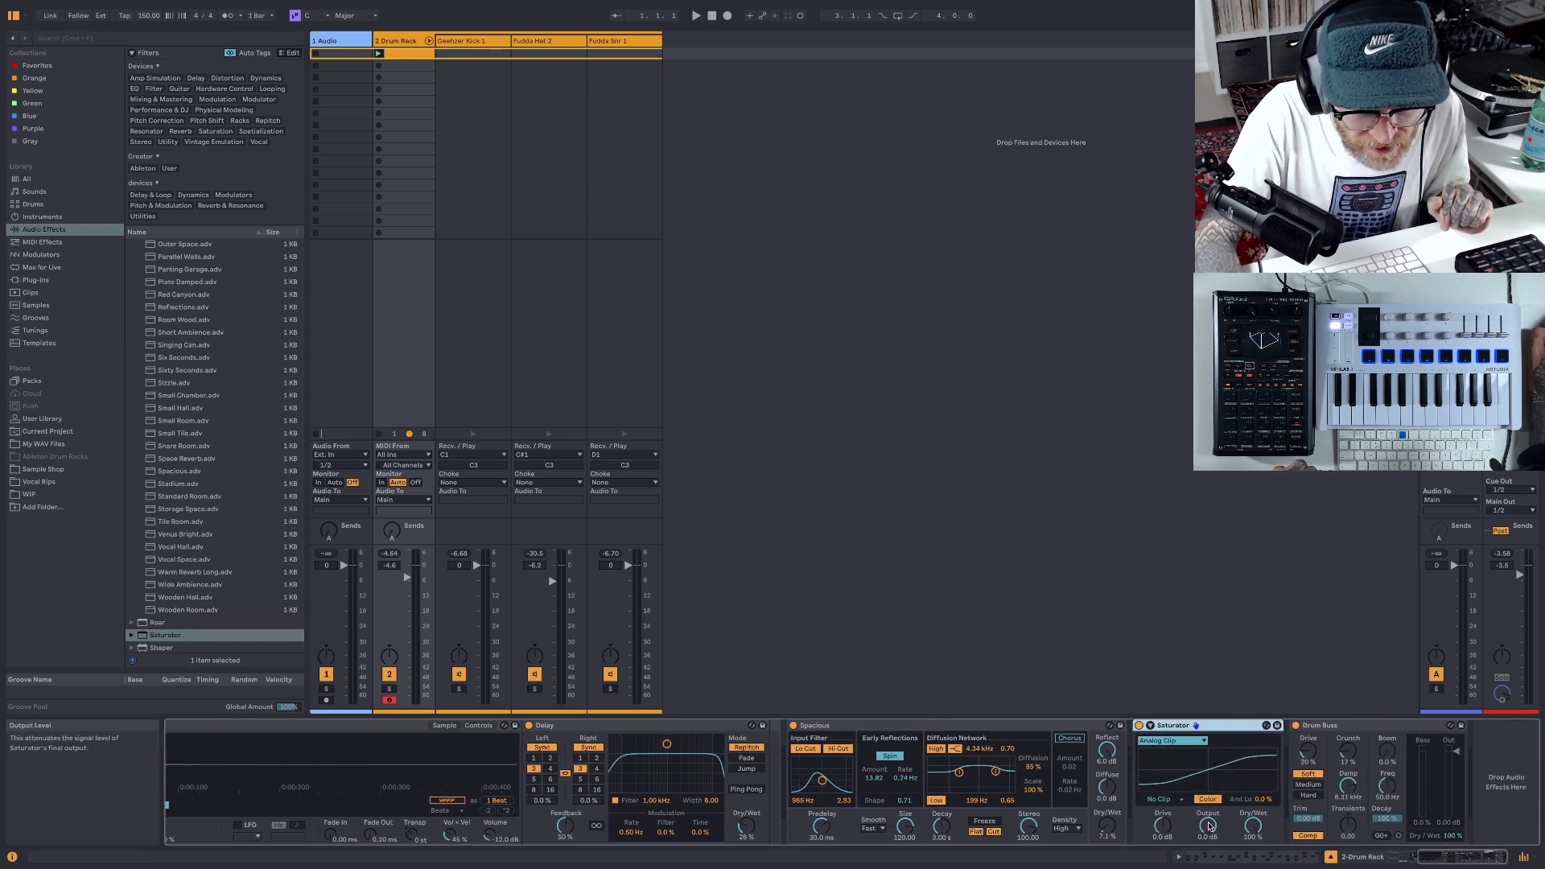
{"action": "left_click_drag", "start_coordinate": [1207, 825], "coordinate": [1207, 831]}
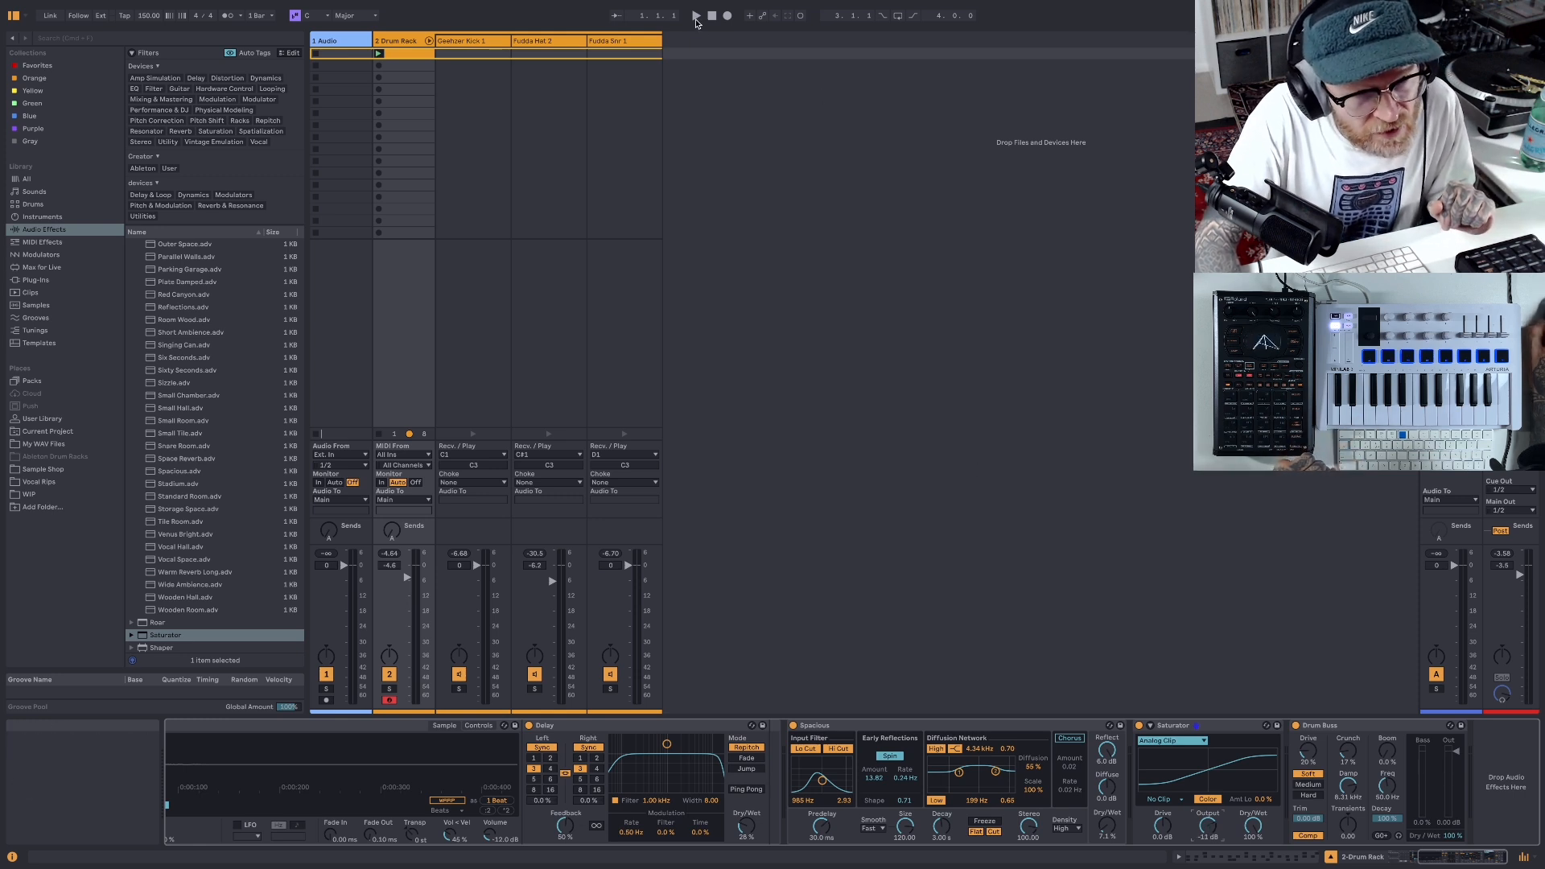
- Set Saturator's drive to 14 dB and output to -14 dB while the beat plays, and audition the result
{"action": "key", "text": "space"}
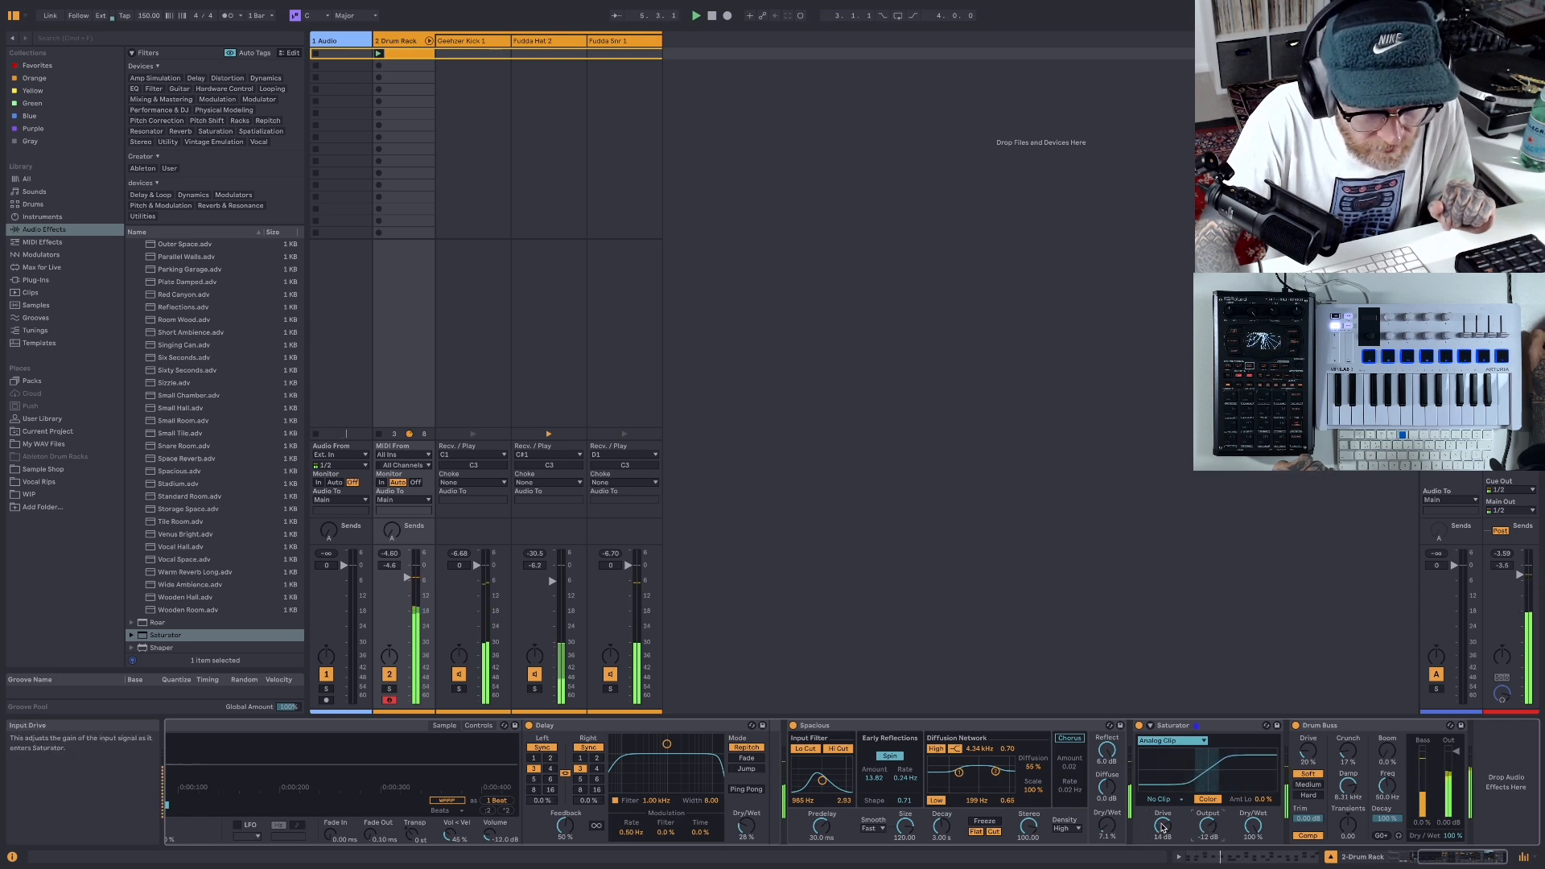
{"action": "left_click_drag", "start_coordinate": [1163, 825], "coordinate": [1163, 837]}
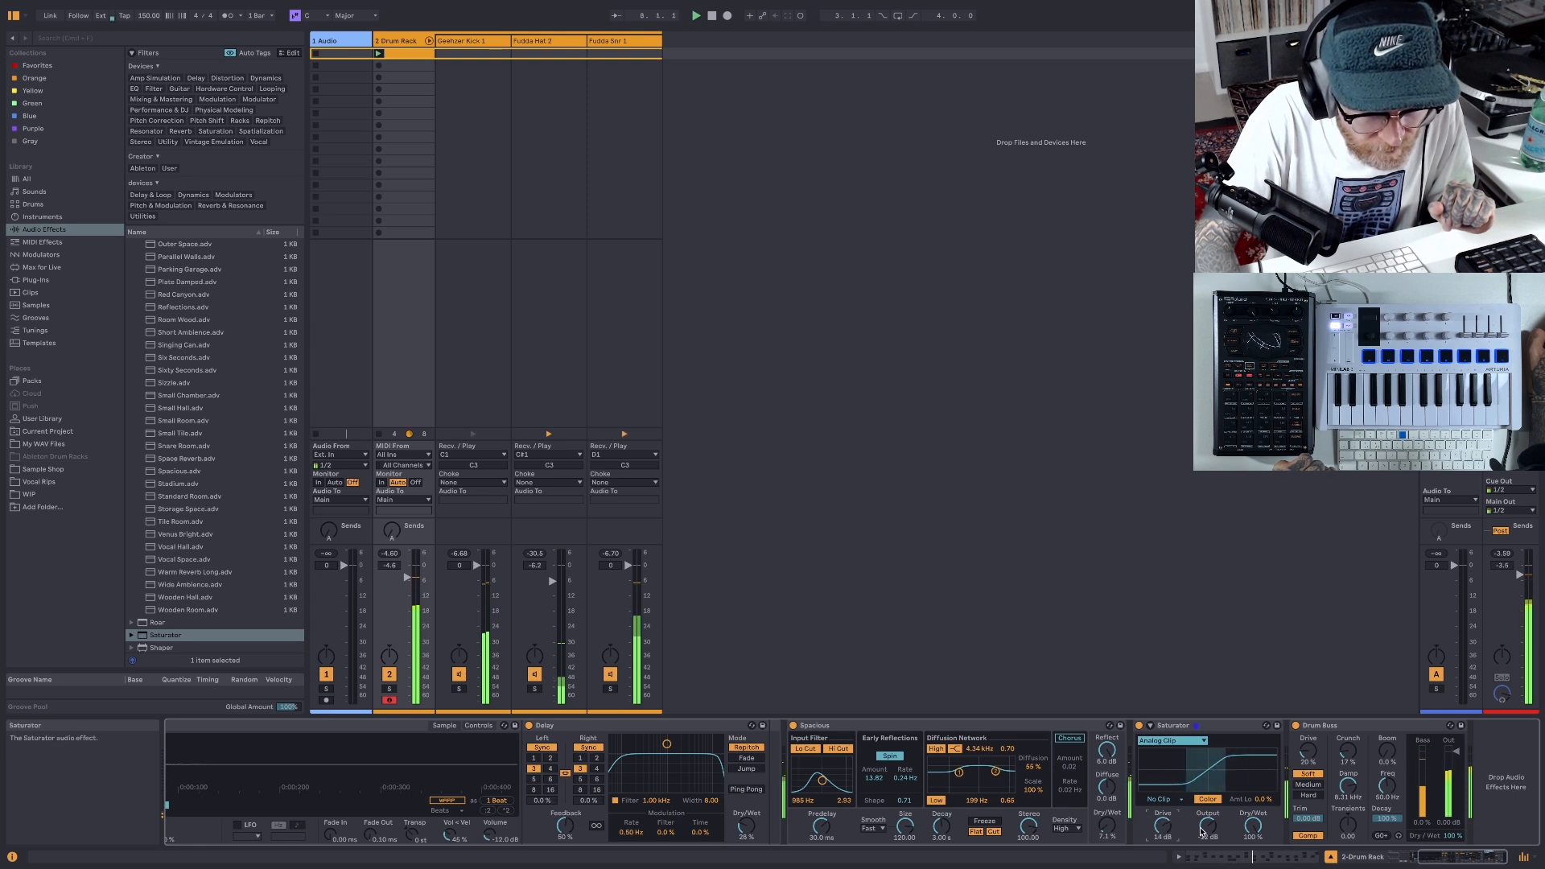
{"action": "left_click_drag", "start_coordinate": [1208, 825], "coordinate": [1207, 833]}
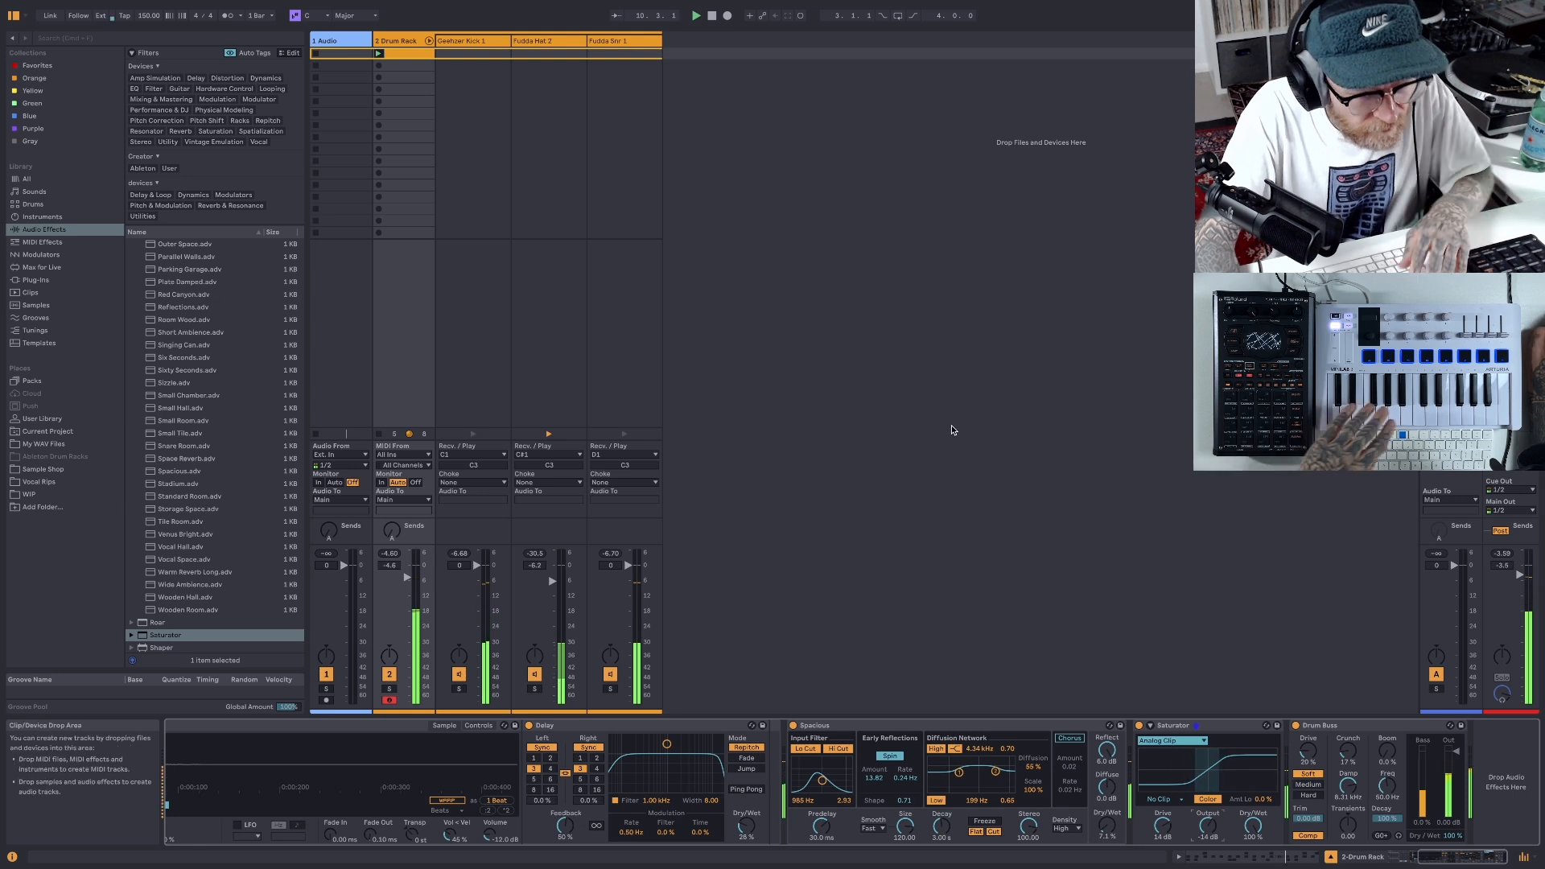
{"action": "double_click", "coordinate": [712, 18]}
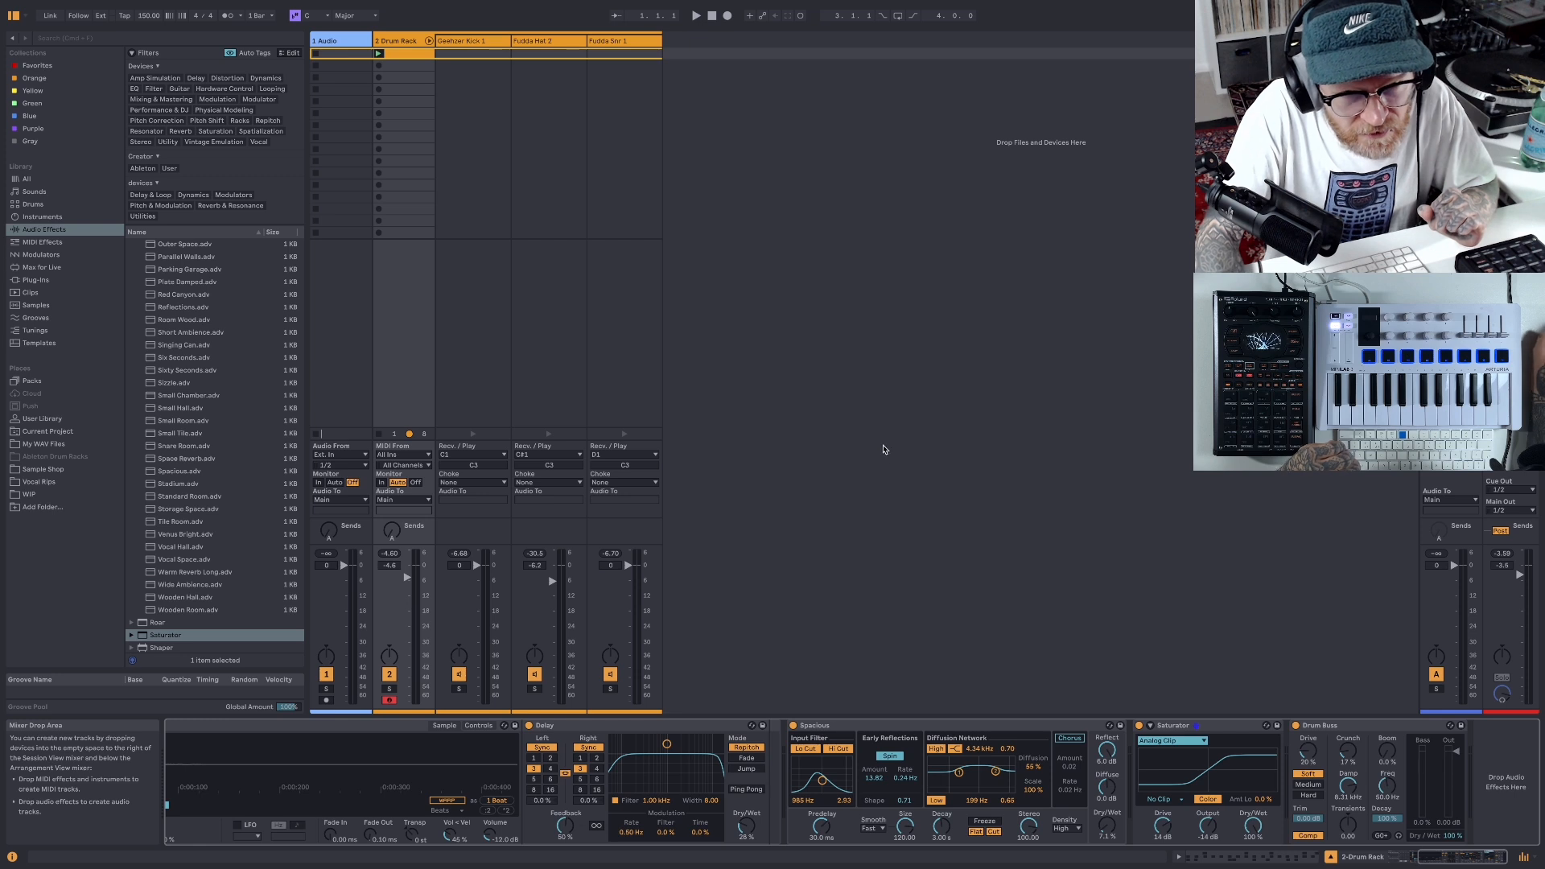
{"action": "left_click", "coordinate": [695, 15]}
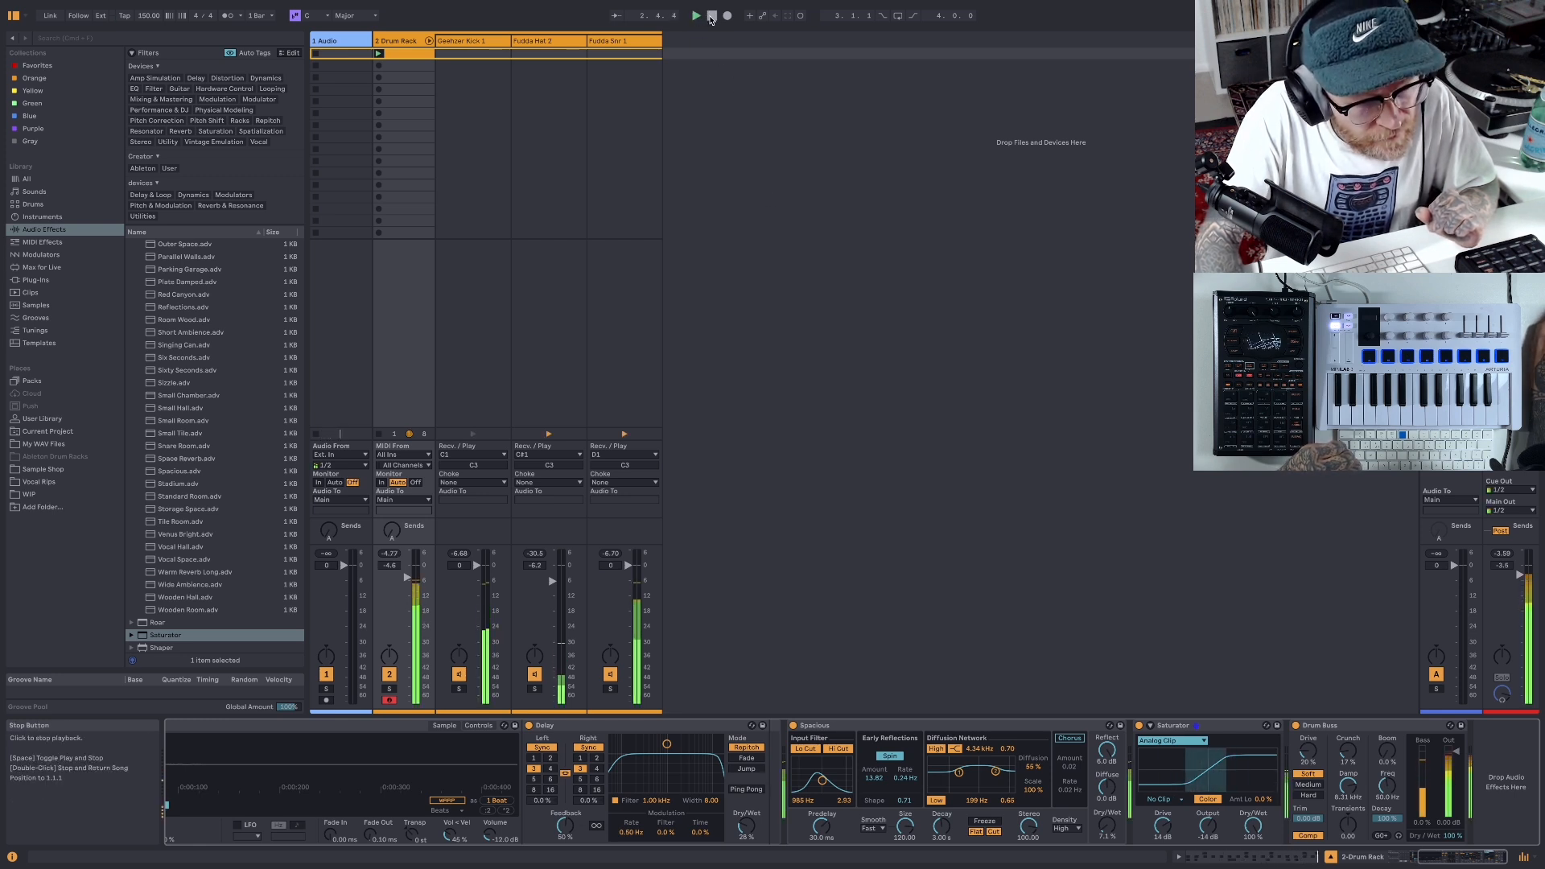
{"action": "left_click", "coordinate": [711, 16]}
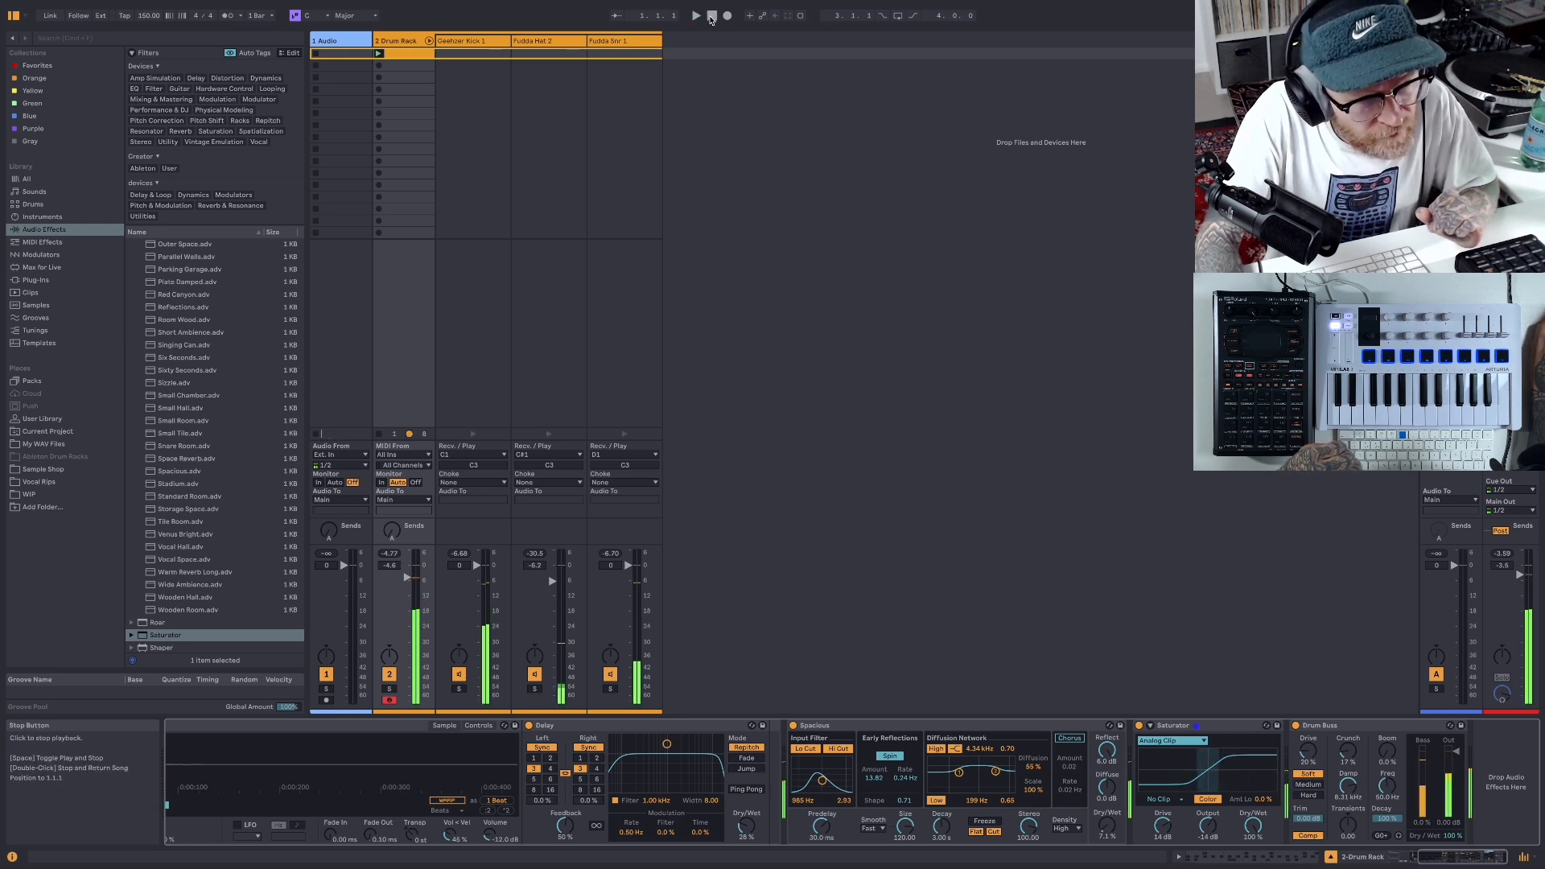
- Insert a new audio track, set its input to Resampling and arm it for recording
{"action": "right_click", "coordinate": [721, 55]}
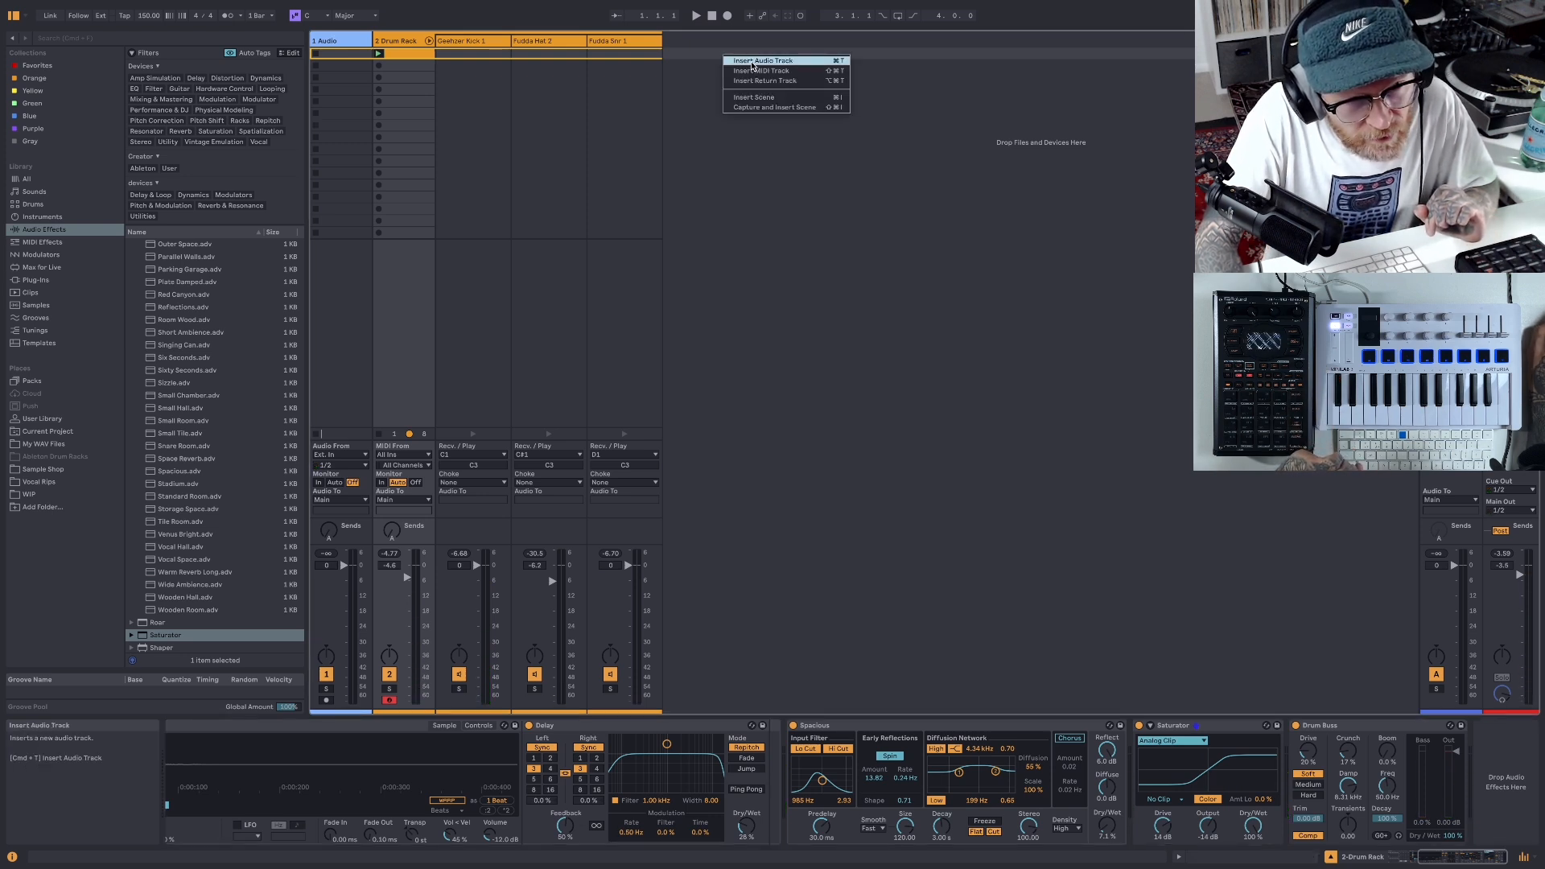
{"action": "left_click", "coordinate": [752, 62]}
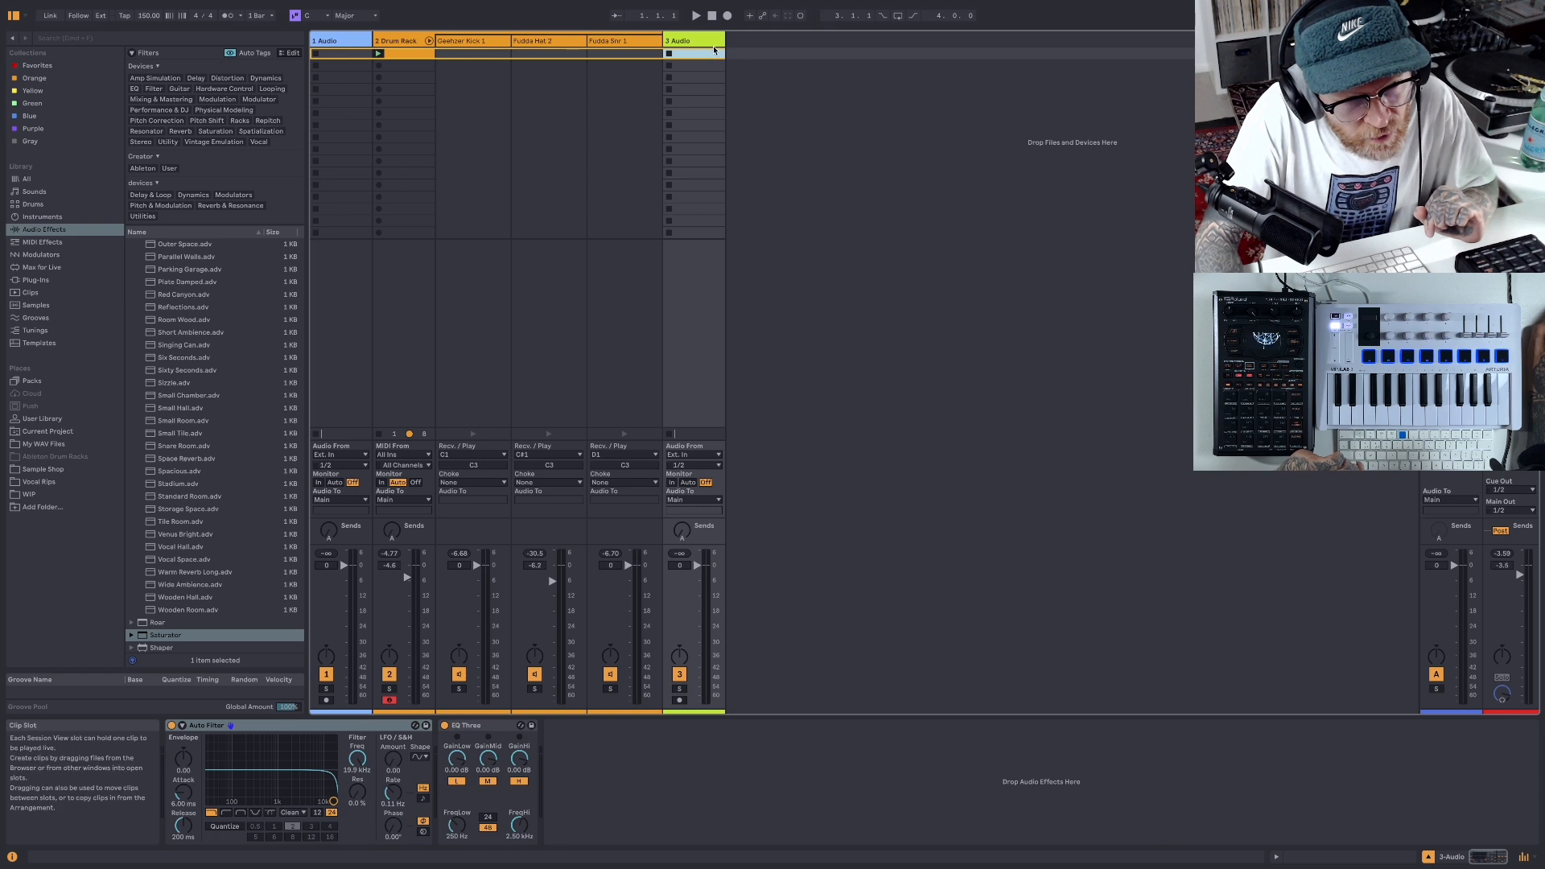
{"action": "left_click", "coordinate": [718, 456]}
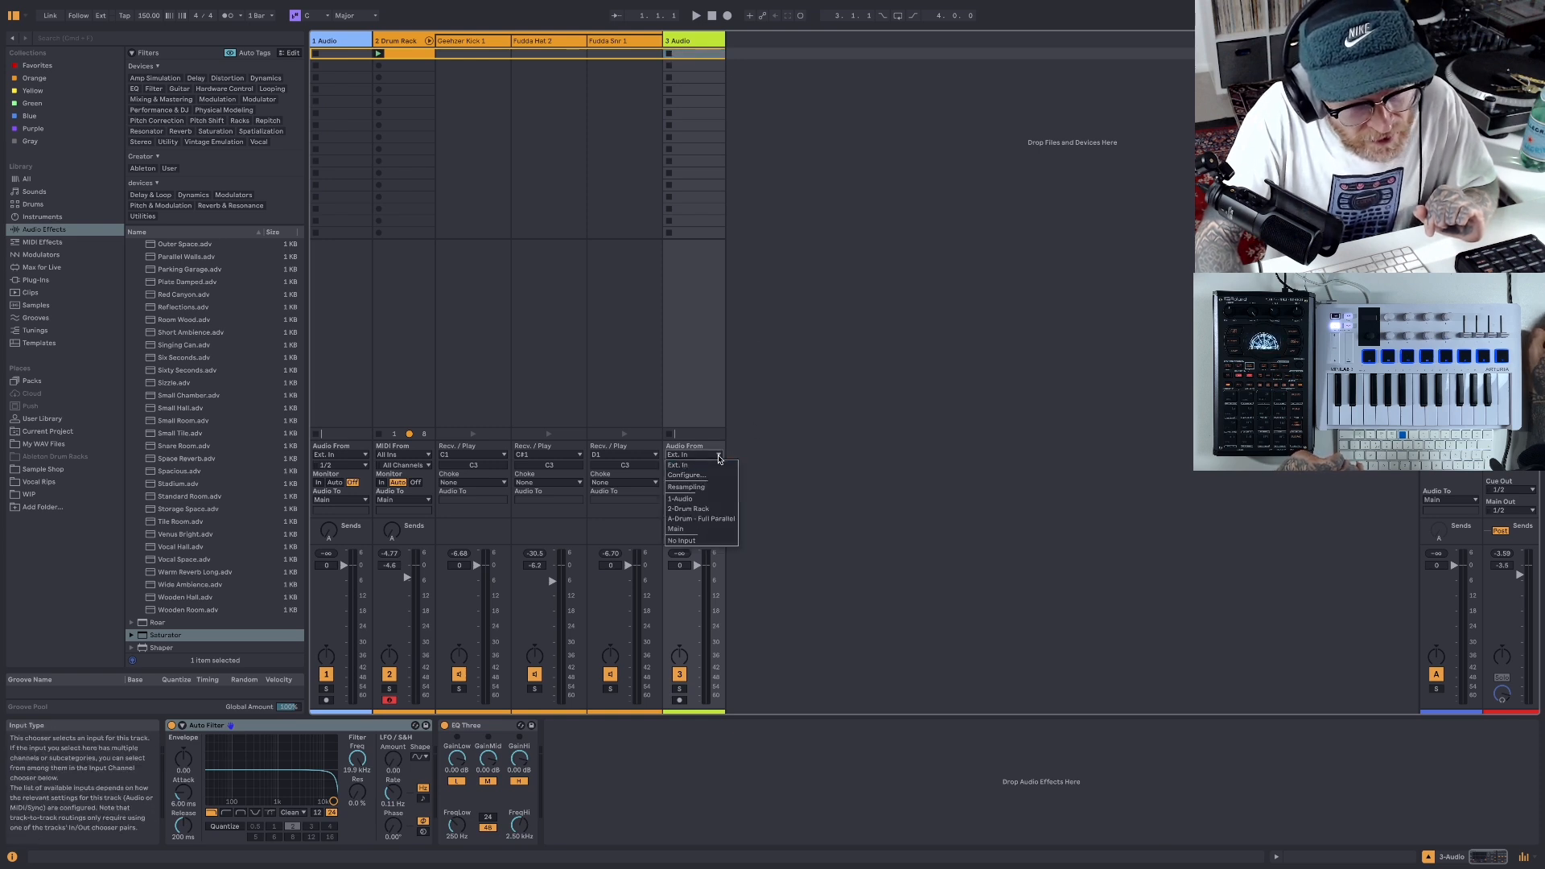
{"action": "left_click", "coordinate": [691, 467]}
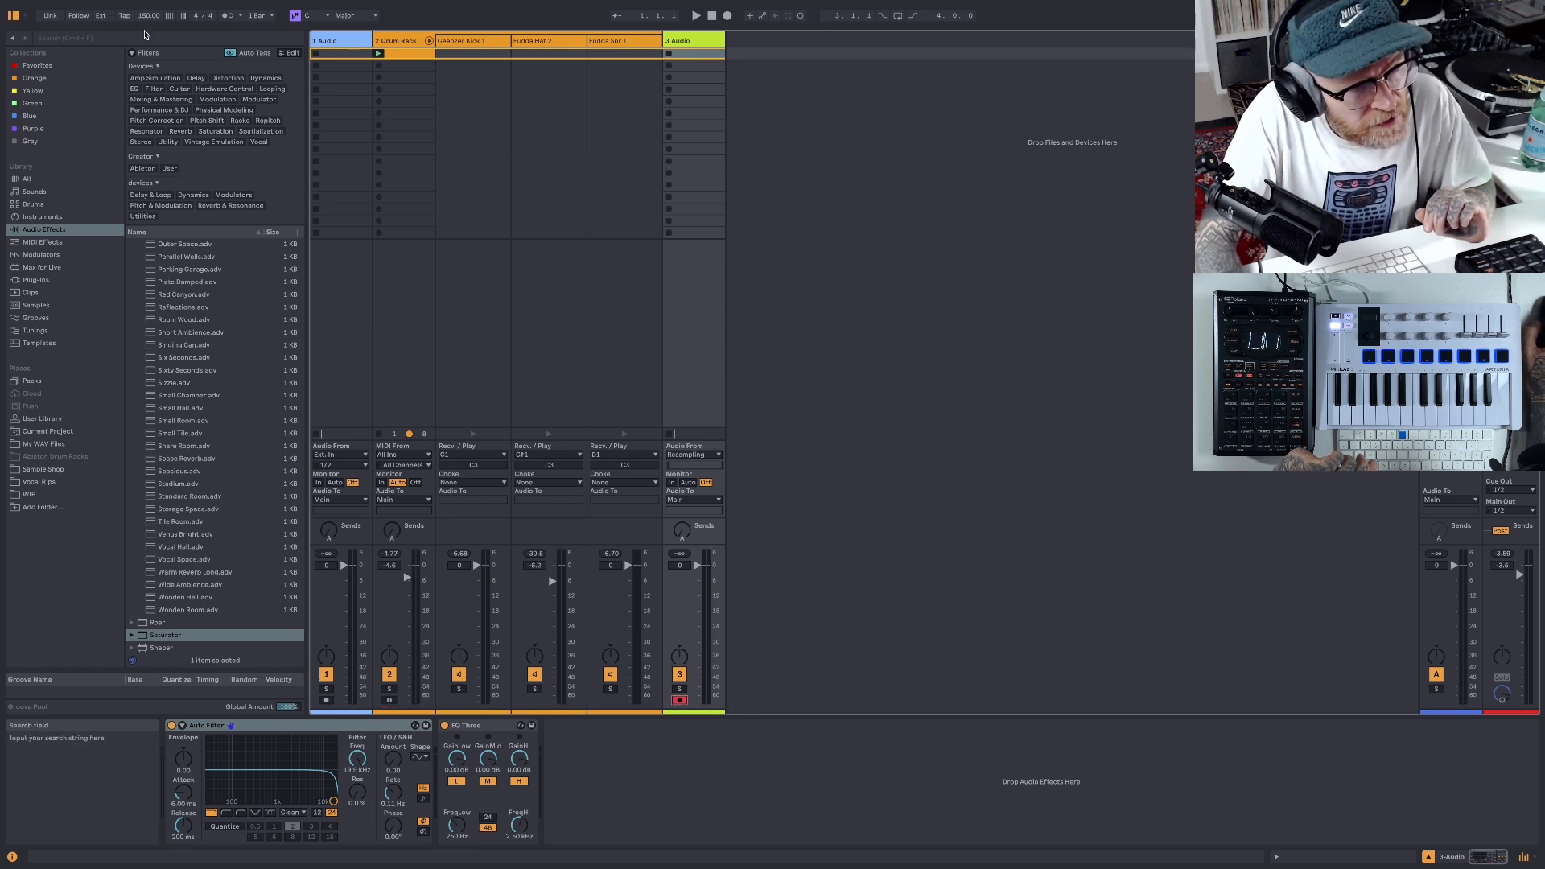
- Record the processed drum beat into the new audio track's first clip slot
{"action": "left_click", "coordinate": [669, 54]}
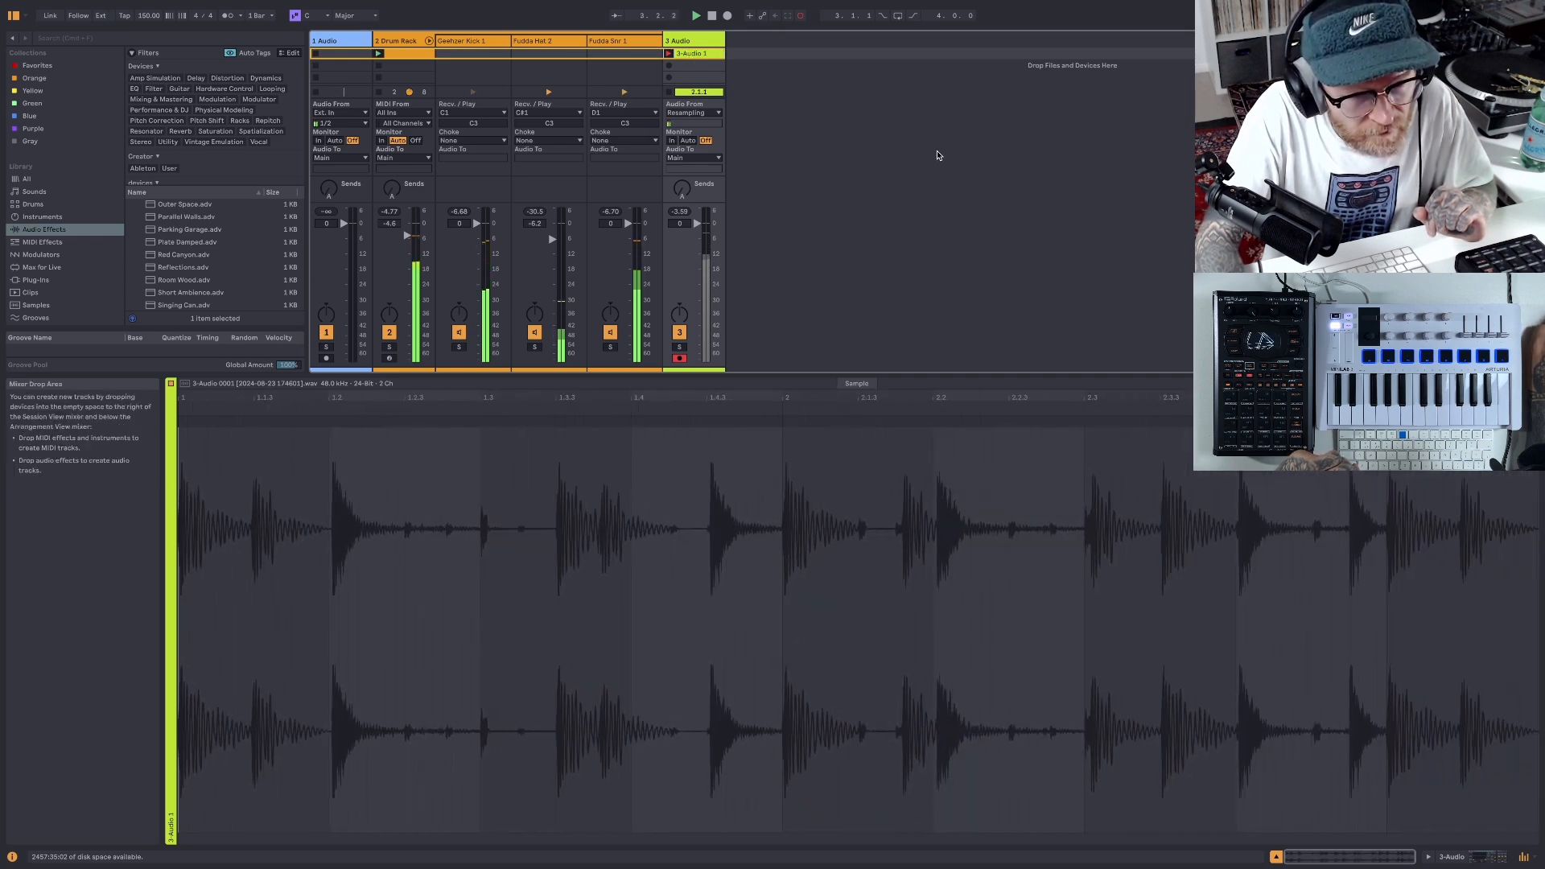
{"action": "left_click", "coordinate": [711, 15]}
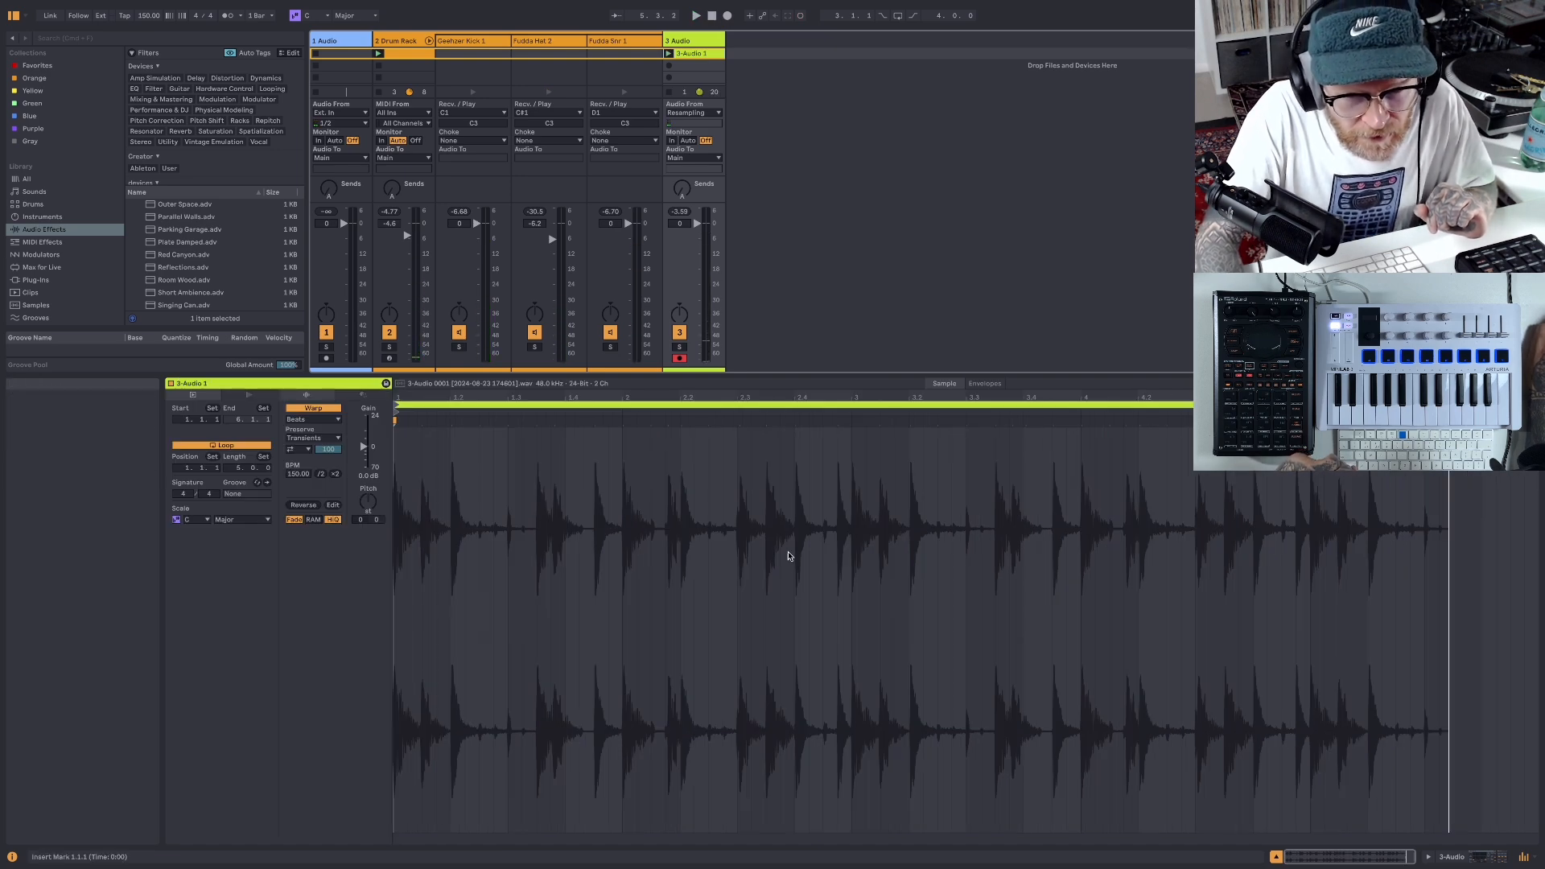
- Inspect the start of the recorded clip's waveform up close around the first hits
{"action": "left_click_drag", "start_coordinate": [599, 396], "coordinate": [597, 555]}
{"action": "scroll", "coordinate": [736, 493], "scroll_direction": "left", "scroll_amount": 15}
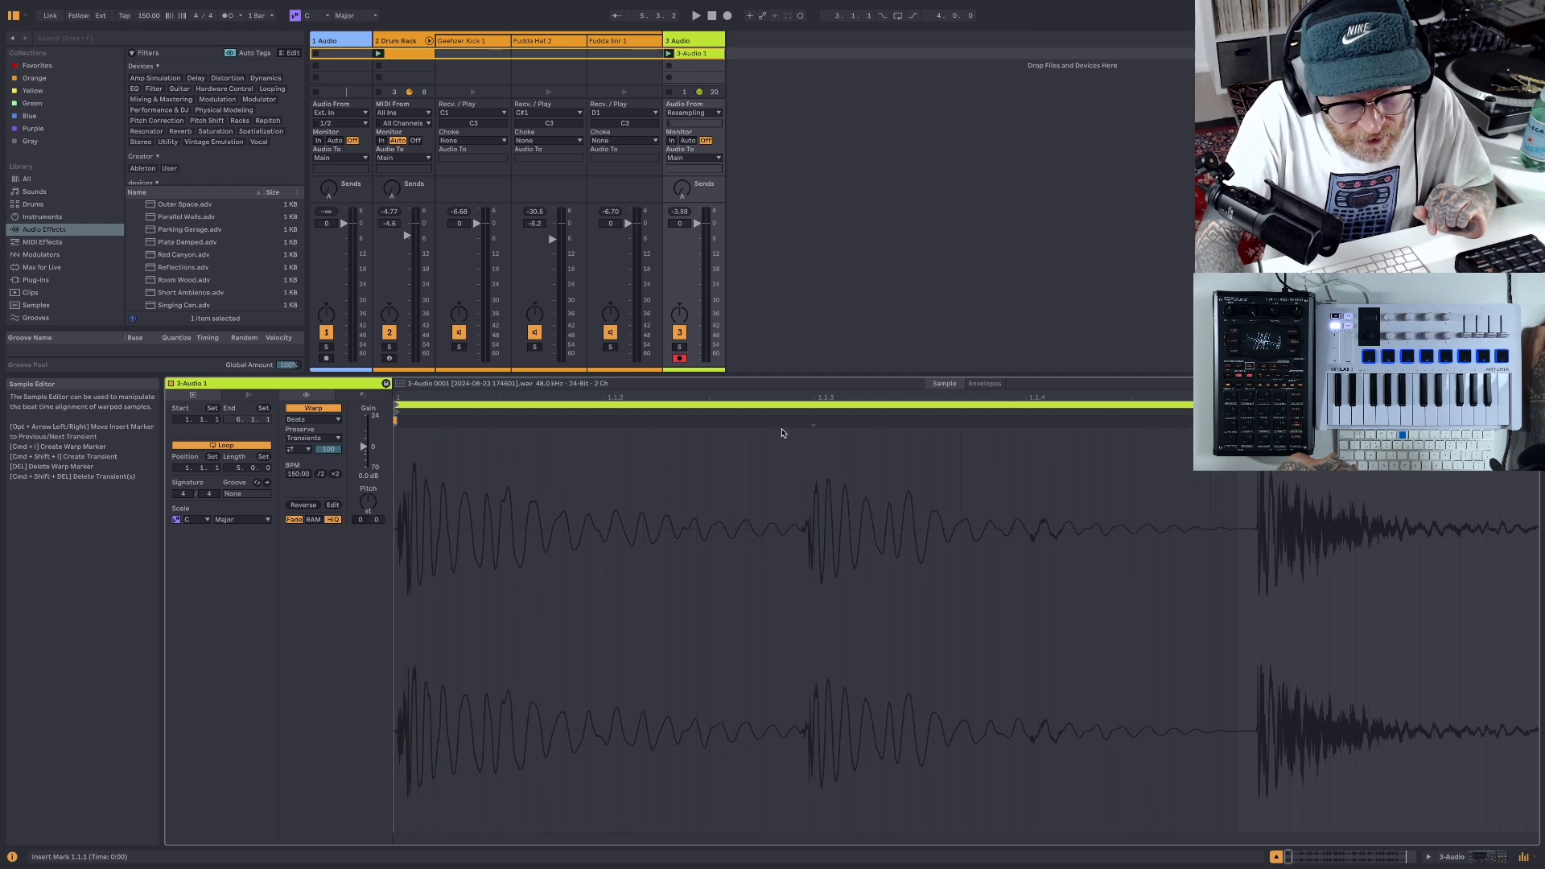
{"action": "left_click_drag", "start_coordinate": [761, 395], "coordinate": [763, 475]}
{"action": "scroll", "coordinate": [840, 493], "scroll_direction": "left", "scroll_amount": 12}
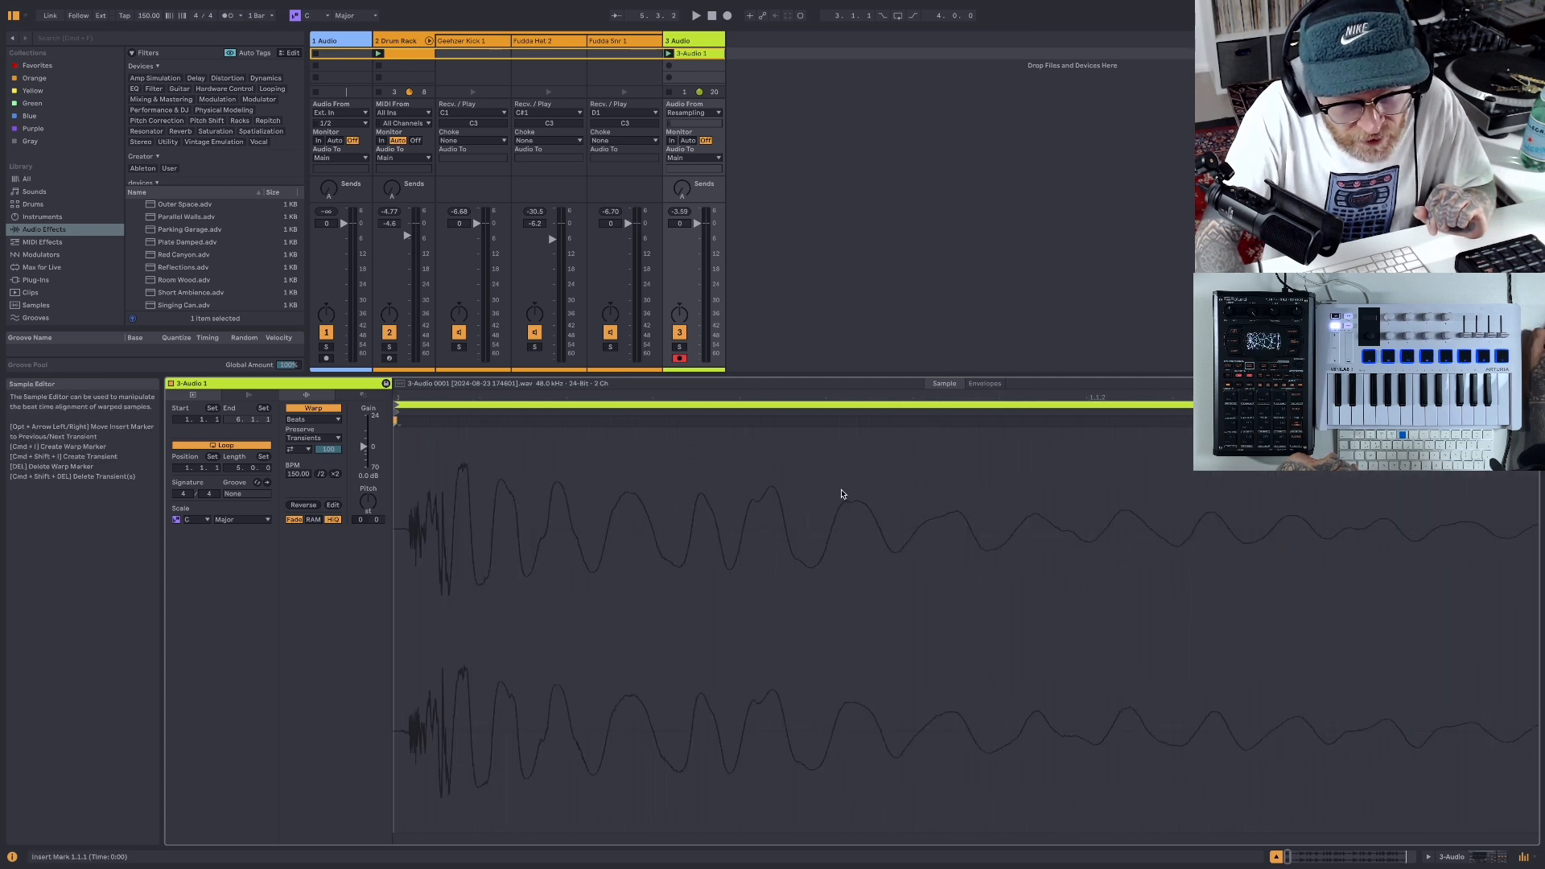
{"action": "left_click_drag", "start_coordinate": [603, 394], "coordinate": [648, 483]}
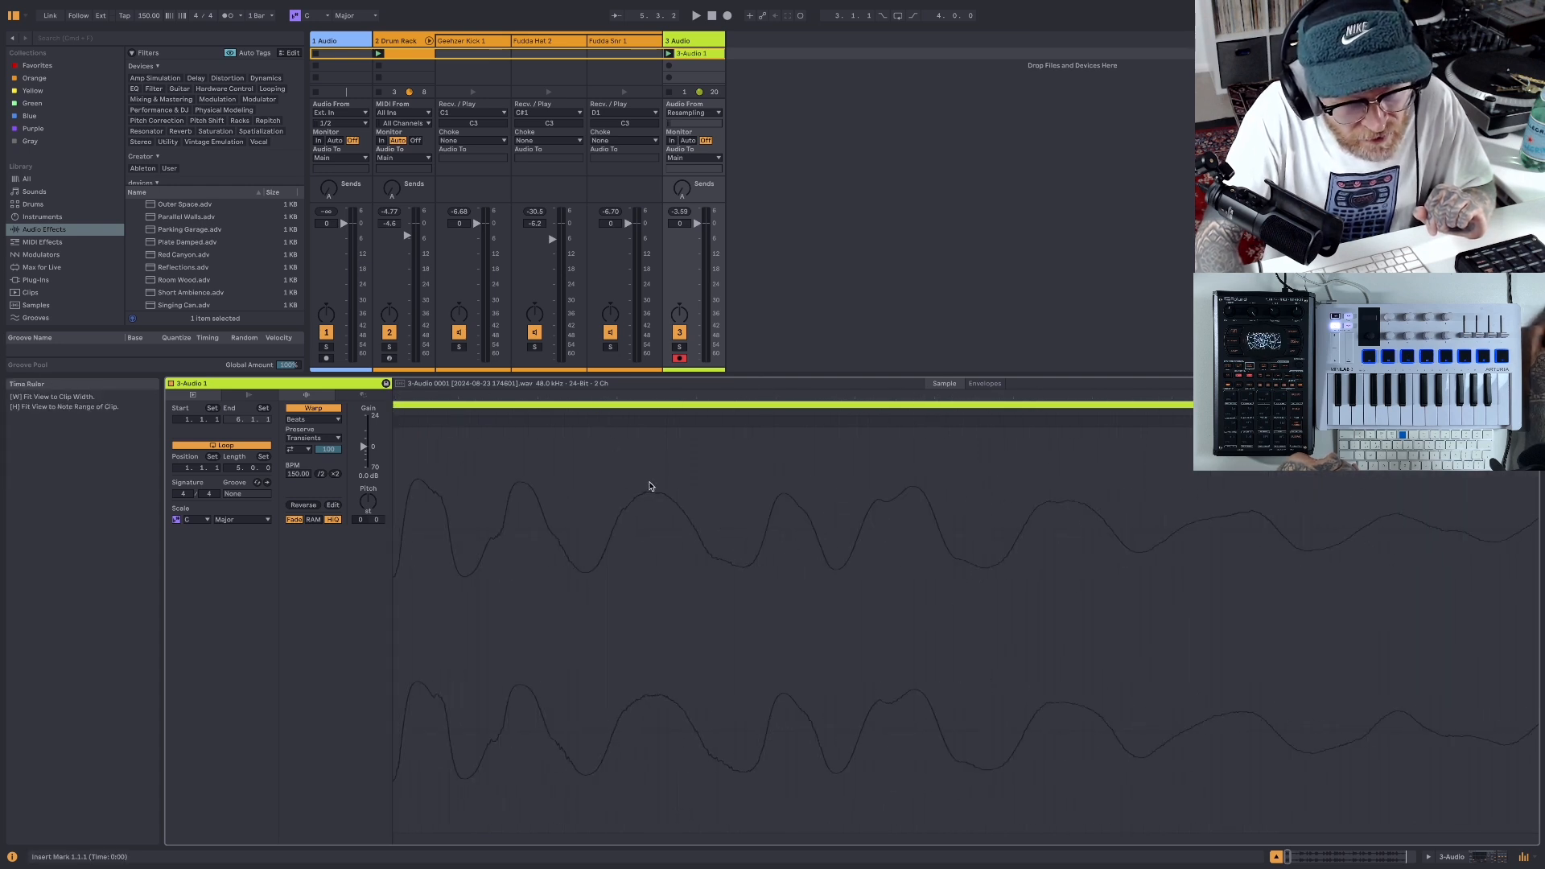
{"action": "scroll", "coordinate": [668, 498], "scroll_direction": "left", "scroll_amount": 5}
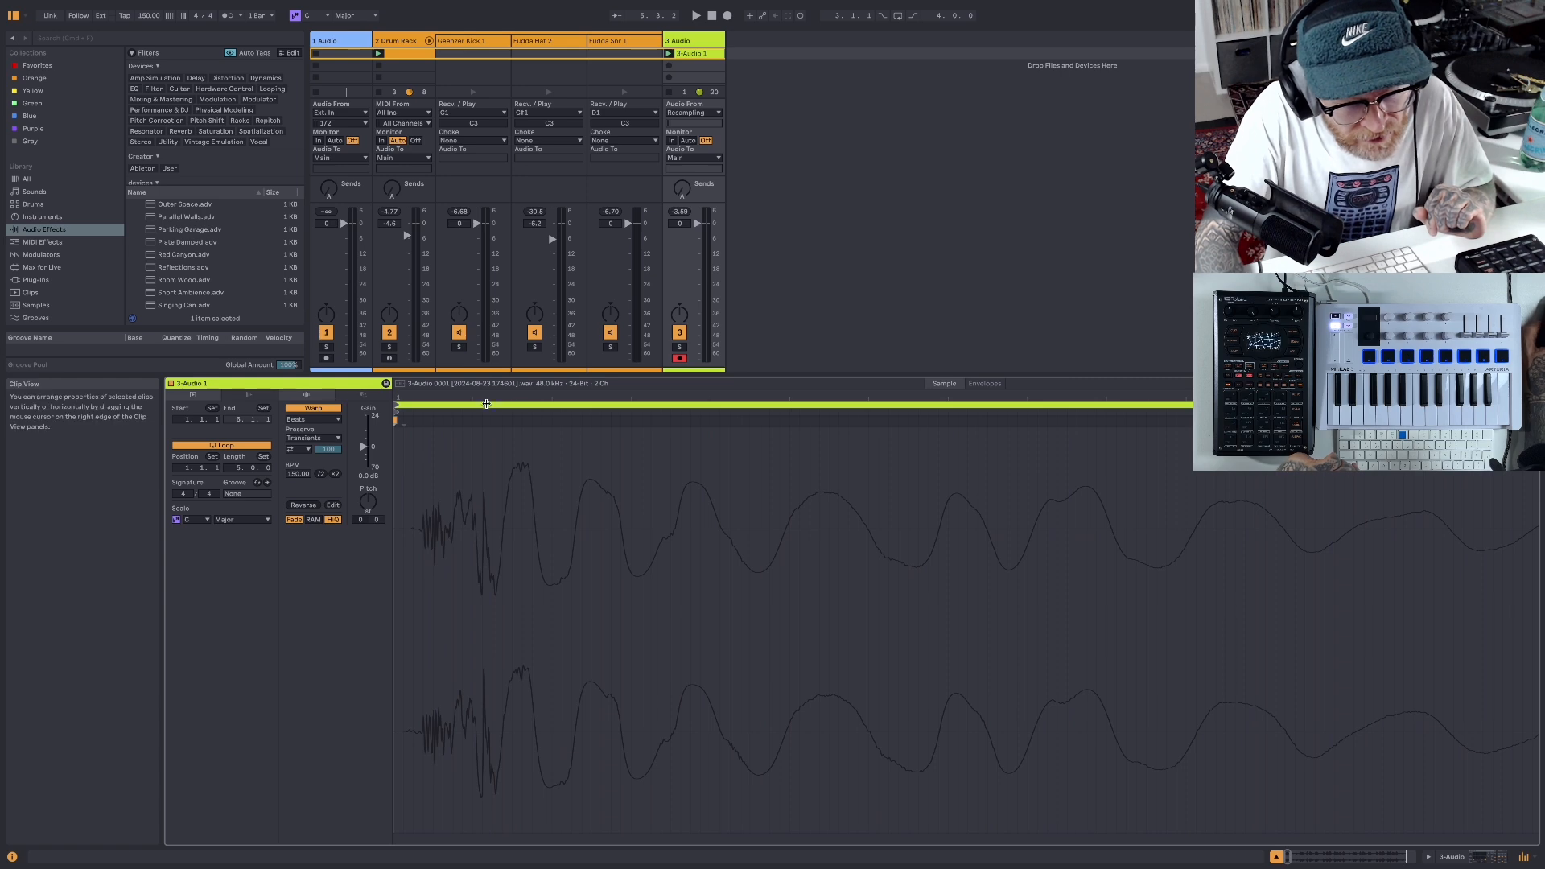
{"action": "left_click_drag", "start_coordinate": [725, 397], "coordinate": [725, 265]}
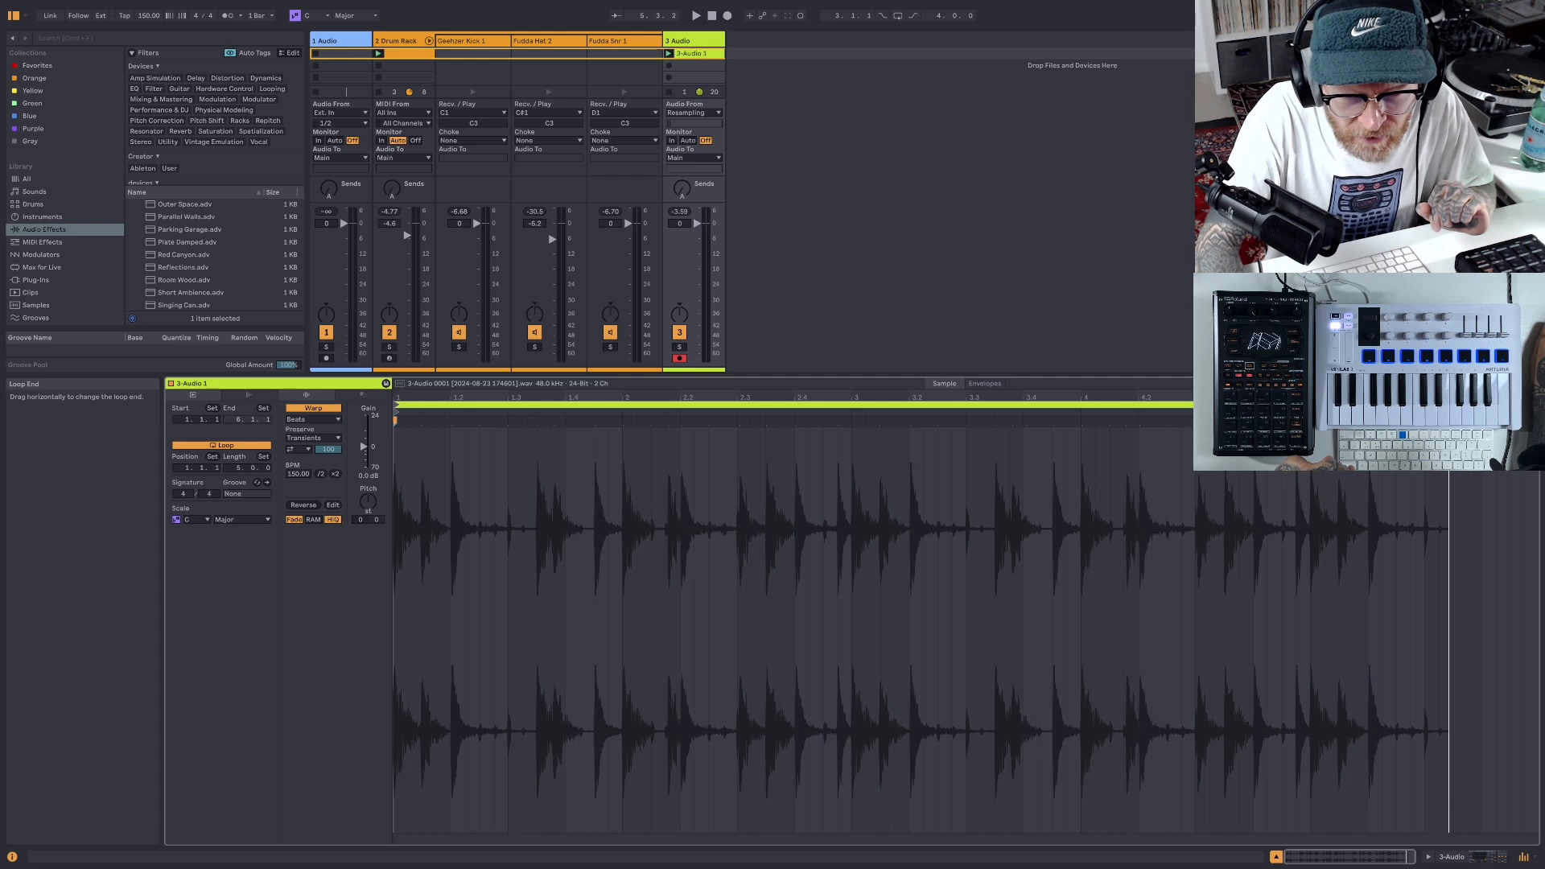
- Crop the recorded clip's sample to a four-bar loop and normalize it
{"action": "left_click_drag", "start_coordinate": [1537, 406], "coordinate": [1308, 473]}
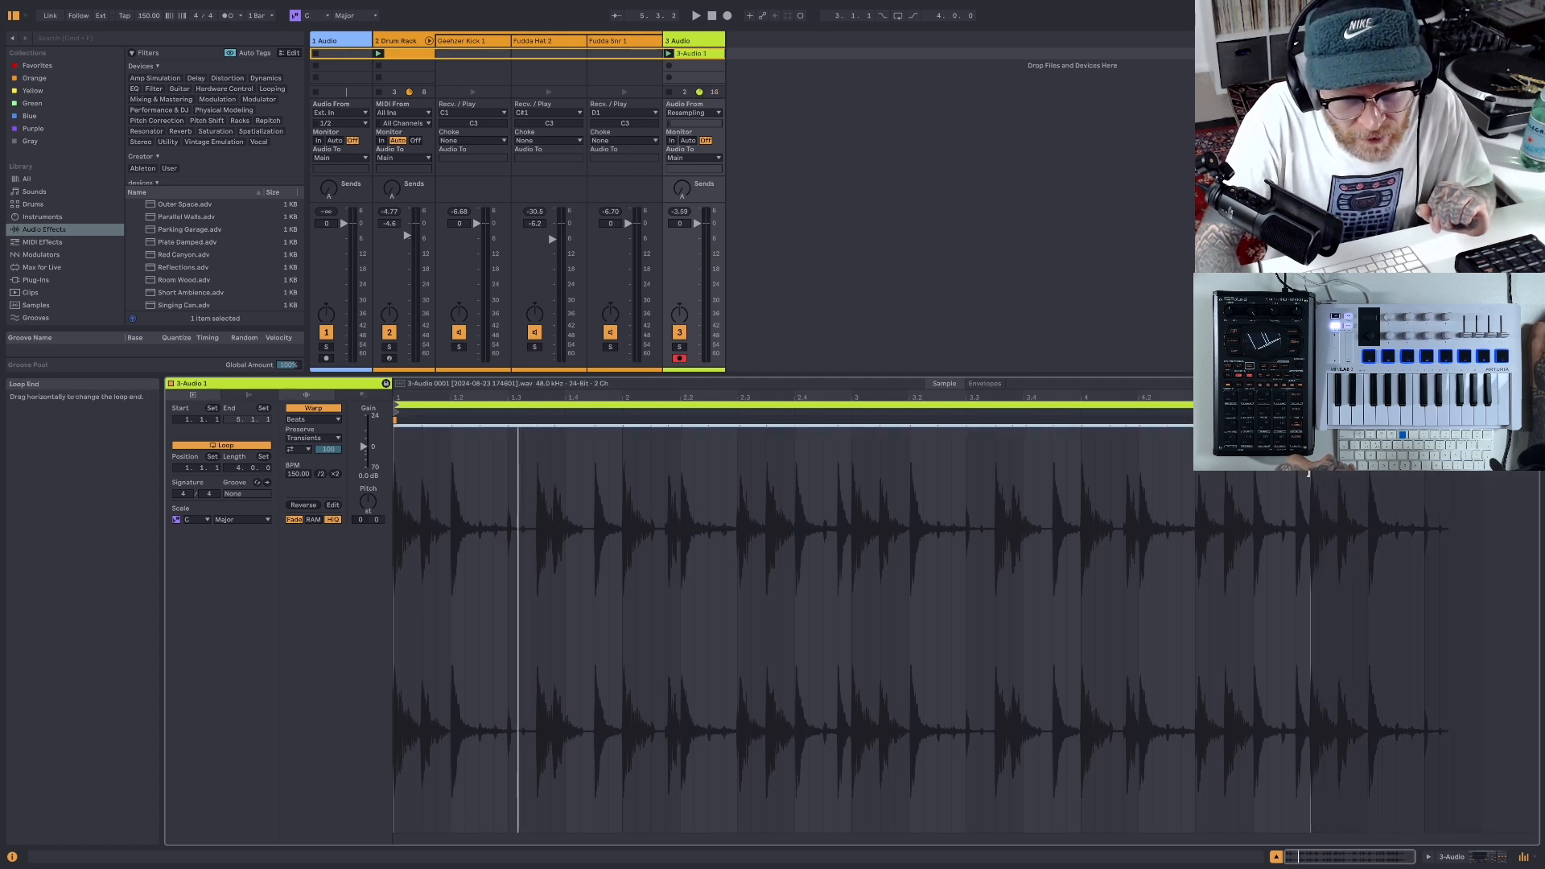
{"action": "right_click", "coordinate": [1166, 457]}
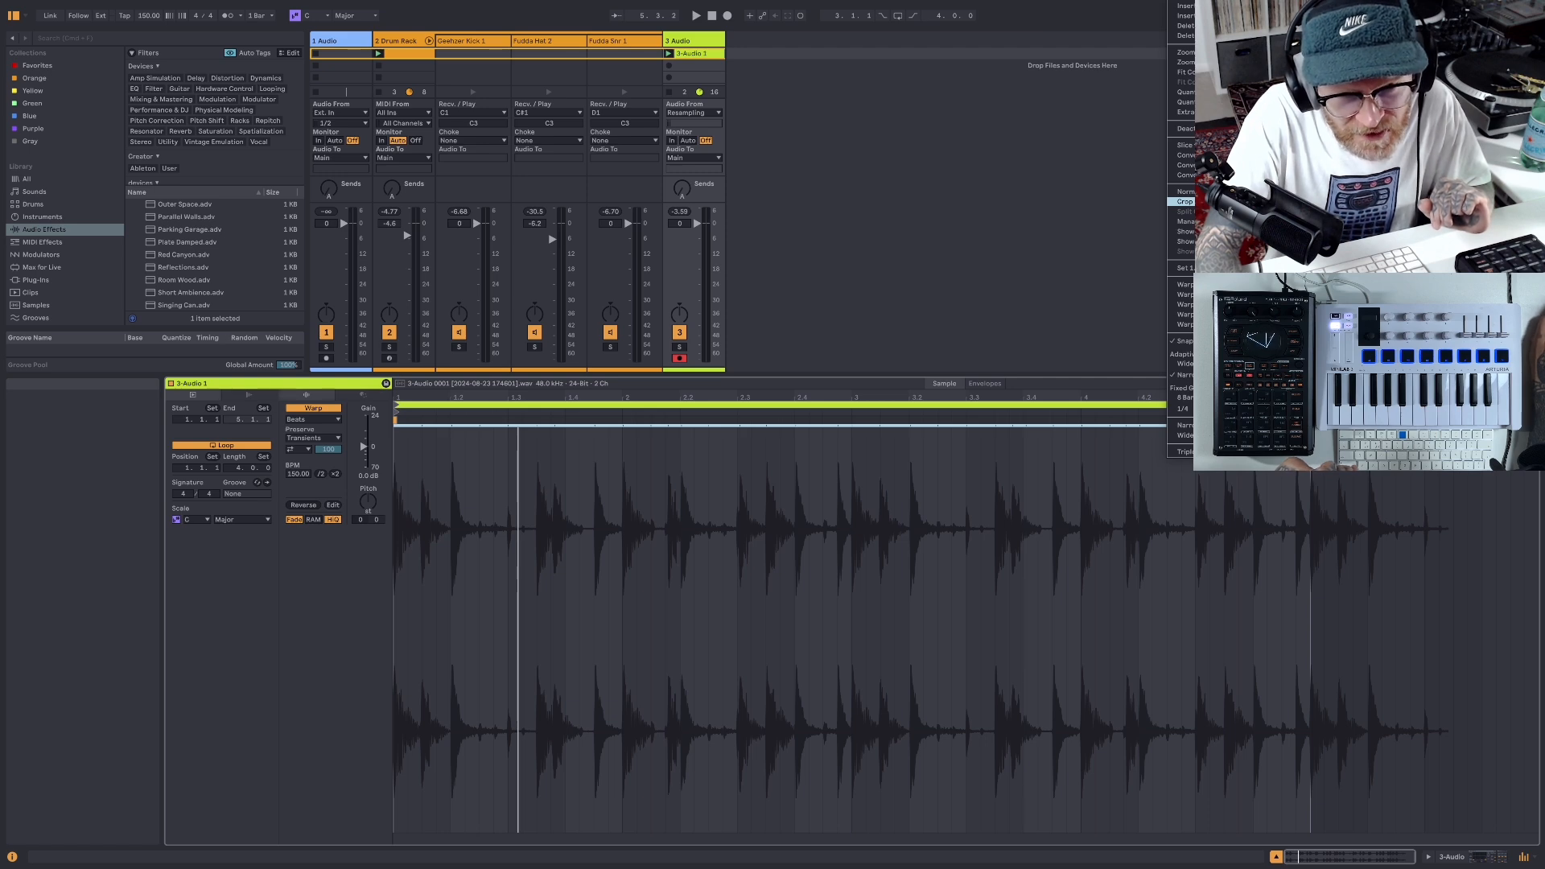
{"action": "left_click", "coordinate": [1183, 202]}
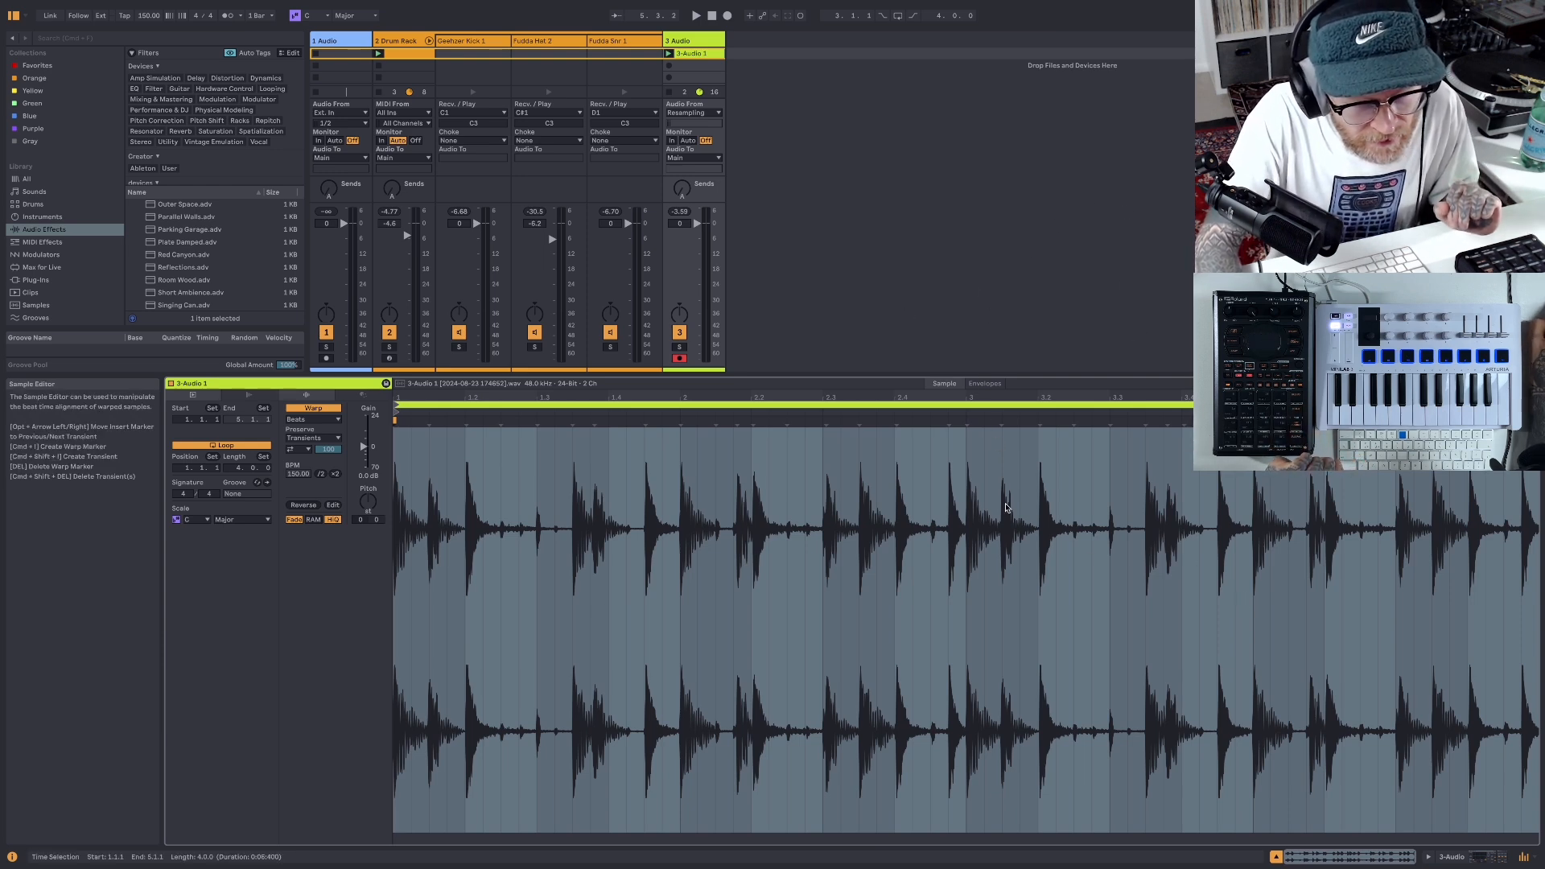
{"action": "right_click", "coordinate": [1094, 506]}
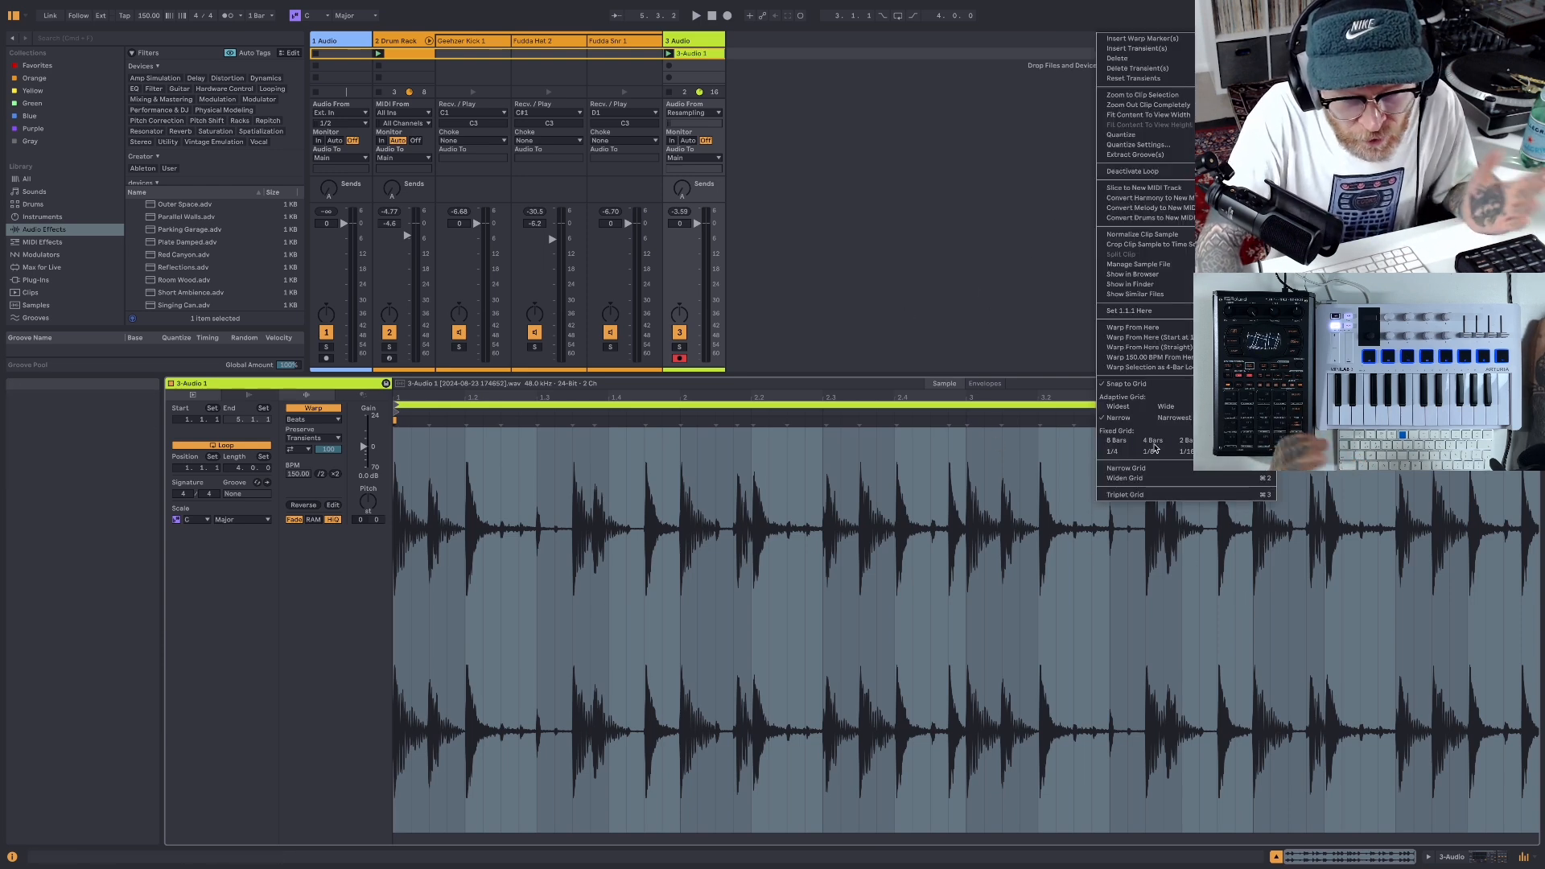
{"action": "left_click", "coordinate": [1161, 234]}
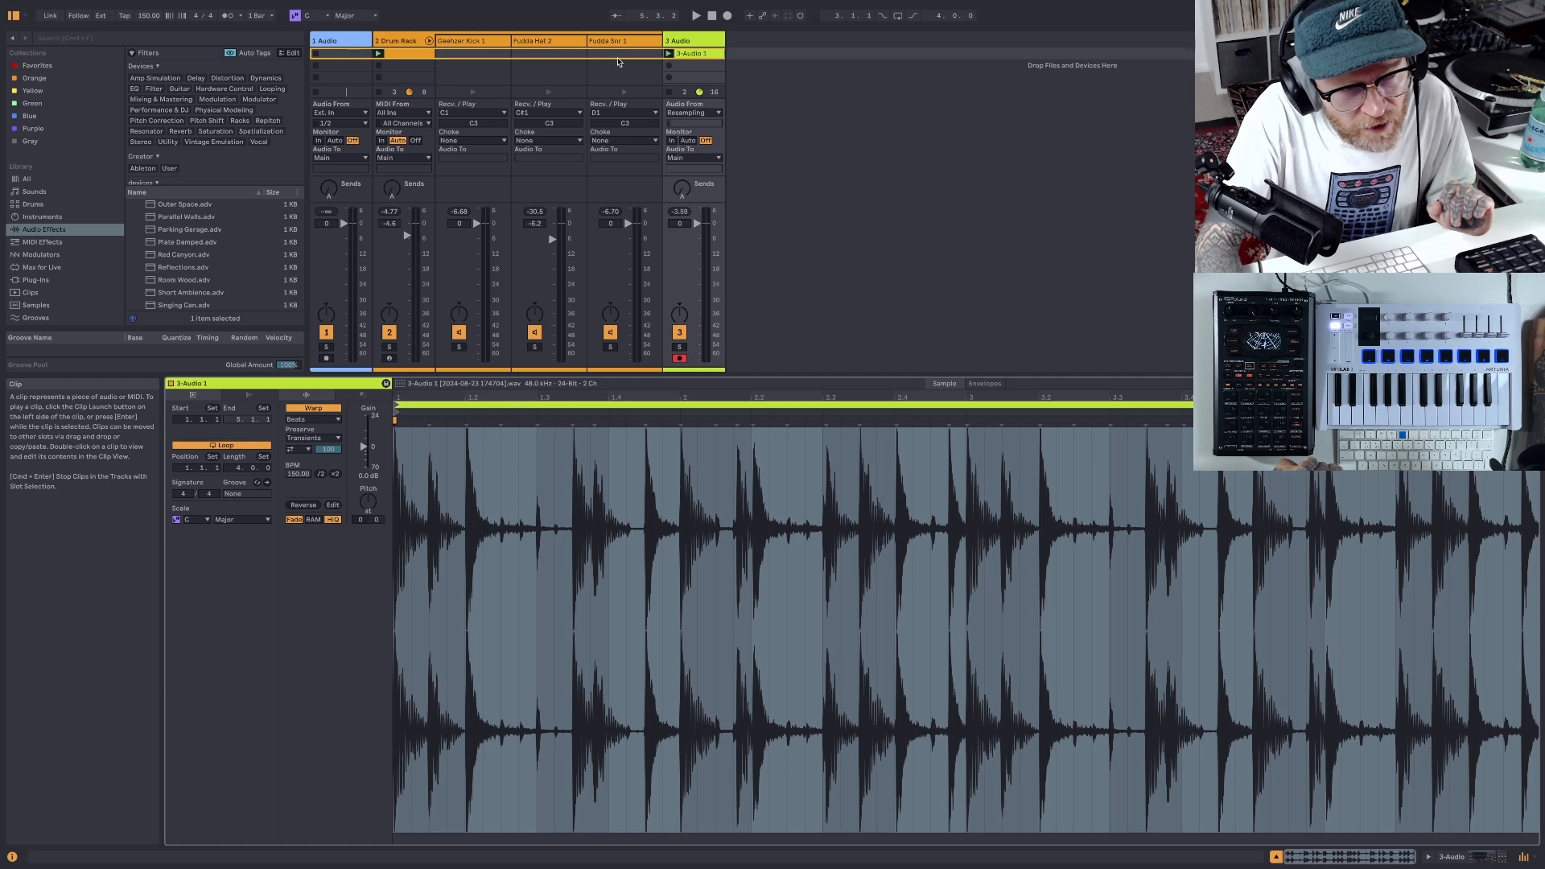
- Cut the Drum Rack track from the set and audition the resampled clip on its own
{"action": "right_click", "coordinate": [401, 41]}
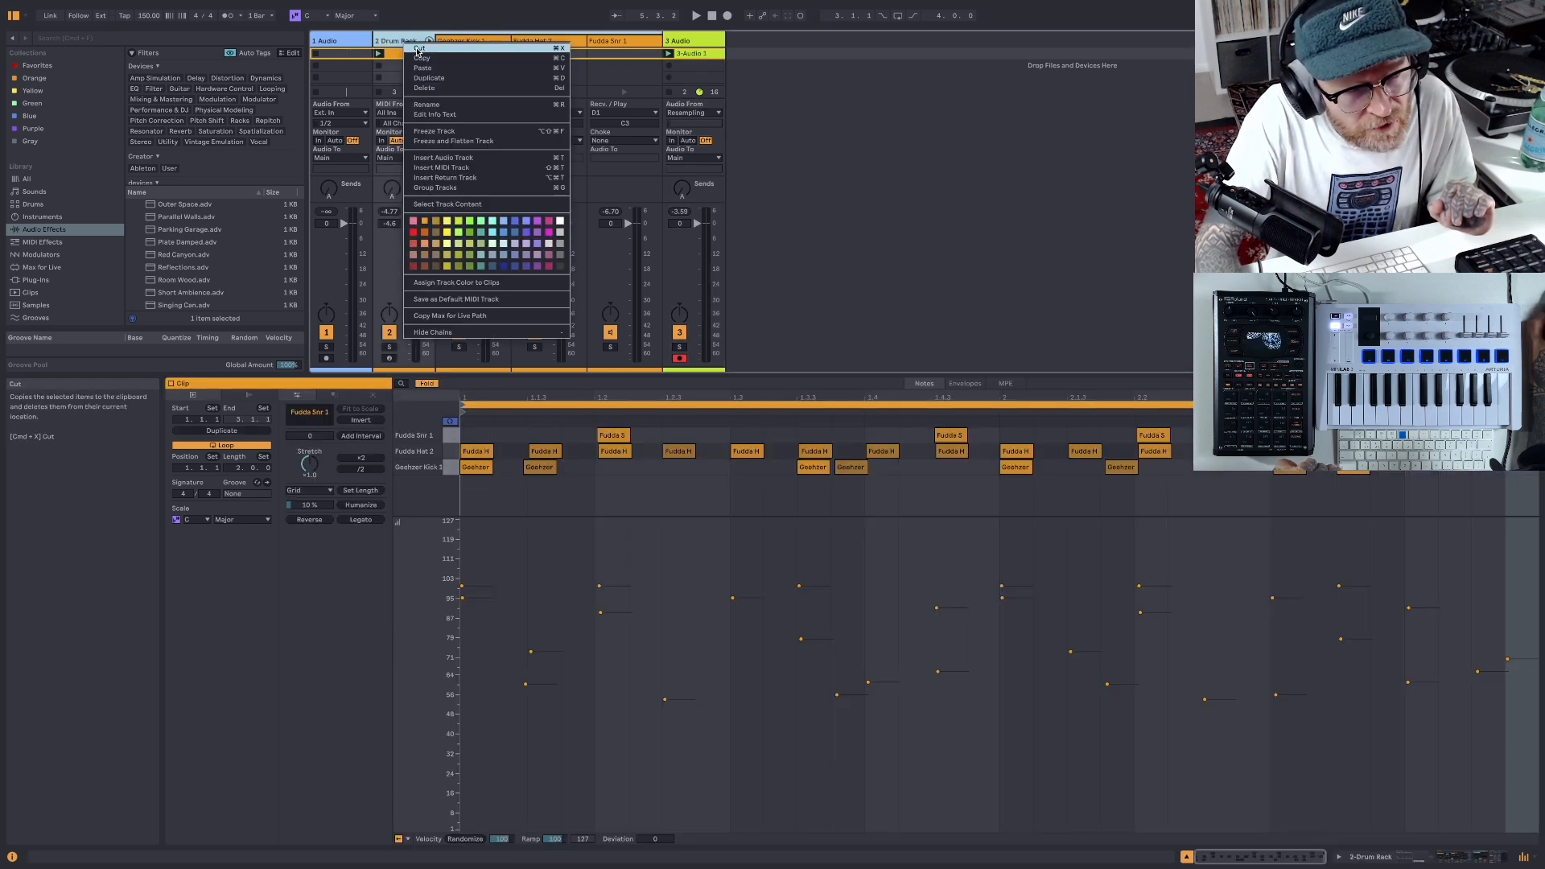
{"action": "left_click", "coordinate": [416, 49]}
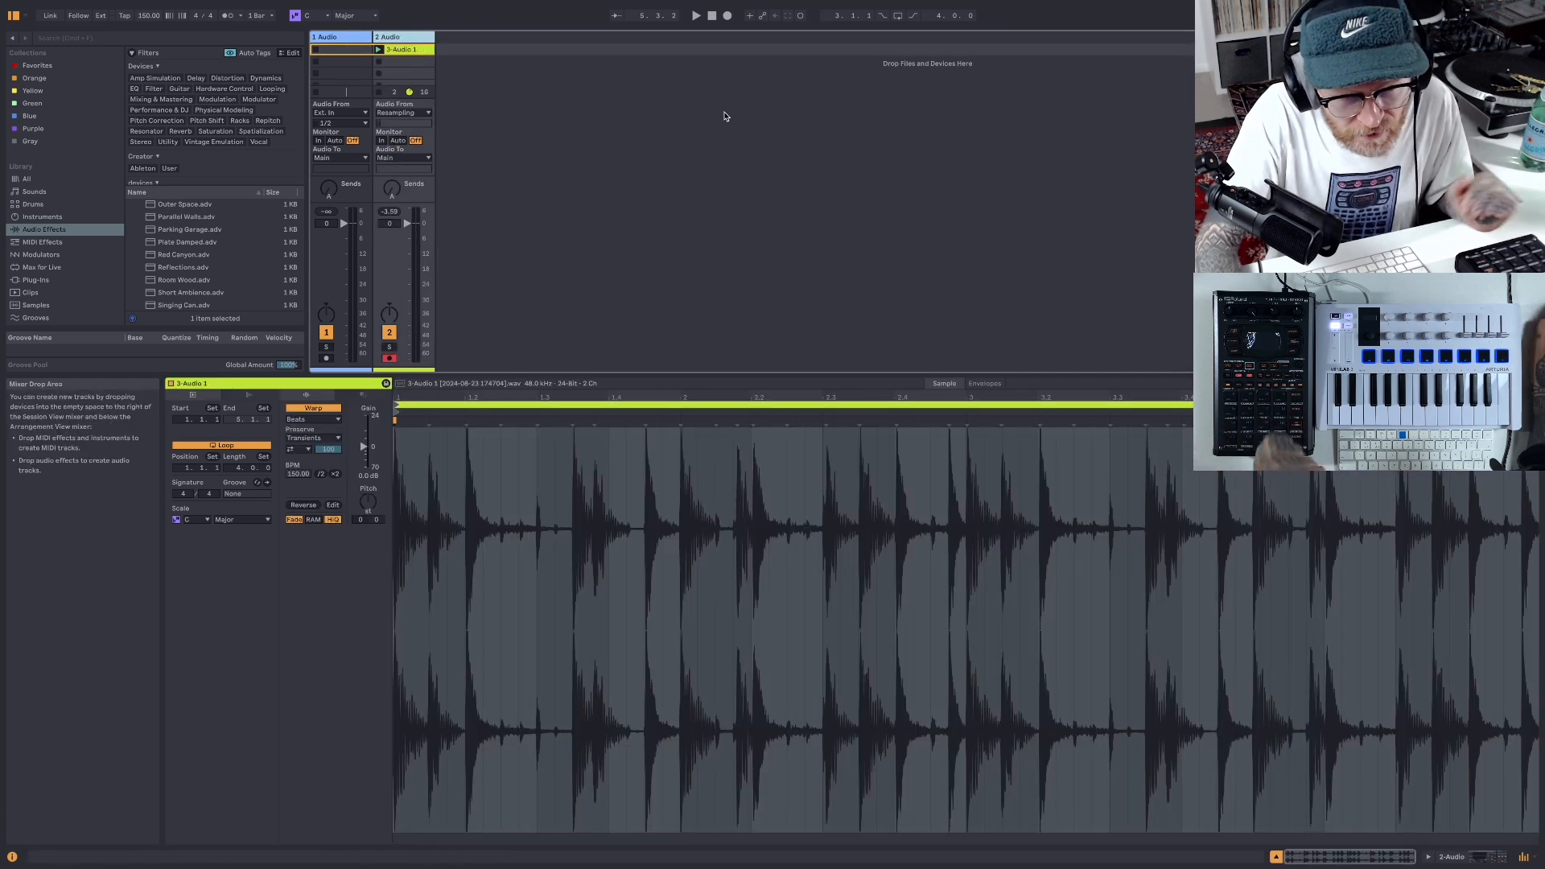
{"action": "left_click", "coordinate": [696, 16]}
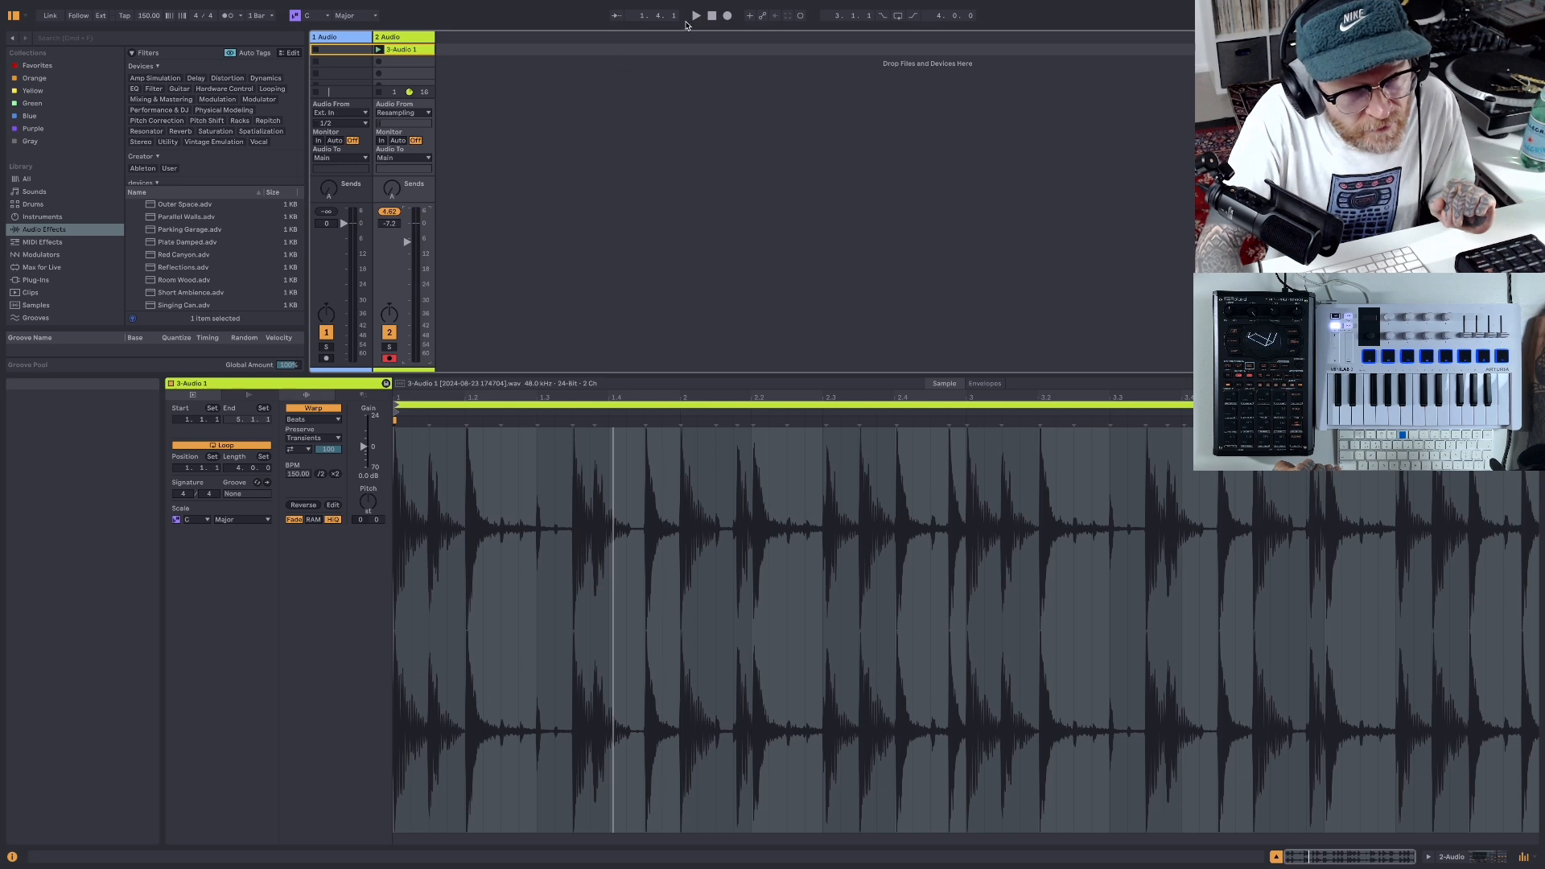
- Deactivate the Drum - Full Parallel device on the Main track and set the resampled track's volume to -6.0 dB during playback
{"action": "left_click", "coordinate": [1480, 37]}
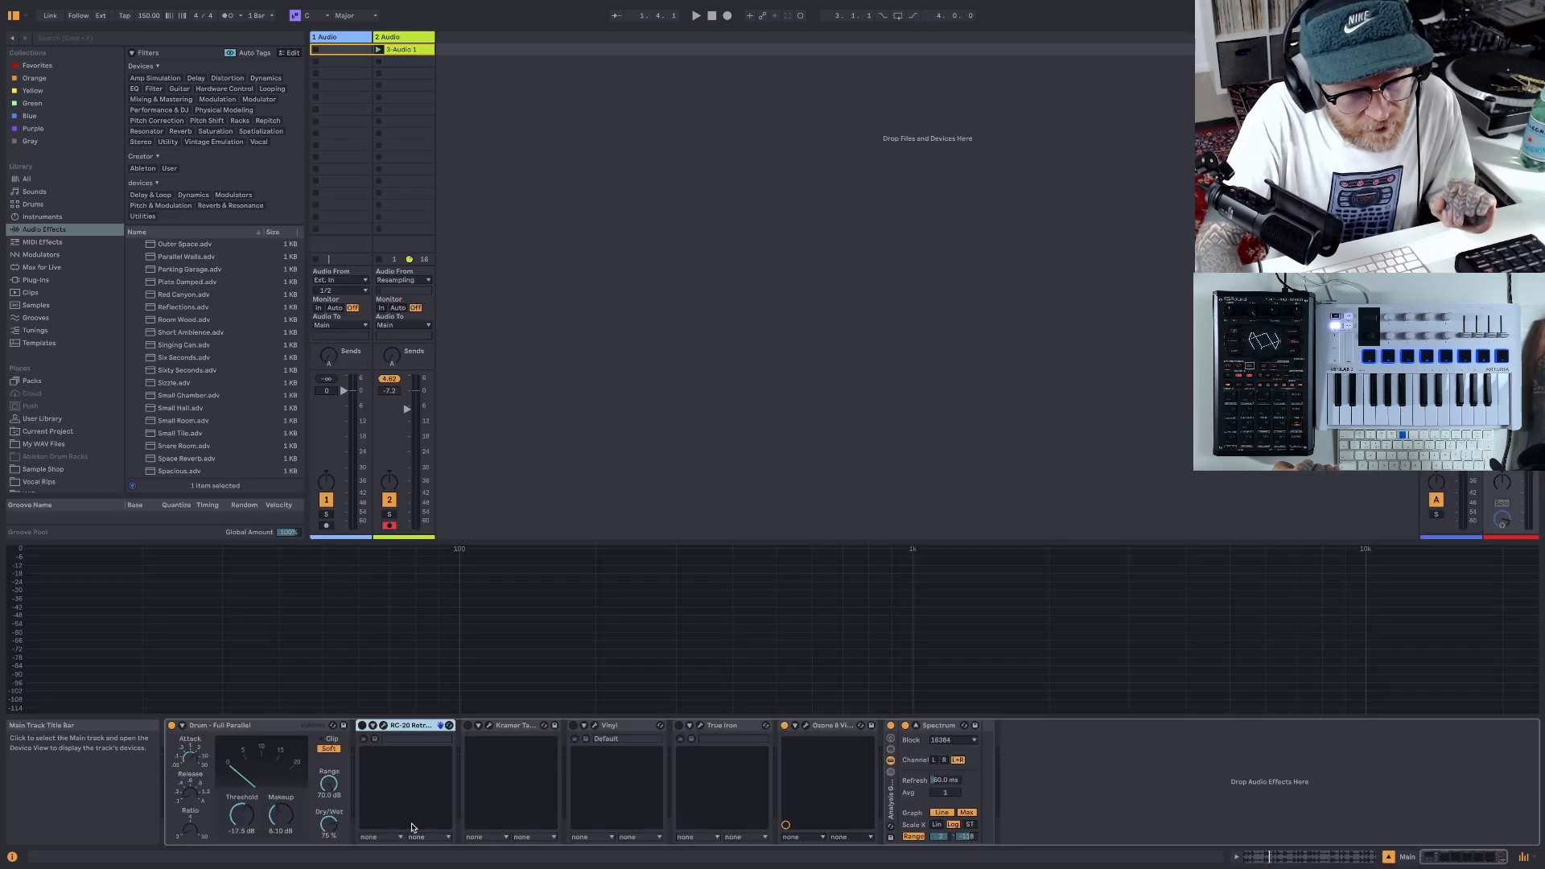
{"action": "left_click", "coordinate": [173, 727]}
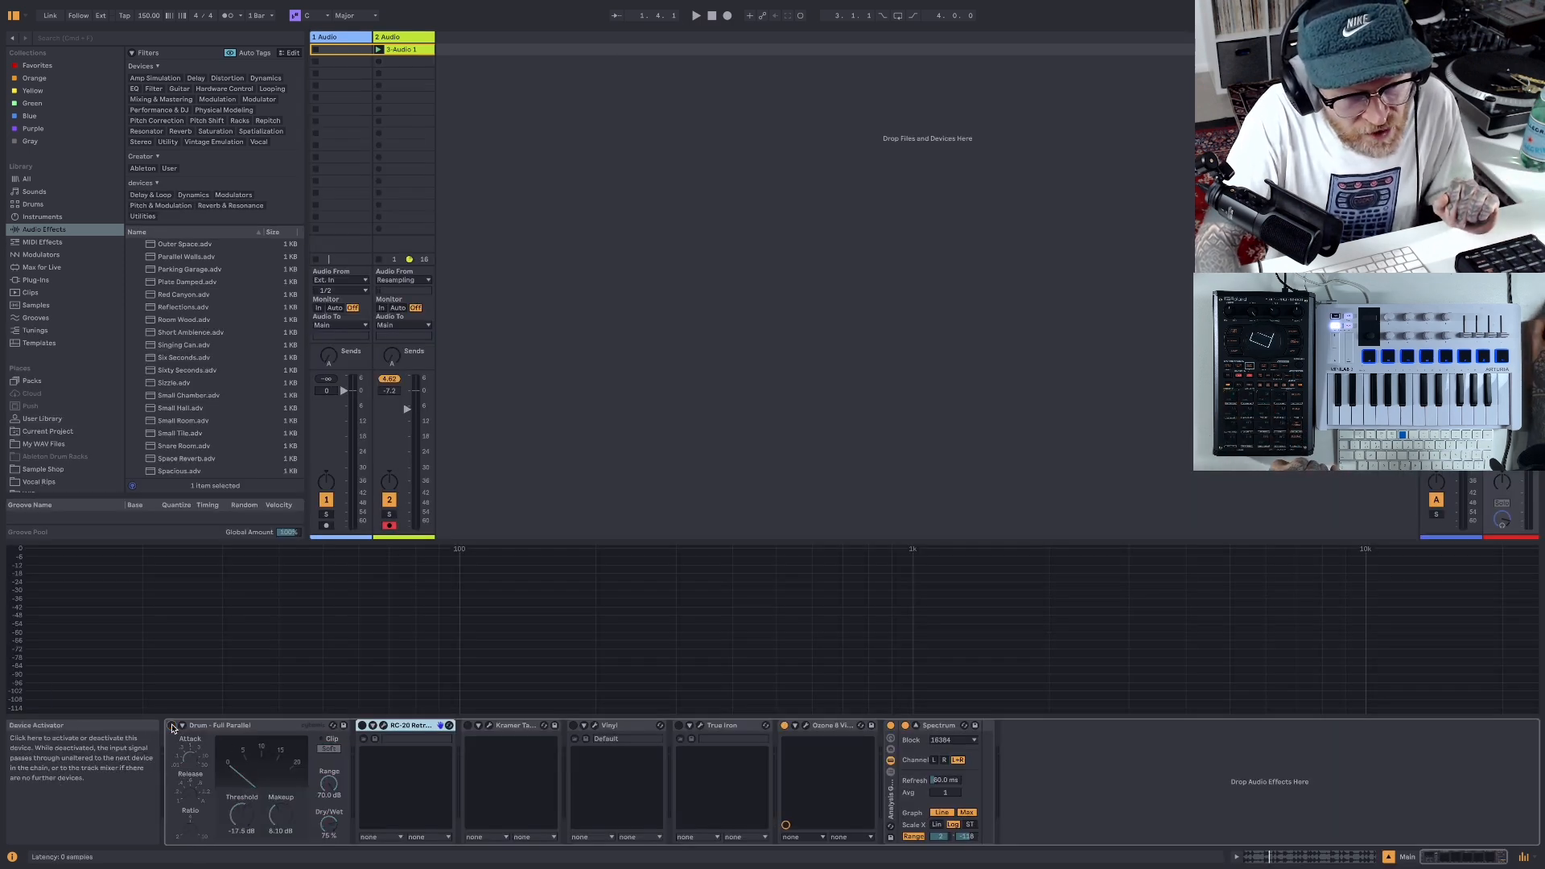
{"action": "left_click", "coordinate": [399, 49]}
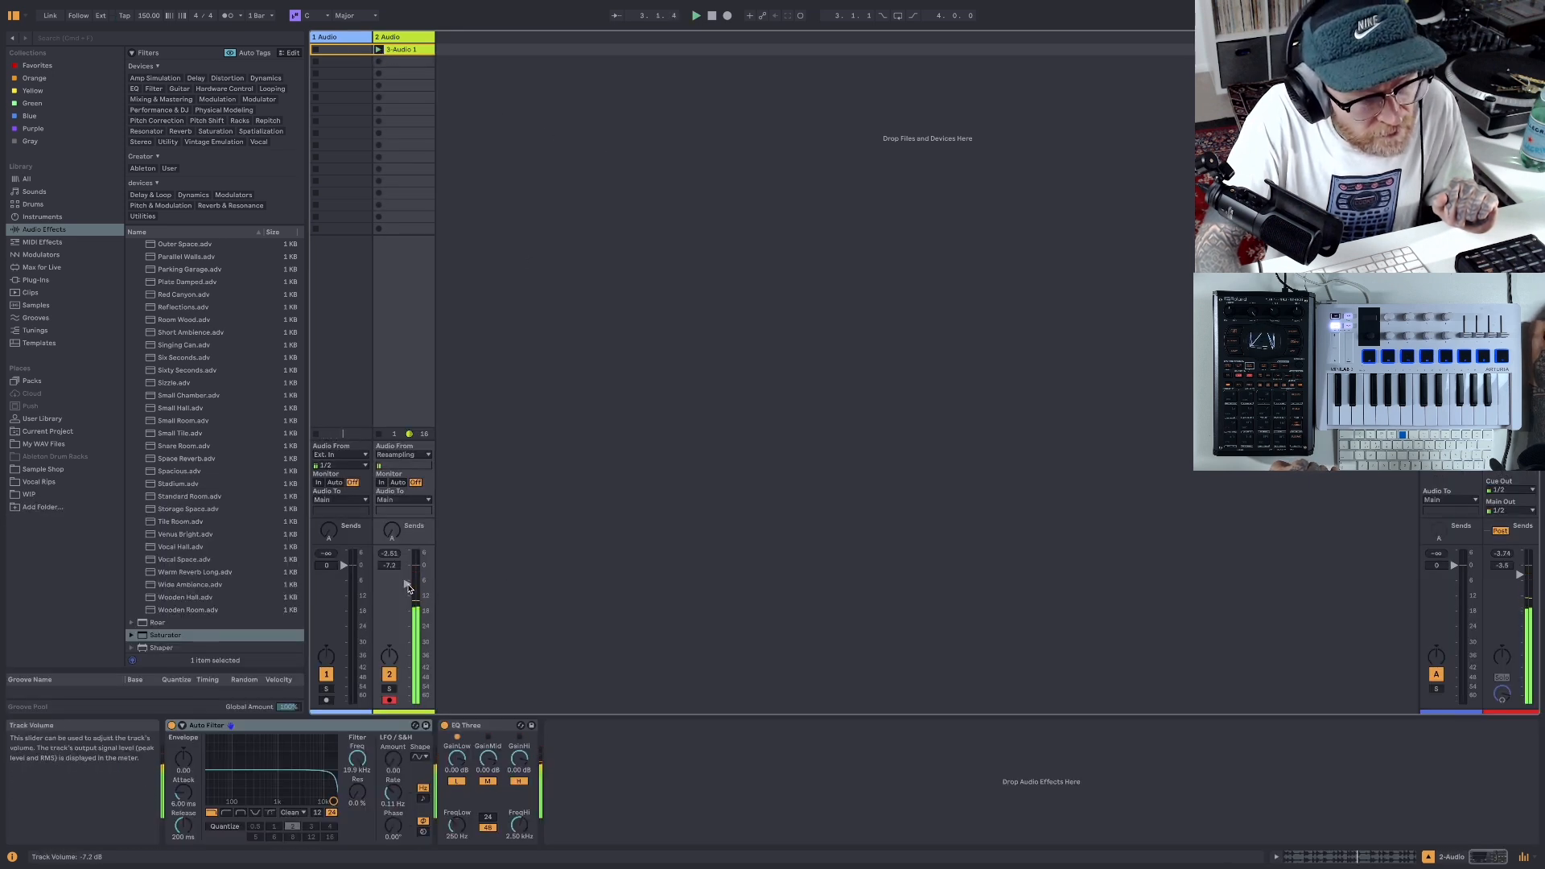
{"action": "left_click_drag", "start_coordinate": [408, 582], "coordinate": [407, 580]}
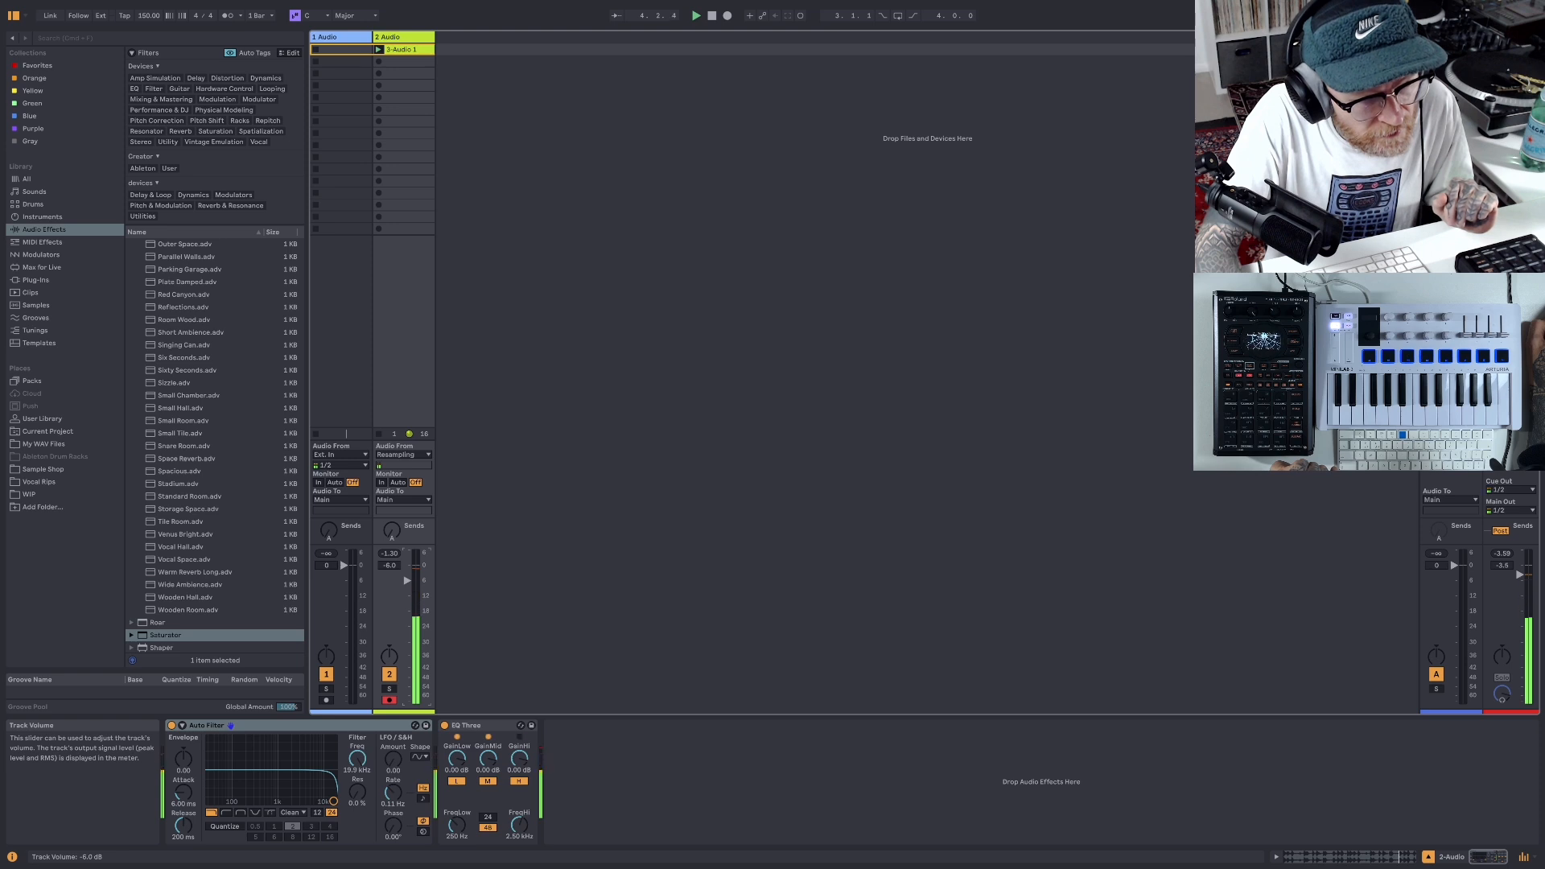
{"action": "left_click", "coordinate": [712, 18]}
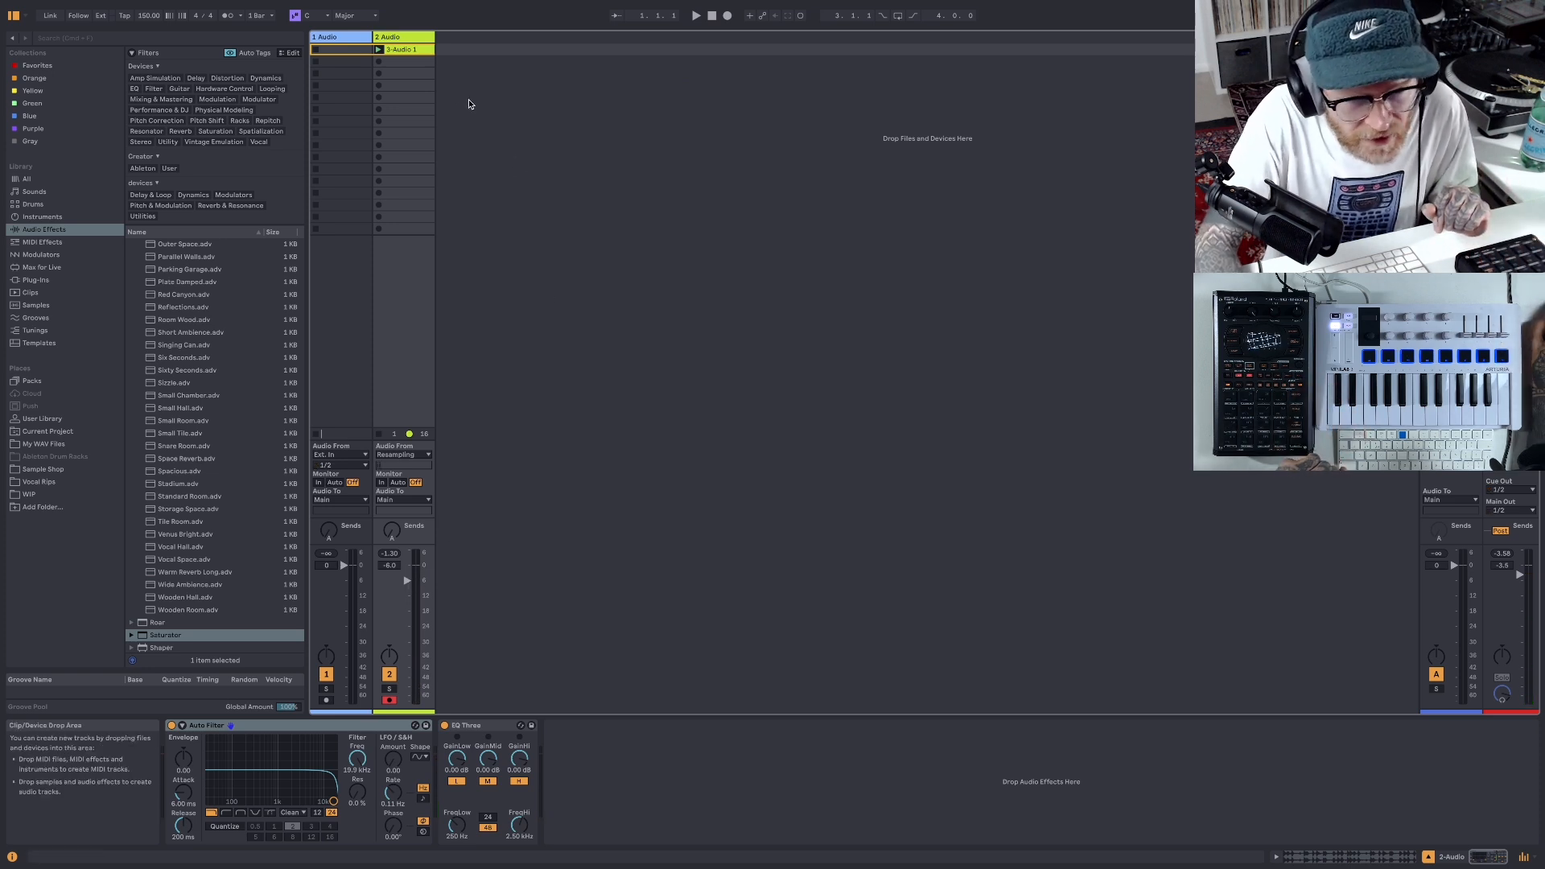
- Slice the resampled clip to a new MIDI track with one slice per 1/4 note and the Default slicing preset
{"action": "right_click", "coordinate": [416, 52]}
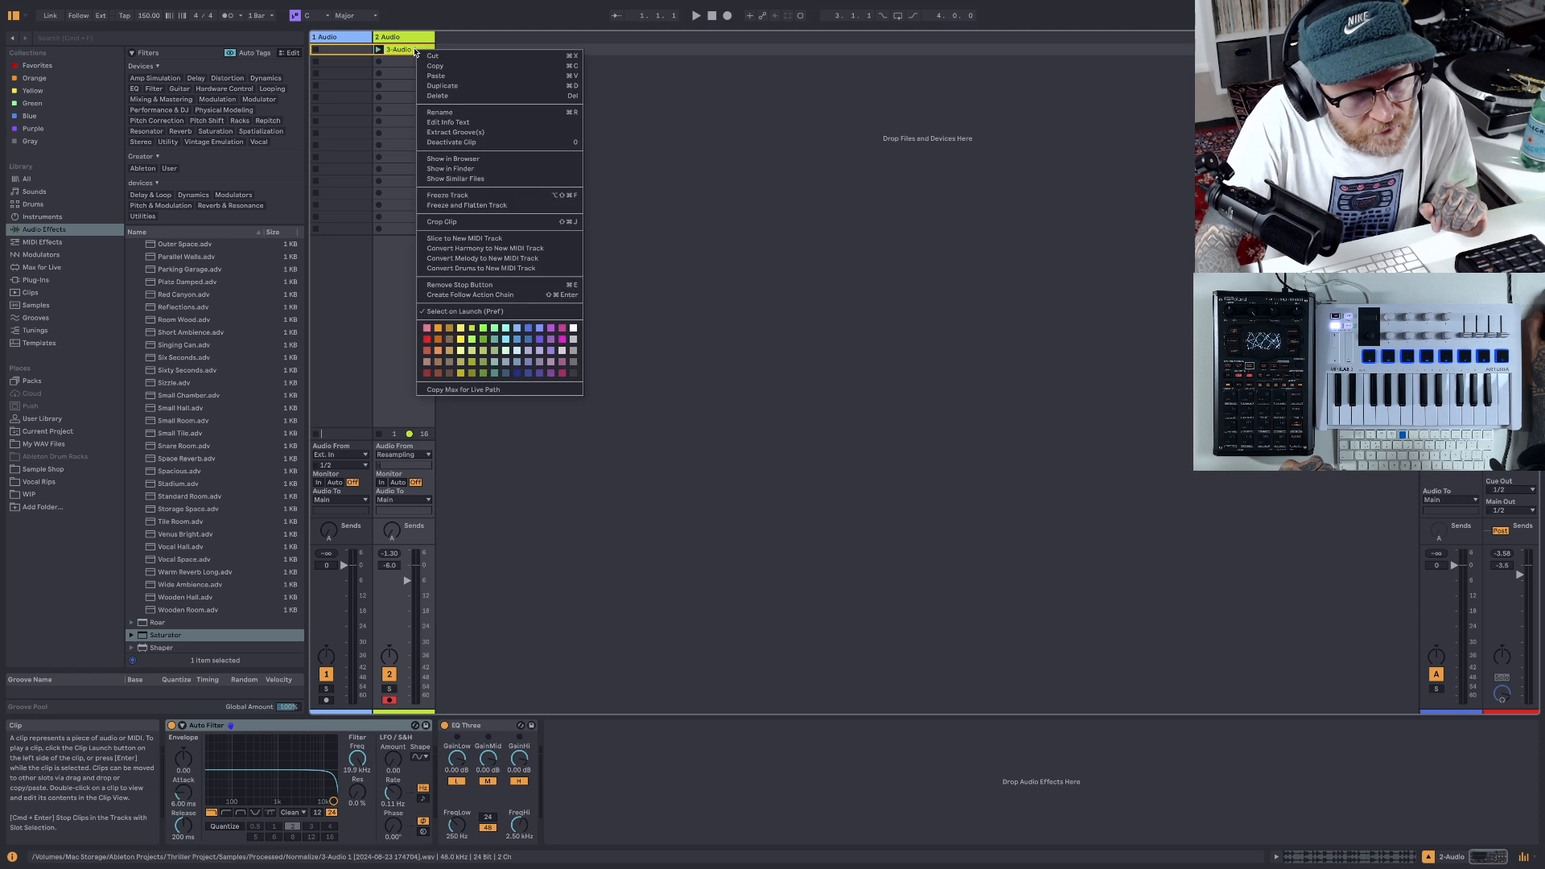
{"action": "left_click", "coordinate": [454, 239]}
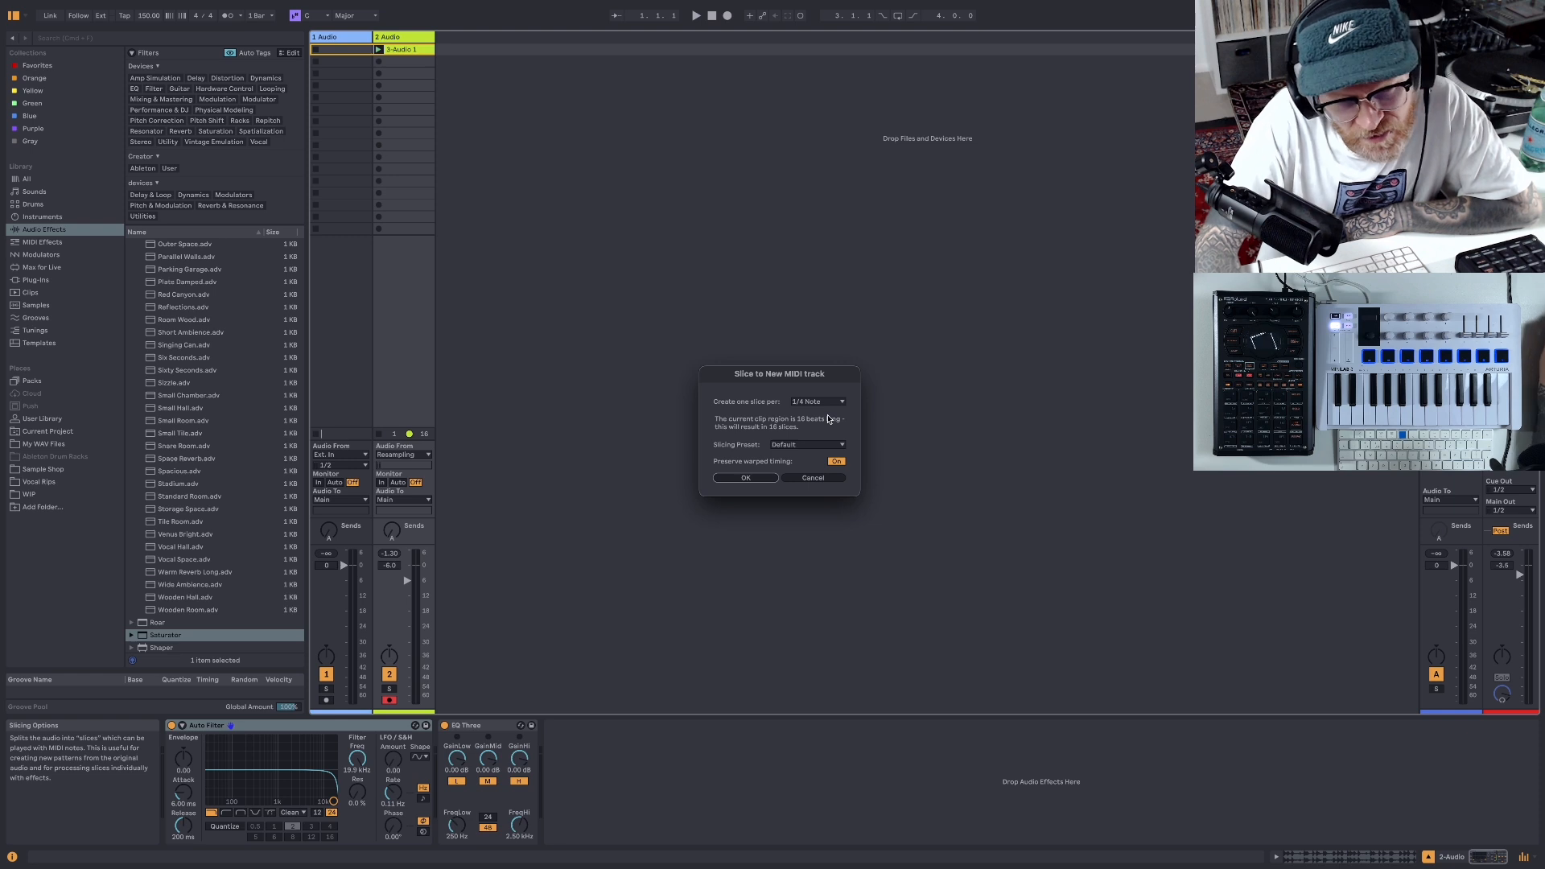
{"action": "left_click", "coordinate": [763, 481]}
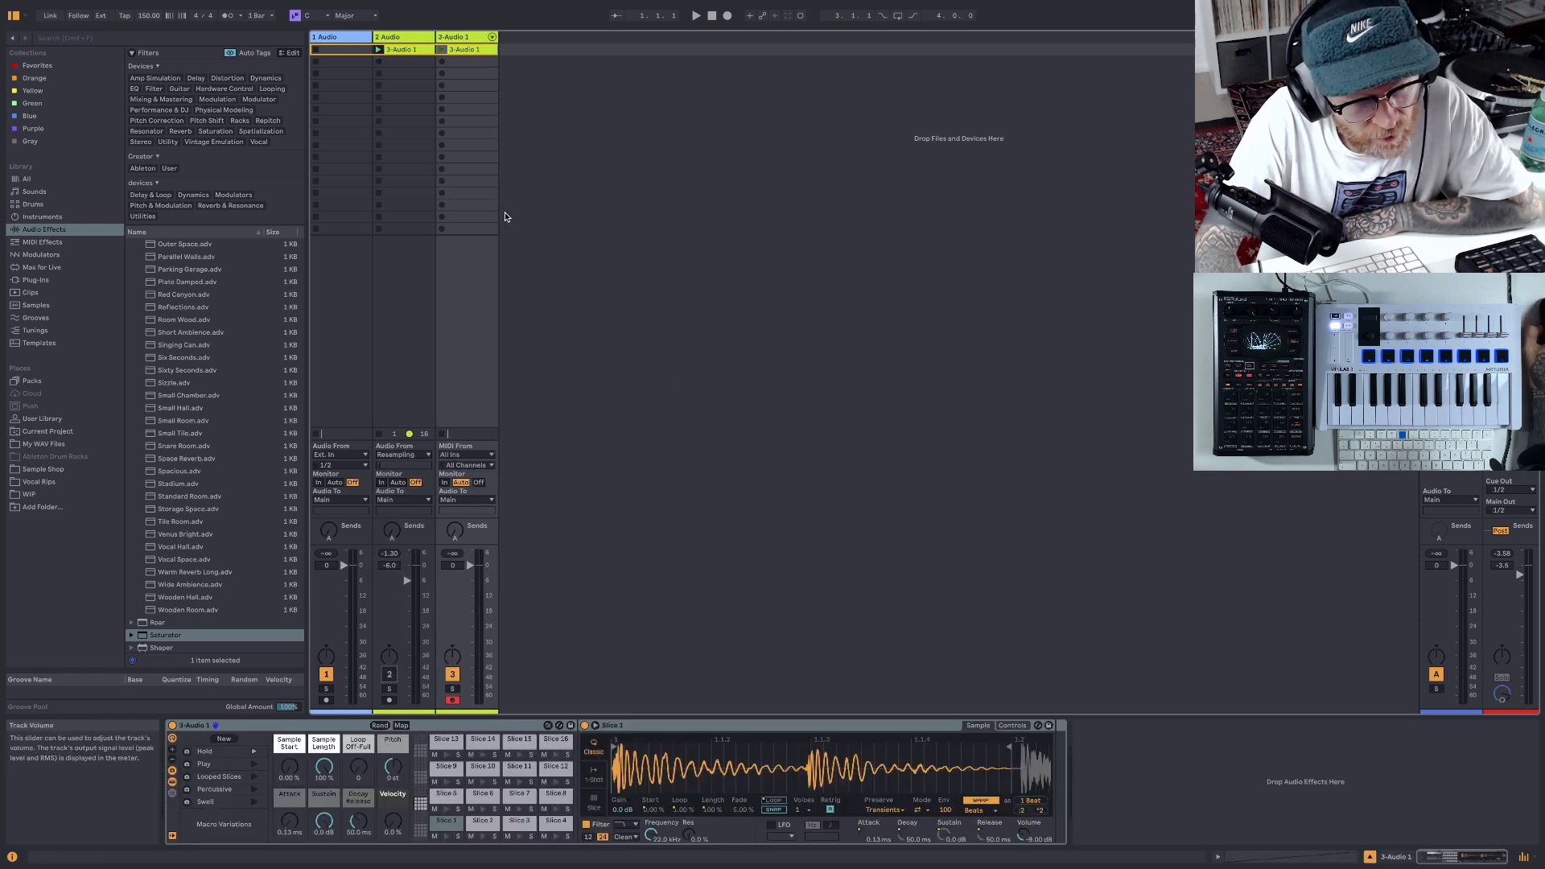
- Audition the sliced MIDI clip and view its slice notes in an enlarged note editor
{"action": "left_click", "coordinate": [441, 50]}
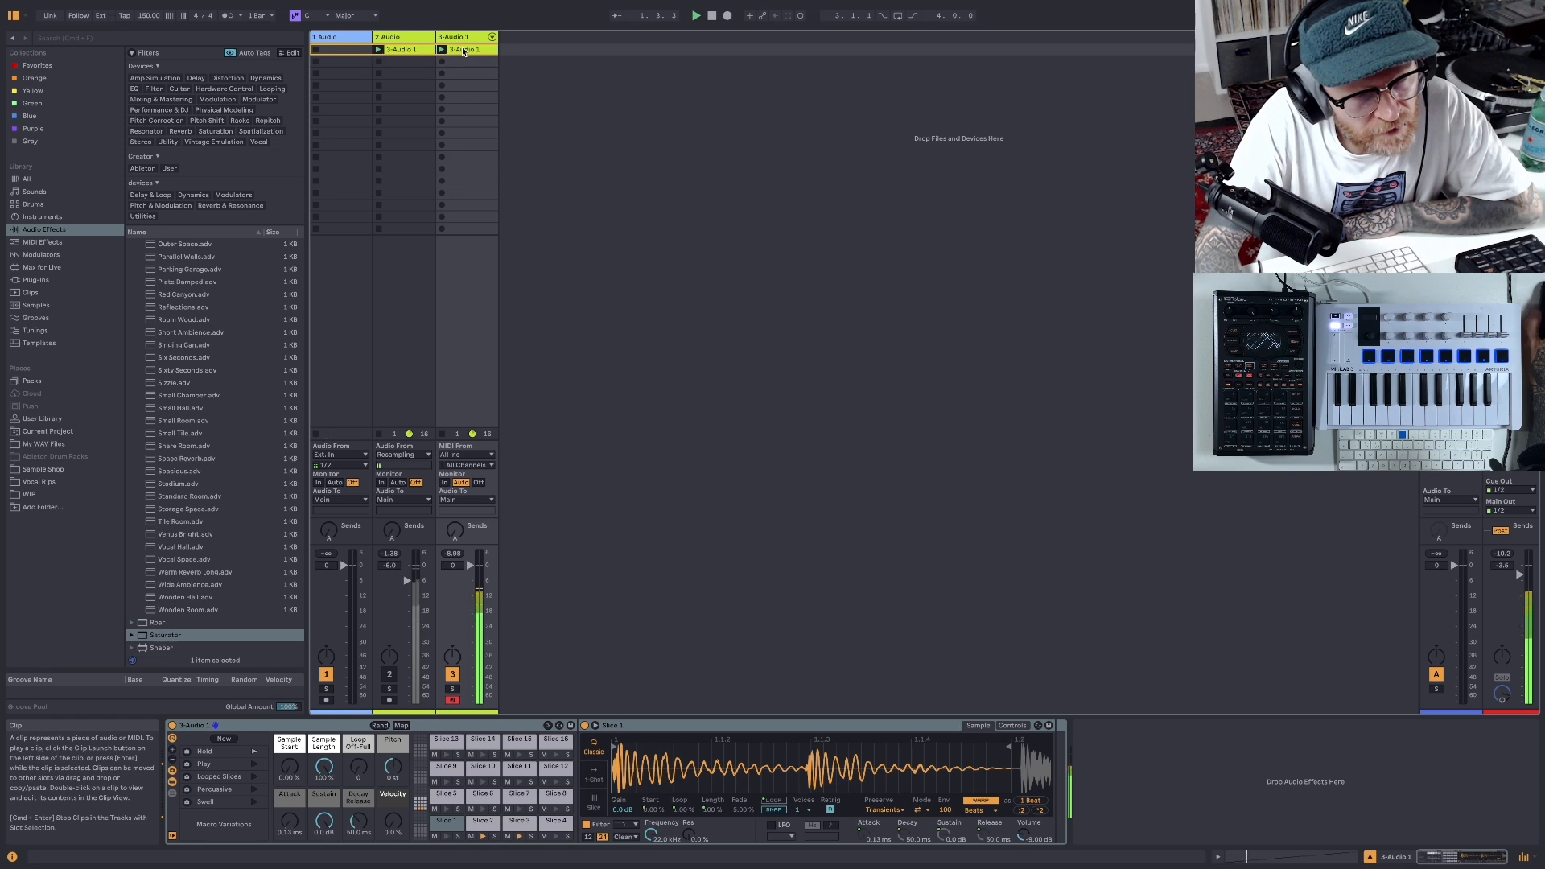
{"action": "double_click", "coordinate": [464, 51]}
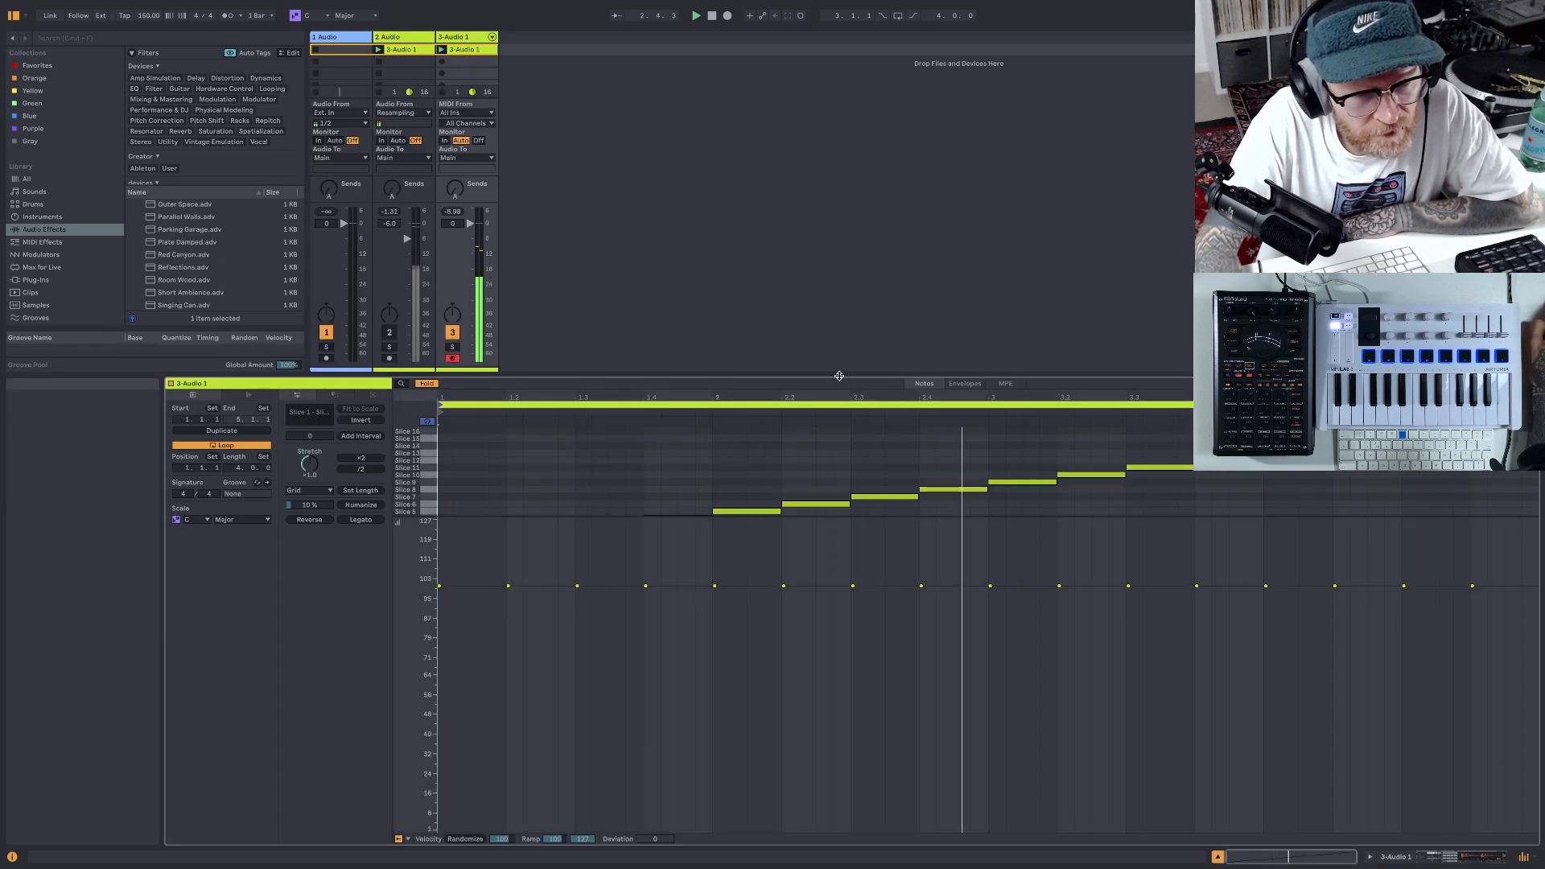
{"action": "left_click_drag", "start_coordinate": [840, 376], "coordinate": [846, 167]}
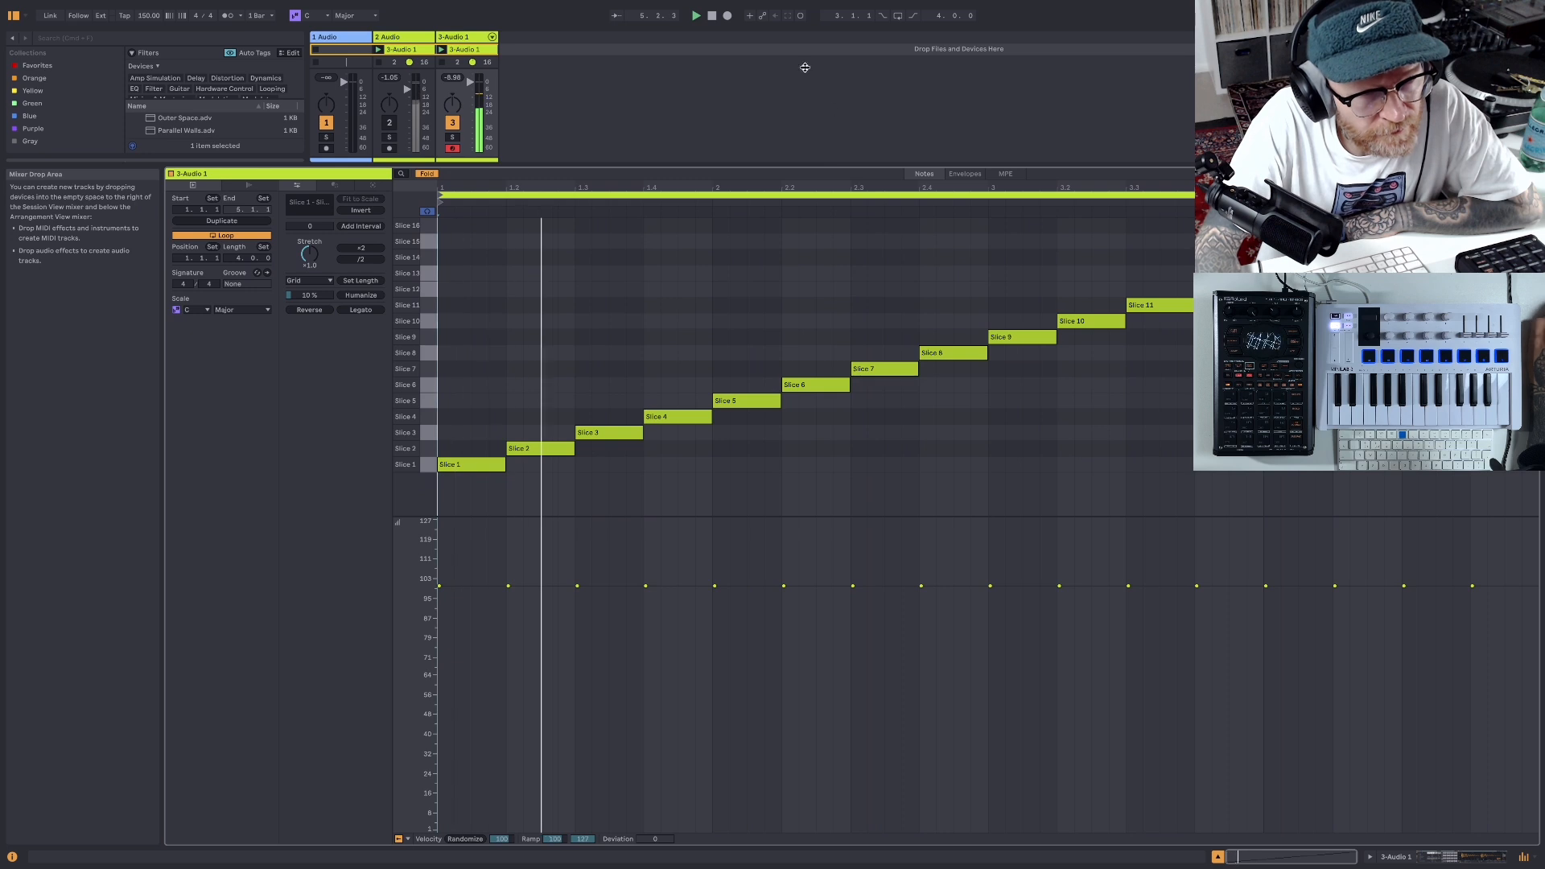
{"action": "key", "text": "space"}
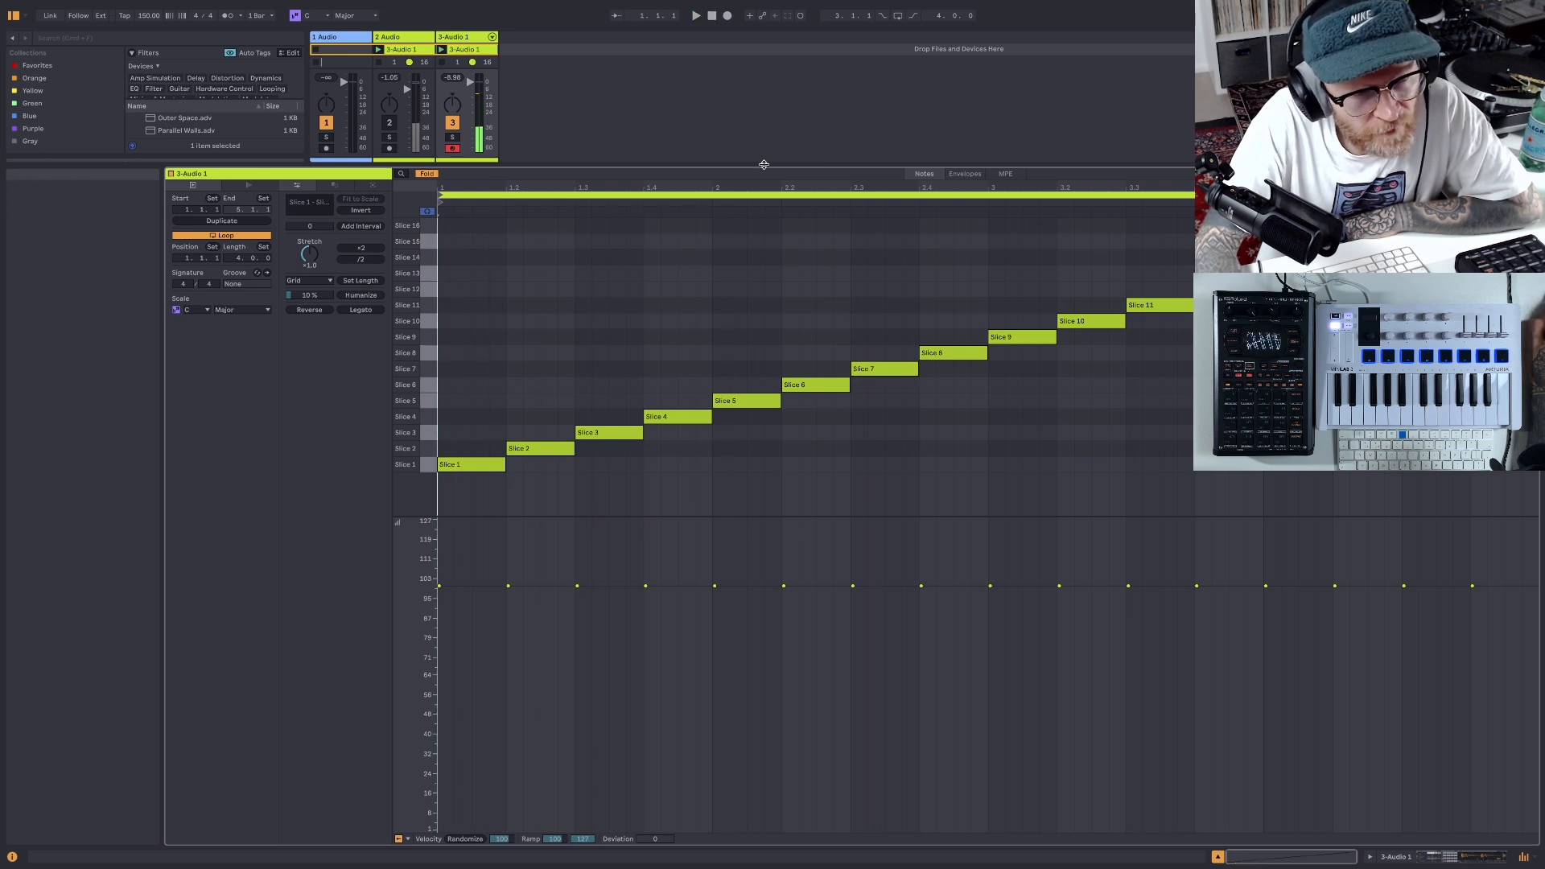
- Resize the clip view and shrink the velocity lane so the slice note rows get more room below the mixer
{"action": "left_click_drag", "start_coordinate": [763, 165], "coordinate": [752, 229]}
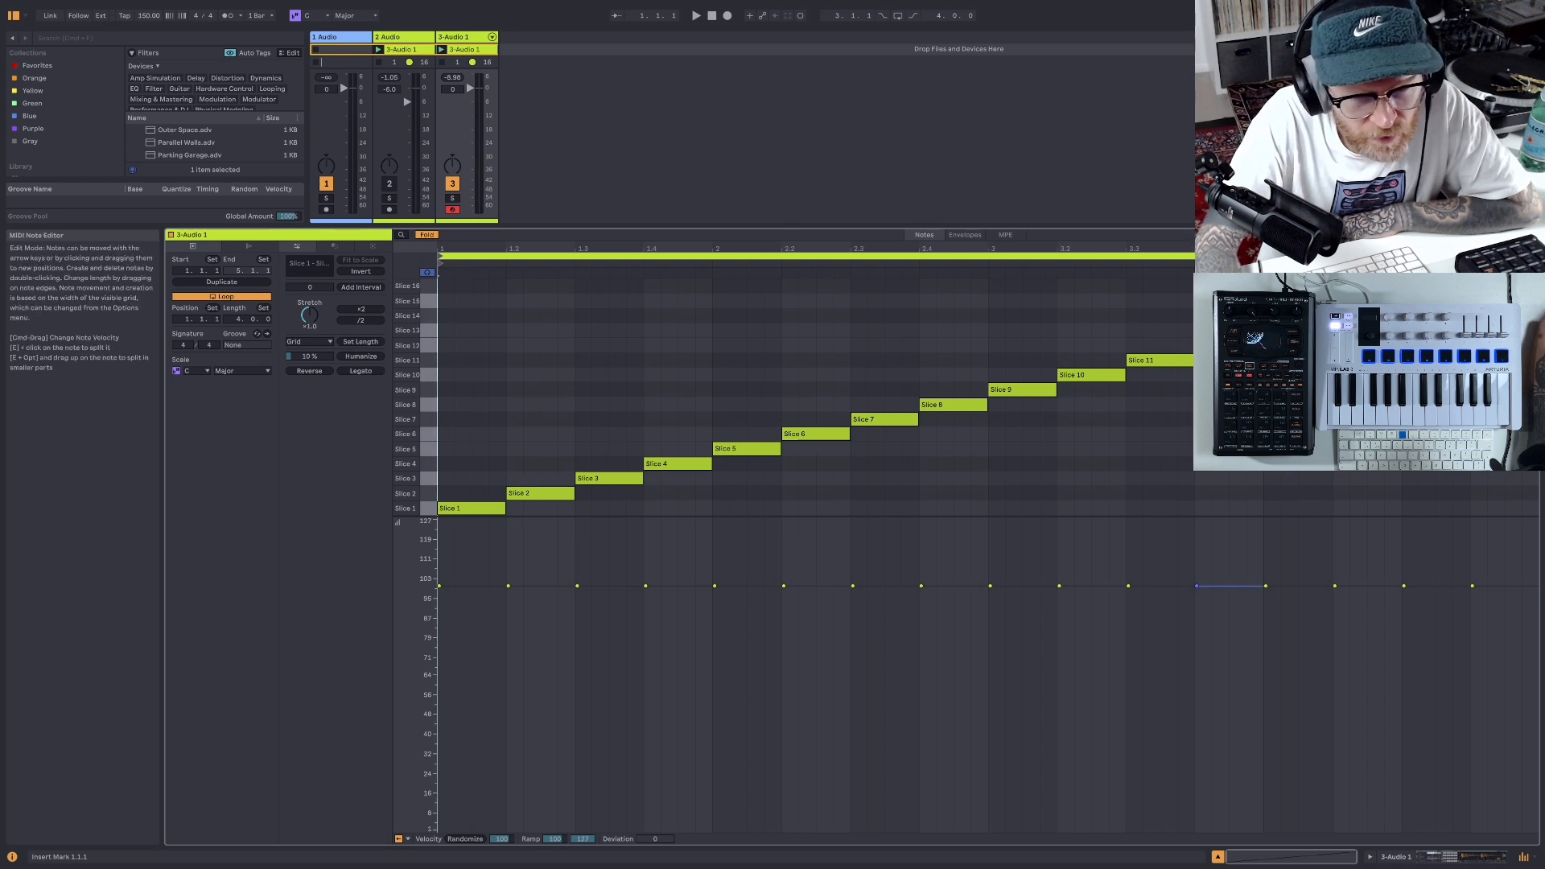
{"action": "left_click_drag", "start_coordinate": [856, 232], "coordinate": [840, 348]}
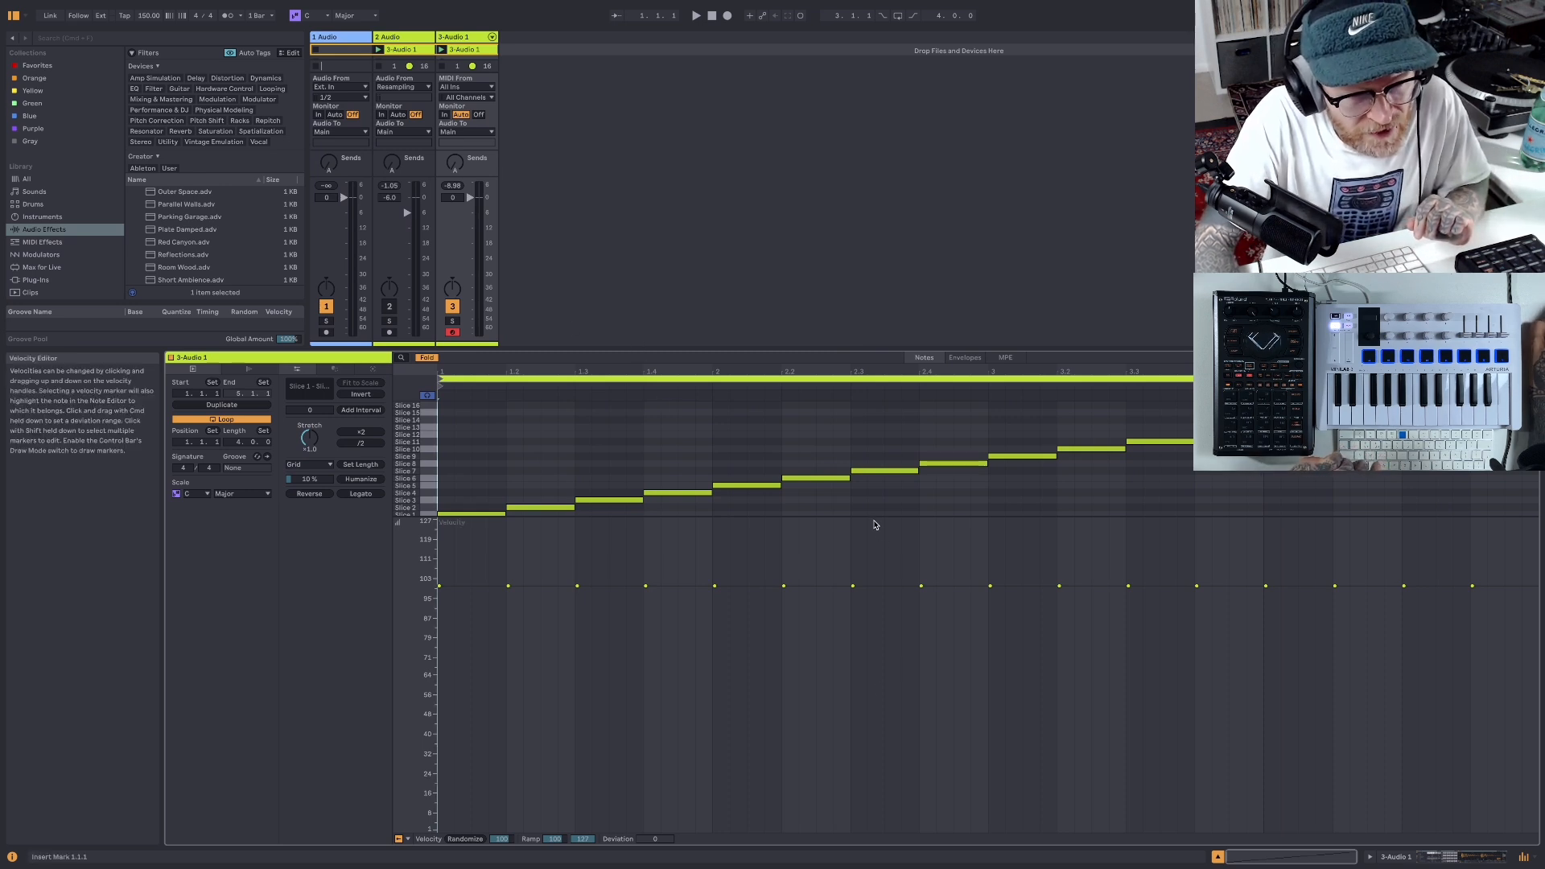
{"action": "left_click_drag", "start_coordinate": [869, 515], "coordinate": [869, 755]}
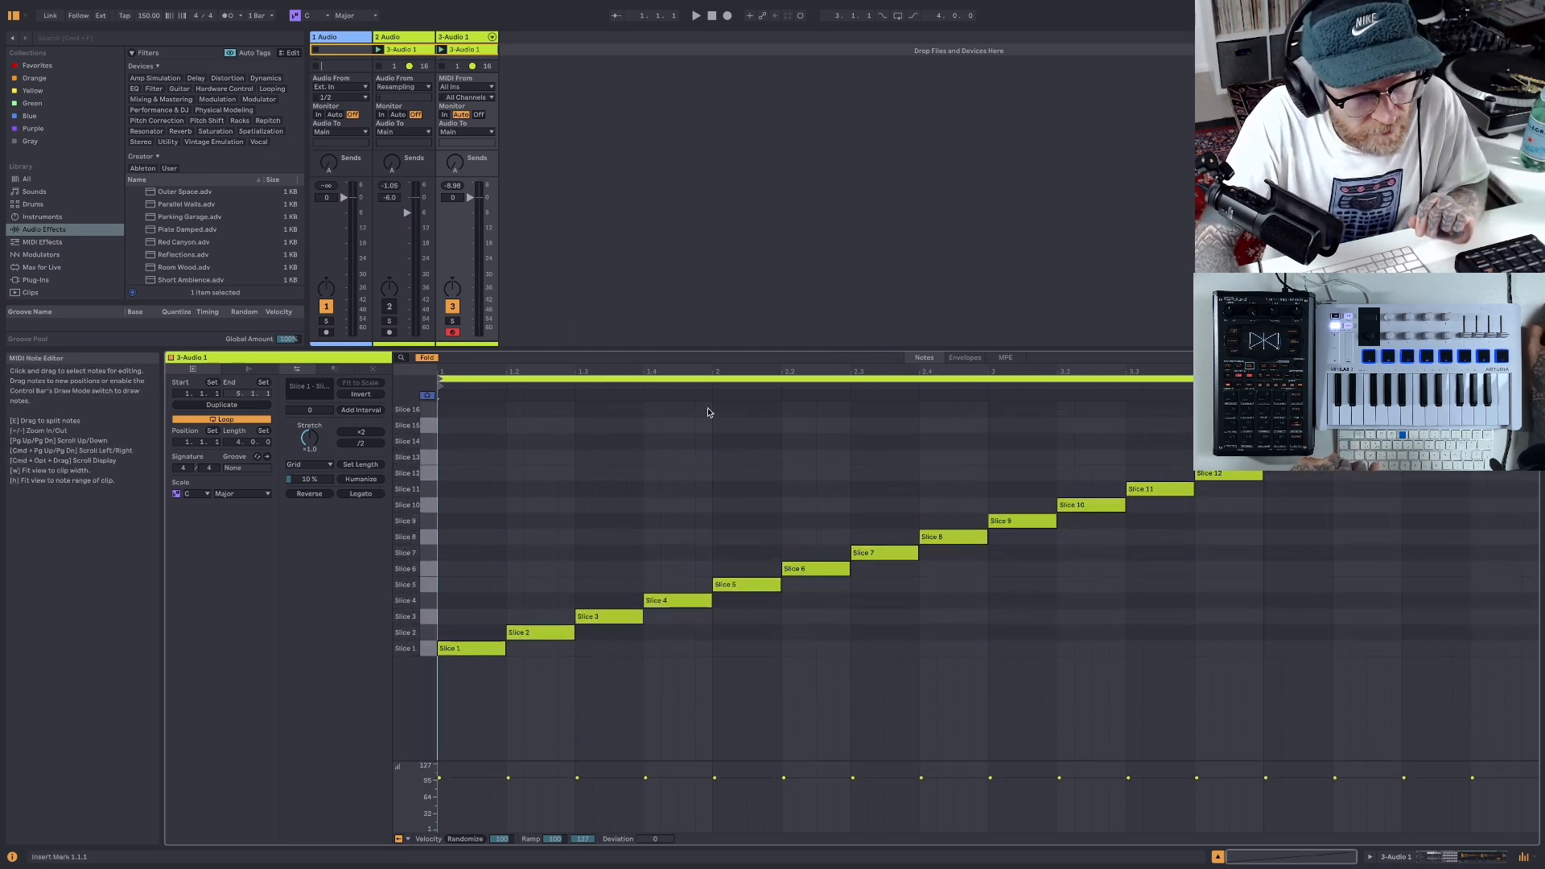
{"action": "left_click_drag", "start_coordinate": [700, 350], "coordinate": [693, 420]}
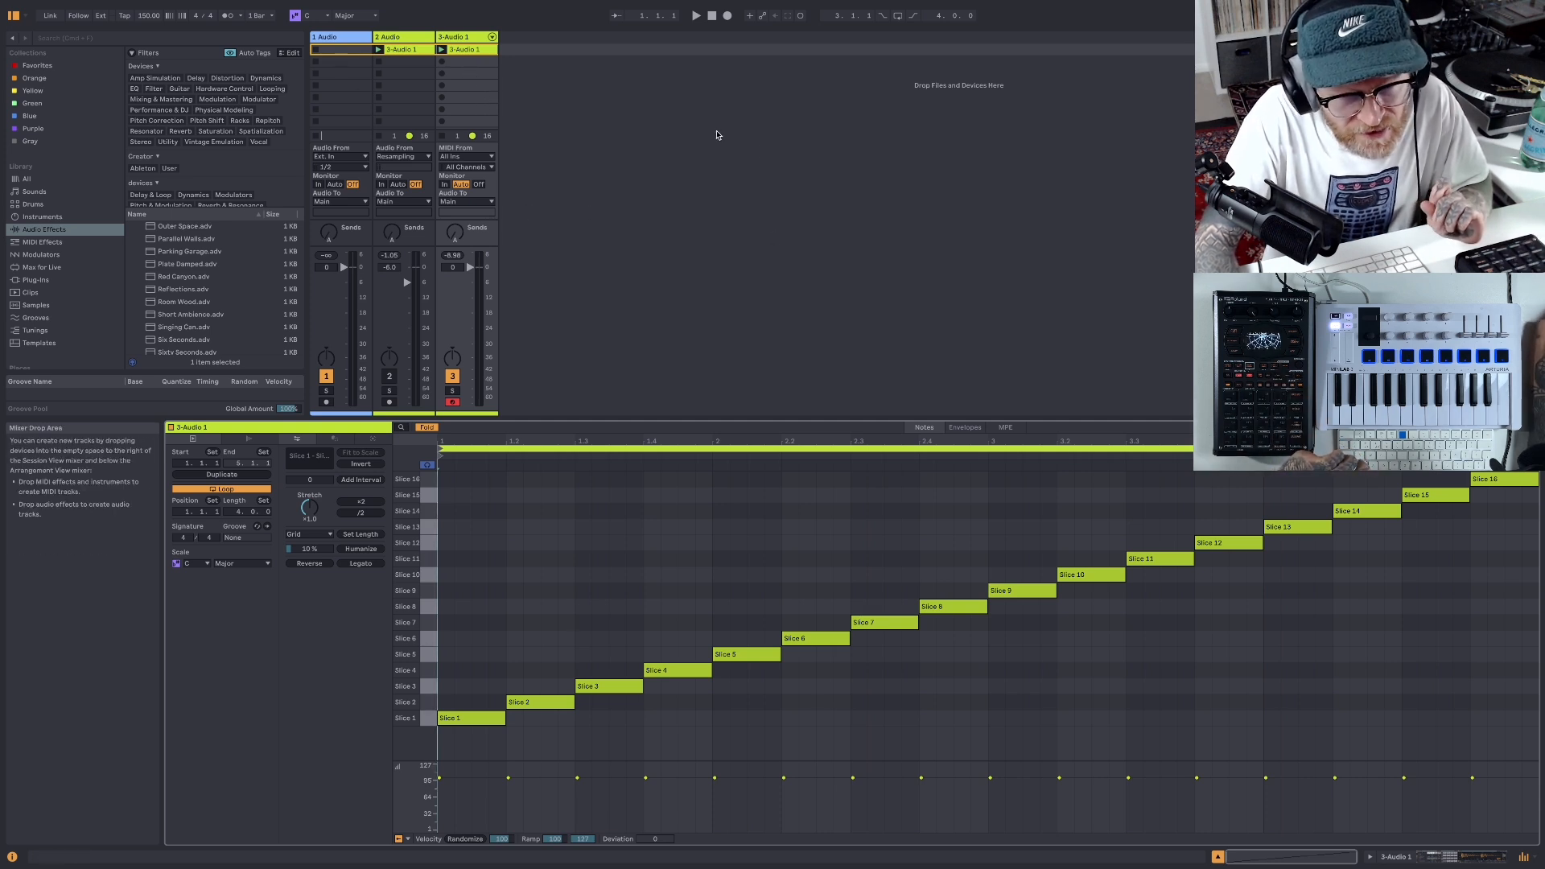
- Duplicate the sliced MIDI clip into the slot below, coloring the original Sky Blue and the copy pink
{"action": "right_click", "coordinate": [474, 52]}
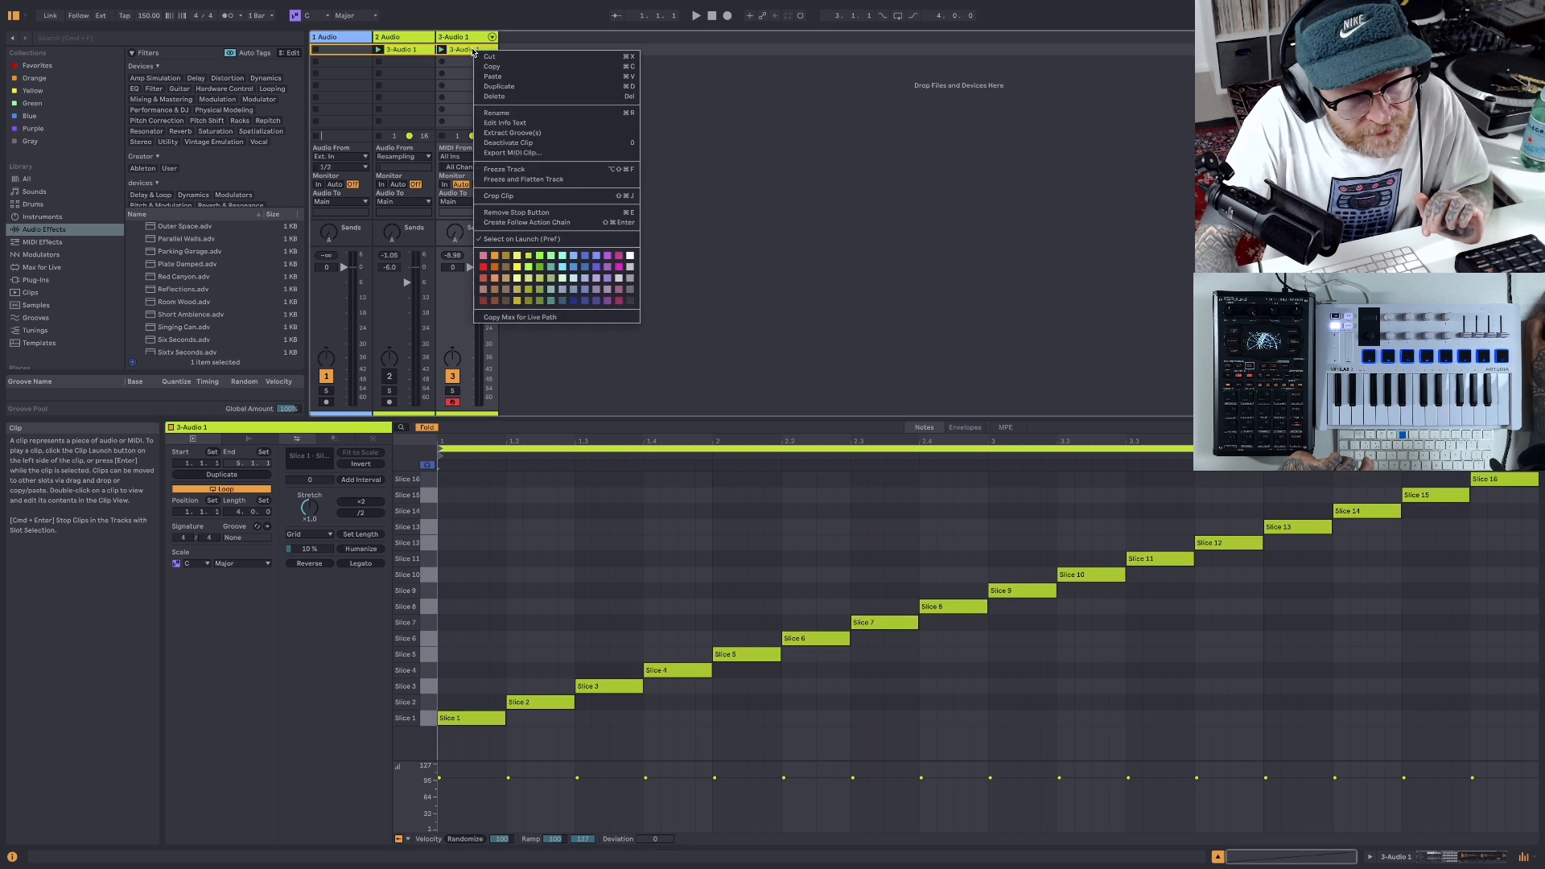
{"action": "left_click", "coordinate": [575, 256]}
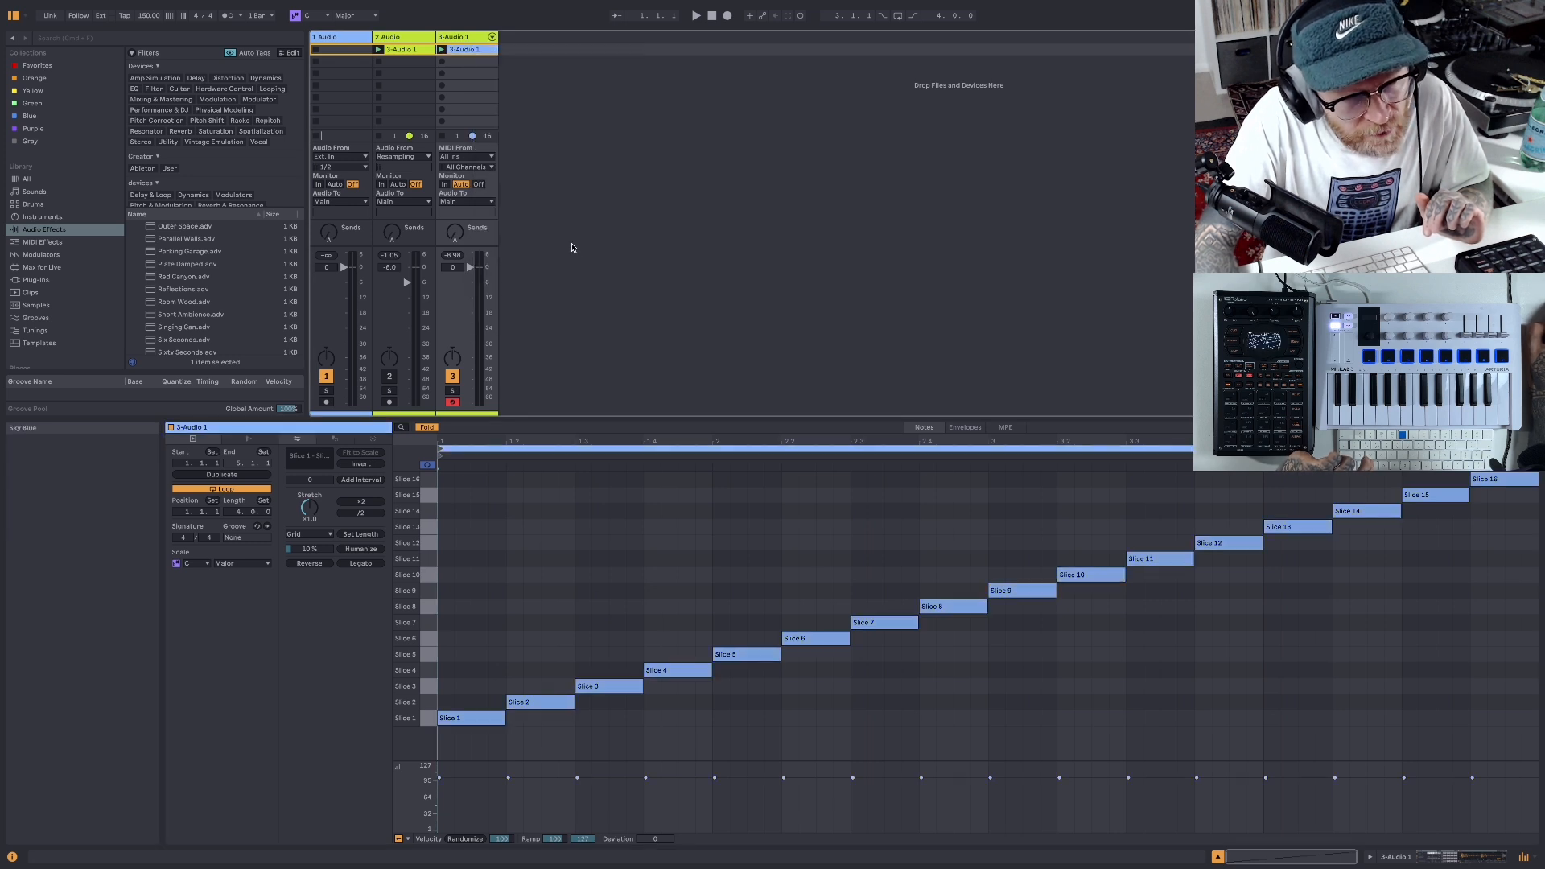
{"action": "right_click", "coordinate": [482, 52]}
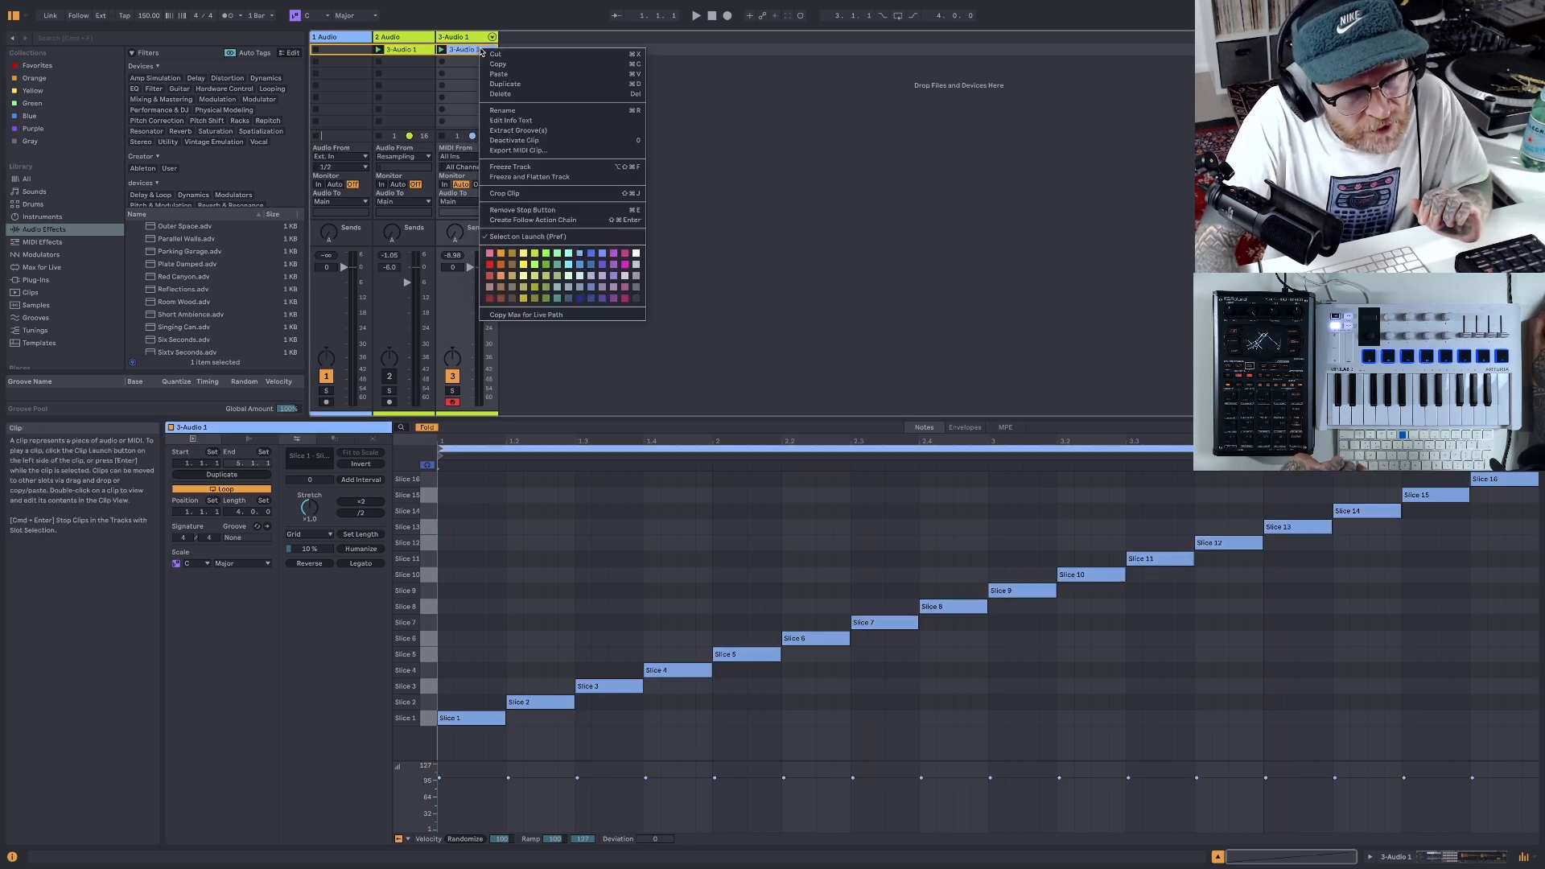
{"action": "left_click", "coordinate": [515, 84]}
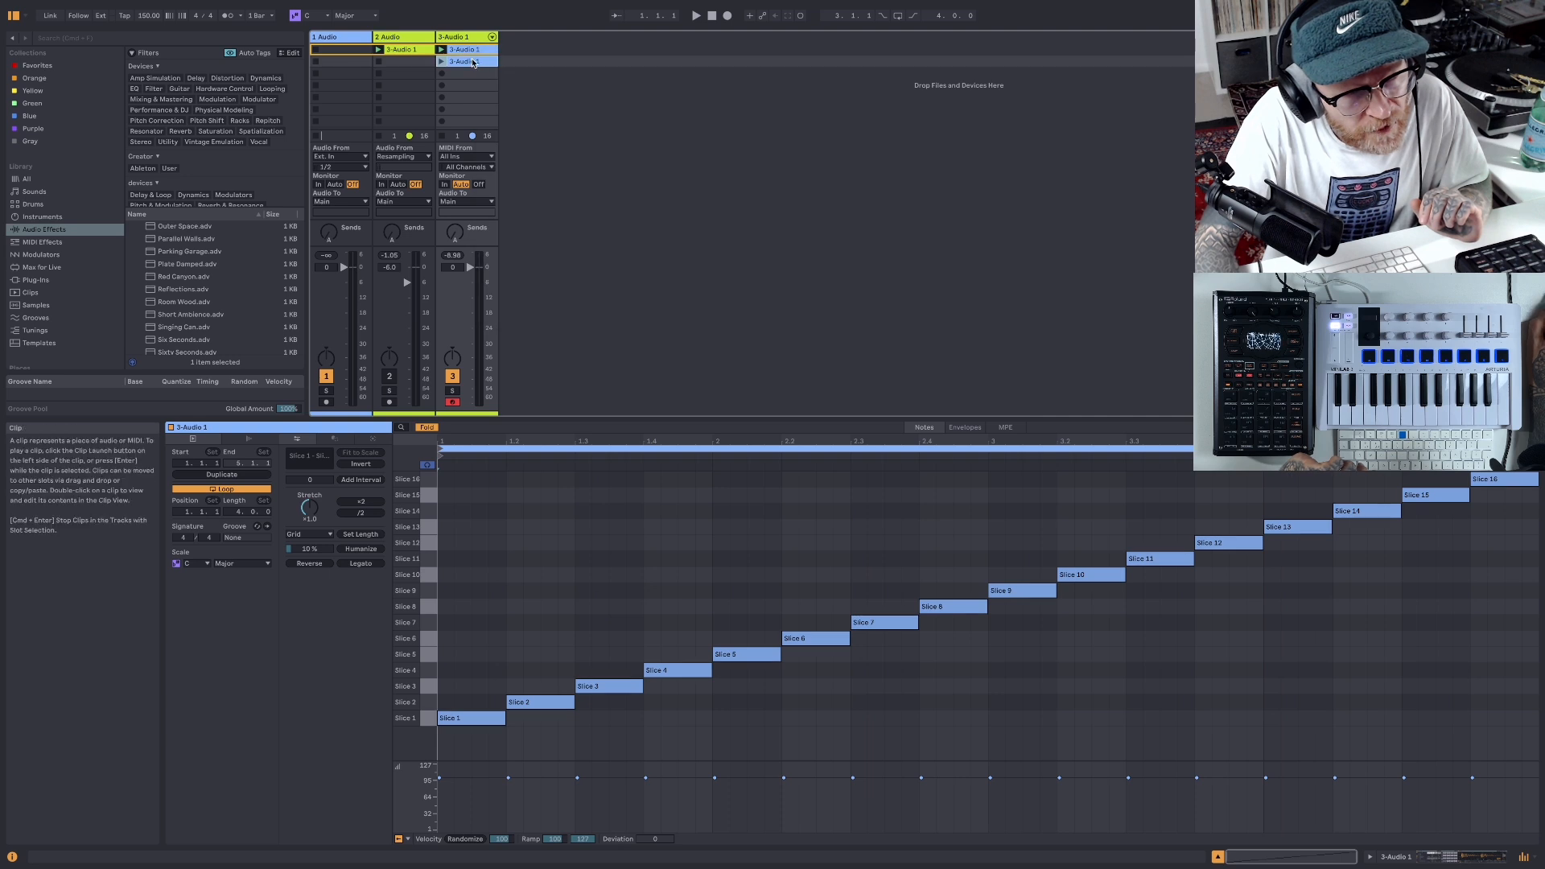
{"action": "right_click", "coordinate": [474, 62]}
{"action": "left_click", "coordinate": [484, 268]}
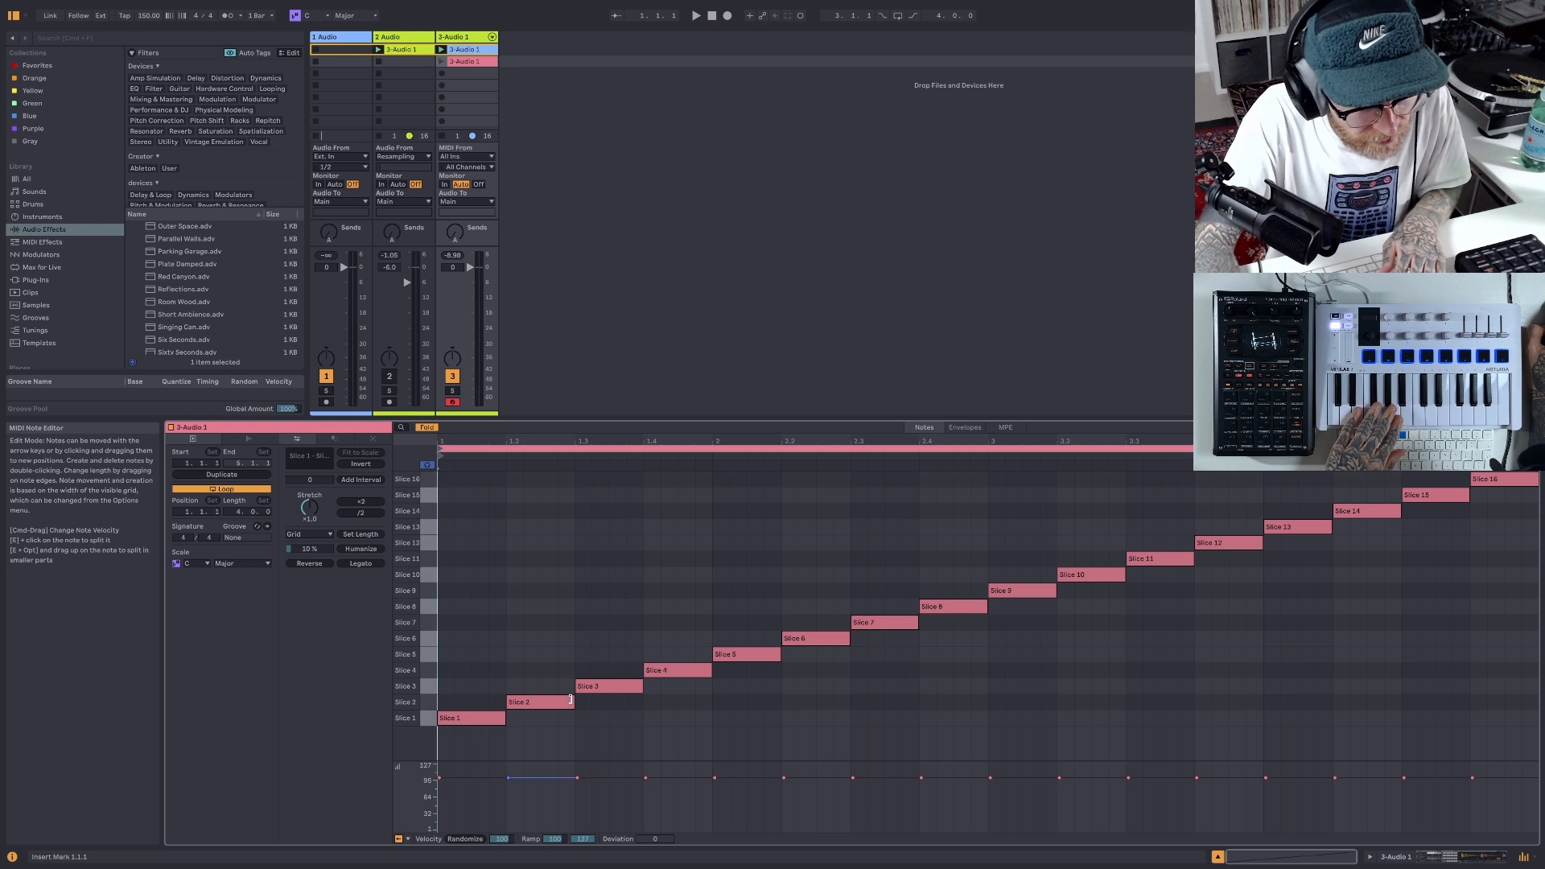
- Audition Slice 1 through Slice 9 one by one in the note editor of the pink clip
{"action": "left_click", "coordinate": [426, 718]}
{"action": "left_click", "coordinate": [428, 701]}
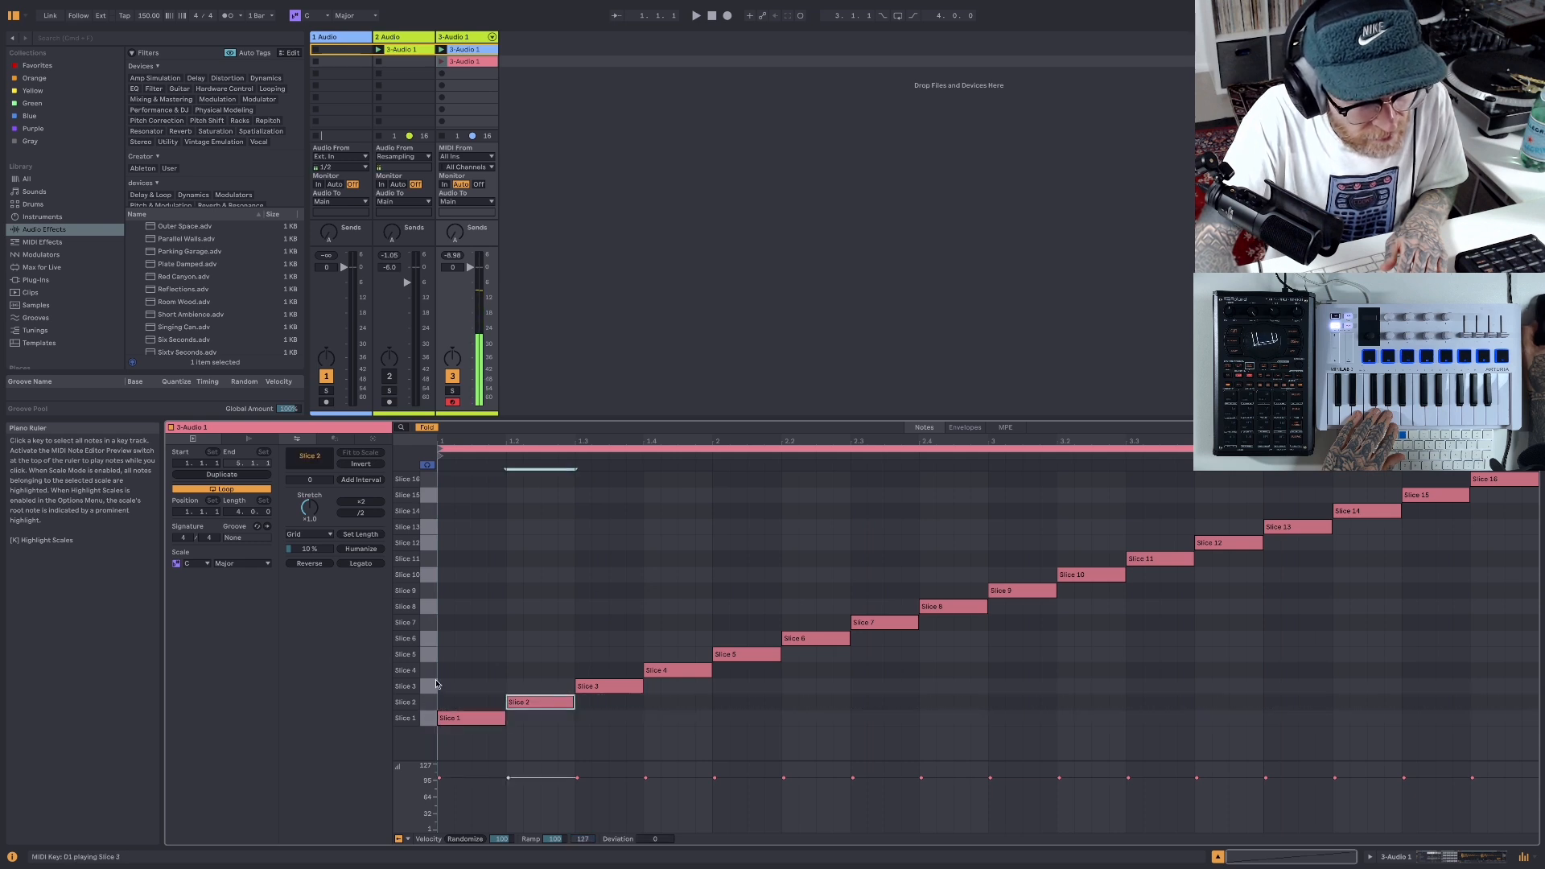
{"action": "left_click", "coordinate": [429, 686]}
{"action": "left_click", "coordinate": [429, 670]}
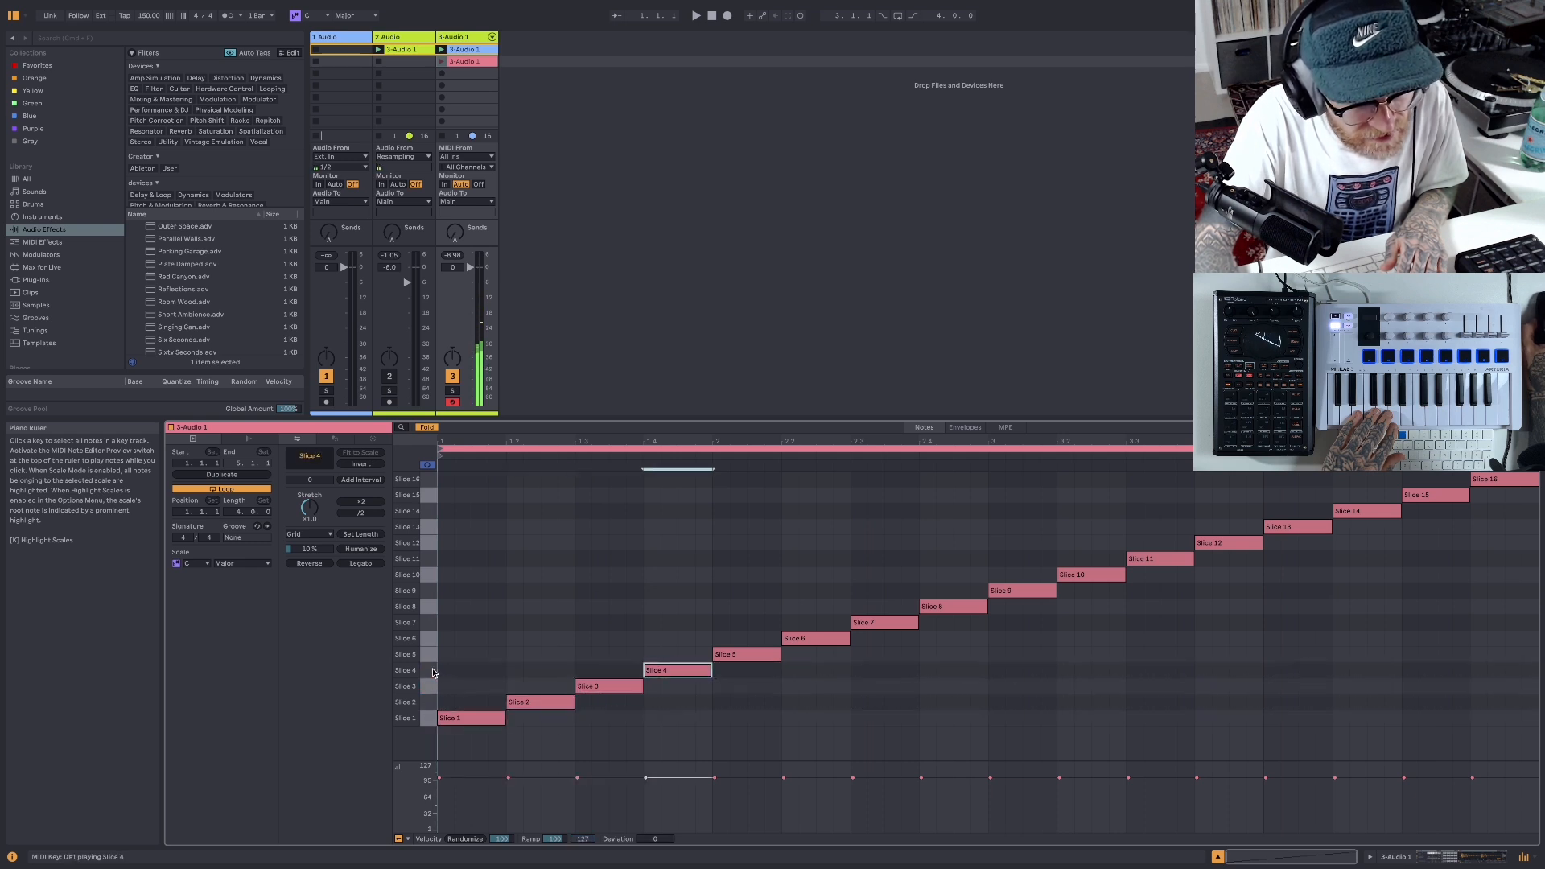
{"action": "left_click", "coordinate": [429, 655]}
{"action": "left_click", "coordinate": [429, 639]}
{"action": "left_click", "coordinate": [428, 623]}
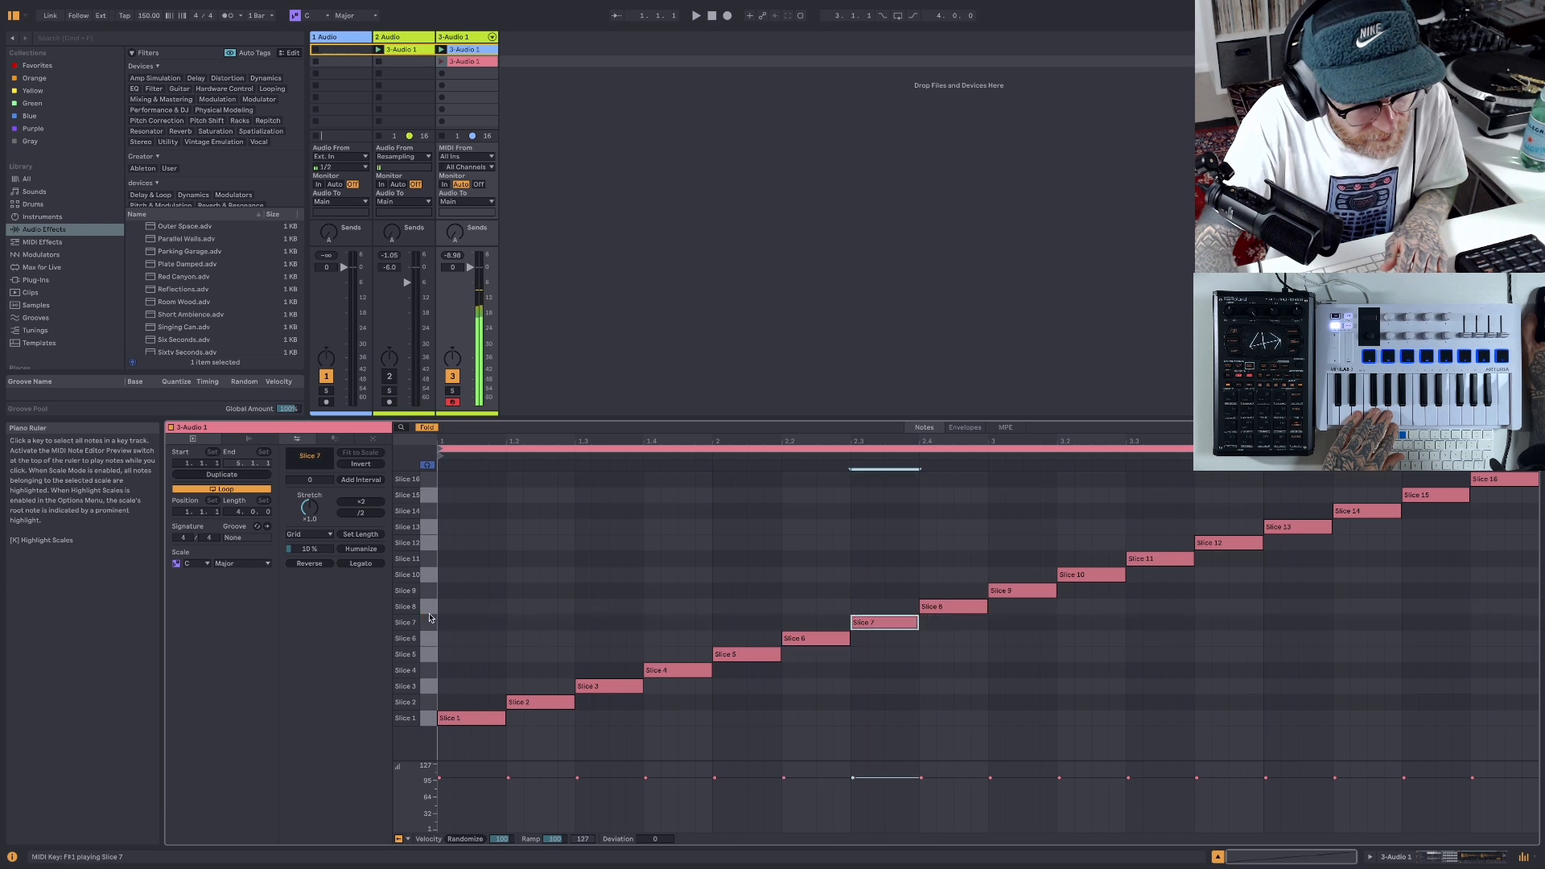
{"action": "left_click", "coordinate": [429, 609]}
{"action": "left_click", "coordinate": [428, 590]}
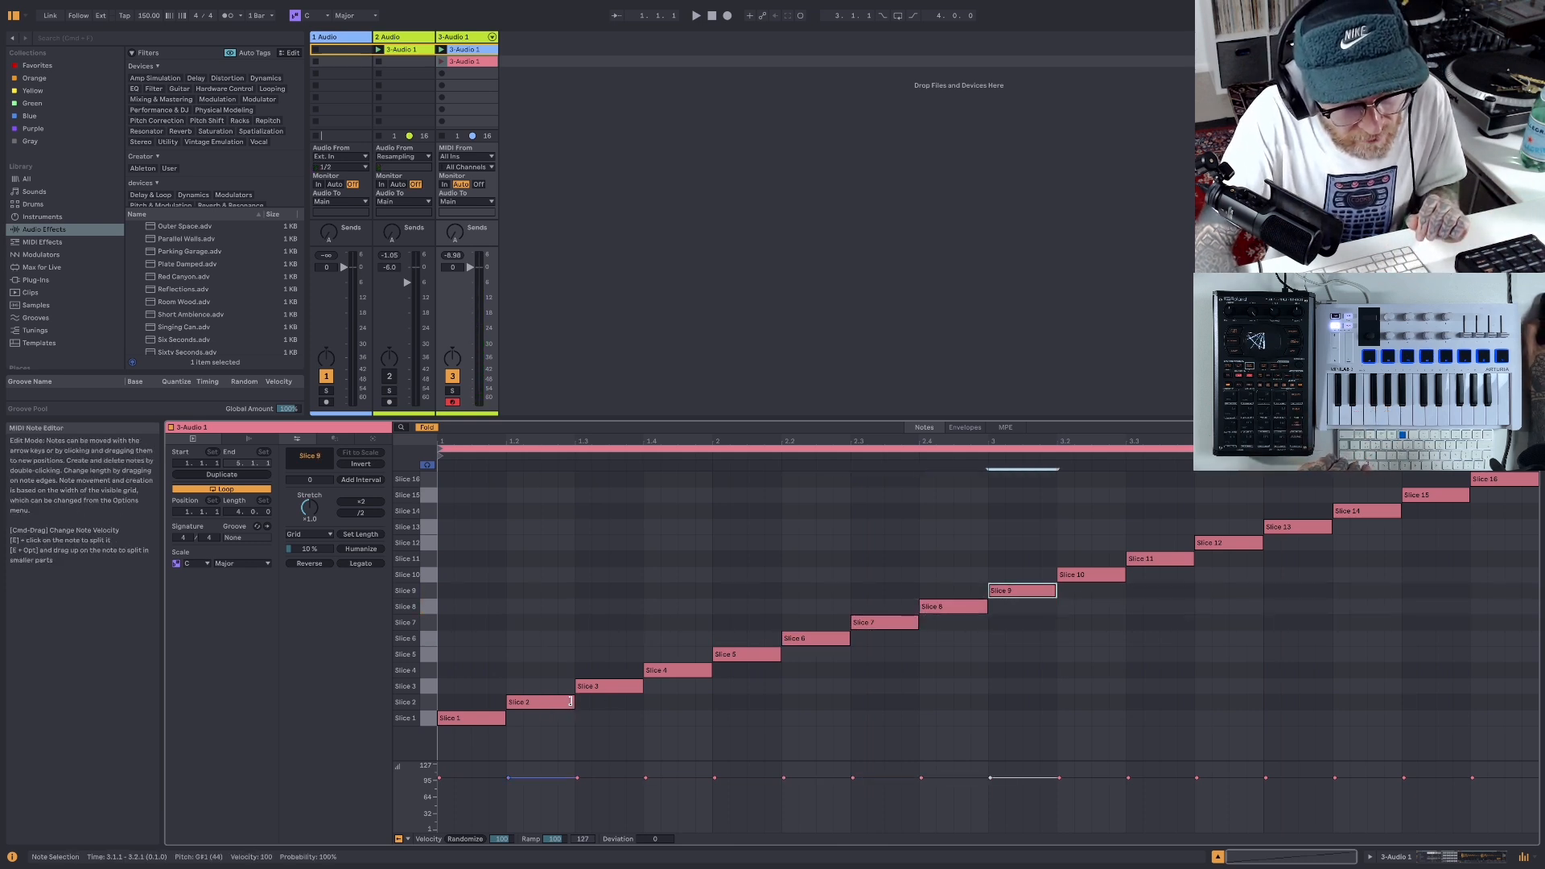
- Halve the Slice 2 note at 1.2.1 and move it to Slice 1, and turn the Slice 3 note into two eighth-note repeats
{"action": "left_click_drag", "start_coordinate": [571, 700], "coordinate": [537, 701]}
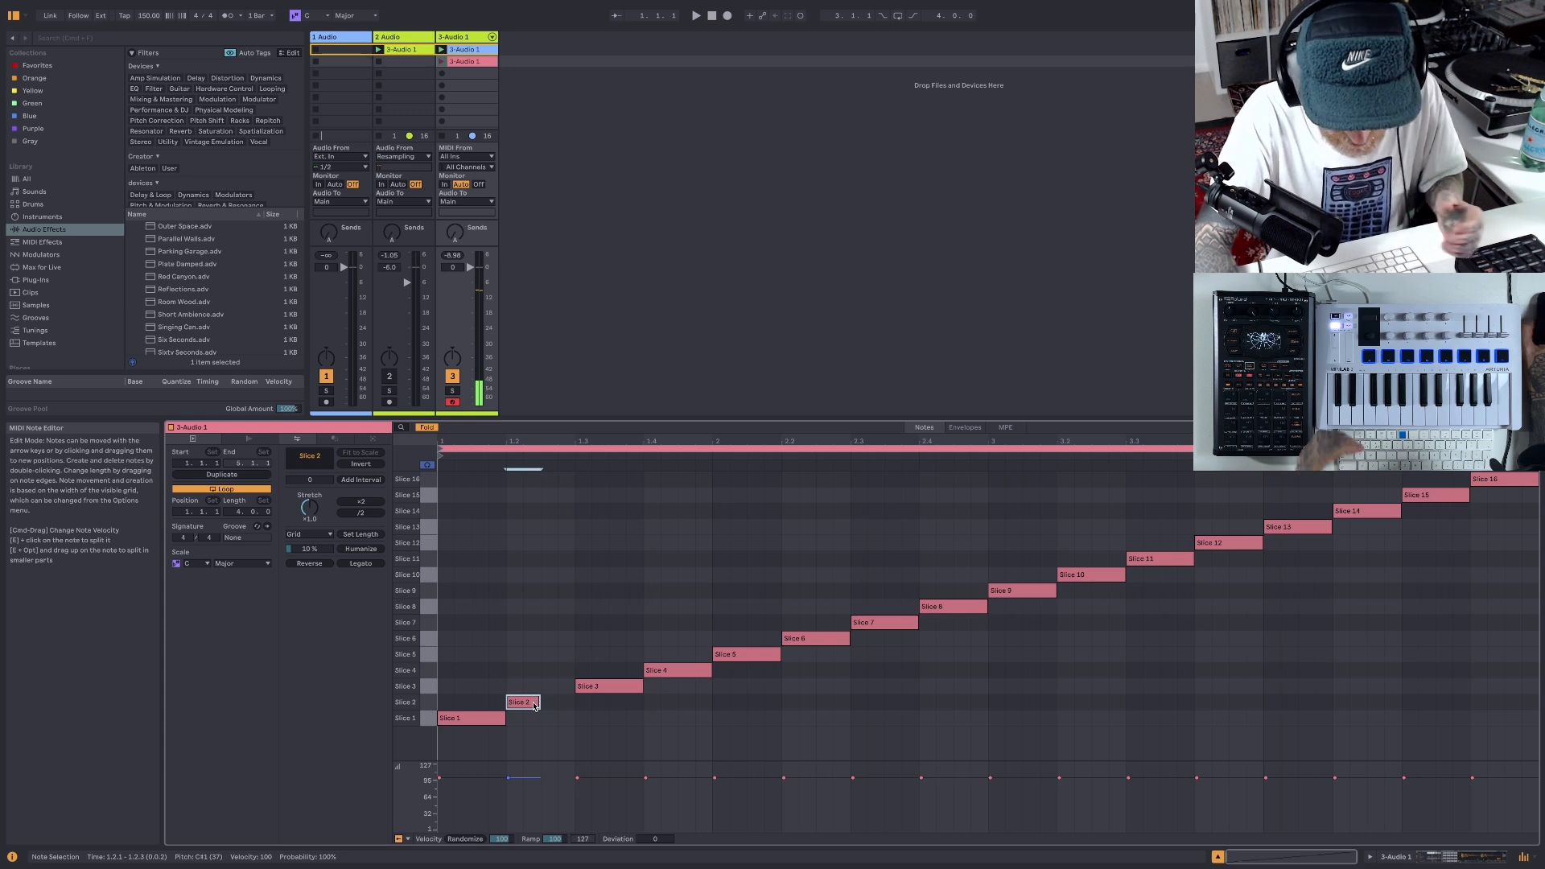
{"action": "key", "text": "Down"}
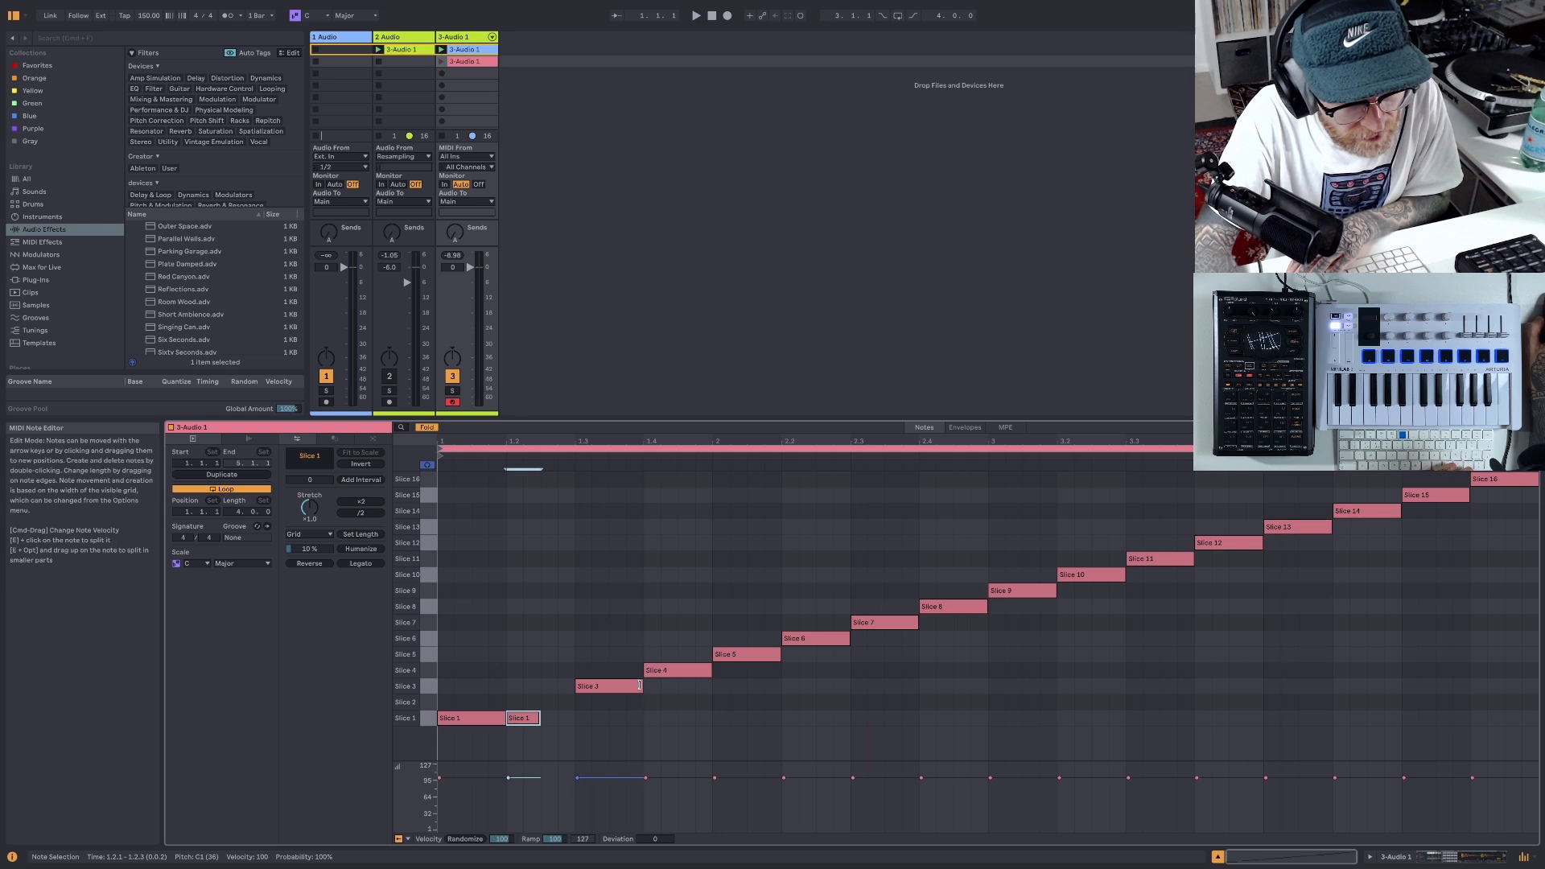
{"action": "left_click_drag", "start_coordinate": [640, 685], "coordinate": [625, 687]}
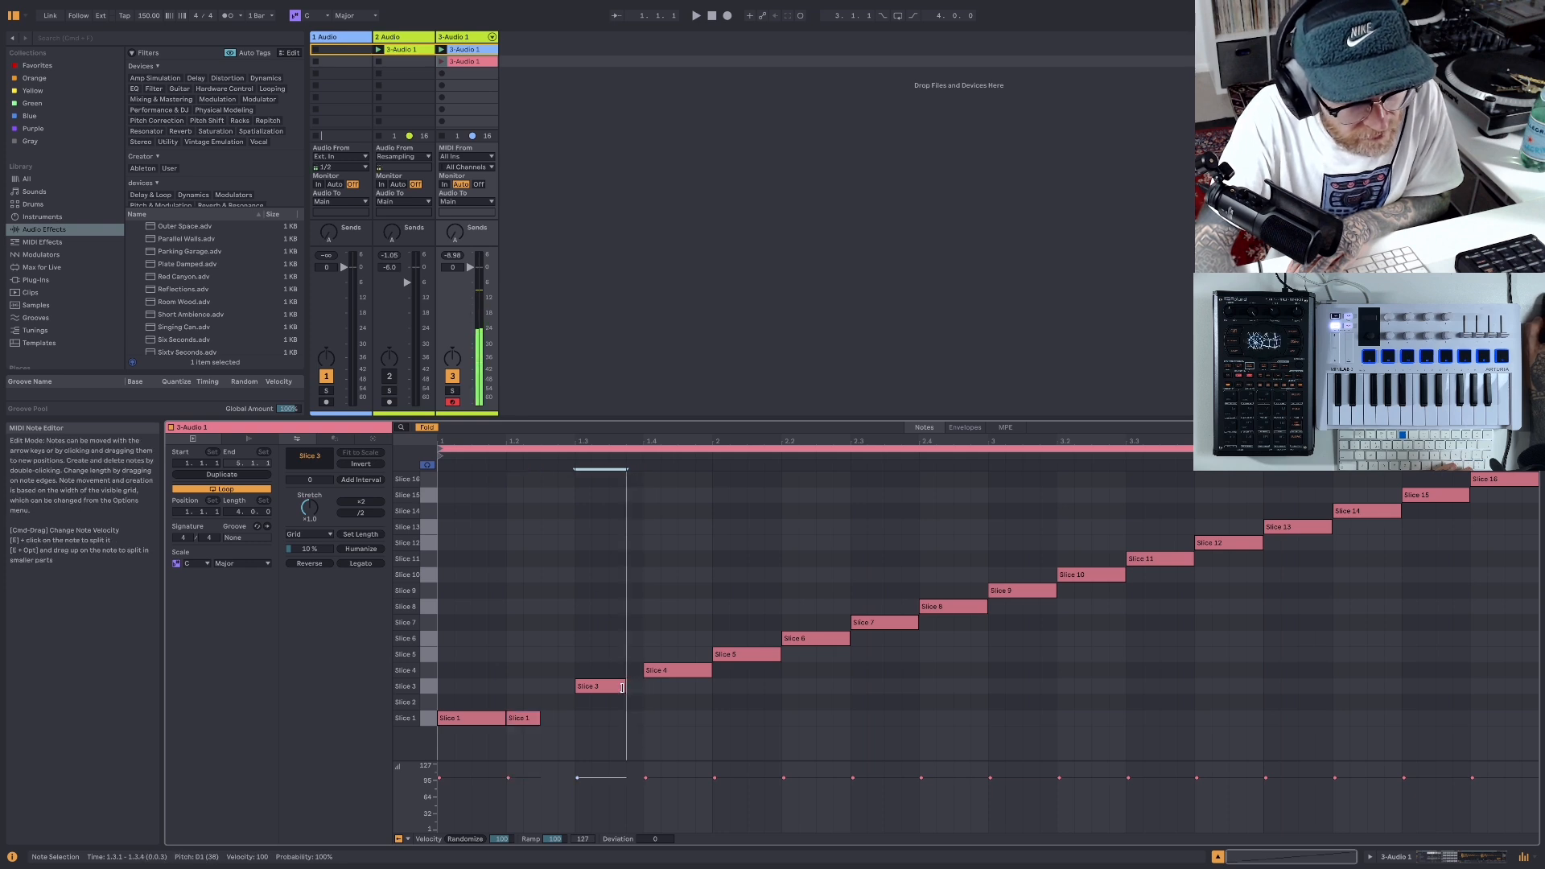
{"action": "key", "text": "super+d"}
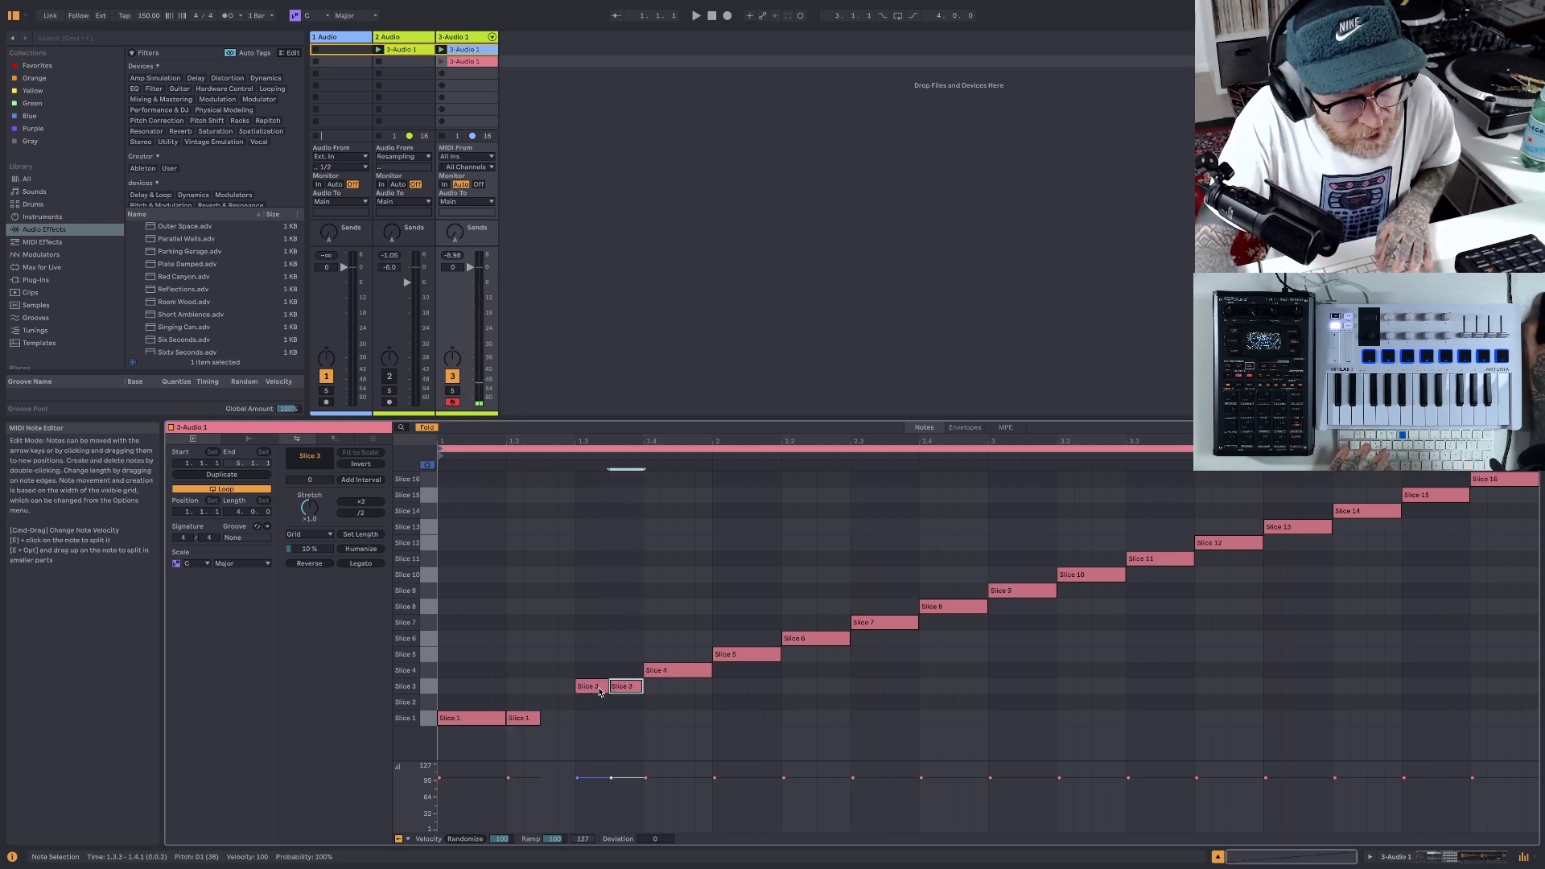
- Start playback and launch the edited pink clip to hear the new slice order
{"action": "left_click", "coordinate": [696, 16]}
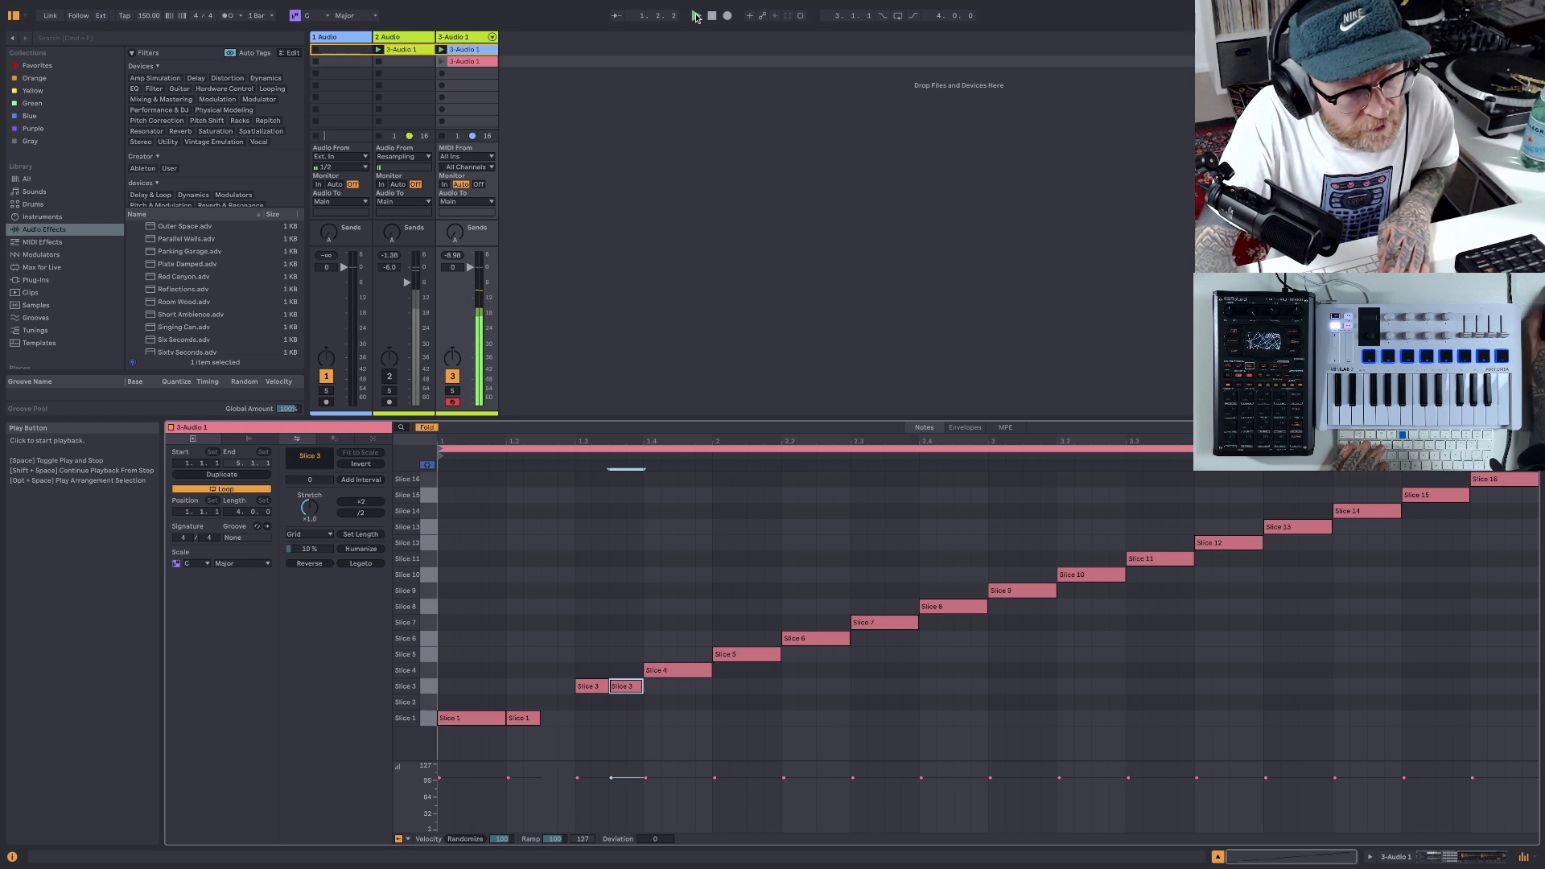
{"action": "key", "text": "space"}
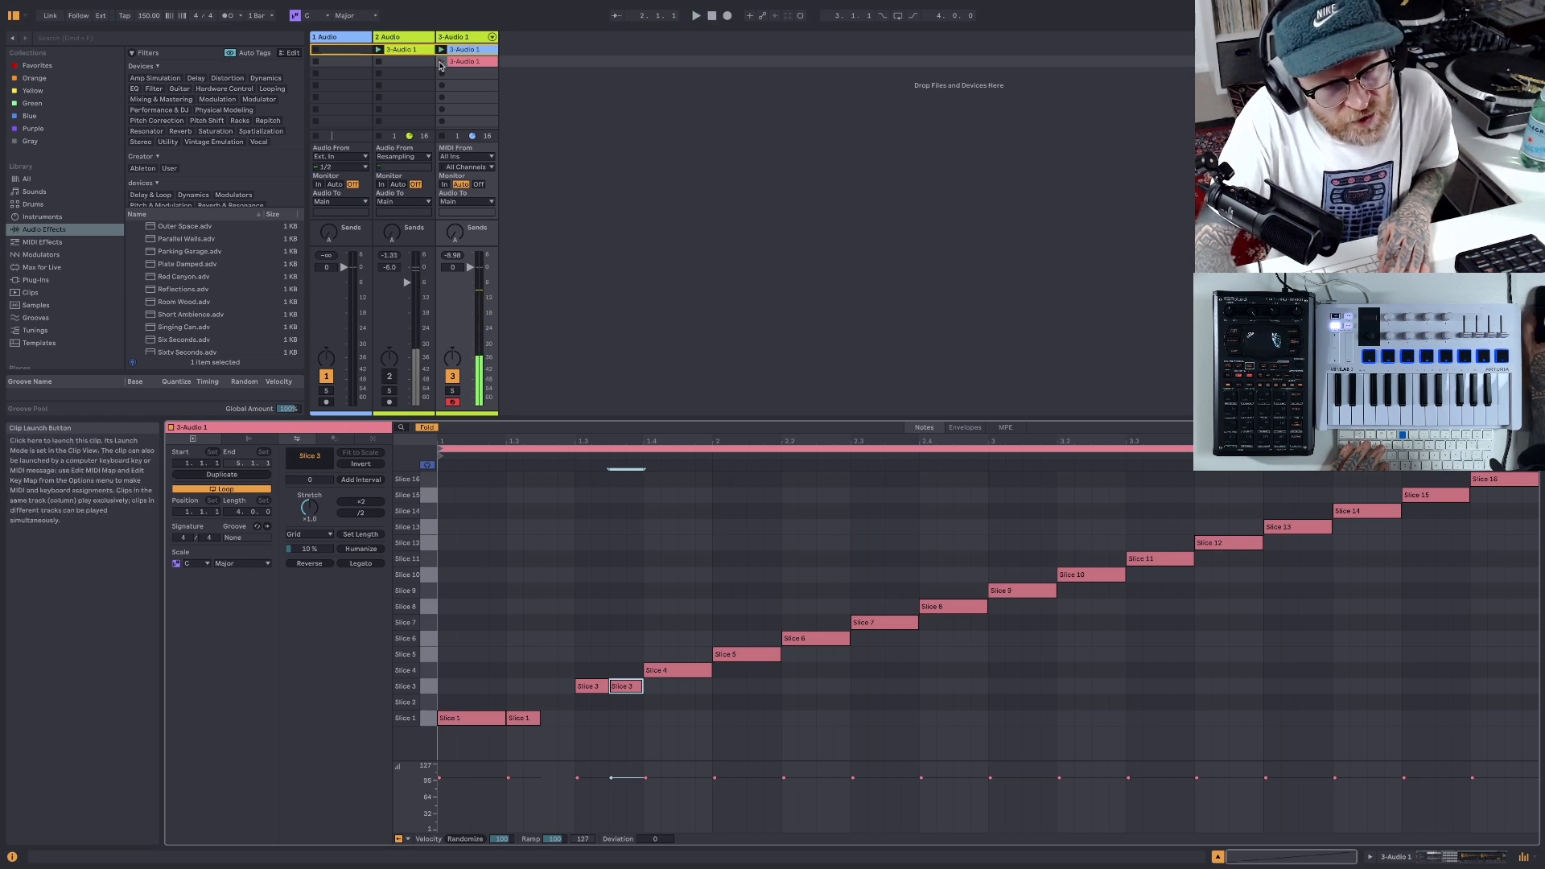
{"action": "left_click", "coordinate": [441, 62]}
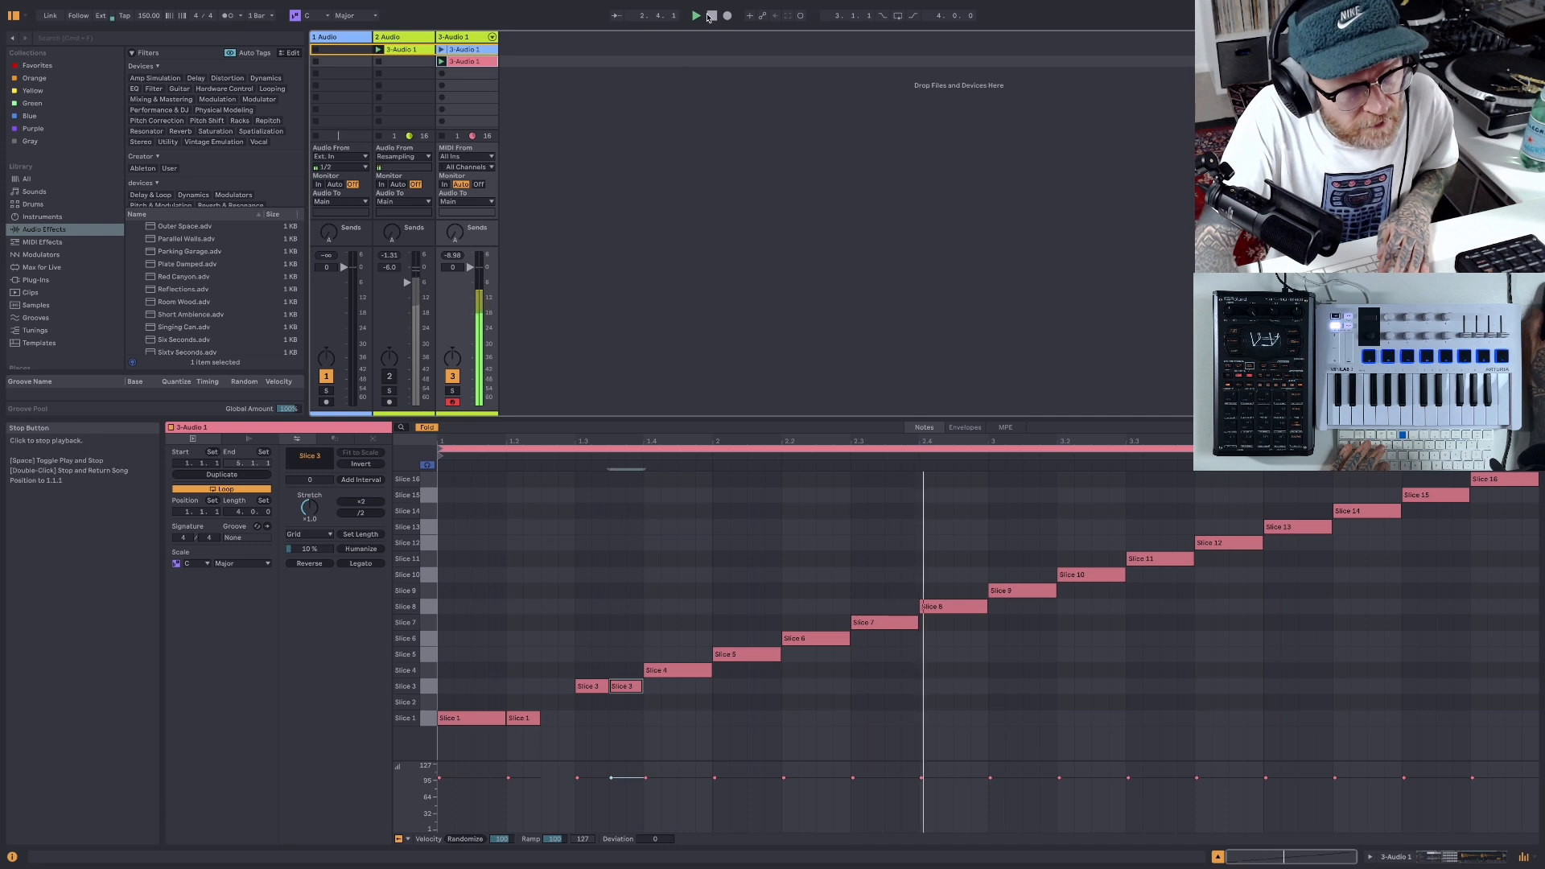
- Try a Slice 2 note at 1.2.3, replace it with two sixteenth Slice 1 notes at 1.2.3 and 1.2.4, and play the clip
{"action": "left_click", "coordinate": [550, 706]}
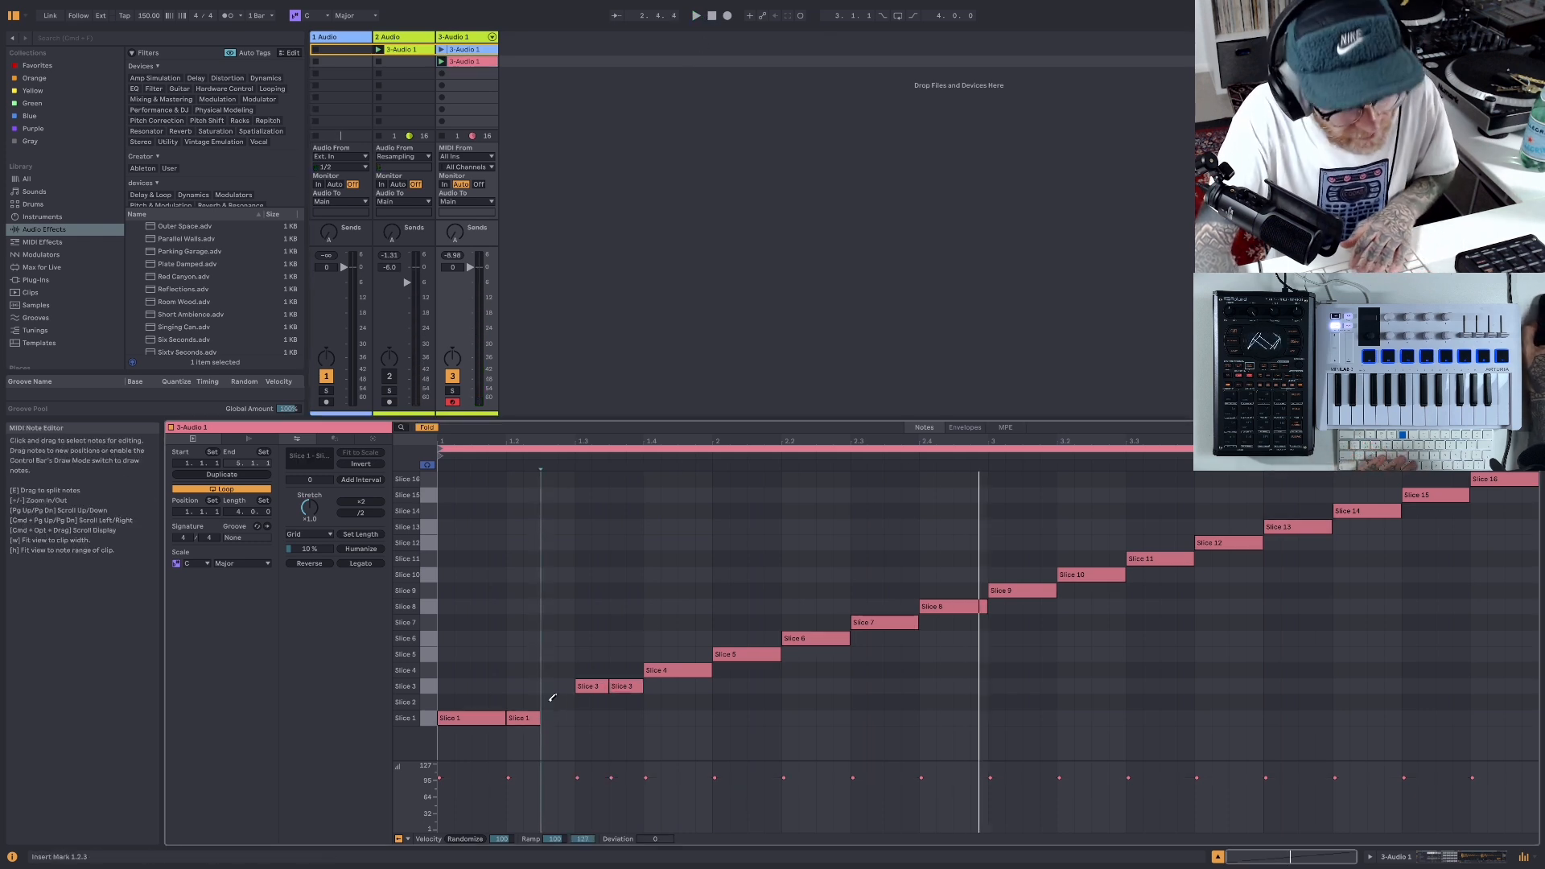
{"action": "key", "text": "b"}
{"action": "left_click", "coordinate": [549, 704]}
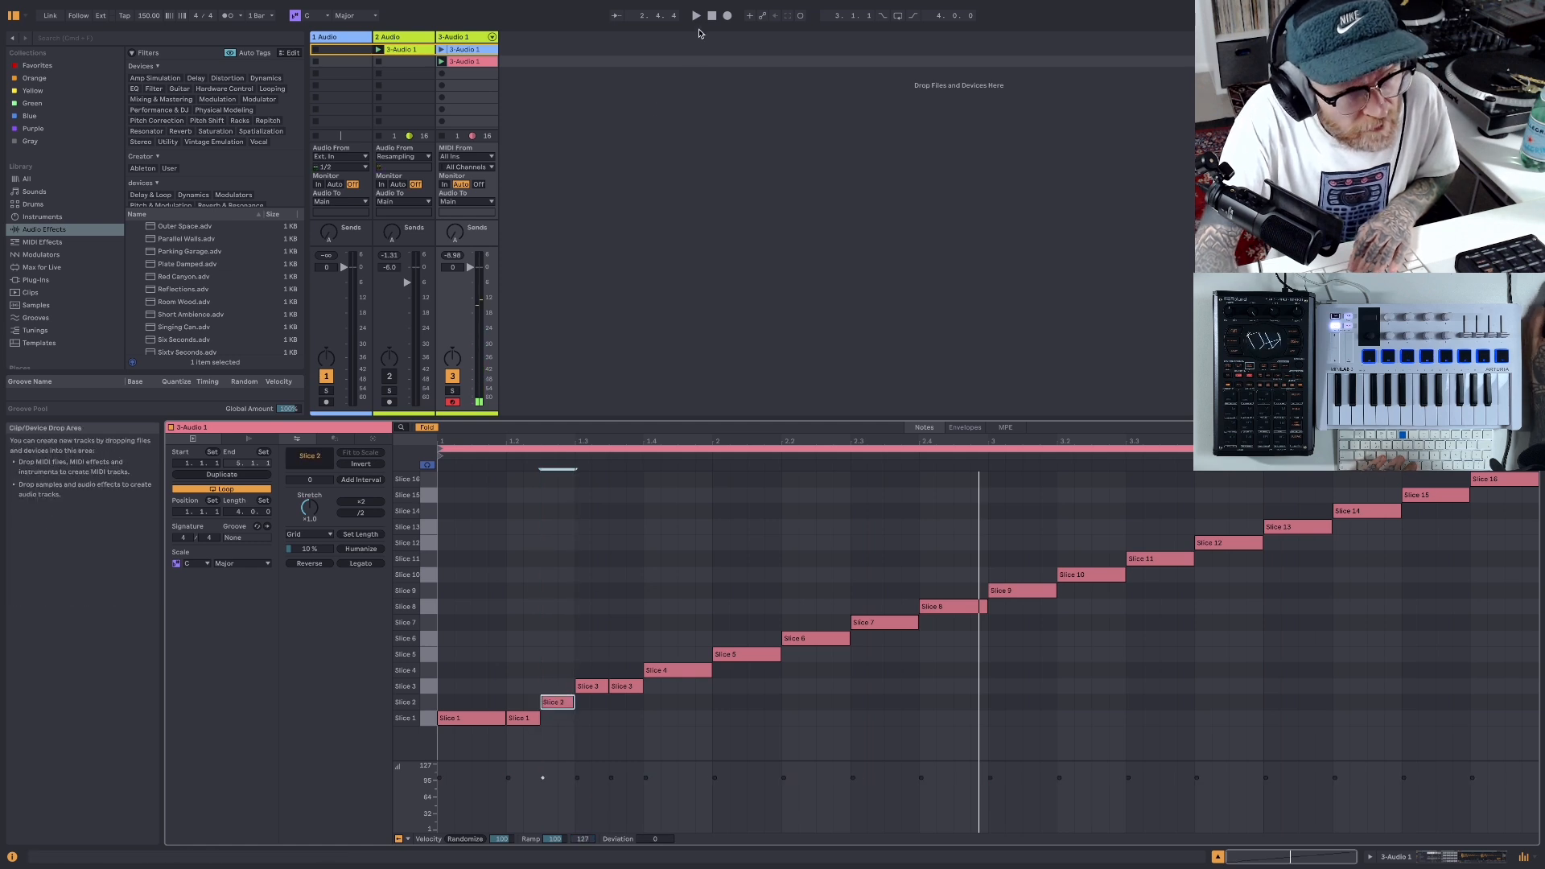
{"action": "key", "text": "space"}
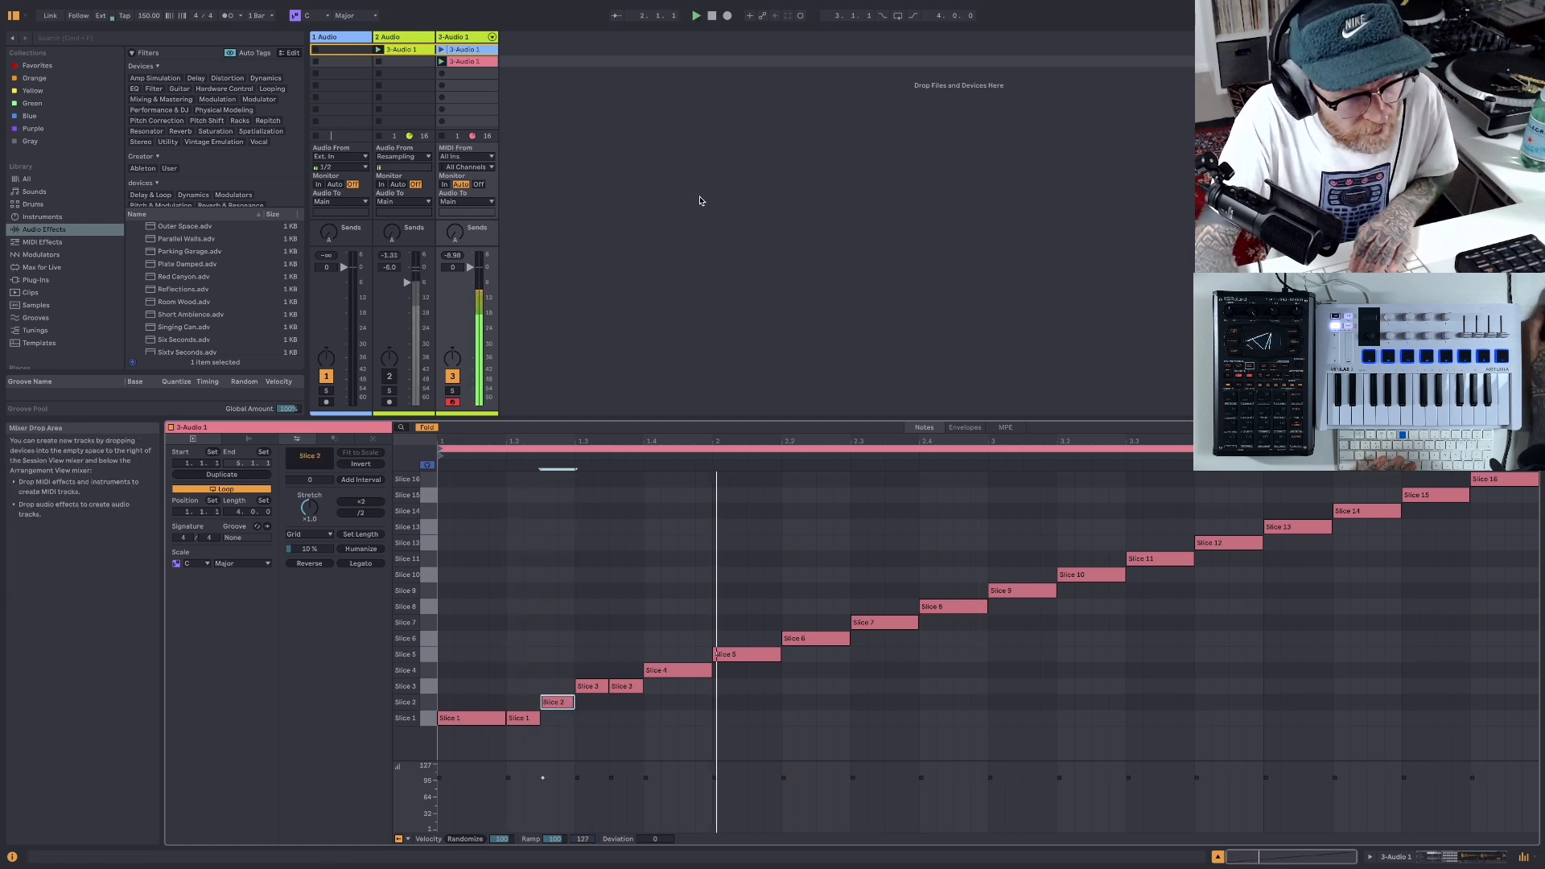
{"action": "left_click", "coordinate": [564, 701]}
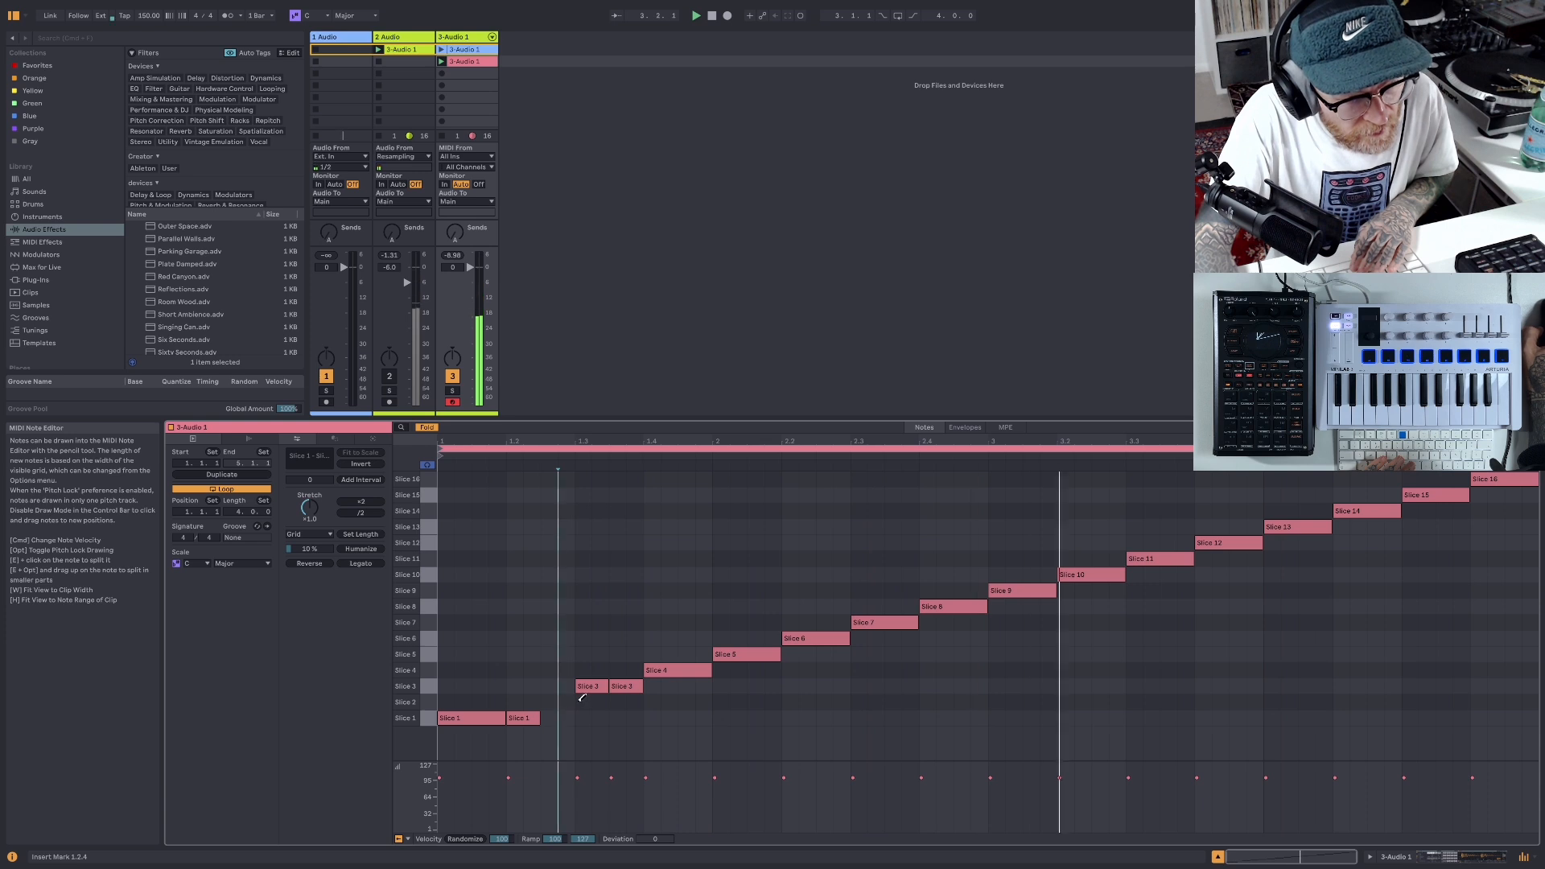
{"action": "left_click", "coordinate": [549, 717]}
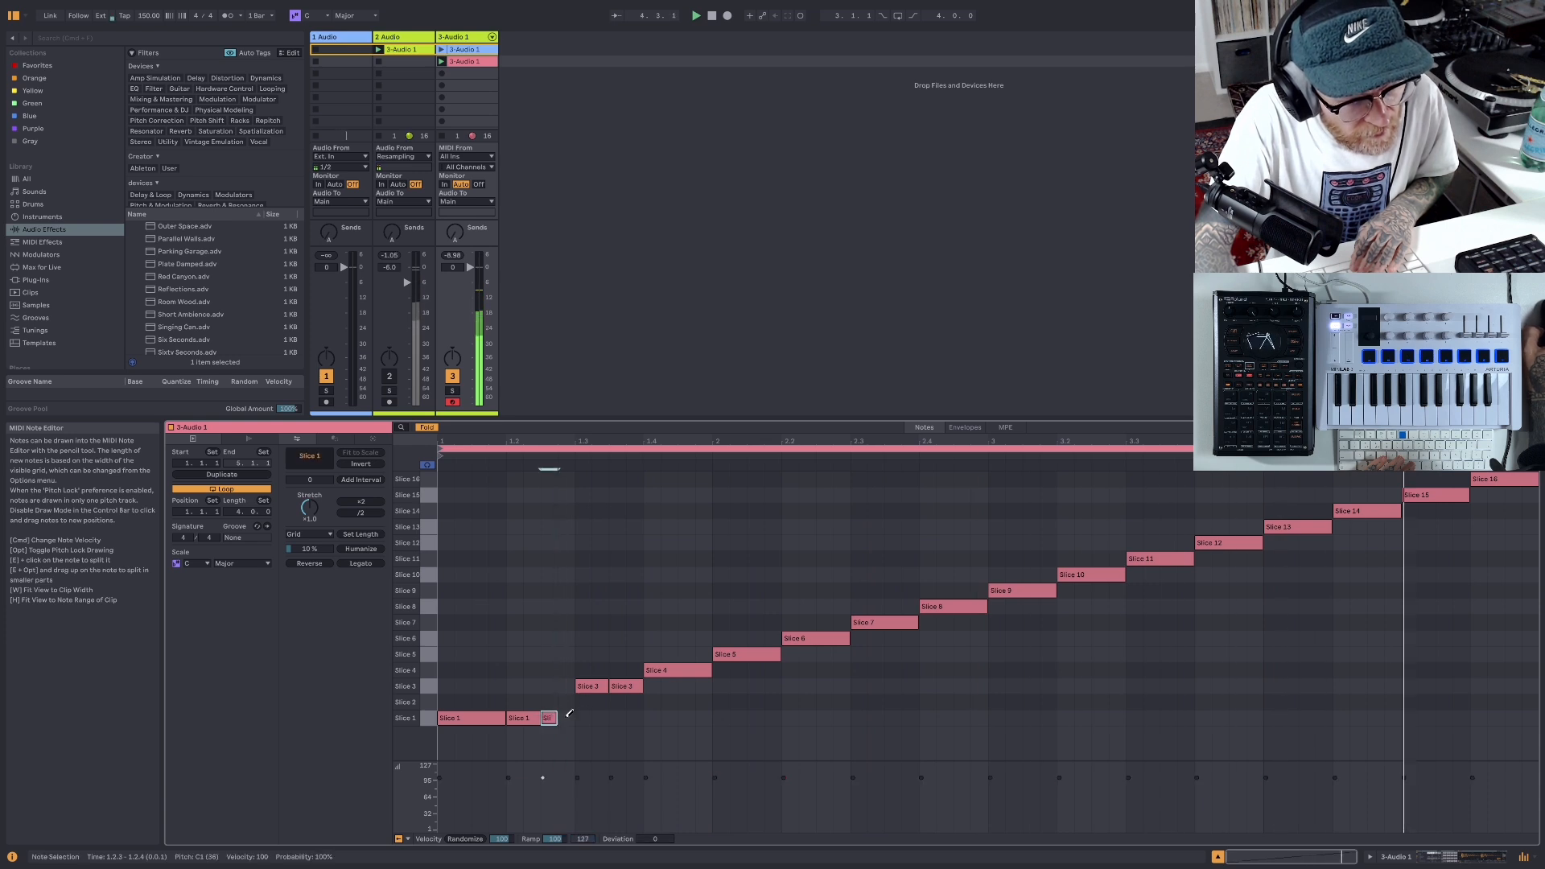
{"action": "left_click", "coordinate": [566, 717]}
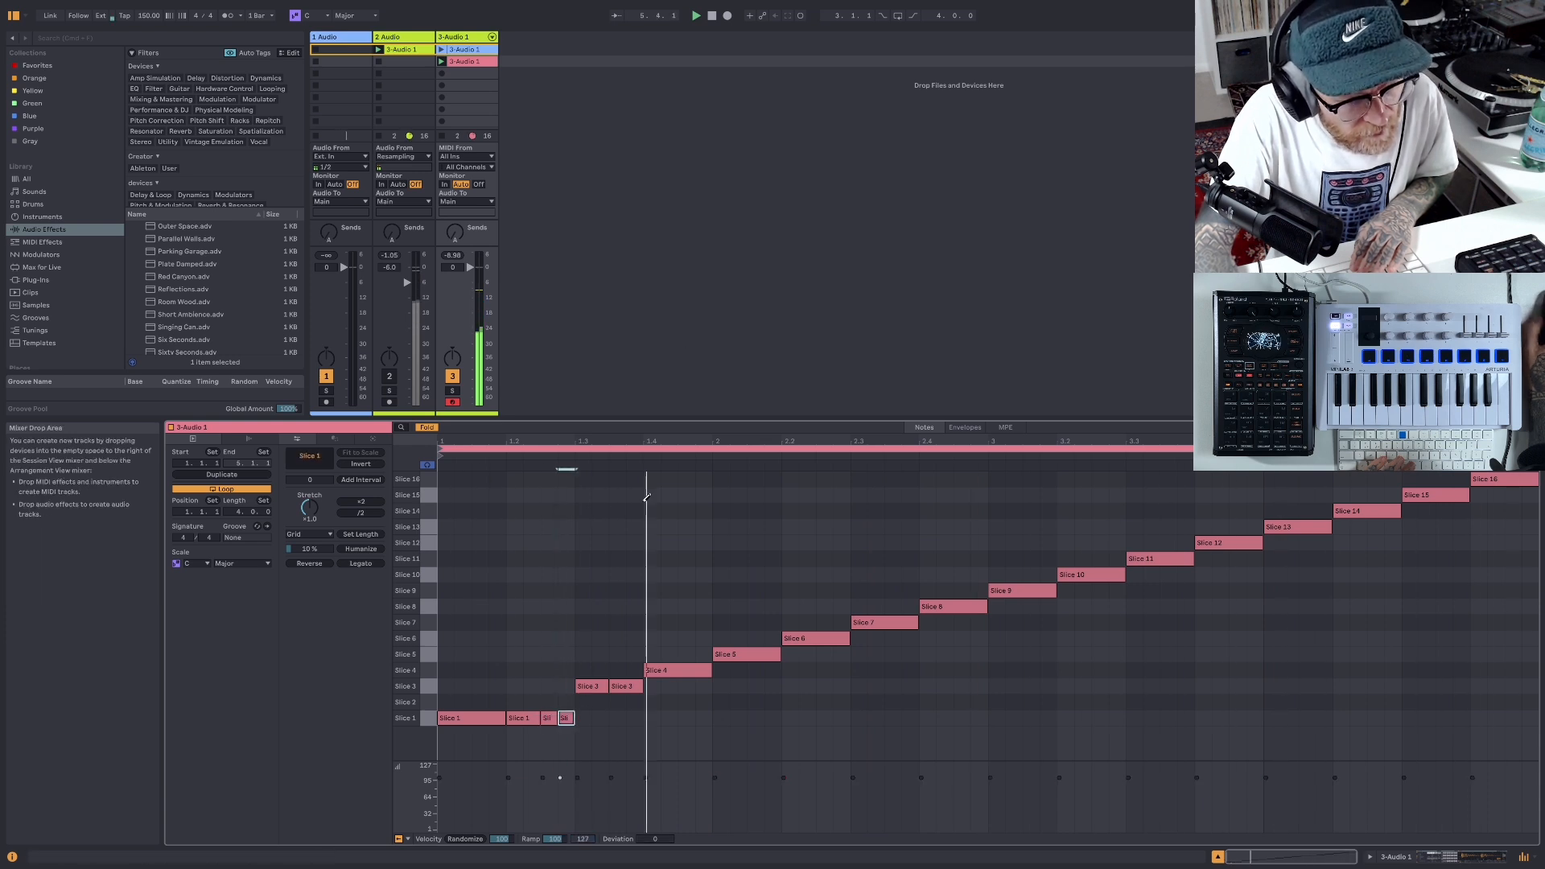
{"action": "left_click", "coordinate": [697, 16]}
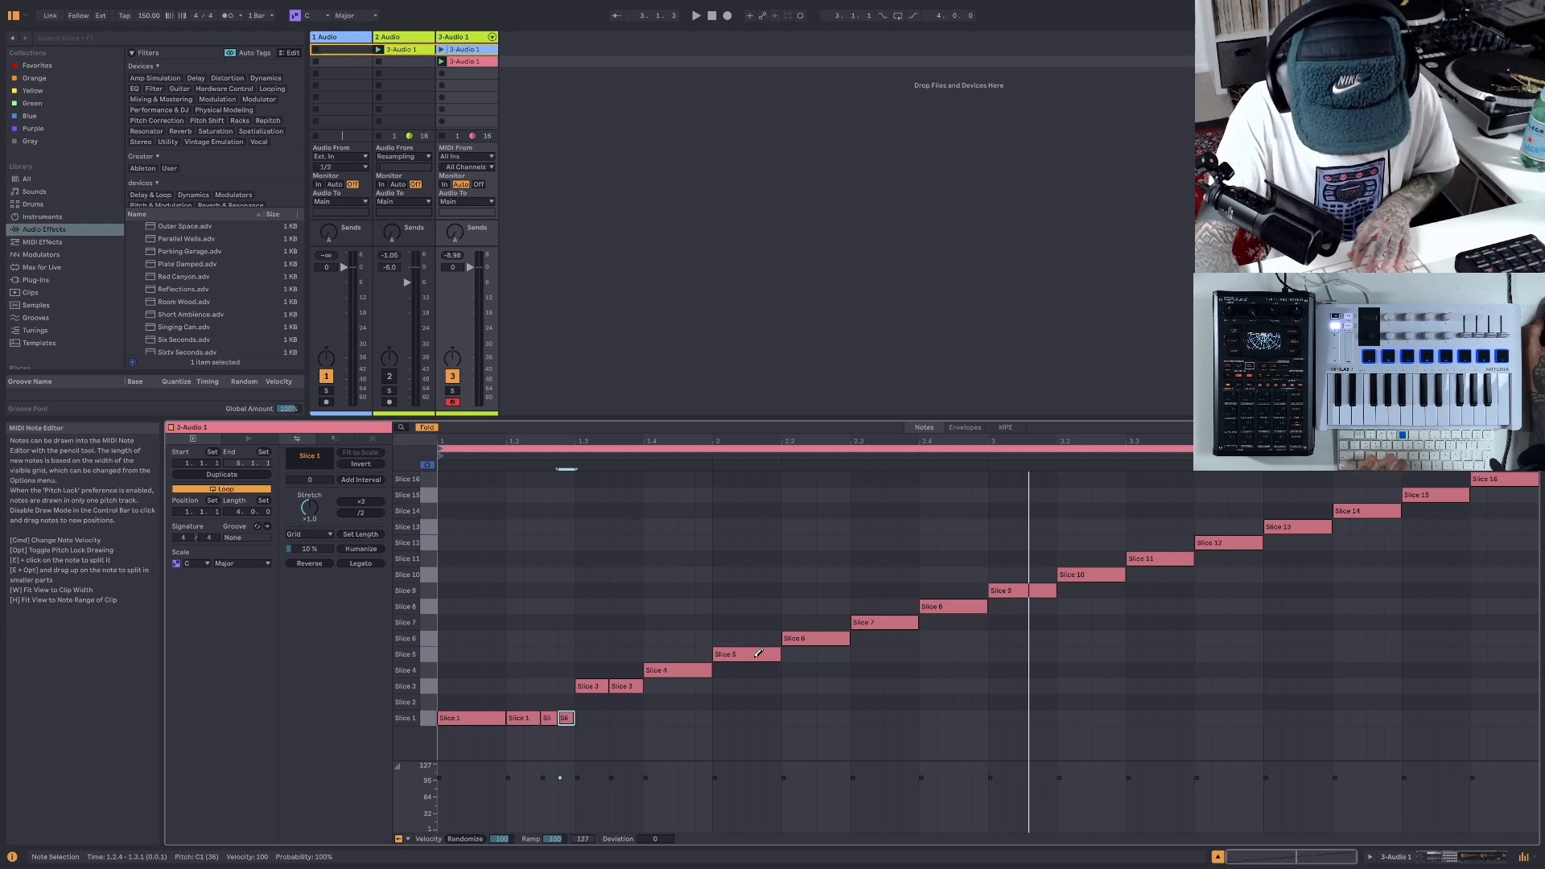
- Move the Slice 5 note at 2.1.1 down to Slice 3 and listen to the clip
{"action": "key", "text": "b"}
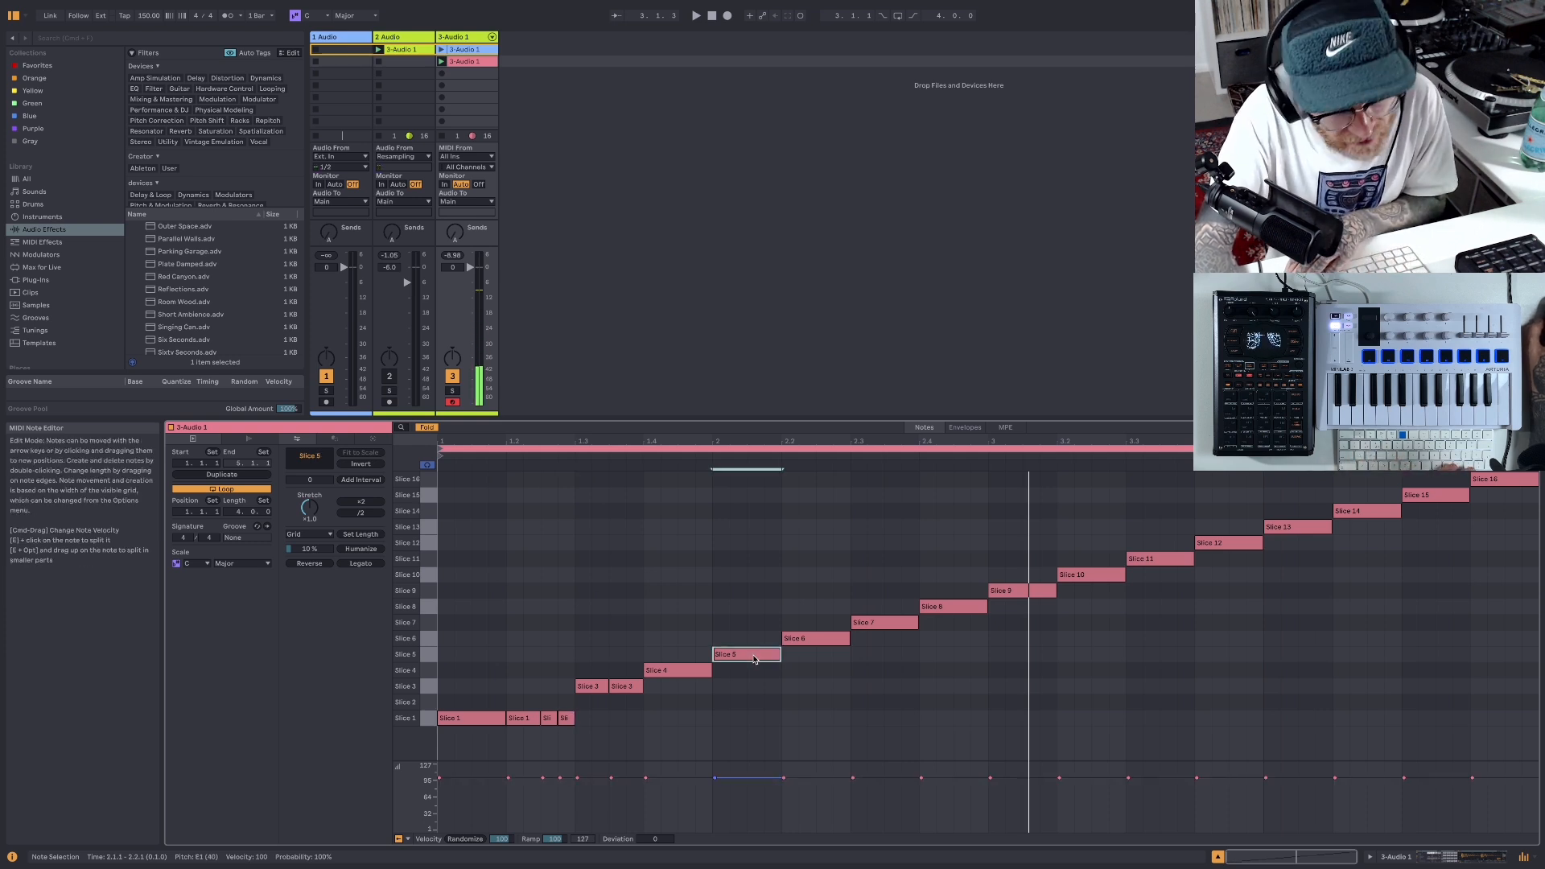
{"action": "key", "text": "Down"}
{"action": "key", "text": "Down"}
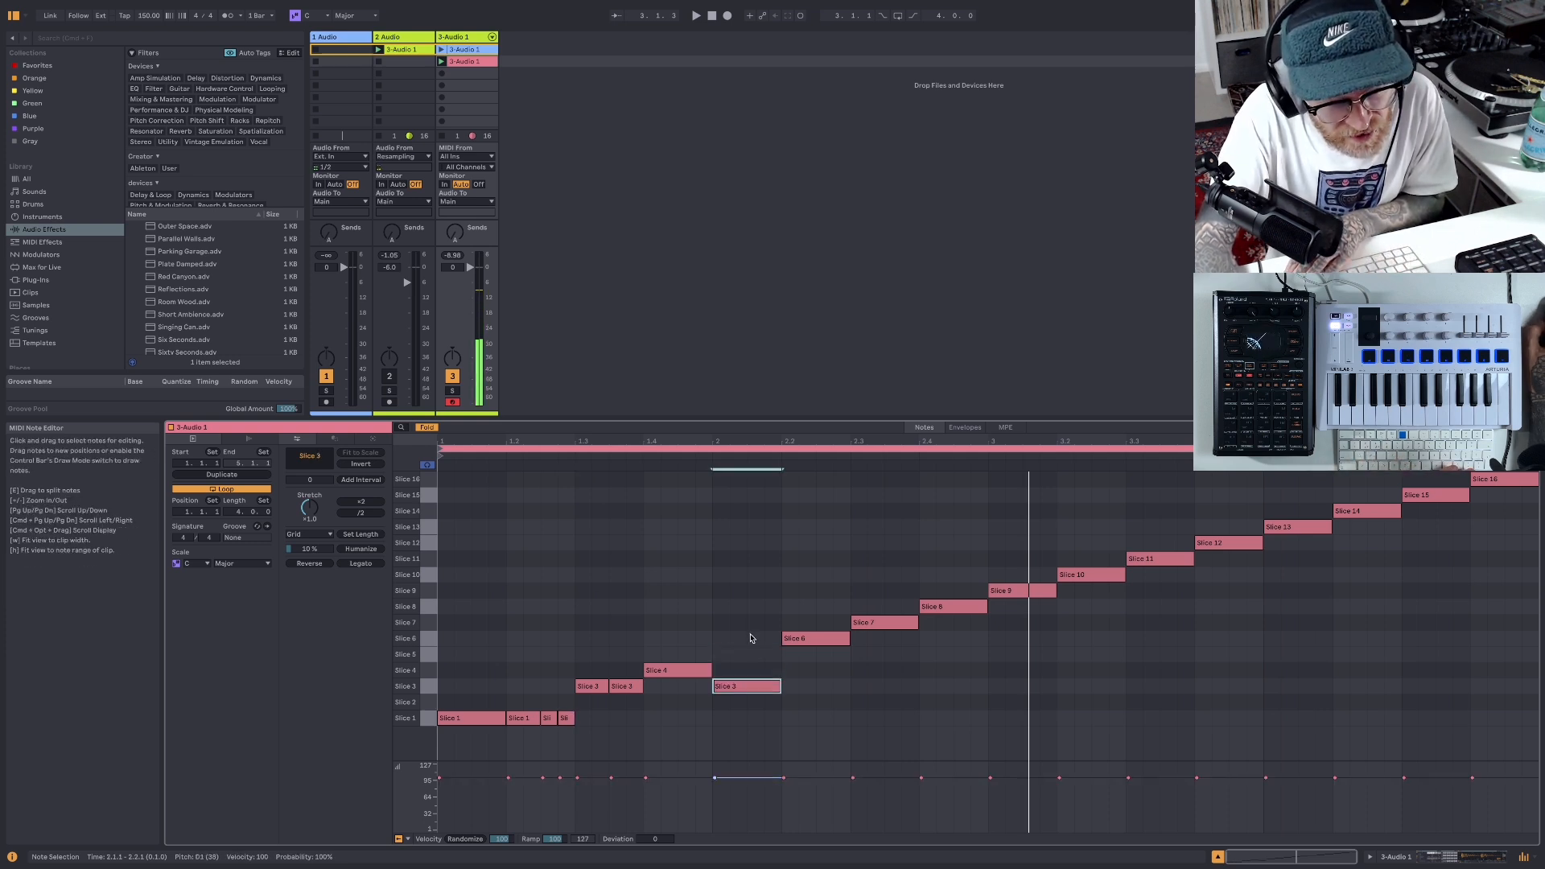
{"action": "left_click", "coordinate": [697, 17]}
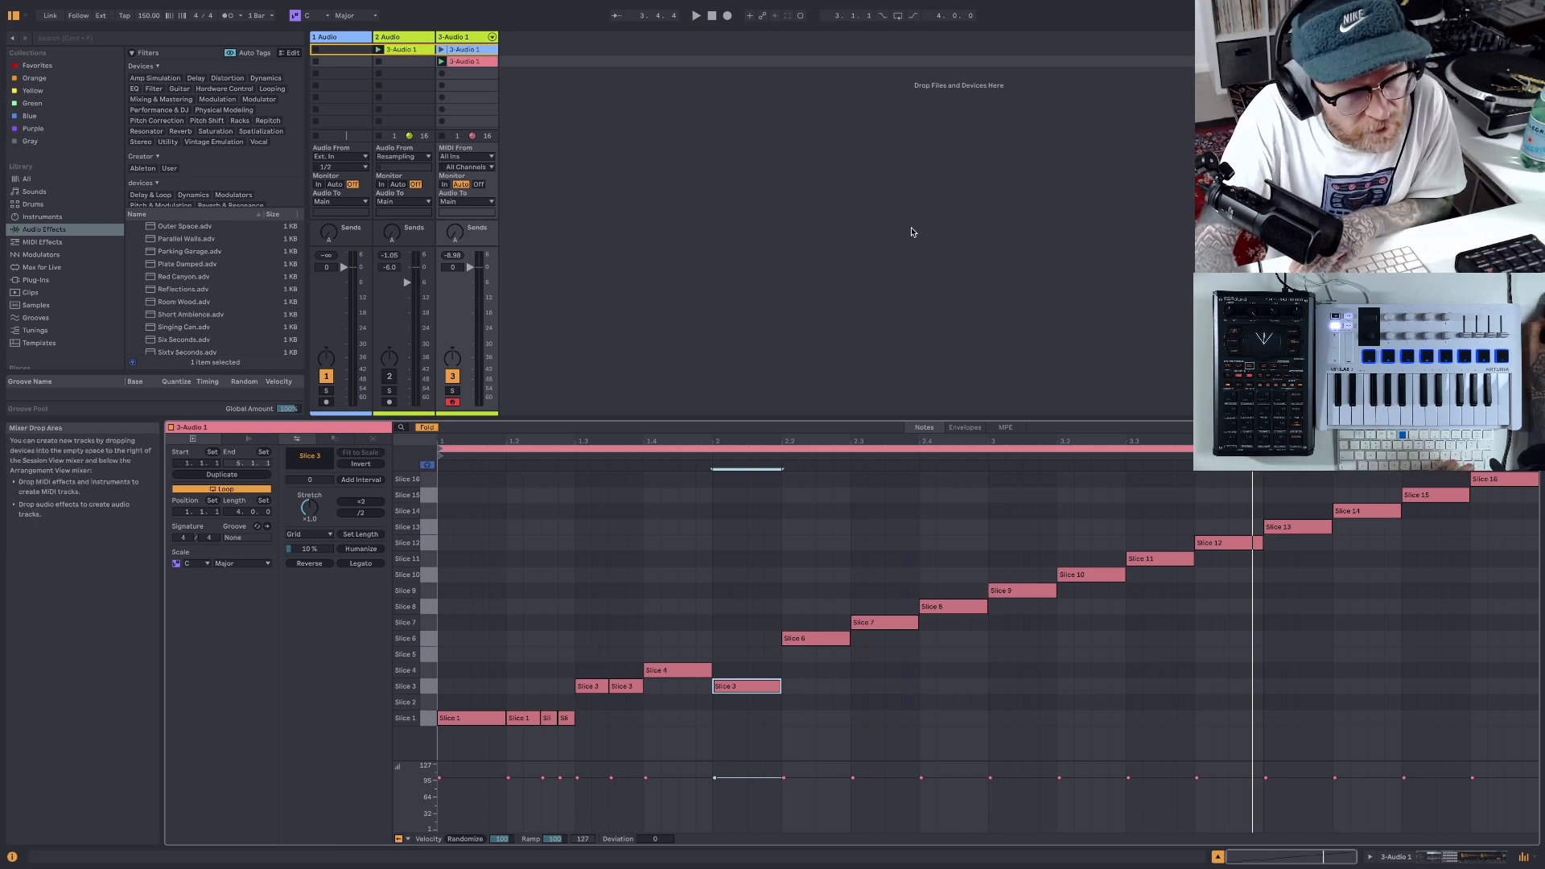
{"action": "left_click", "coordinate": [696, 17]}
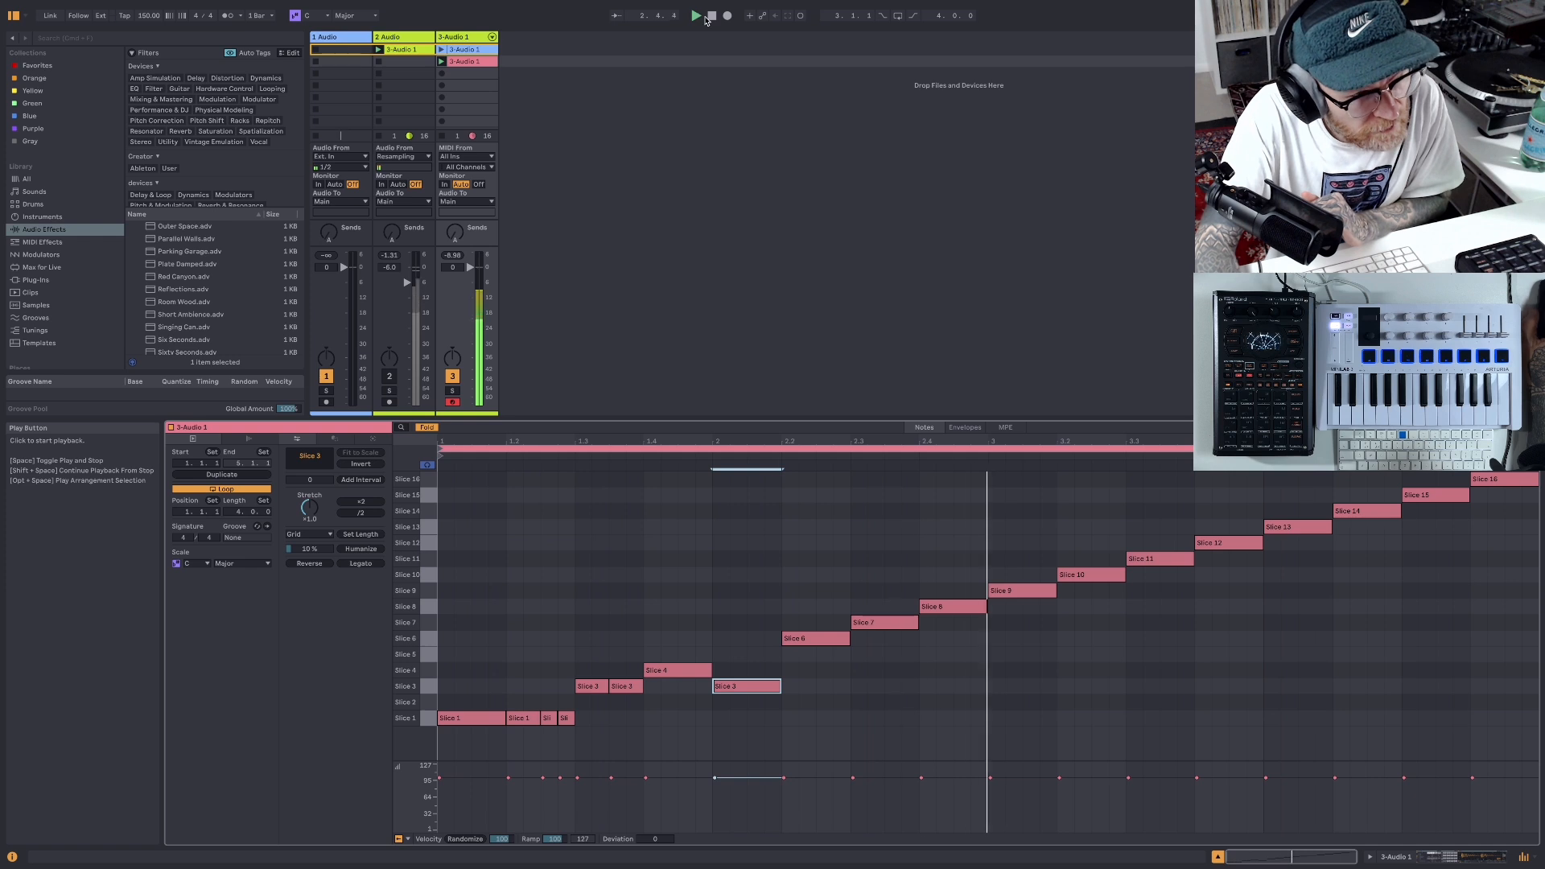
{"action": "left_click", "coordinate": [711, 16]}
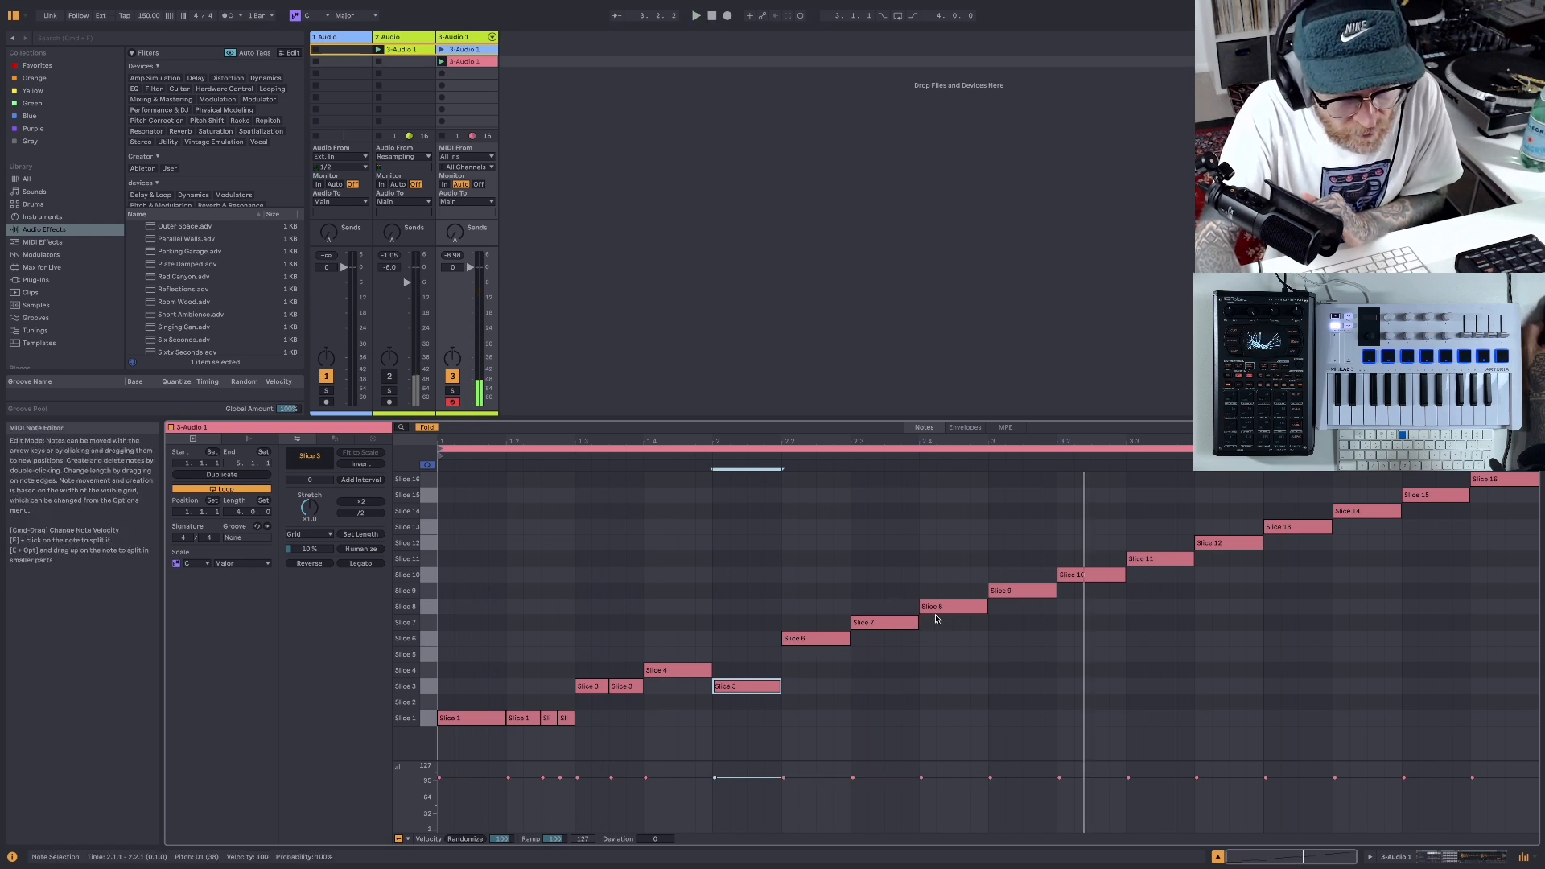
- Try moving the Slice 8 note at 2.4.1 down to Slice 1 and play the clip
{"action": "left_click", "coordinate": [942, 609]}
{"action": "left_click_drag", "start_coordinate": [942, 609], "coordinate": [937, 716]}
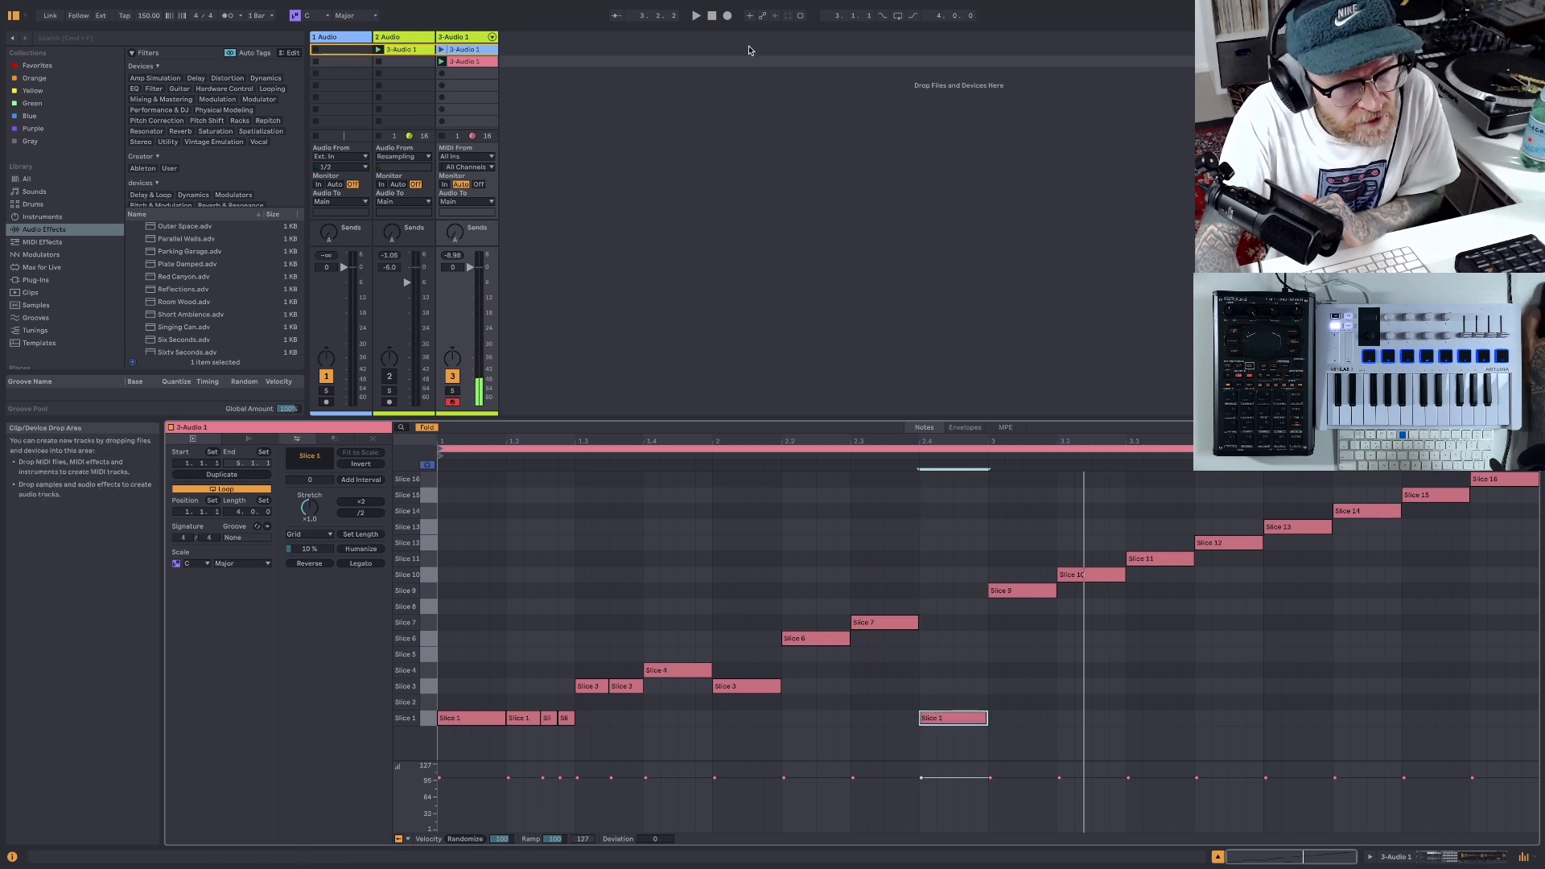
{"action": "left_click", "coordinate": [697, 16]}
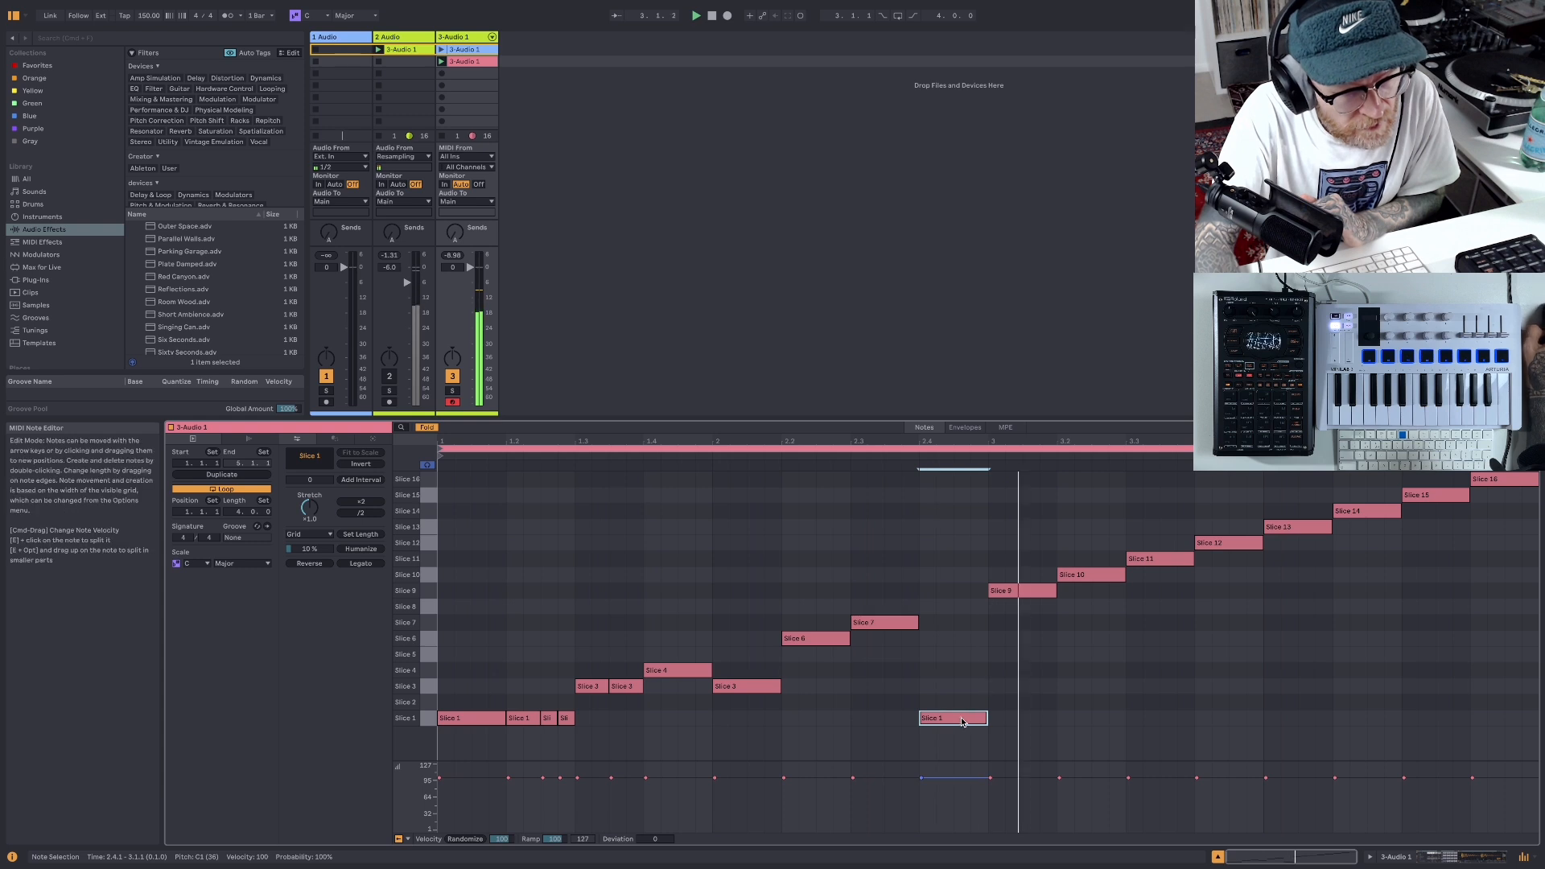
- Restore the Slice 8 note, repeat the opening Slice 1 pattern from 3.1.1 with quarter, eighth and two sixteenth notes, and play the clip
{"action": "left_click_drag", "start_coordinate": [961, 723], "coordinate": [1037, 727]}
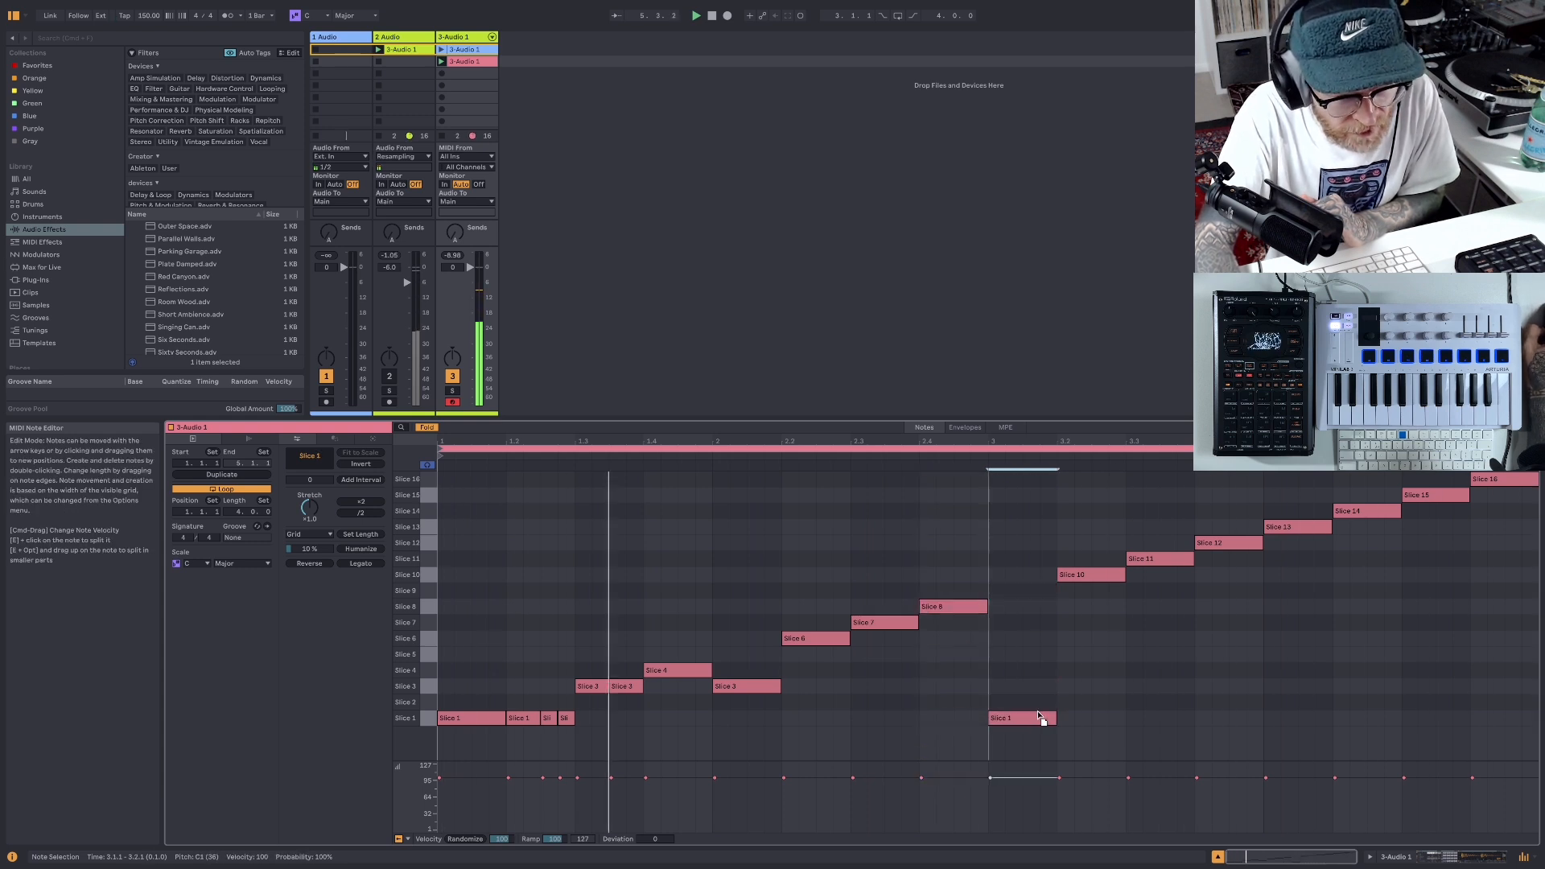
{"action": "left_click_drag", "start_coordinate": [1082, 574], "coordinate": [1090, 717]}
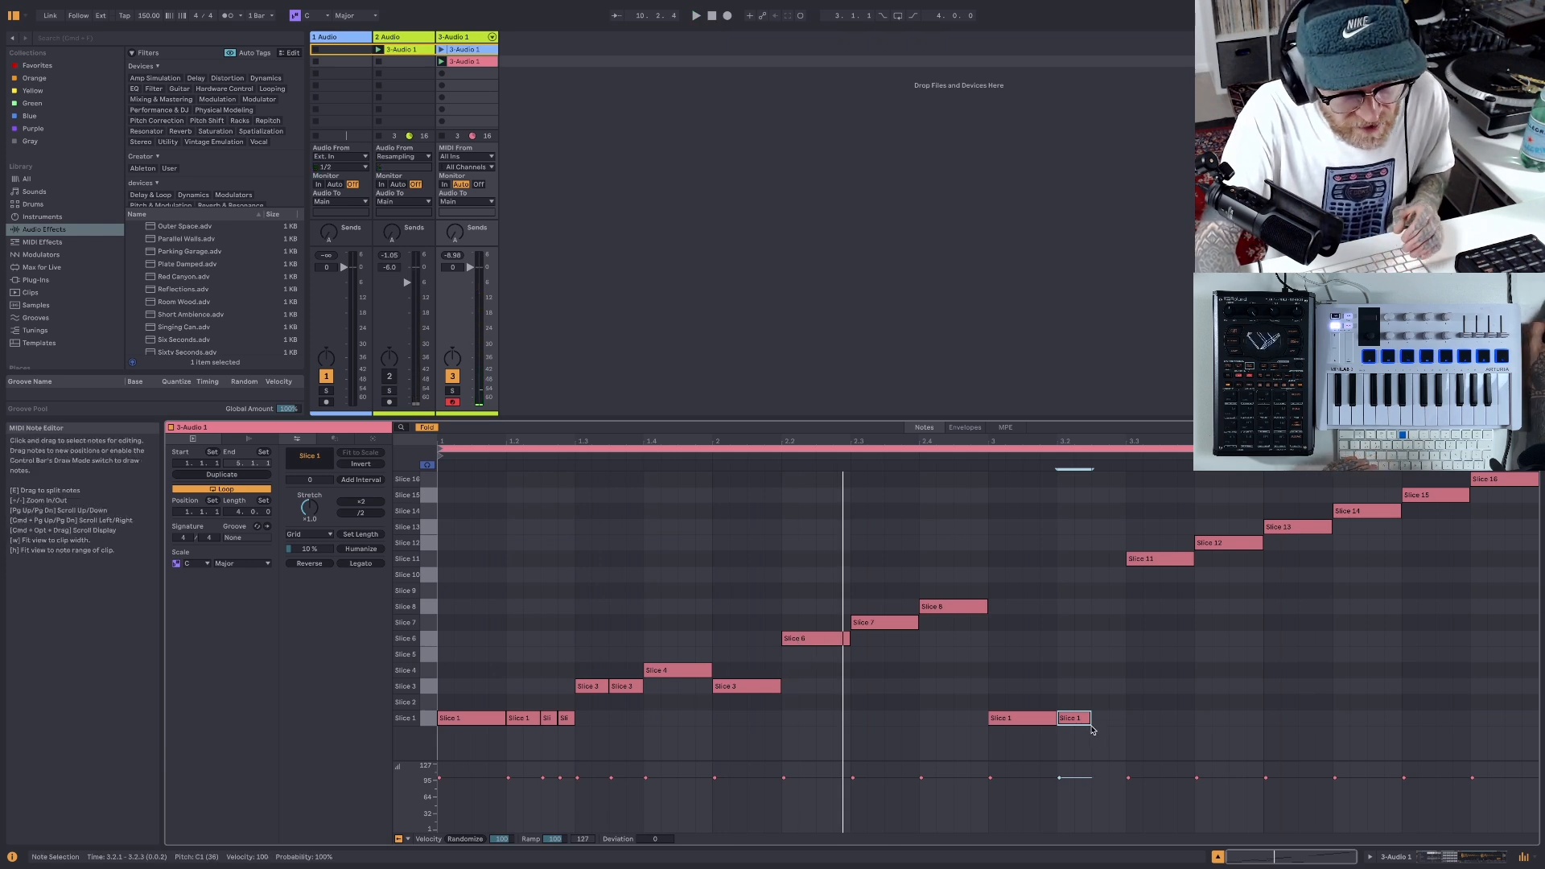
{"action": "key", "text": "b"}
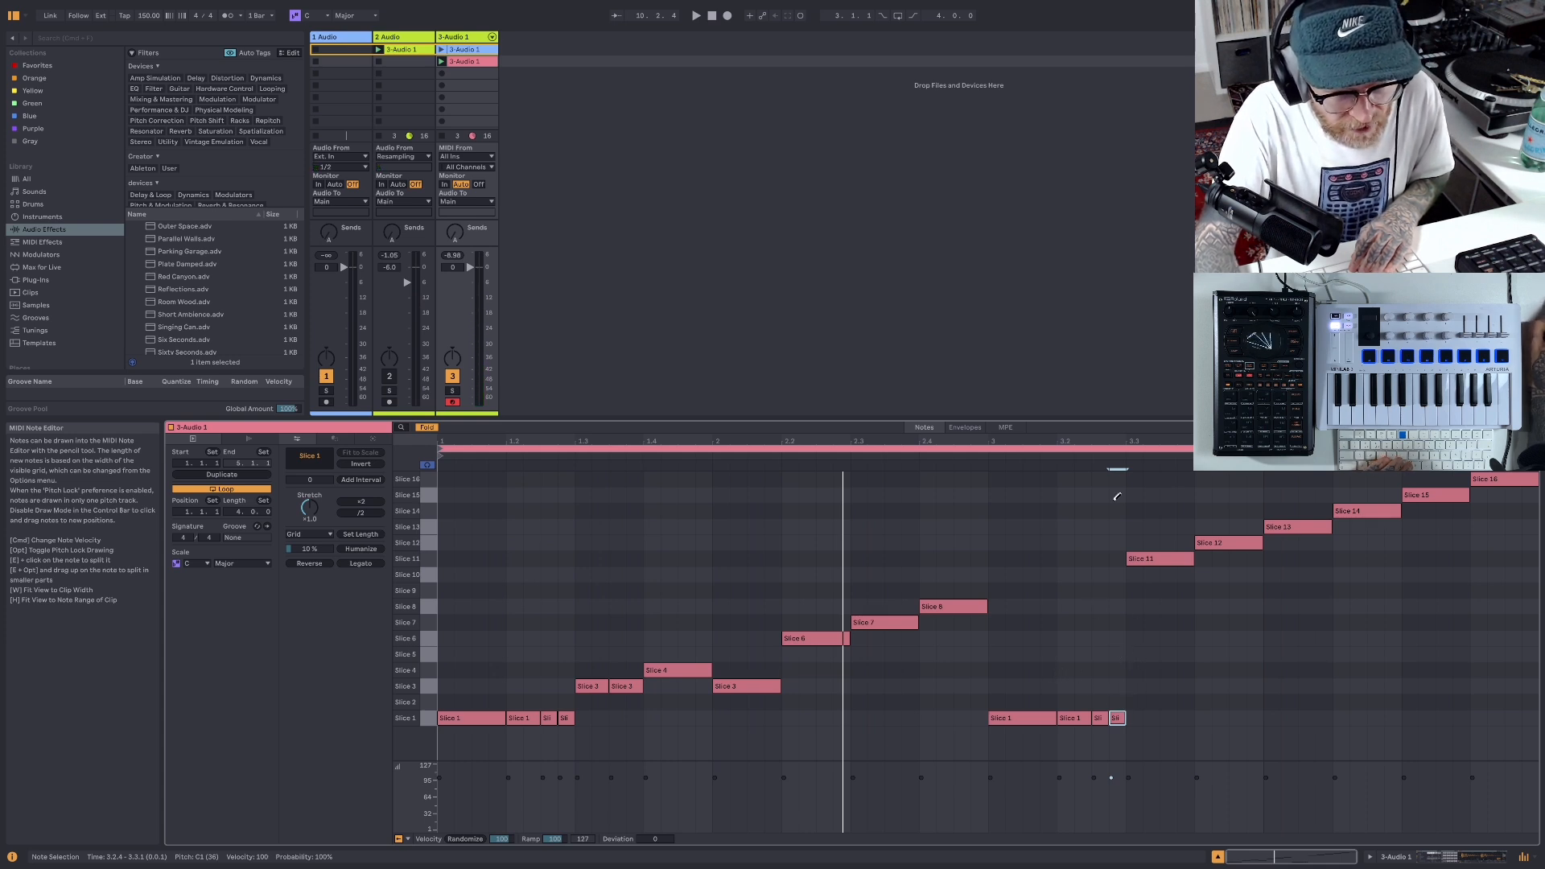
{"action": "left_click", "coordinate": [697, 16]}
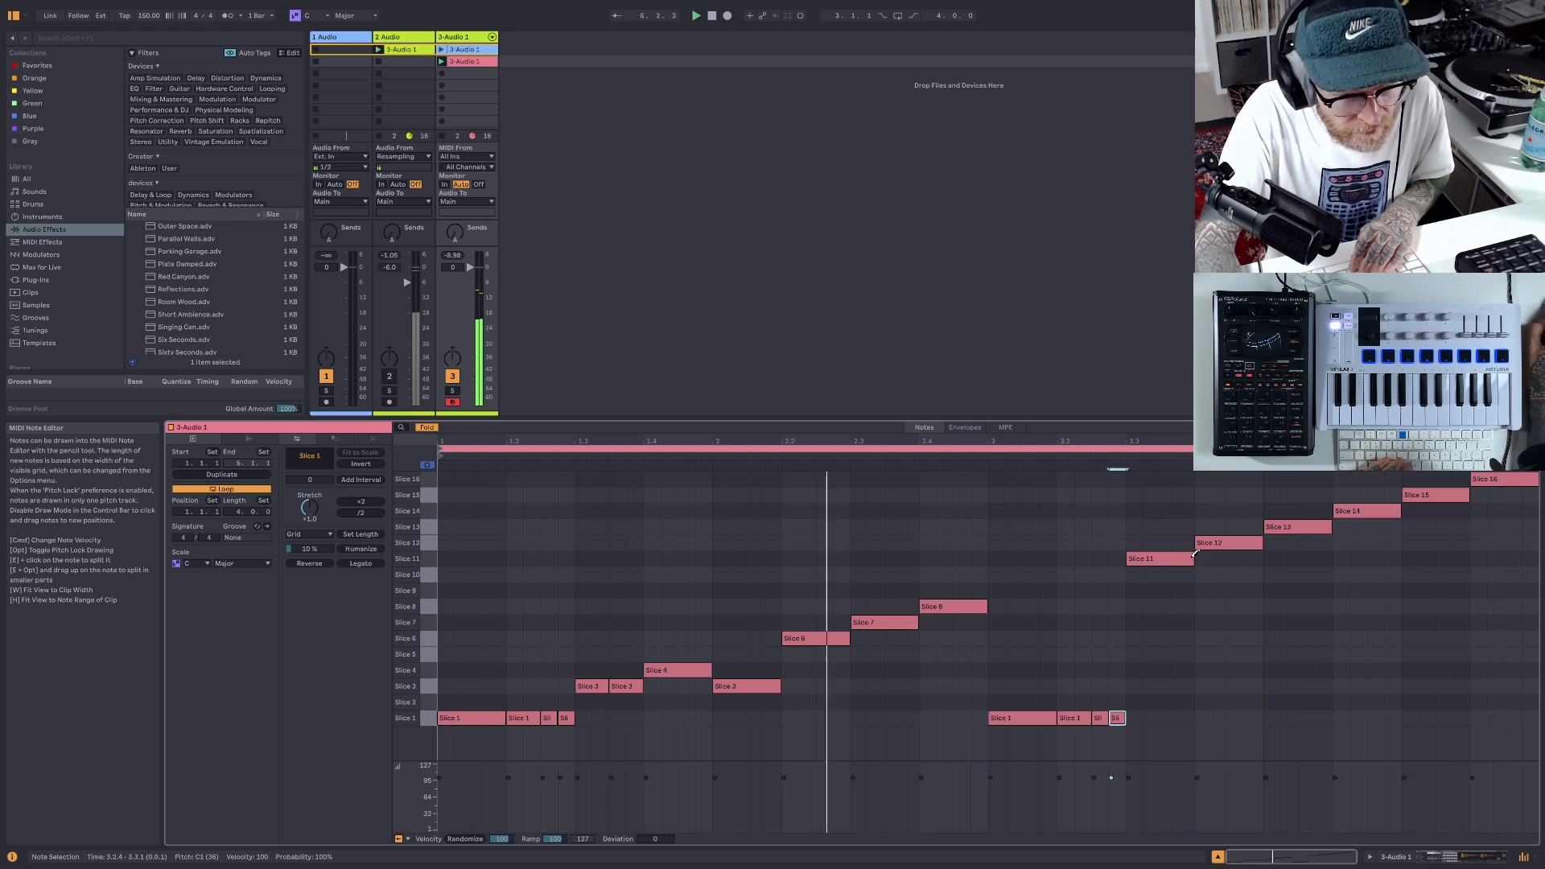
- Replace the long Slice 11 note with sixteenth notes at 3.3.1, 3.3.2 and 3.3.4
{"action": "left_click_drag", "start_coordinate": [1195, 555], "coordinate": [1143, 556]}
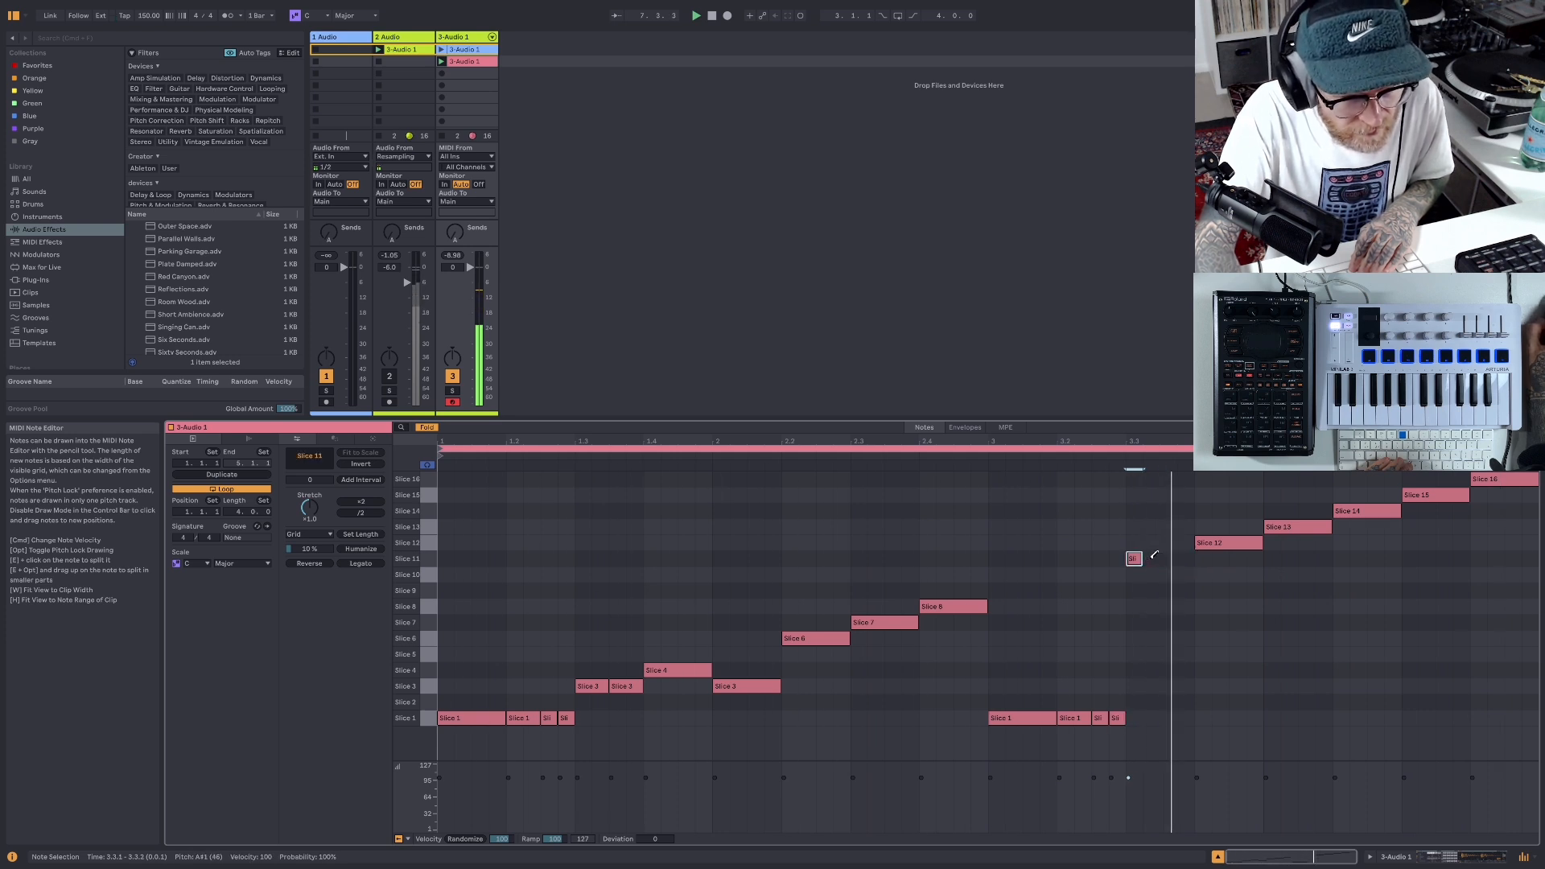
{"action": "left_click", "coordinate": [1151, 556]}
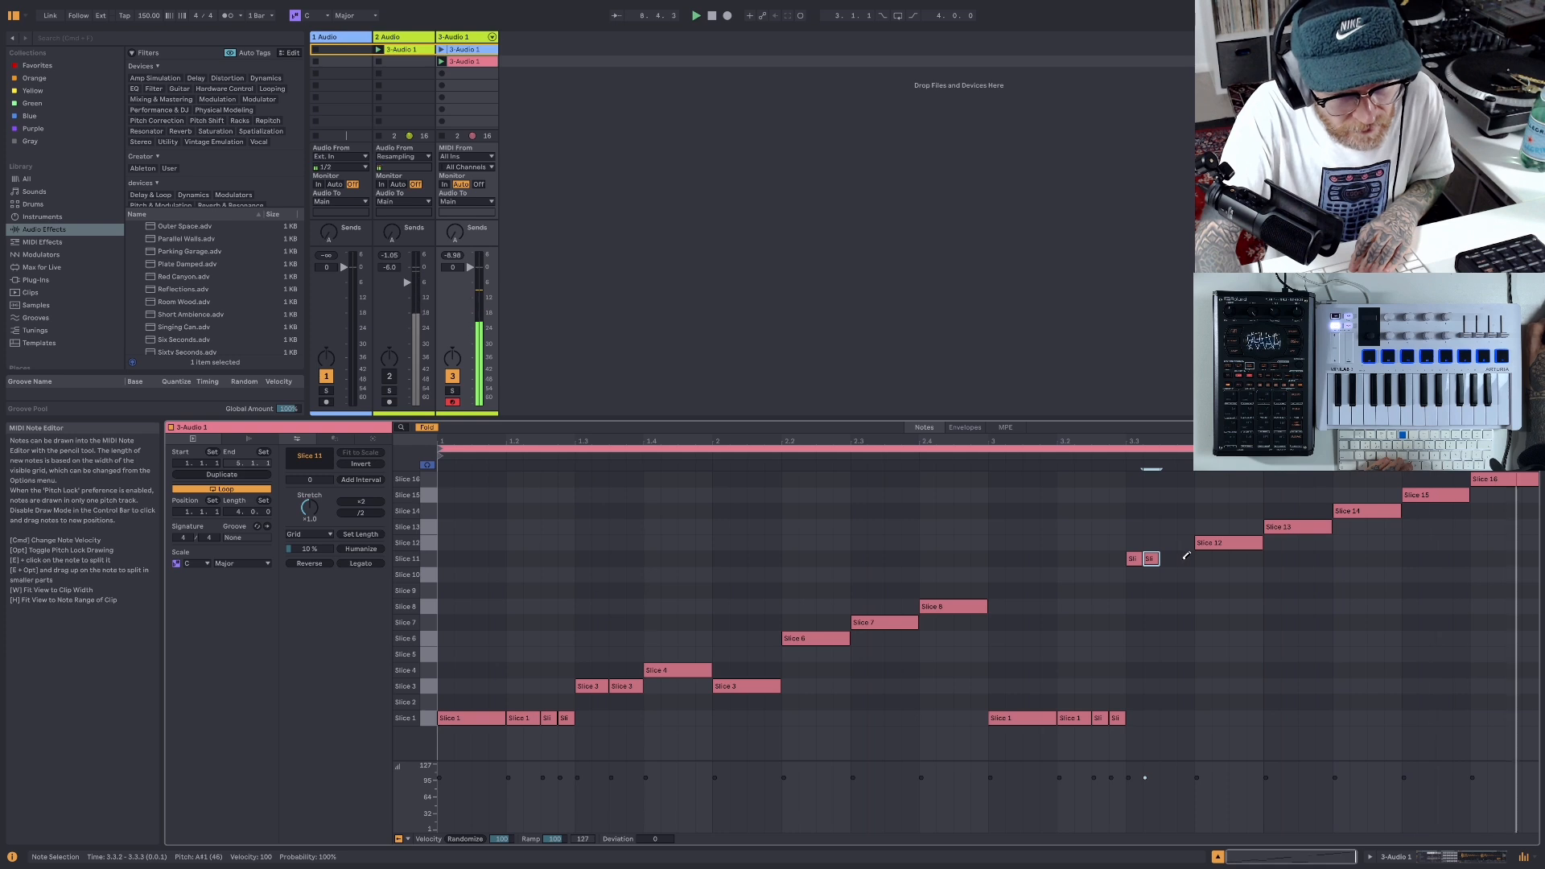
{"action": "left_click", "coordinate": [1184, 557]}
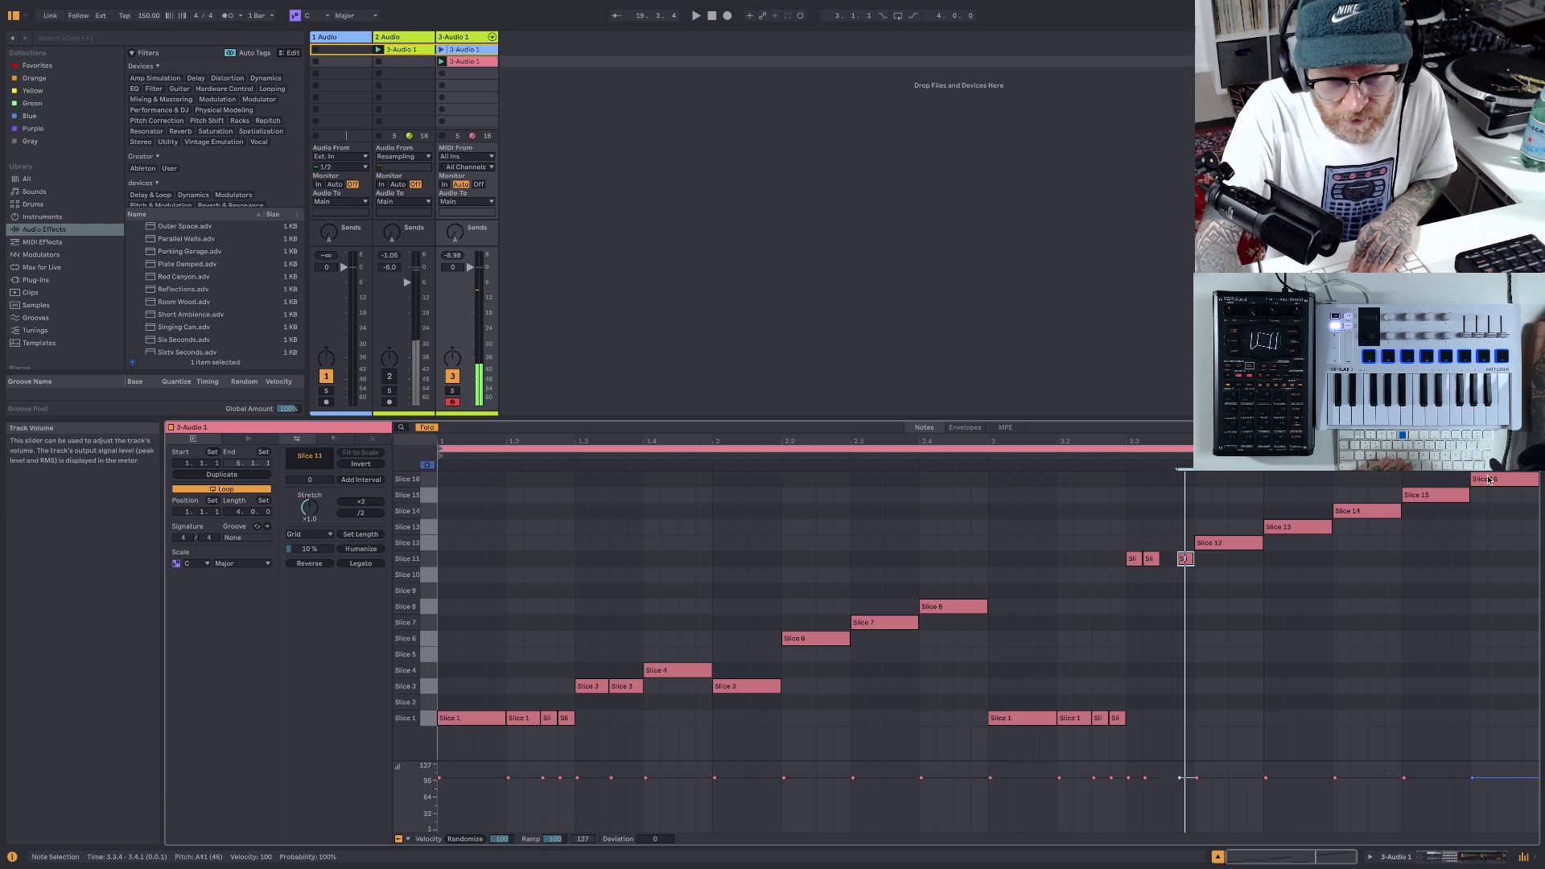
- Turn the Slice 16 note at 4.4.1 into four sixteenth repeats and give them descending velocities in an enlarged velocity lane
{"action": "left_click", "coordinate": [429, 484]}
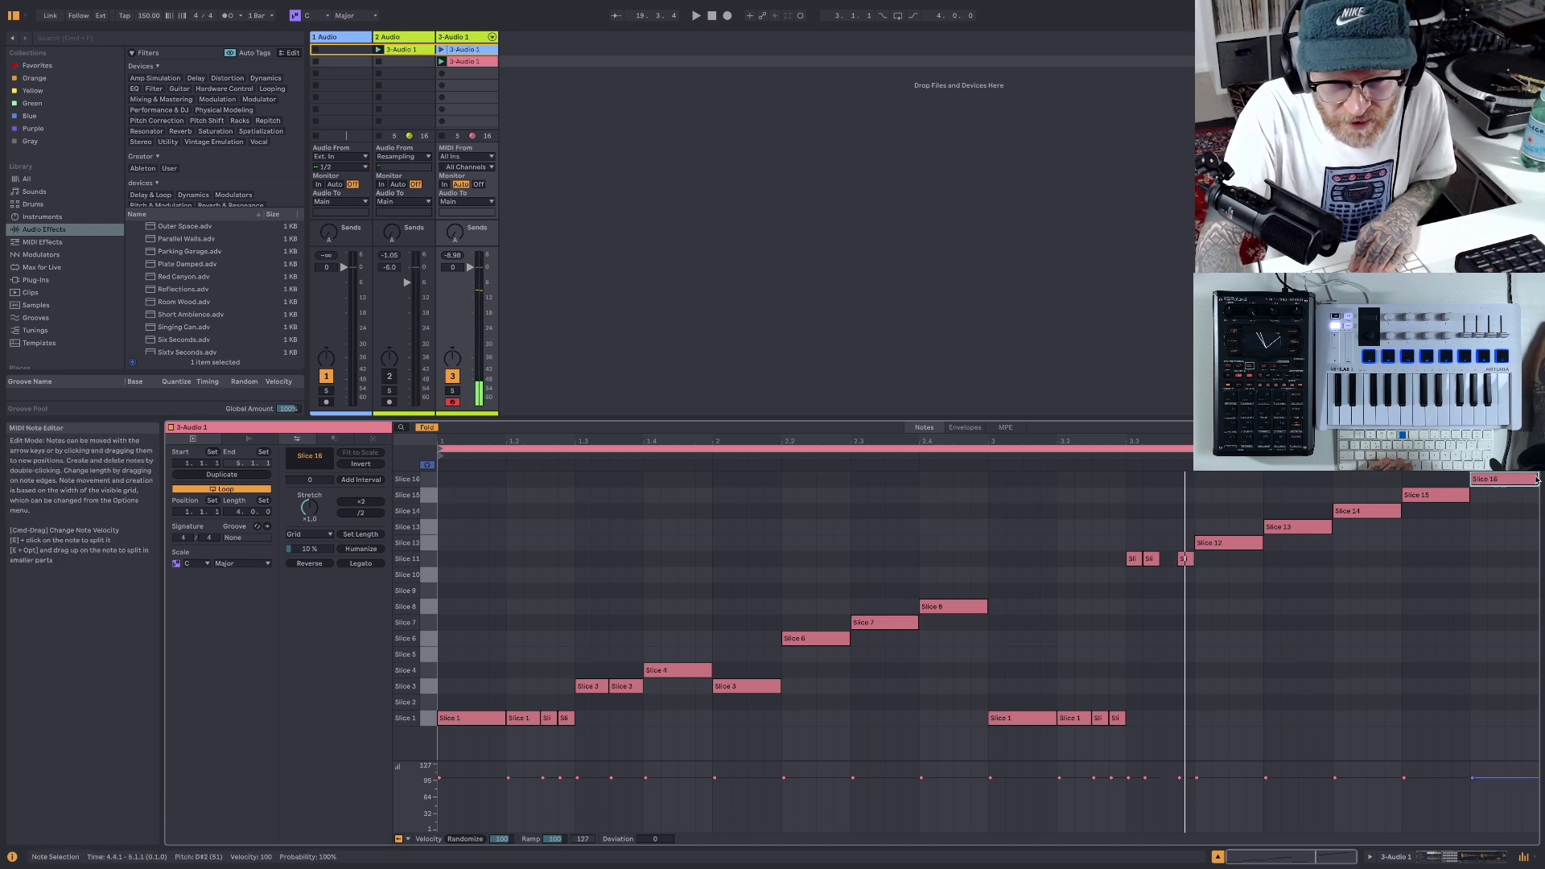
{"action": "left_click_drag", "start_coordinate": [1535, 478], "coordinate": [1484, 480]}
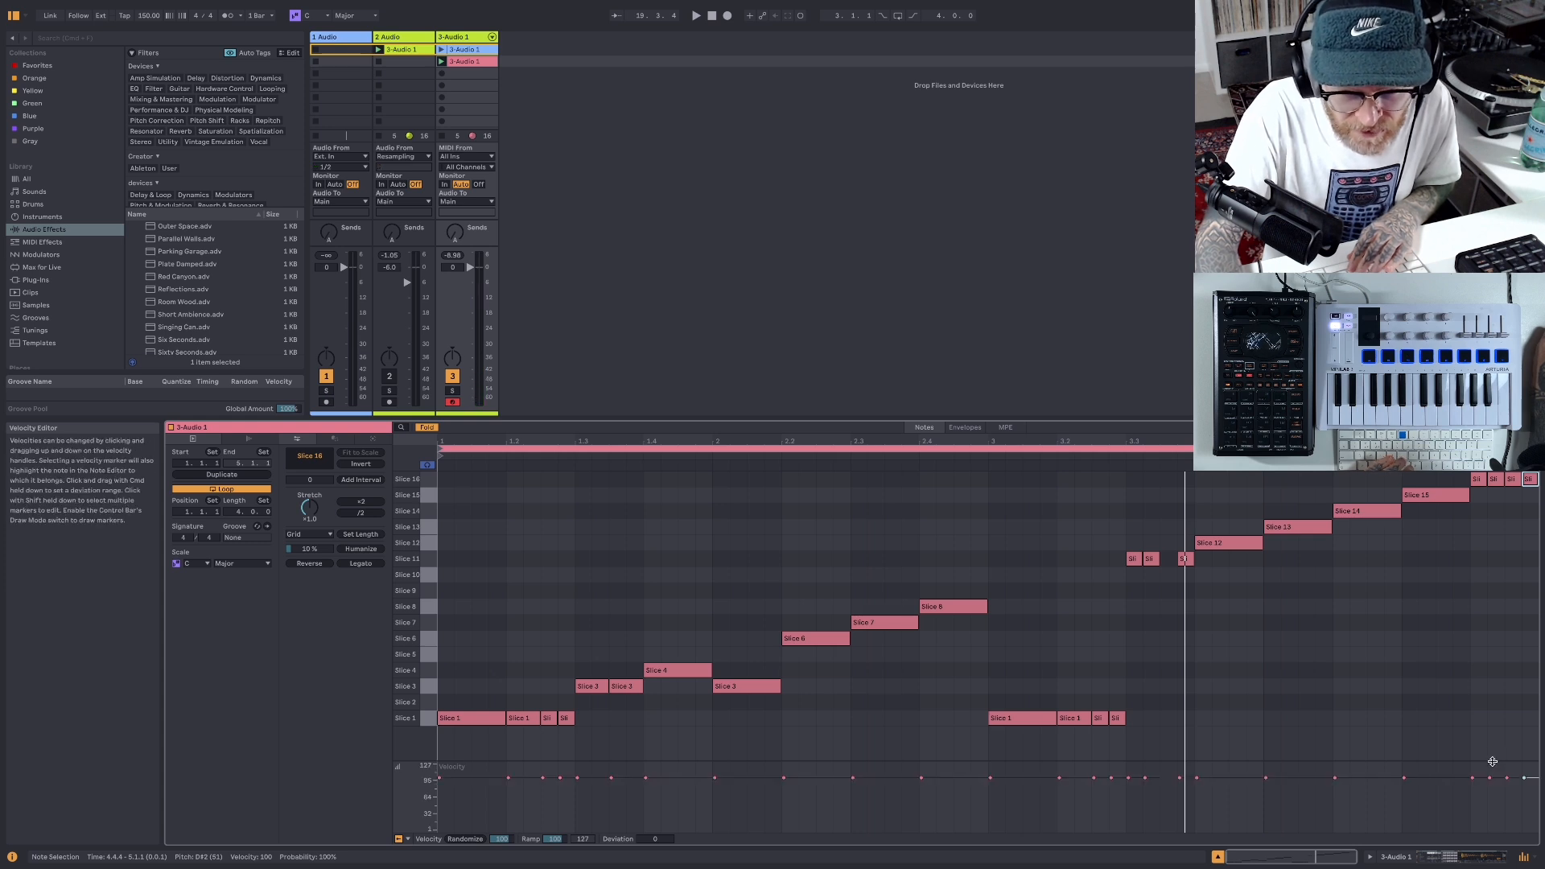
{"action": "left_click_drag", "start_coordinate": [1495, 762], "coordinate": [1475, 593]}
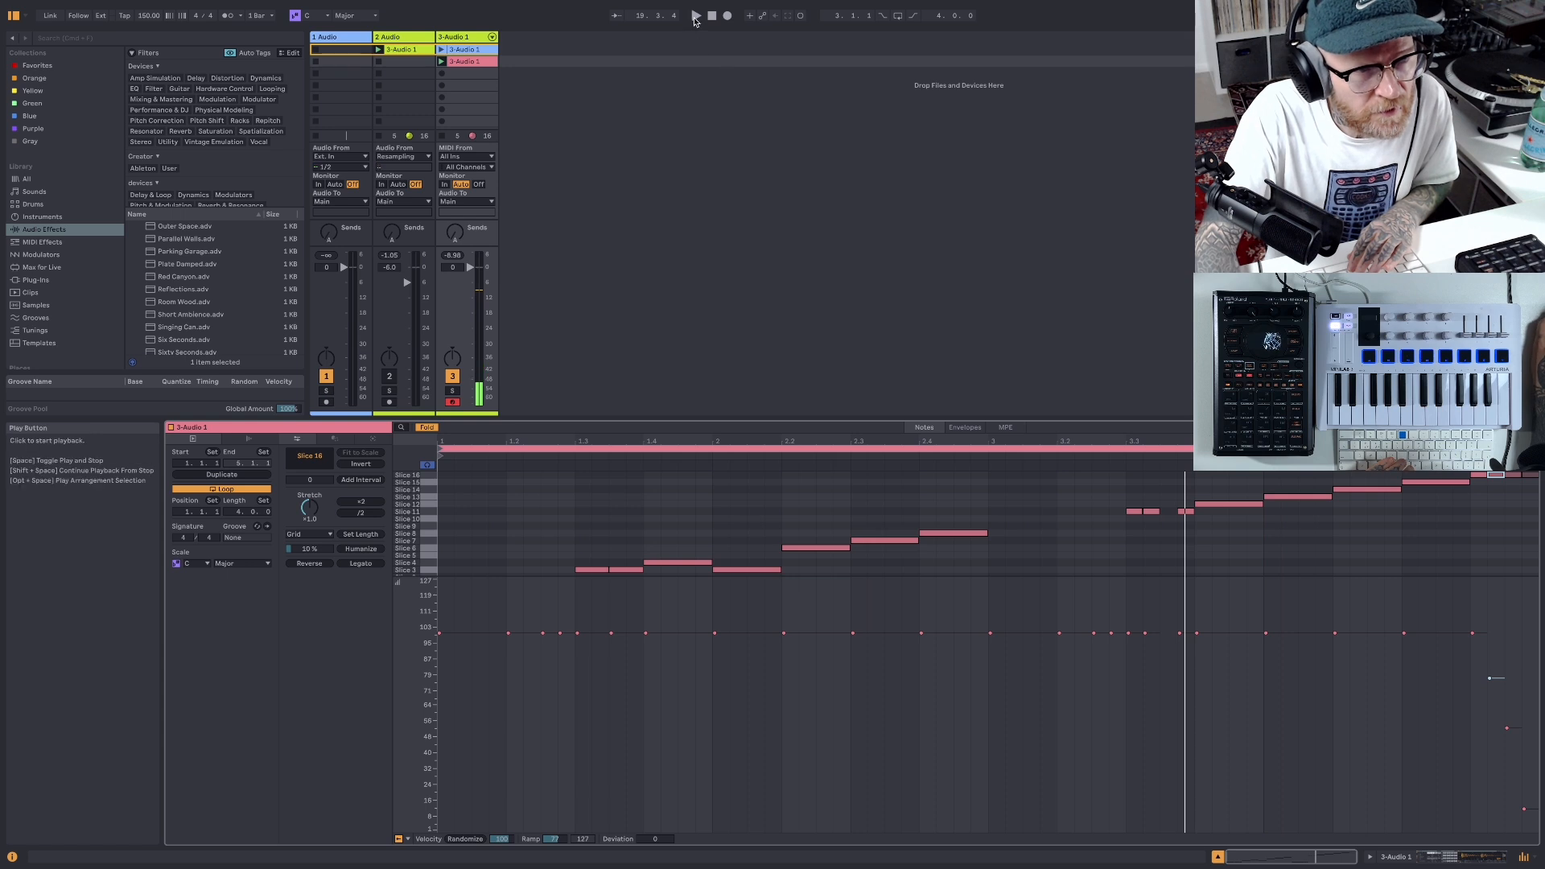
- Play the rearranged pink clip through, and resize the clip editor and velocity lane to show all slice rows
{"action": "left_click", "coordinate": [695, 16]}
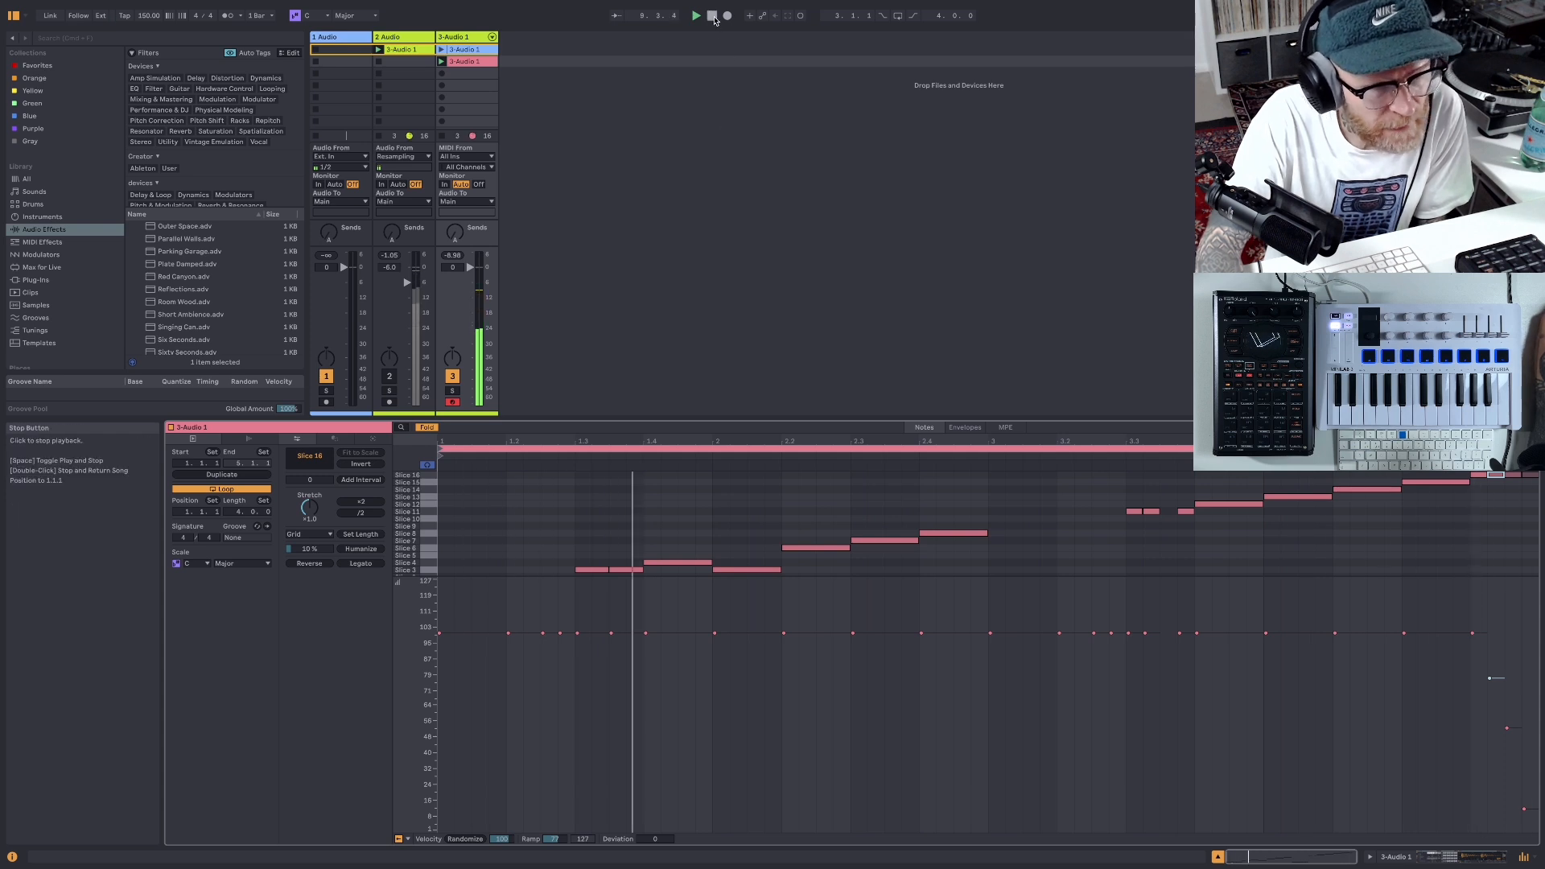
{"action": "double_click", "coordinate": [714, 17]}
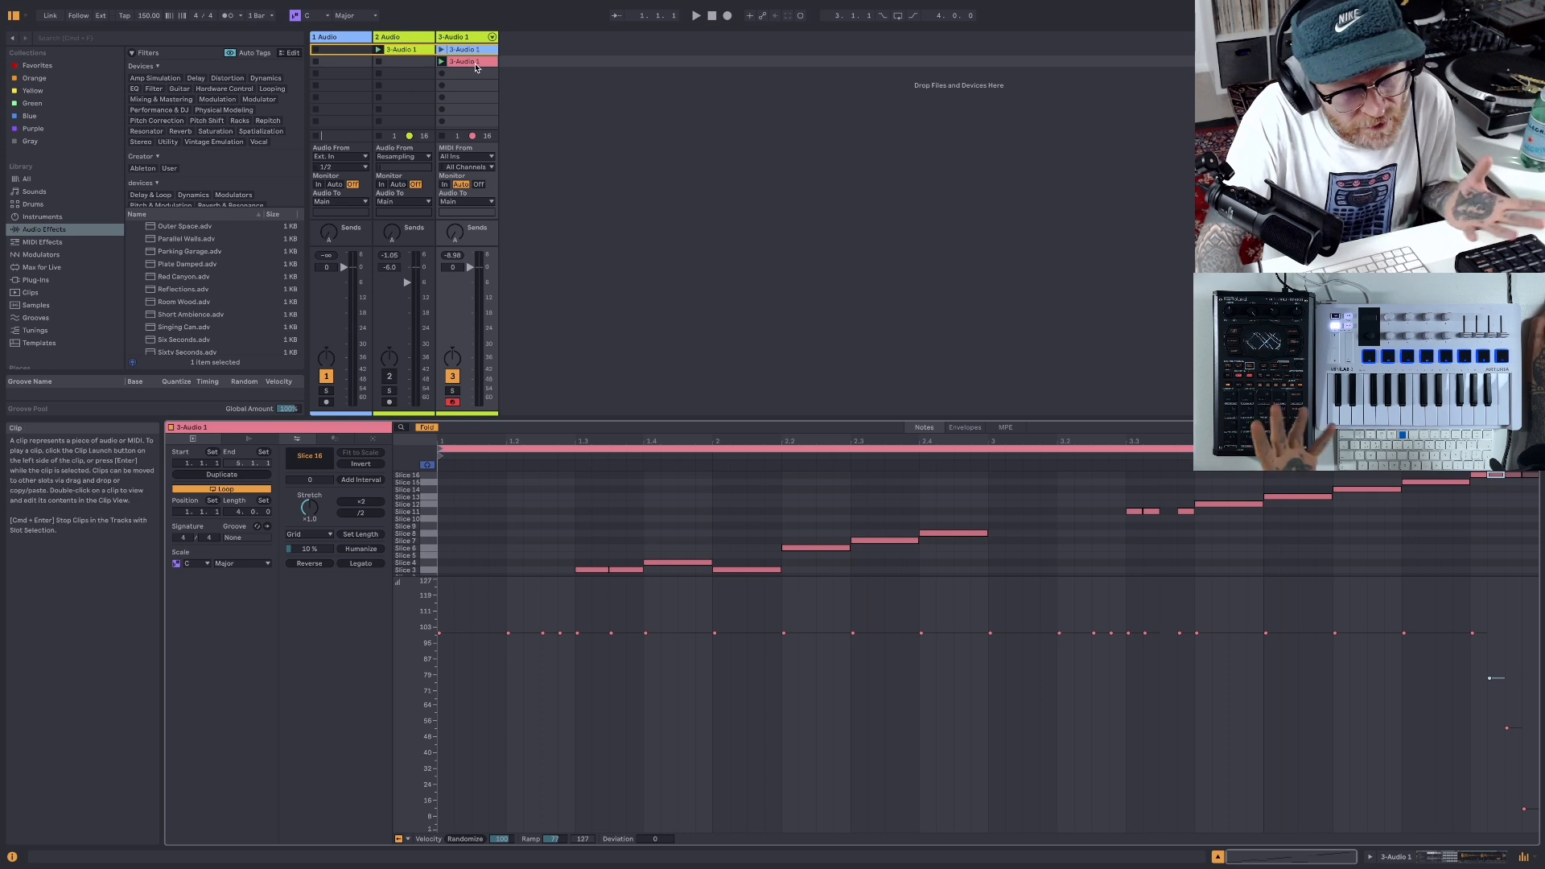
{"action": "left_click_drag", "start_coordinate": [698, 418], "coordinate": [690, 522]}
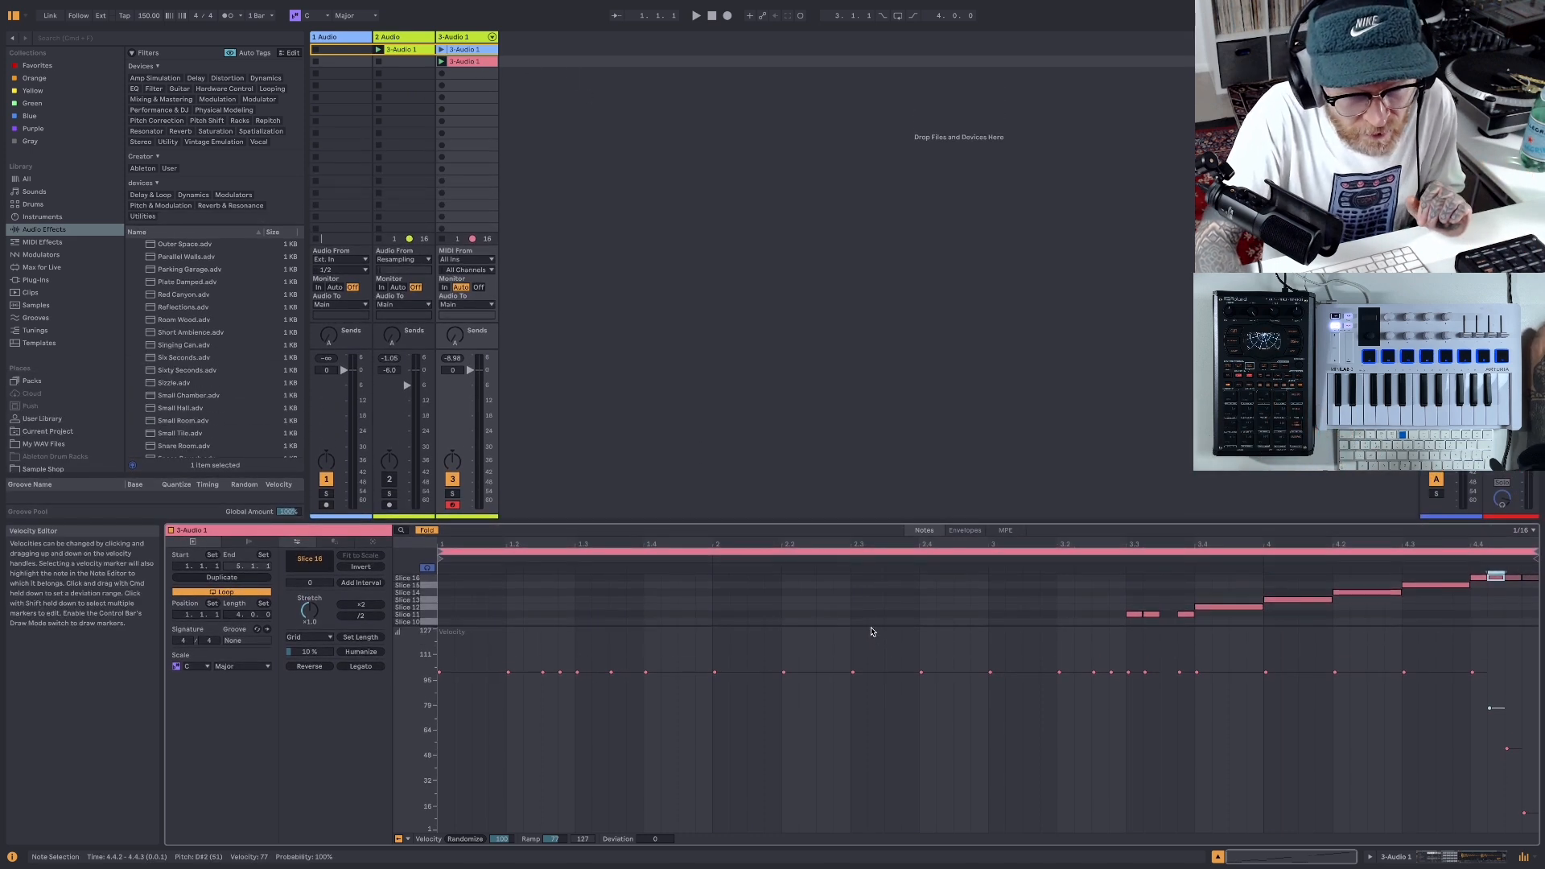
{"action": "left_click_drag", "start_coordinate": [871, 631], "coordinate": [858, 702]}
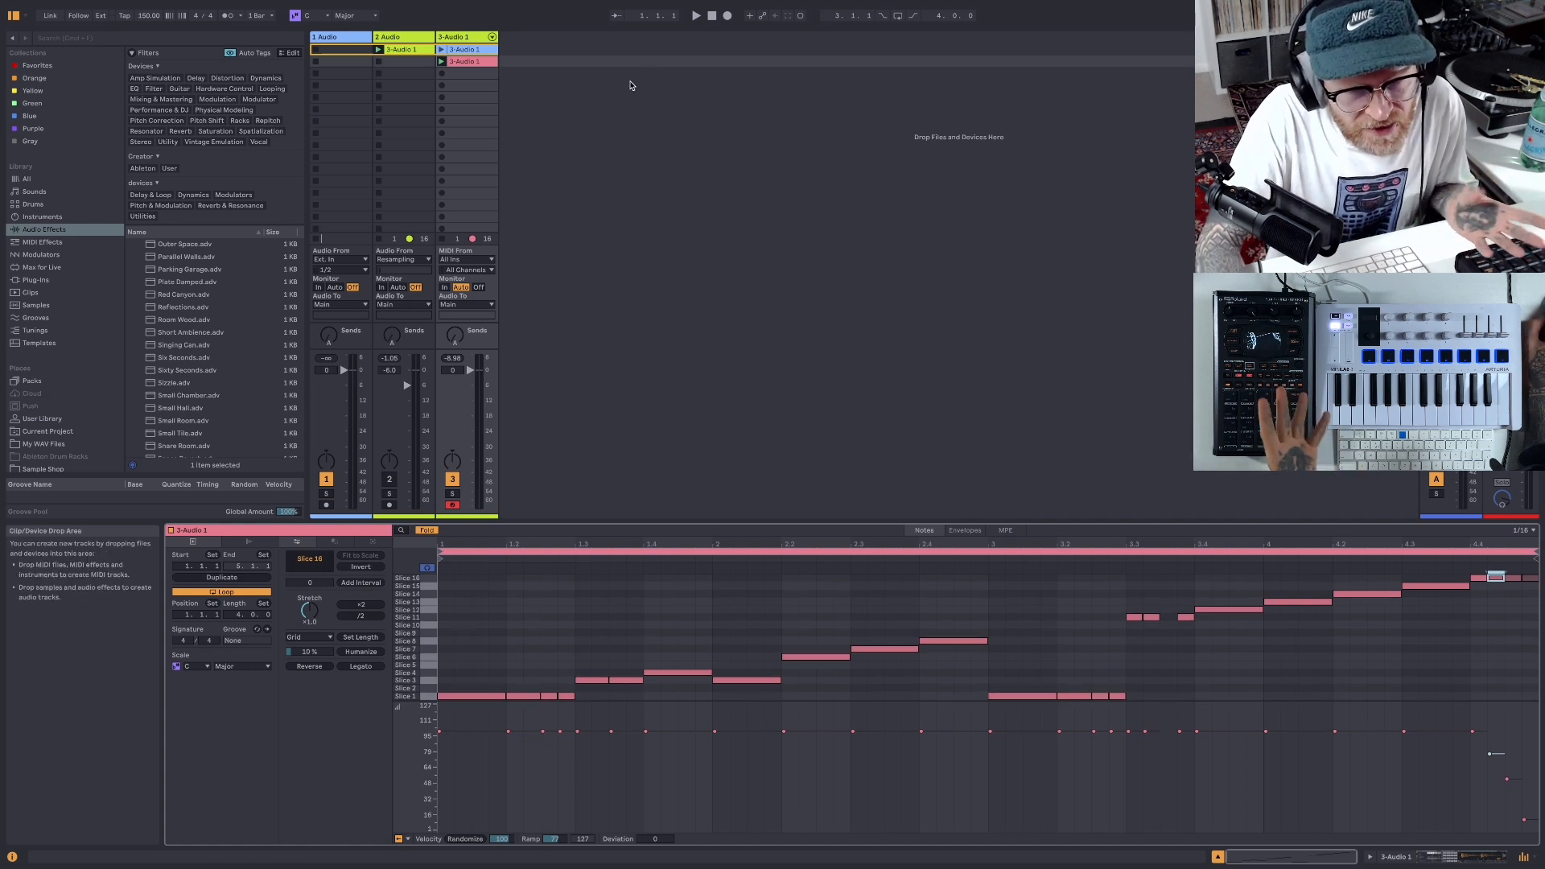
- Rename the sliced MIDI track as Drums
{"action": "right_click", "coordinate": [456, 40]}
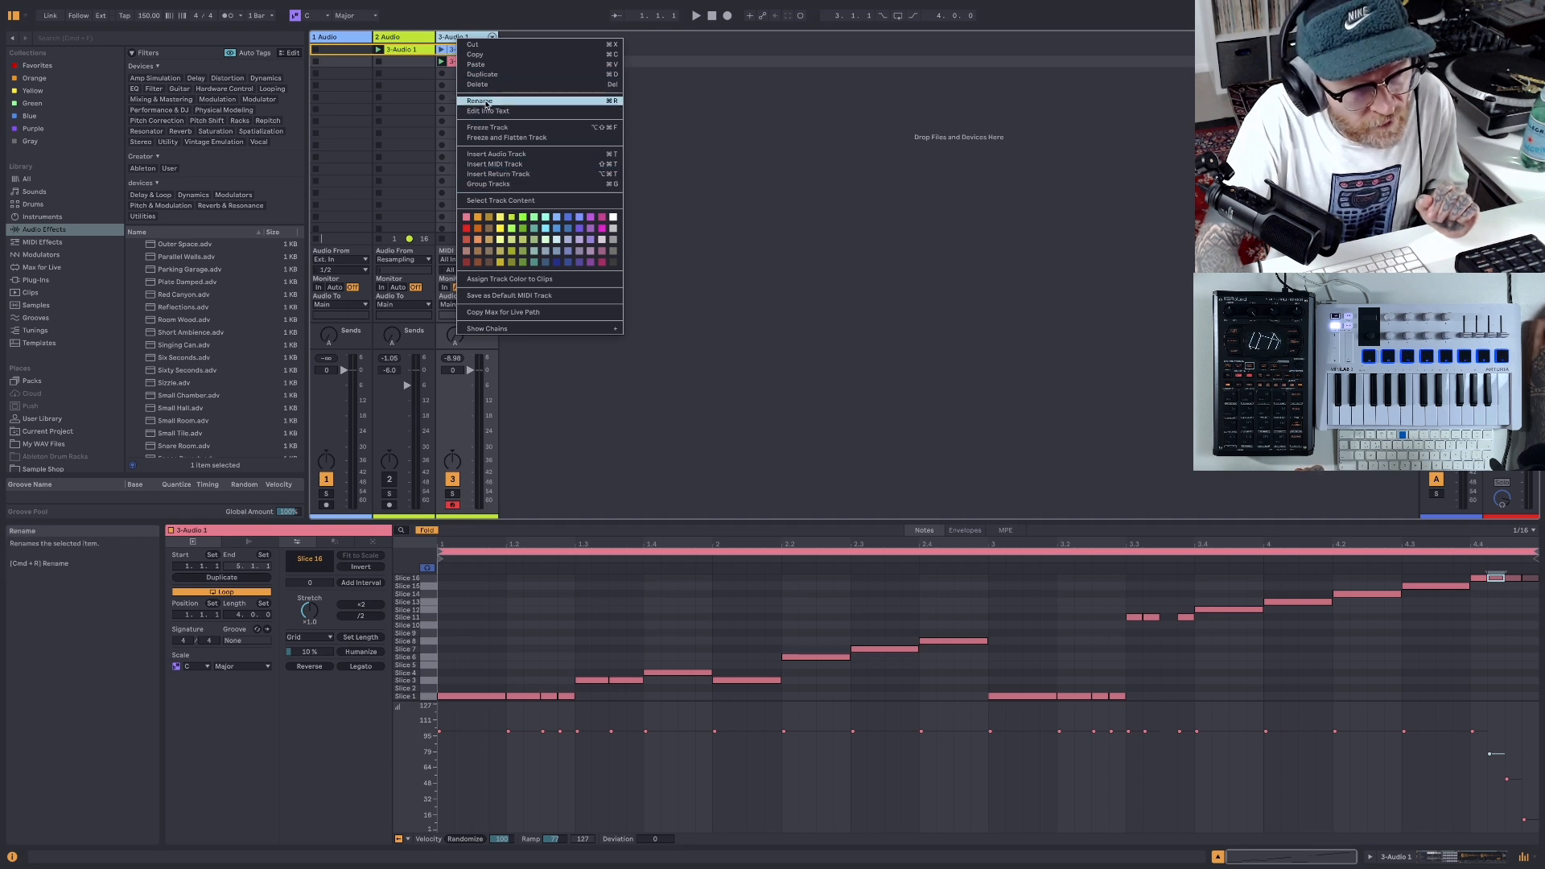
{"action": "left_click", "coordinate": [485, 101]}
{"action": "type", "text": "Dr"}
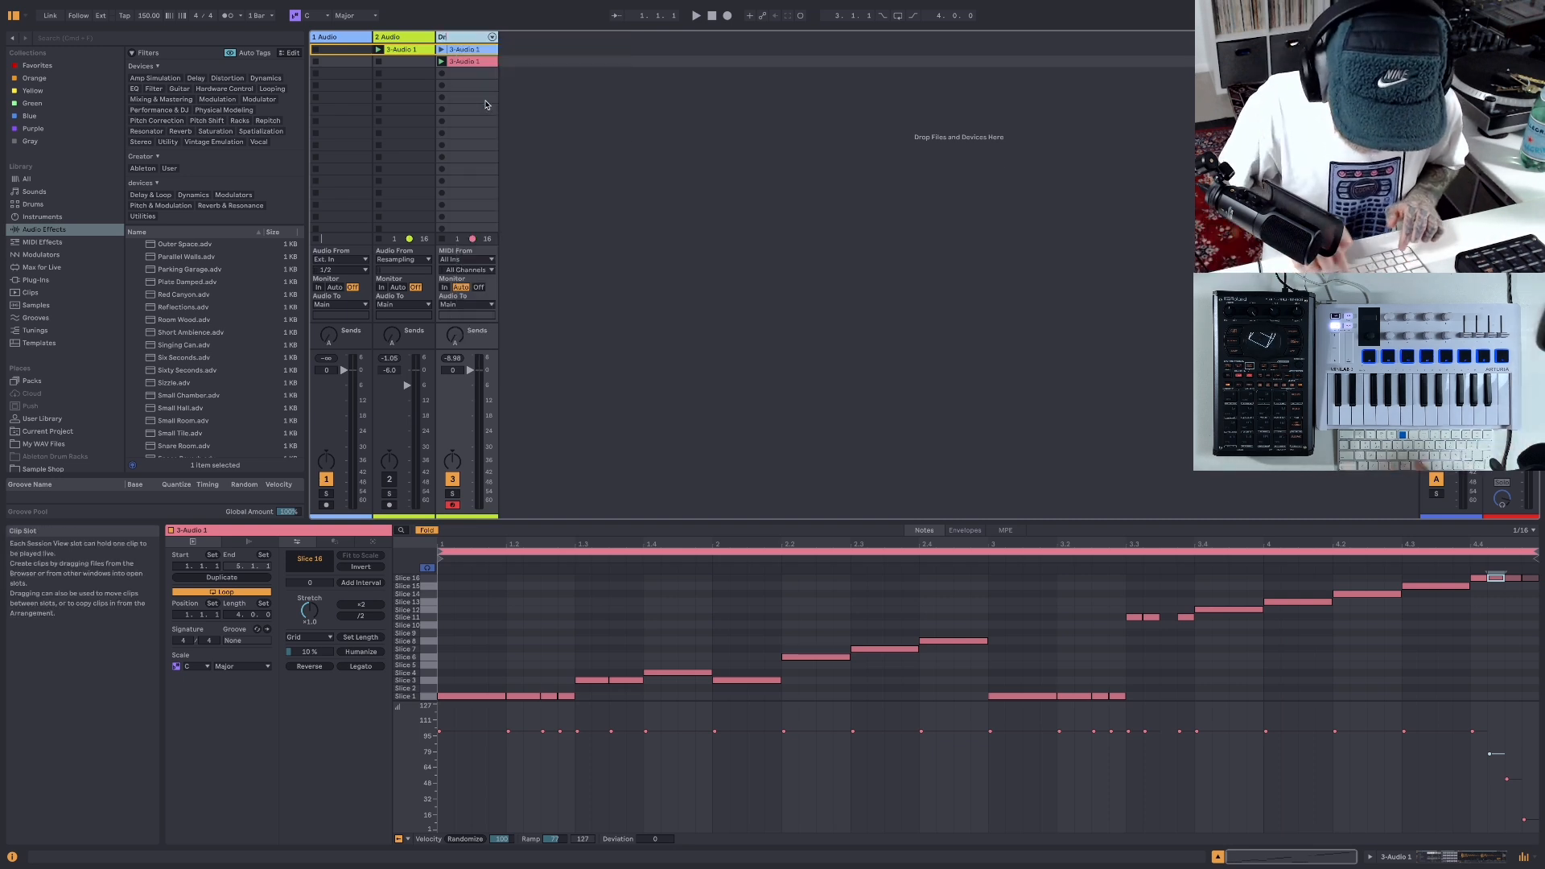
{"action": "type", "text": "ums"}
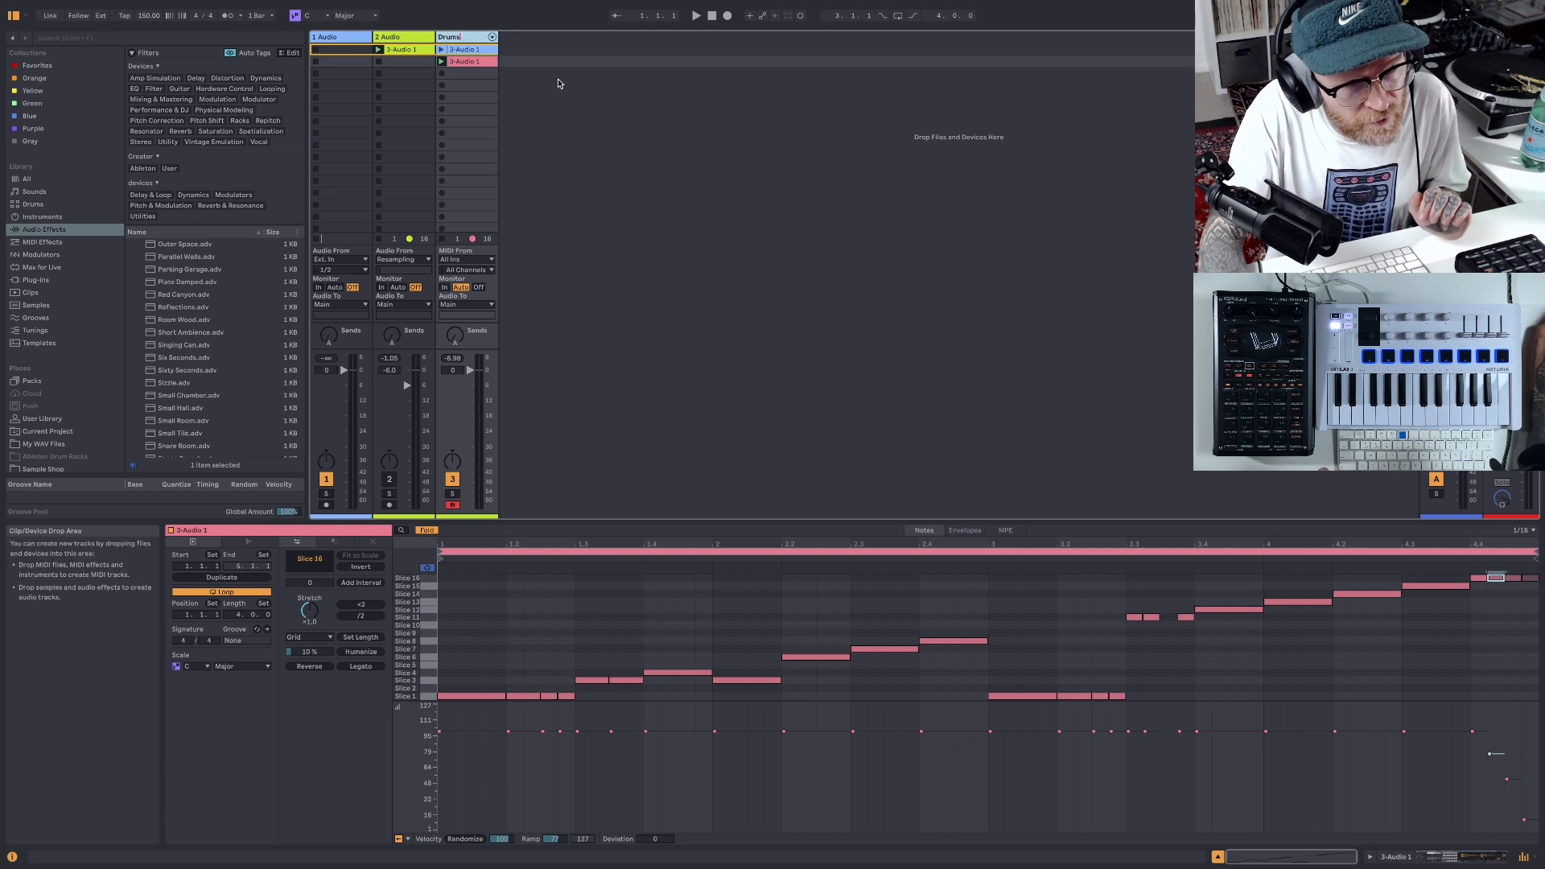
{"action": "left_click", "coordinate": [505, 81]}
- Cut the resampled 2 Audio track from the set and save the Live Set
{"action": "left_click", "coordinate": [408, 41]}
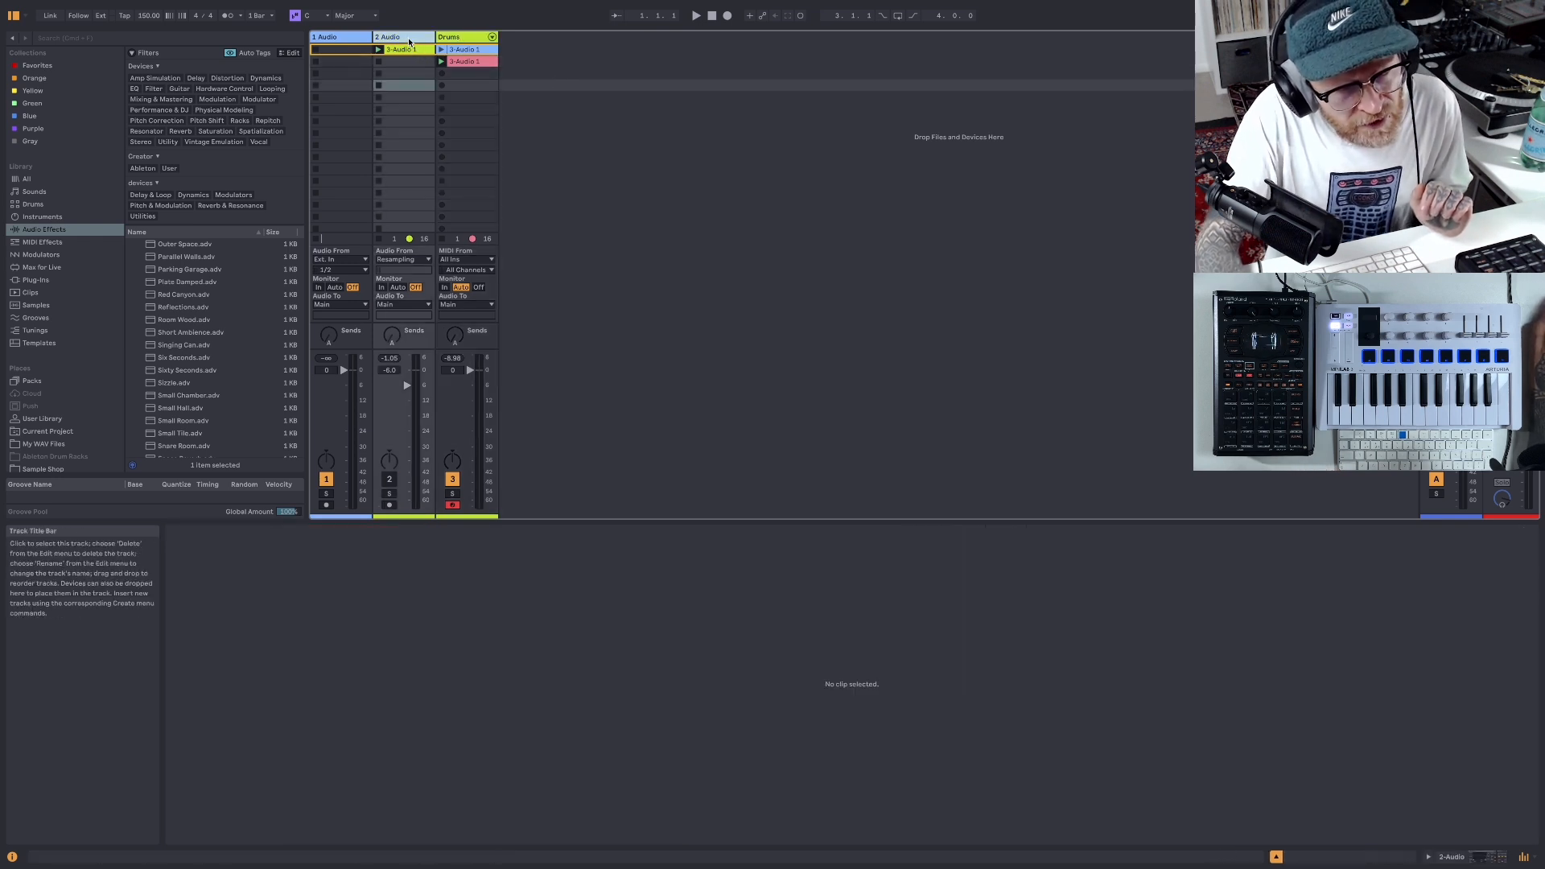
{"action": "right_click", "coordinate": [409, 41]}
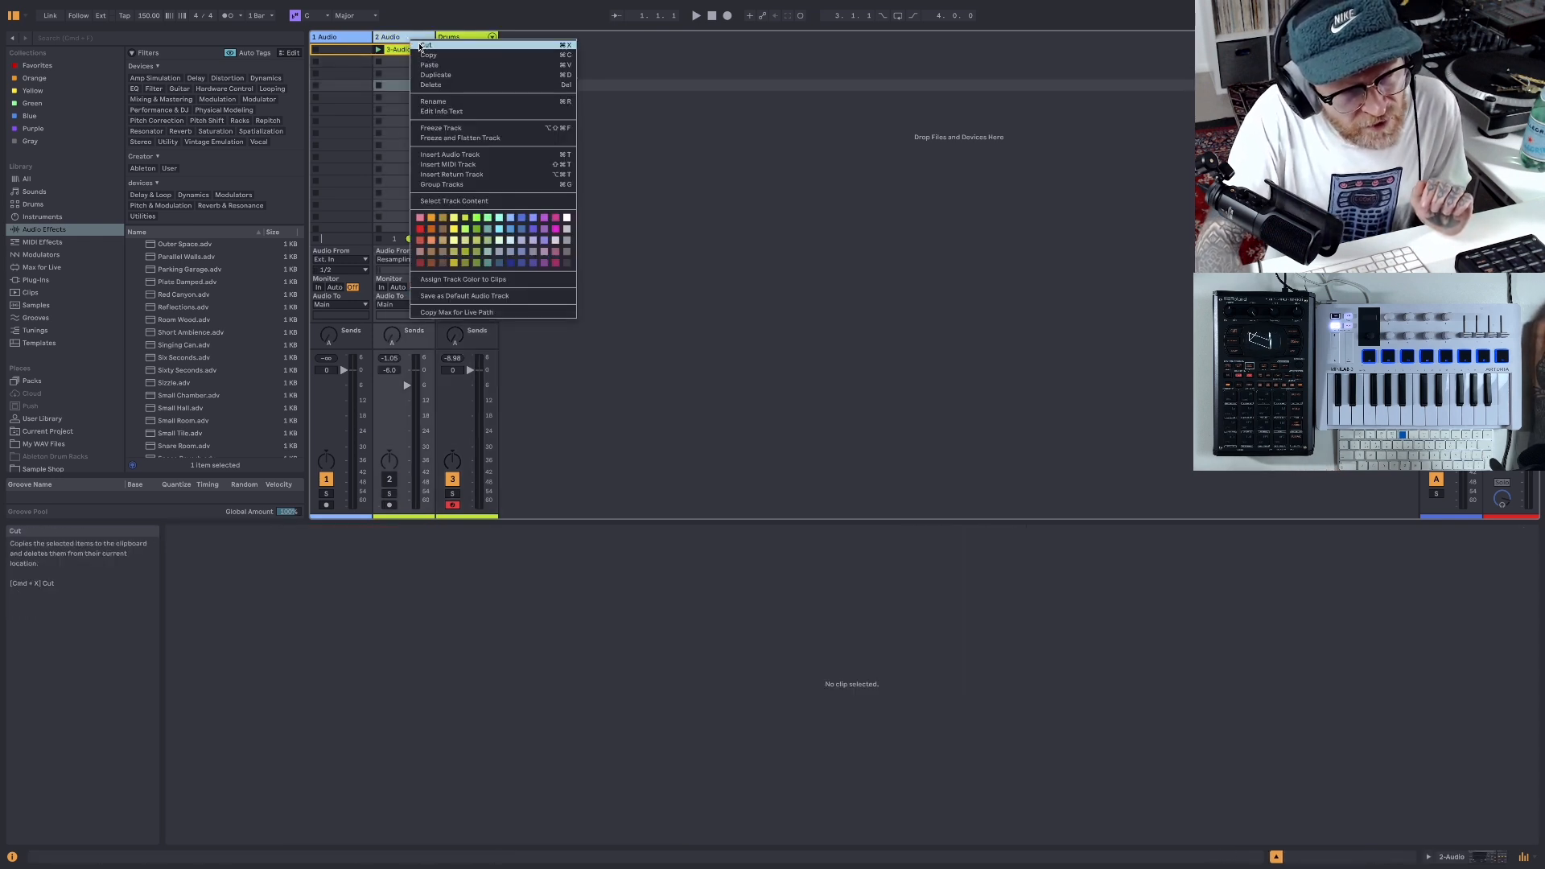
{"action": "left_click", "coordinate": [420, 46]}
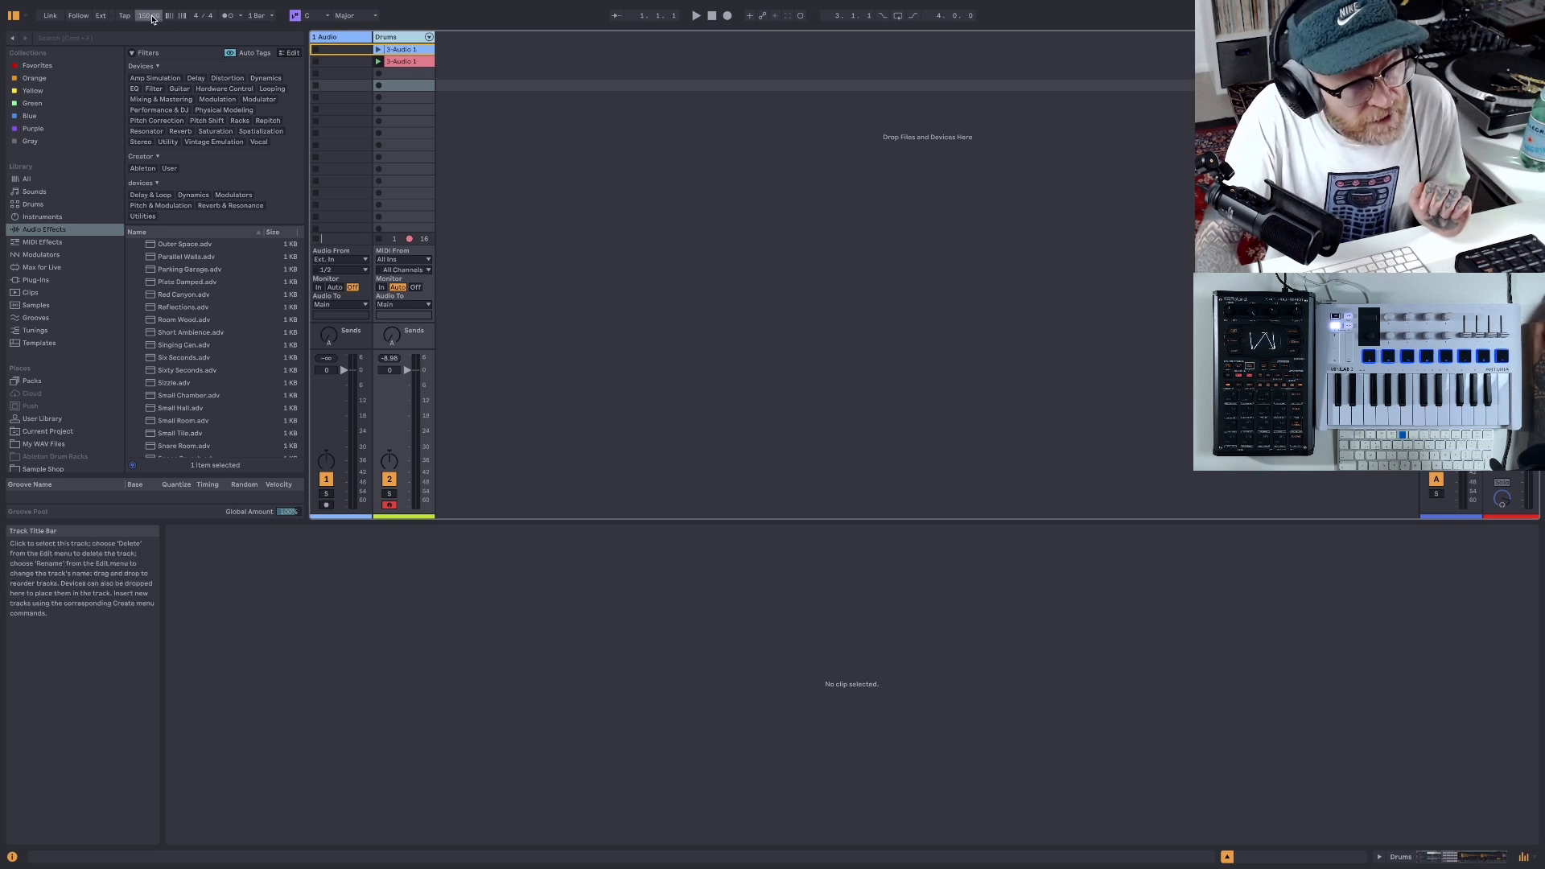
{"action": "left_click", "coordinate": [67, 7]}
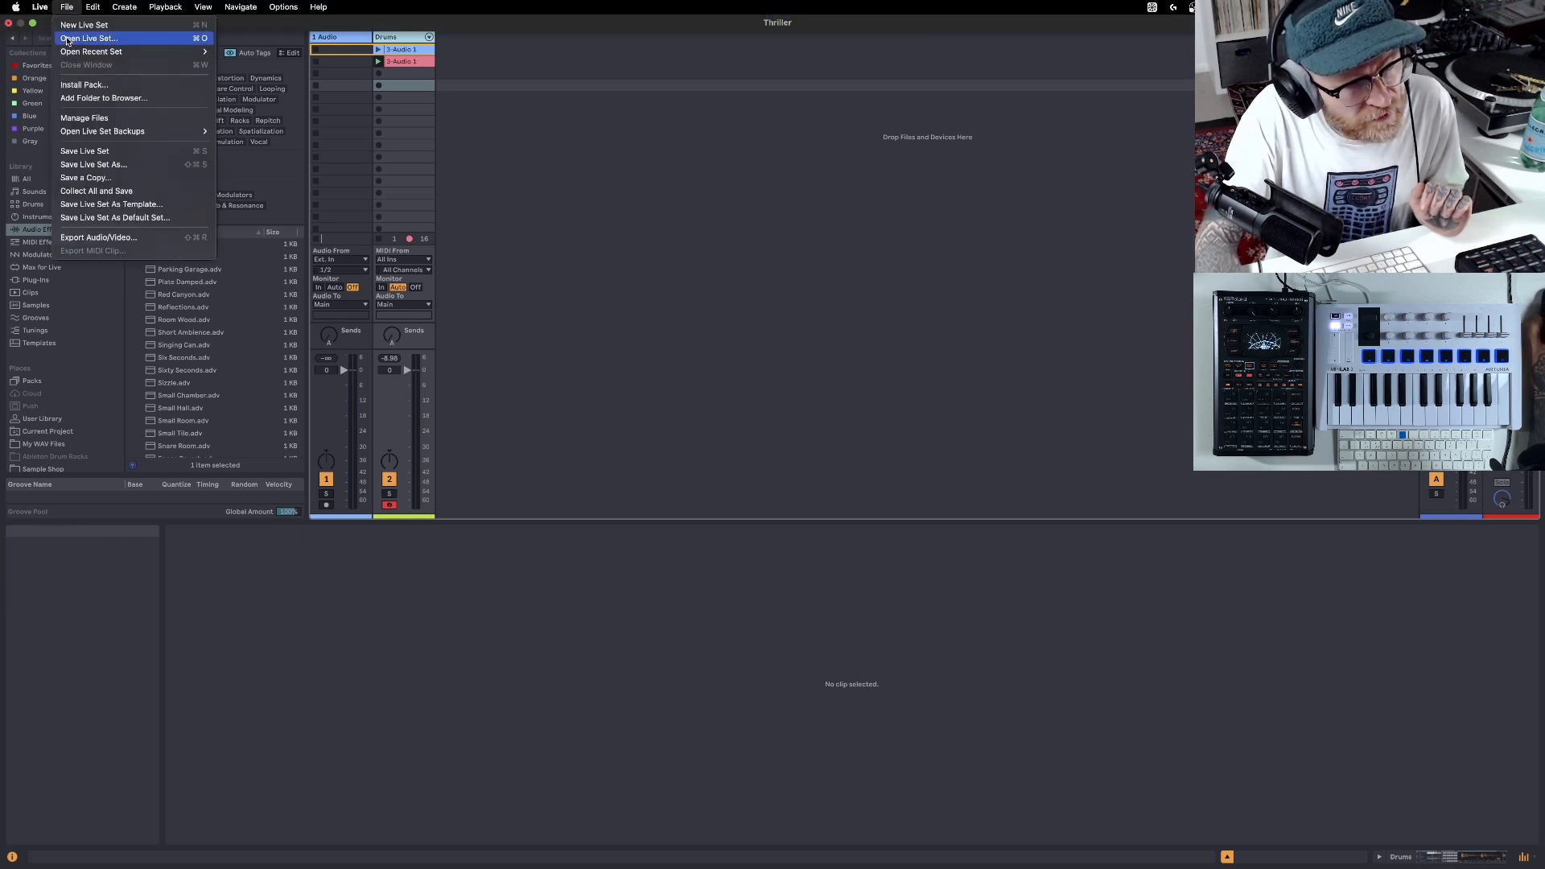
{"action": "left_click", "coordinate": [85, 150]}
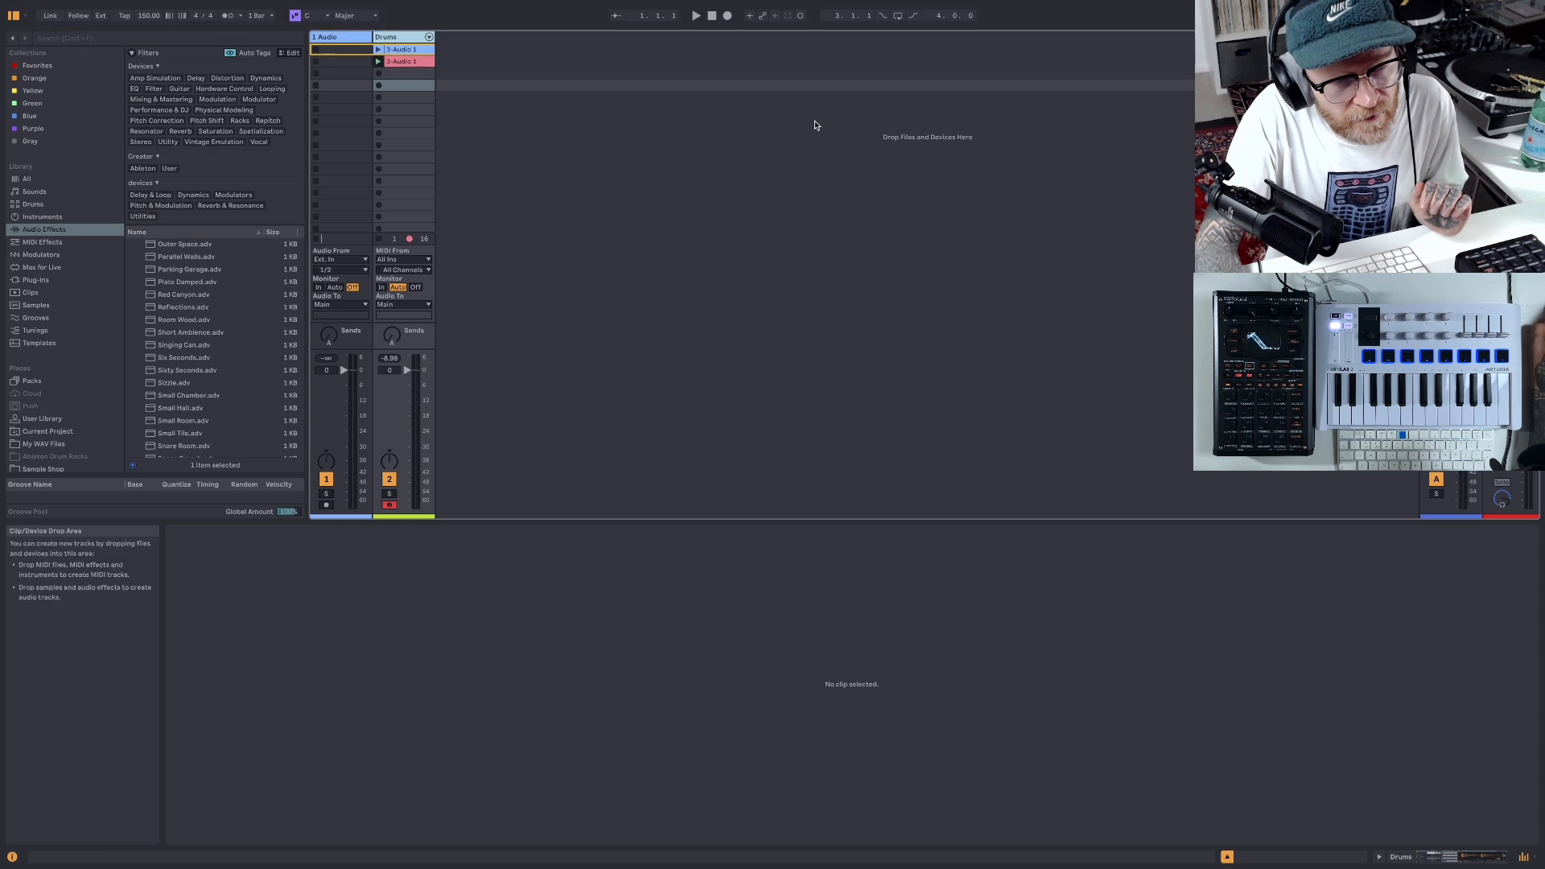
- Play the Drums track, switch from the pink variation to the blue original clip, and stop playback
{"action": "left_click", "coordinate": [696, 16]}
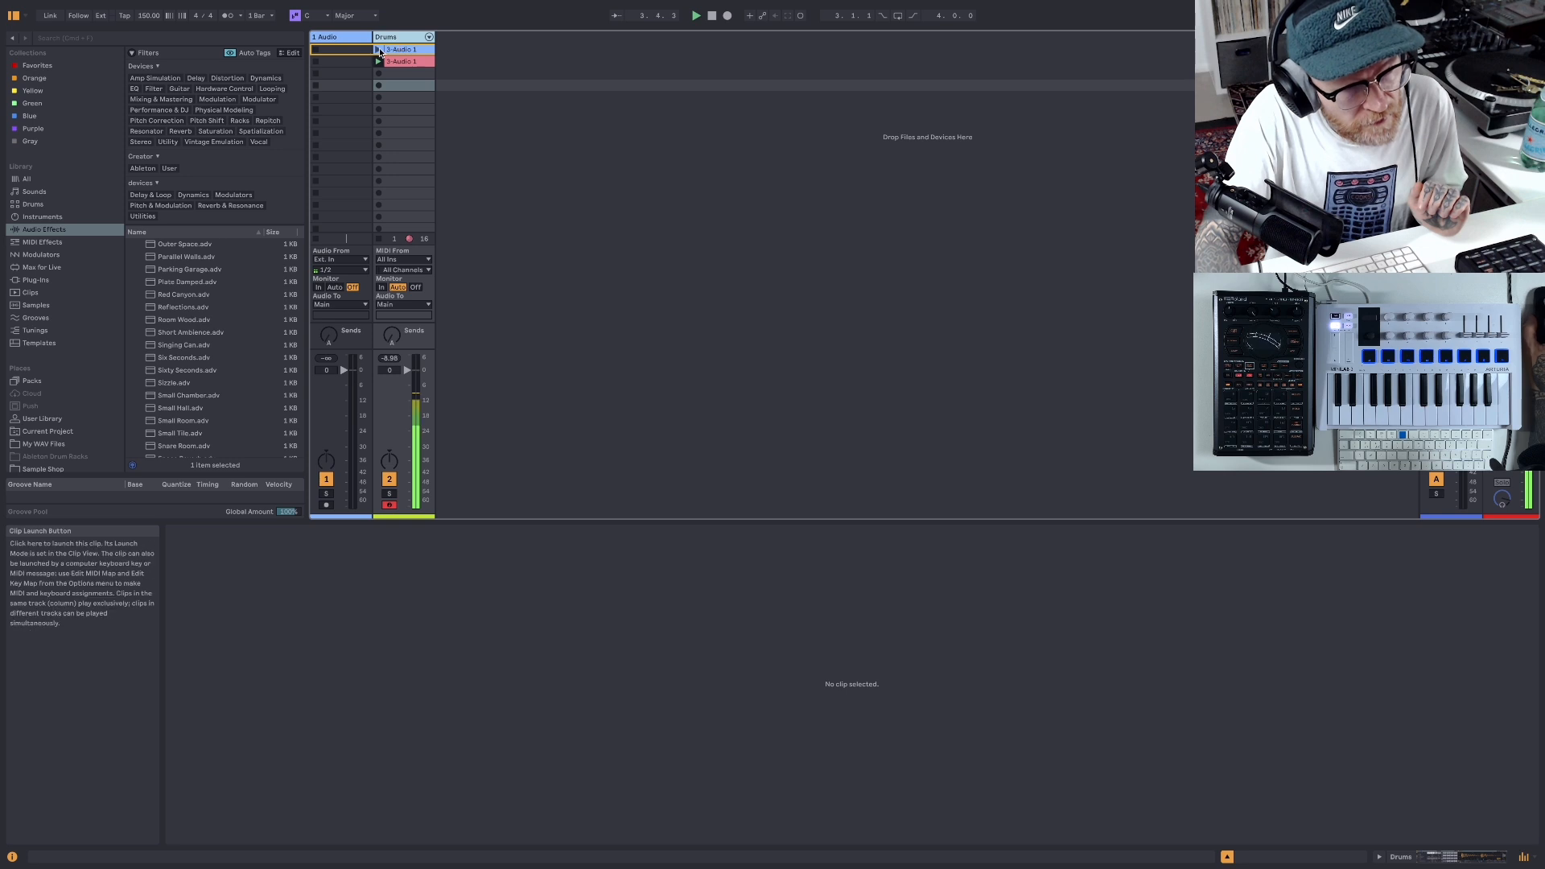
{"action": "key", "text": "Up"}
{"action": "key", "text": "Up"}
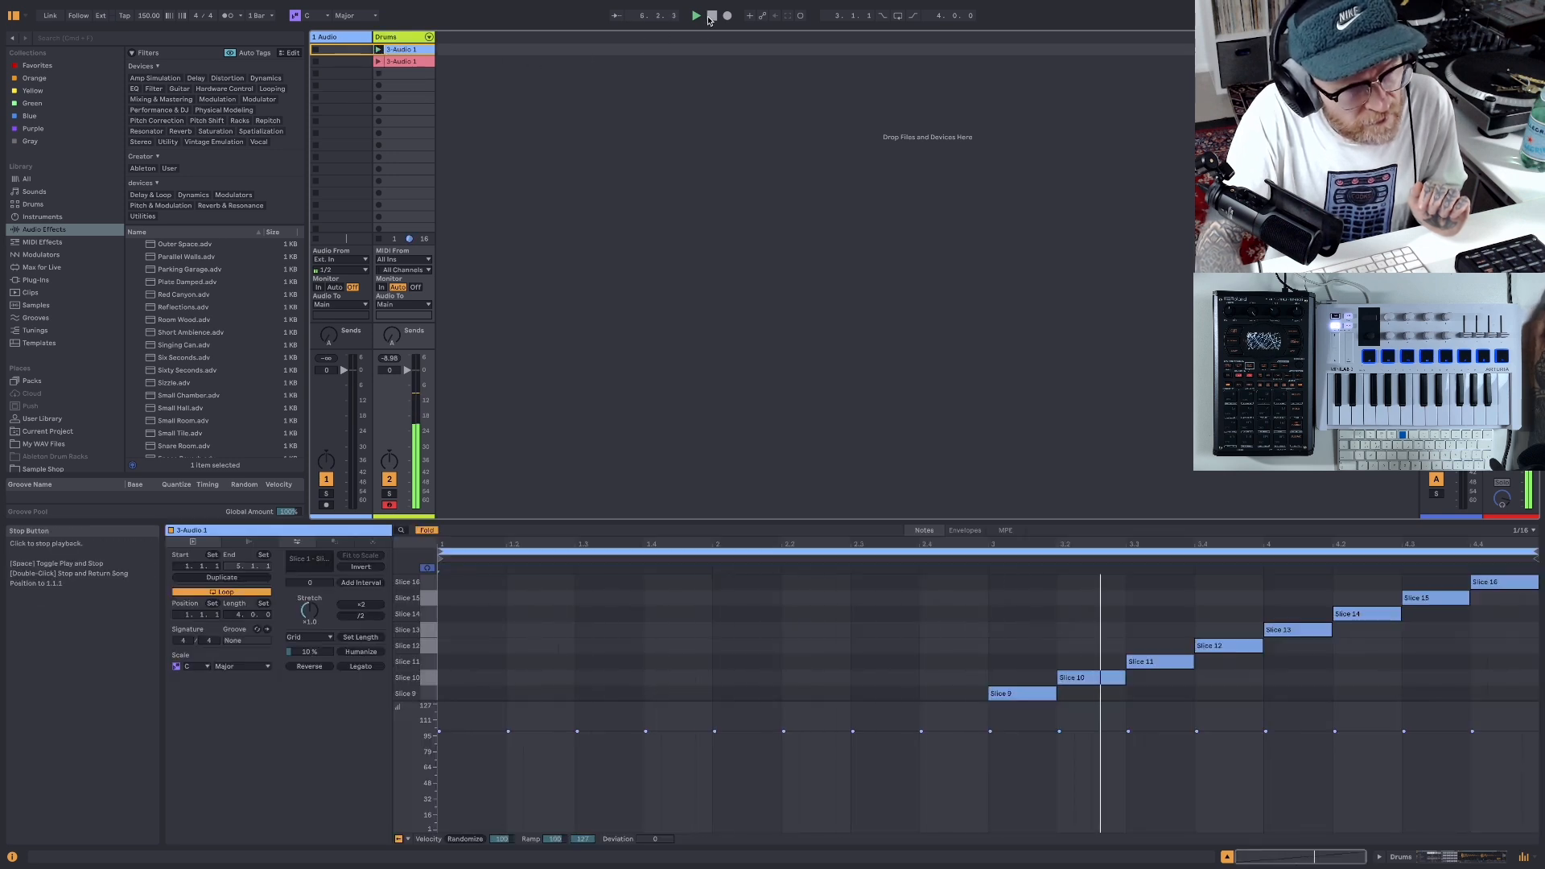
{"action": "key", "text": "space"}
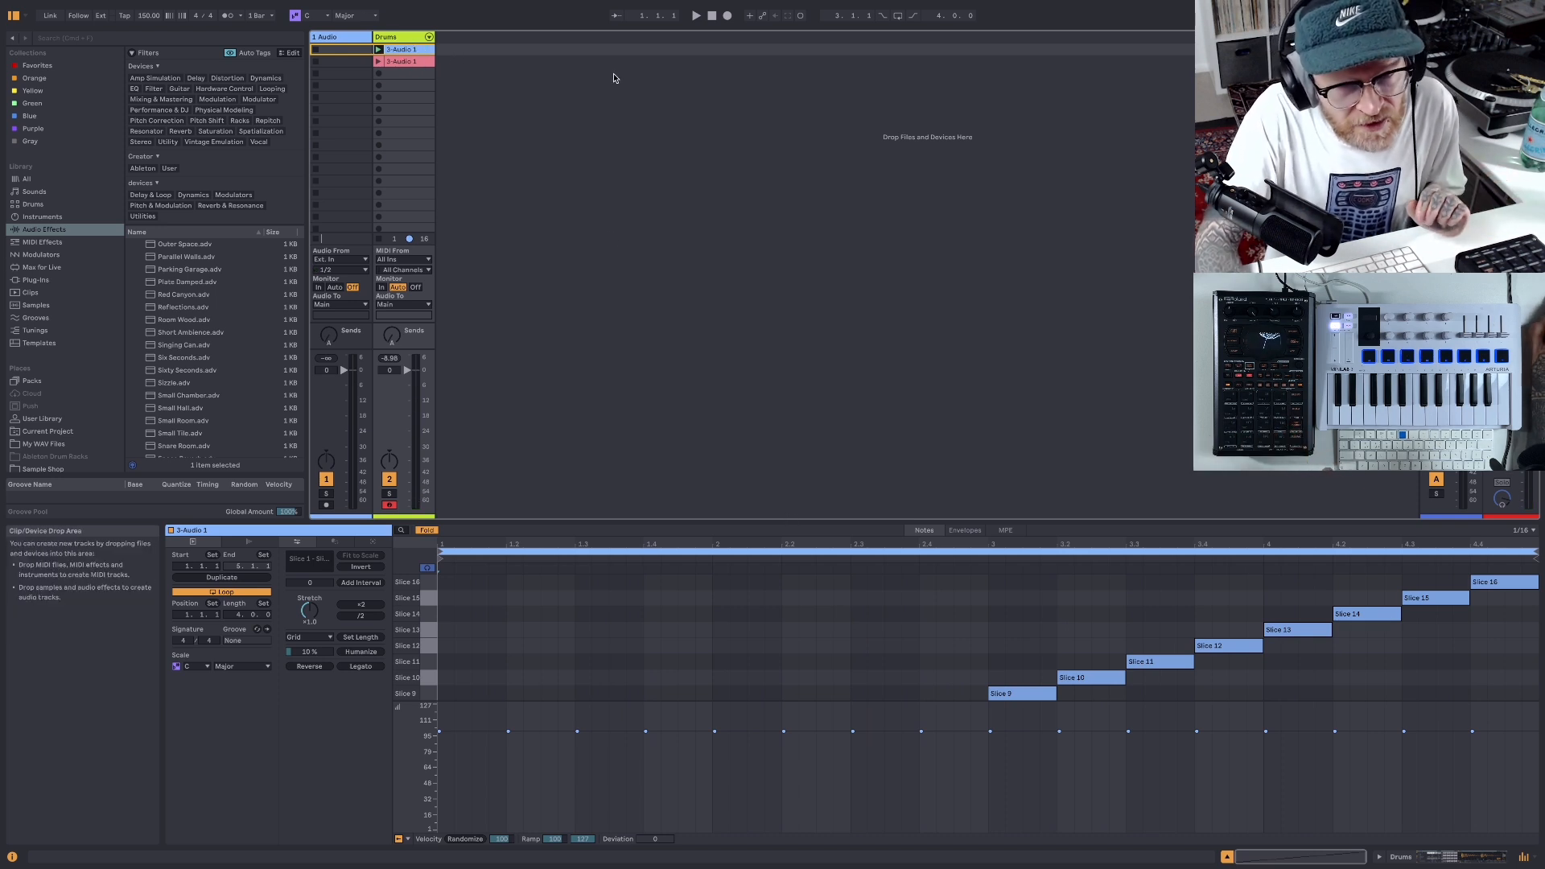
- Find Kontakt among the plug-ins by searching for "kont" and load it on a new MIDI track beside Drums
{"action": "left_click", "coordinate": [42, 282]}
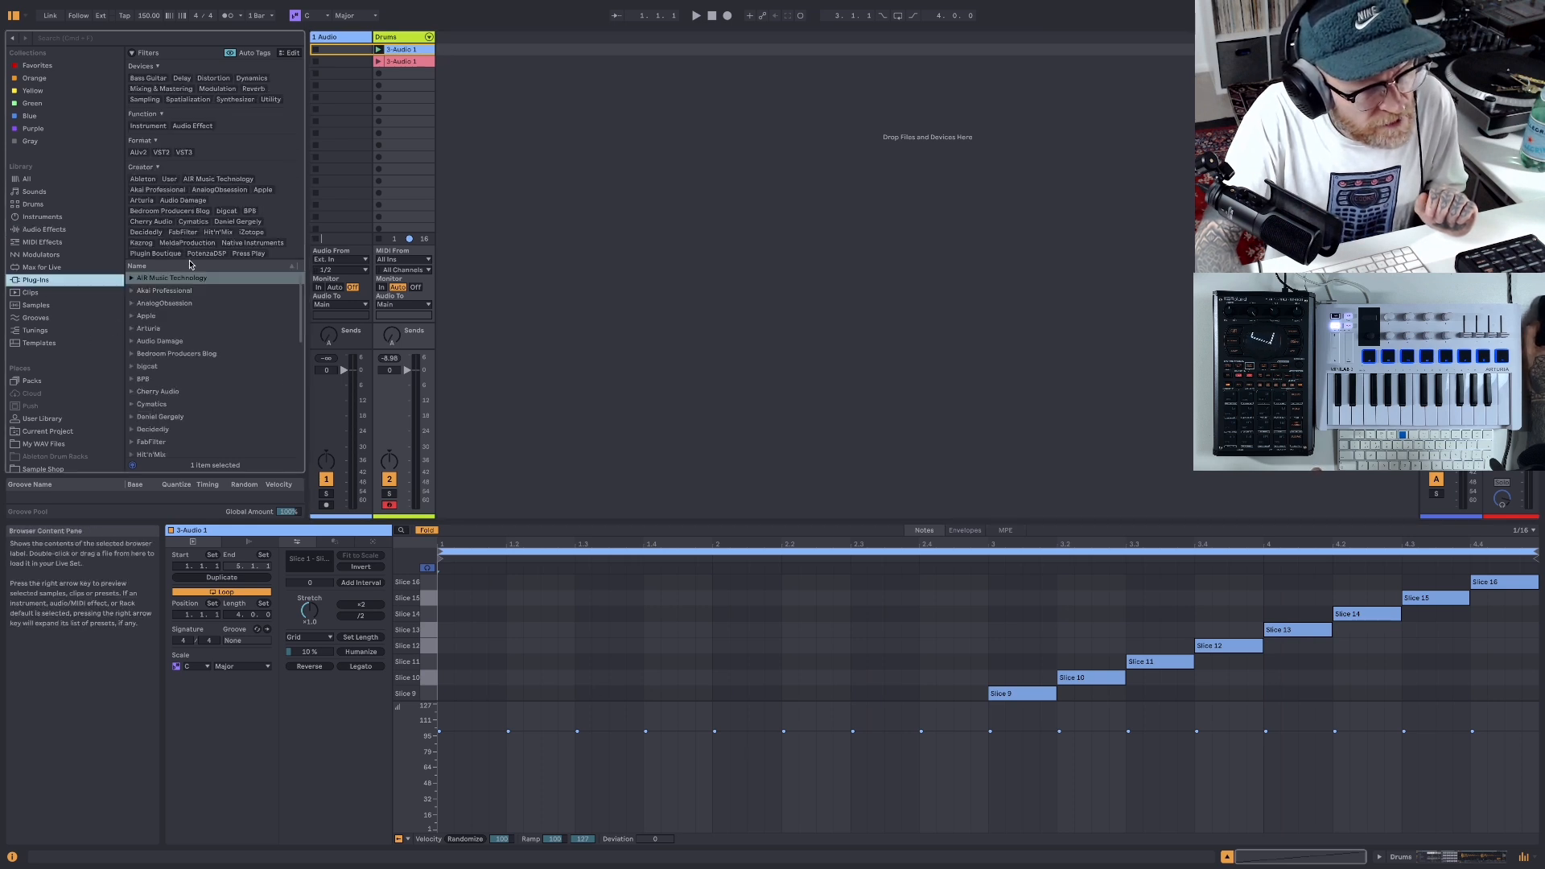
{"action": "left_click", "coordinate": [166, 40]}
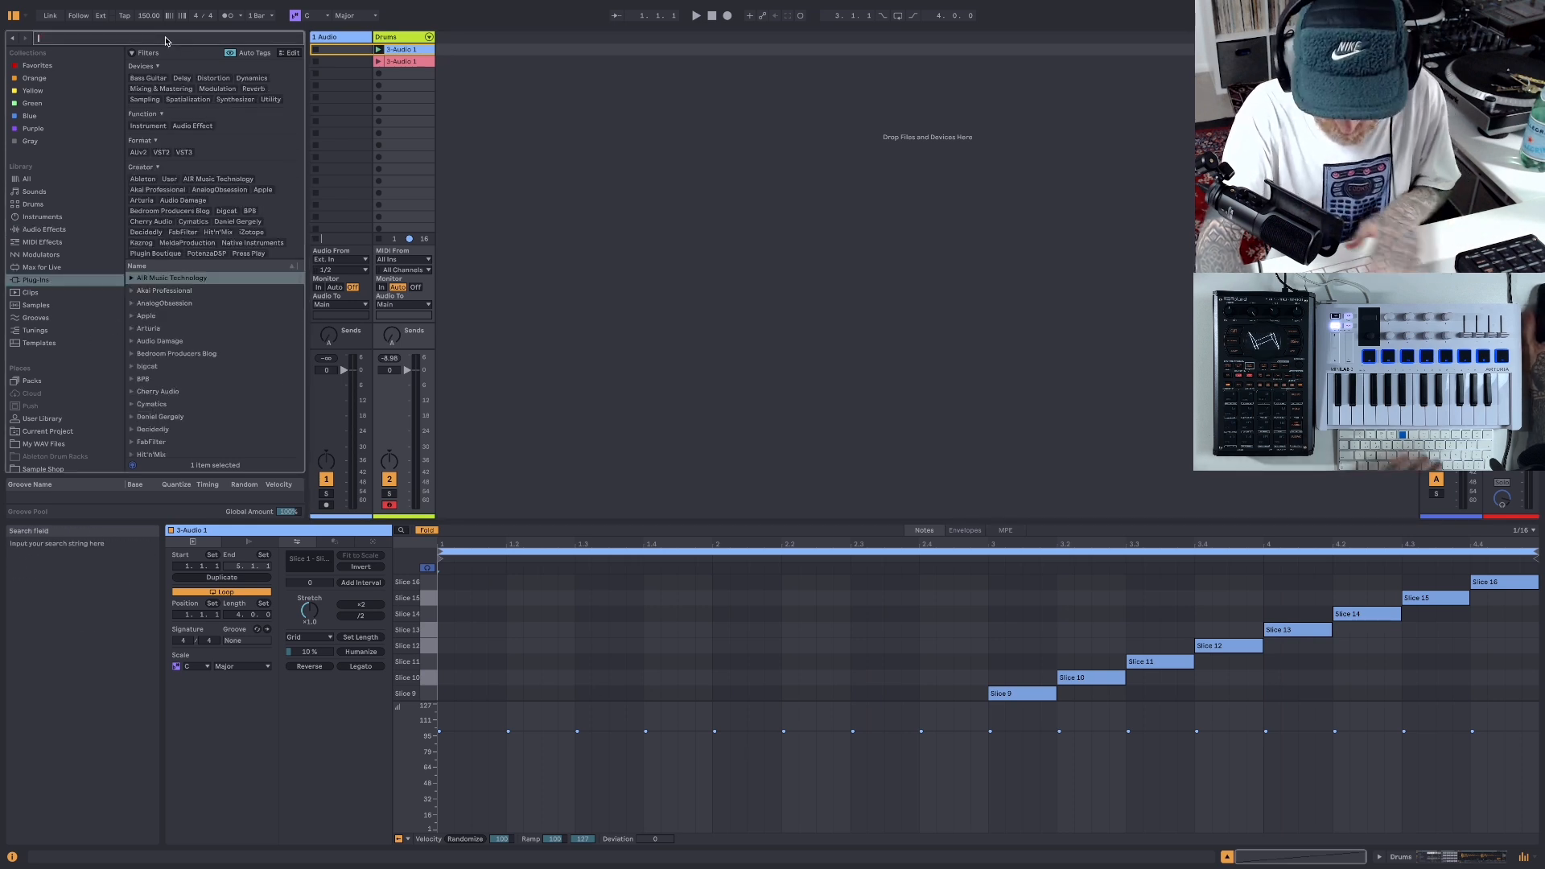
{"action": "type", "text": "kont"}
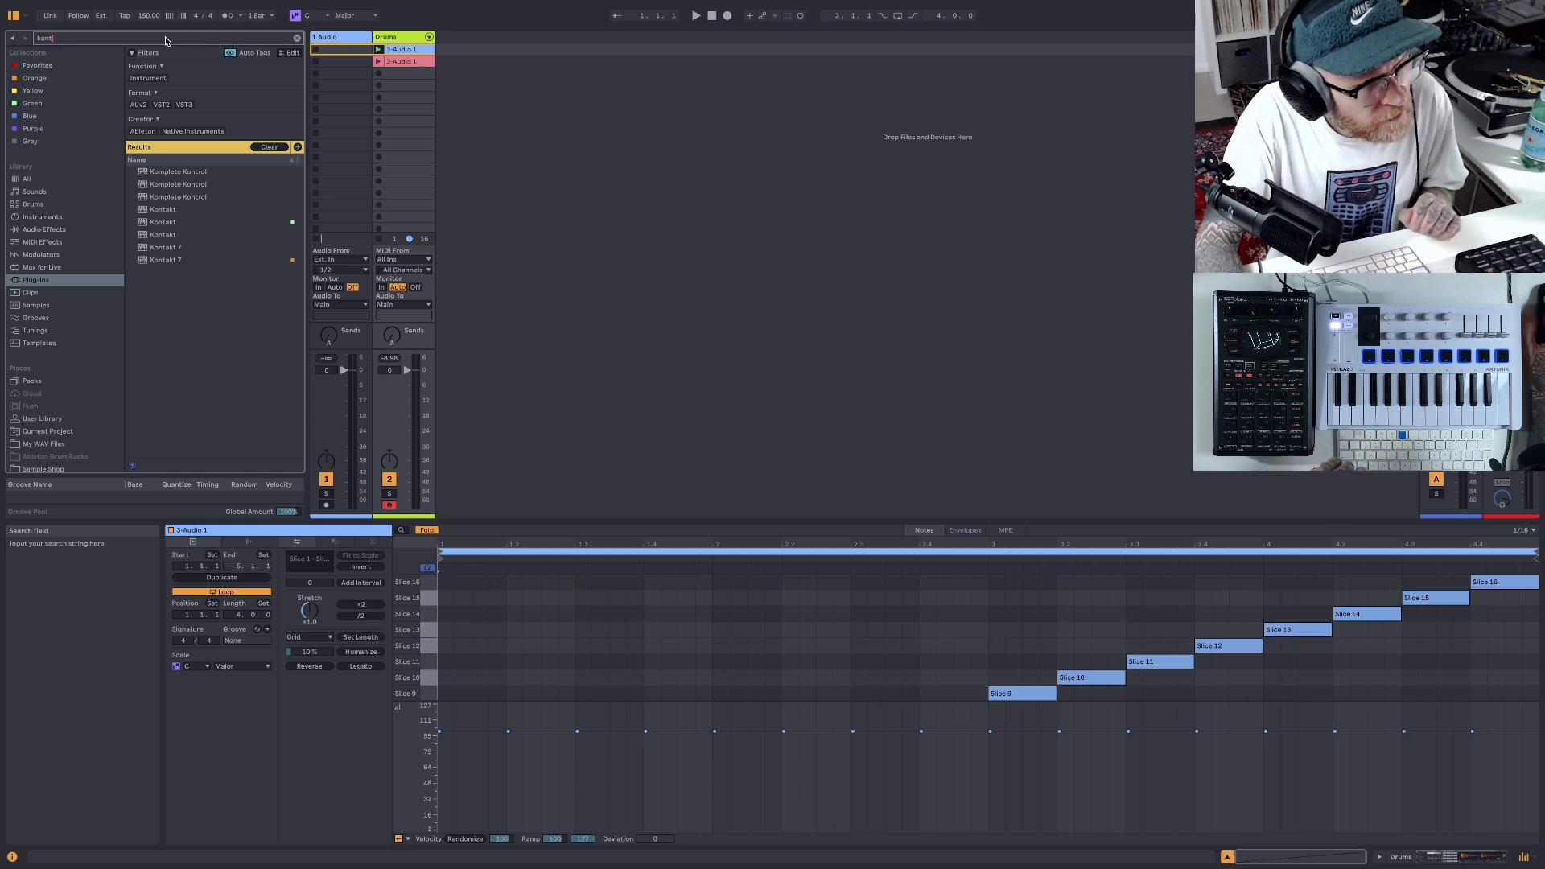
{"action": "left_click_drag", "start_coordinate": [144, 213], "coordinate": [479, 147]}
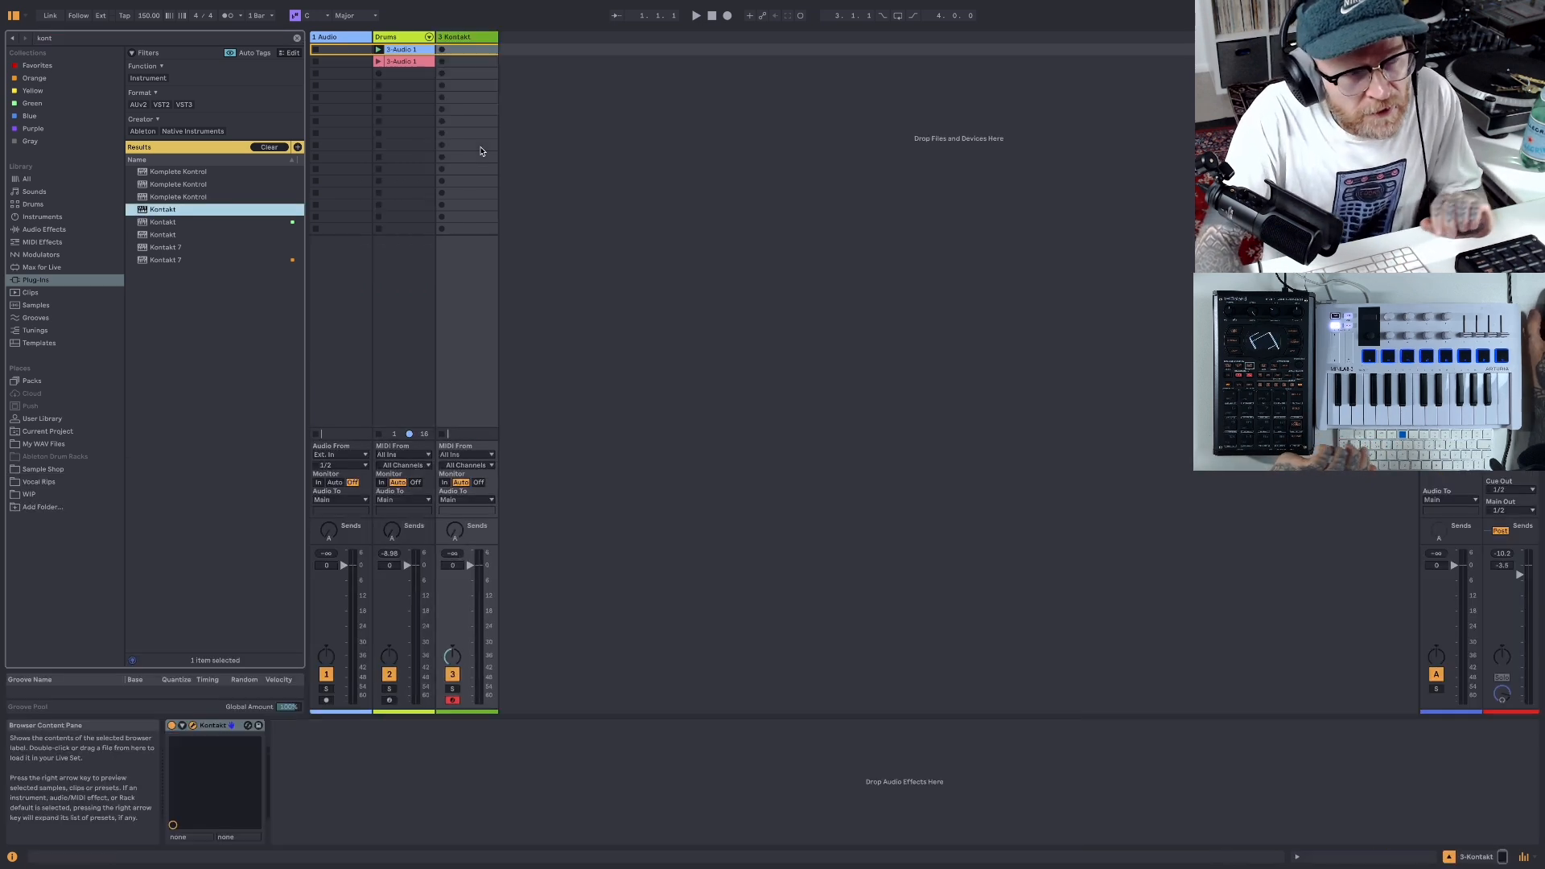
{"action": "left_click_drag", "start_coordinate": [794, 119], "coordinate": [913, 84]}
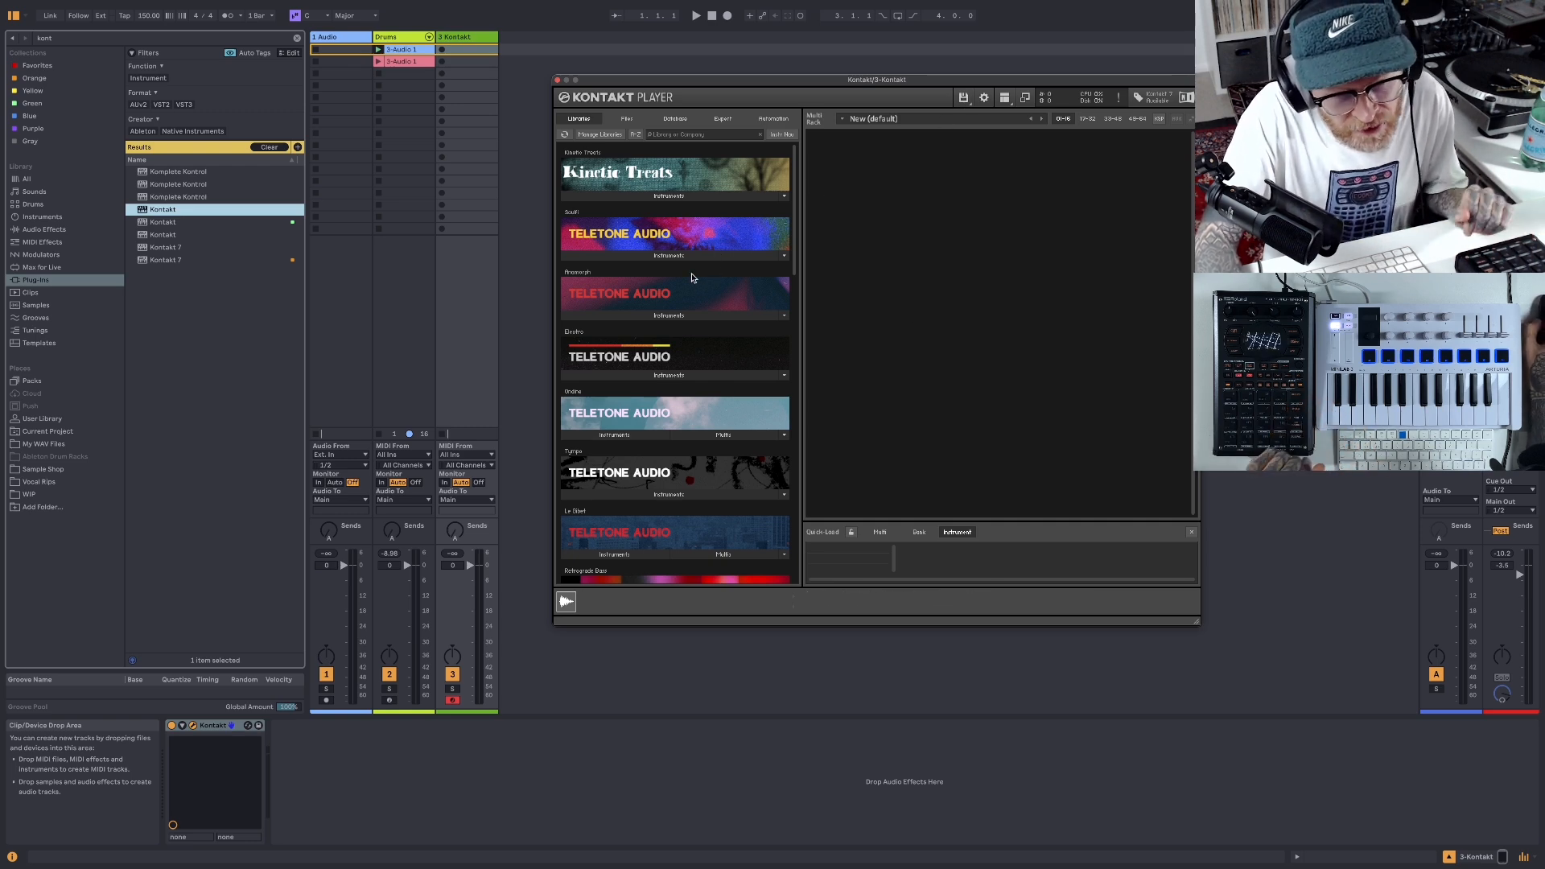
- Look through Kontakt's installed libraries and its options for loading and saving instruments
{"action": "scroll", "coordinate": [688, 279], "scroll_direction": "down", "scroll_amount": 20}
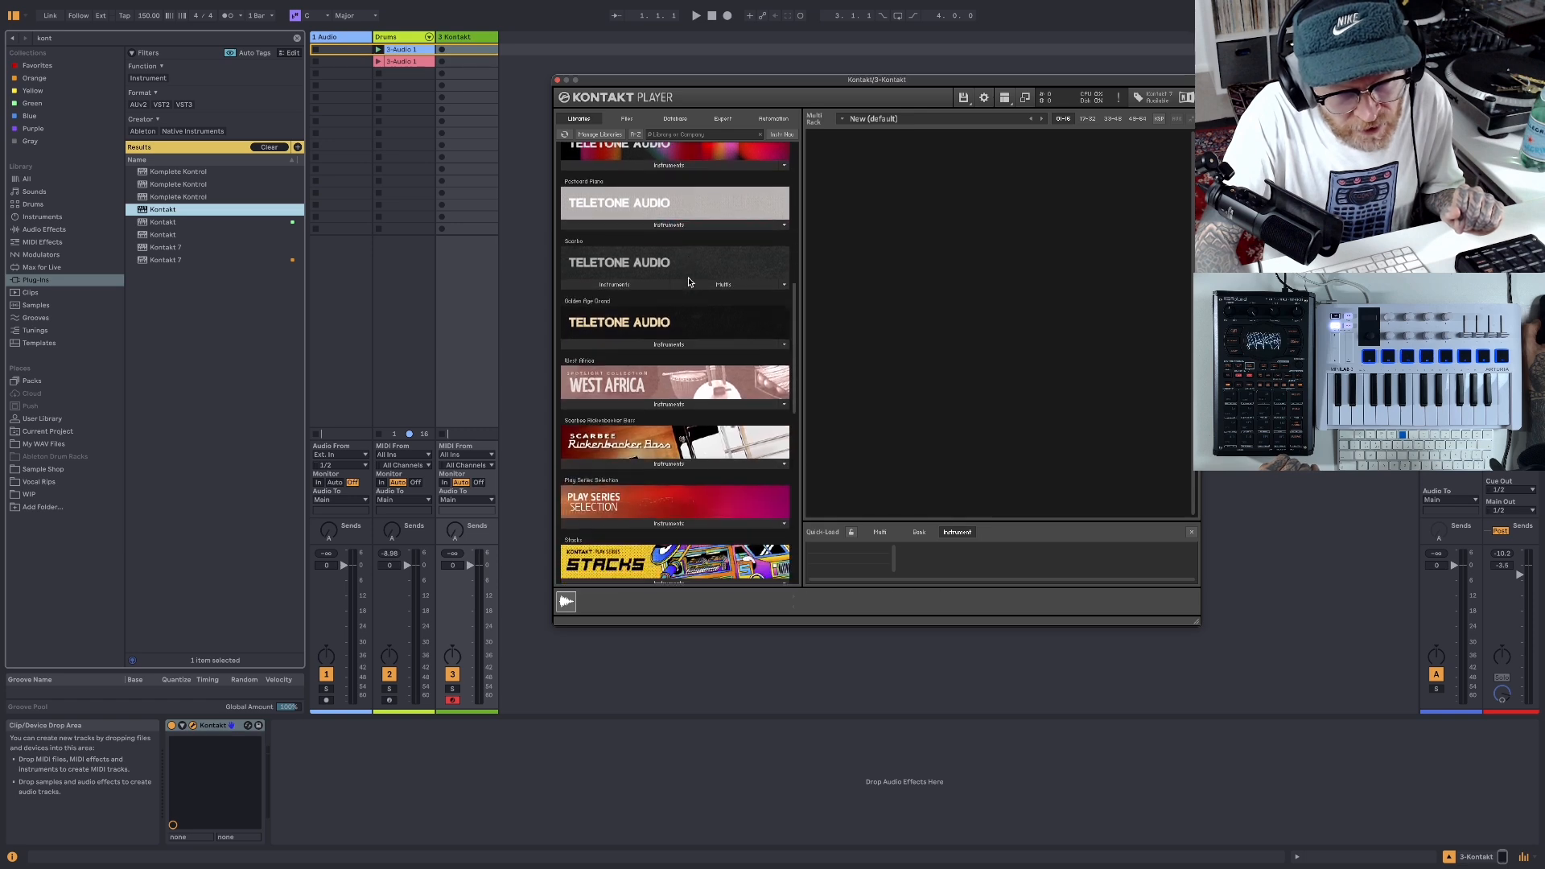
{"action": "scroll", "coordinate": [688, 281], "scroll_direction": "up", "scroll_amount": 15}
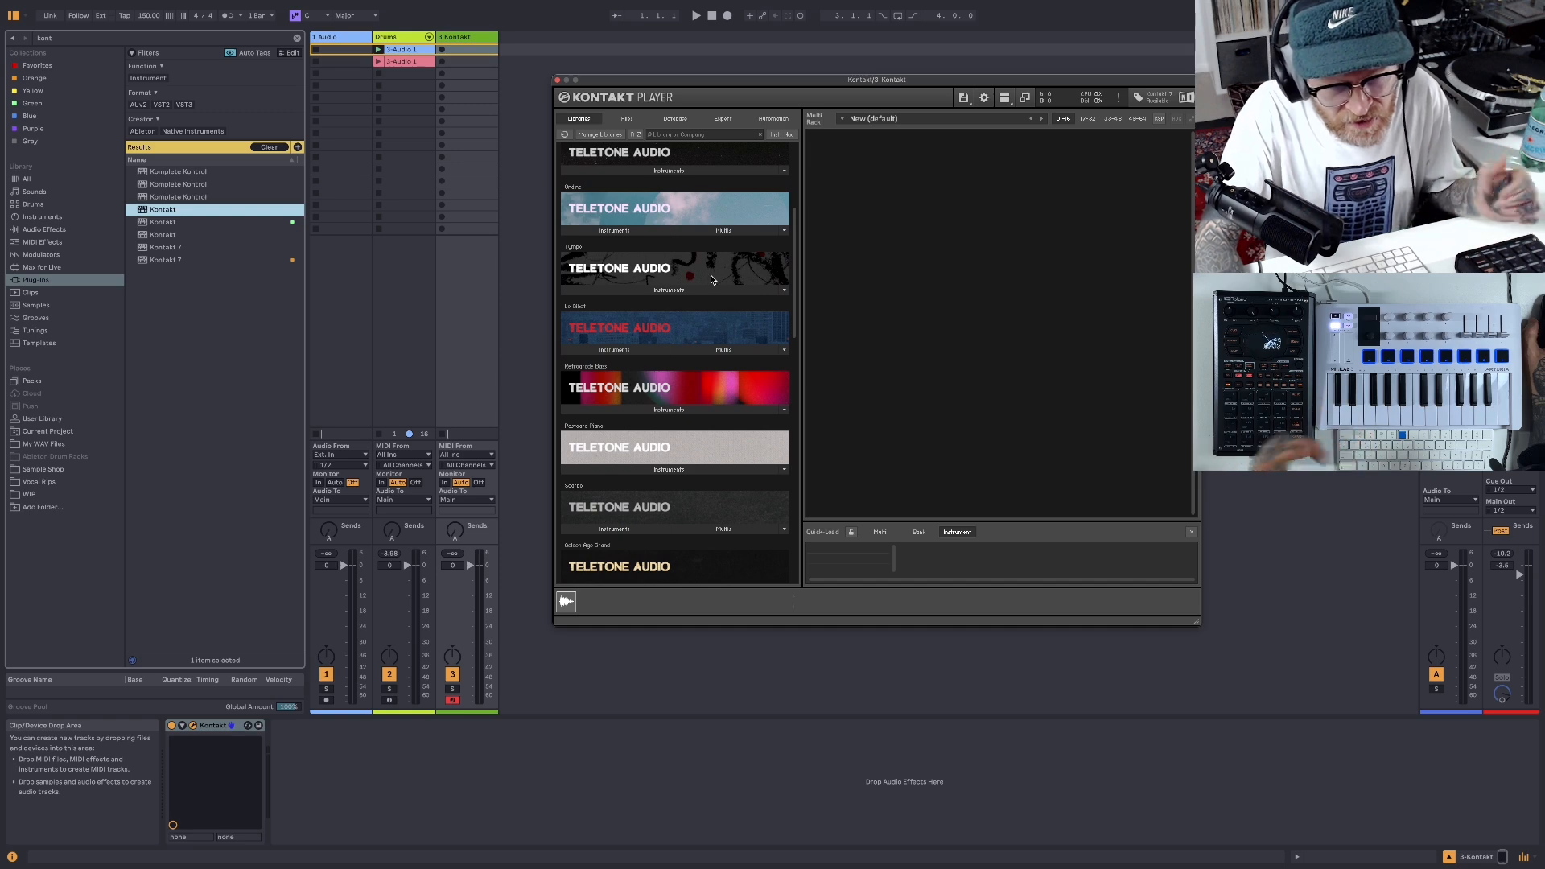
{"action": "scroll", "coordinate": [712, 279], "scroll_direction": "up", "scroll_amount": 4}
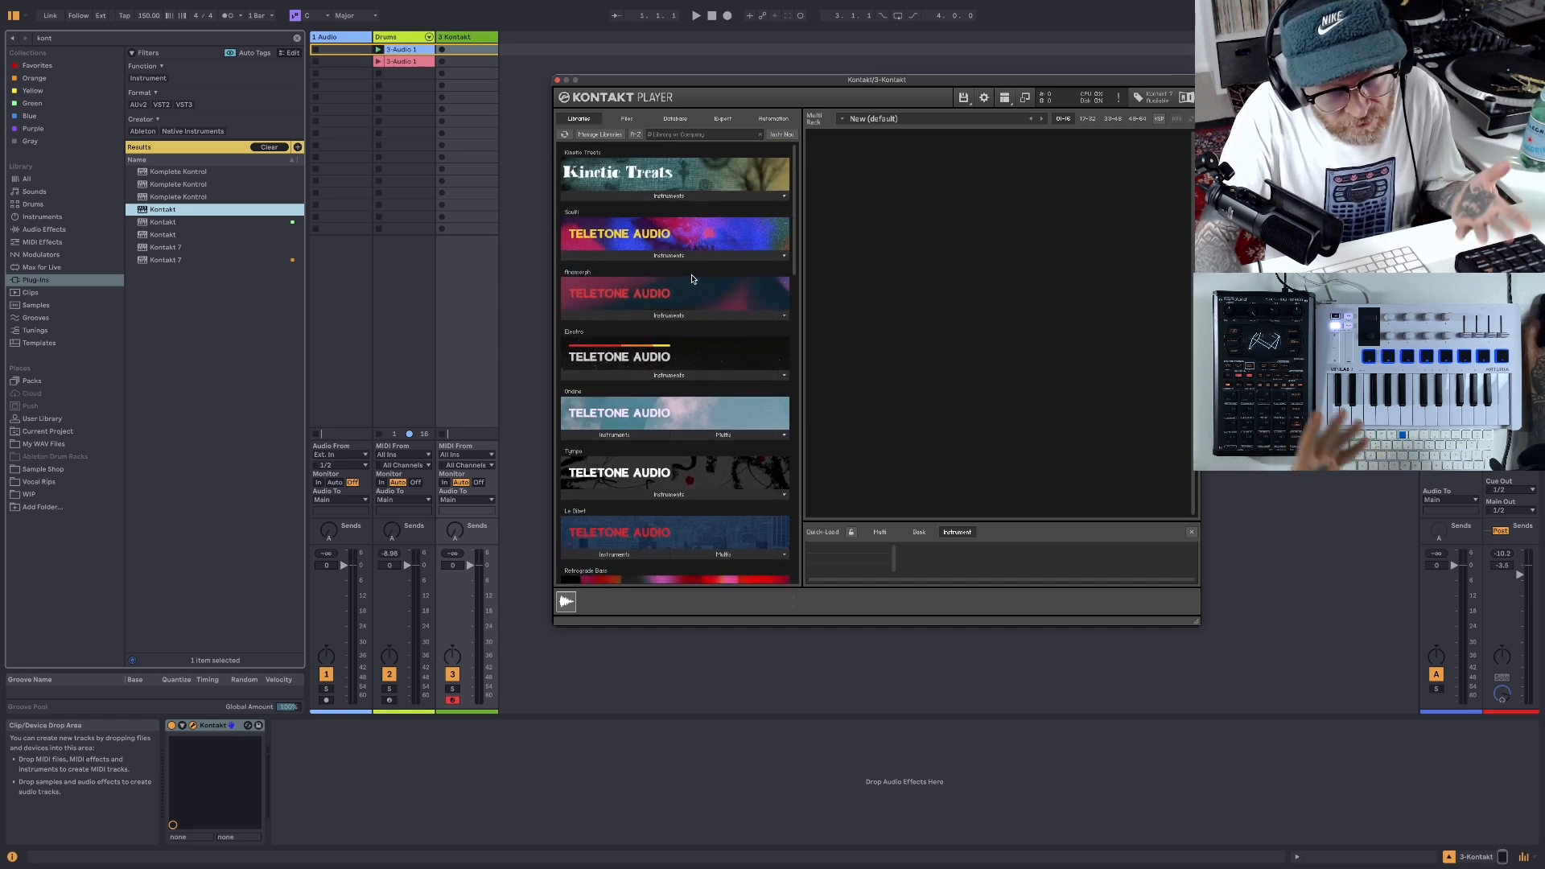
{"action": "scroll", "coordinate": [697, 276], "scroll_direction": "down", "scroll_amount": 3}
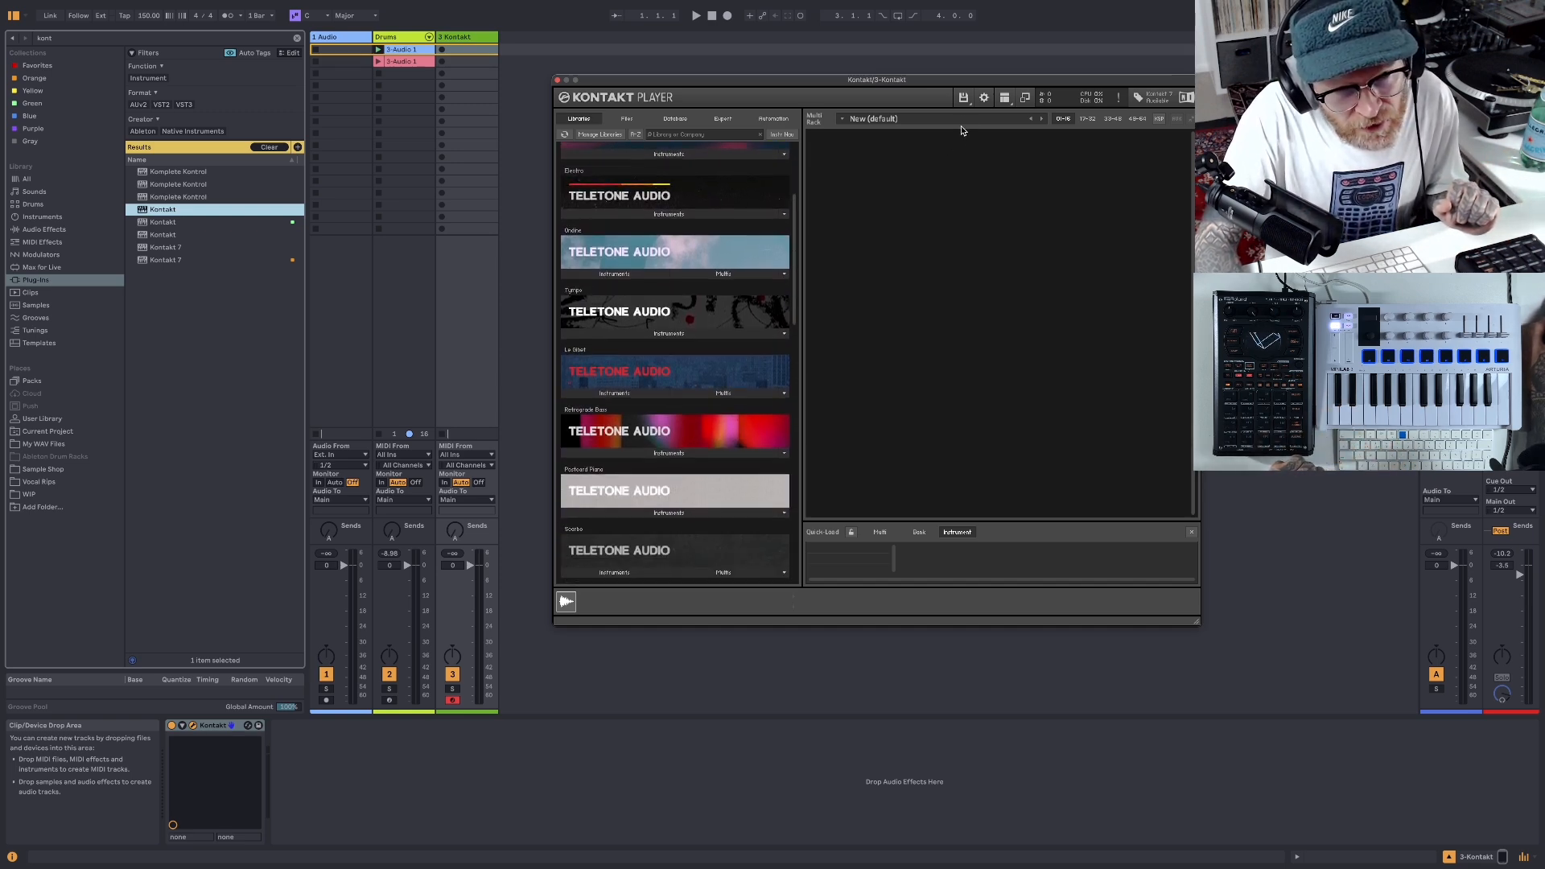
{"action": "left_click", "coordinate": [963, 98]}
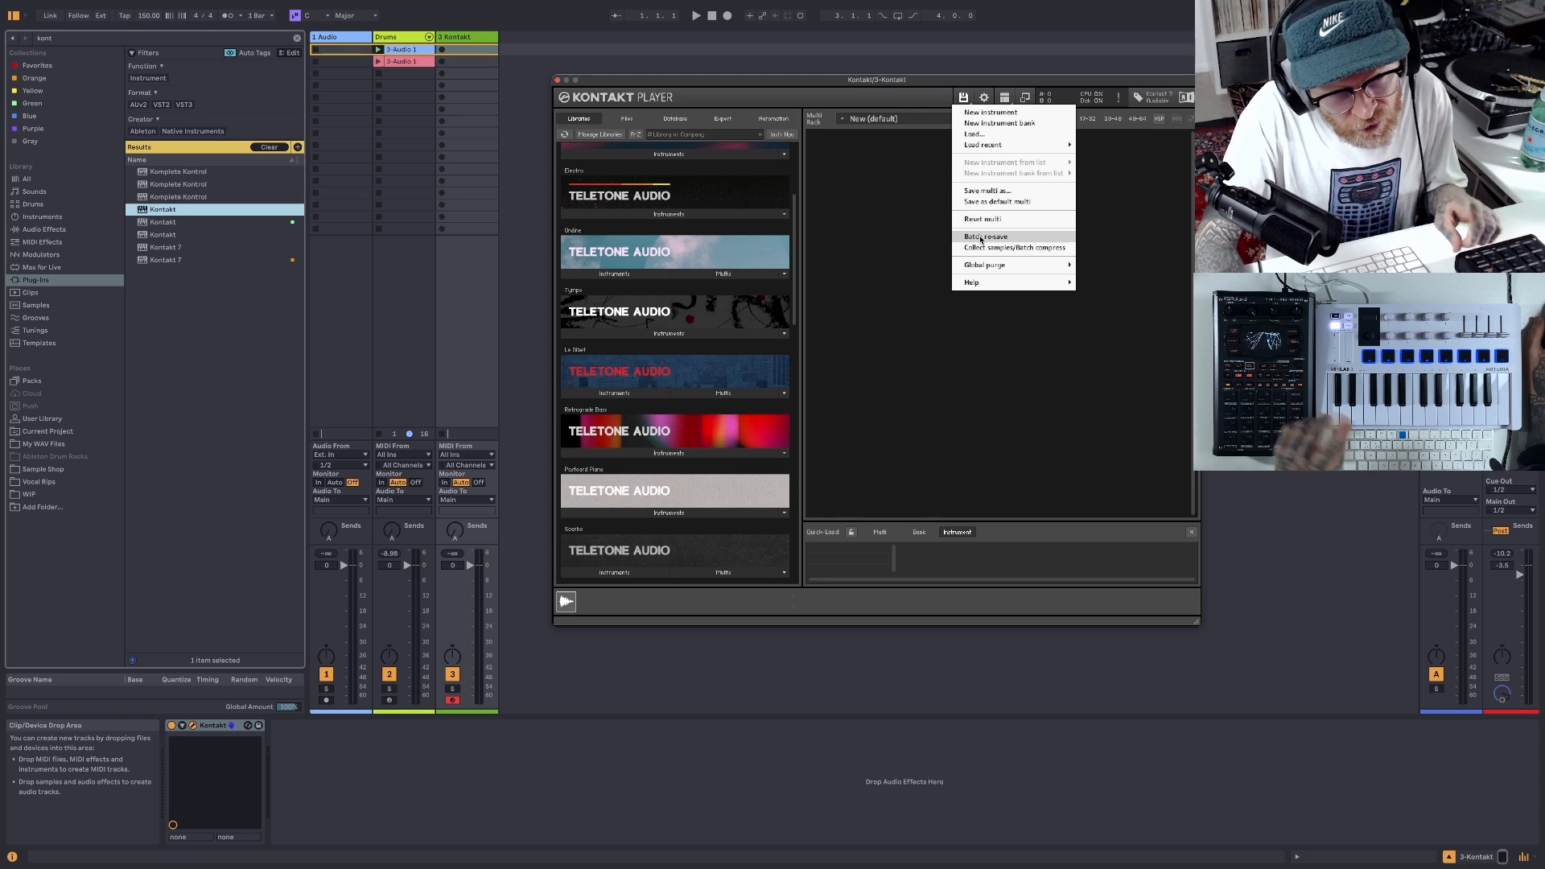
{"action": "left_click", "coordinate": [850, 223]}
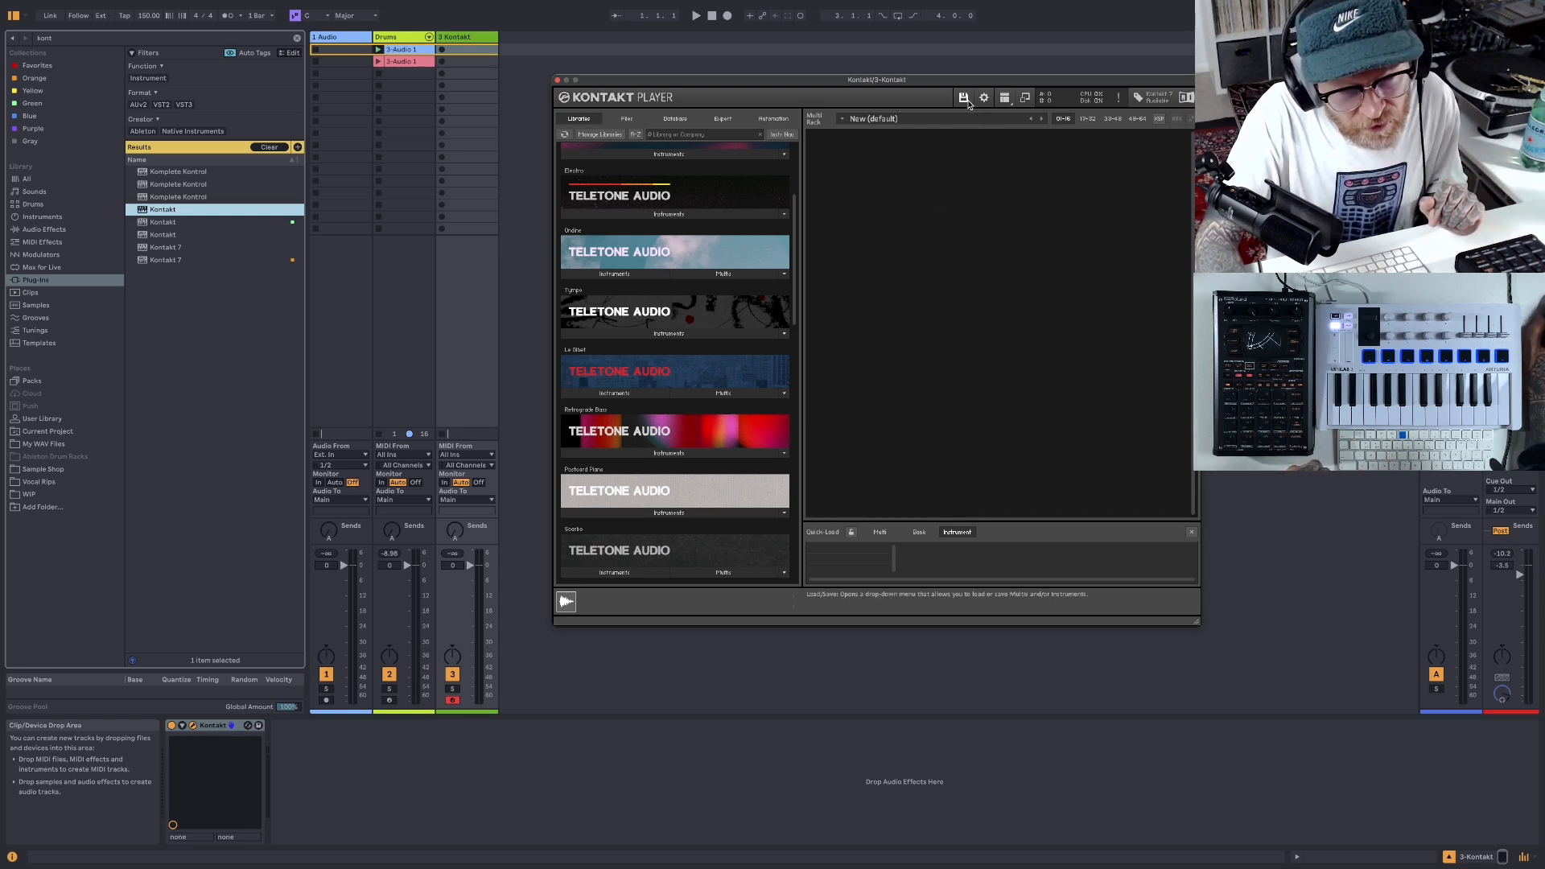
{"action": "scroll", "coordinate": [707, 258], "scroll_direction": "down", "scroll_amount": 5}
{"action": "scroll", "coordinate": [707, 261], "scroll_direction": "down", "scroll_amount": 10}
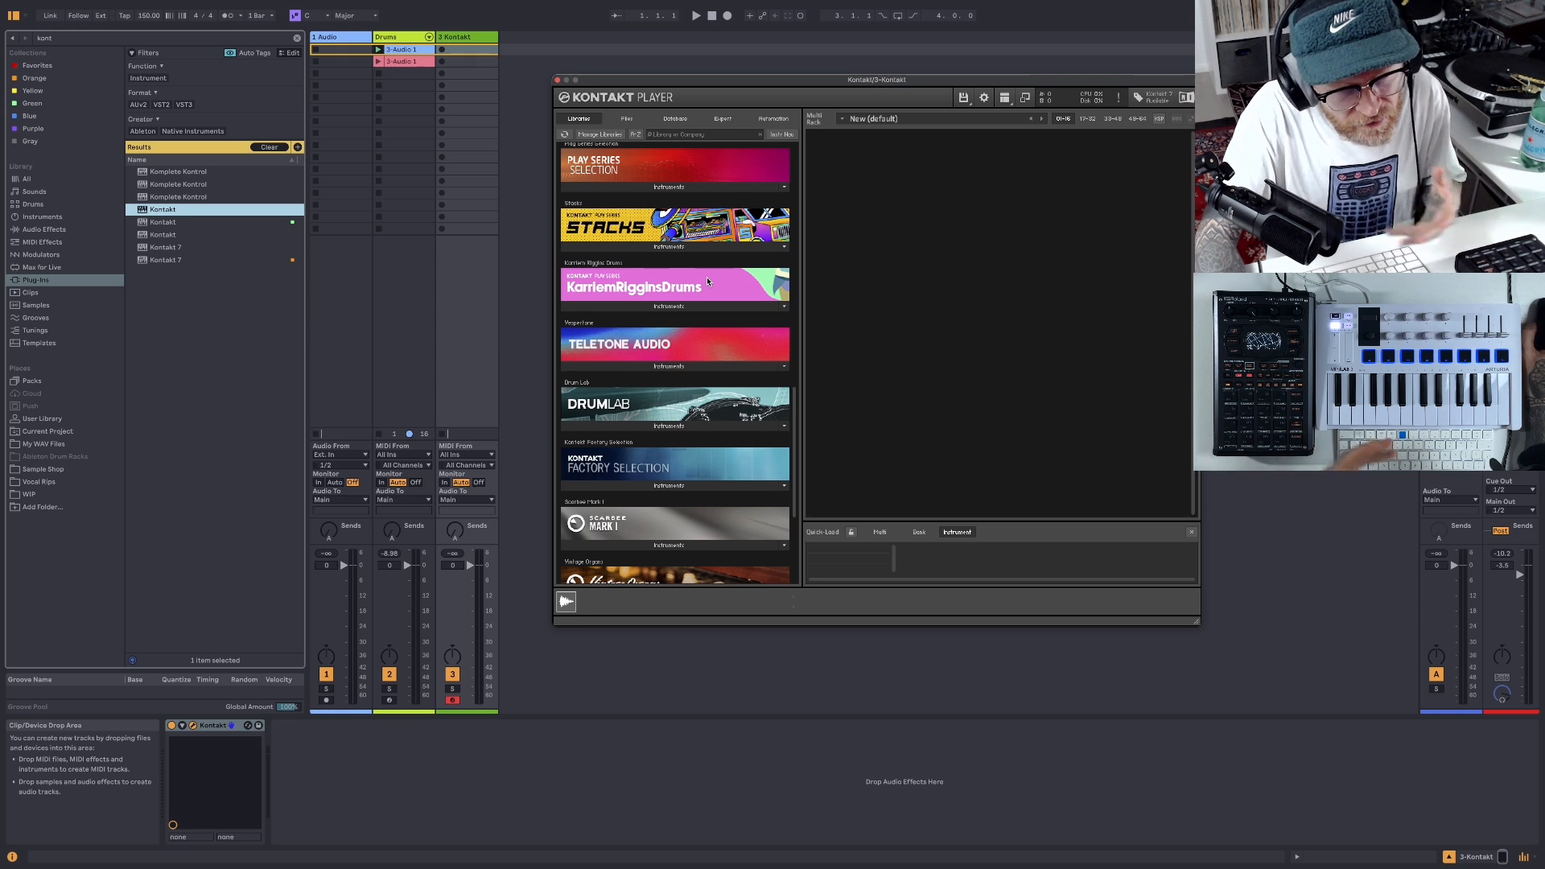
{"action": "left_click", "coordinate": [962, 98]}
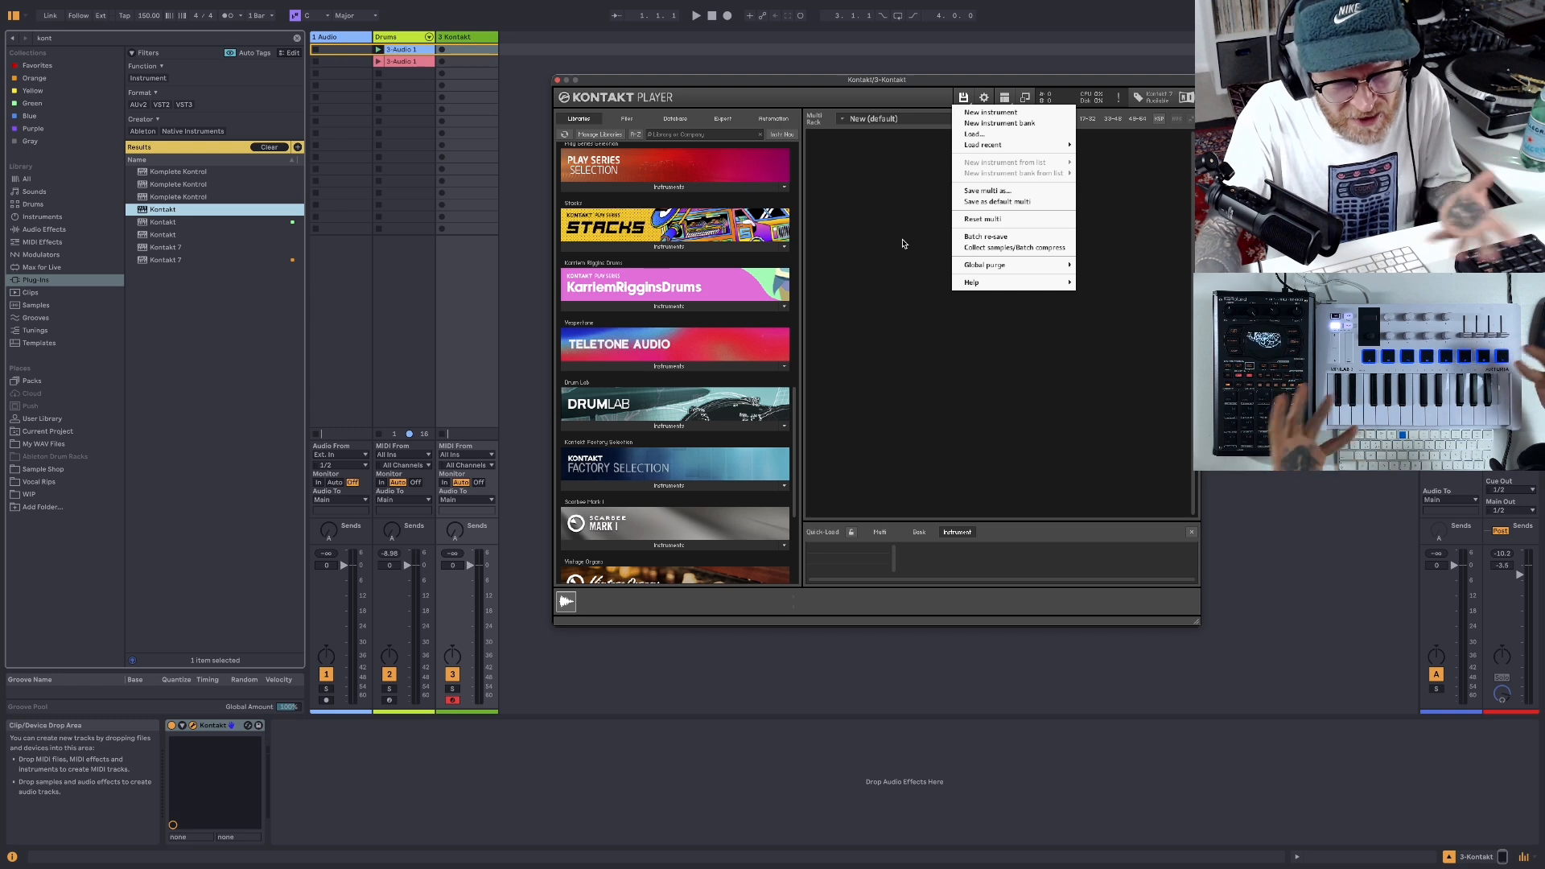
{"action": "left_click", "coordinate": [864, 263]}
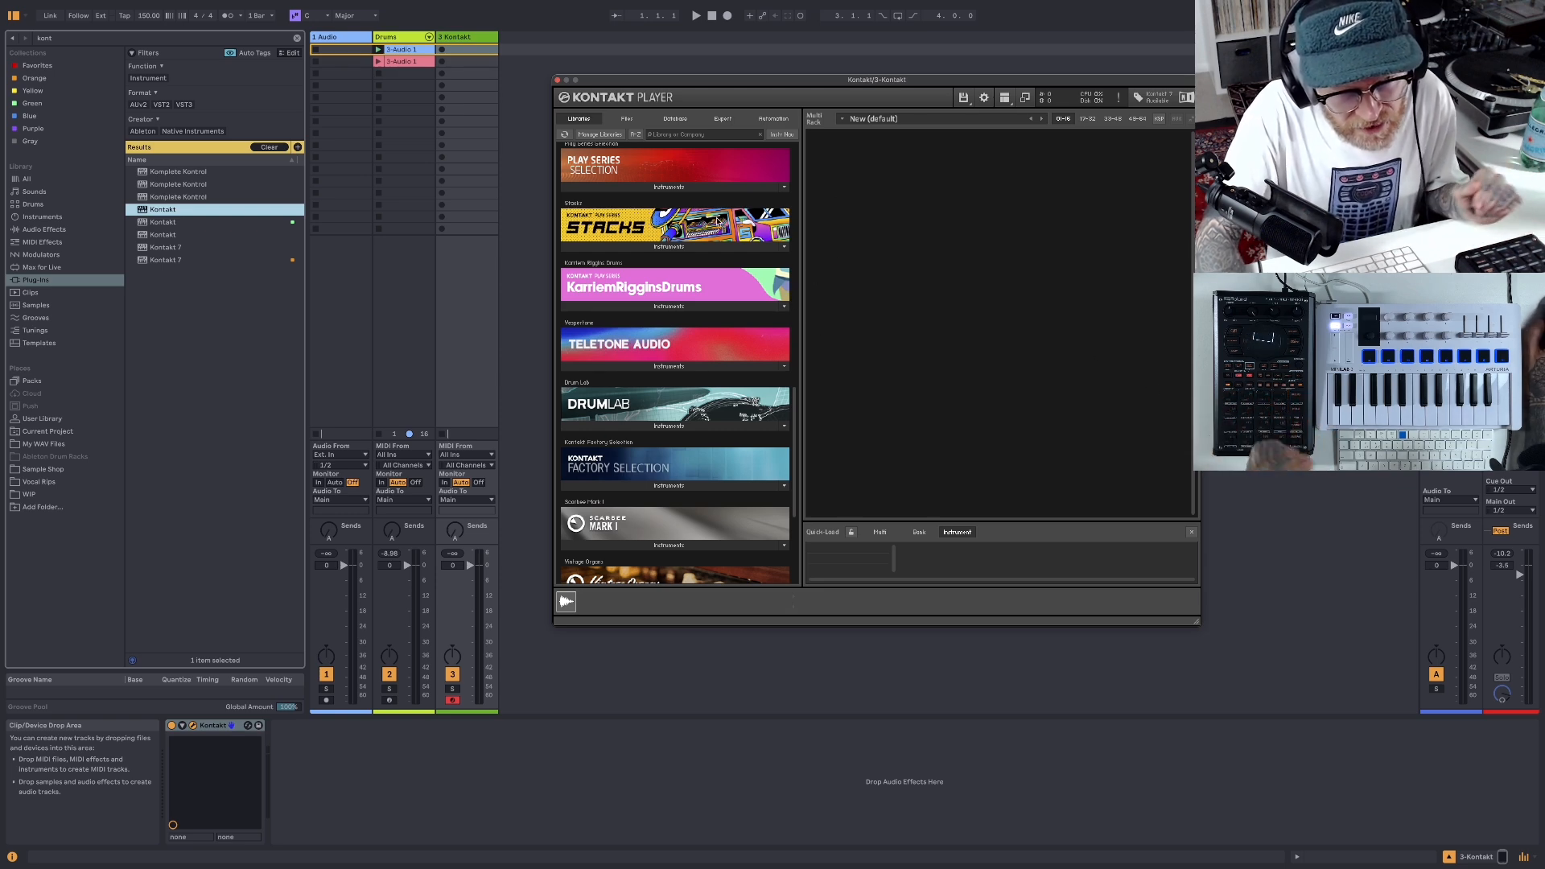
{"action": "scroll", "coordinate": [711, 266], "scroll_direction": "up", "scroll_amount": 3}
{"action": "scroll", "coordinate": [712, 266], "scroll_direction": "up", "scroll_amount": 10}
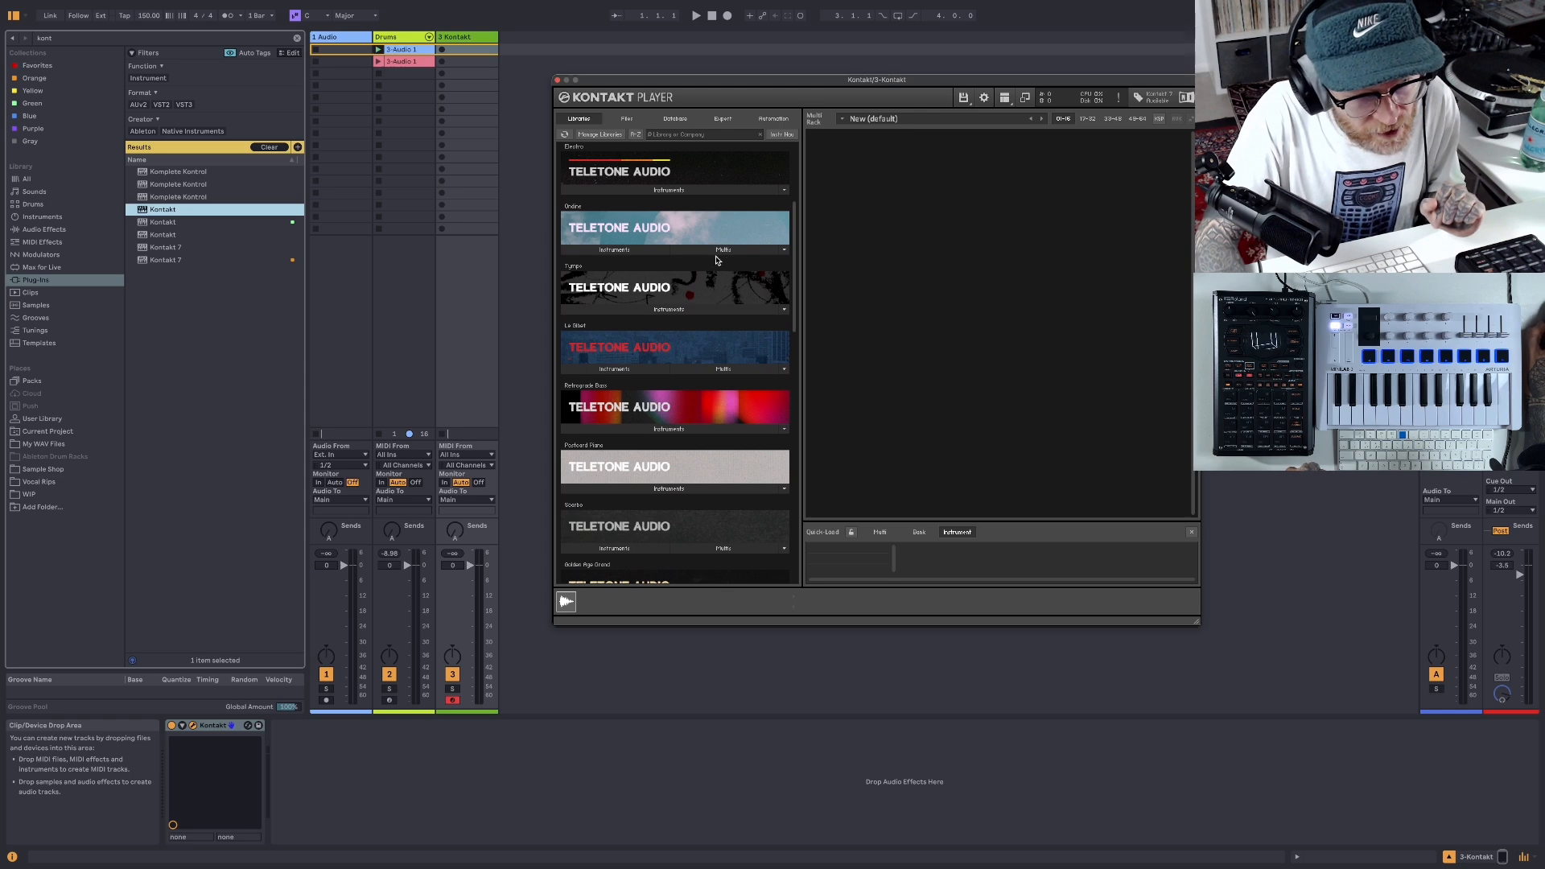
{"action": "scroll", "coordinate": [684, 322], "scroll_direction": "down", "scroll_amount": 1}
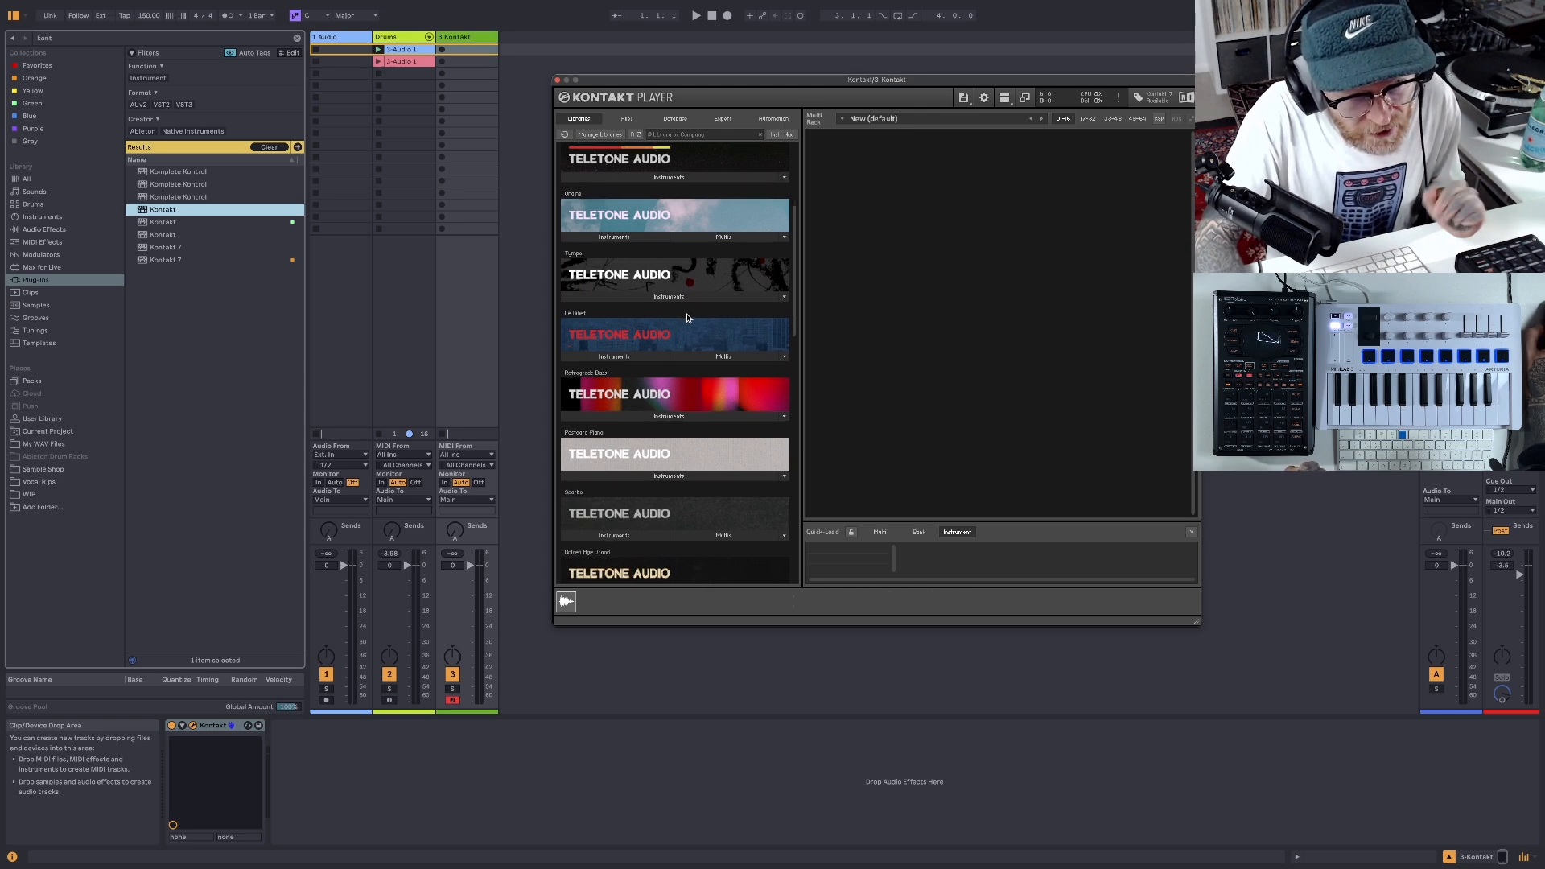
{"action": "scroll", "coordinate": [684, 319], "scroll_direction": "up", "scroll_amount": 3}
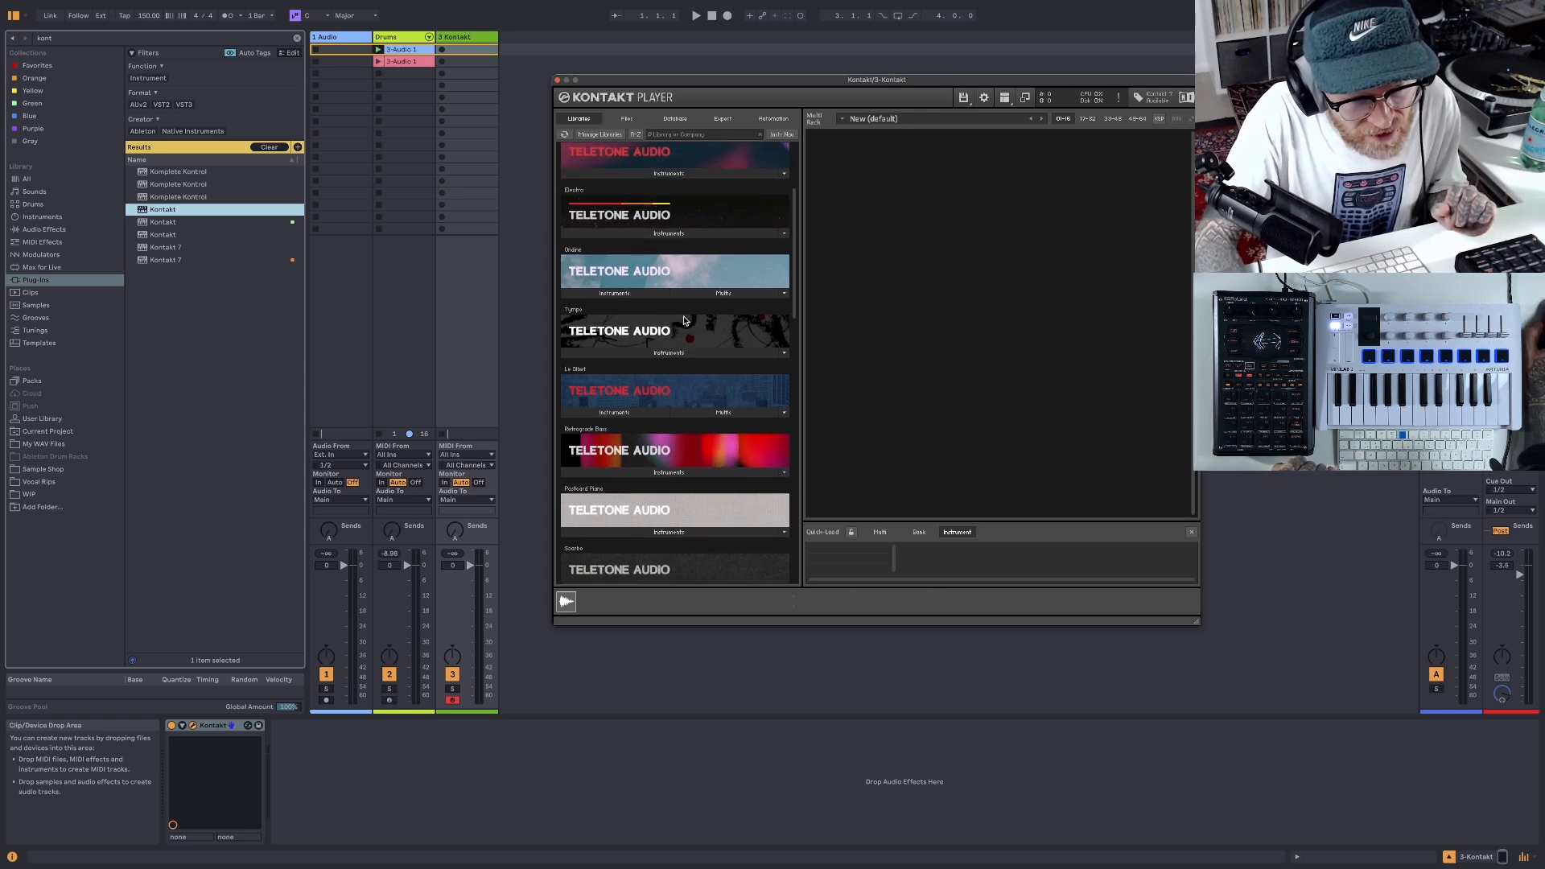
{"action": "scroll", "coordinate": [684, 320], "scroll_direction": "up", "scroll_amount": 7}
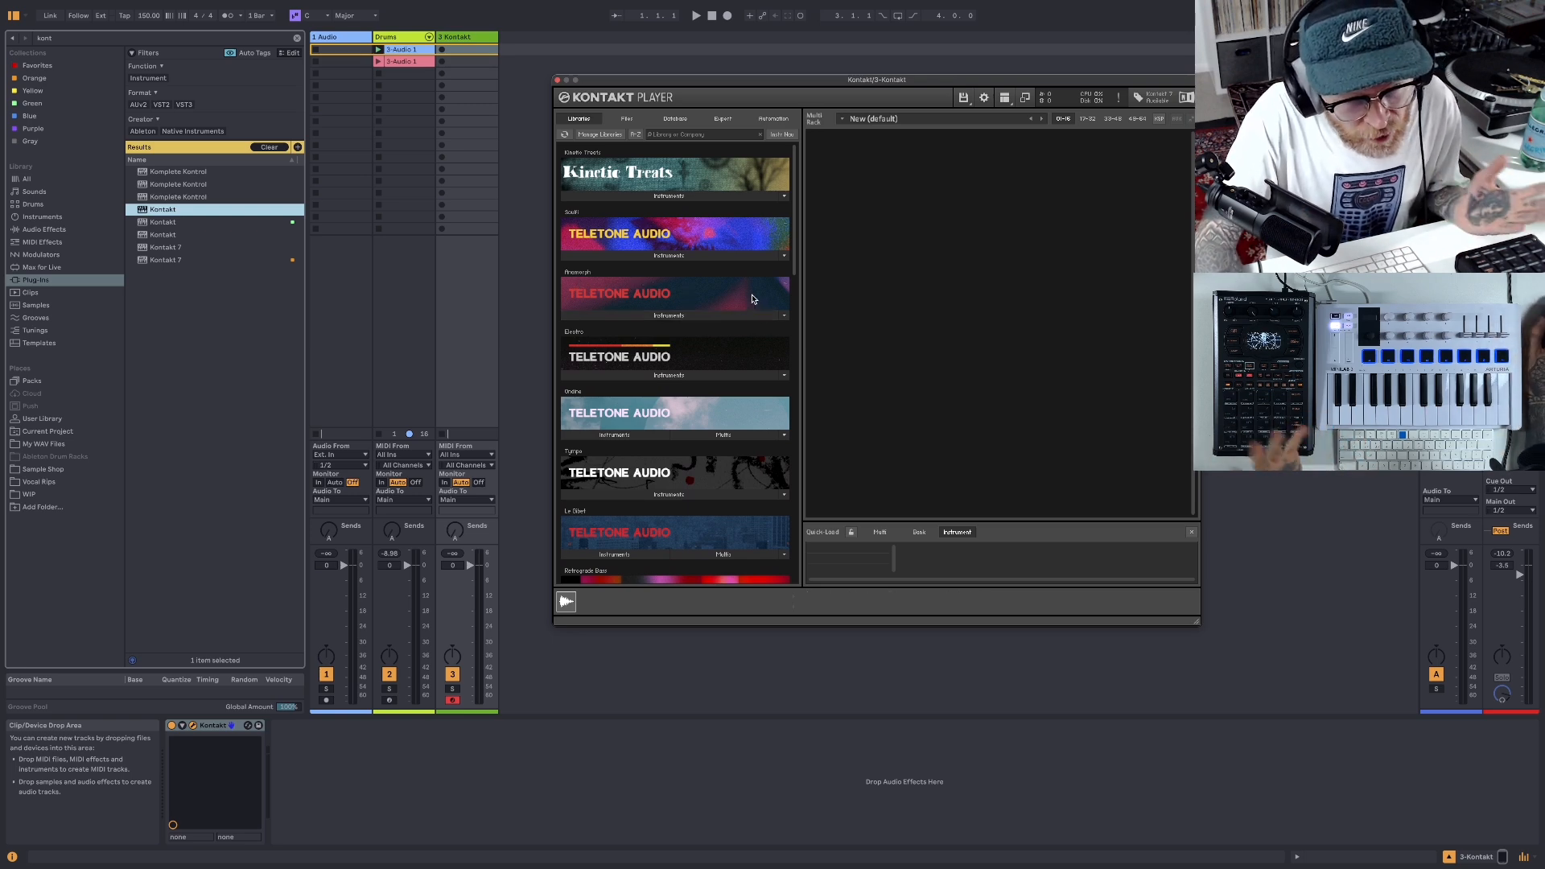
- Load the Tokyo Sauna instrument from the Anamorph library into Kontakt
{"action": "left_click", "coordinate": [698, 316]}
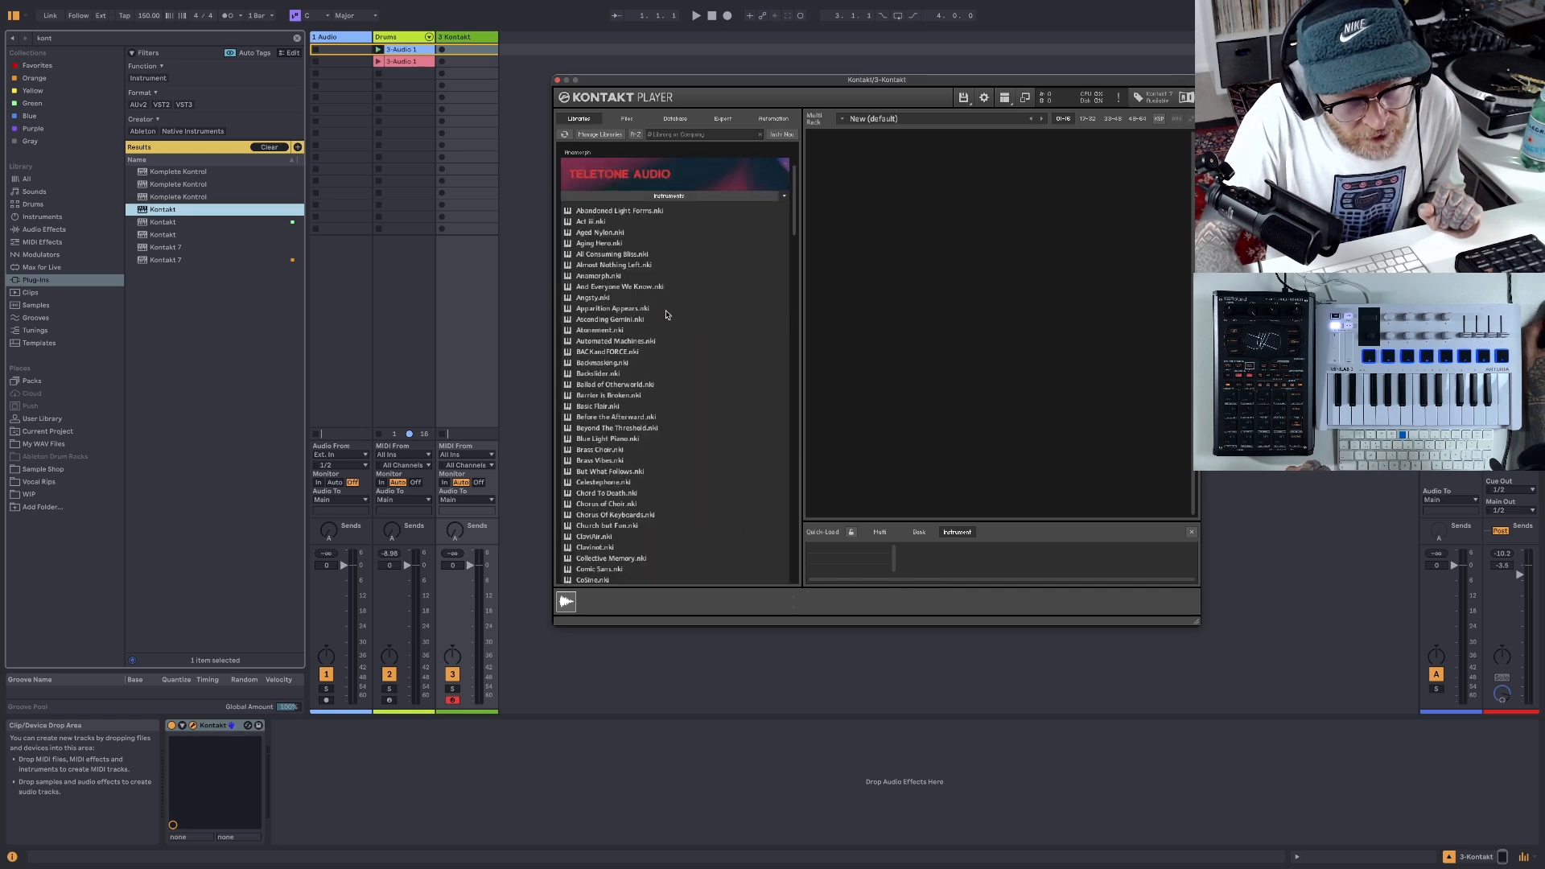
{"action": "scroll", "coordinate": [602, 356], "scroll_direction": "down", "scroll_amount": 15}
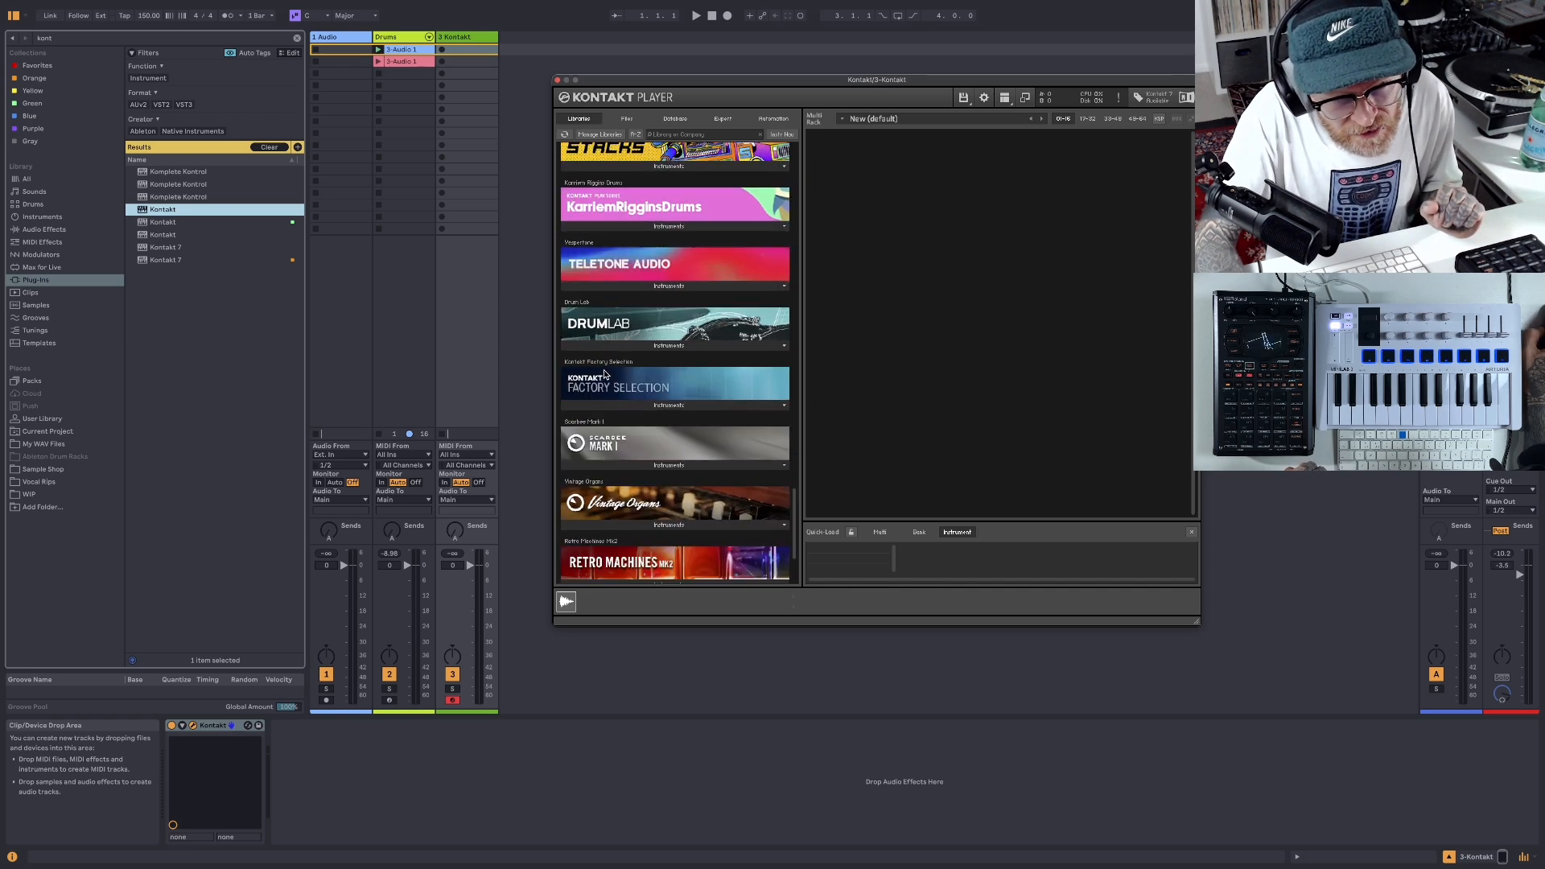
{"action": "scroll", "coordinate": [608, 370], "scroll_direction": "up", "scroll_amount": 10}
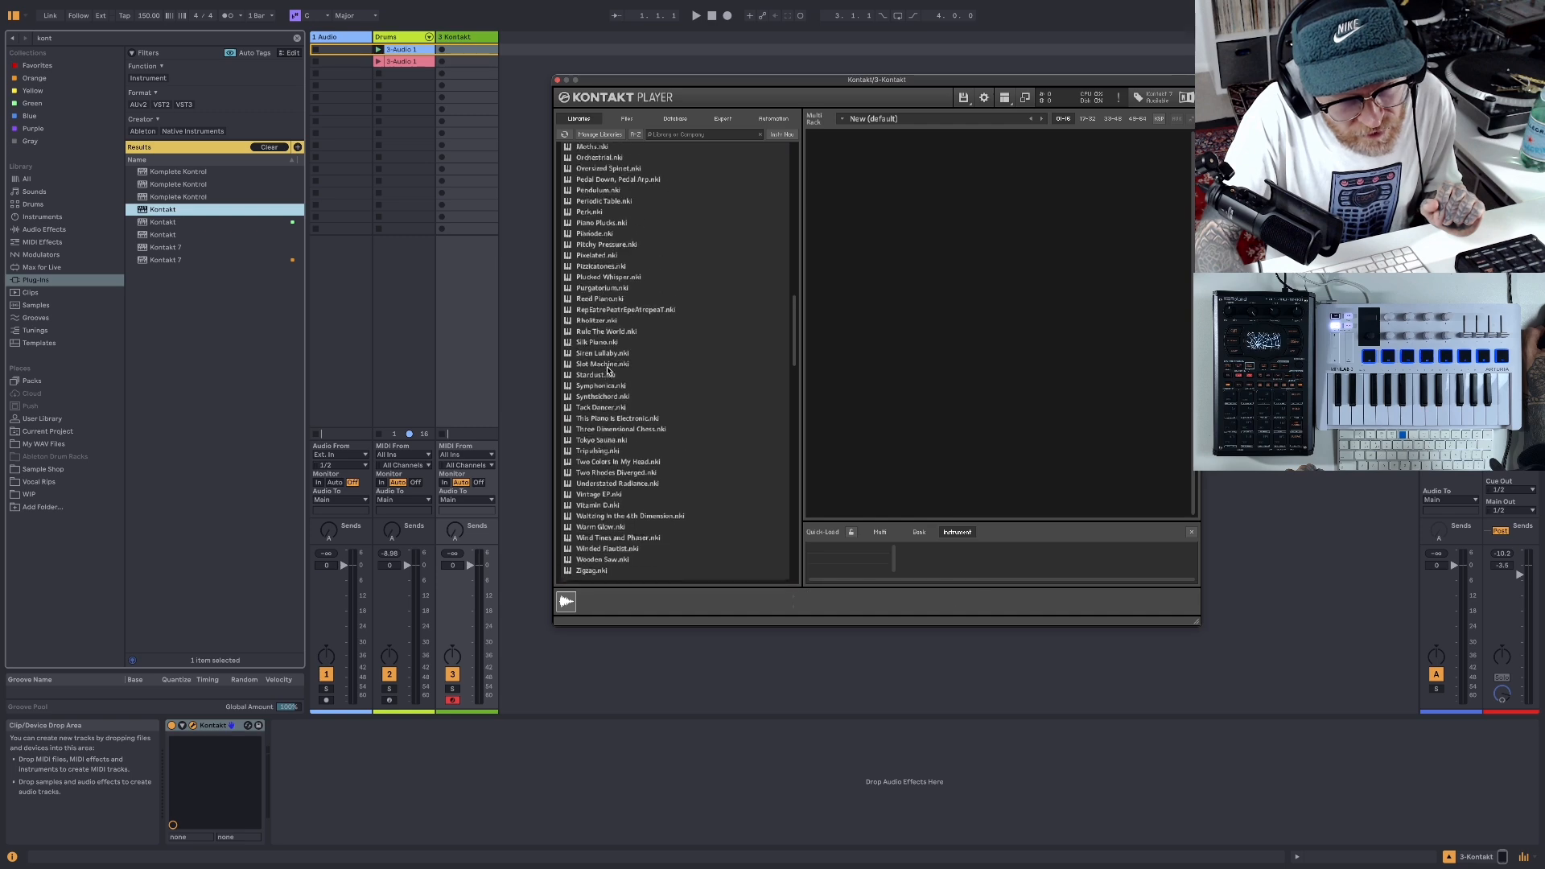
{"action": "scroll", "coordinate": [607, 368], "scroll_direction": "up", "scroll_amount": 8}
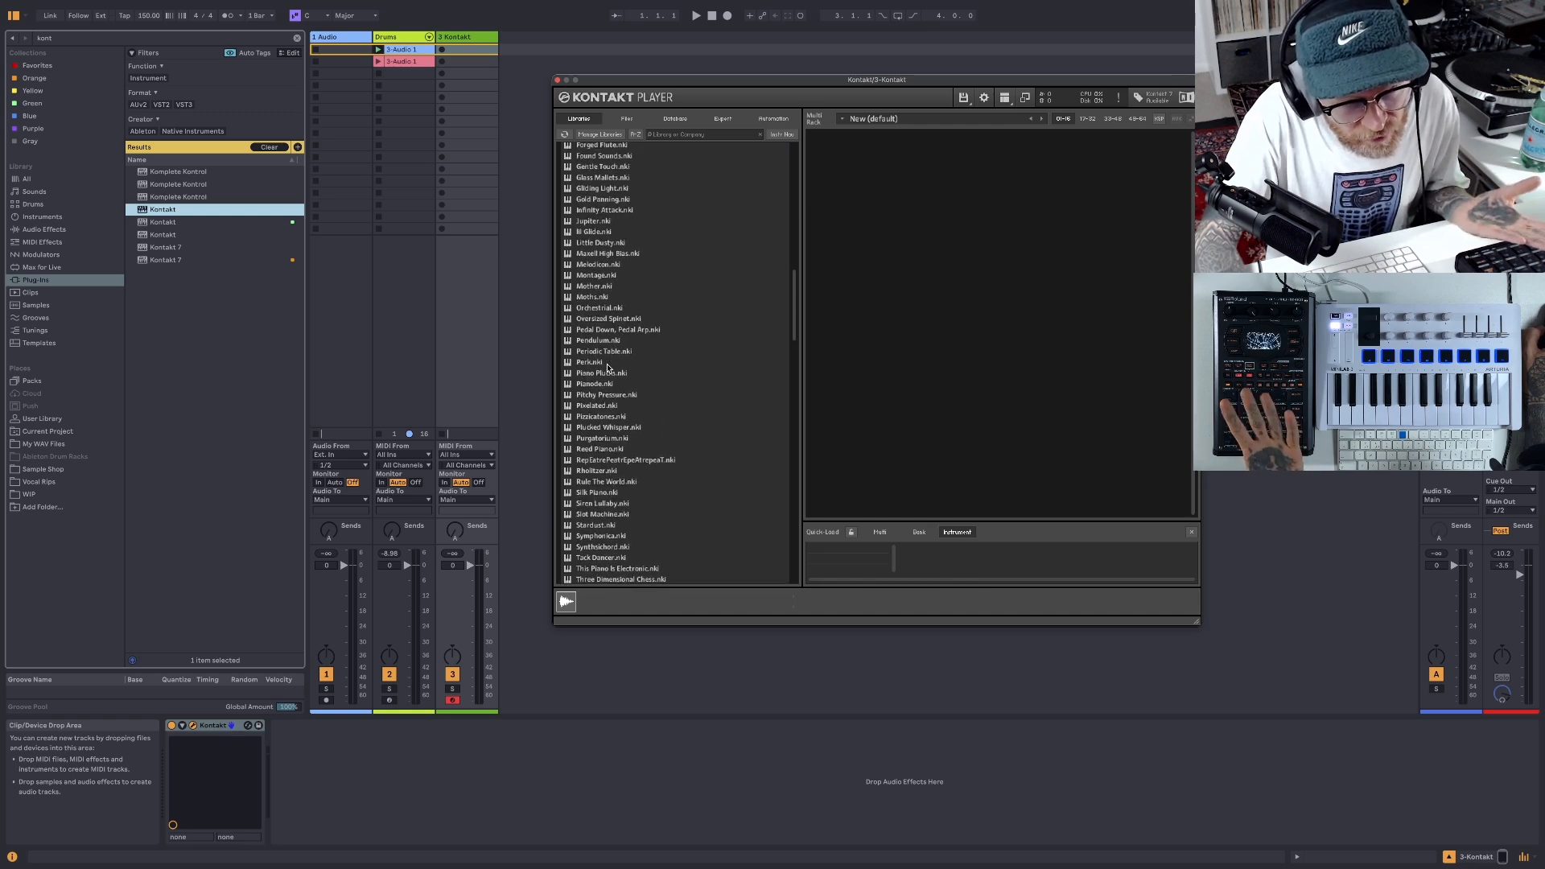
{"action": "scroll", "coordinate": [607, 368], "scroll_direction": "down", "scroll_amount": 6}
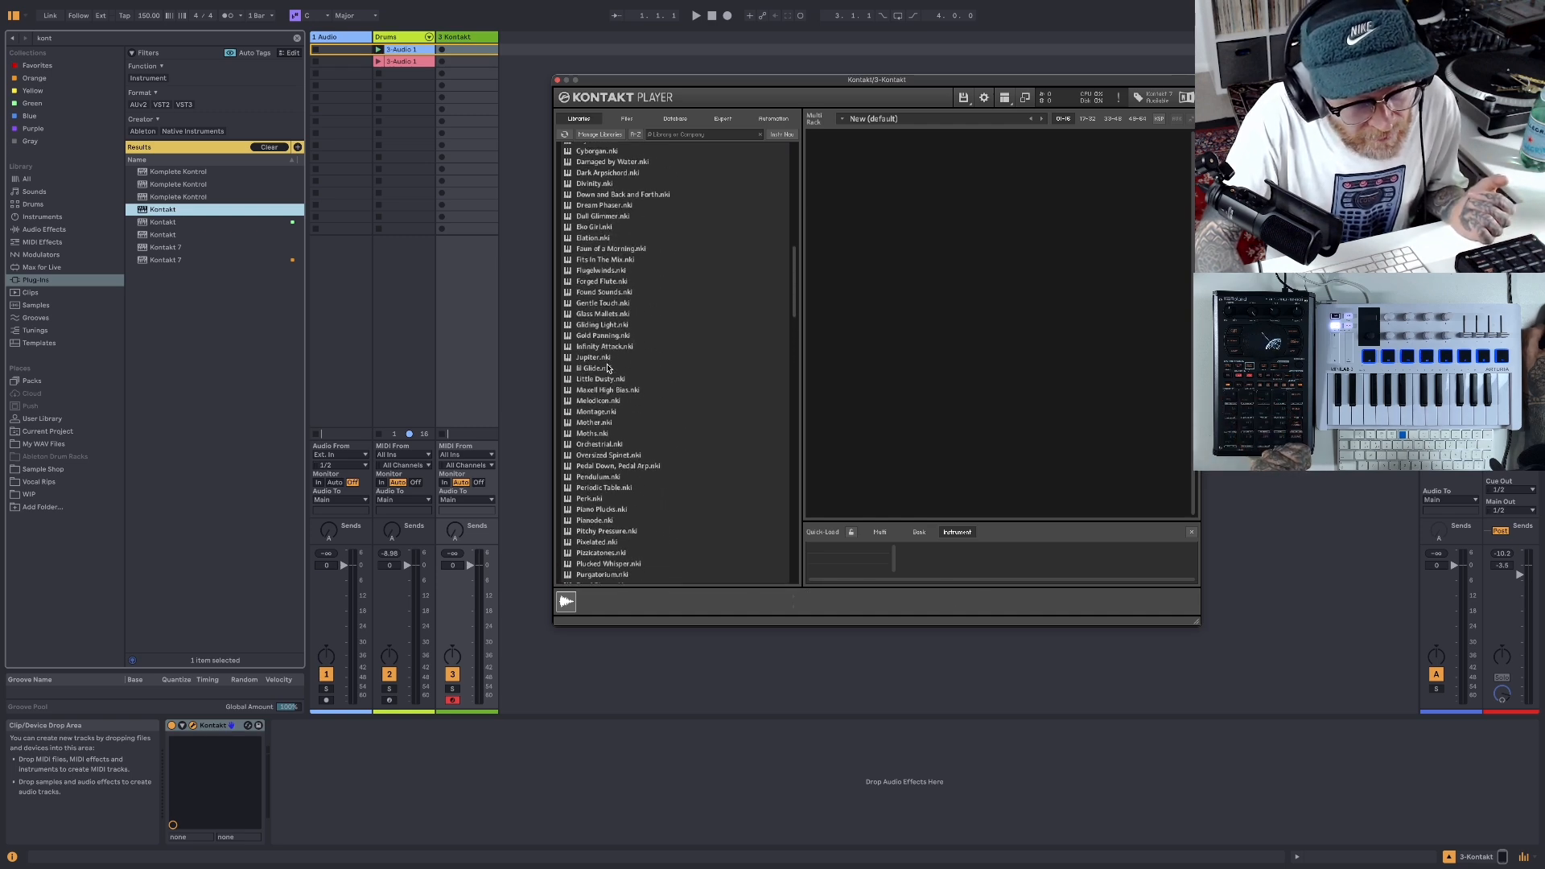
{"action": "scroll", "coordinate": [609, 366], "scroll_direction": "down", "scroll_amount": 4}
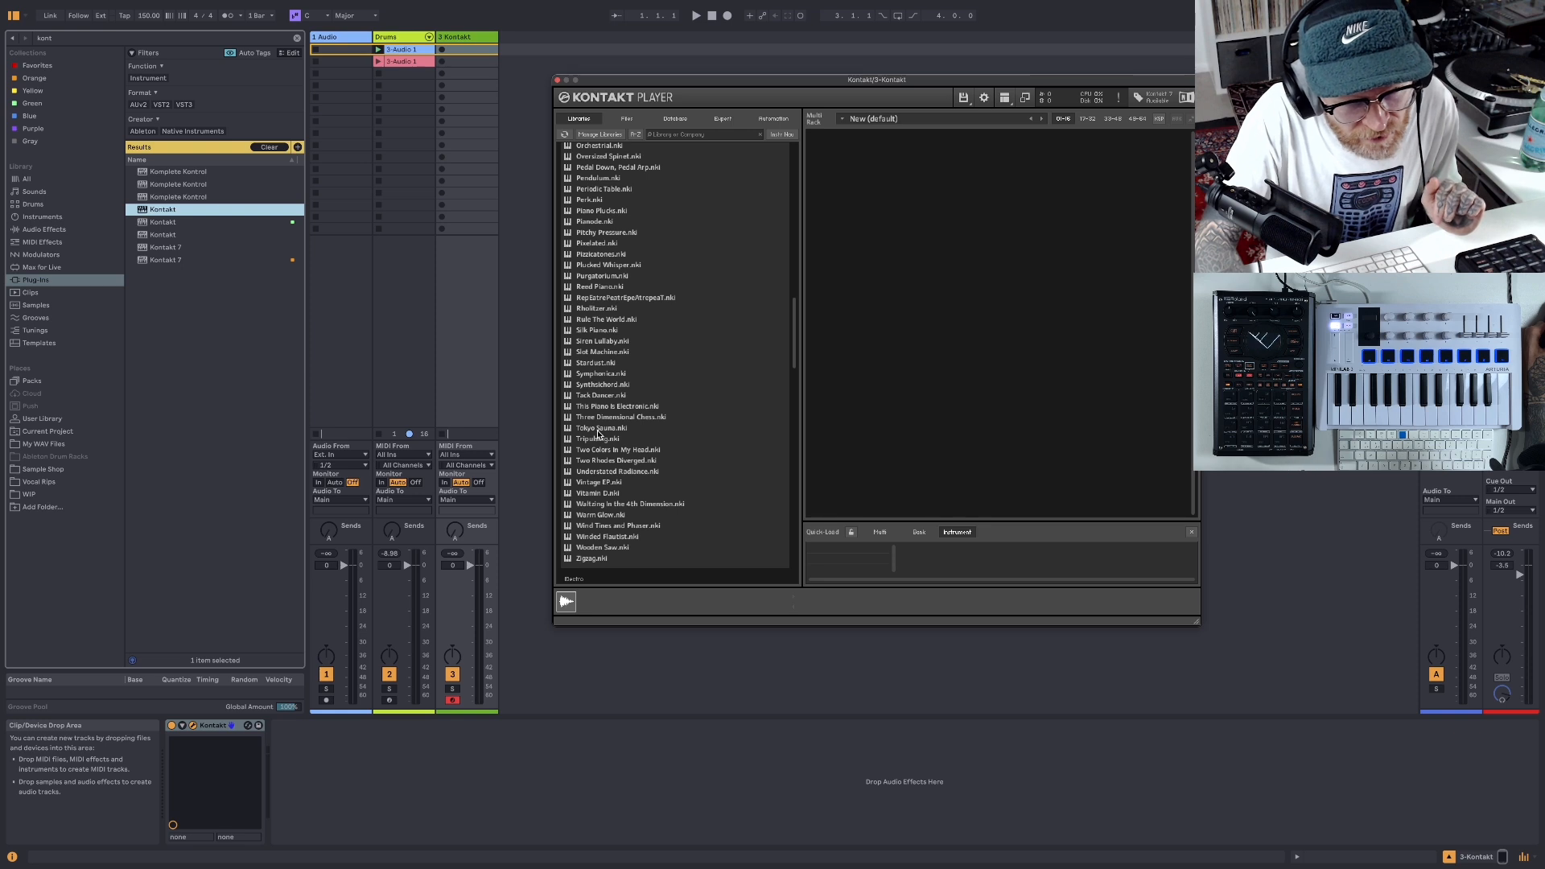
{"action": "double_click", "coordinate": [598, 431]}
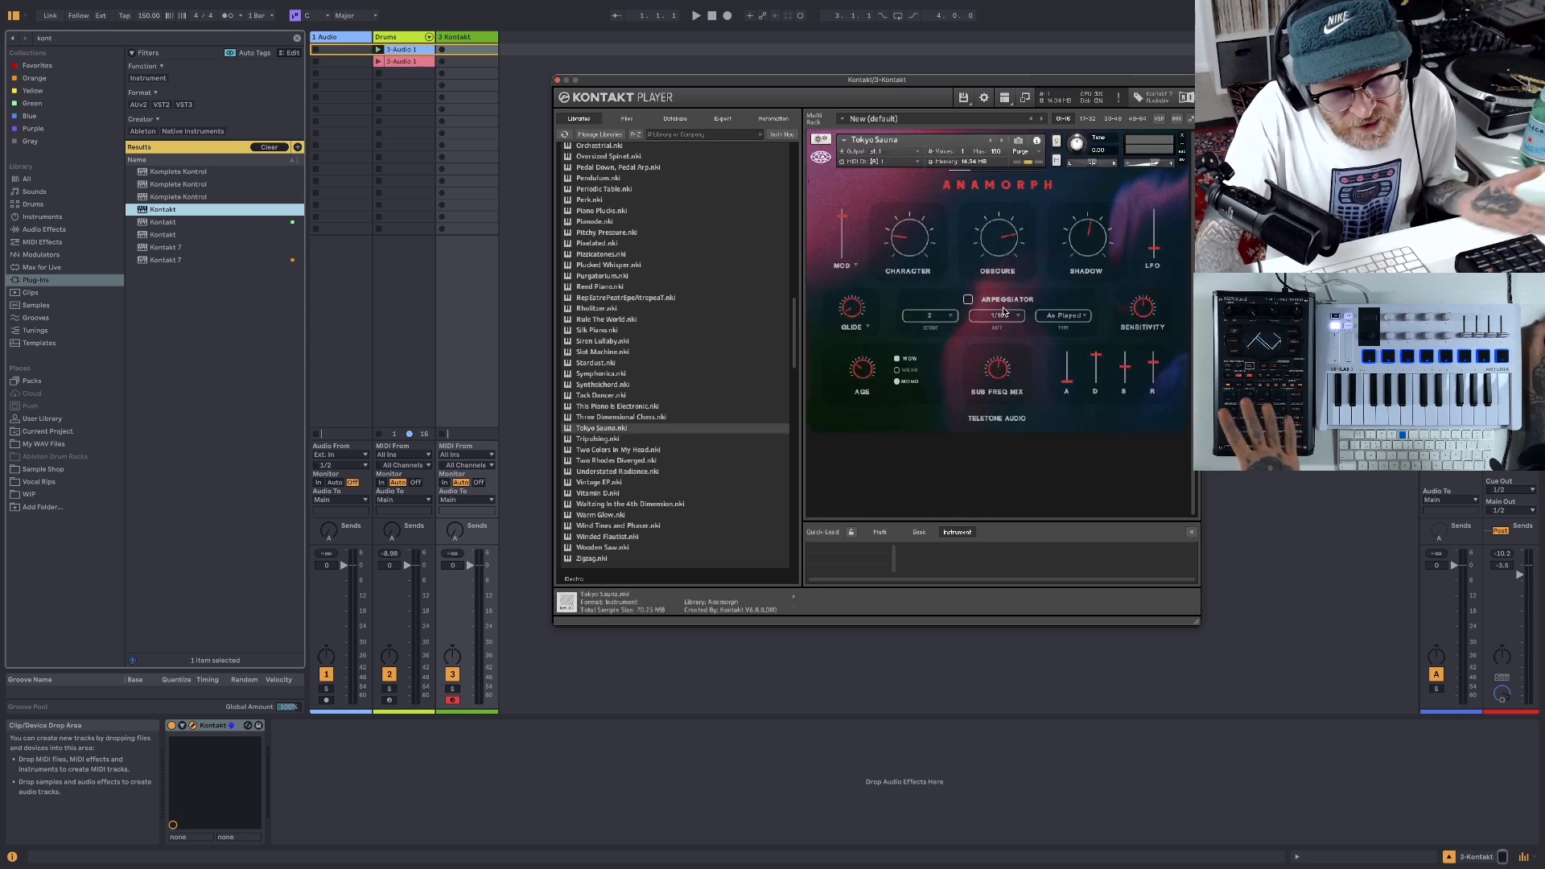
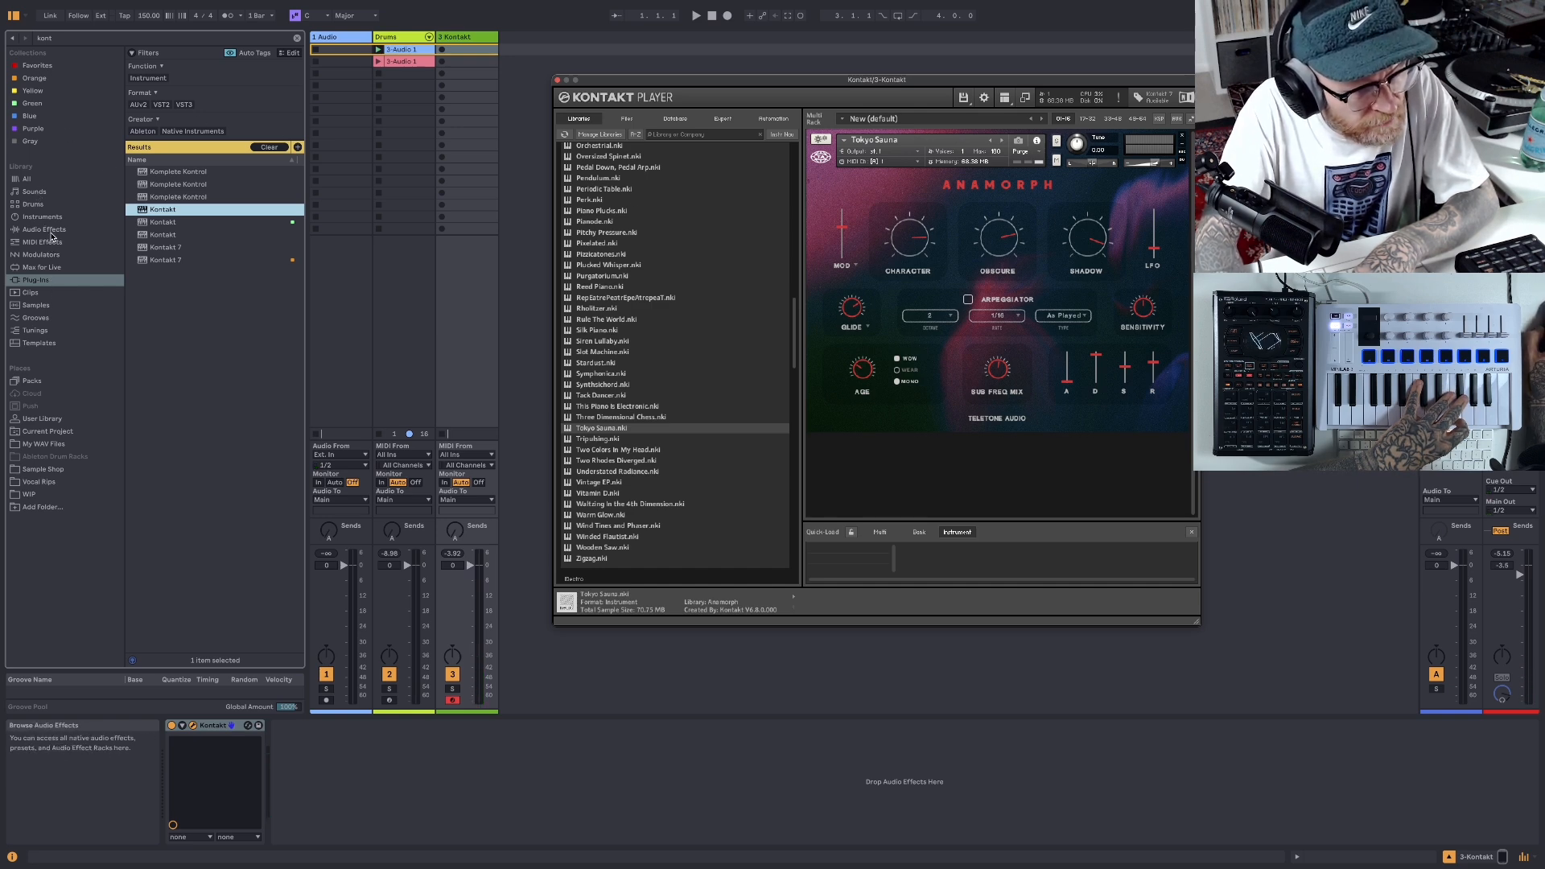
- Add the Delay audio effect after Kontakt on the 3 Kontakt track and reduce its Dry/Wet mix to about 20%
{"action": "left_click", "coordinate": [50, 232]}
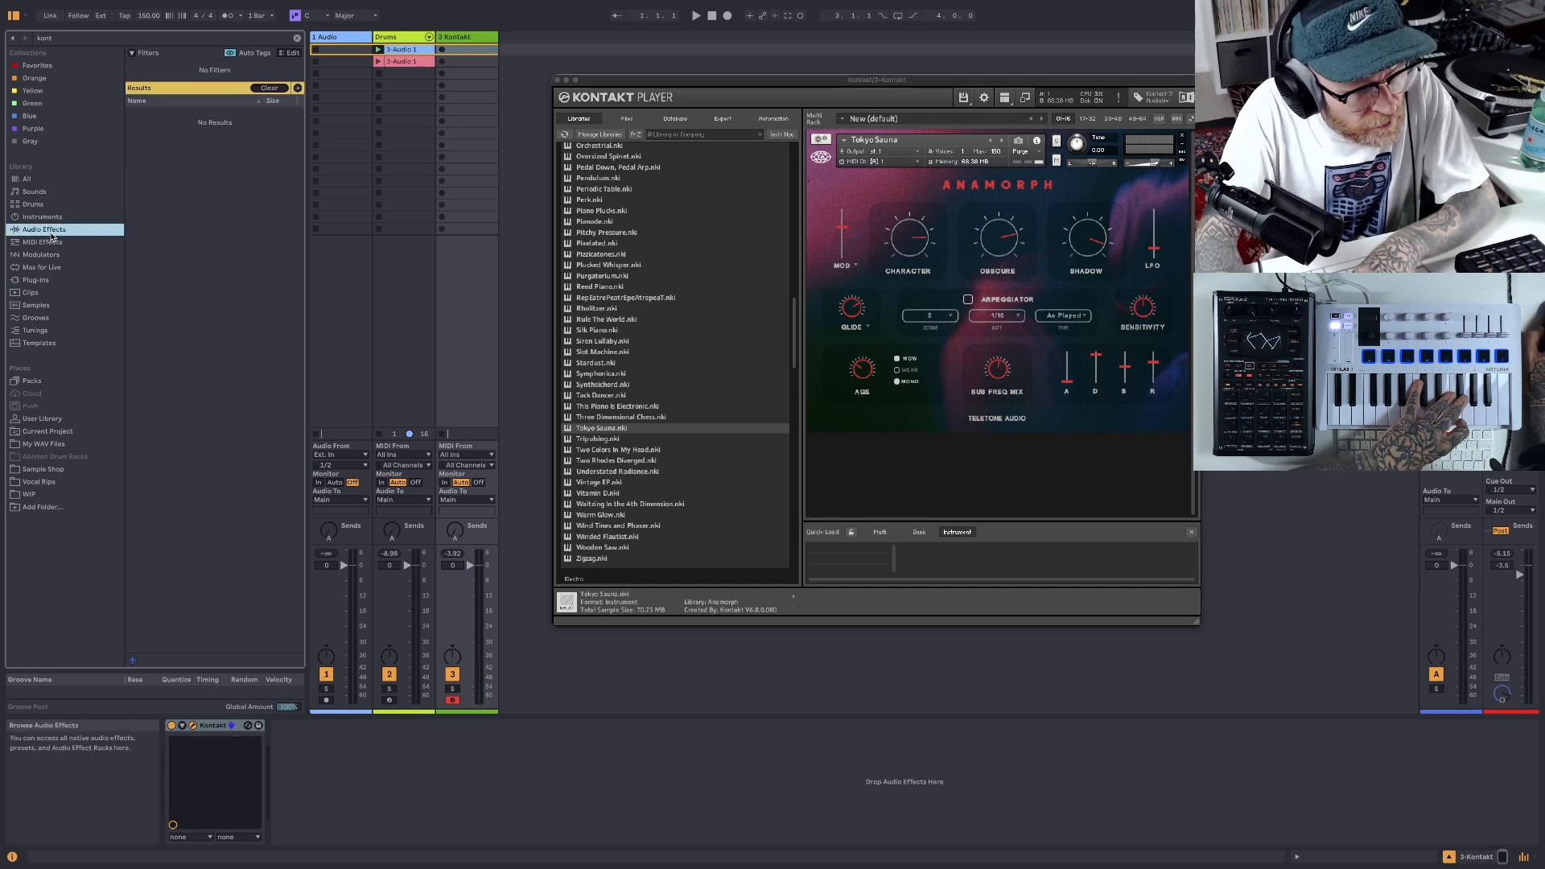
{"action": "left_click", "coordinate": [269, 88]}
{"action": "scroll", "coordinate": [201, 405], "scroll_direction": "up", "scroll_amount": 15}
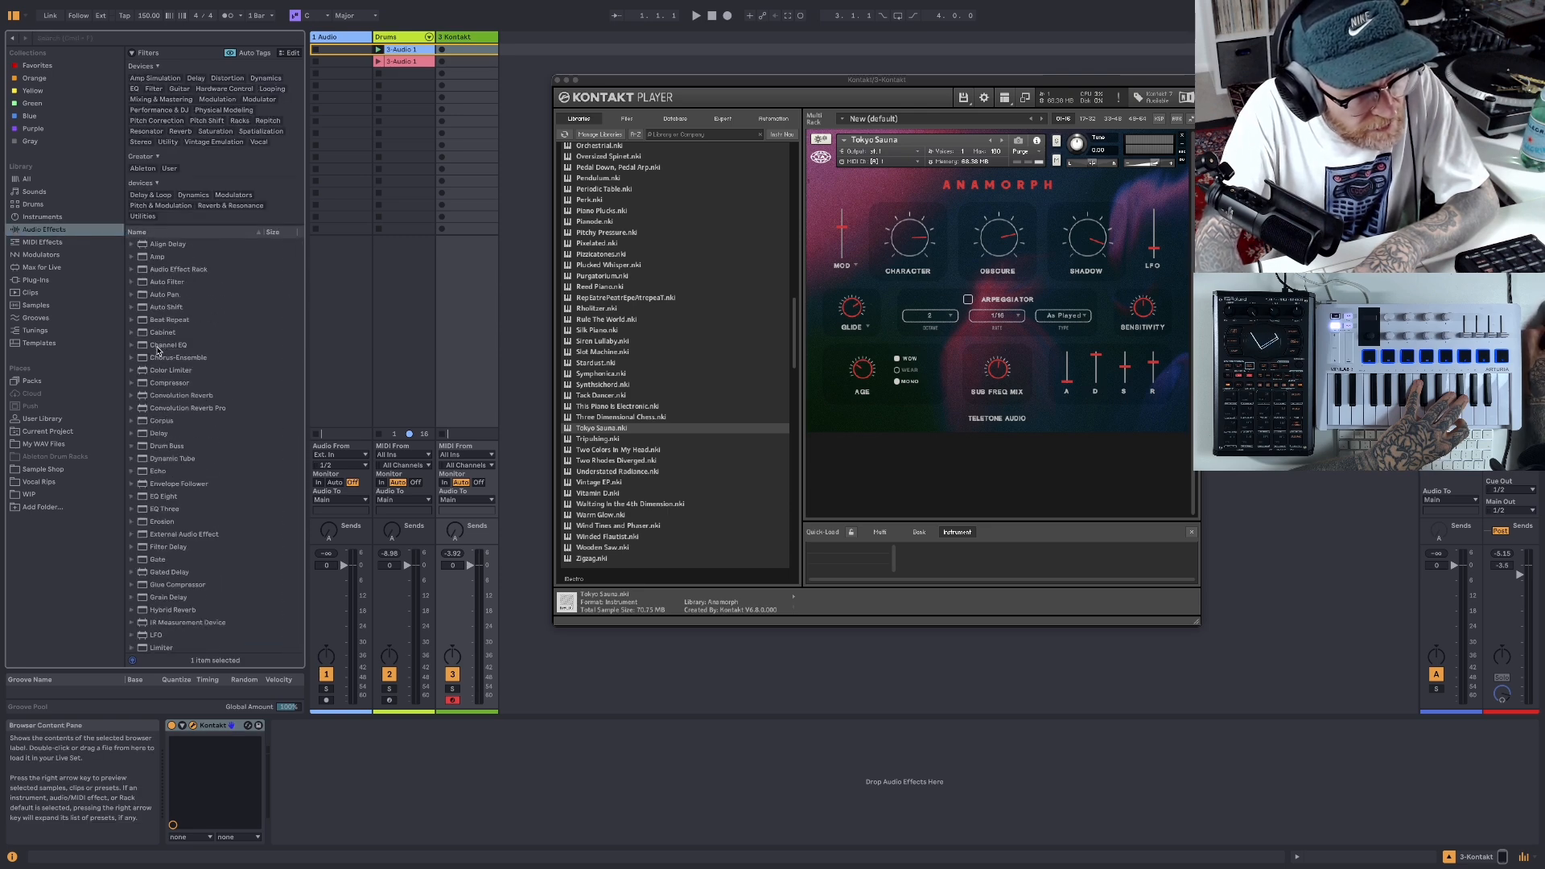
{"action": "left_click_drag", "start_coordinate": [145, 435], "coordinate": [378, 814]}
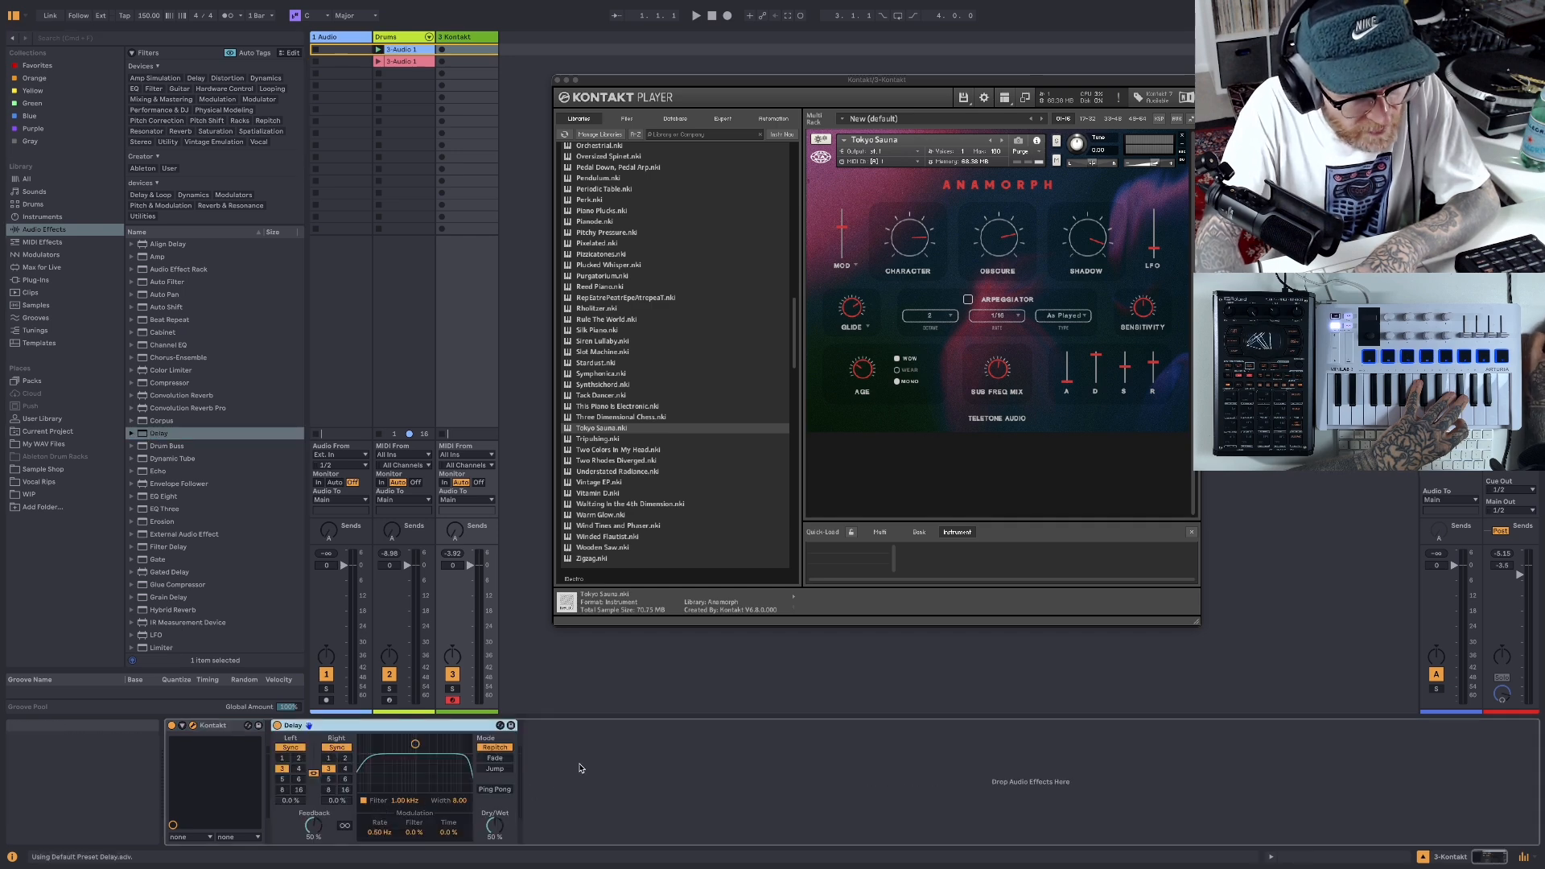
{"action": "left_click_drag", "start_coordinate": [494, 827], "coordinate": [495, 851]}
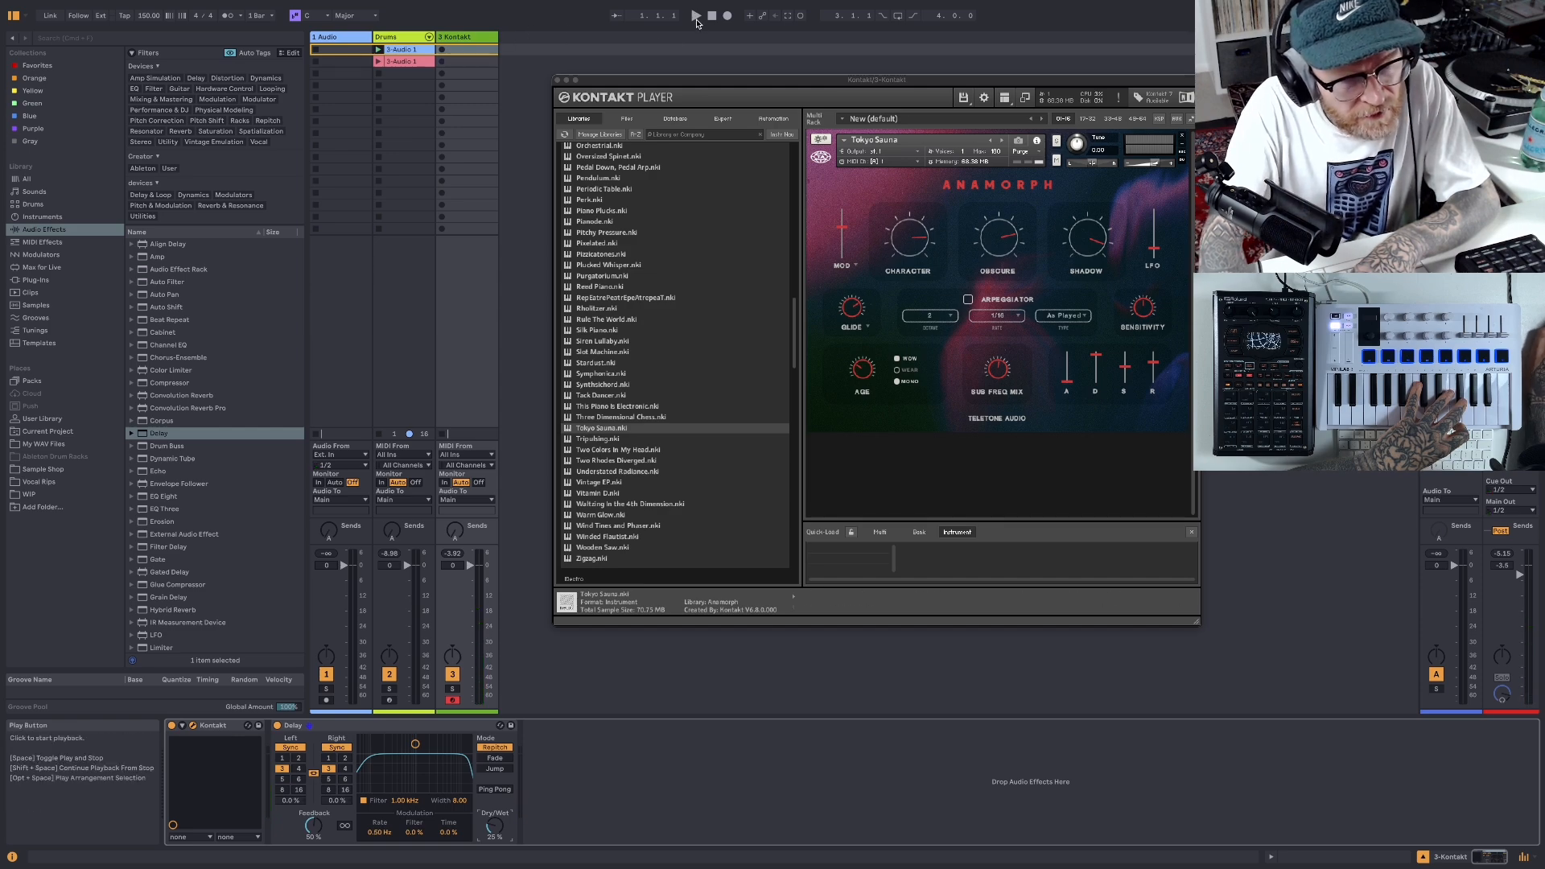
- Play the drum beat while performing a Kontakt part, capture the performance as a MIDI clip, stop playback and close the Kontakt window
{"action": "left_click_drag", "start_coordinate": [664, 81], "coordinate": [752, 85]}
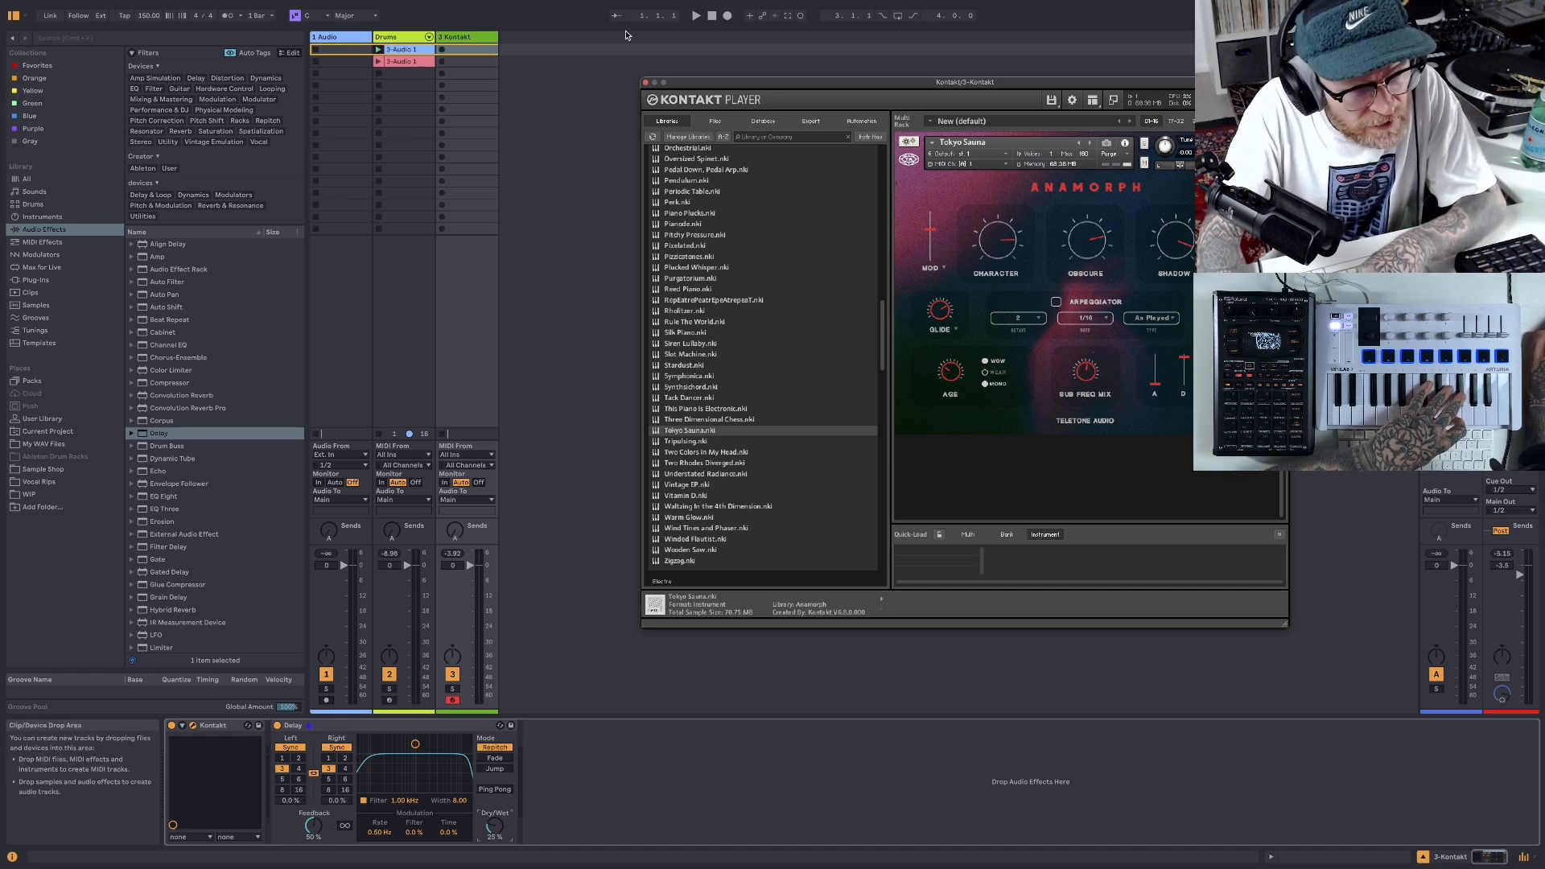
{"action": "left_click", "coordinate": [697, 18]}
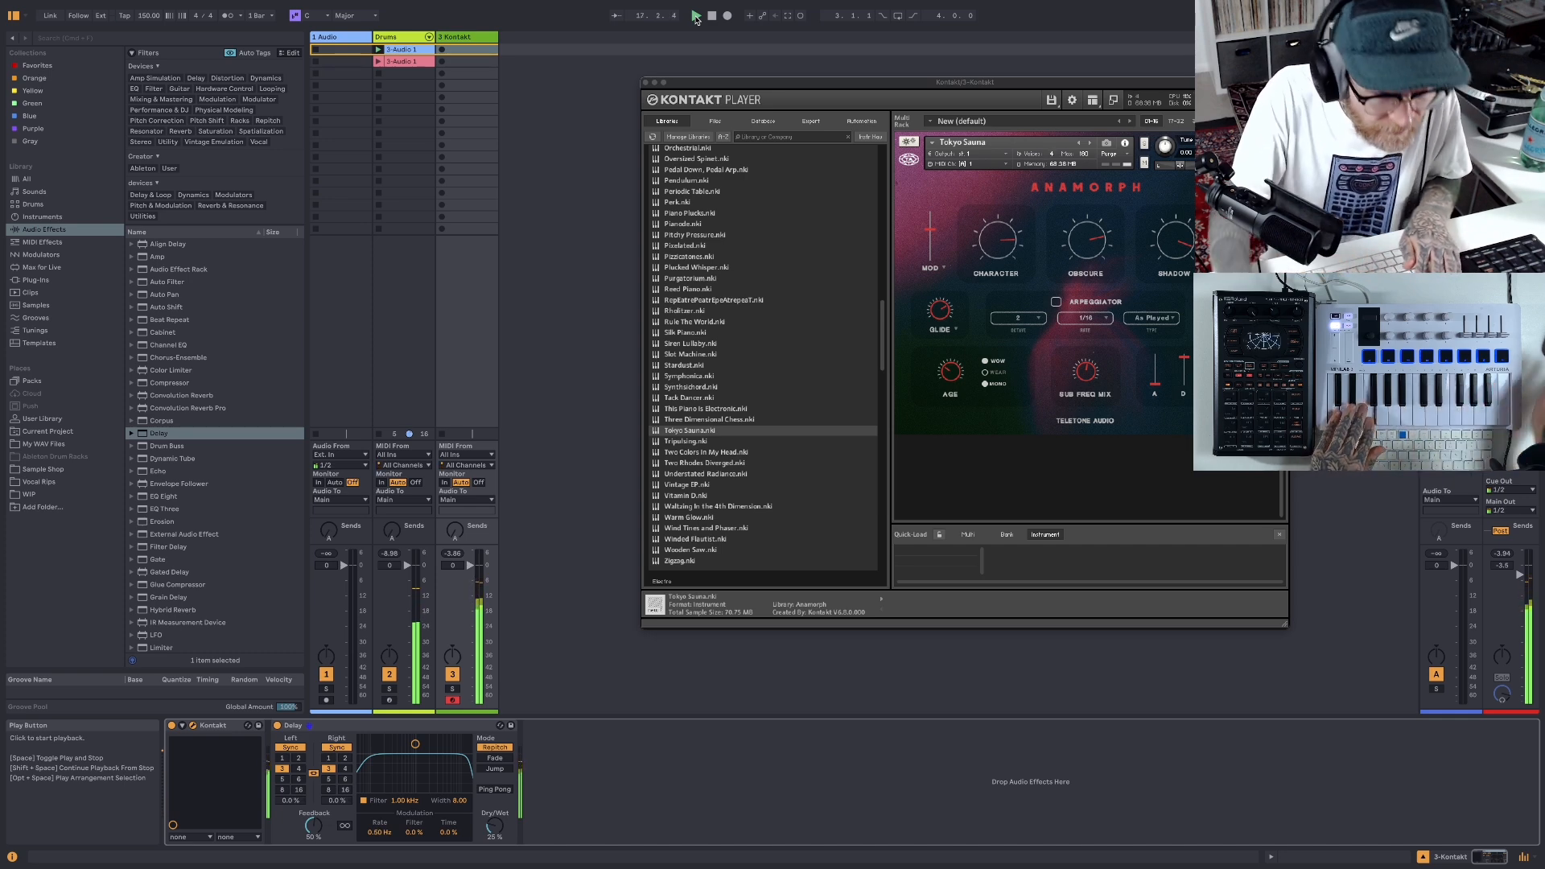
{"action": "left_click", "coordinate": [711, 16]}
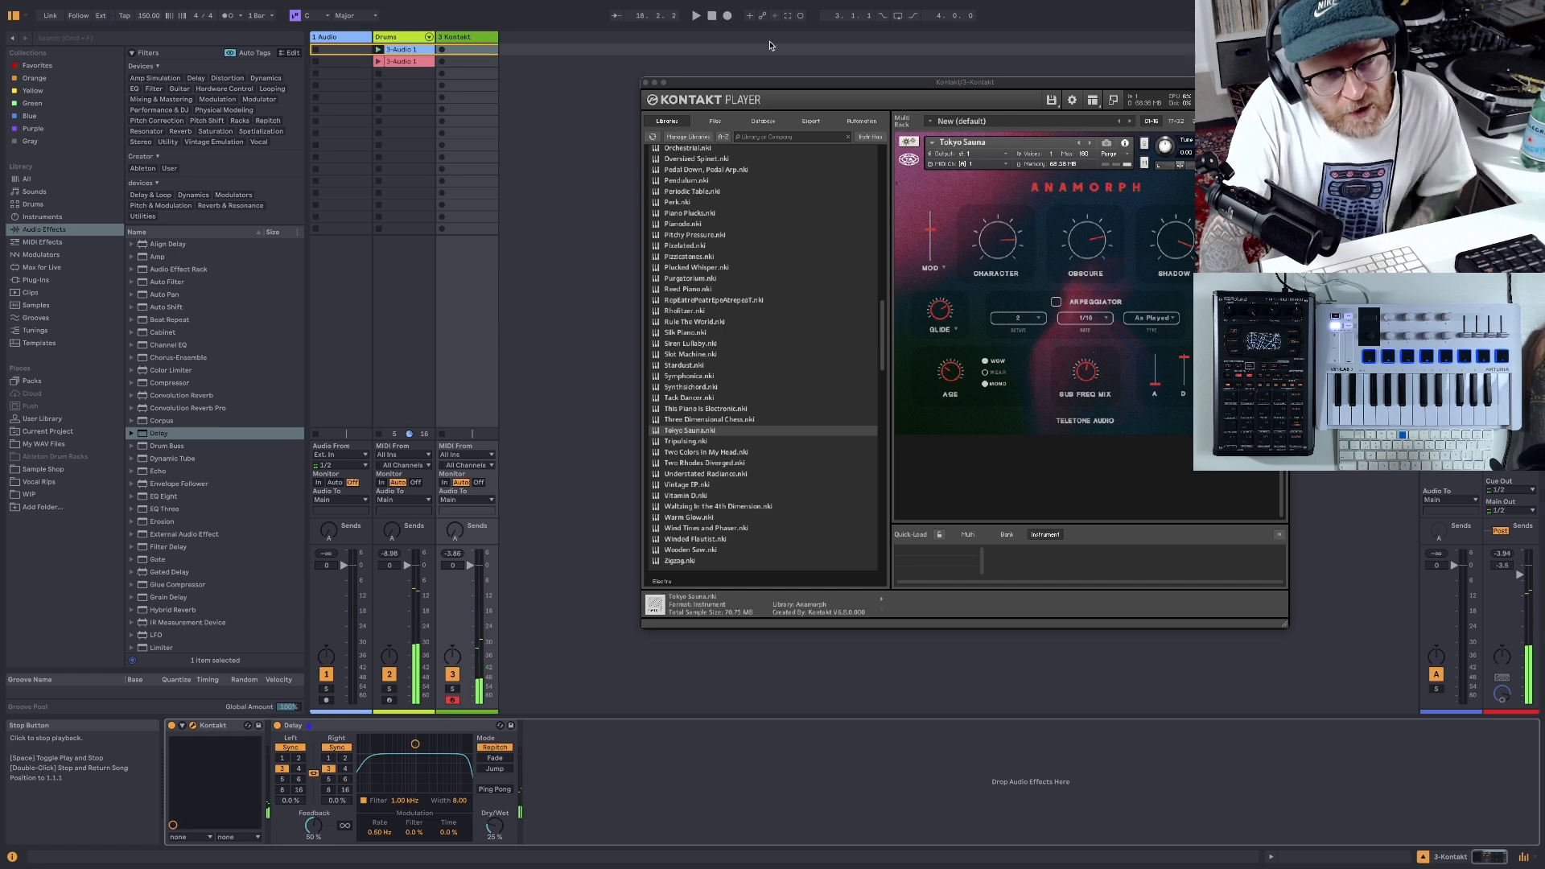
{"action": "left_click", "coordinate": [788, 20]}
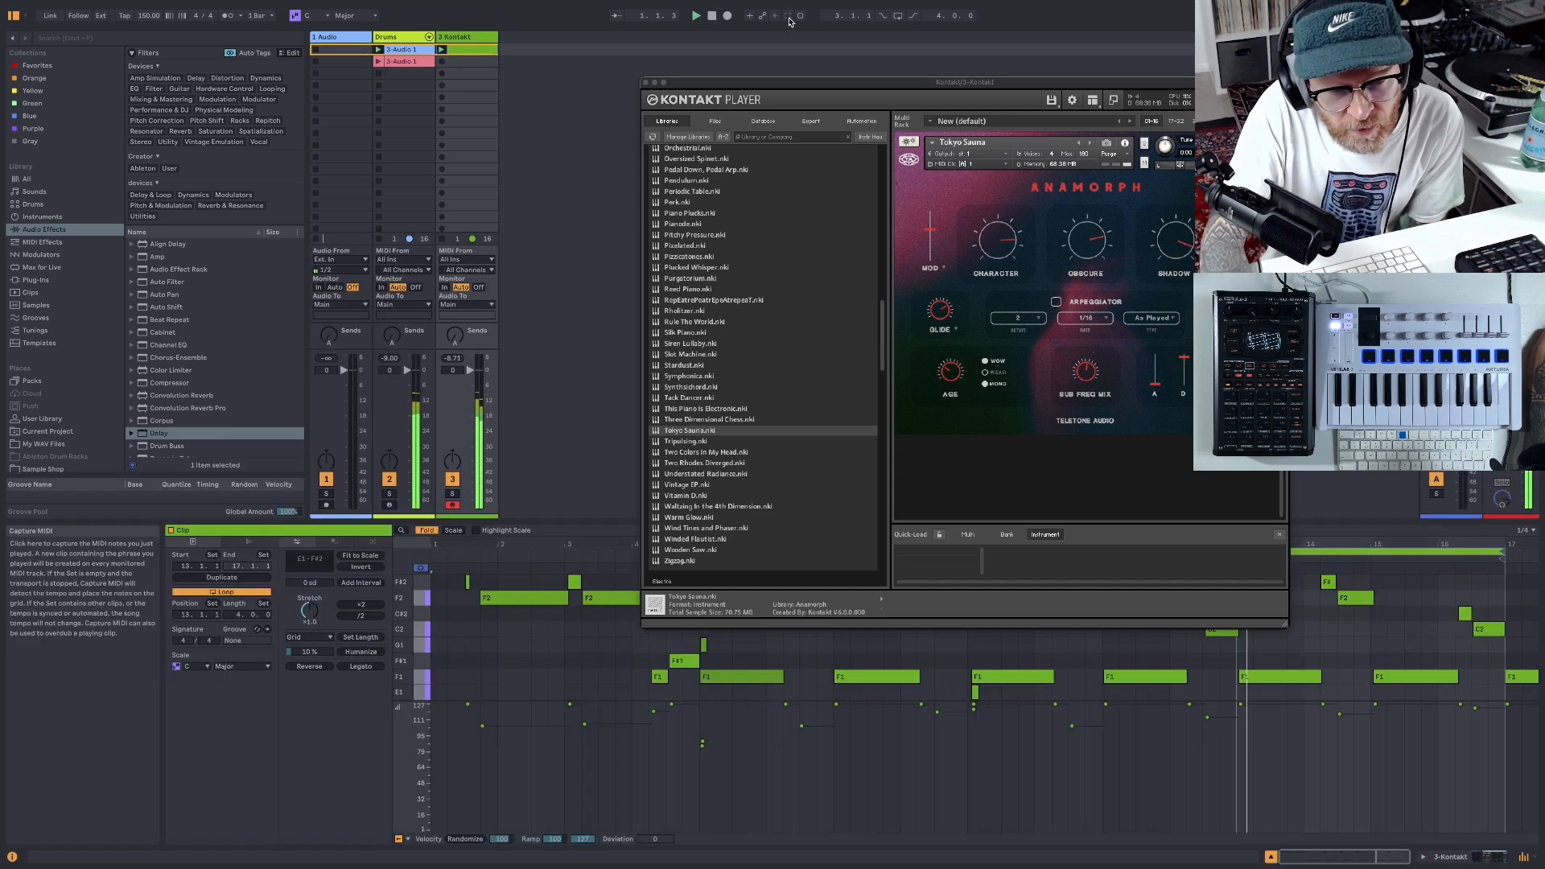
{"action": "left_click", "coordinate": [713, 16]}
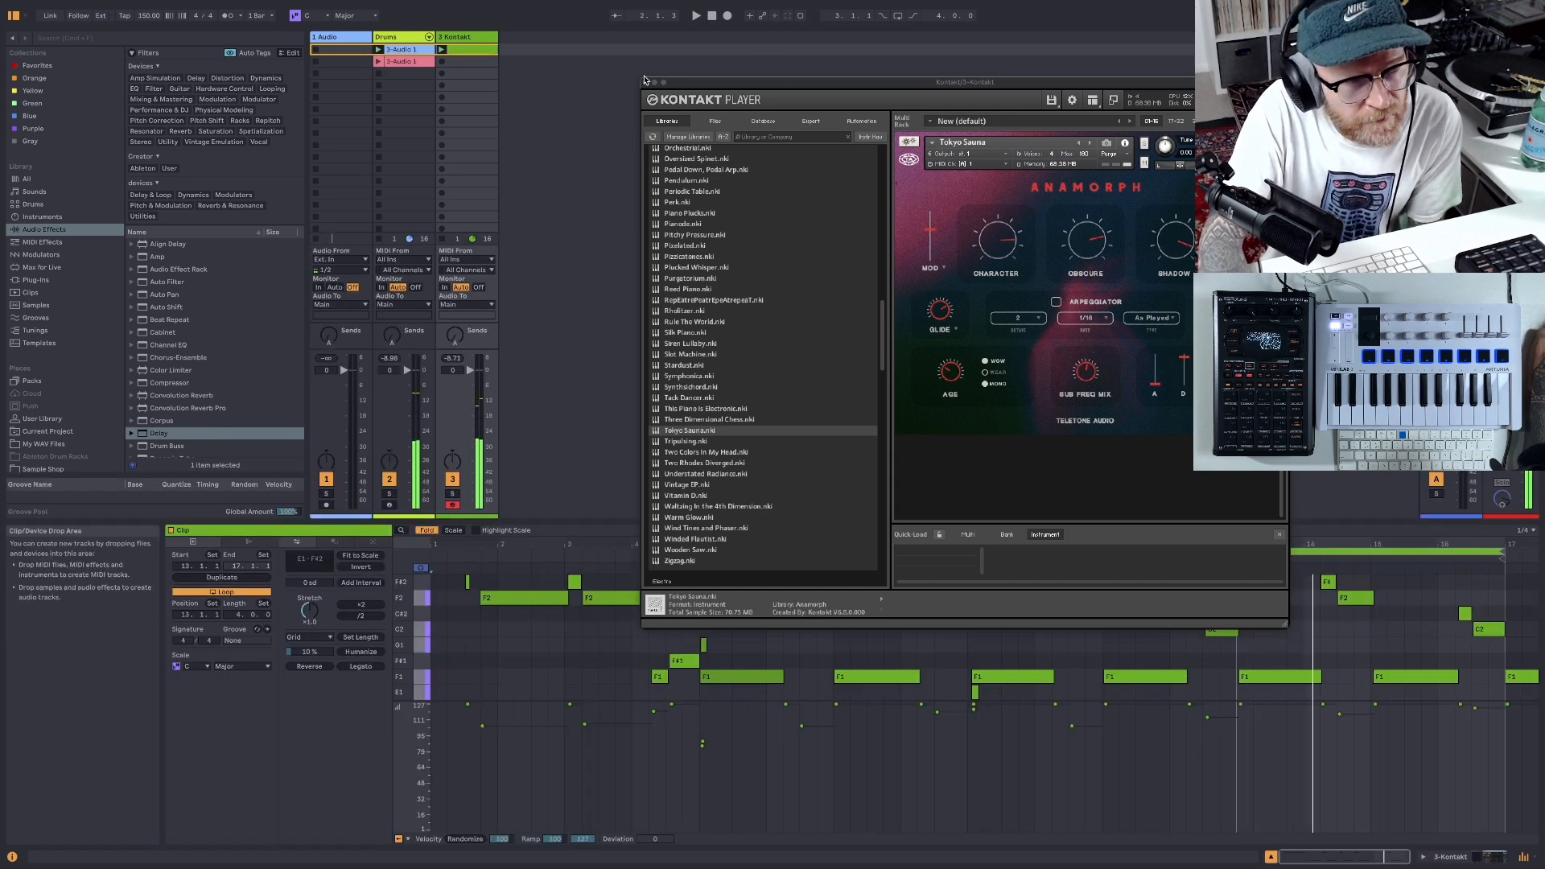
{"action": "left_click", "coordinate": [645, 82]}
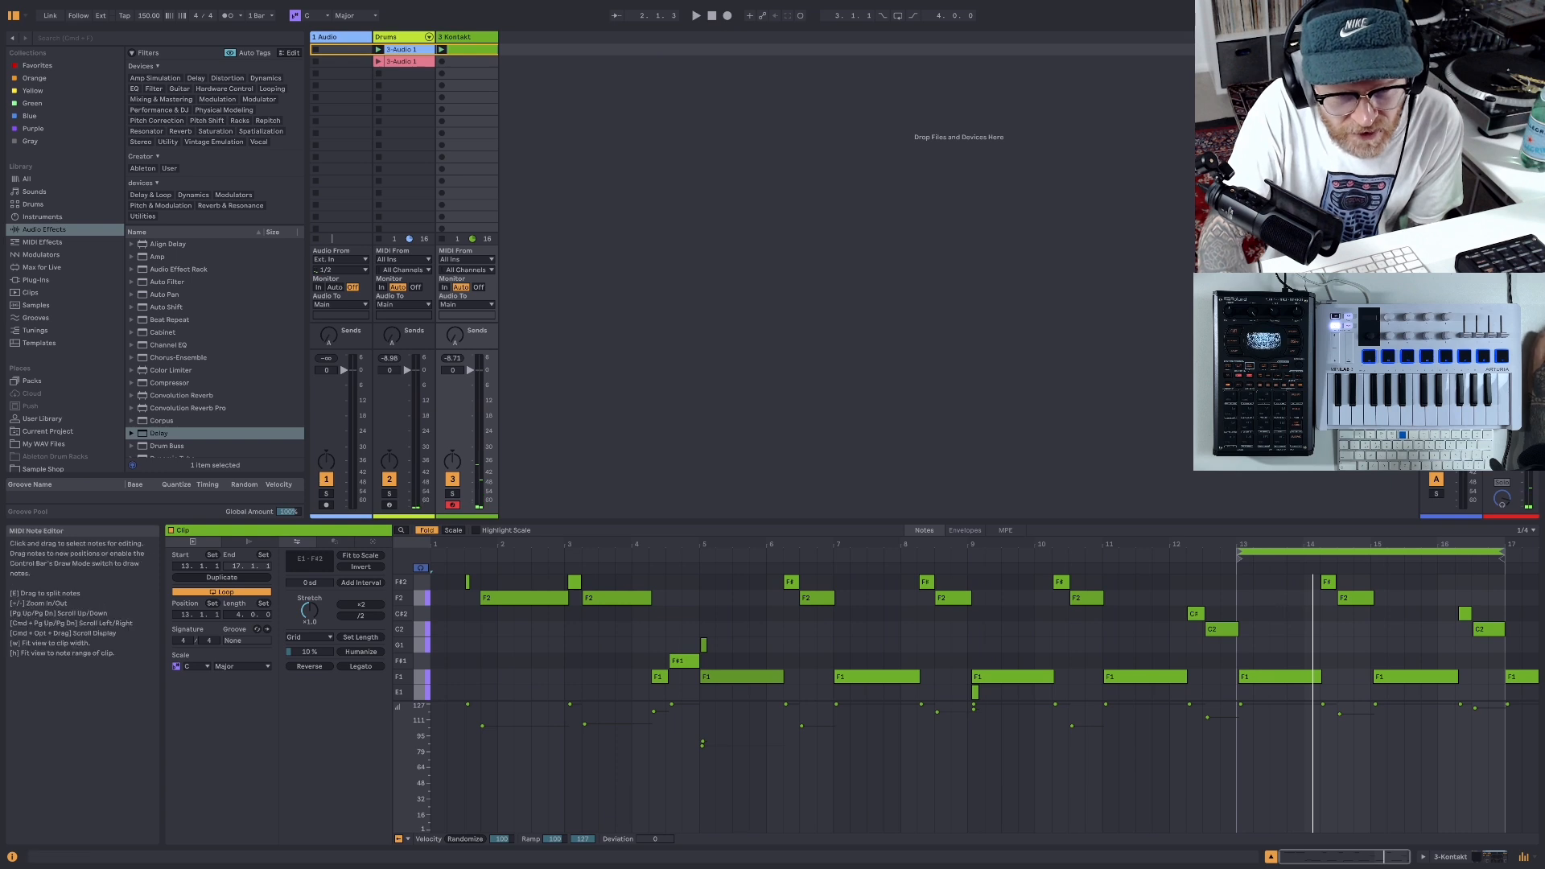
- Play the captured Kontakt clip, crop it to its four-bar loop, and stop playback
{"action": "left_click", "coordinate": [696, 16]}
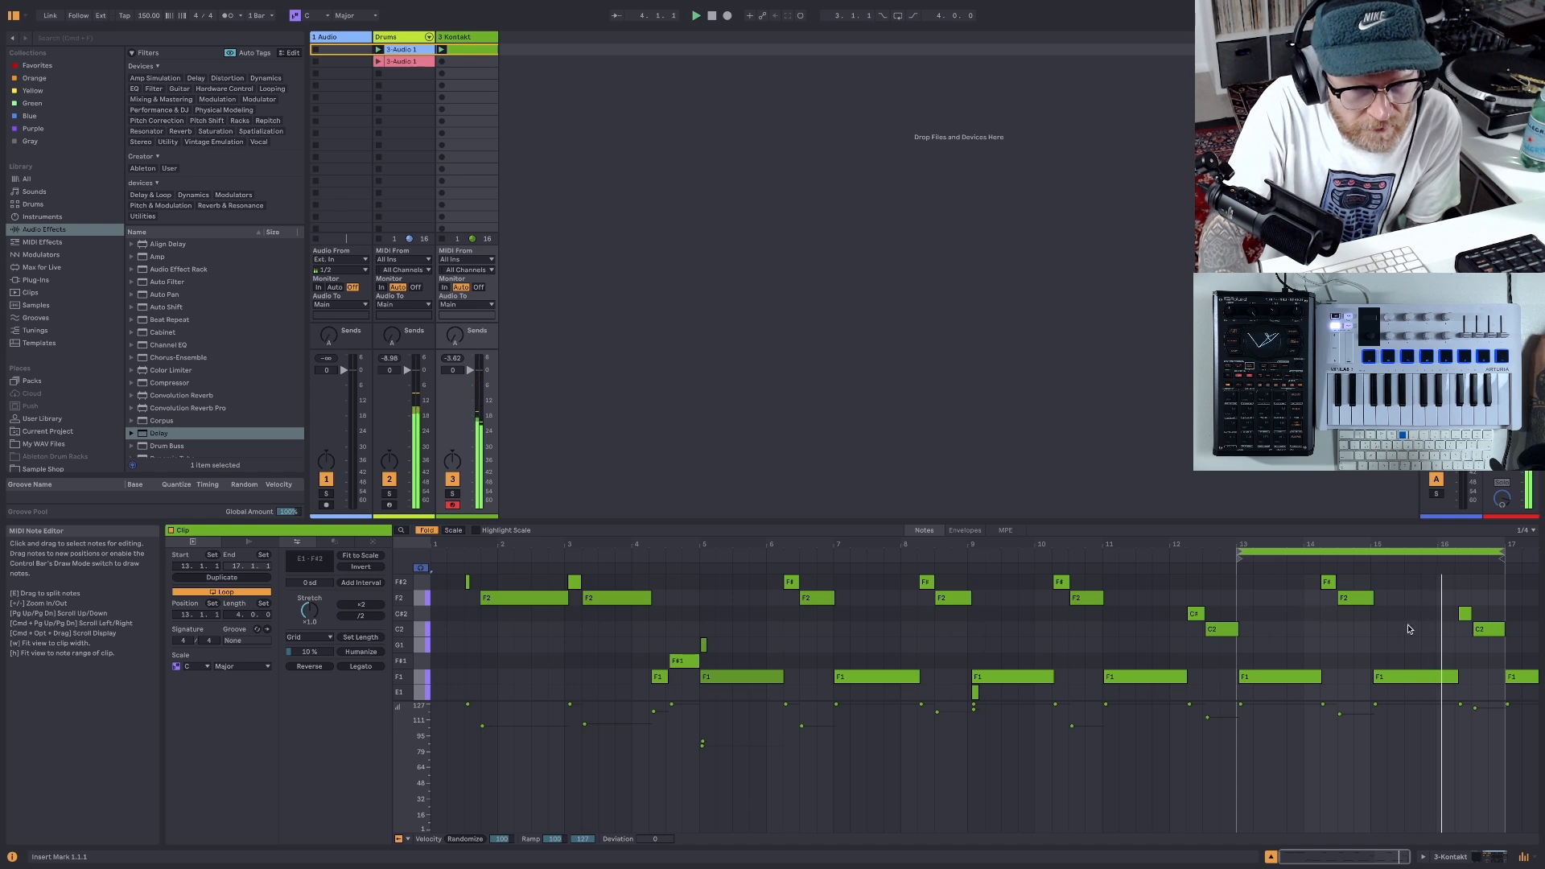
{"action": "right_click", "coordinate": [1422, 604]}
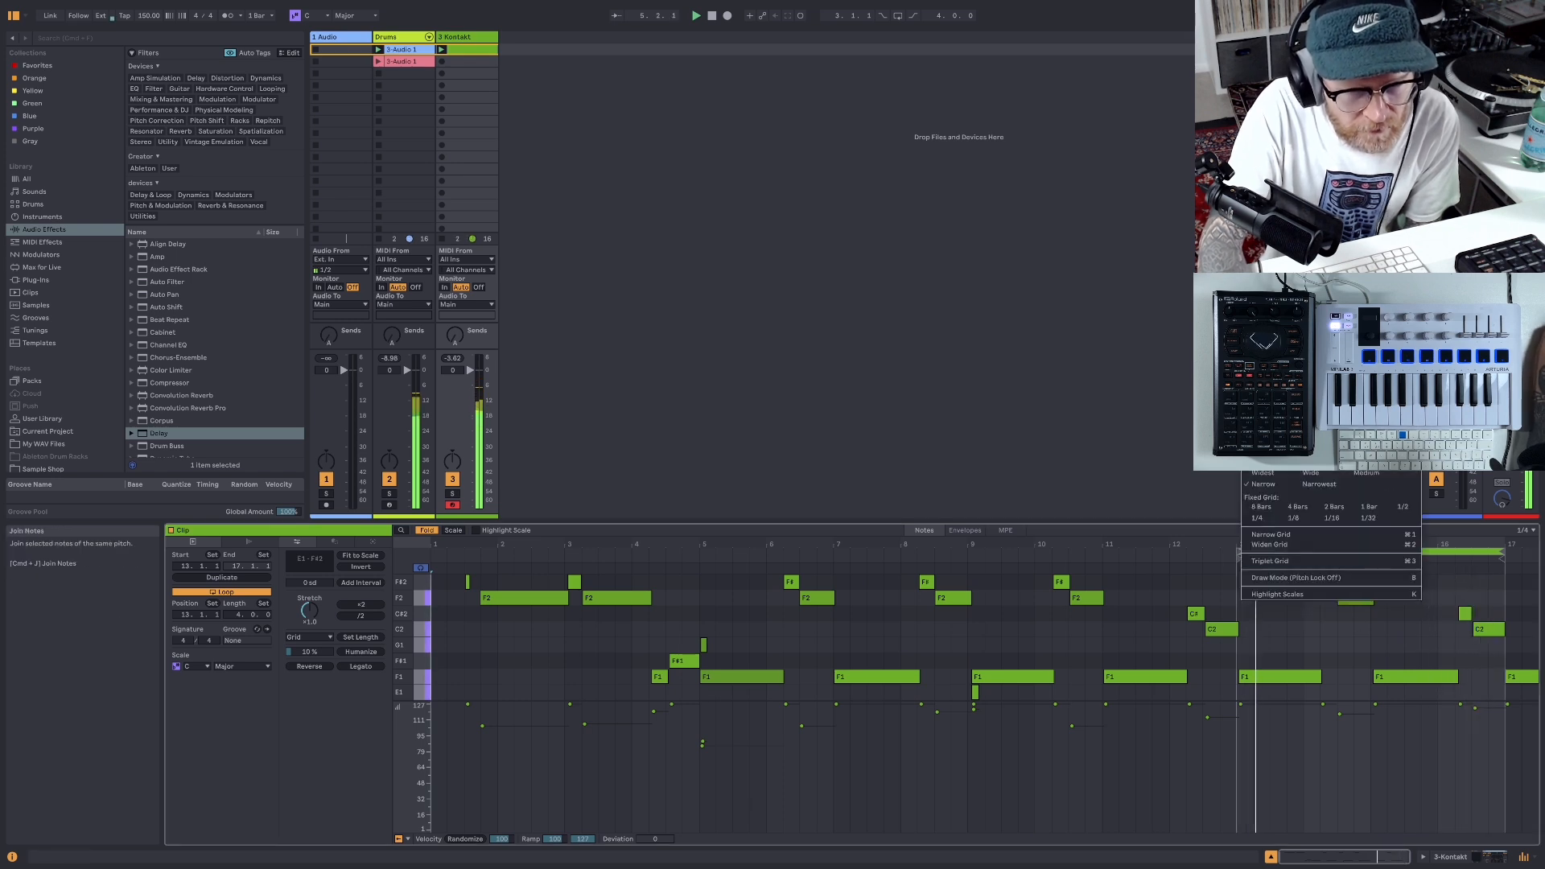
{"action": "left_click", "coordinate": [1279, 428]}
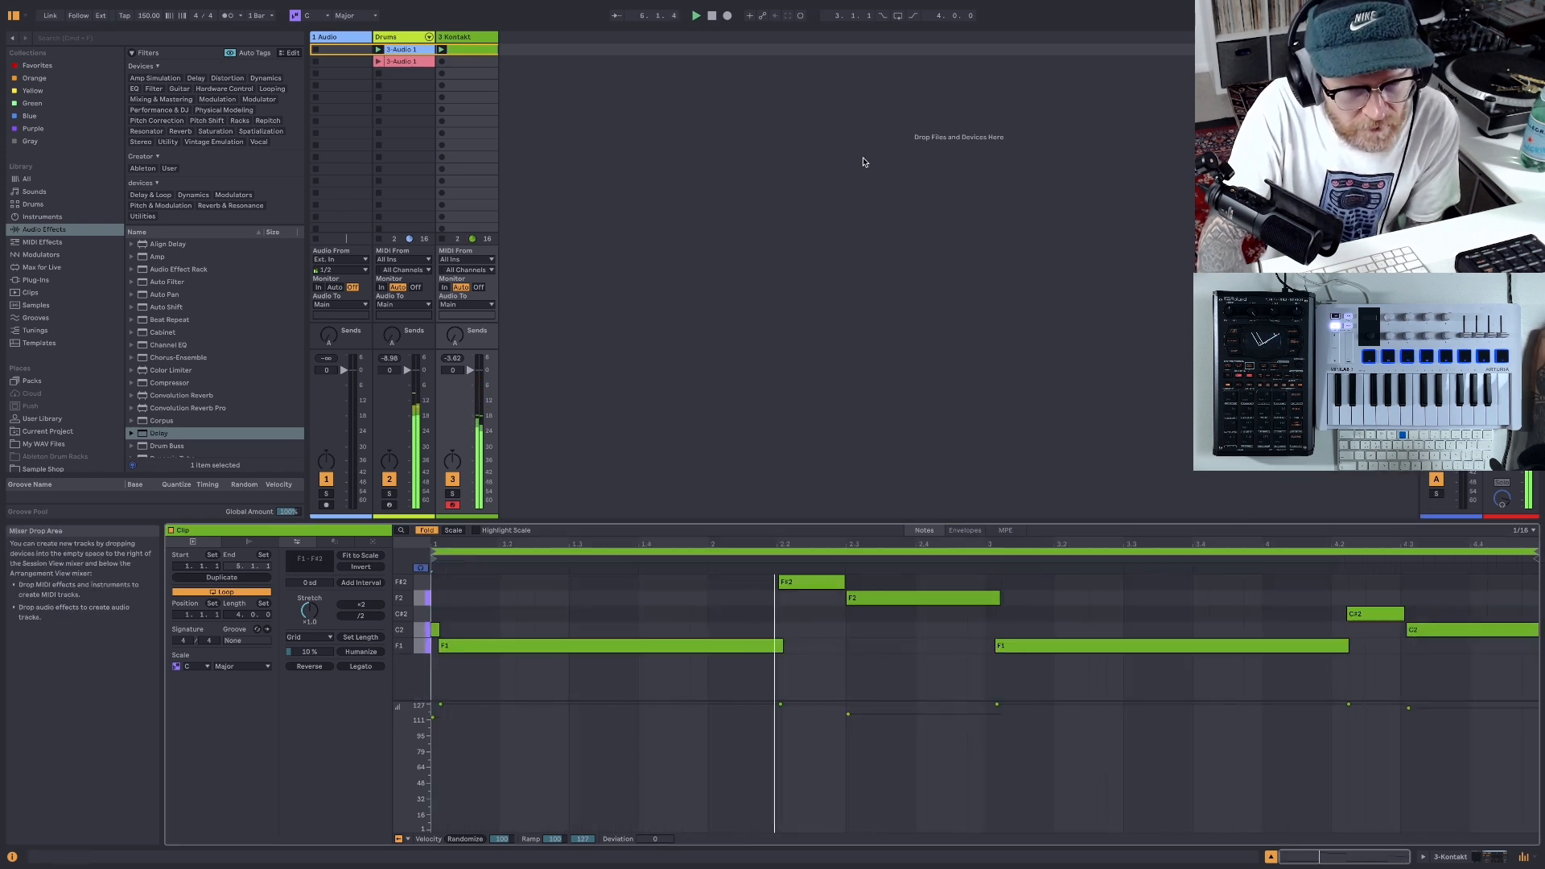
{"action": "left_click", "coordinate": [712, 17]}
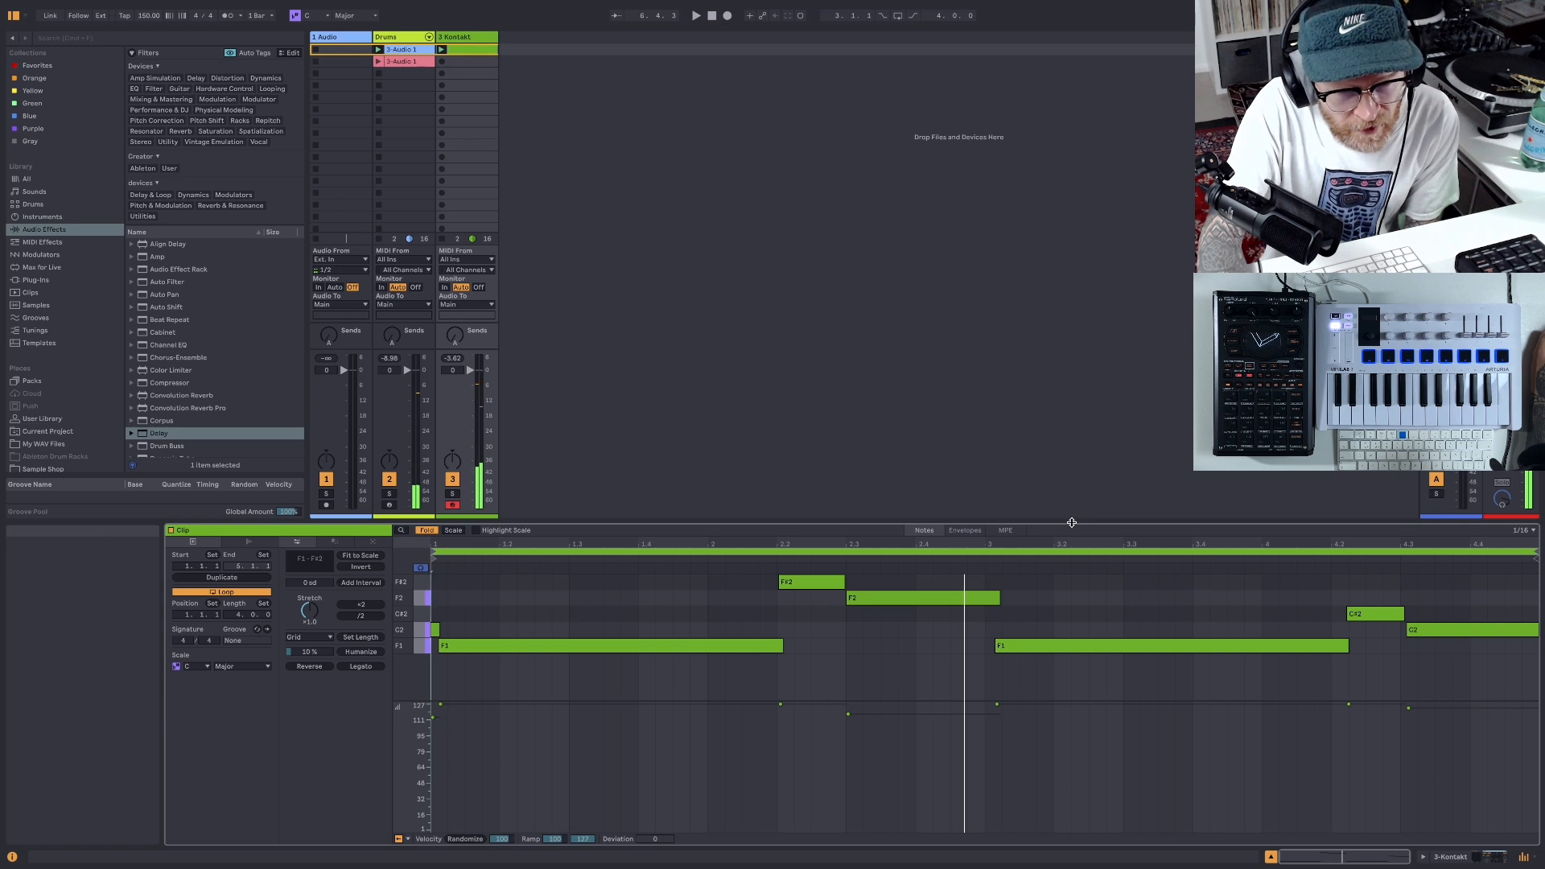
- Enlarge the note editor, delete the stray C2 note at the clip start, and move the first F1 note to 1.1.1
{"action": "left_click_drag", "start_coordinate": [1068, 523], "coordinate": [1059, 264]}
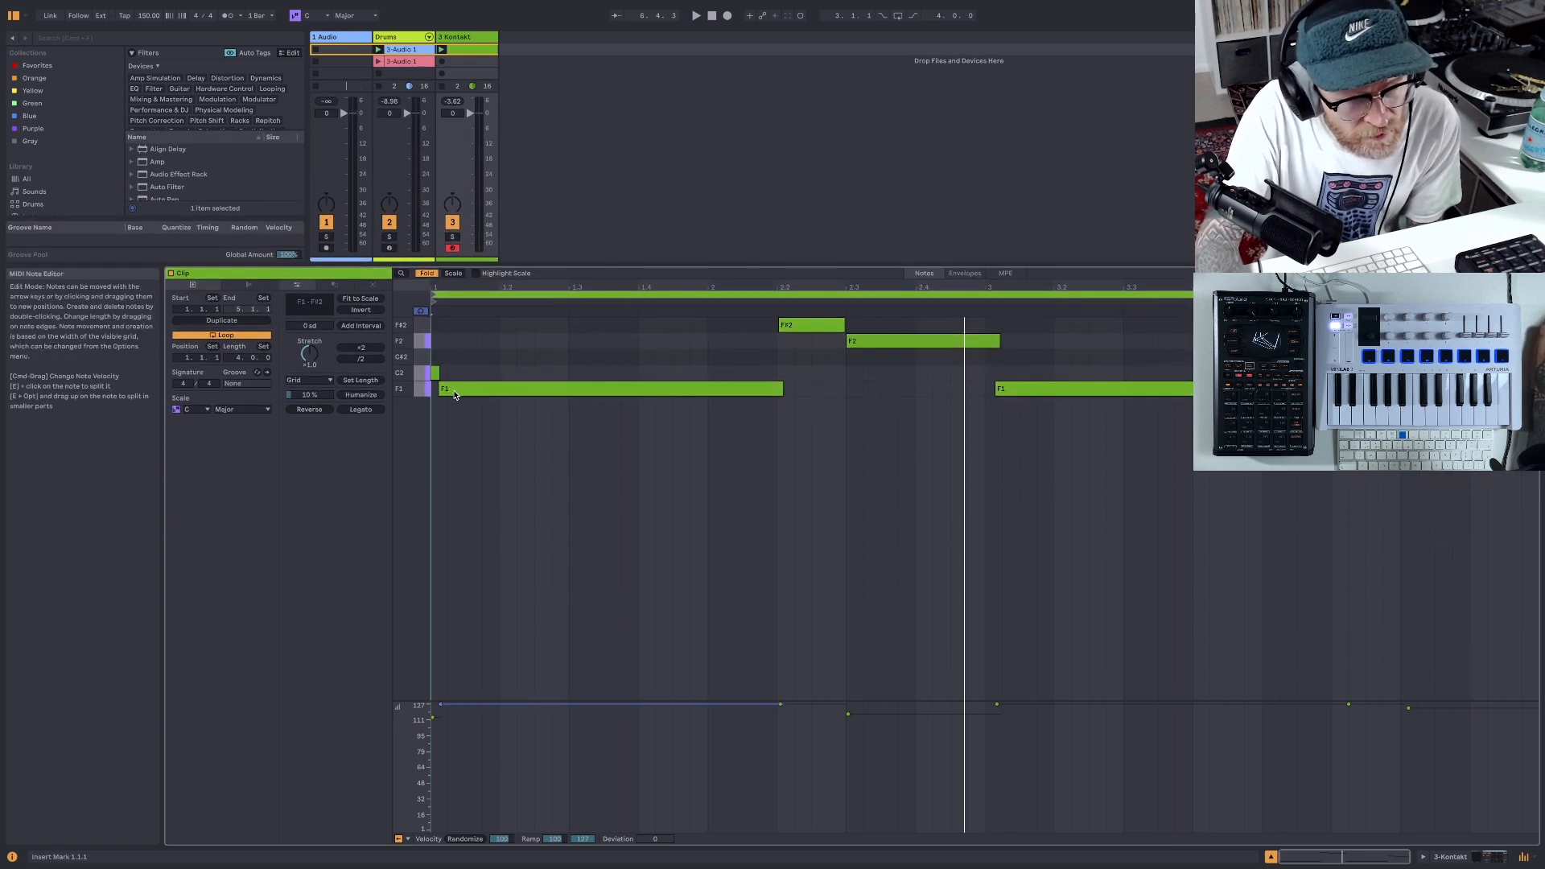
{"action": "left_click", "coordinate": [436, 373]}
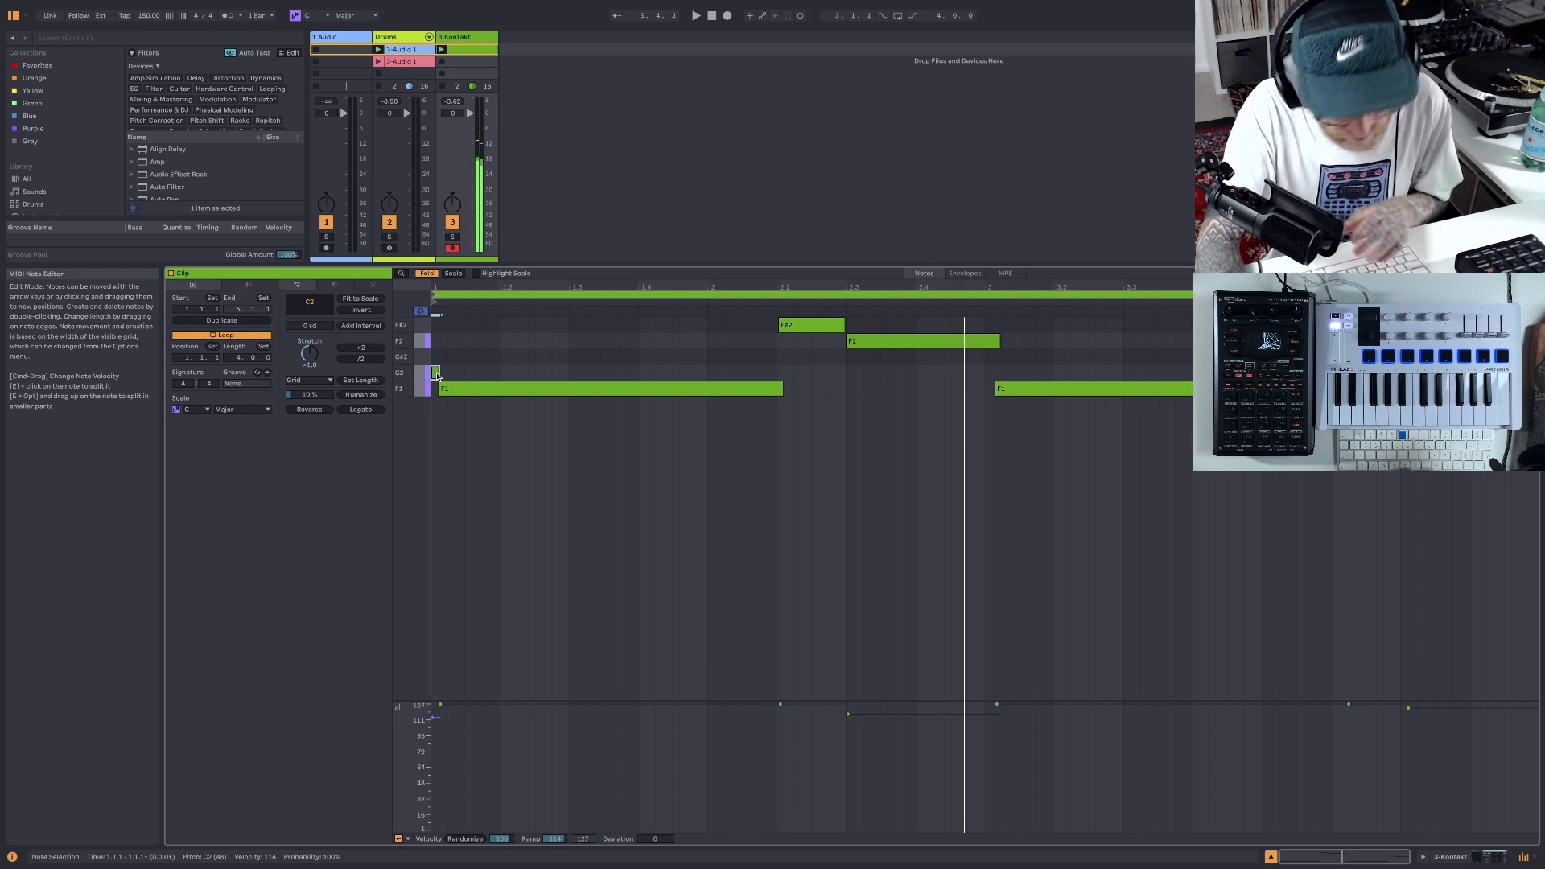
{"action": "key", "text": "Delete"}
{"action": "left_click_drag", "start_coordinate": [471, 391], "coordinate": [465, 395]}
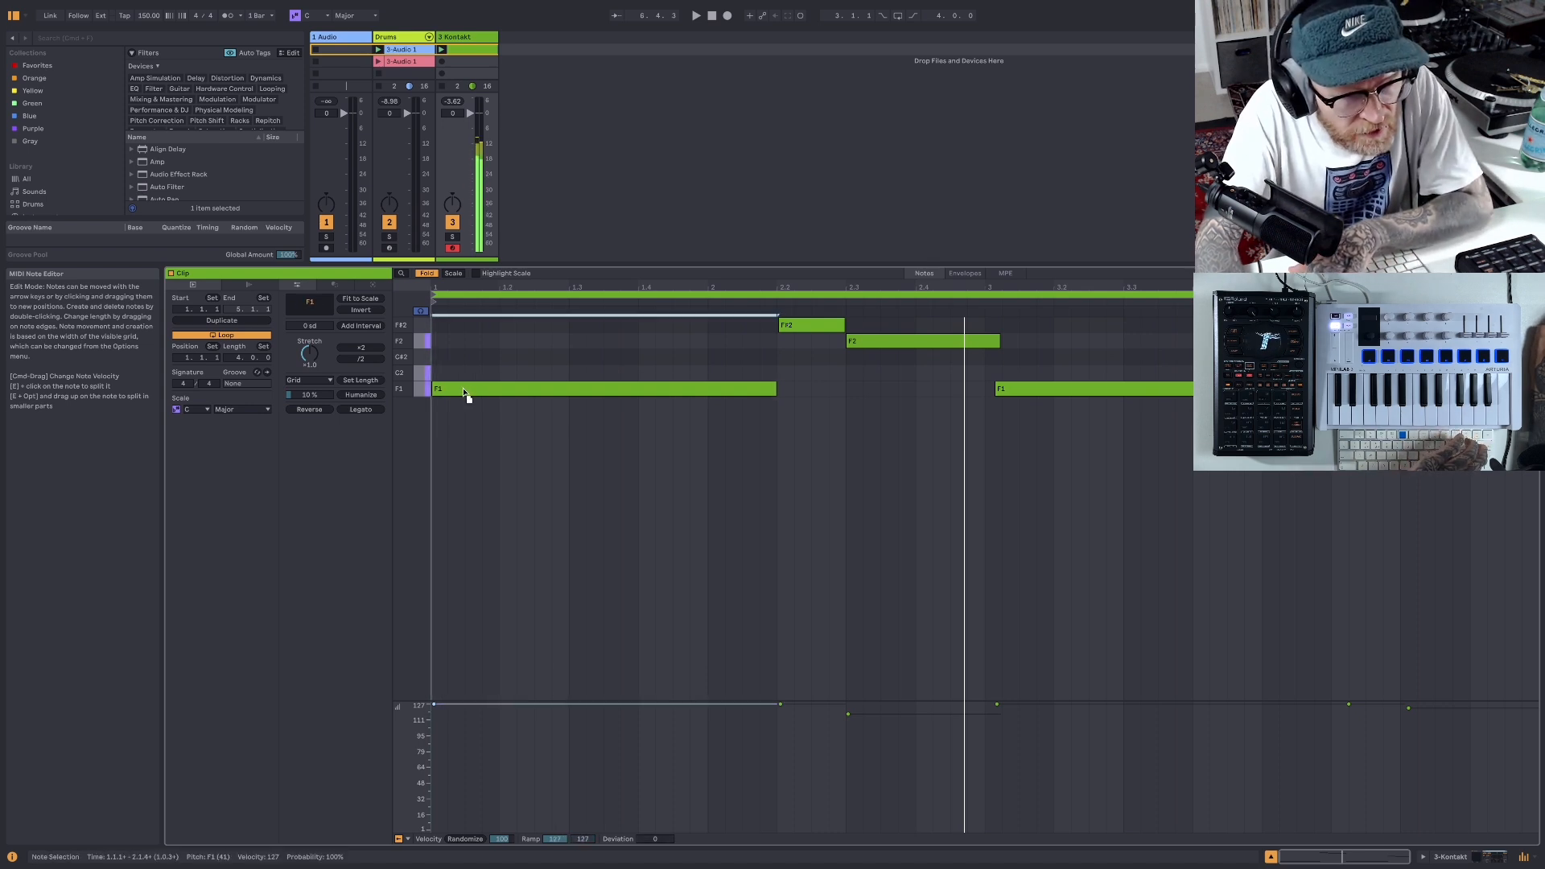
- Move the second F1 note to the start of bar 3 during playback, and stop the loop
{"action": "left_click", "coordinate": [697, 16]}
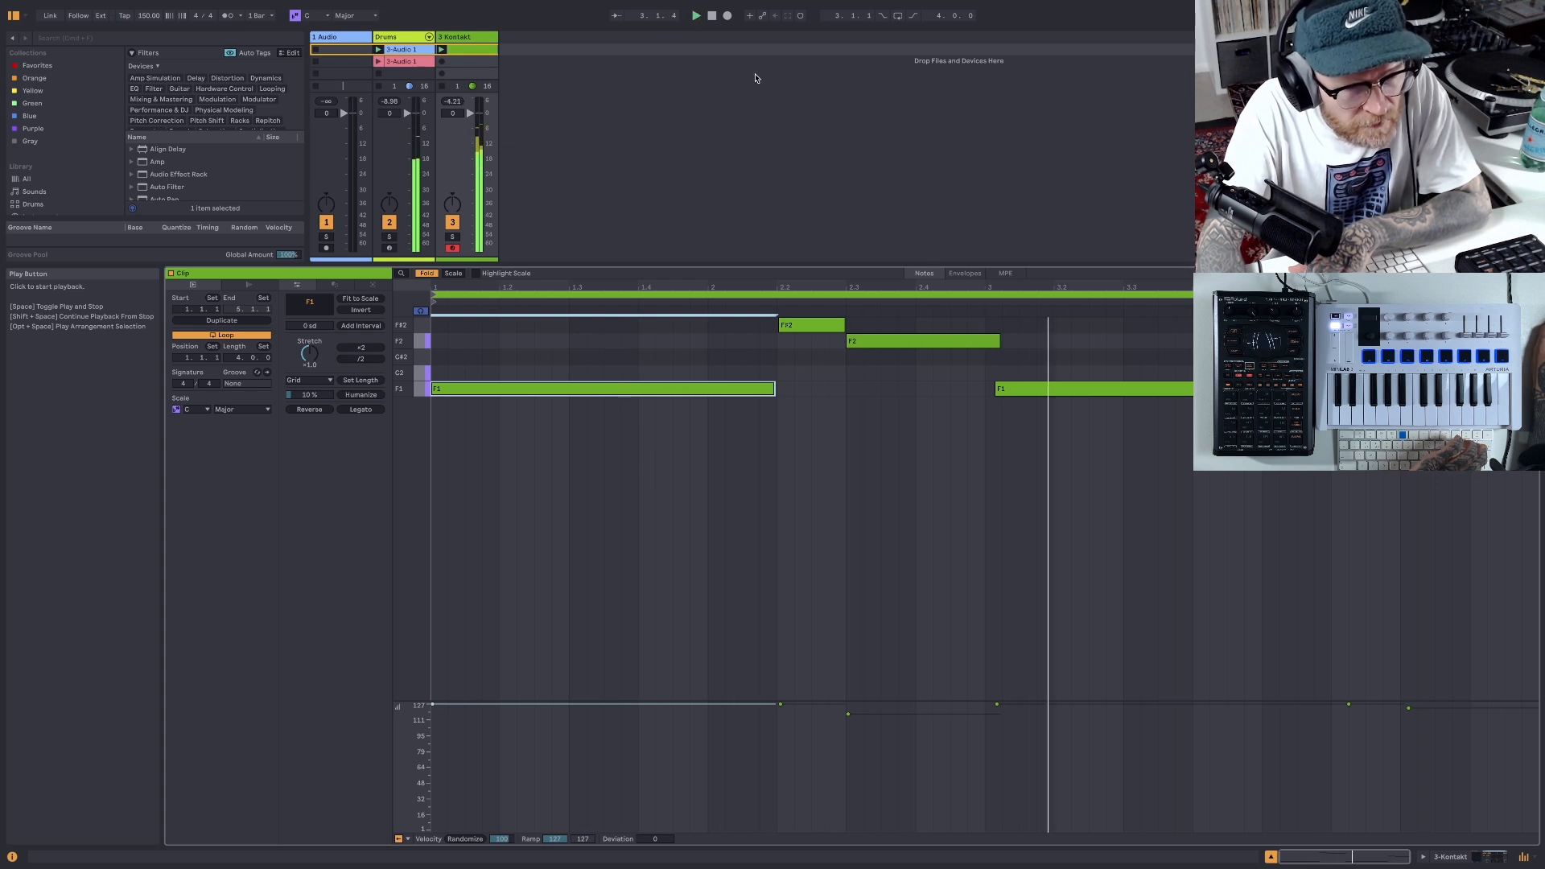
{"action": "left_click_drag", "start_coordinate": [1015, 395], "coordinate": [1006, 396]}
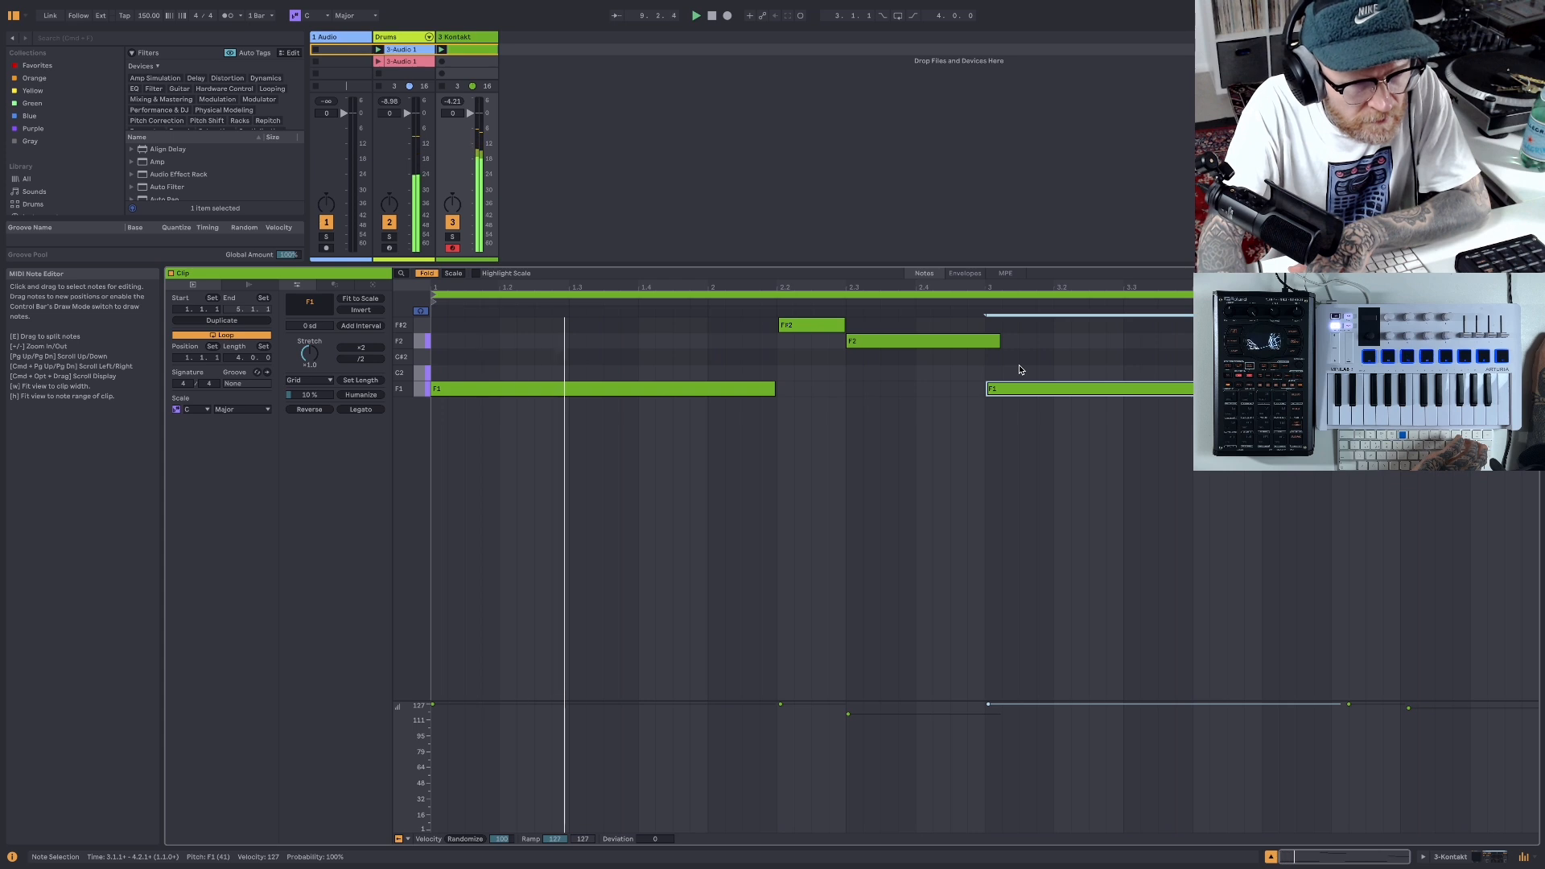
{"action": "left_click", "coordinate": [712, 17]}
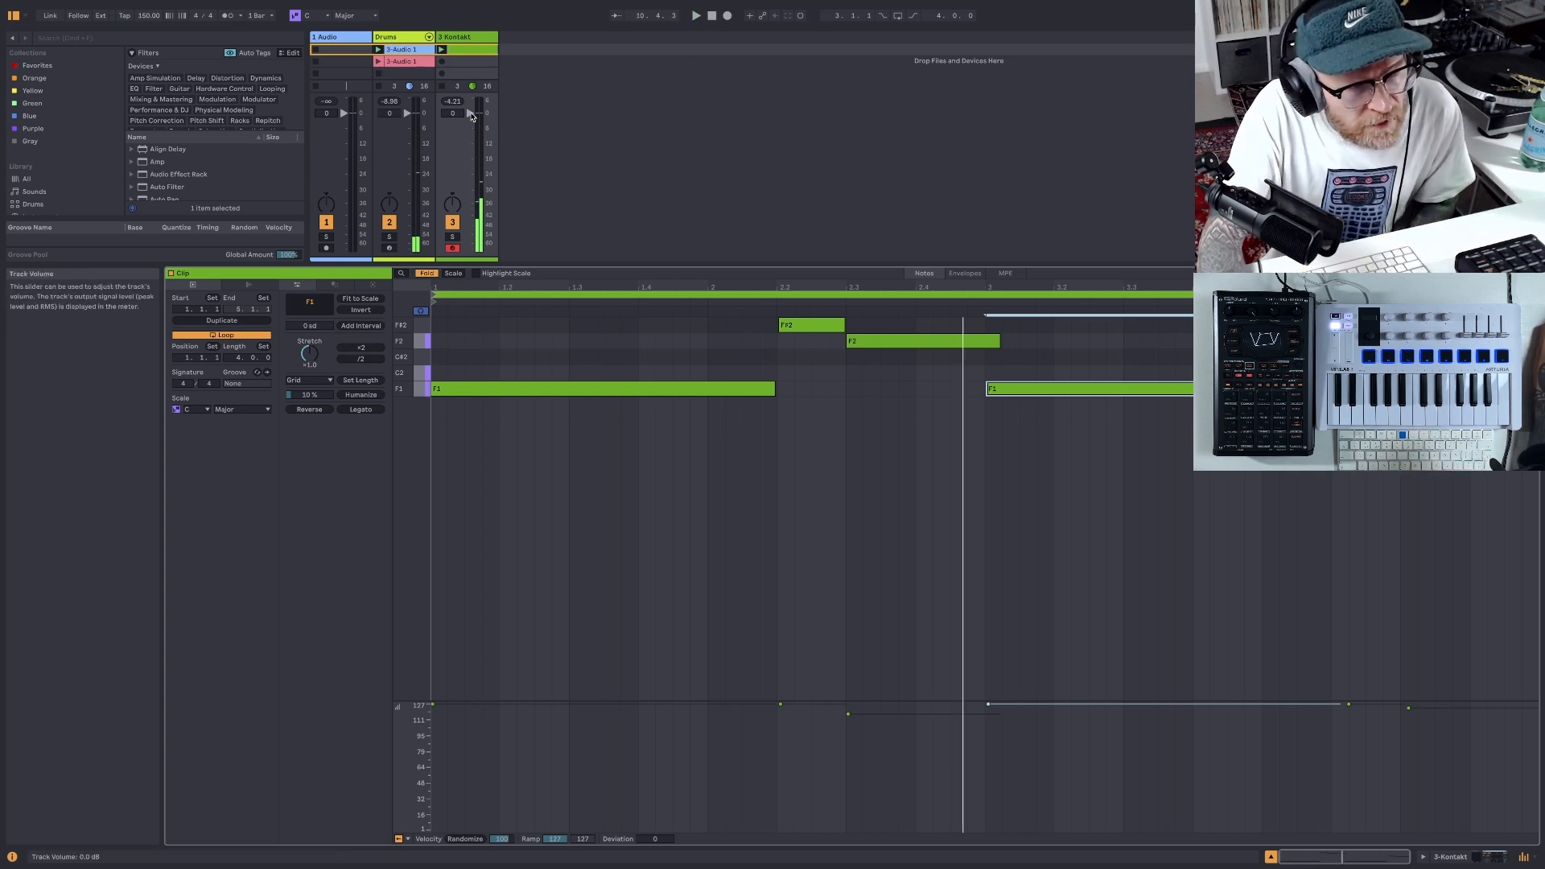
- Balance the Kontakt track against the drums during playback, setting its volume to -5.0 dB
{"action": "left_click_drag", "start_coordinate": [470, 115], "coordinate": [471, 120]}
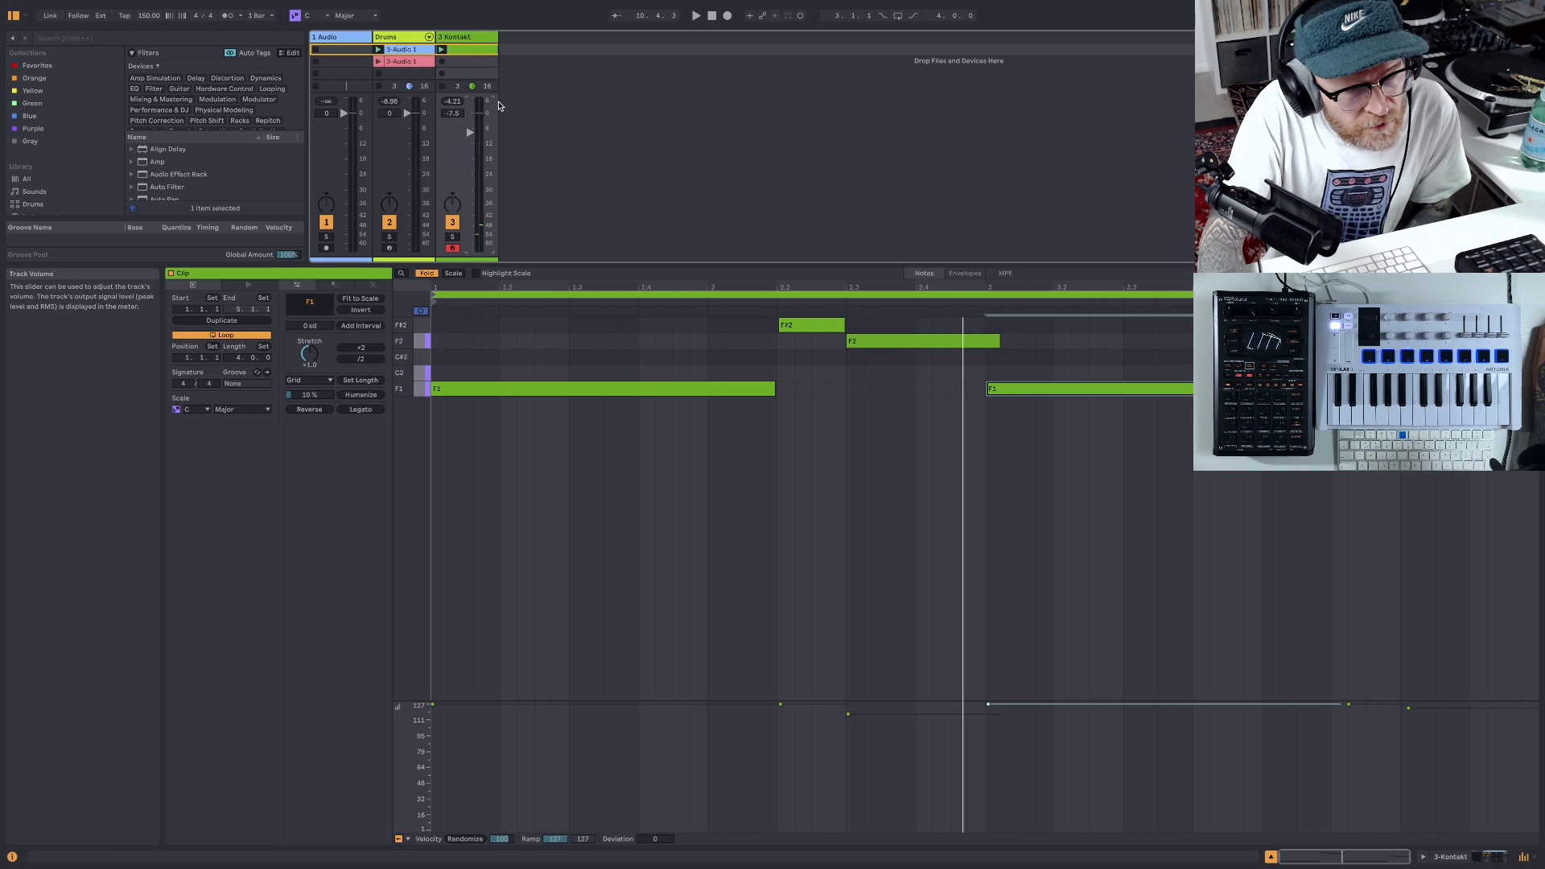
{"action": "key", "text": "space"}
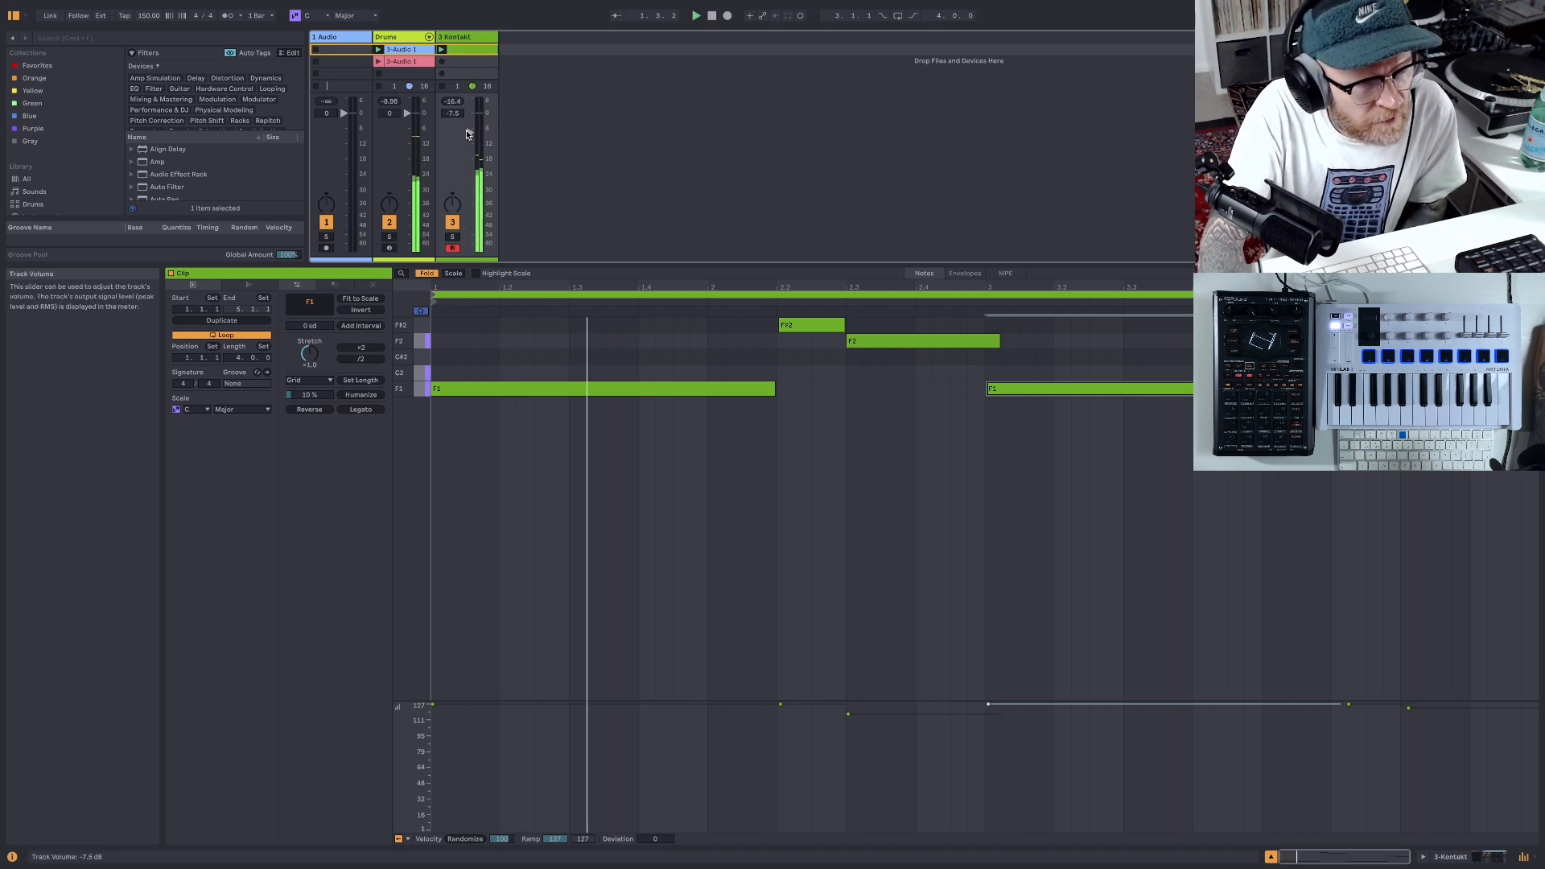
{"action": "left_click_drag", "start_coordinate": [467, 134], "coordinate": [470, 126]}
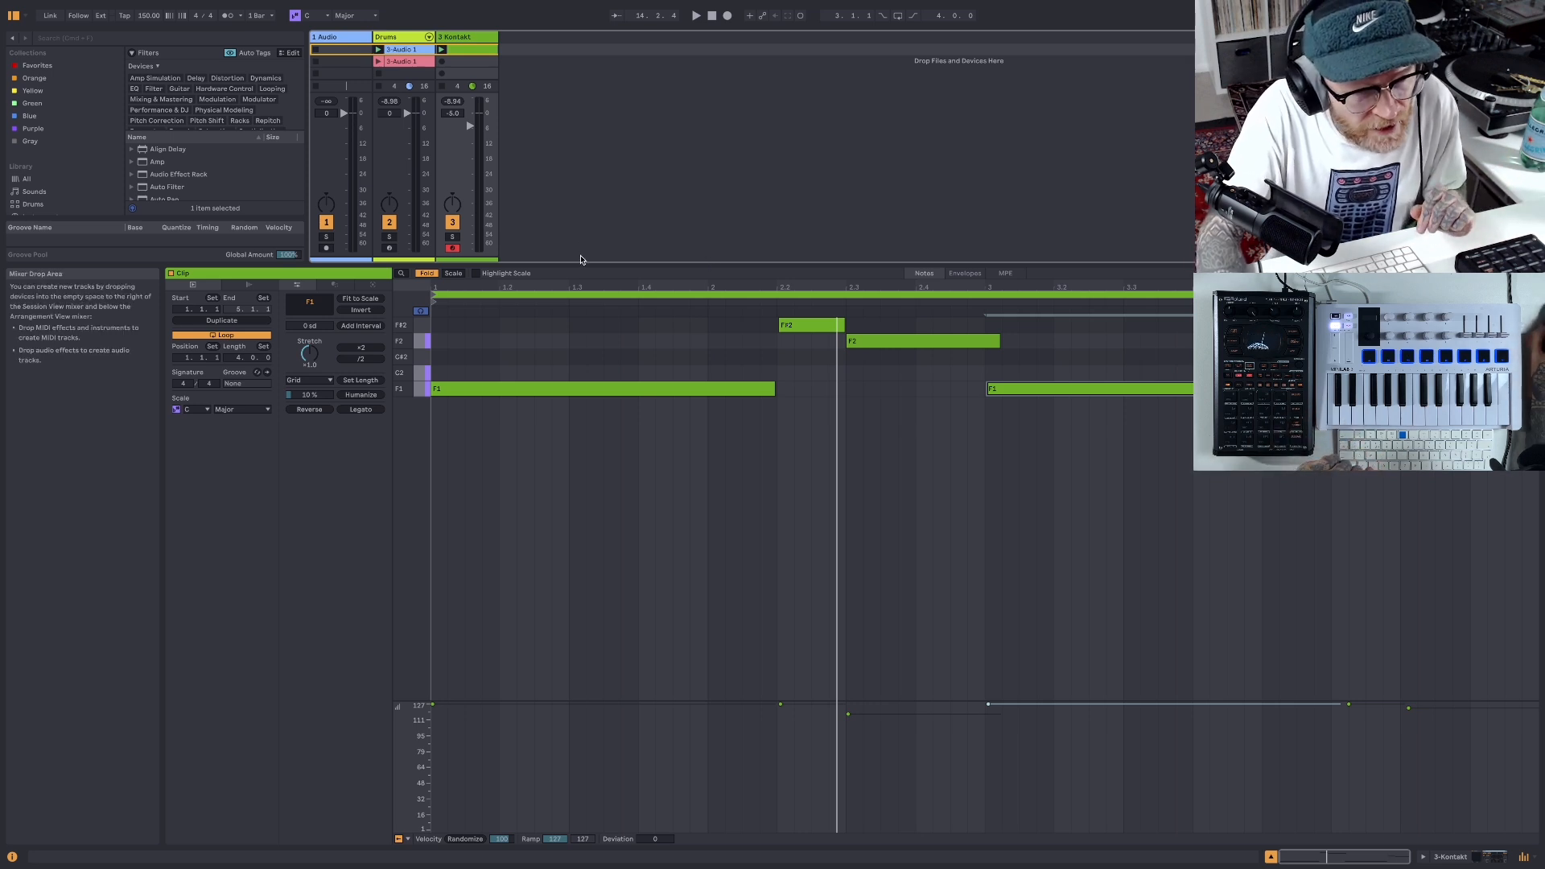
- Shrink the note editor and rename the Kontakt track as Pad
{"action": "left_click_drag", "start_coordinate": [578, 264], "coordinate": [579, 380]}
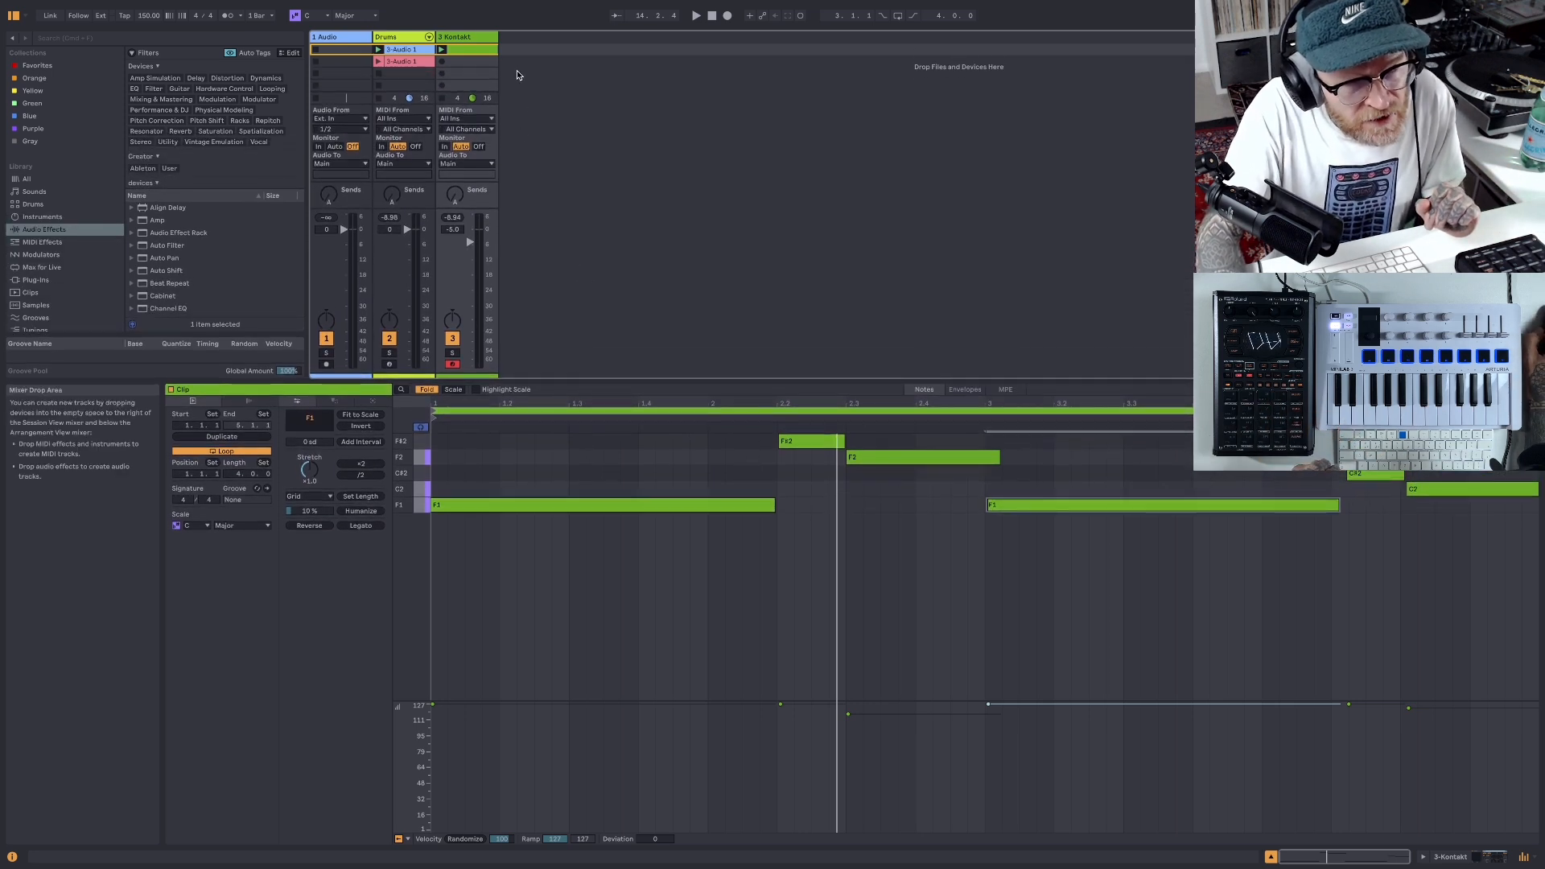
{"action": "right_click", "coordinate": [468, 39]}
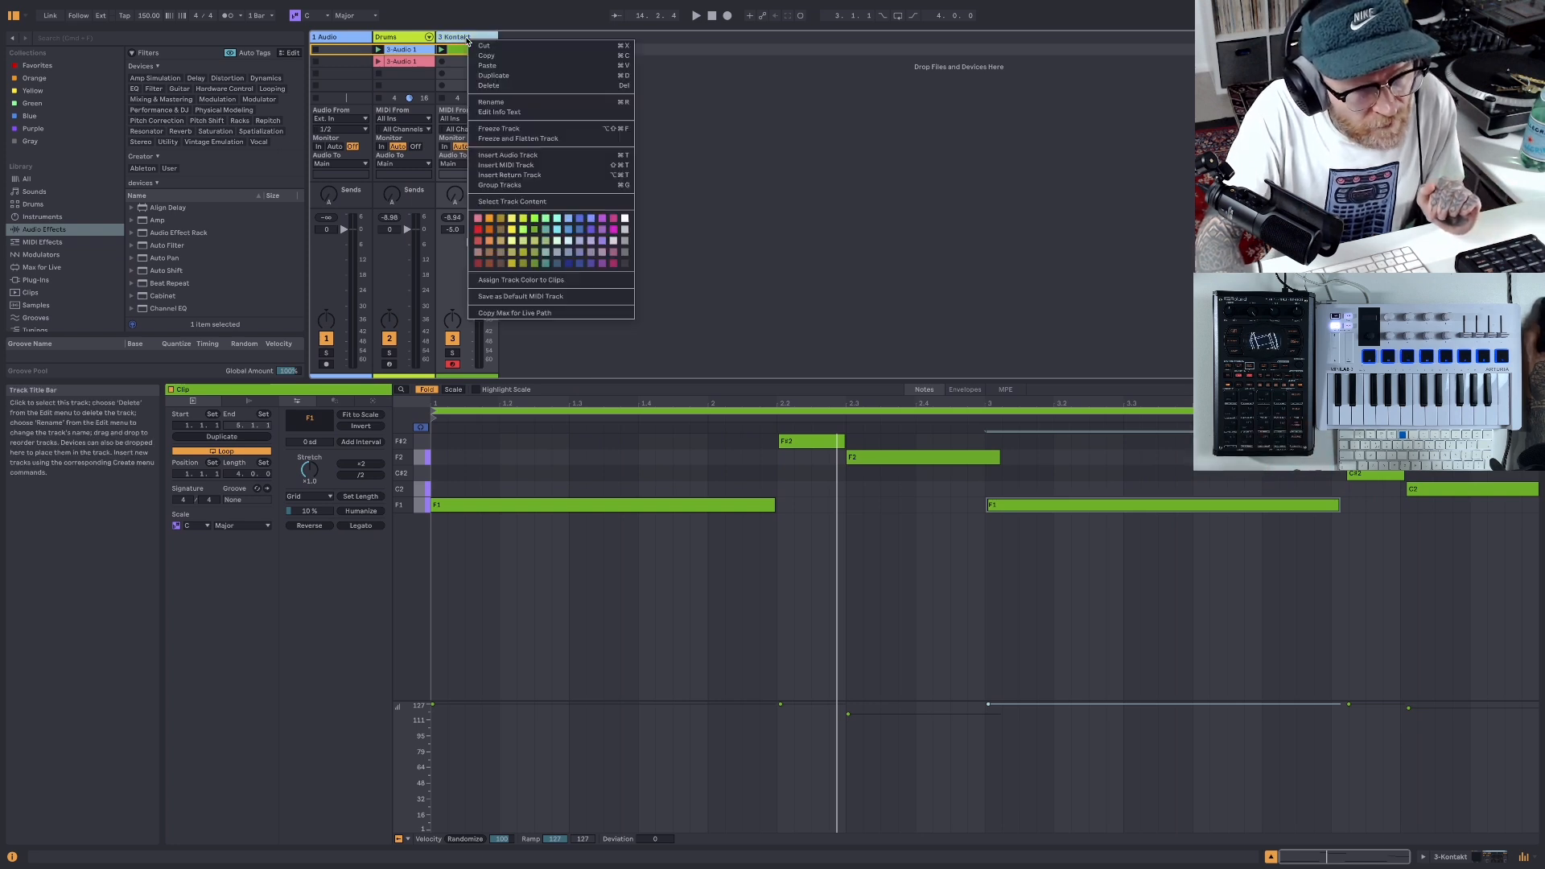
{"action": "left_click", "coordinate": [508, 103]}
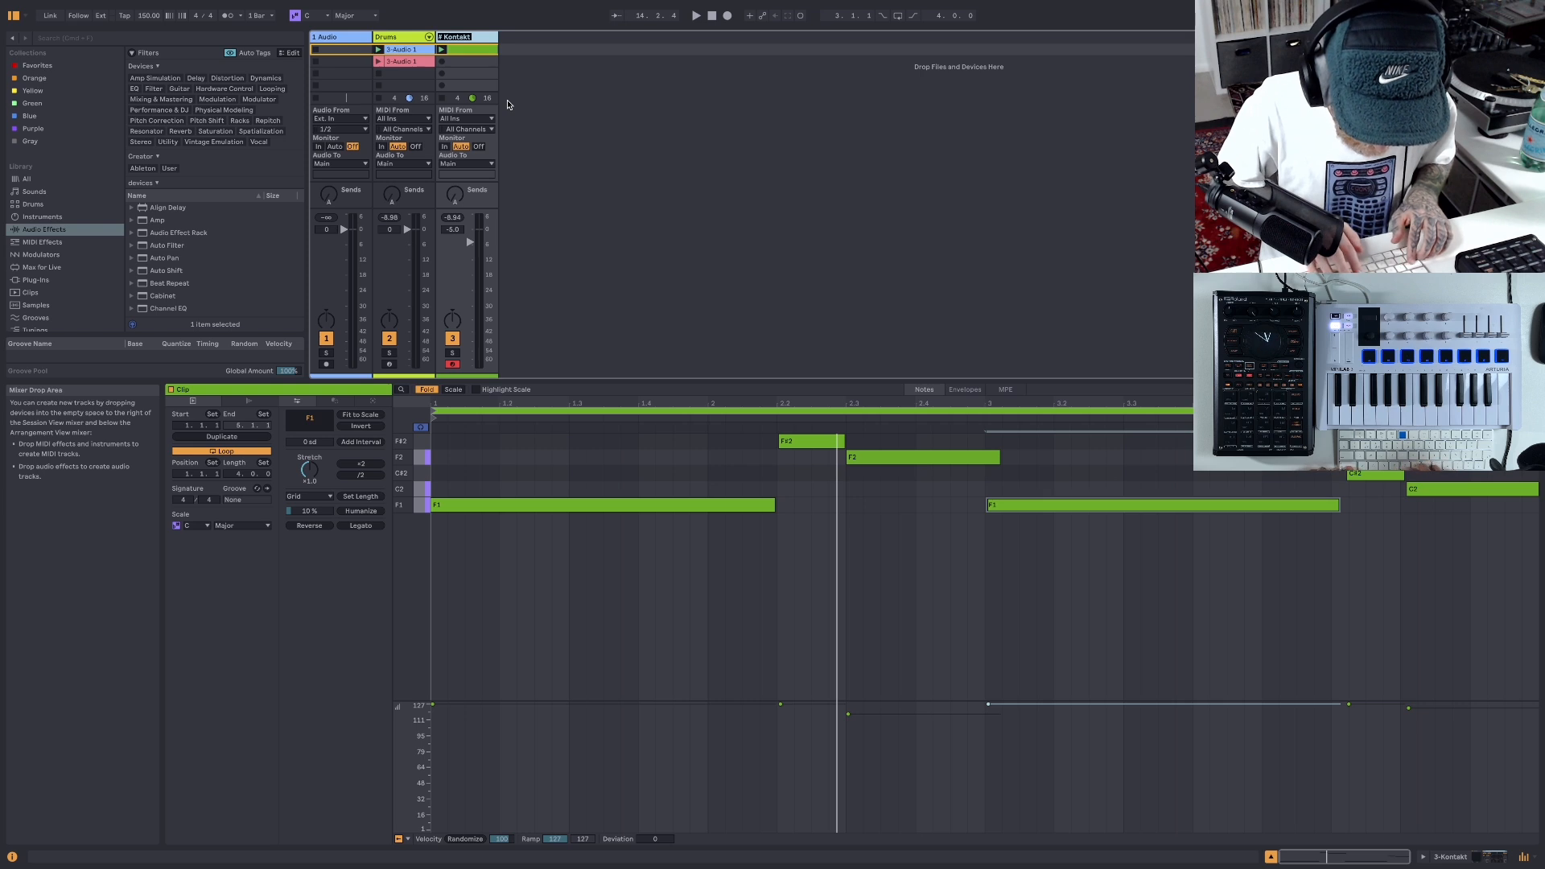
{"action": "type", "text": "Pad"}
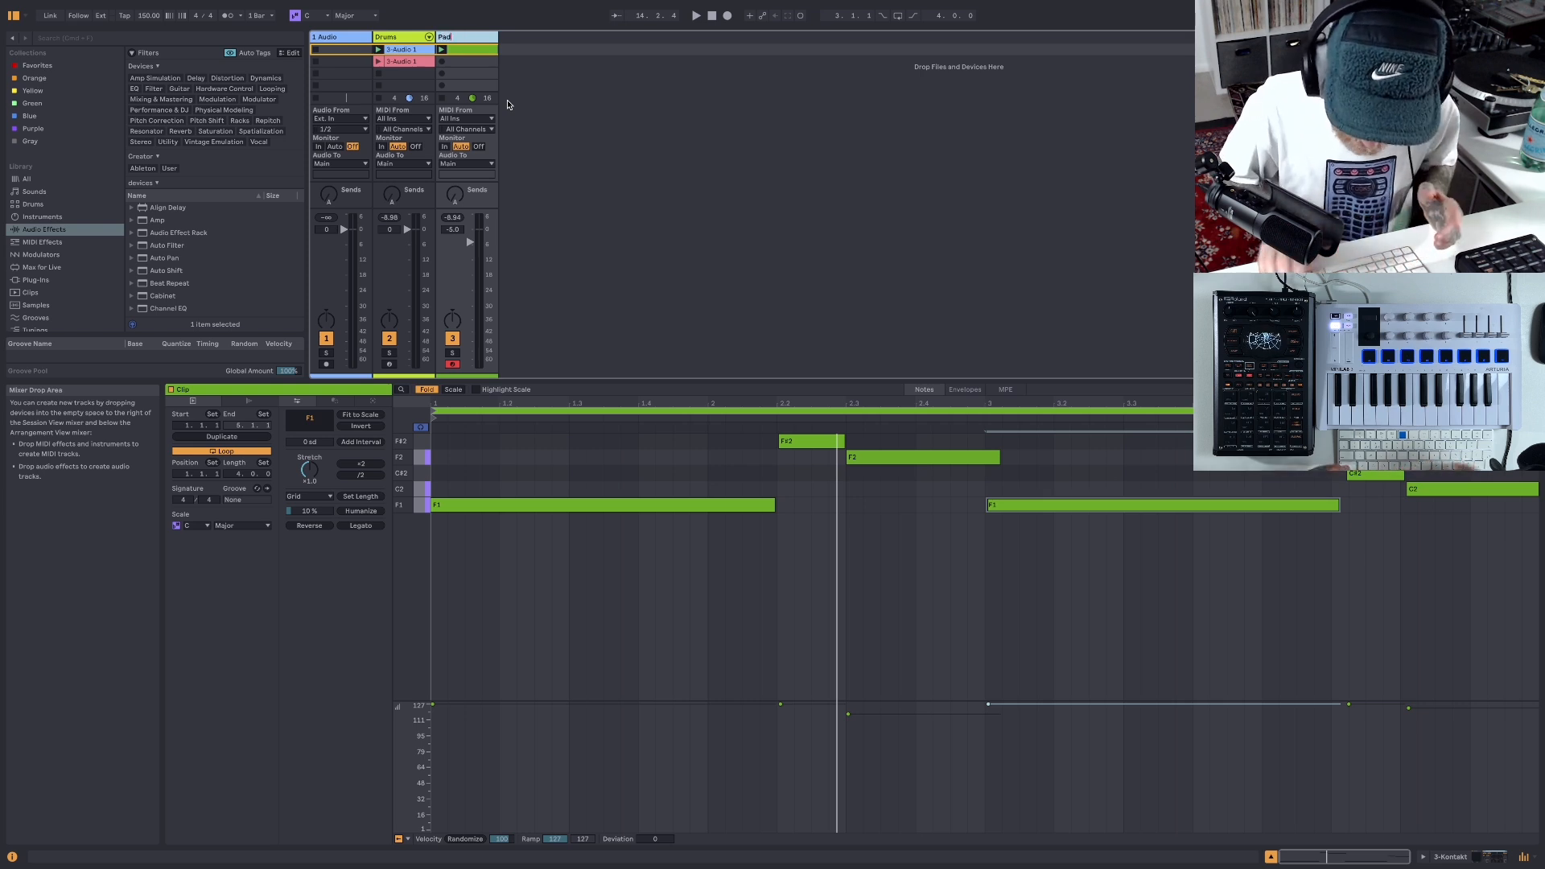
{"action": "key", "text": "Return"}
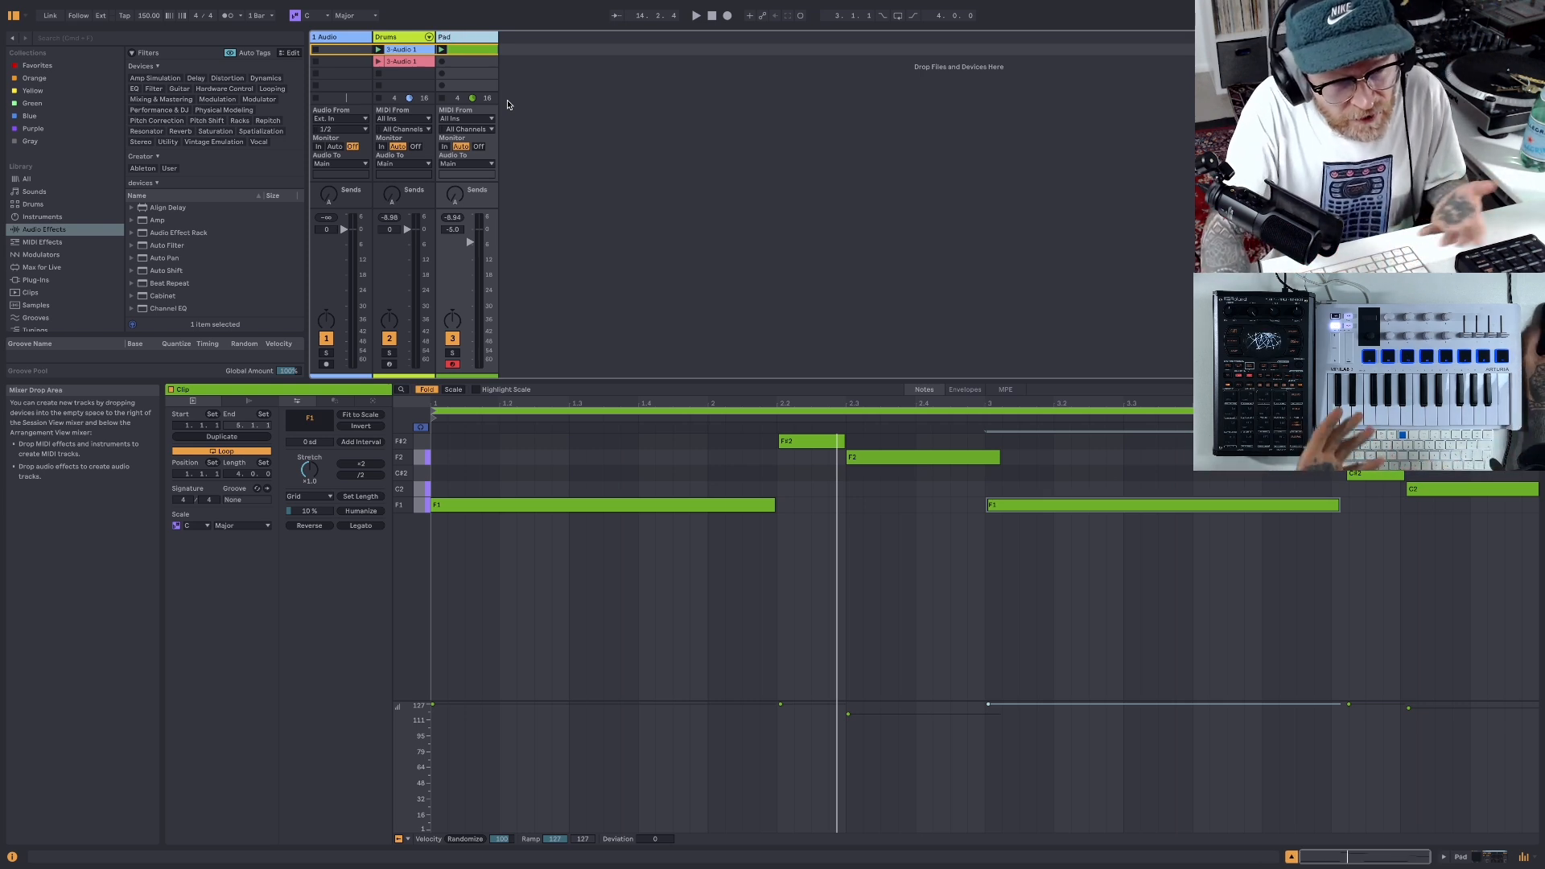
- Show the Pad track's devices, reopen the Kontakt window, and play the loop to hear the instrument before stopping
{"action": "left_click", "coordinate": [486, 39]}
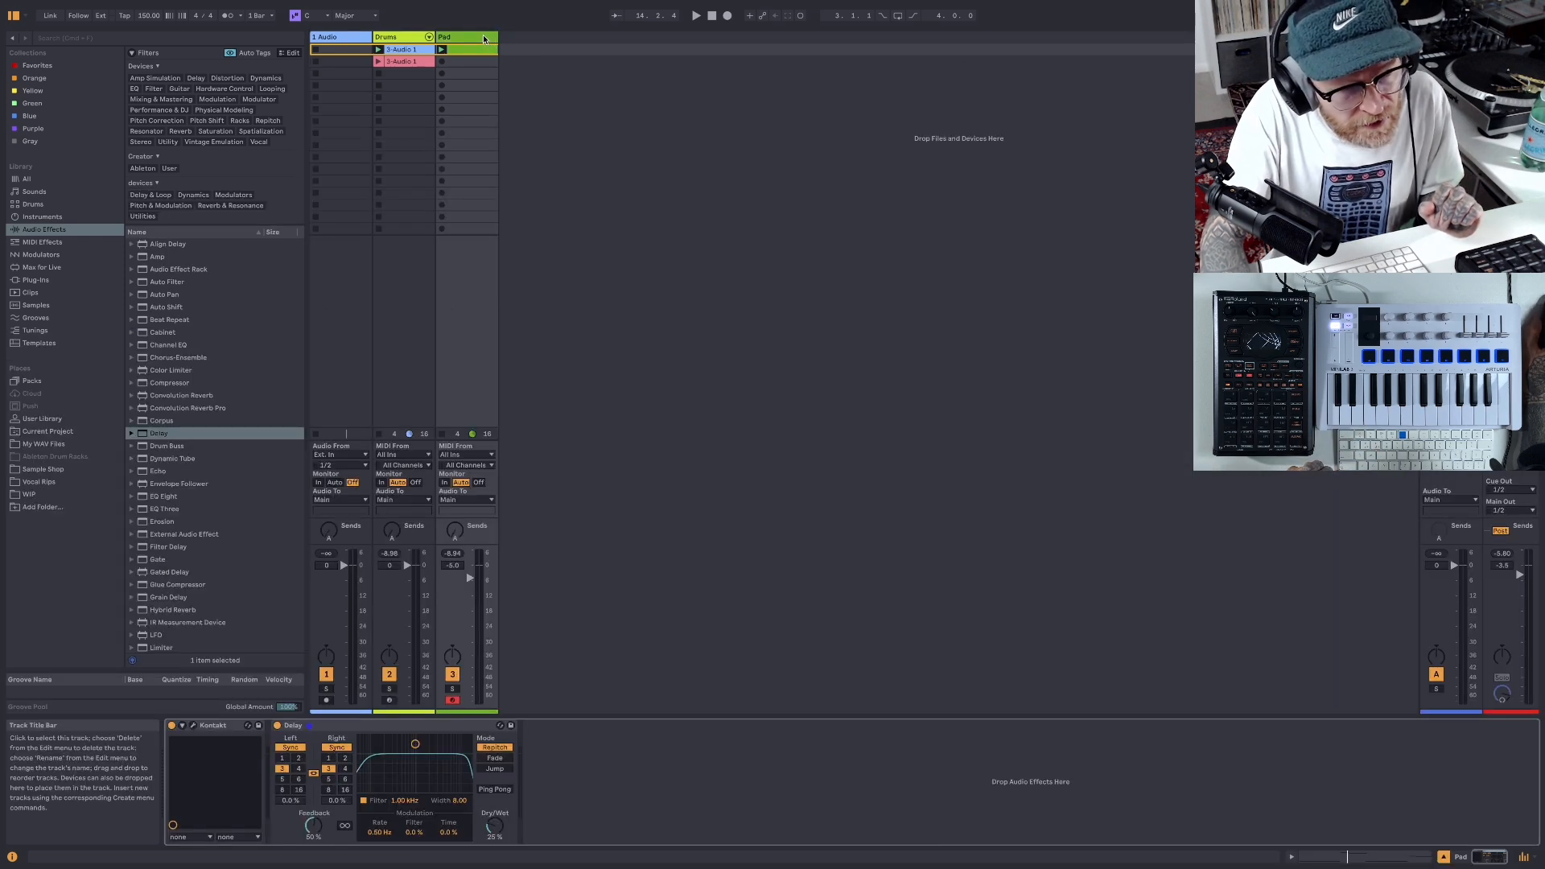
{"action": "left_click", "coordinate": [195, 727]}
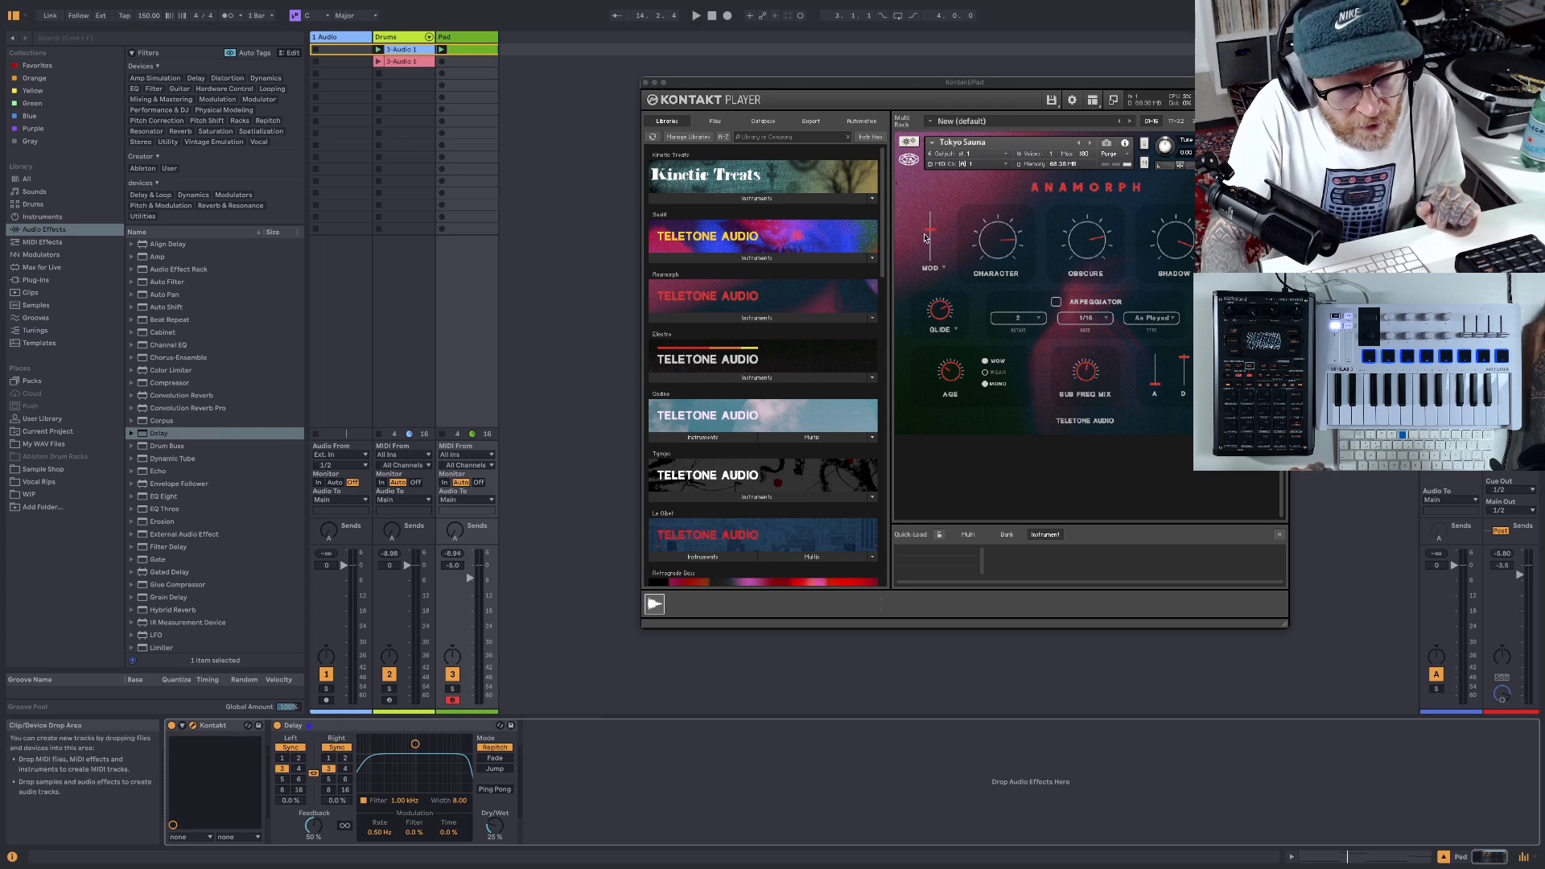
{"action": "key", "text": "space"}
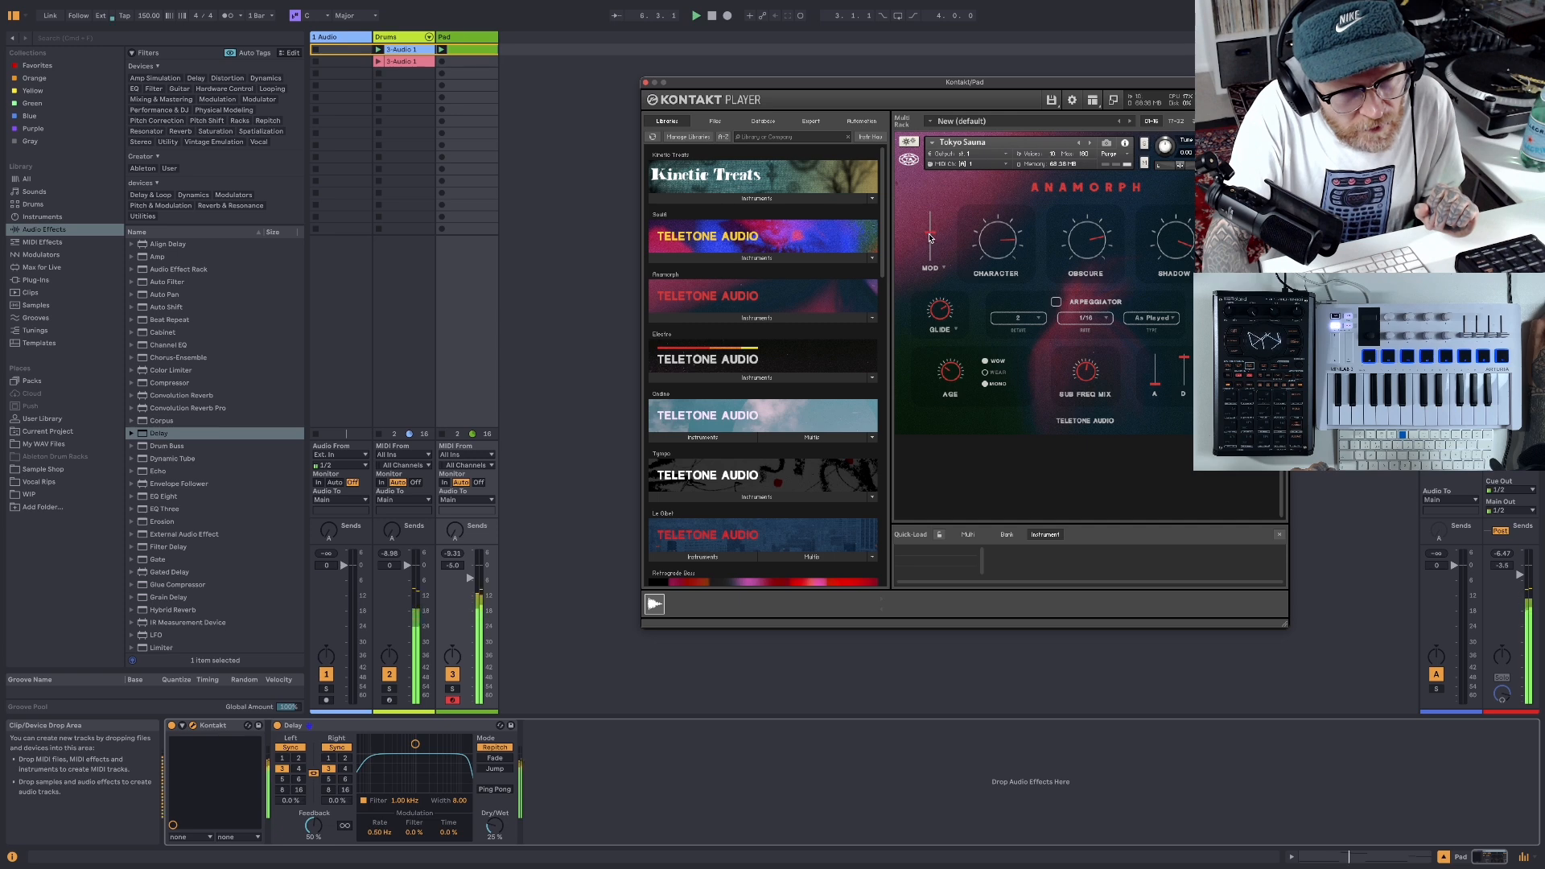
{"action": "left_click", "coordinate": [712, 16]}
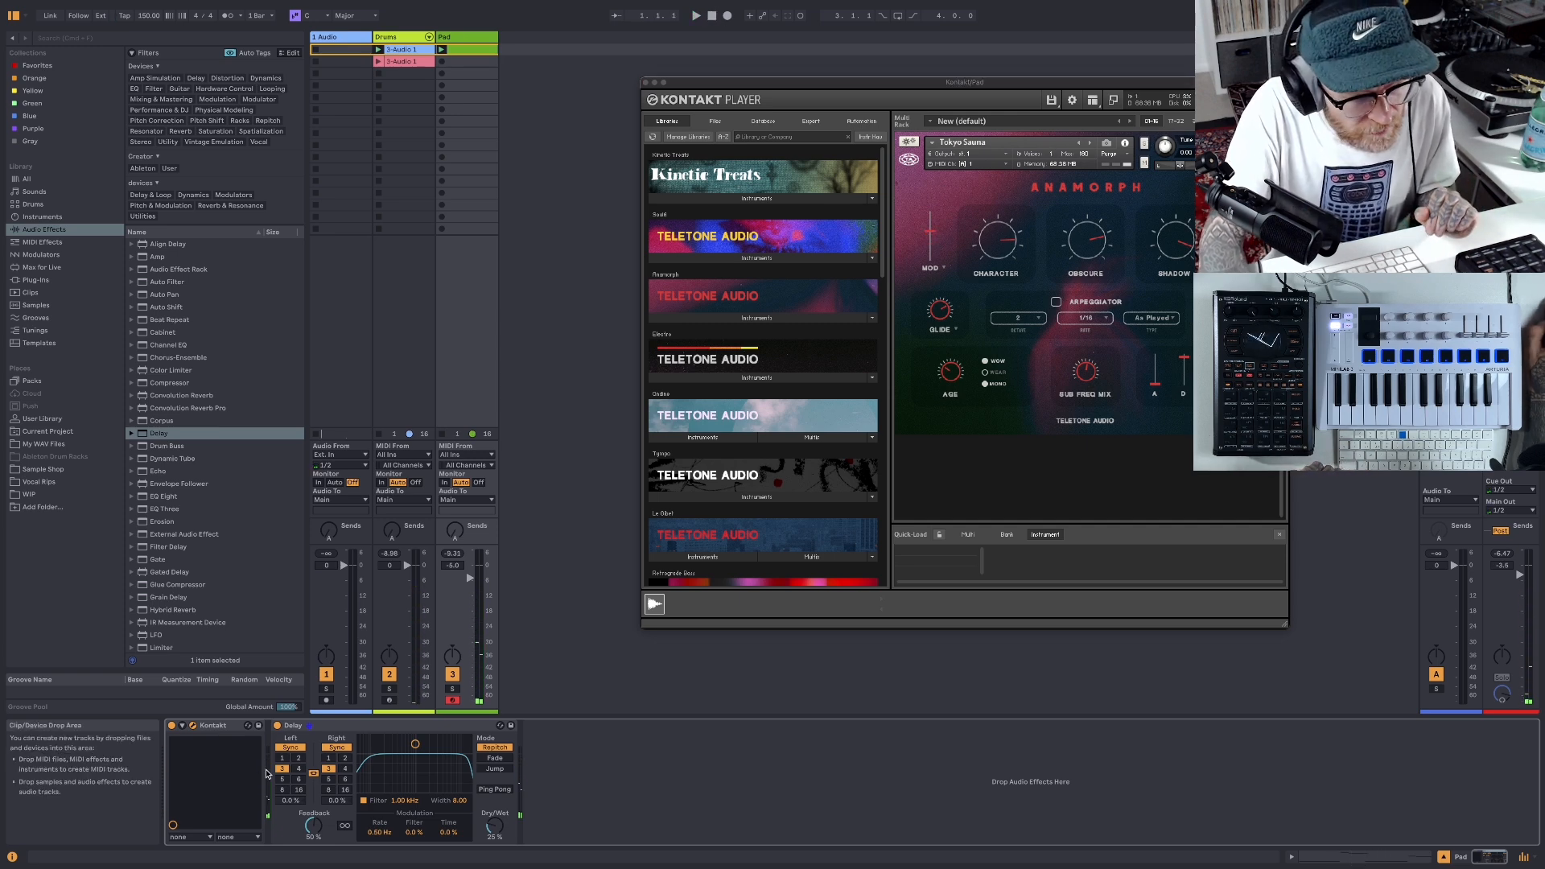
- Unfold the Kontakt device's parameters and use Configure mode to add the instrument's MOD slider as a device parameter
{"action": "left_click", "coordinate": [182, 725]}
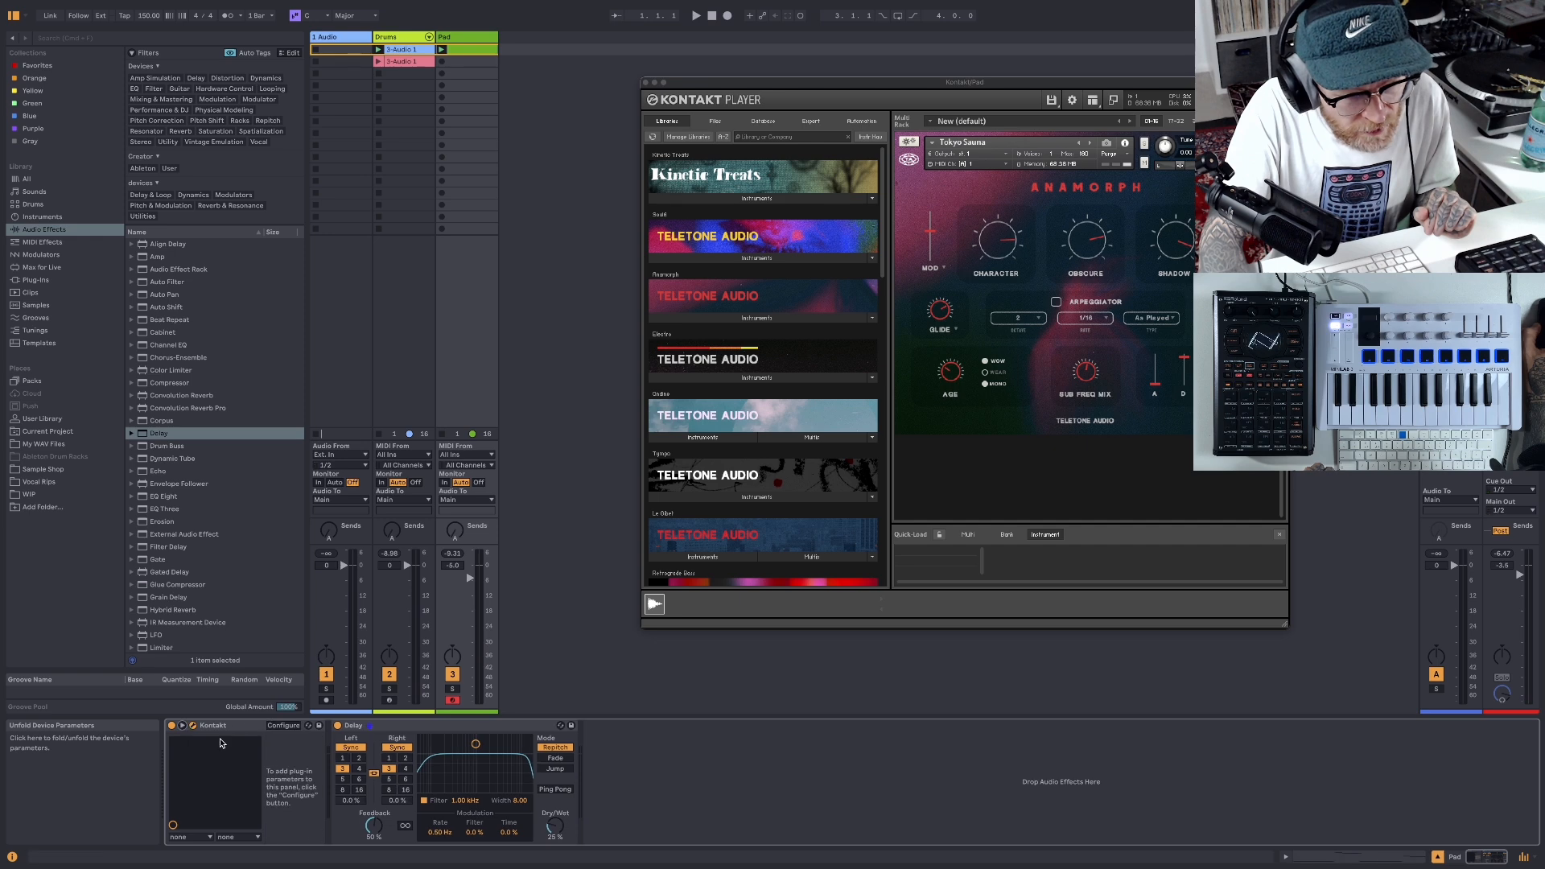
{"action": "left_click", "coordinate": [292, 728]}
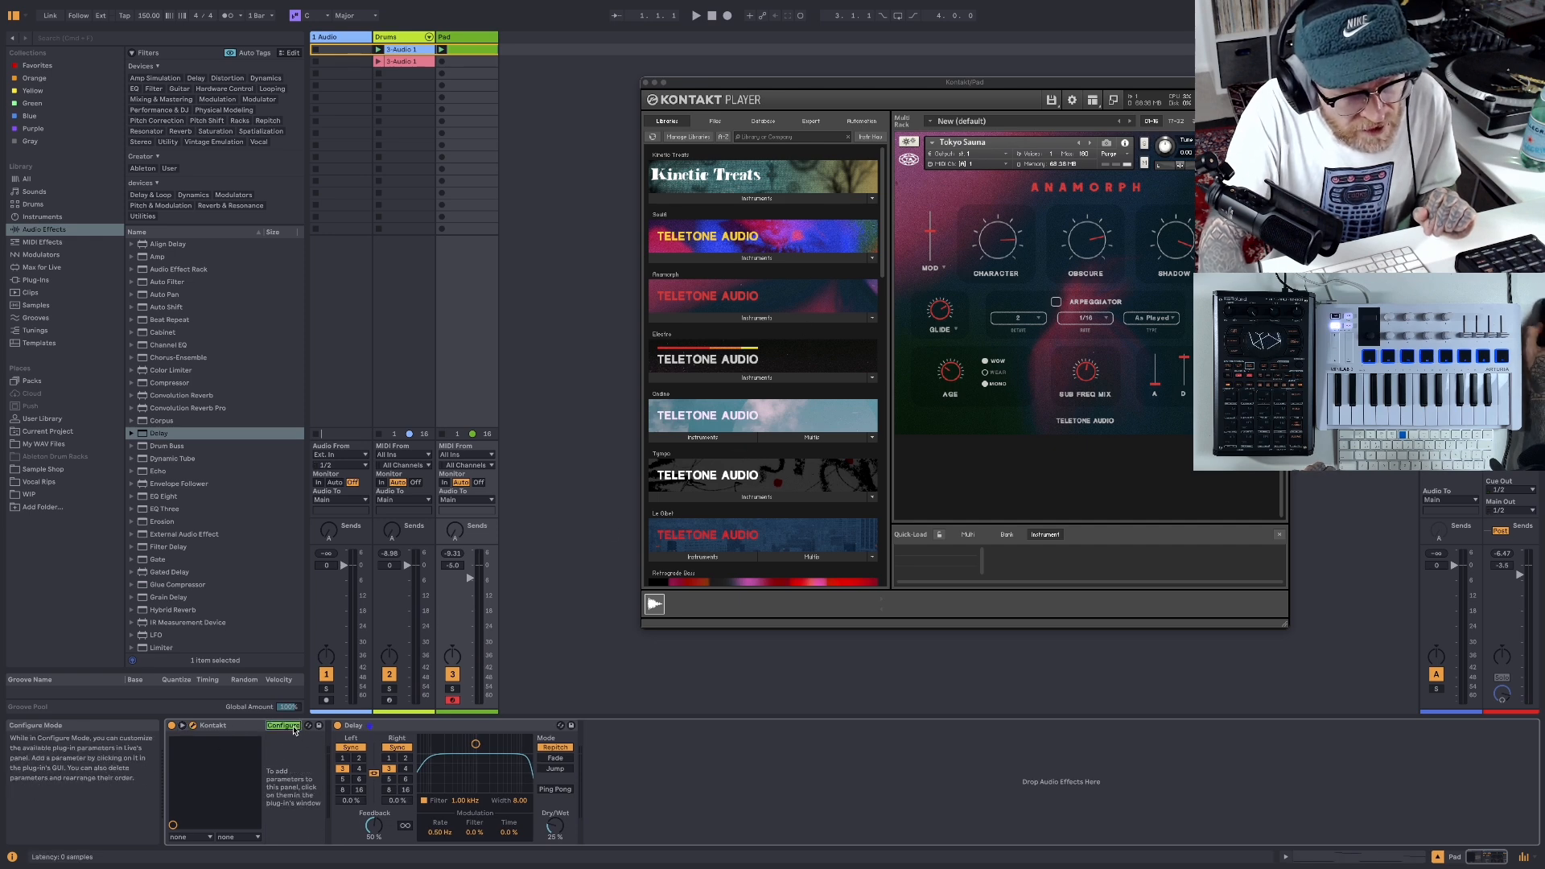
{"action": "left_click", "coordinate": [929, 234]}
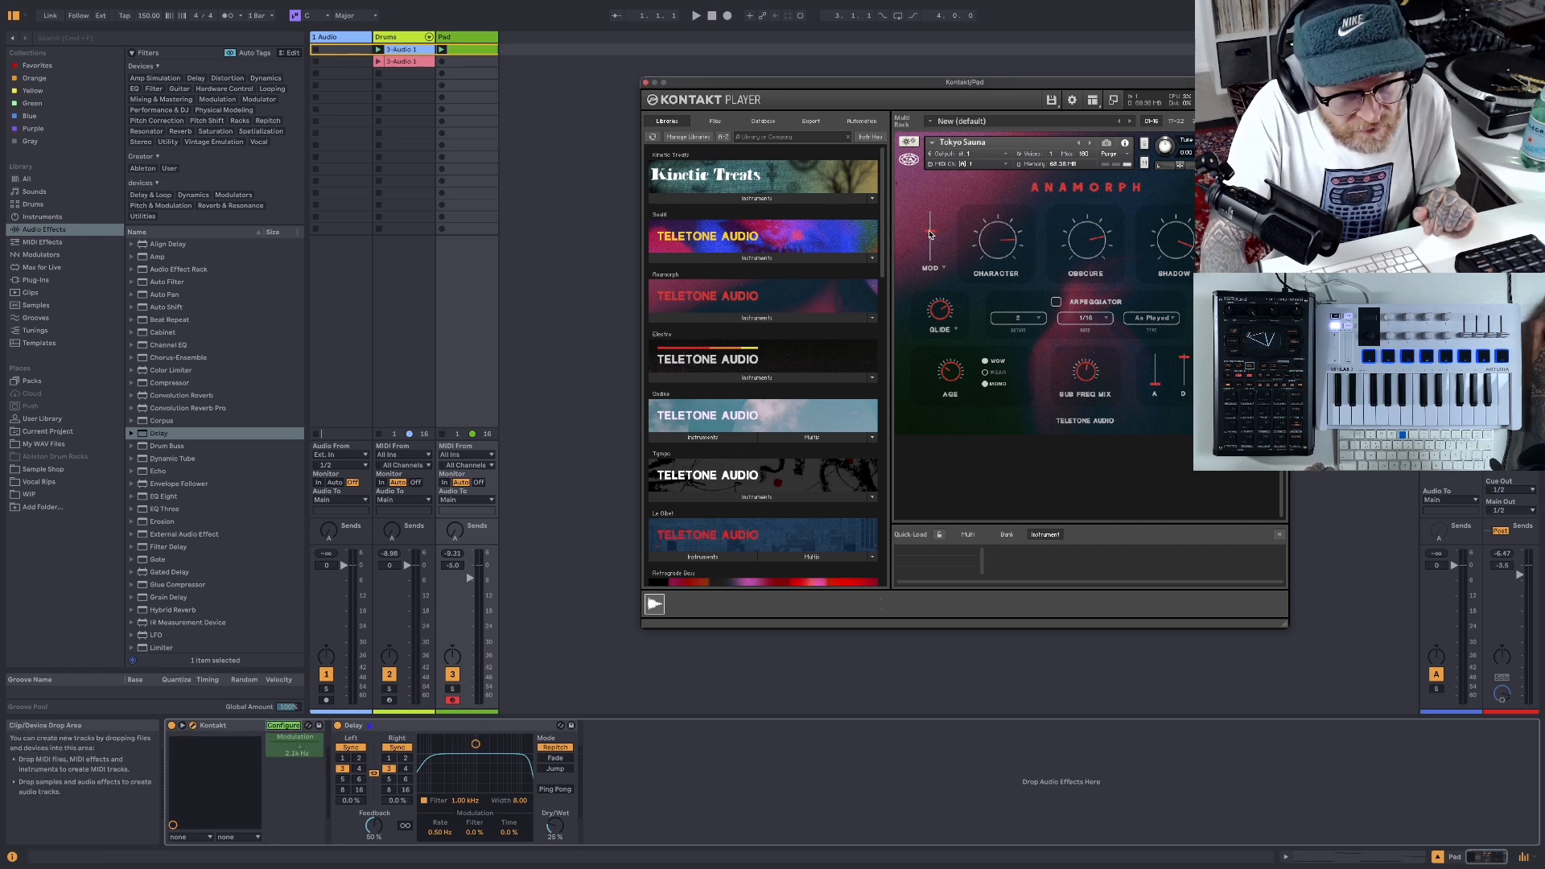
- Leave Configure mode on the Kontakt device and show the Modulation parameter's clip envelope, moving the Kontakt window off the editor
{"action": "left_click", "coordinate": [288, 727]}
{"action": "right_click", "coordinate": [305, 746]}
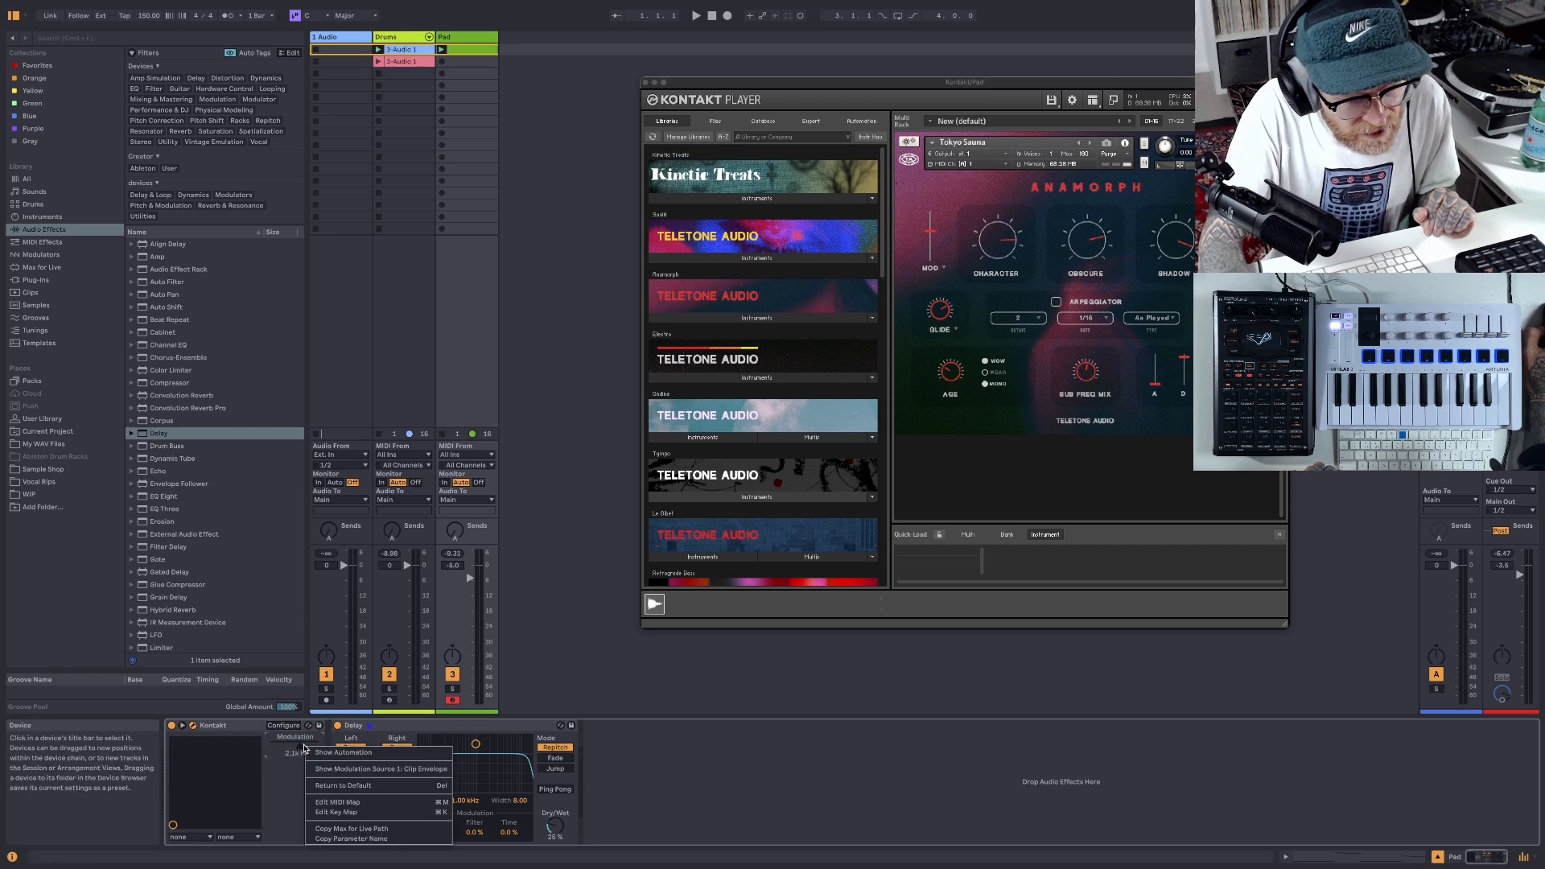
{"action": "left_click", "coordinate": [337, 769]}
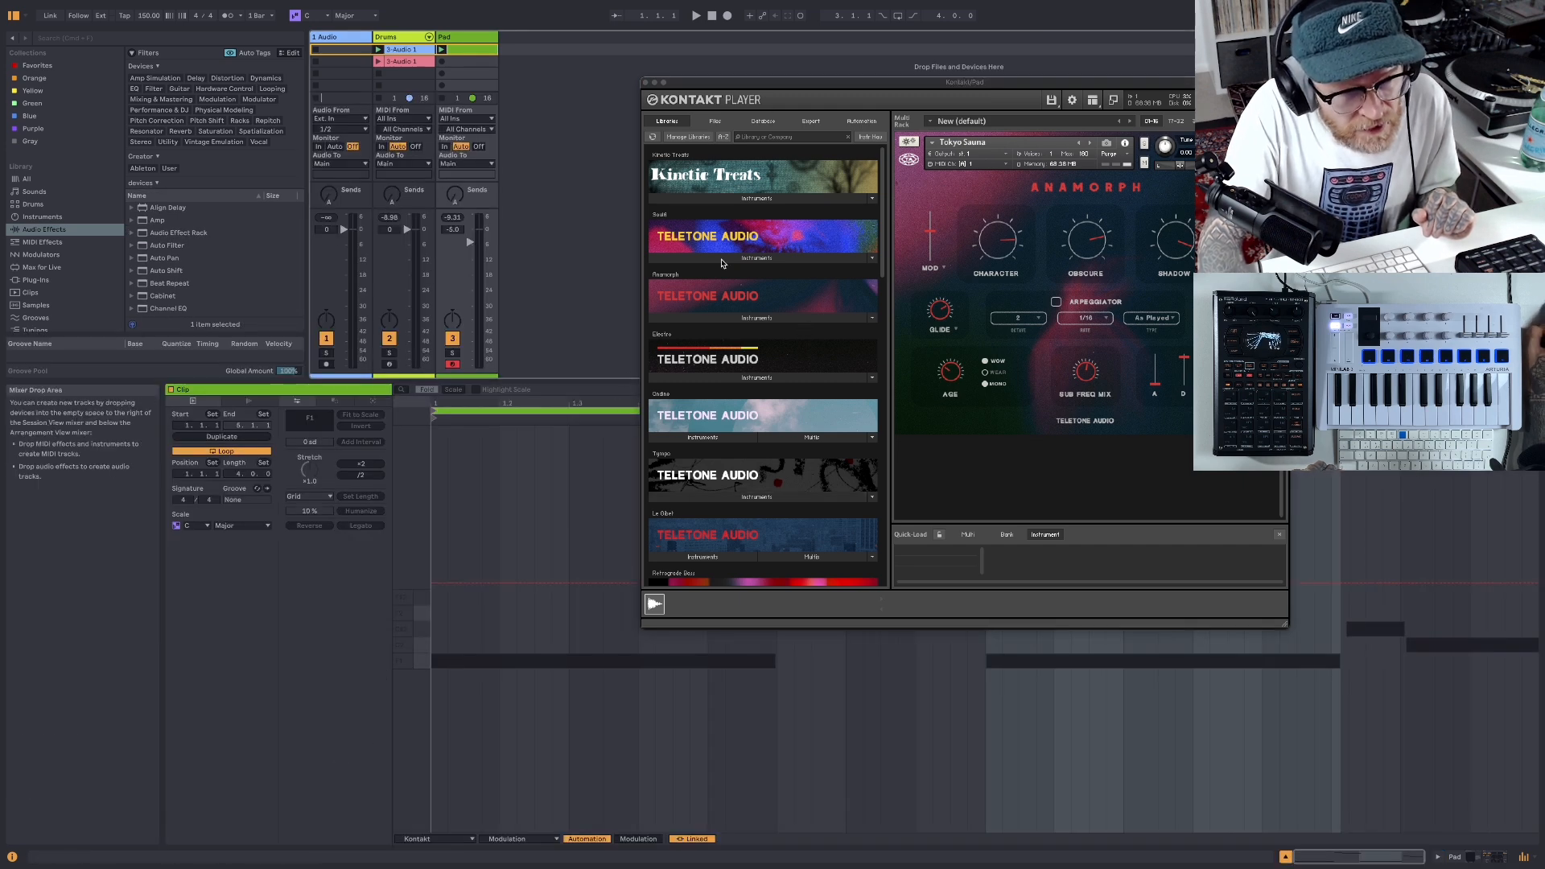
{"action": "left_click_drag", "start_coordinate": [724, 82], "coordinate": [332, 7]}
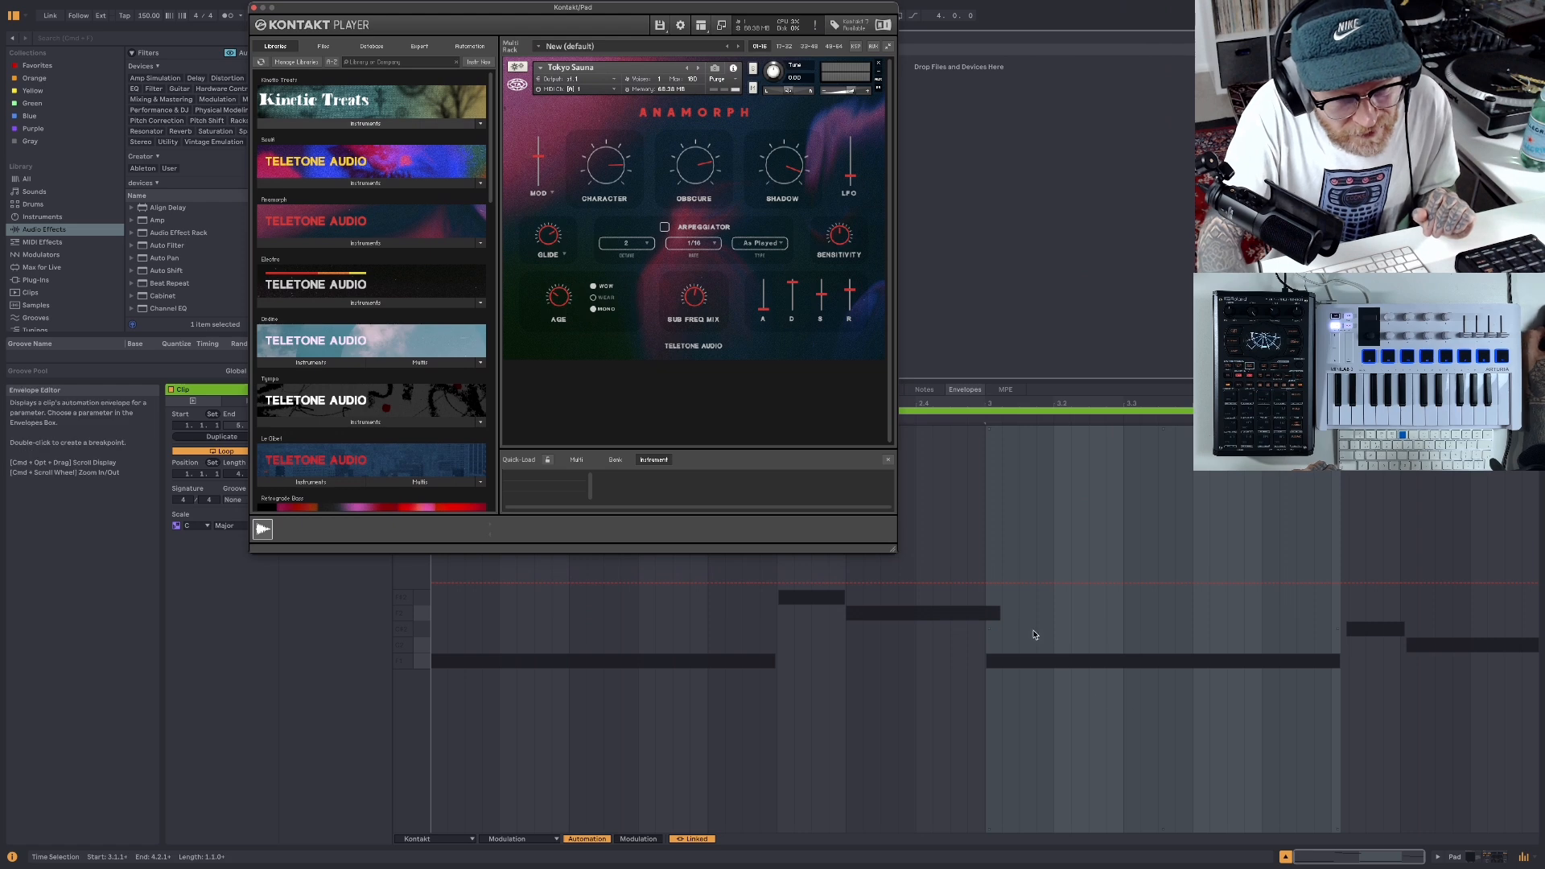
- Raise the Modulation envelope slightly and pull a breakpoint at bar 3 down so it falls to mid-clip and rises again
{"action": "left_click", "coordinate": [988, 588]}
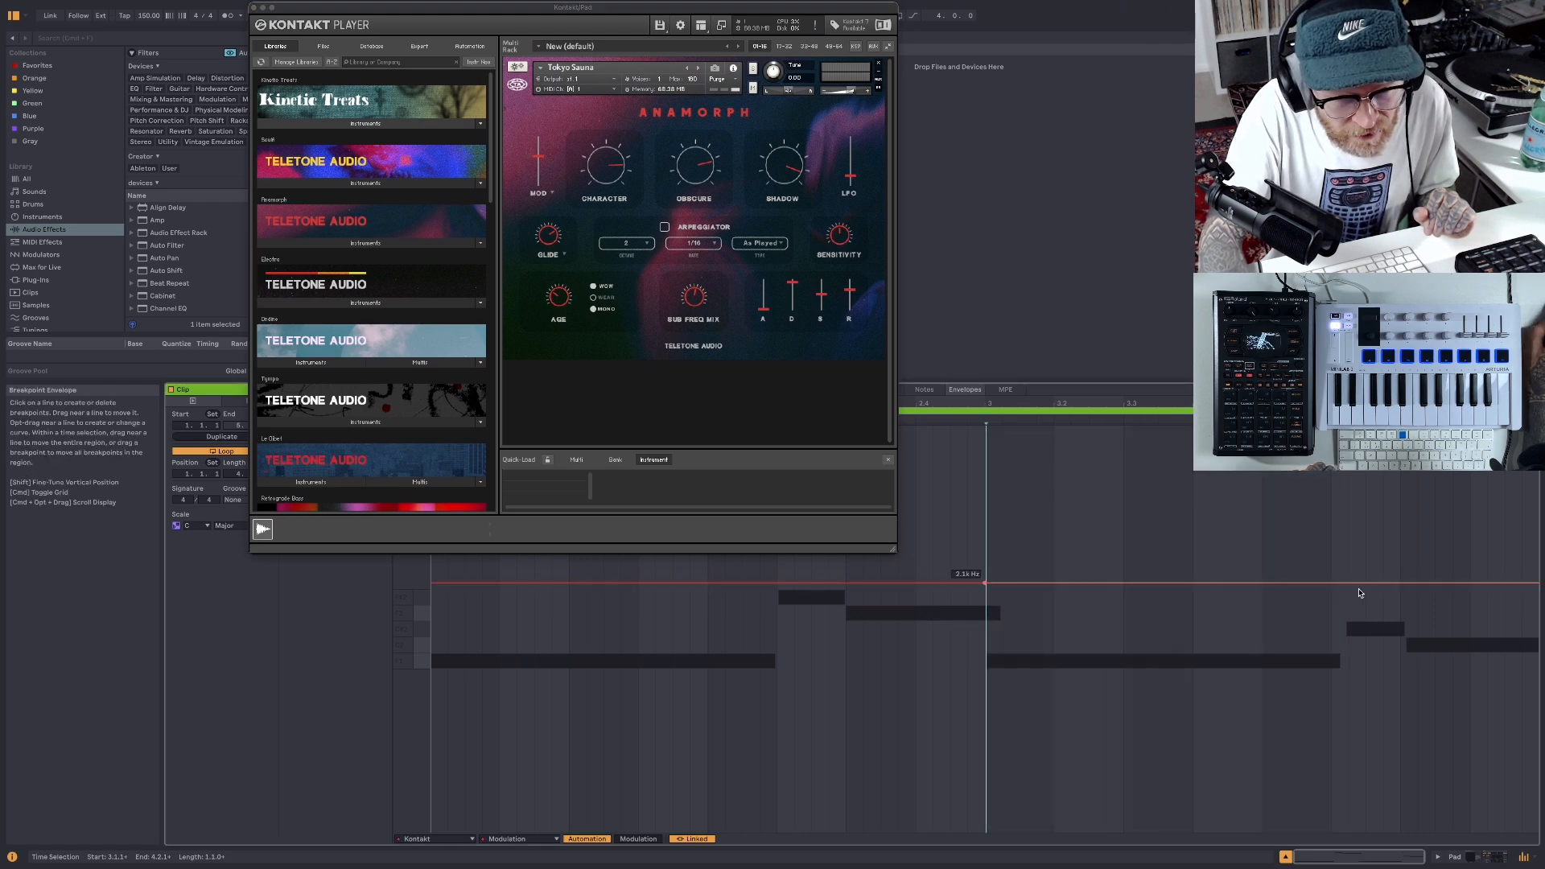
{"action": "left_click_drag", "start_coordinate": [988, 588], "coordinate": [986, 569]}
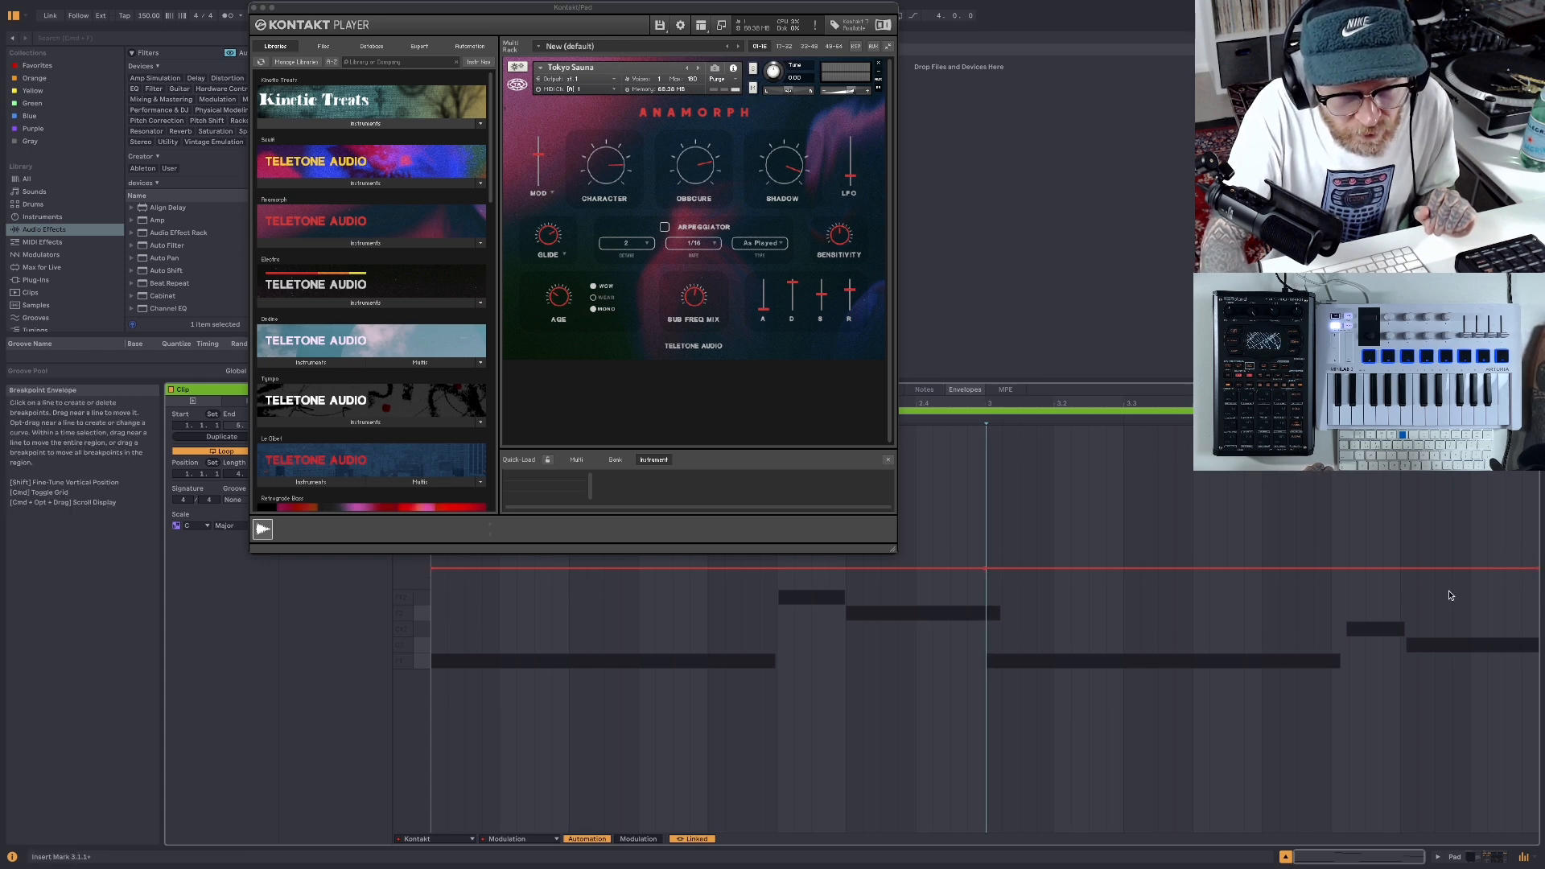
{"action": "left_click_drag", "start_coordinate": [987, 572], "coordinate": [985, 624]}
{"action": "left_click_drag", "start_coordinate": [714, 9], "coordinate": [724, 107]}
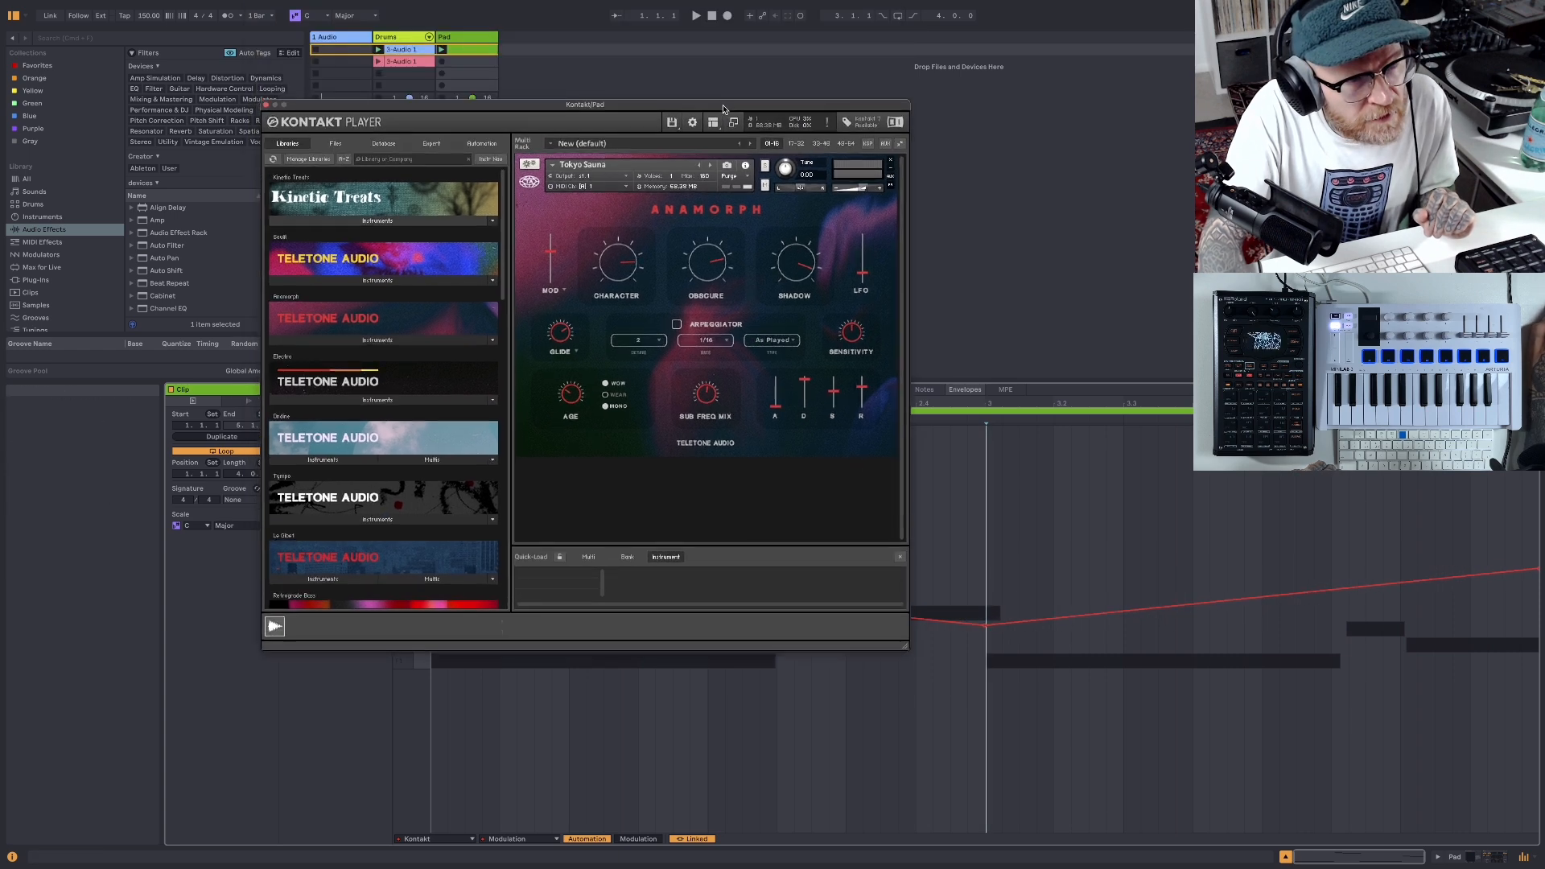
- Play the loop to hear the modulation envelope, close the Kontakt window, and stop playback
{"action": "left_click", "coordinate": [696, 17]}
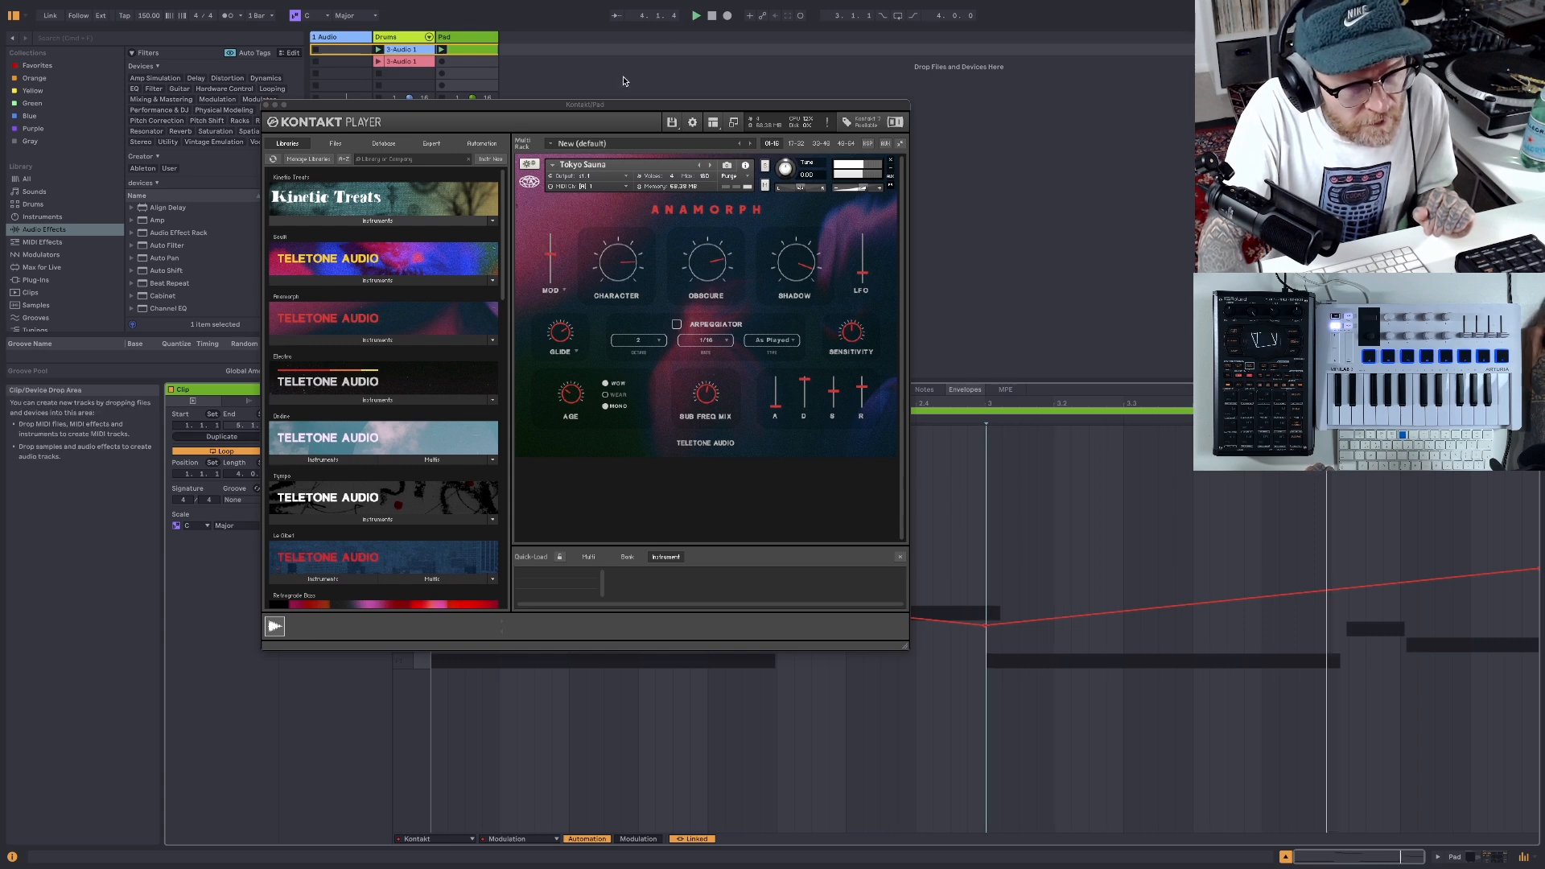
{"action": "left_click", "coordinate": [265, 105]}
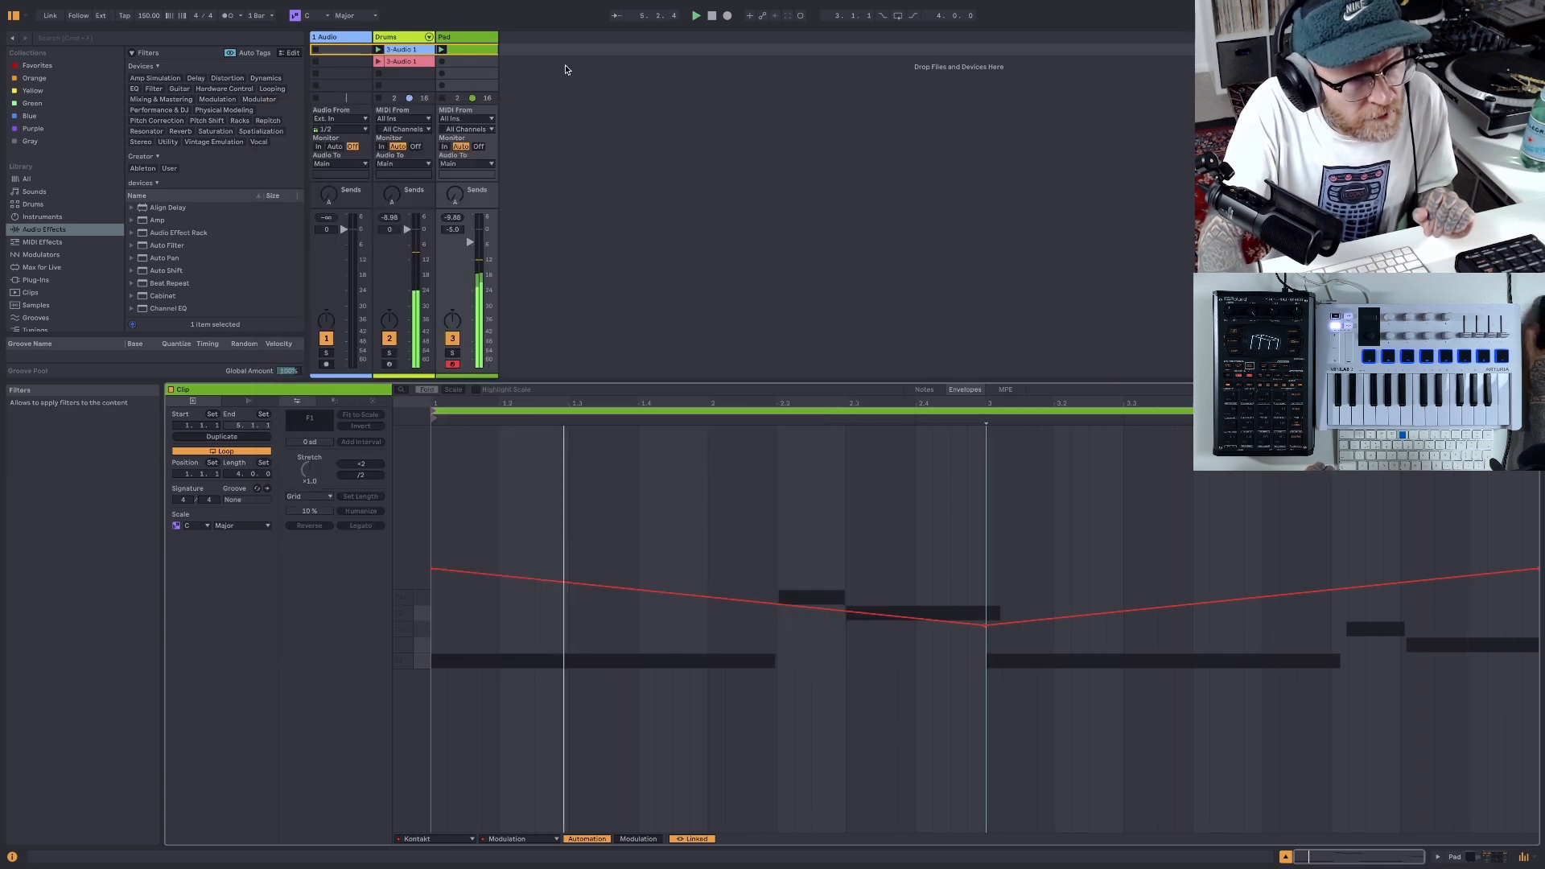
{"action": "key", "text": "space"}
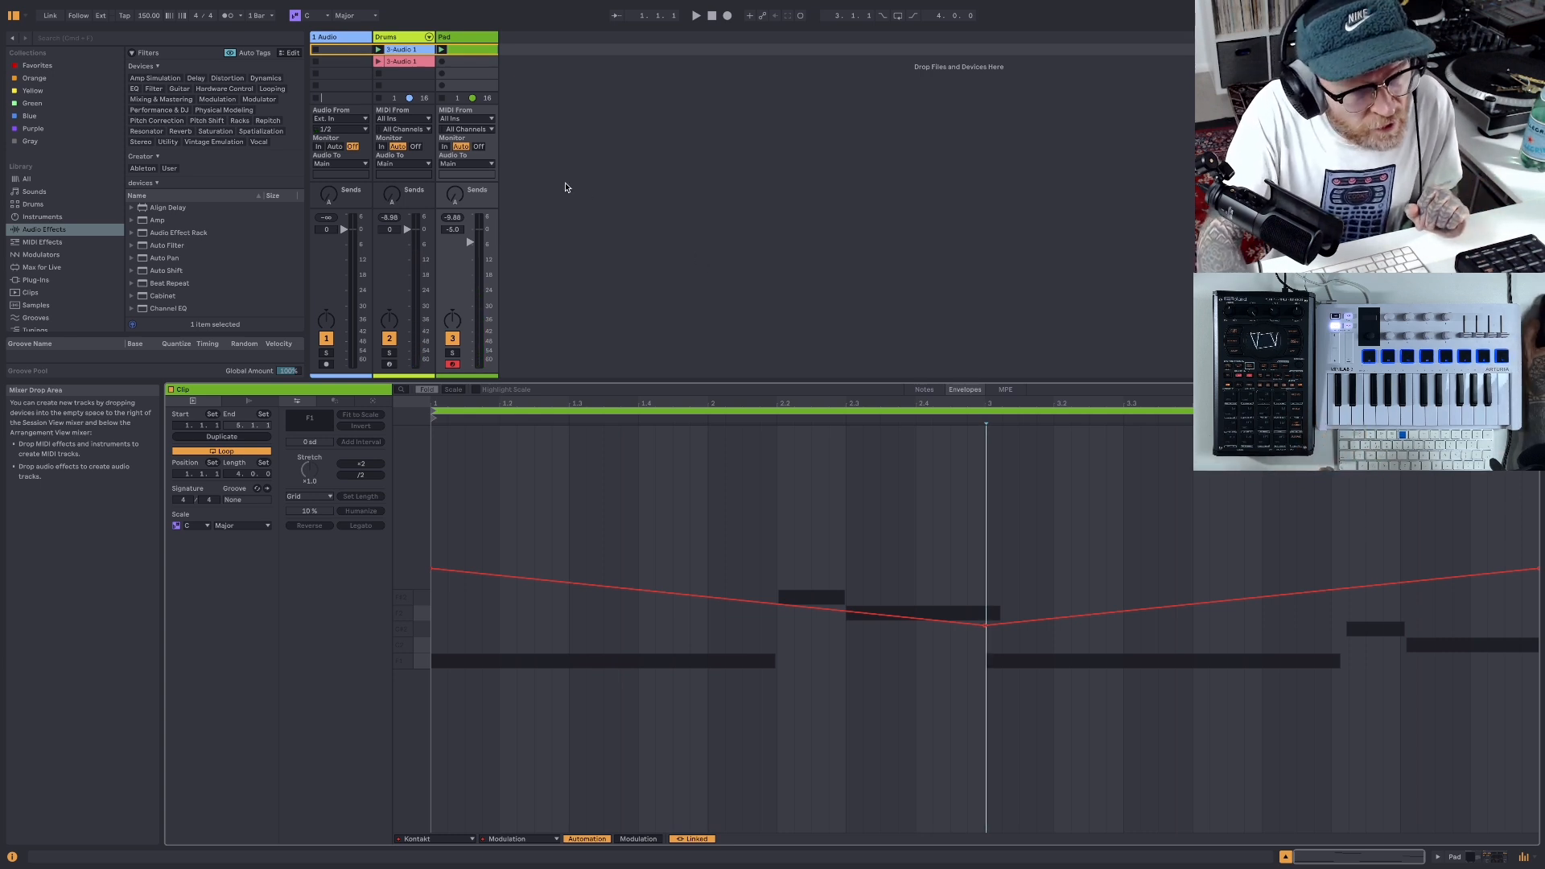
- Duplicate the Pad track and delete the copied clip from the duplicate
{"action": "right_click", "coordinate": [475, 38]}
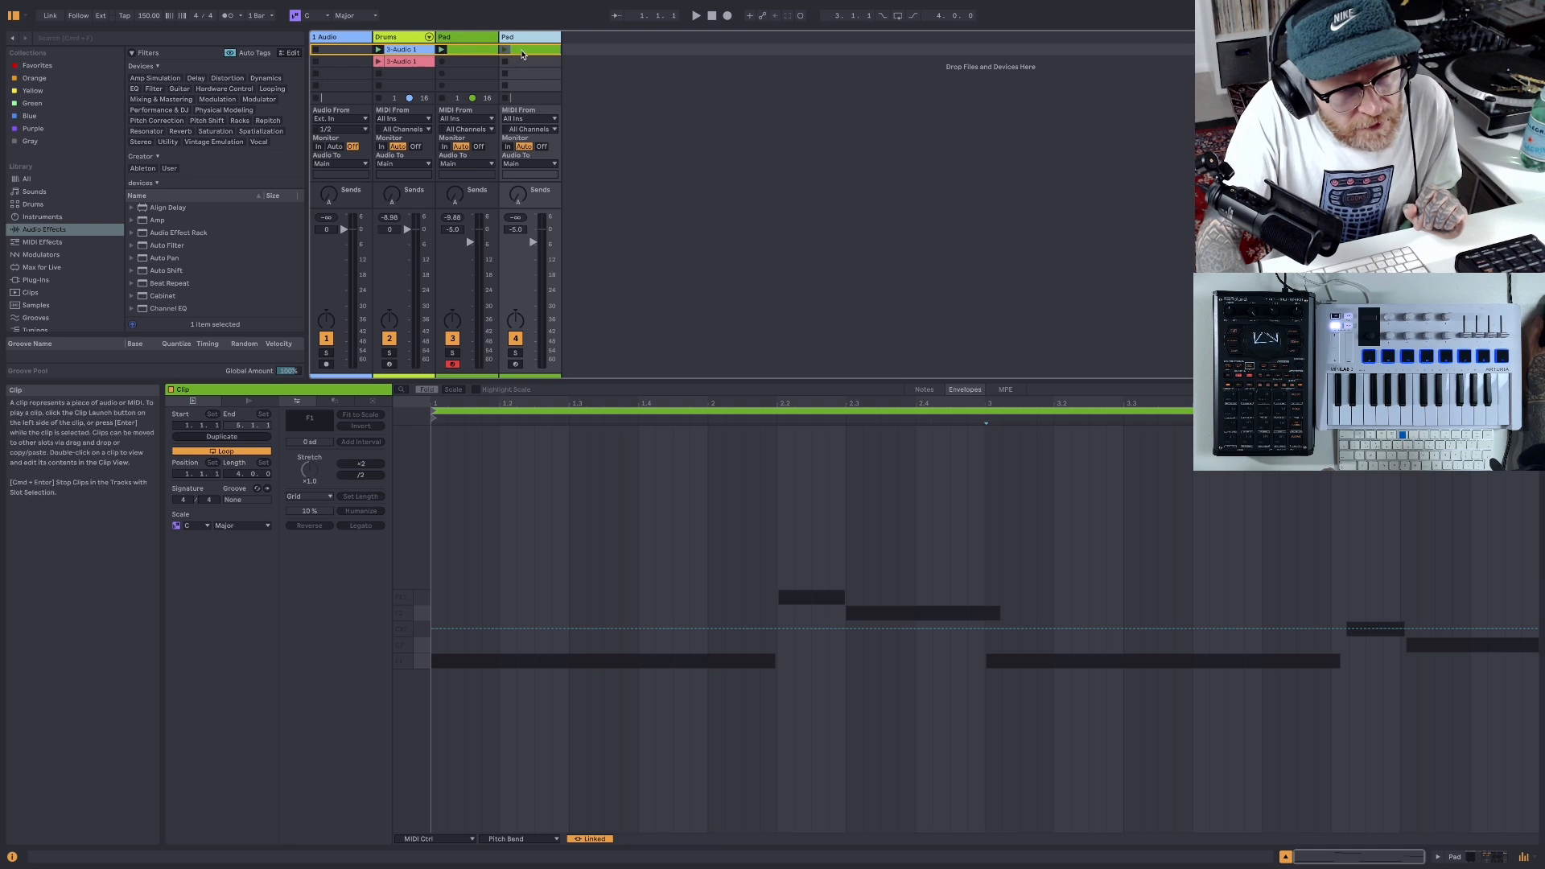
{"action": "right_click", "coordinate": [519, 51]}
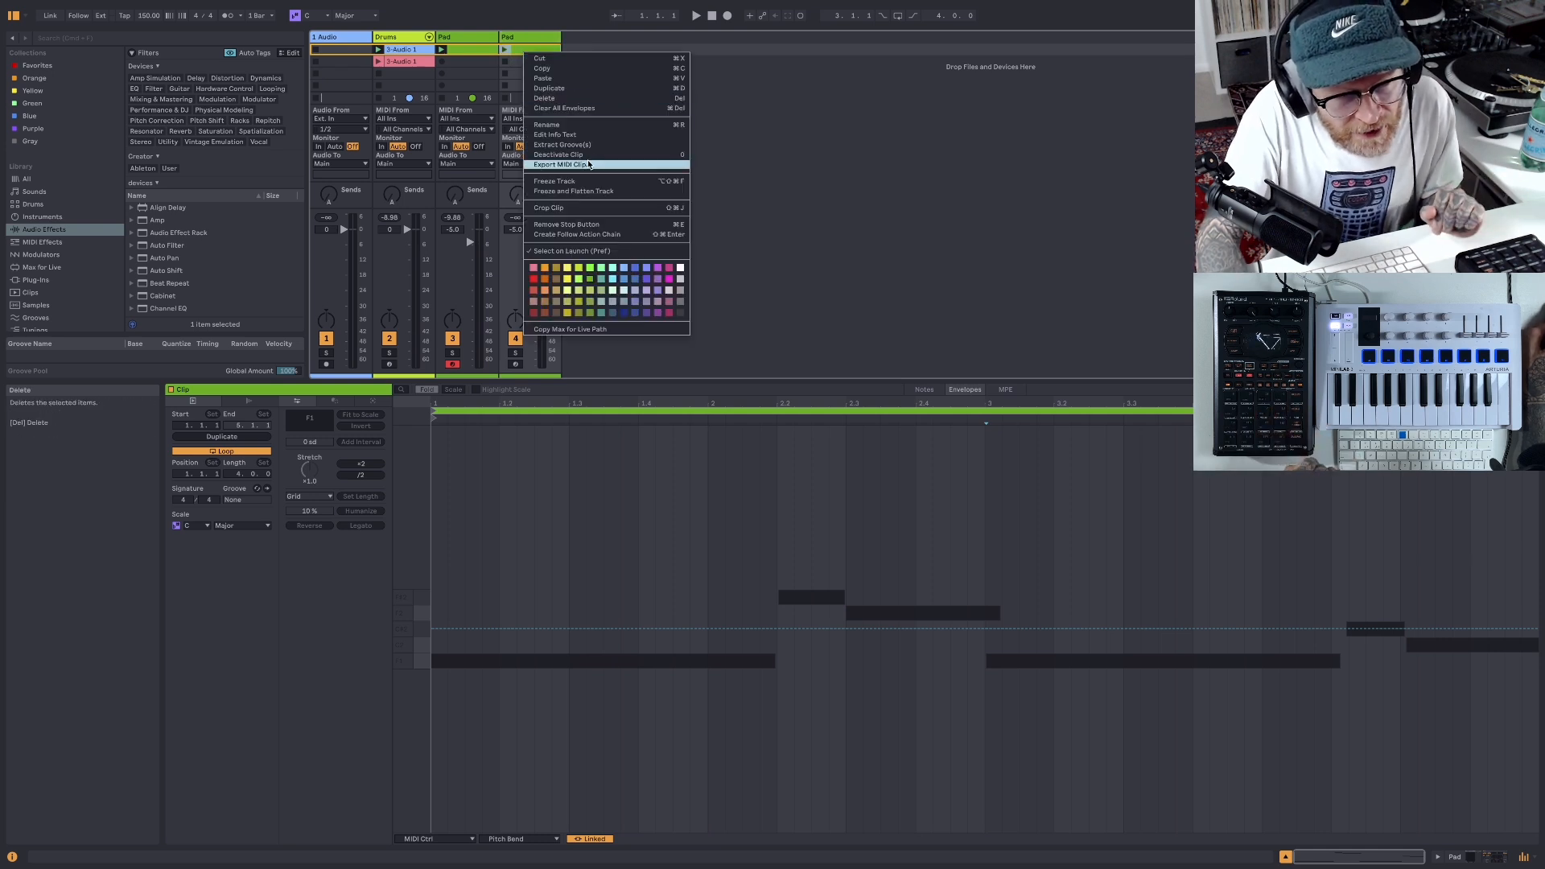
{"action": "left_click", "coordinate": [551, 99]}
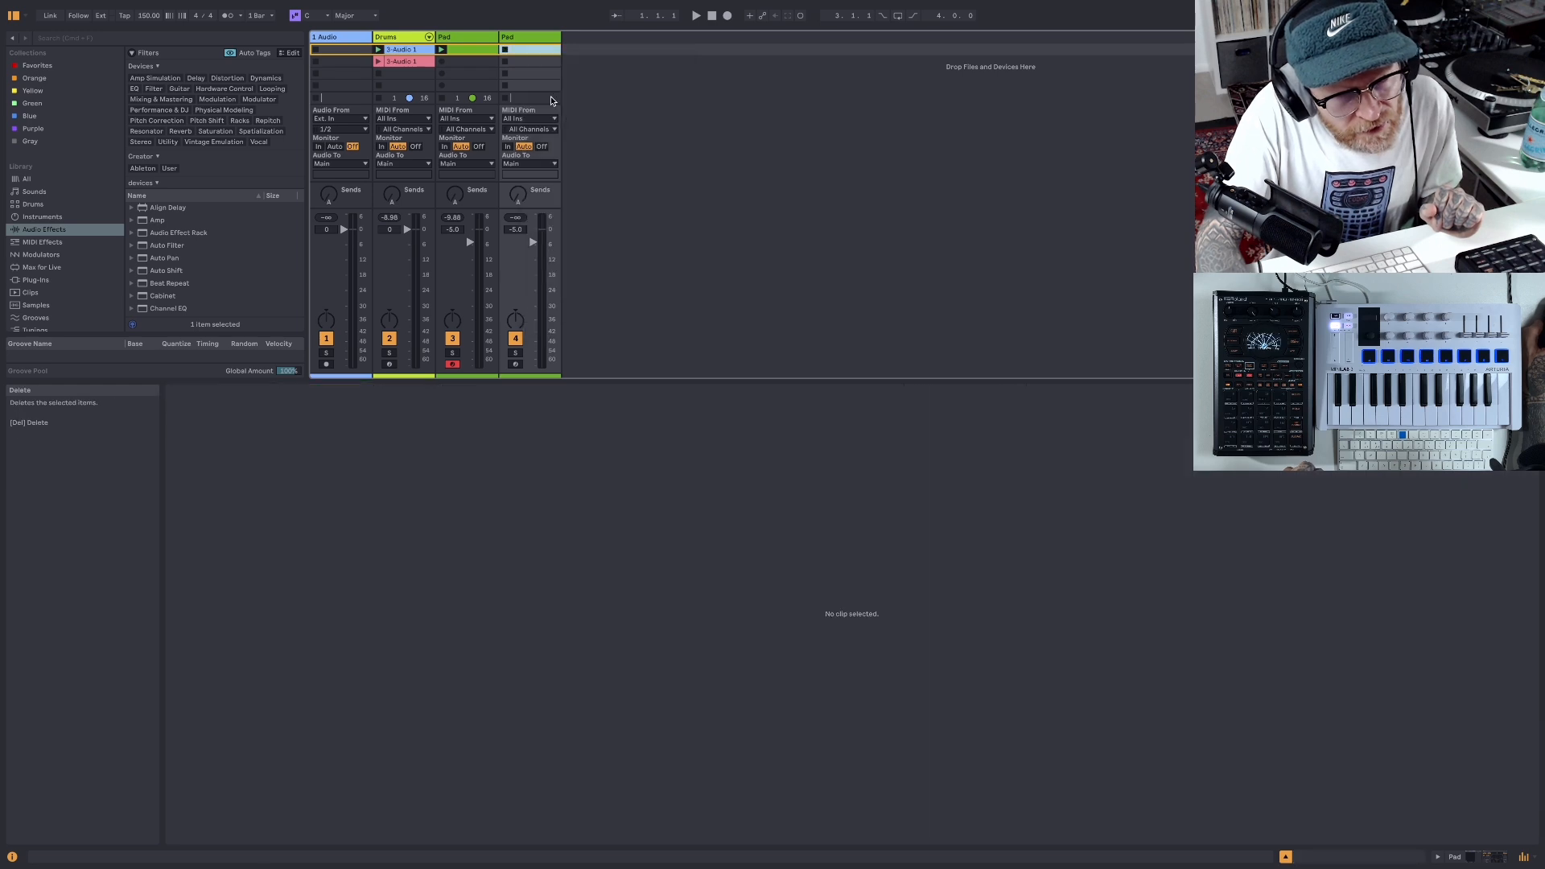
- Load the next Anamorph instrument, Tripulsing, in the duplicated track's Kontakt and arm that track for recording
{"action": "left_click", "coordinate": [534, 42]}
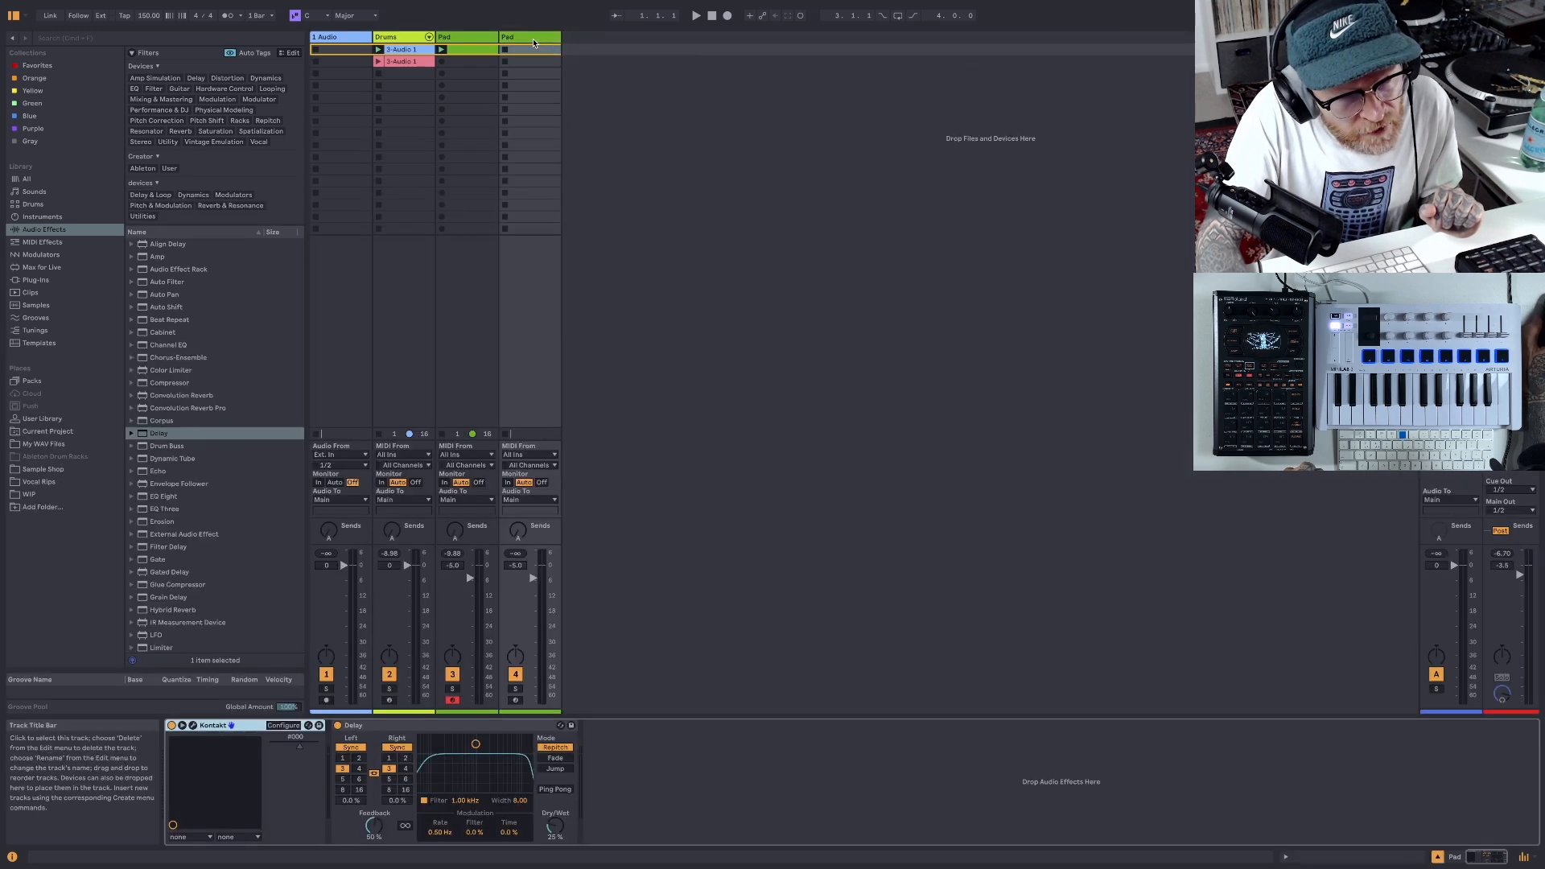
{"action": "left_click", "coordinate": [192, 726]}
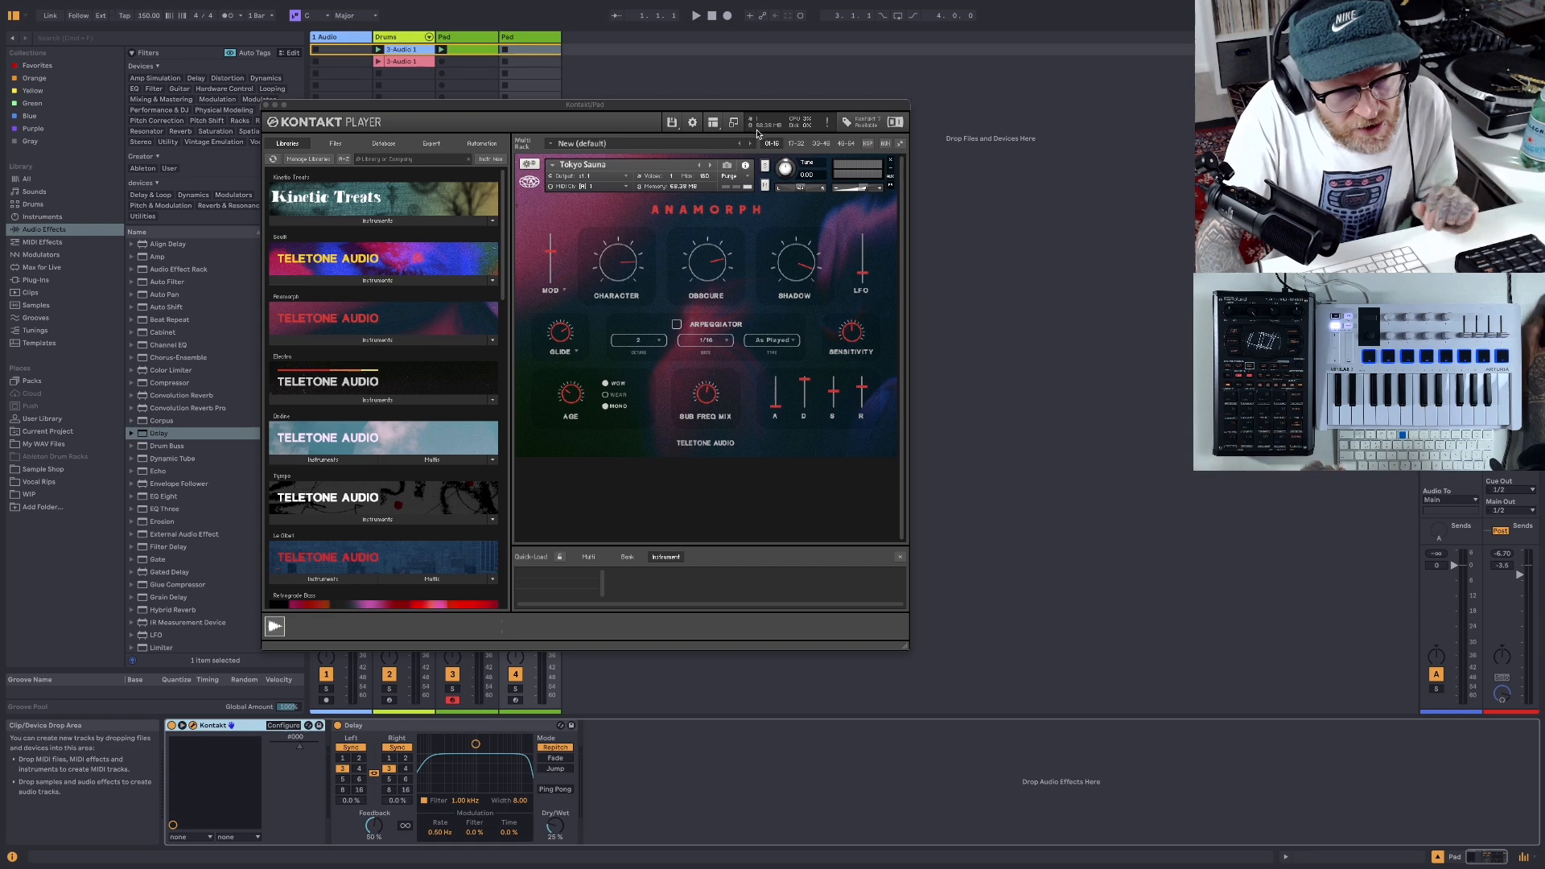
{"action": "left_click_drag", "start_coordinate": [763, 109], "coordinate": [1092, 80]}
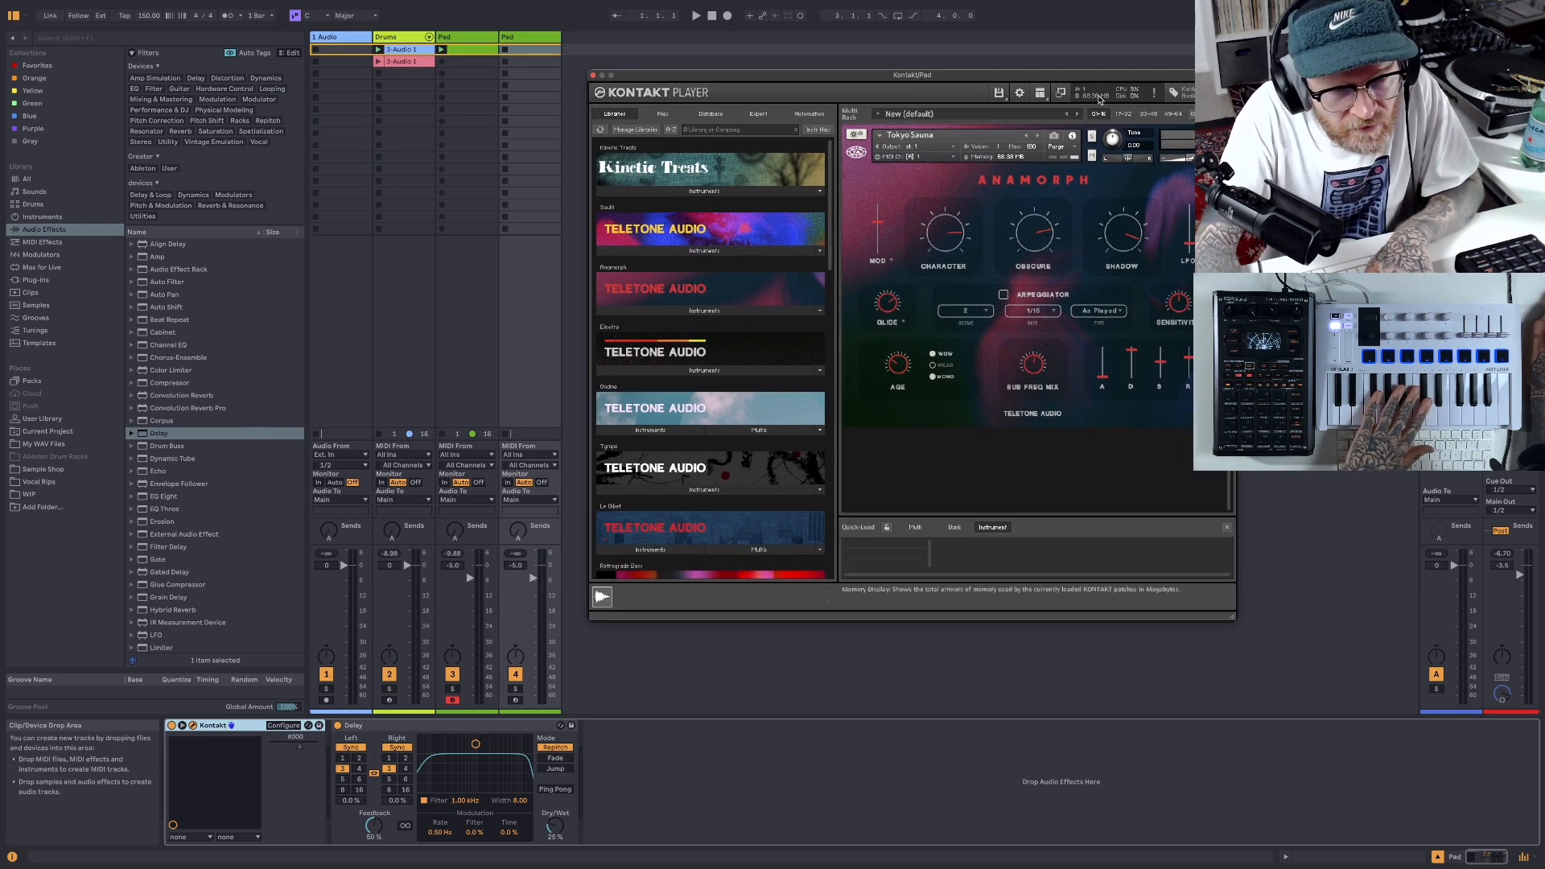
{"action": "left_click", "coordinate": [1038, 136]}
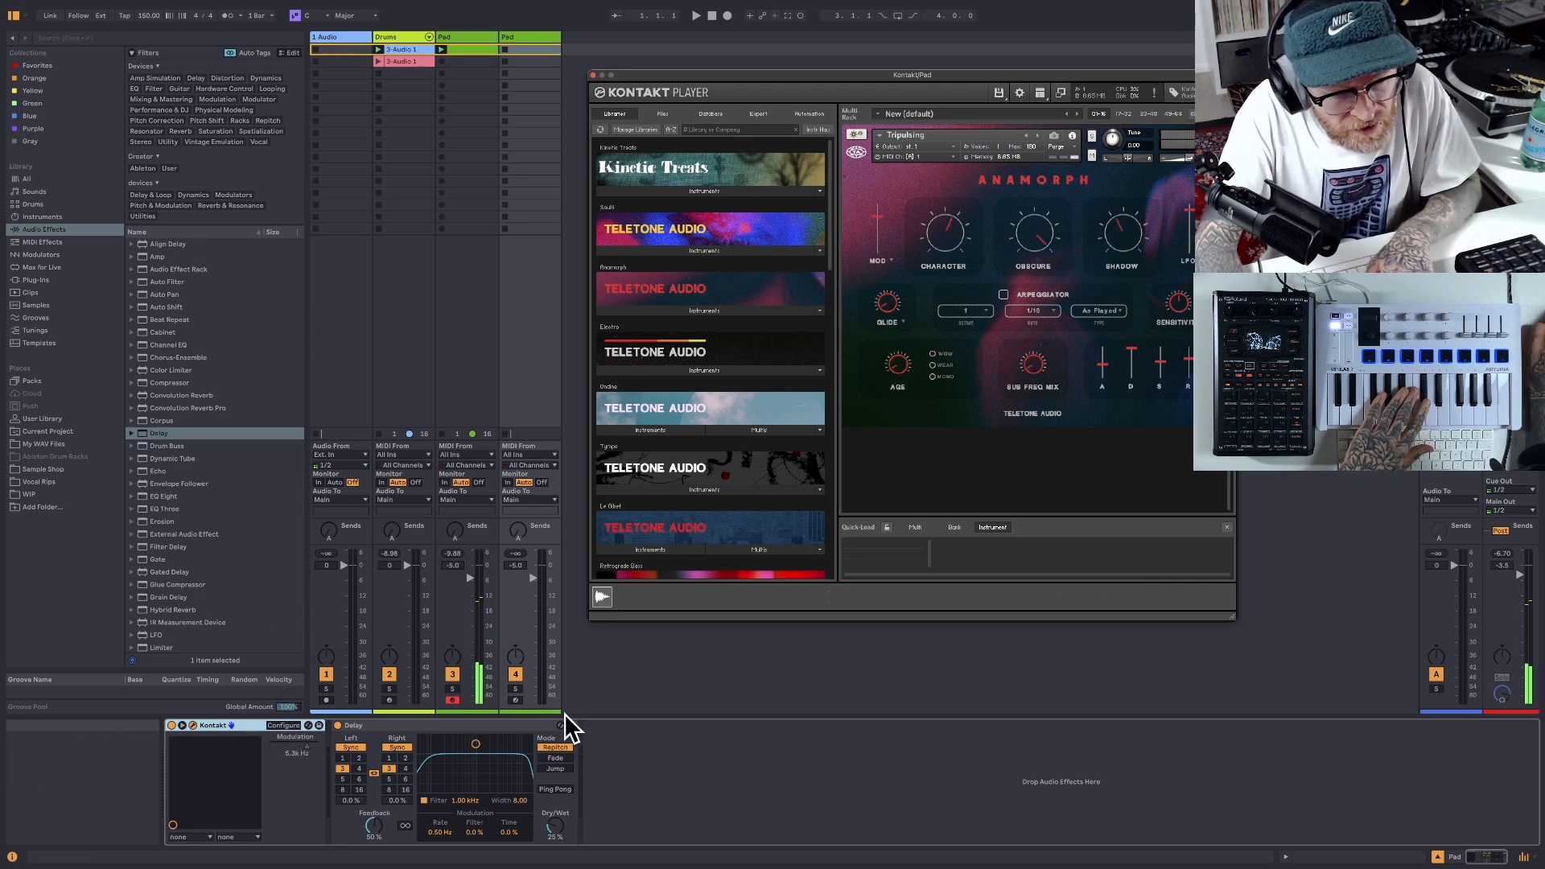
{"action": "left_click", "coordinate": [516, 699]}
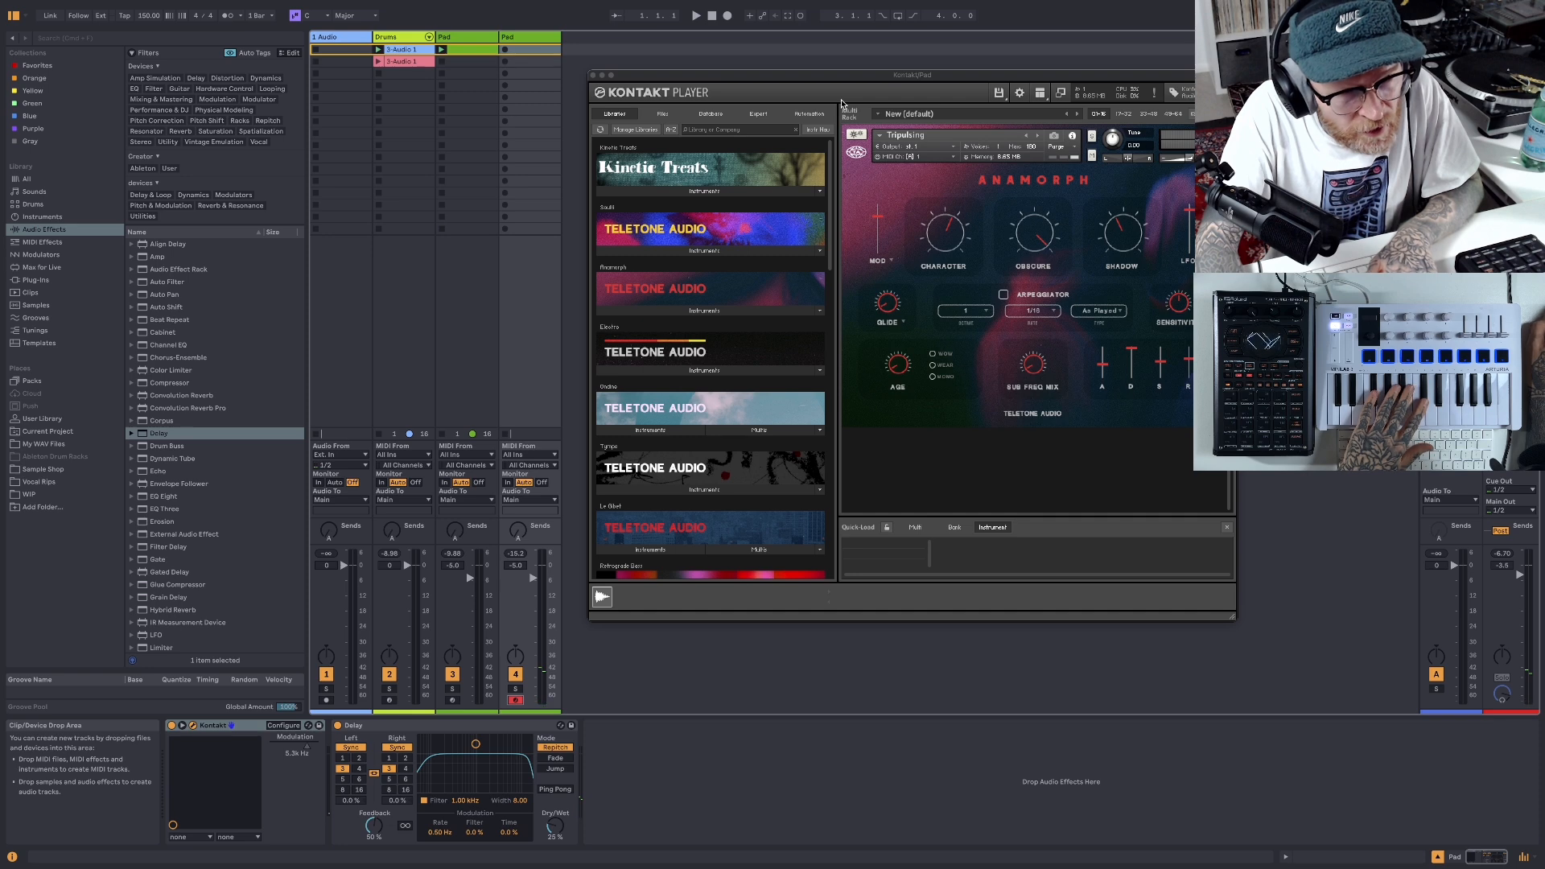
- Rehearse a part over the loop and record it as a MIDI clip in the duplicated Pad track's first slot
{"action": "left_click", "coordinate": [696, 16]}
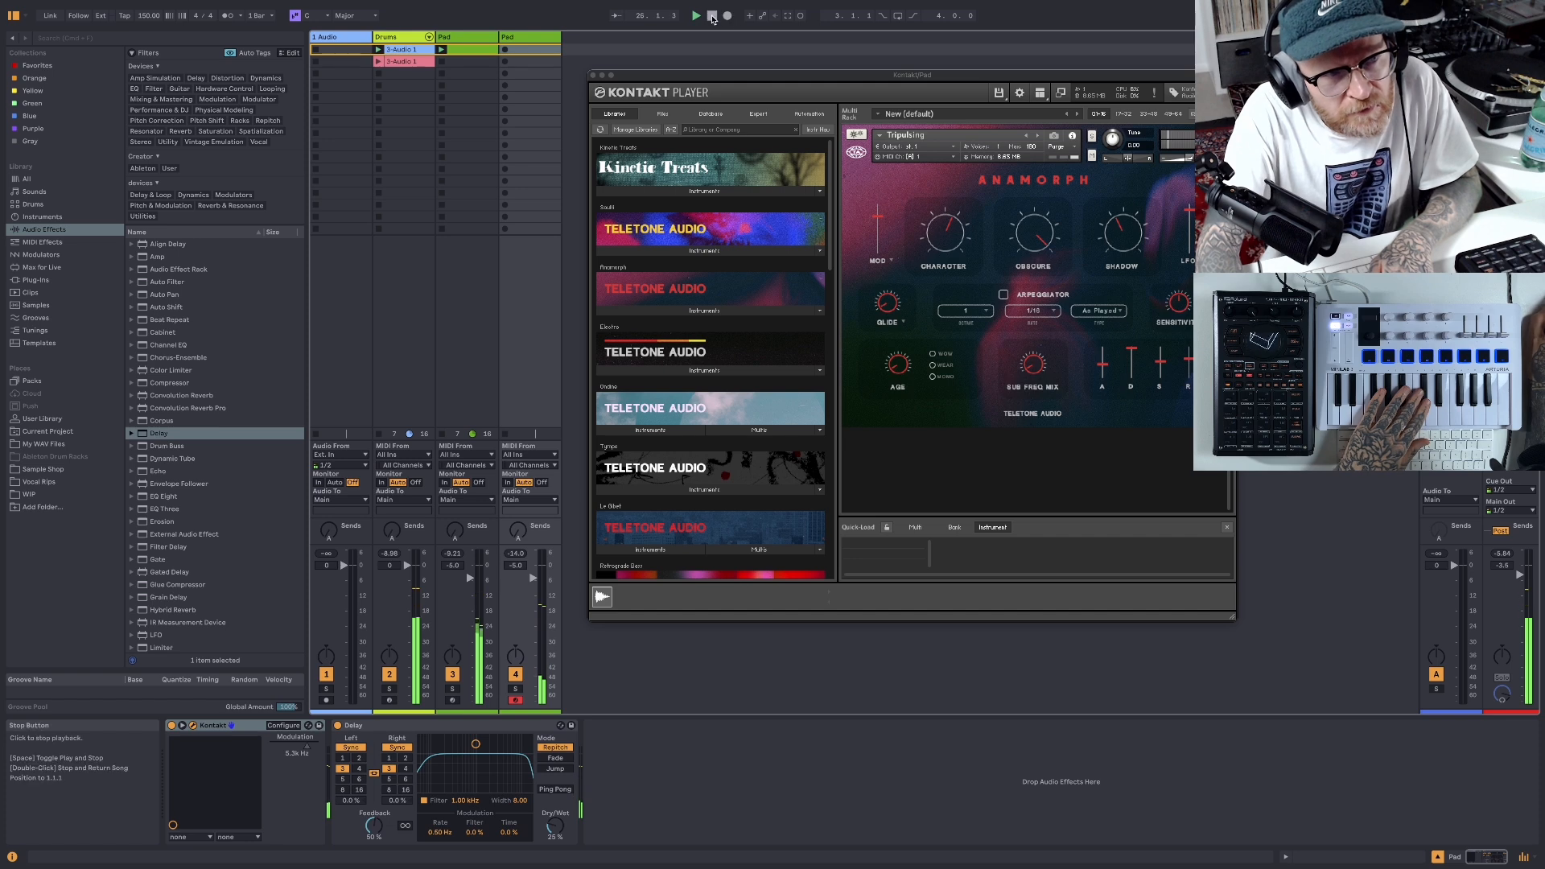
{"action": "left_click", "coordinate": [711, 15]}
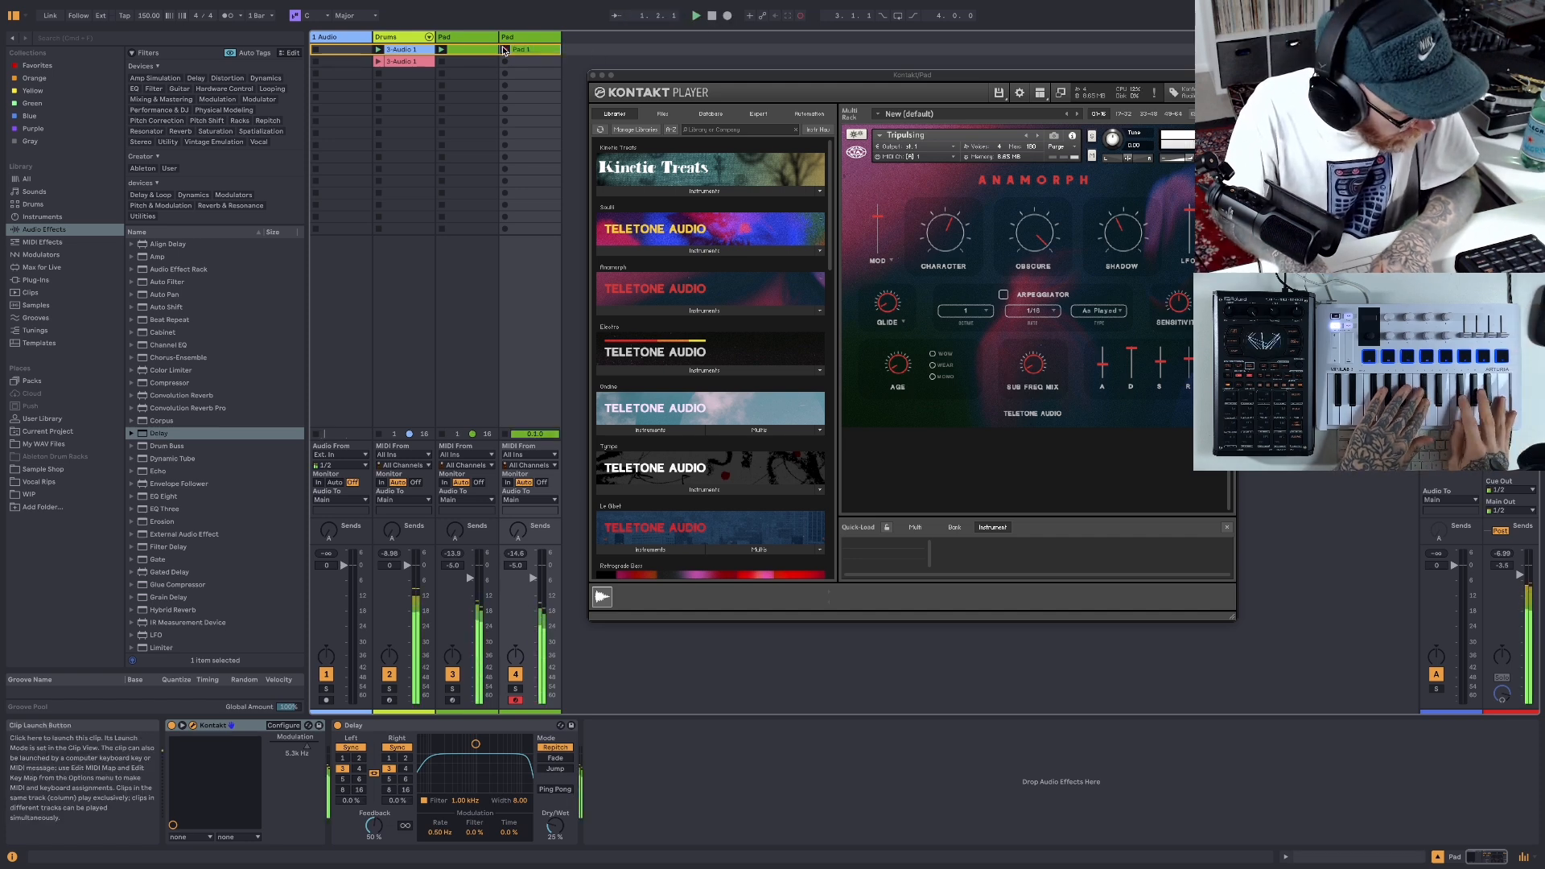
{"action": "left_click", "coordinate": [714, 19]}
- Launch the recorded clip, open its notes with the Kontakt window closed, and shorten its loop to 4 bars
{"action": "left_click", "coordinate": [505, 50]}
{"action": "double_click", "coordinate": [532, 53]}
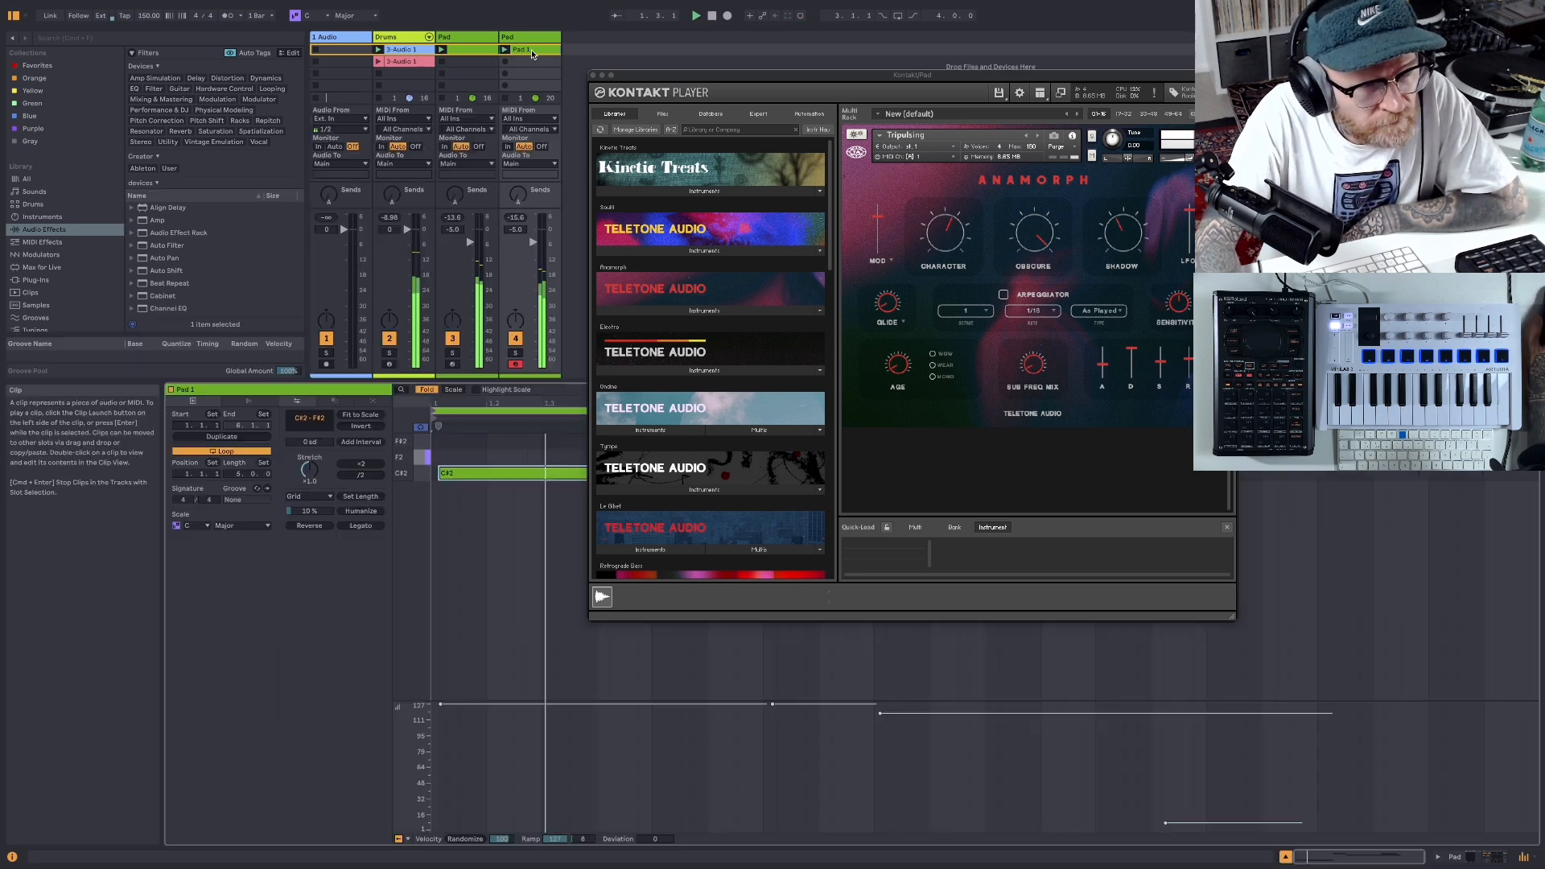
{"action": "left_click", "coordinate": [593, 76]}
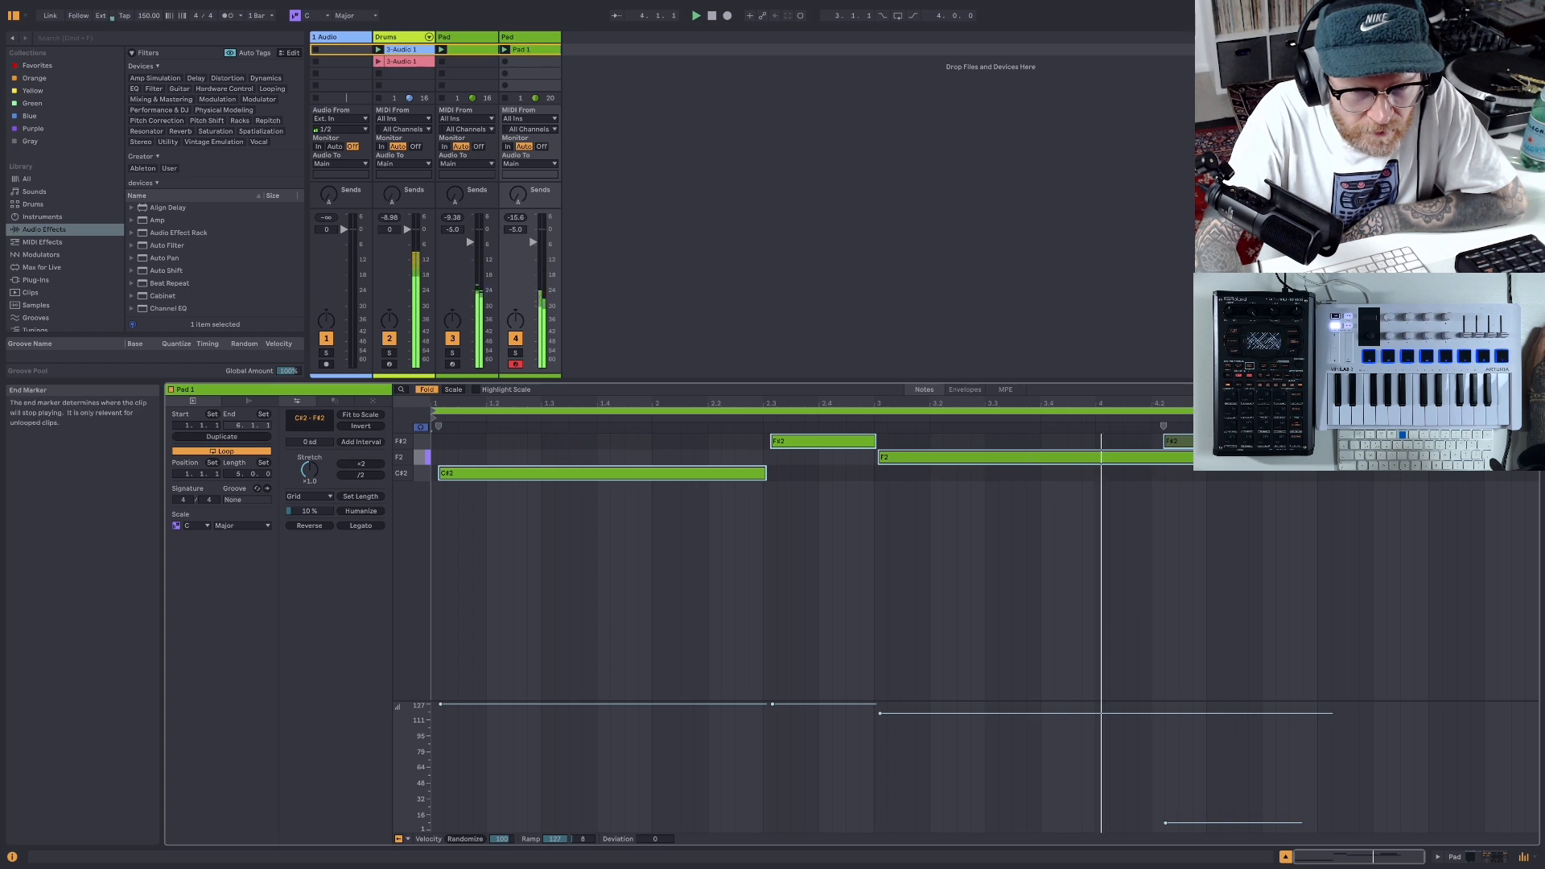
{"action": "left_click_drag", "start_coordinate": [1539, 412], "coordinate": [1317, 411]}
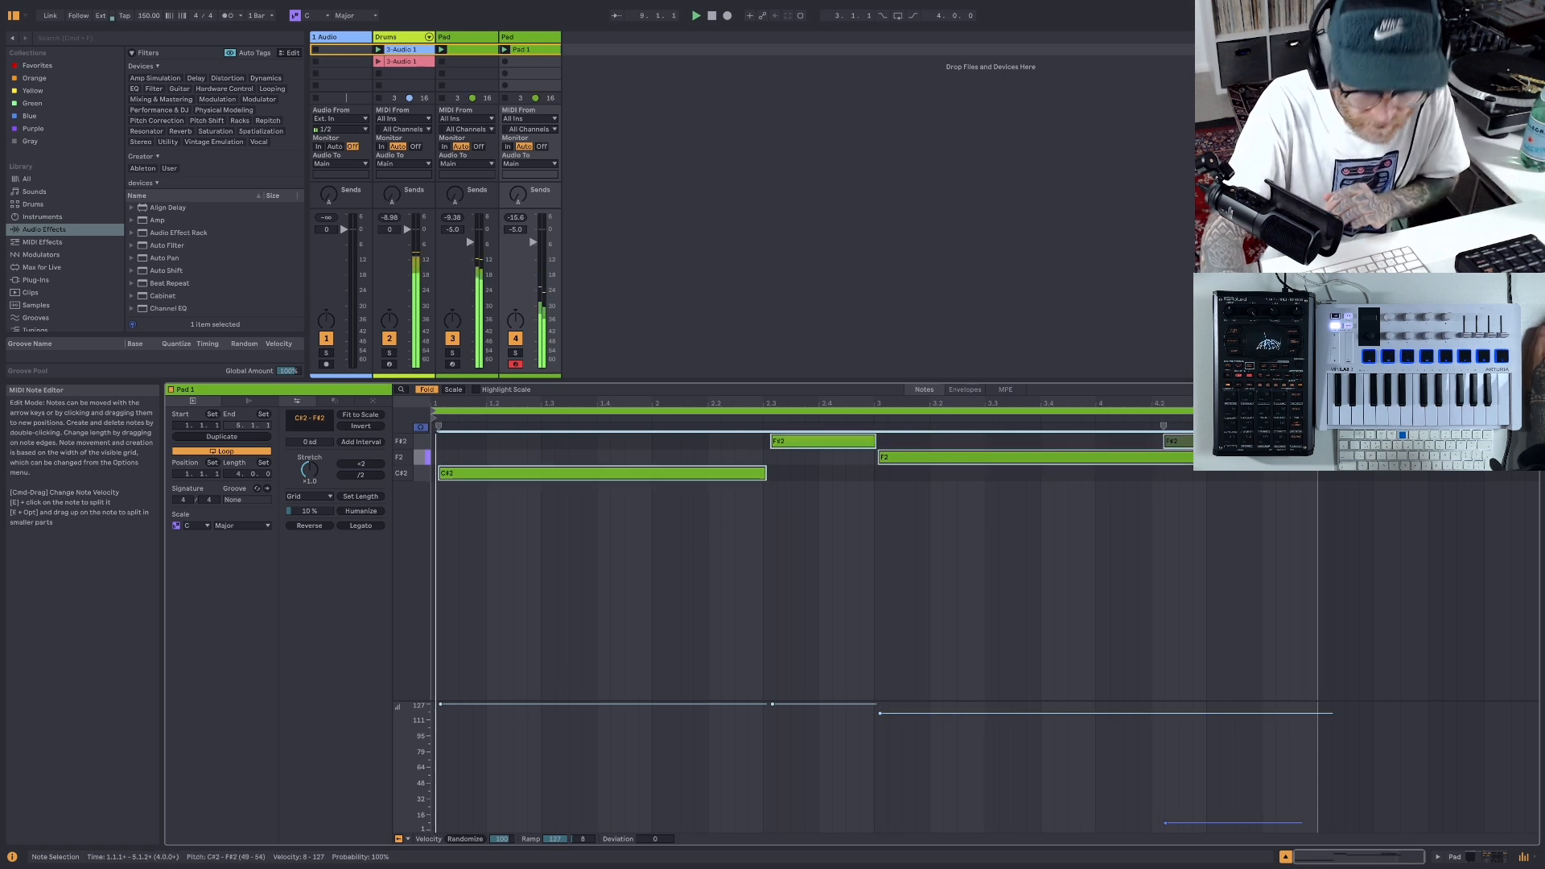
{"action": "key", "text": "Delete"}
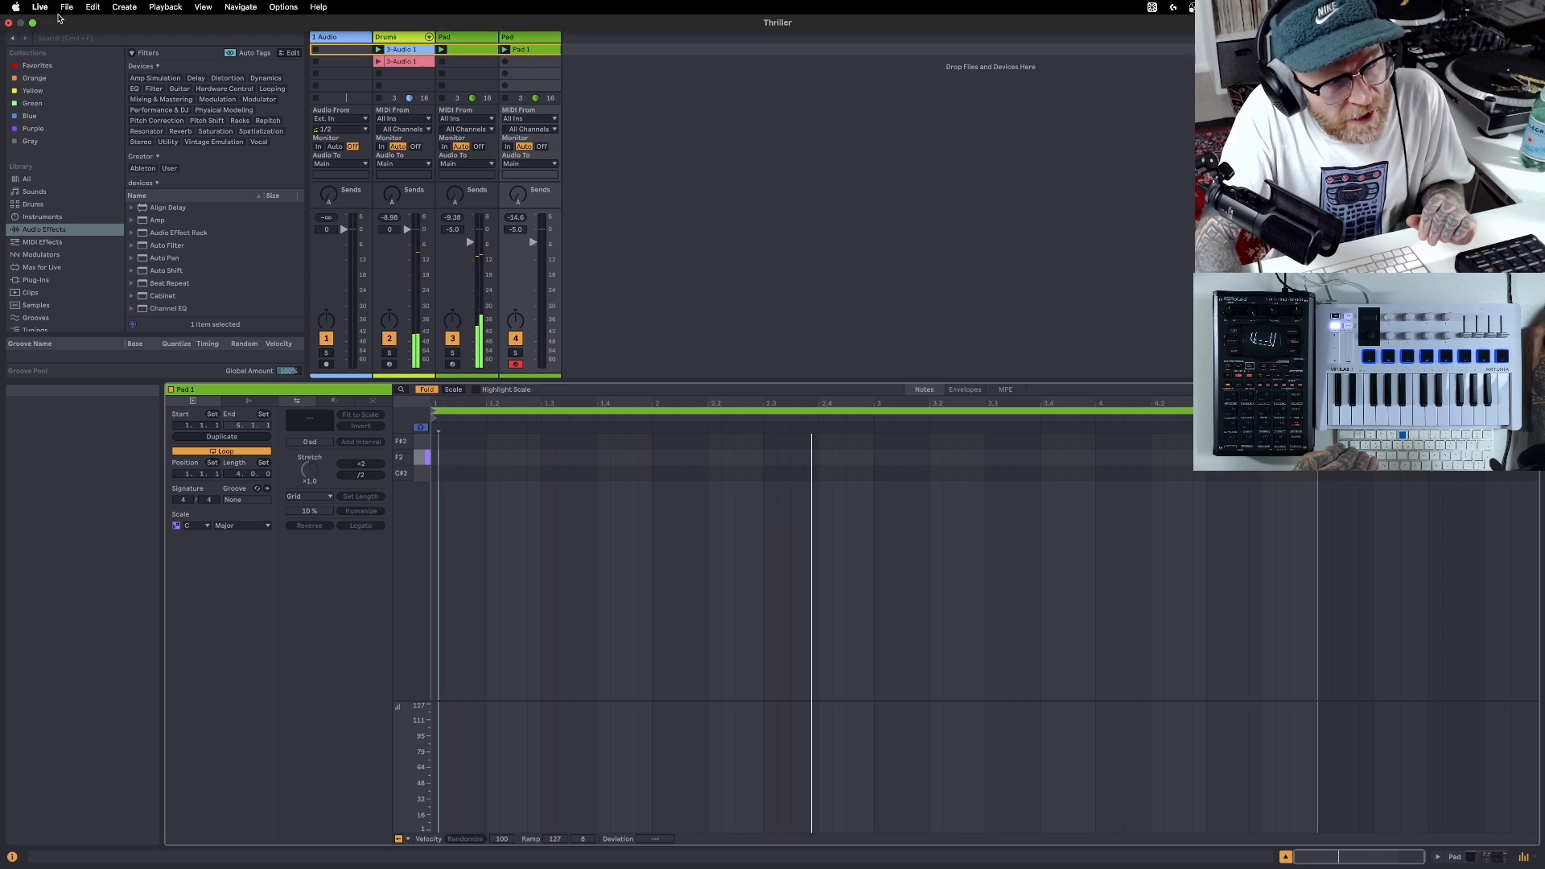
{"action": "left_click", "coordinate": [92, 6]}
{"action": "left_click", "coordinate": [129, 24]}
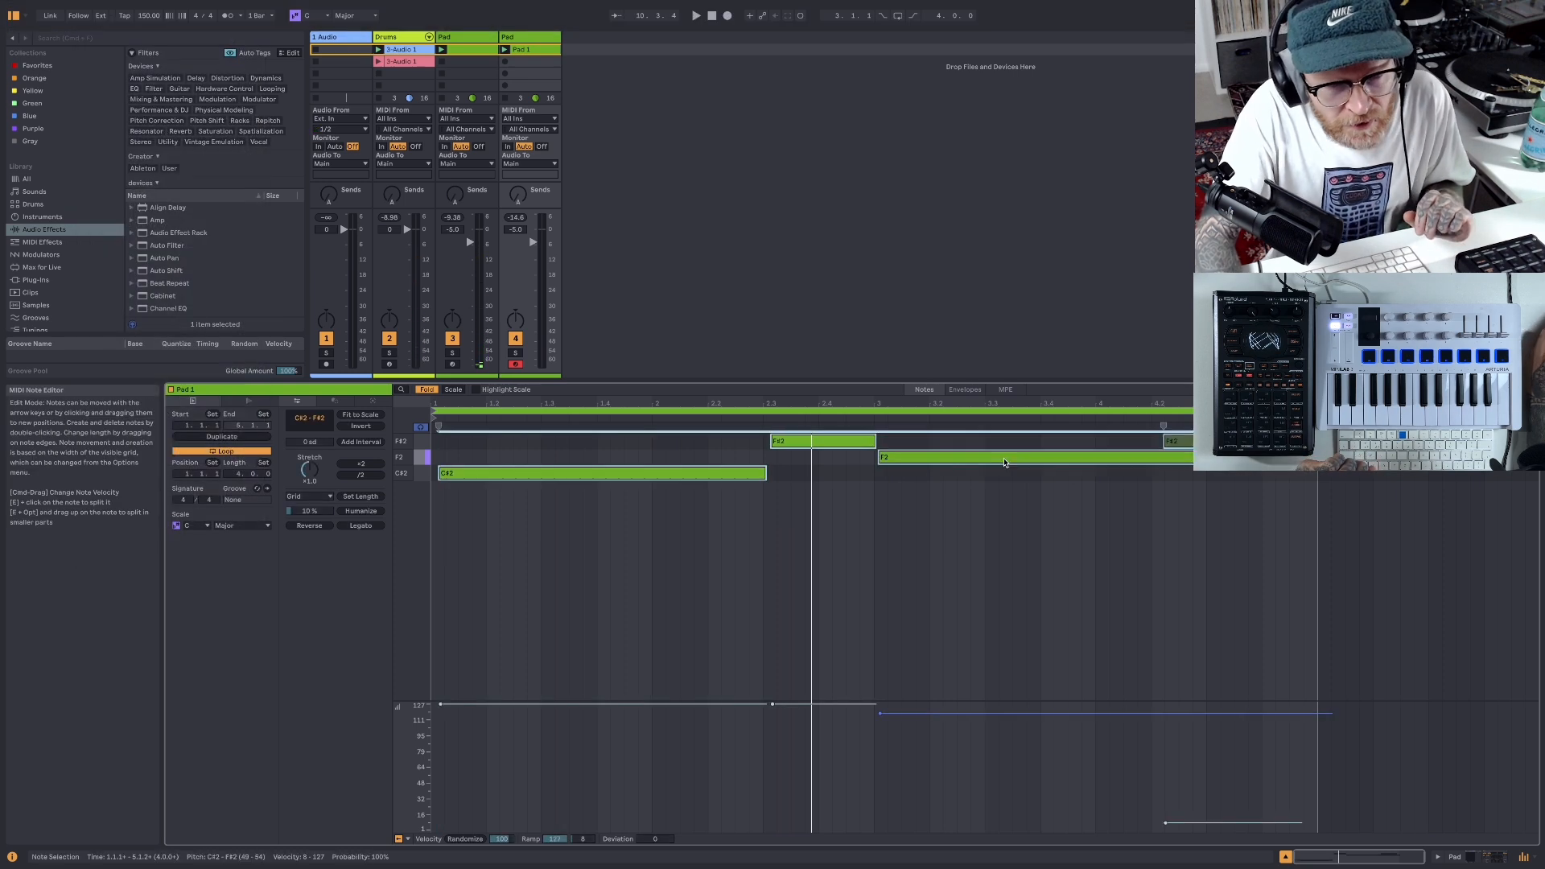
- Delete the low-velocity F#2 note near the clip's end and move the C#2 note to start at 1.1.1
{"action": "left_click", "coordinate": [1230, 440]}
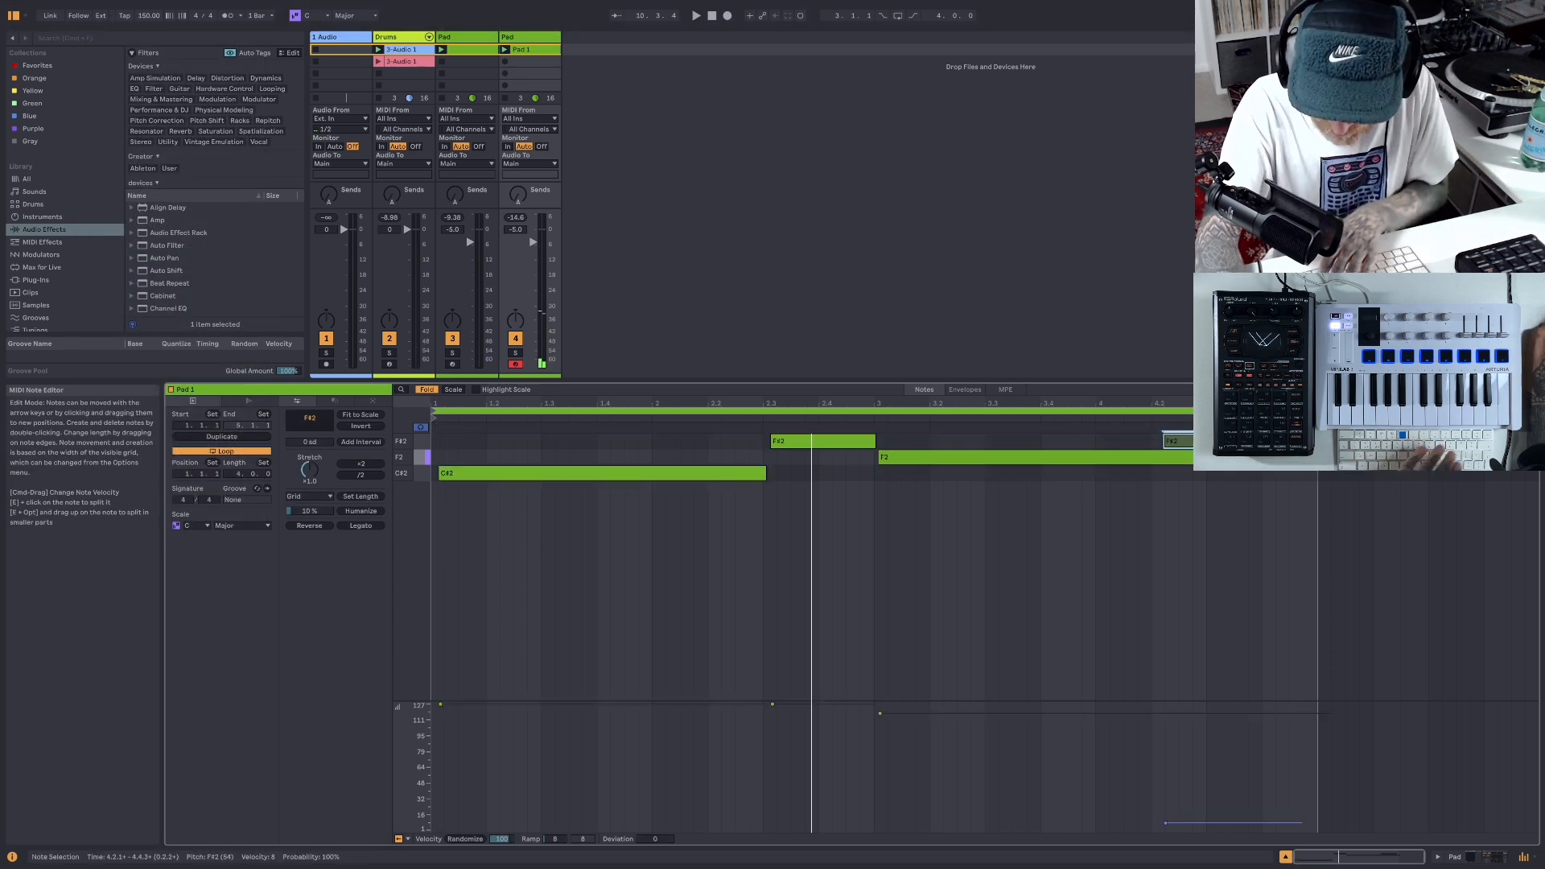
{"action": "key", "text": "Delete"}
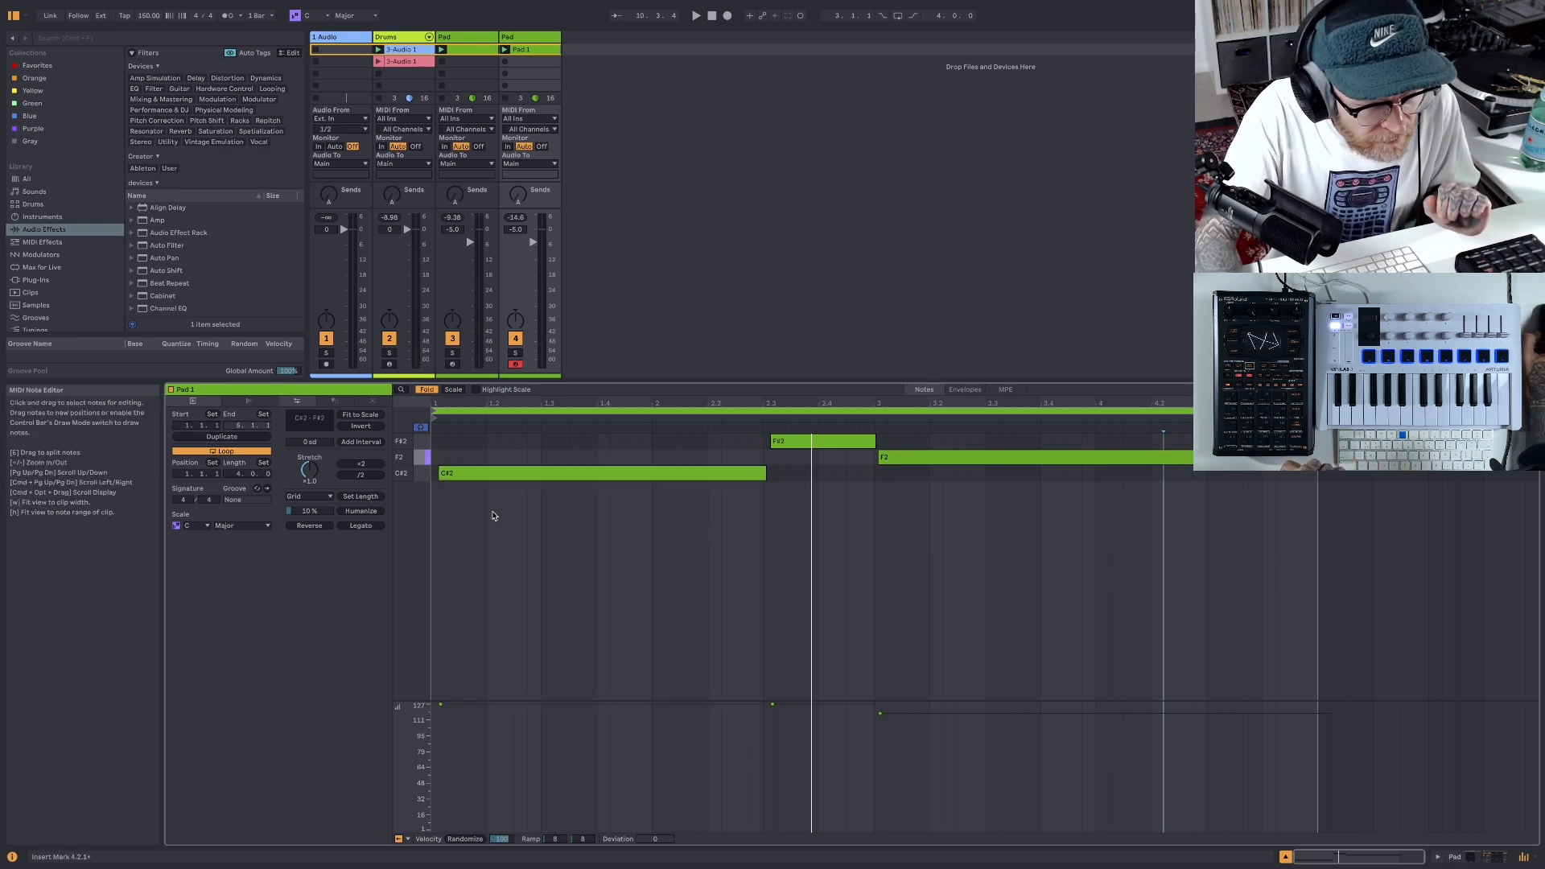
{"action": "left_click_drag", "start_coordinate": [479, 480], "coordinate": [473, 479]}
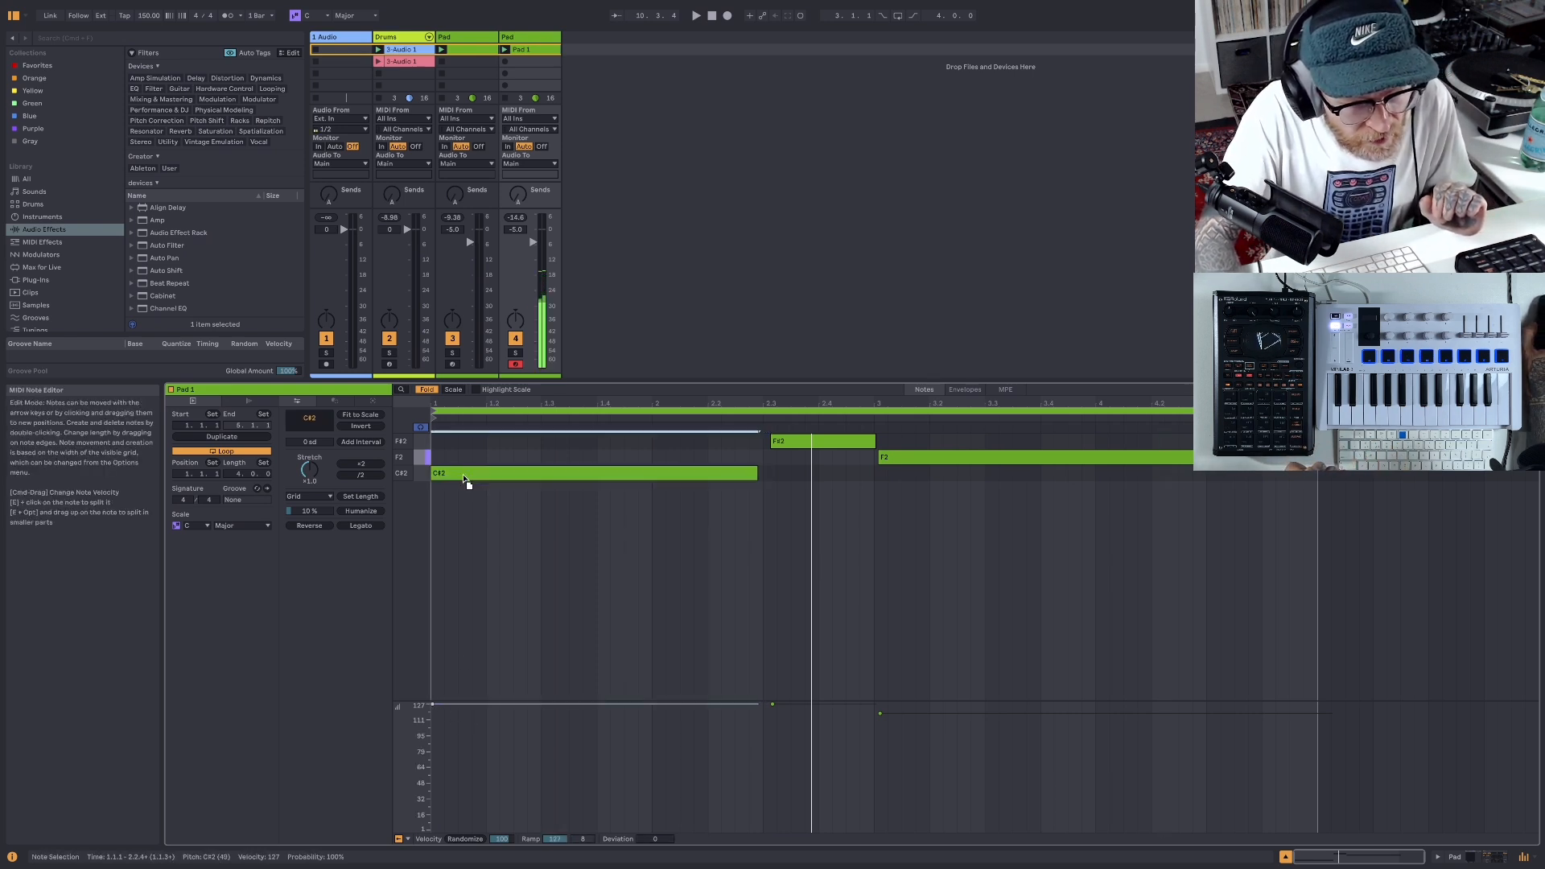
- Shift the F#2 note slightly earlier and set the velocities to 122 for F#2, 108 for F2 and 124 for C#2
{"action": "left_click", "coordinate": [781, 445]}
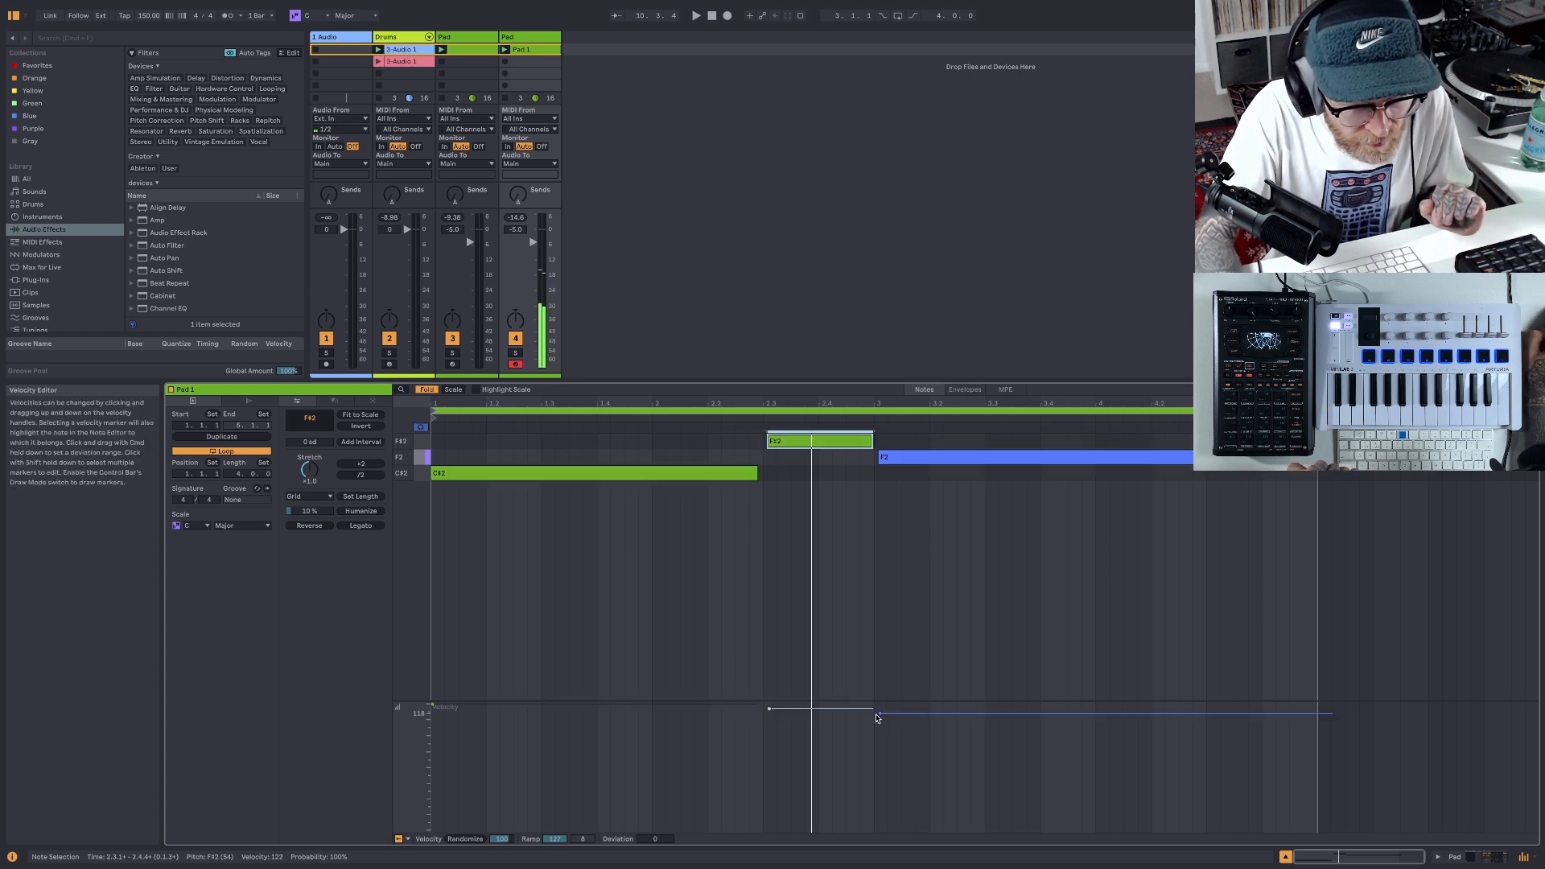
{"action": "left_click_drag", "start_coordinate": [880, 713], "coordinate": [880, 721]}
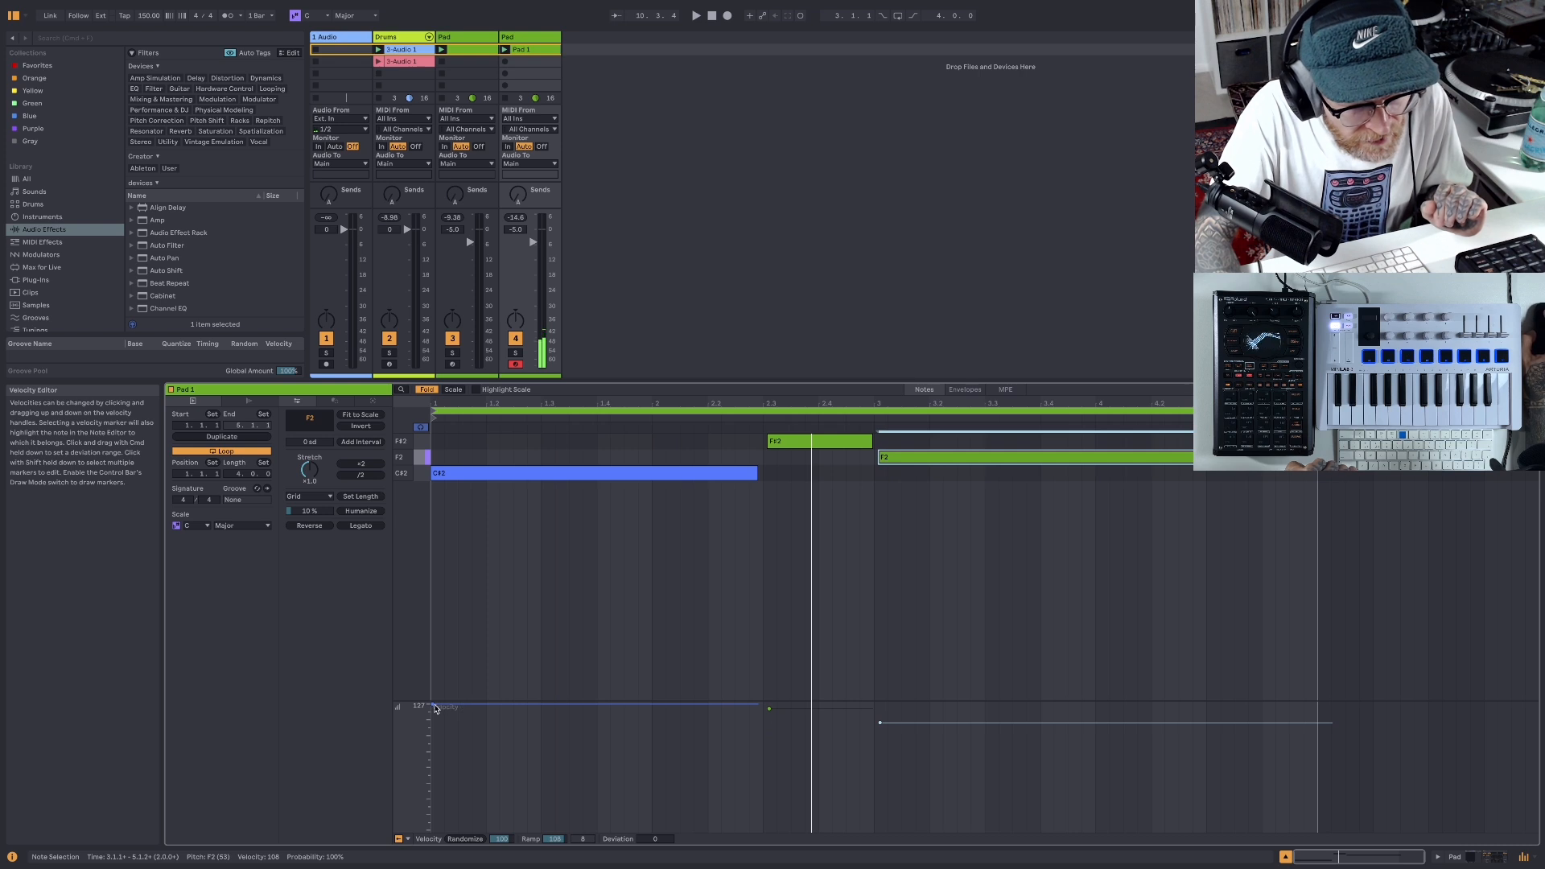
{"action": "left_click_drag", "start_coordinate": [435, 708], "coordinate": [436, 710]}
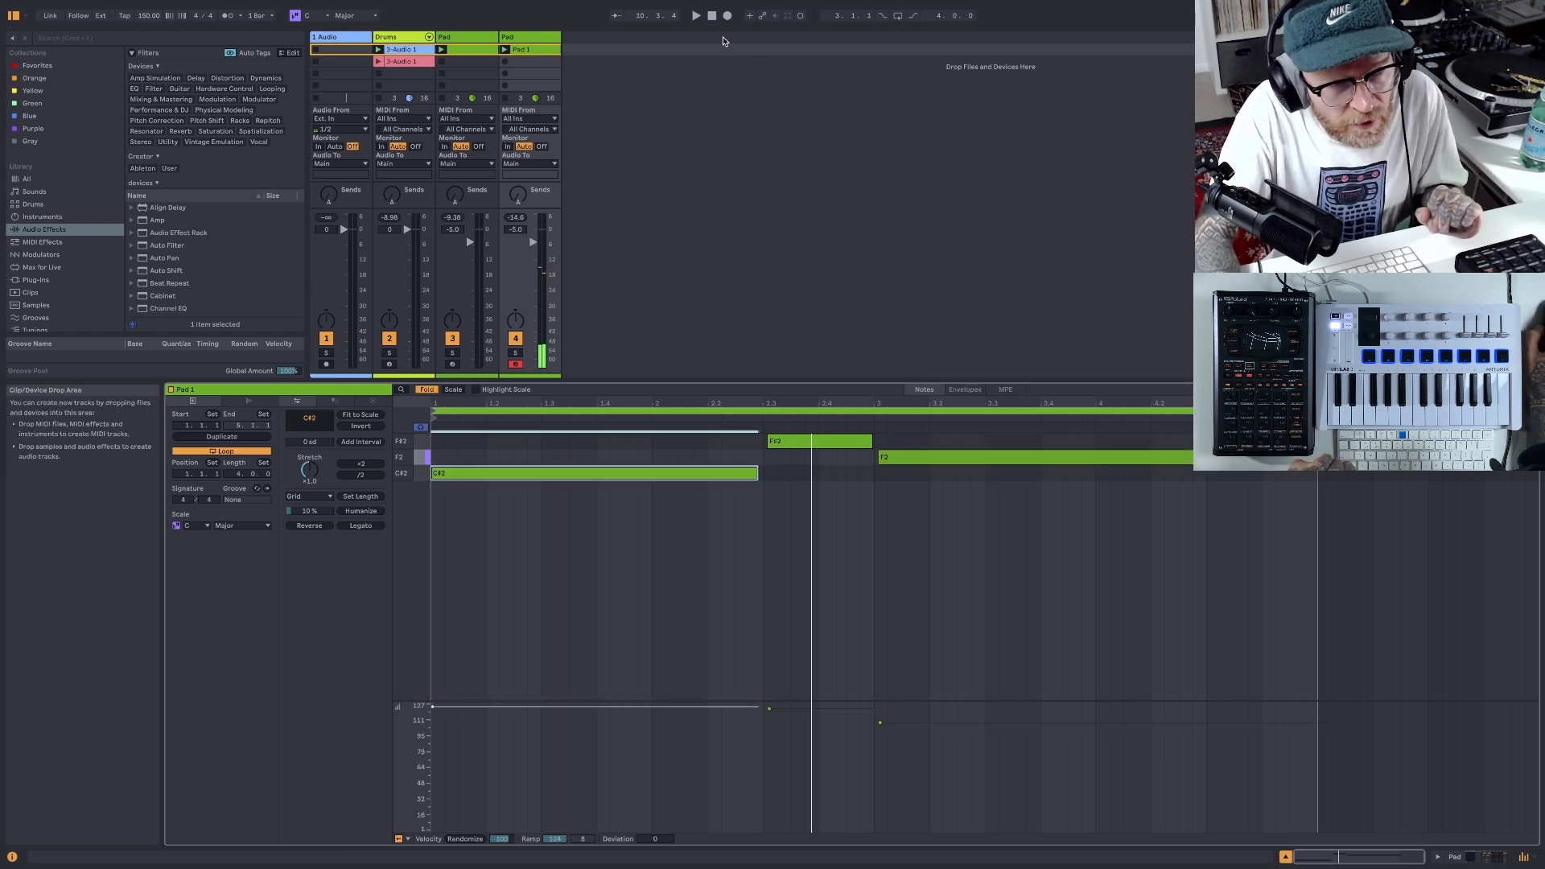
- Balance the two Pad tracks during playback, setting the first one's volume to -6.5 dB and panning both slightly off centre
{"action": "left_click", "coordinate": [696, 16]}
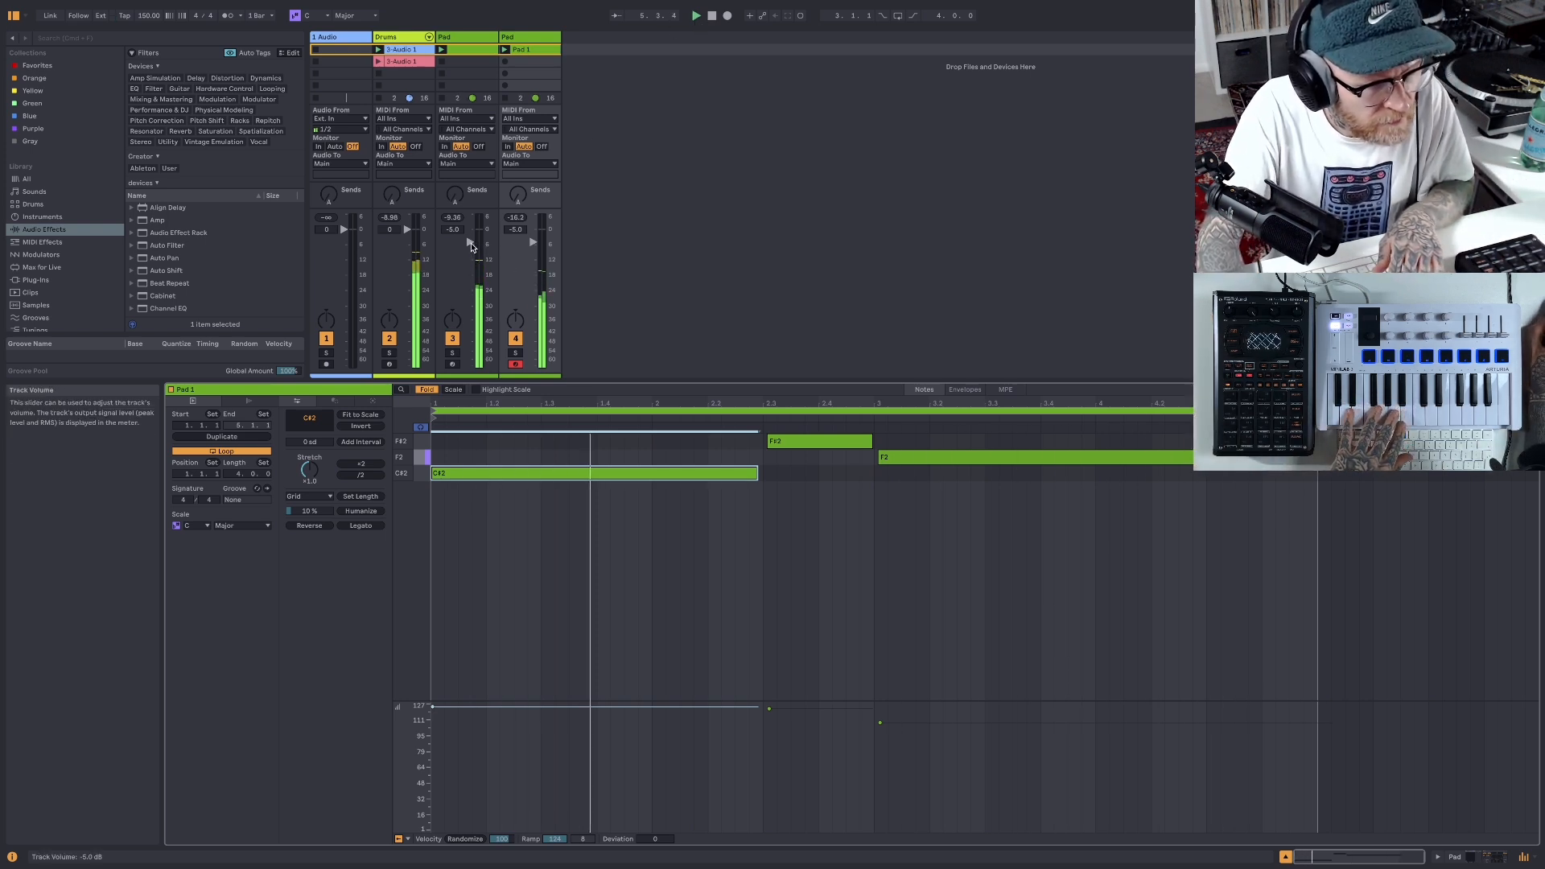
{"action": "left_click_drag", "start_coordinate": [471, 244], "coordinate": [470, 247]}
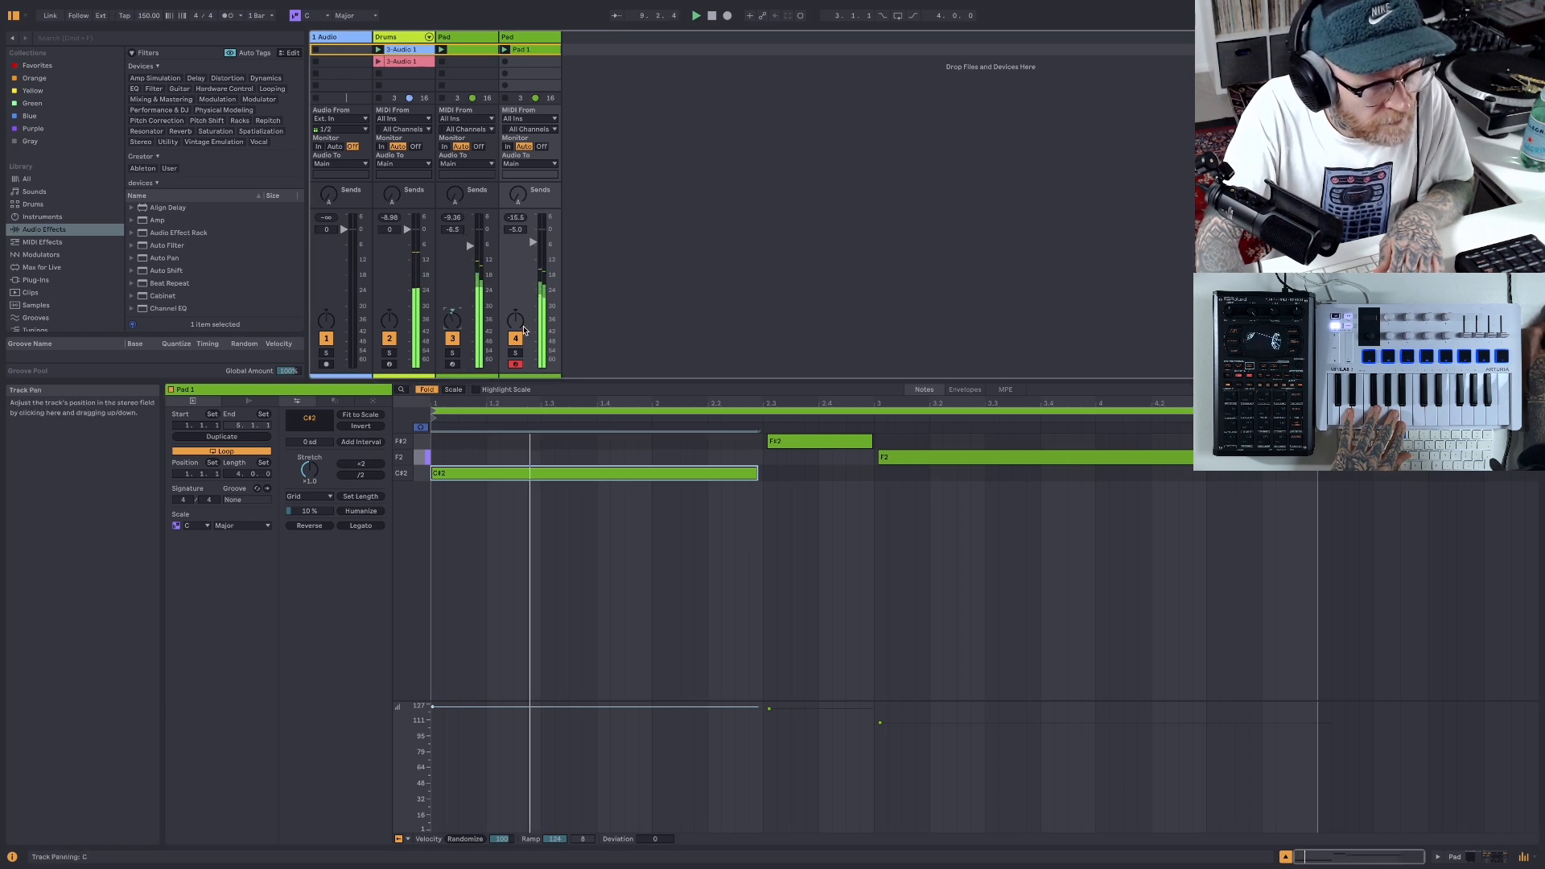
{"action": "left_click_drag", "start_coordinate": [516, 320], "coordinate": [516, 317]}
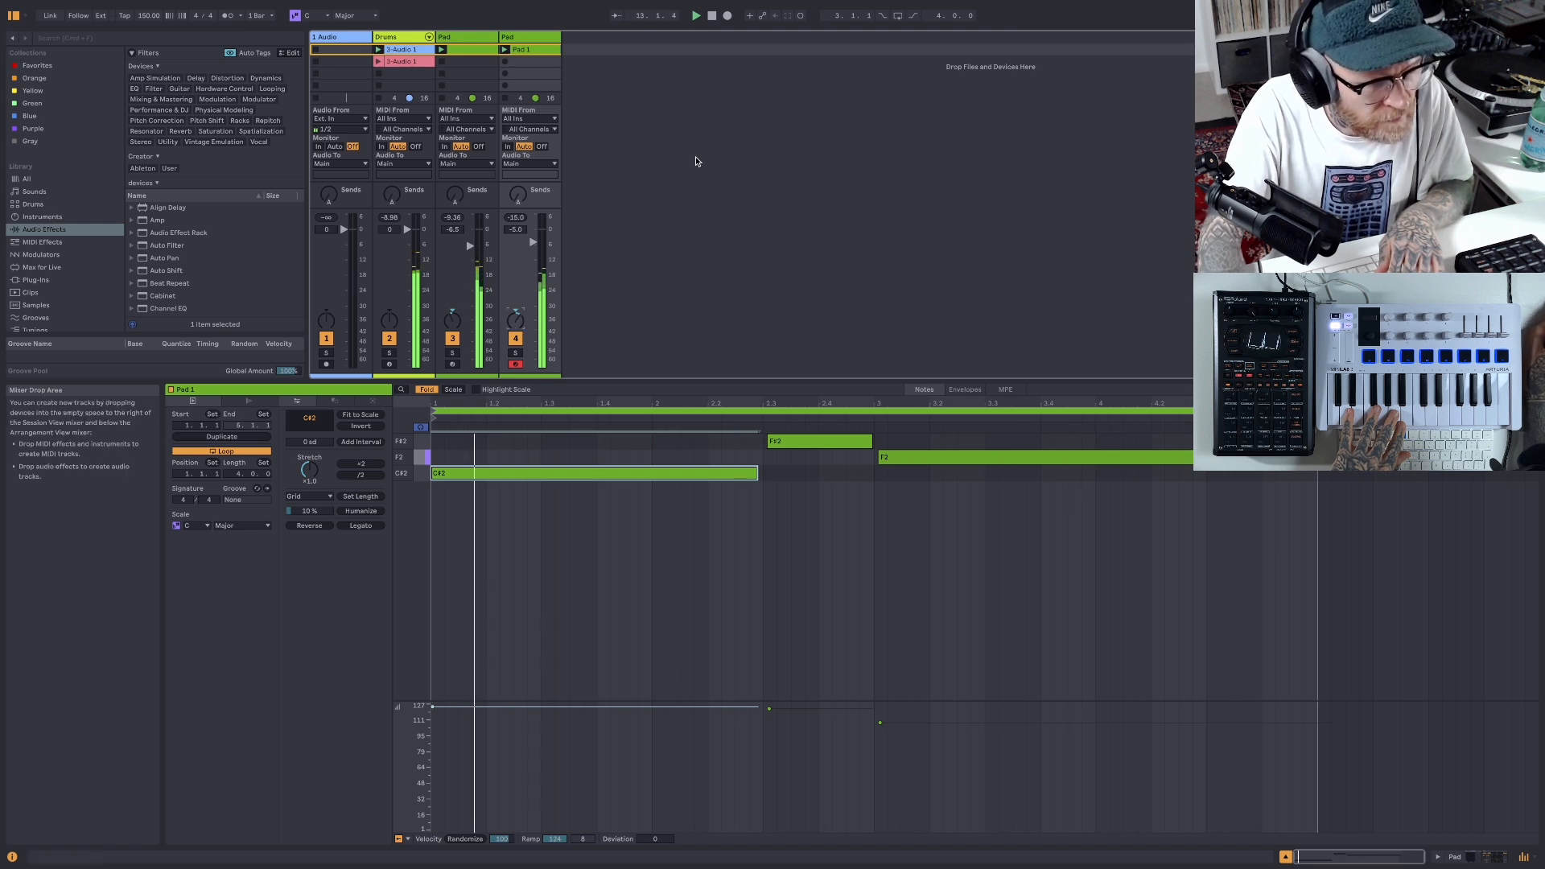
{"action": "double_click", "coordinate": [711, 21]}
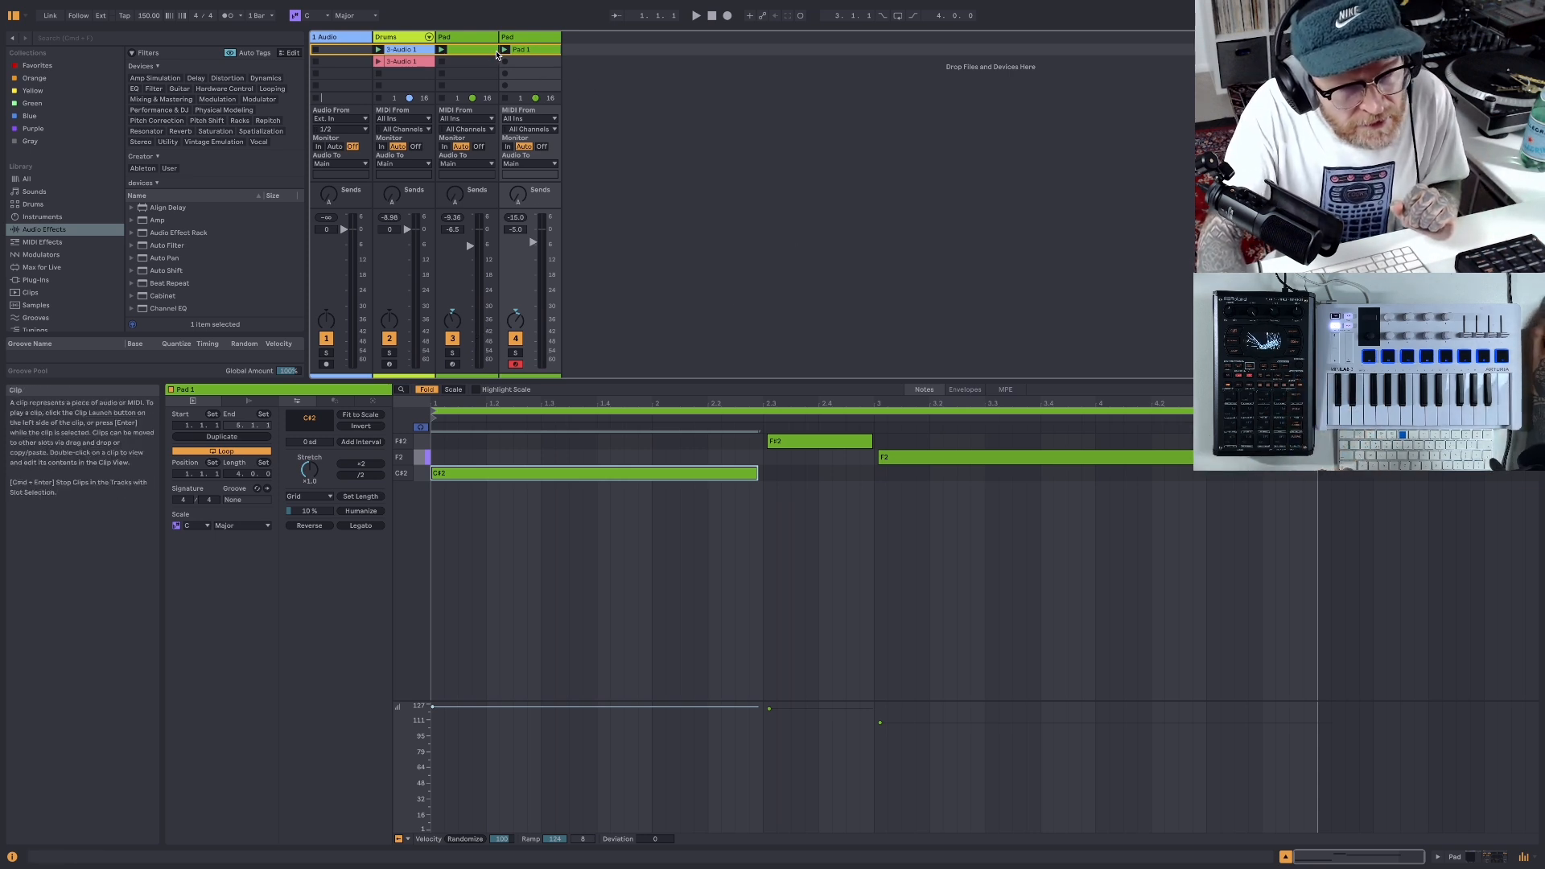
- Rename the second Pad track as Synth 1
{"action": "right_click", "coordinate": [541, 37]}
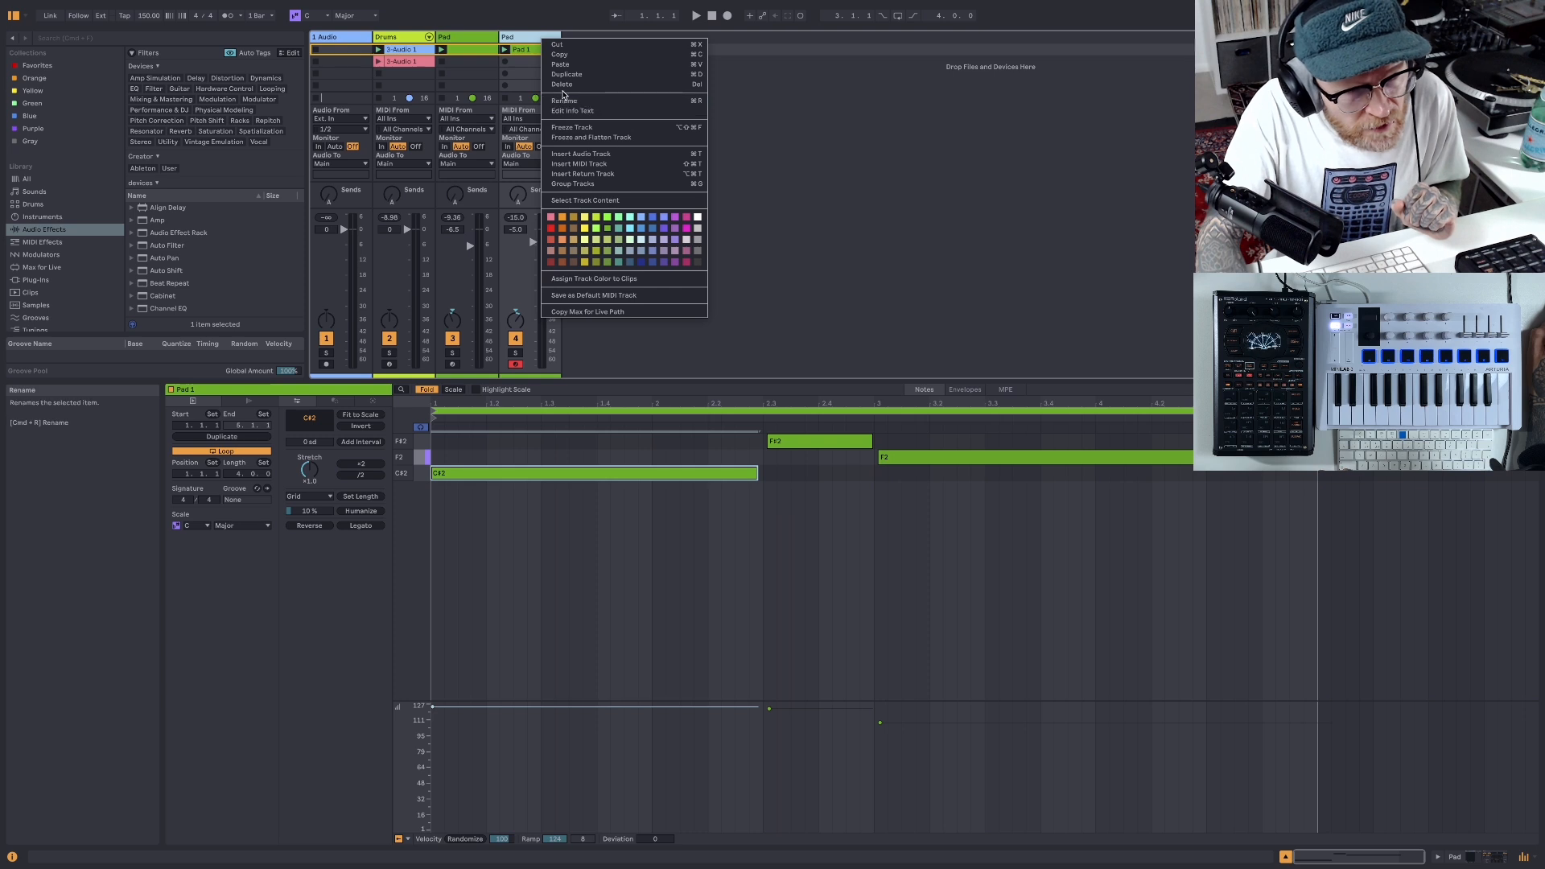
{"action": "left_click", "coordinate": [561, 102]}
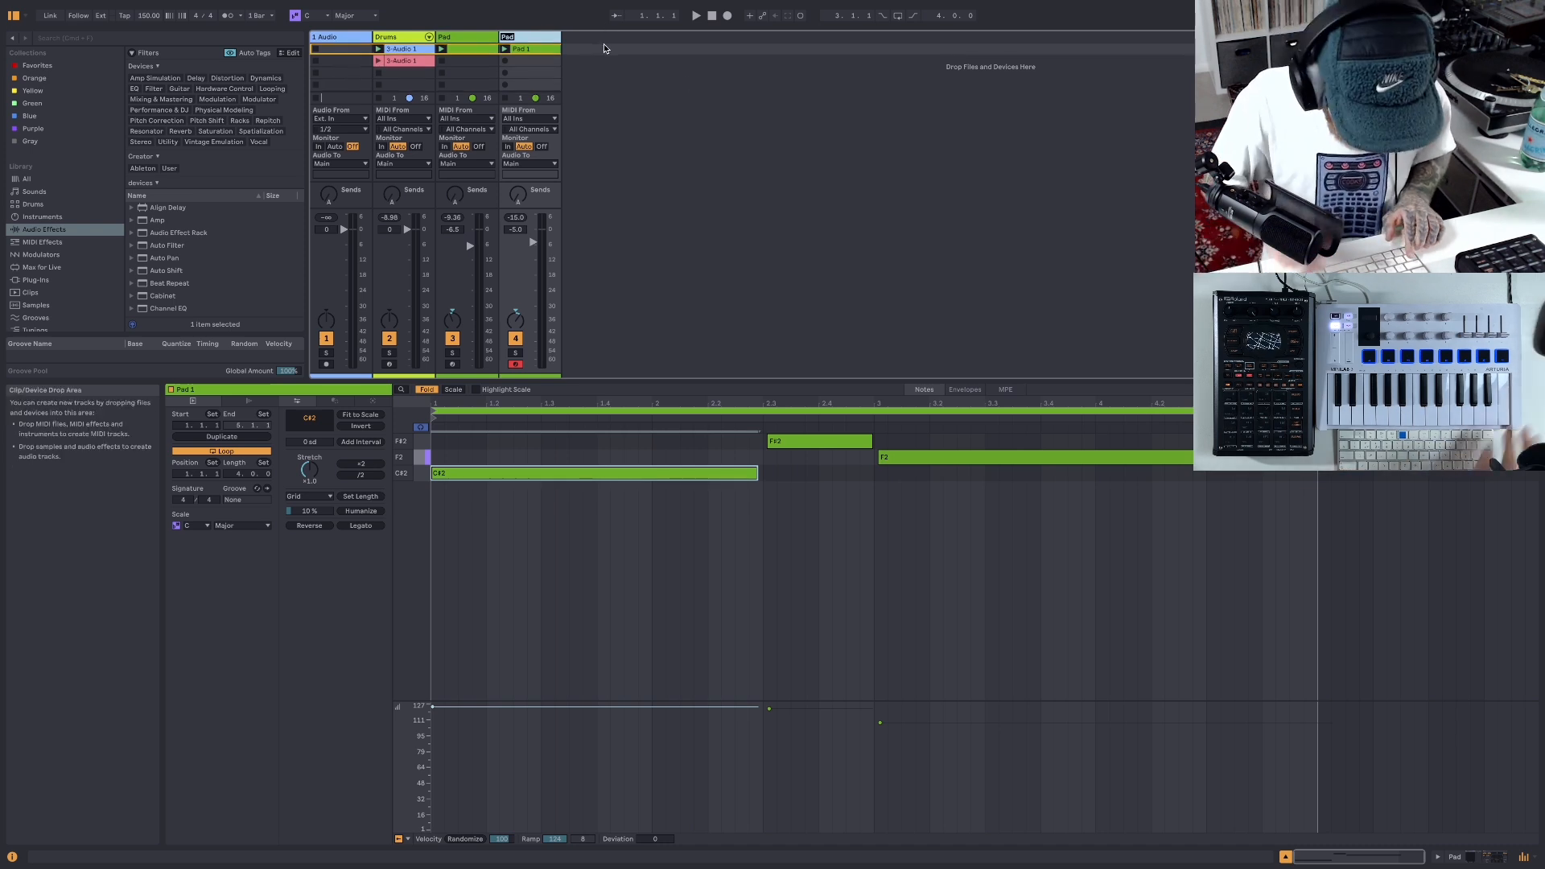
{"action": "type", "text": "Synth"}
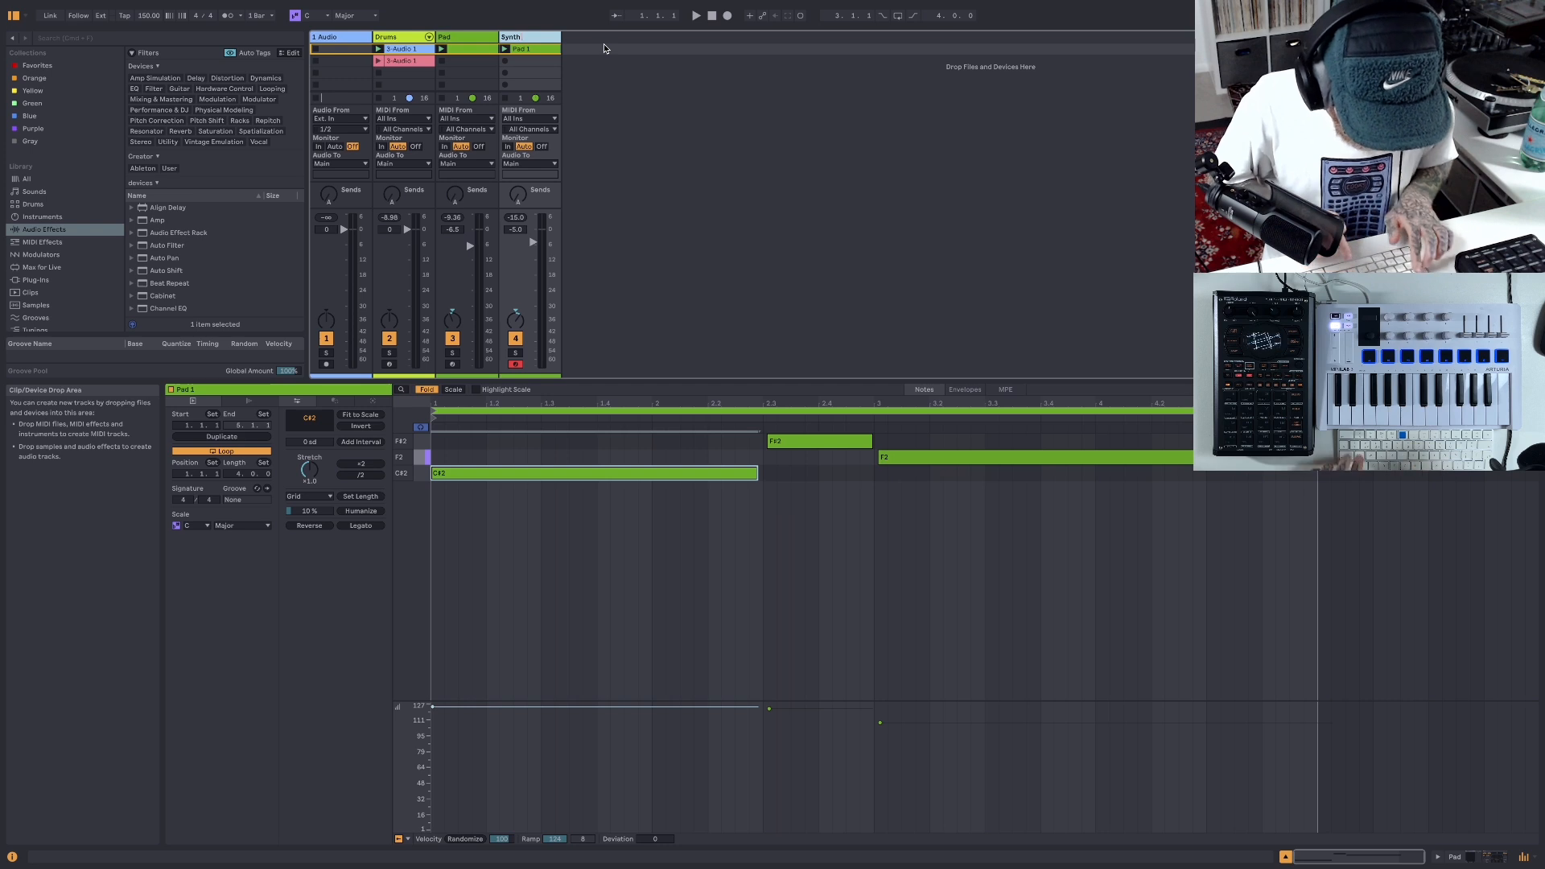
{"action": "type", "text": " 1"}
{"action": "key", "text": "Return"}
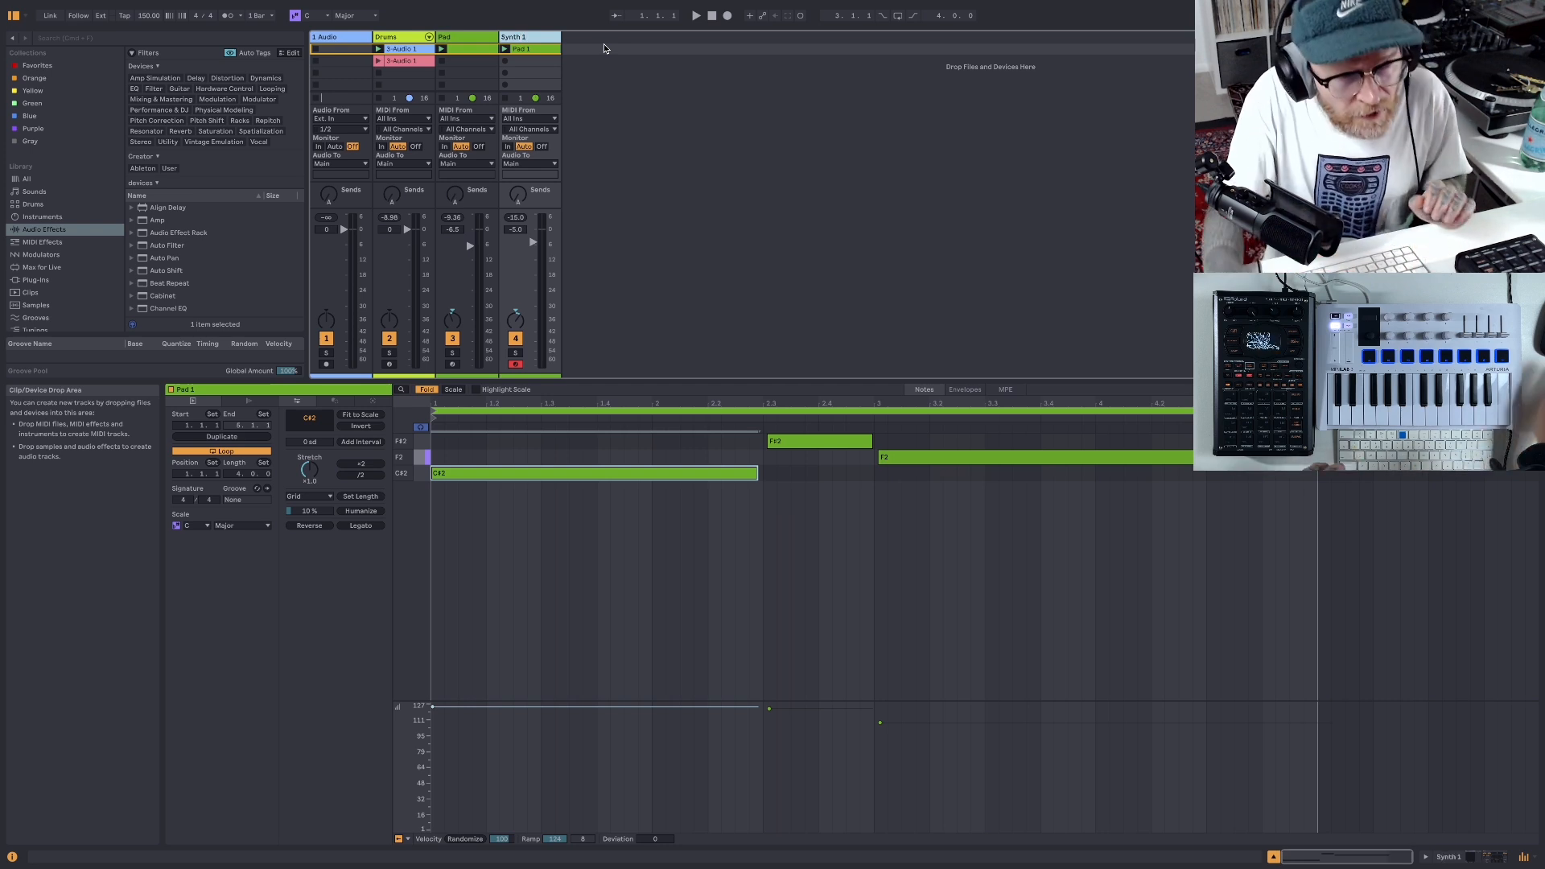
- Colour the Synth 1 track and its clip orange, and save the Live Set
{"action": "right_click", "coordinate": [546, 40]}
{"action": "left_click", "coordinate": [569, 229]}
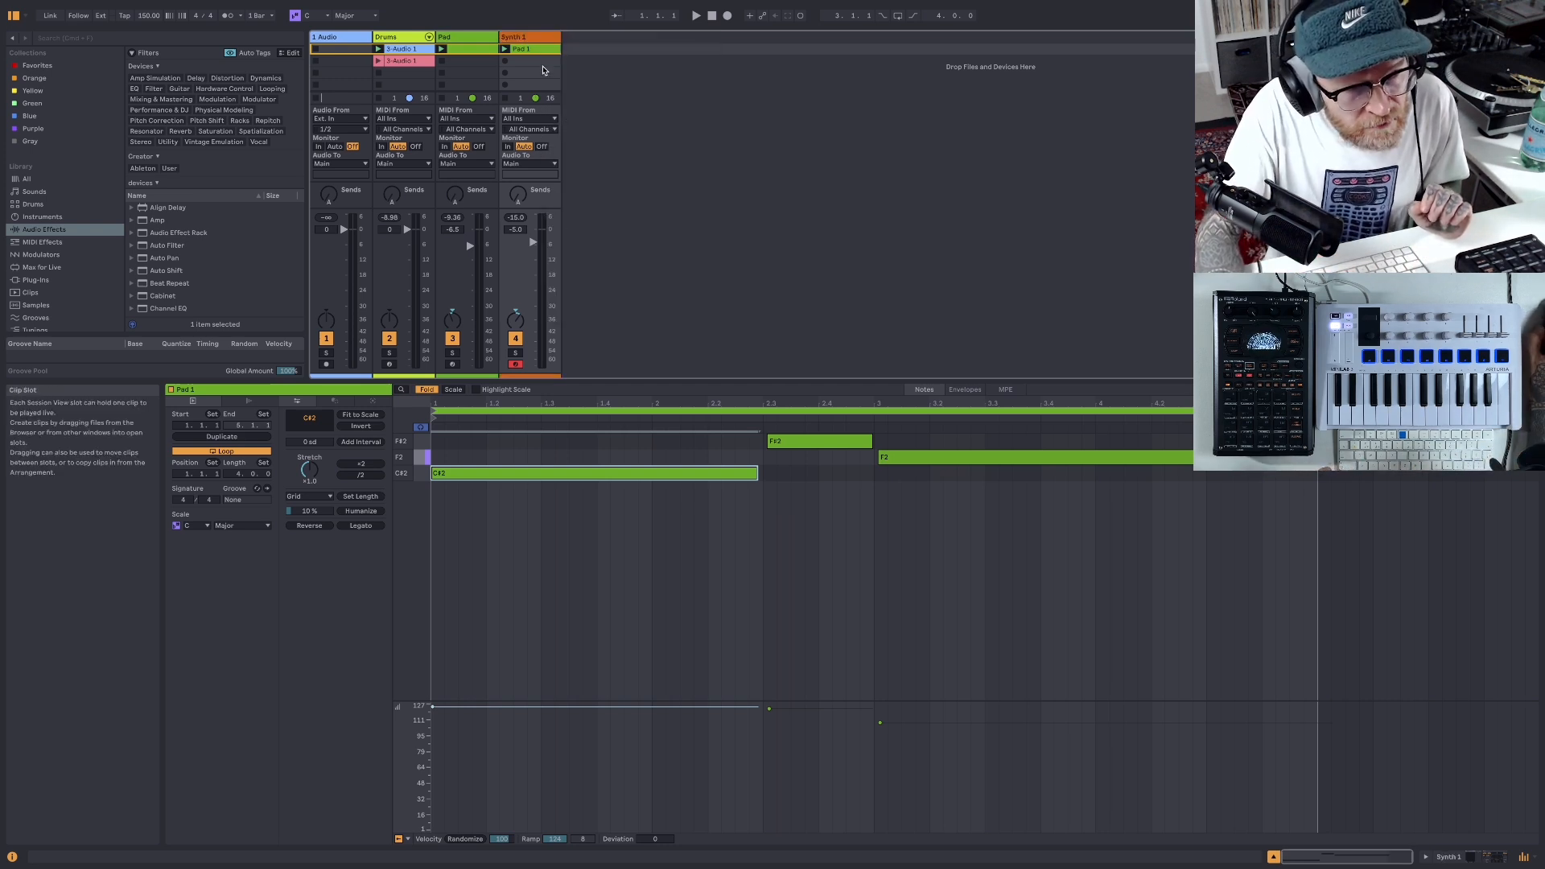
{"action": "right_click", "coordinate": [544, 49]}
{"action": "left_click", "coordinate": [564, 264]}
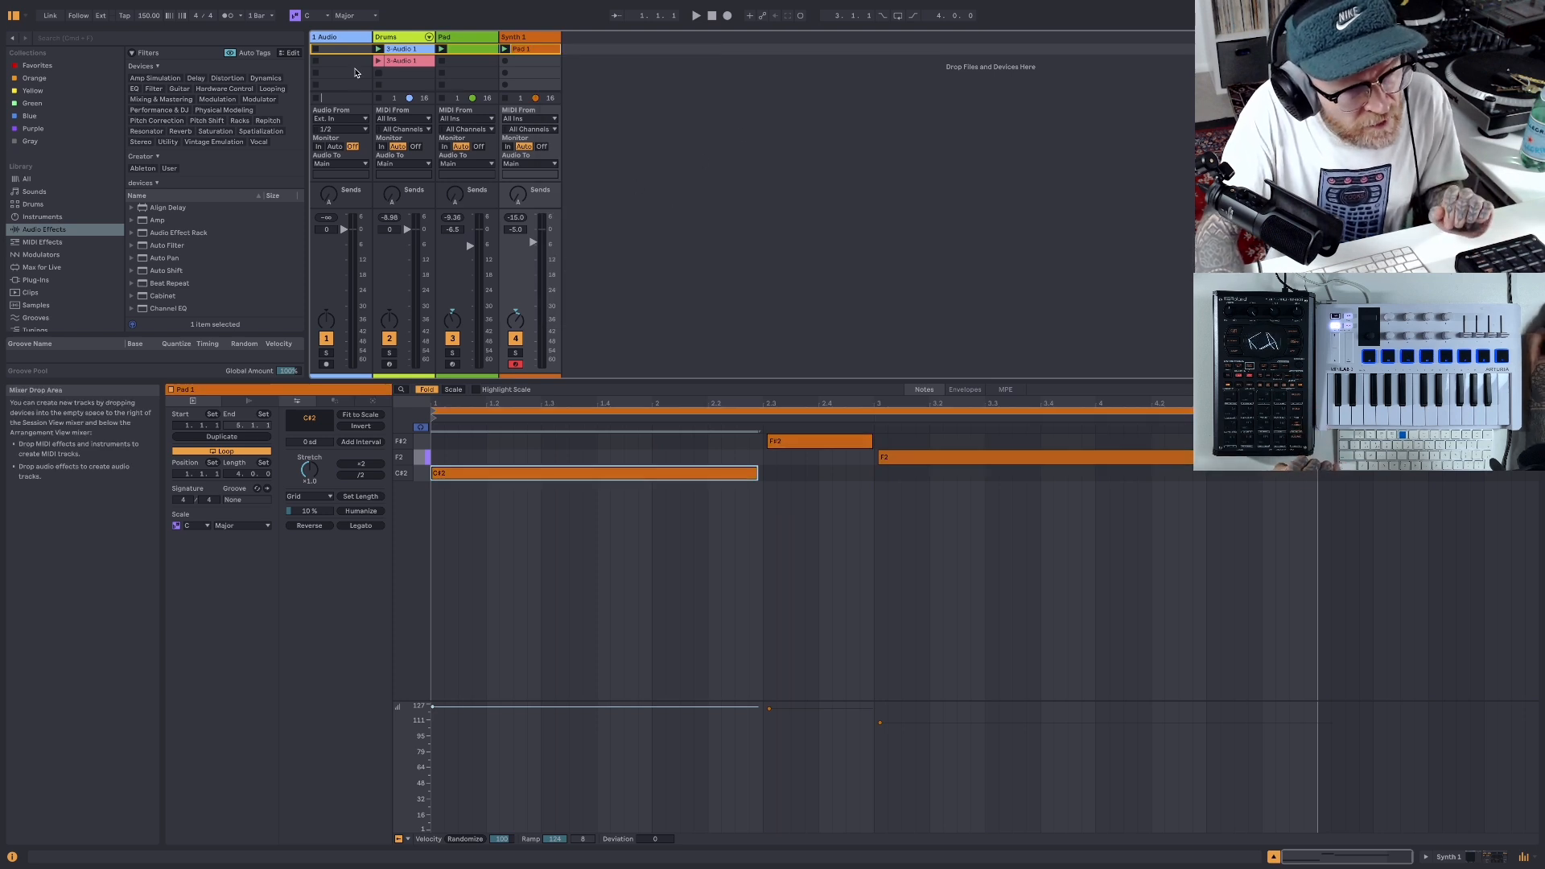
{"action": "left_click", "coordinate": [67, 7]}
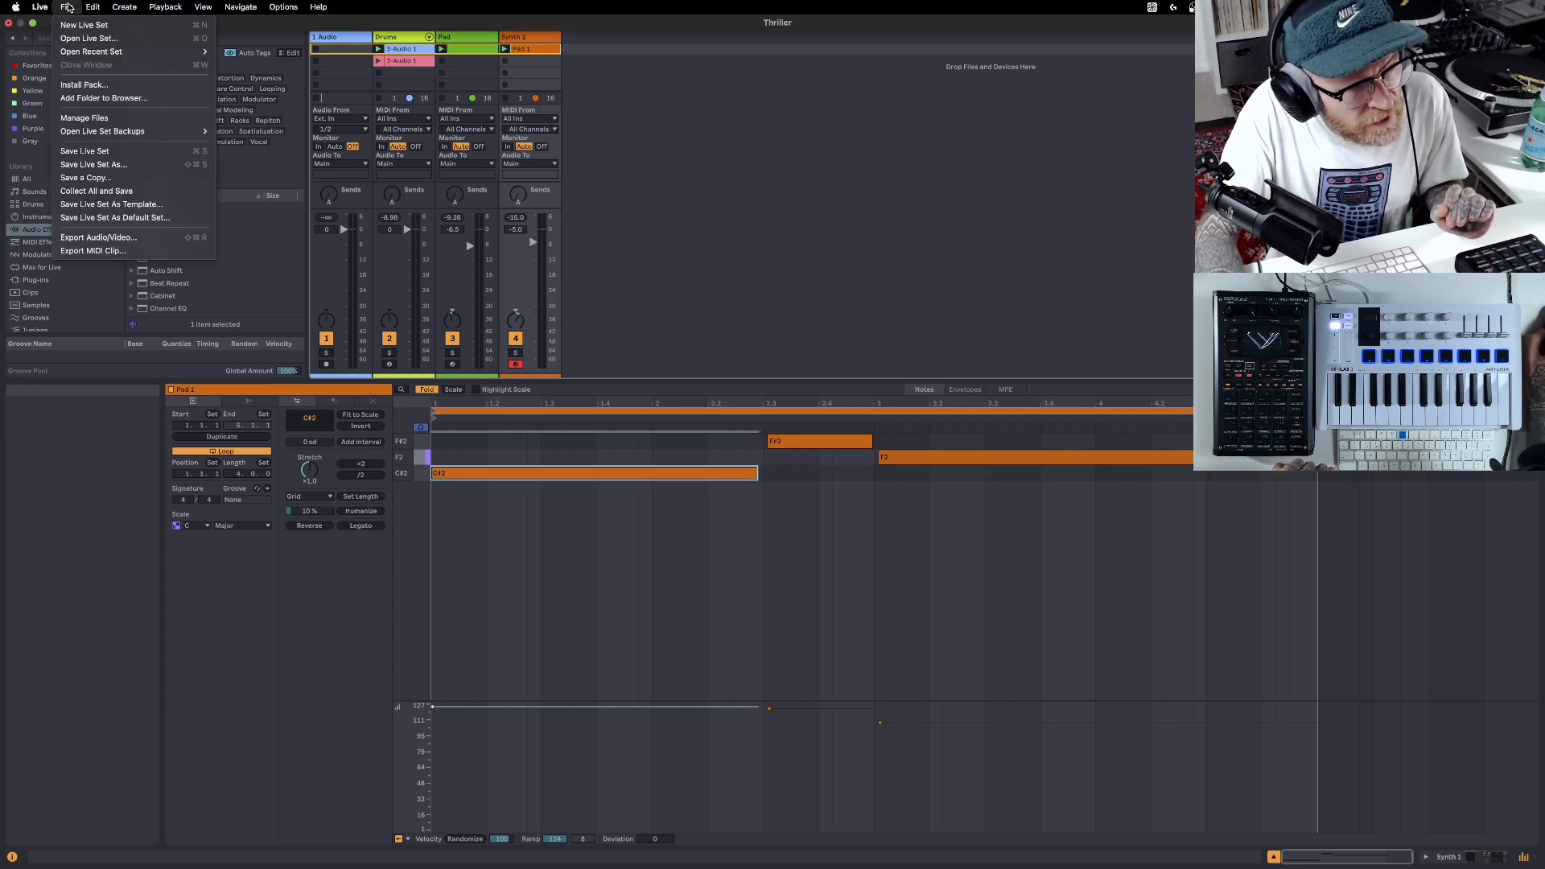
{"action": "left_click", "coordinate": [84, 152]}
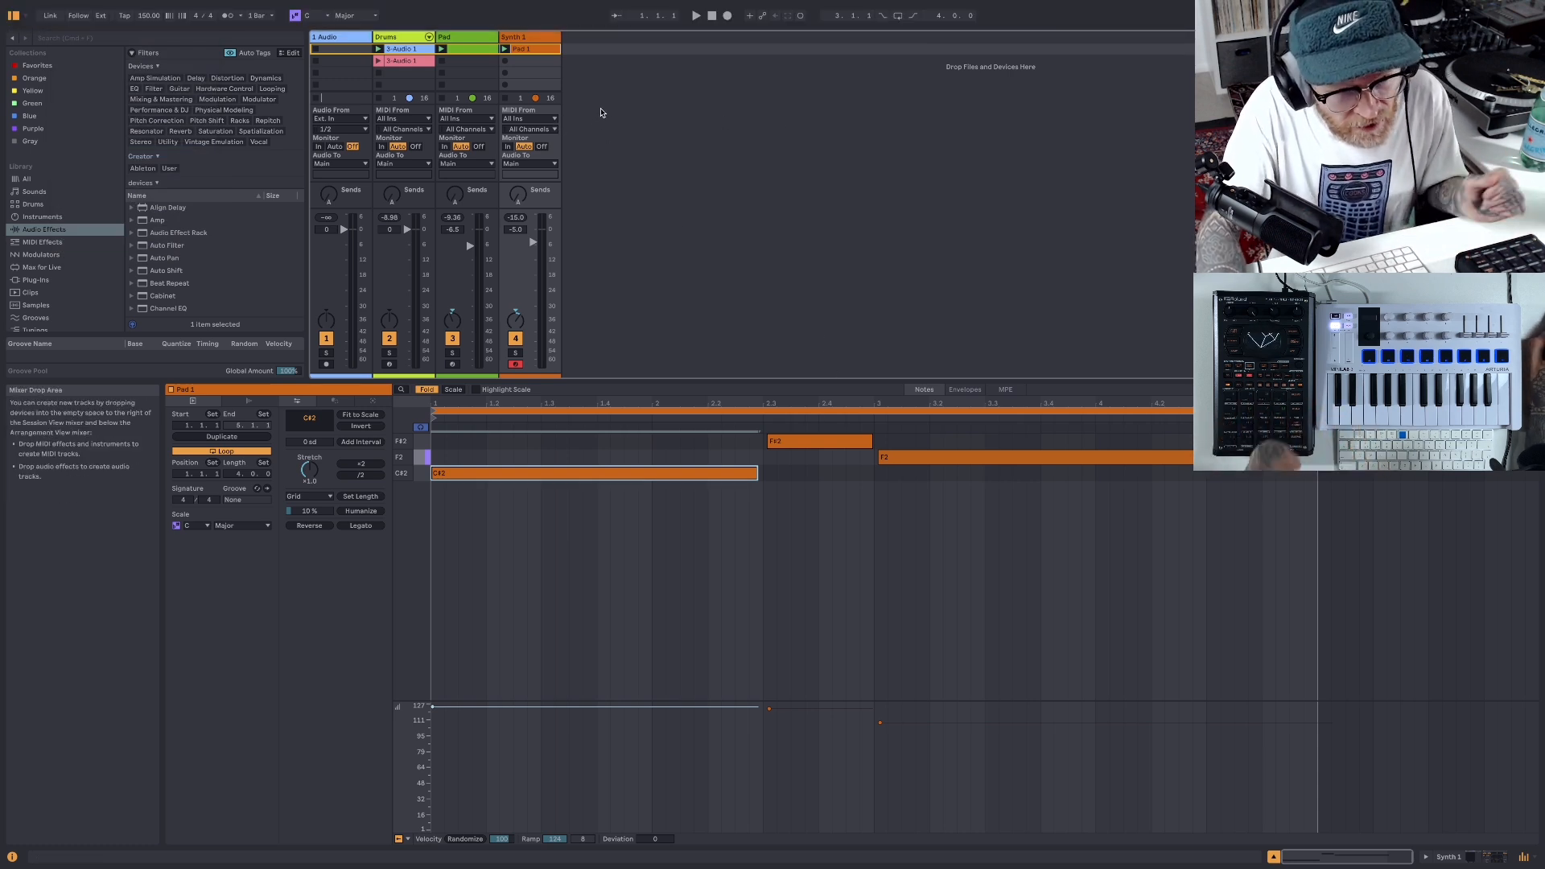
- Duplicate the Synth 1 track and delete the Pad 1 clip from the copy
{"action": "left_click", "coordinate": [695, 16]}
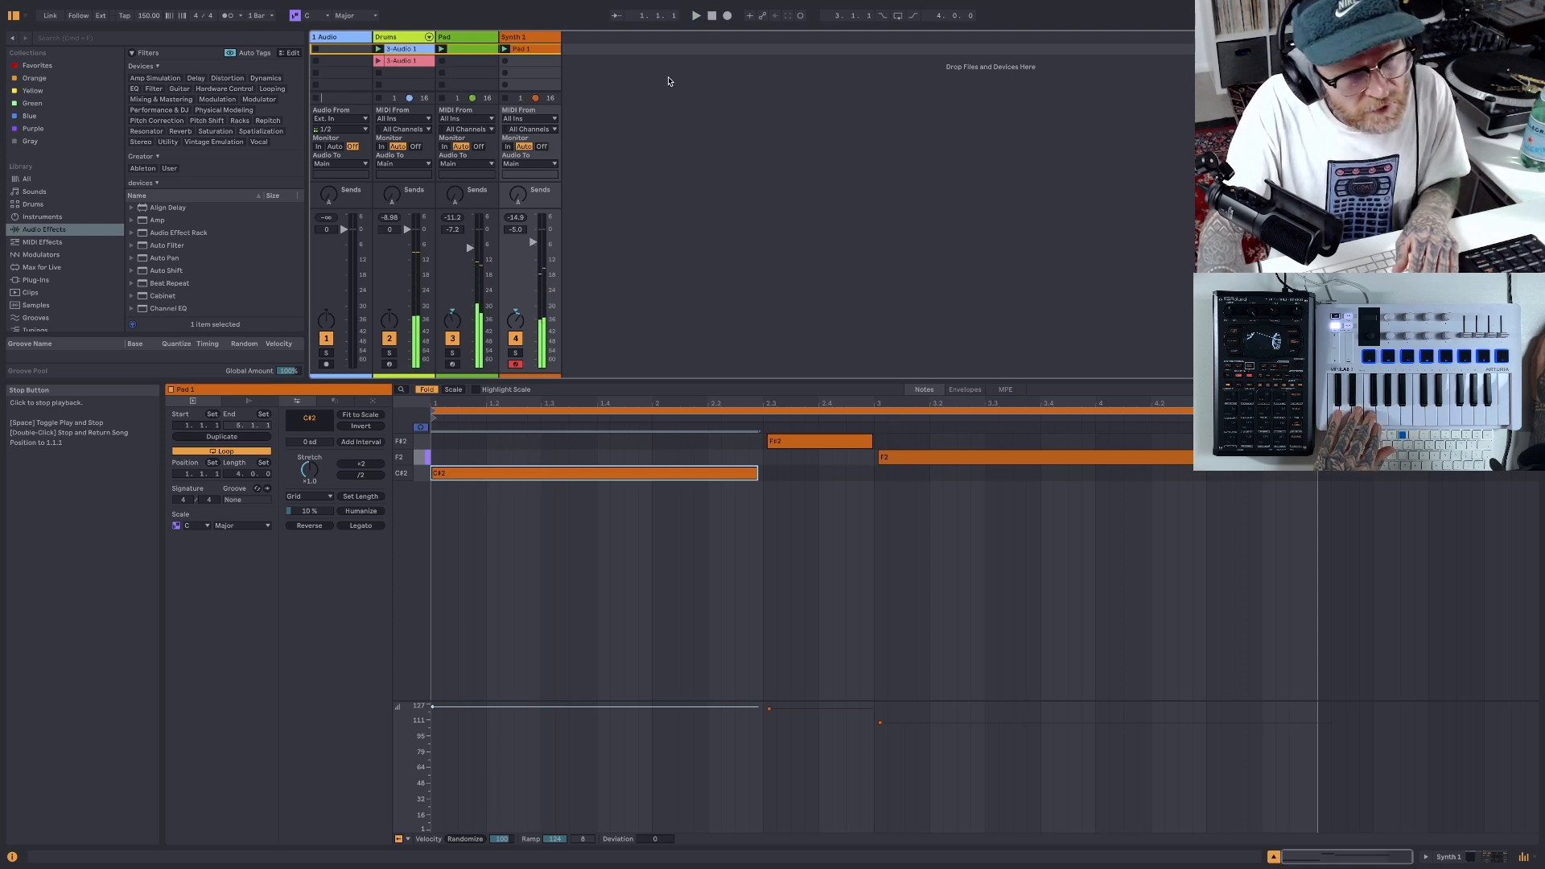
{"action": "right_click", "coordinate": [608, 46]}
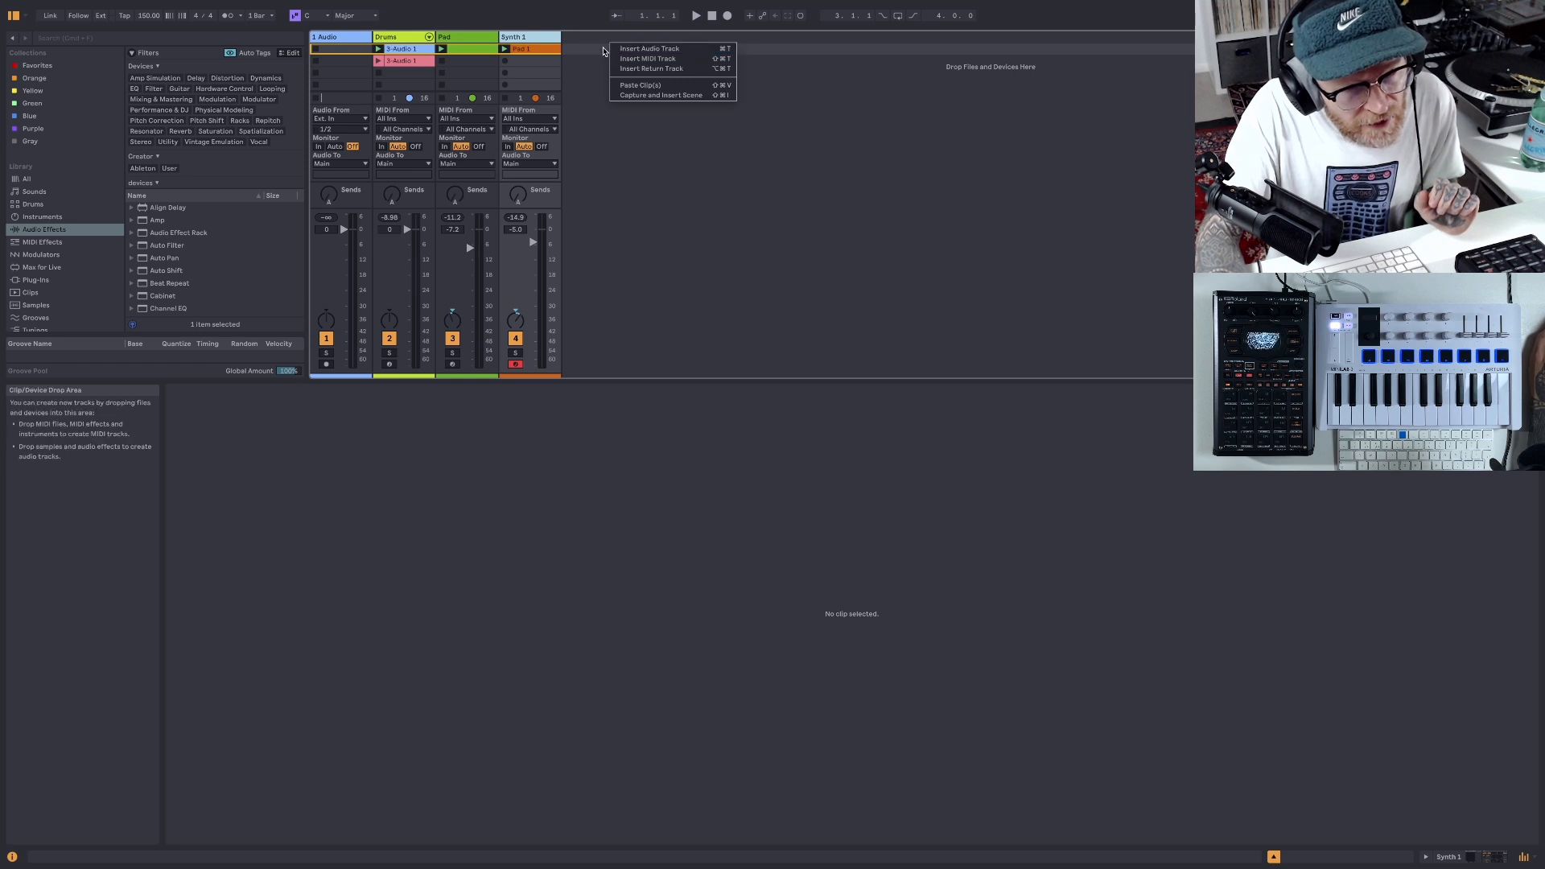
{"action": "left_click", "coordinate": [576, 46]}
{"action": "right_click", "coordinate": [539, 38]}
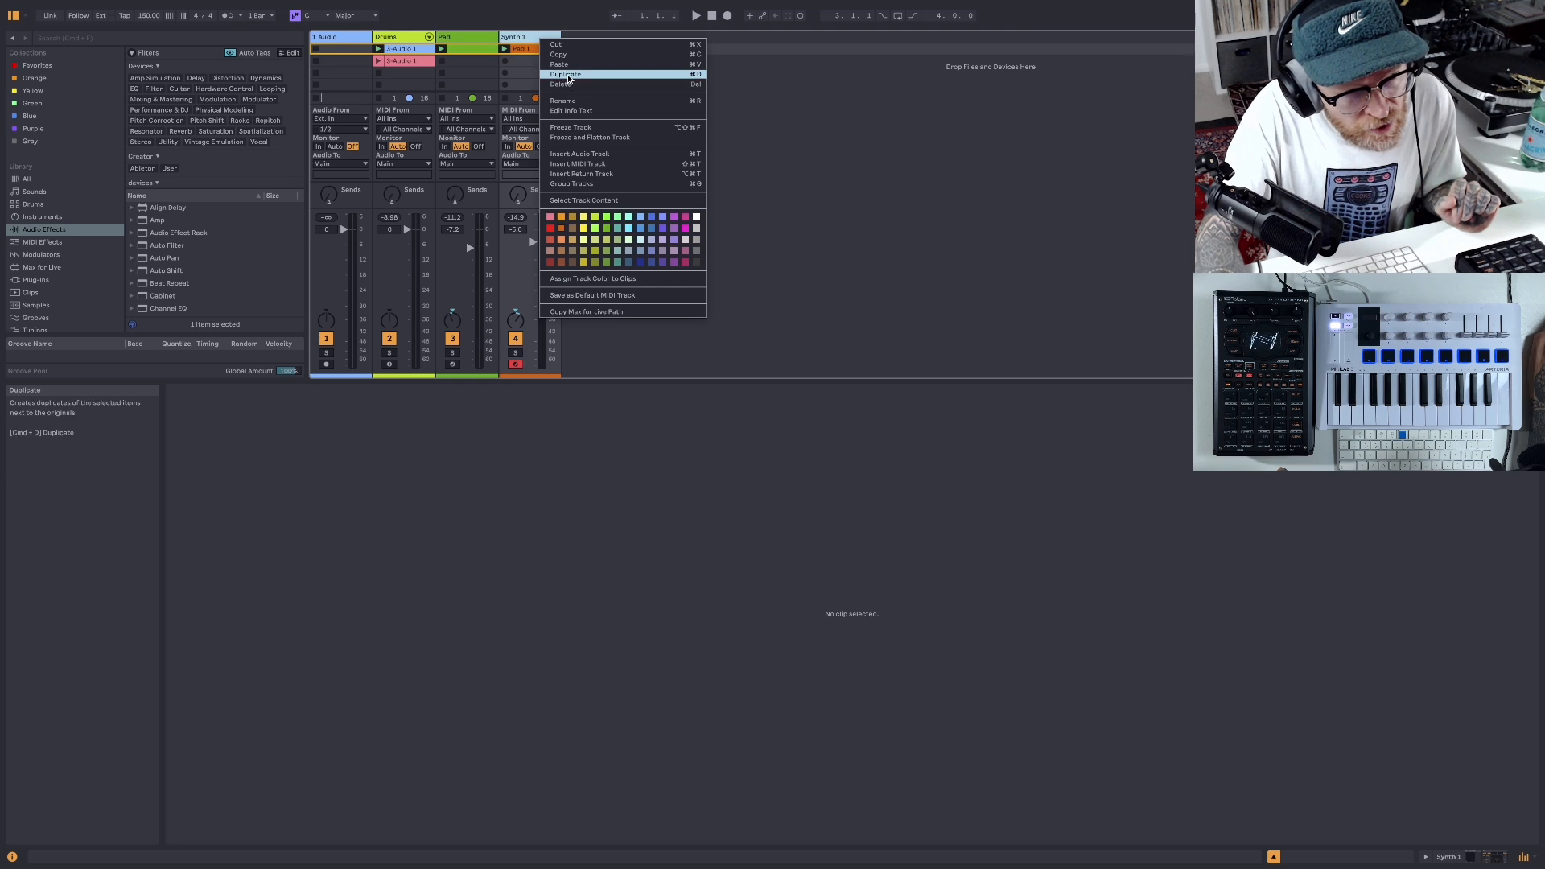
{"action": "left_click", "coordinate": [568, 75]}
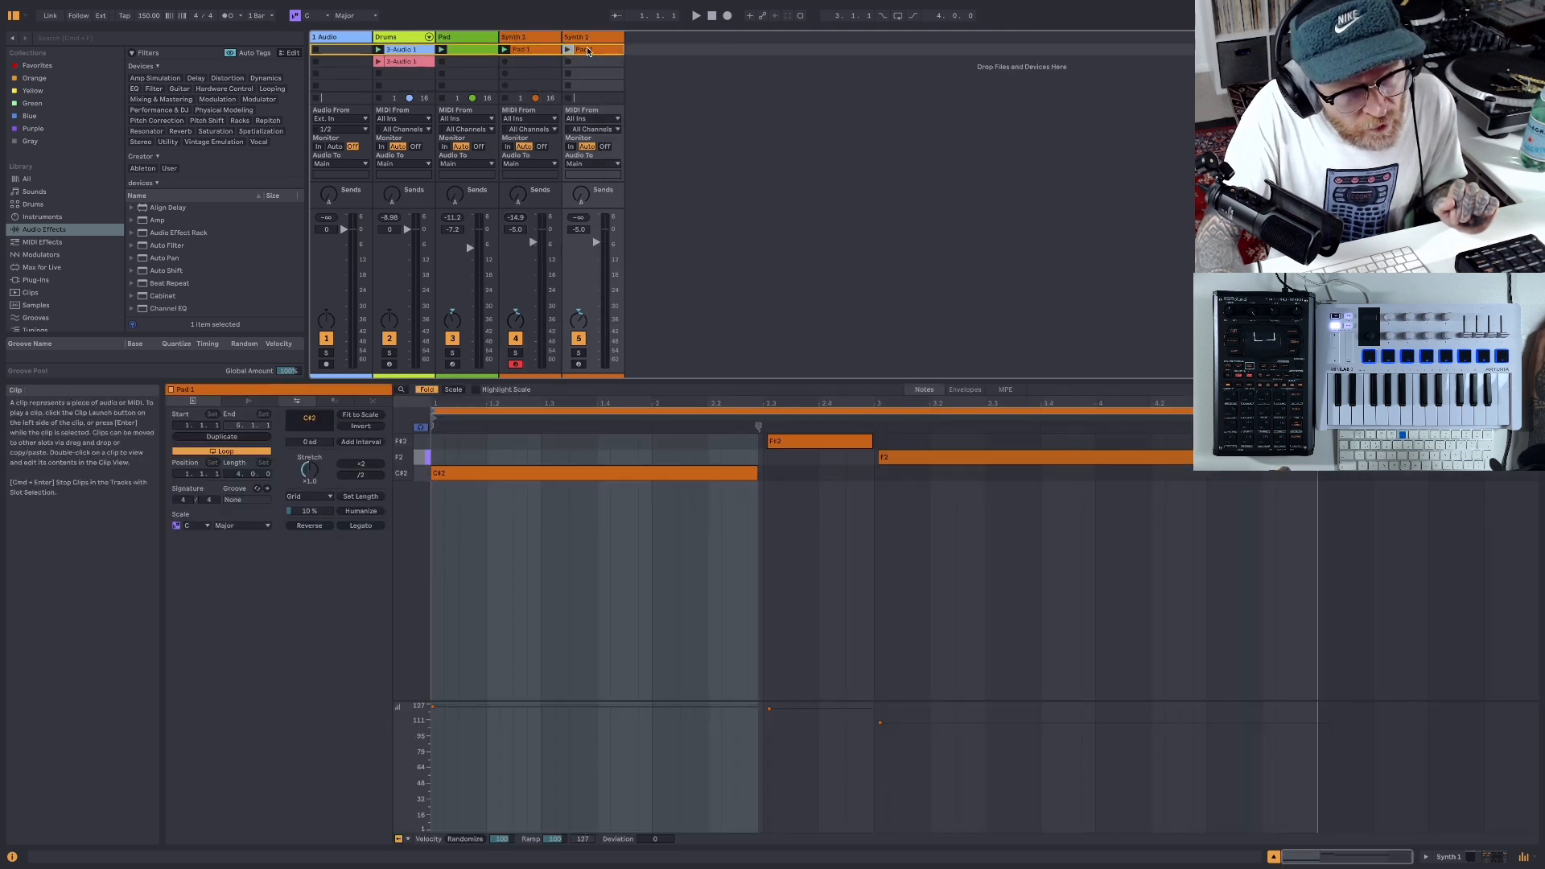
{"action": "right_click", "coordinate": [588, 51]}
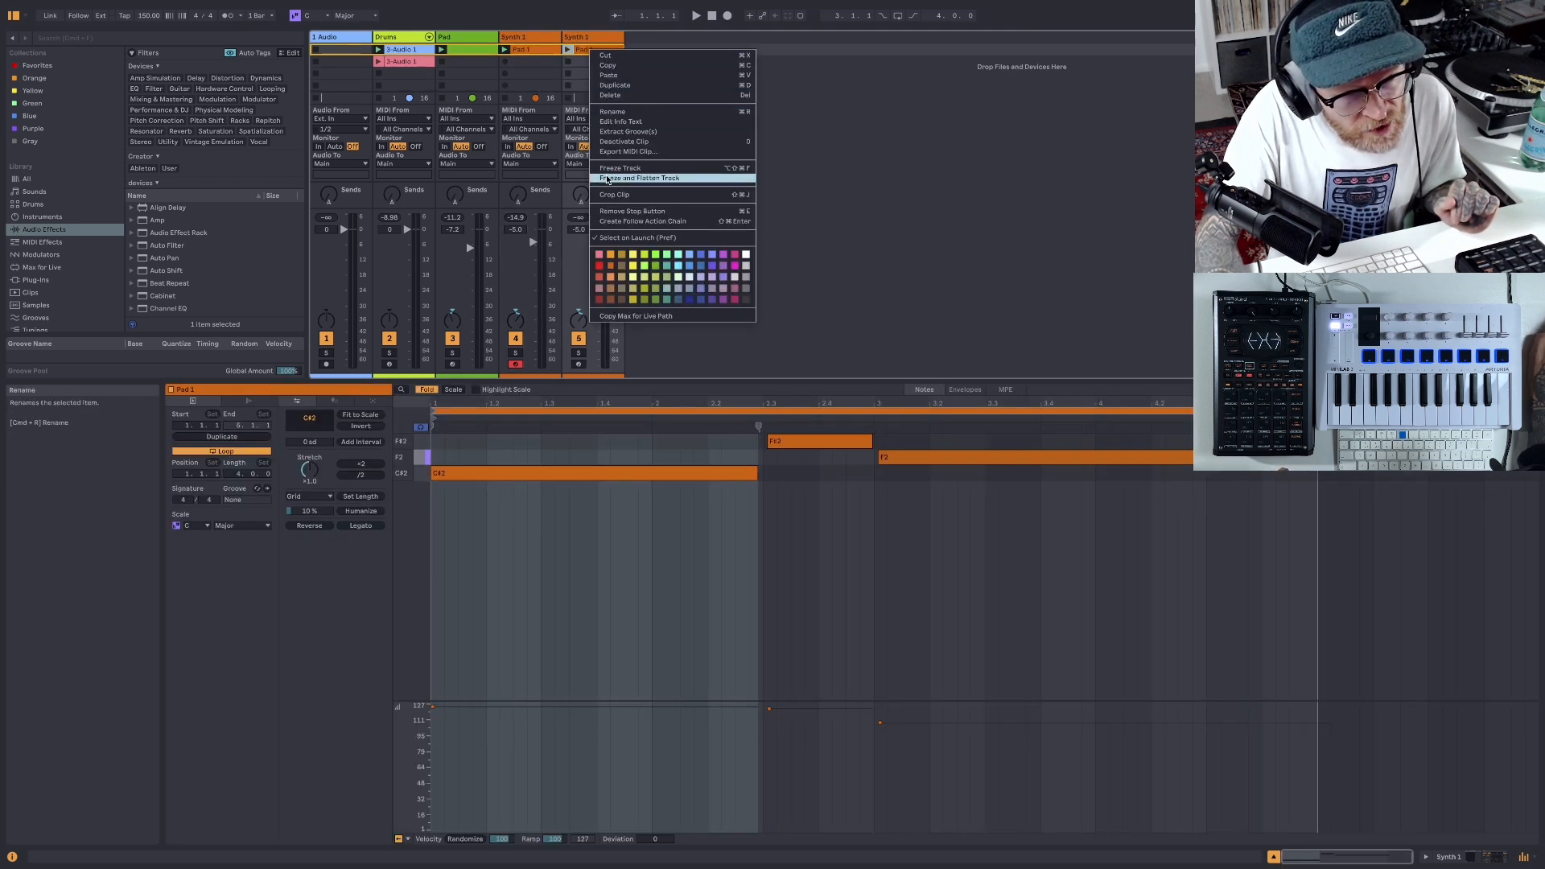
{"action": "left_click", "coordinate": [612, 96]}
{"action": "left_click", "coordinate": [603, 40]}
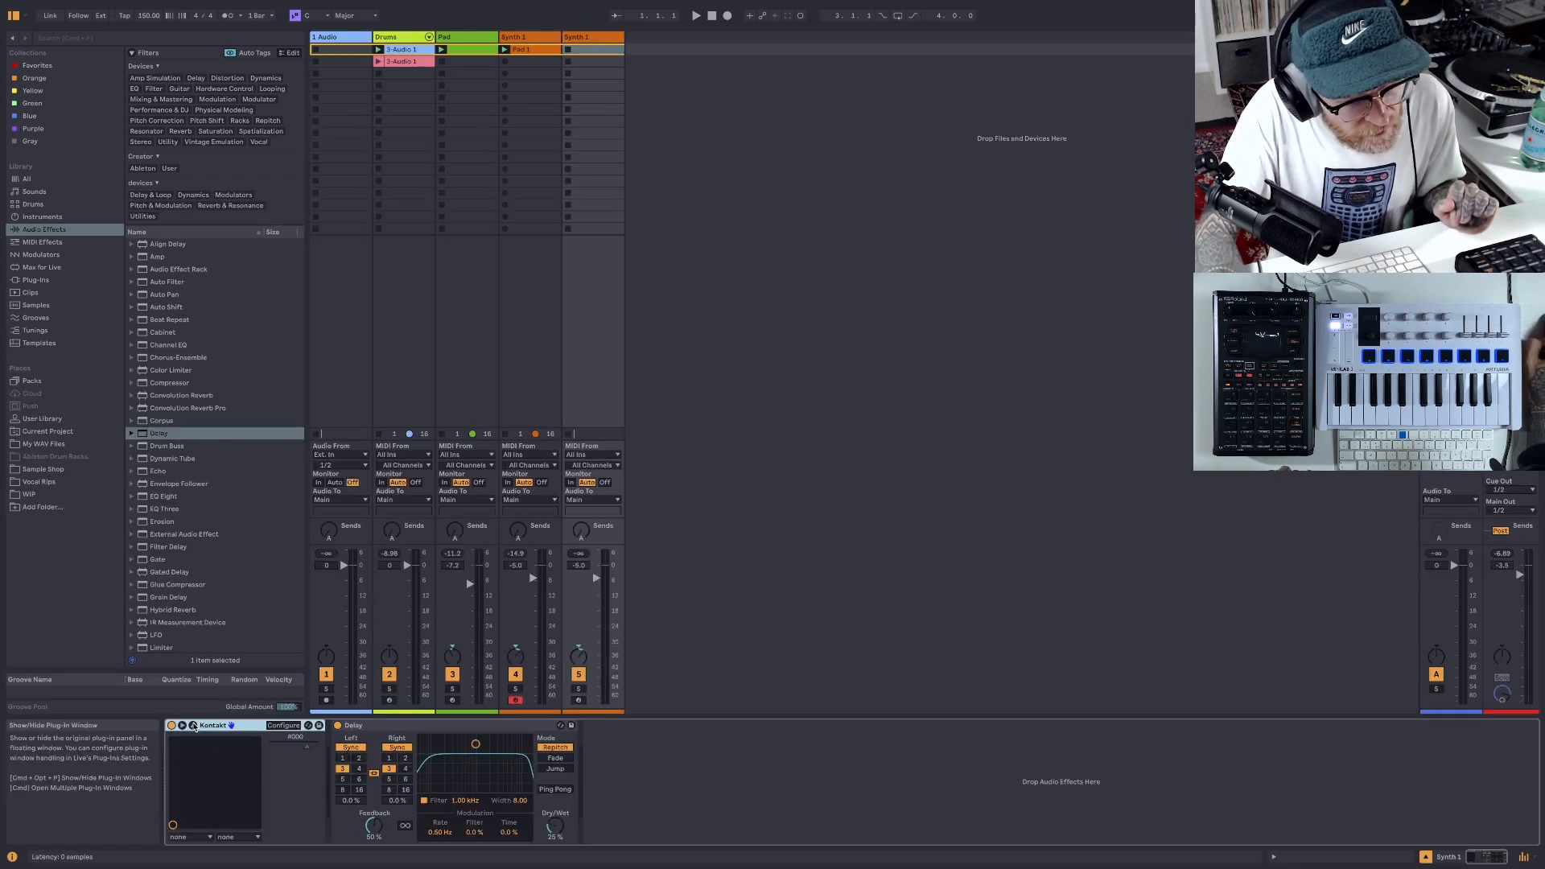
- Load the Two Colors In My Head instrument in the duplicated track's Kontakt and arm that track for recording
{"action": "left_click", "coordinate": [194, 725]}
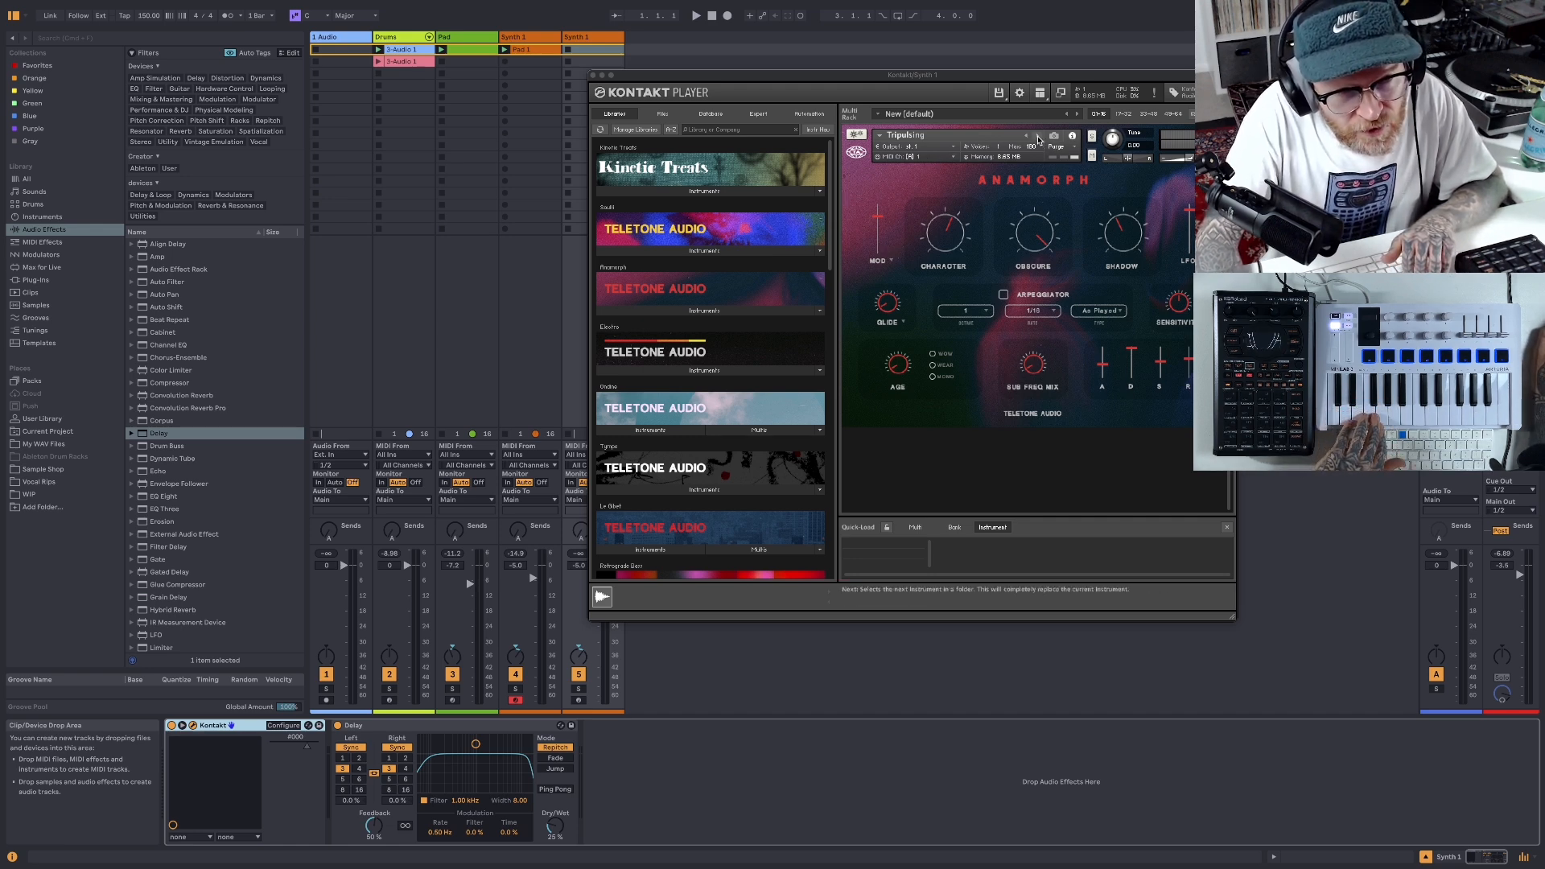
{"action": "left_click", "coordinate": [1038, 138]}
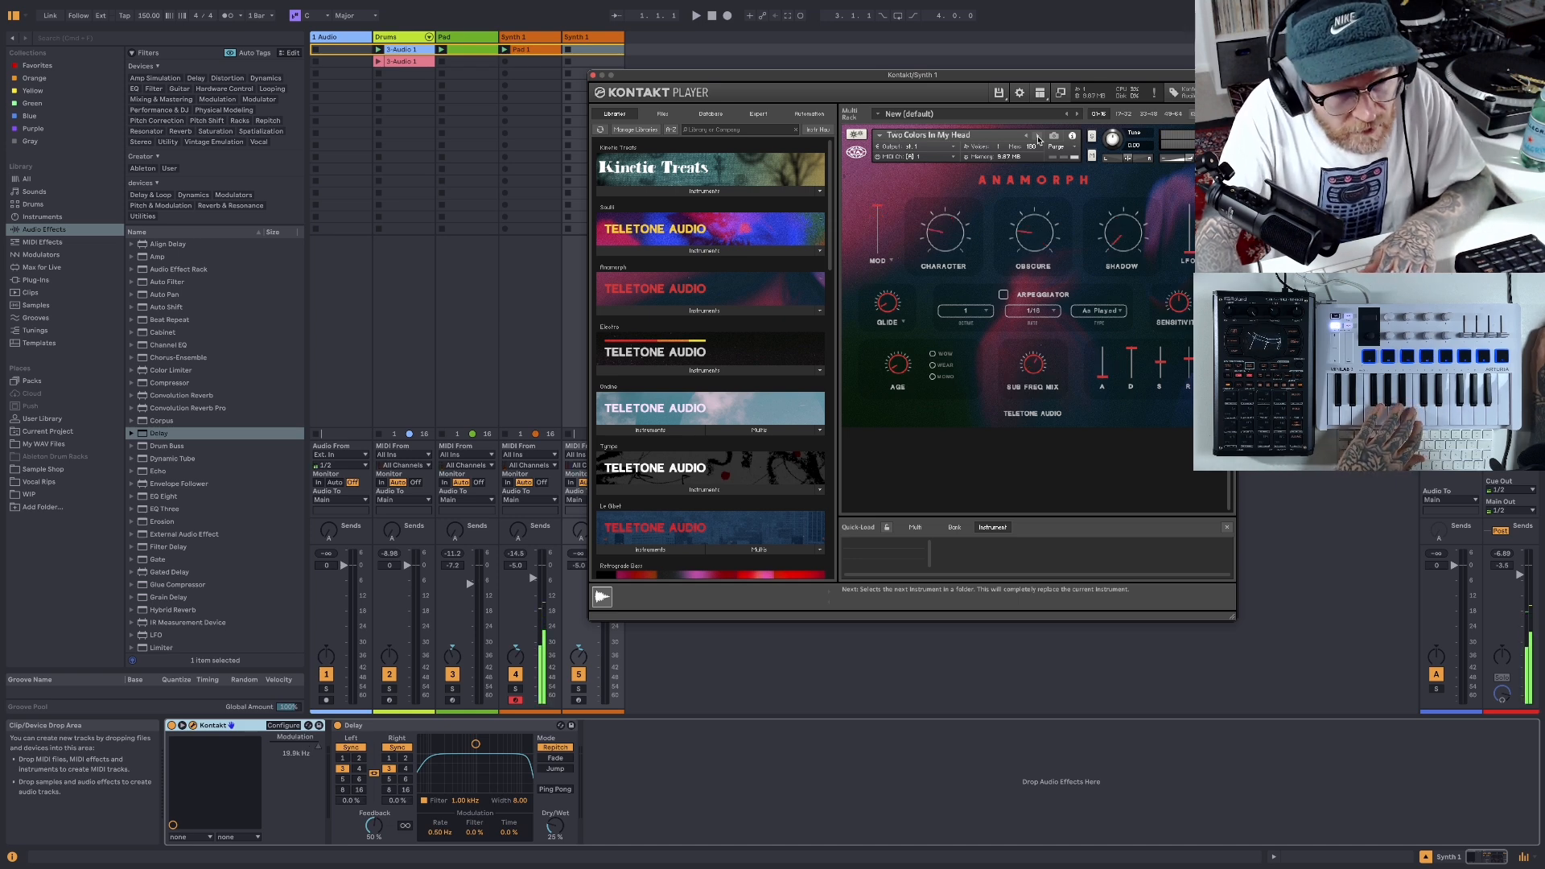
{"action": "left_click", "coordinate": [578, 699]}
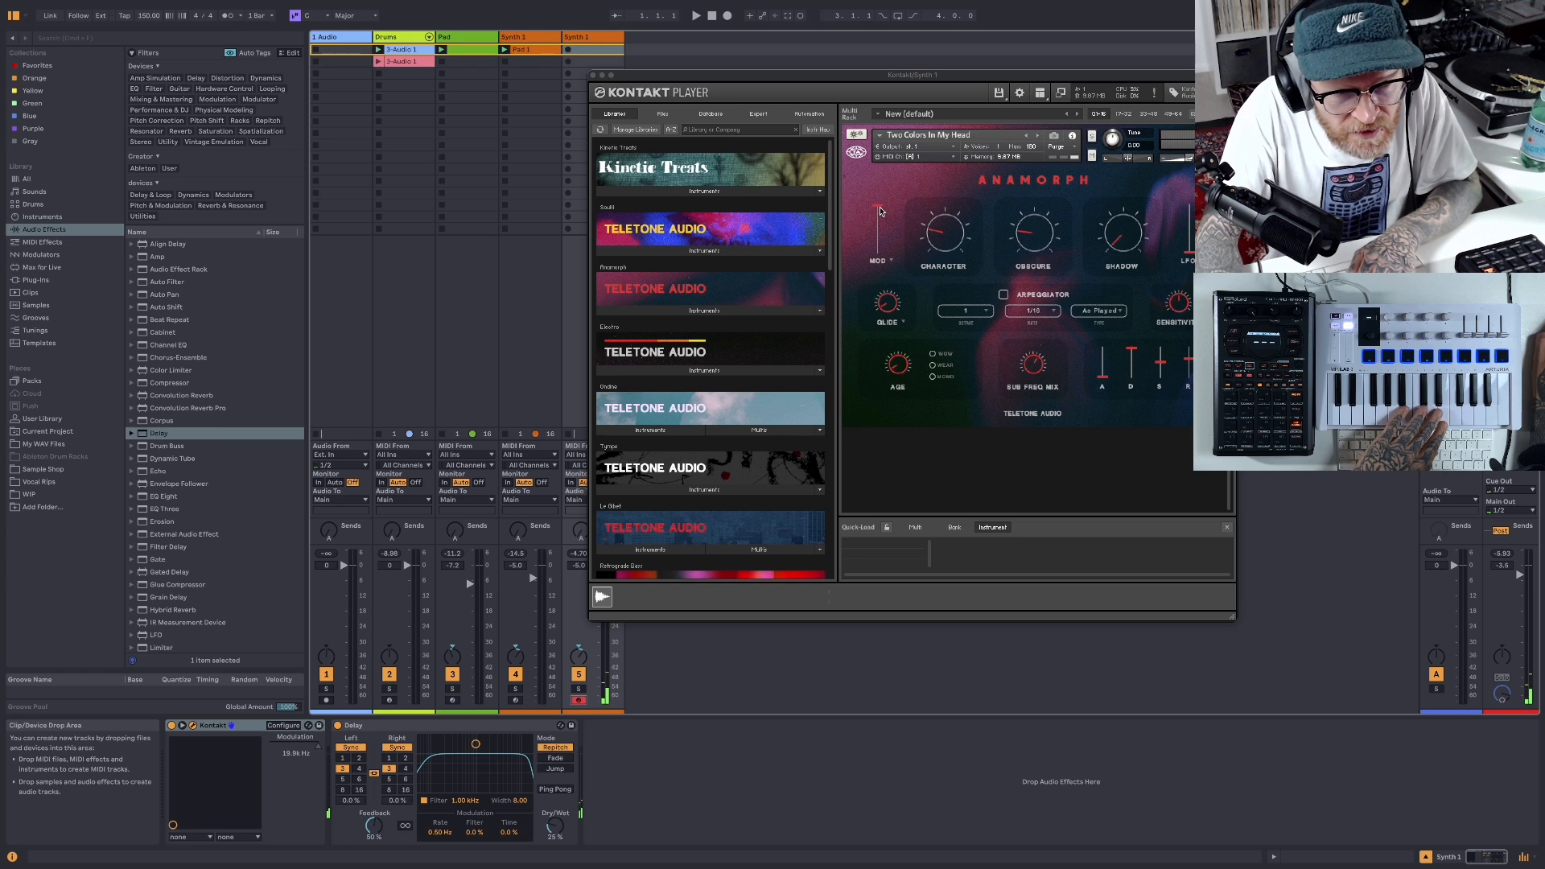
- Lower the Two Colors In My Head patch's Mod slider slightly and try out its Character control
{"action": "left_click_drag", "start_coordinate": [879, 208], "coordinate": [879, 211]}
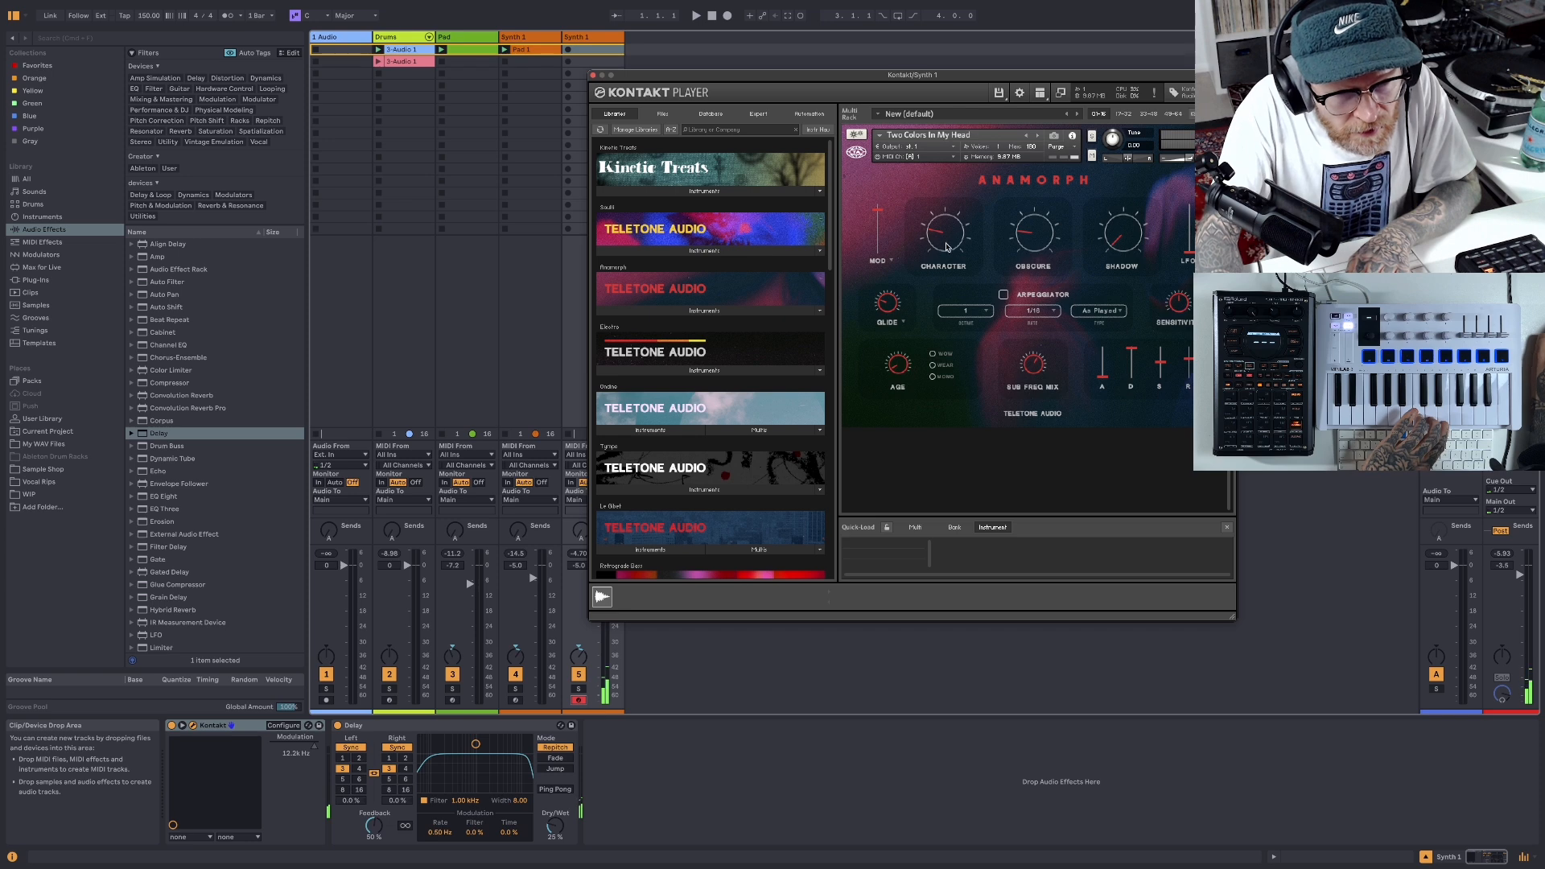
{"action": "mouse_move", "coordinate": [946, 241]}
{"action": "left_mouse_down"}
{"action": "mouse_move", "coordinate": [944, 176]}
{"action": "mouse_move", "coordinate": [950, 261]}
{"action": "left_mouse_up"}
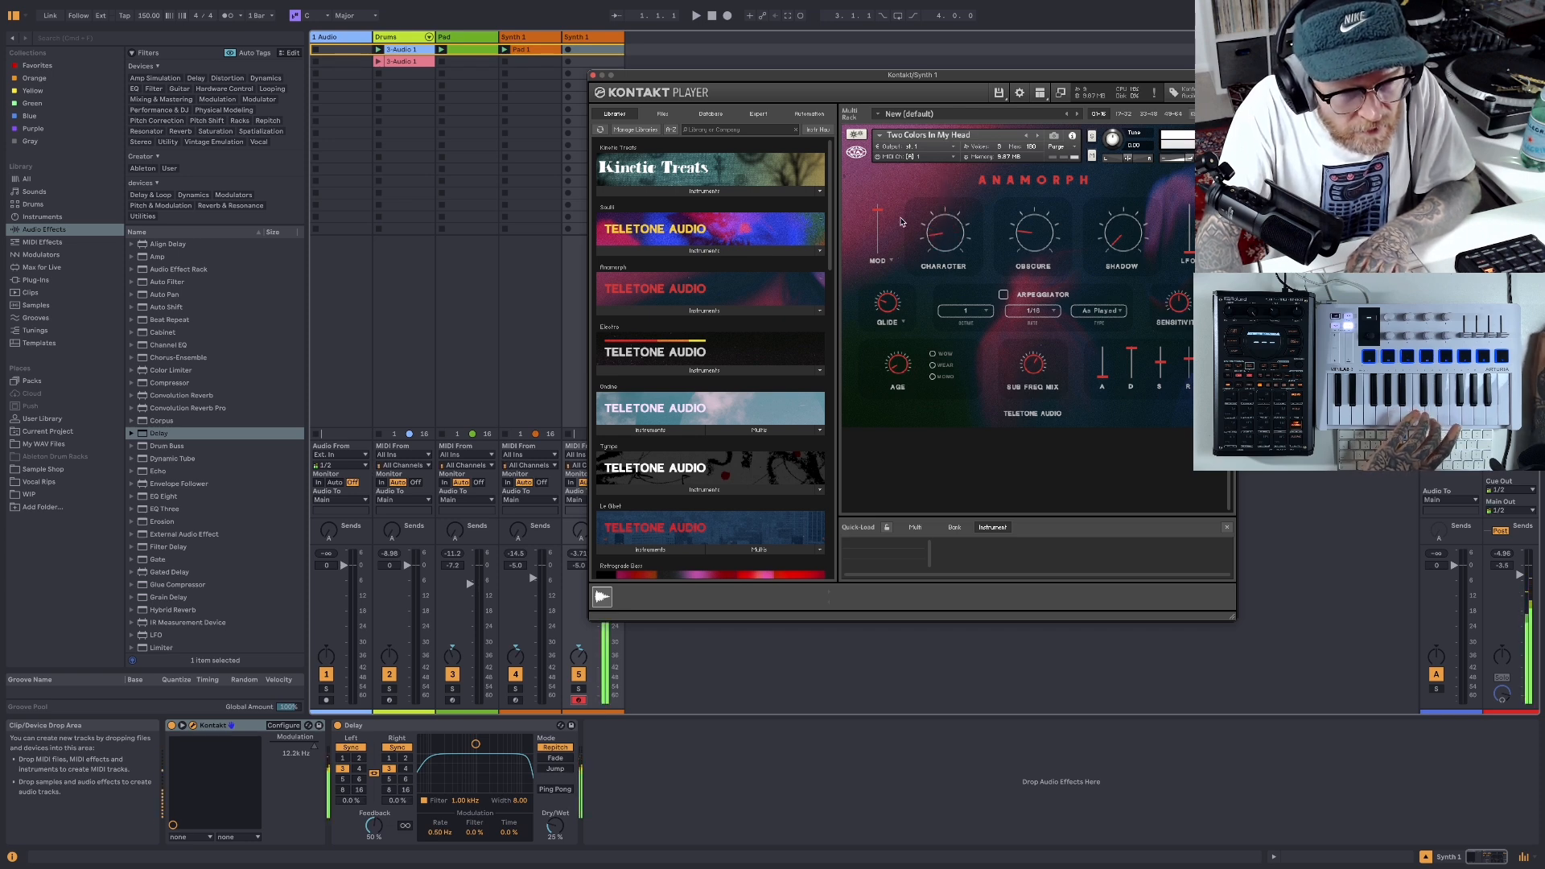
{"action": "left_click_drag", "start_coordinate": [879, 212], "coordinate": [880, 221]}
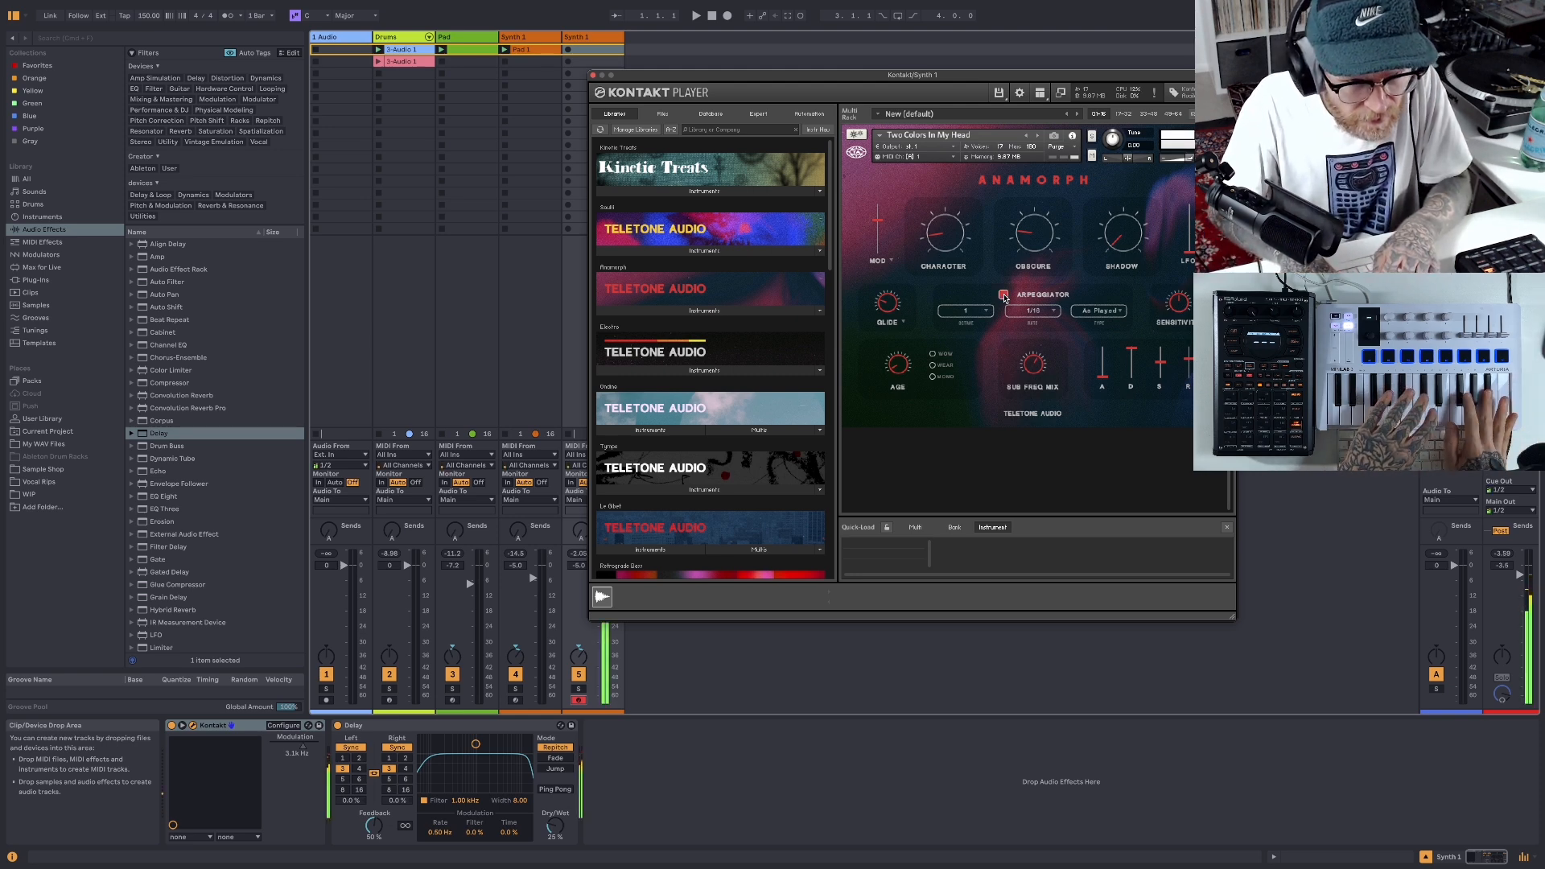
- Turn on the patch's arpeggiator at a 1/8 rate and audition it over the beat
{"action": "left_click", "coordinate": [1054, 312]}
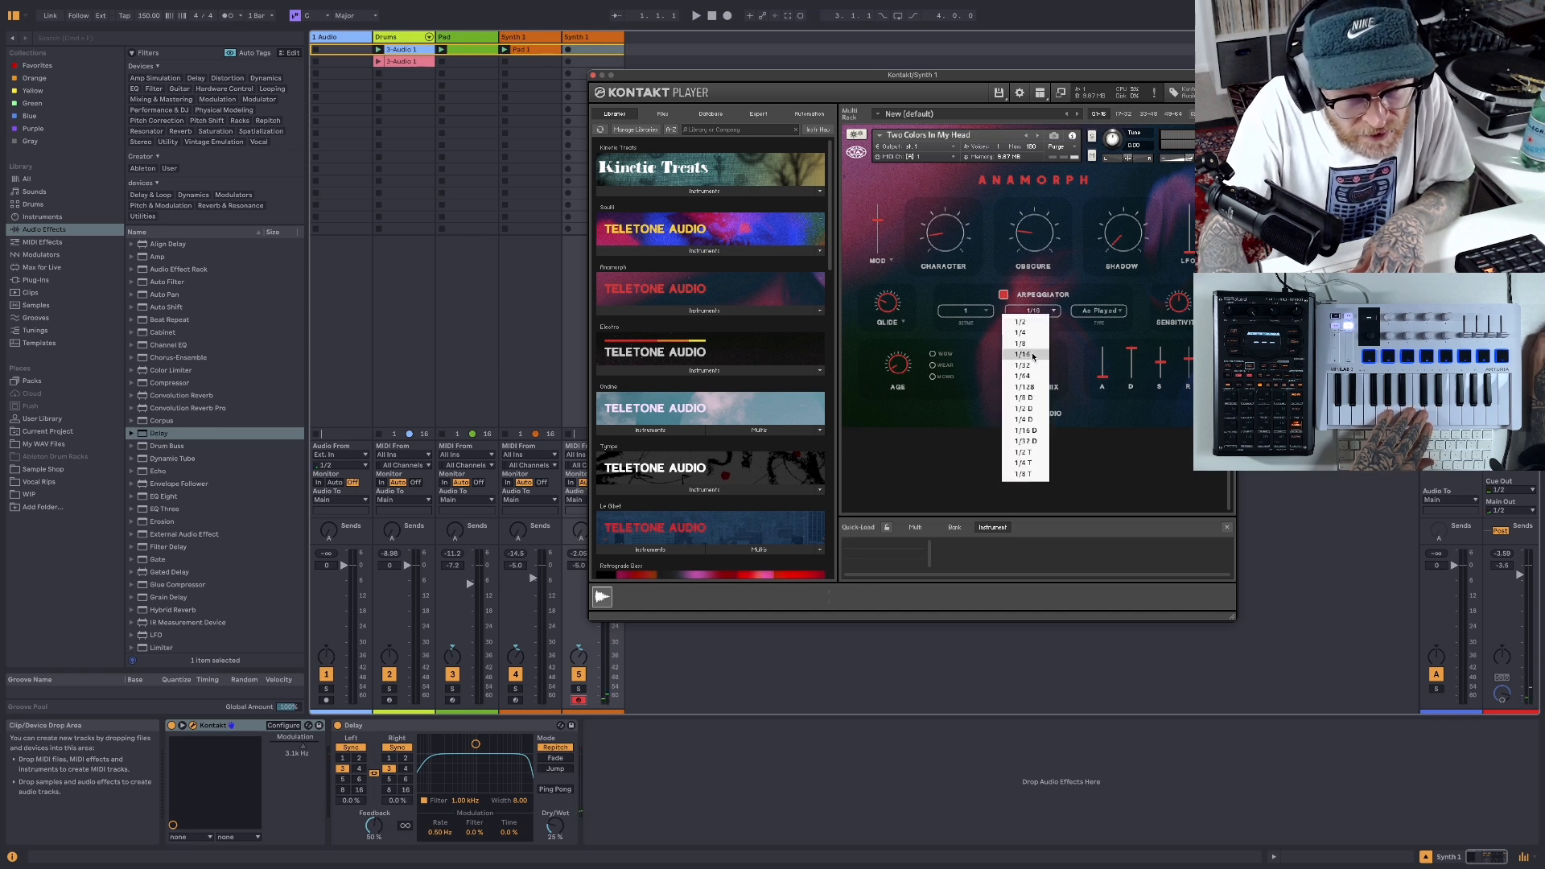
{"action": "left_click", "coordinate": [1028, 344]}
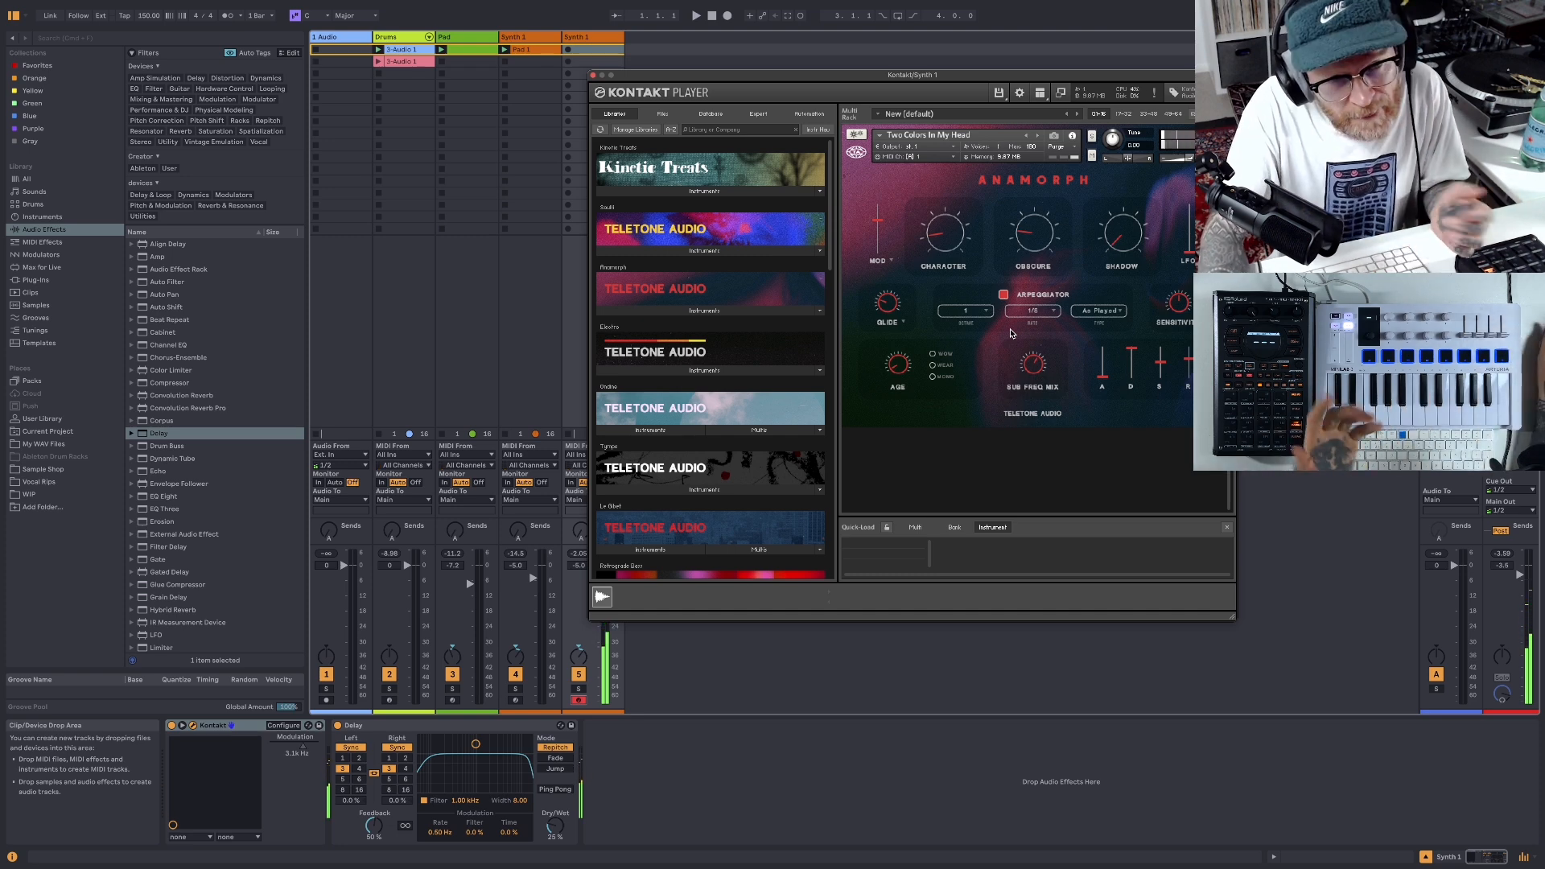
{"action": "left_click_drag", "start_coordinate": [782, 77], "coordinate": [896, 100]}
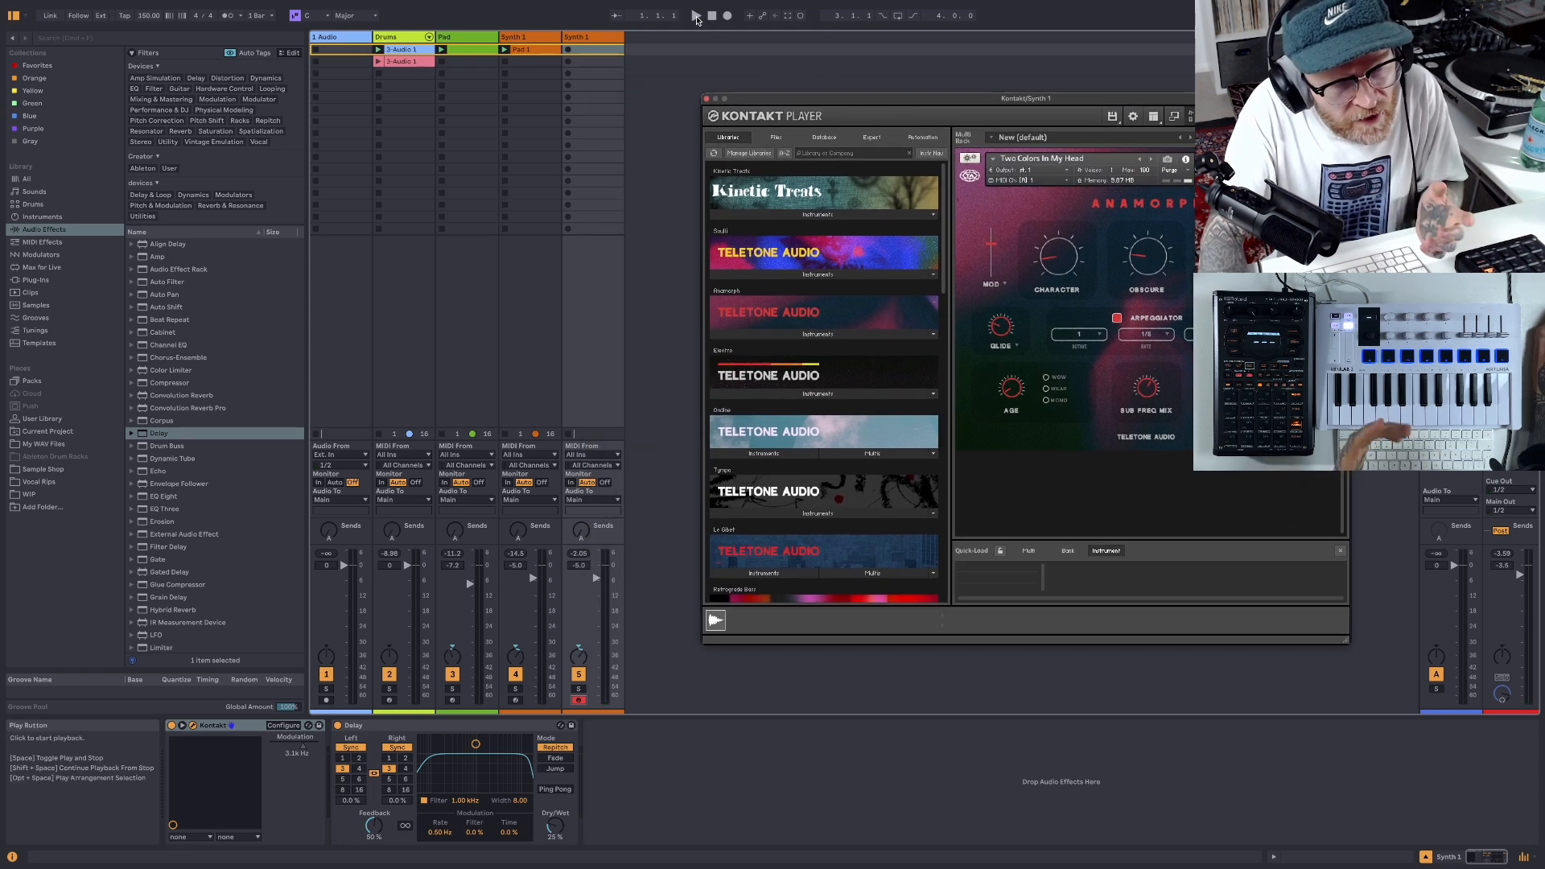
{"action": "left_click", "coordinate": [697, 17]}
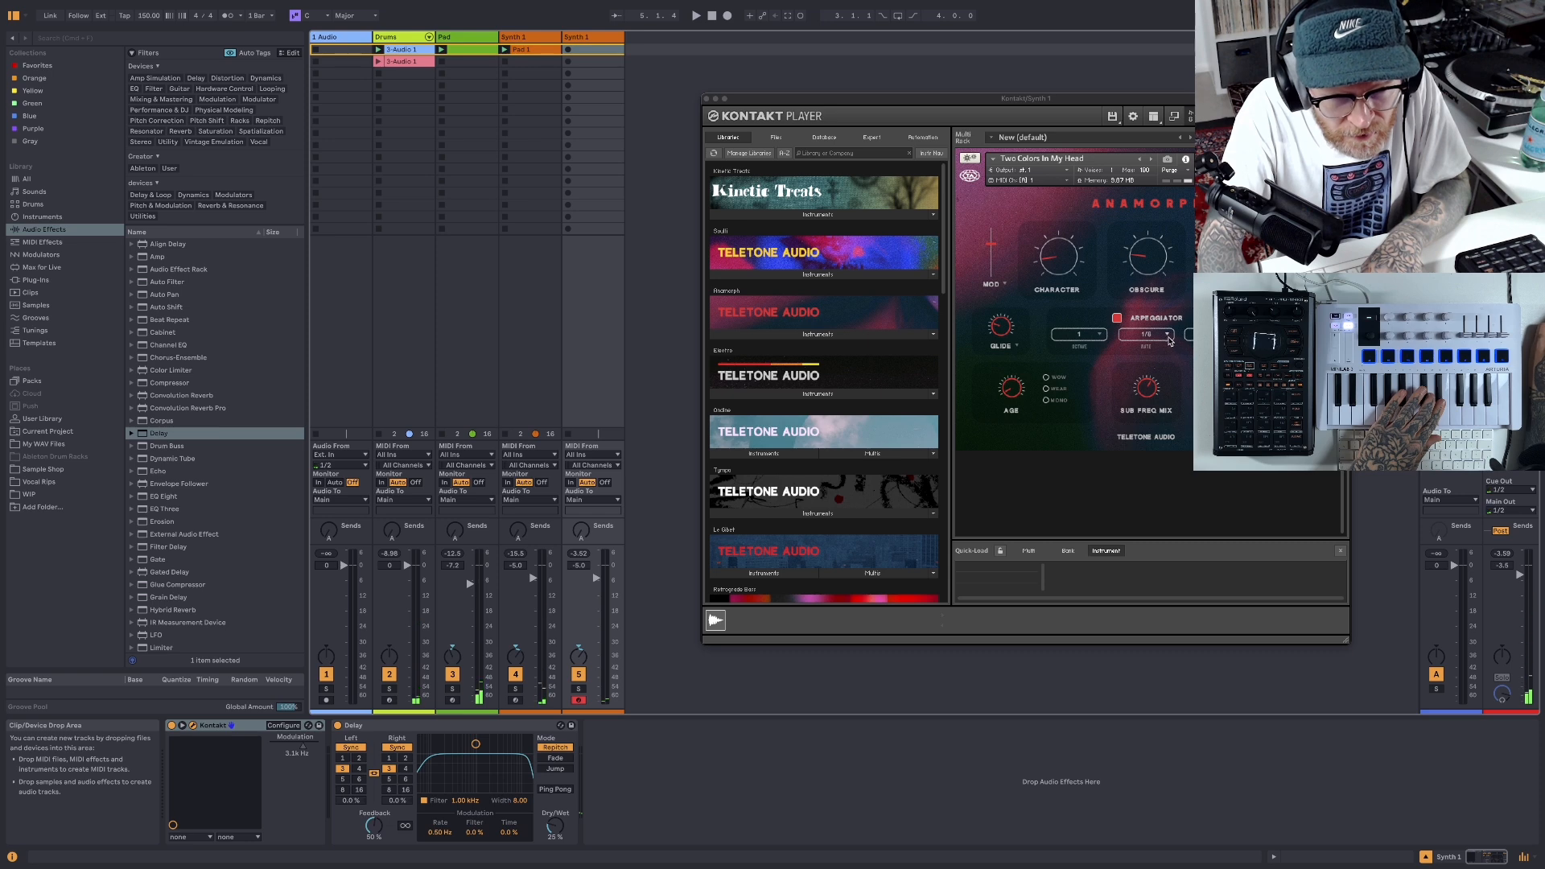
- Try the arpeggiator at a 1/16 rate with the beat playing
{"action": "left_click", "coordinate": [1169, 336]}
{"action": "left_click", "coordinate": [1136, 378]}
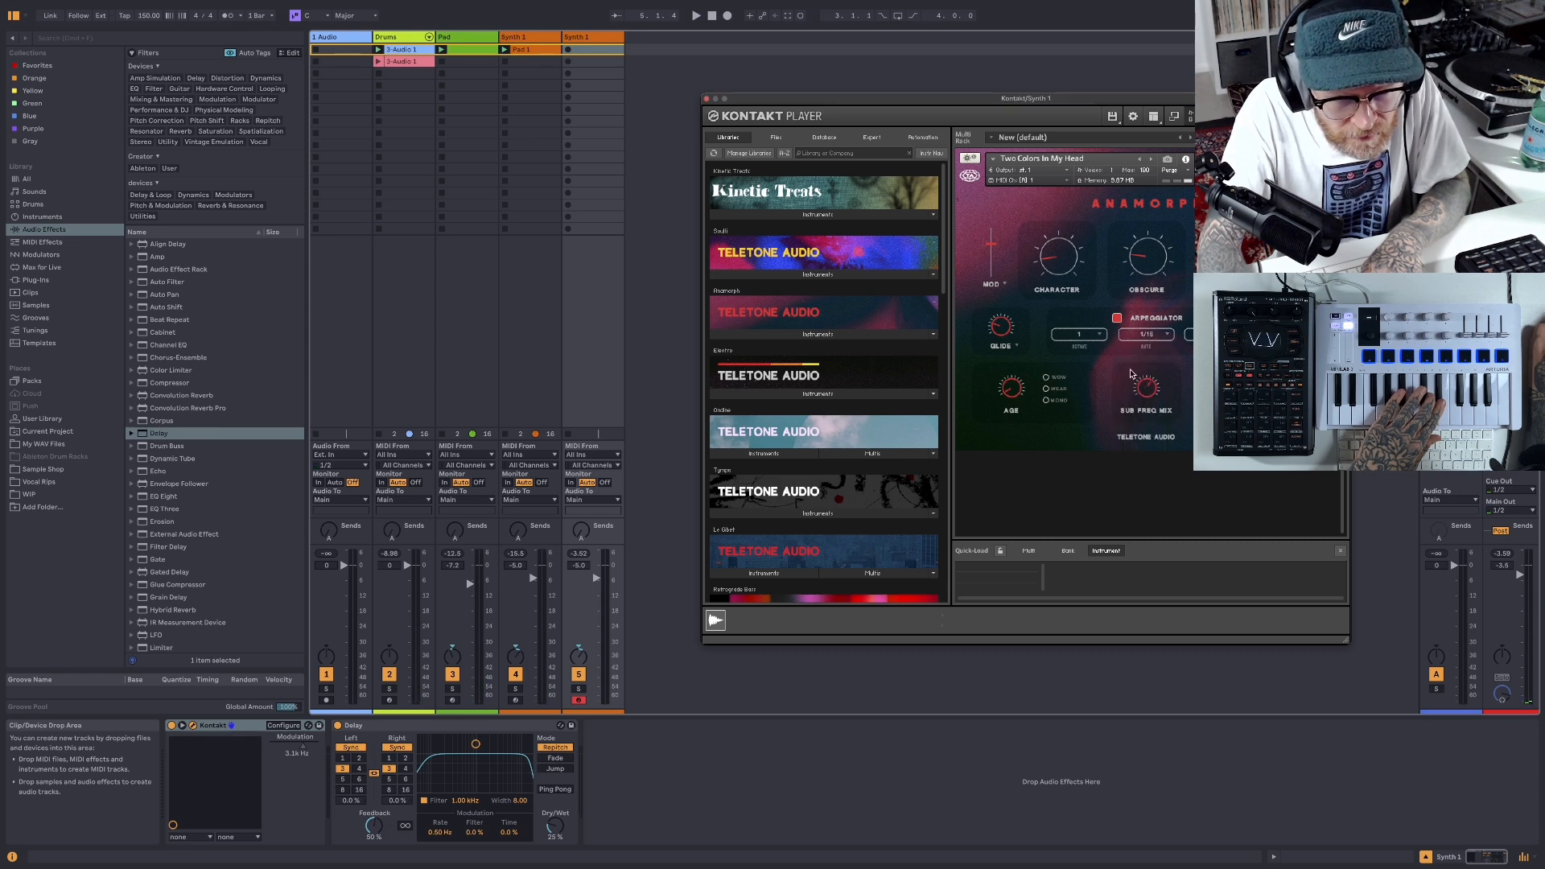
{"action": "left_click", "coordinate": [697, 16]}
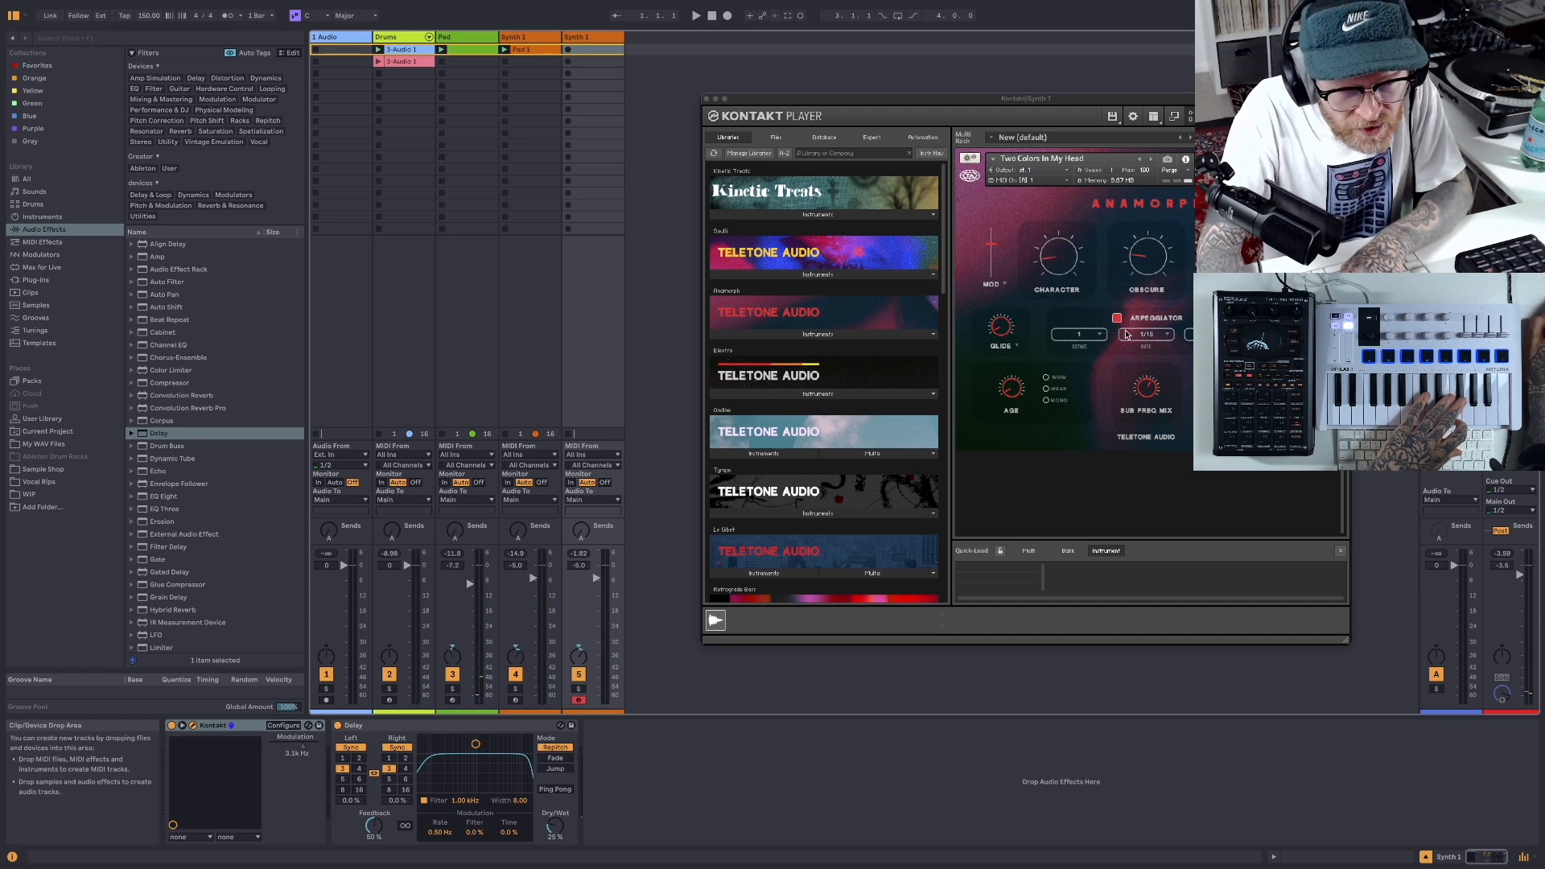
- Set the arpeggiator rate back to 1/8 for another audition, then switch the arpeggiator off and stop playback
{"action": "left_click", "coordinate": [1165, 335]}
{"action": "left_click", "coordinate": [1136, 367]}
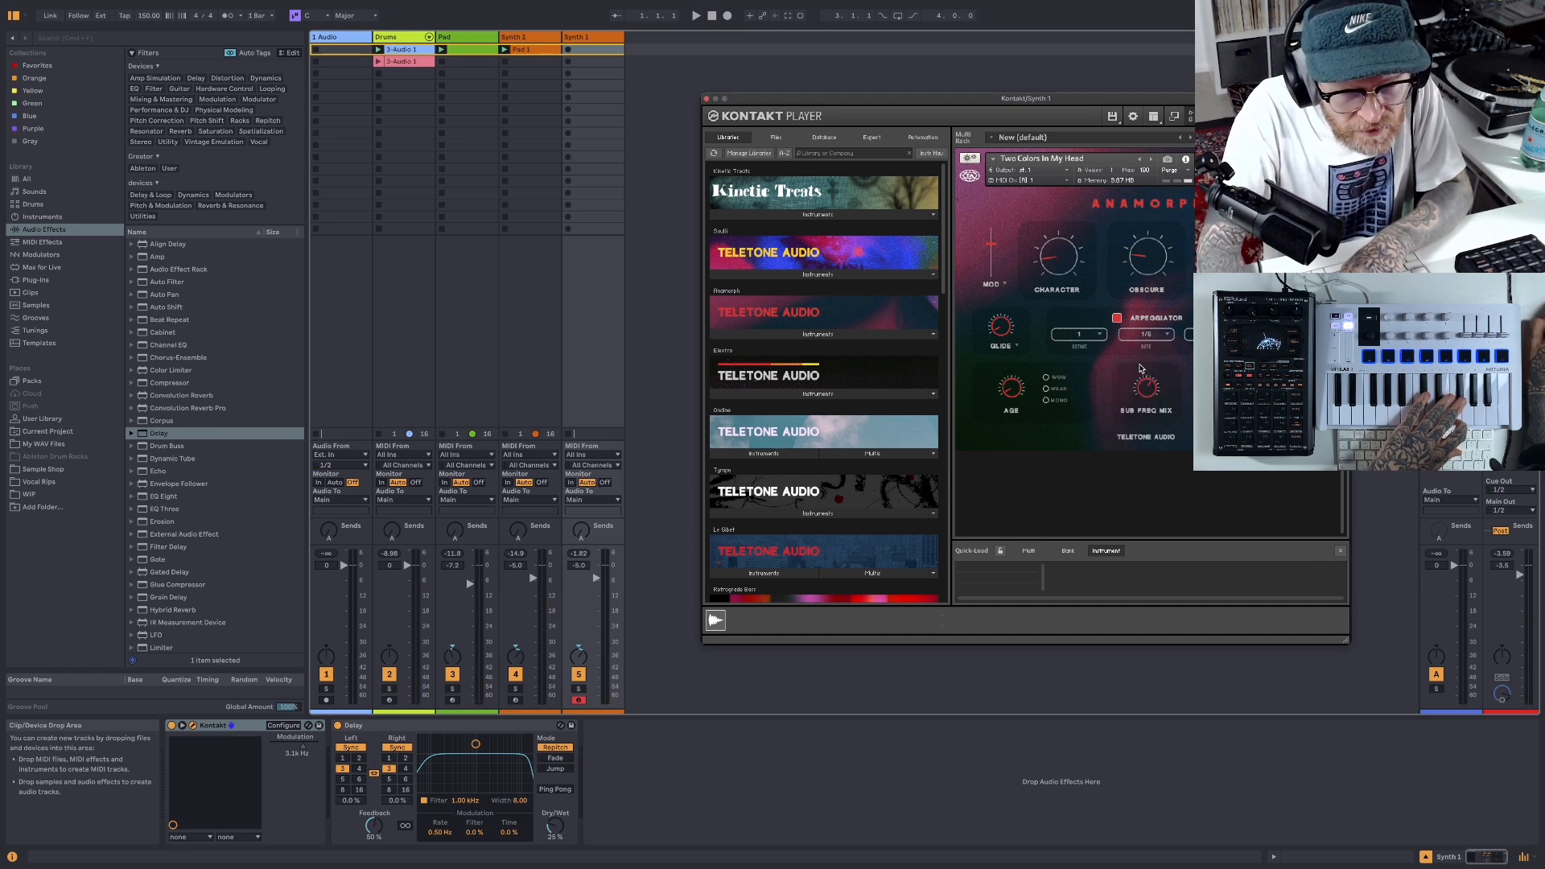
{"action": "left_click", "coordinate": [696, 16]}
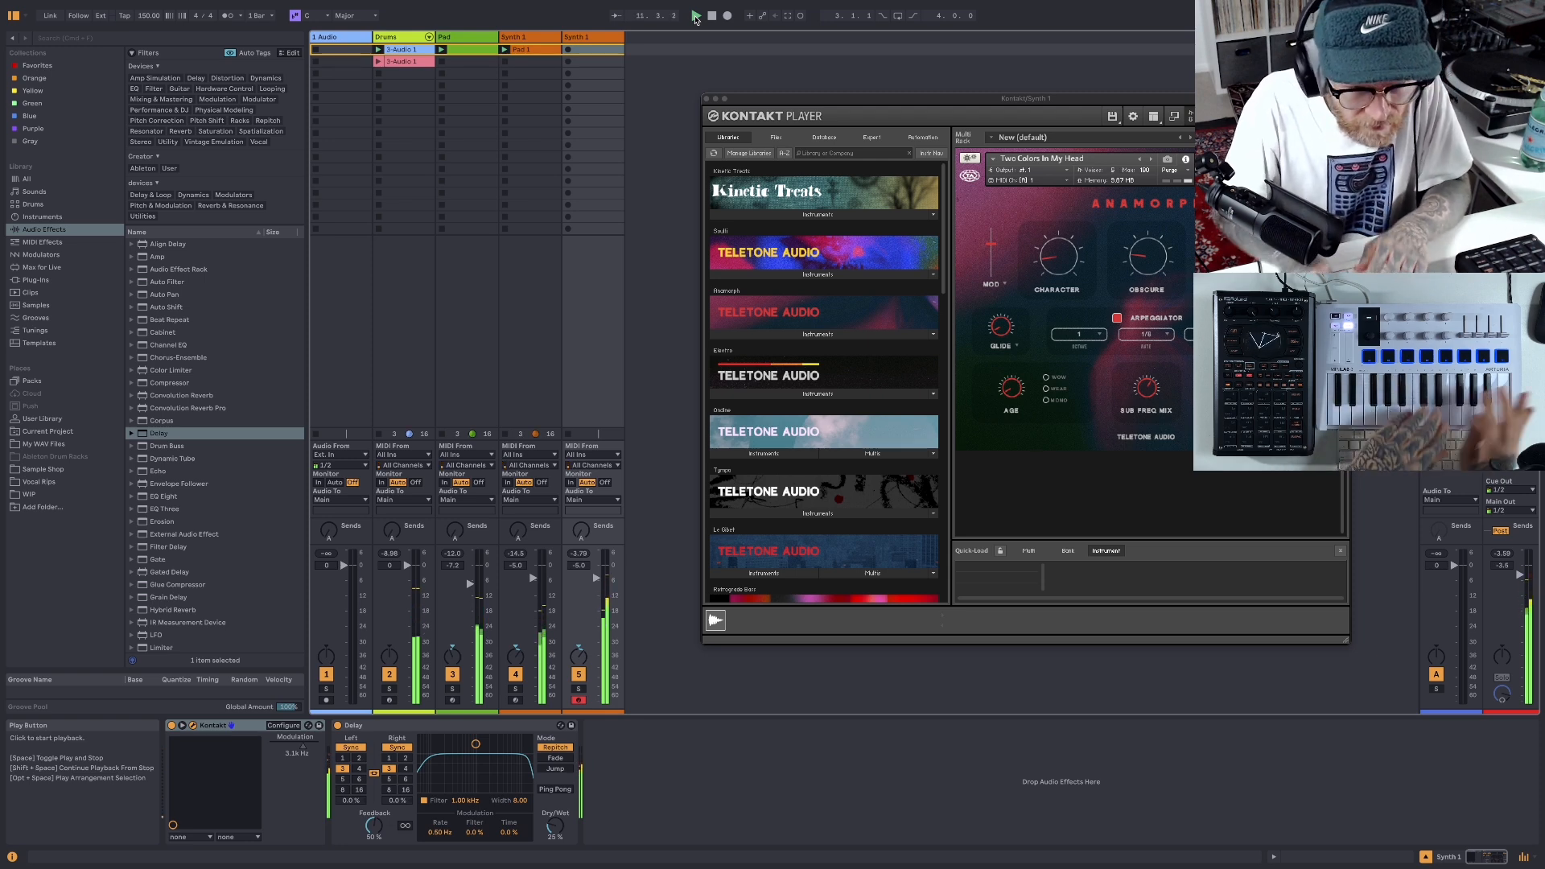
{"action": "left_click", "coordinate": [1116, 319]}
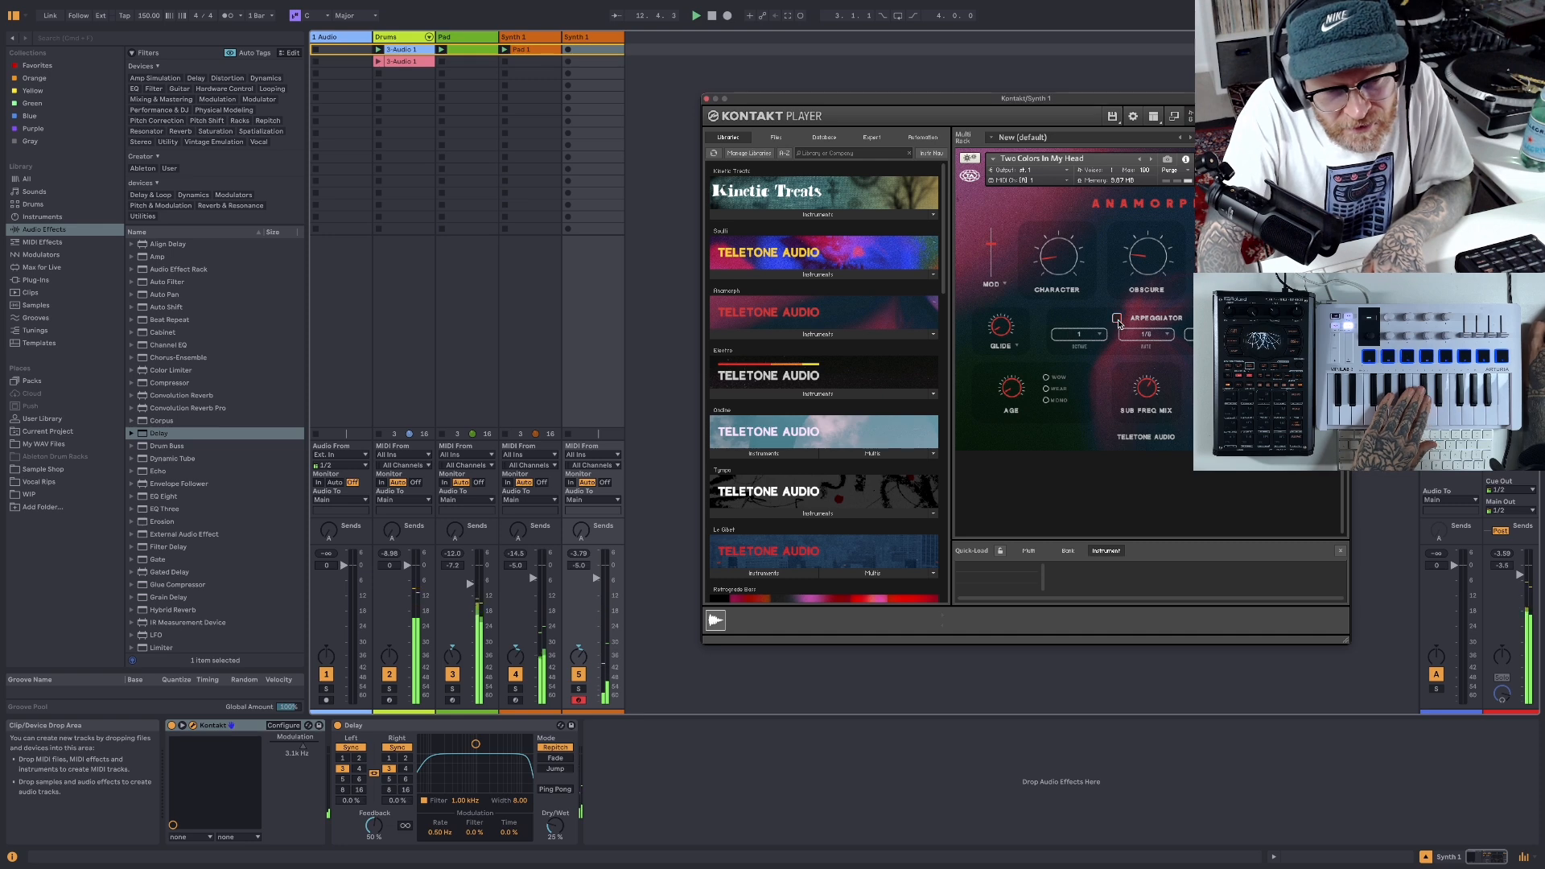
{"action": "left_click", "coordinate": [712, 16]}
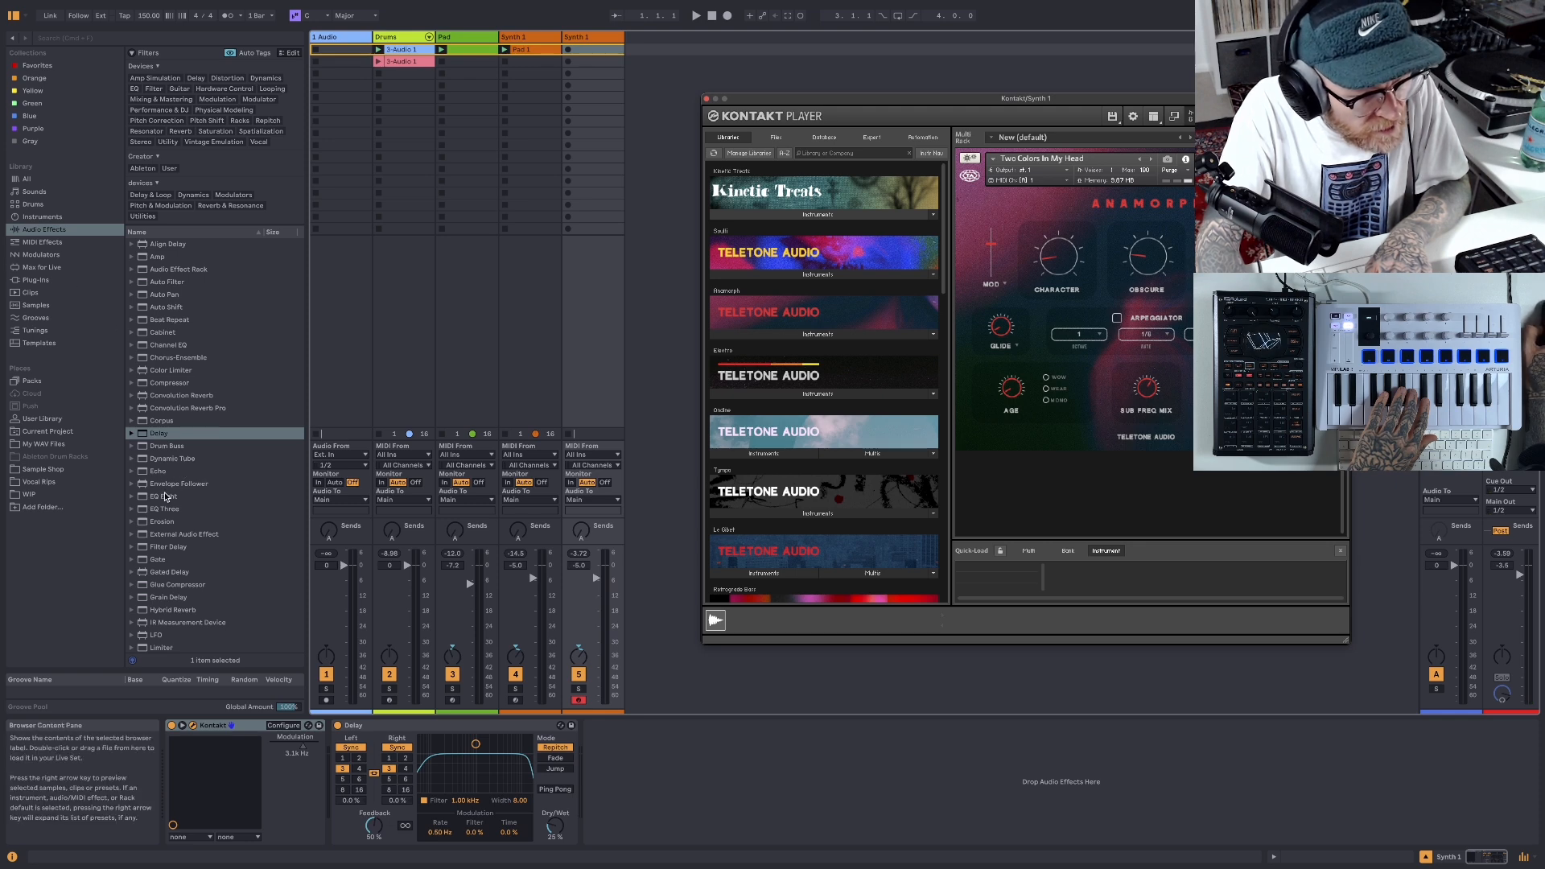
- Add Hybrid Reverb after the Delay on the duplicated Synth 1 track and set its algorithm to Shimmer
{"action": "scroll", "coordinate": [167, 495], "scroll_direction": "down", "scroll_amount": 4}
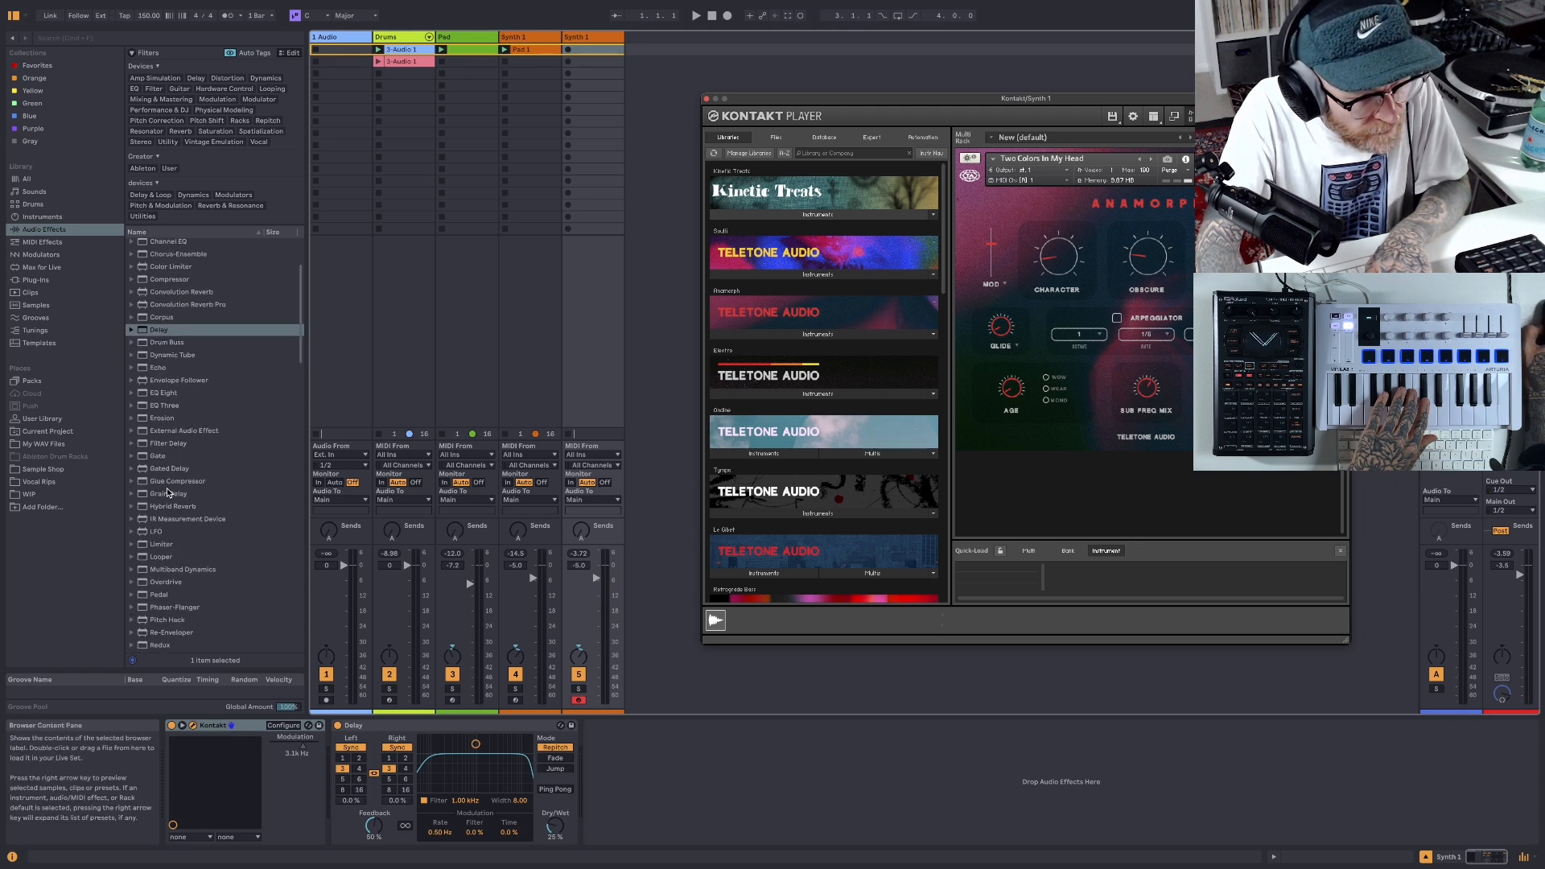
{"action": "left_click_drag", "start_coordinate": [148, 509], "coordinate": [740, 821]}
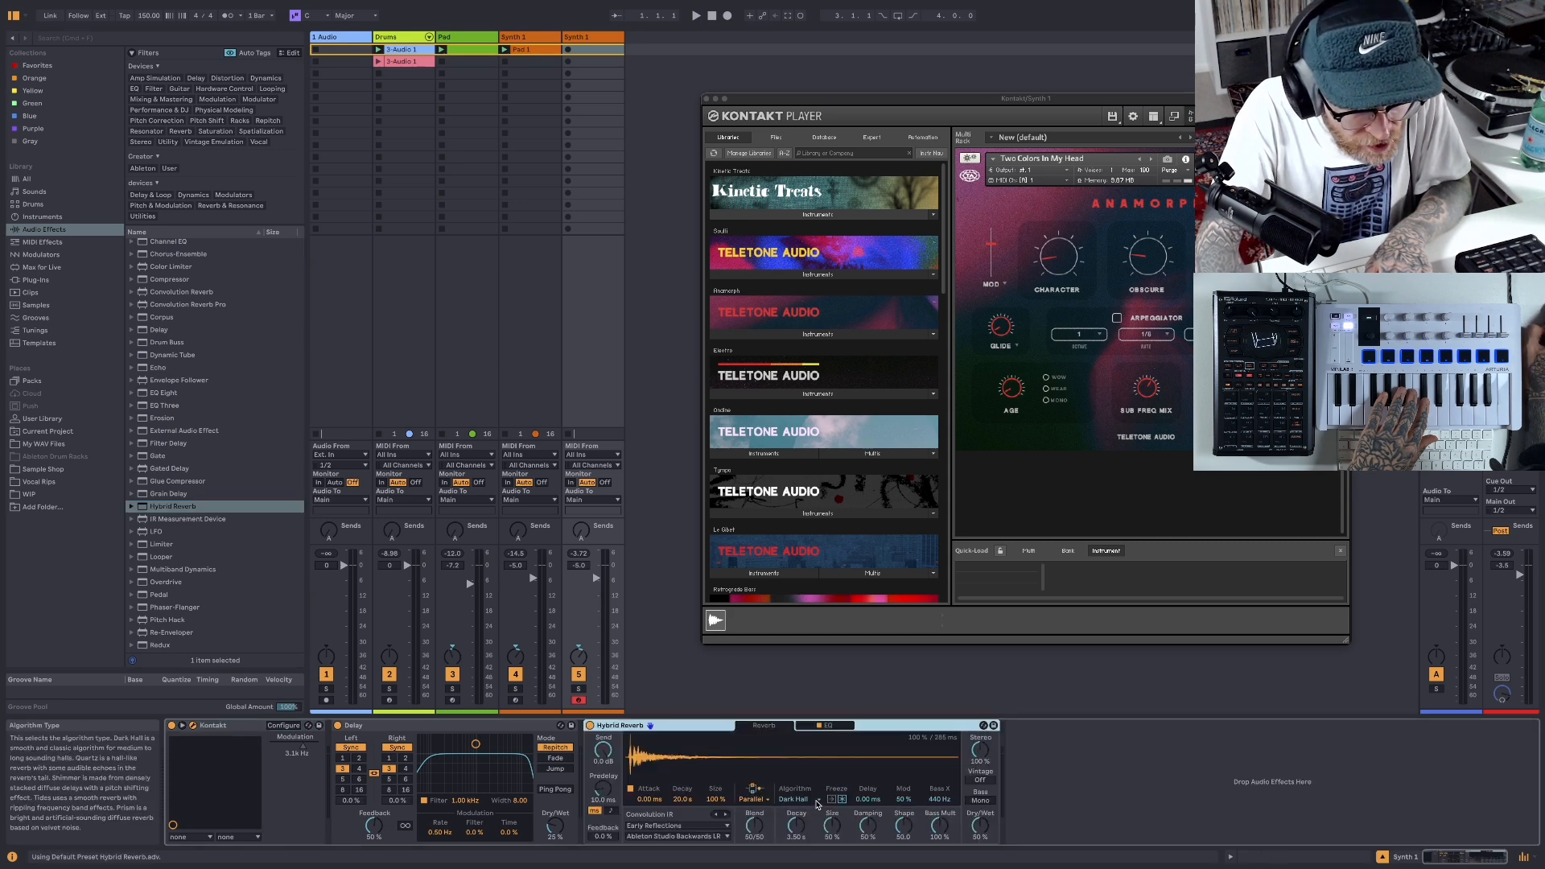
{"action": "left_click", "coordinate": [816, 802]}
{"action": "left_click", "coordinate": [809, 829]}
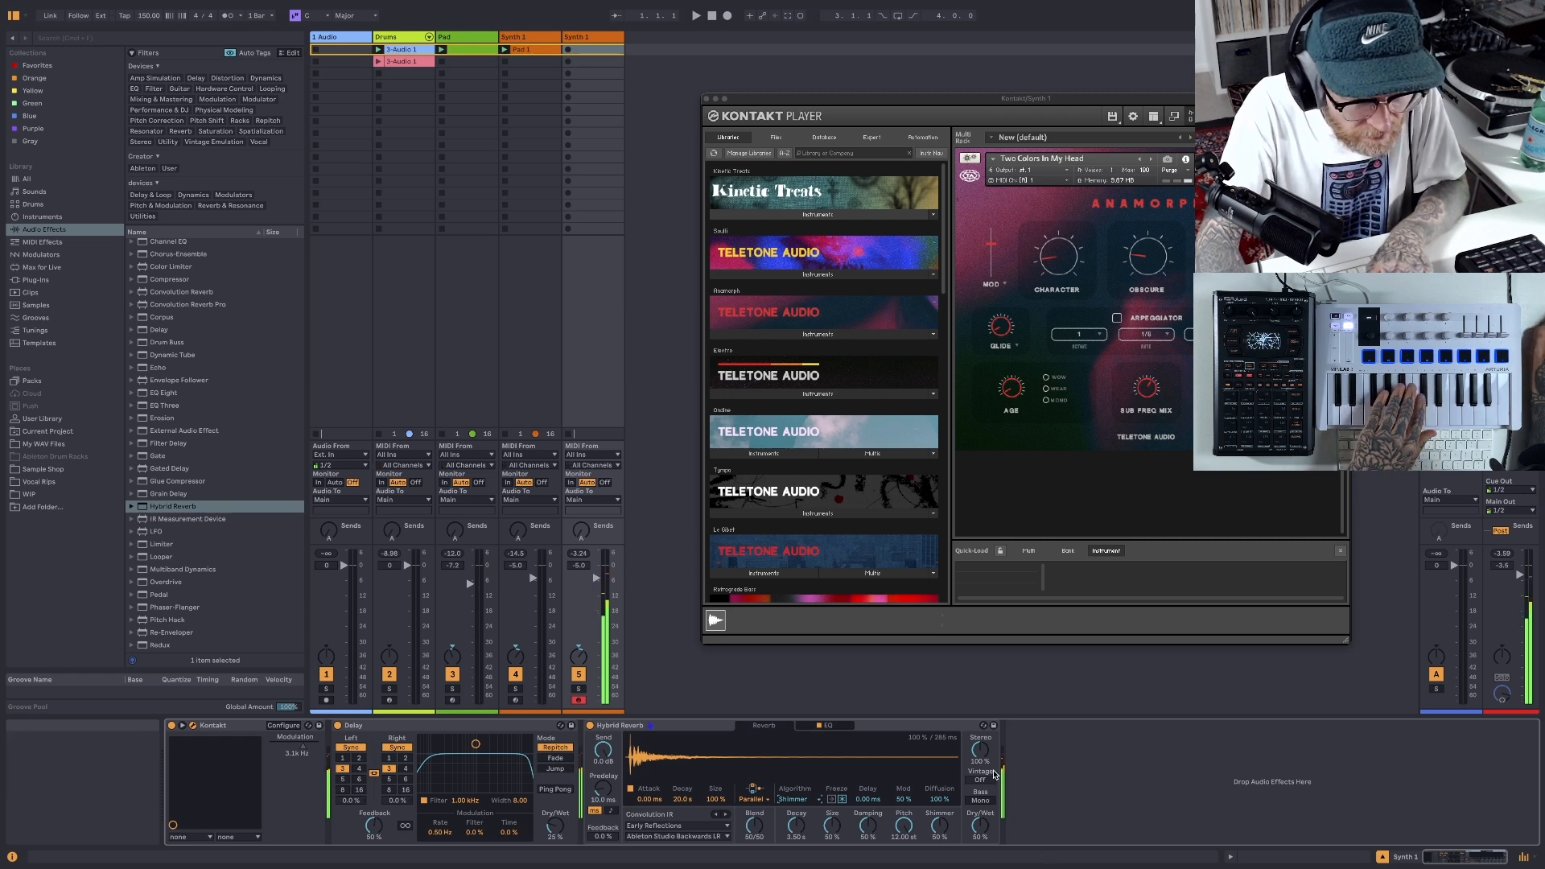
- Reduce the Hybrid Reverb's stereo width to 81 % and lower the duplicated Synth 1 track's volume to -8.0 dB
{"action": "left_click_drag", "start_coordinate": [980, 750], "coordinate": [979, 747]}
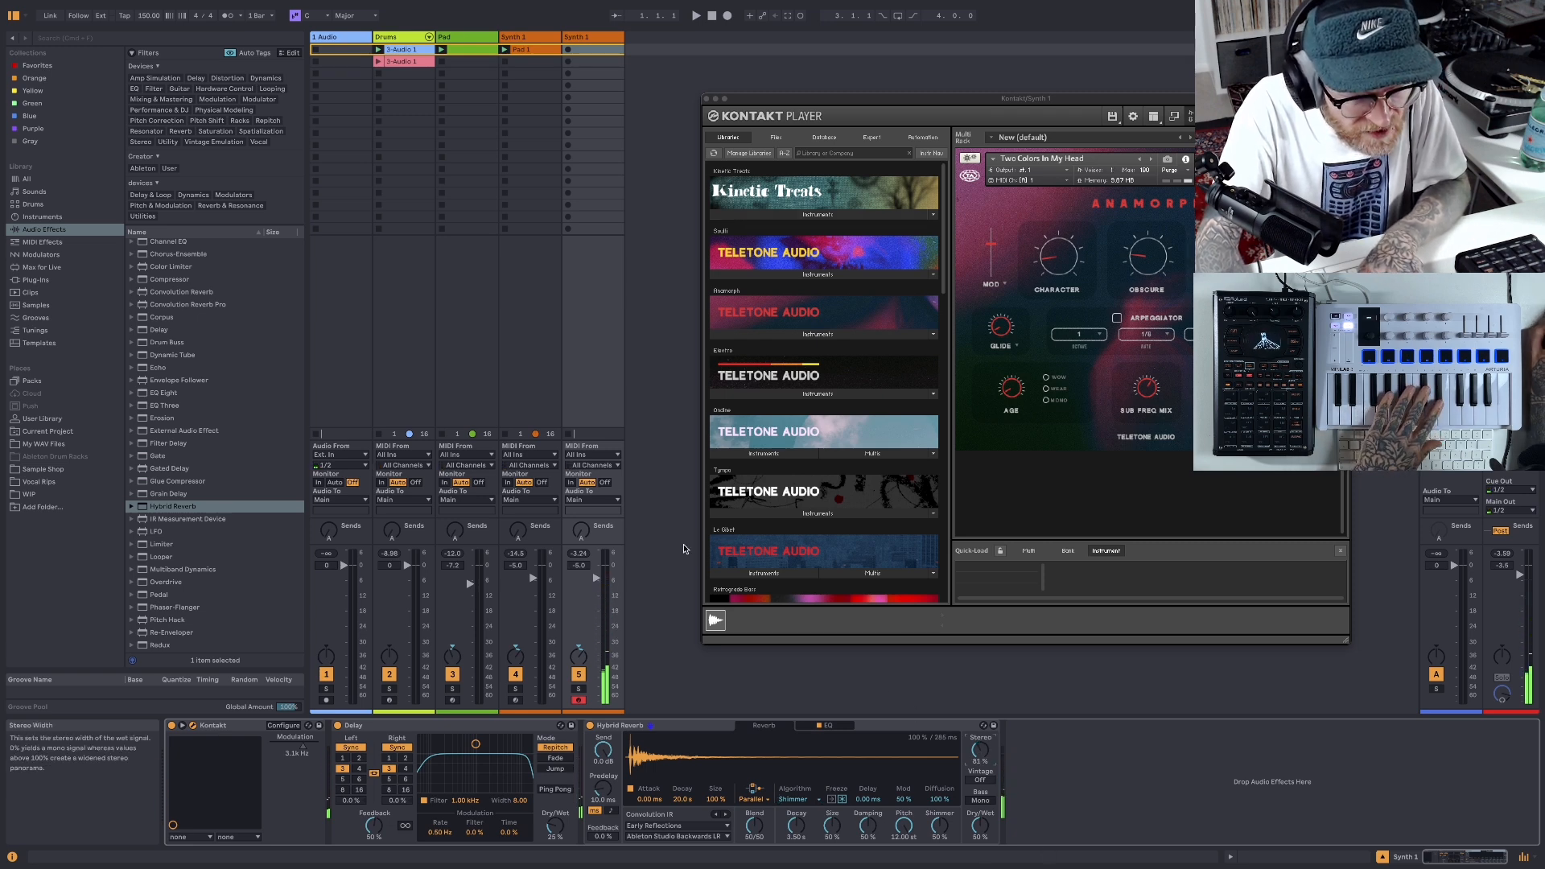
{"action": "left_click_drag", "start_coordinate": [596, 577], "coordinate": [596, 588]}
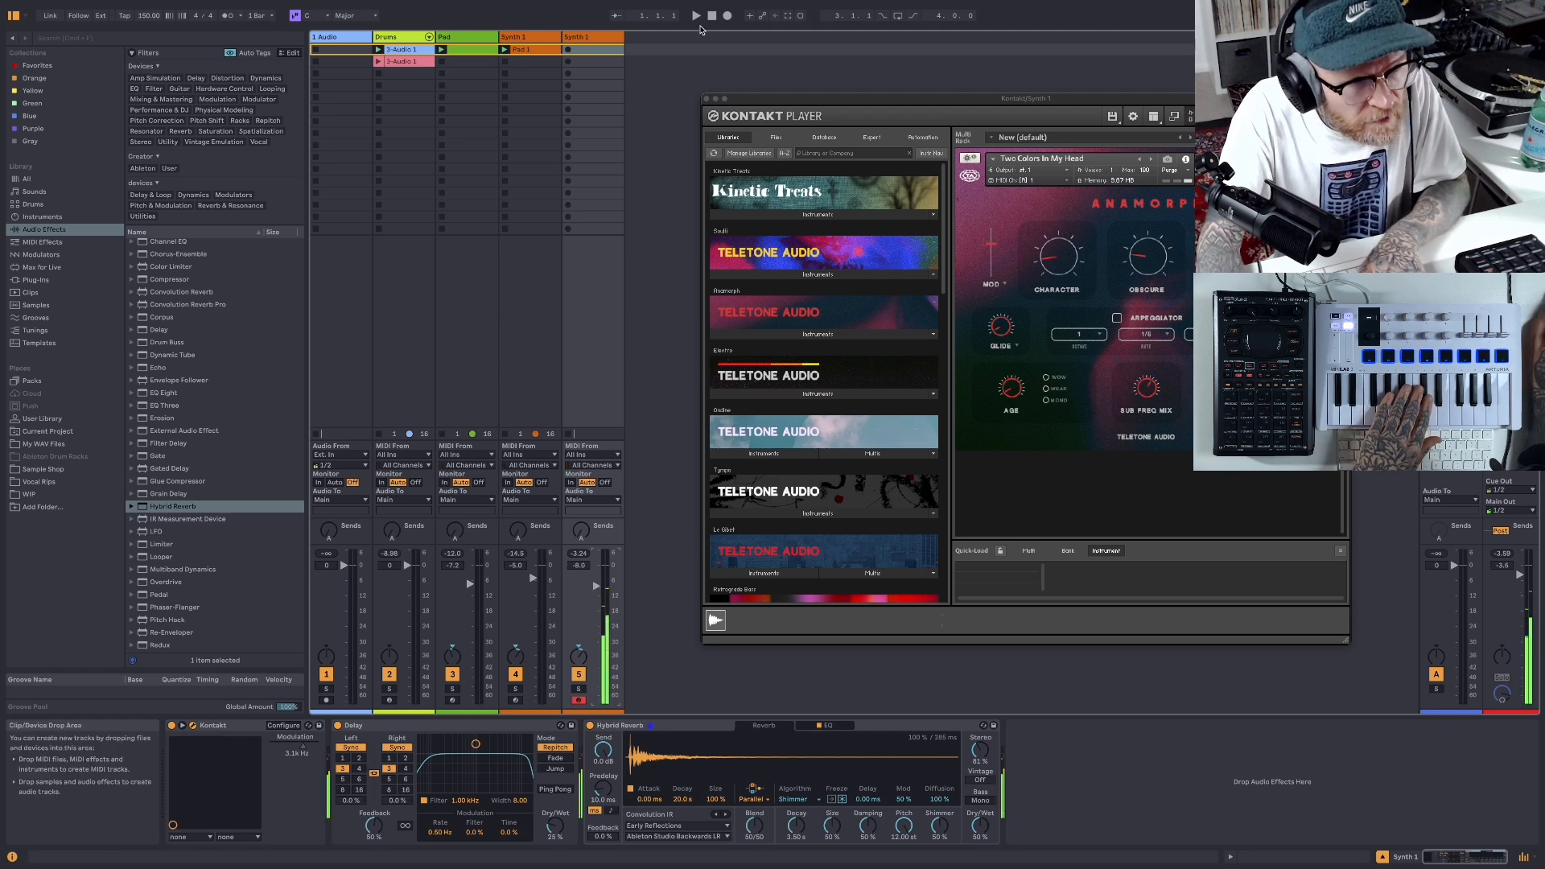
- Capture a melody played over the beat as a clip in the duplicated Synth 1 track's first slot and audition it
{"action": "left_click", "coordinate": [695, 16]}
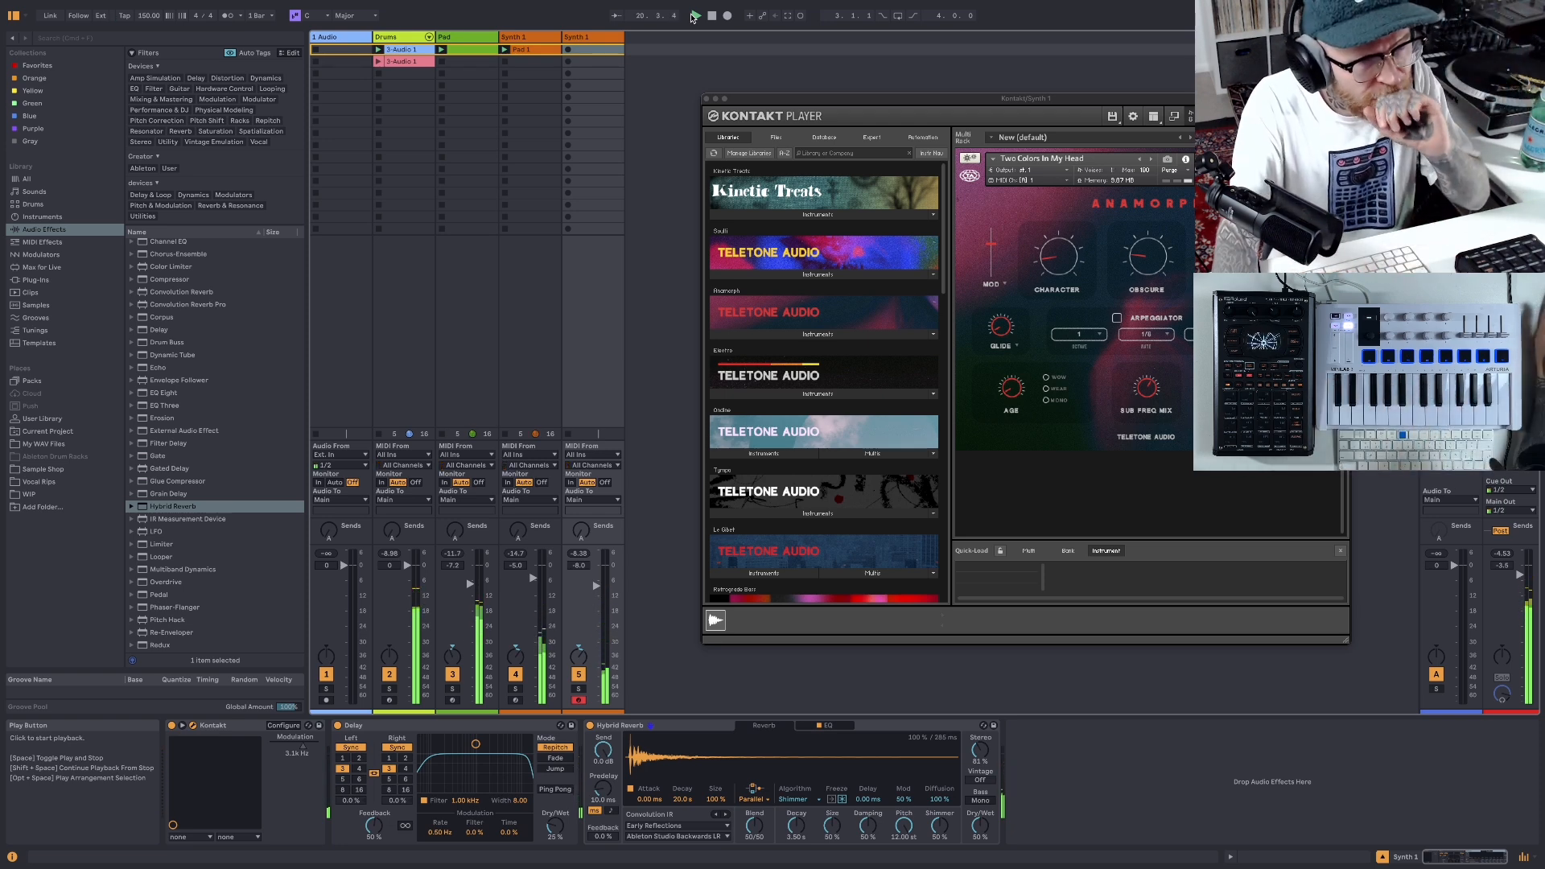
{"action": "double_click", "coordinate": [712, 16]}
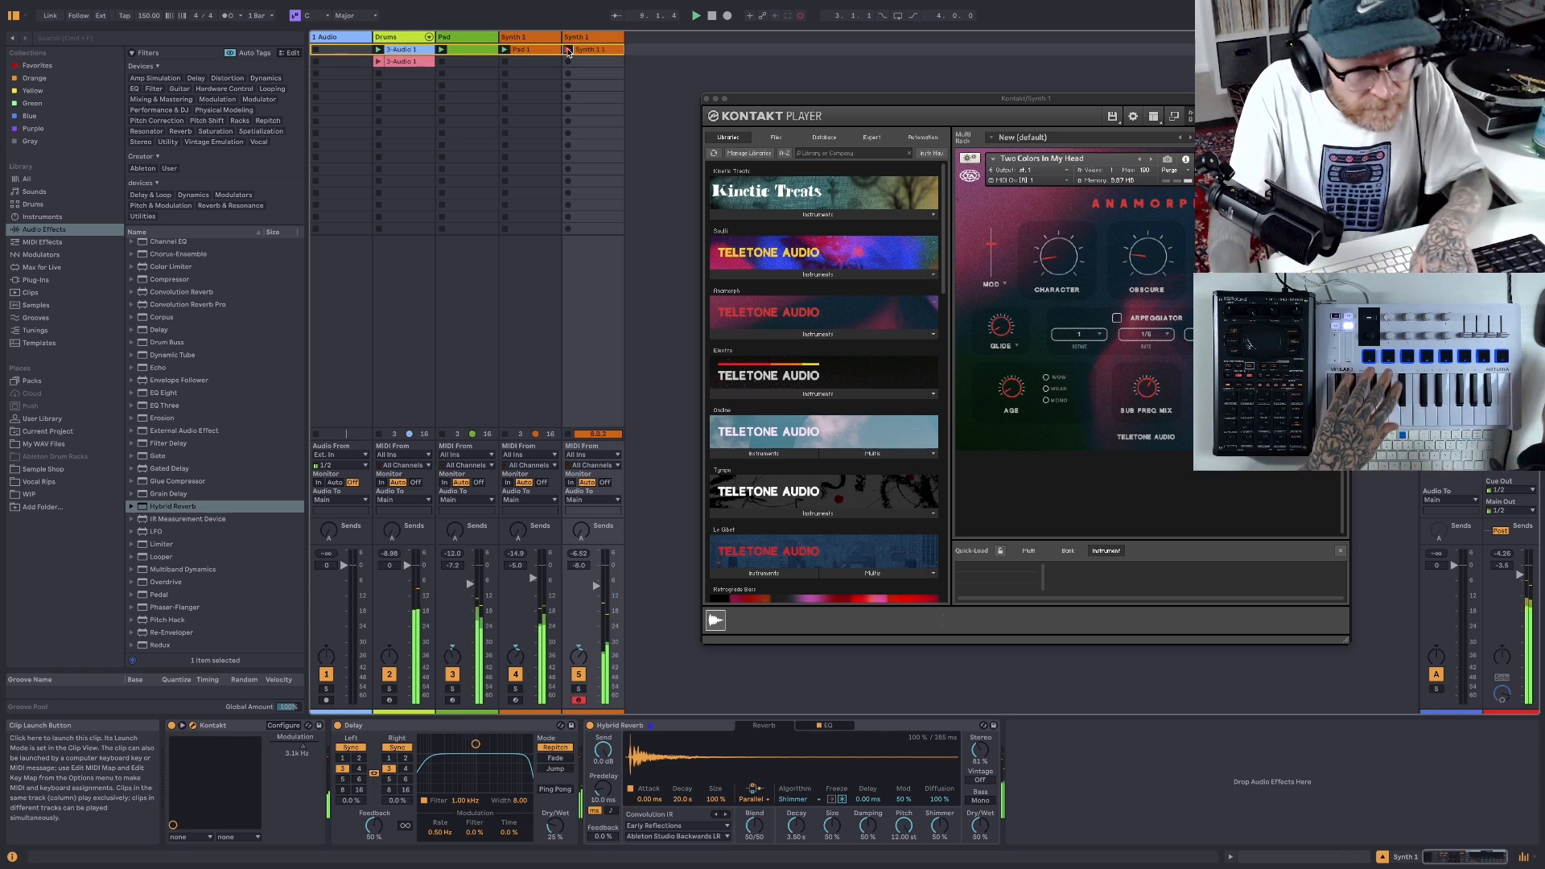
{"action": "left_click", "coordinate": [568, 50]}
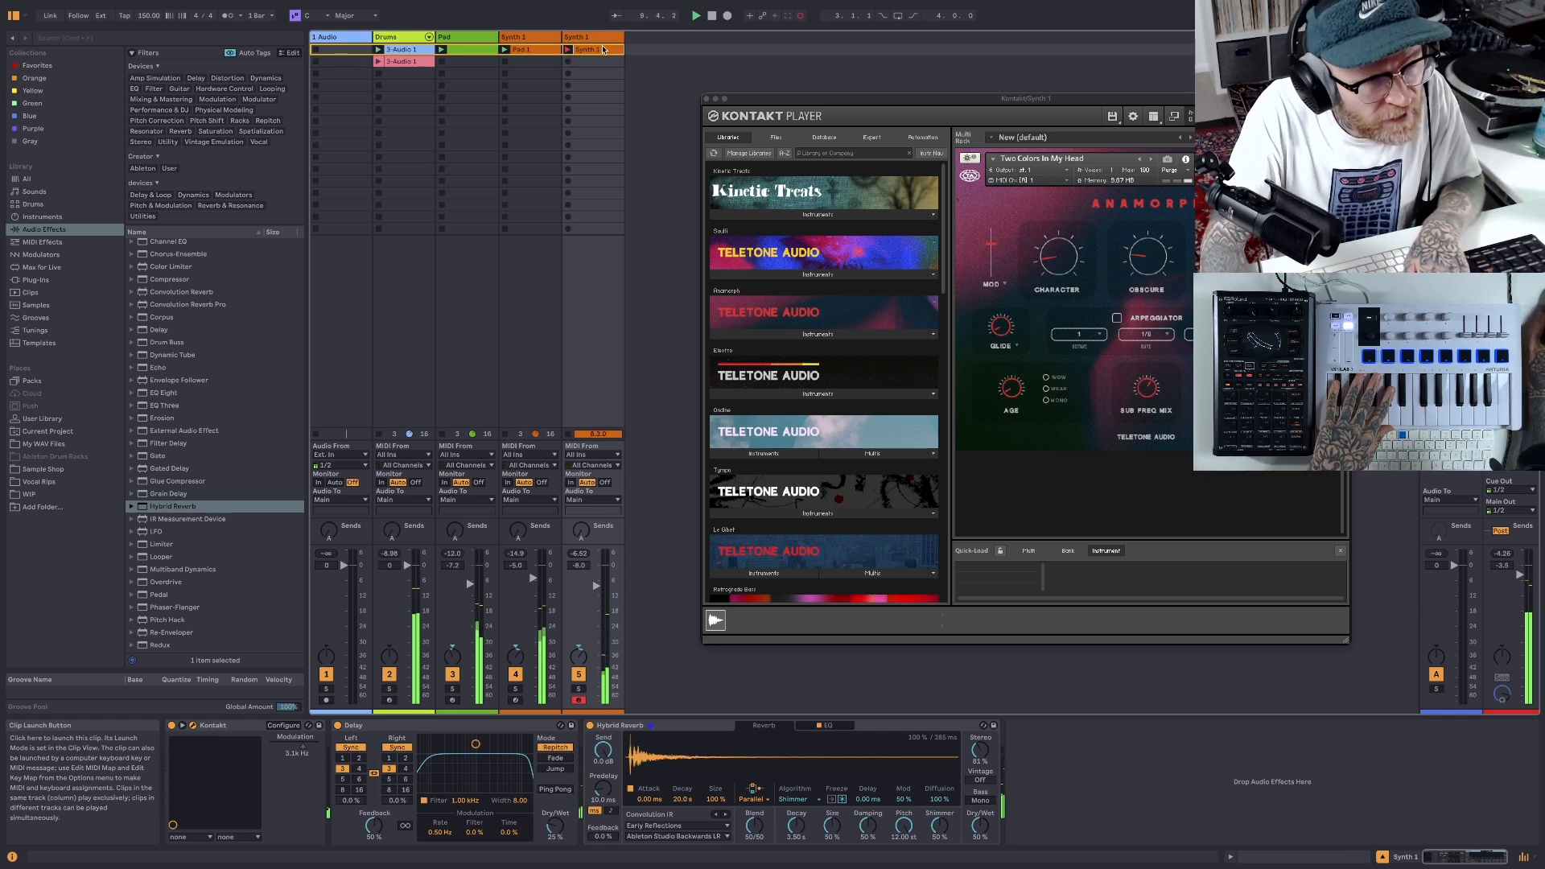
{"action": "double_click", "coordinate": [712, 18]}
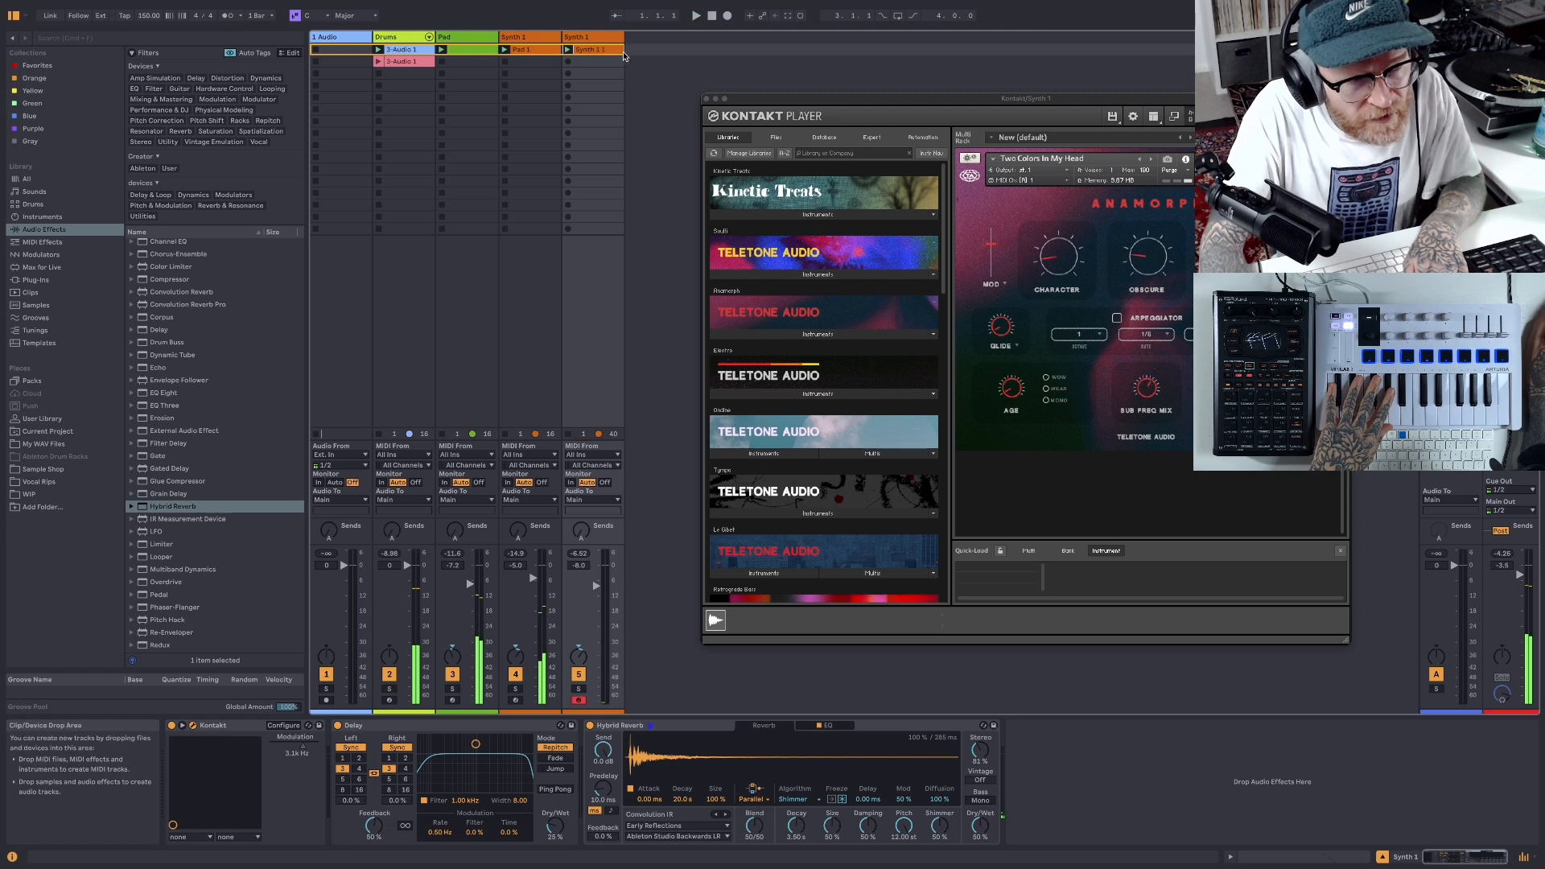
- Open the new synth clip's notes, close the Kontakt window and shorten the clip's loop to 8 bars
{"action": "key", "text": "shift+Tab"}
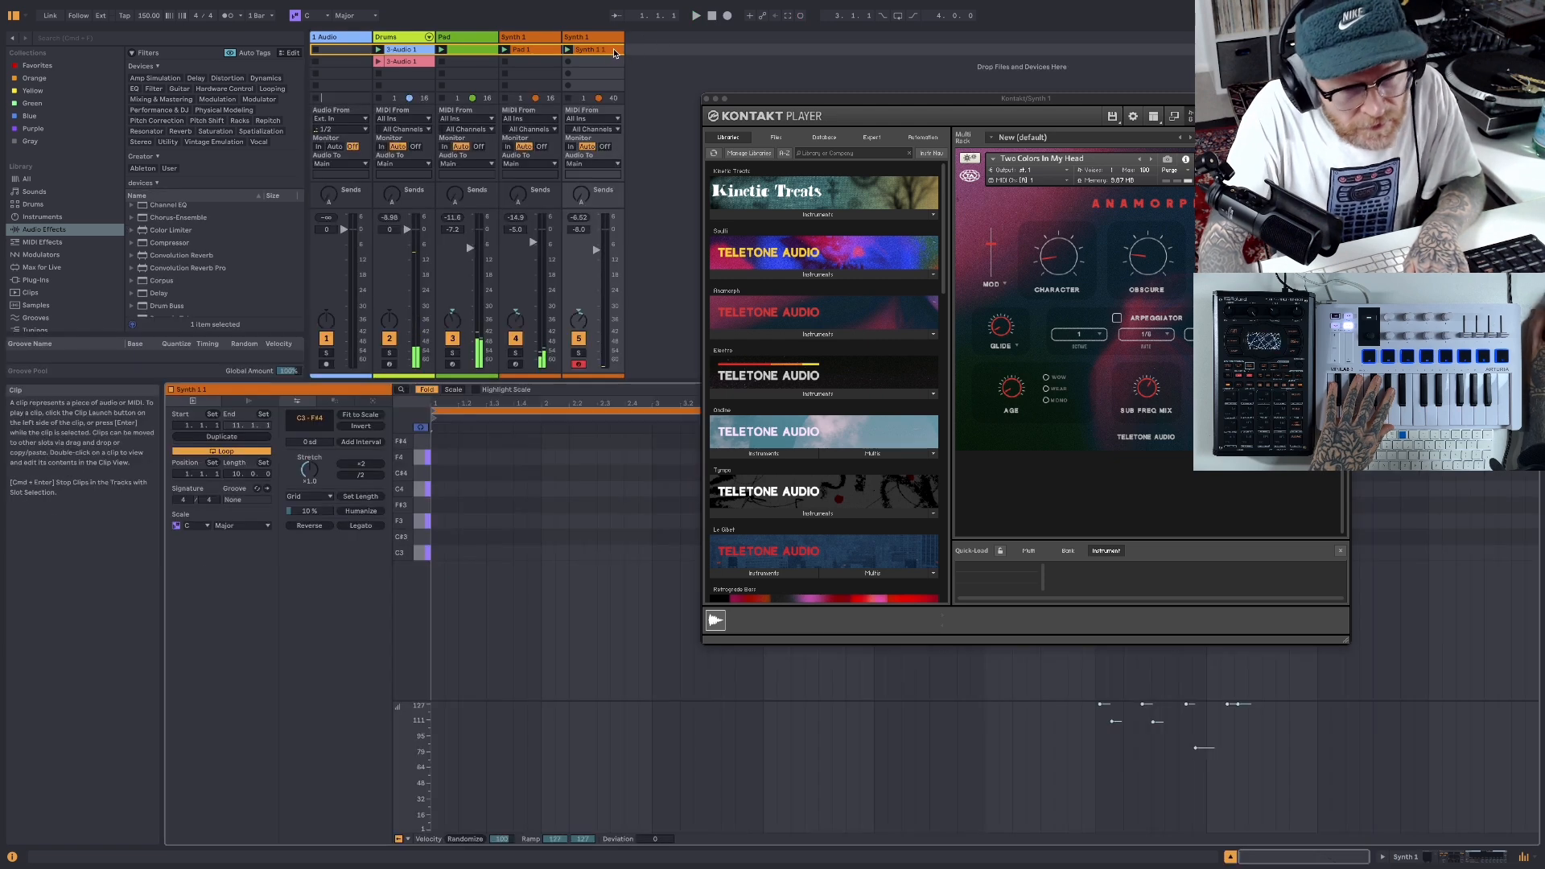
{"action": "left_click", "coordinate": [707, 99]}
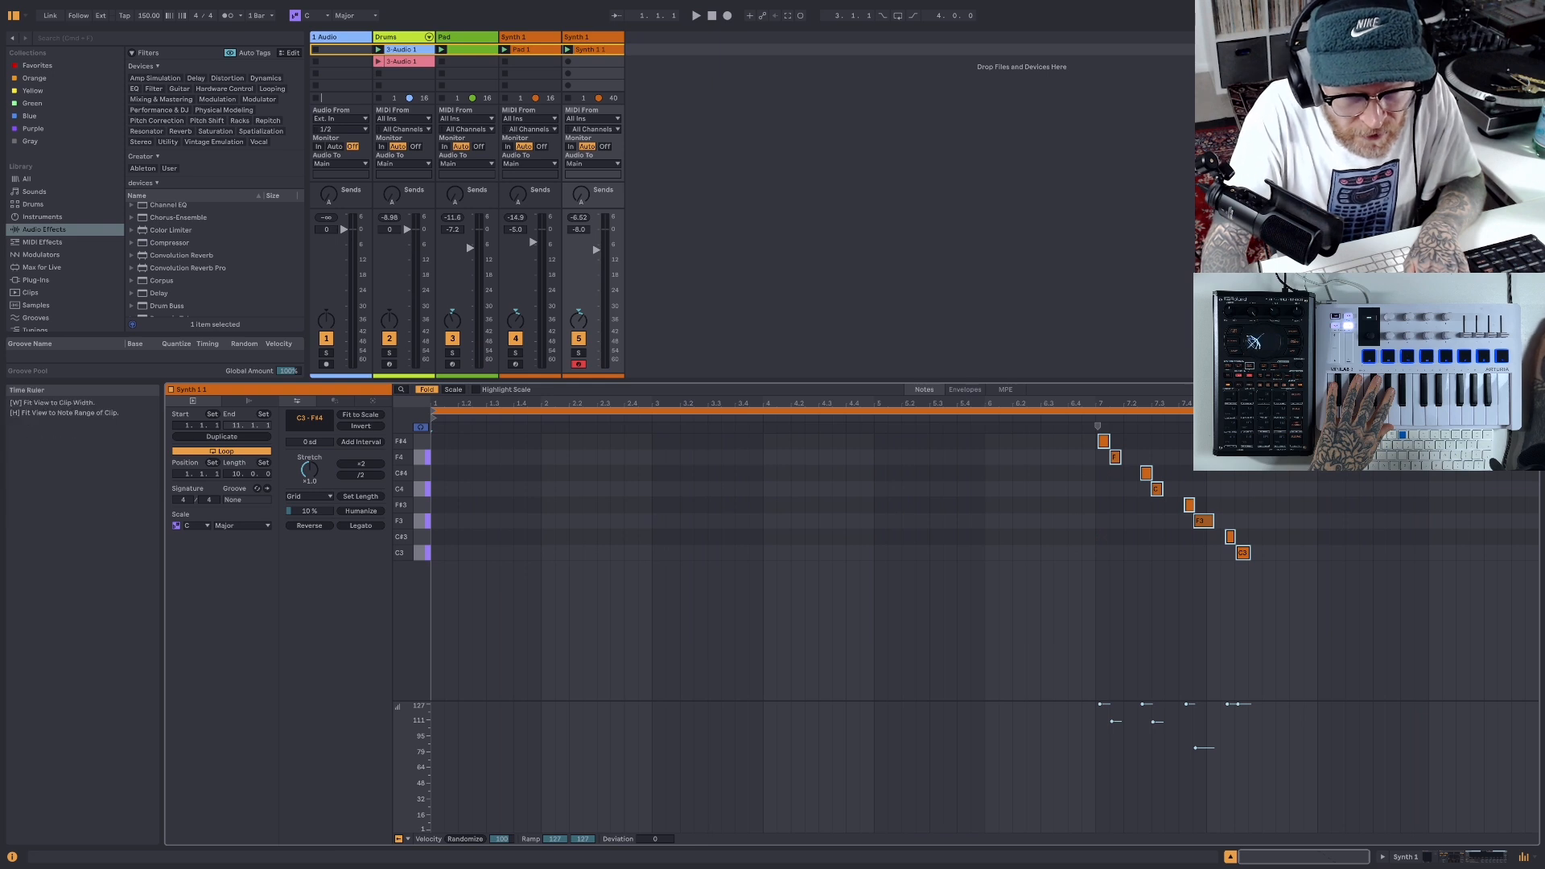
{"action": "left_click_drag", "start_coordinate": [1540, 410], "coordinate": [1317, 411]}
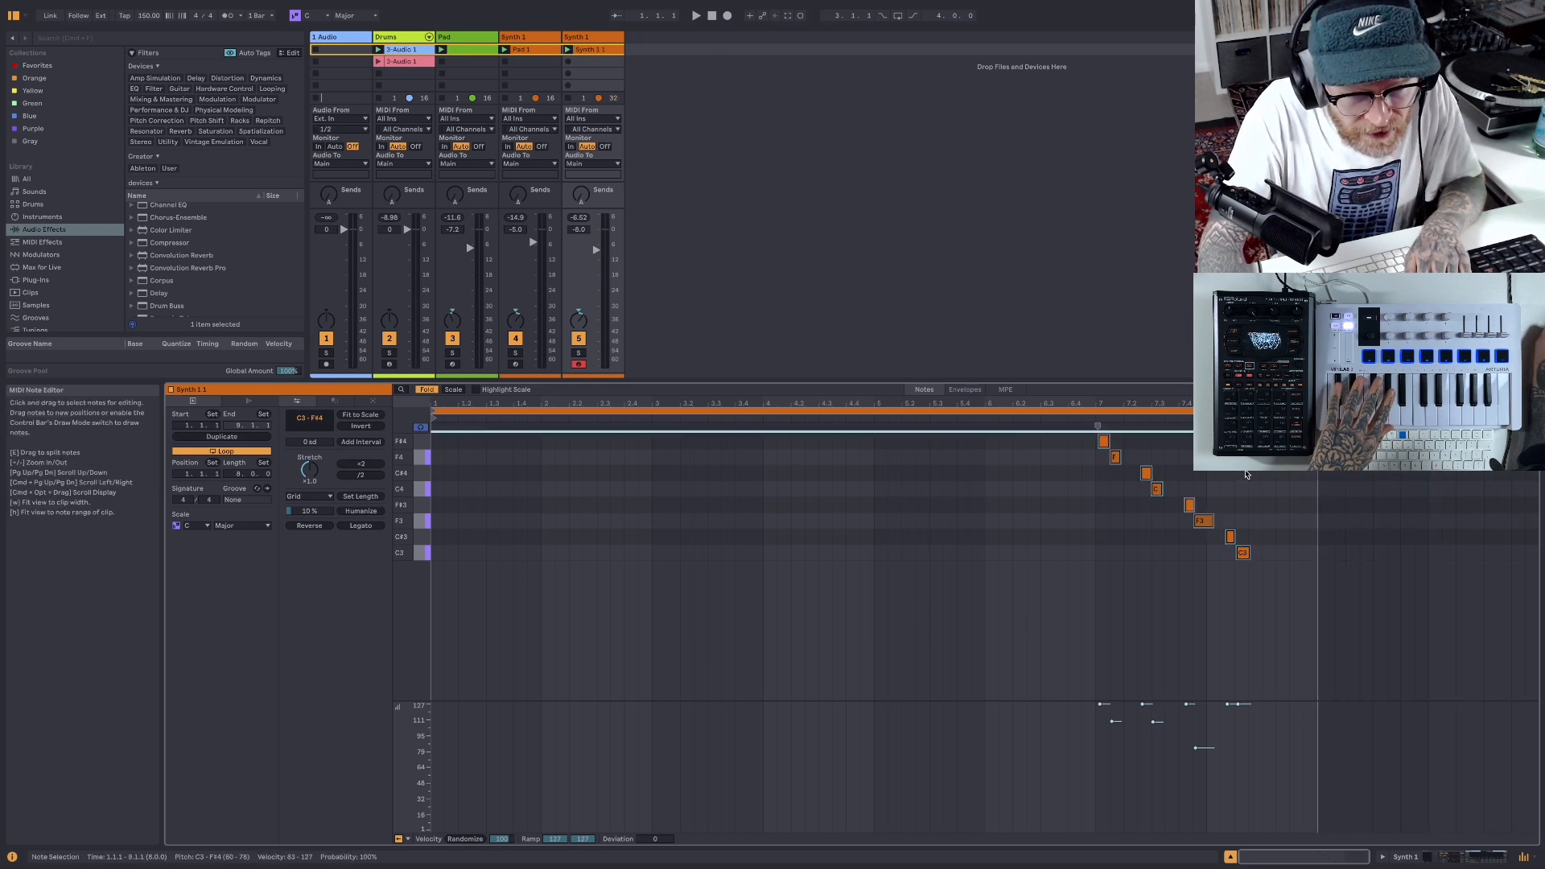
- Play the beat with the shortened clip and lower the duplicated Synth 1 track's volume to -13.5 dB
{"action": "left_click", "coordinate": [698, 17]}
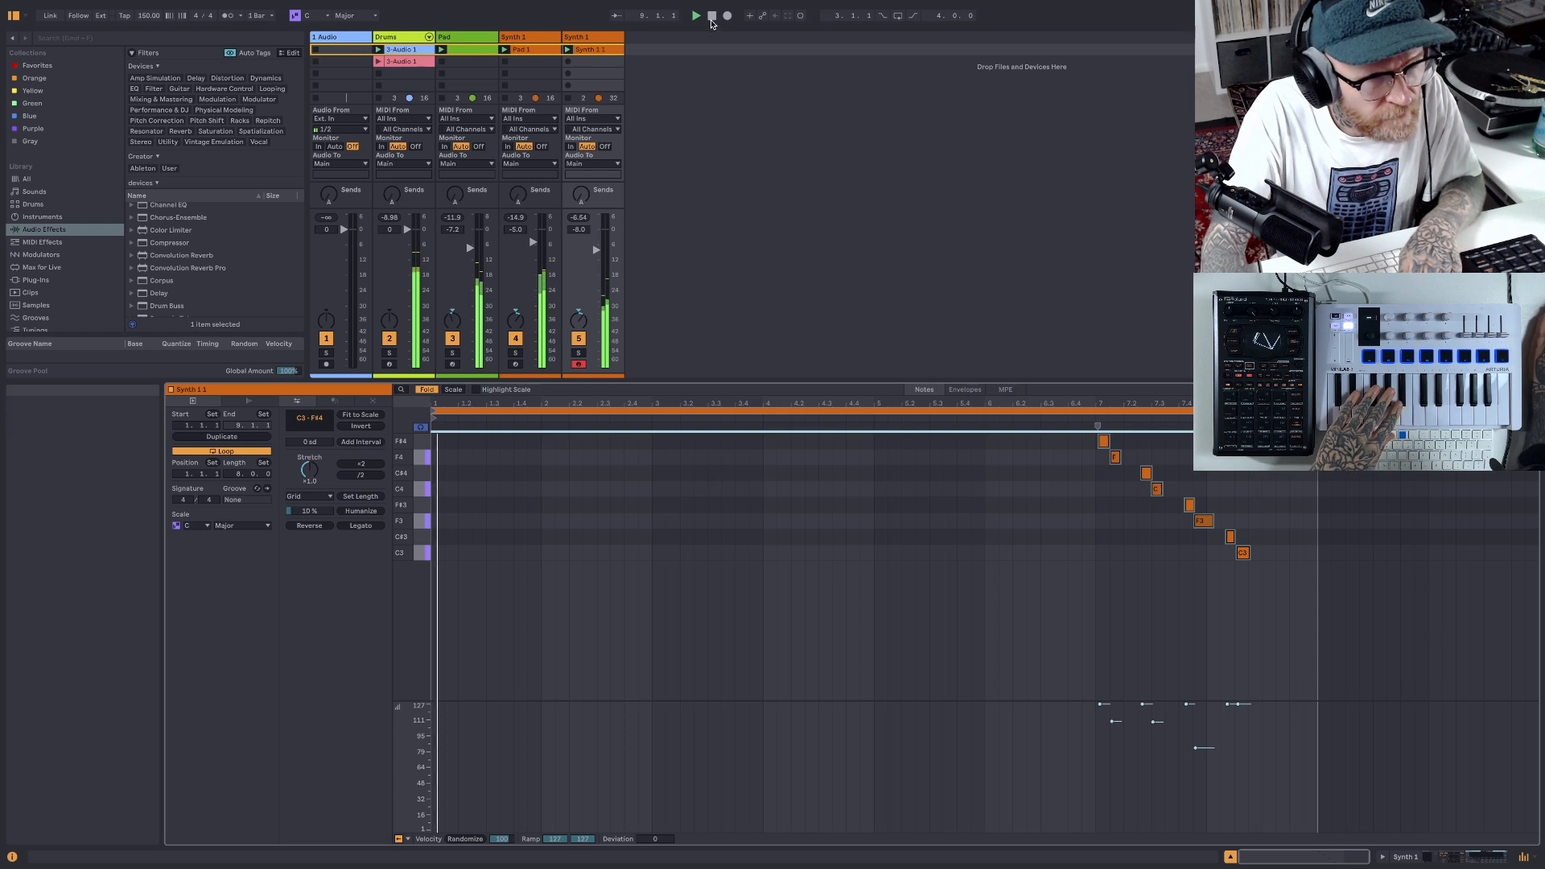
{"action": "key", "text": "space"}
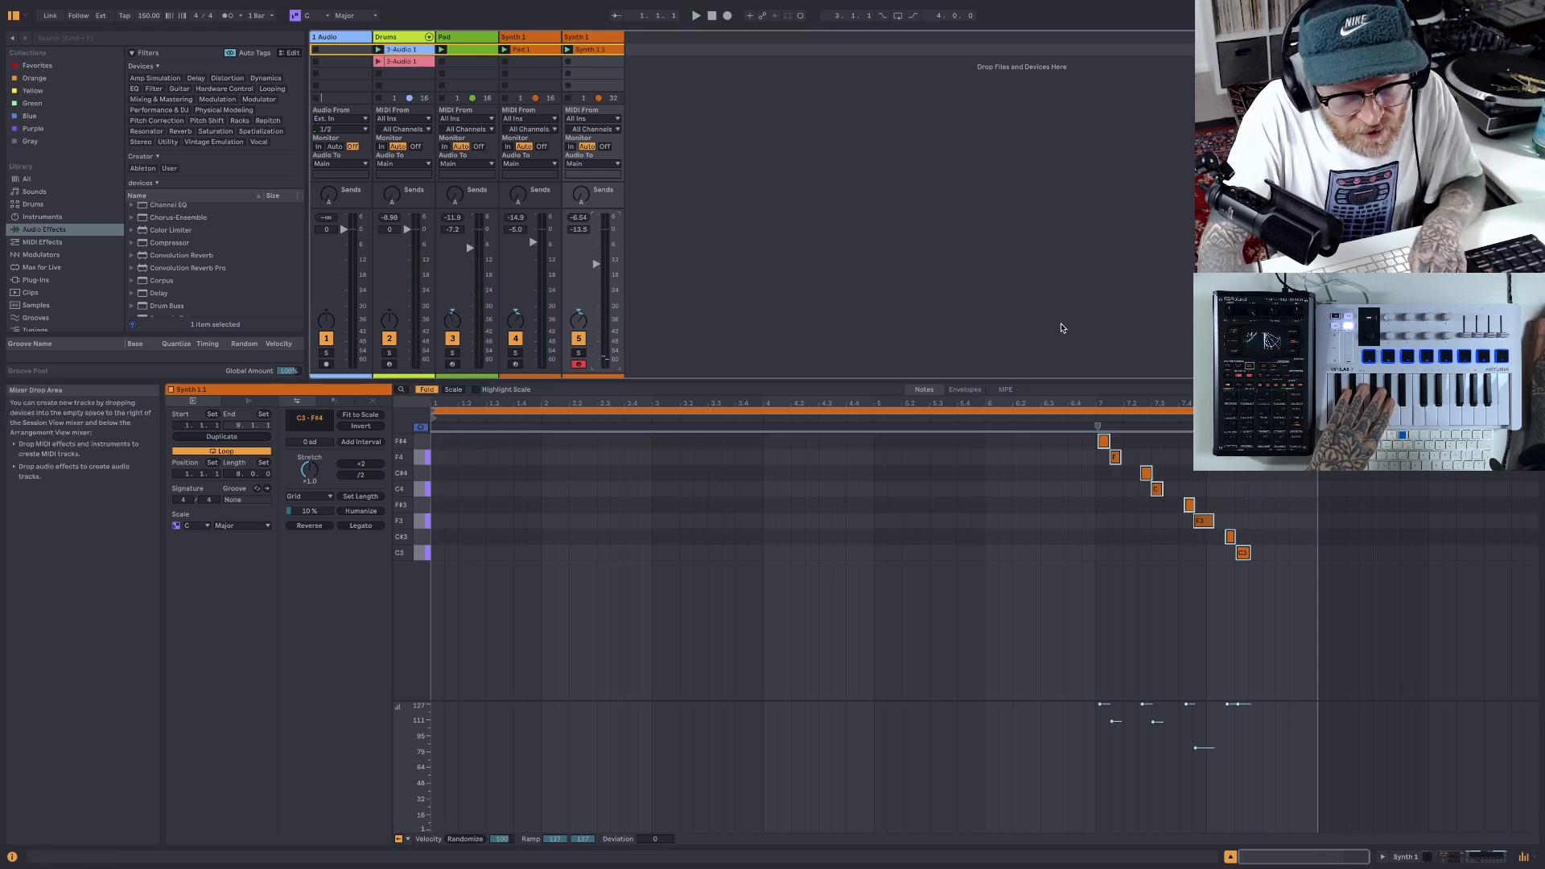
{"action": "left_click", "coordinate": [974, 417]}
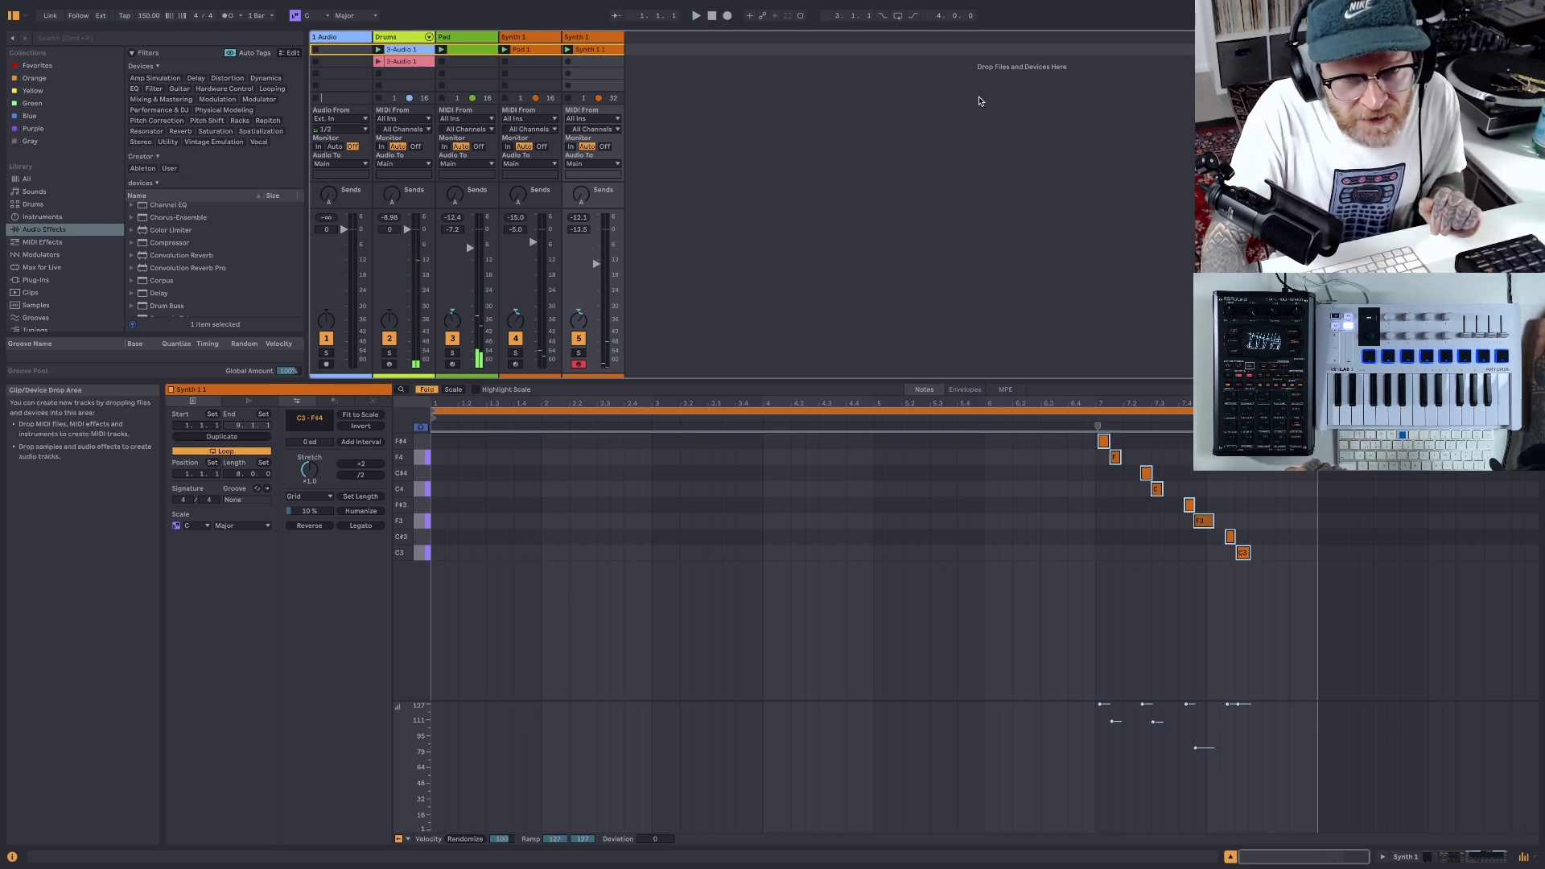
- Save the Live Set, enlarge the Session View above the note editor and play the beat again
{"action": "left_click", "coordinate": [73, 8]}
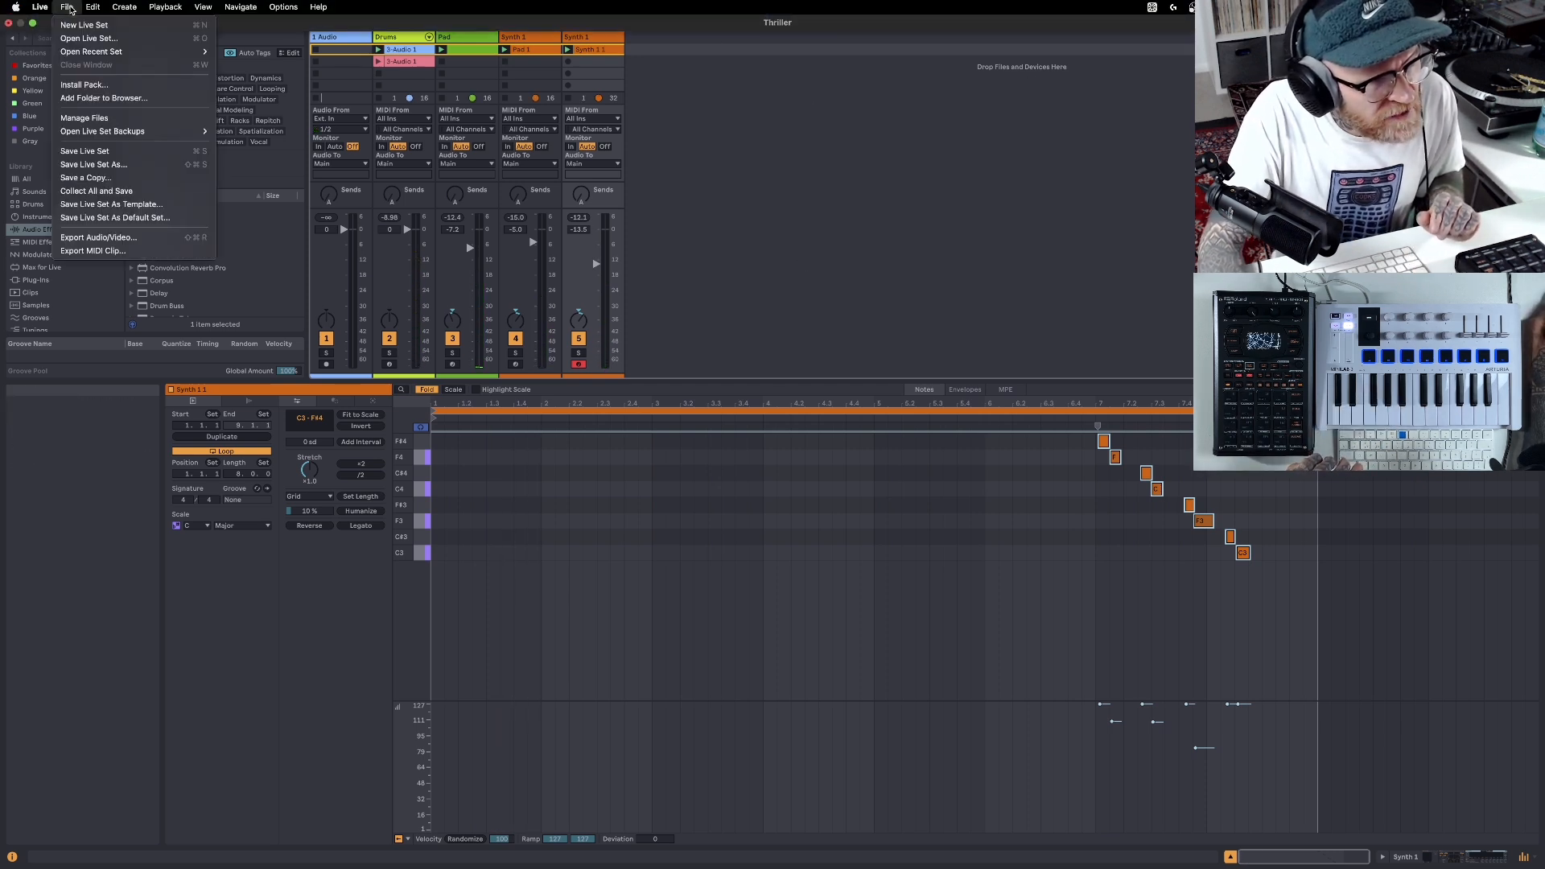
{"action": "left_click", "coordinate": [113, 148]}
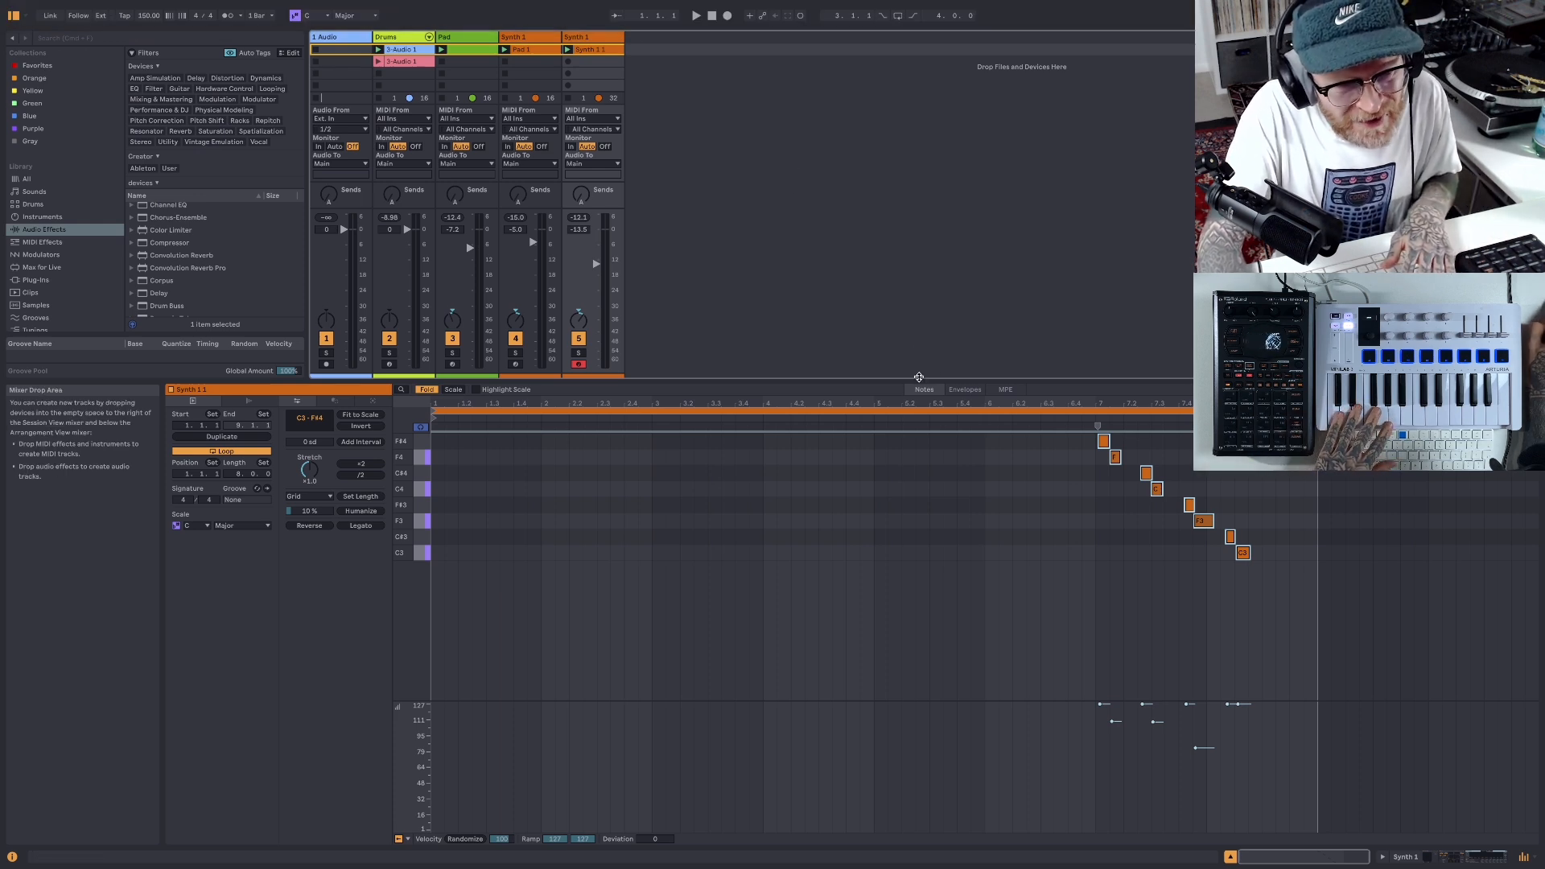
{"action": "left_click_drag", "start_coordinate": [919, 377], "coordinate": [919, 510]}
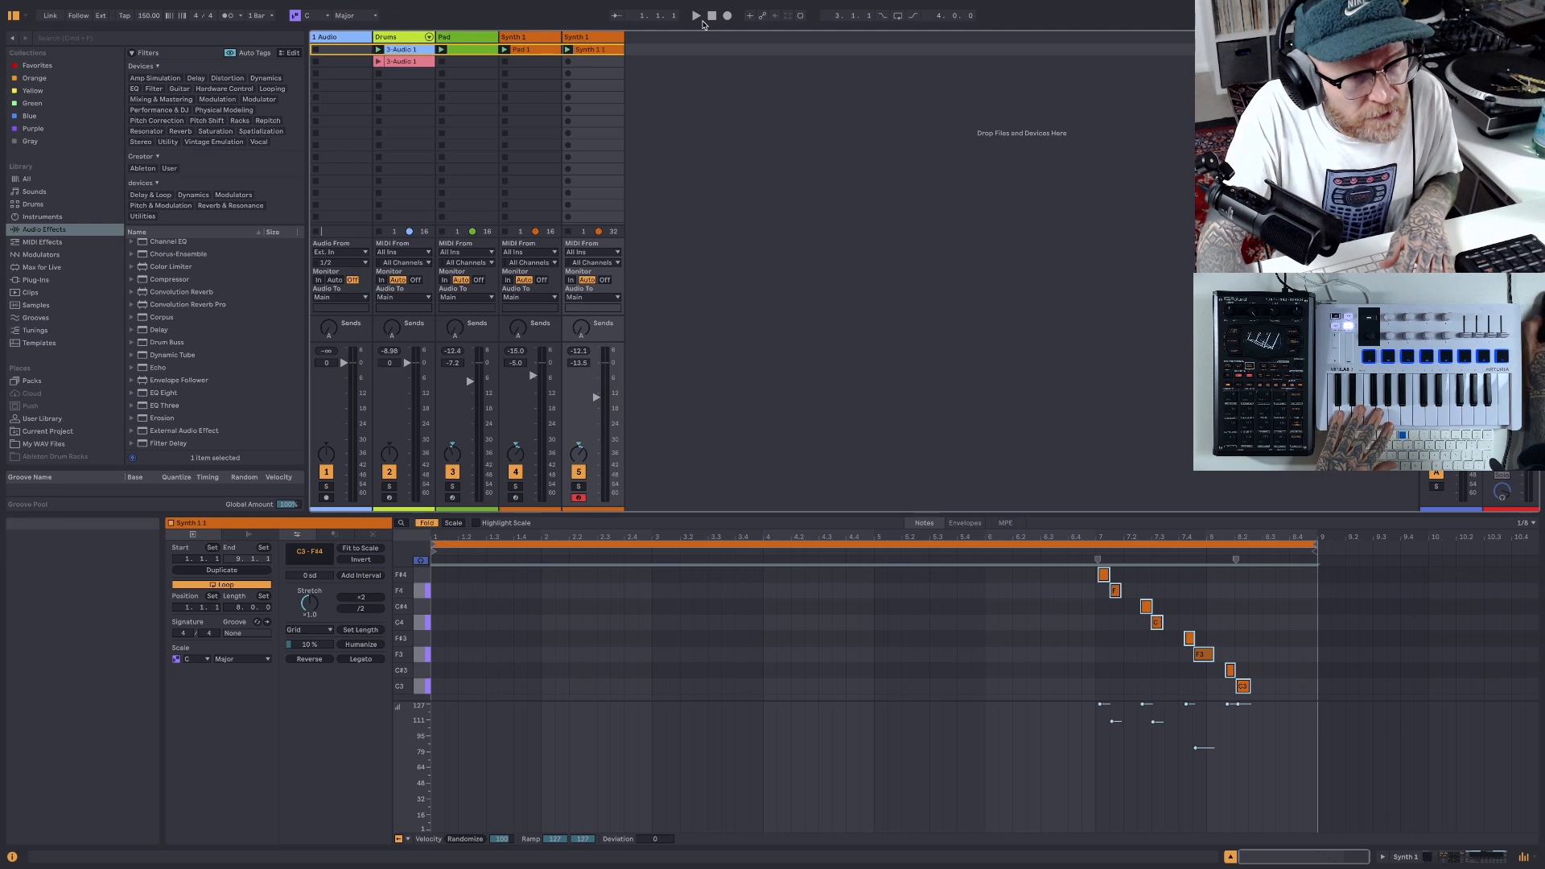
{"action": "left_click", "coordinate": [697, 16]}
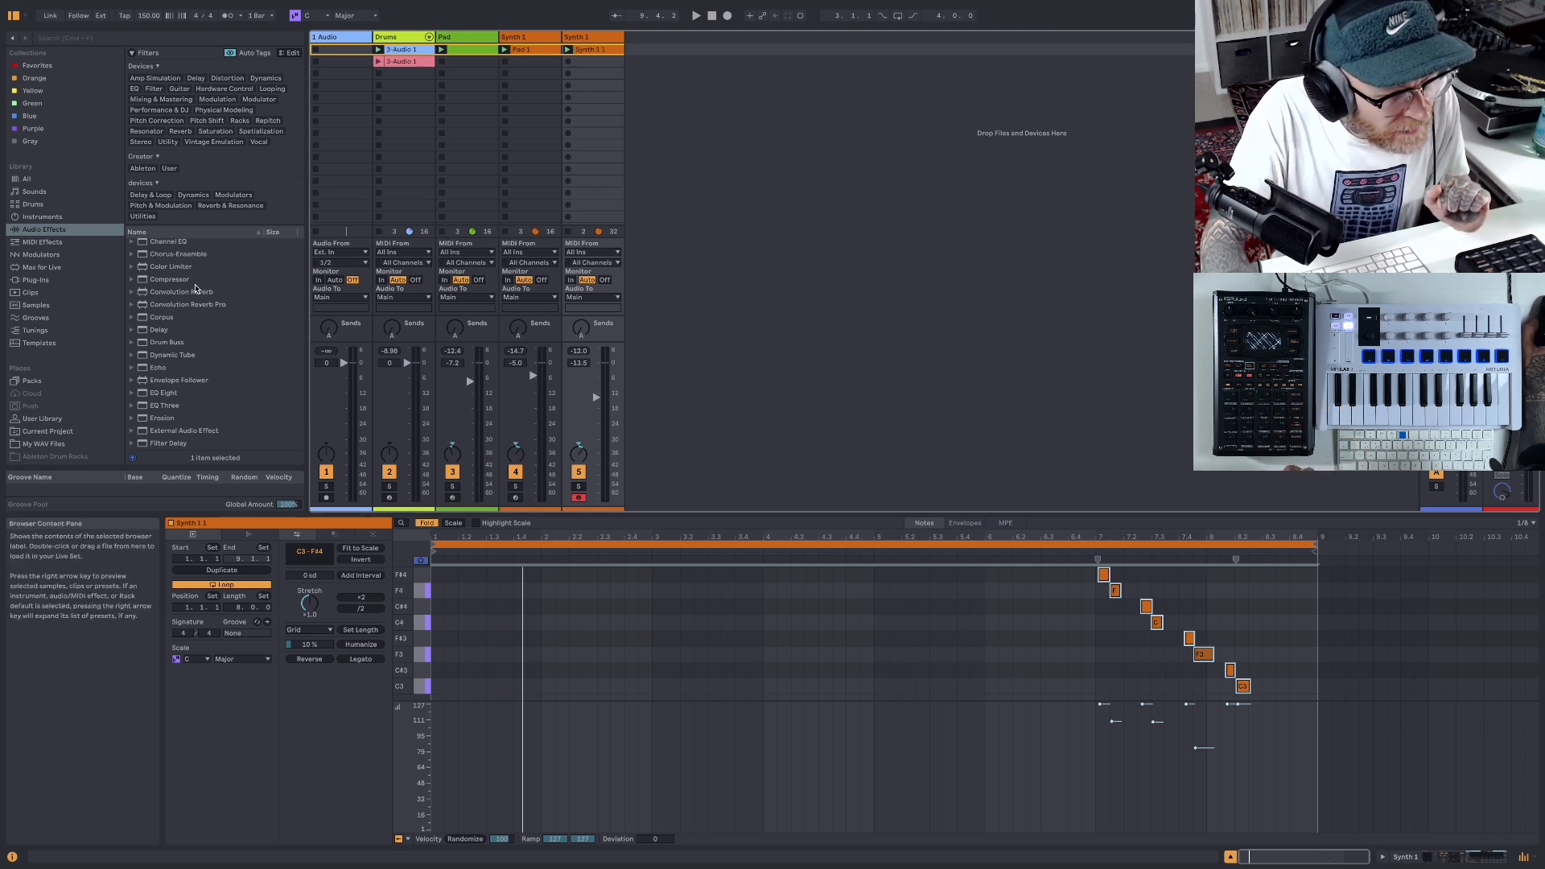
- Look through the audio effects and the My WAV Files folder for sounds to add to the beat
{"action": "scroll", "coordinate": [193, 338], "scroll_direction": "down", "scroll_amount": 4}
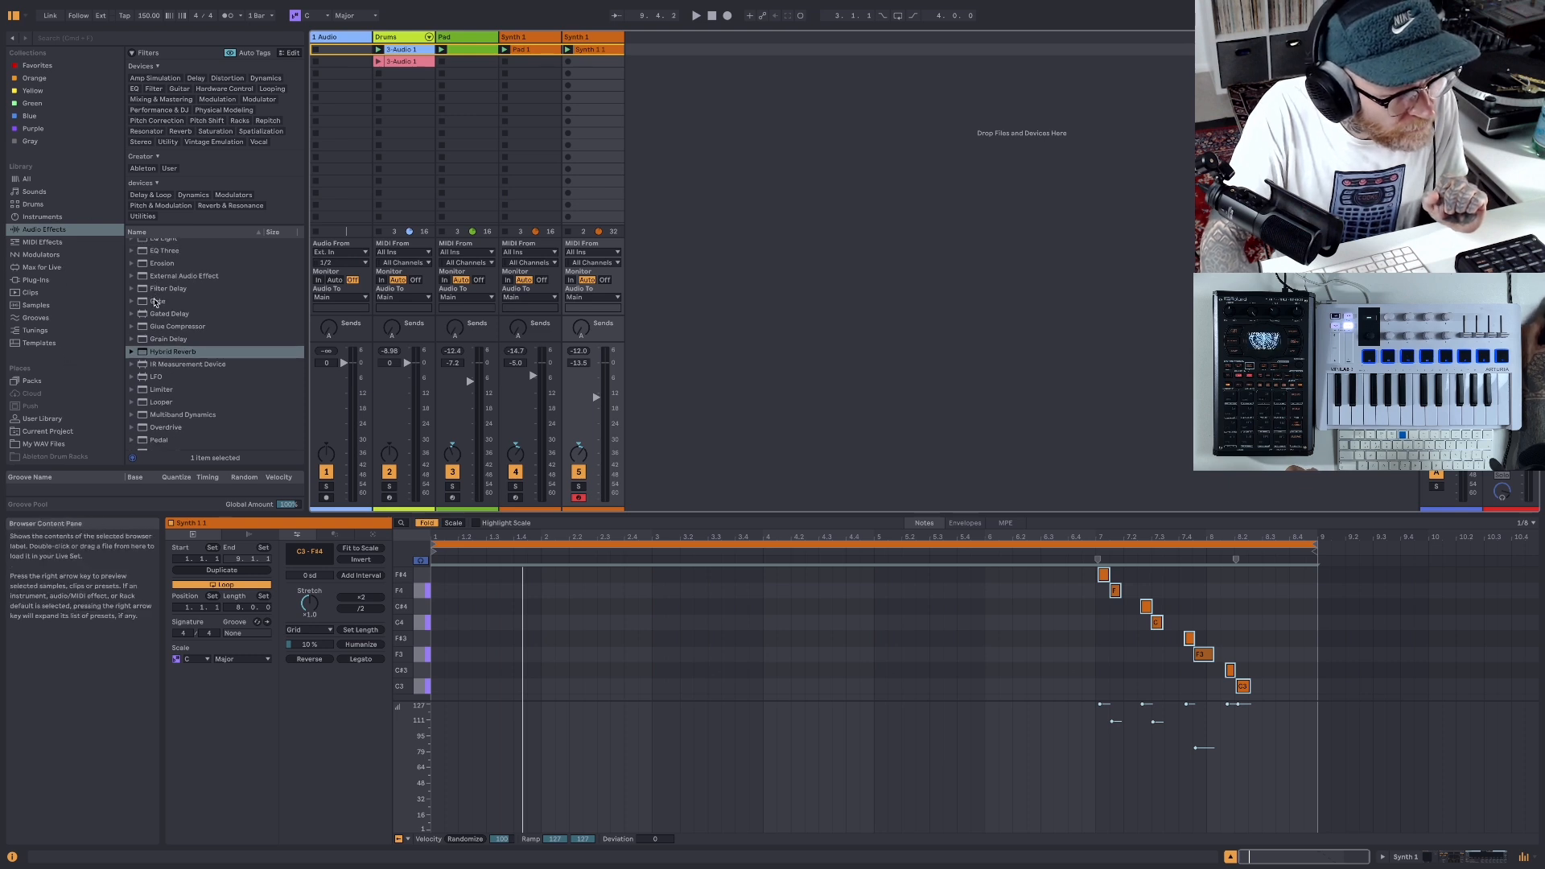
{"action": "scroll", "coordinate": [160, 320], "scroll_direction": "down", "scroll_amount": 2}
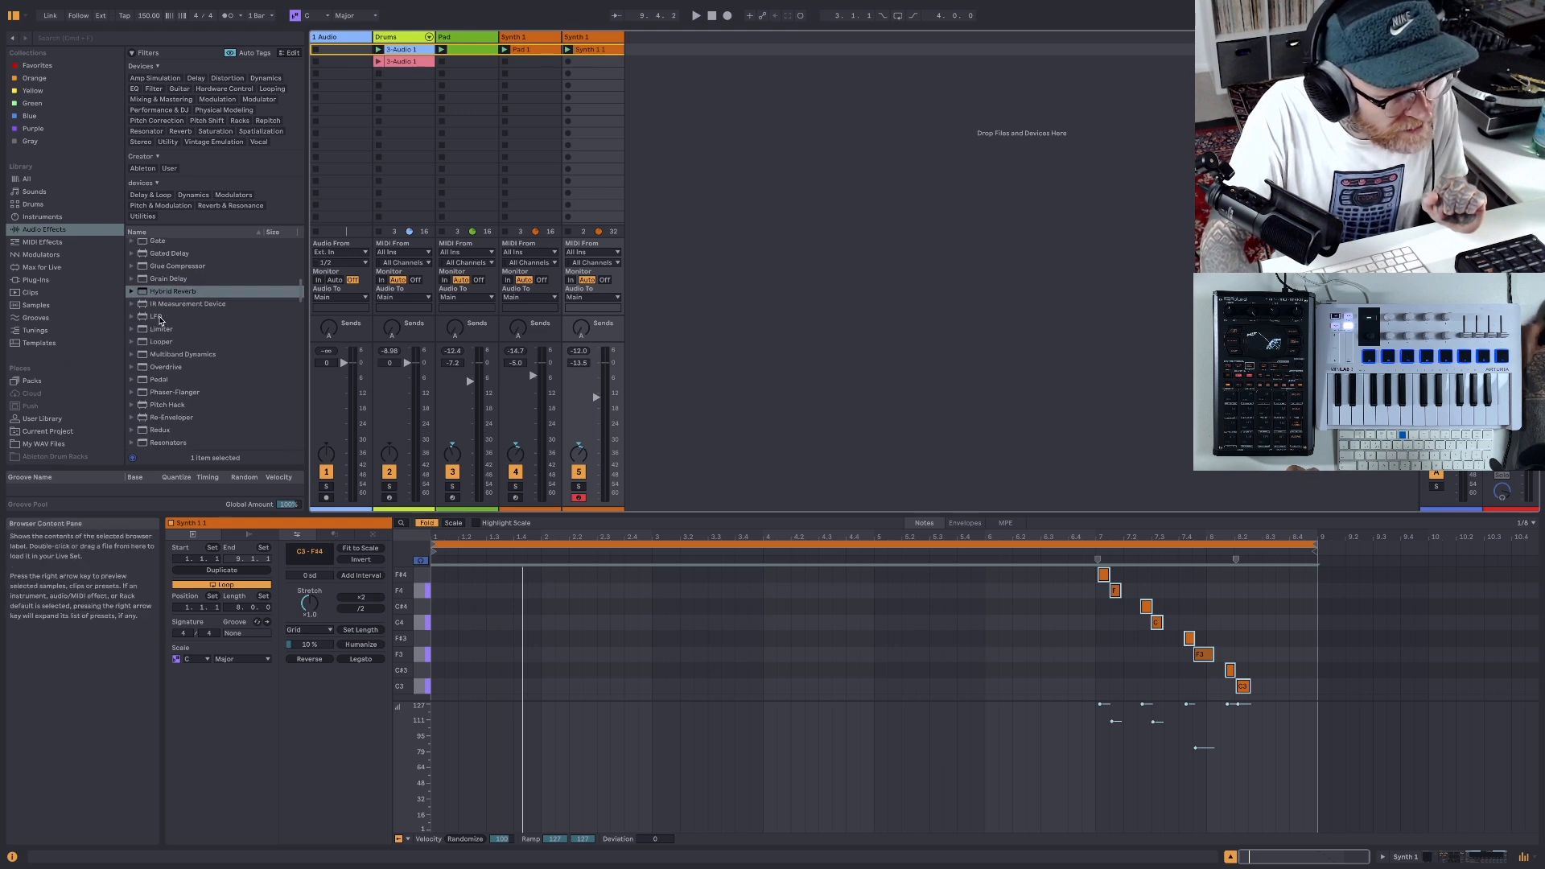
{"action": "scroll", "coordinate": [61, 404], "scroll_direction": "down", "scroll_amount": 2}
{"action": "left_click", "coordinate": [48, 395]}
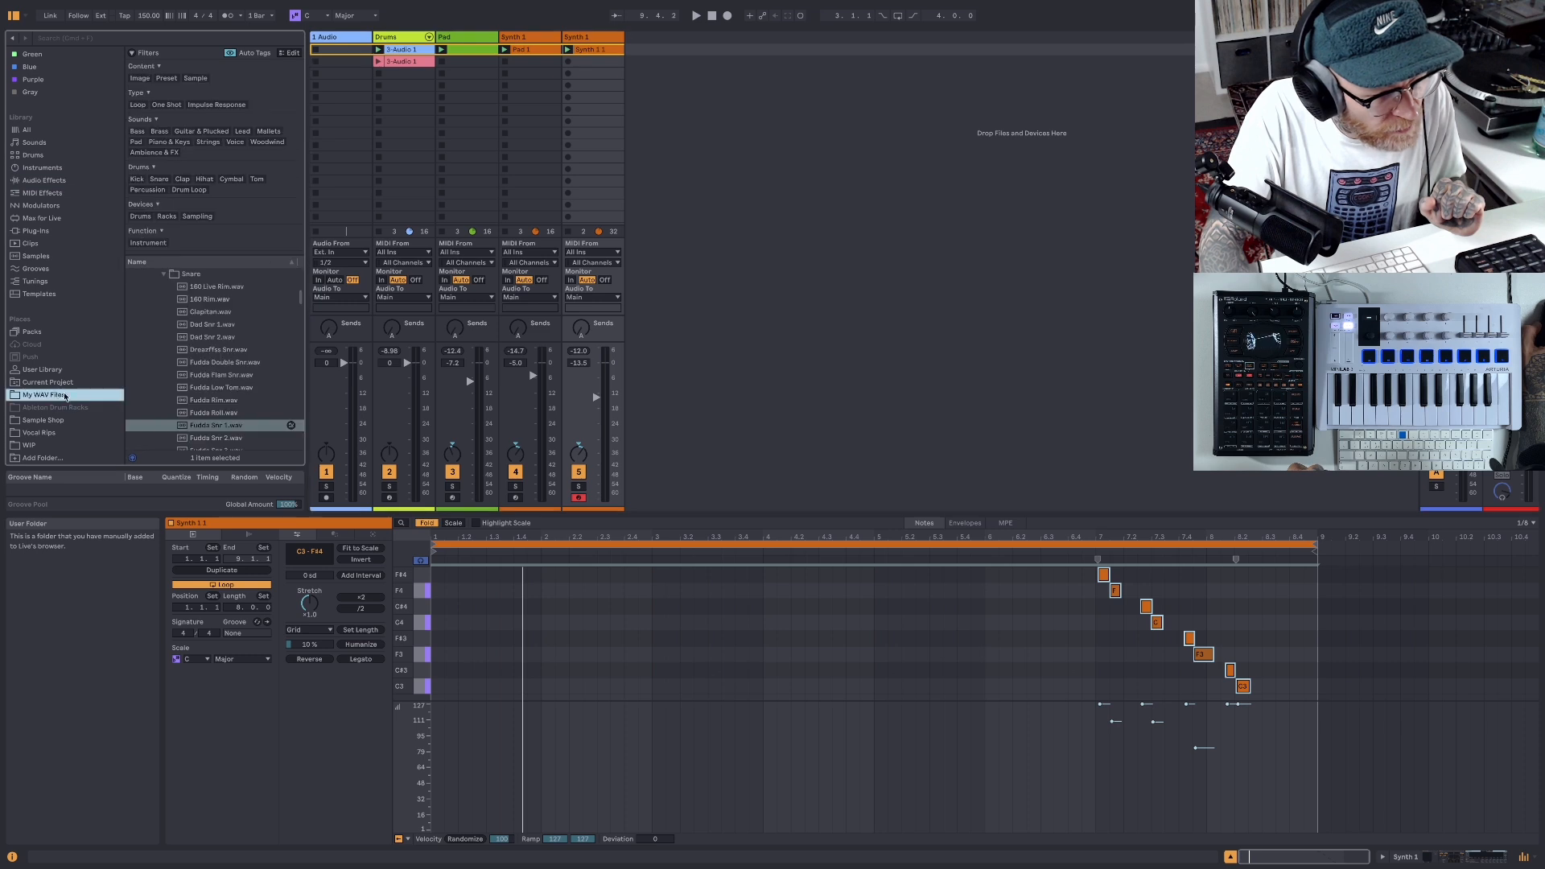
{"action": "left_click", "coordinate": [167, 276]}
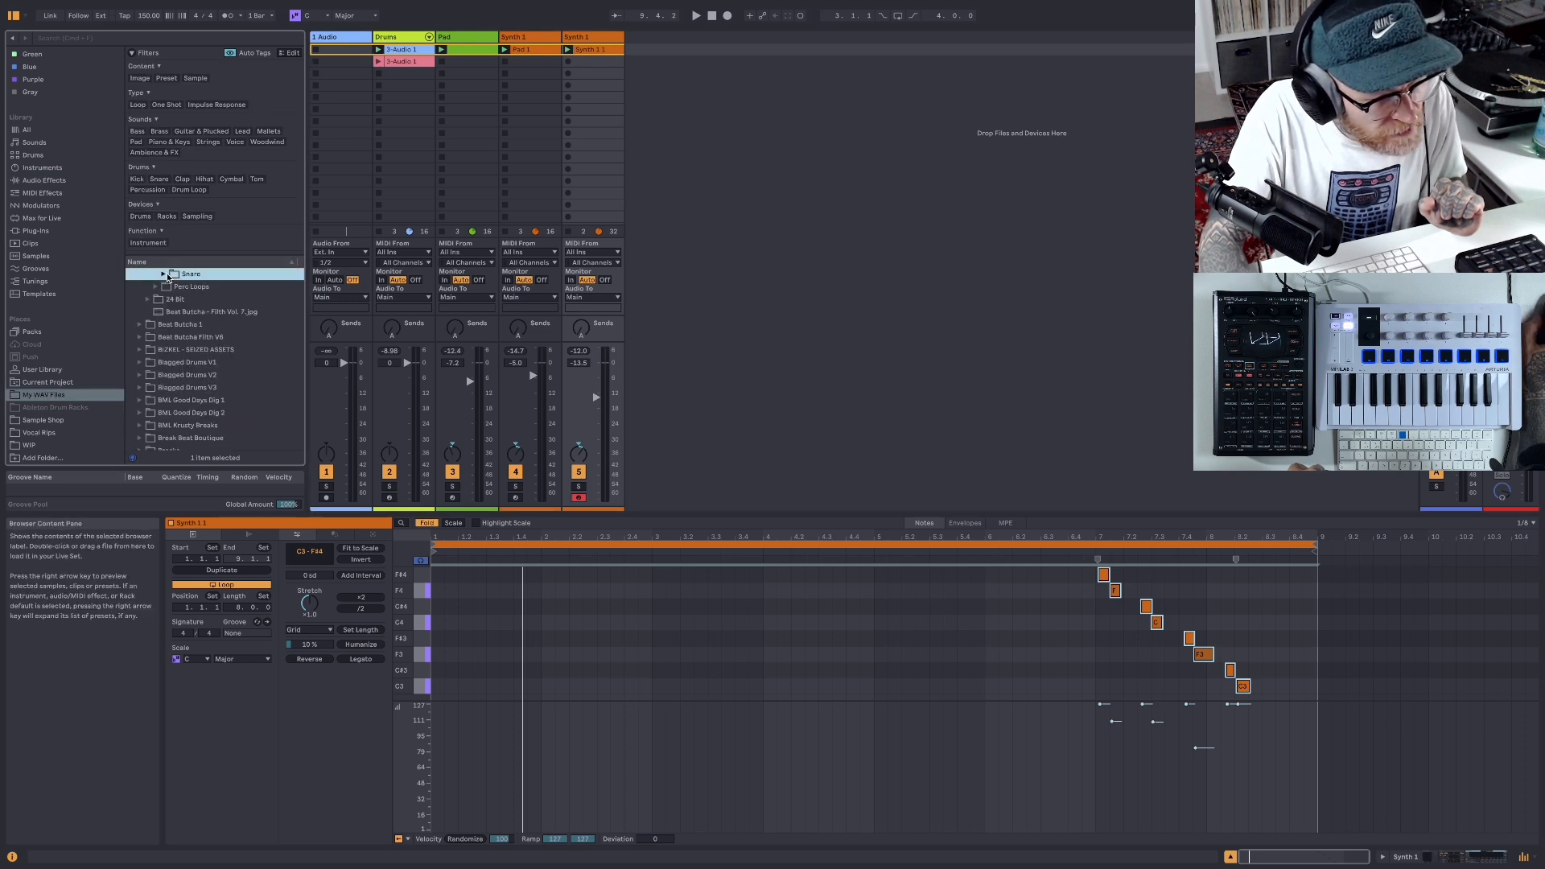
{"action": "scroll", "coordinate": [173, 314], "scroll_direction": "down", "scroll_amount": 20}
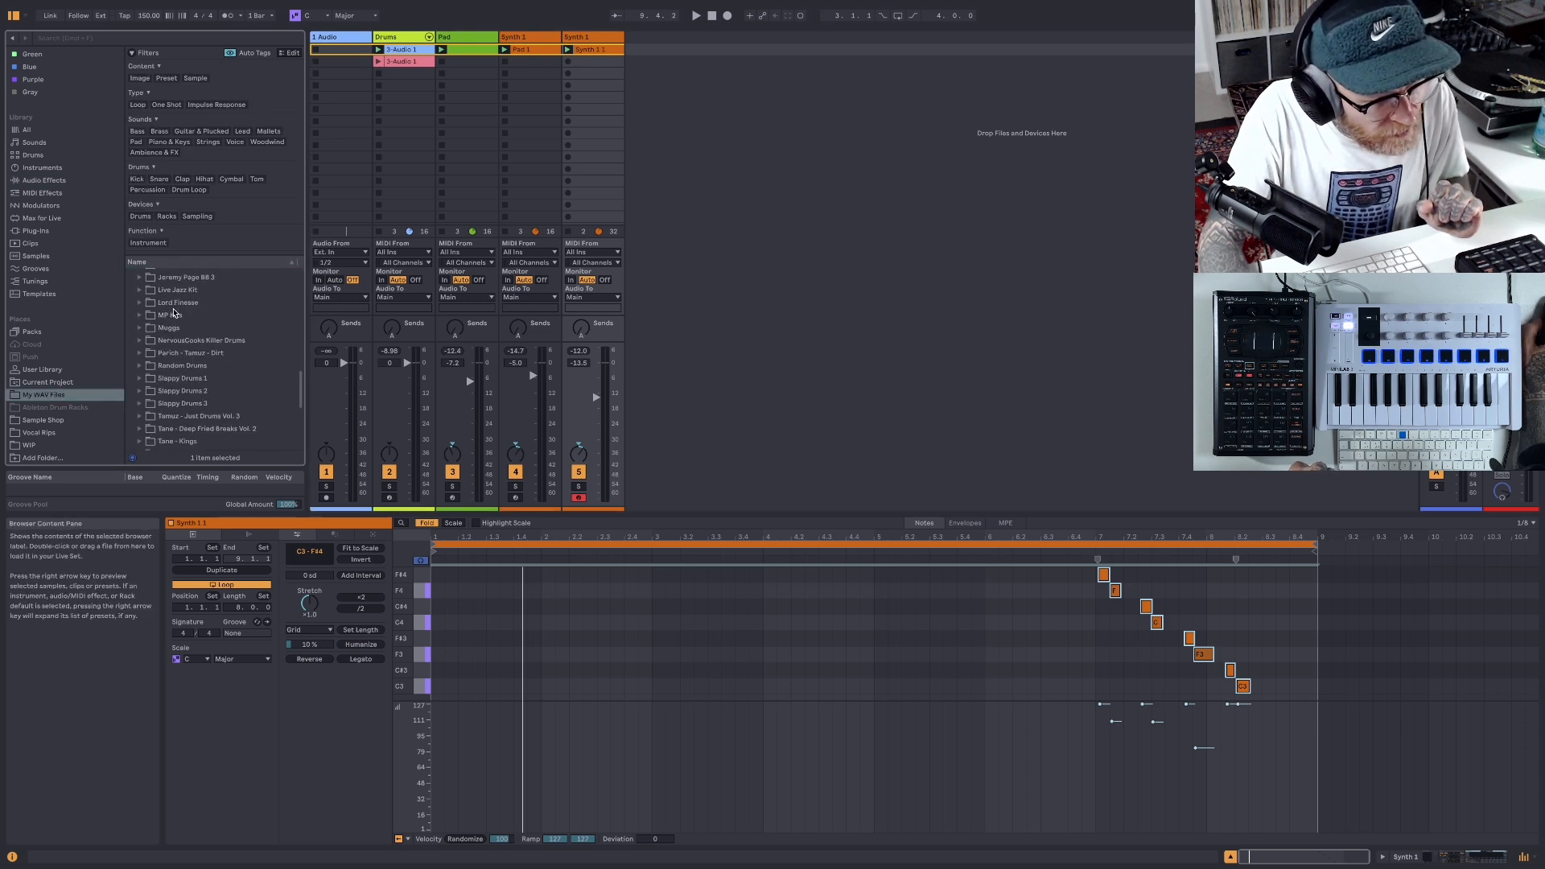
{"action": "scroll", "coordinate": [173, 312], "scroll_direction": "down", "scroll_amount": 3}
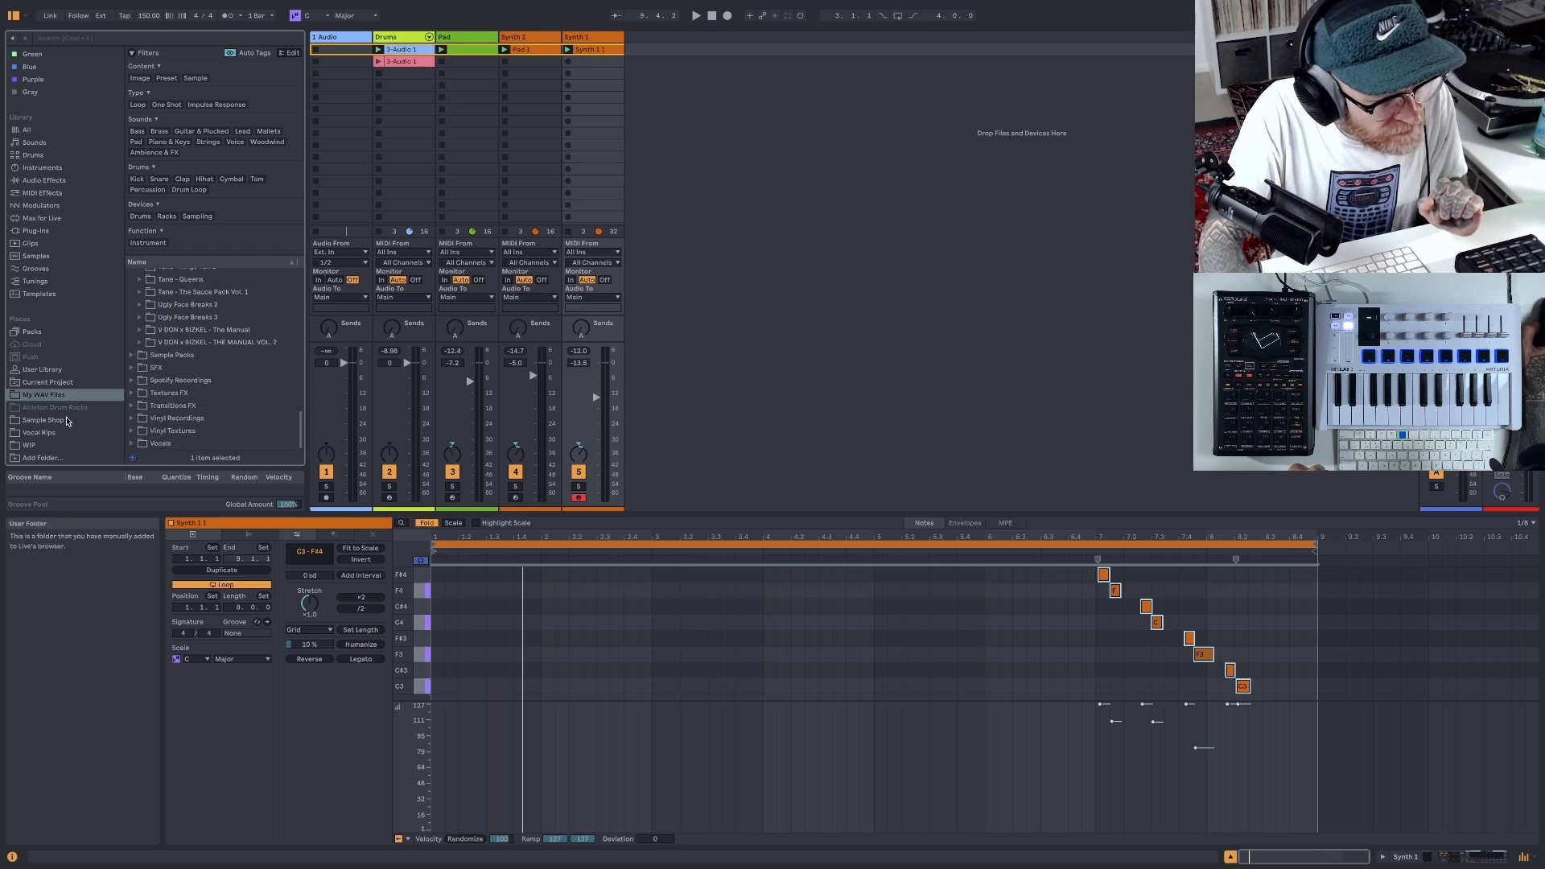
- Open the 16 Bit subfolder of the Transitions pack in the Sample Shop folder
{"action": "left_click", "coordinate": [81, 416]}
{"action": "scroll", "coordinate": [205, 324], "scroll_direction": "down", "scroll_amount": 4}
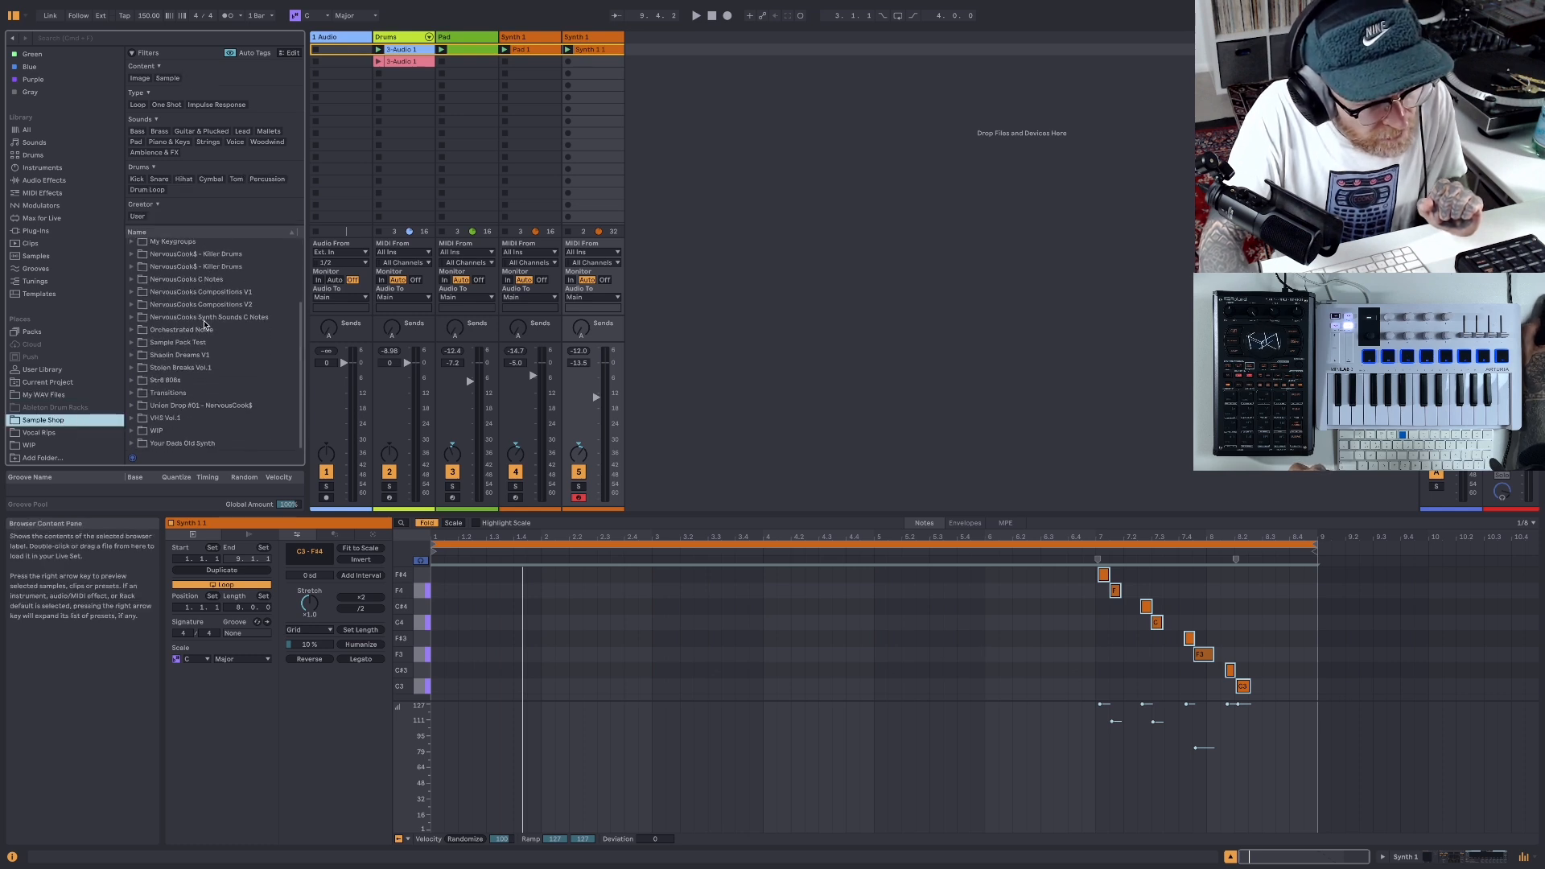
{"action": "left_click", "coordinate": [132, 393]}
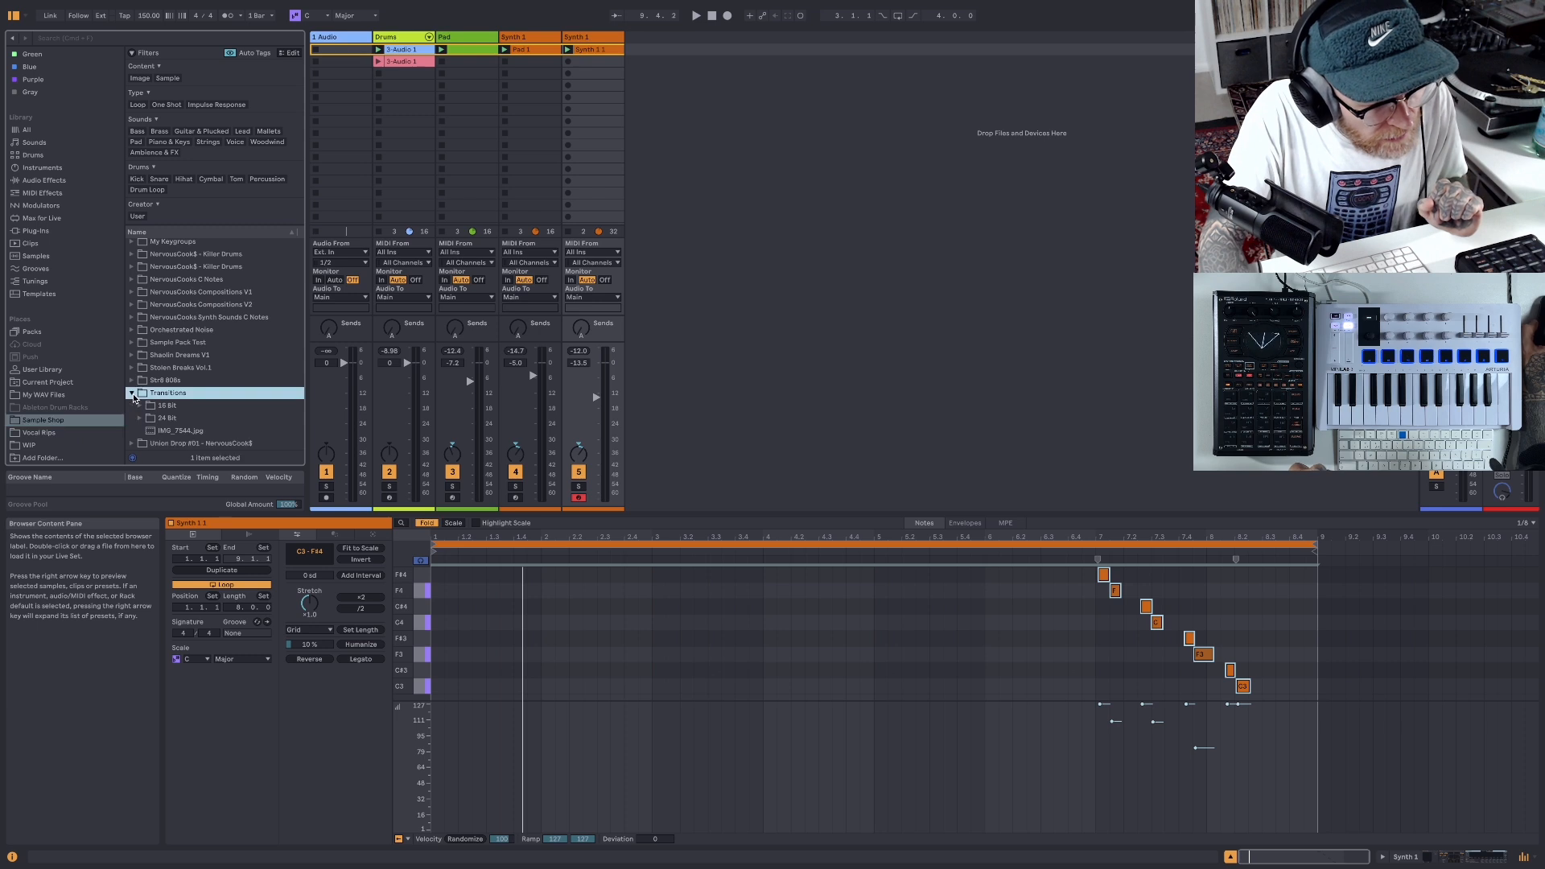
{"action": "scroll", "coordinate": [225, 369], "scroll_direction": "down", "scroll_amount": 2}
{"action": "left_click", "coordinate": [140, 368]}
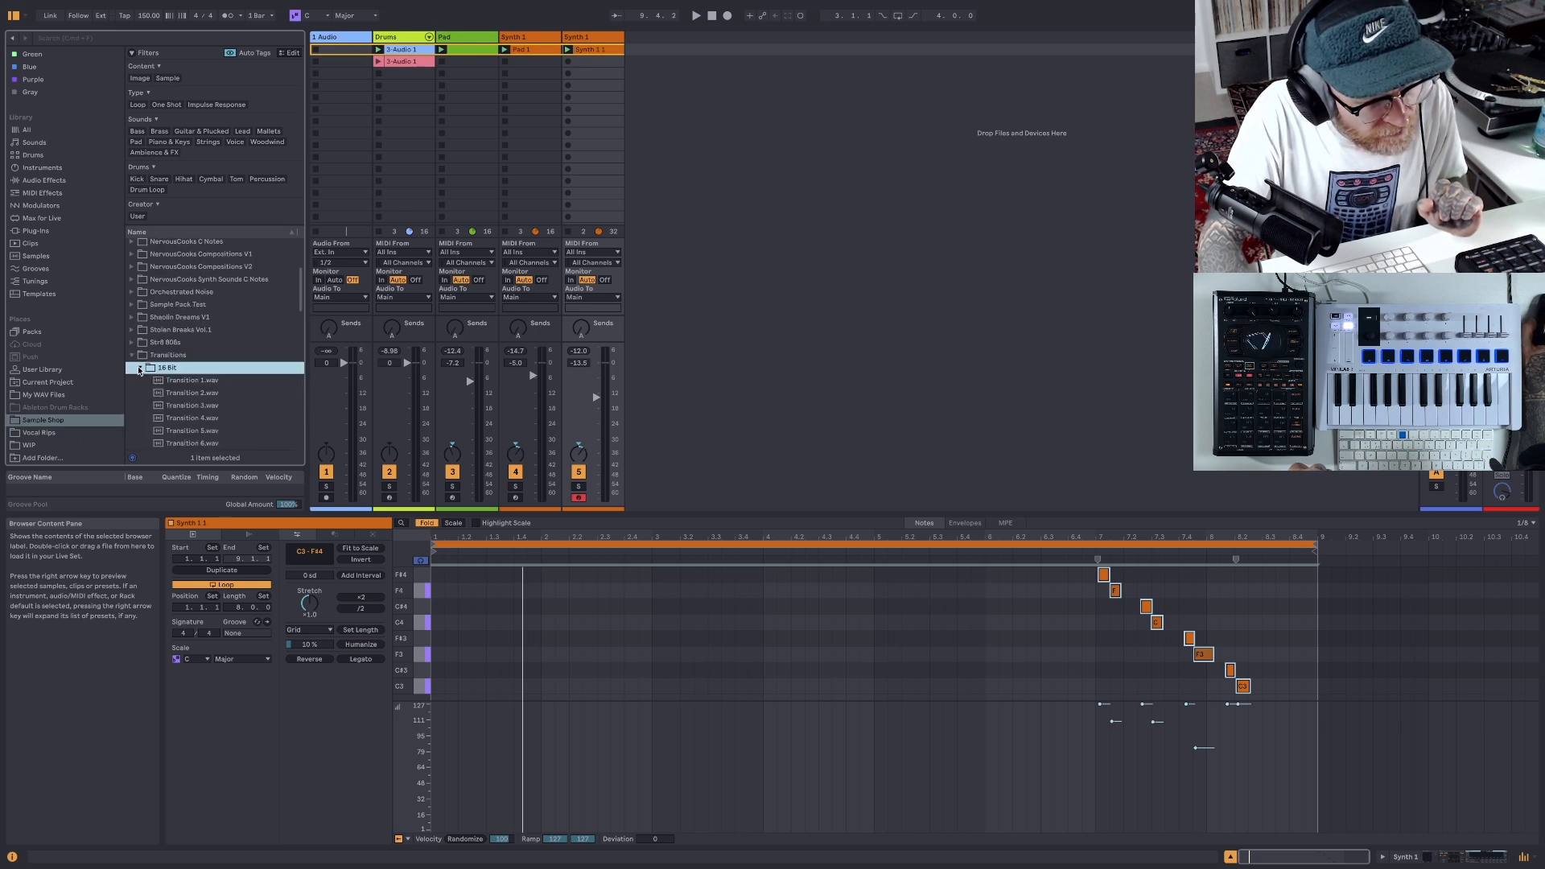
{"action": "scroll", "coordinate": [217, 350], "scroll_direction": "down", "scroll_amount": 3}
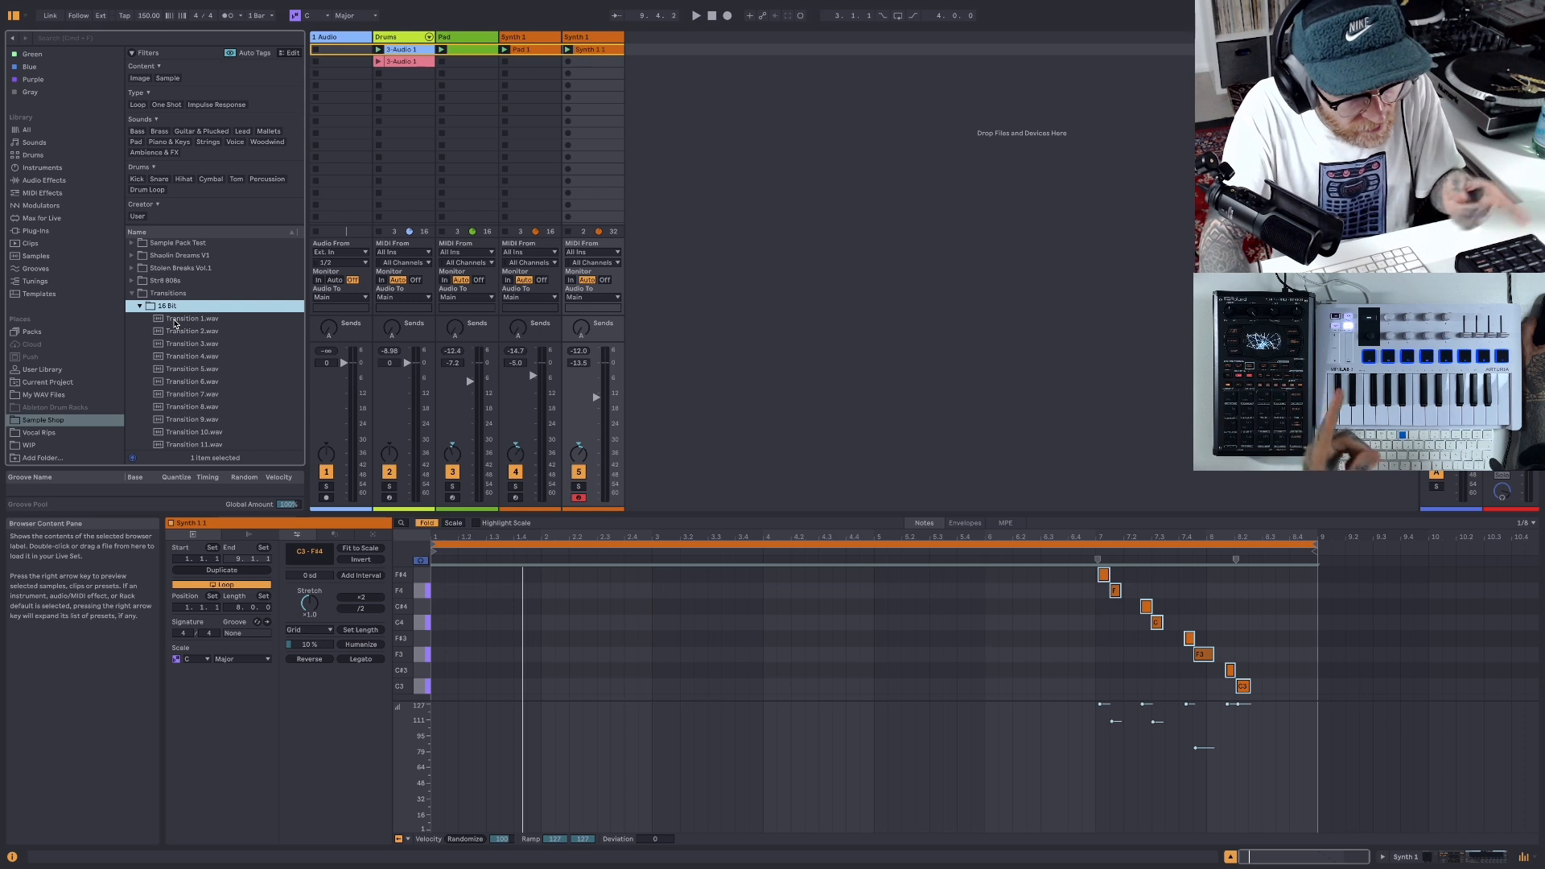
- Preview Transition 1.wav, Transition 2.wav and Transition 3.wav
{"action": "left_click", "coordinate": [169, 320]}
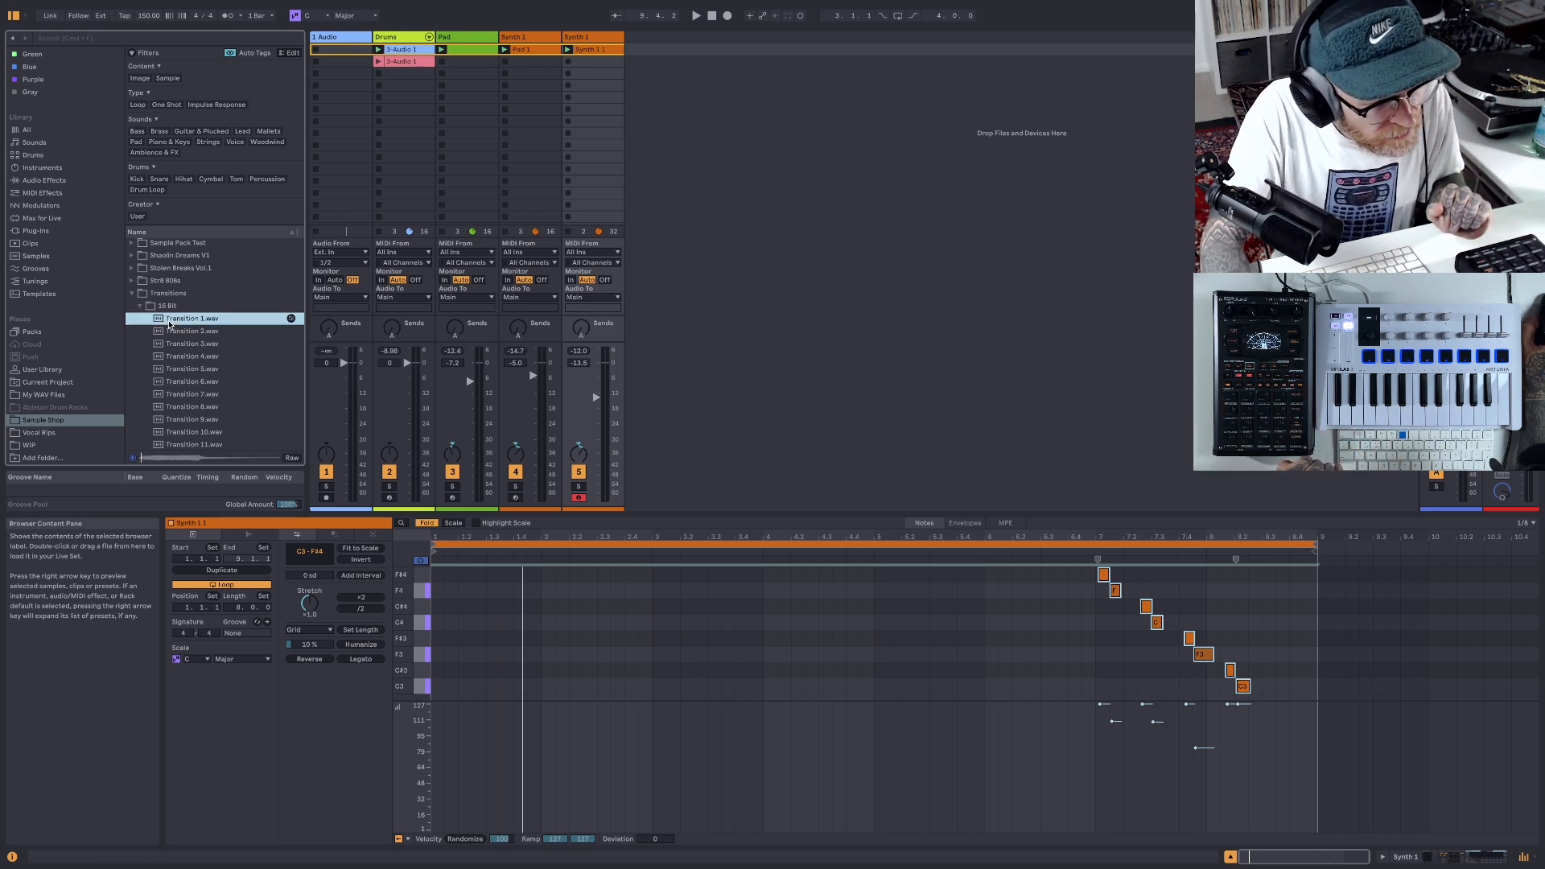
{"action": "left_click", "coordinate": [175, 331]}
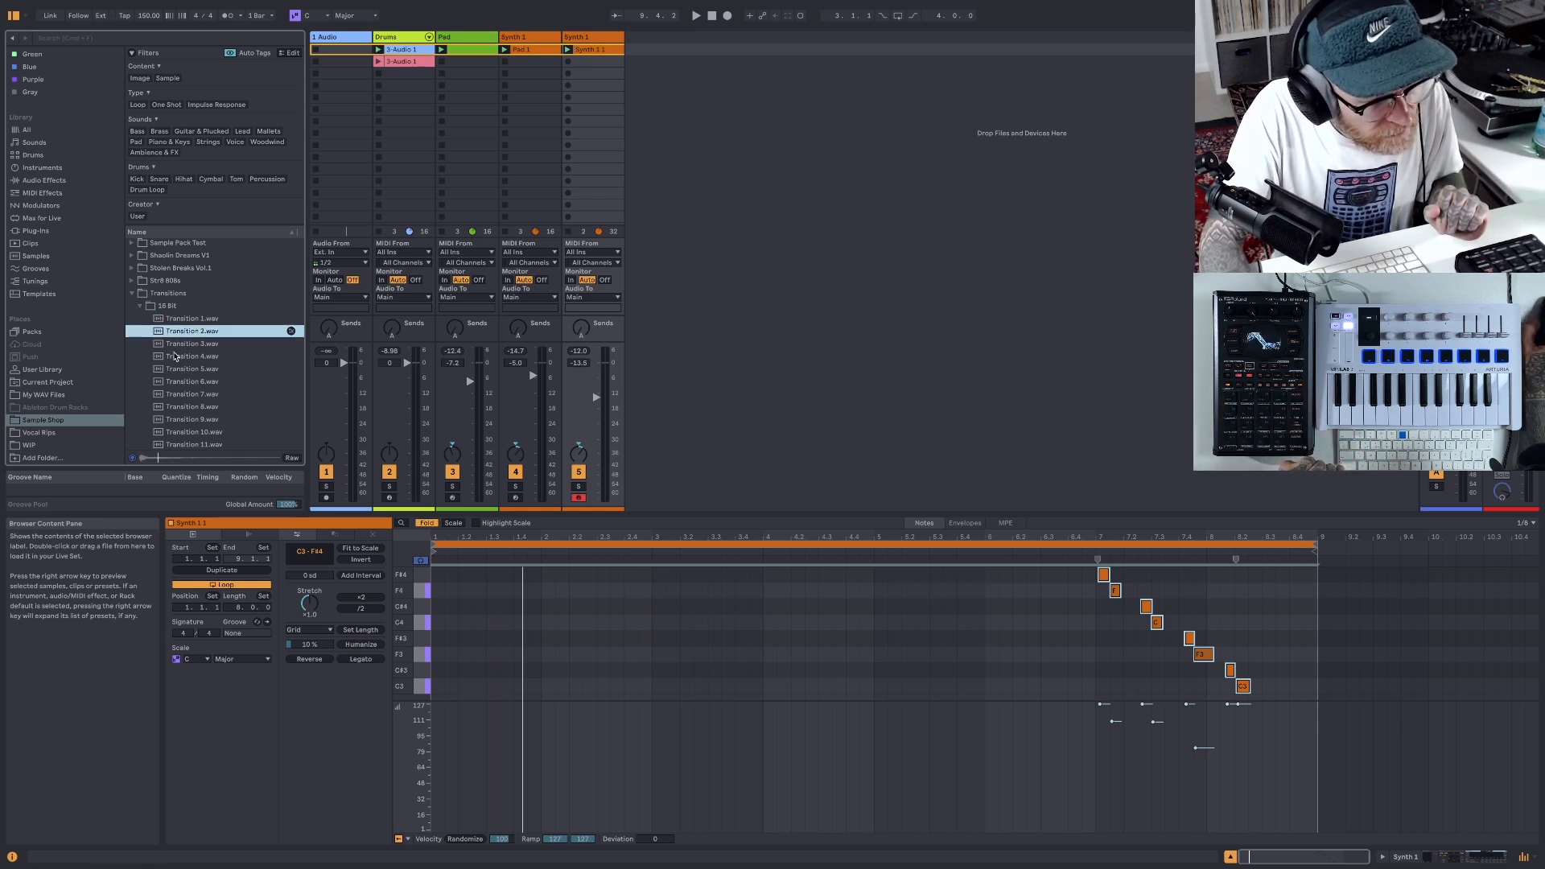
{"action": "left_click", "coordinate": [177, 345]}
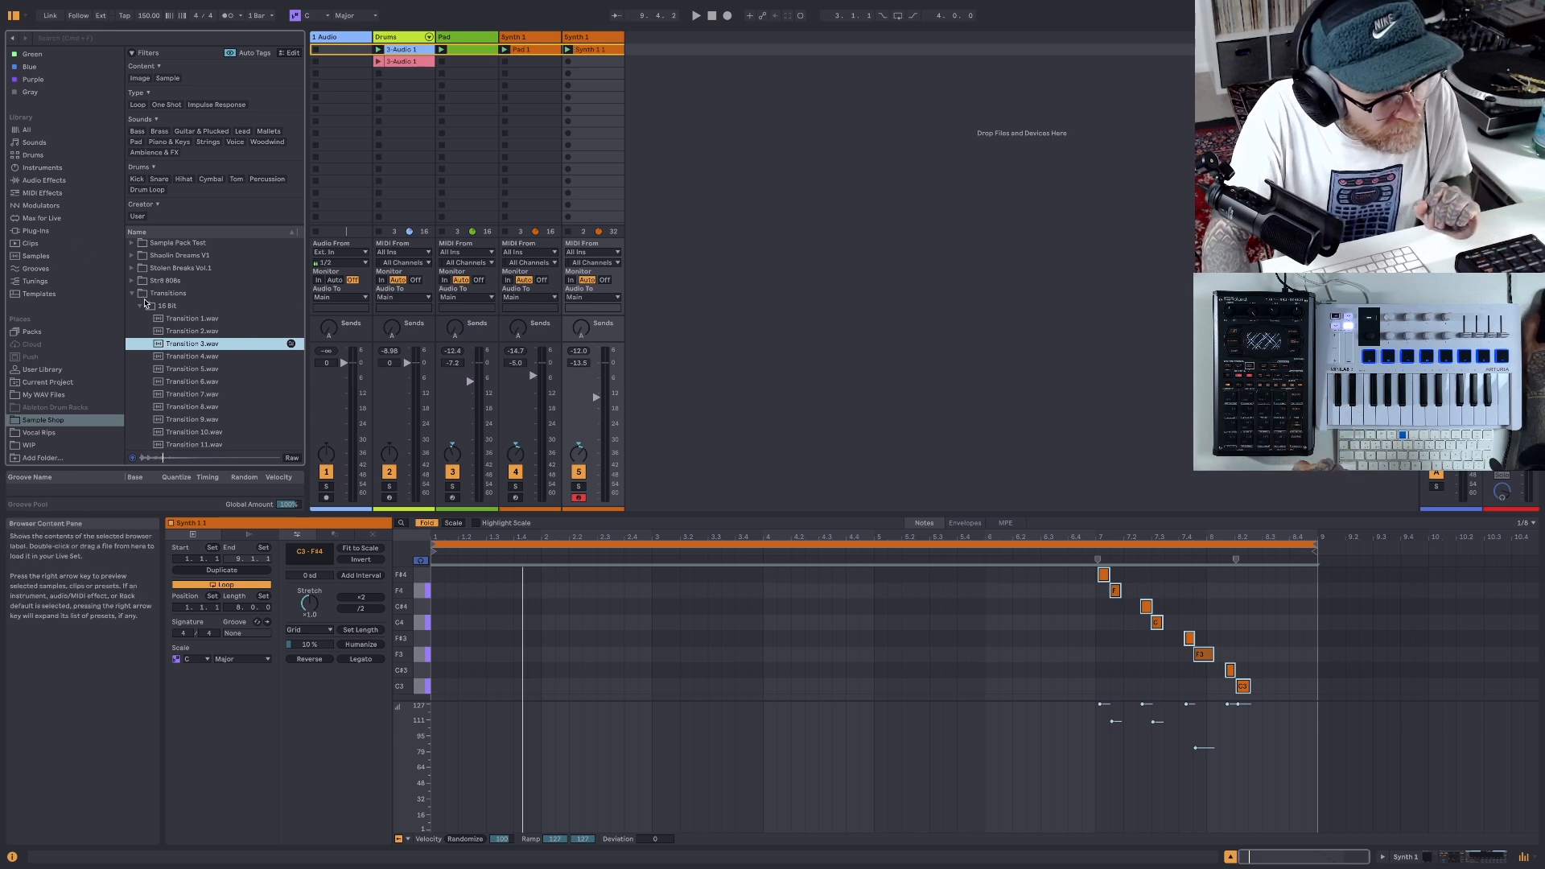
- Find Simpler among the instruments and load it onto a new MIDI track after the duplicated Synth 1 track
{"action": "left_click", "coordinate": [150, 308]}
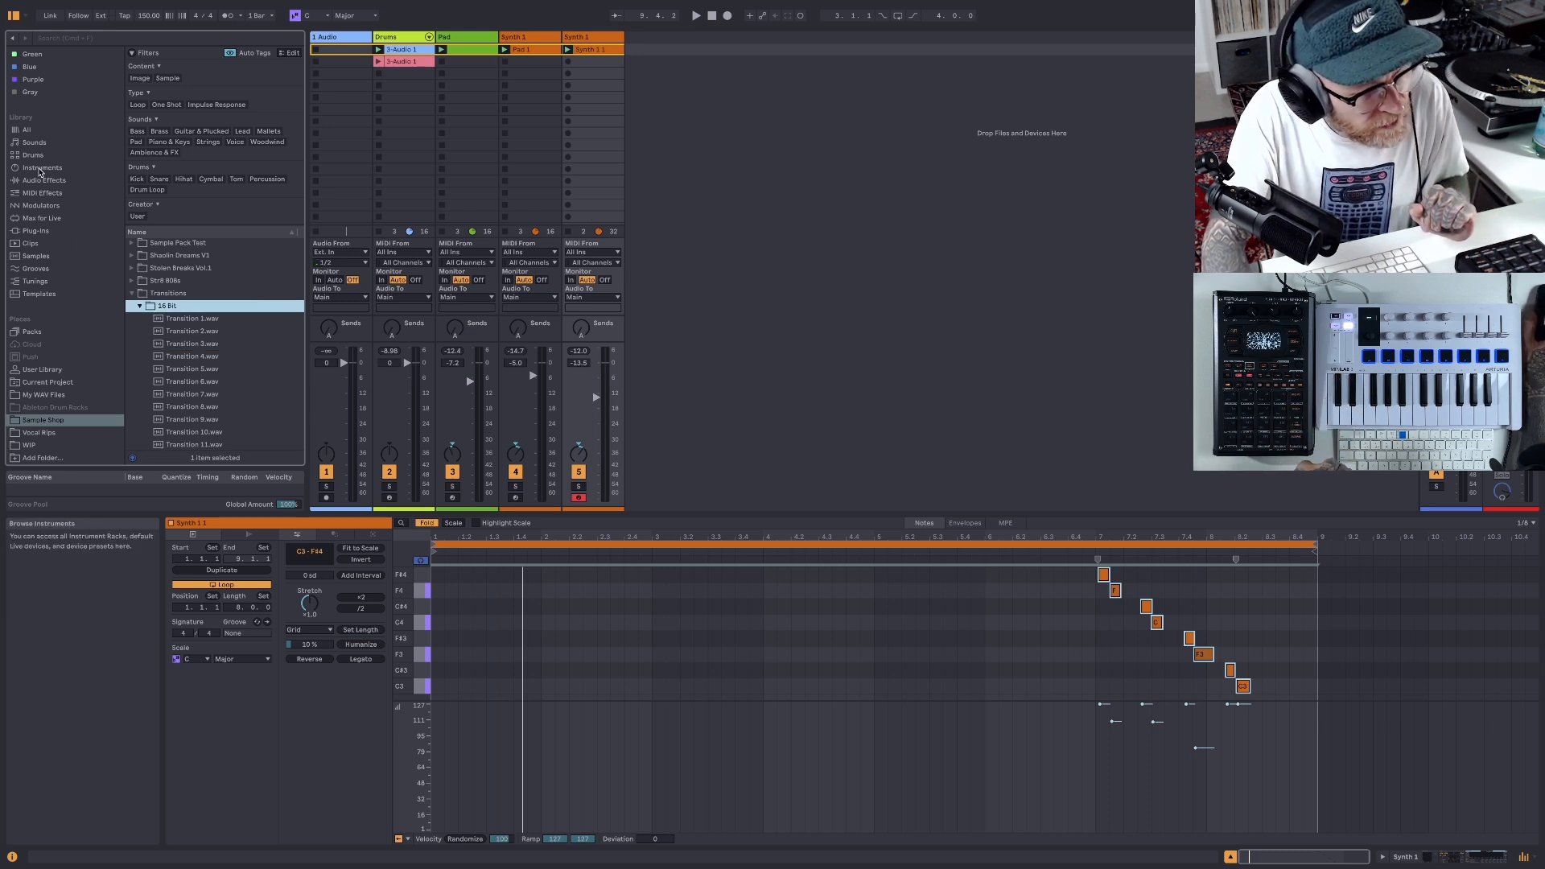
{"action": "left_click", "coordinate": [48, 167]}
{"action": "scroll", "coordinate": [160, 324], "scroll_direction": "down", "scroll_amount": 3}
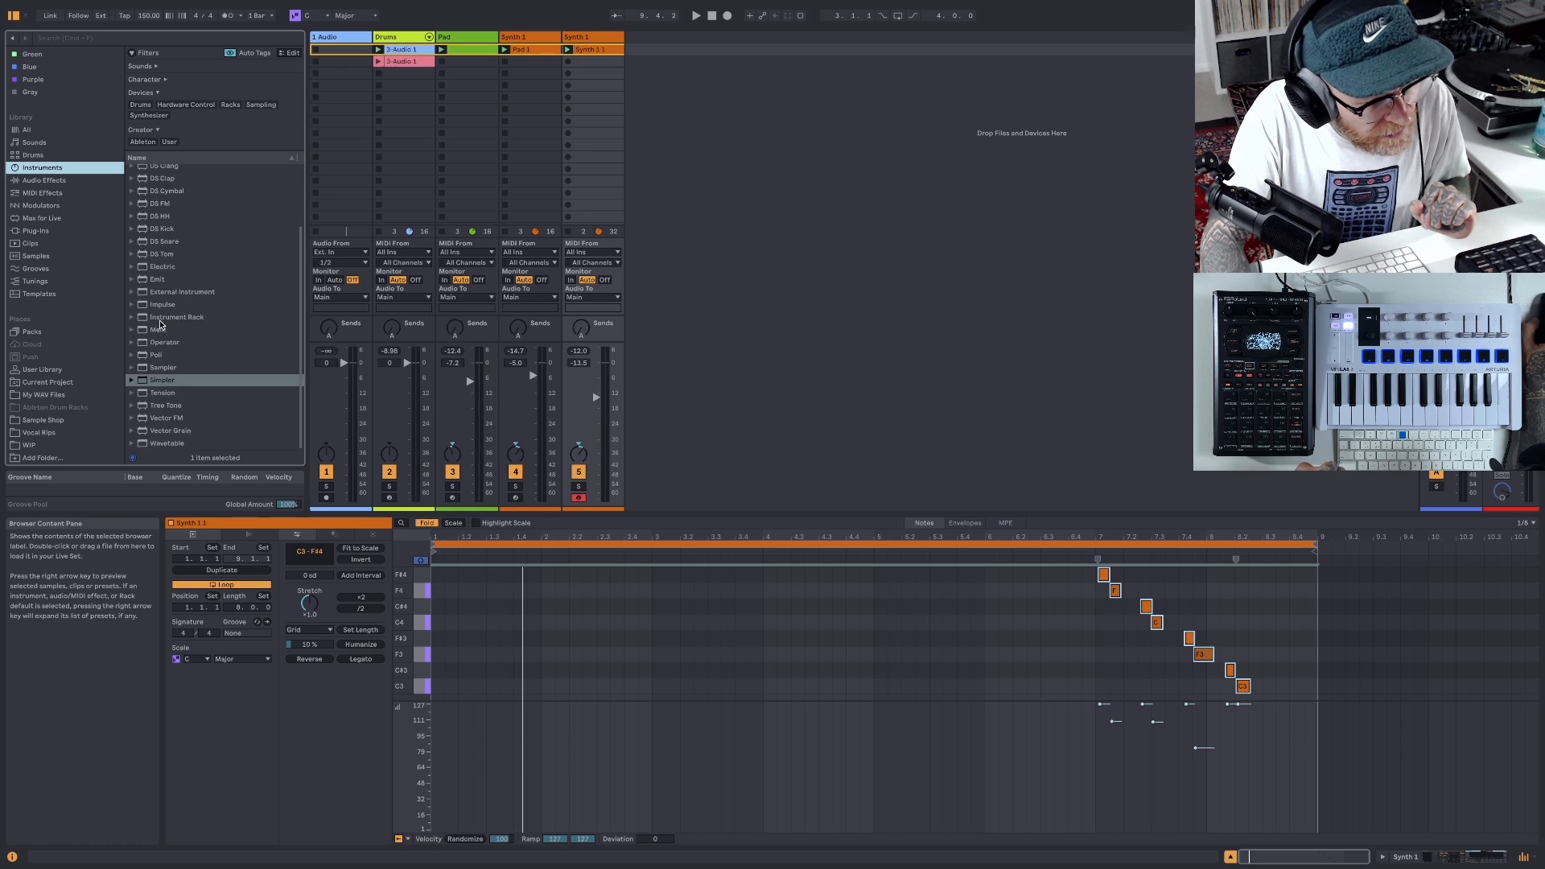
{"action": "left_click_drag", "start_coordinate": [144, 383], "coordinate": [655, 228]}
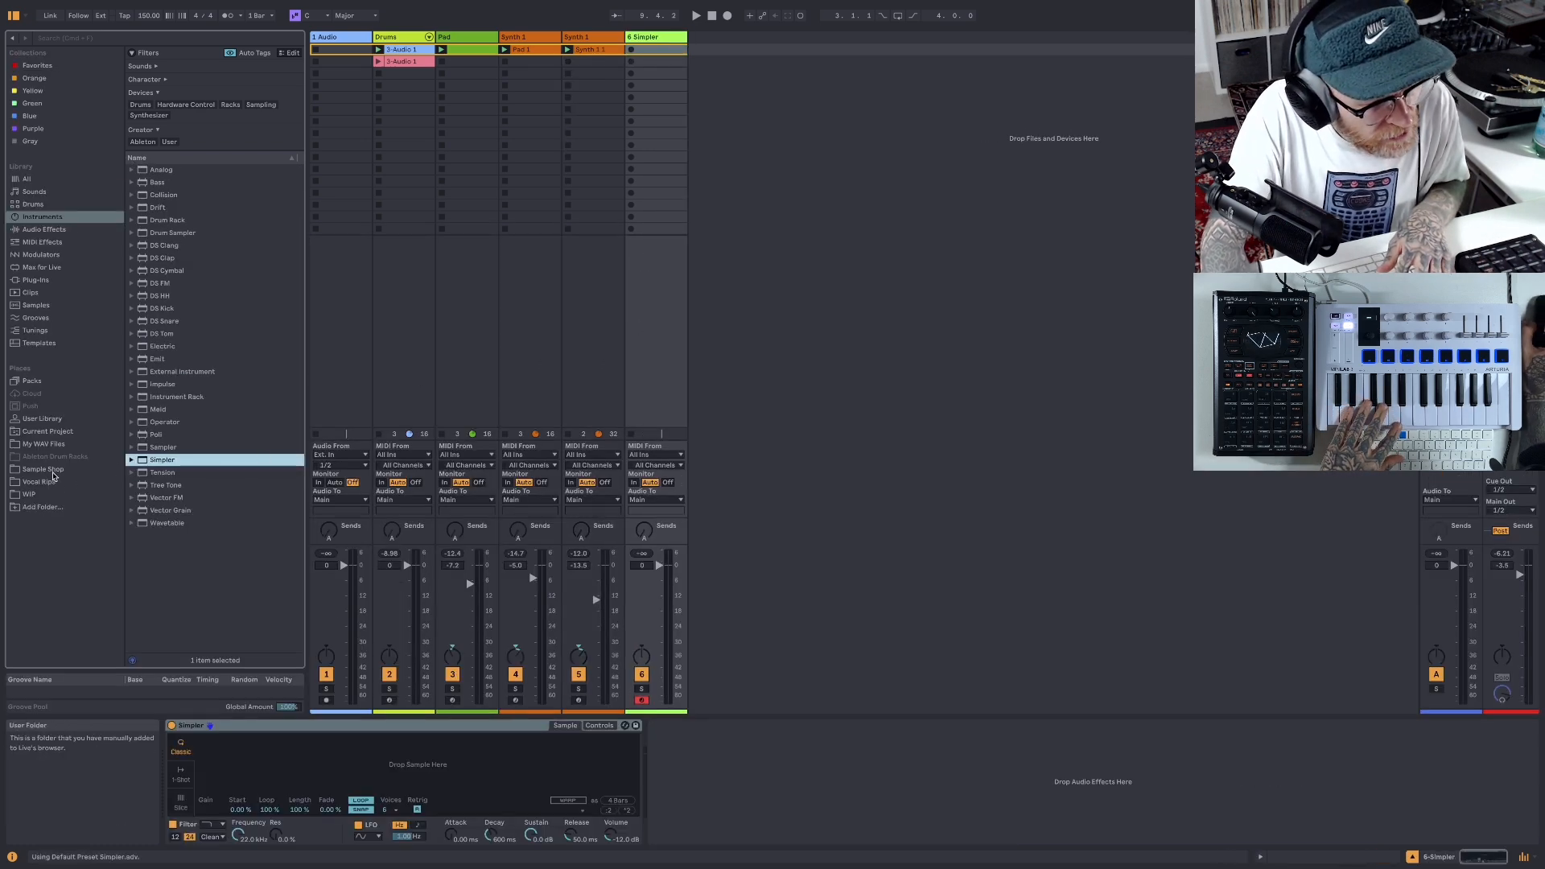
- Load Transition 3.wav from the Sample Shop folder into the empty Simpler
{"action": "left_click", "coordinate": [49, 471]}
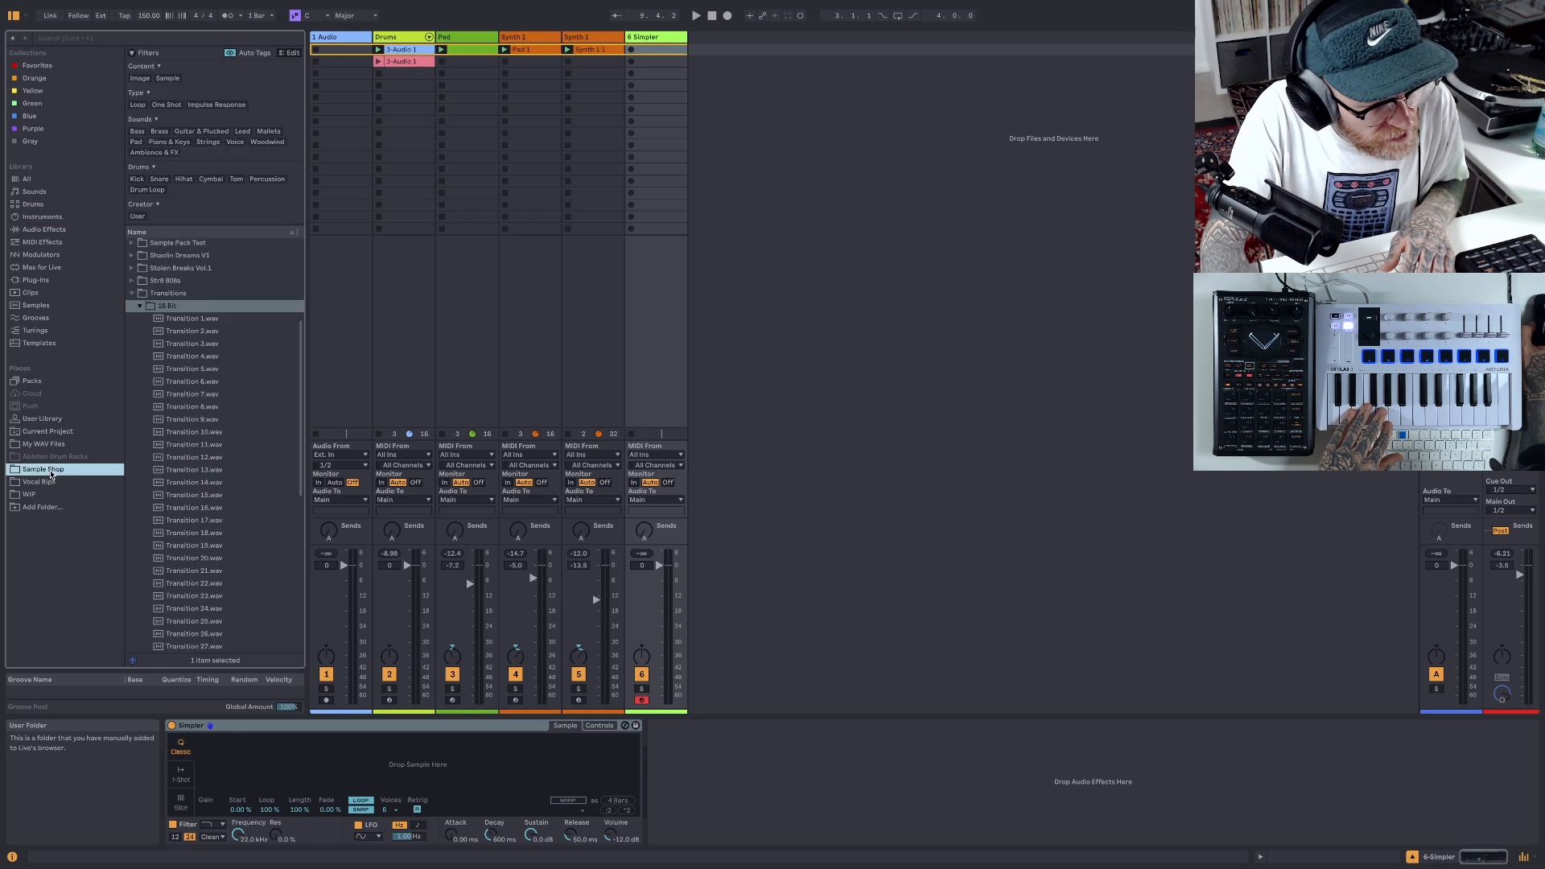
{"action": "left_click", "coordinate": [158, 330]}
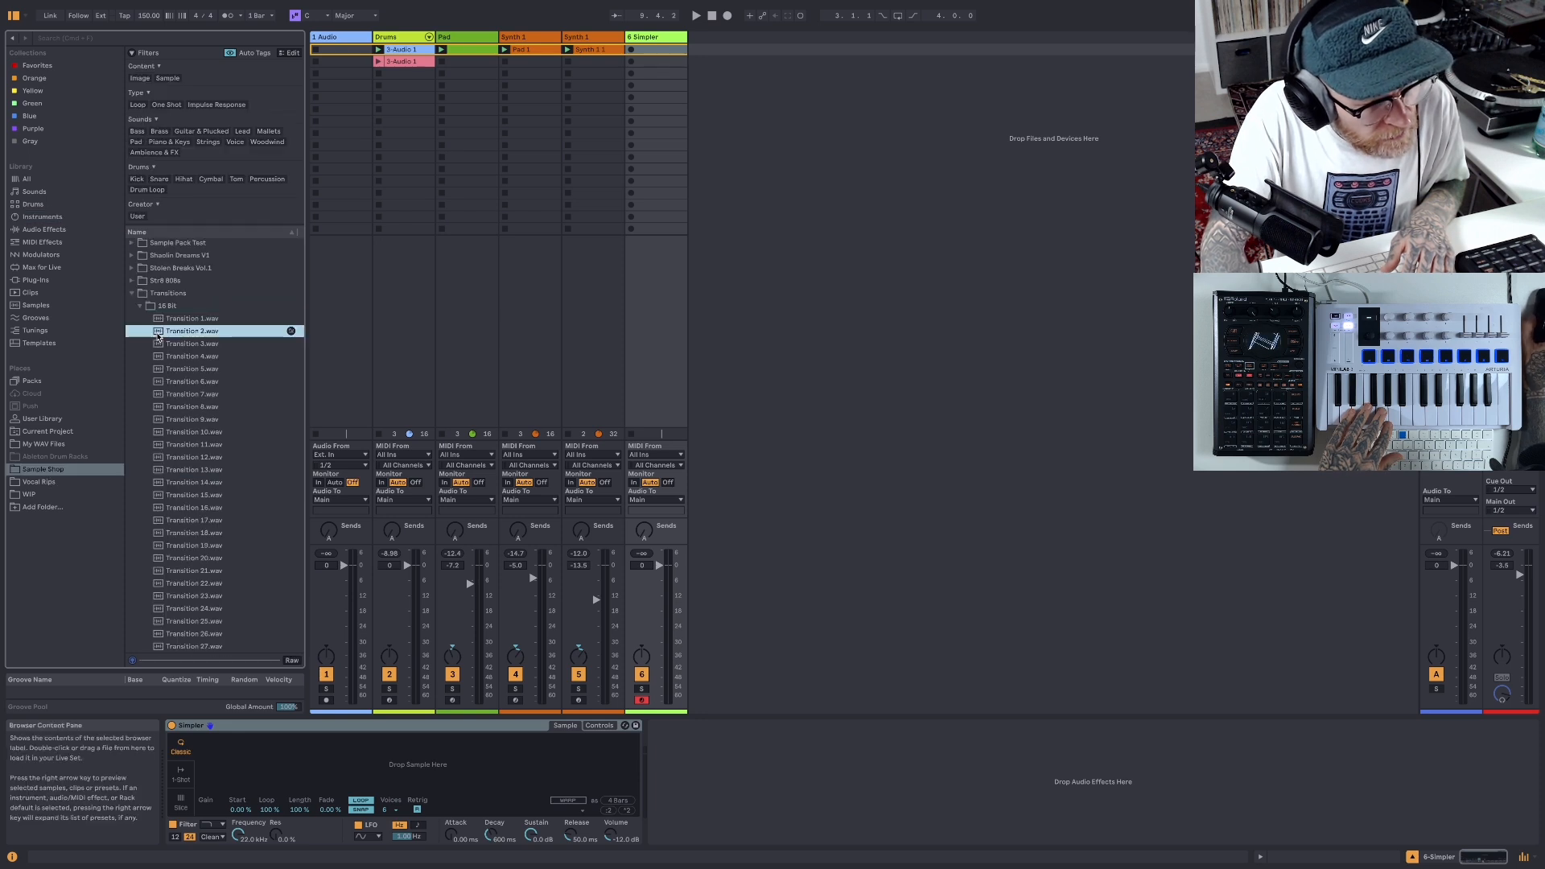
{"action": "left_click", "coordinate": [158, 343]}
{"action": "left_click_drag", "start_coordinate": [159, 350], "coordinate": [369, 768]}
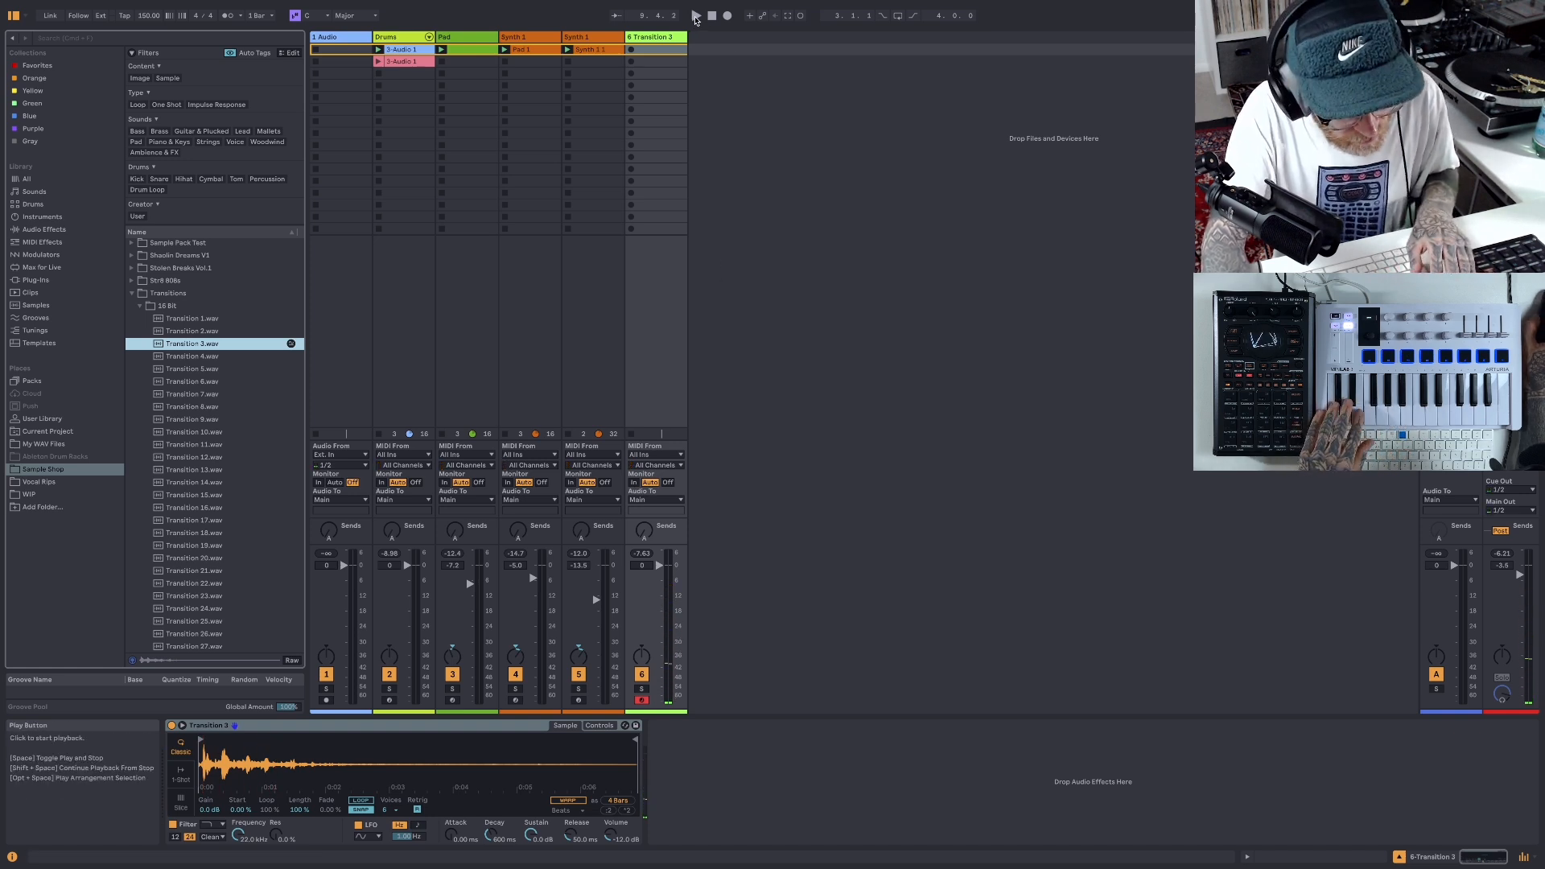
- Audition the transition sample over the beat and lower its track's volume to -7.2 dB
{"action": "left_click", "coordinate": [696, 17]}
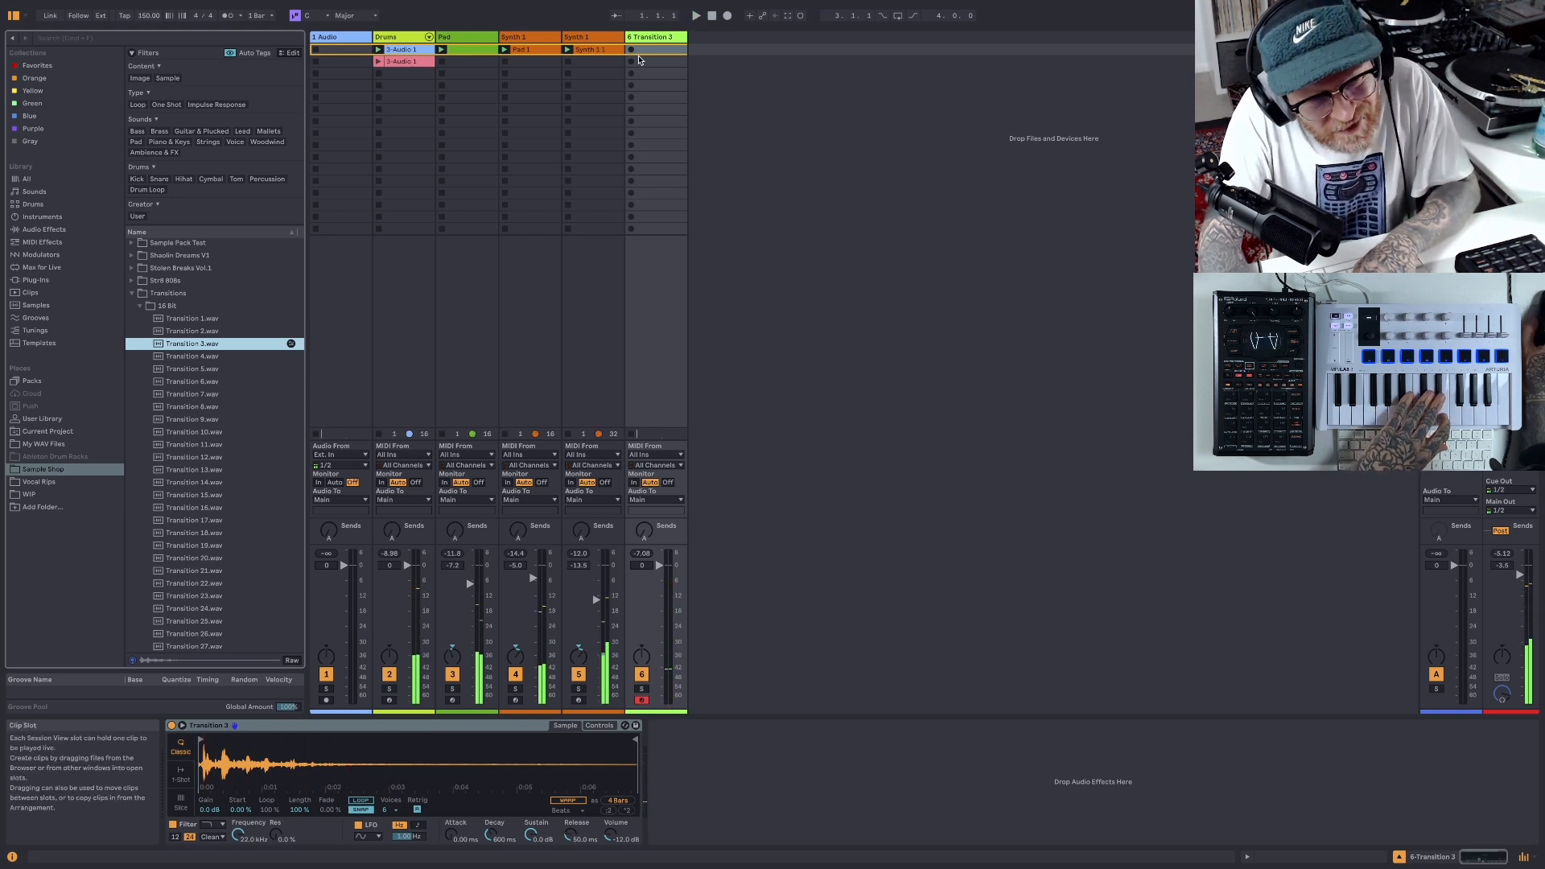
{"action": "left_click_drag", "start_coordinate": [659, 566], "coordinate": [659, 568]}
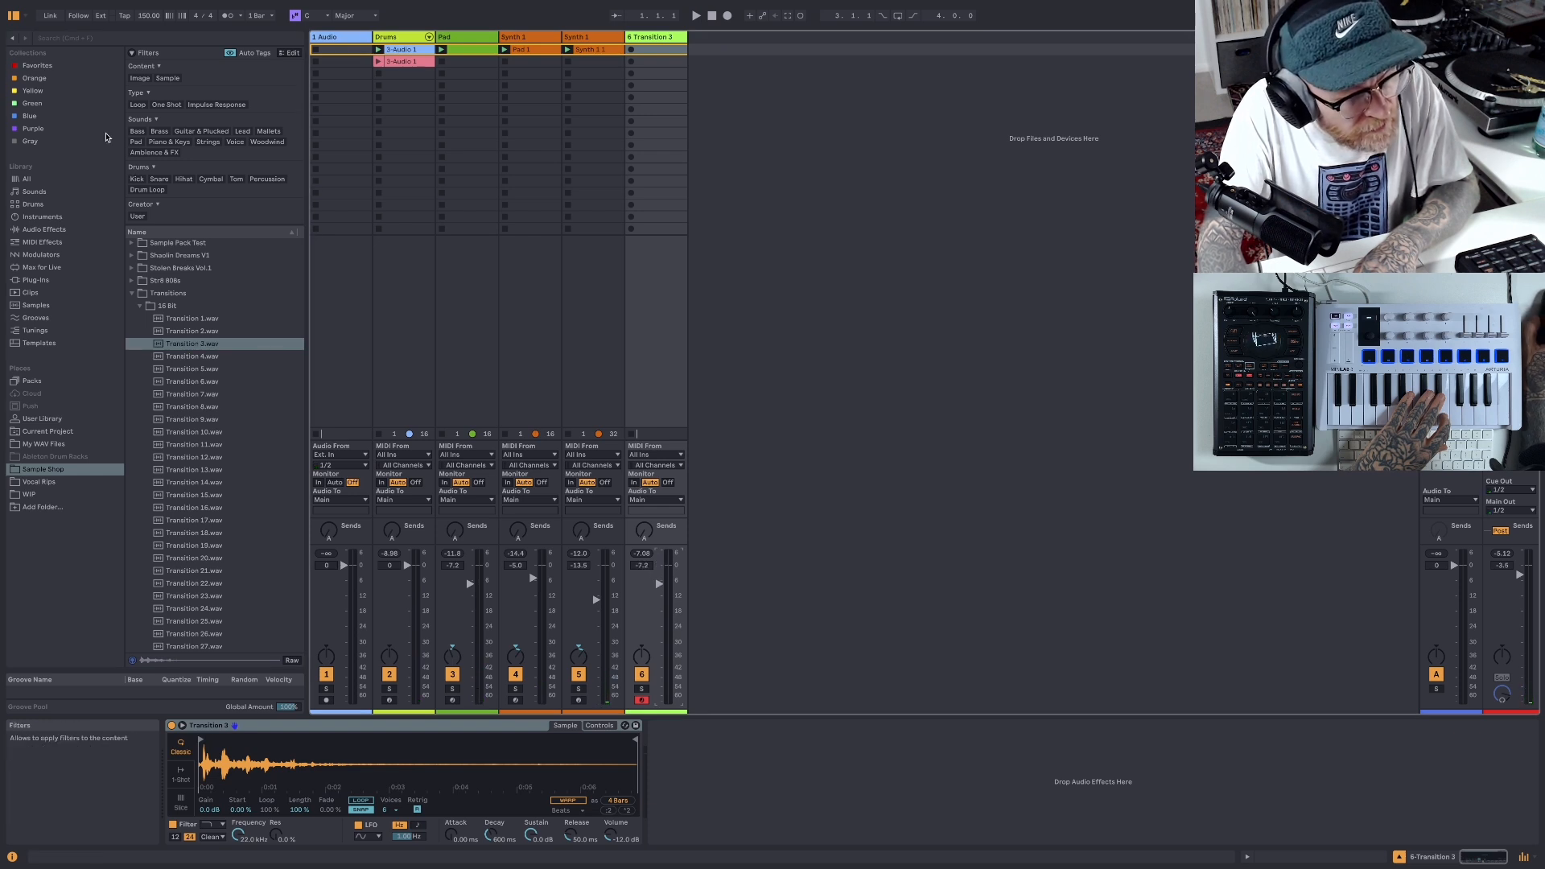
- Copy the Hybrid Reverb from the second Synth 1 track and paste it after Simpler on the Transition 3 track
{"action": "left_click", "coordinate": [42, 68]}
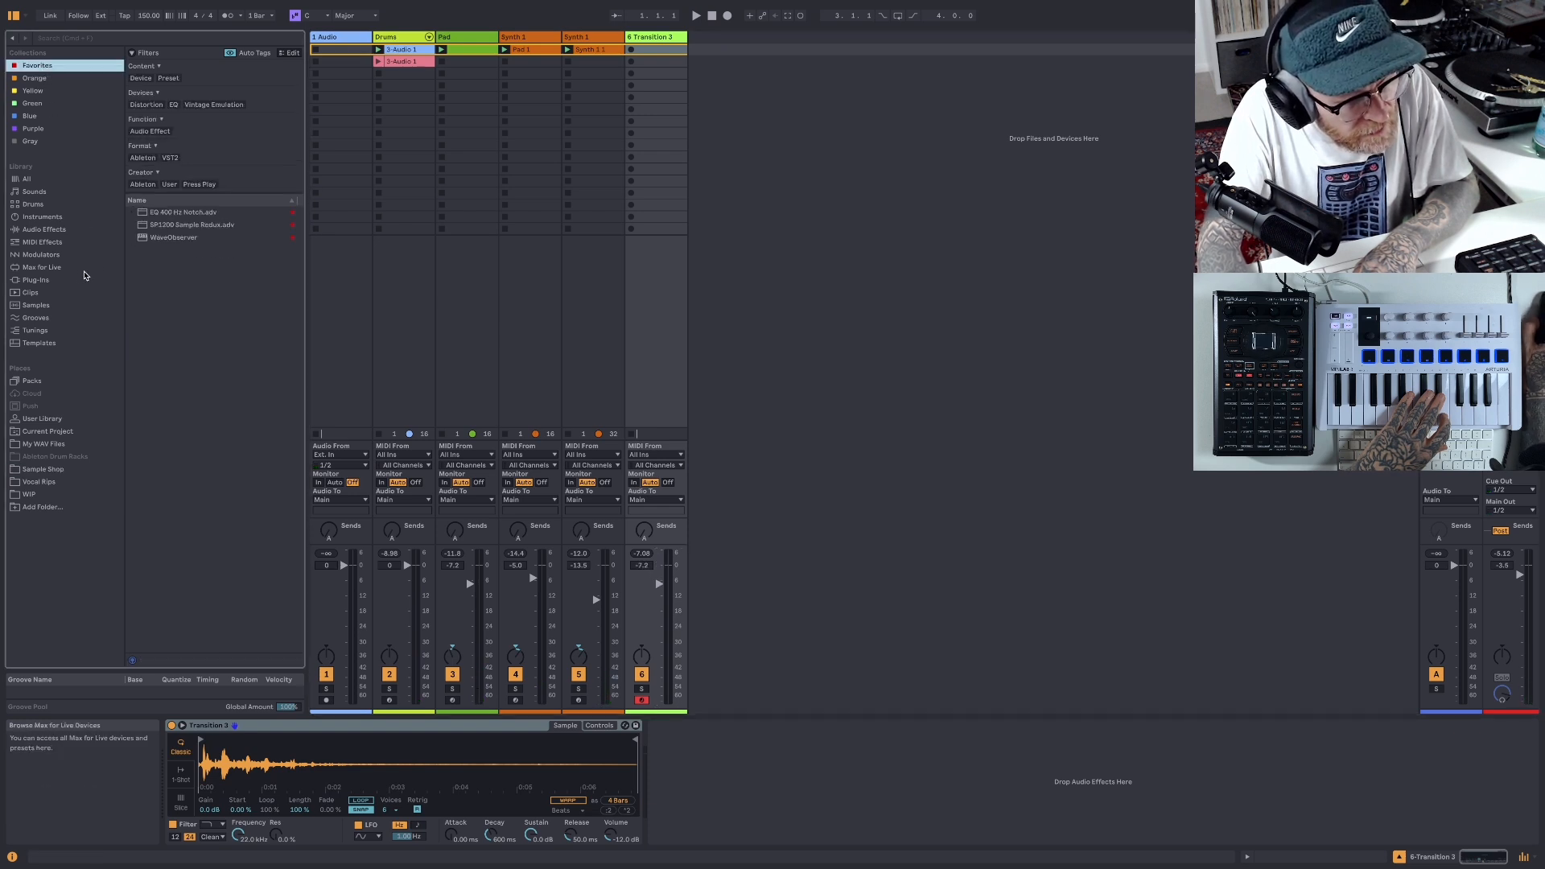
{"action": "left_click", "coordinate": [589, 39]}
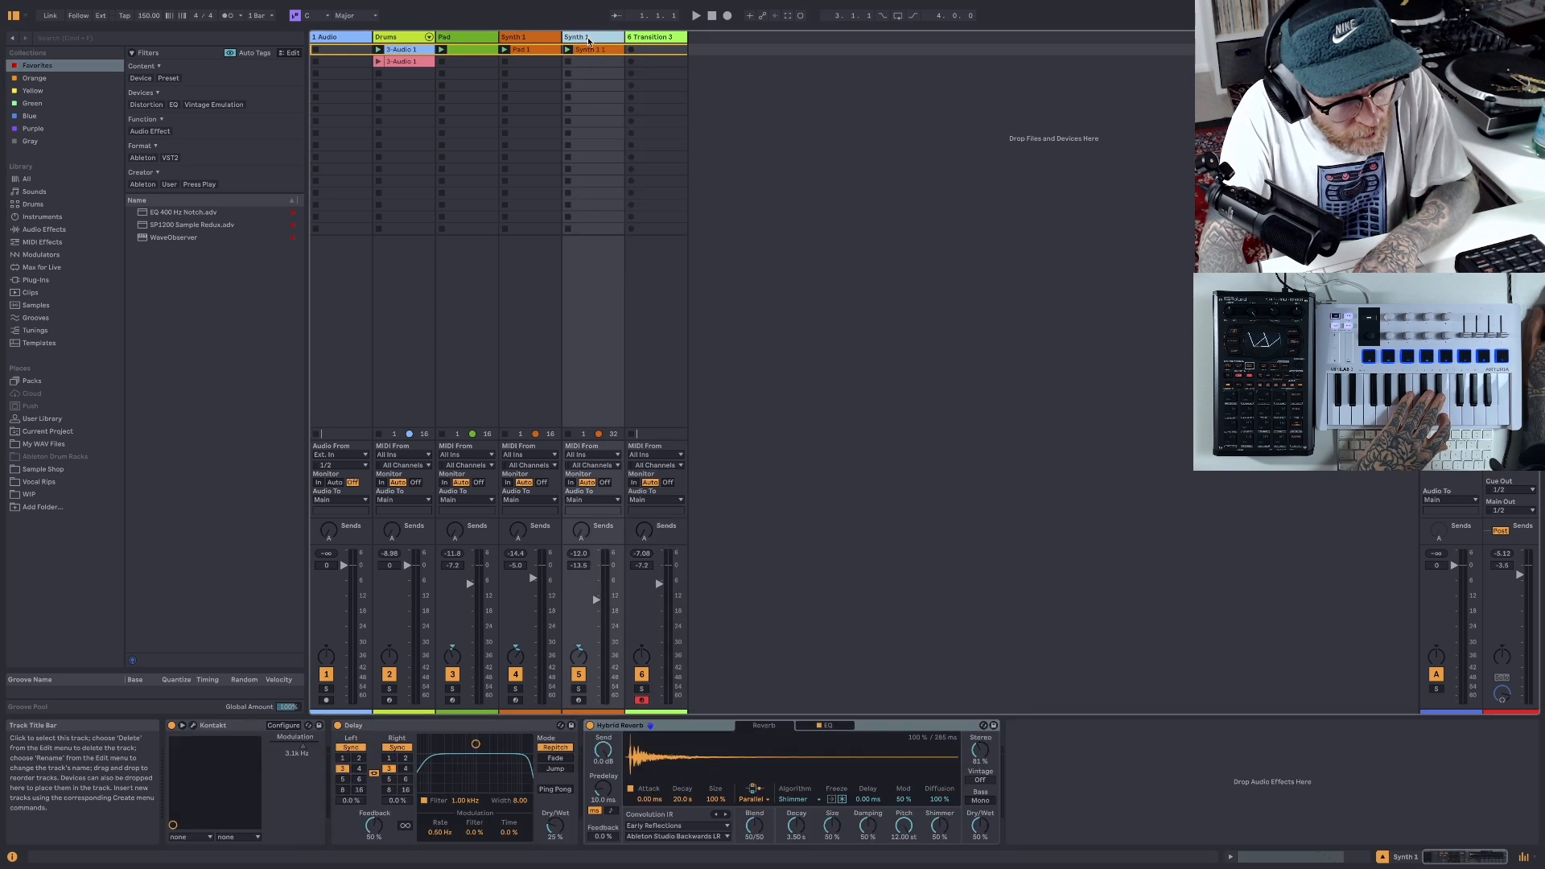
{"action": "right_click", "coordinate": [696, 726]}
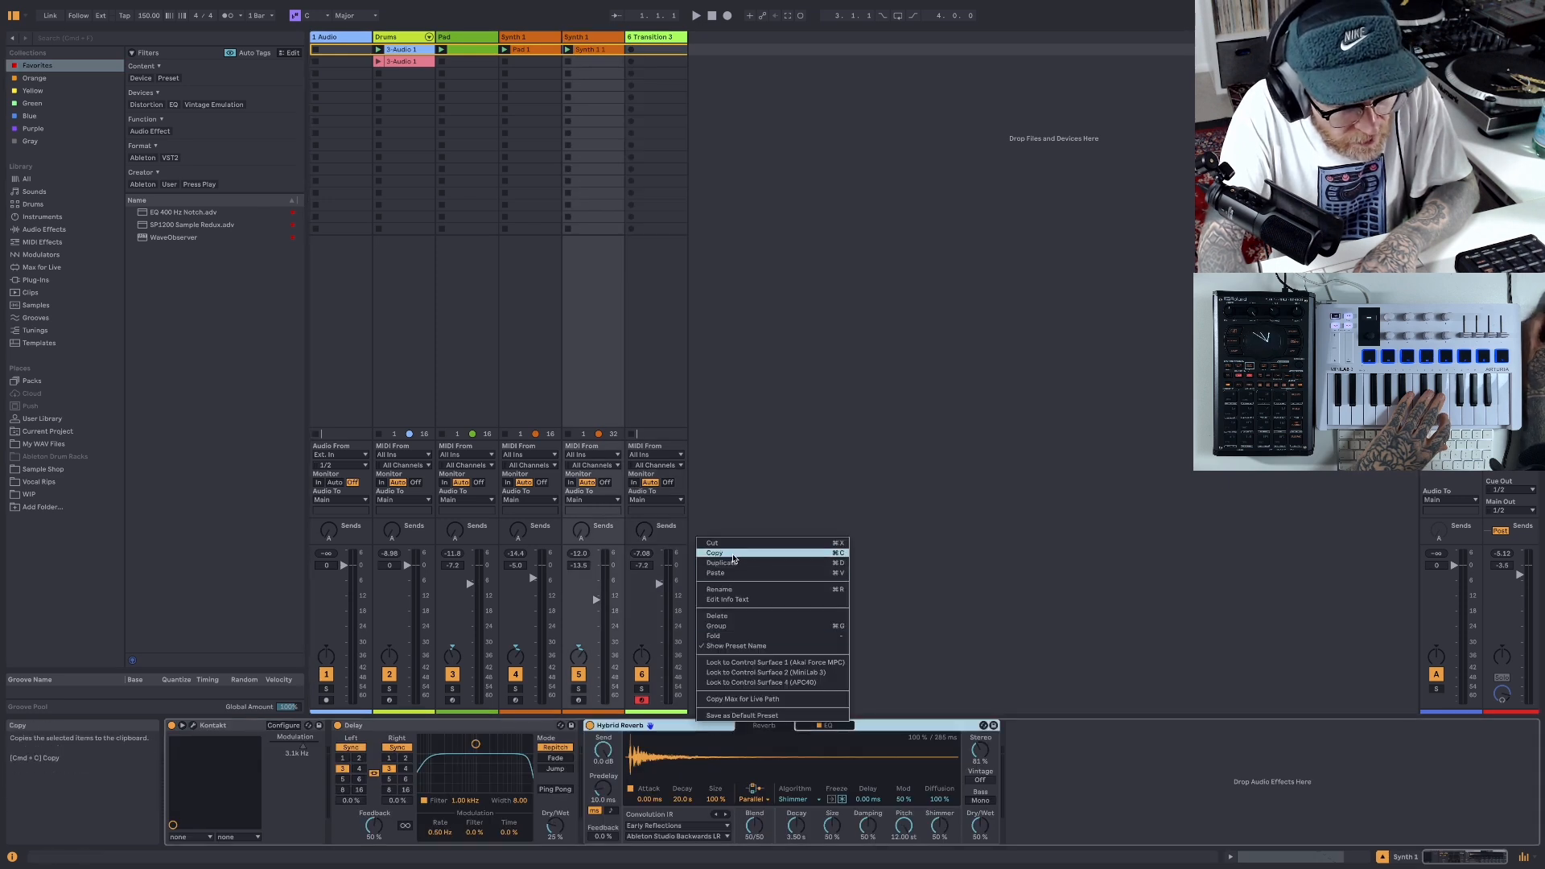
{"action": "left_click", "coordinate": [730, 553]}
{"action": "left_click", "coordinate": [663, 38]}
{"action": "left_click", "coordinate": [718, 793]}
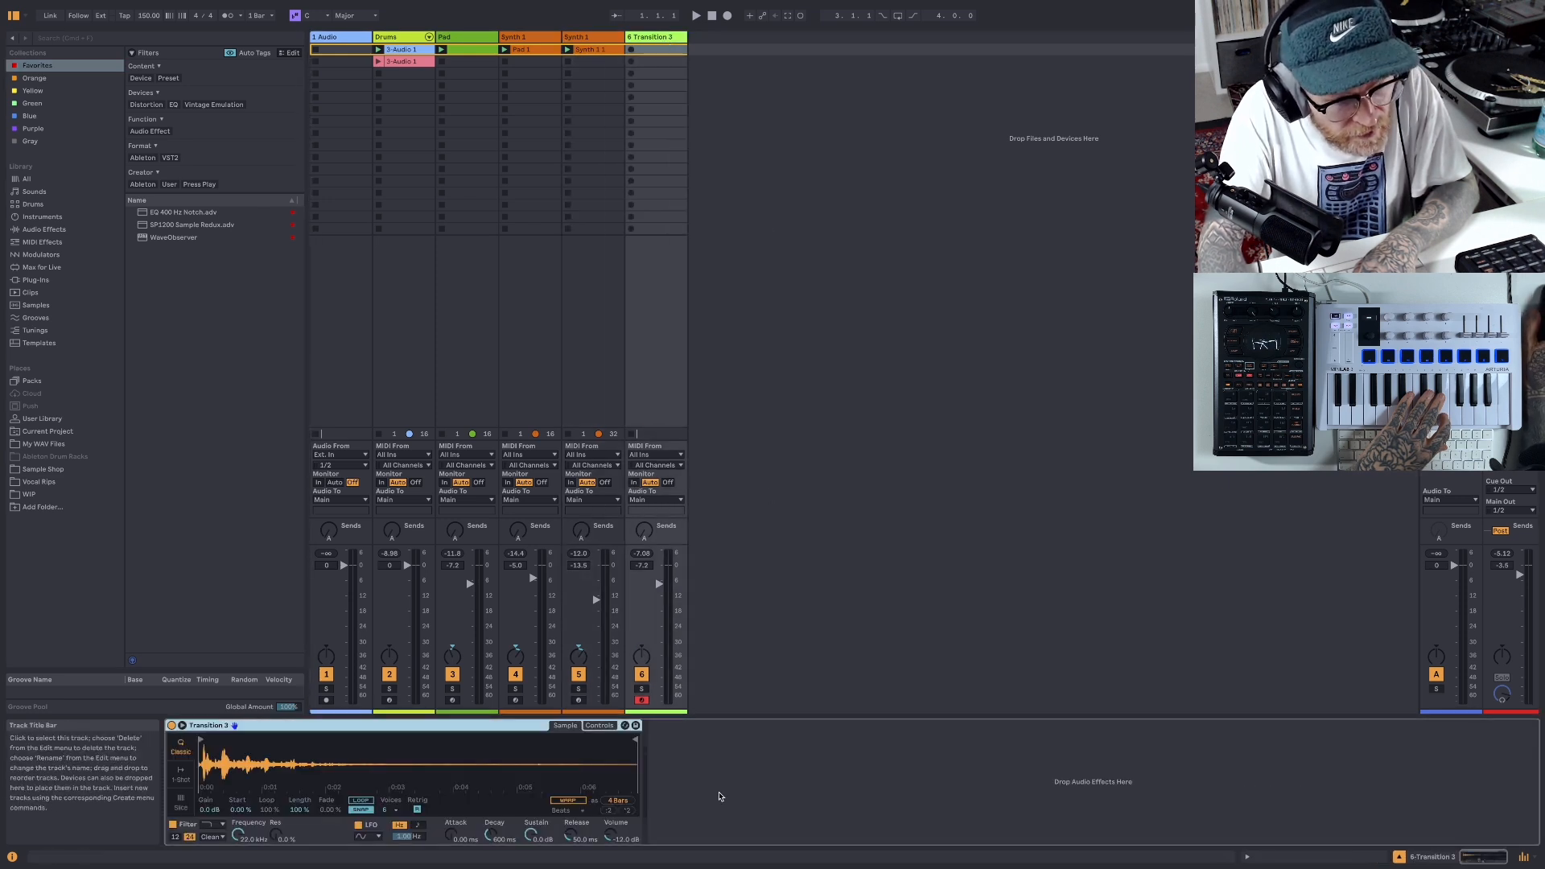
{"action": "right_click", "coordinate": [750, 741]}
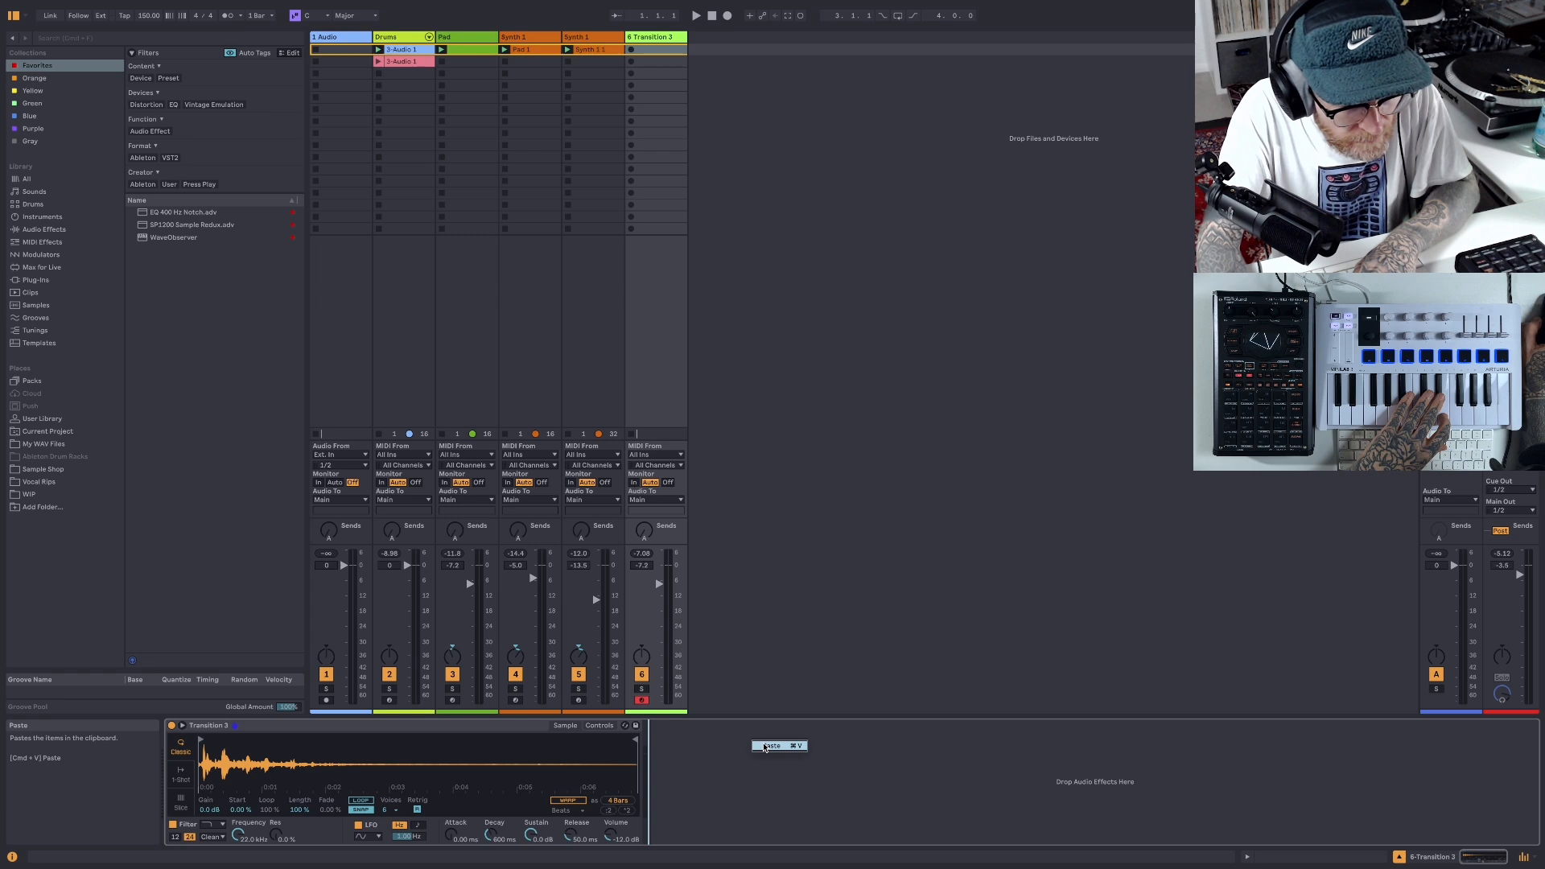
{"action": "left_click", "coordinate": [764, 746]}
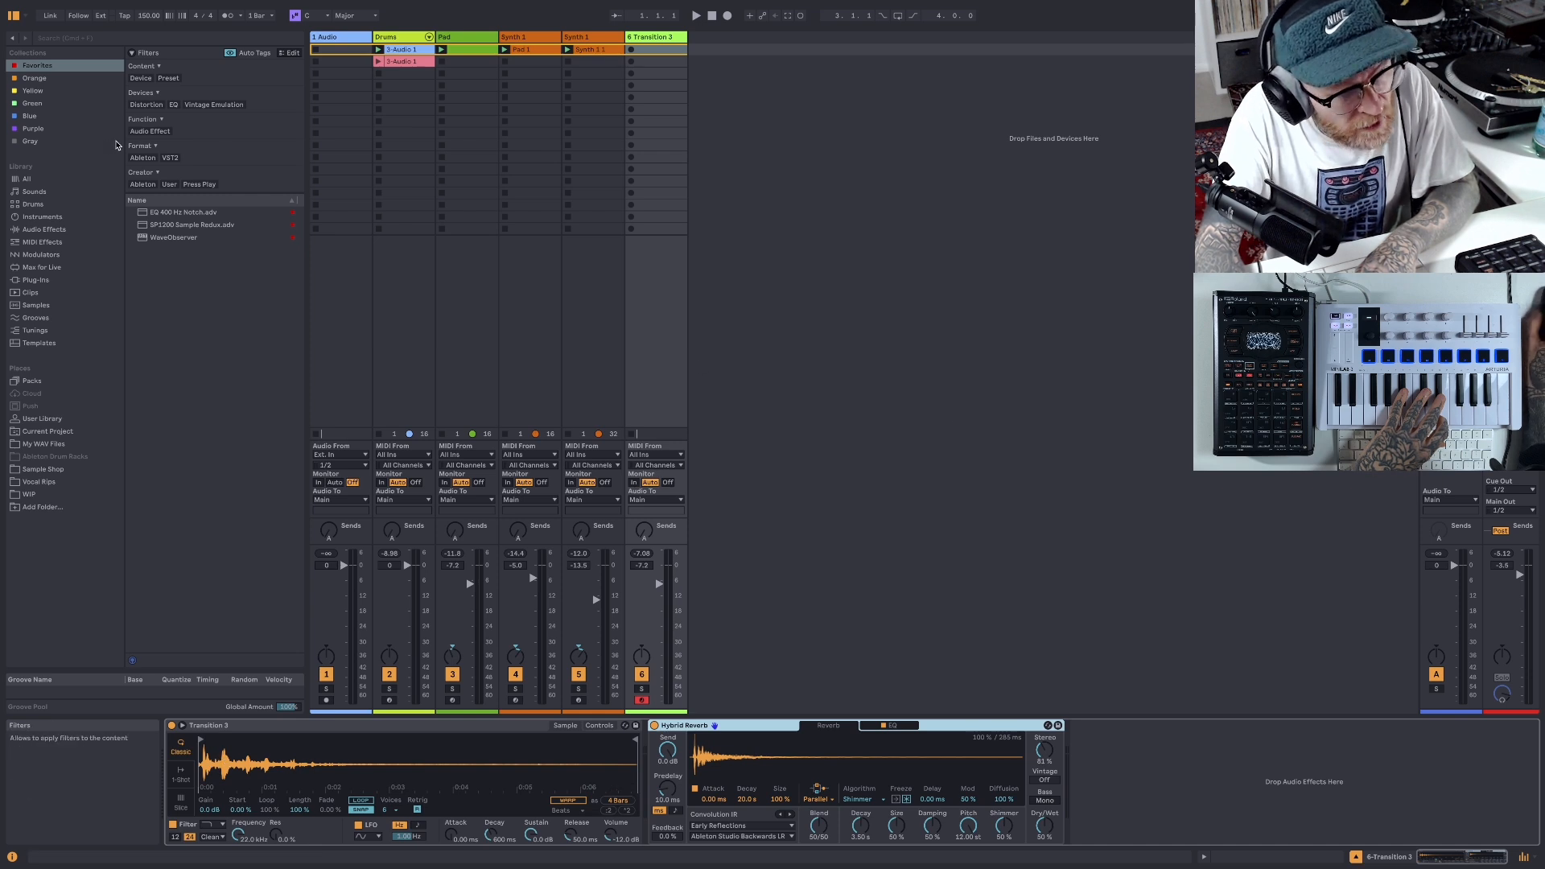
- Find Delay among the audio effects and add it after the Hybrid Reverb on the Transition 3 track
{"action": "left_click", "coordinate": [45, 230]}
{"action": "scroll", "coordinate": [158, 358], "scroll_direction": "up", "scroll_amount": 6}
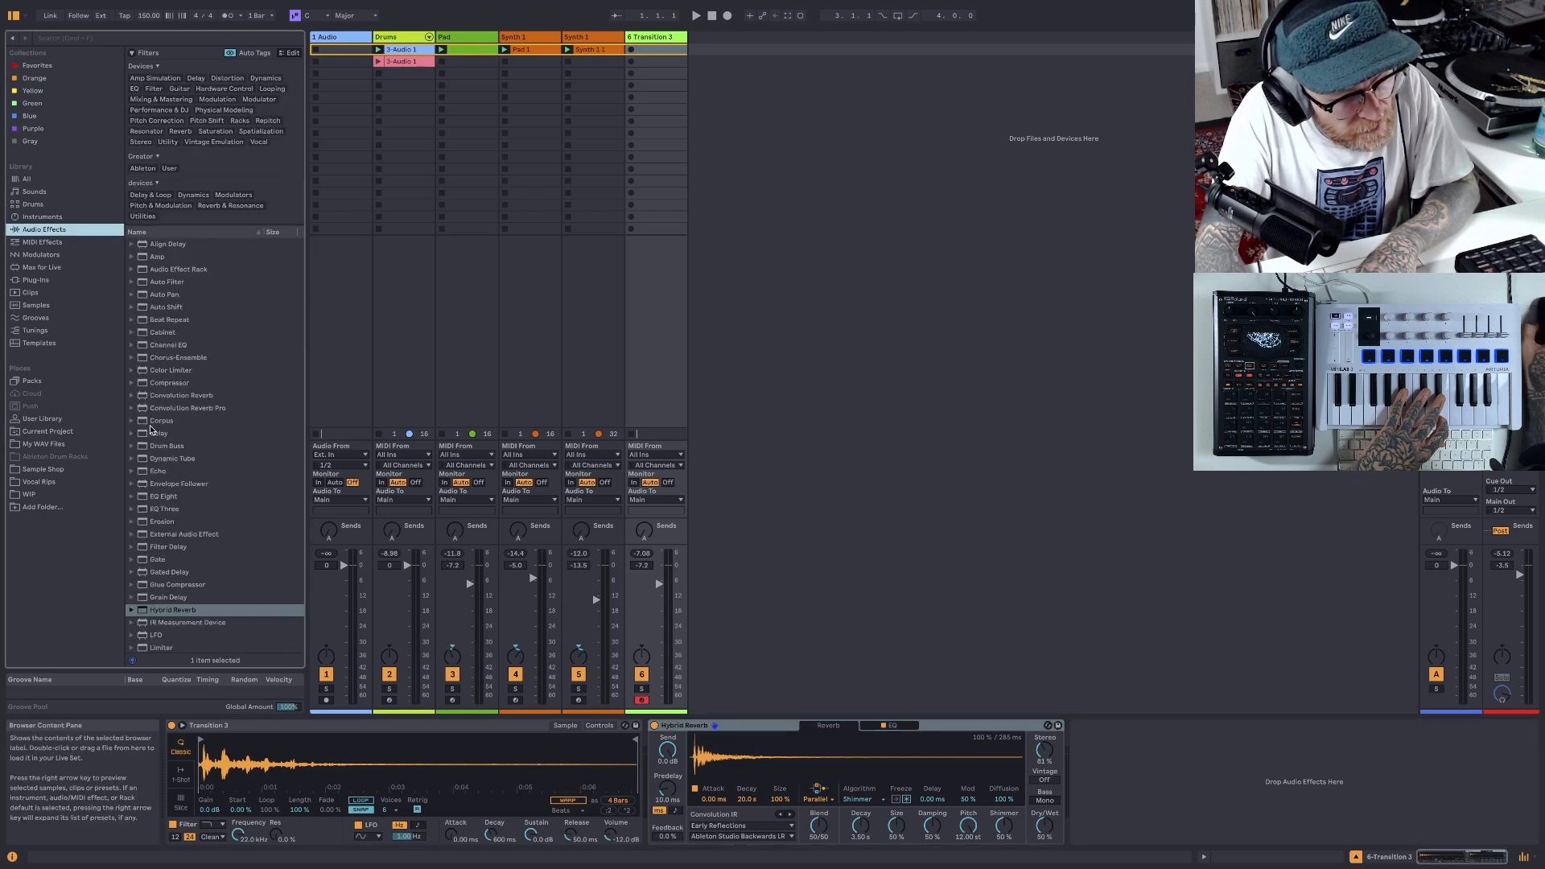
{"action": "left_click_drag", "start_coordinate": [147, 437], "coordinate": [849, 420]}
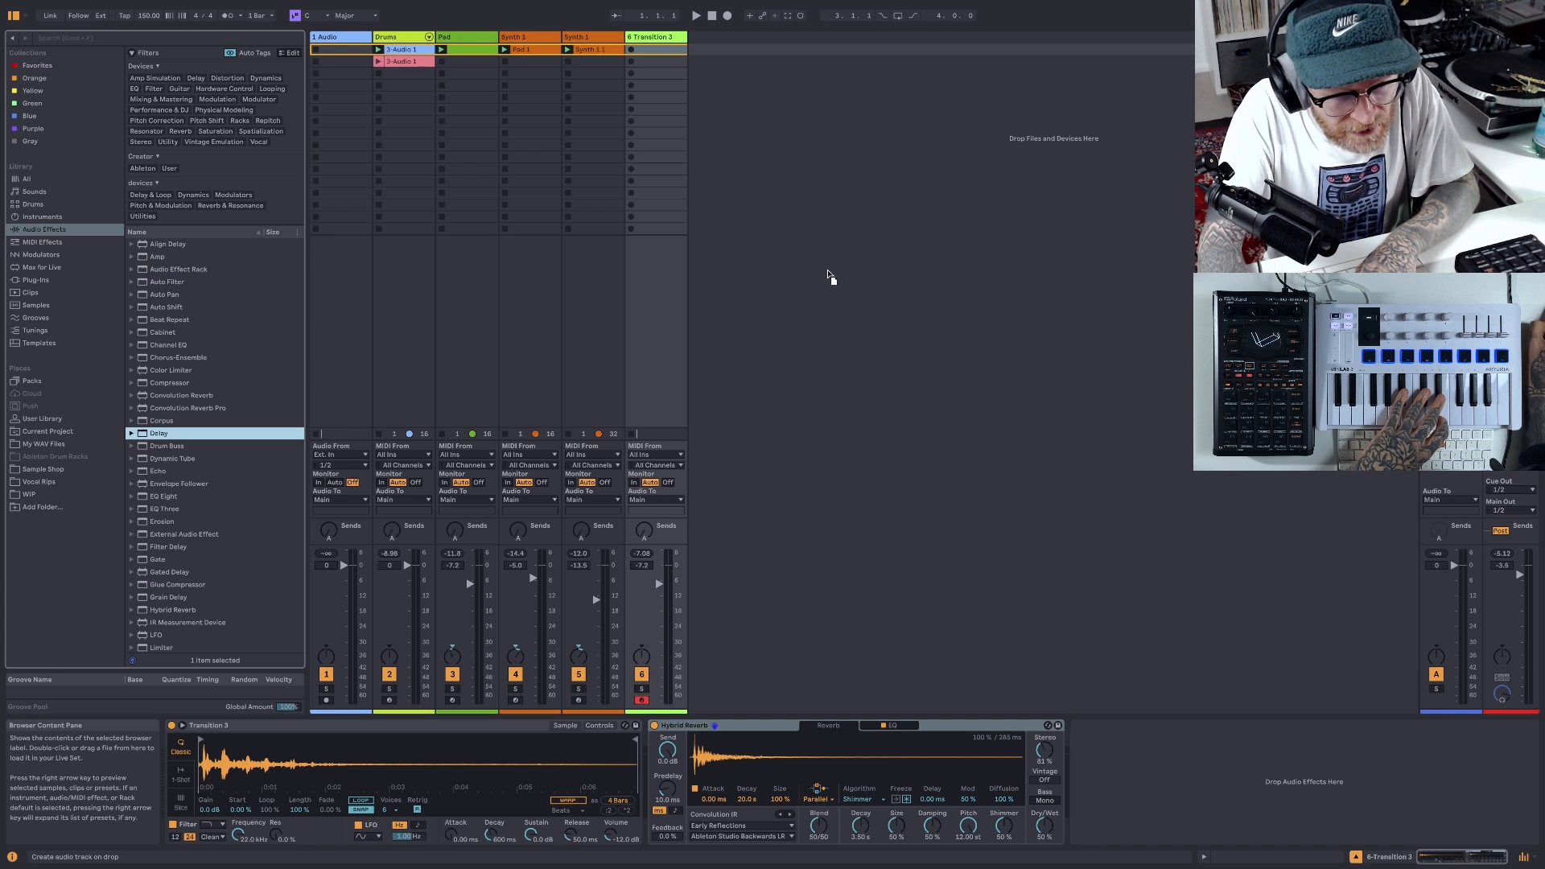
{"action": "left_click_drag", "start_coordinate": [700, 55], "coordinate": [672, 47]}
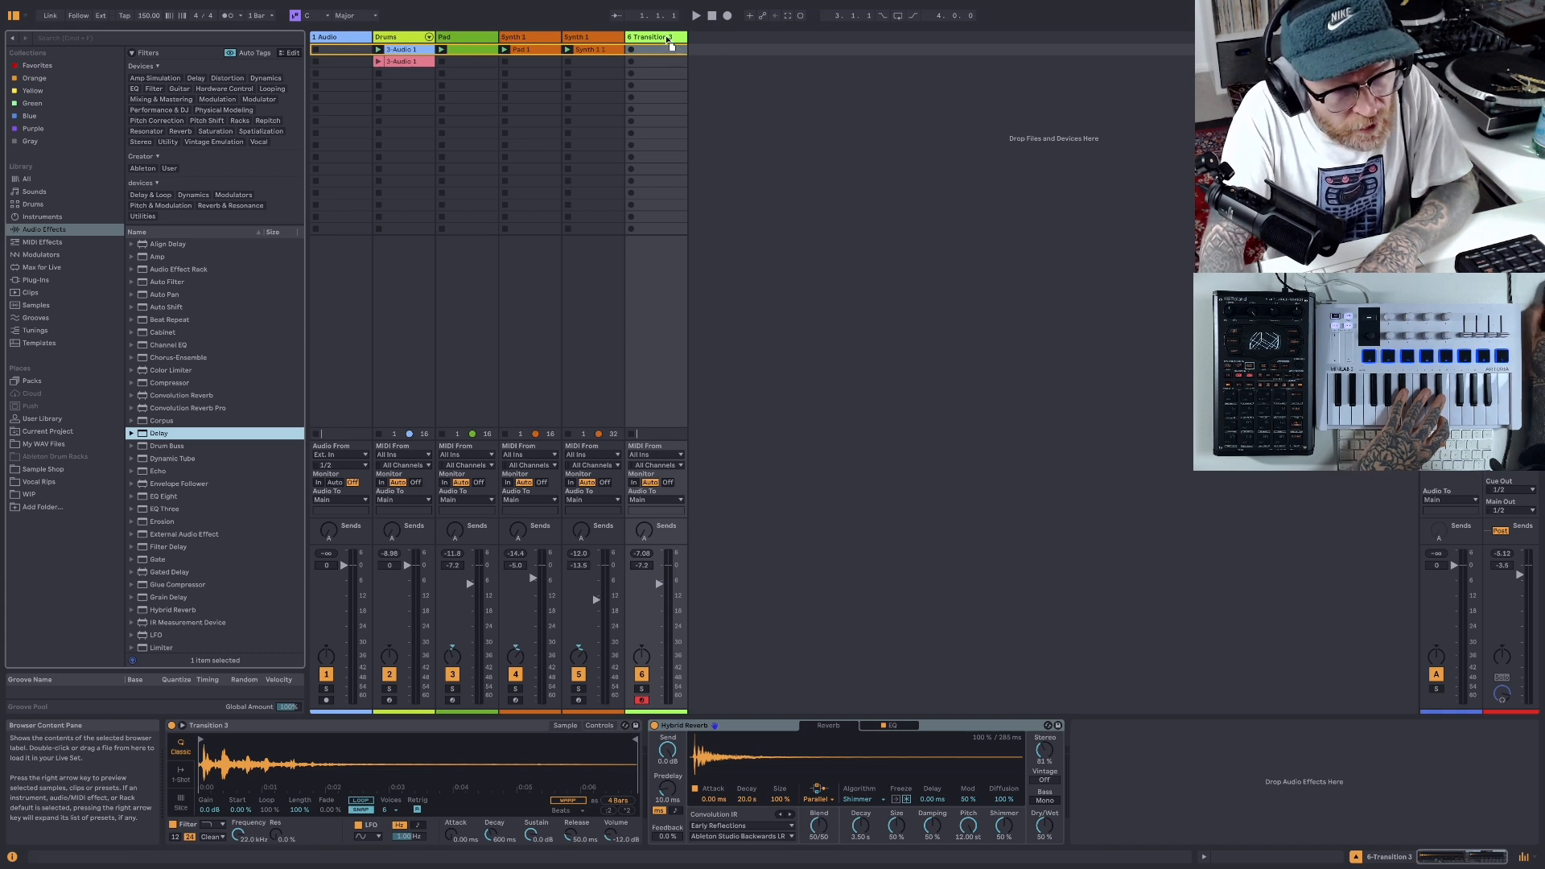
{"action": "left_click_drag", "start_coordinate": [1099, 469], "coordinate": [1188, 819]}
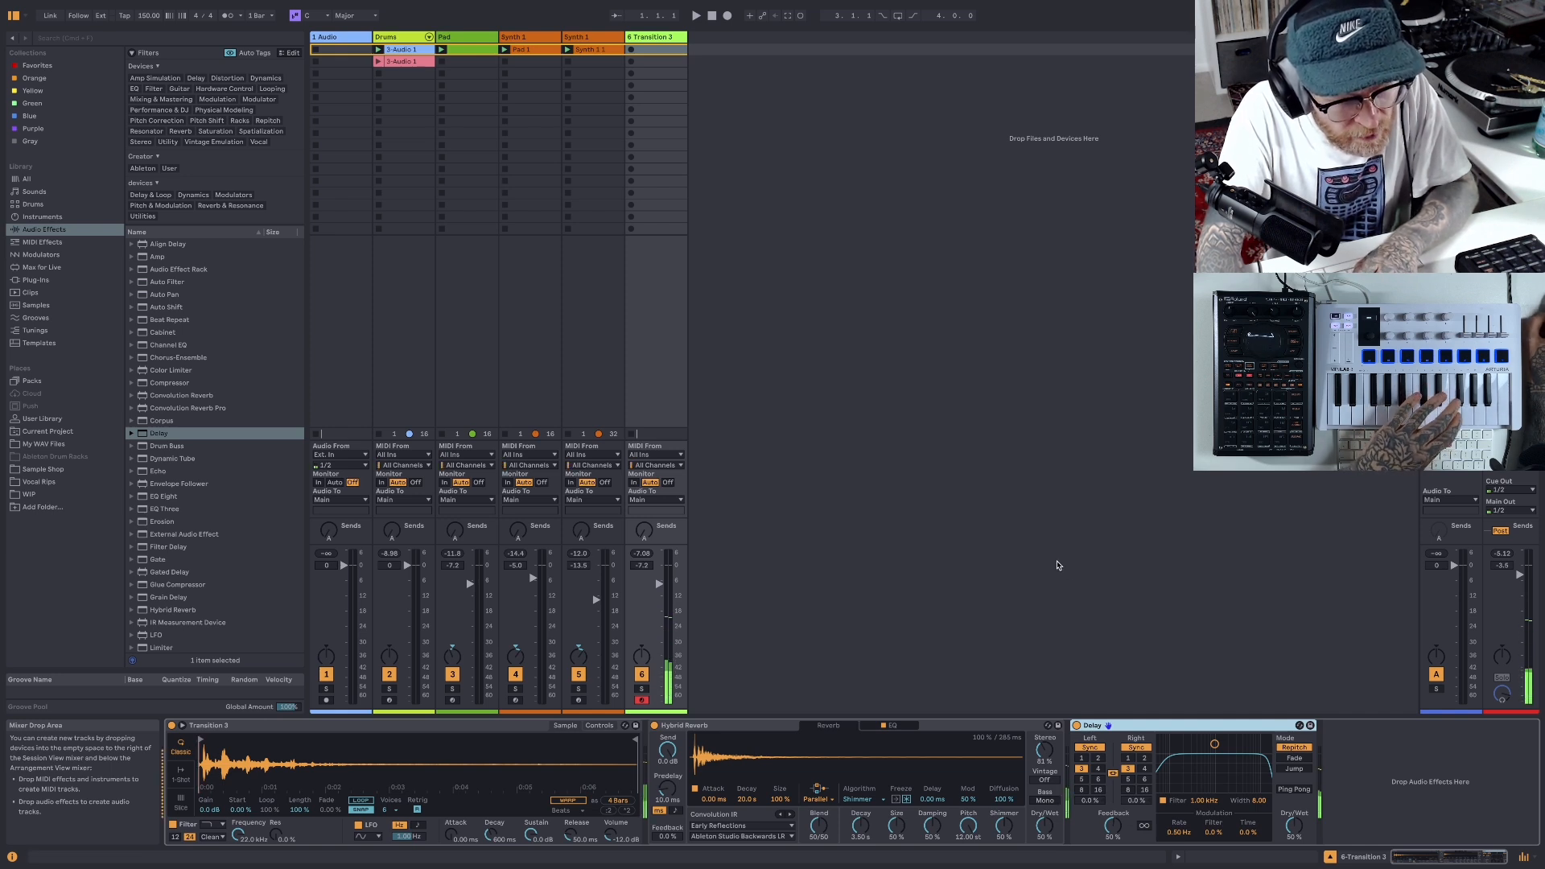
- Try recording several takes of the transition sound over the beat in the Transition 3 track's first clip slot, removing each take
{"action": "left_click", "coordinate": [632, 49]}
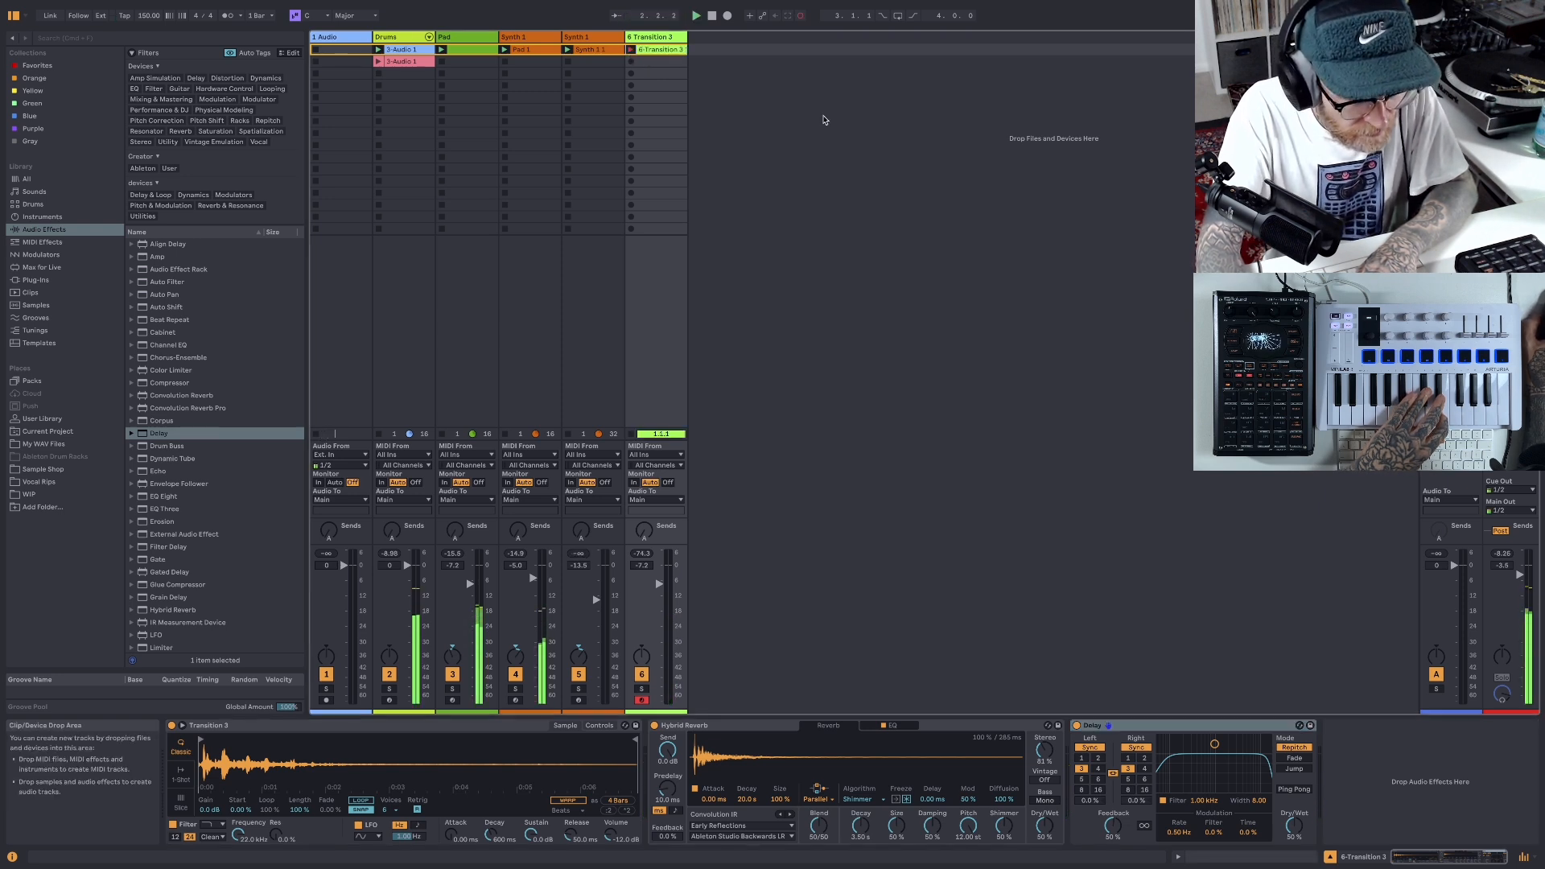
{"action": "left_click", "coordinate": [712, 16]}
{"action": "right_click", "coordinate": [676, 50]}
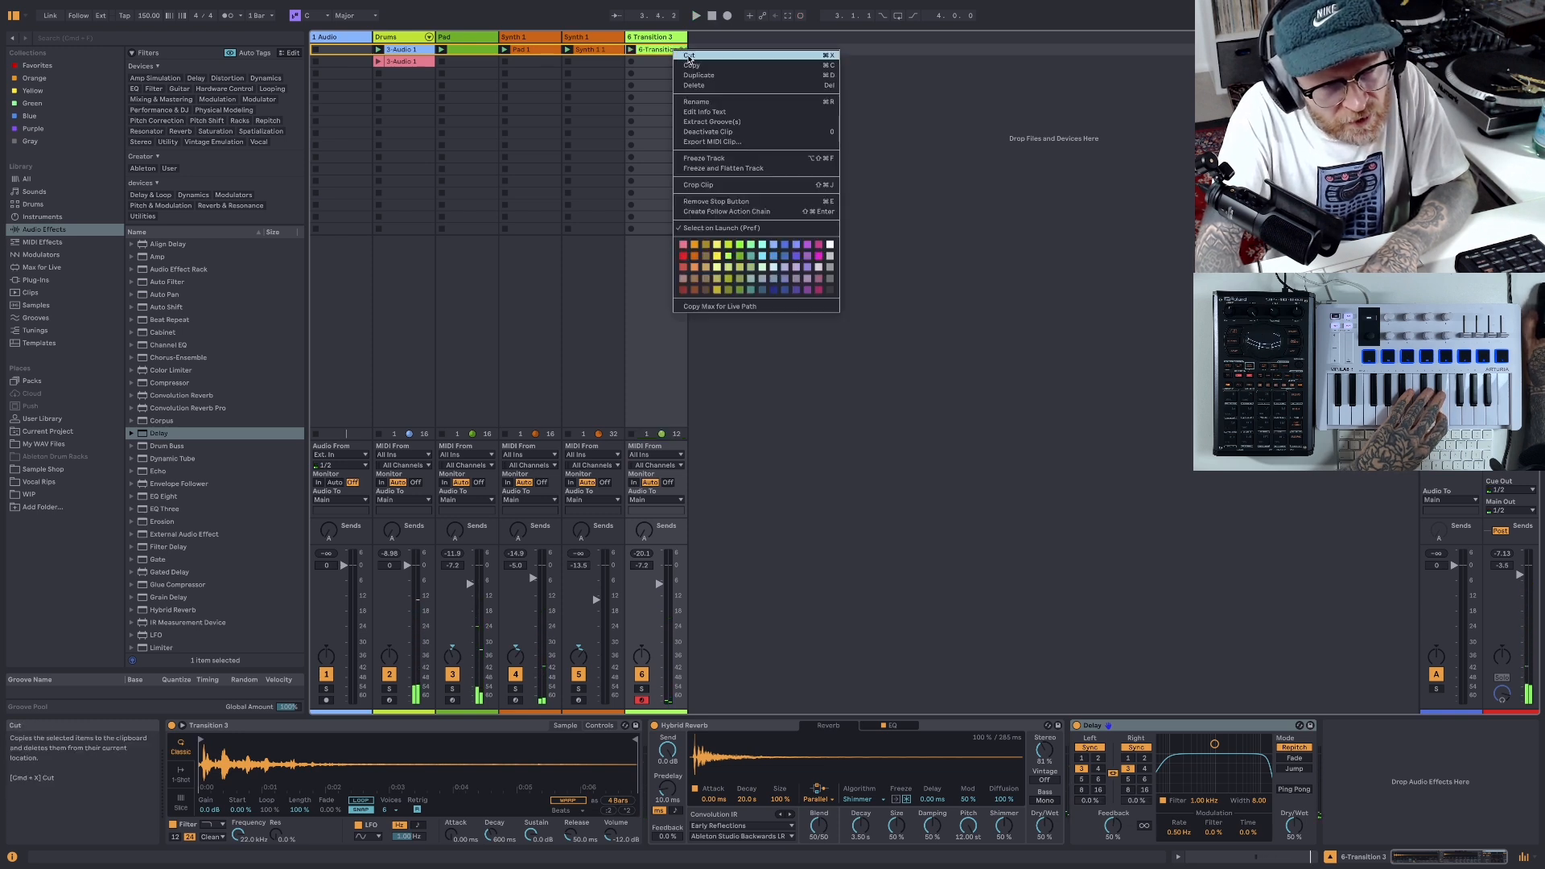
{"action": "left_click", "coordinate": [689, 56]}
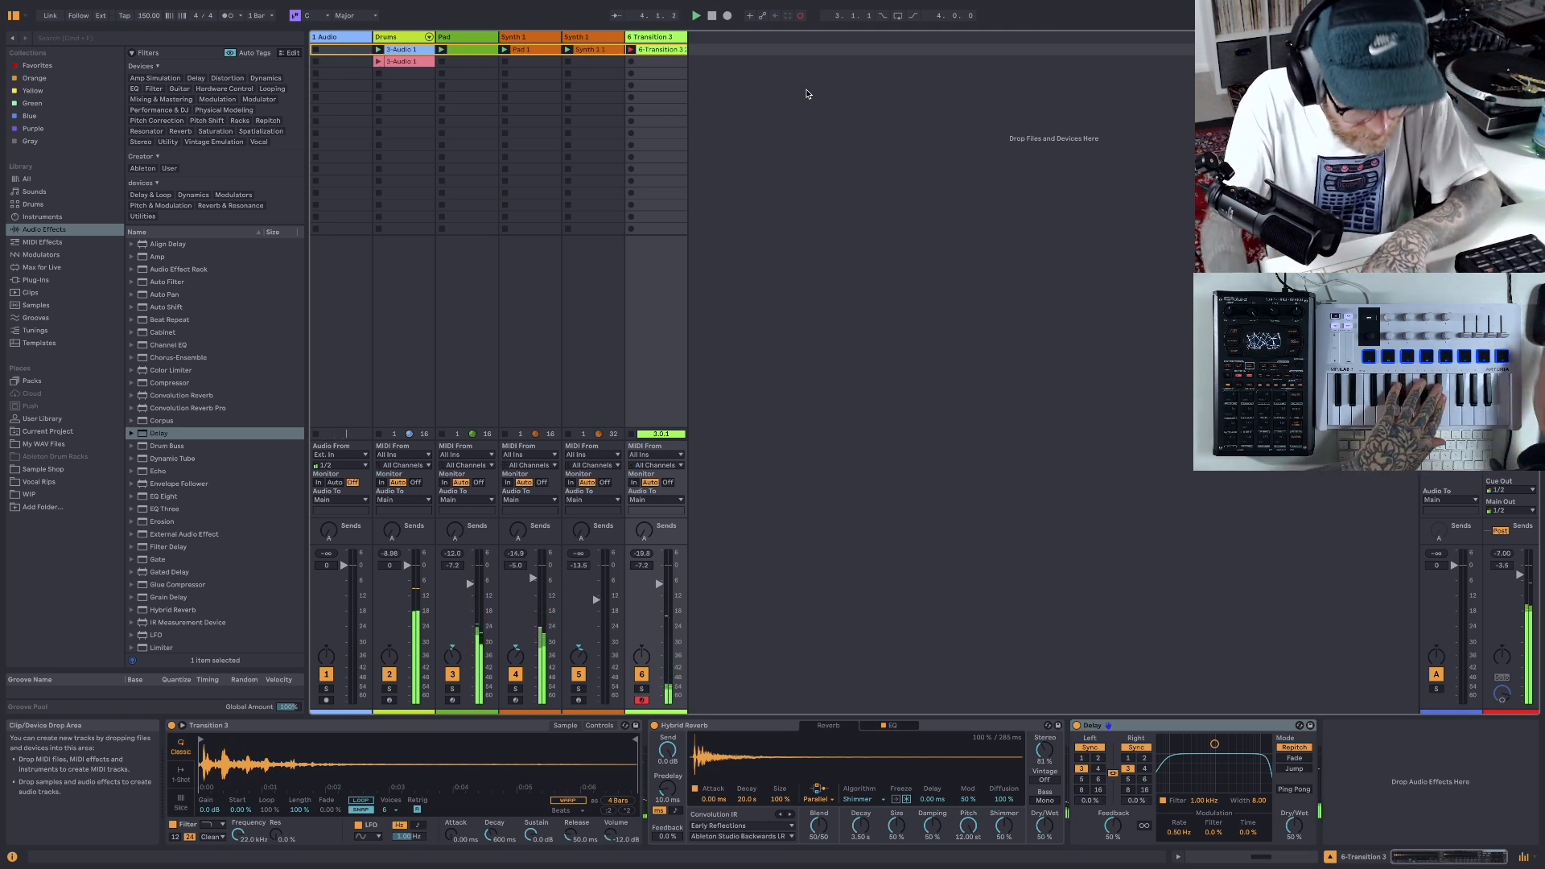
{"action": "left_click", "coordinate": [711, 16]}
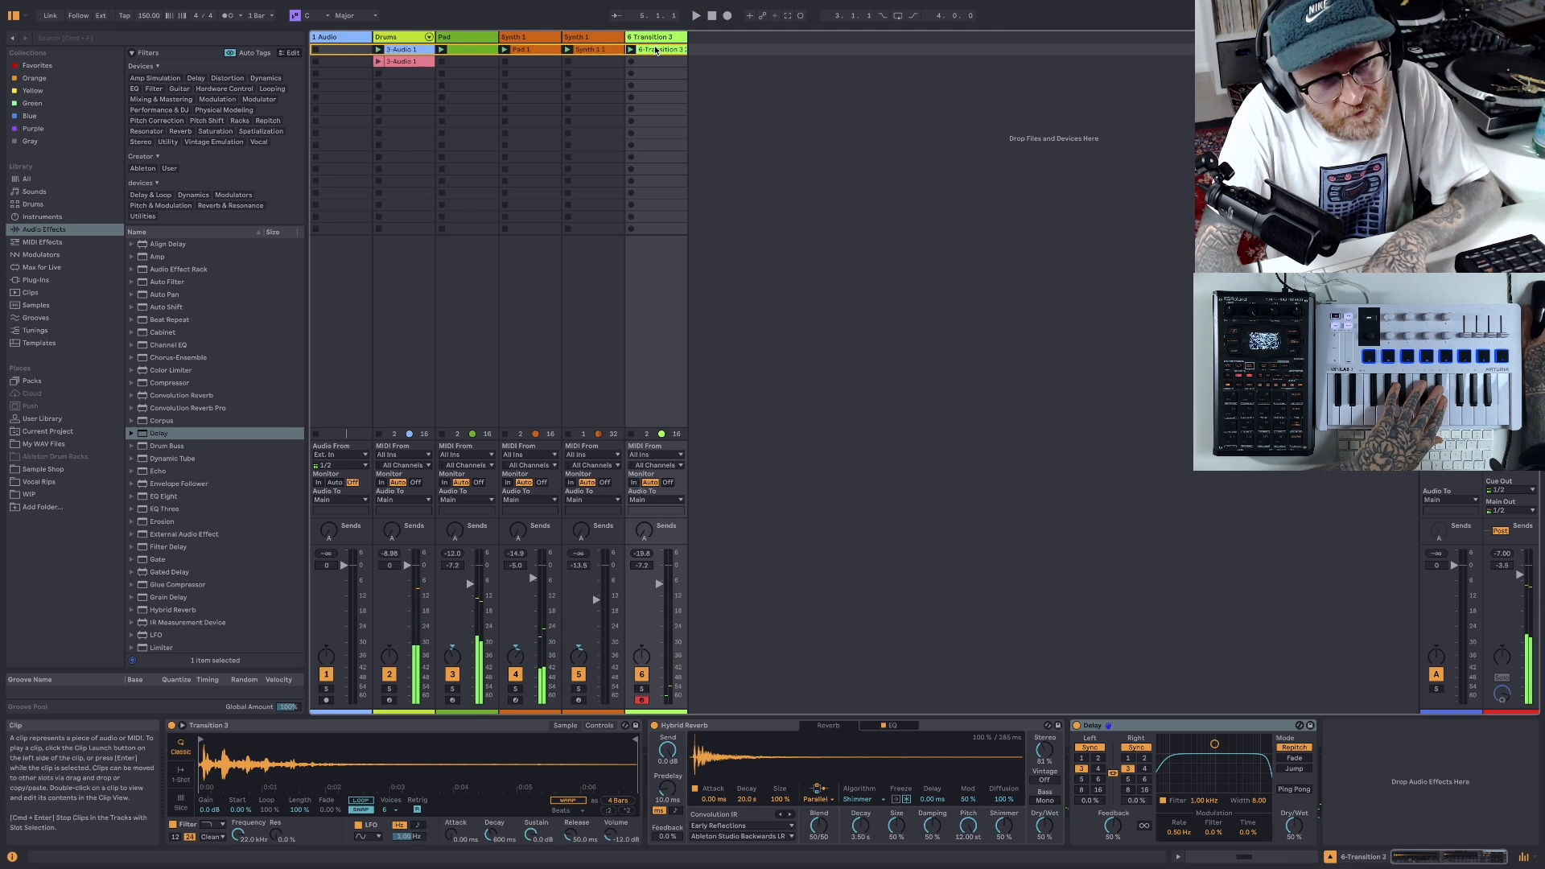
{"action": "right_click", "coordinate": [654, 48]}
{"action": "left_click", "coordinate": [663, 54]}
{"action": "left_click", "coordinate": [631, 51]}
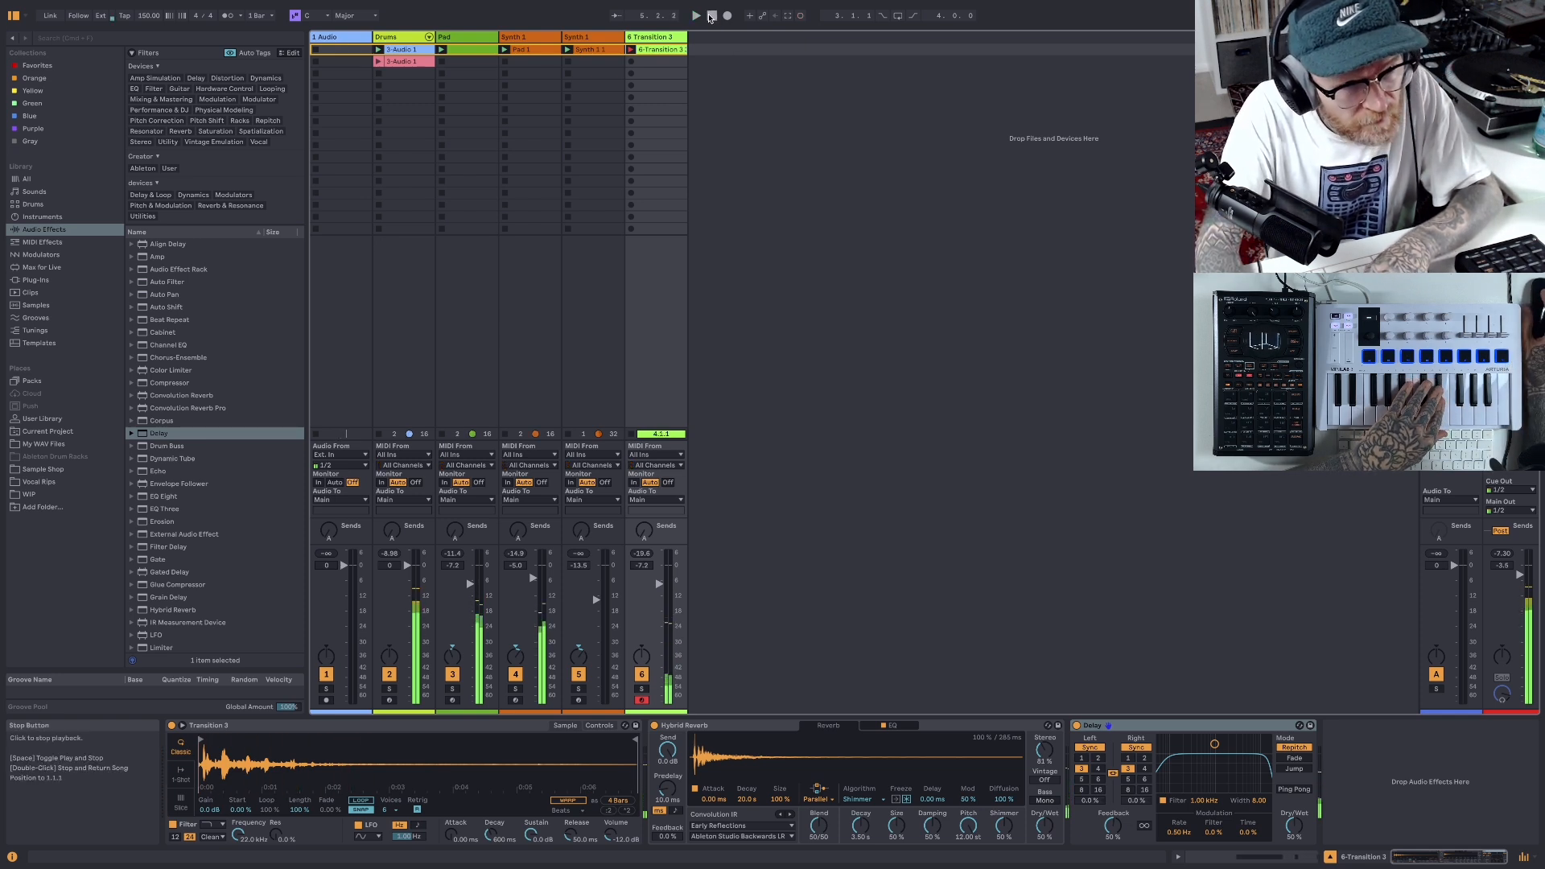
{"action": "key", "text": "space"}
{"action": "right_click", "coordinate": [674, 52]}
{"action": "left_click", "coordinate": [685, 55]}
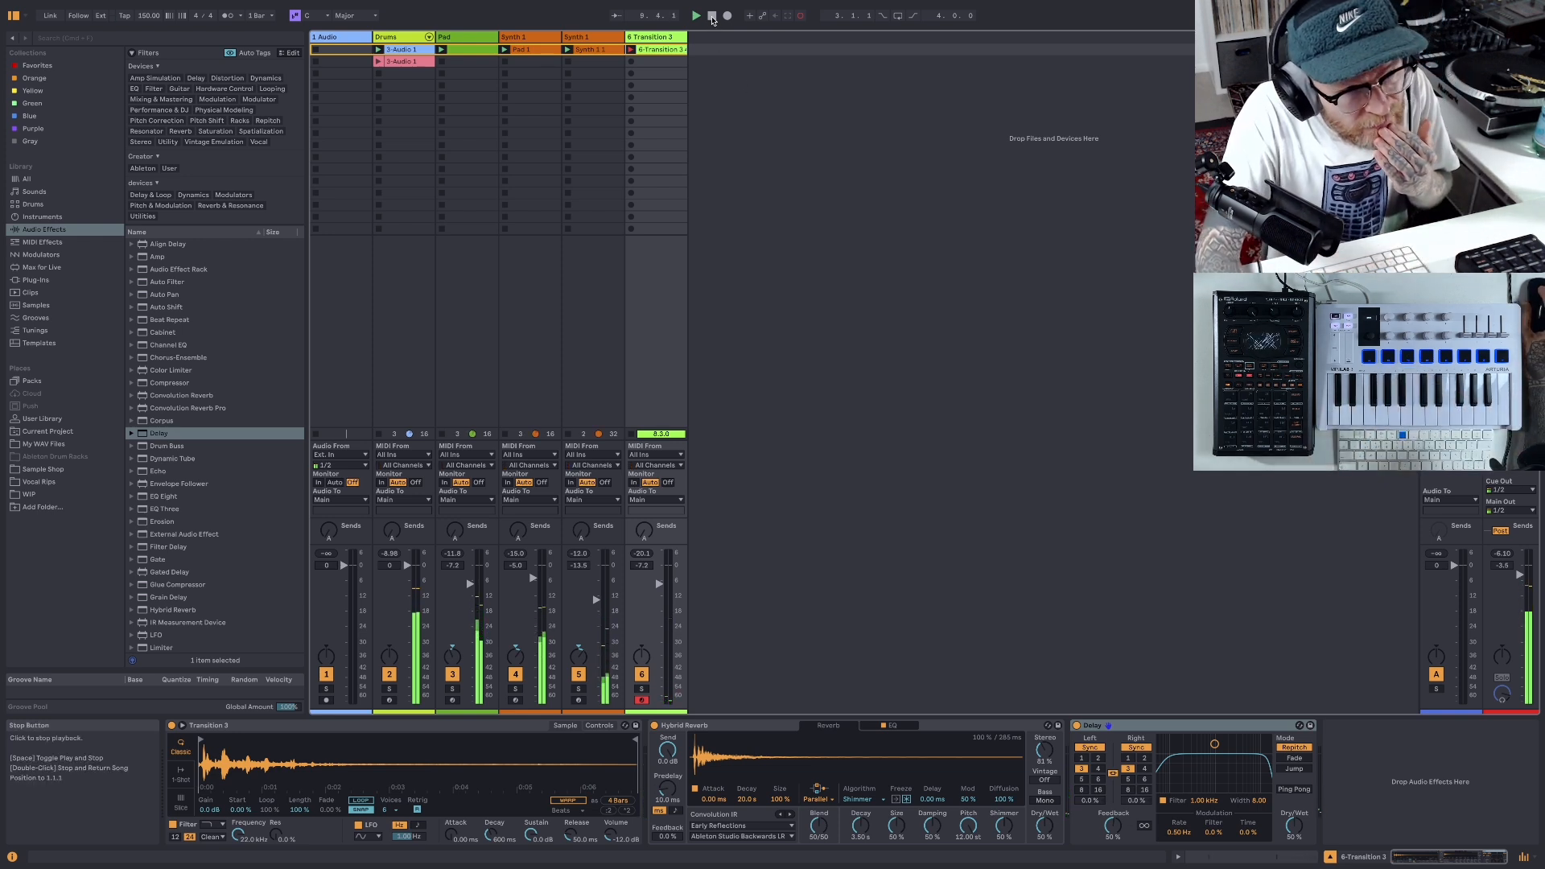
{"action": "key", "text": "space"}
{"action": "right_click", "coordinate": [677, 52]}
{"action": "left_click", "coordinate": [708, 79]}
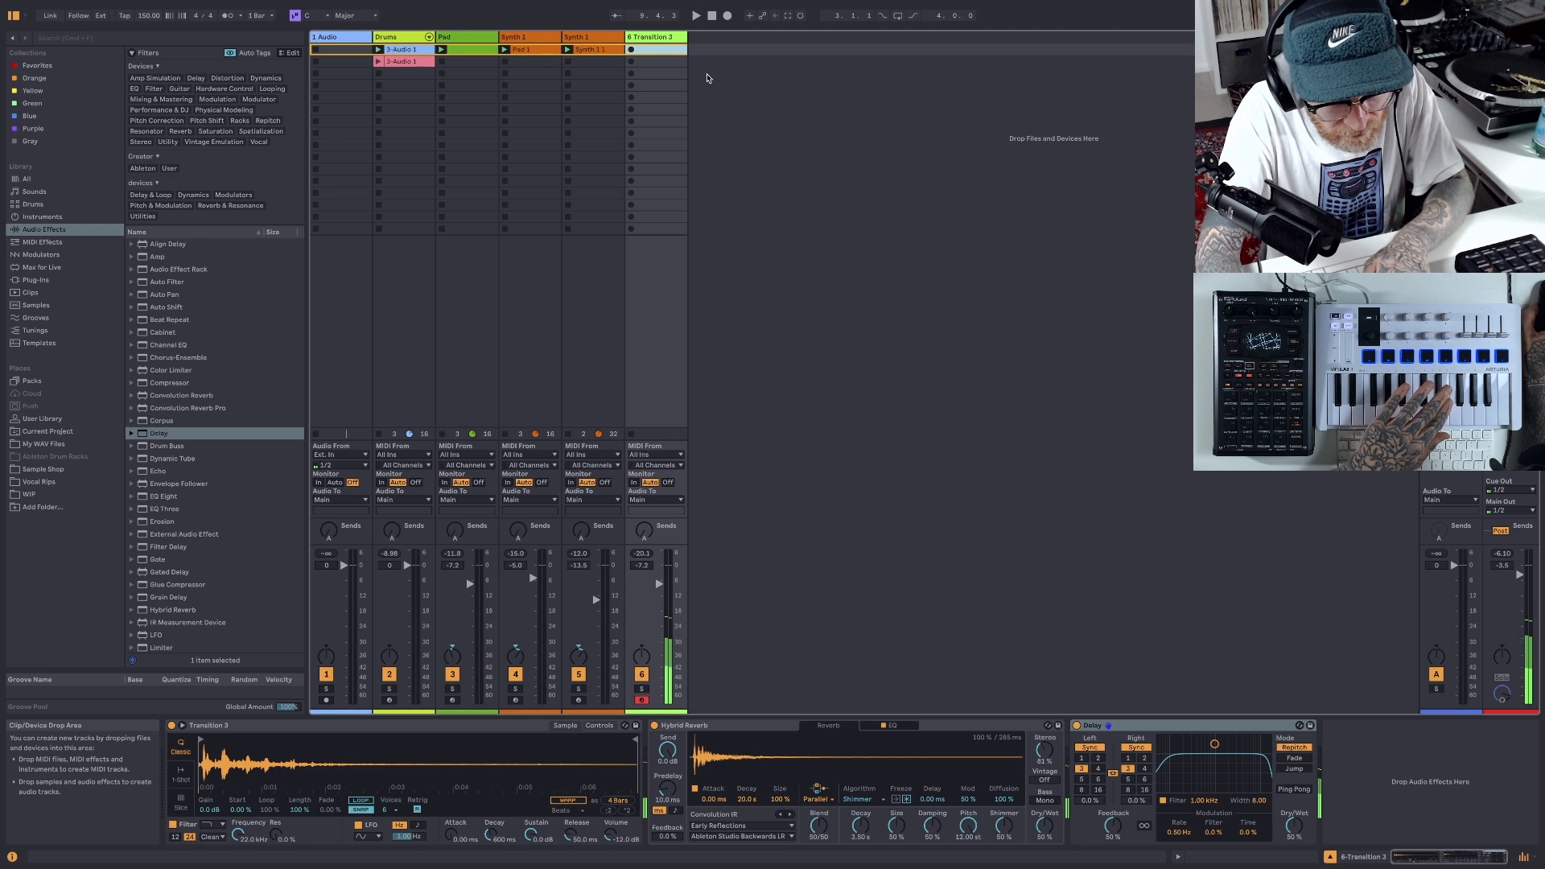
- Move the Simpler sample's start marker close to the first transient and record a new take in the Transition 3 track's first clip slot
{"action": "left_click_drag", "start_coordinate": [358, 744], "coordinate": [463, 750]}
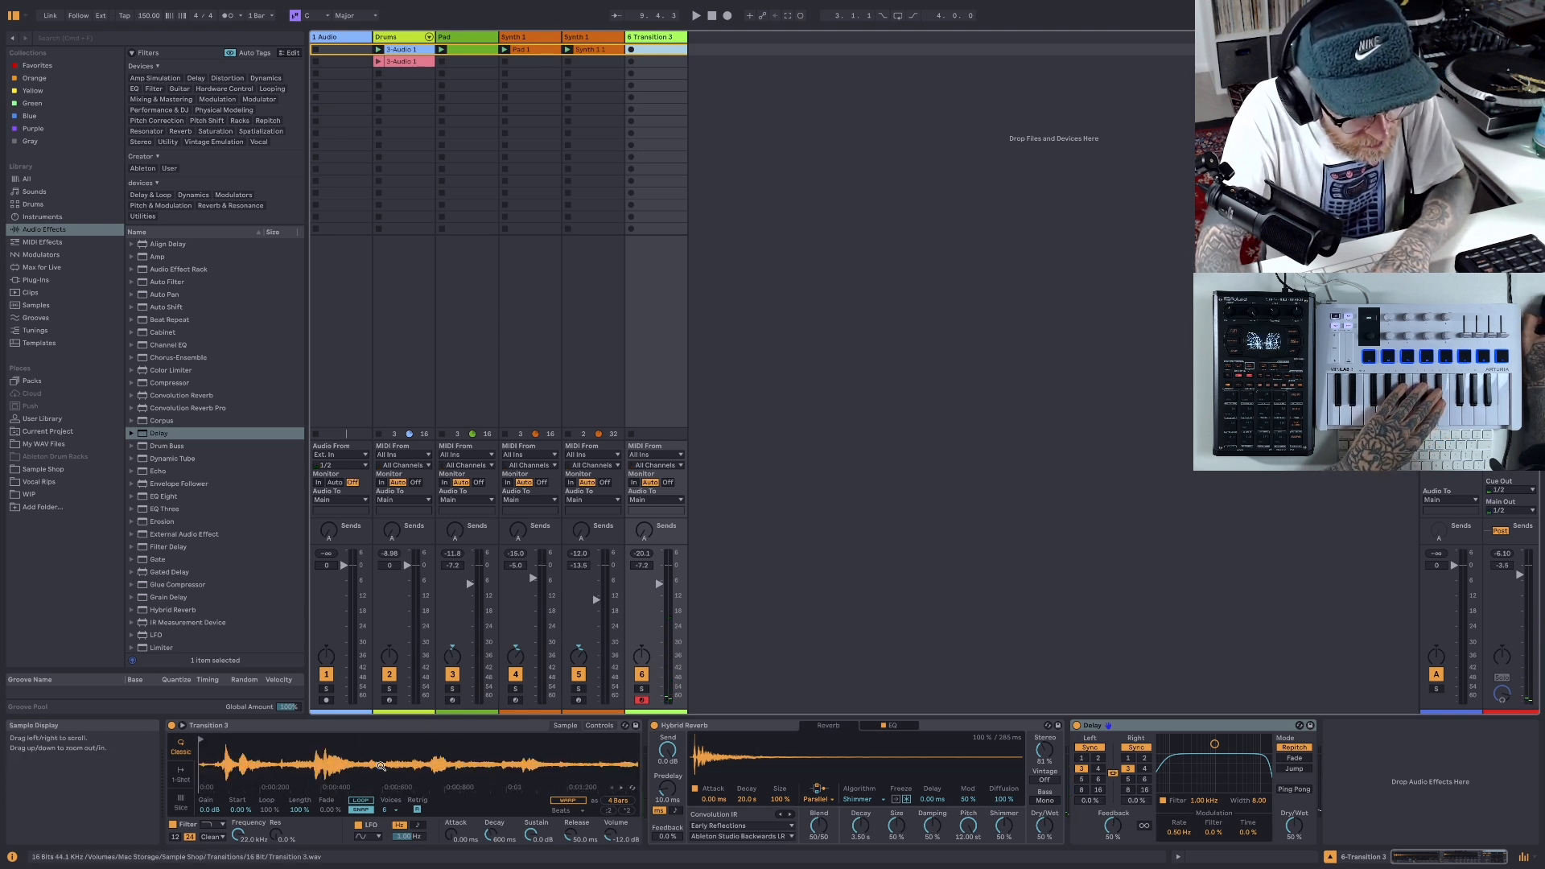
{"action": "left_click", "coordinate": [212, 741]}
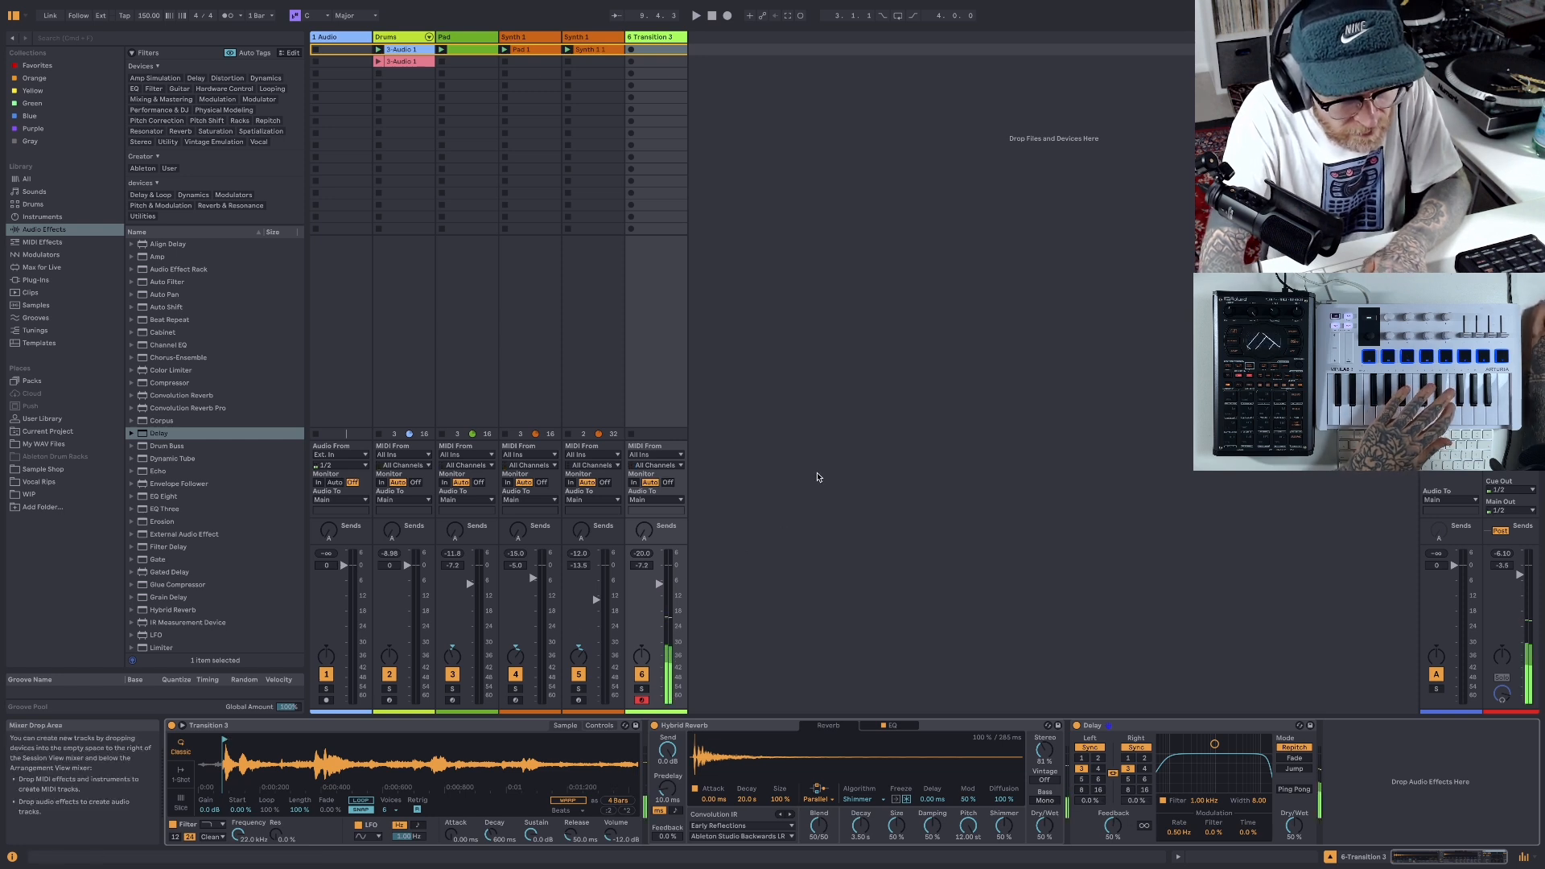
{"action": "left_click", "coordinate": [633, 49]}
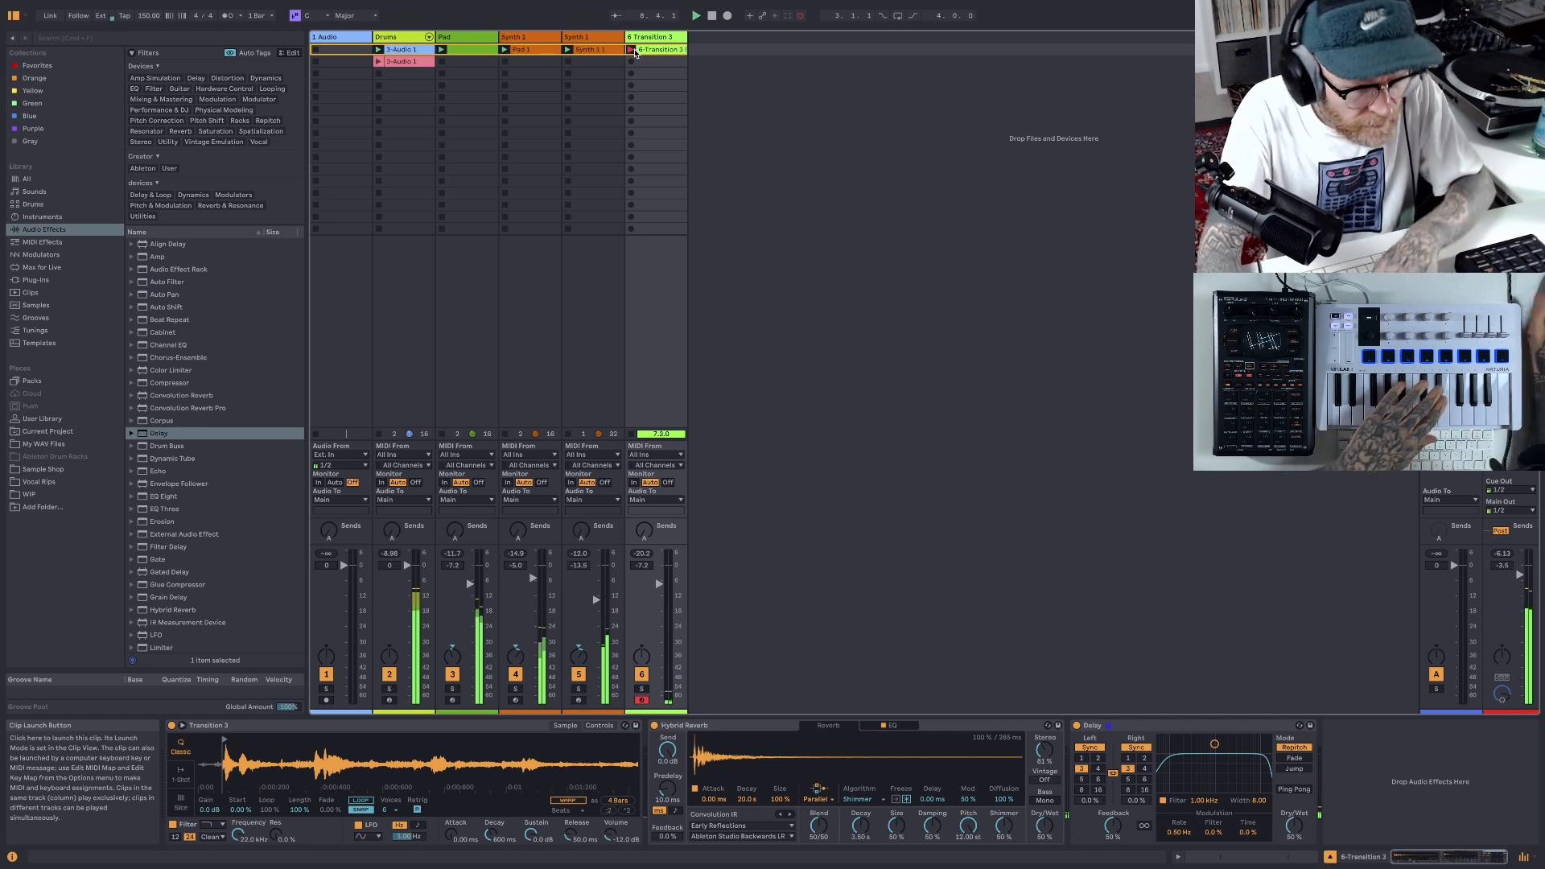
{"action": "left_click", "coordinate": [711, 17]}
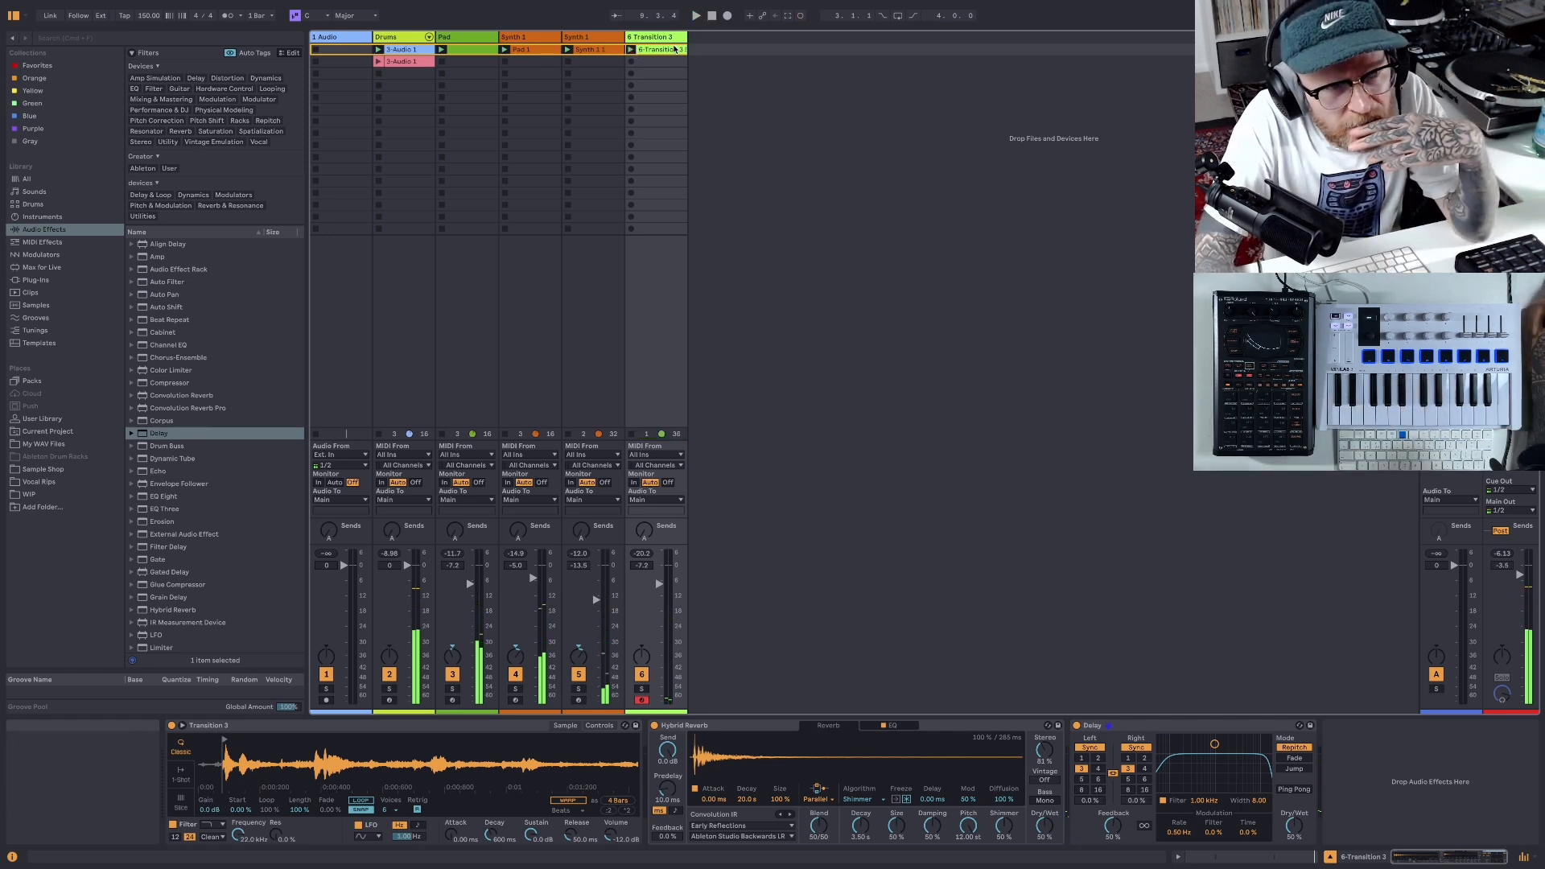
- Open the recorded transition clip, shift both D#3 notes slightly later in time and play the beat
{"action": "double_click", "coordinate": [660, 50]}
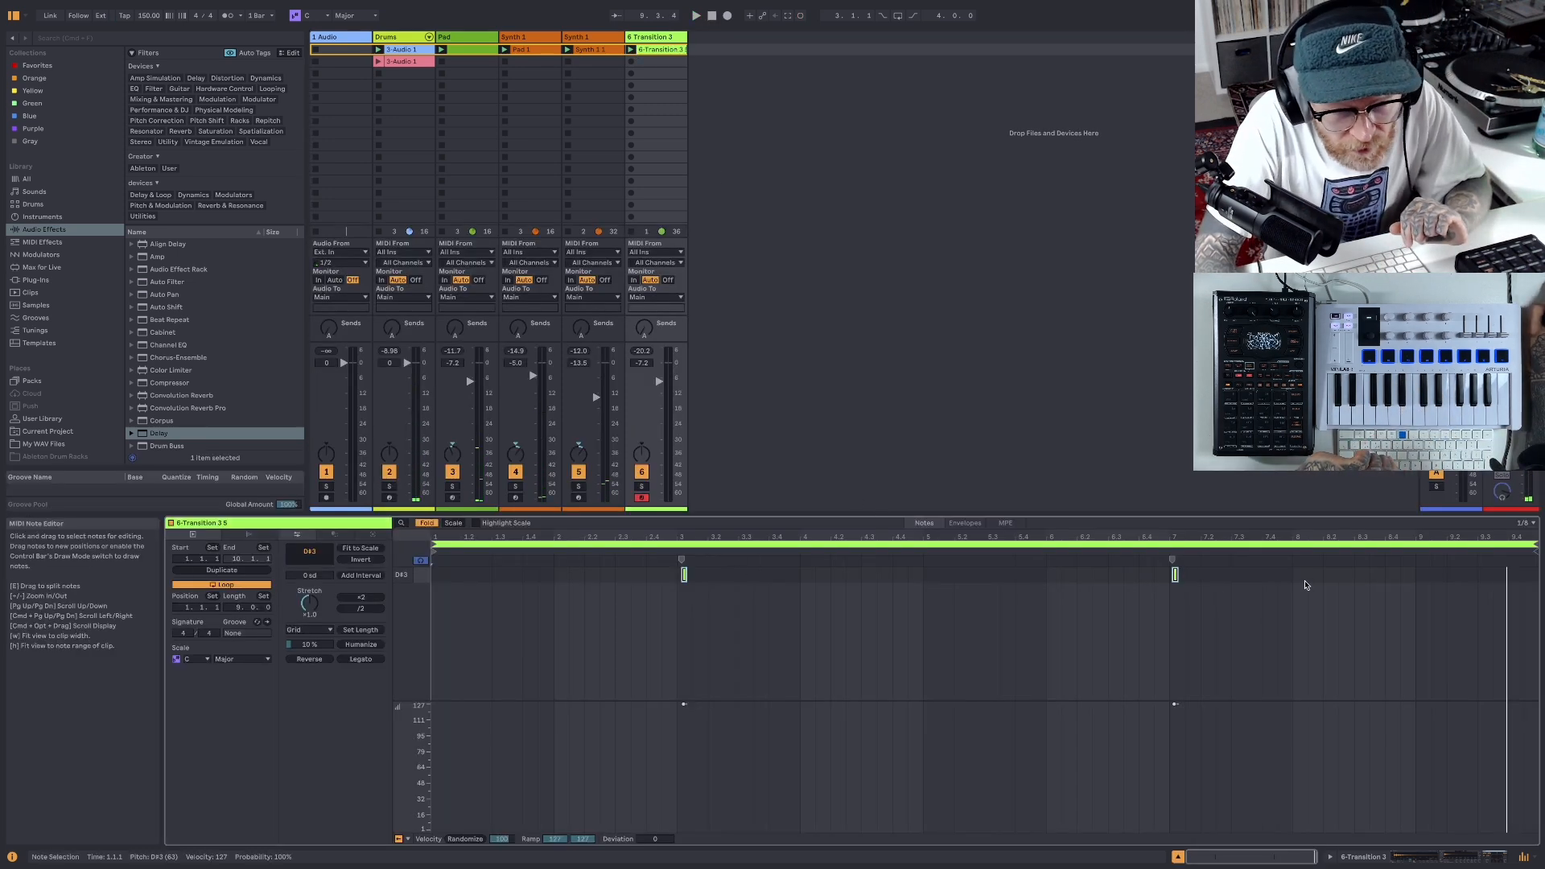
{"action": "left_click_drag", "start_coordinate": [1204, 568], "coordinate": [687, 575]}
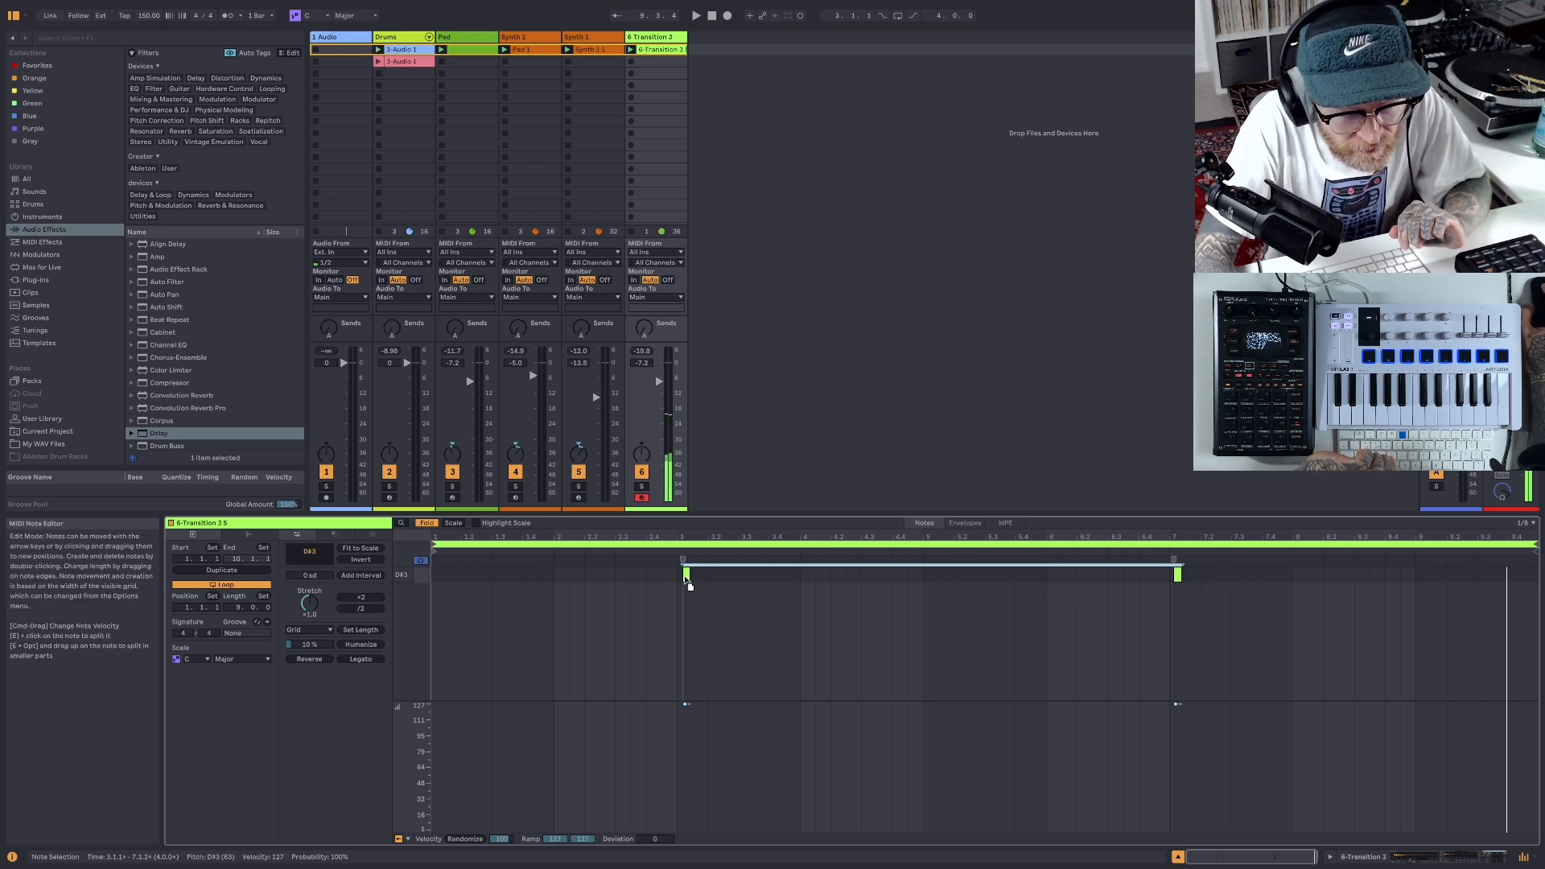
{"action": "key", "text": "space"}
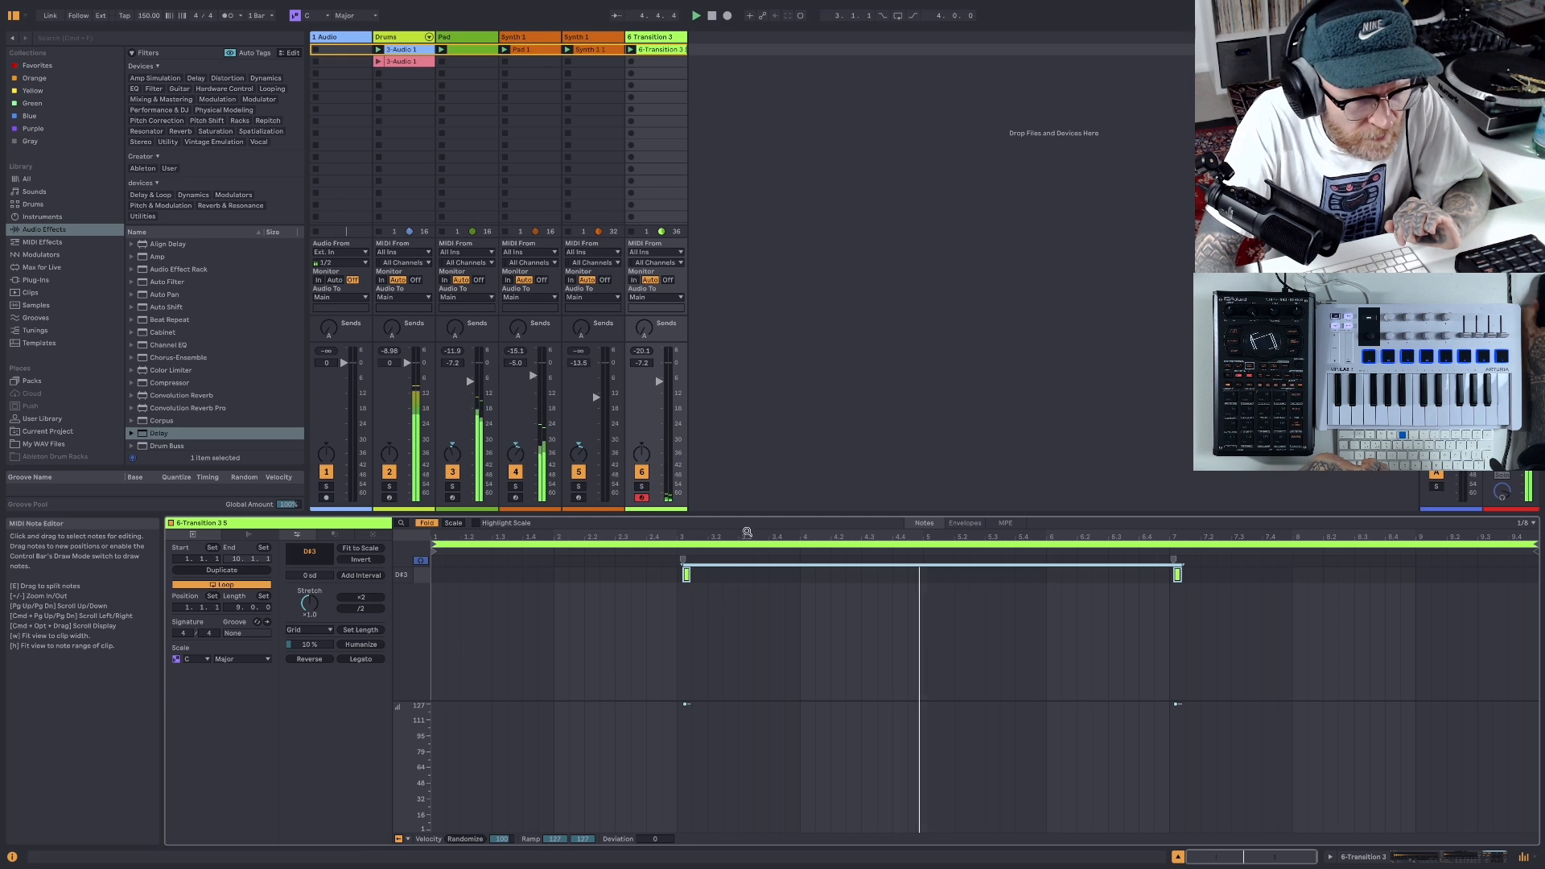
- Lower the first D#3 note's velocity to 72, shift the note slightly earlier and replay the beat from the start
{"action": "left_click_drag", "start_coordinate": [746, 537], "coordinate": [744, 676]}
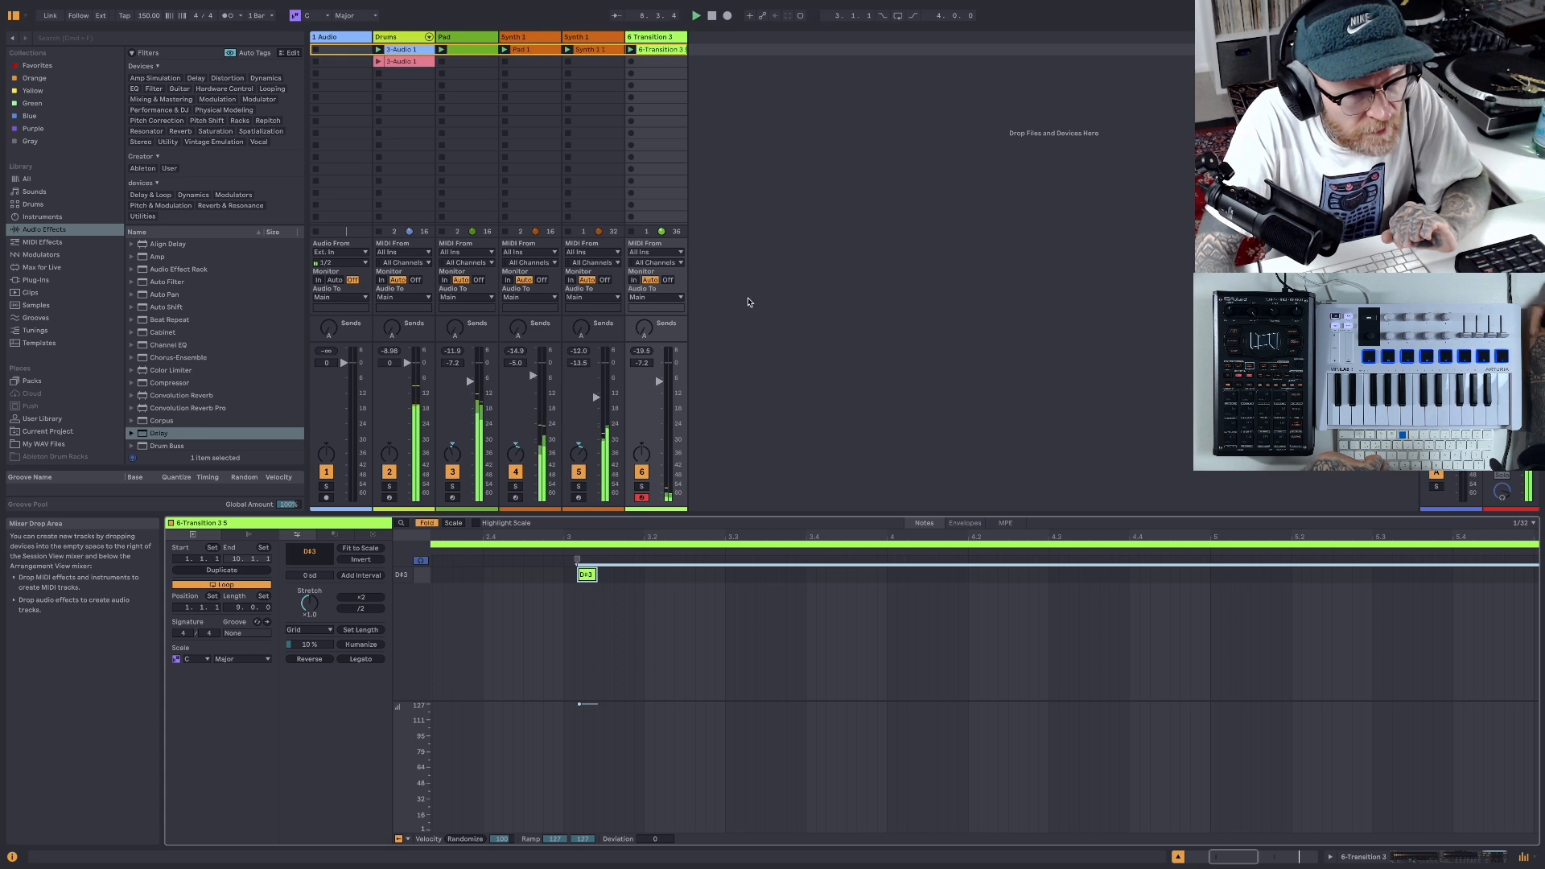
{"action": "scroll", "coordinate": [632, 752], "scroll_direction": "left", "scroll_amount": 1}
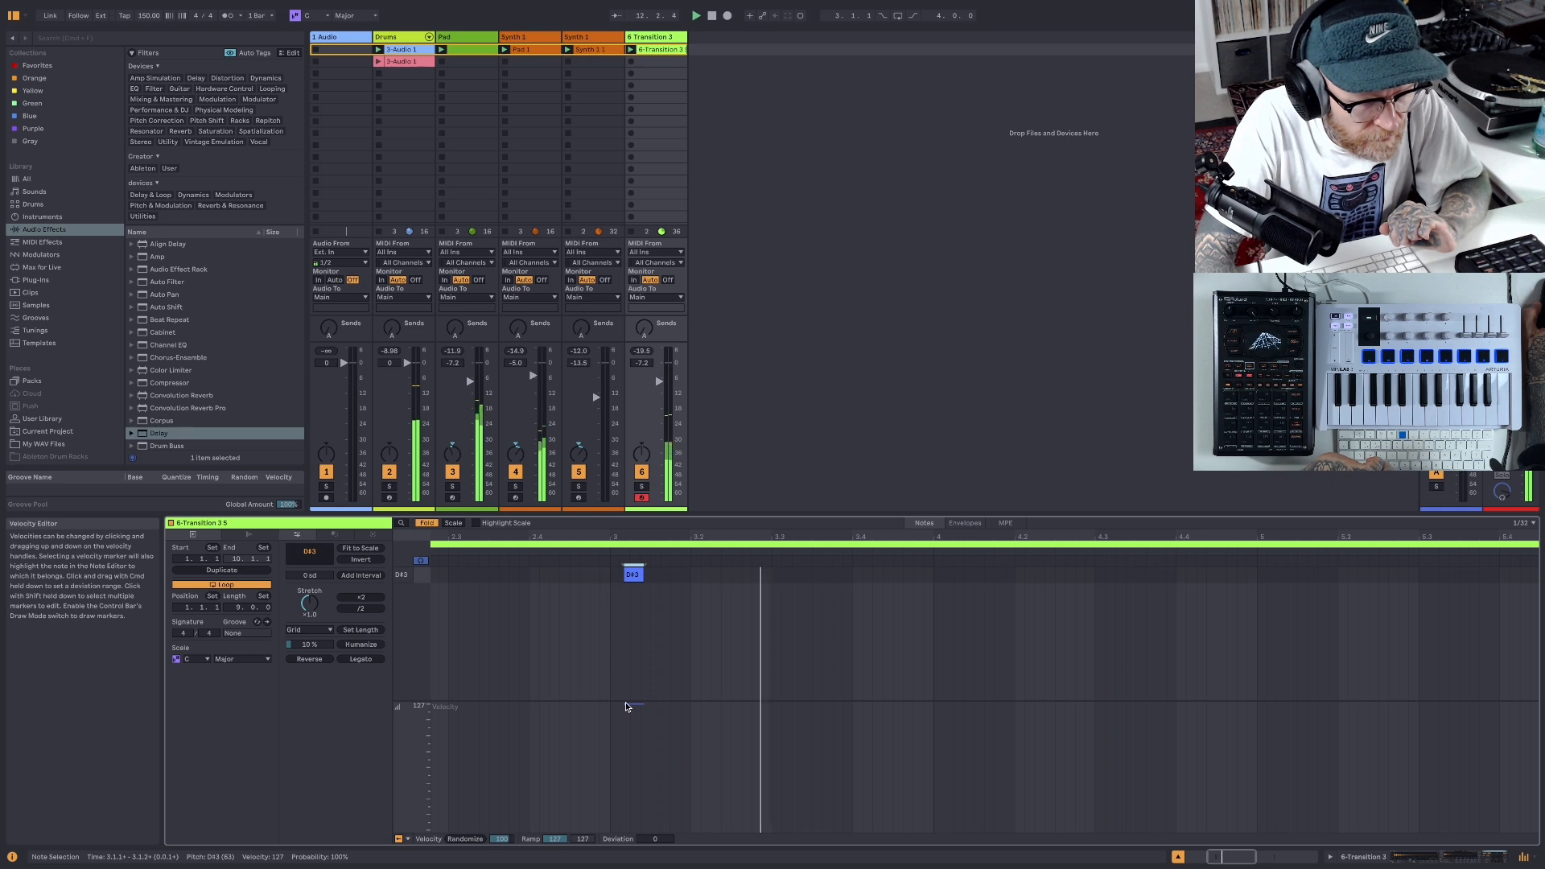
{"action": "left_click_drag", "start_coordinate": [621, 701], "coordinate": [625, 758]}
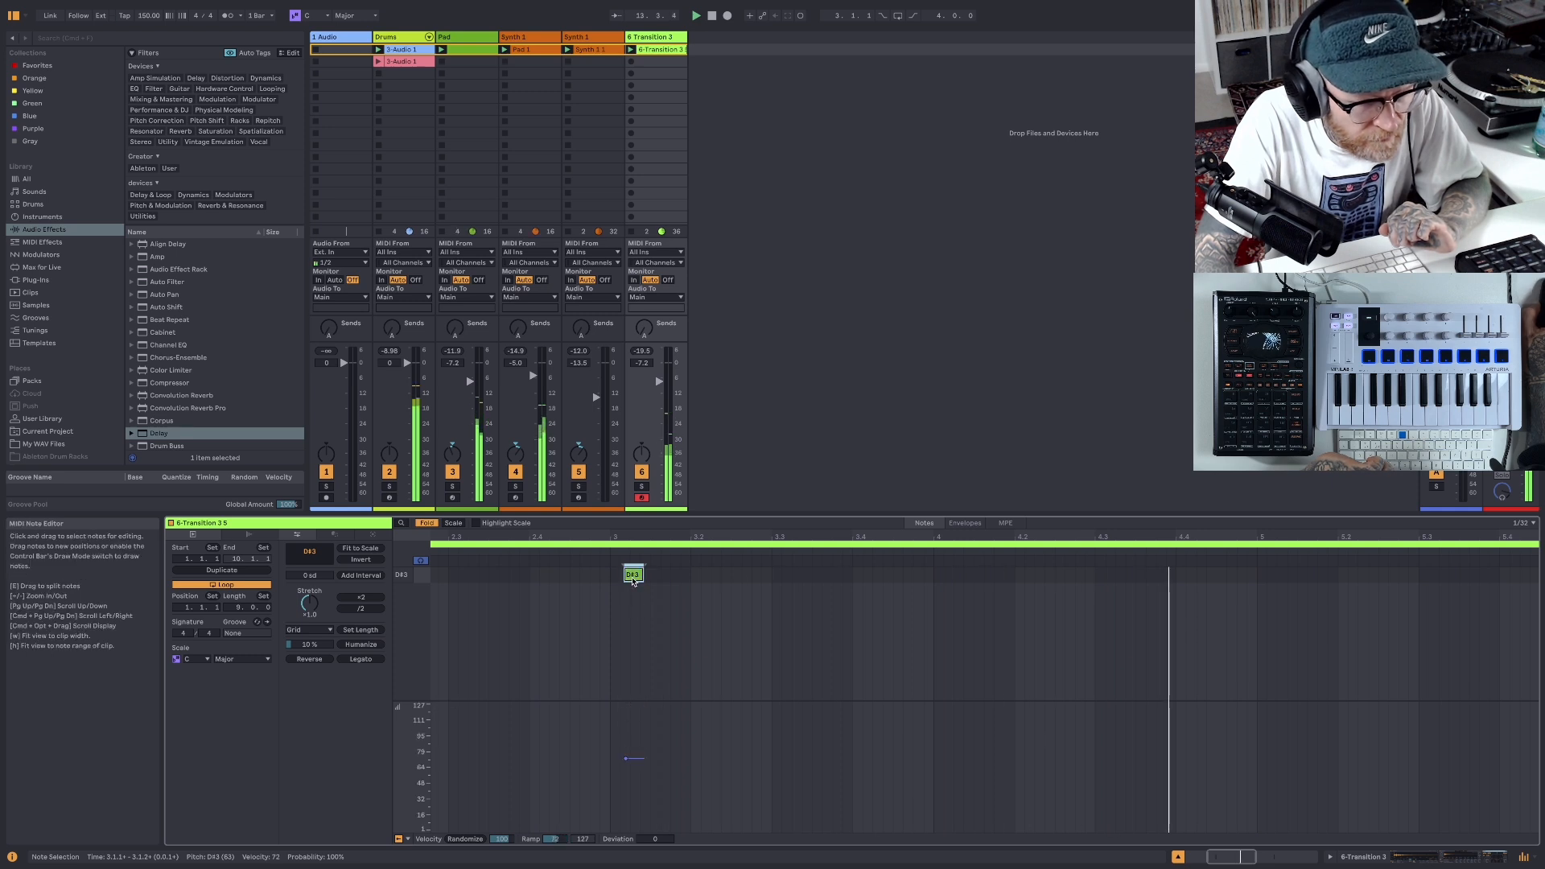
{"action": "left_click_drag", "start_coordinate": [634, 577], "coordinate": [629, 577]}
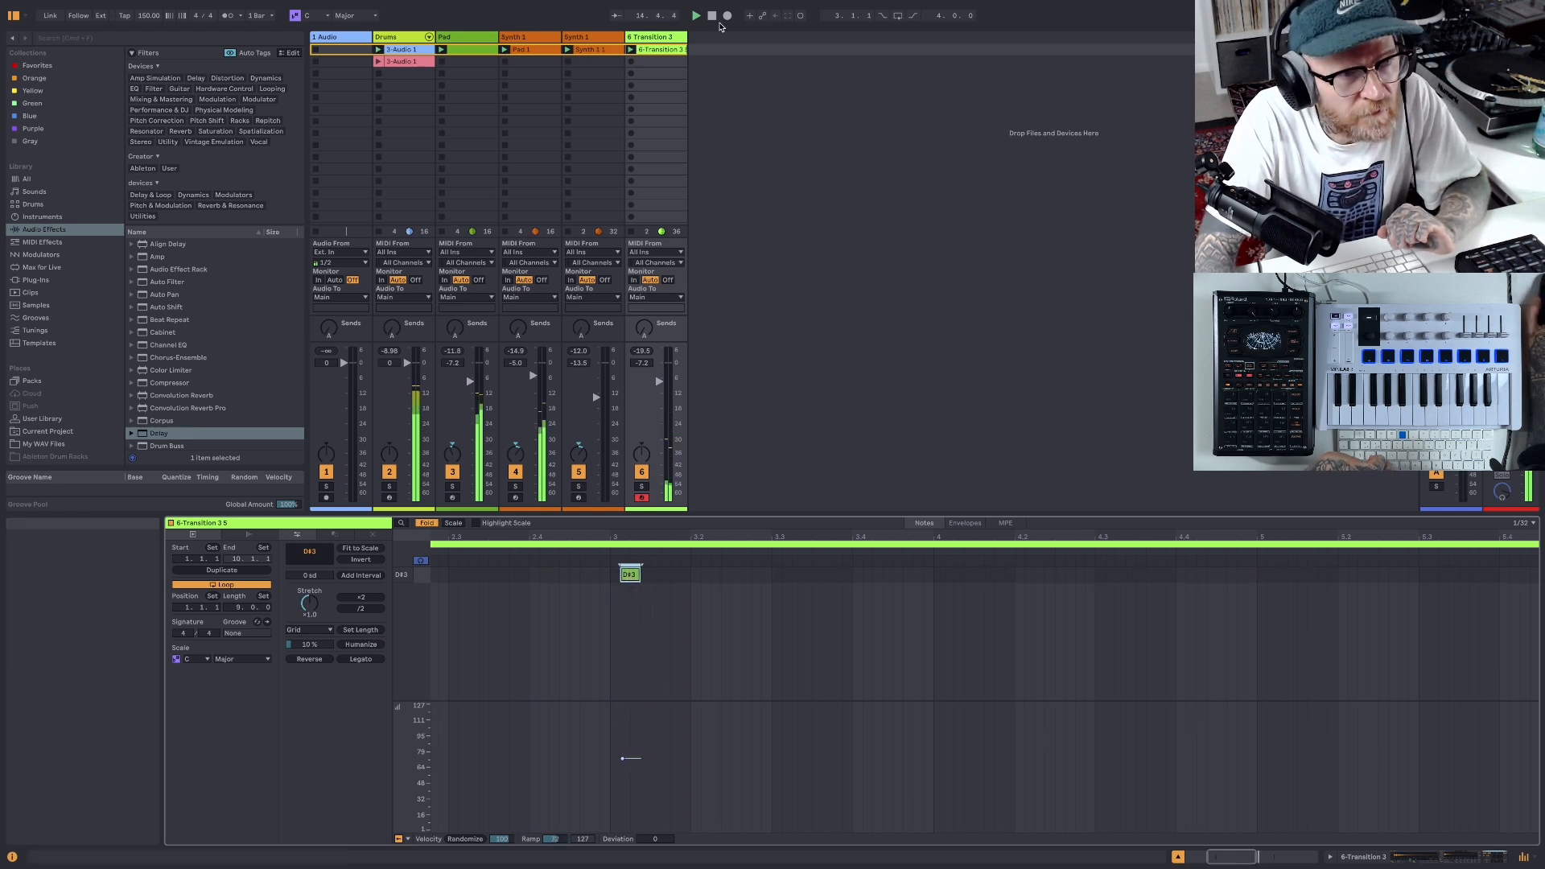
{"action": "left_click", "coordinate": [696, 17]}
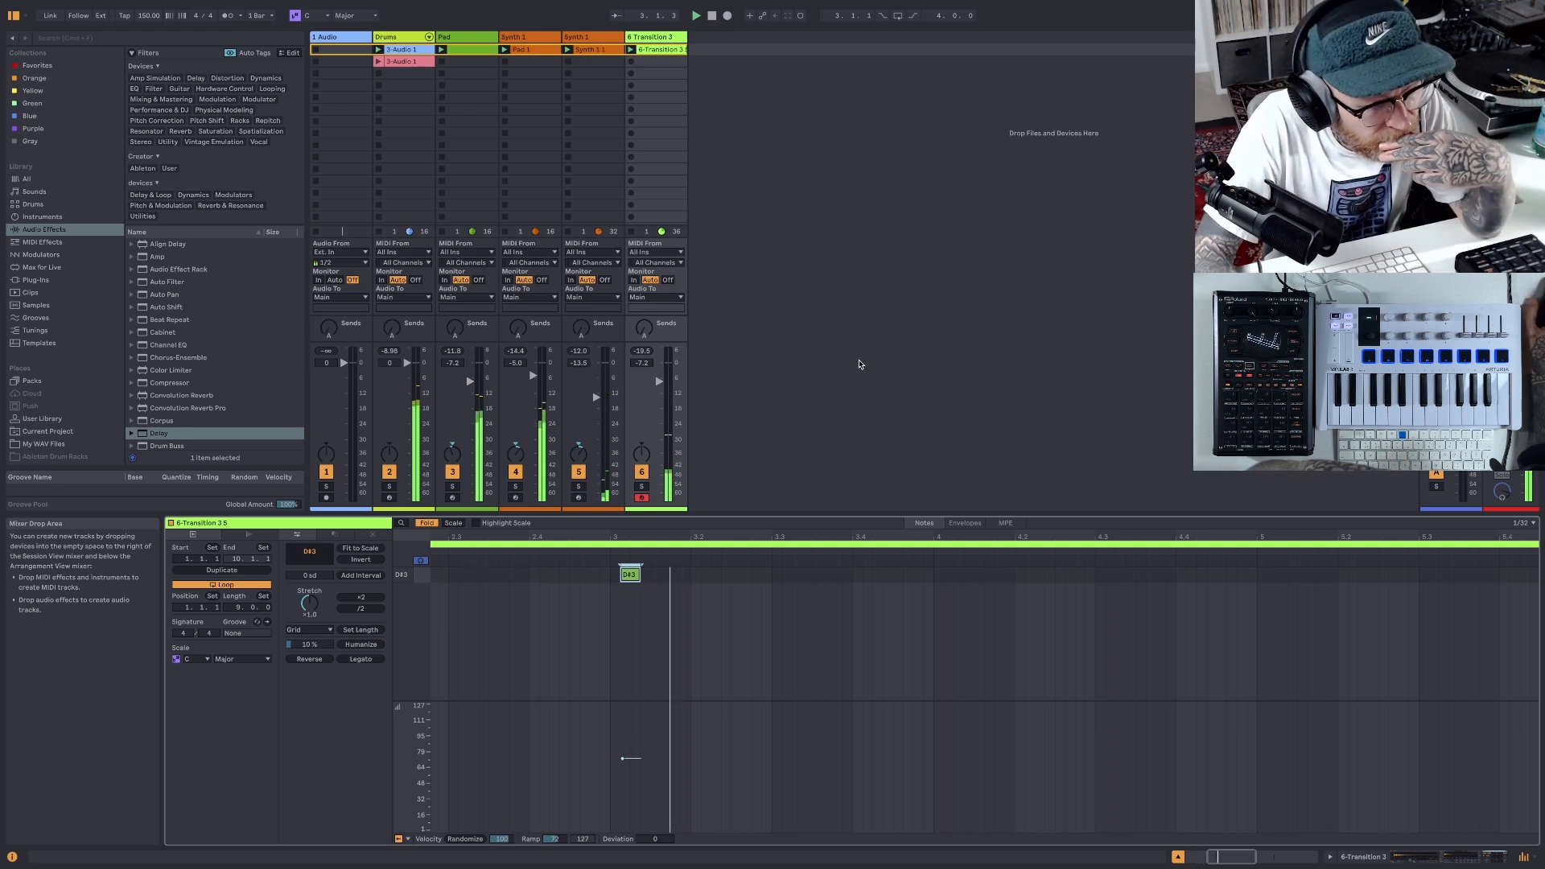
- Raise the first D#3 note's velocity to 86 and slightly lower the velocity of the second D#3 note at bar 7
{"action": "left_click_drag", "start_coordinate": [624, 758], "coordinate": [624, 745]}
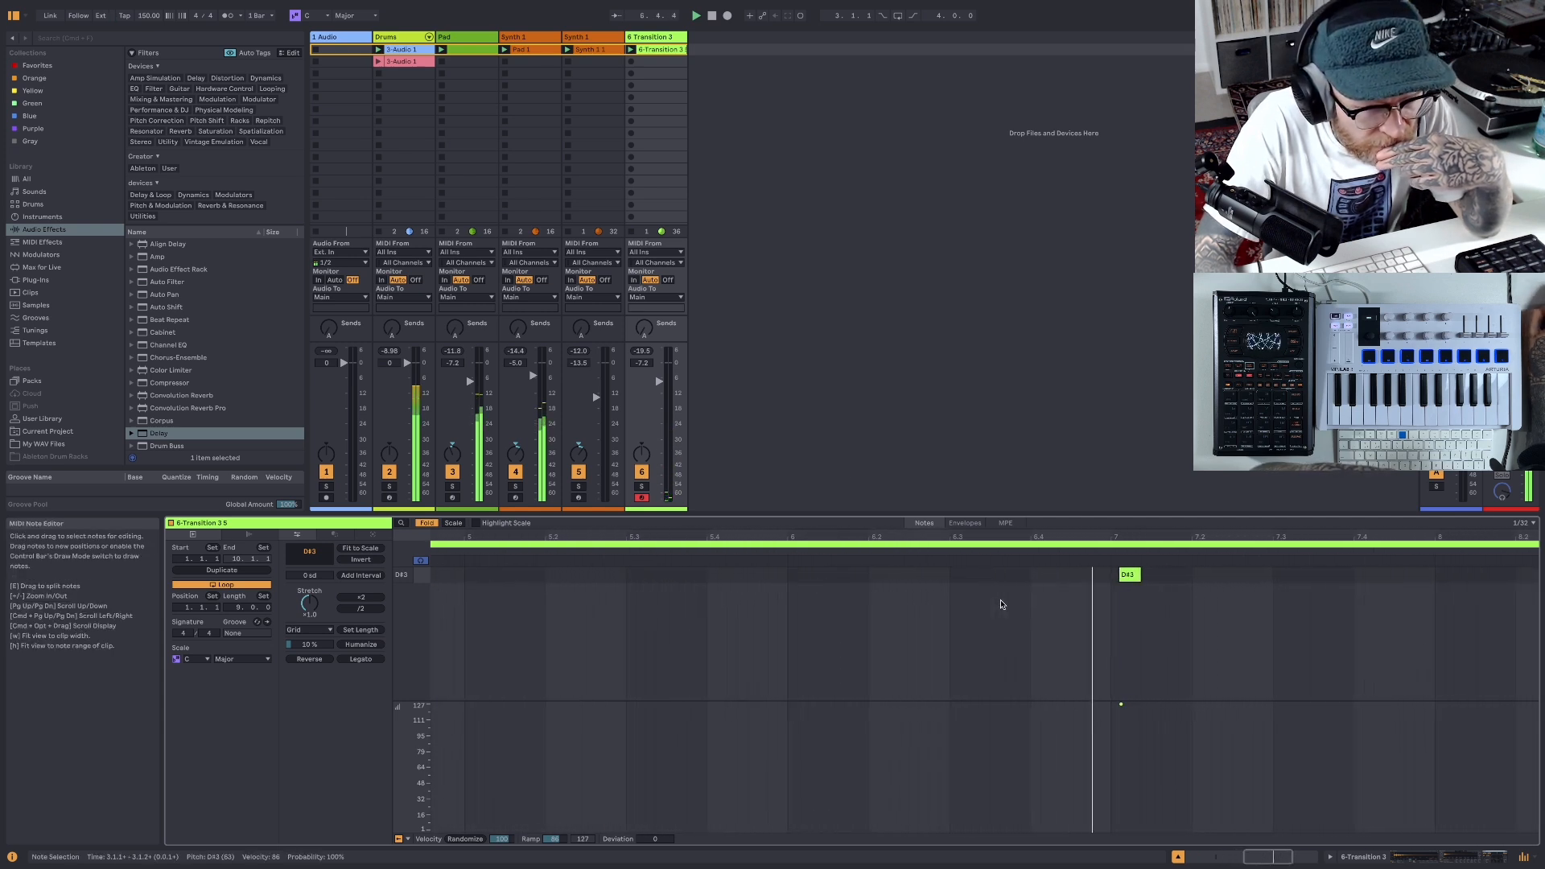
{"action": "scroll", "coordinate": [1001, 604], "scroll_direction": "right", "scroll_amount": 5}
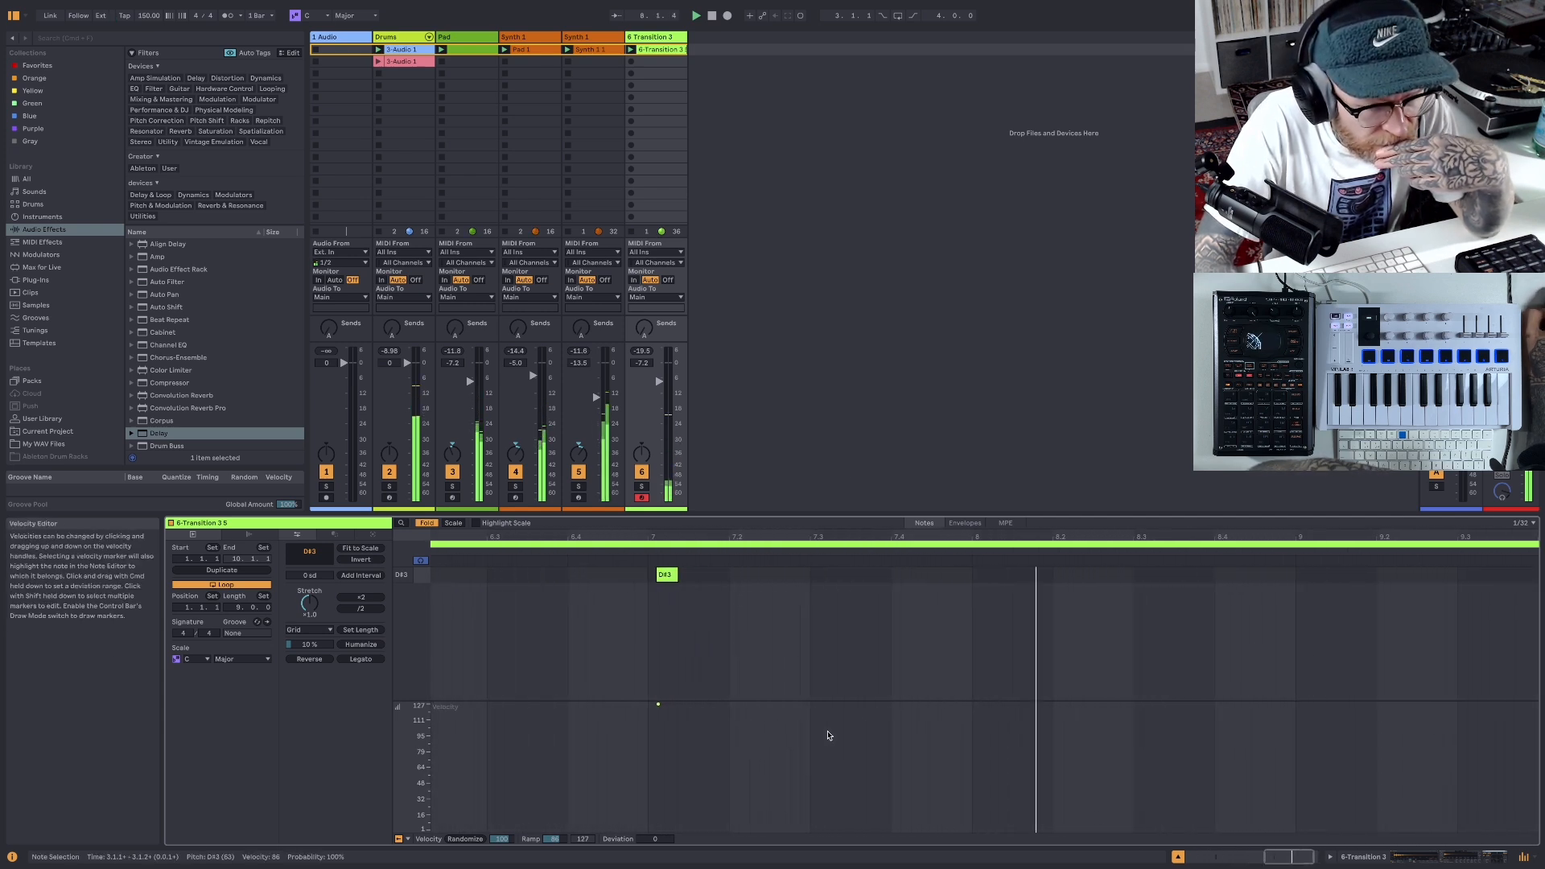
{"action": "left_click", "coordinate": [647, 706]}
{"action": "left_click_drag", "start_coordinate": [646, 704], "coordinate": [646, 711]}
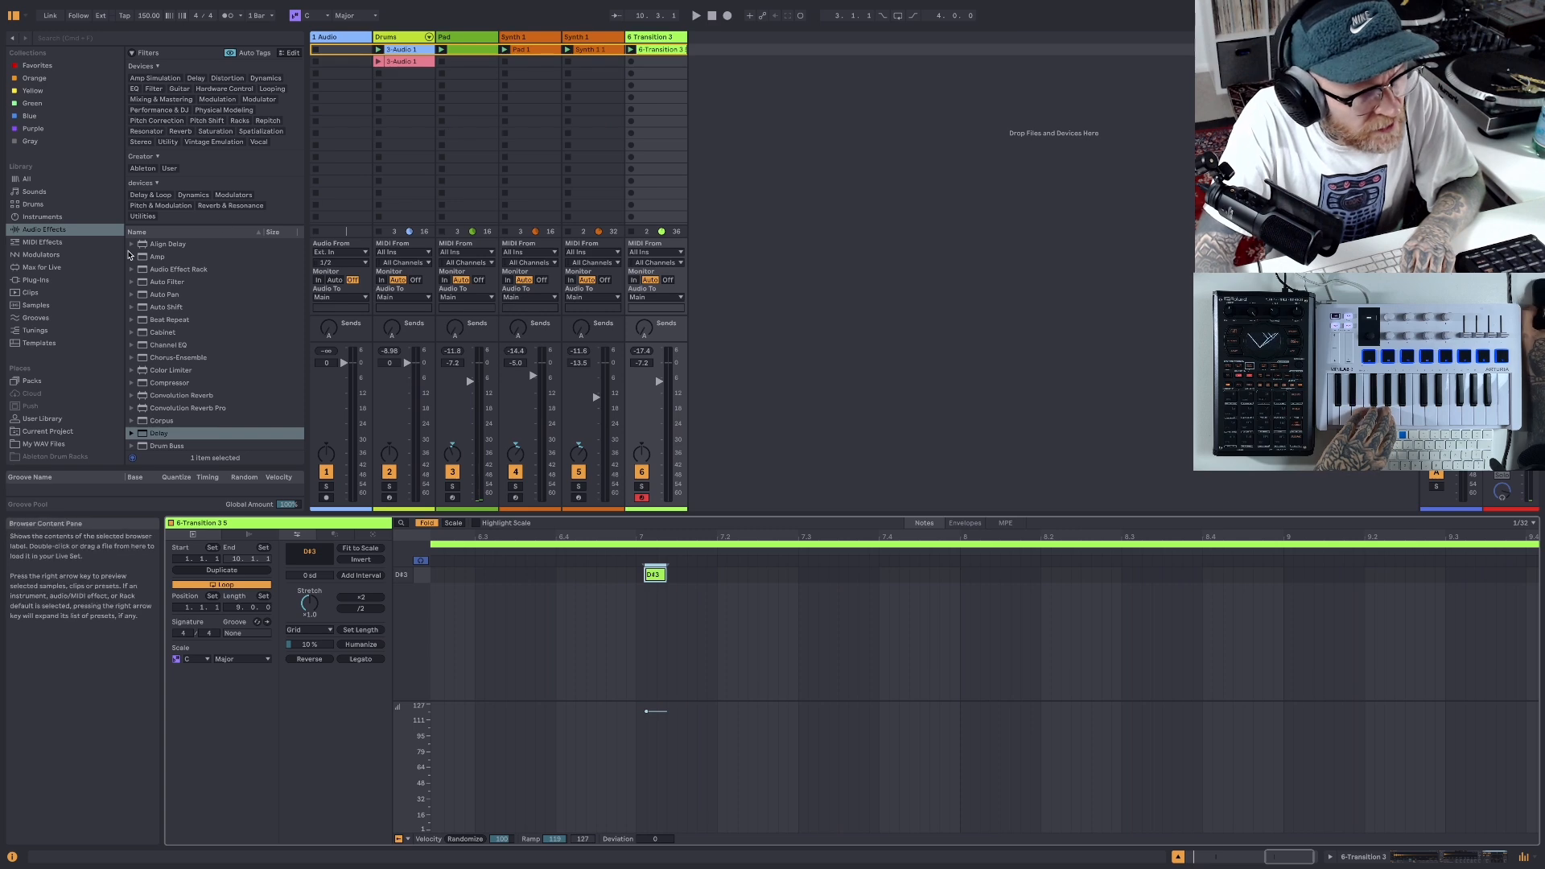
- Load Simpler onto a new MIDI track after the Transition 3 track and open the Sample Shop folder
{"action": "left_click", "coordinate": [56, 218]}
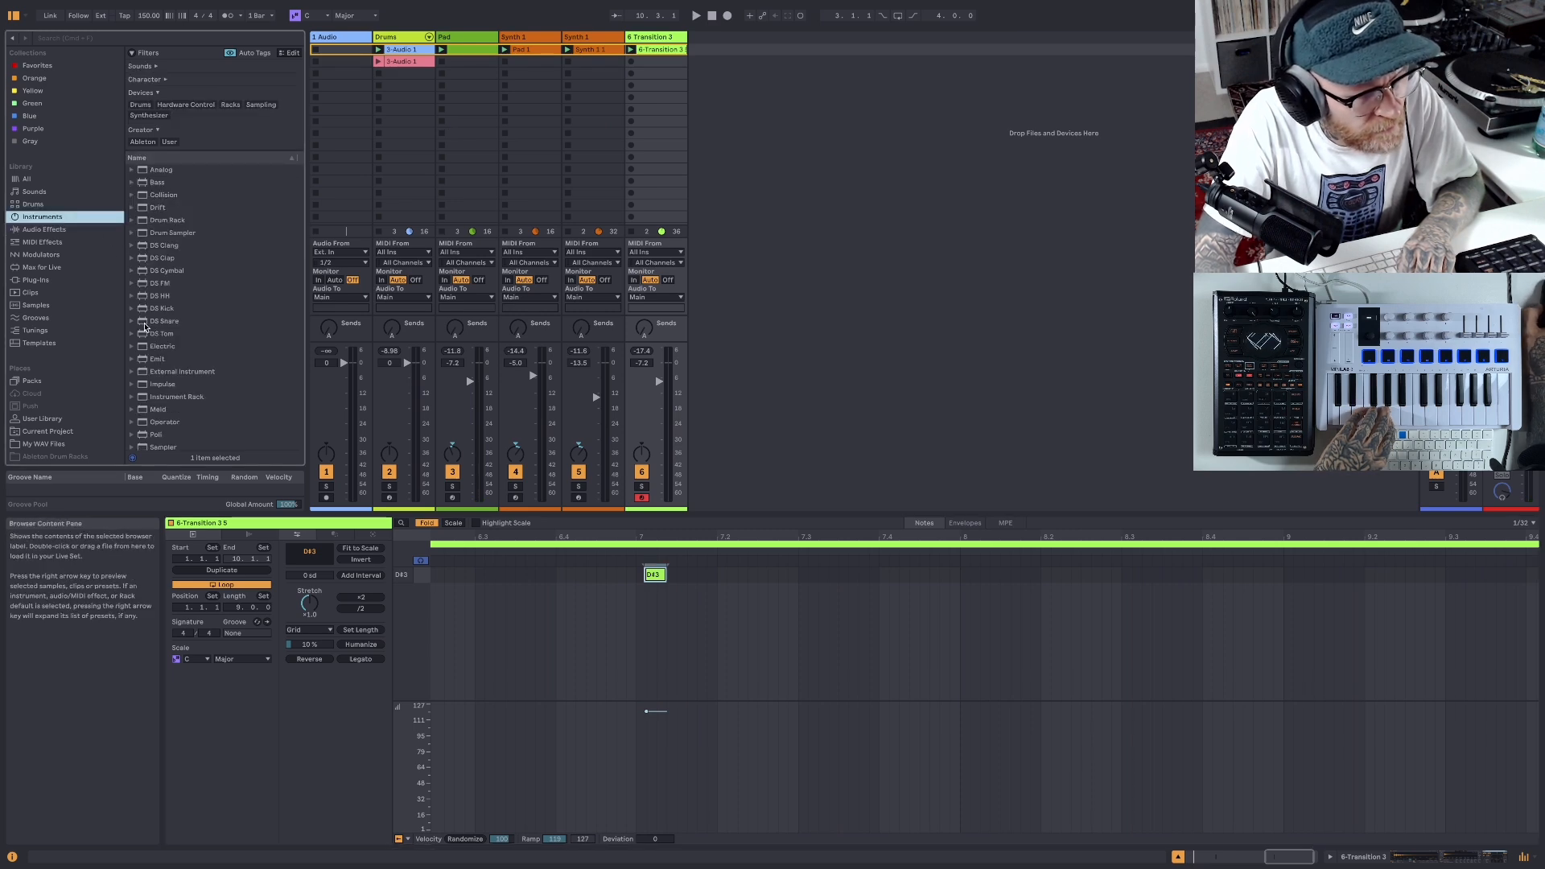
{"action": "scroll", "coordinate": [151, 322], "scroll_direction": "down", "scroll_amount": 3}
{"action": "left_click_drag", "start_coordinate": [147, 386], "coordinate": [785, 182]}
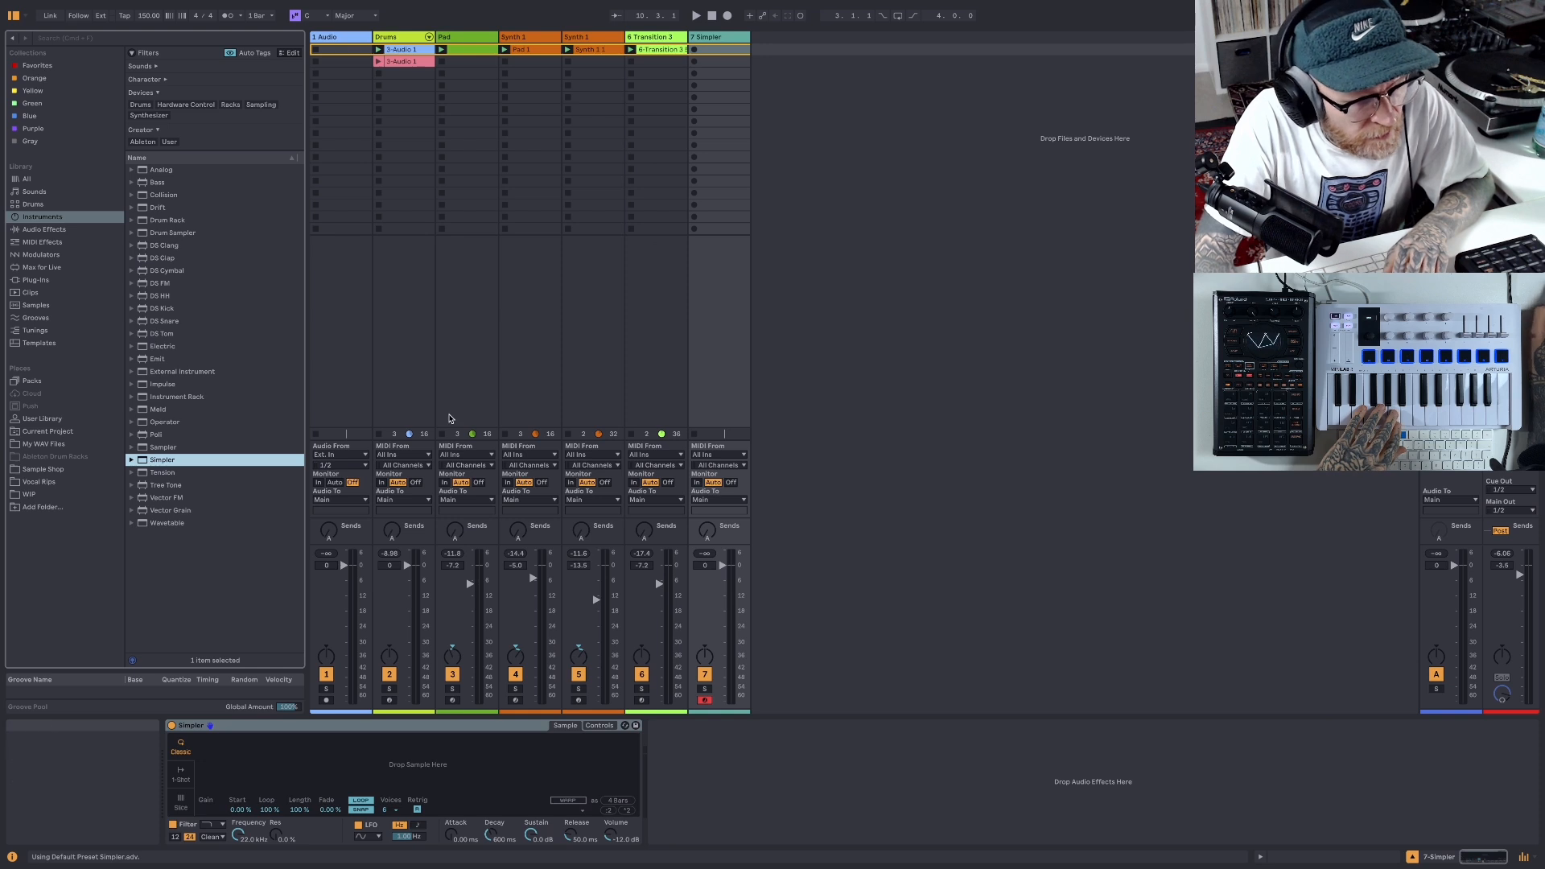
{"action": "left_click", "coordinate": [44, 469]}
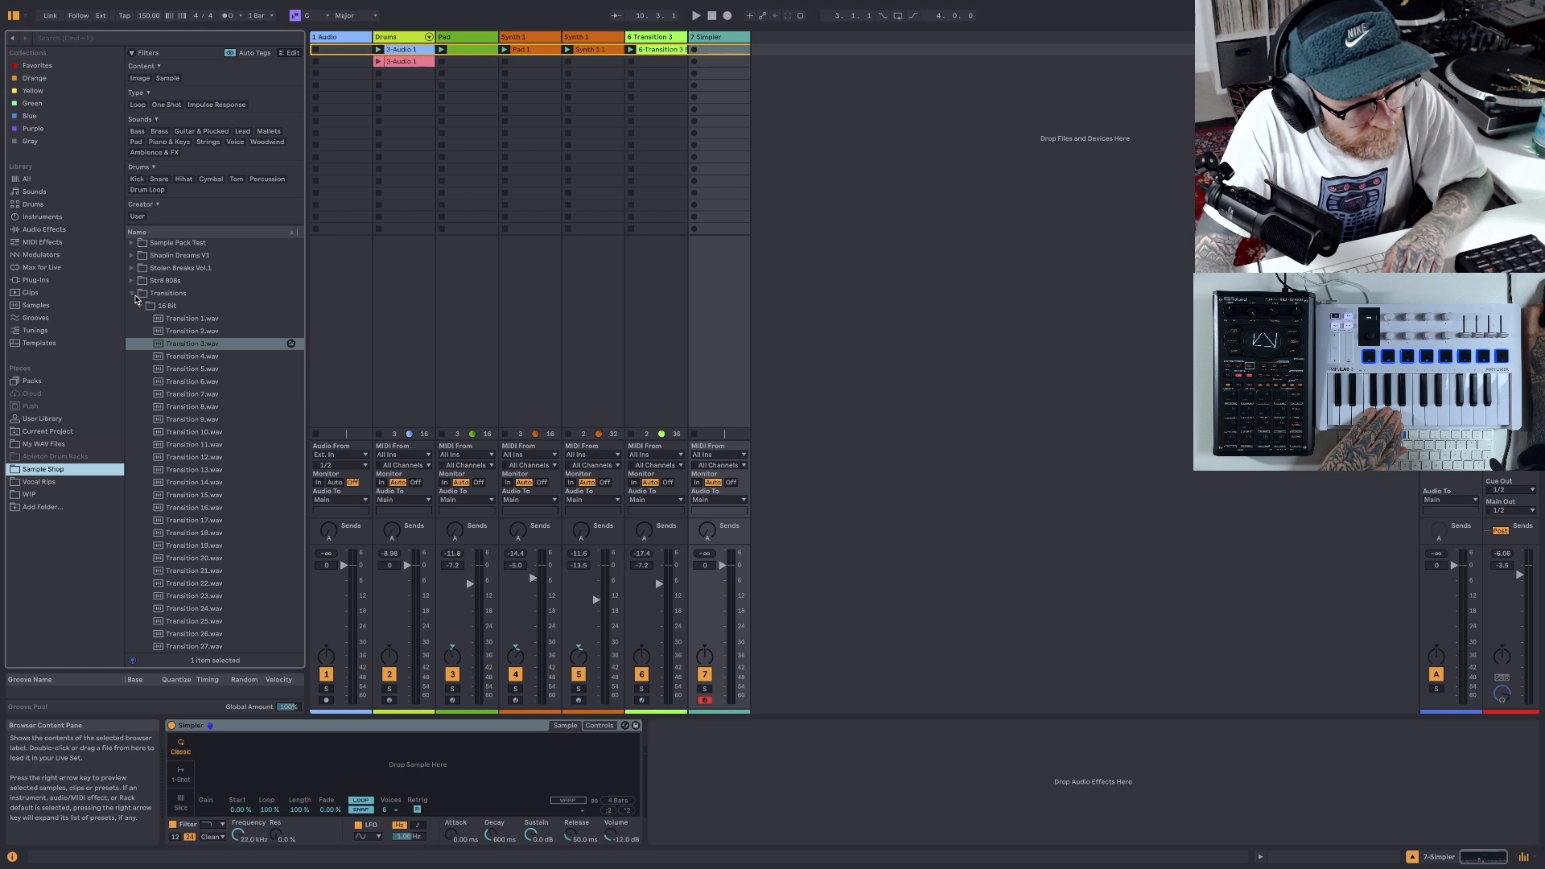
- Collapse the Transitions folder and search the plug-ins for "labs", clearing the search at the end
{"action": "left_click", "coordinate": [133, 295]}
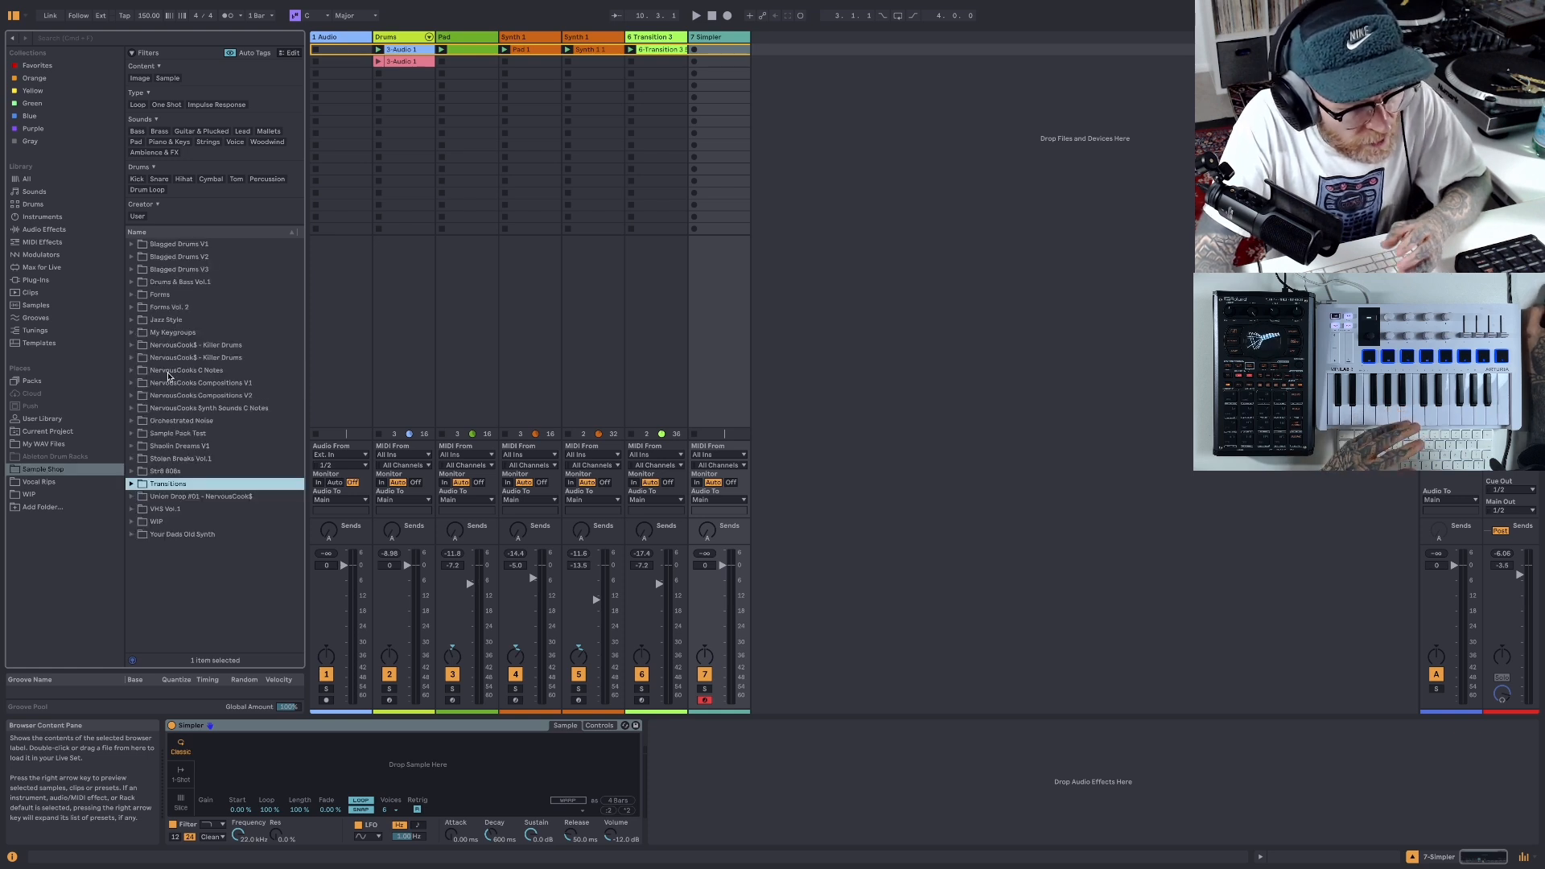
{"action": "left_click", "coordinate": [49, 281]}
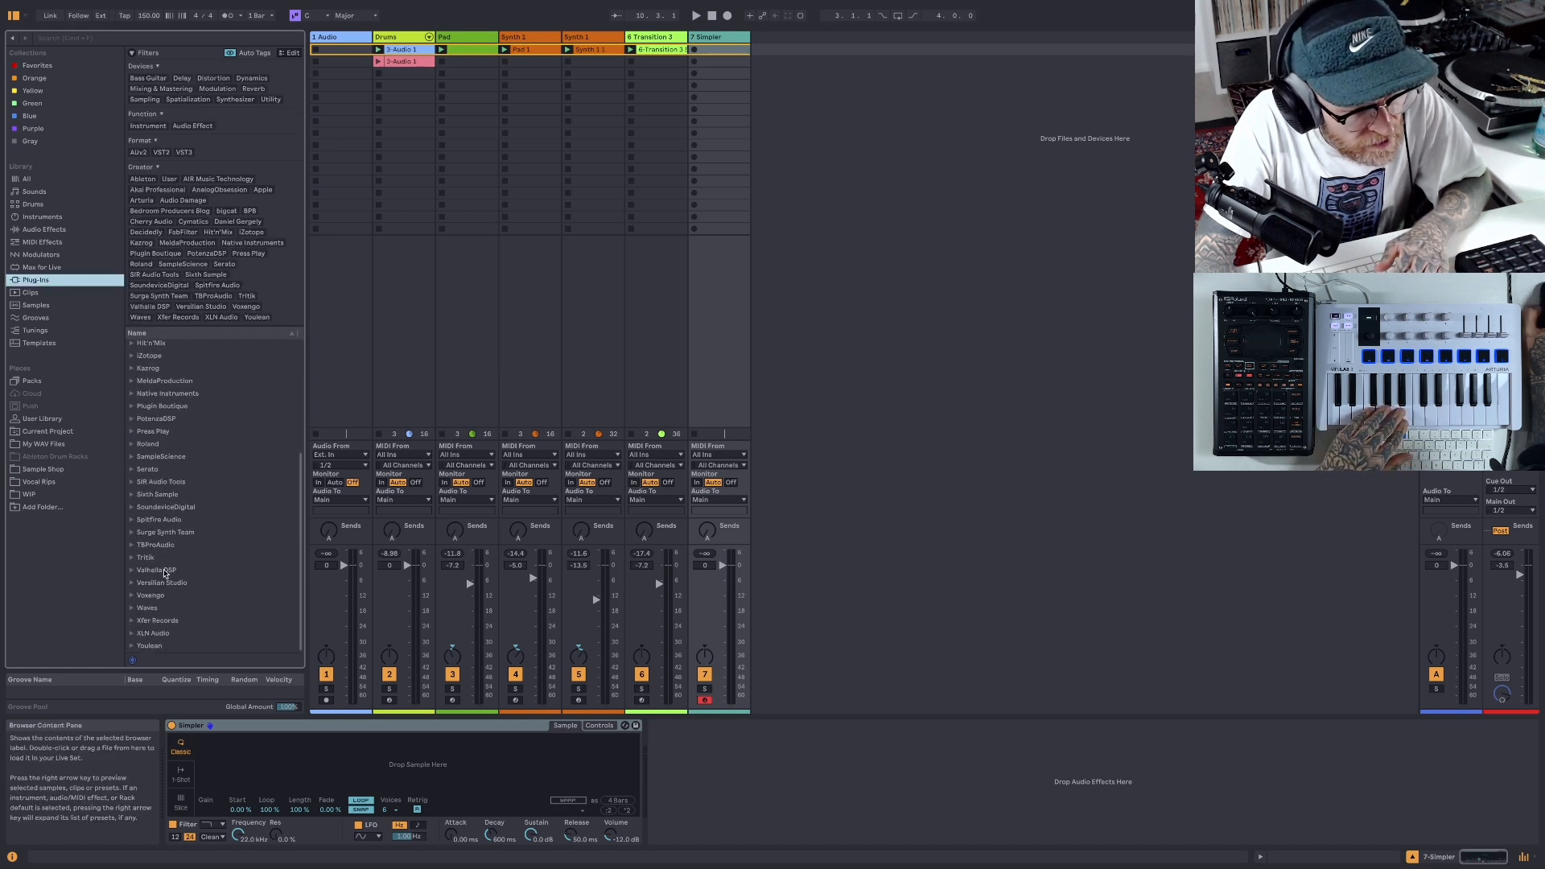
{"action": "left_click", "coordinate": [180, 41]}
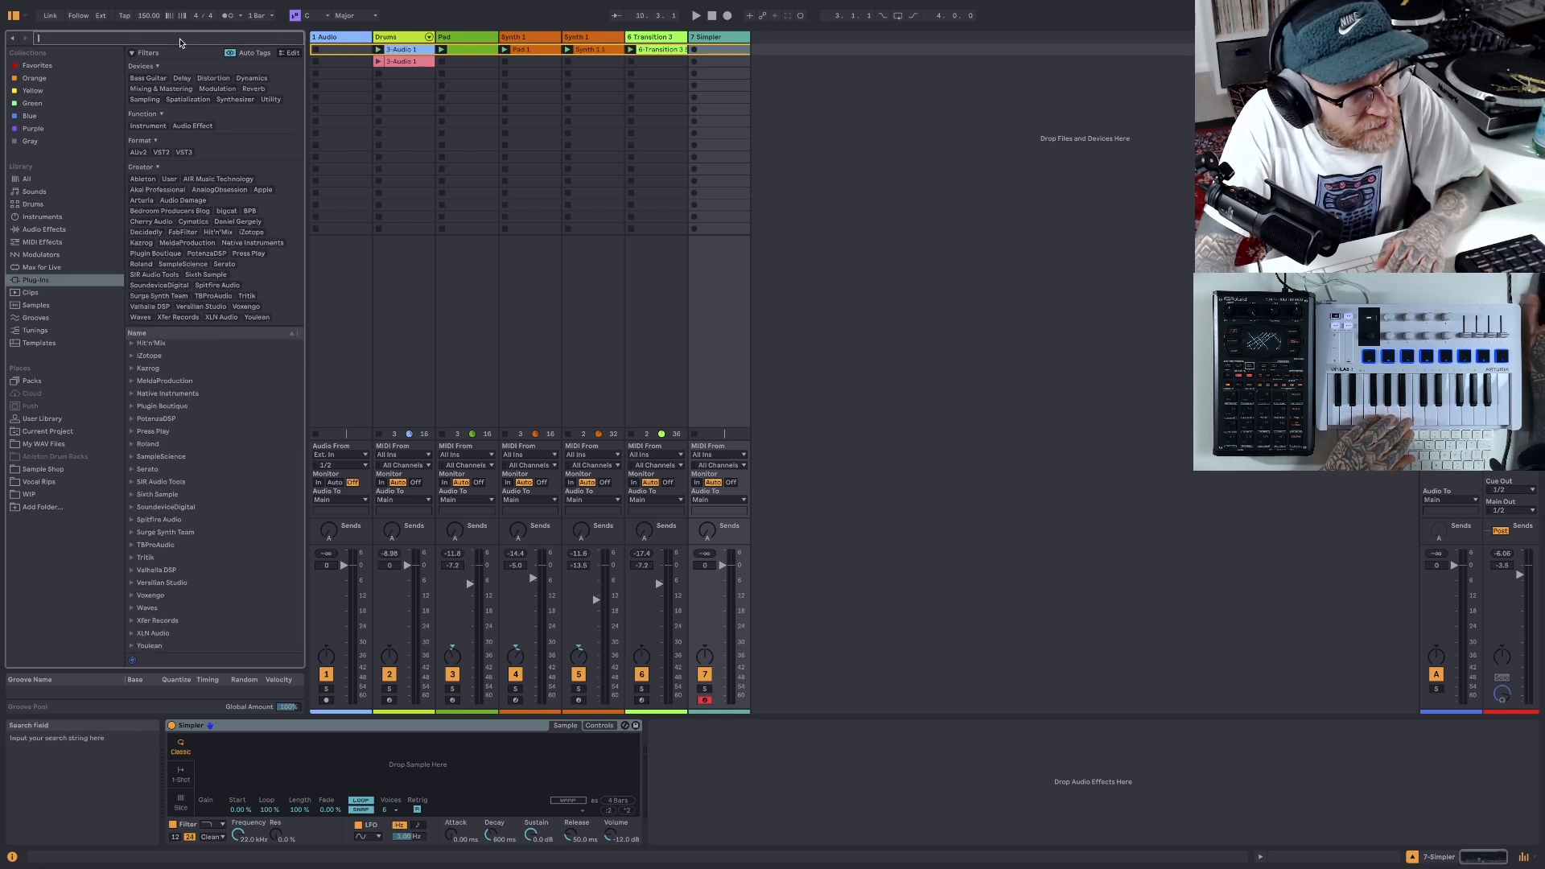
{"action": "type", "text": "labs"}
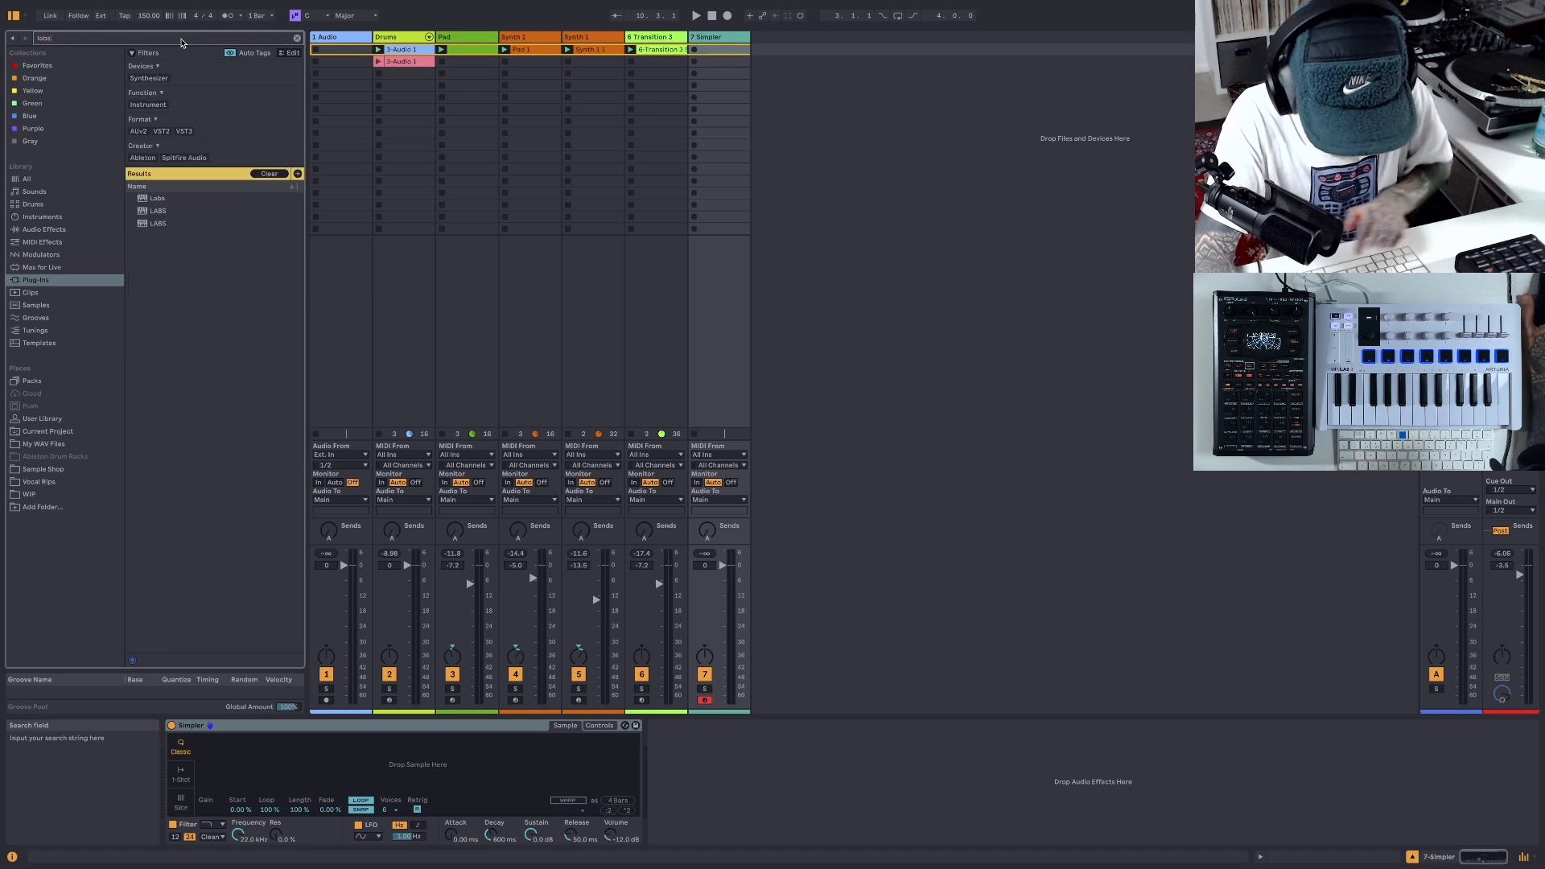
{"action": "key", "text": "Down"}
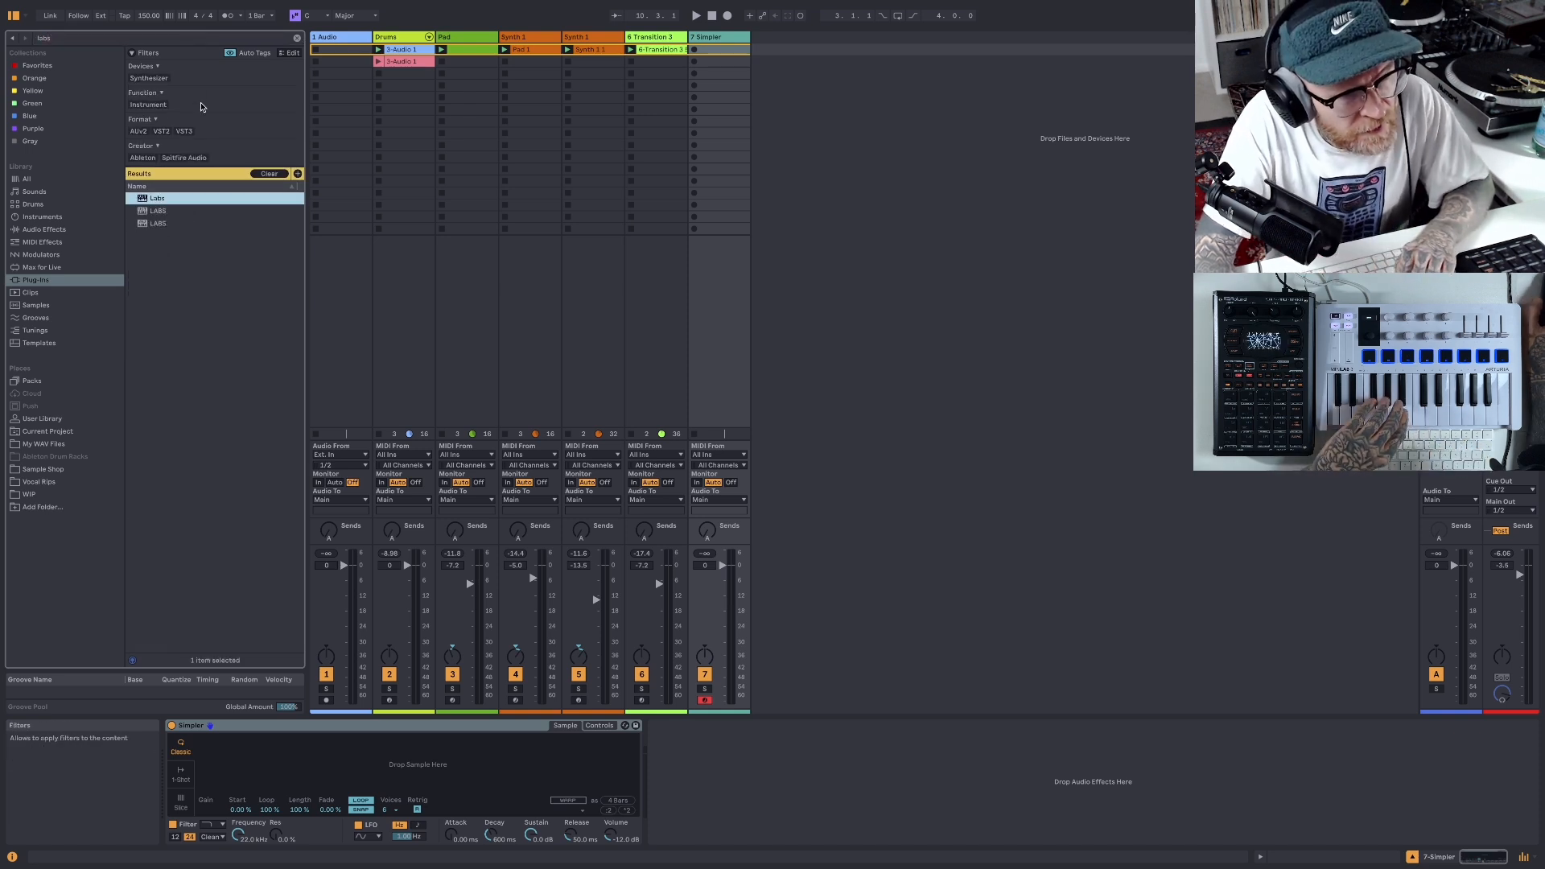
{"action": "left_click", "coordinate": [269, 173]}
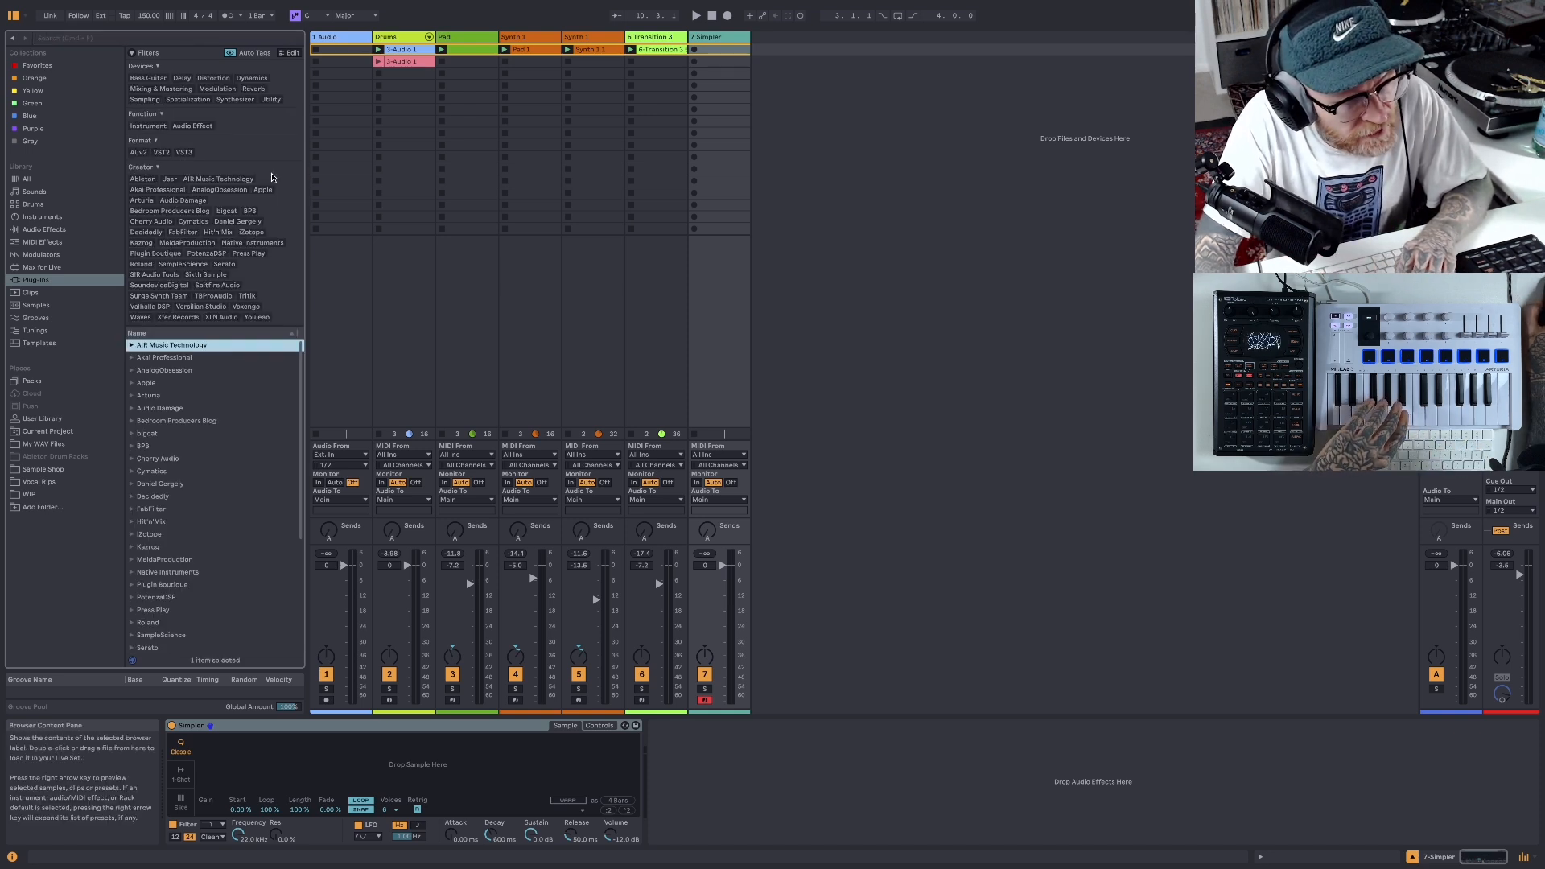
- Search the plug-ins for "labs" again and load Labs onto a new MIDI track after the Simpler track
{"action": "left_click", "coordinate": [193, 40]}
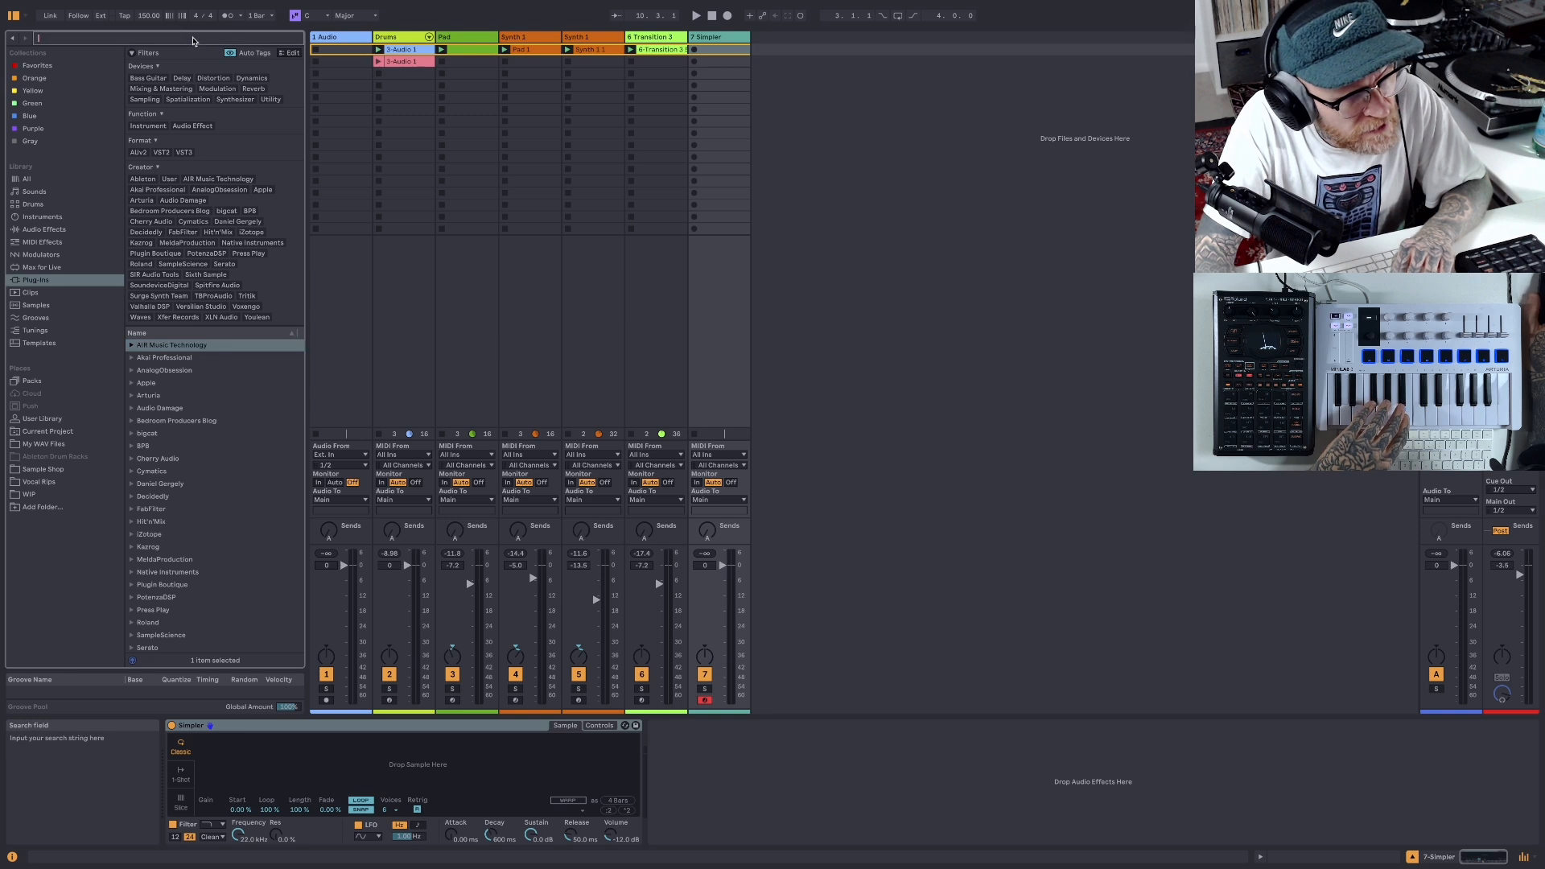
{"action": "type", "text": "labs"}
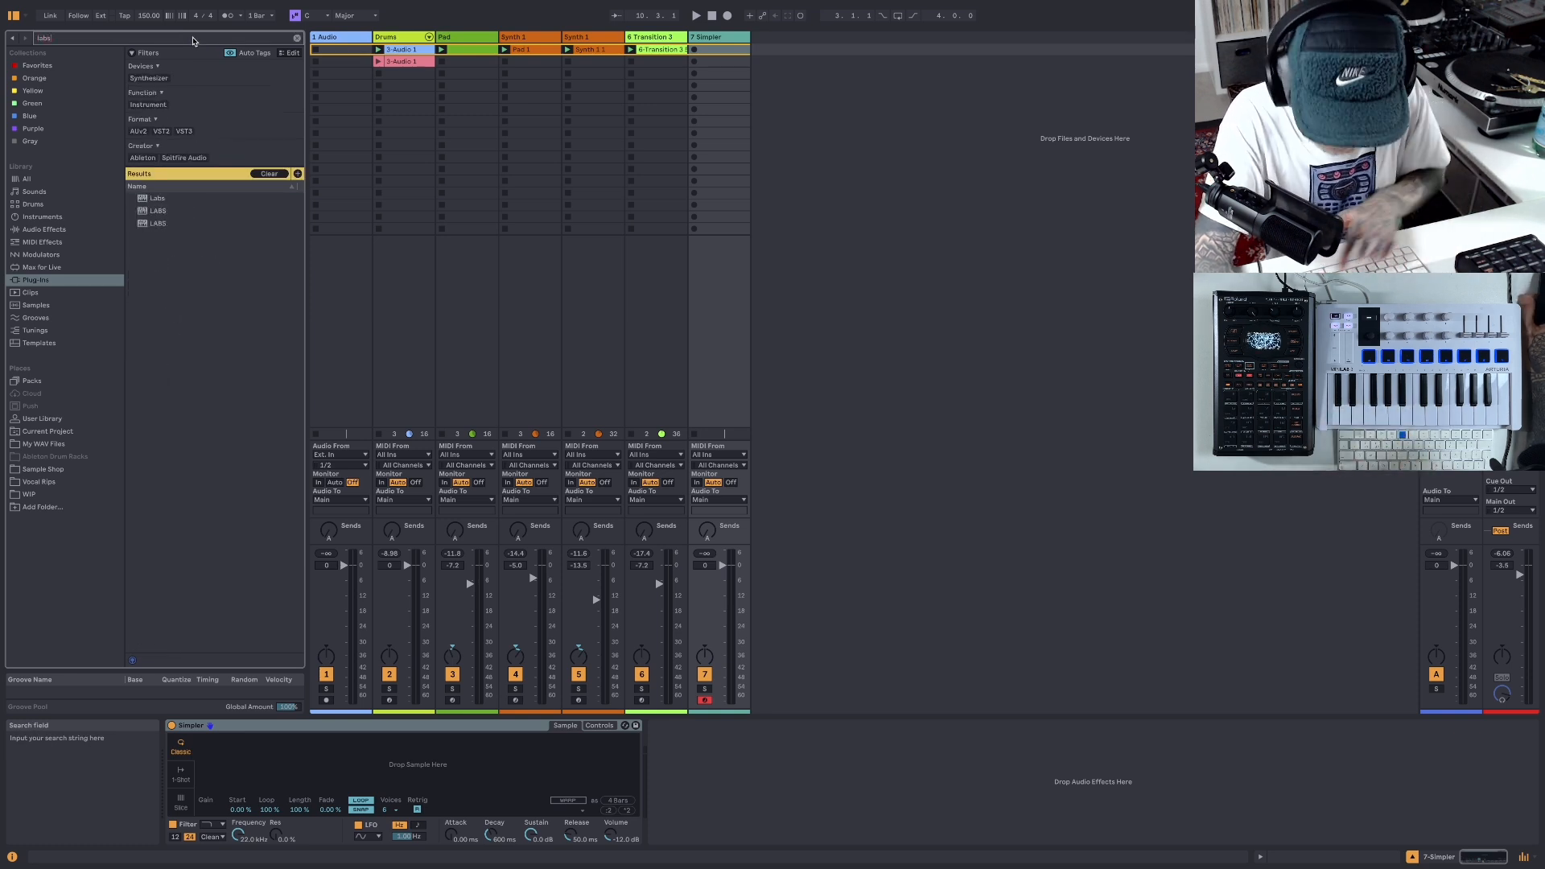
{"action": "key", "text": "Down"}
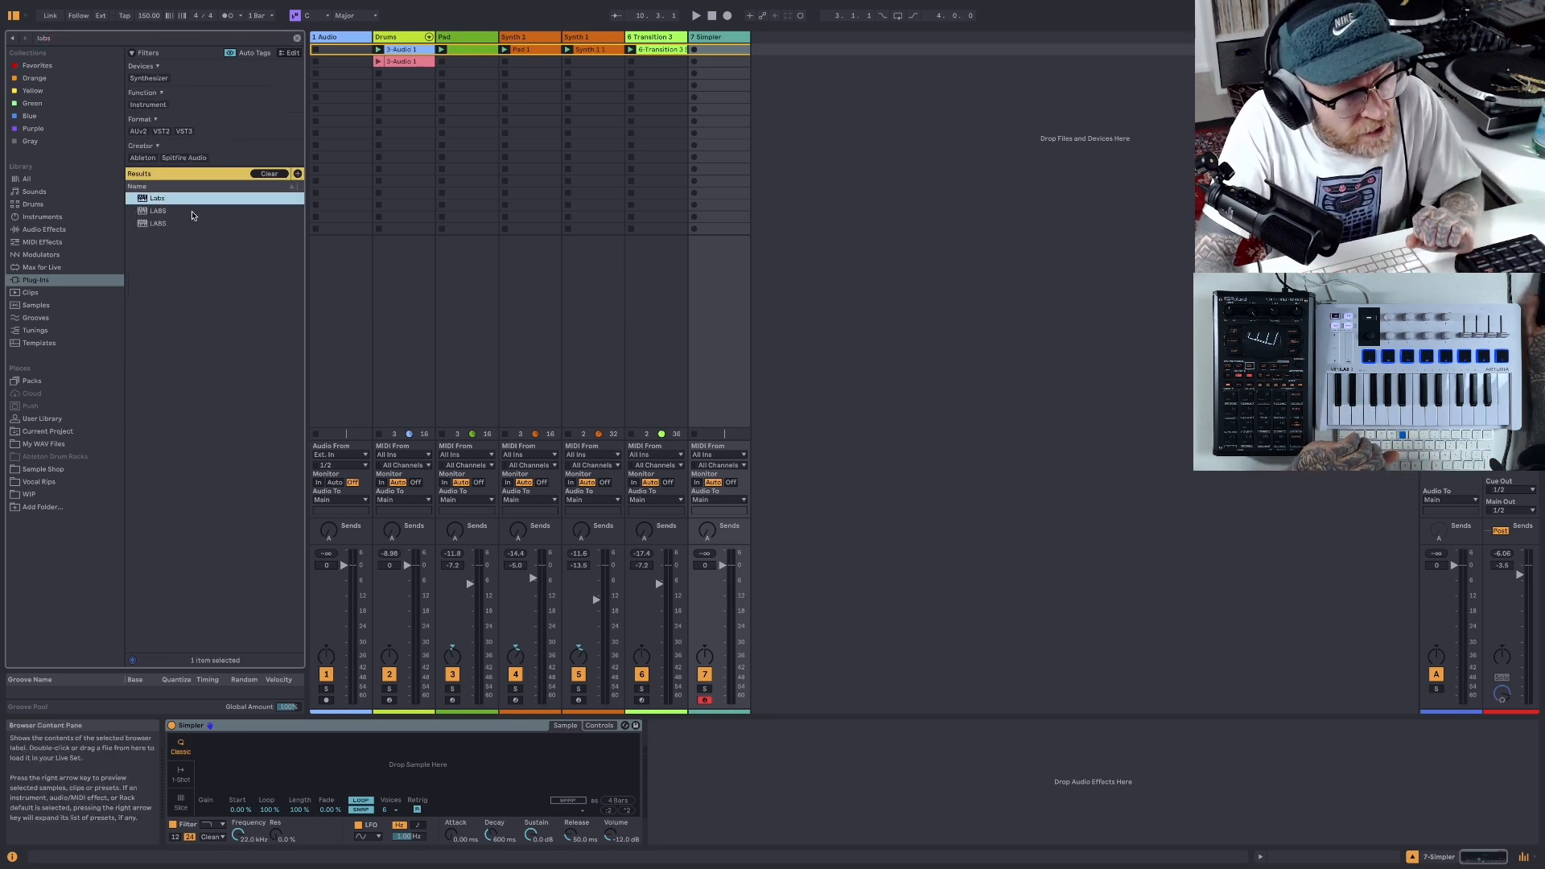
{"action": "left_click_drag", "start_coordinate": [279, 209], "coordinate": [768, 192]}
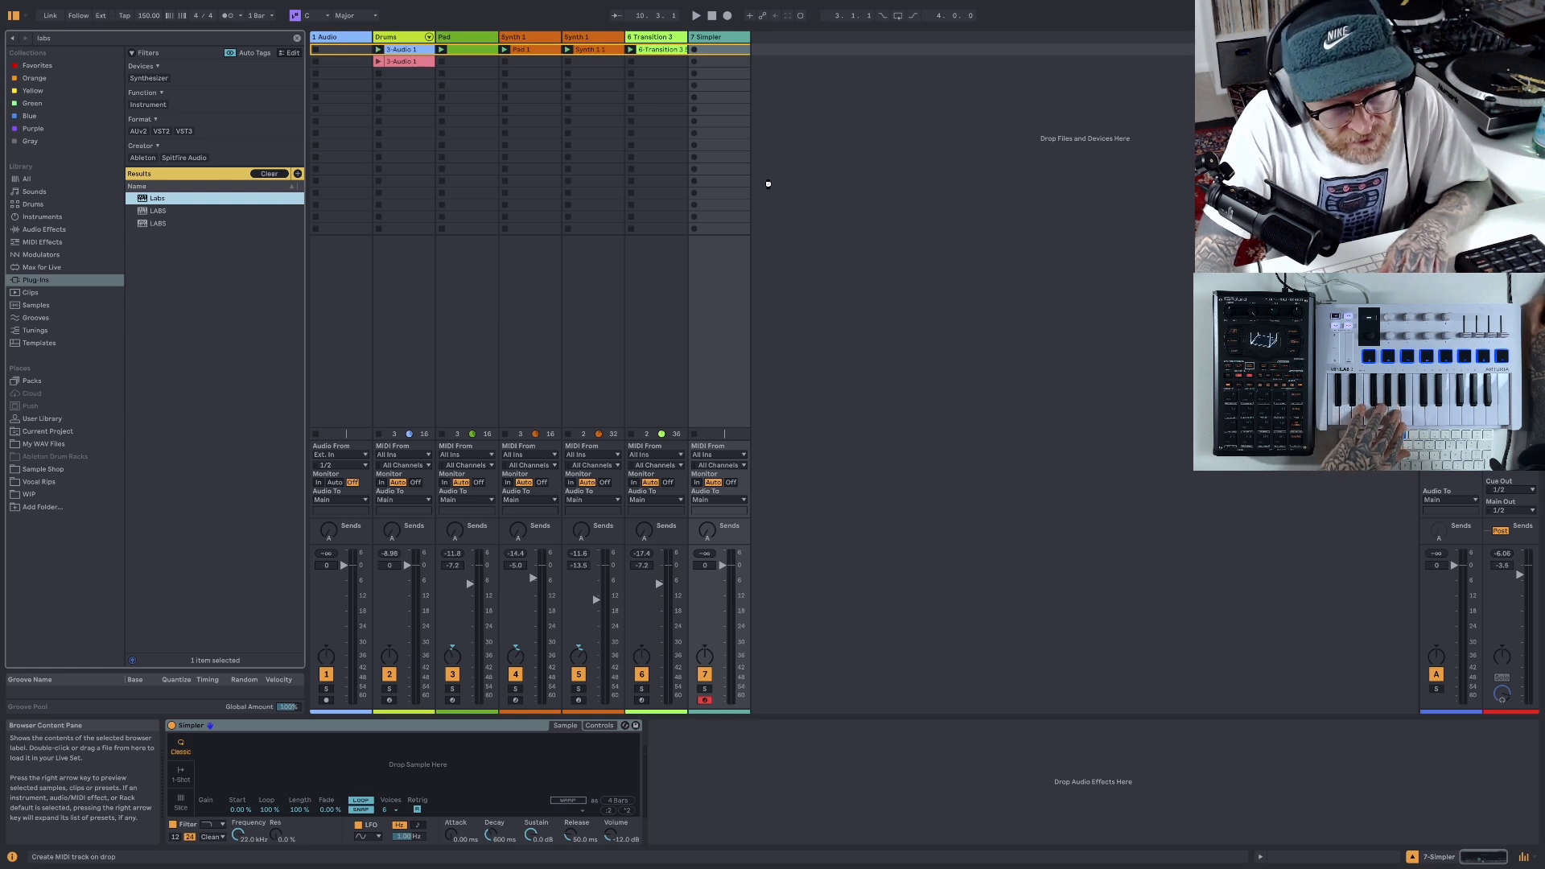
{"action": "left_click_drag", "start_coordinate": [783, 142], "coordinate": [782, 145]}
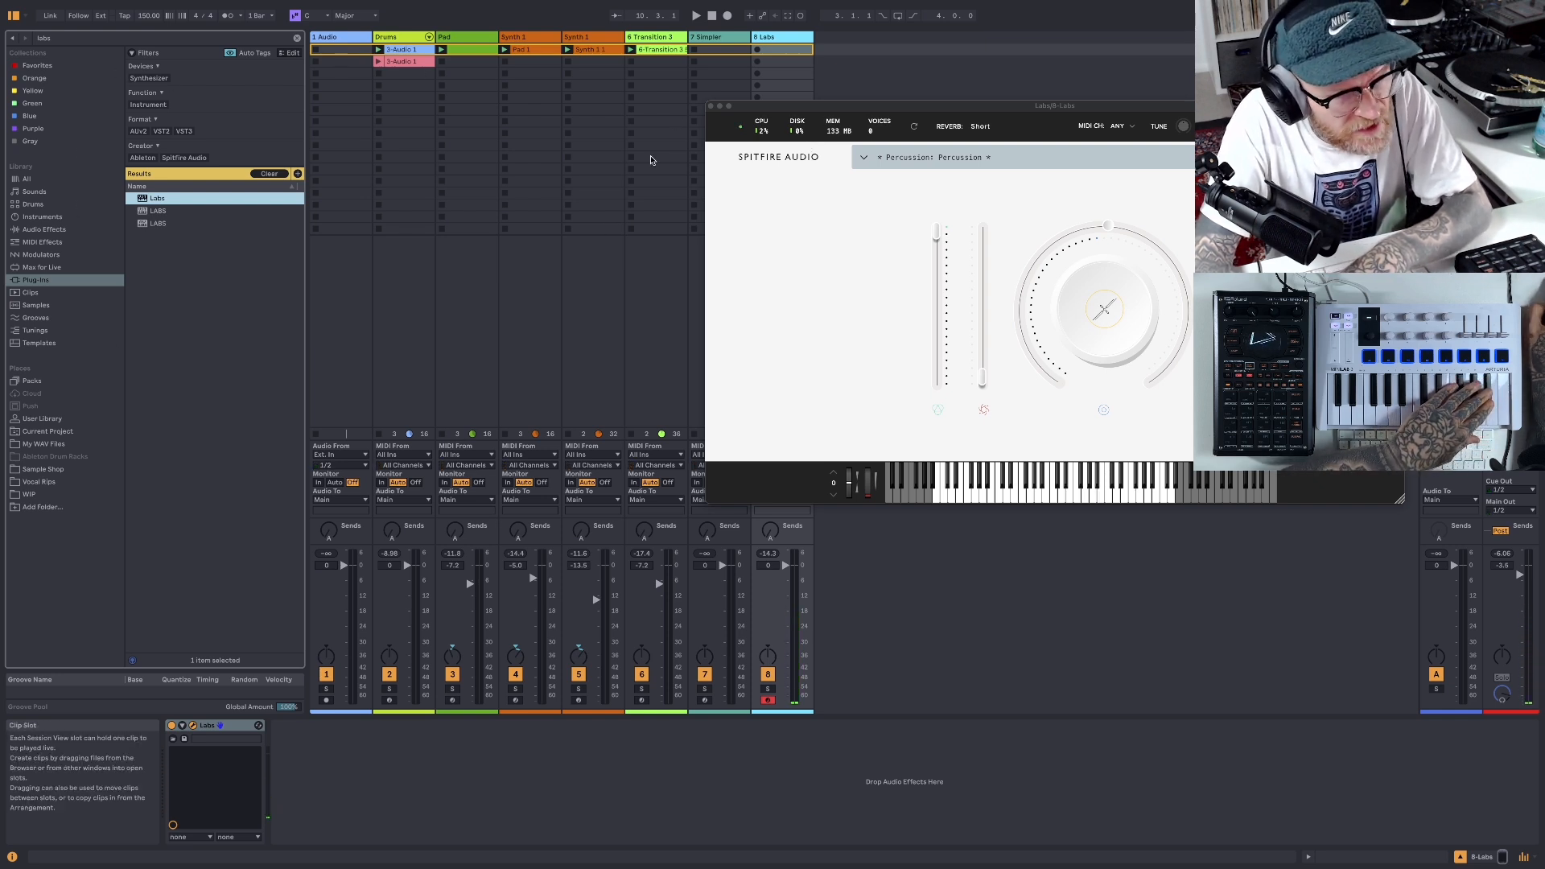
- Copy the Hybrid Reverb from the Transition 3 track onto the Labs track and play the beat with it
{"action": "left_click", "coordinate": [722, 40]}
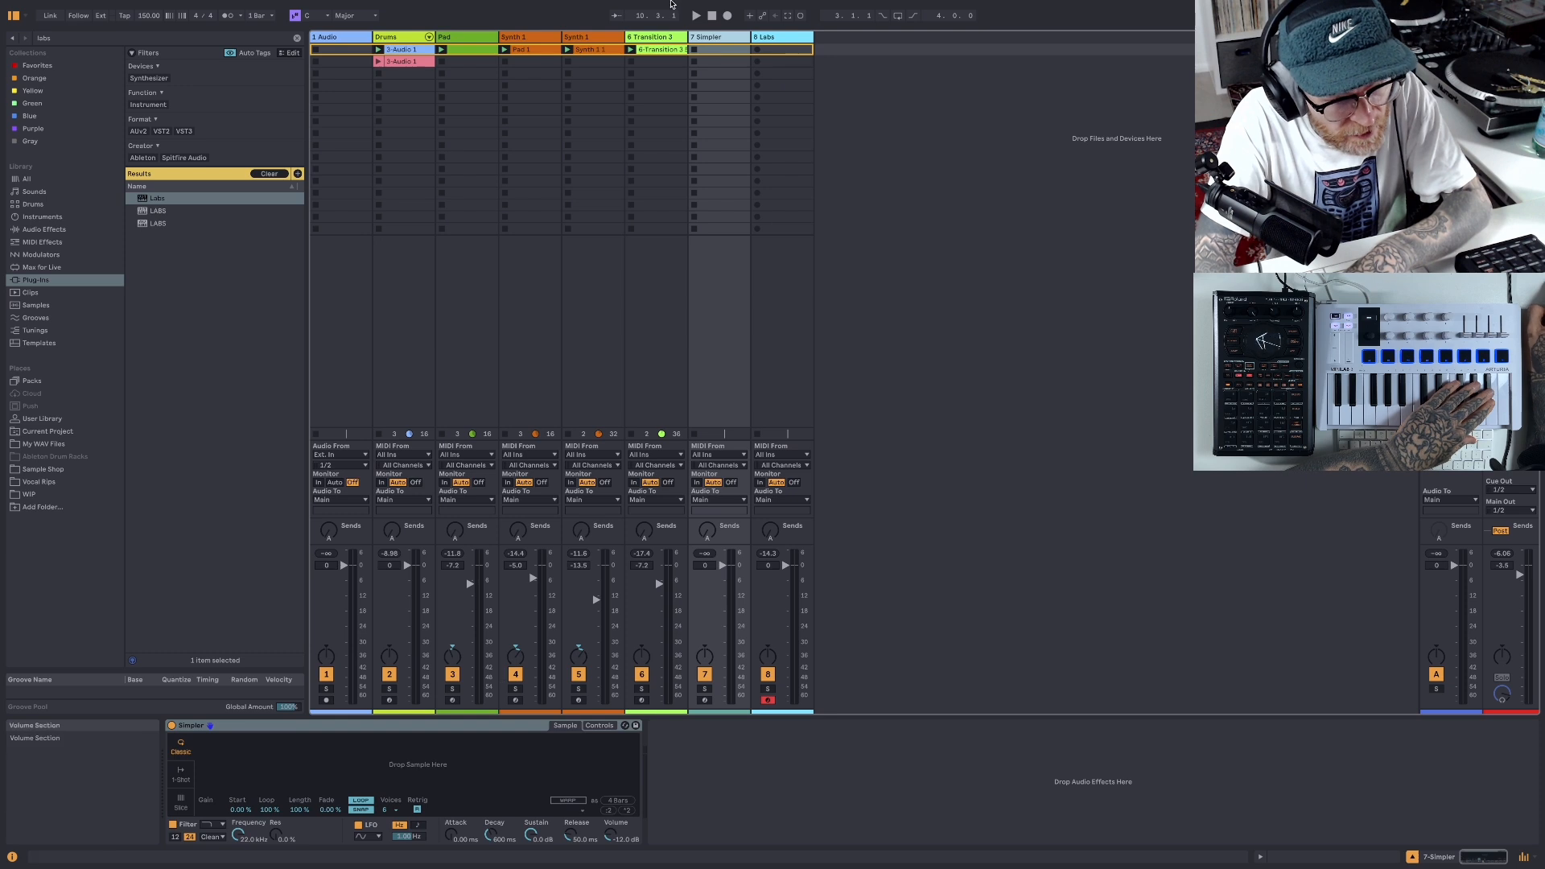
{"action": "left_click", "coordinate": [659, 37]}
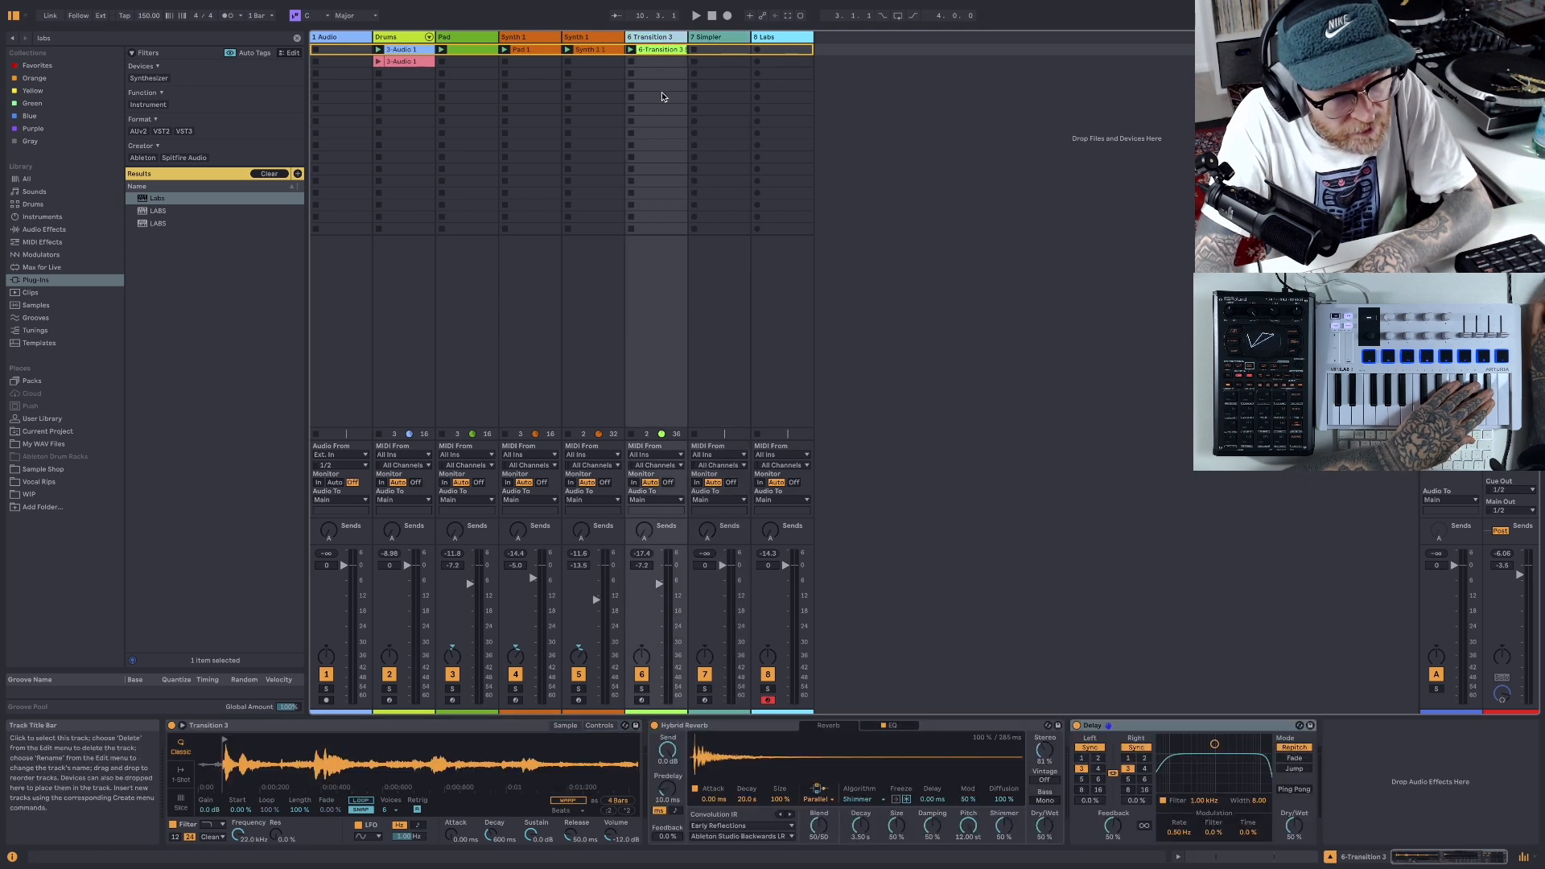
{"action": "right_click", "coordinate": [735, 724]}
{"action": "left_click", "coordinate": [756, 567]}
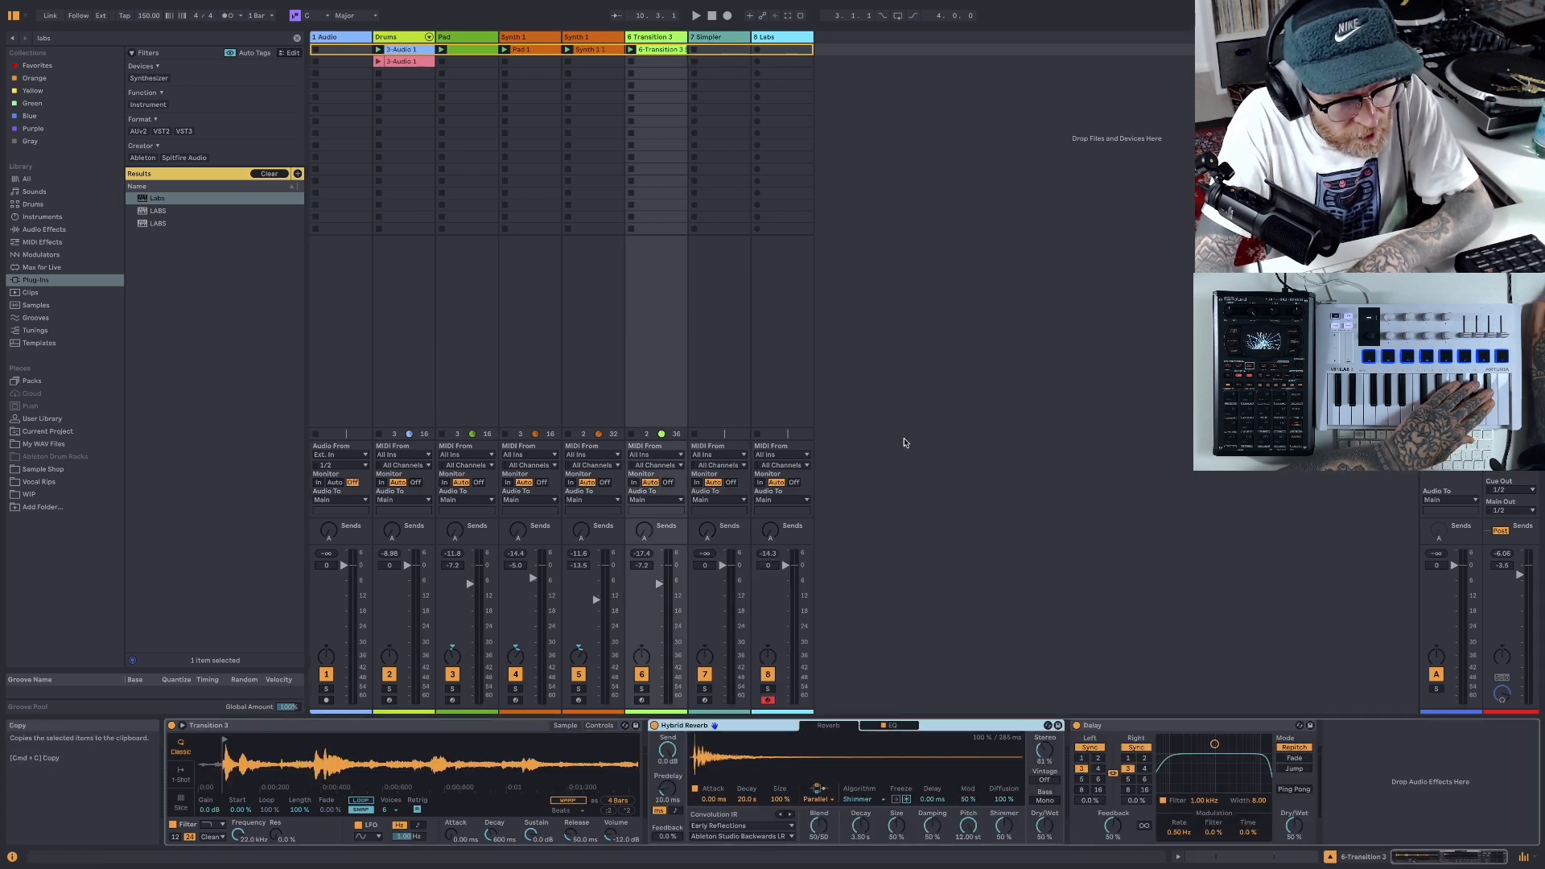
{"action": "left_click", "coordinate": [777, 37]}
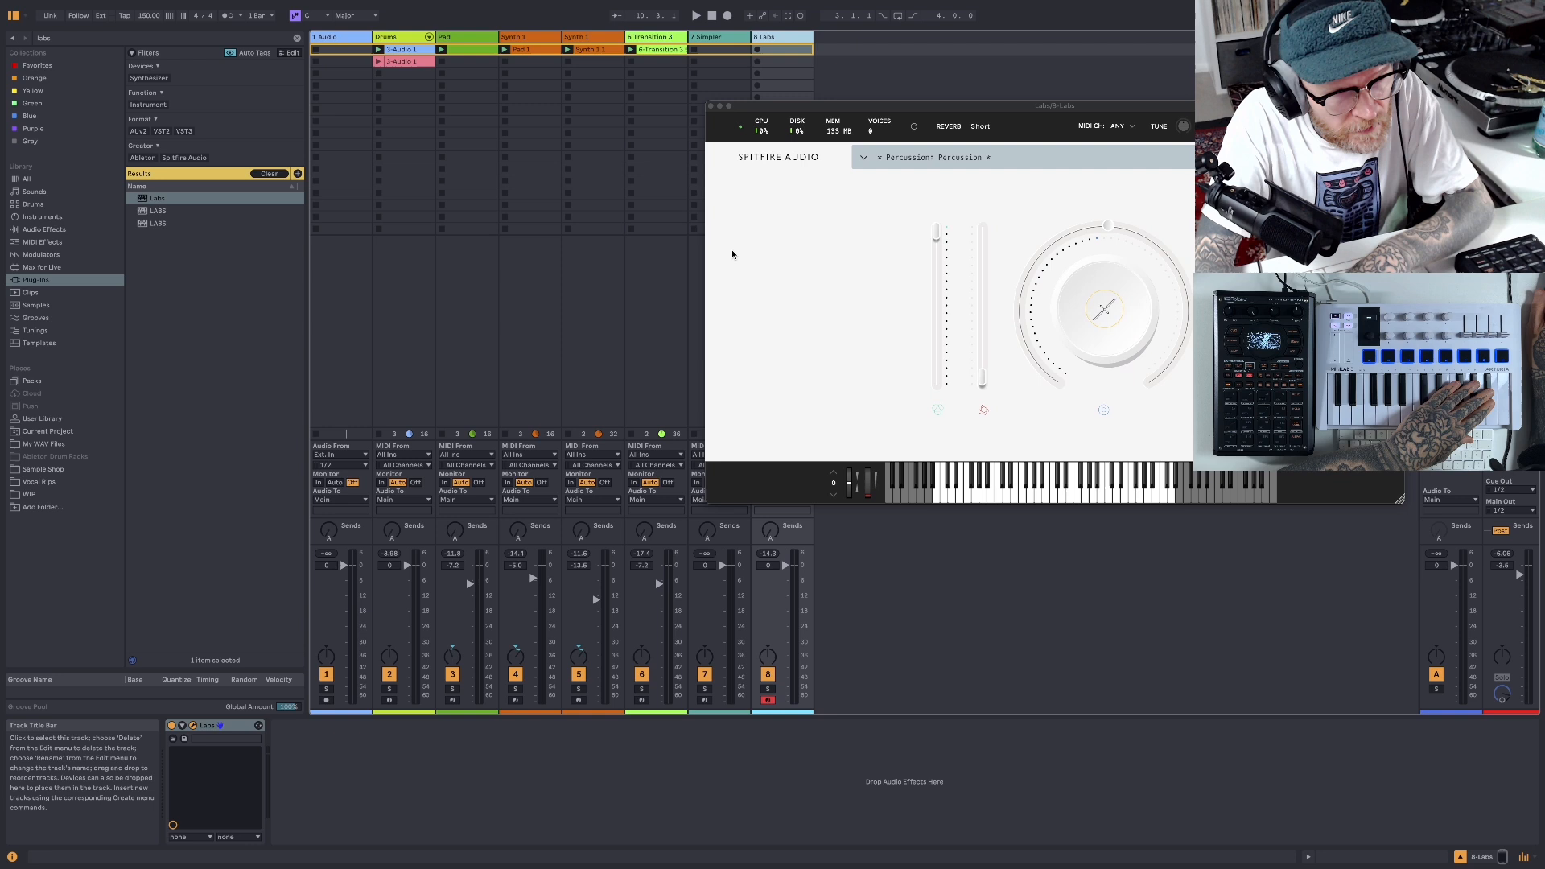
{"action": "right_click", "coordinate": [802, 749]}
{"action": "left_click", "coordinate": [824, 752]}
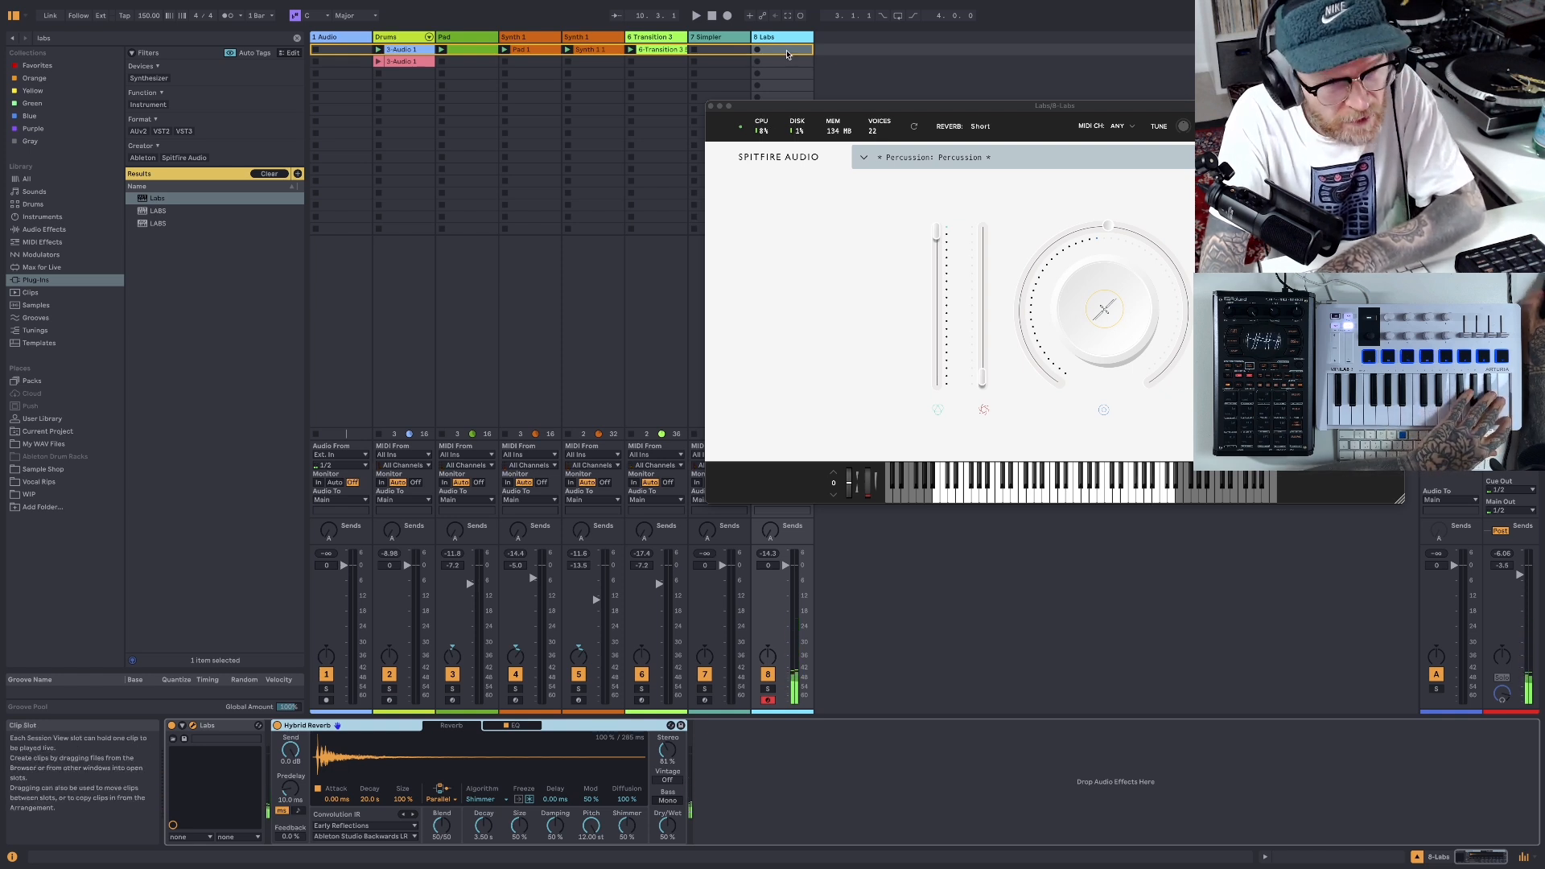
{"action": "left_click", "coordinate": [696, 17]}
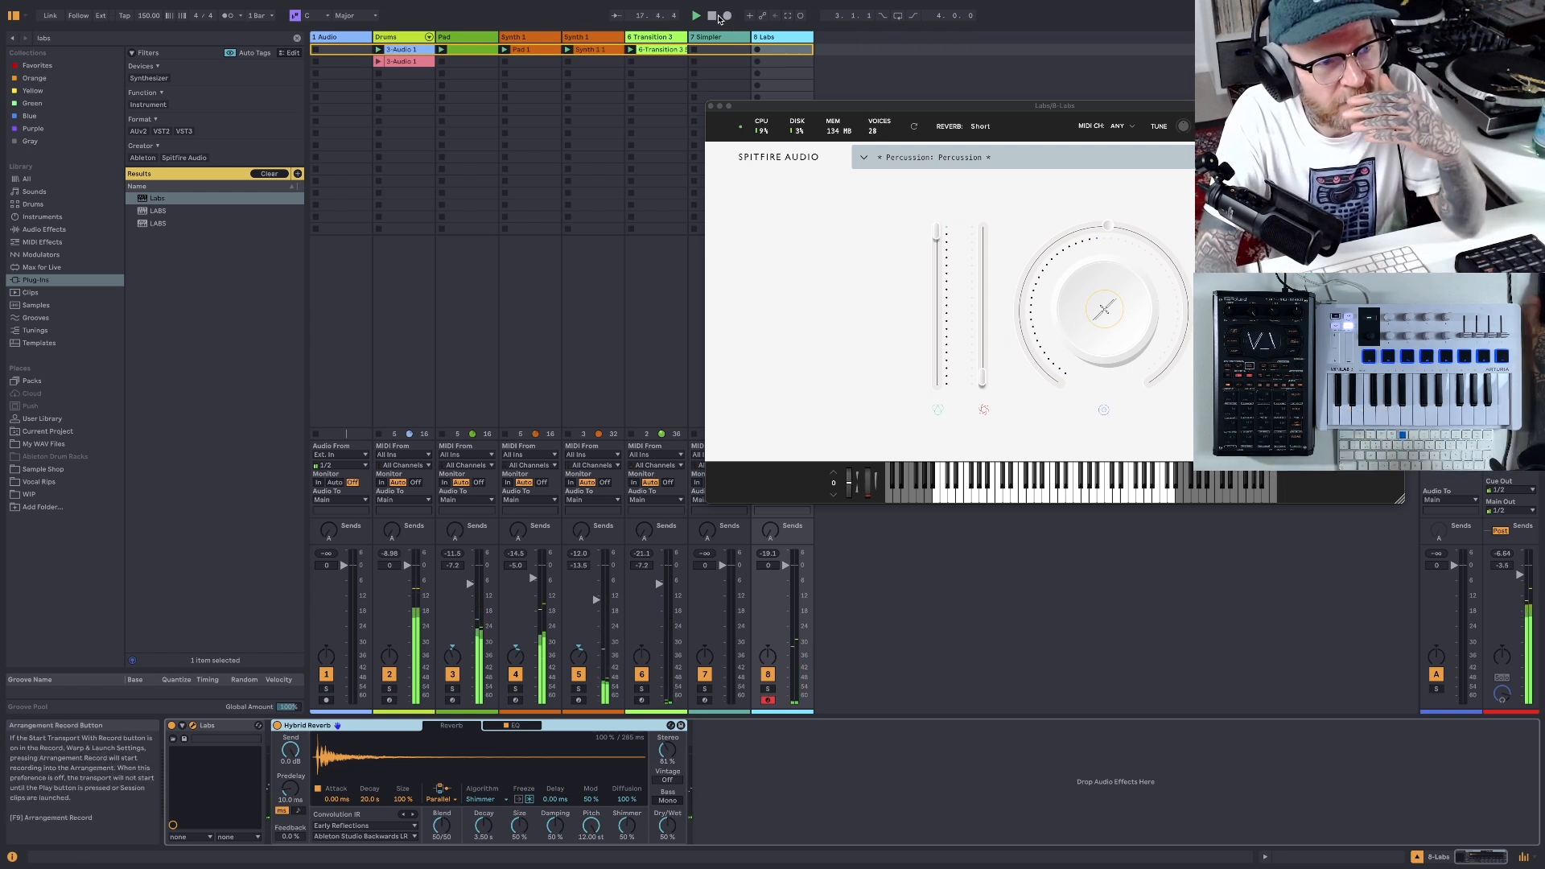
{"action": "double_click", "coordinate": [713, 16]}
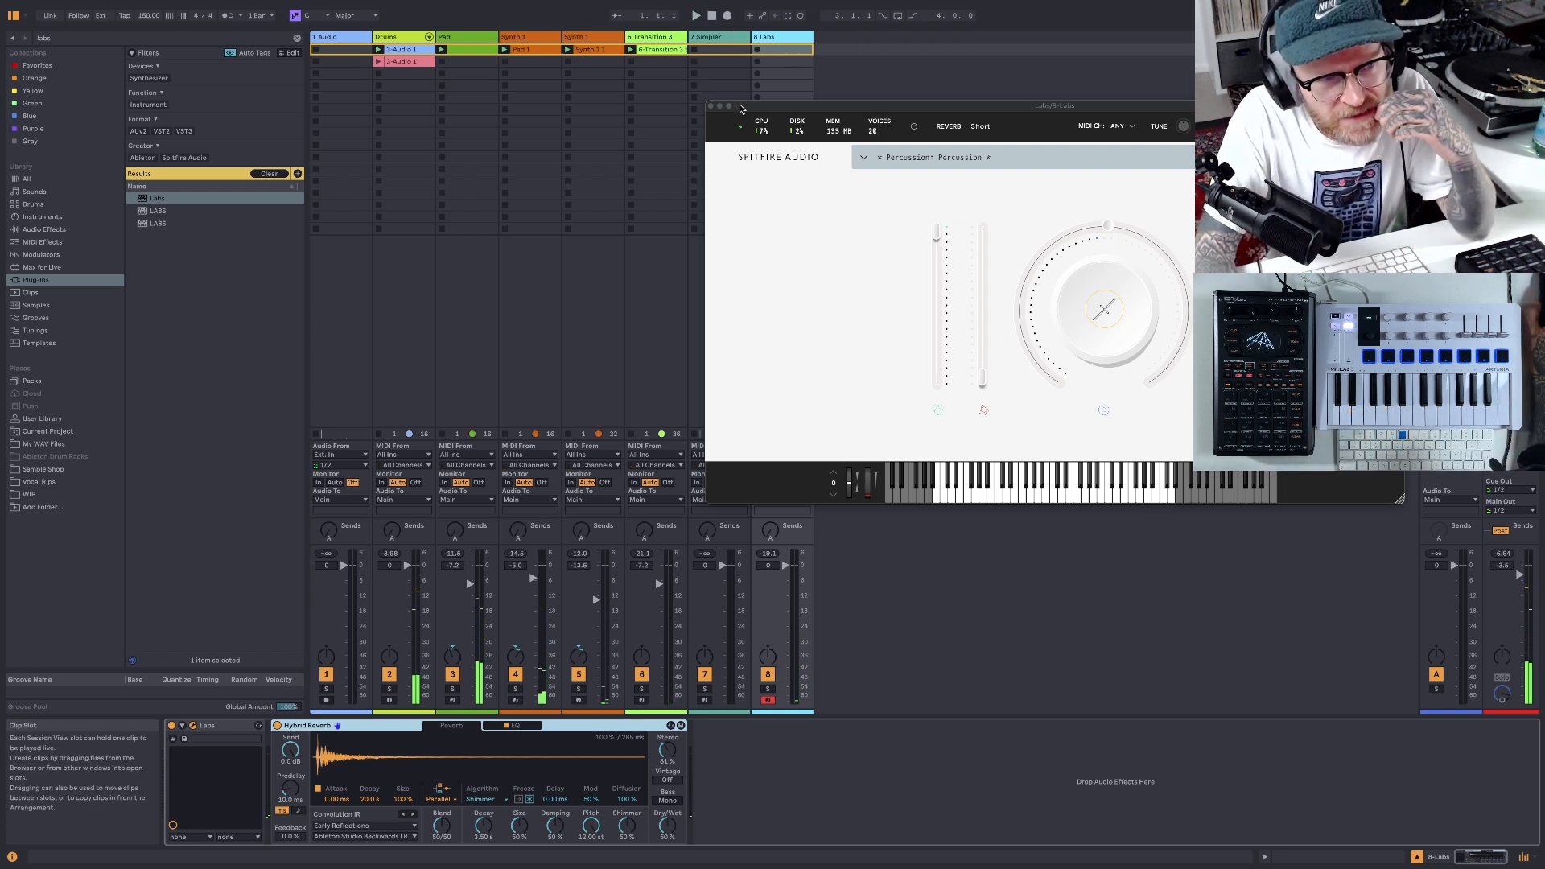
- Move the Labs window aside, create an empty MIDI clip in the Labs track's first slot and turn off Fold
{"action": "left_click_drag", "start_coordinate": [741, 109], "coordinate": [1042, 86]}
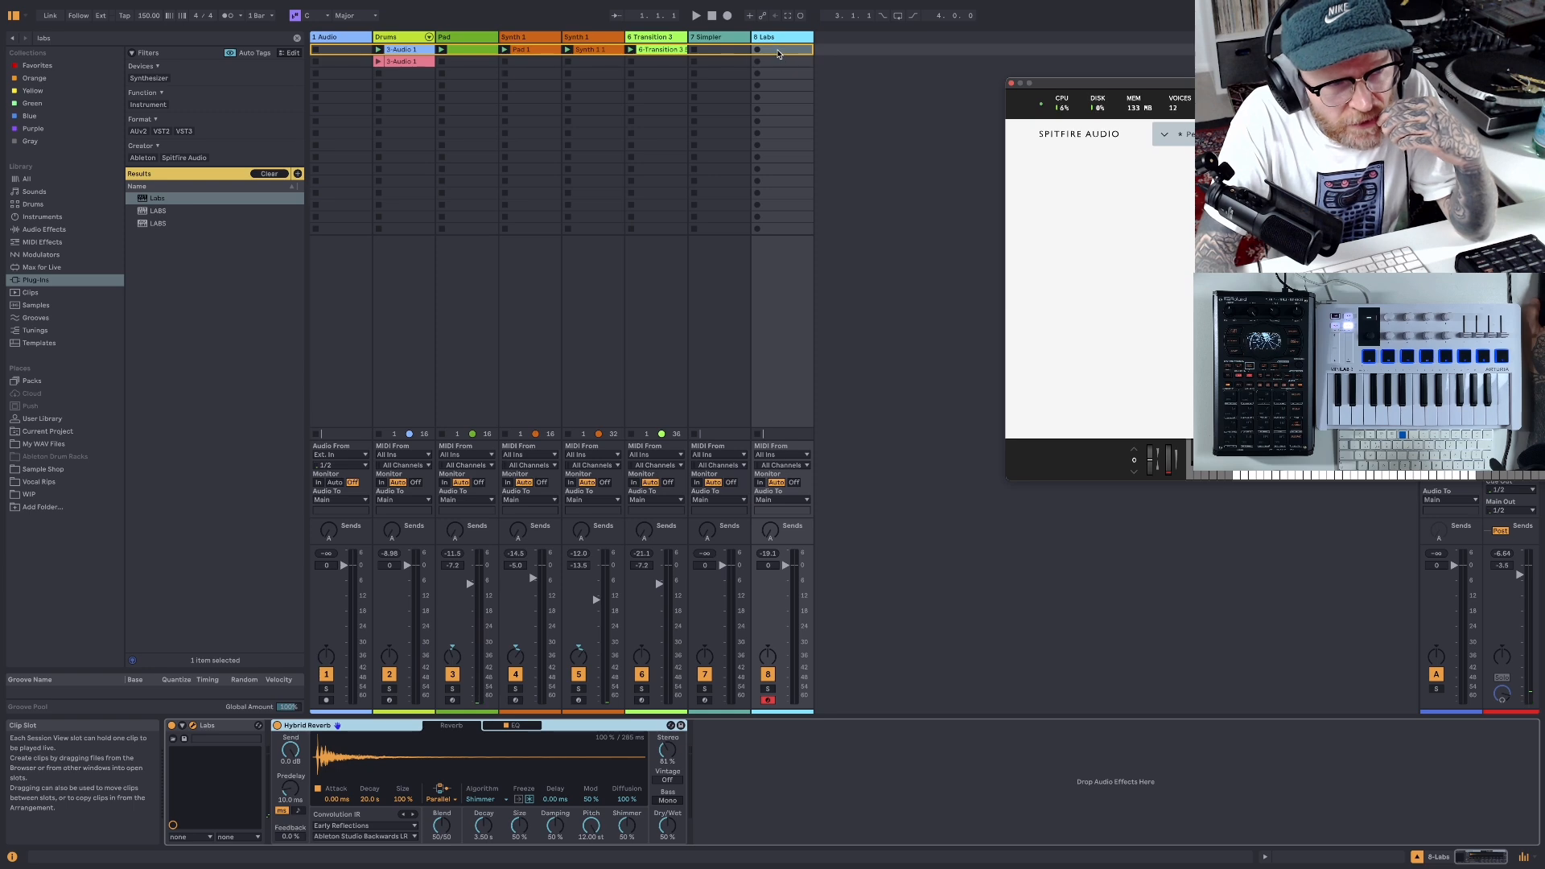
{"action": "double_click", "coordinate": [778, 50]}
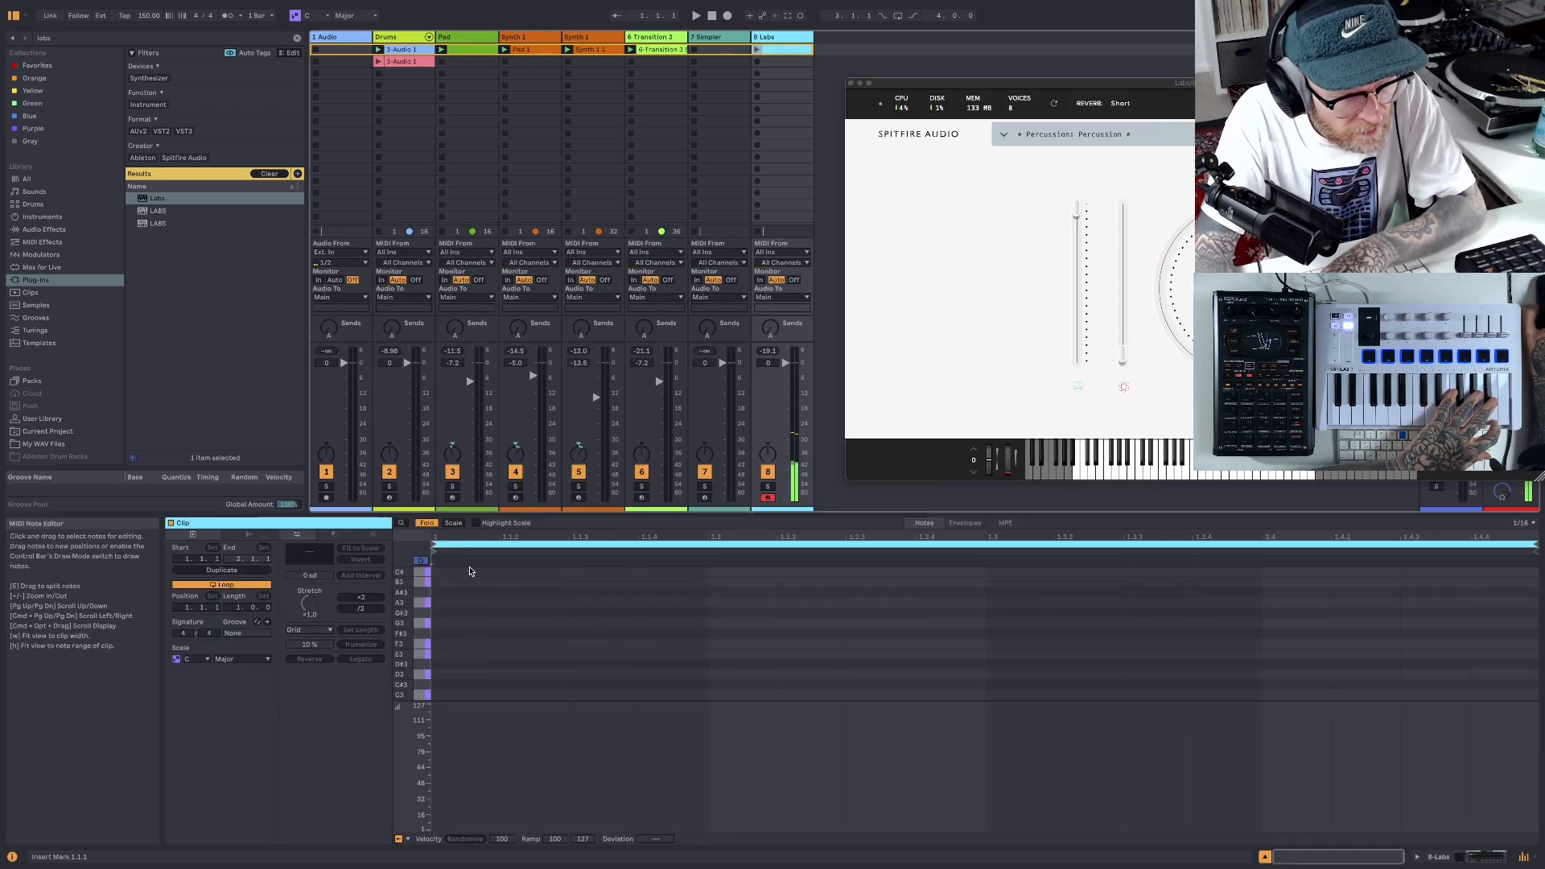
{"action": "left_click", "coordinate": [426, 522]}
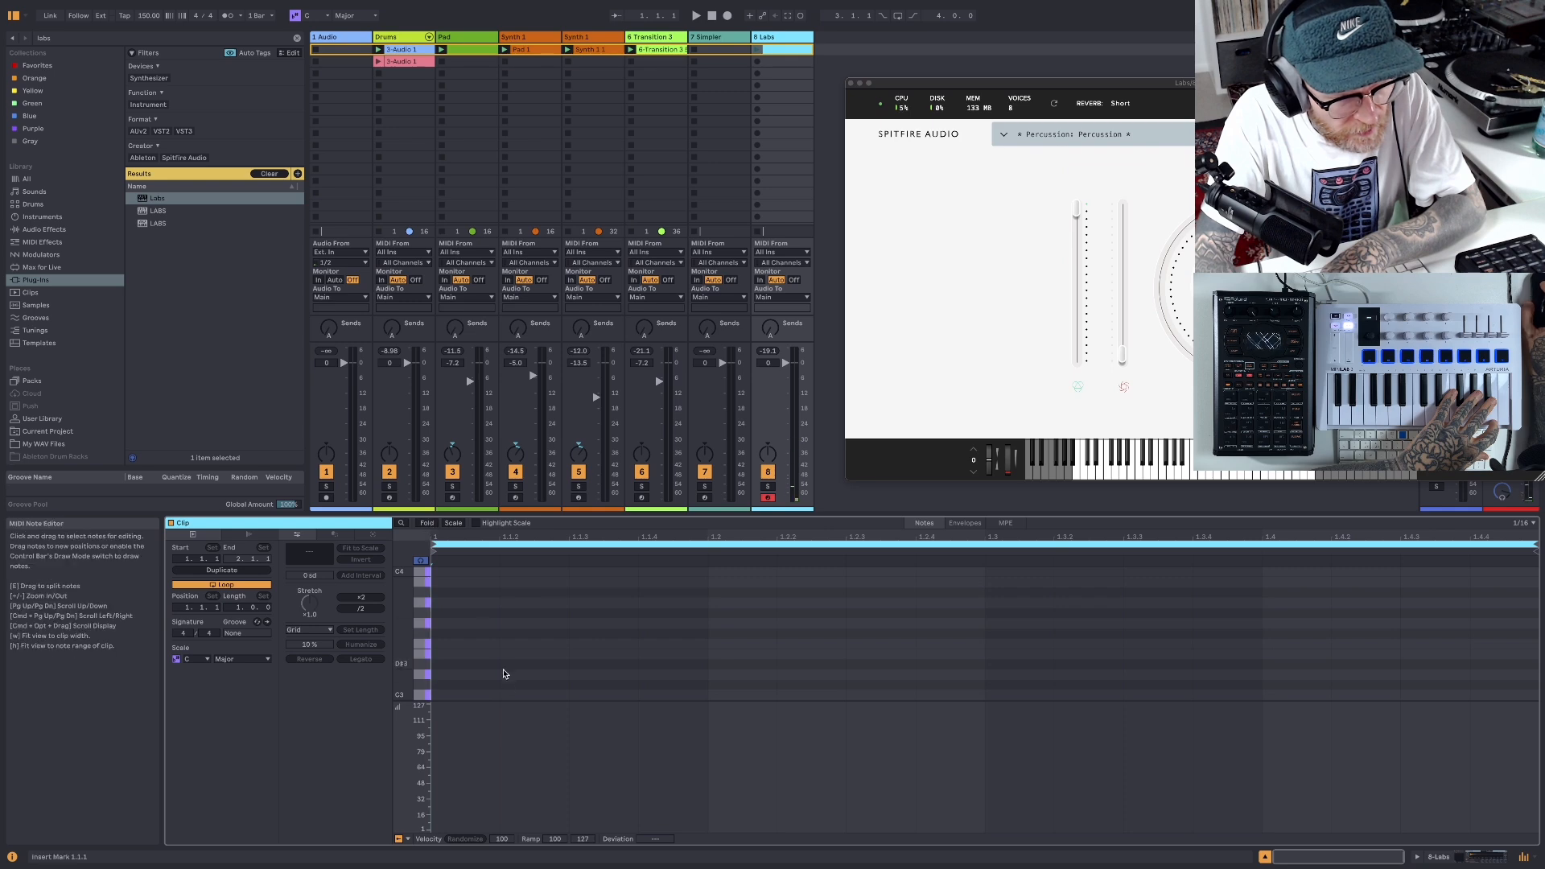
- Draw eight B4 sixteenth notes in the Labs clip, one on every eighth-note position of the bar
{"action": "scroll", "coordinate": [558, 643], "scroll_direction": "down", "scroll_amount": 5}
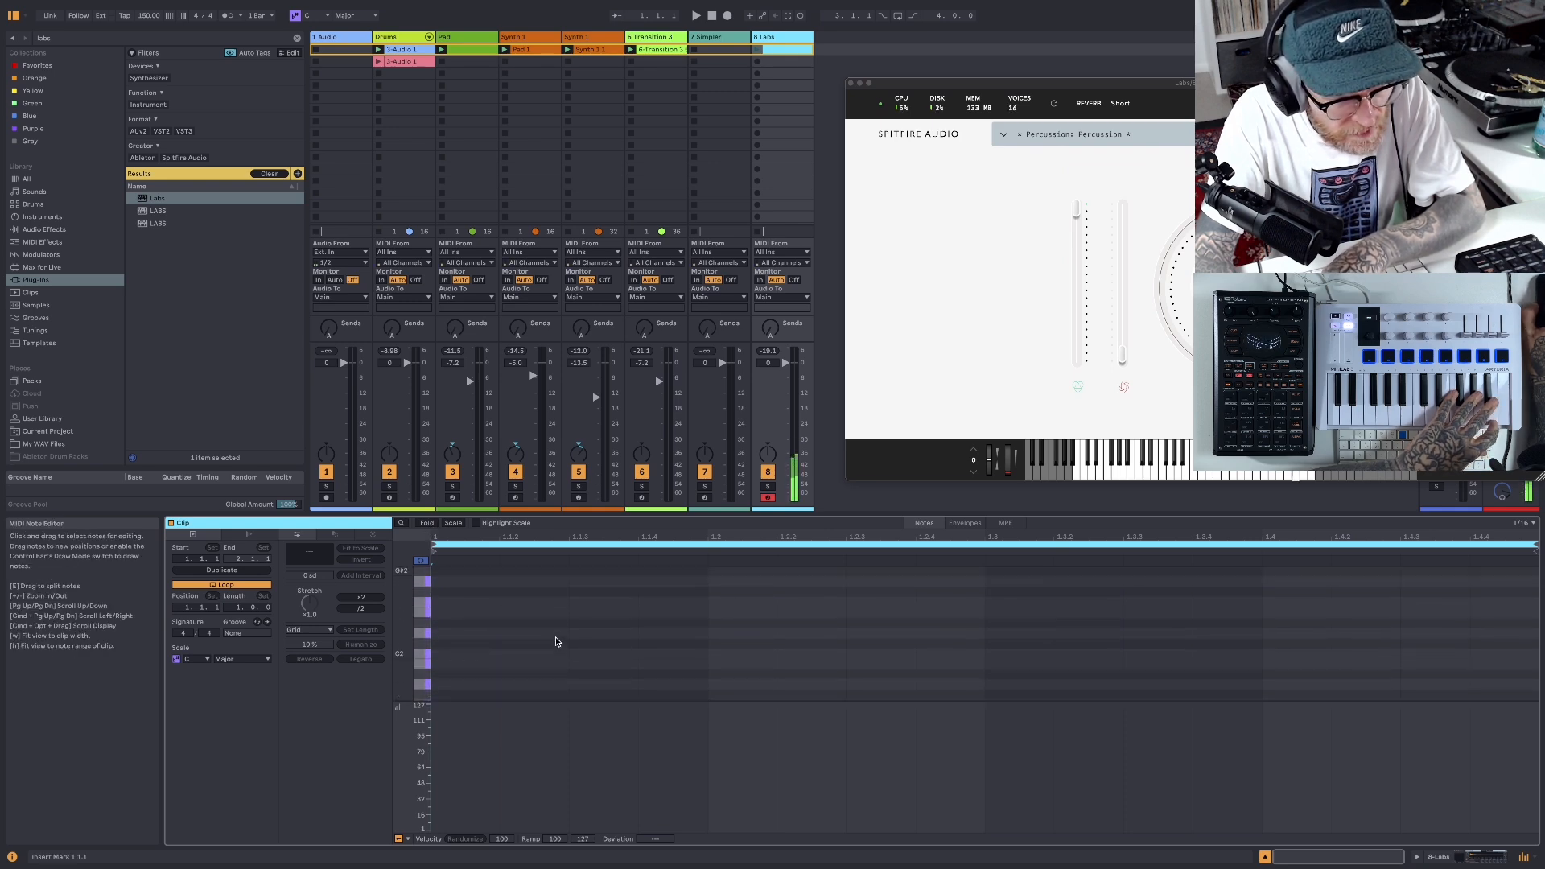
{"action": "scroll", "coordinate": [555, 642], "scroll_direction": "down", "scroll_amount": 5}
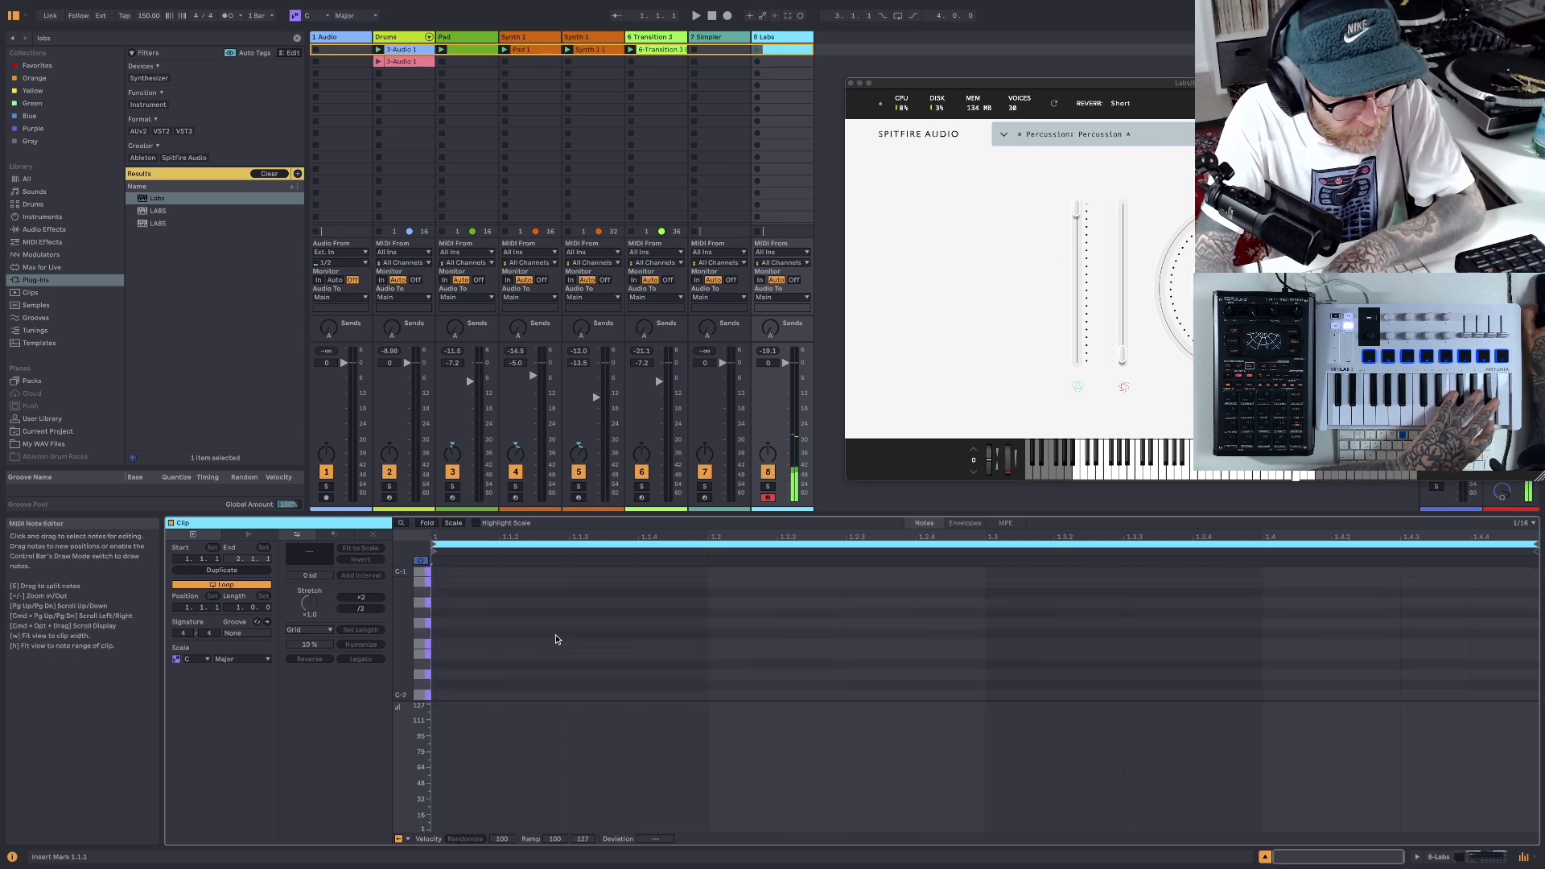
{"action": "scroll", "coordinate": [555, 640], "scroll_direction": "up", "scroll_amount": 10}
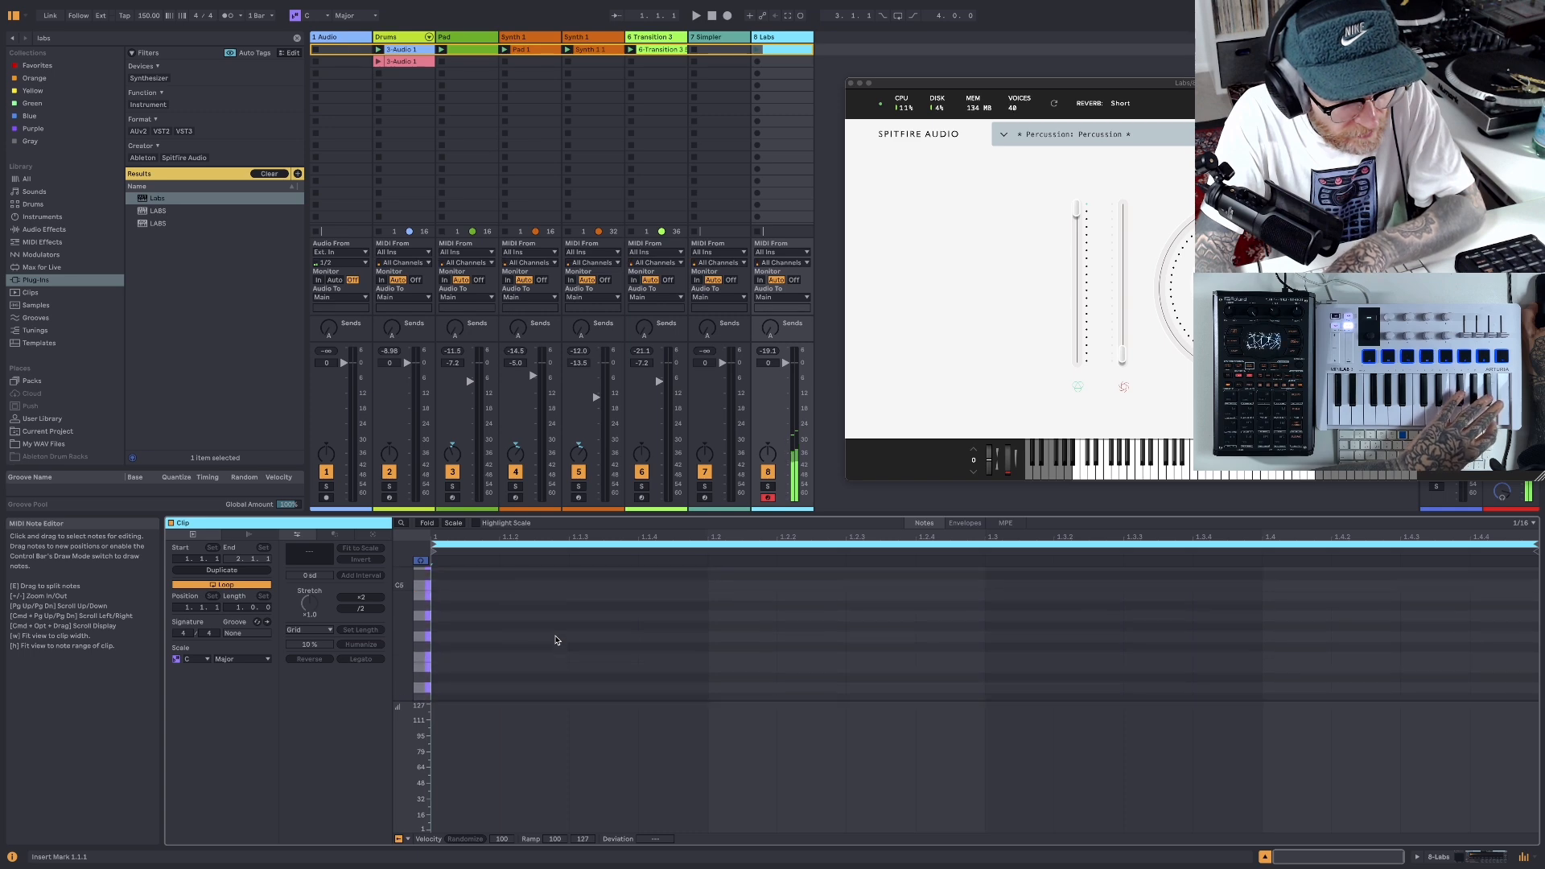
{"action": "scroll", "coordinate": [555, 640], "scroll_direction": "up", "scroll_amount": 2}
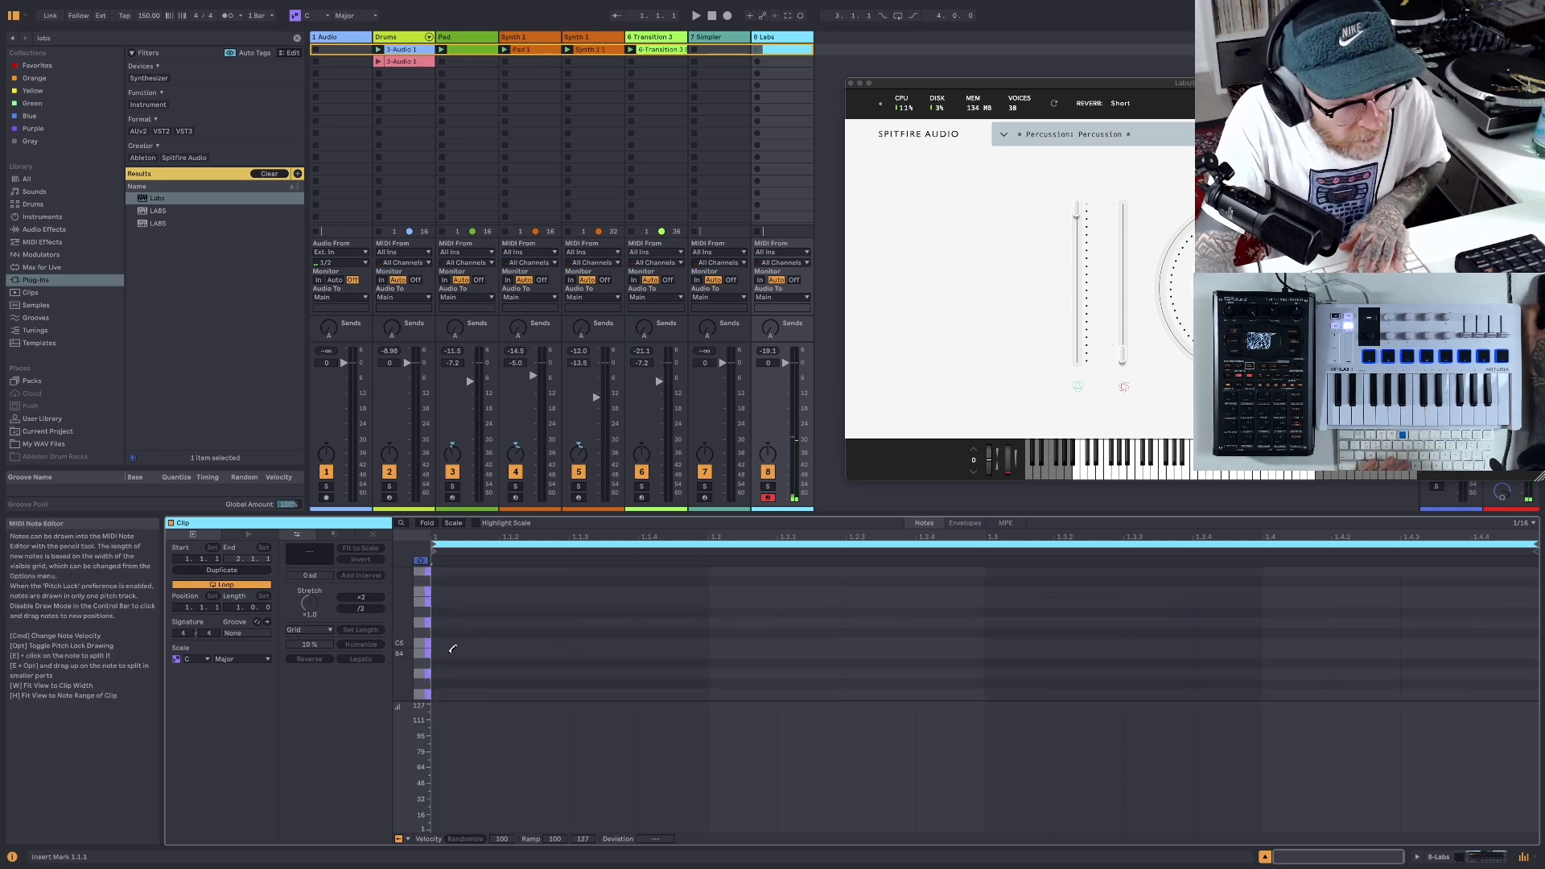
{"action": "left_click", "coordinate": [451, 651]}
{"action": "left_click", "coordinate": [585, 653]}
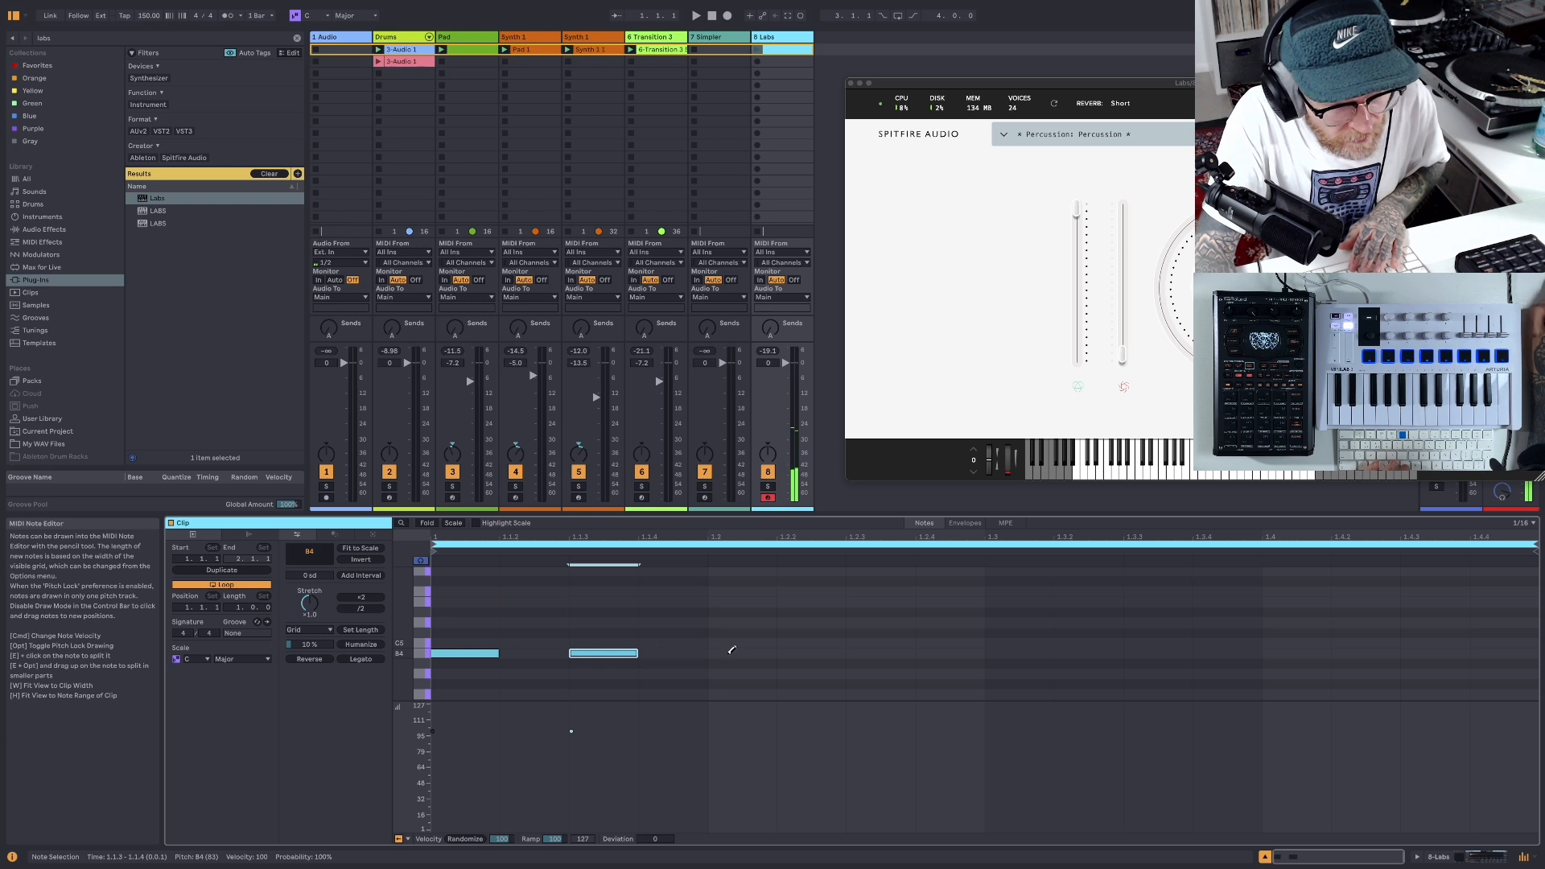
{"action": "left_click", "coordinate": [726, 652]}
{"action": "left_click", "coordinate": [855, 652]}
{"action": "left_click", "coordinate": [998, 653]}
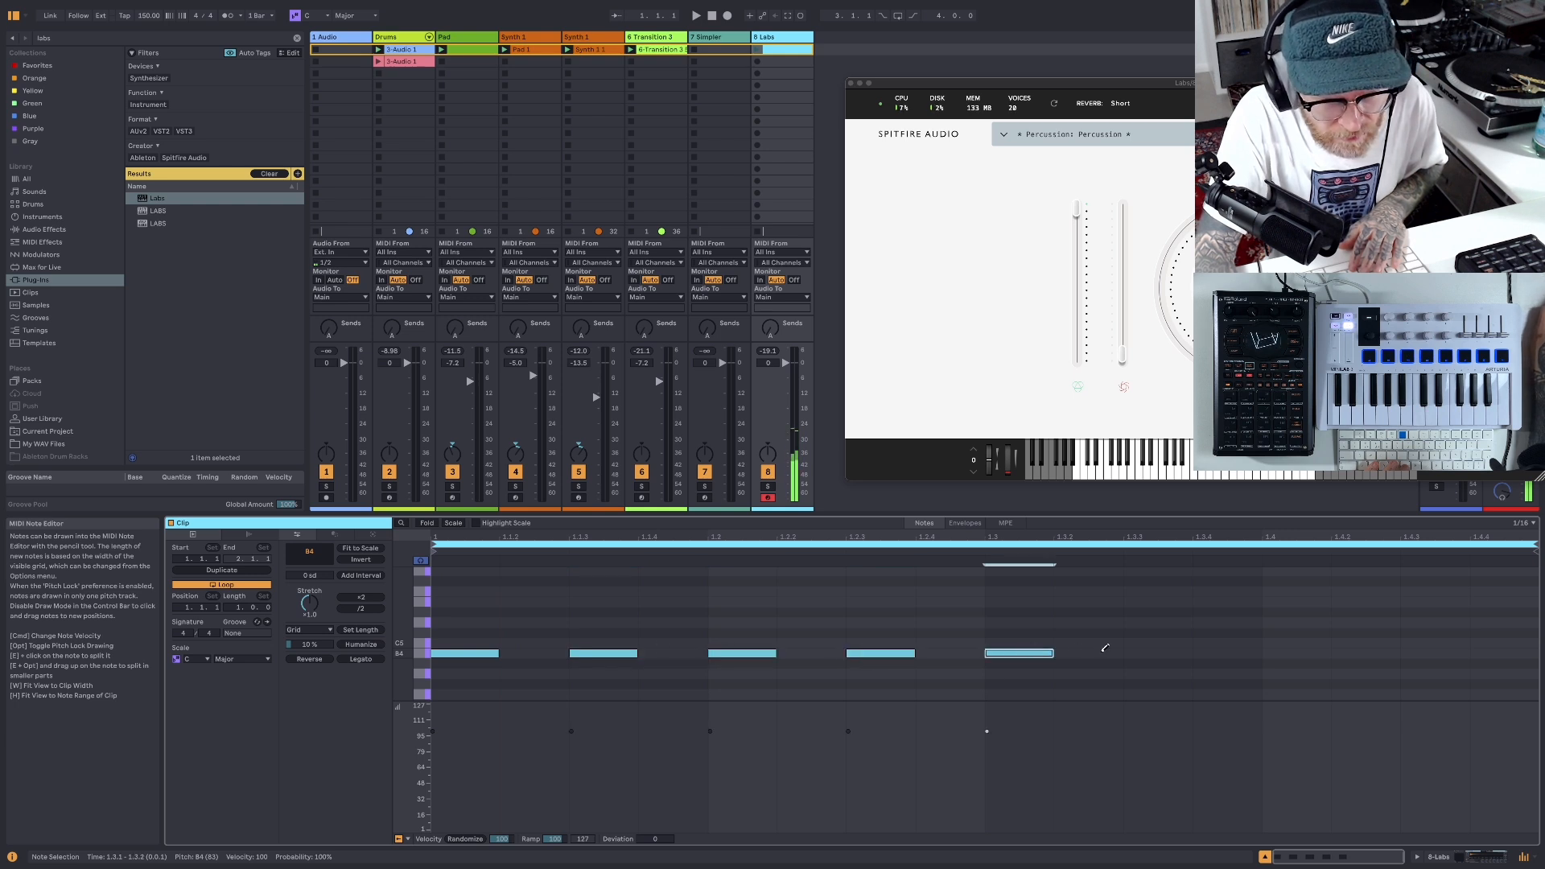
{"action": "left_click", "coordinate": [1136, 653]}
{"action": "left_click", "coordinate": [1279, 652]}
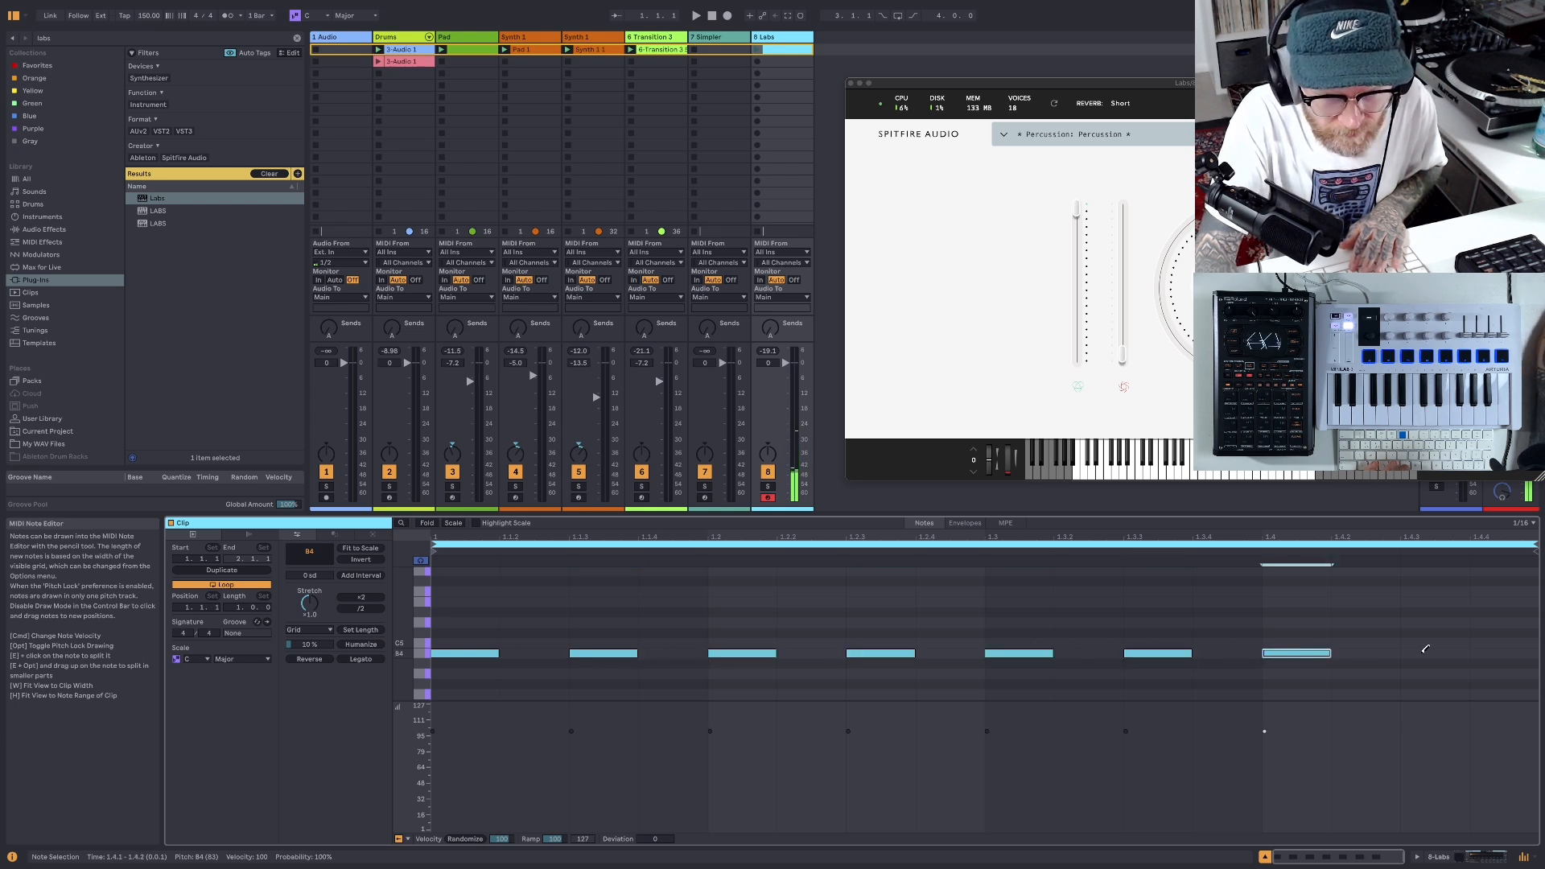
{"action": "left_click", "coordinate": [1434, 653]}
- Play the beat and delete the four offbeat B4 notes at 1.1.3, 1.2.3, 1.3.3 and 1.4.3
{"action": "key", "text": "space"}
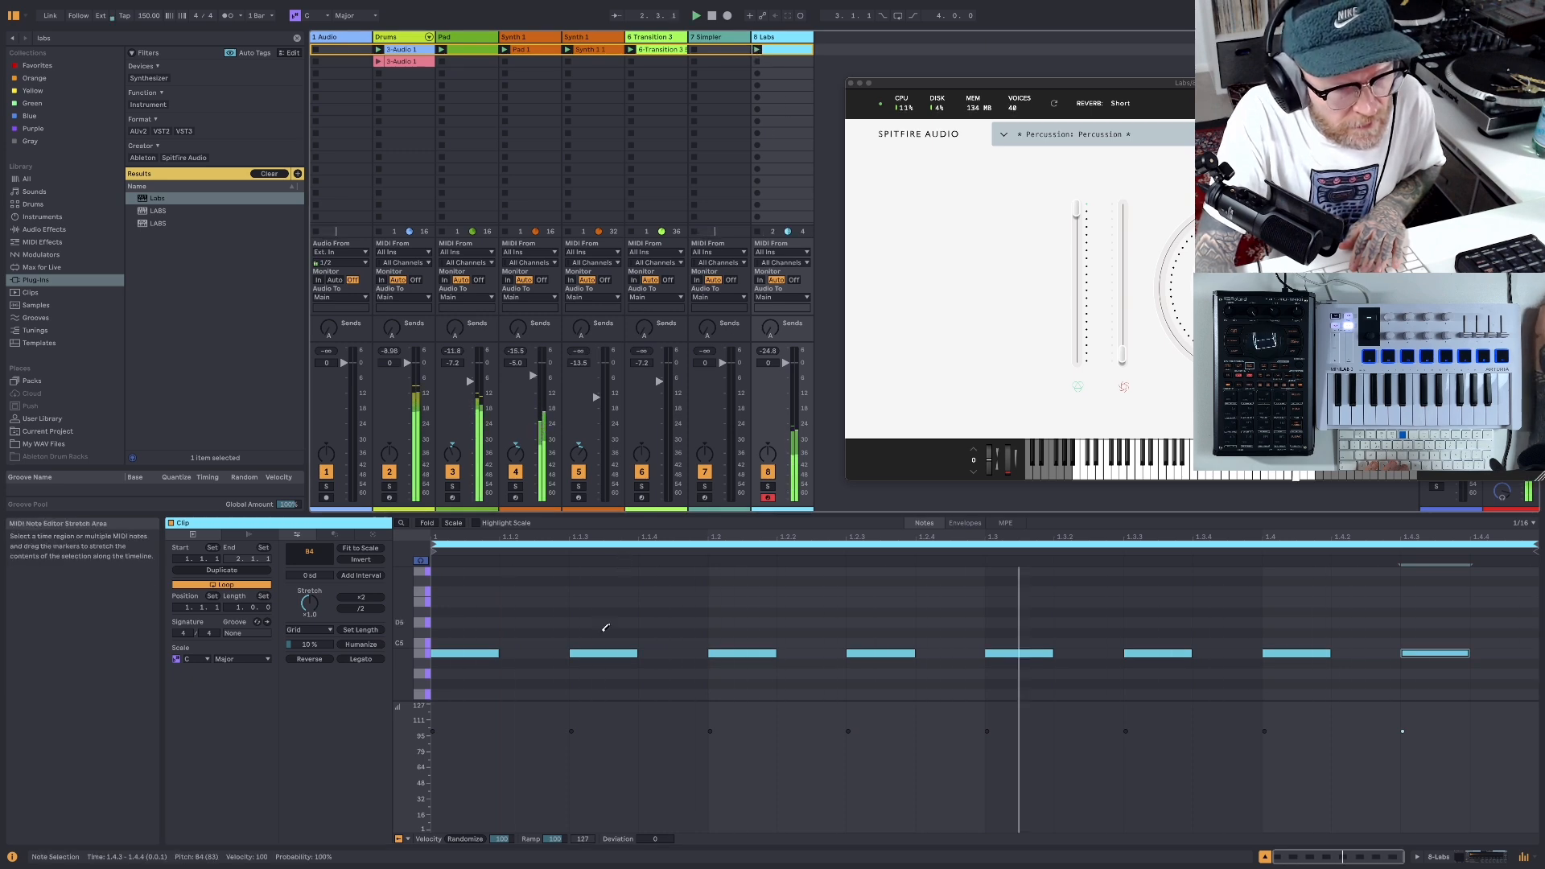
{"action": "left_click", "coordinate": [603, 652]}
{"action": "left_click", "coordinate": [893, 652]}
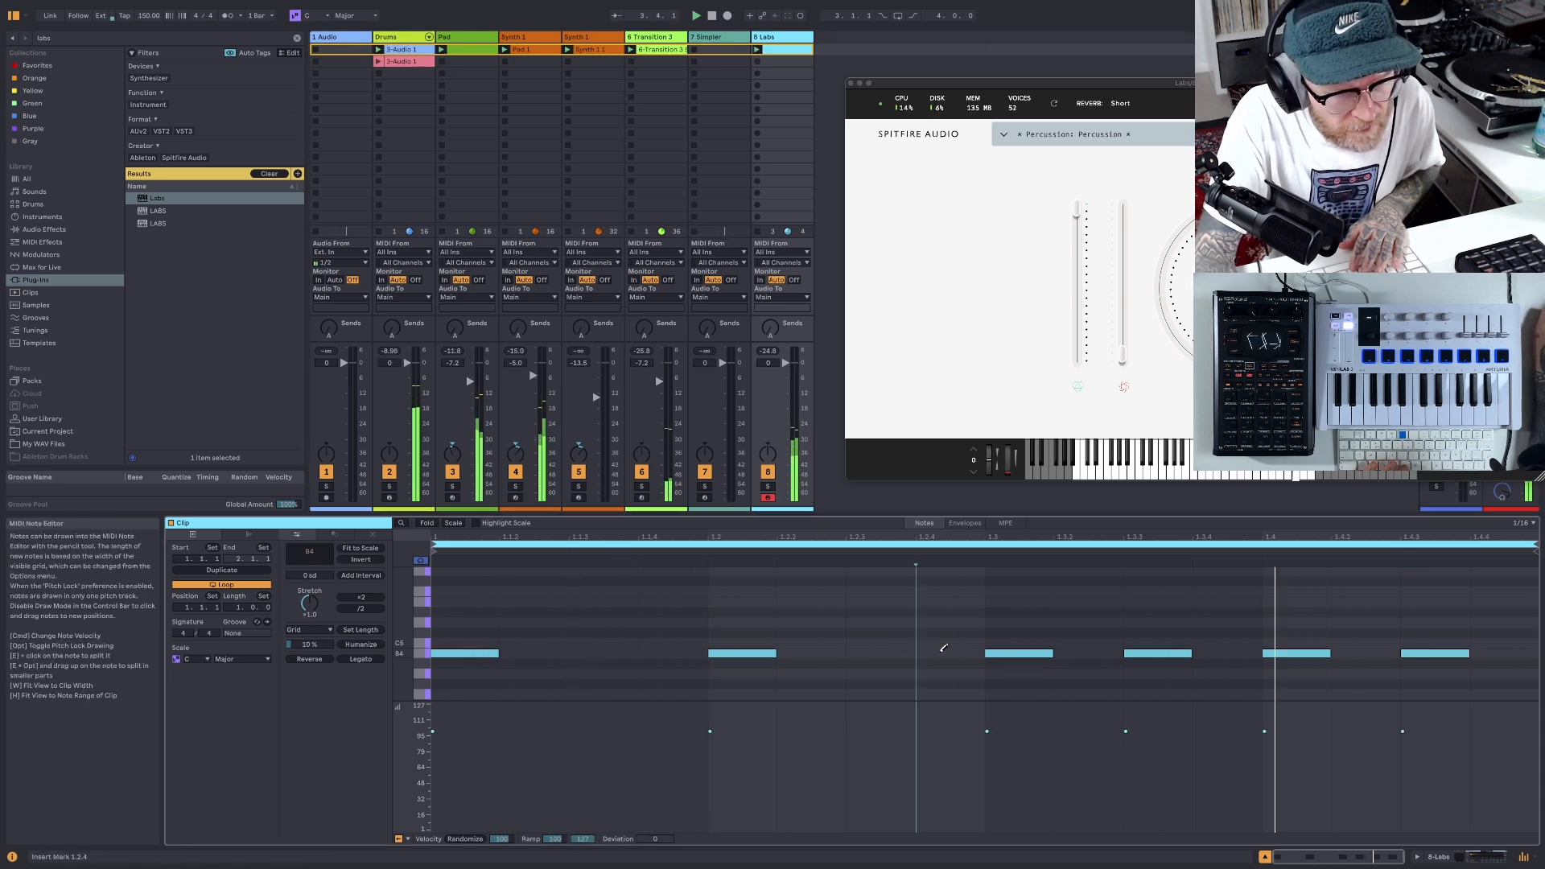
{"action": "left_click", "coordinate": [1156, 652]}
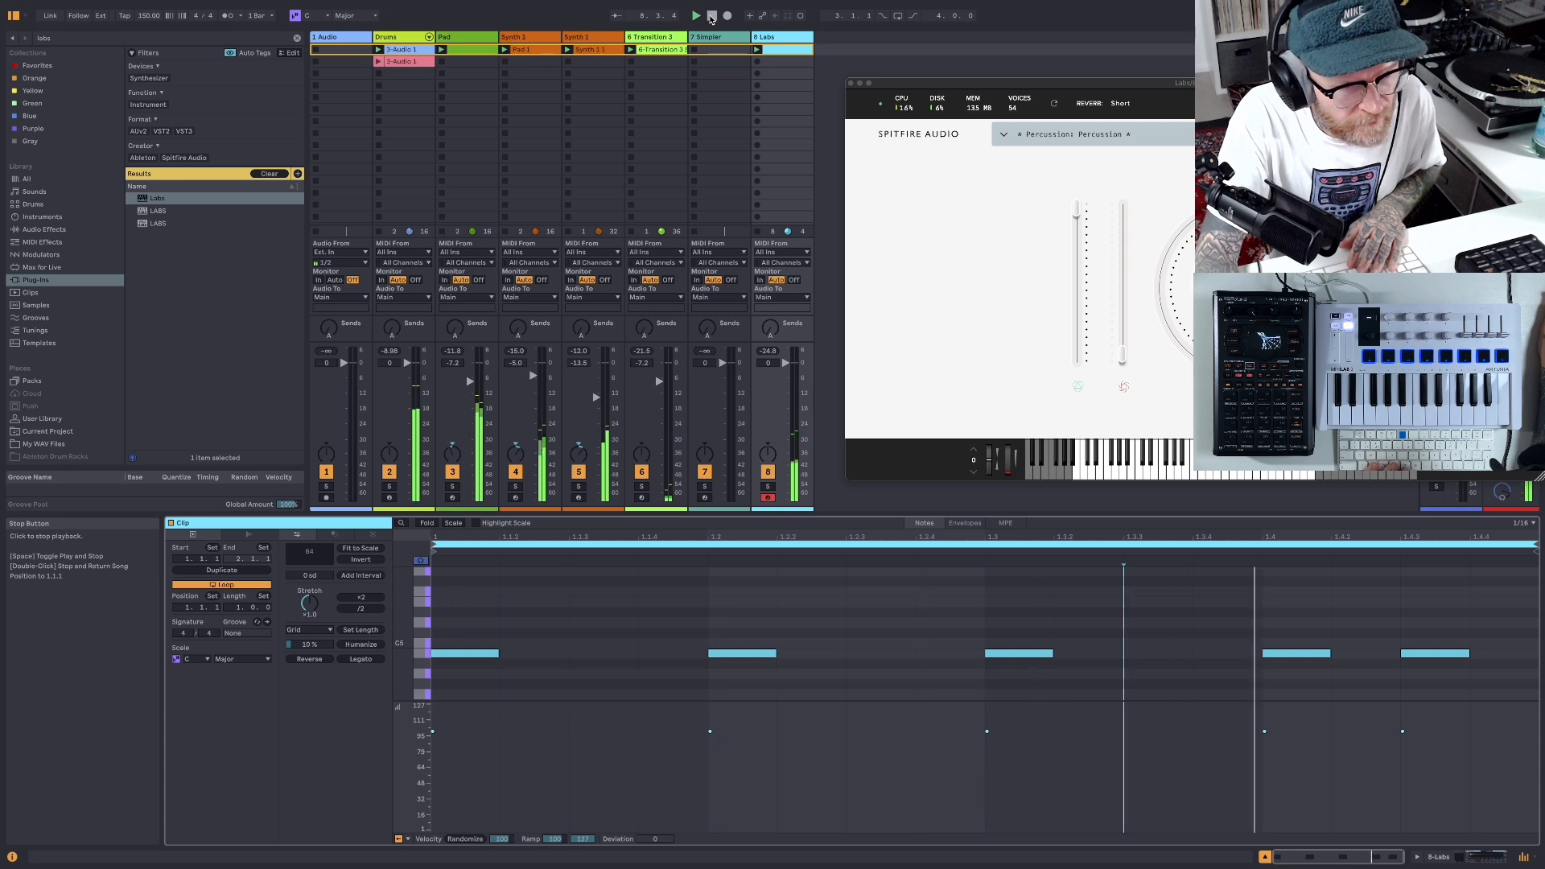
{"action": "left_click", "coordinate": [712, 18]}
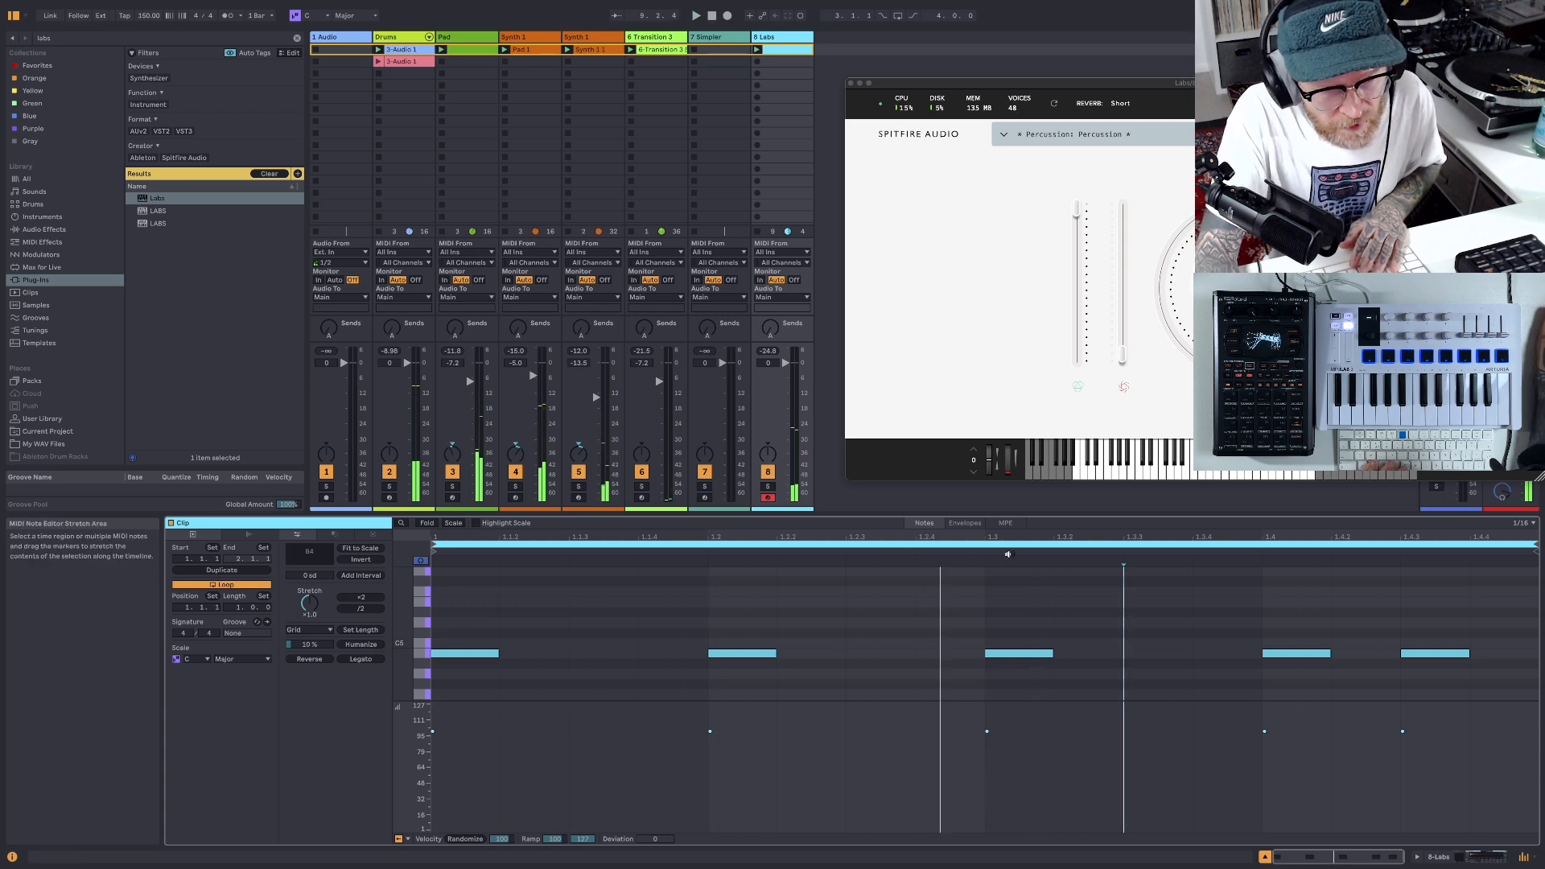
{"action": "double_click", "coordinate": [1426, 654]}
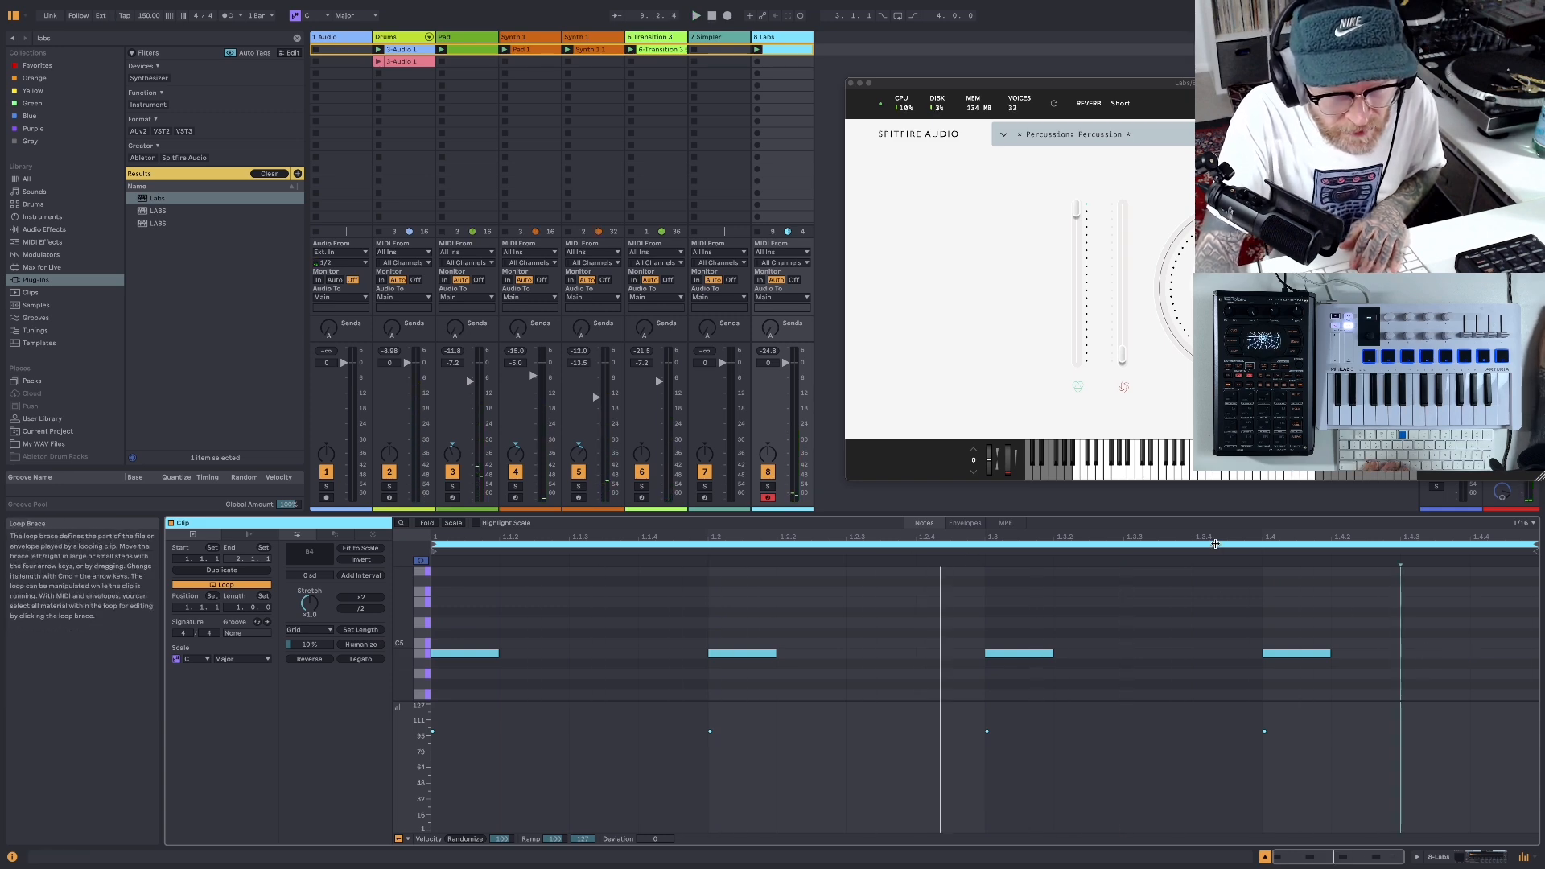
- Duplicate the Labs clip's loop with its notes to two bars and add a B4 note at 2.4.3
{"action": "left_click", "coordinate": [1215, 543]}
{"action": "key", "text": "super+d"}
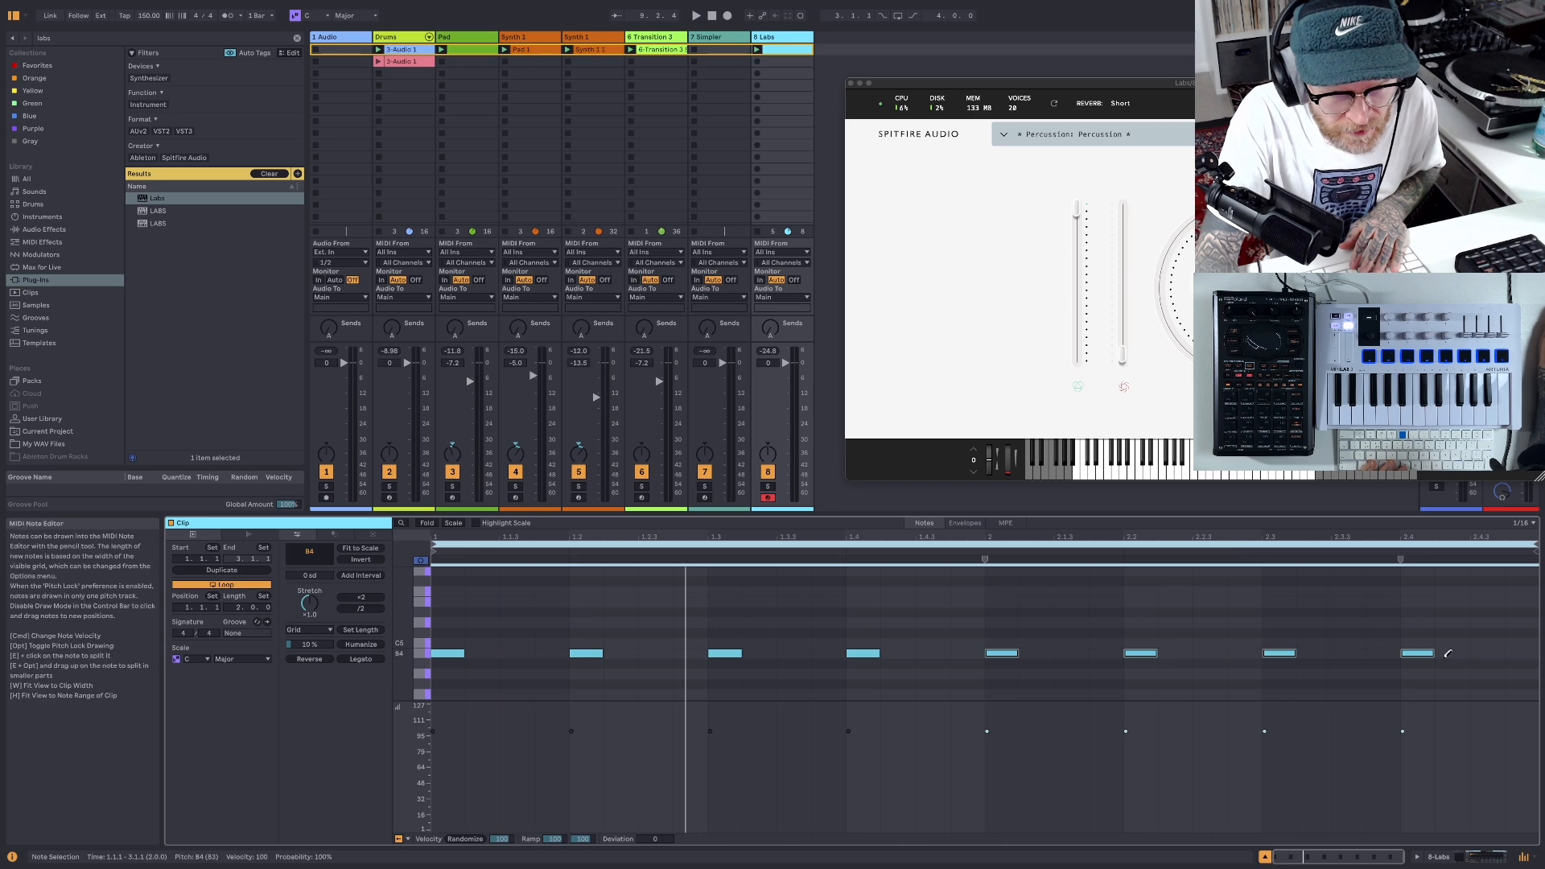
{"action": "left_click", "coordinate": [1498, 651]}
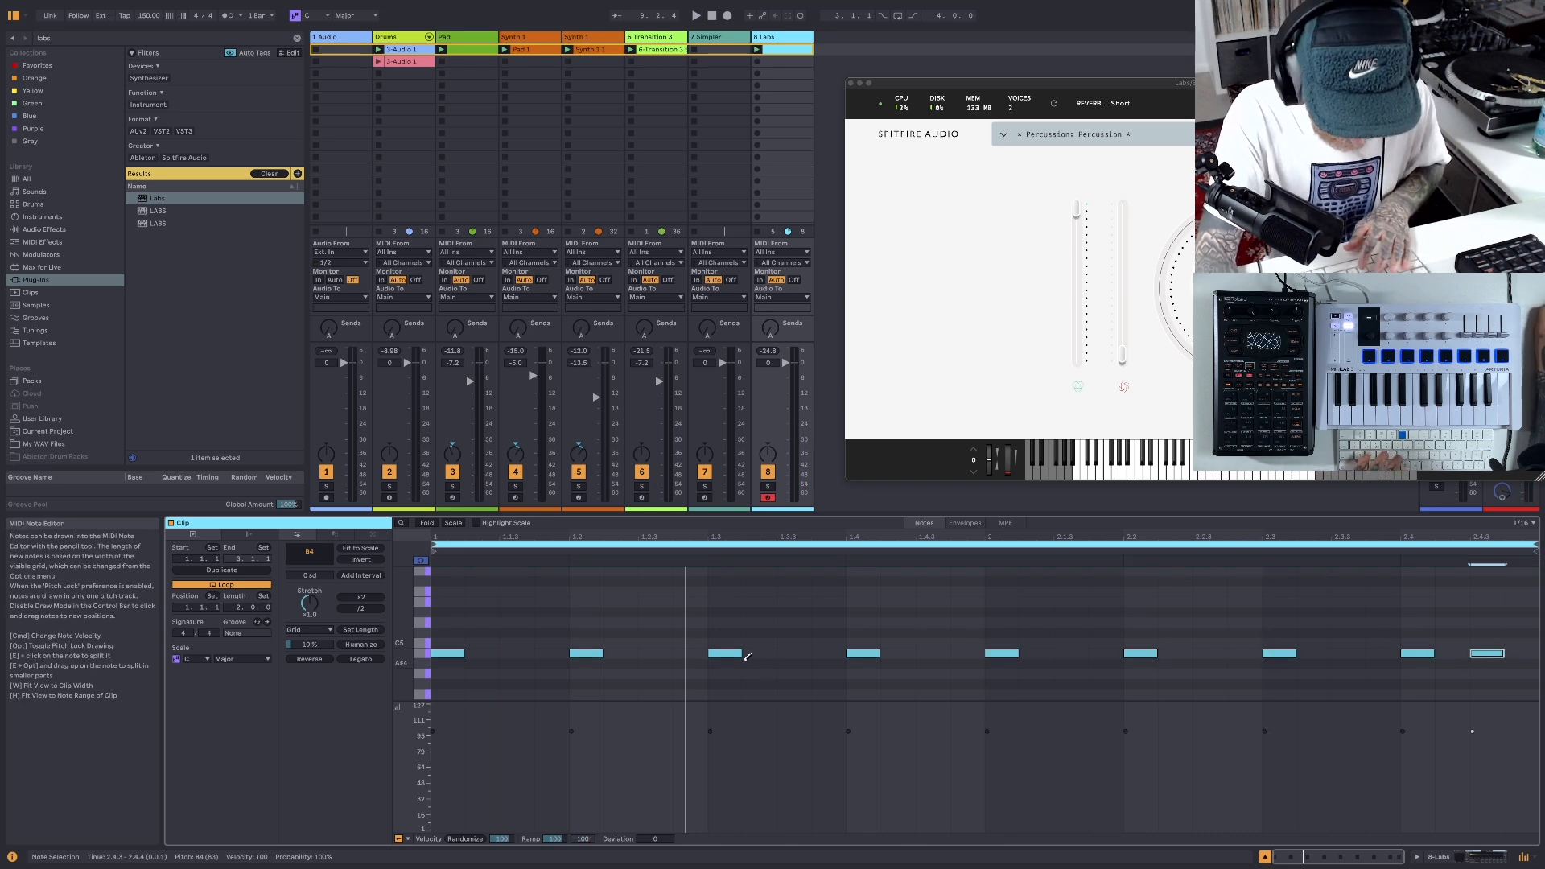
- Play the beat and nudge every B4 note after the first in the Labs clip slightly late, off the grid
{"action": "key", "text": "b"}
{"action": "left_click_drag", "start_coordinate": [1529, 658], "coordinate": [585, 662]}
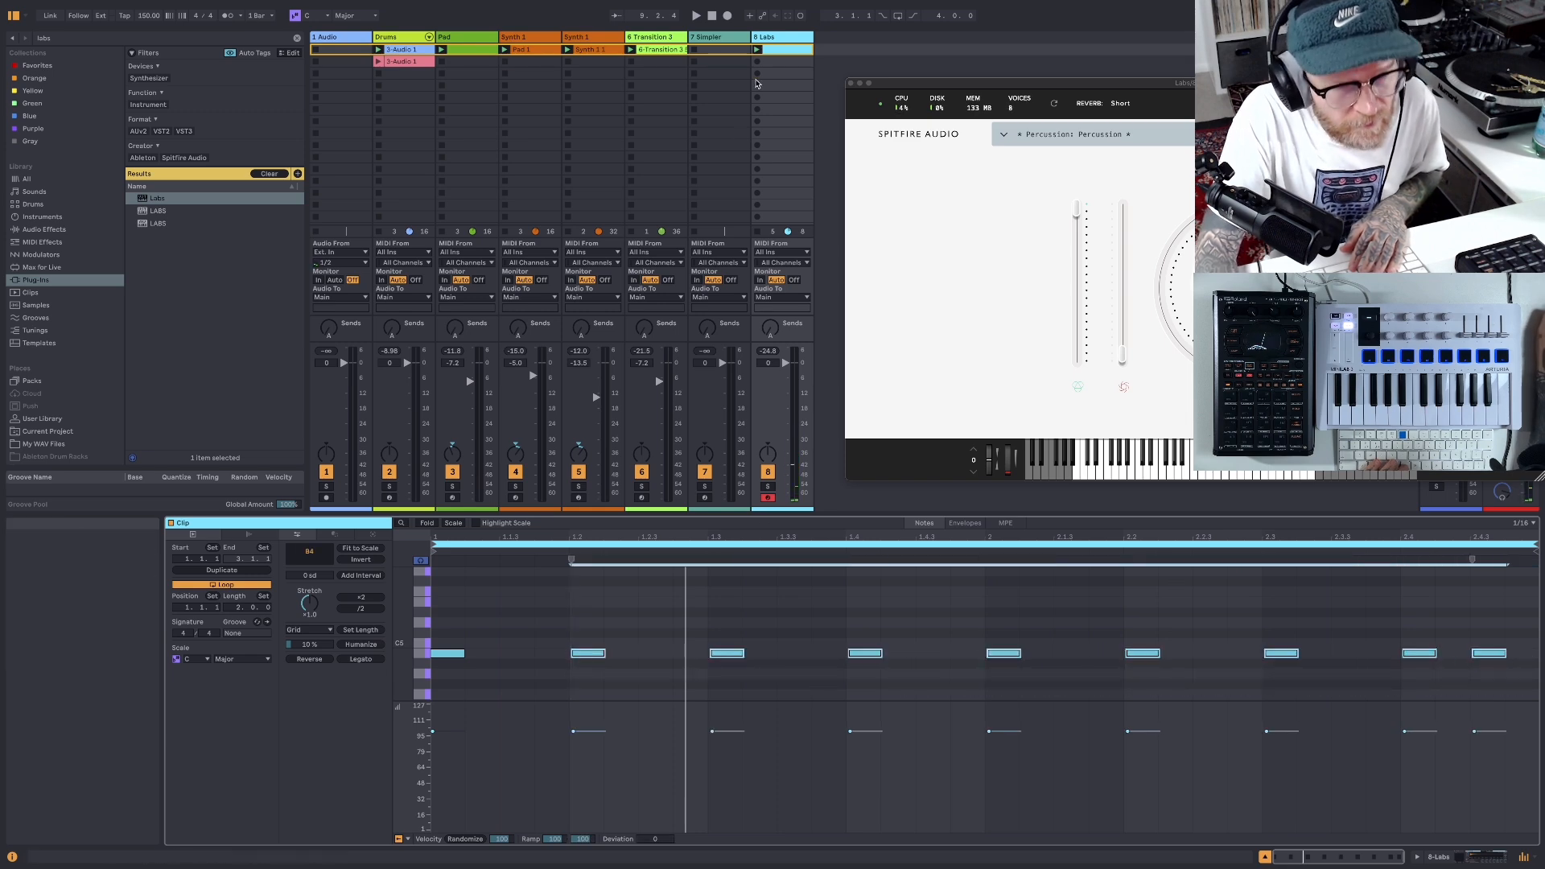
{"action": "left_click", "coordinate": [695, 16]}
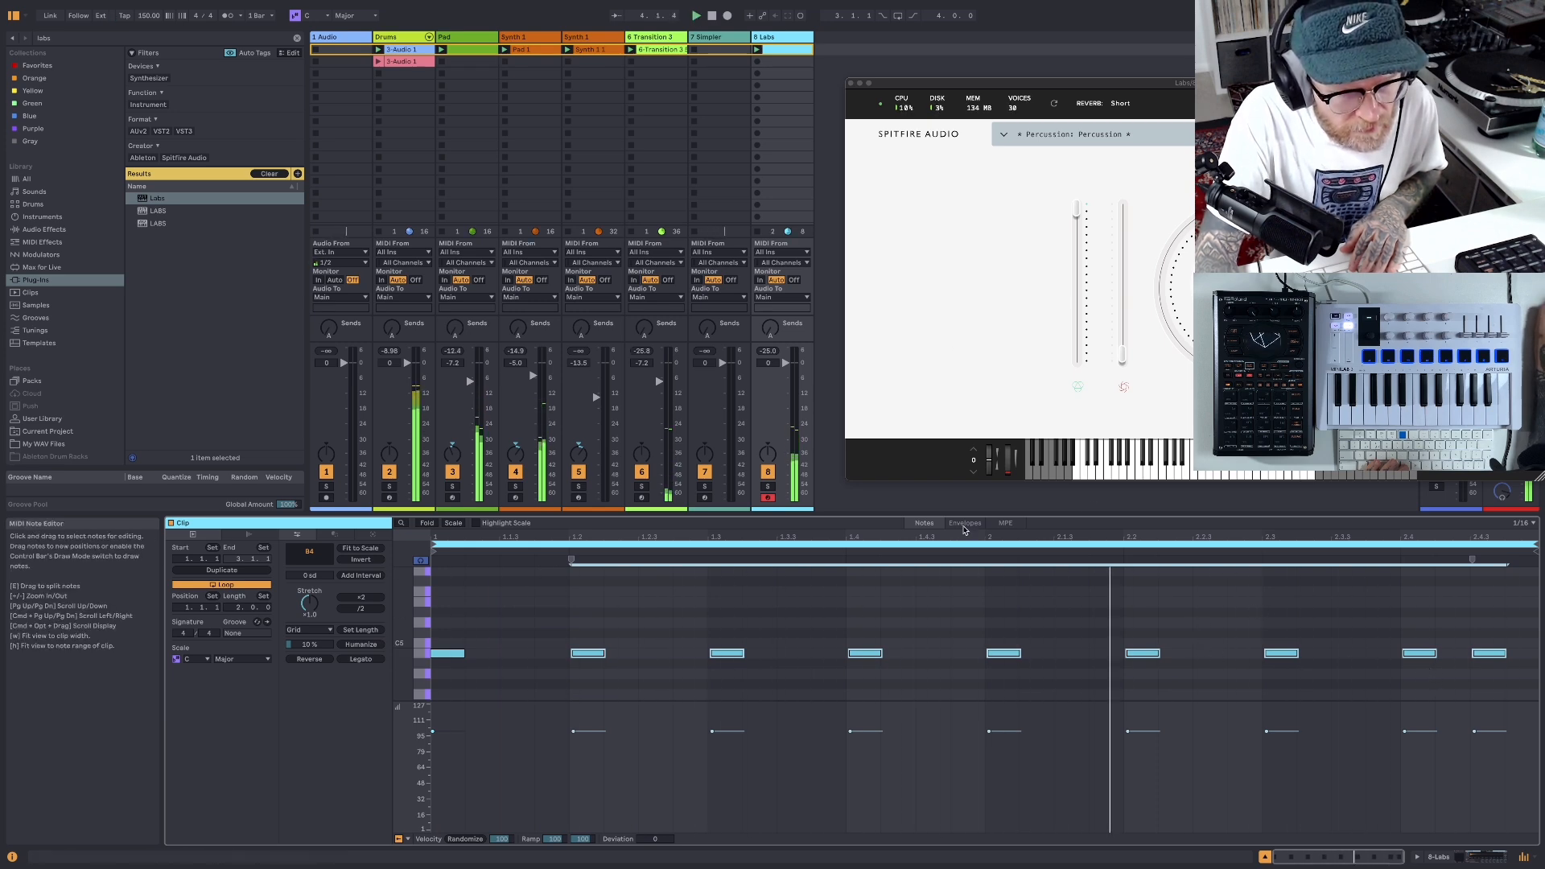
{"action": "left_click_drag", "start_coordinate": [966, 537], "coordinate": [965, 645]}
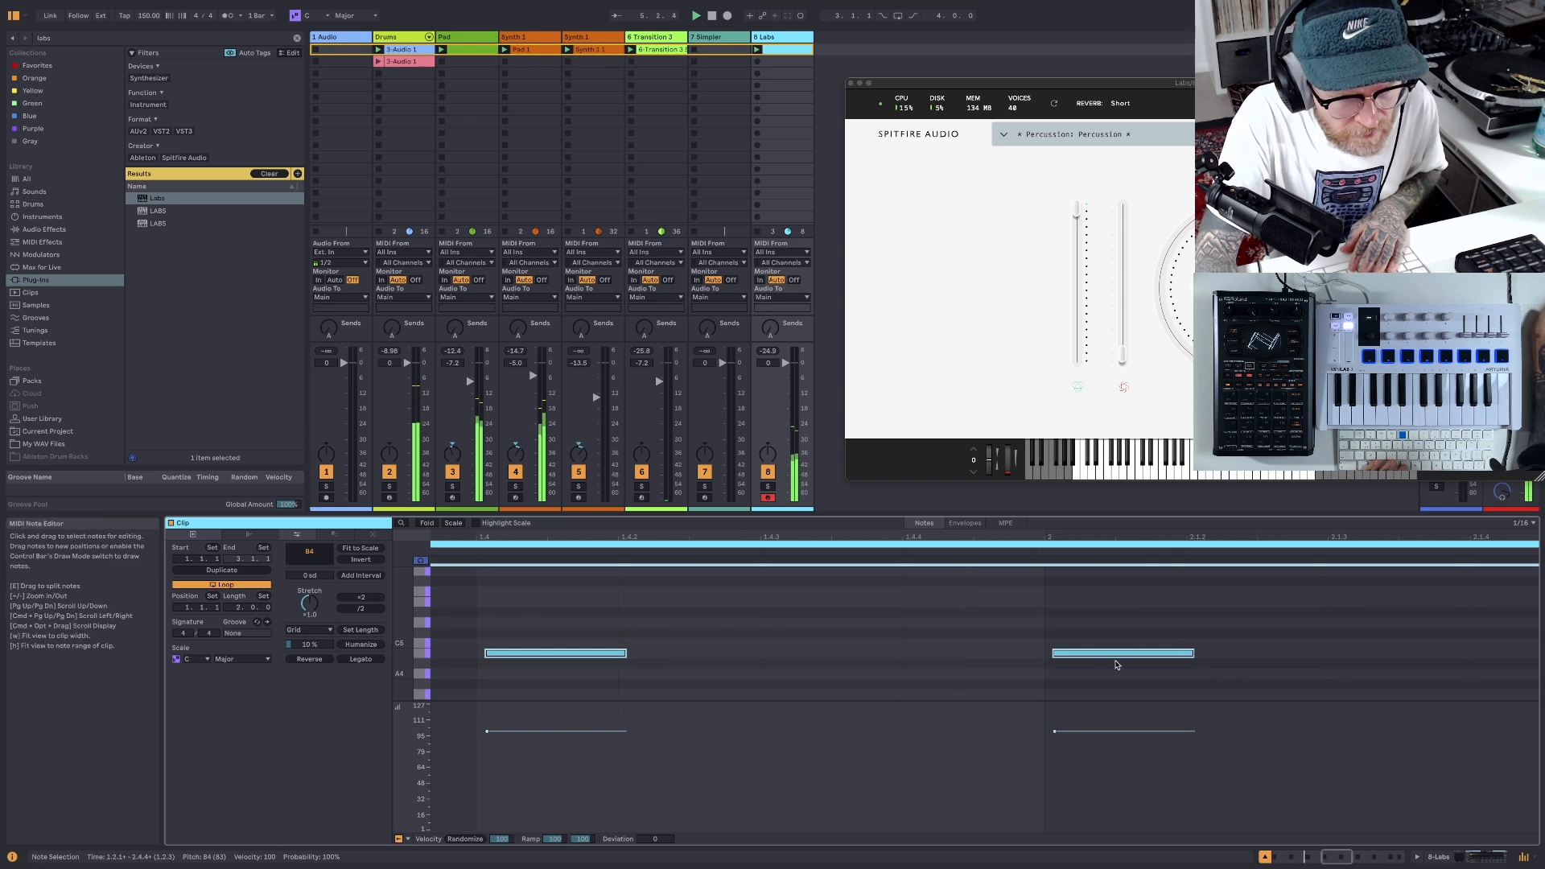
{"action": "scroll", "coordinate": [1079, 656], "scroll_direction": "right", "scroll_amount": 1}
{"action": "left_click_drag", "start_coordinate": [1078, 657], "coordinate": [1080, 656]}
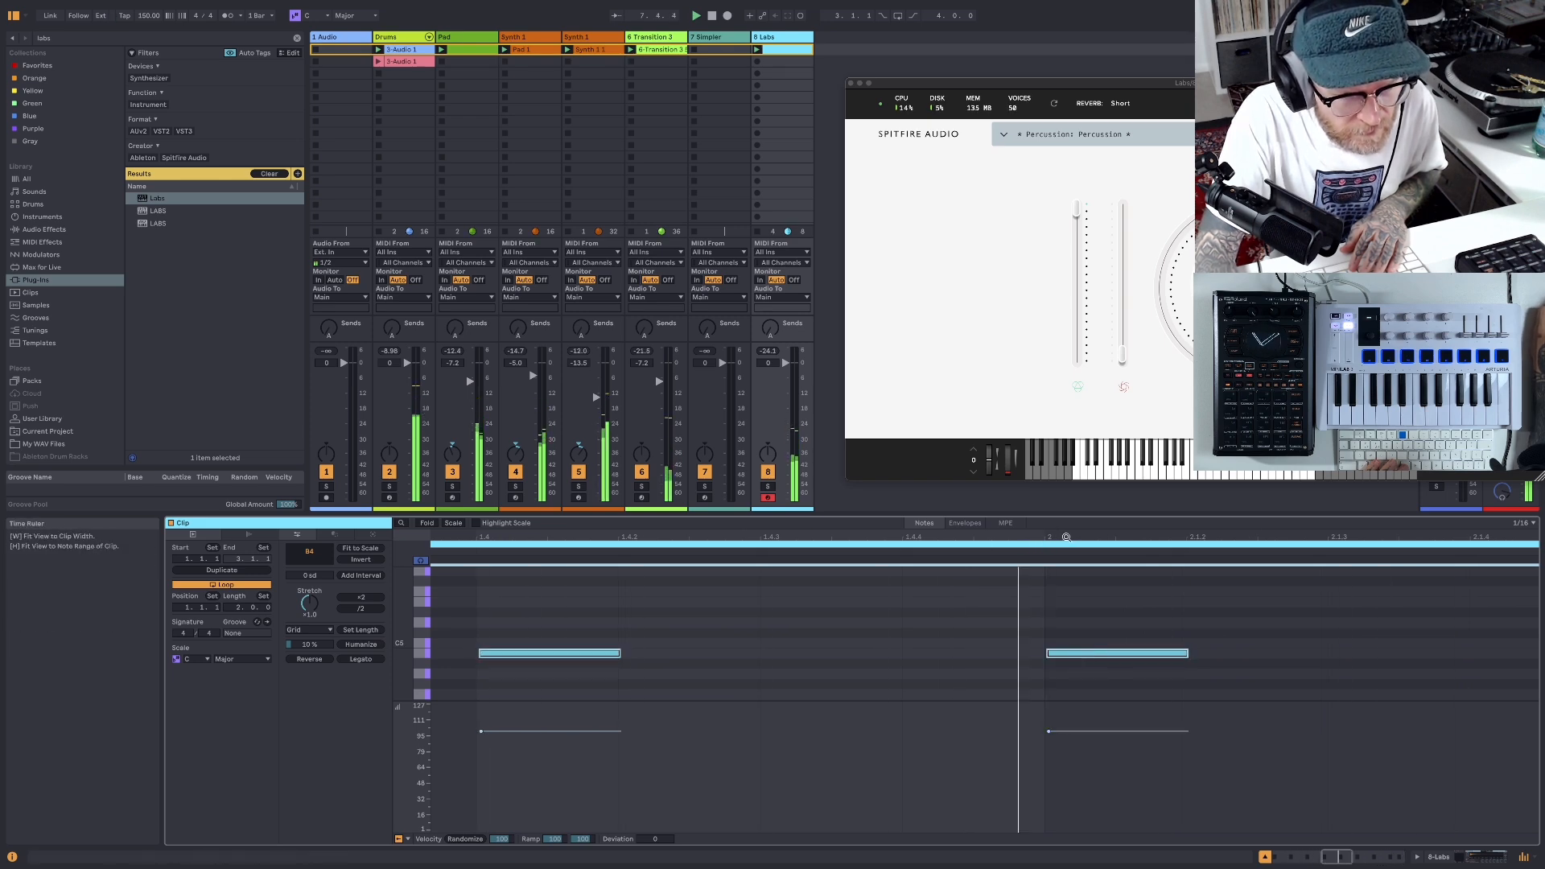
{"action": "left_click_drag", "start_coordinate": [1066, 537], "coordinate": [1066, 433]}
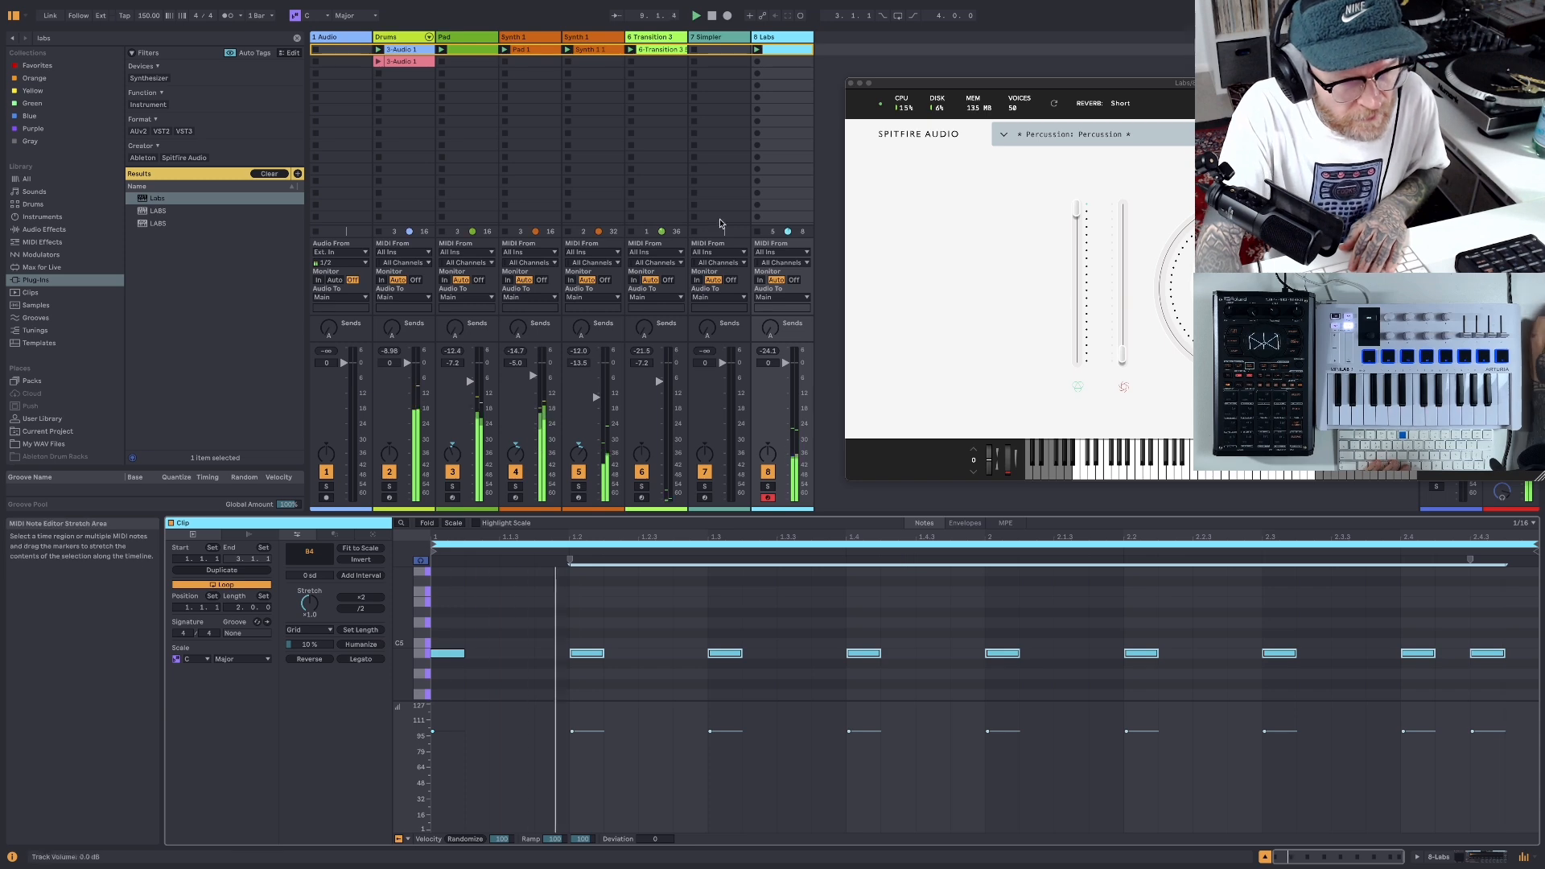
{"action": "left_click", "coordinate": [712, 17]}
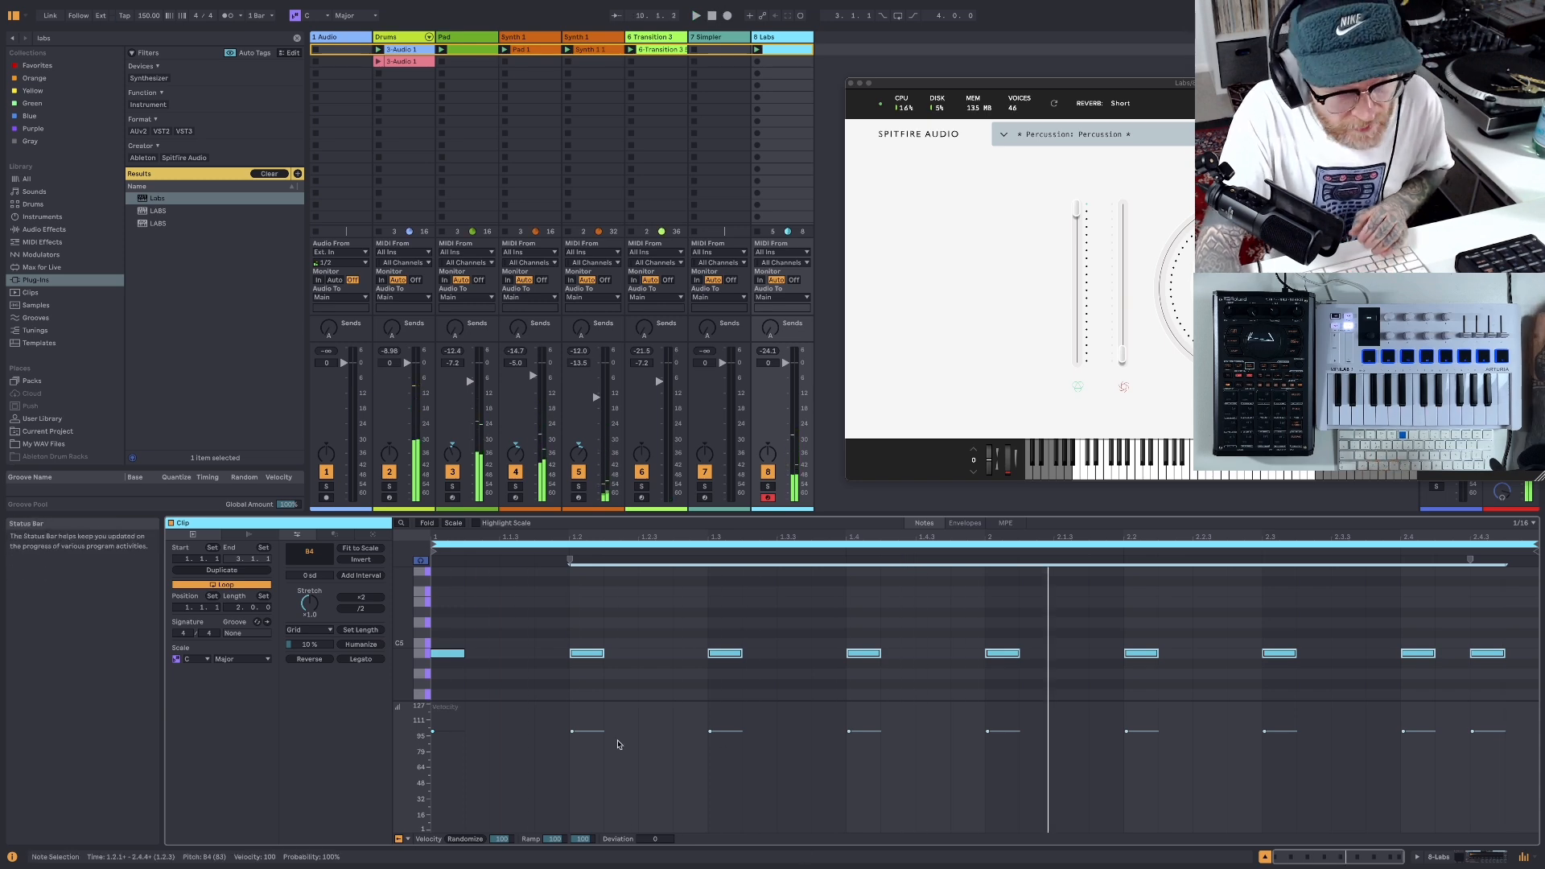
- Randomize the velocities of all B4 notes in the Labs clip and play the beat
{"action": "left_click_drag", "start_coordinate": [570, 738], "coordinate": [570, 741]}
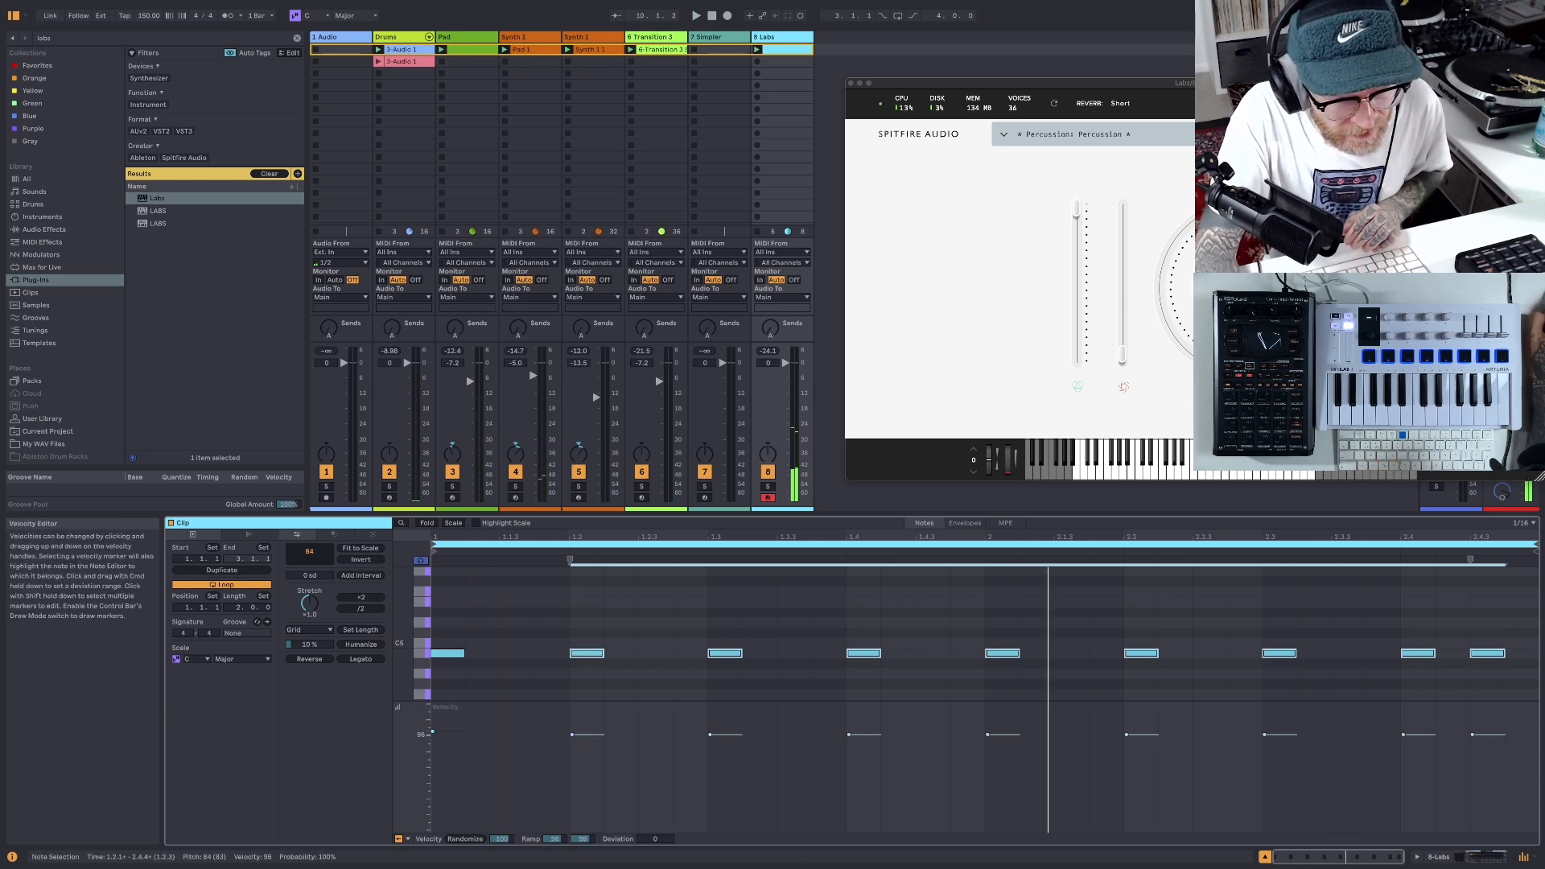
{"action": "left_click", "coordinate": [539, 728]}
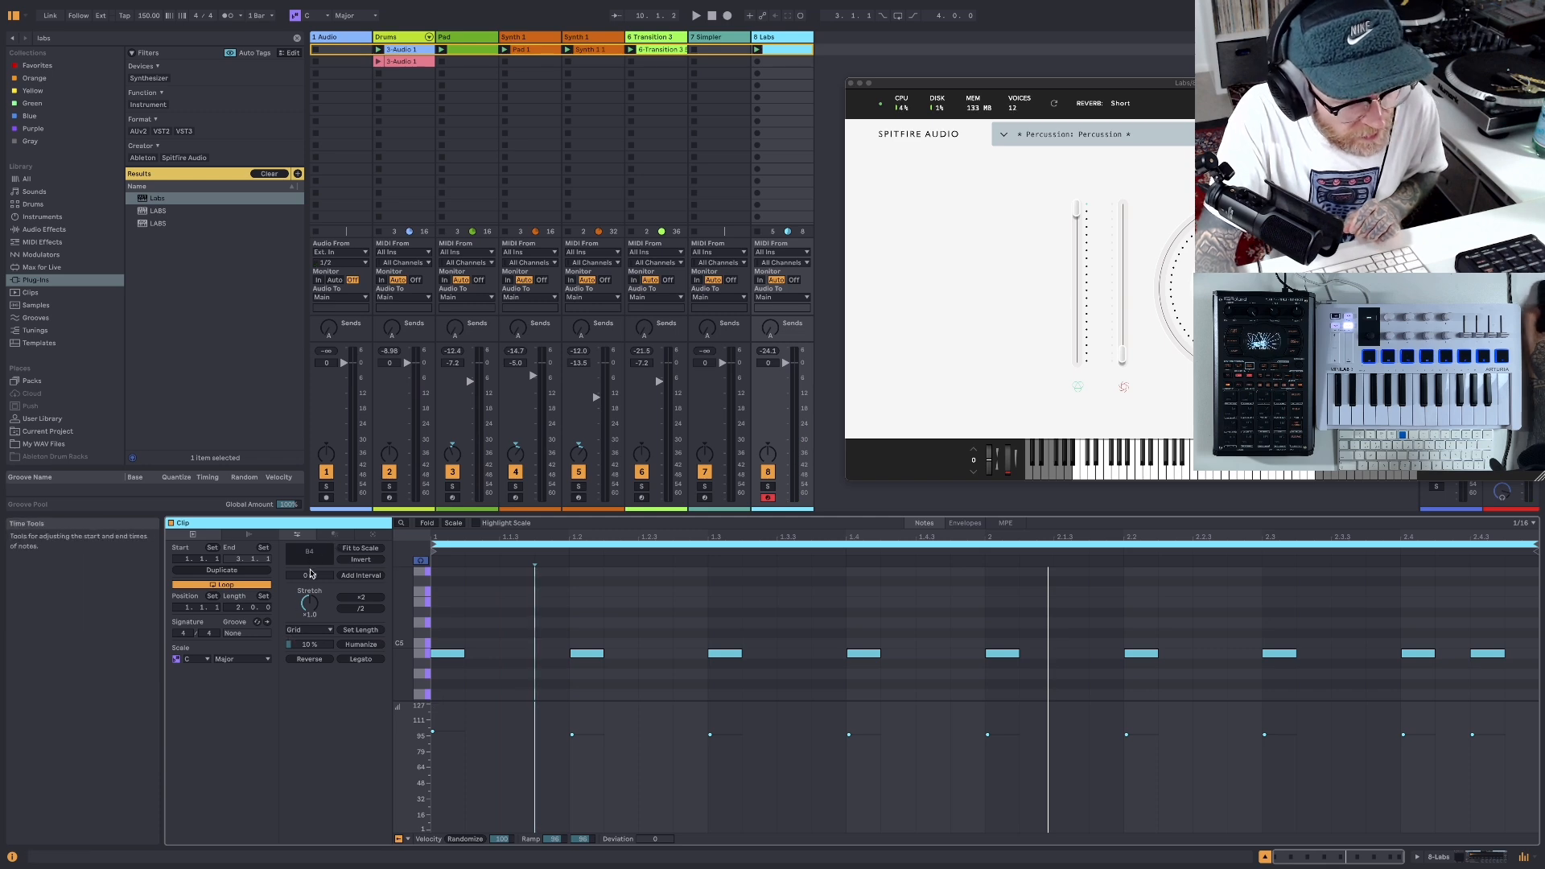
{"action": "left_click", "coordinate": [334, 535]}
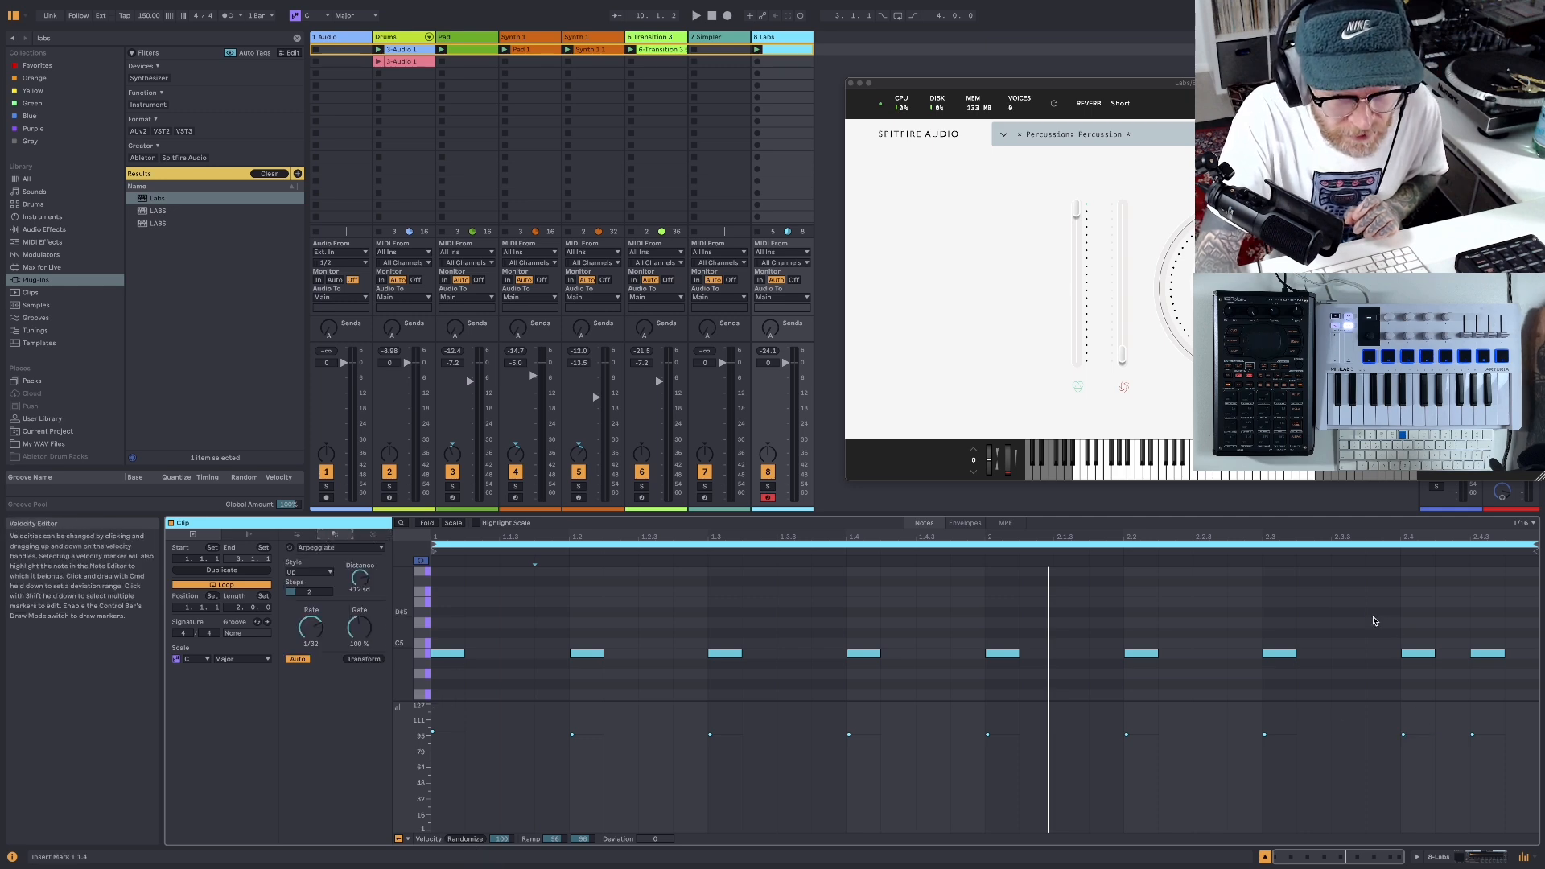
{"action": "left_click_drag", "start_coordinate": [1531, 652], "coordinate": [426, 679]}
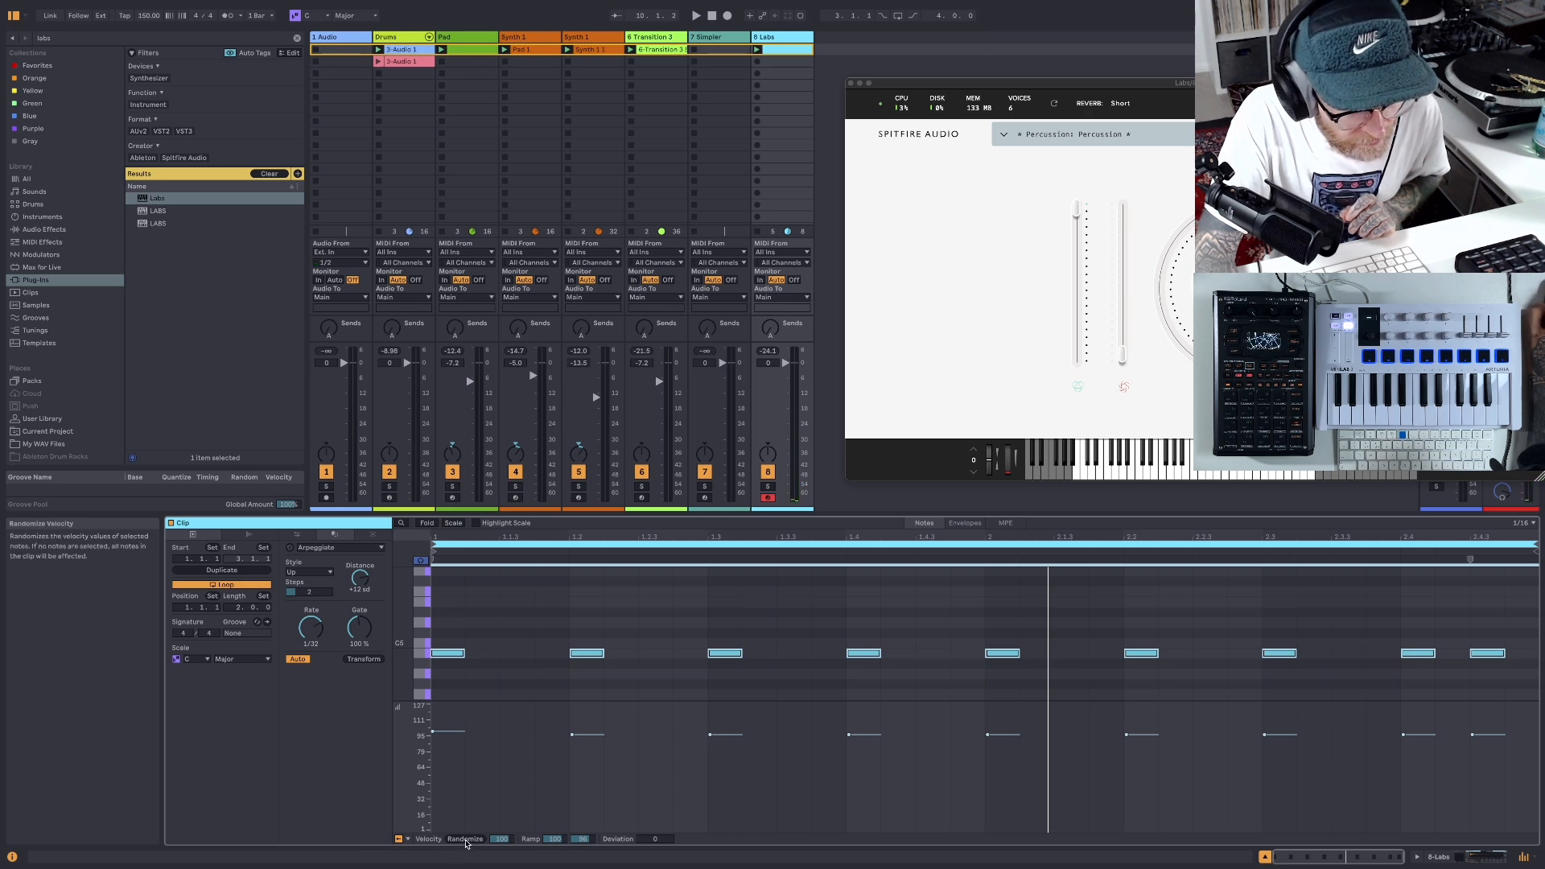
{"action": "left_click", "coordinate": [465, 839]}
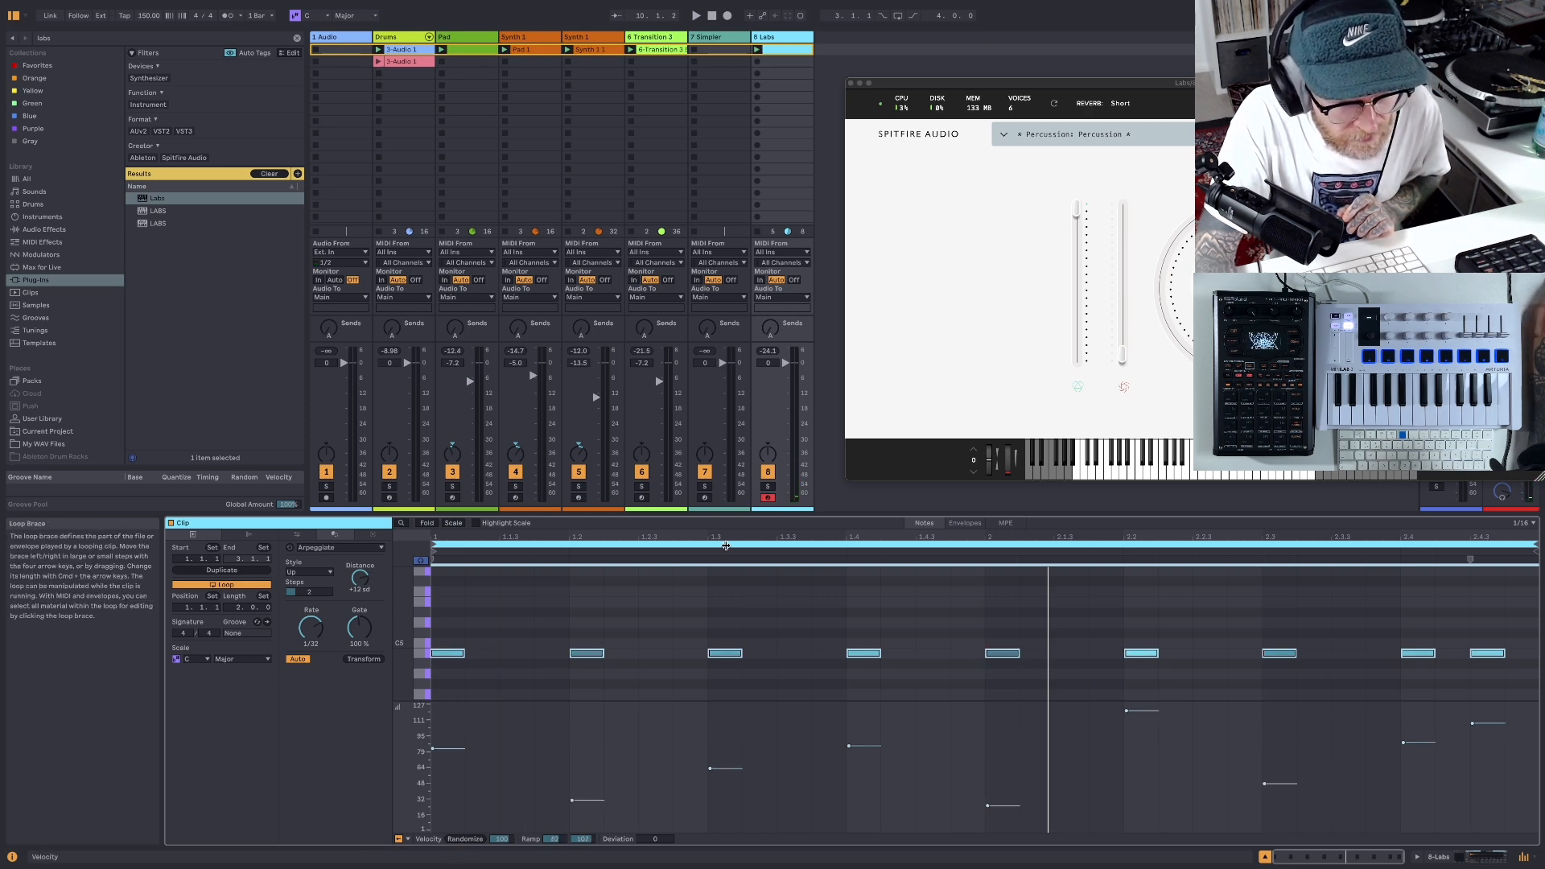
{"action": "left_click", "coordinate": [700, 16]}
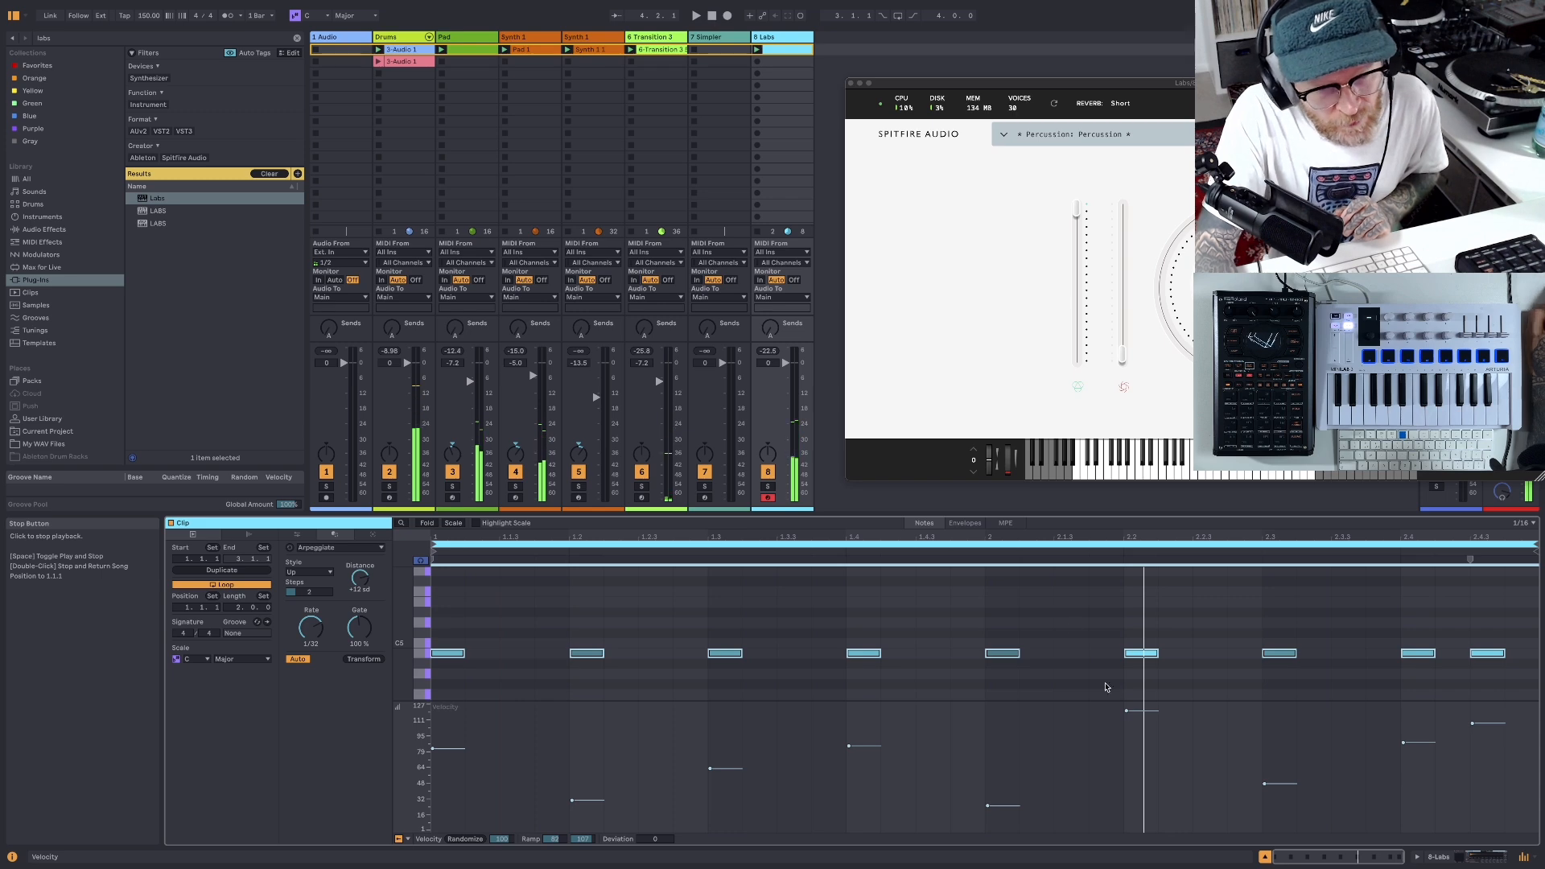
- Even out the velocities, lowering the notes at 2.2.1, 2.4.1 and 2.4.3 and raising those at 1.2.1, 1.3.1, 2.1.1 and 2.3.1
{"action": "left_click", "coordinate": [1119, 733]}
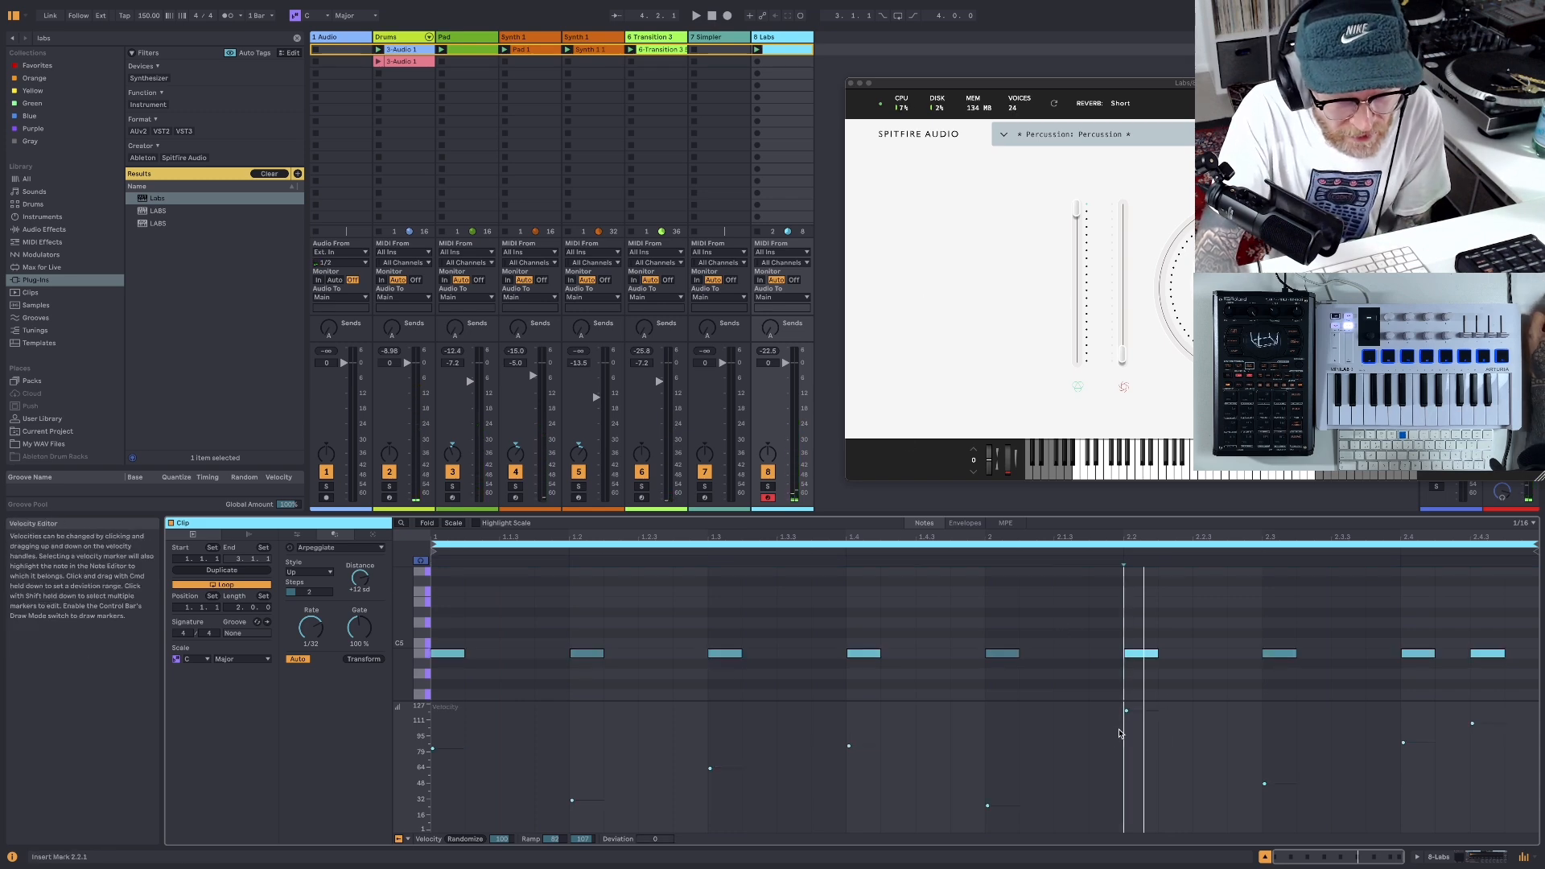
{"action": "left_click_drag", "start_coordinate": [1125, 716], "coordinate": [1126, 719]}
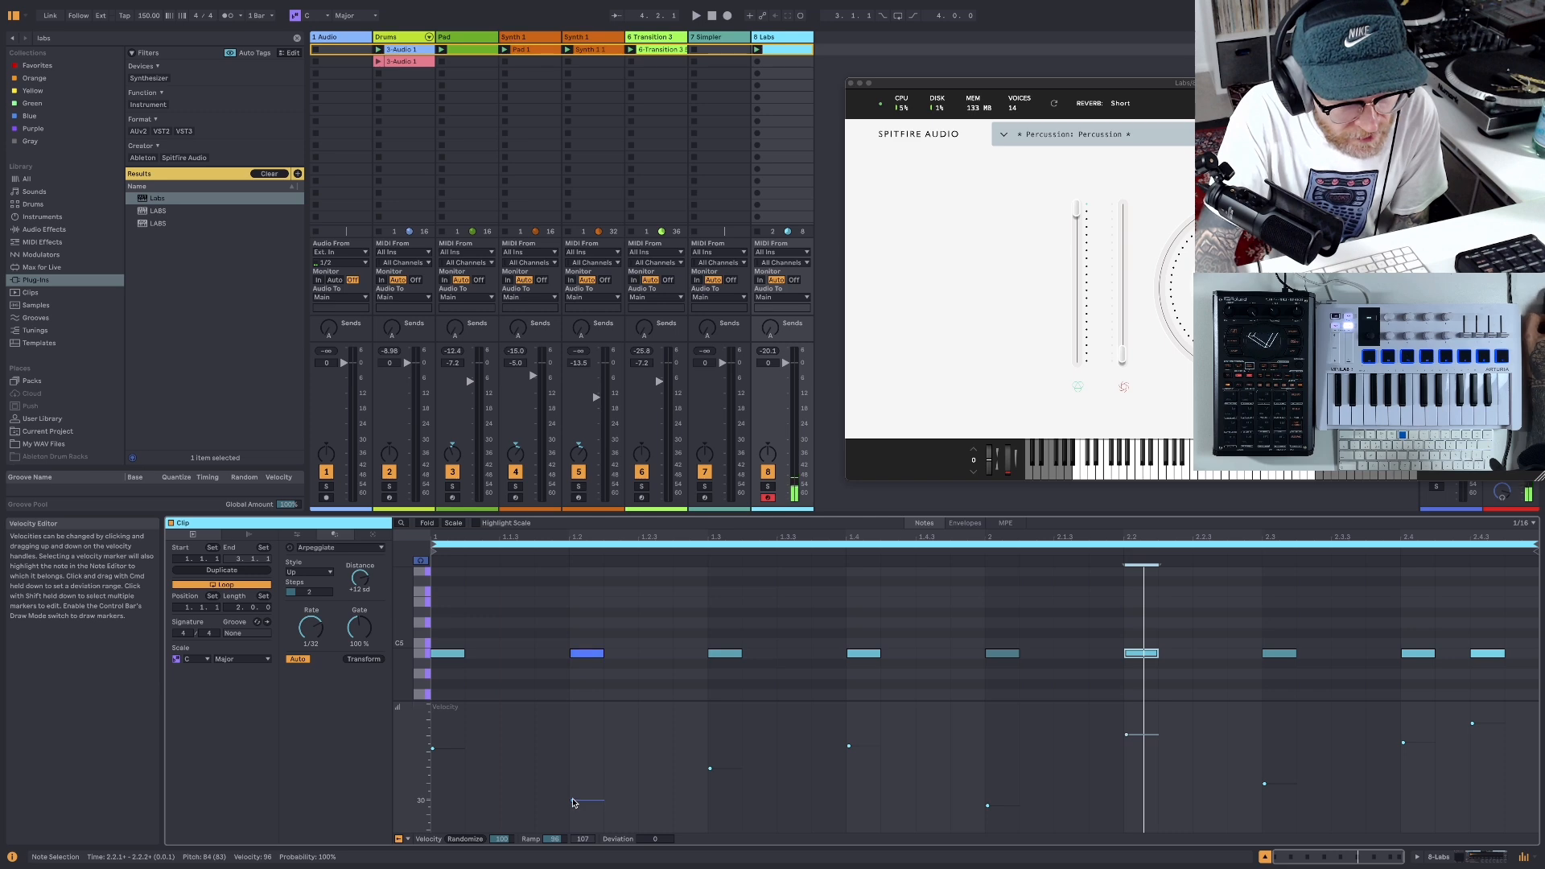
{"action": "left_click_drag", "start_coordinate": [574, 802], "coordinate": [572, 775]}
{"action": "left_click_drag", "start_coordinate": [711, 769], "coordinate": [711, 758]}
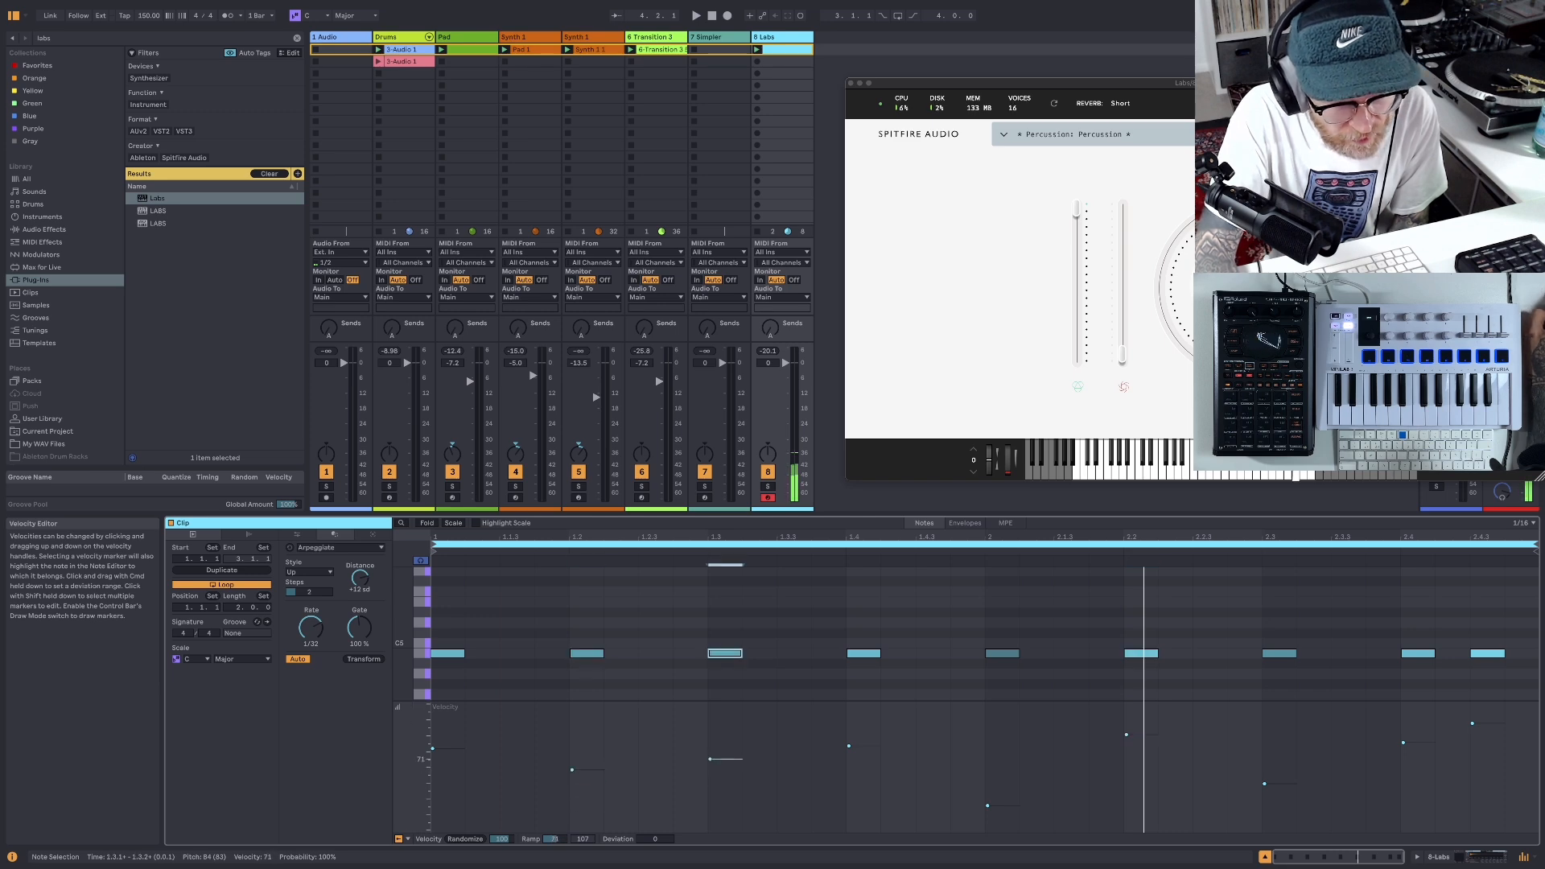
{"action": "left_click_drag", "start_coordinate": [990, 806], "coordinate": [991, 784]}
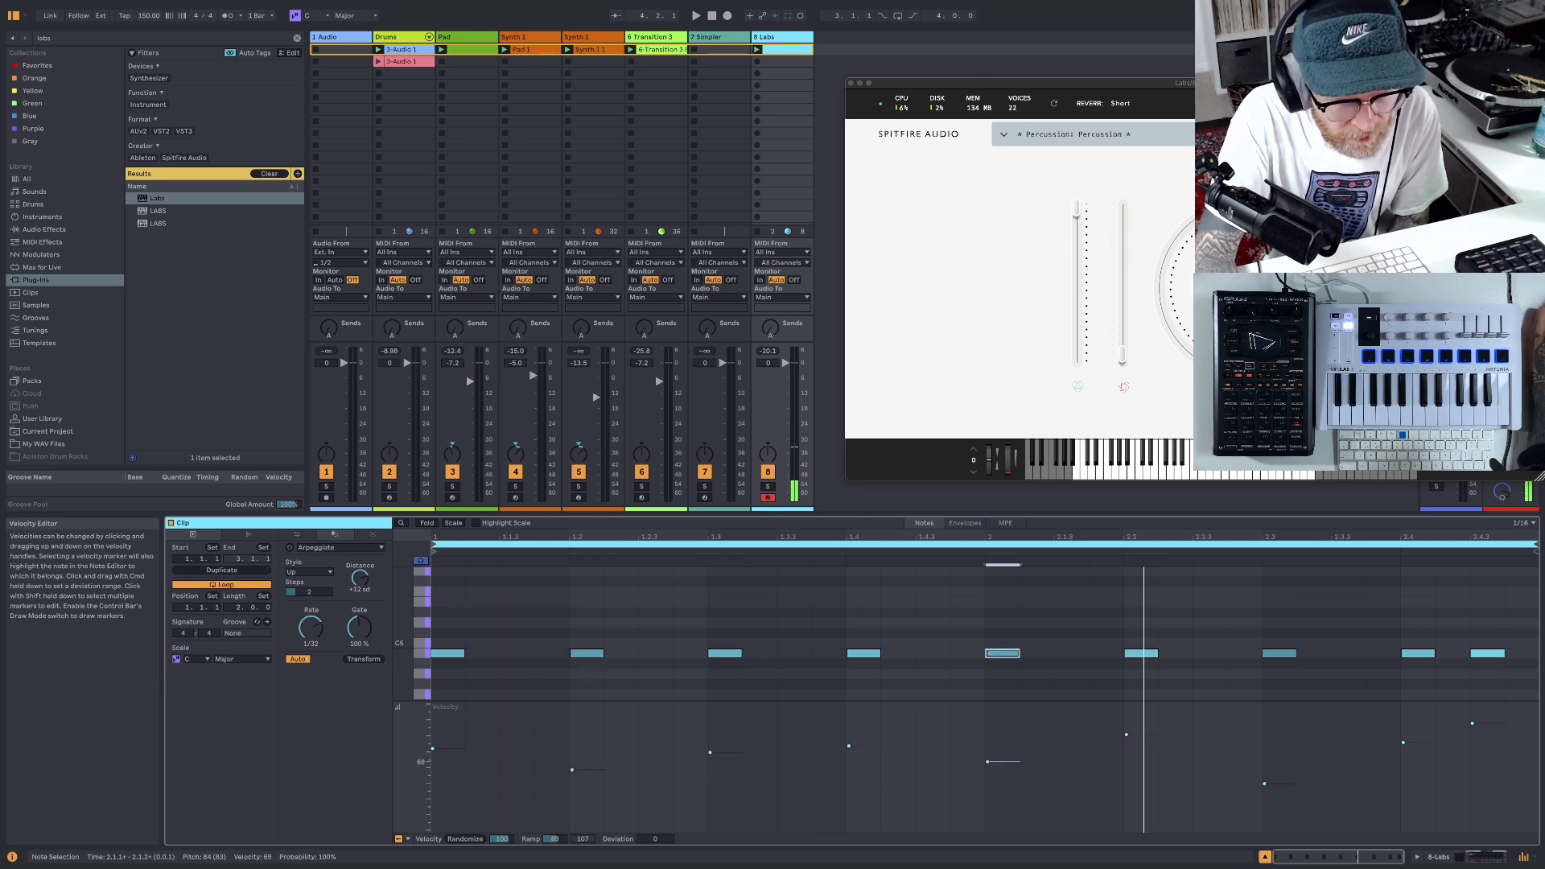
{"action": "left_click_drag", "start_coordinate": [1270, 785], "coordinate": [1271, 766]}
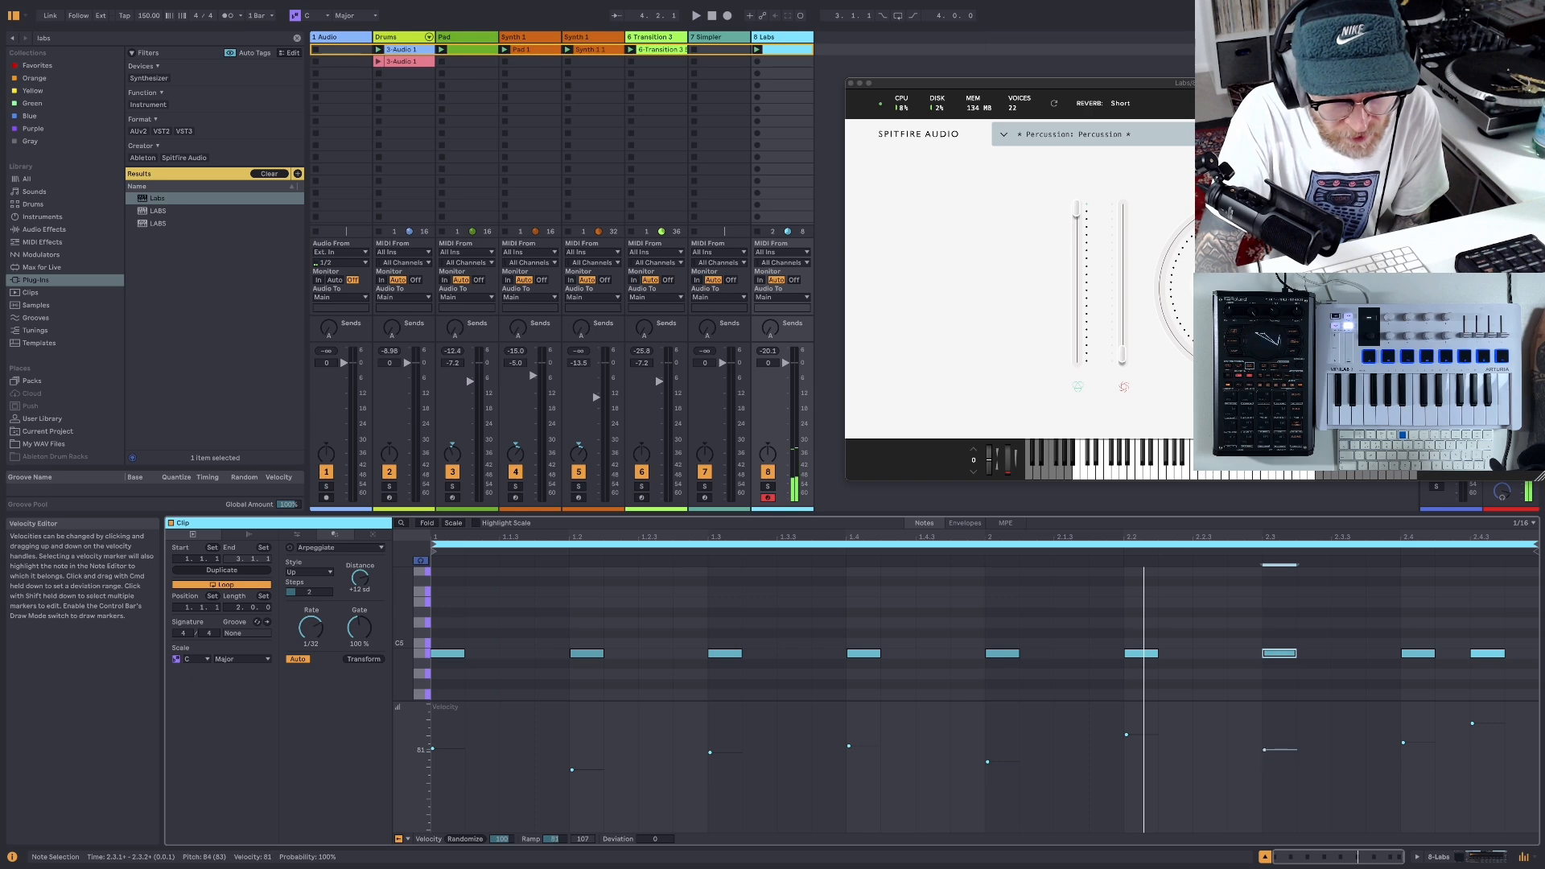
{"action": "left_click", "coordinate": [1481, 725]}
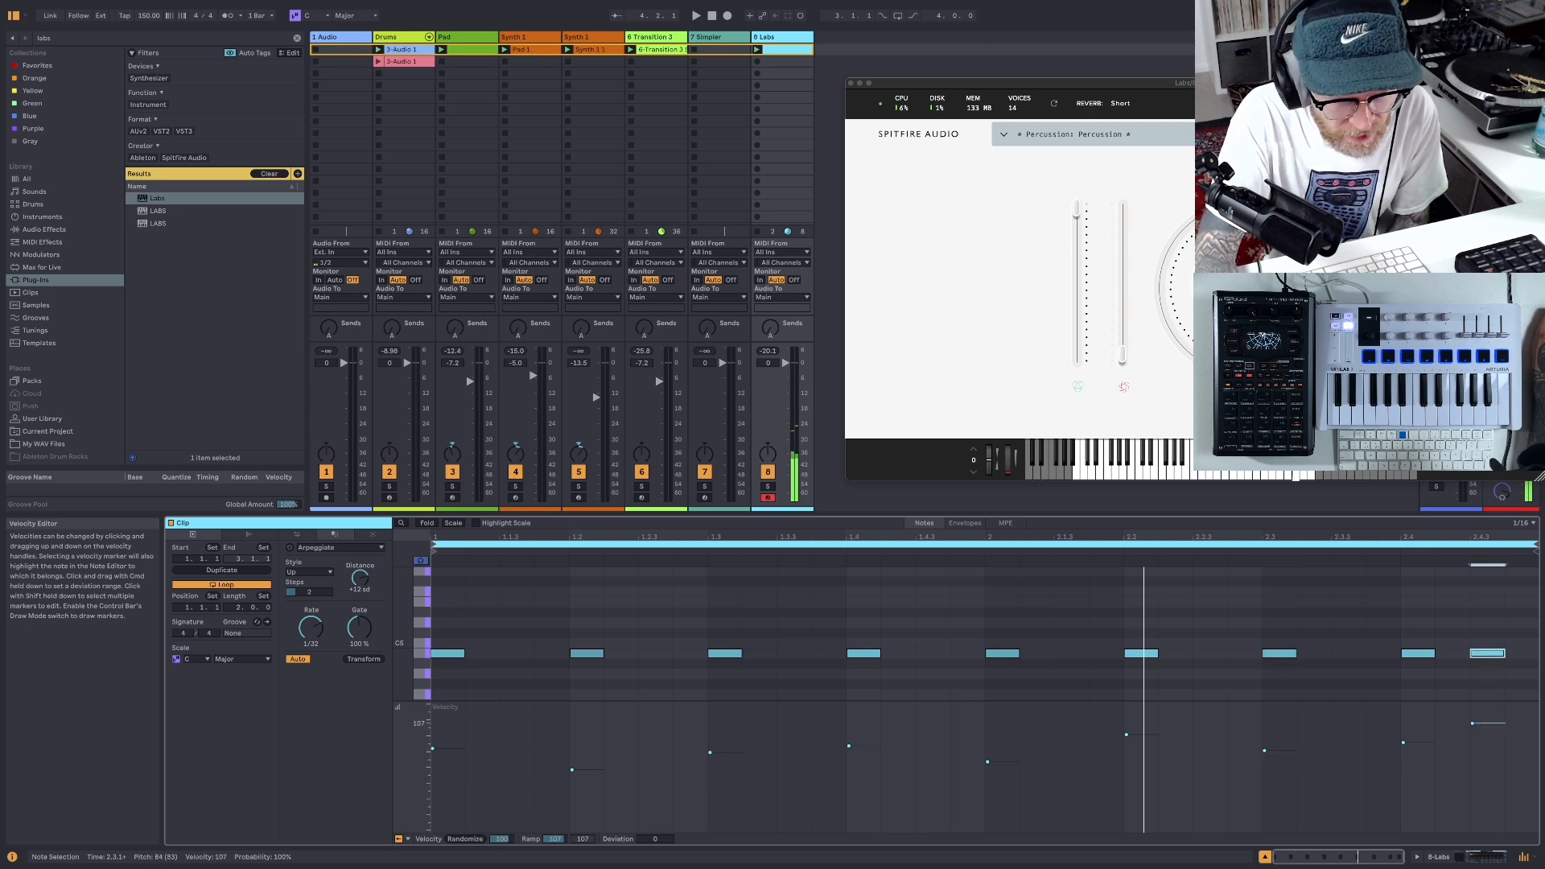
{"action": "left_click_drag", "start_coordinate": [1417, 747], "coordinate": [1418, 752]}
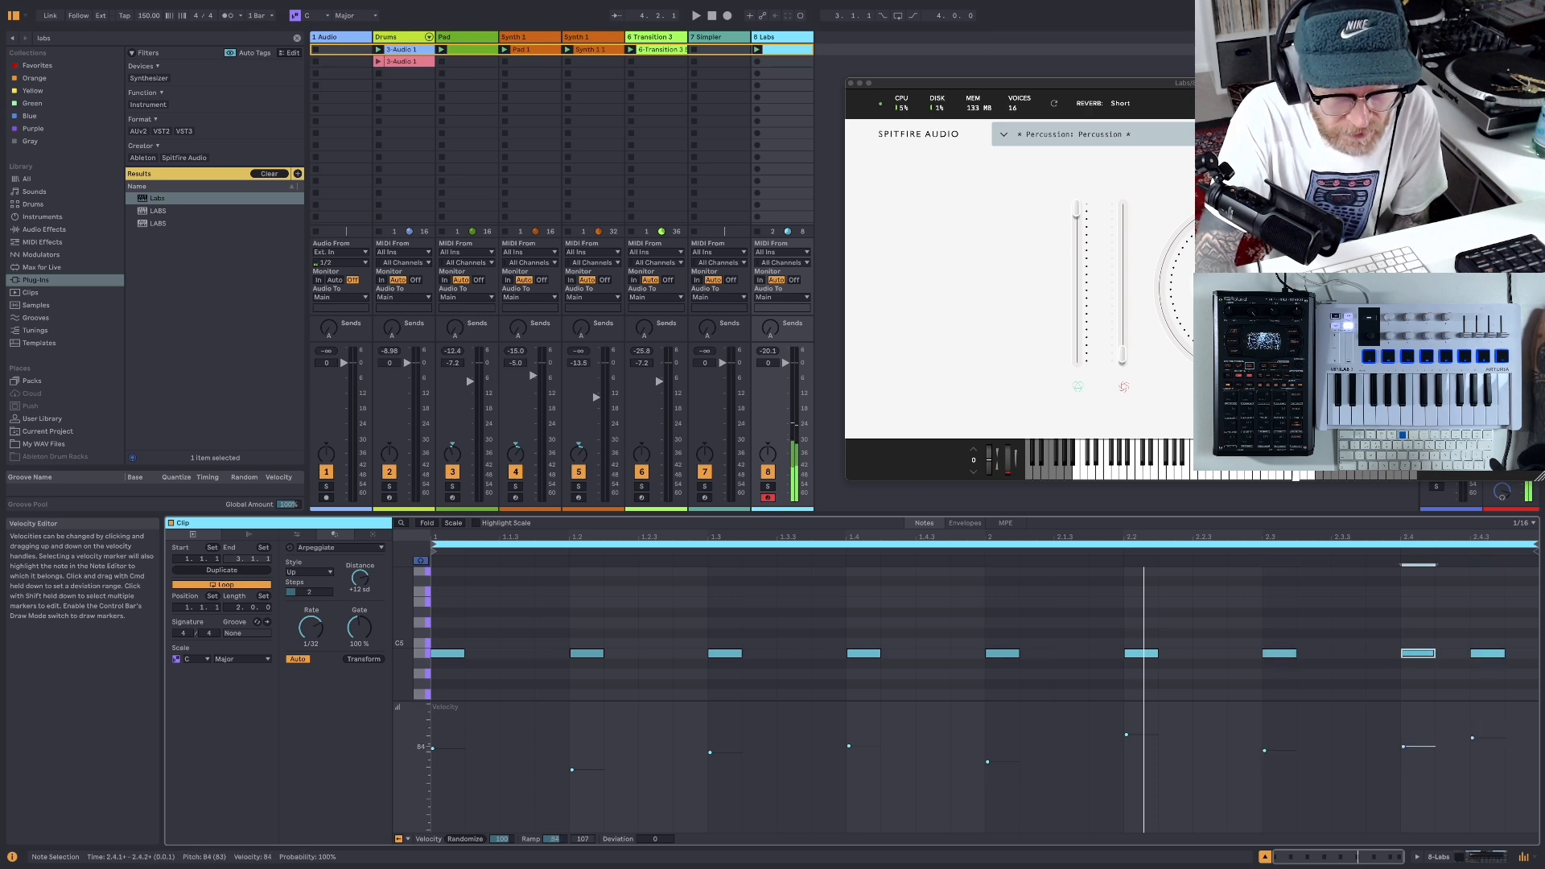
- Play the beat while raising the velocity of the note at 1.4.1 to 89 and of the first note to about 95
{"action": "left_click", "coordinate": [695, 16]}
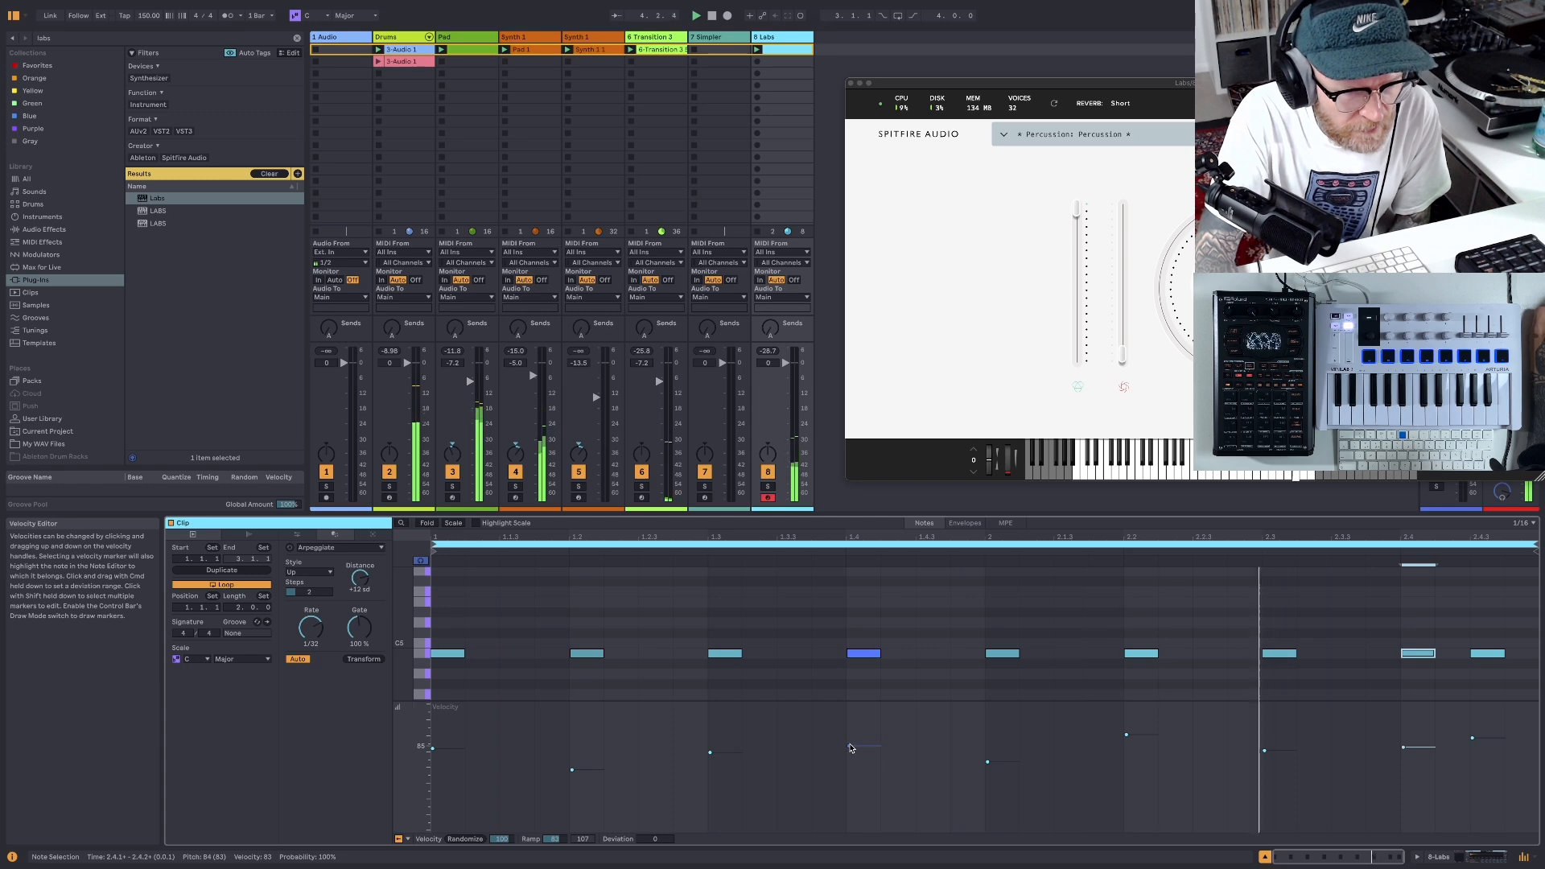
{"action": "left_click_drag", "start_coordinate": [849, 746], "coordinate": [849, 742]}
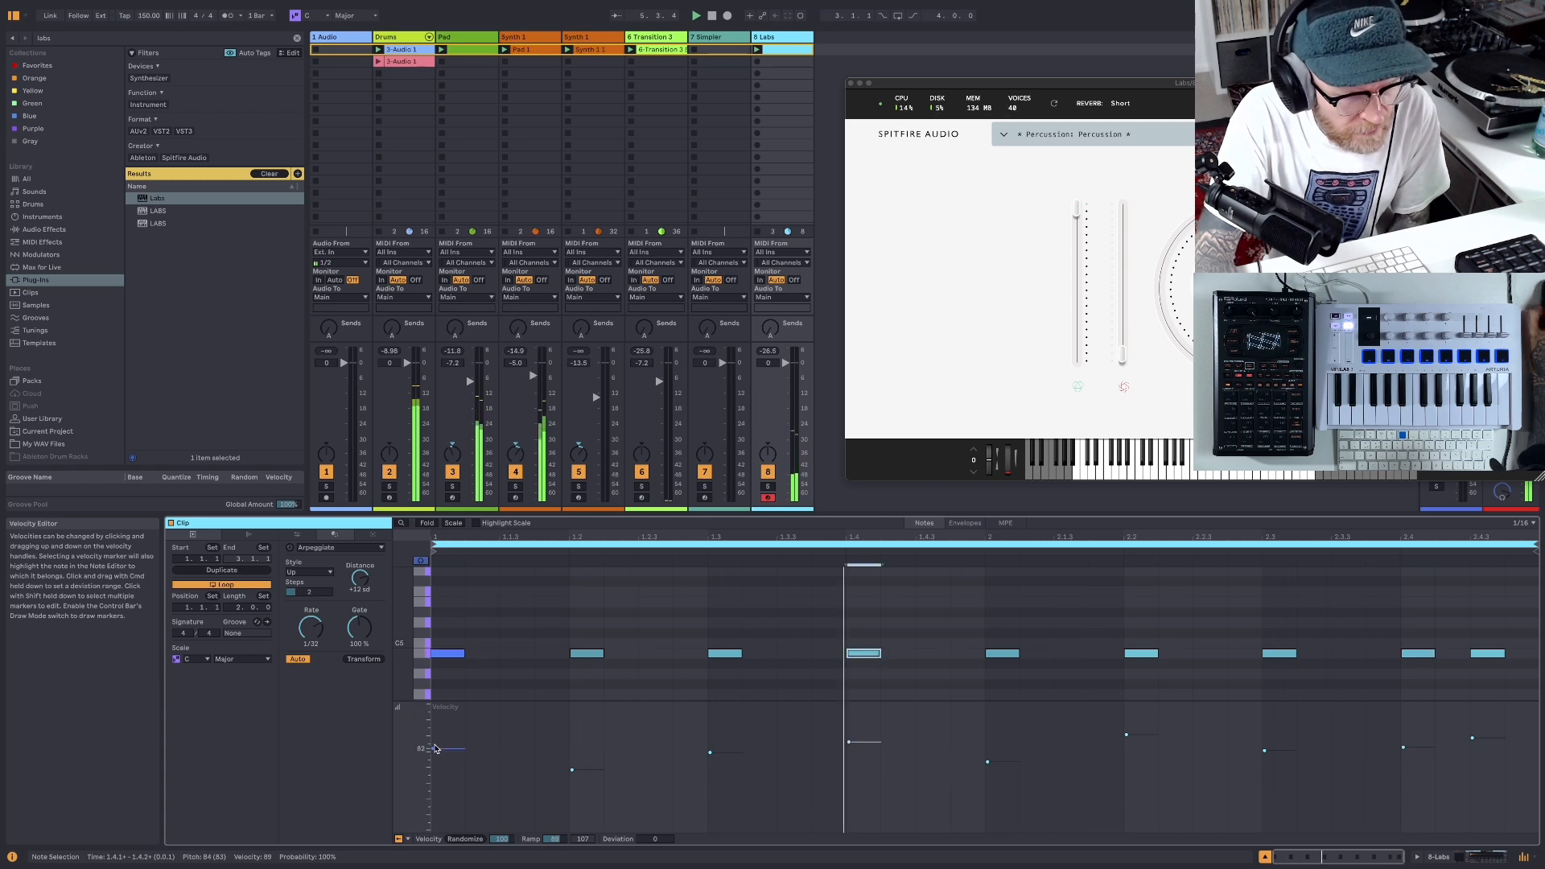
{"action": "left_click_drag", "start_coordinate": [433, 747], "coordinate": [433, 736]}
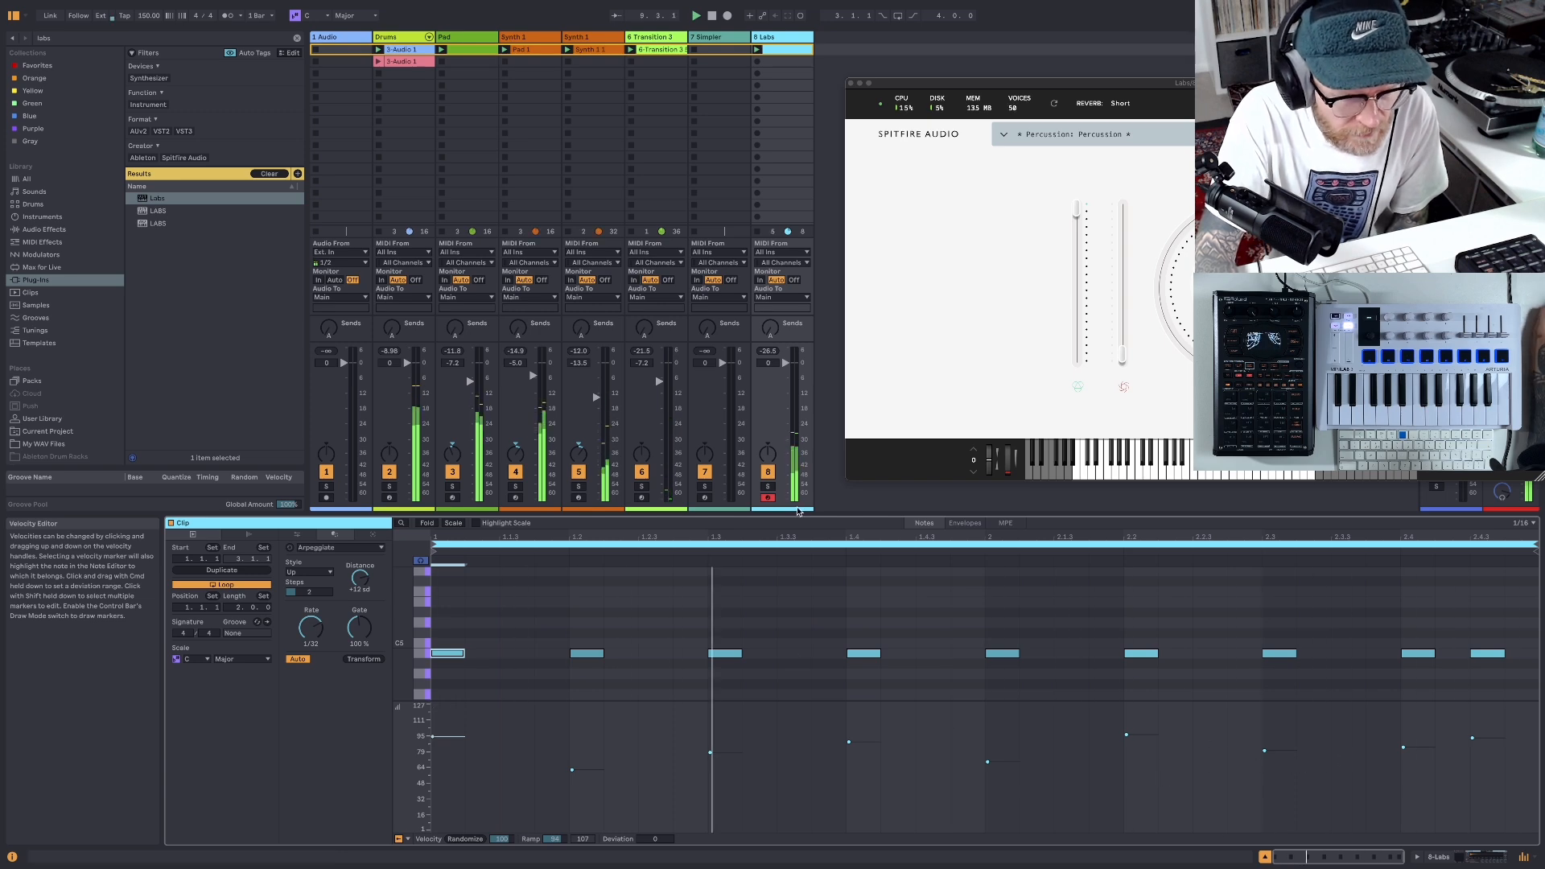
{"action": "left_click", "coordinate": [712, 17]}
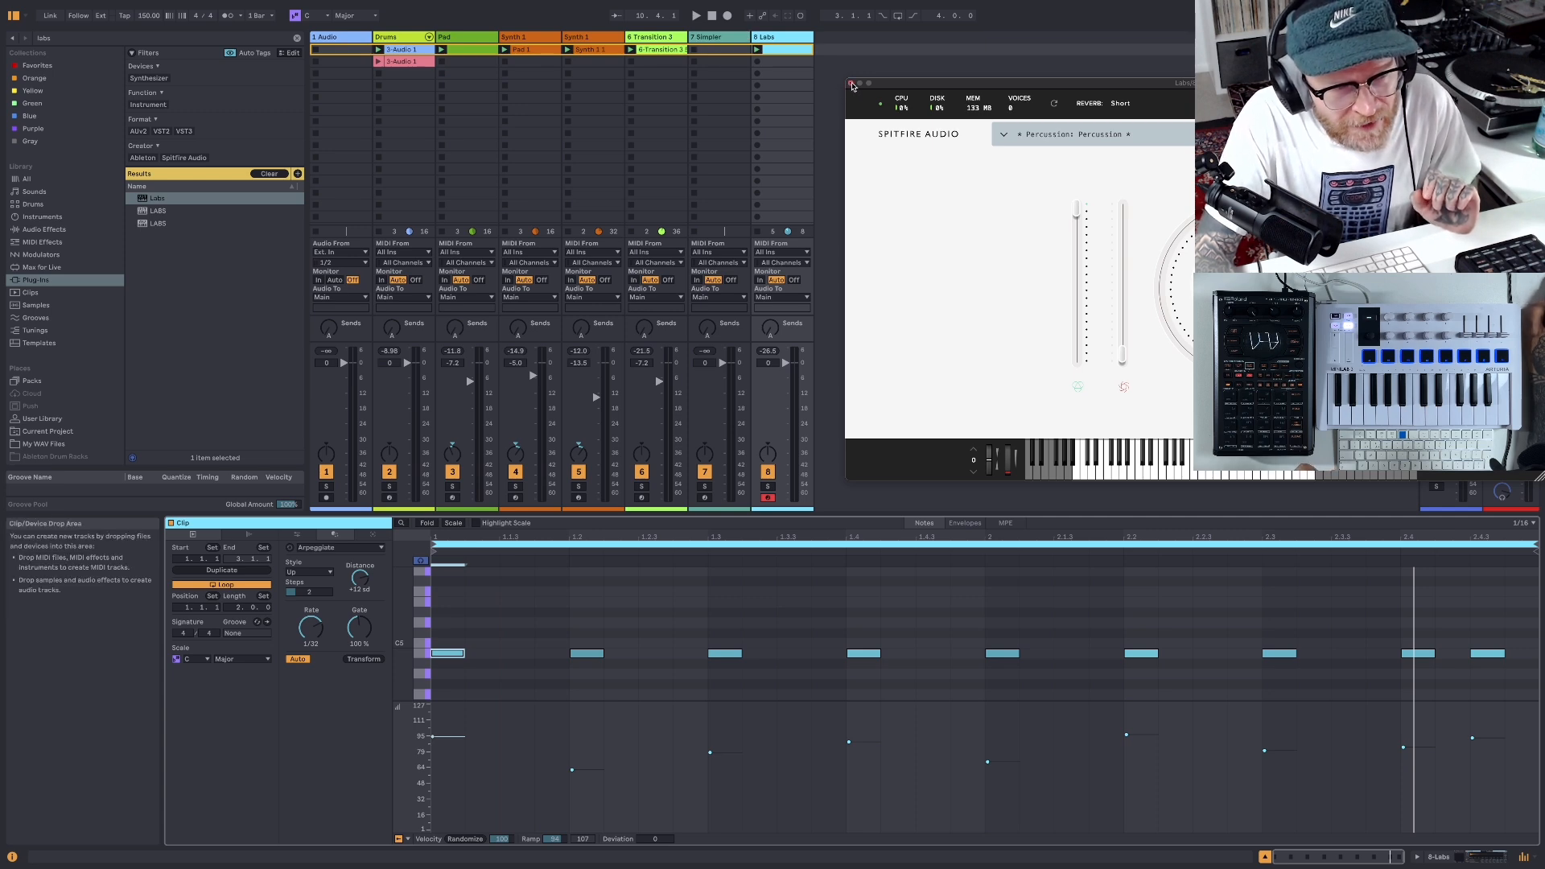
- Close the Labs plug-in window and save the Live Set
{"action": "left_click", "coordinate": [852, 84]}
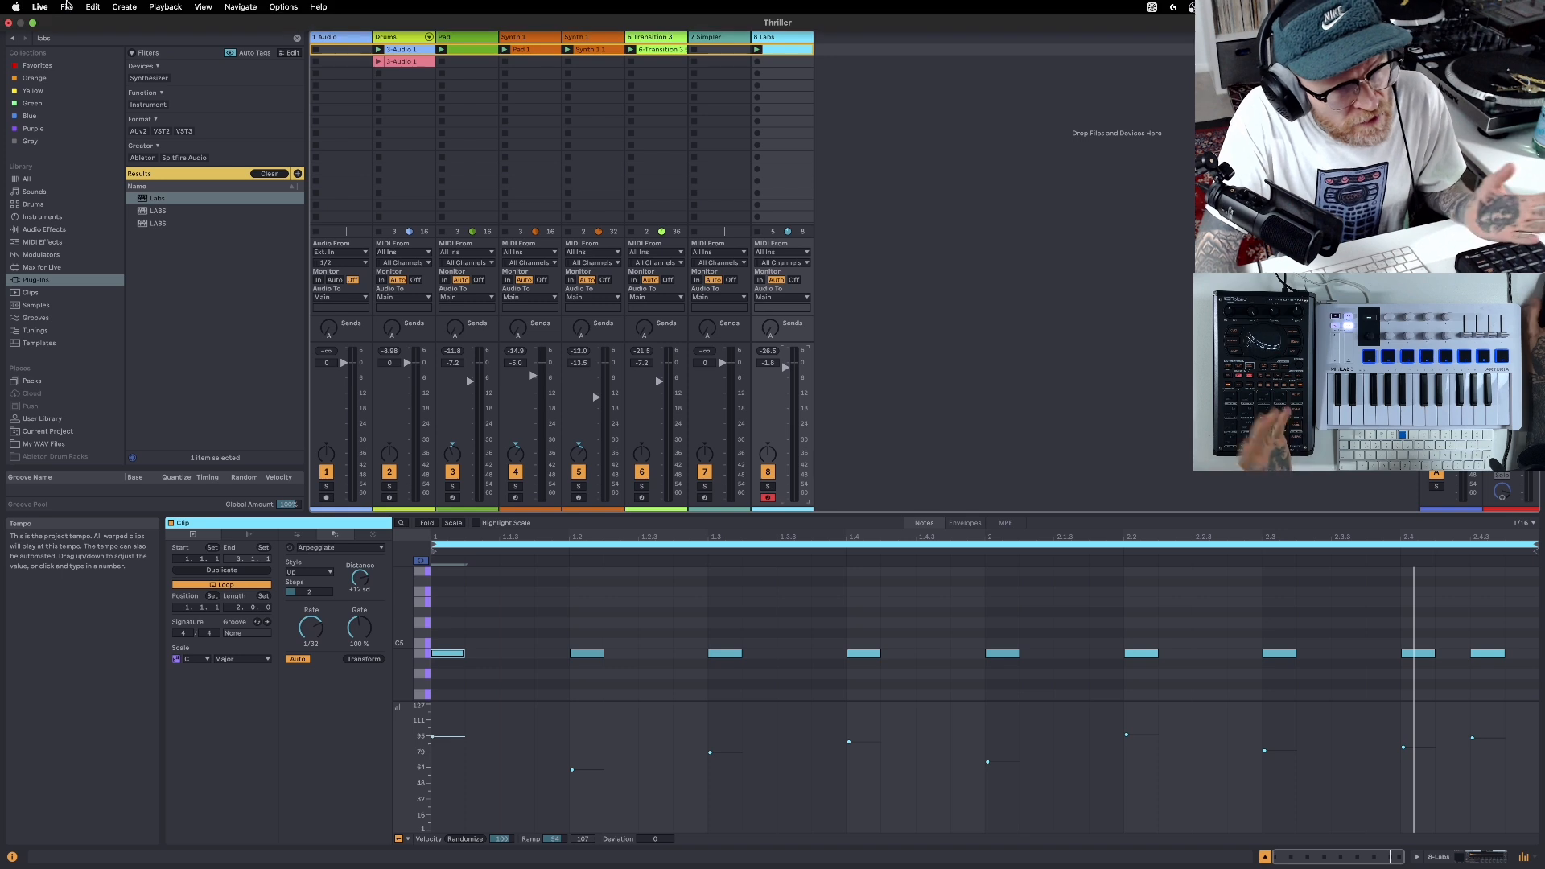
{"action": "left_click", "coordinate": [67, 6]}
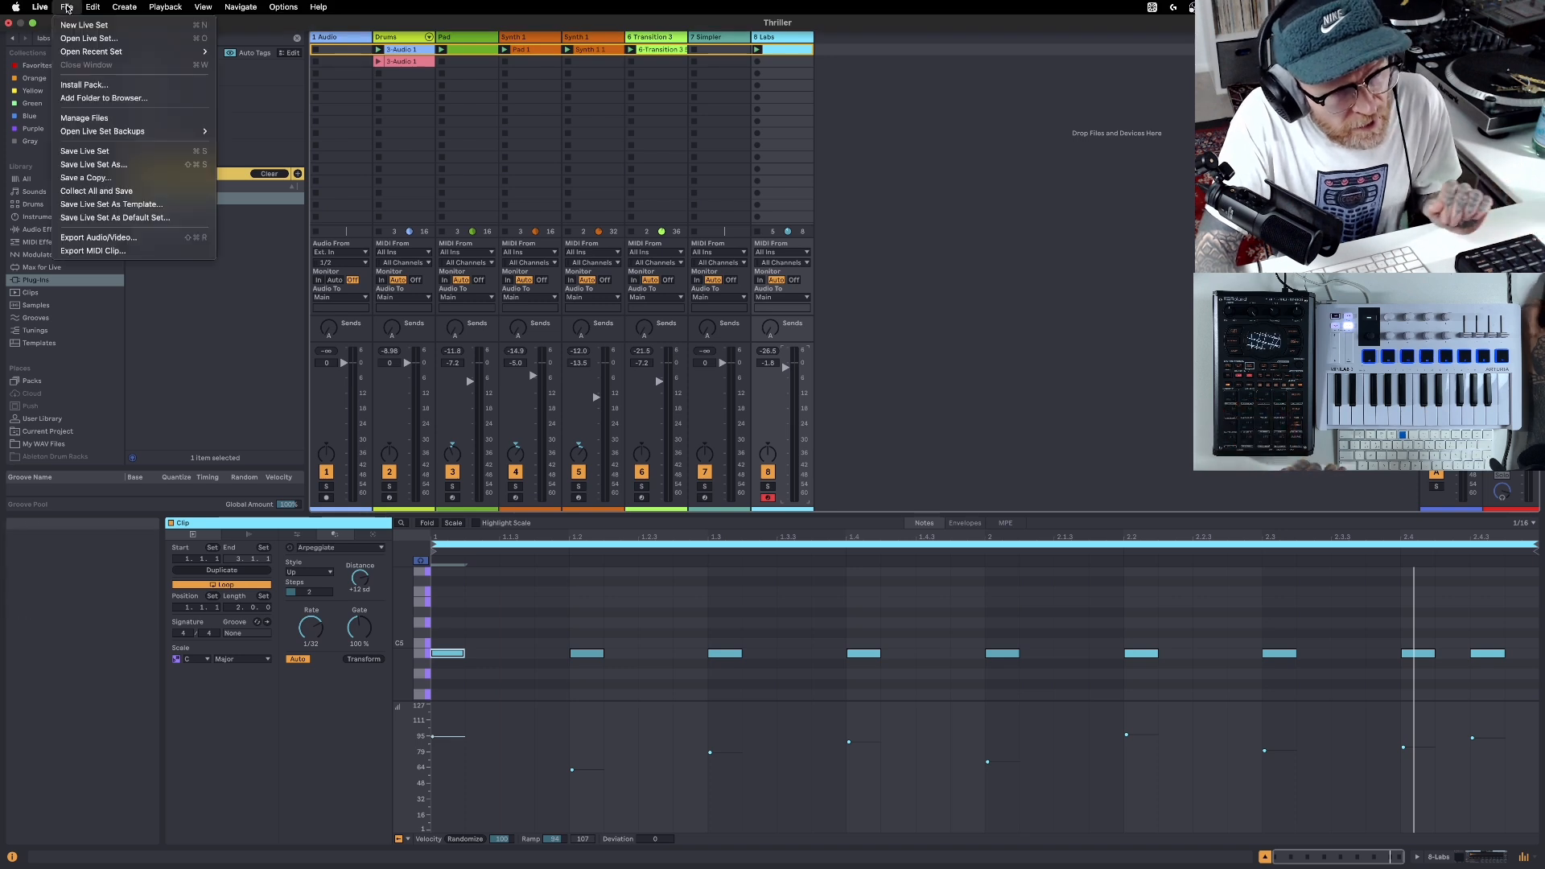
{"action": "left_click", "coordinate": [82, 152]}
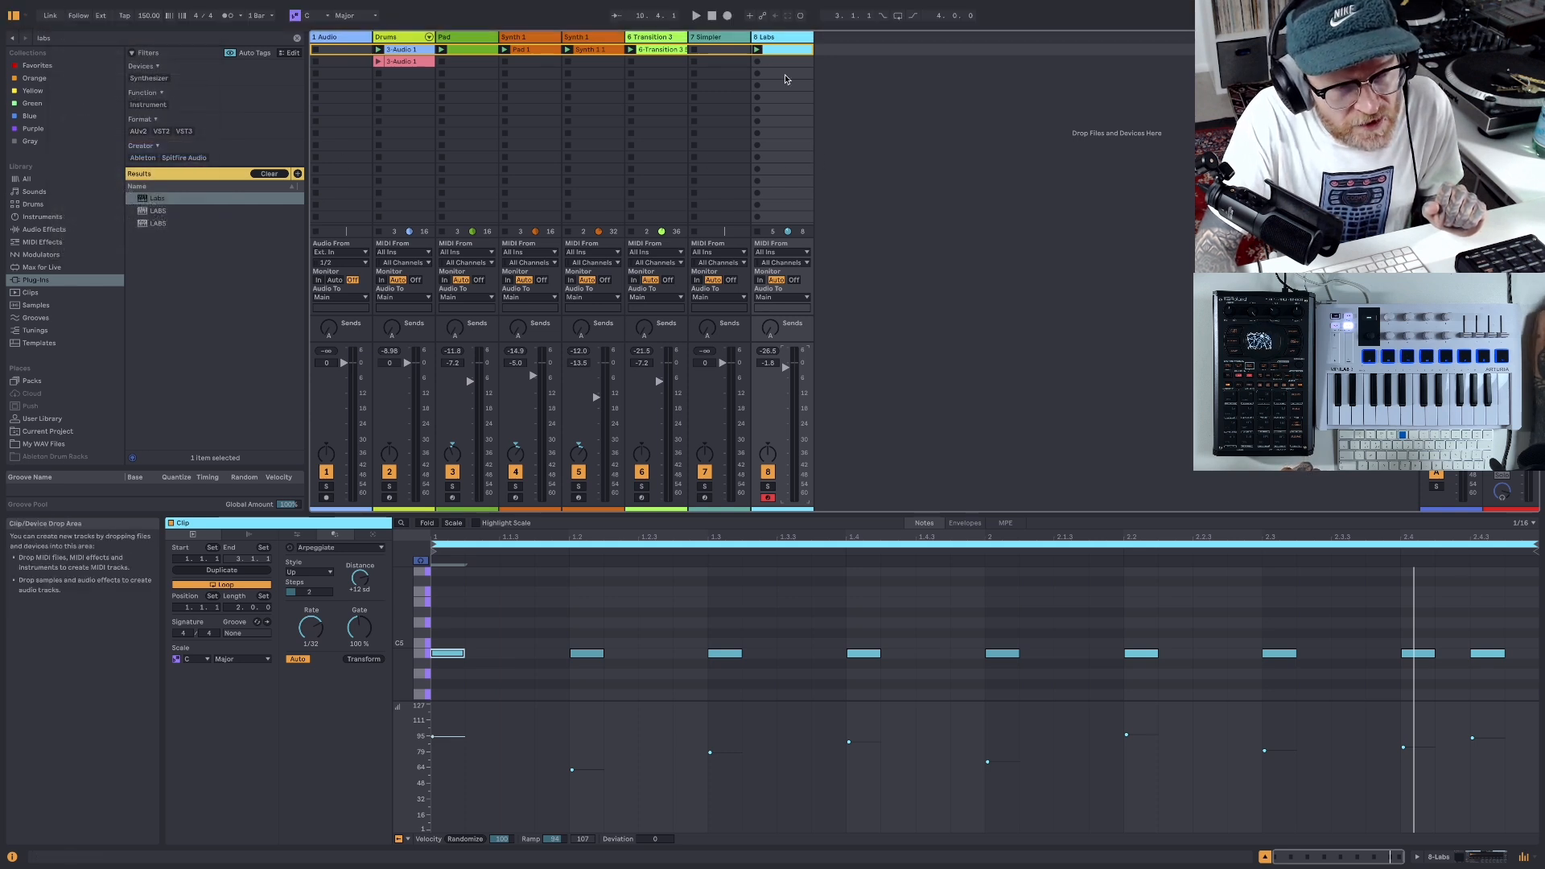
- Play the beat and lower the Labs track's volume to -6.0 dB
{"action": "key", "text": "space"}
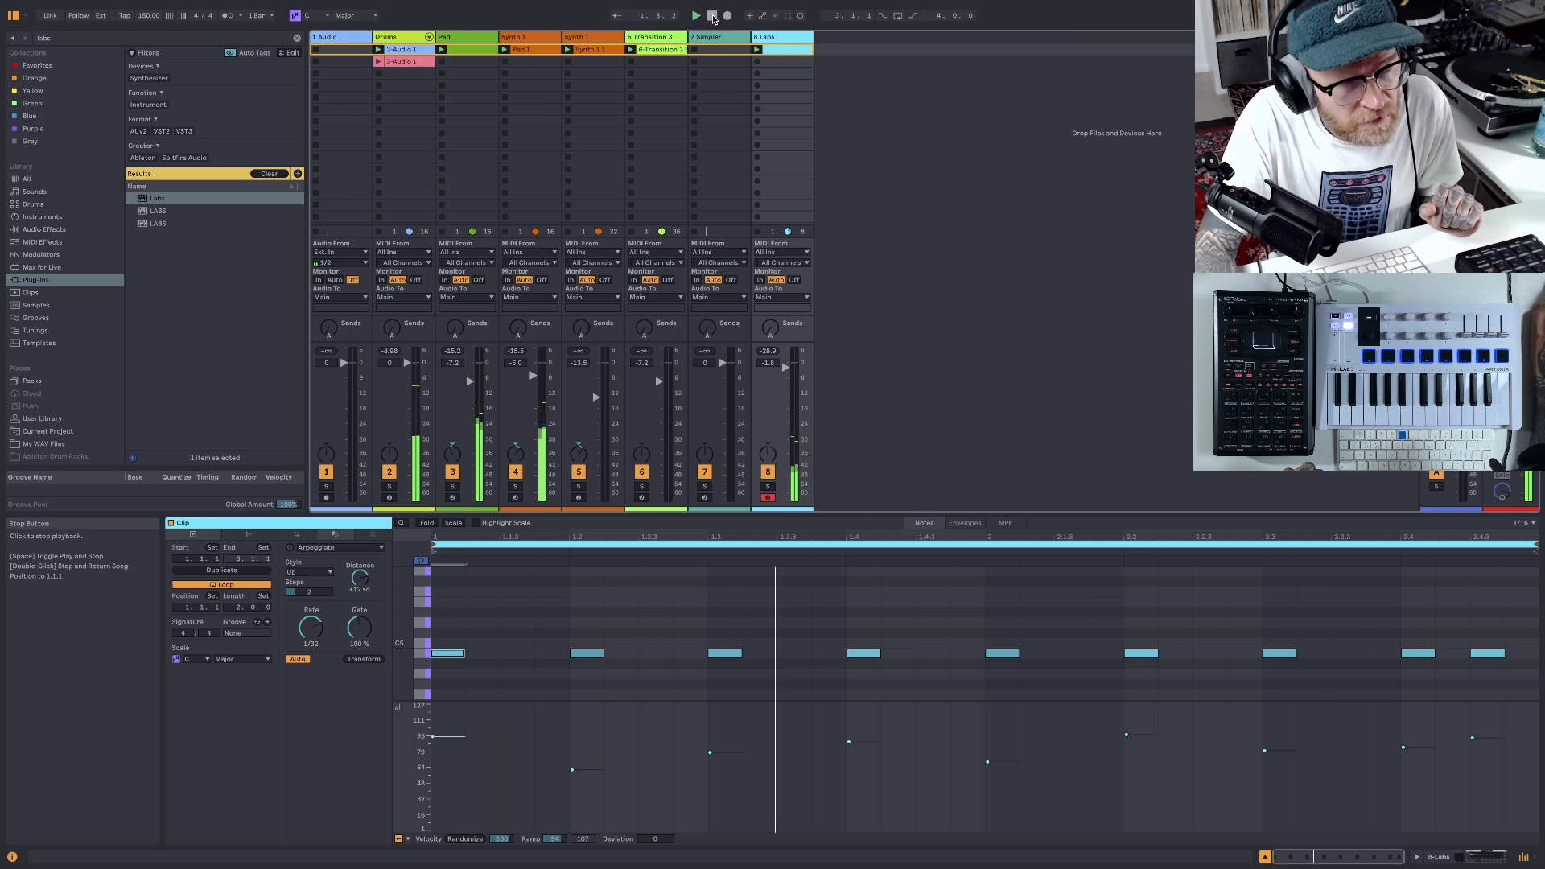
{"action": "left_click_drag", "start_coordinate": [785, 367], "coordinate": [785, 378]}
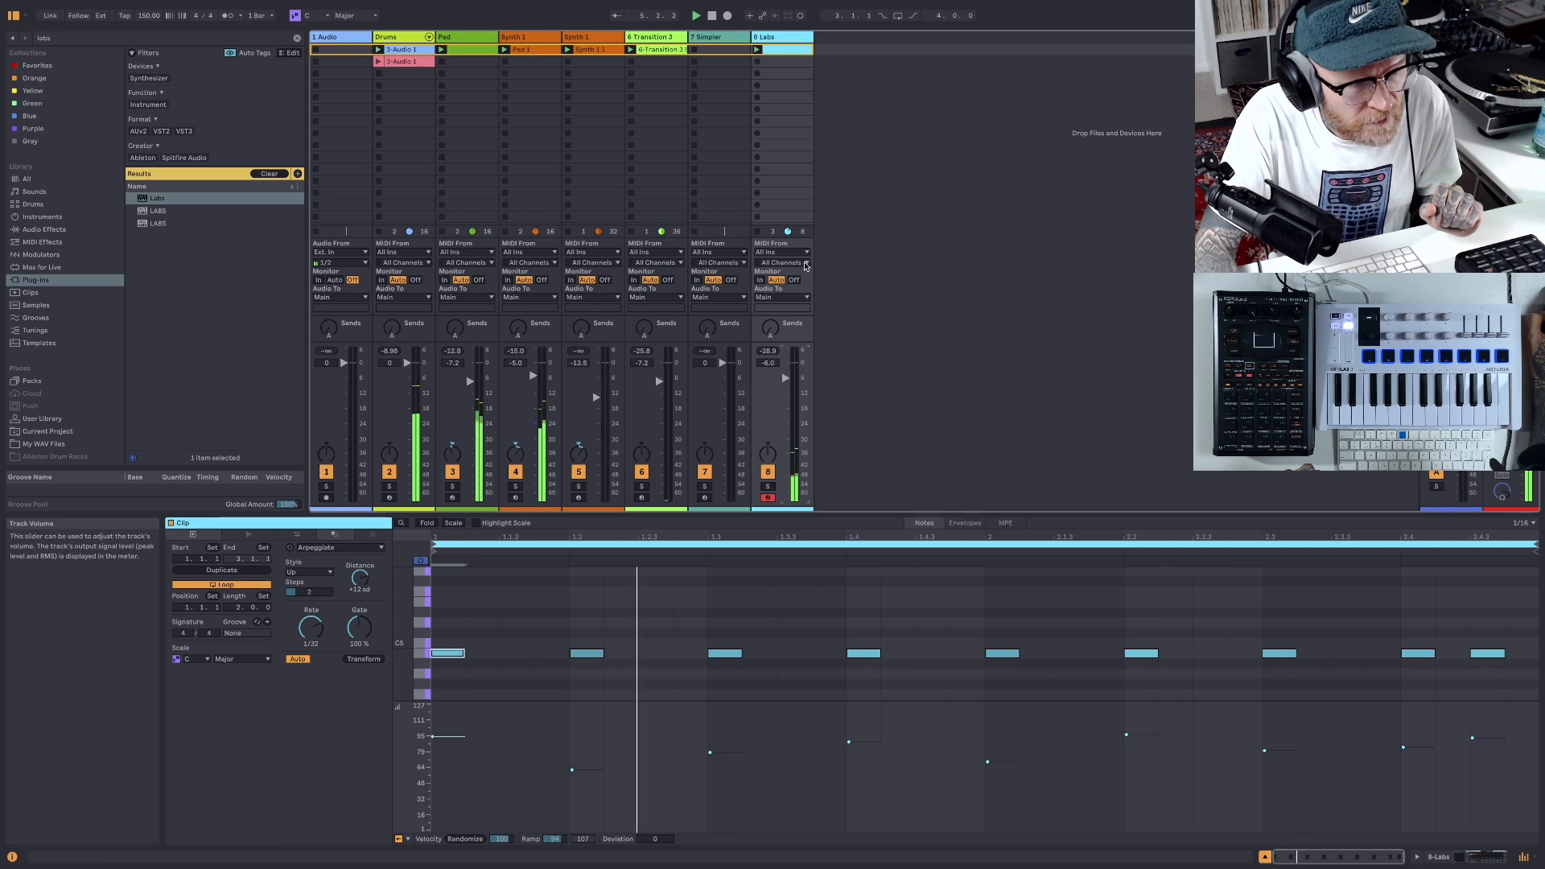
{"action": "key", "text": "space"}
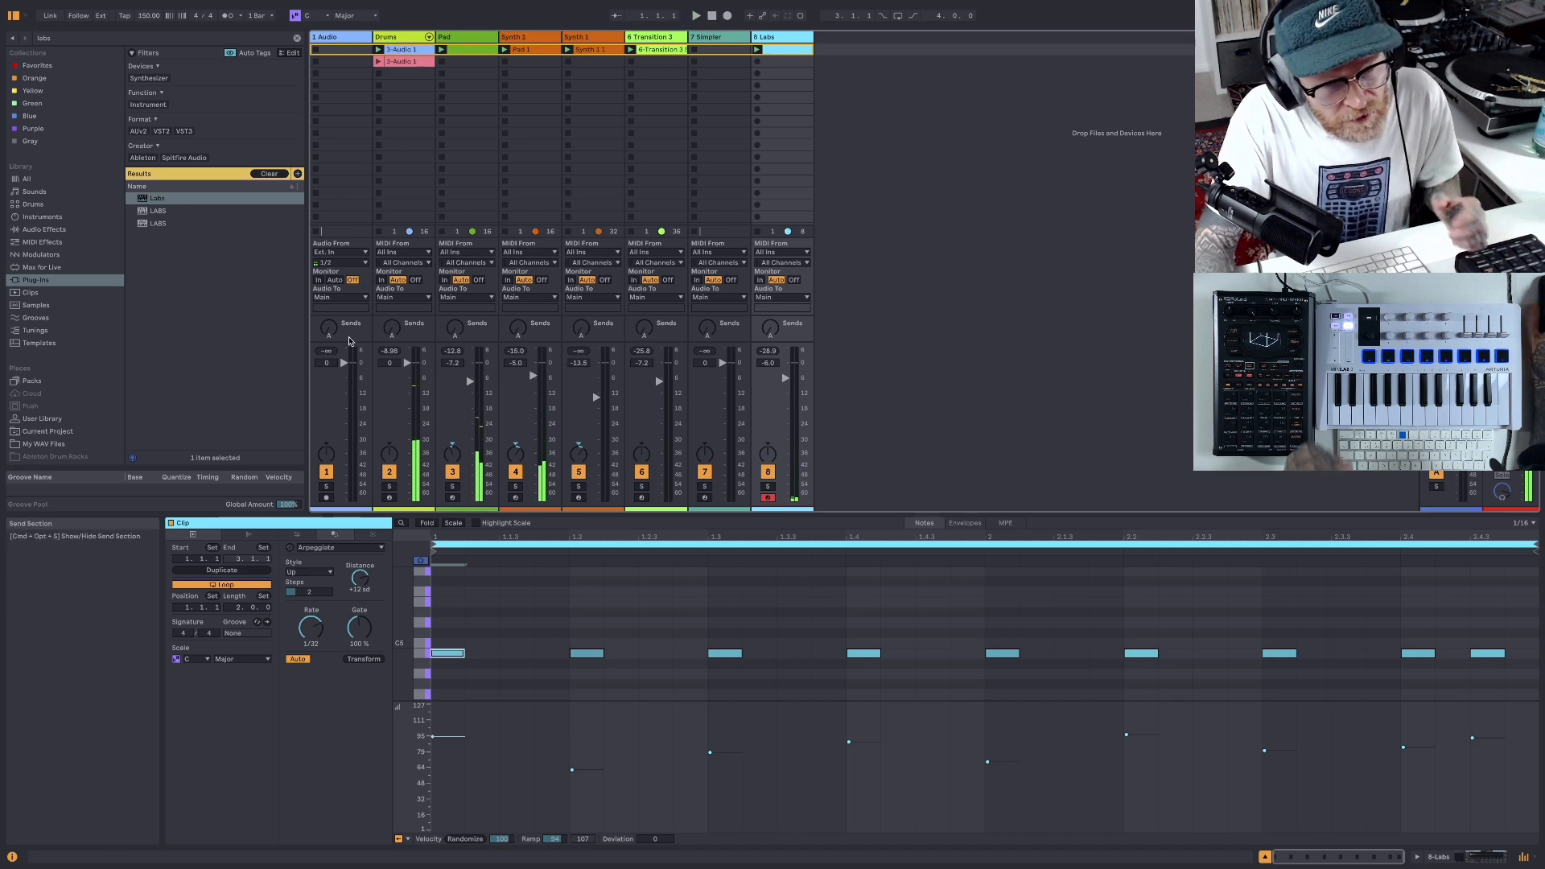
- Clear the browser search and add the Simpler instrument on a new MIDI track after Labs
{"action": "left_click", "coordinate": [42, 216]}
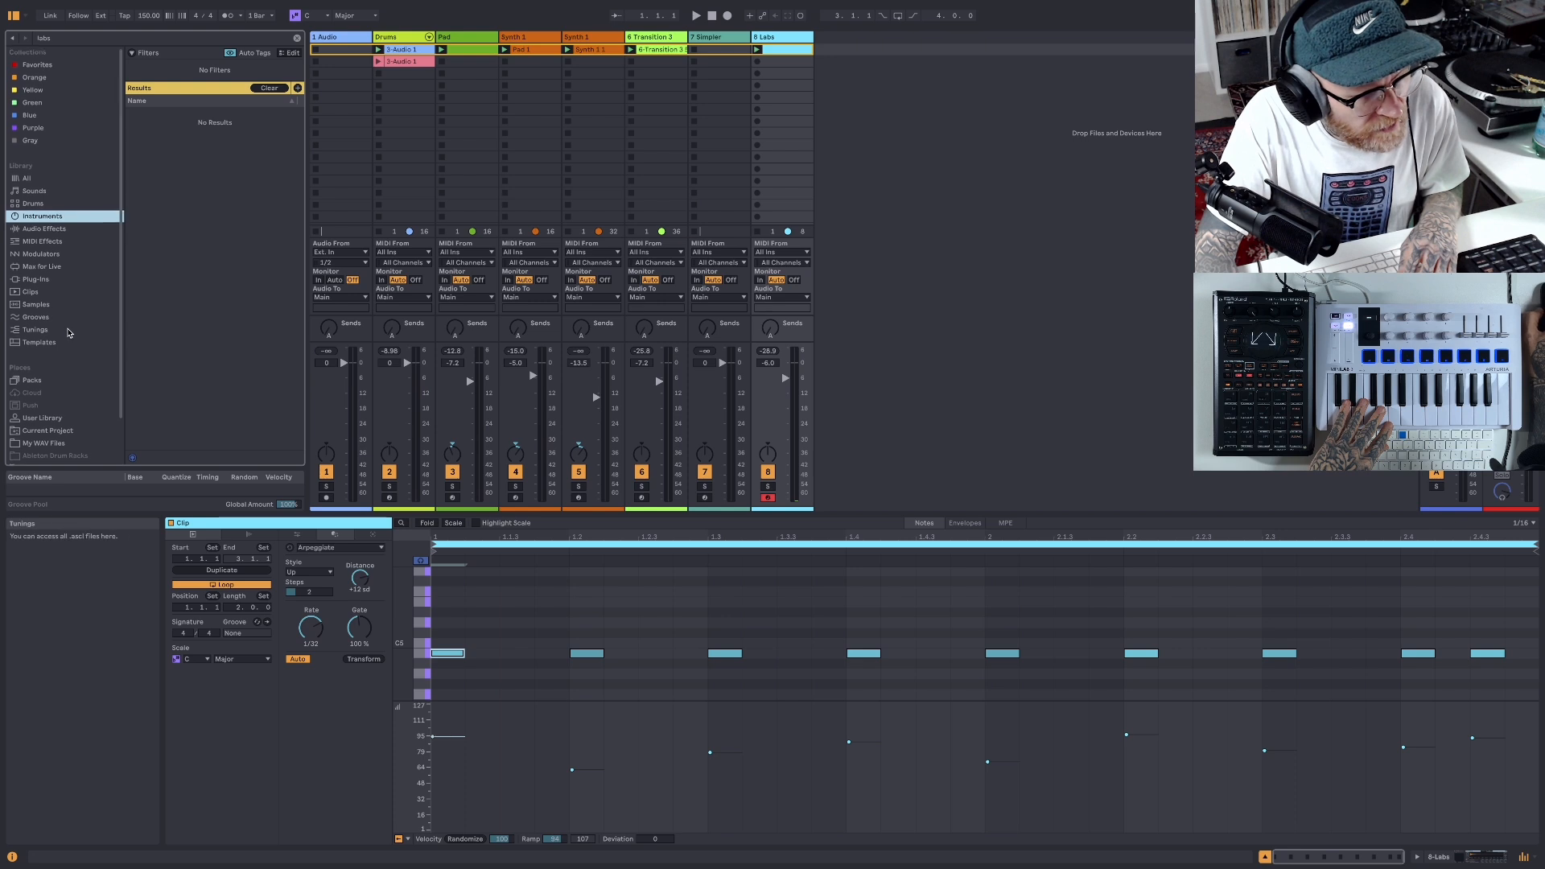
{"action": "scroll", "coordinate": [72, 331], "scroll_direction": "down", "scroll_amount": 3}
{"action": "scroll", "coordinate": [68, 333], "scroll_direction": "down", "scroll_amount": 1}
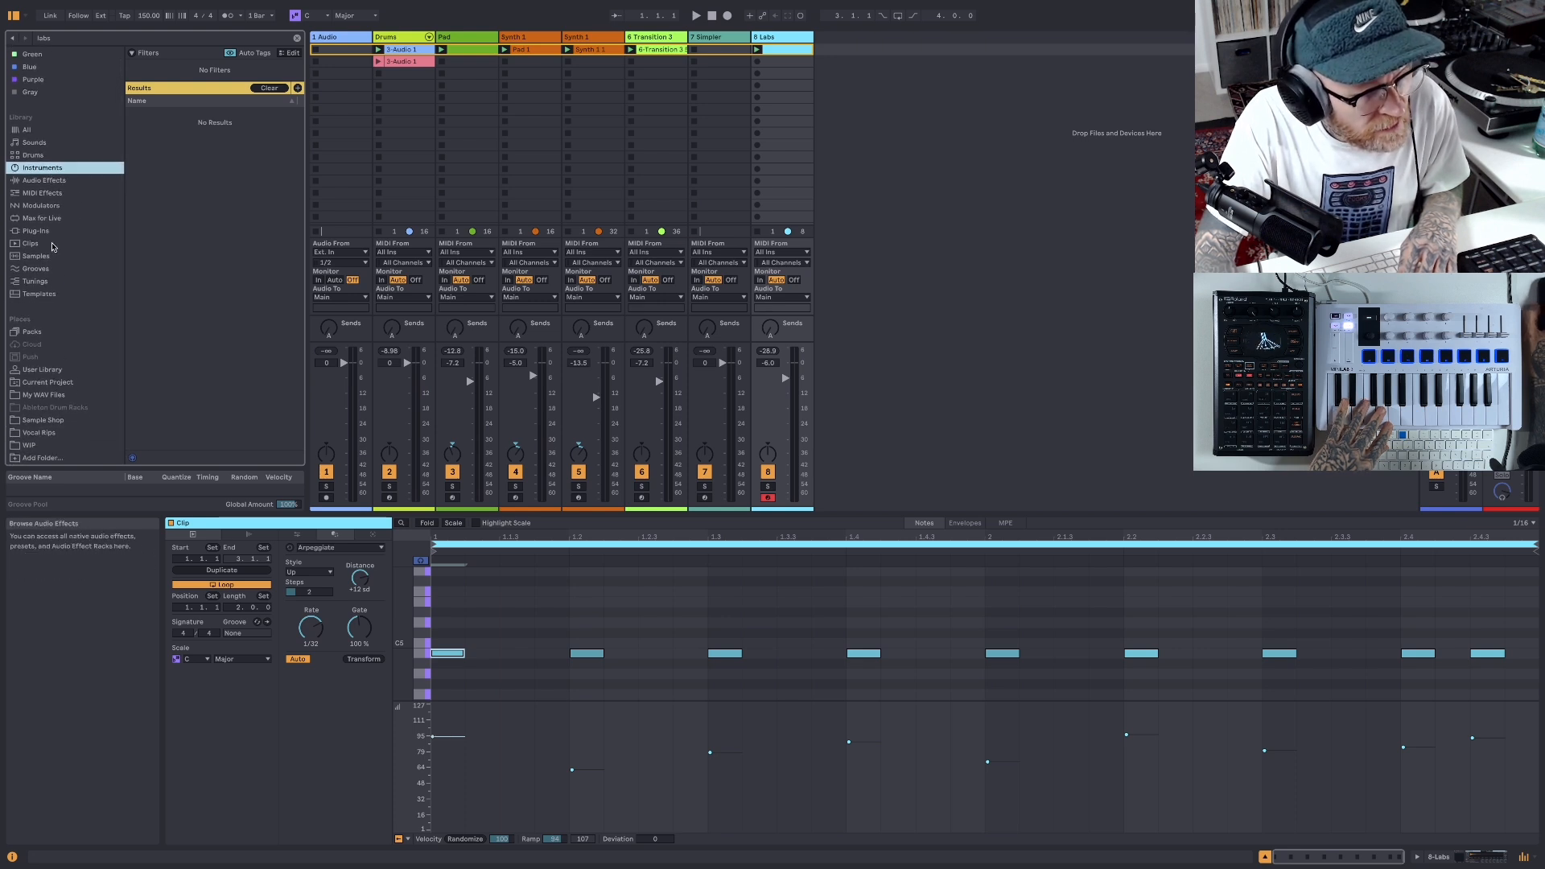
{"action": "left_click", "coordinate": [265, 87]}
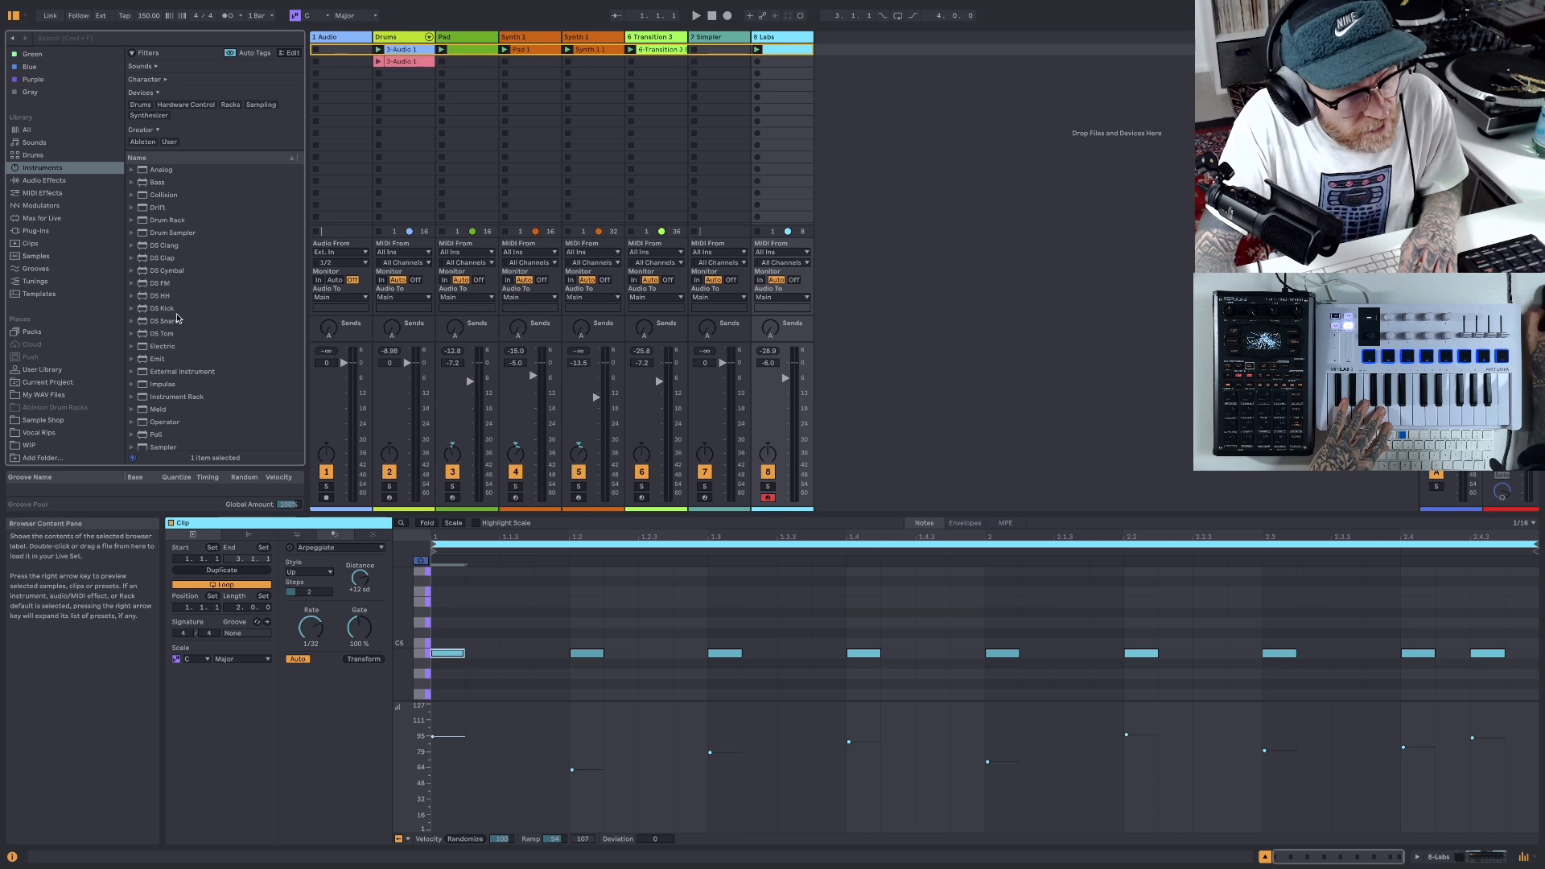
{"action": "scroll", "coordinate": [178, 318], "scroll_direction": "down", "scroll_amount": 2}
{"action": "left_click_drag", "start_coordinate": [201, 365], "coordinate": [852, 253]}
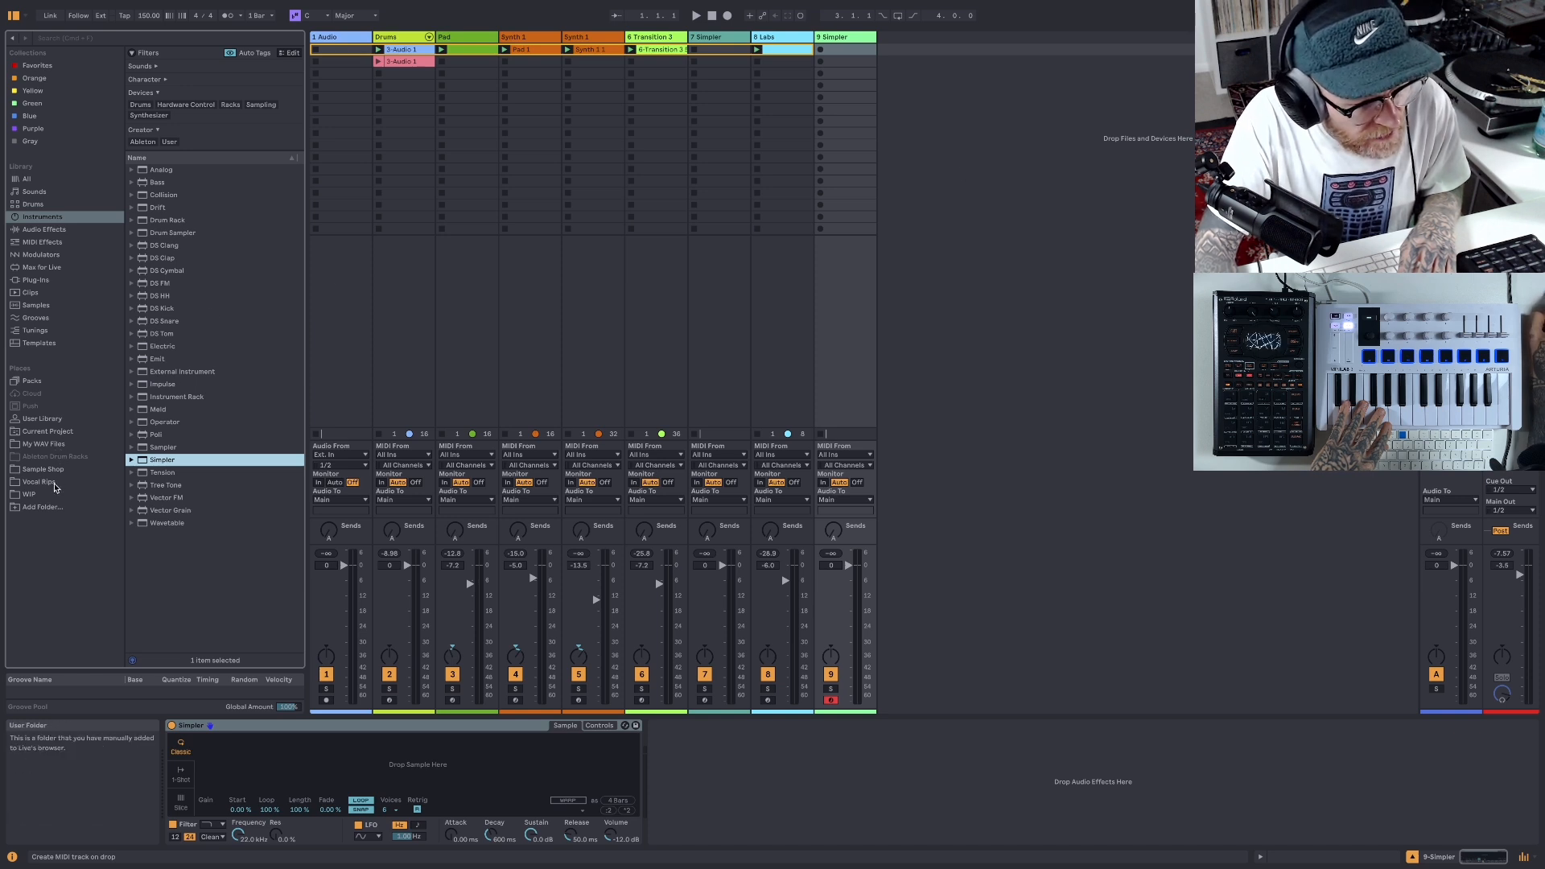
- Load "Mobb Deep - Survival of the Fittest 95 BPM.wav" from the Calculated folder in Vocal Rips into the empty Simpler
{"action": "left_click", "coordinate": [51, 484]}
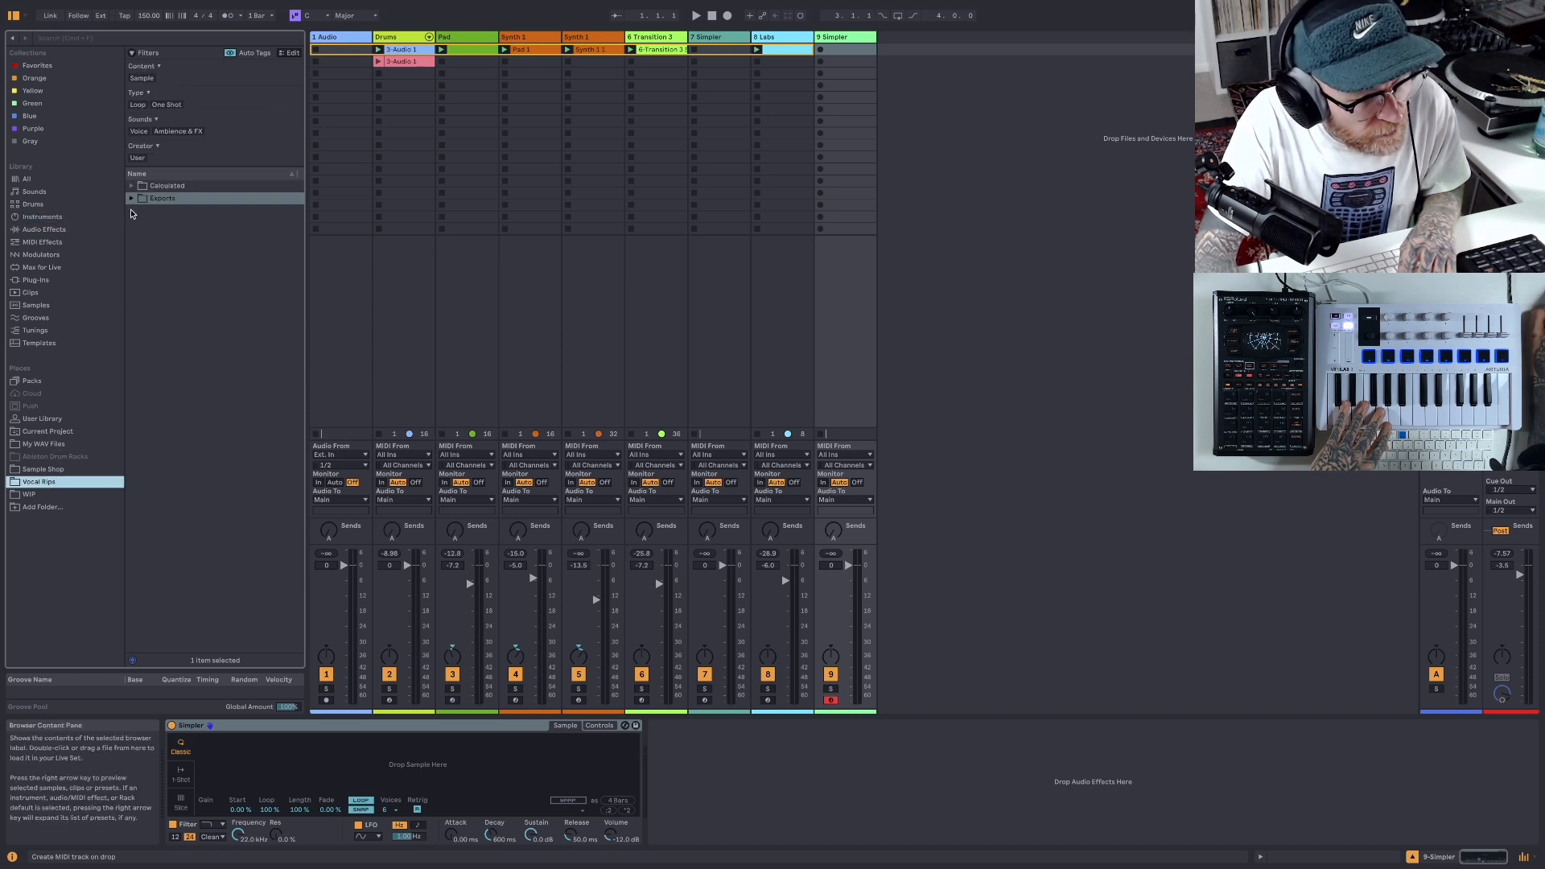
{"action": "left_click", "coordinate": [131, 187]}
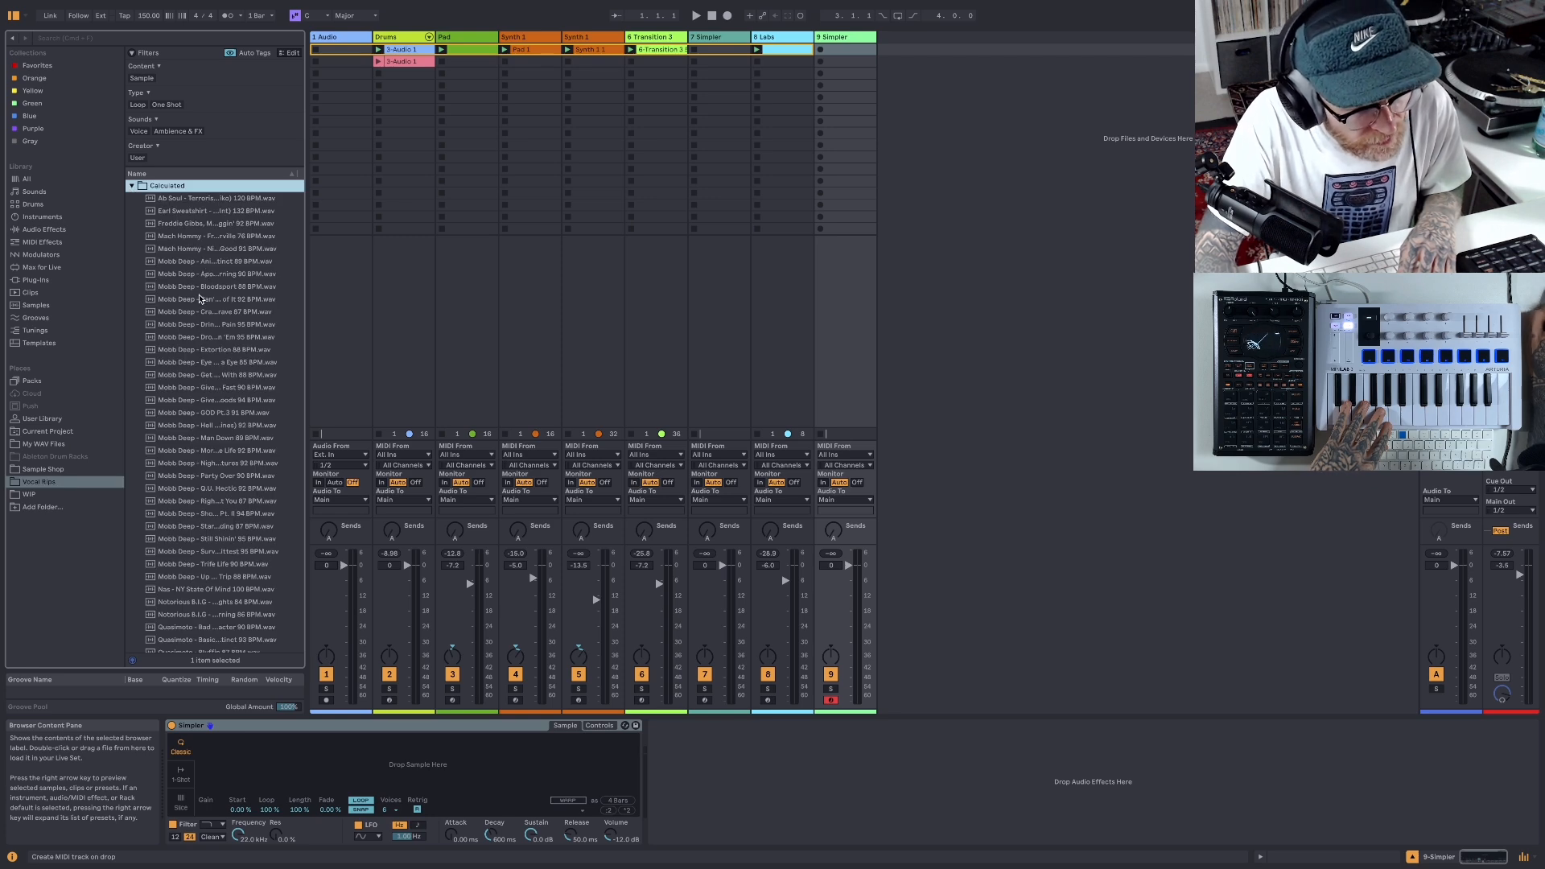
{"action": "scroll", "coordinate": [199, 299], "scroll_direction": "down", "scroll_amount": 10}
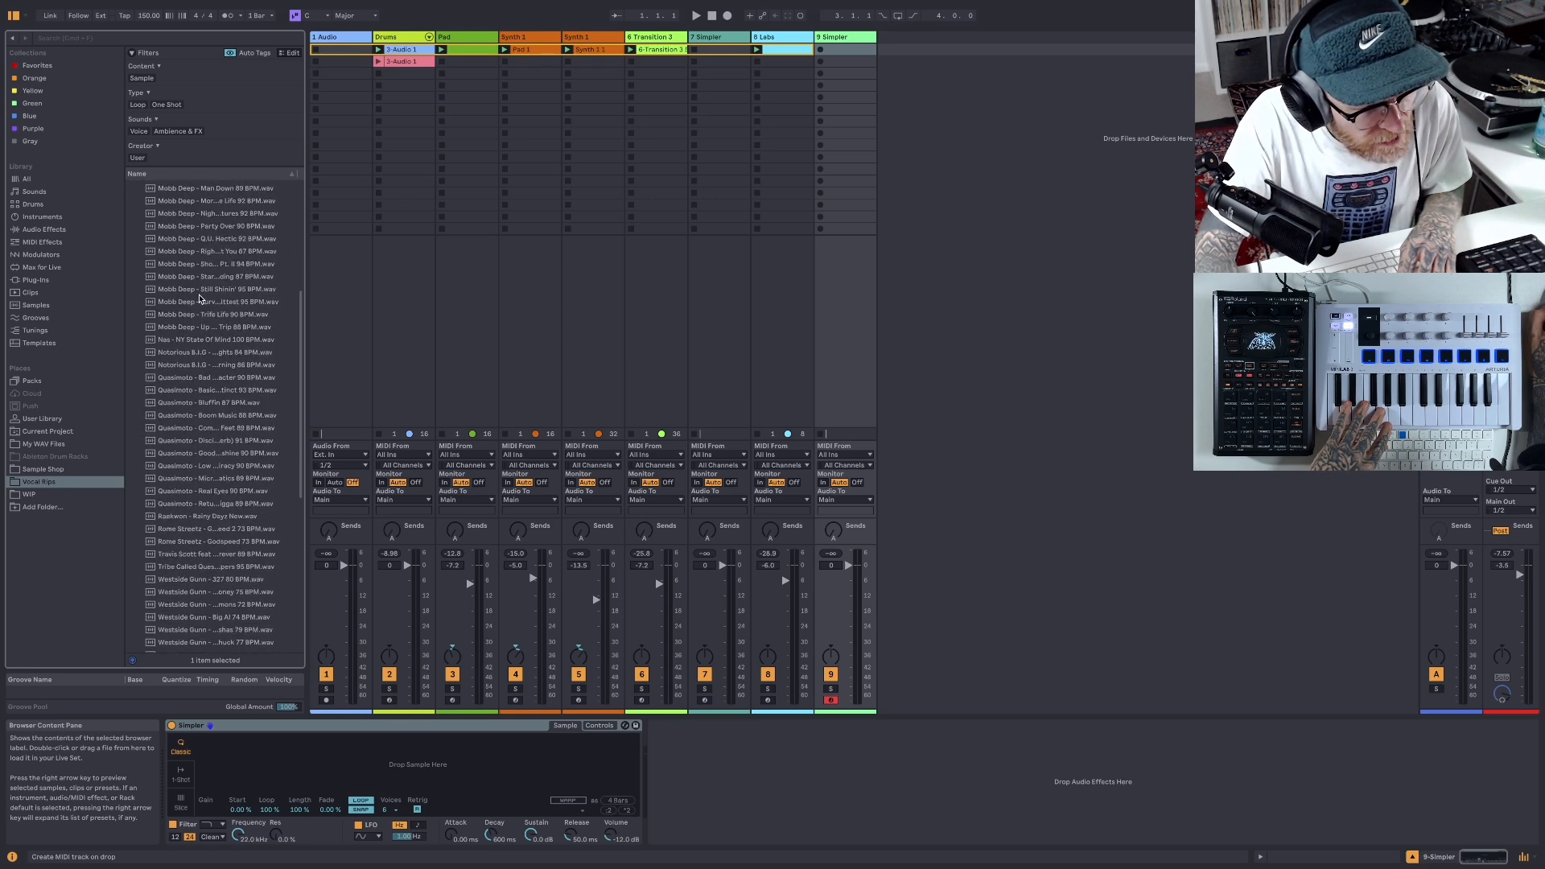
{"action": "scroll", "coordinate": [200, 299], "scroll_direction": "down", "scroll_amount": 2}
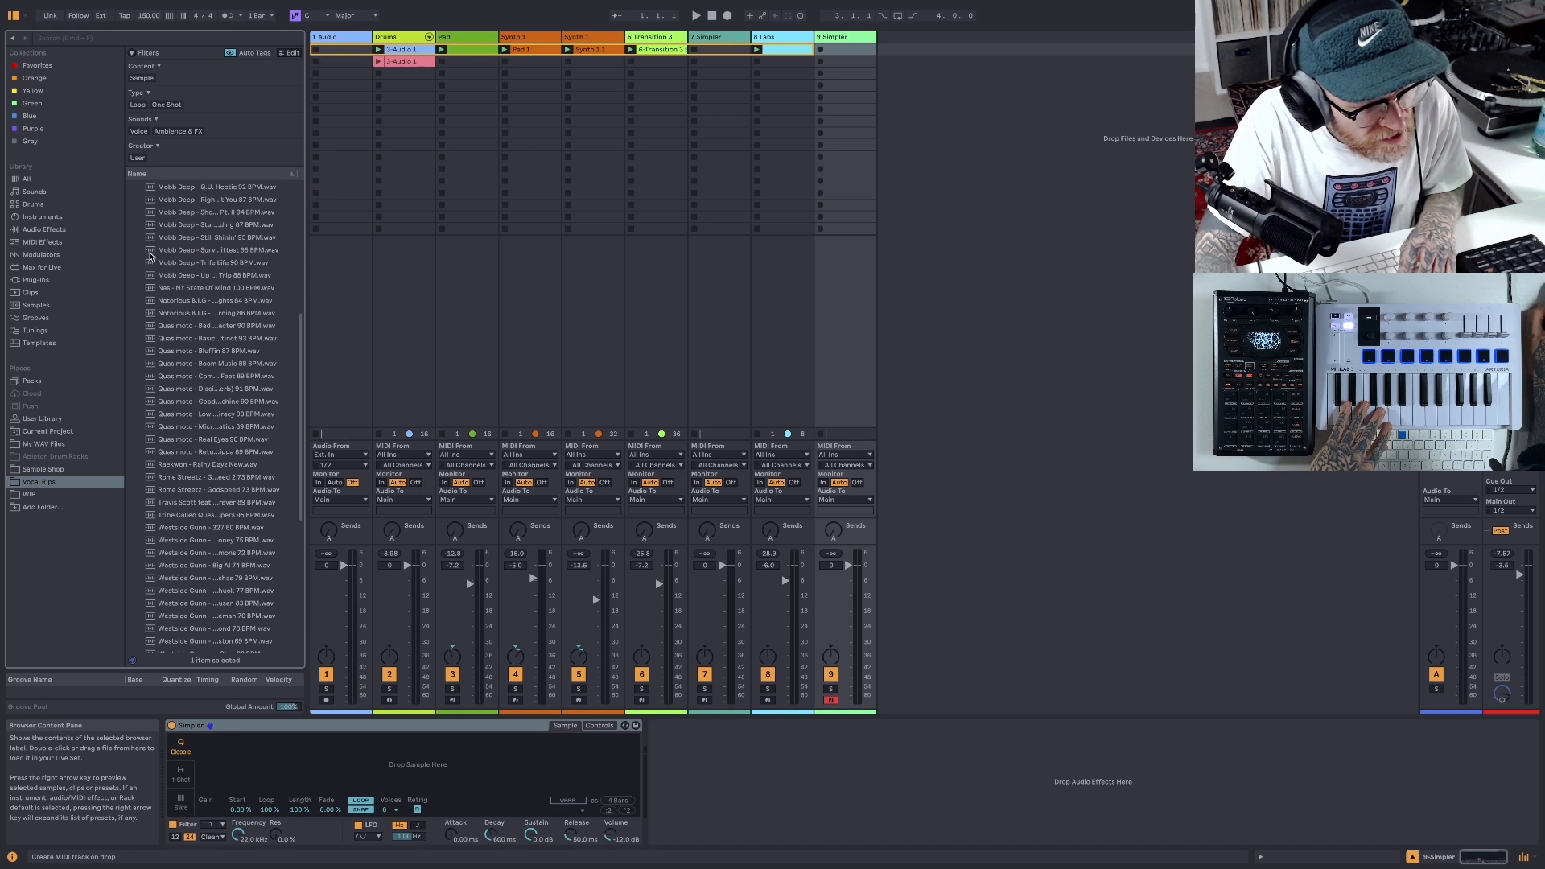
{"action": "left_click", "coordinate": [149, 255]}
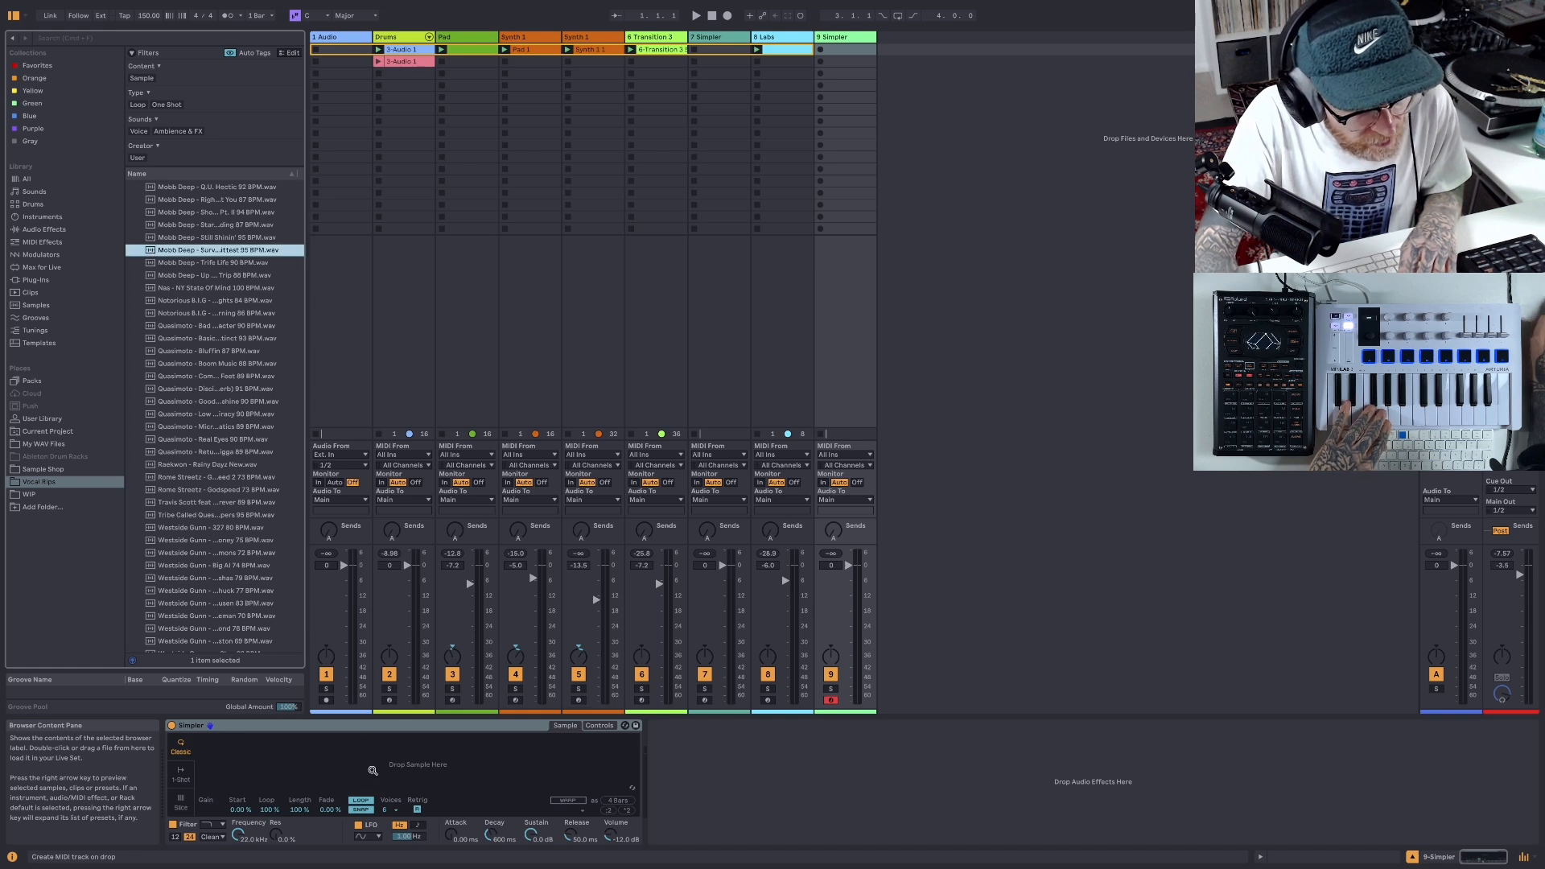
{"action": "left_click_drag", "start_coordinate": [372, 770], "coordinate": [371, 768]}
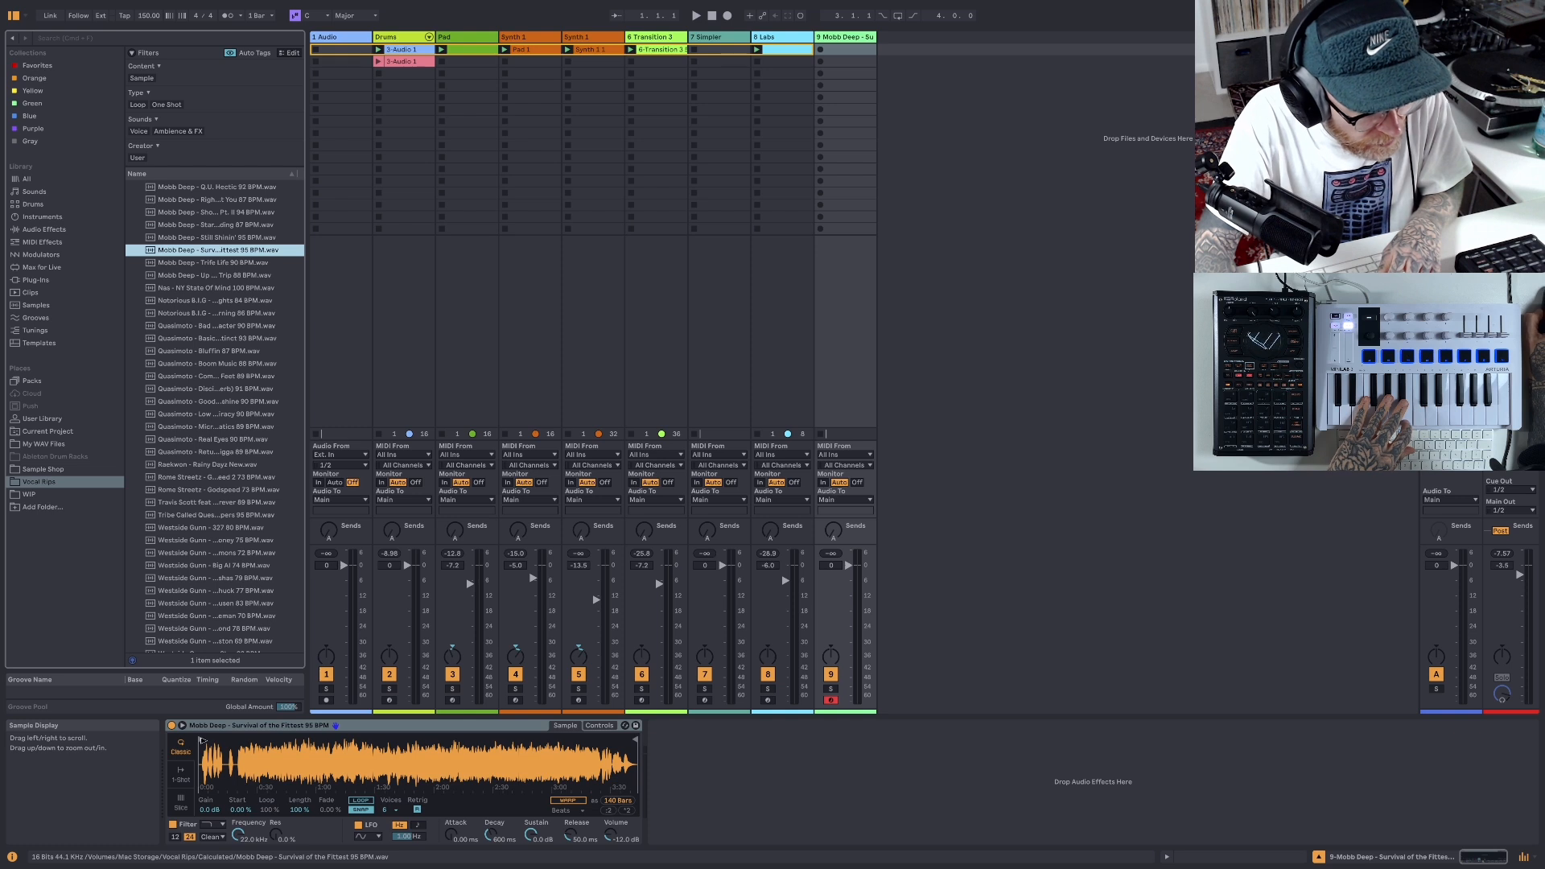
- Play the beat and adjust the vocal sample's start point in Simpler past the quiet intro, to about 0:20
{"action": "left_click_drag", "start_coordinate": [203, 740], "coordinate": [239, 740]}
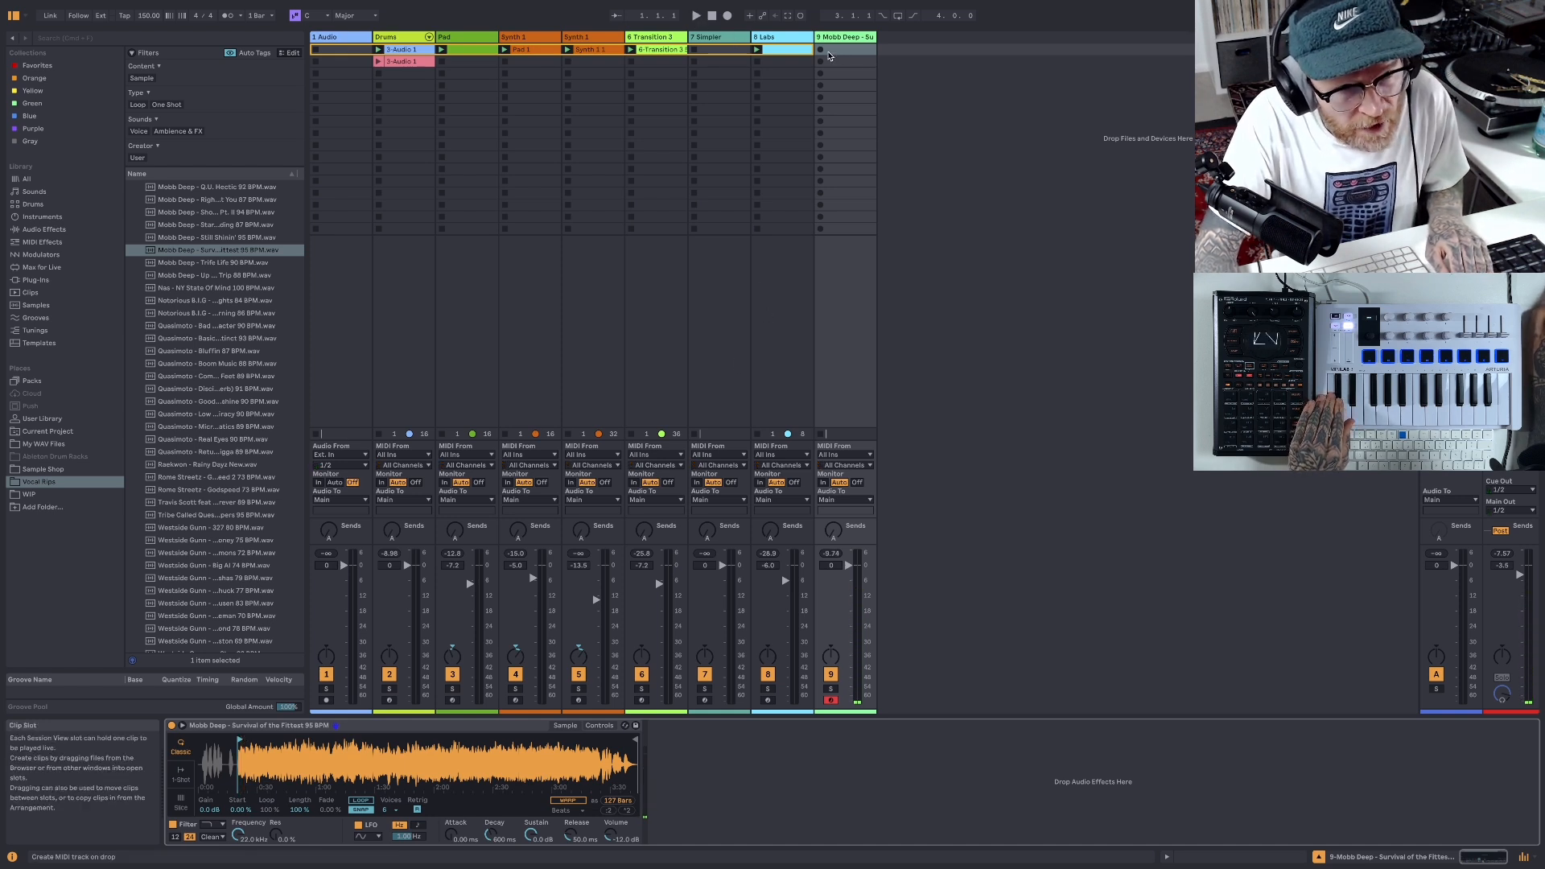
{"action": "left_click", "coordinate": [696, 16]}
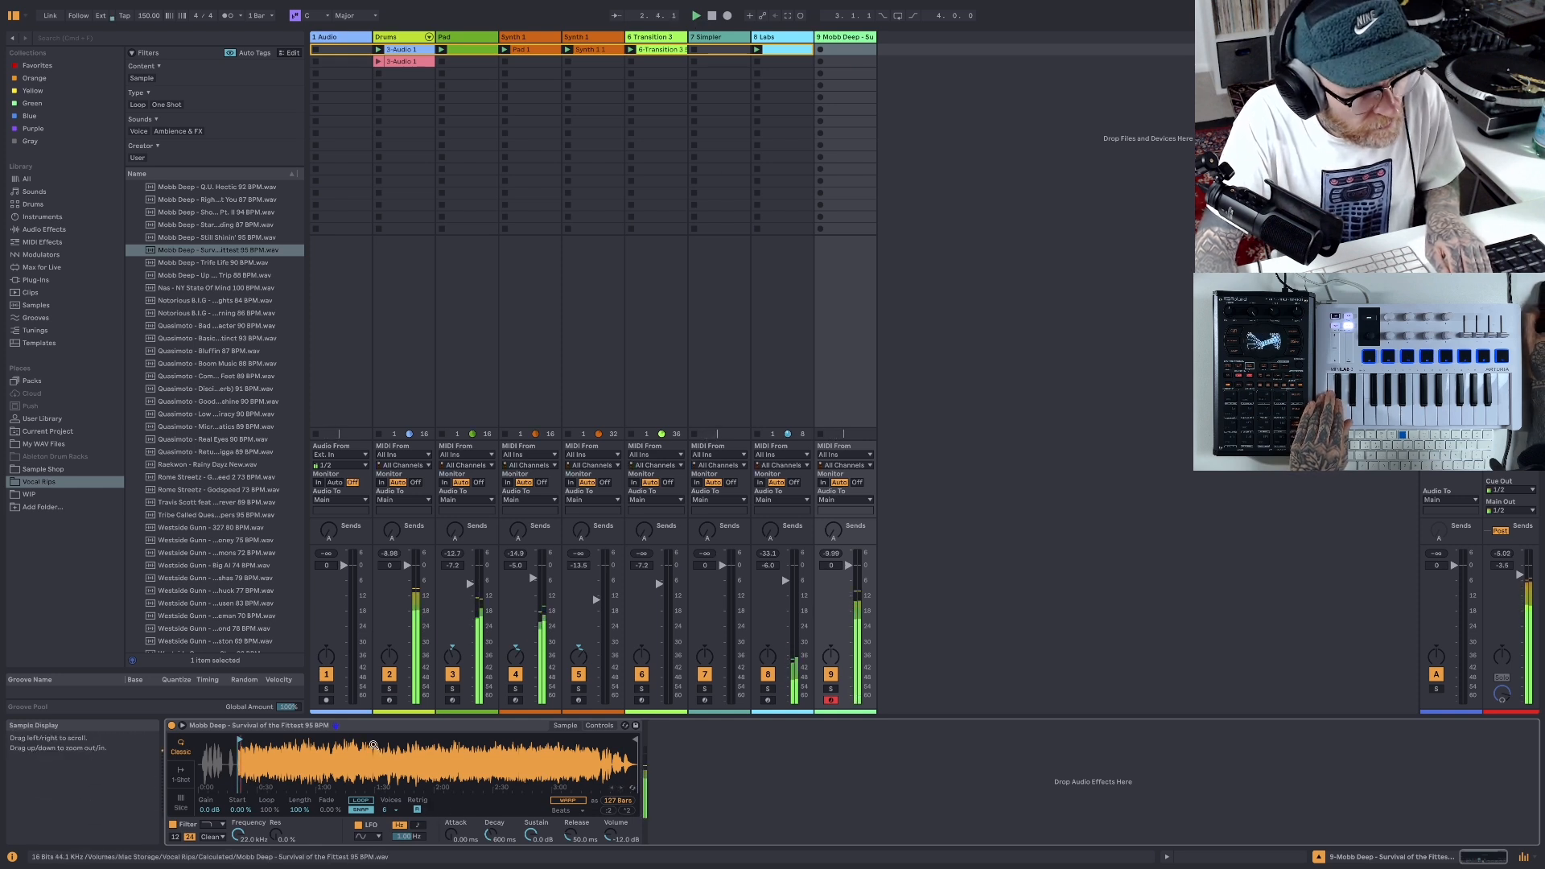
{"action": "left_click_drag", "start_coordinate": [386, 748], "coordinate": [515, 792]}
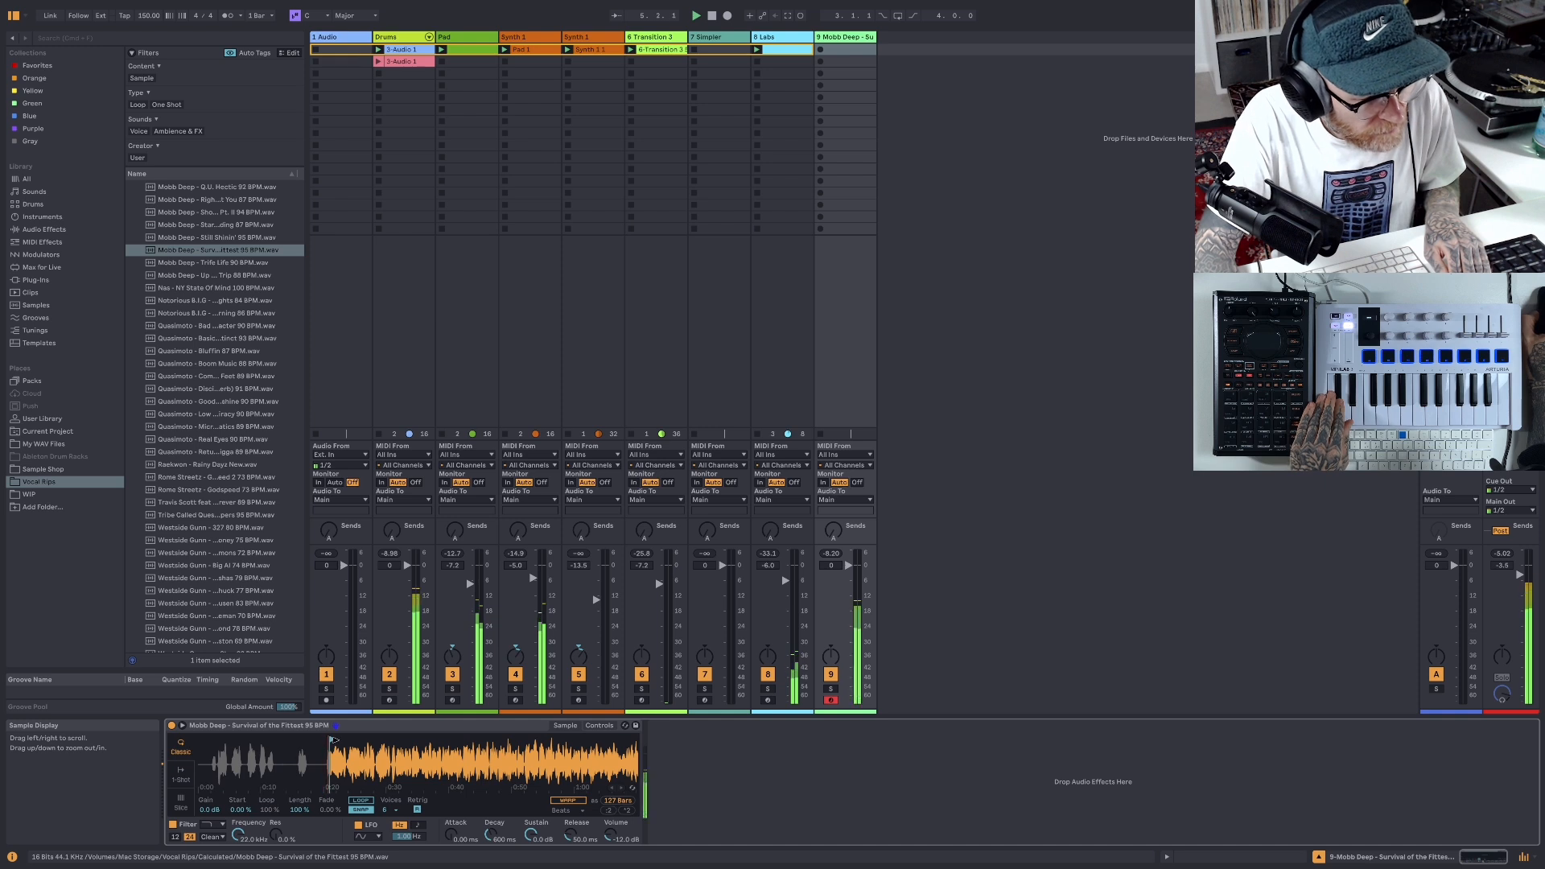
{"action": "mouse_move", "coordinate": [387, 747]}
{"action": "left_mouse_down"}
{"action": "mouse_move", "coordinate": [383, 768]}
{"action": "mouse_move", "coordinate": [376, 753]}
{"action": "left_mouse_up"}
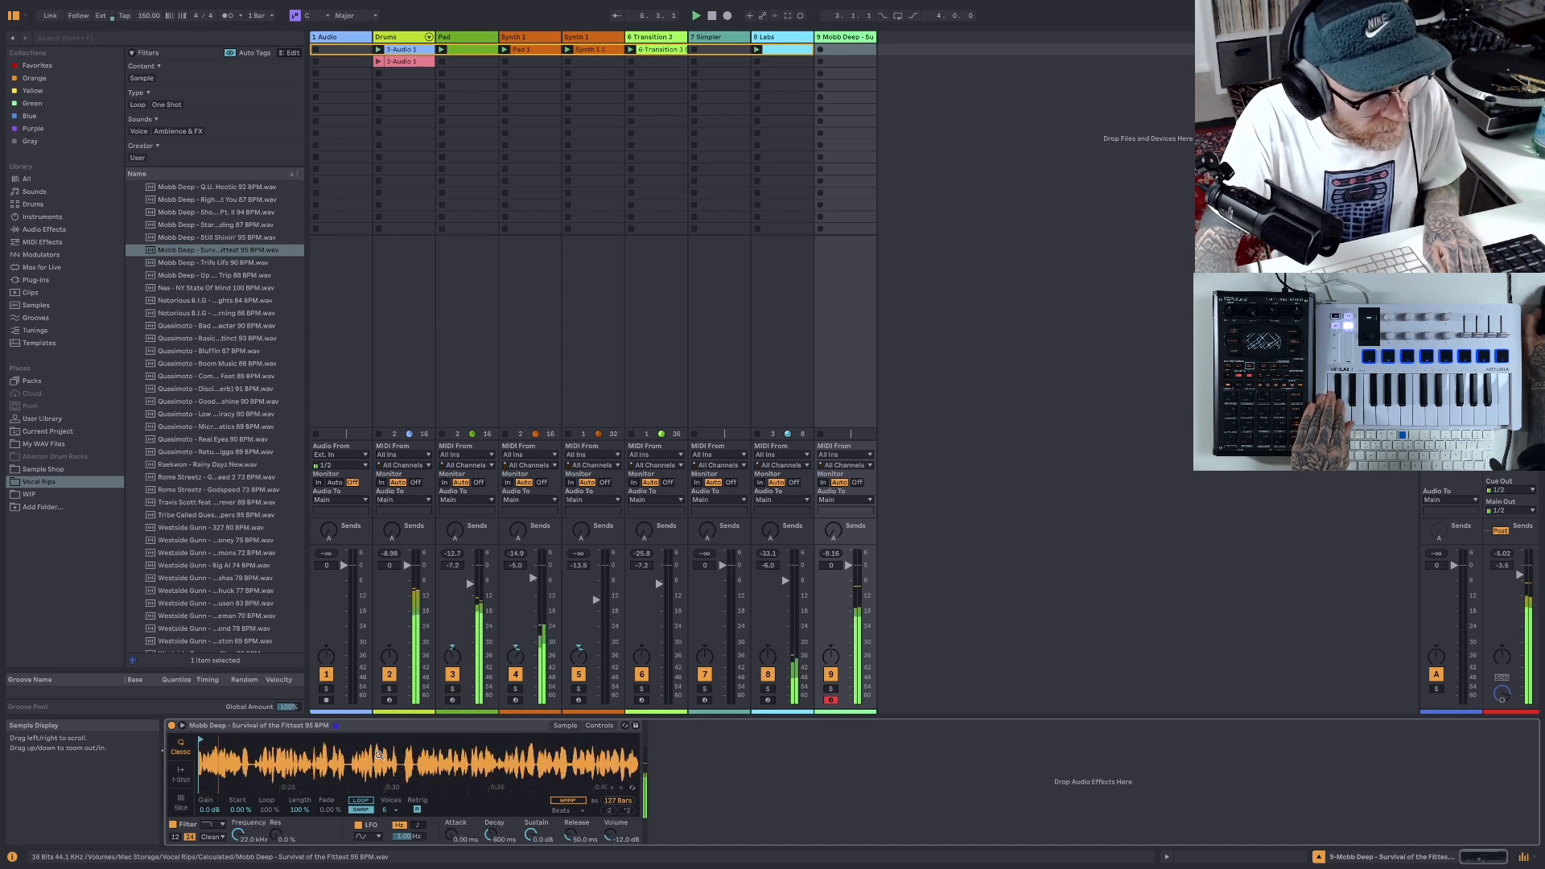
{"action": "scroll", "coordinate": [379, 755], "scroll_direction": "left", "scroll_amount": 5}
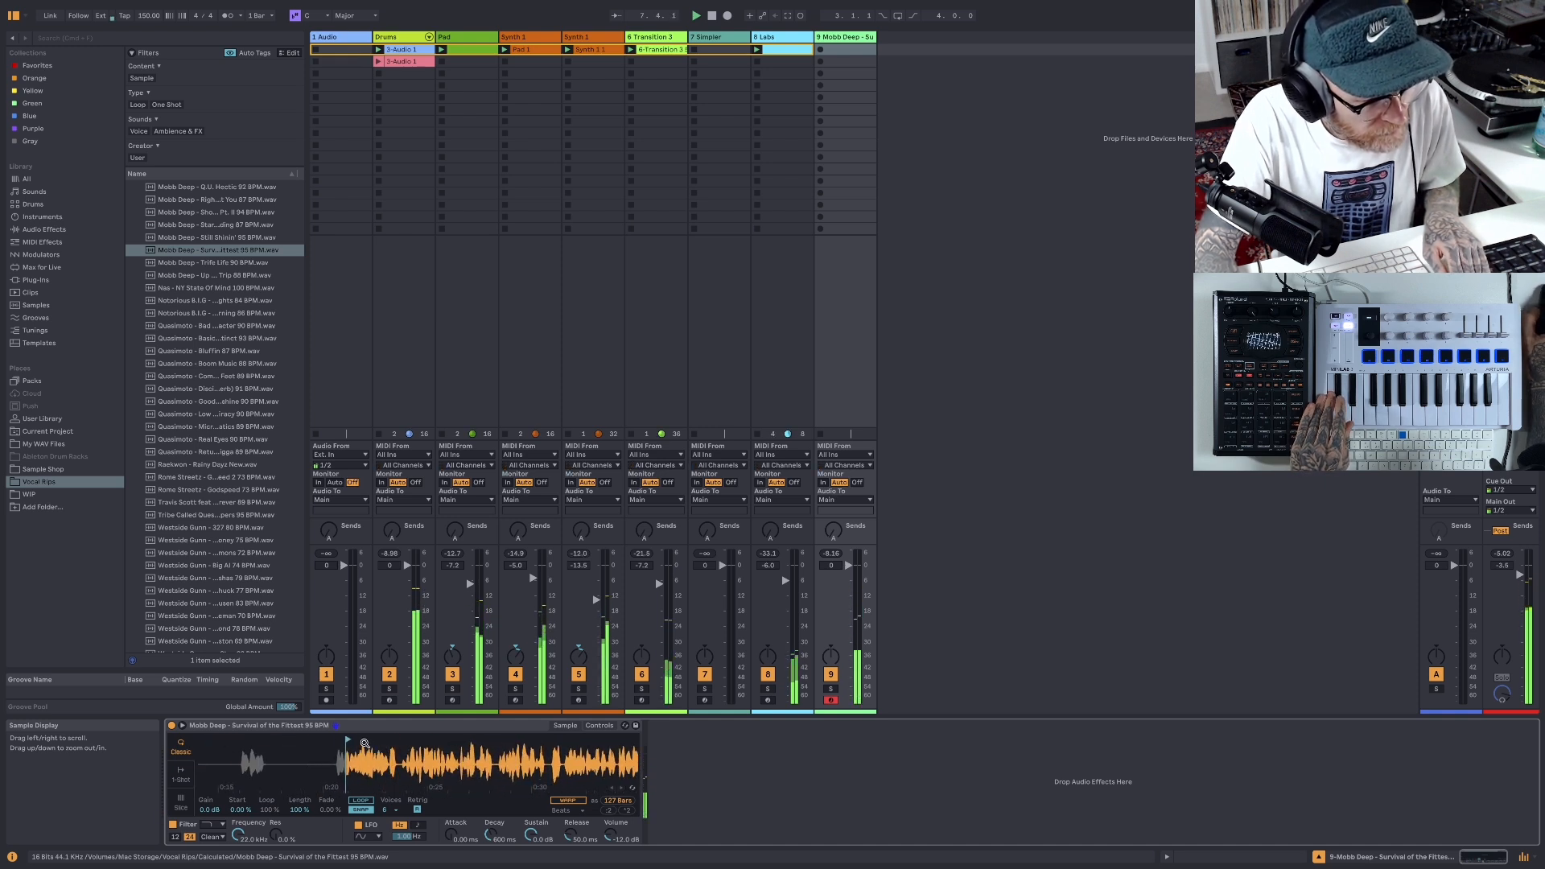
{"action": "left_click_drag", "start_coordinate": [349, 738], "coordinate": [405, 738]}
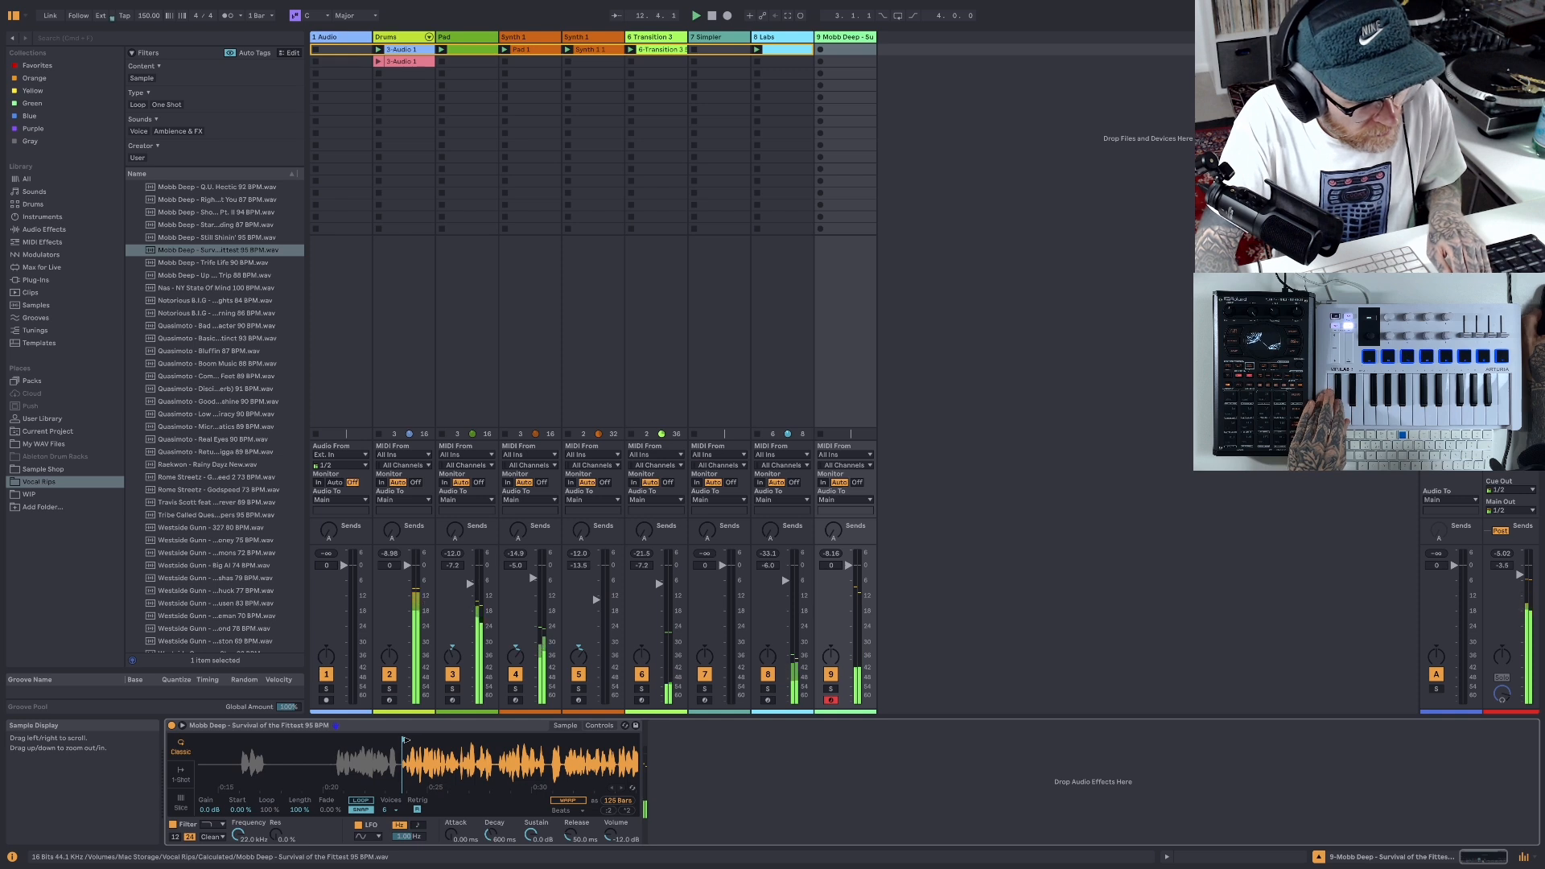
{"action": "left_click_drag", "start_coordinate": [405, 740], "coordinate": [363, 741]}
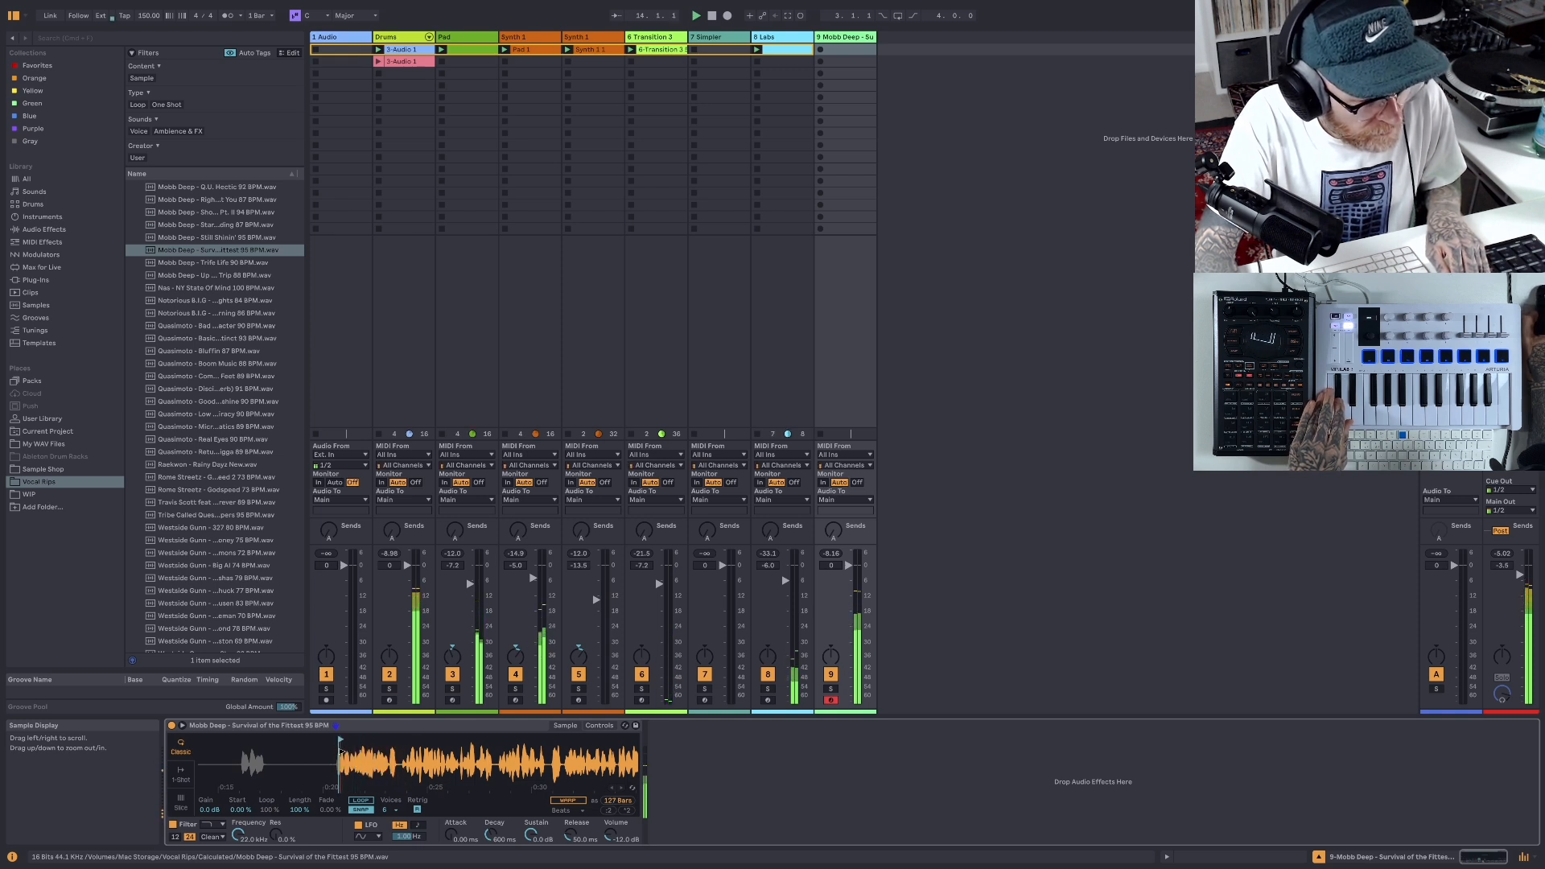
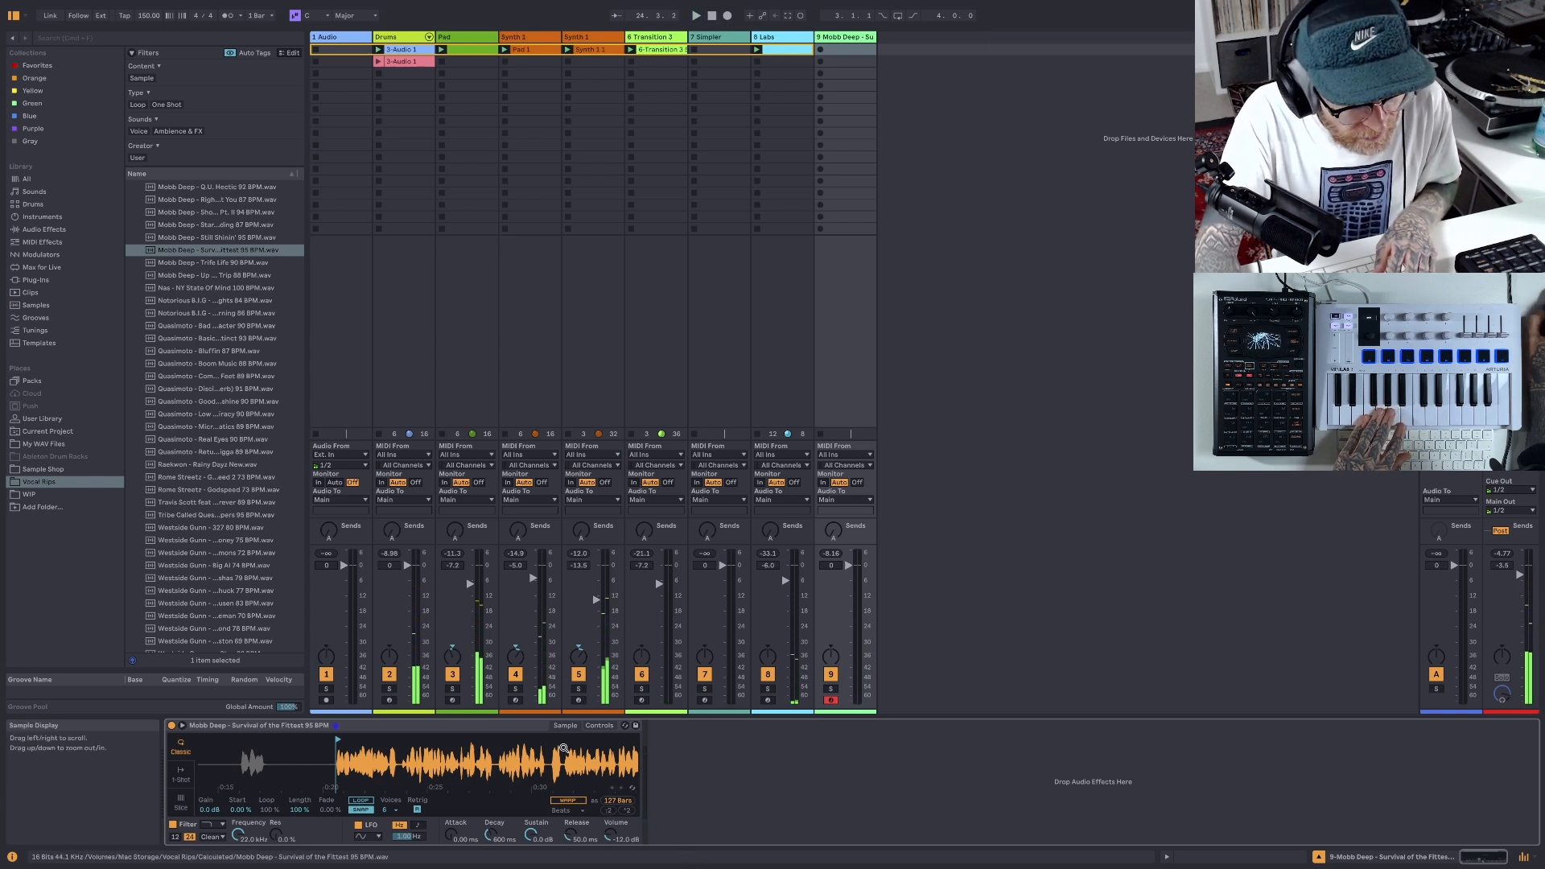
- Shorten the vocal sample's playback region in Simpler to the first phrase, from about 0:20 to 0:23
{"action": "left_click_drag", "start_coordinate": [563, 765], "coordinate": [524, 674]}
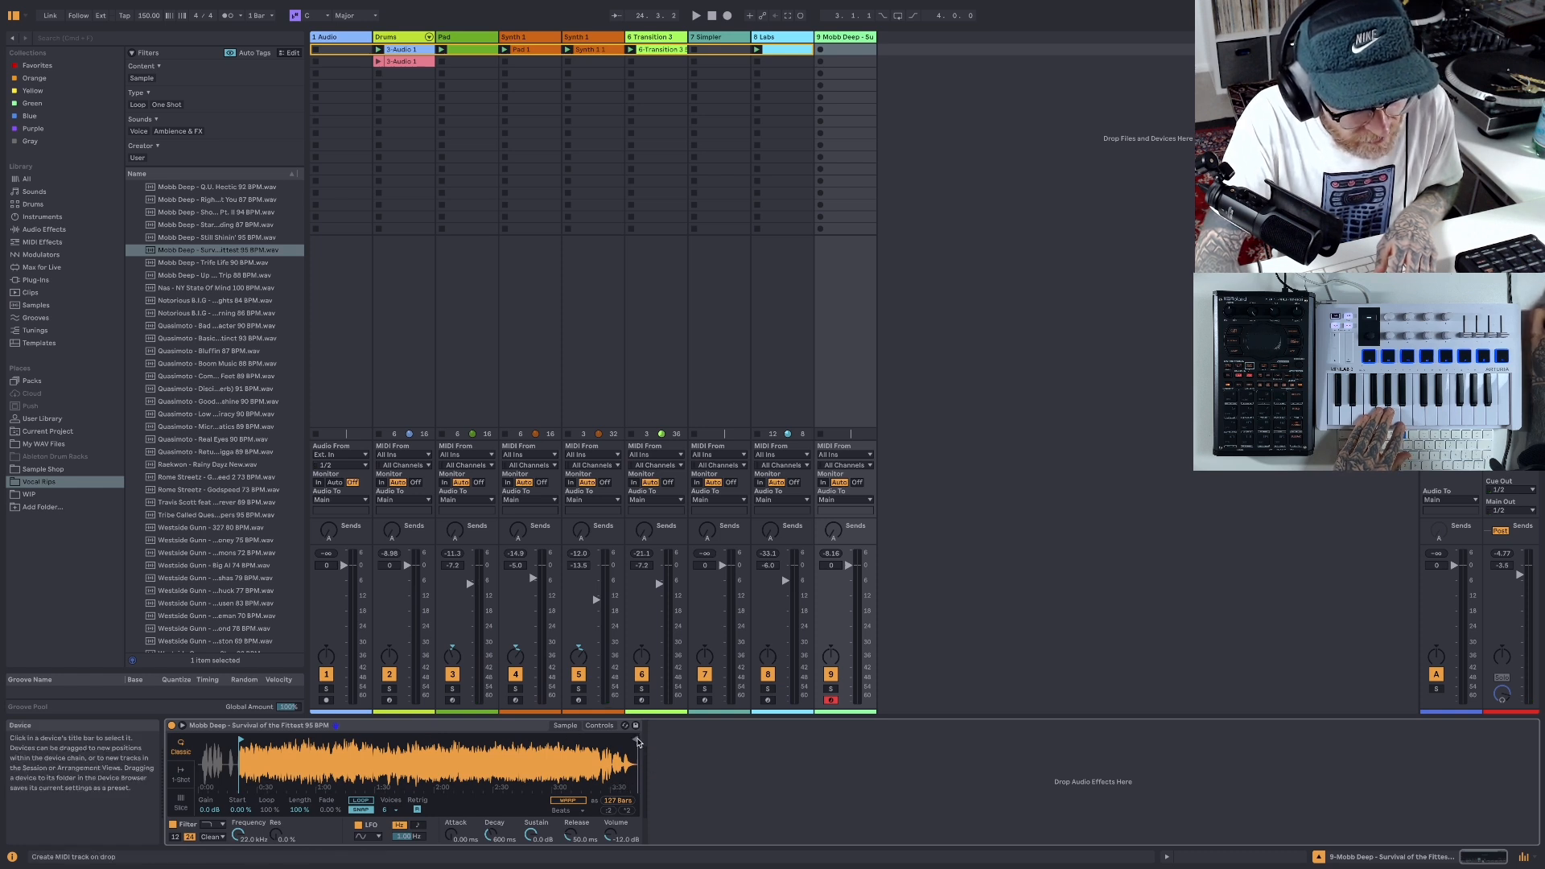
{"action": "mouse_move", "coordinate": [638, 741]}
{"action": "left_mouse_down"}
{"action": "mouse_move", "coordinate": [258, 741]}
{"action": "mouse_move", "coordinate": [262, 761]}
{"action": "mouse_move", "coordinate": [297, 771]}
{"action": "left_mouse_up"}
{"action": "scroll", "coordinate": [298, 772], "scroll_direction": "right", "scroll_amount": 5}
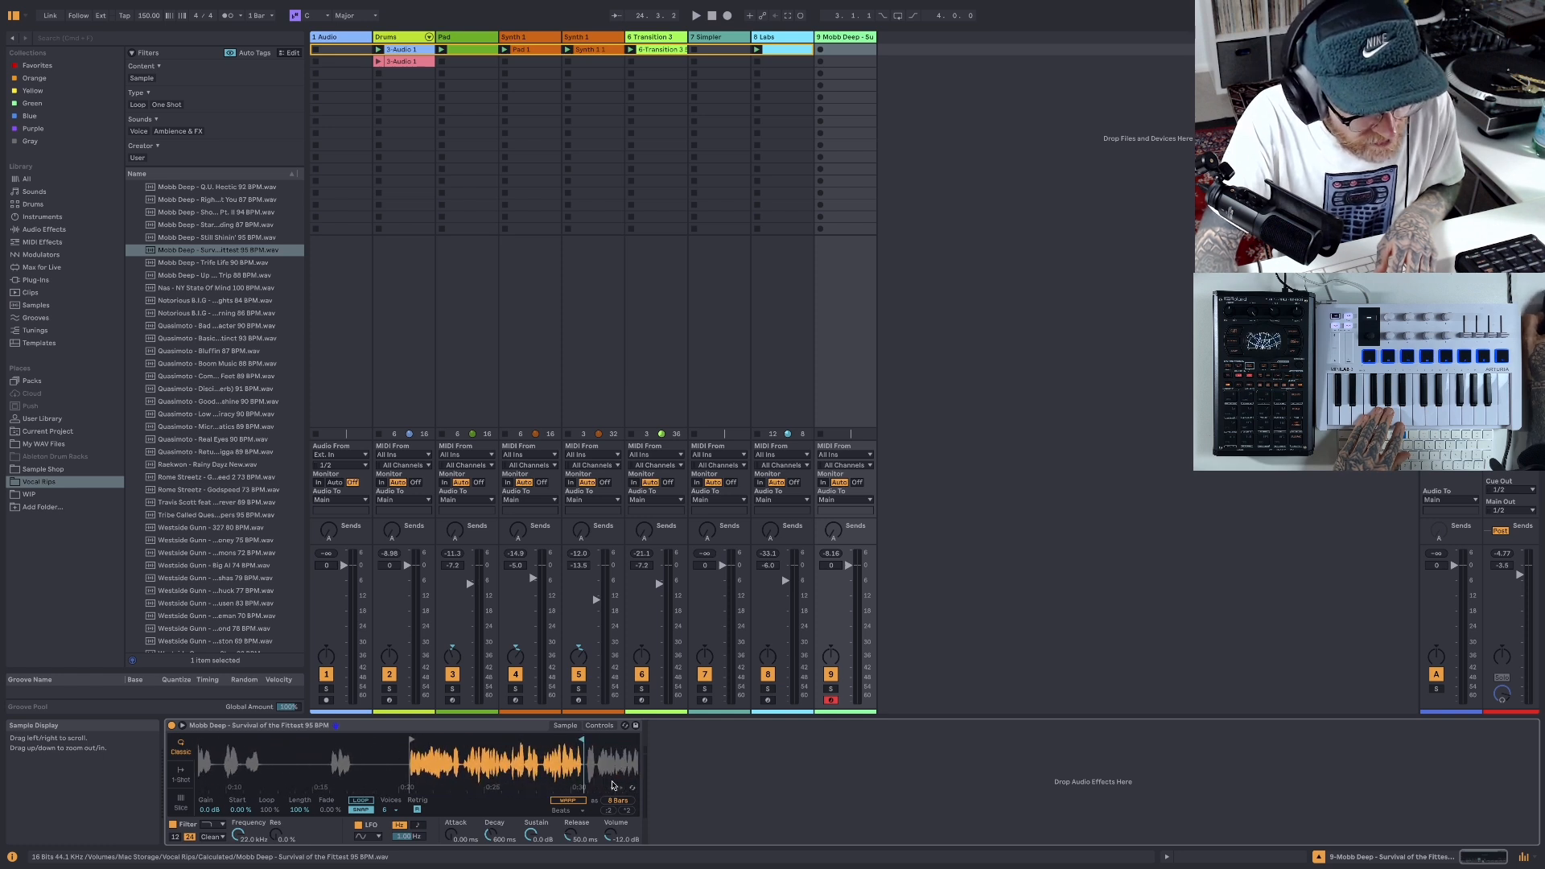
{"action": "left_click_drag", "start_coordinate": [577, 741], "coordinate": [499, 747]}
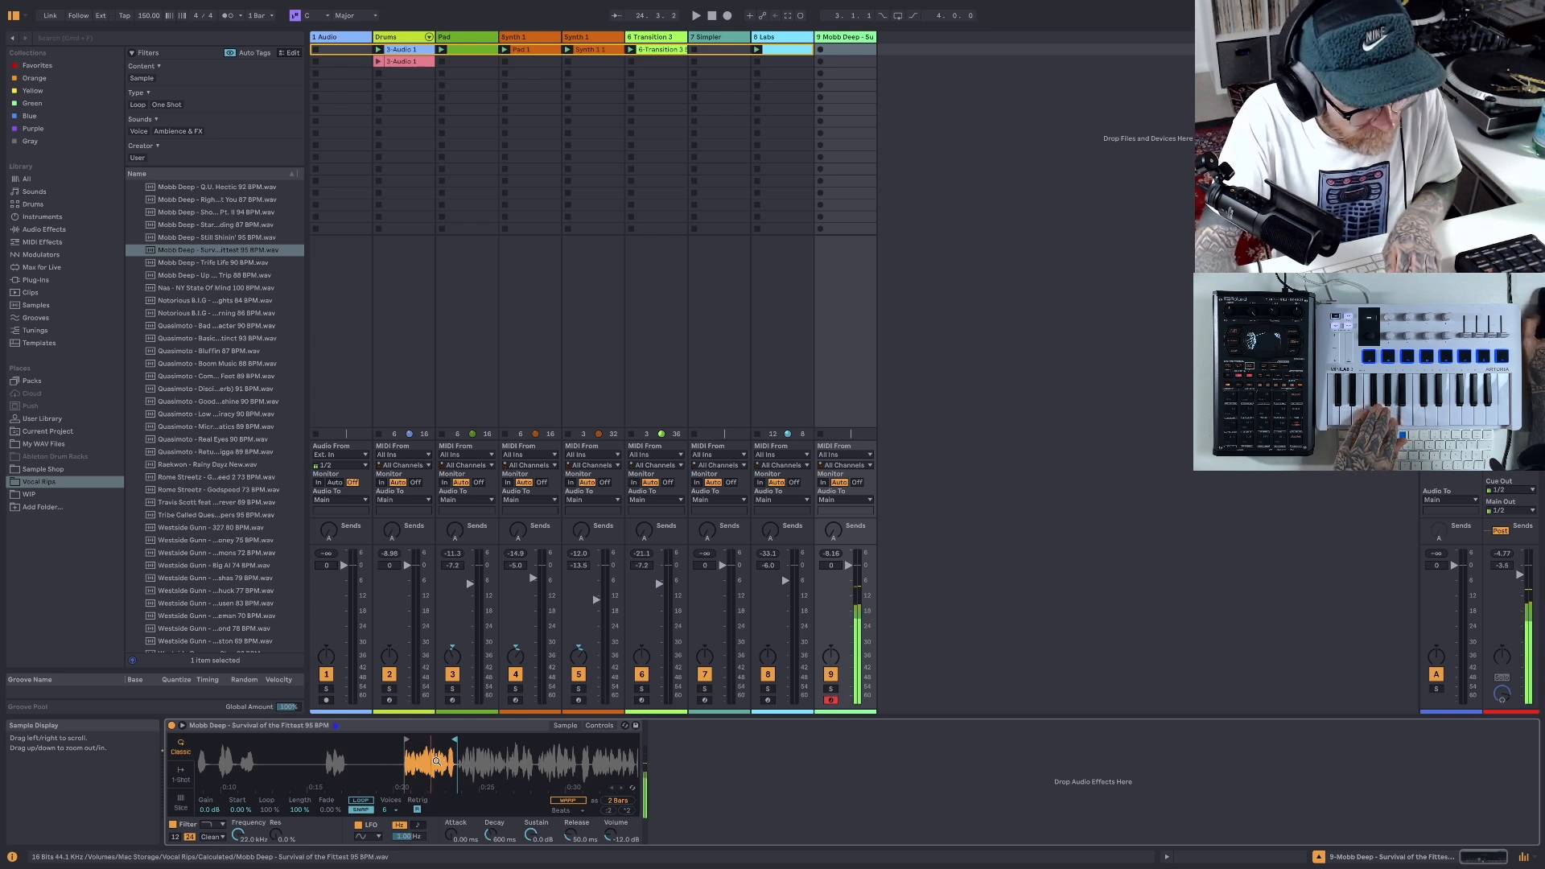
- Crop the vocal sample in Simpler to the marked phrase
{"action": "right_click", "coordinate": [436, 761]}
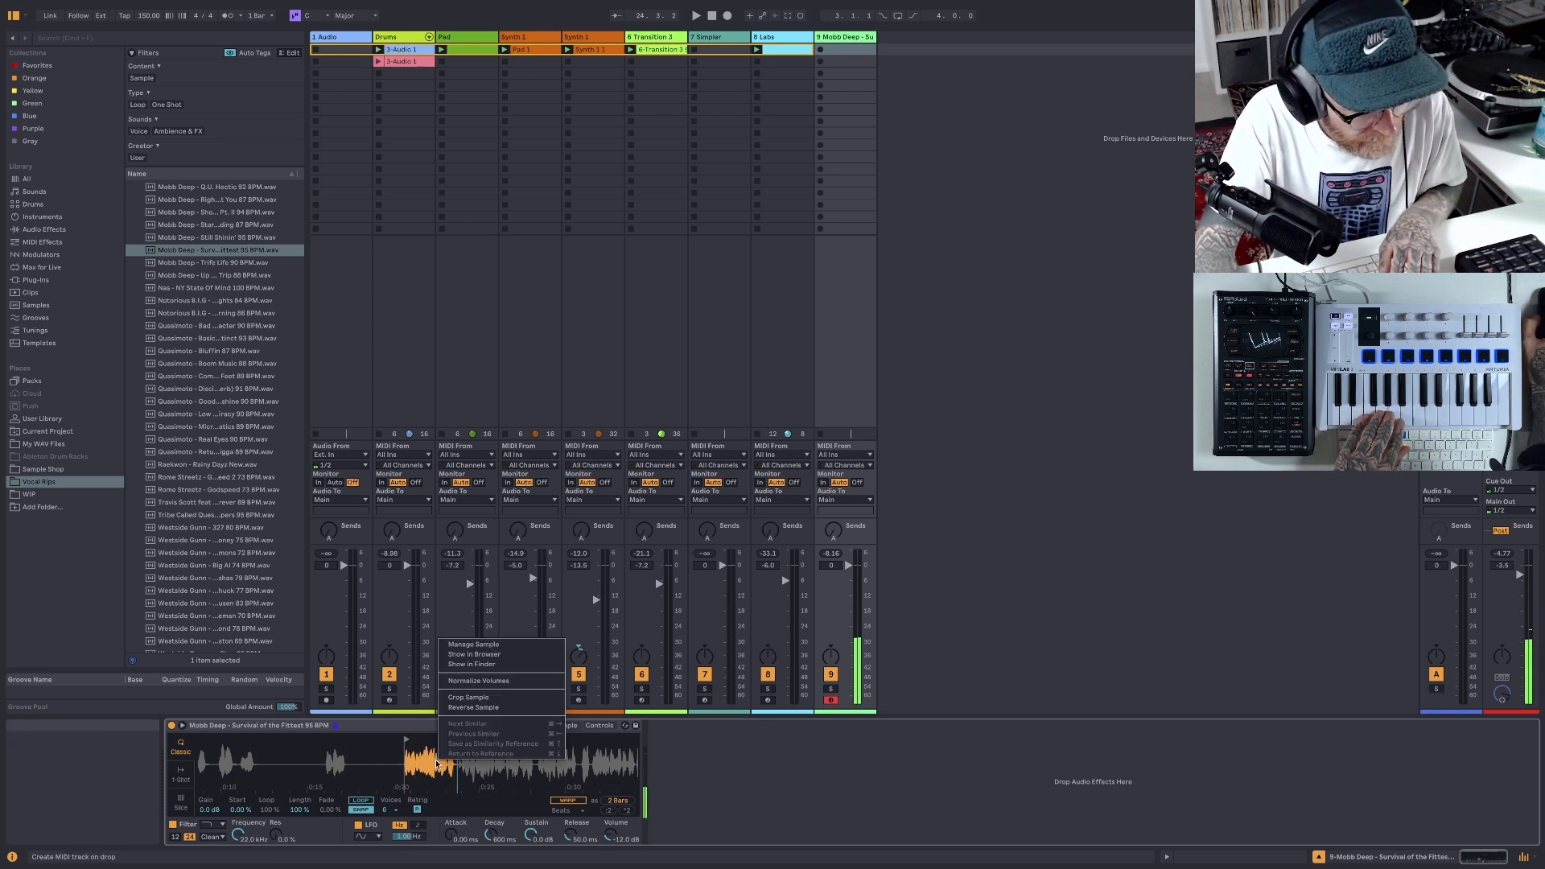
{"action": "left_click", "coordinate": [415, 766]}
{"action": "right_click", "coordinate": [419, 768]}
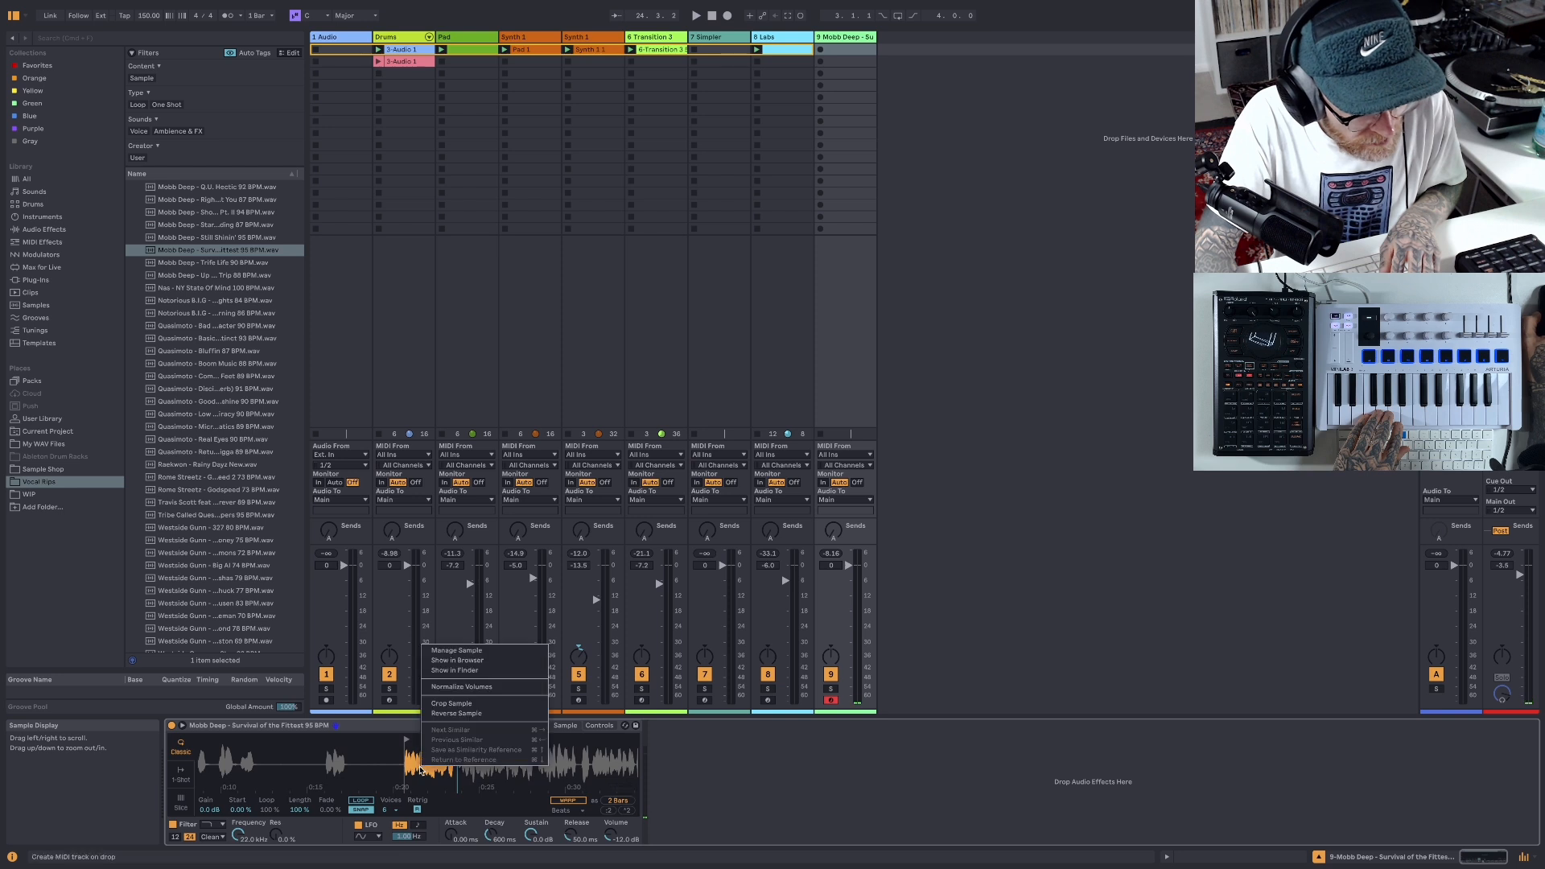
{"action": "left_click", "coordinate": [448, 704]}
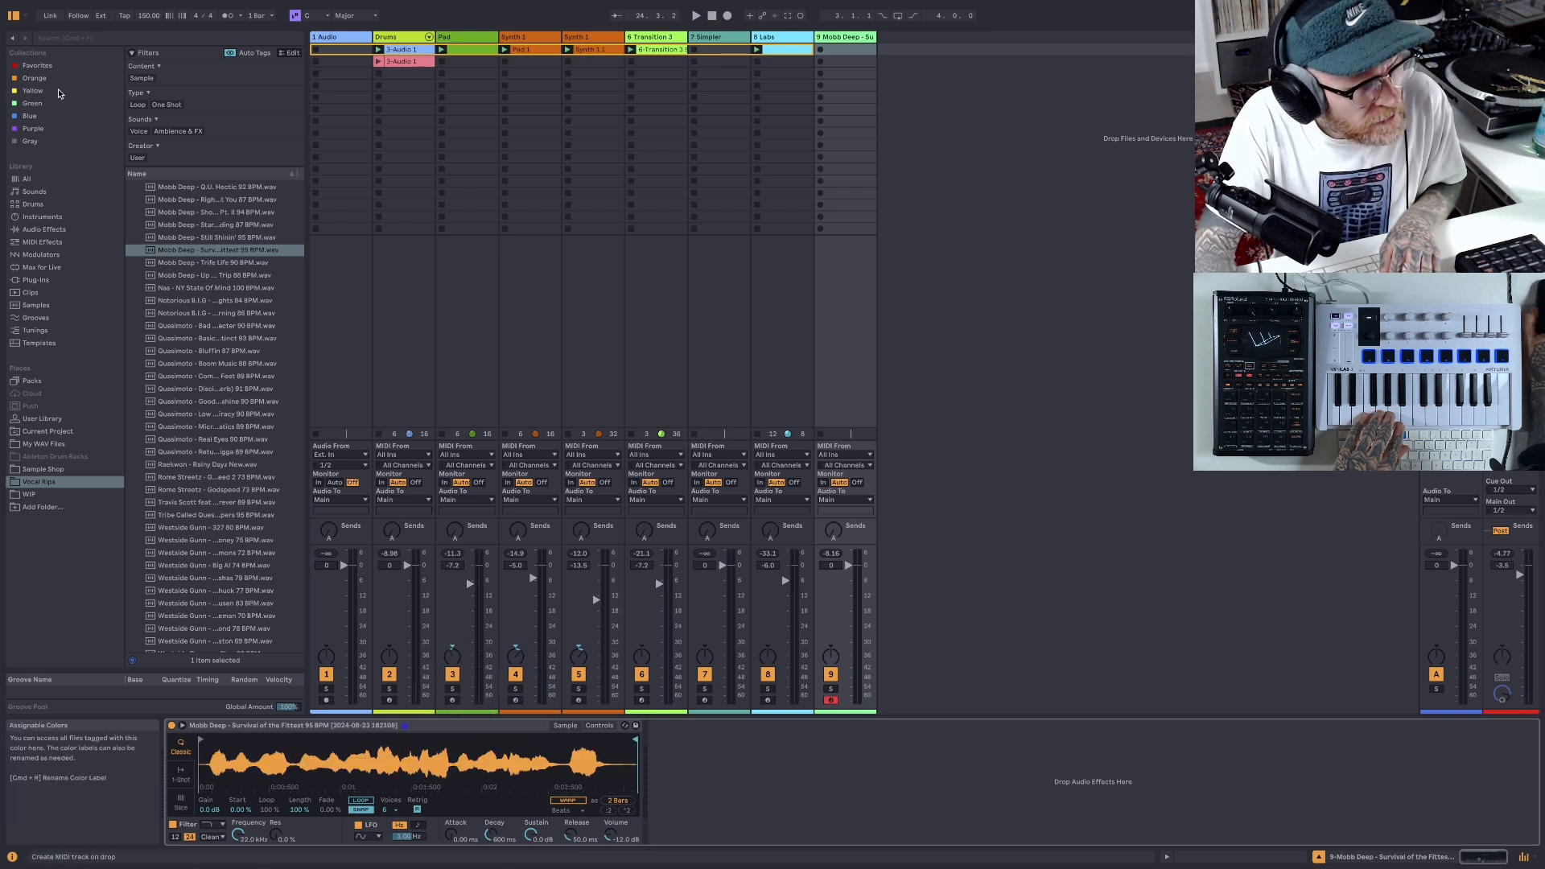
- Add a Delay with Dry/Wet at 26 % to the vocal track and place a Hybrid Reverb after it
{"action": "left_click", "coordinate": [50, 68]}
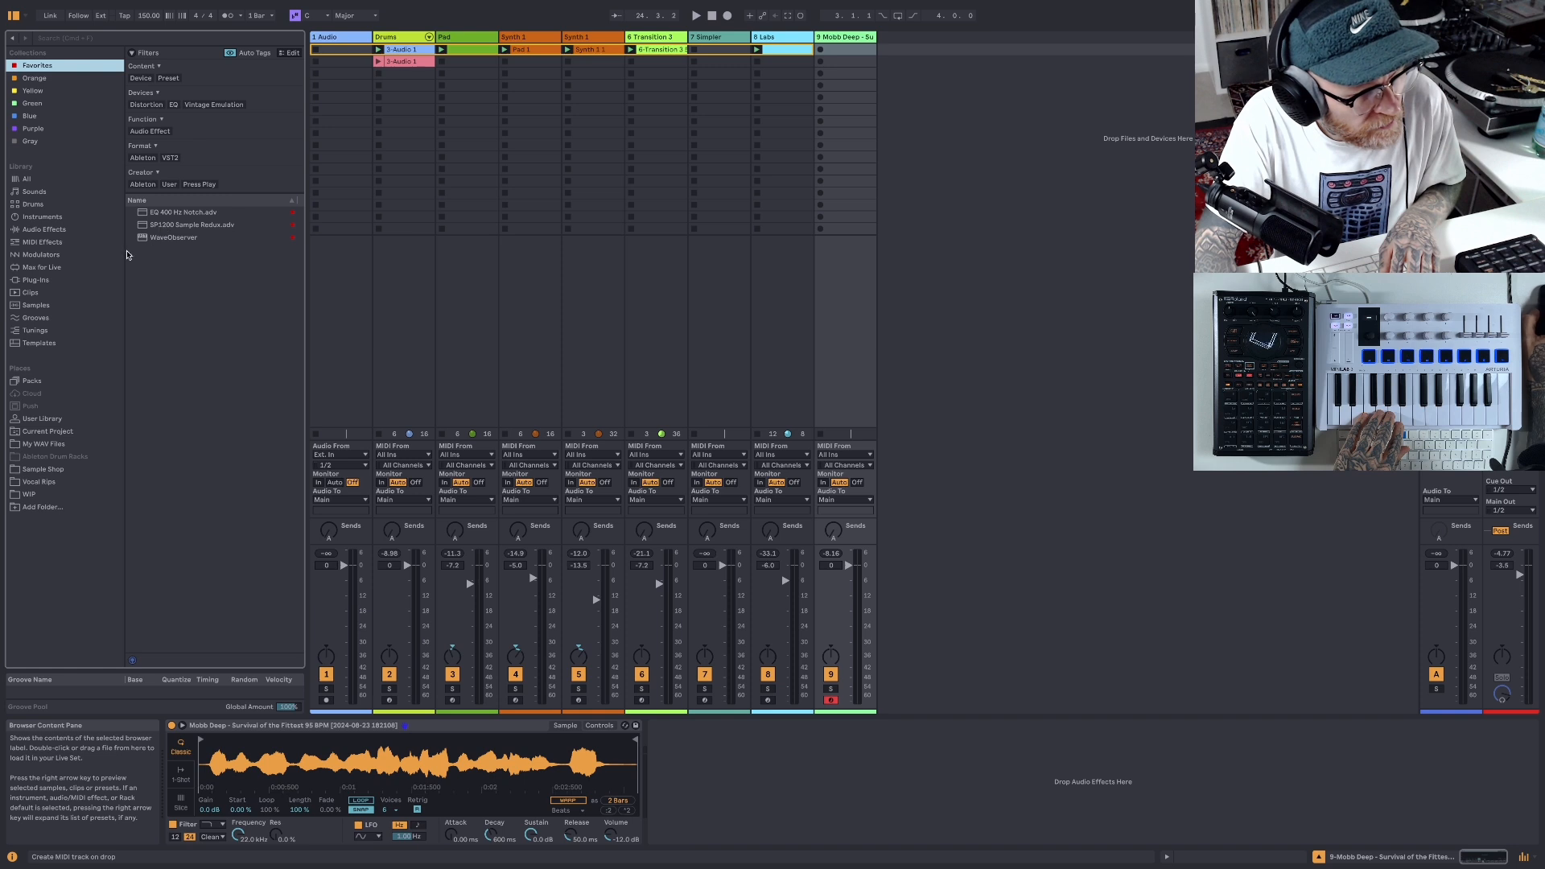
{"action": "left_click", "coordinate": [60, 231]}
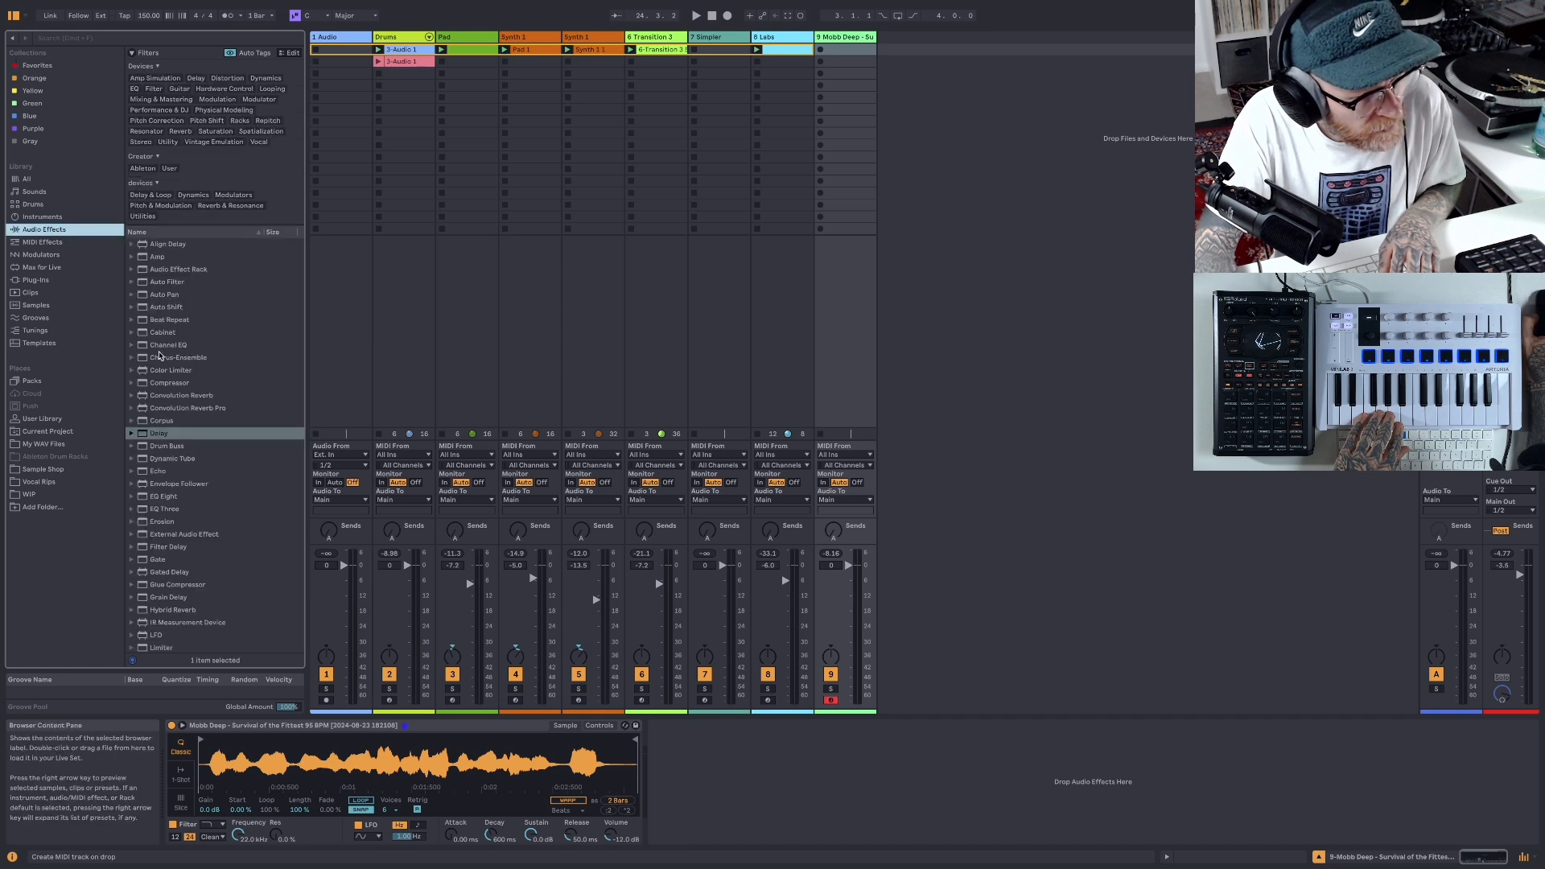
{"action": "left_click", "coordinate": [148, 436]}
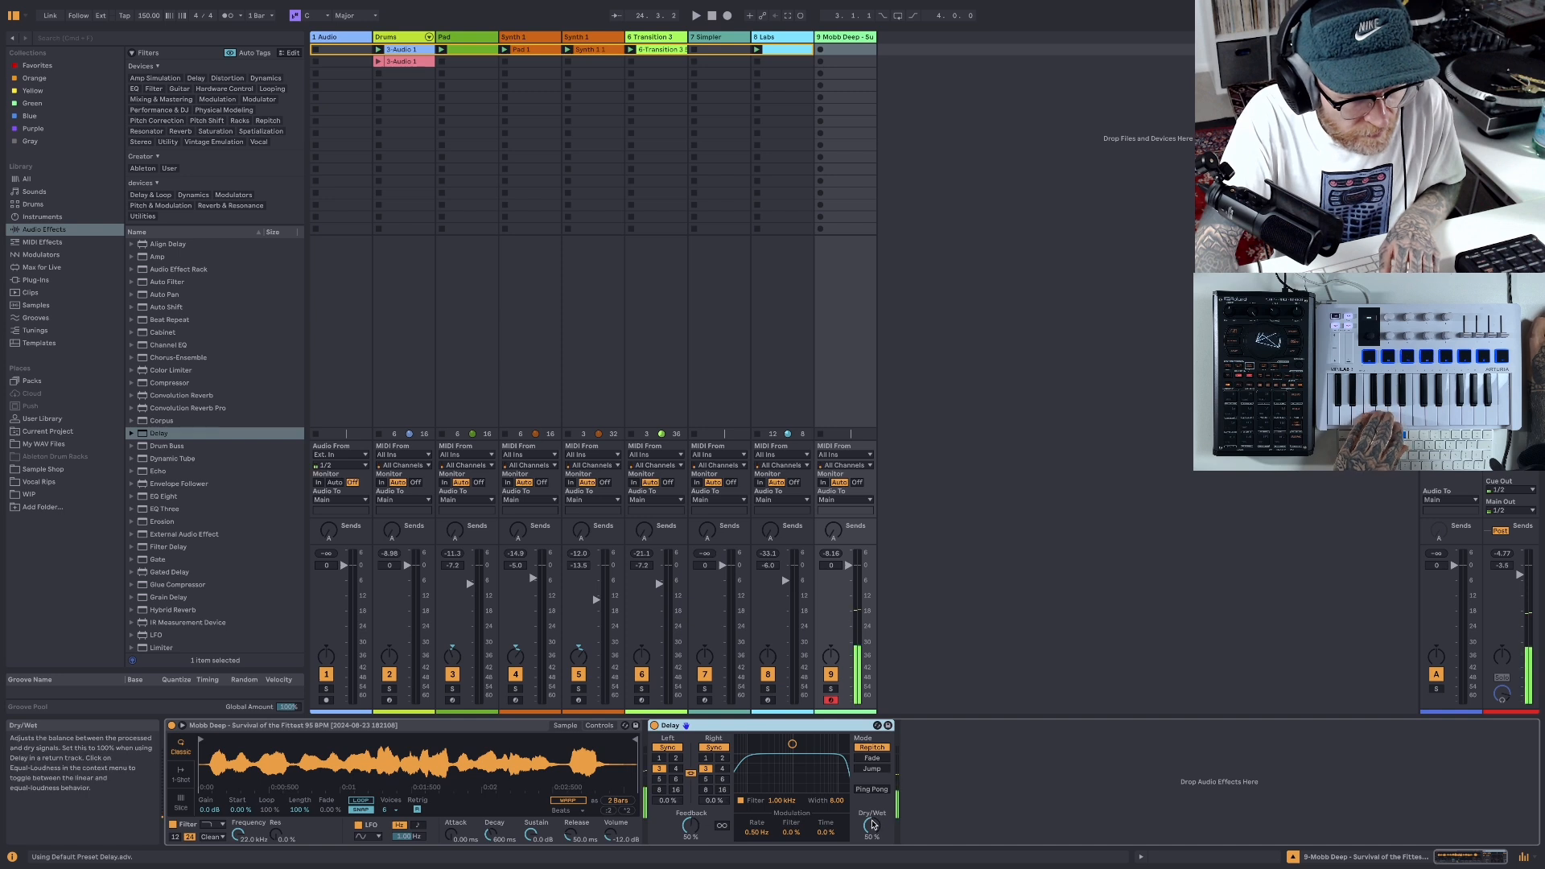
{"action": "left_click_drag", "start_coordinate": [872, 826], "coordinate": [871, 851]}
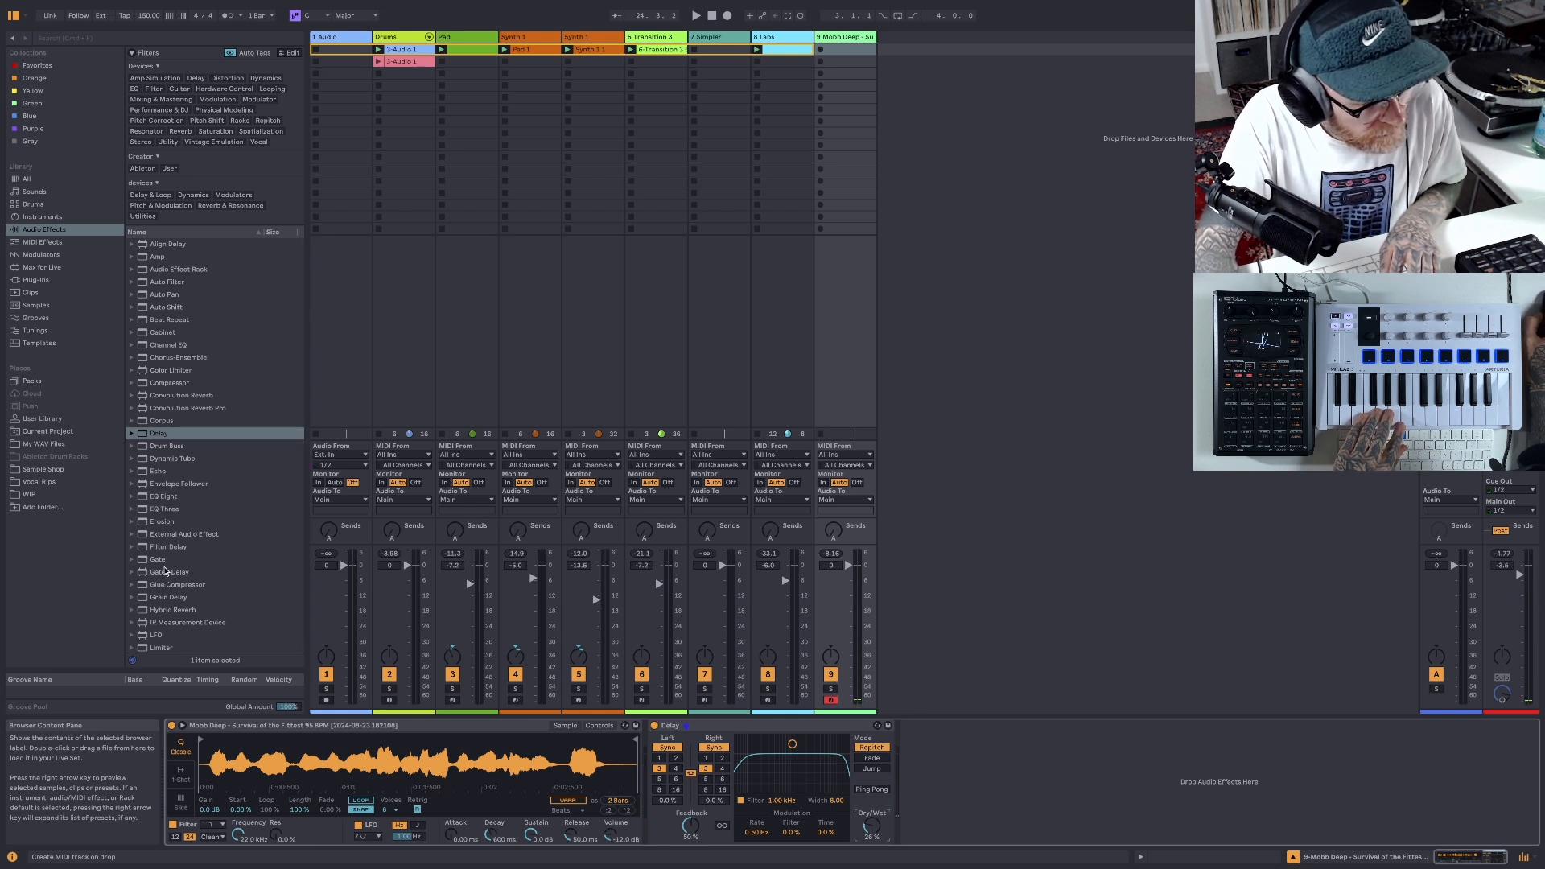
{"action": "left_click_drag", "start_coordinate": [145, 614], "coordinate": [1004, 773]}
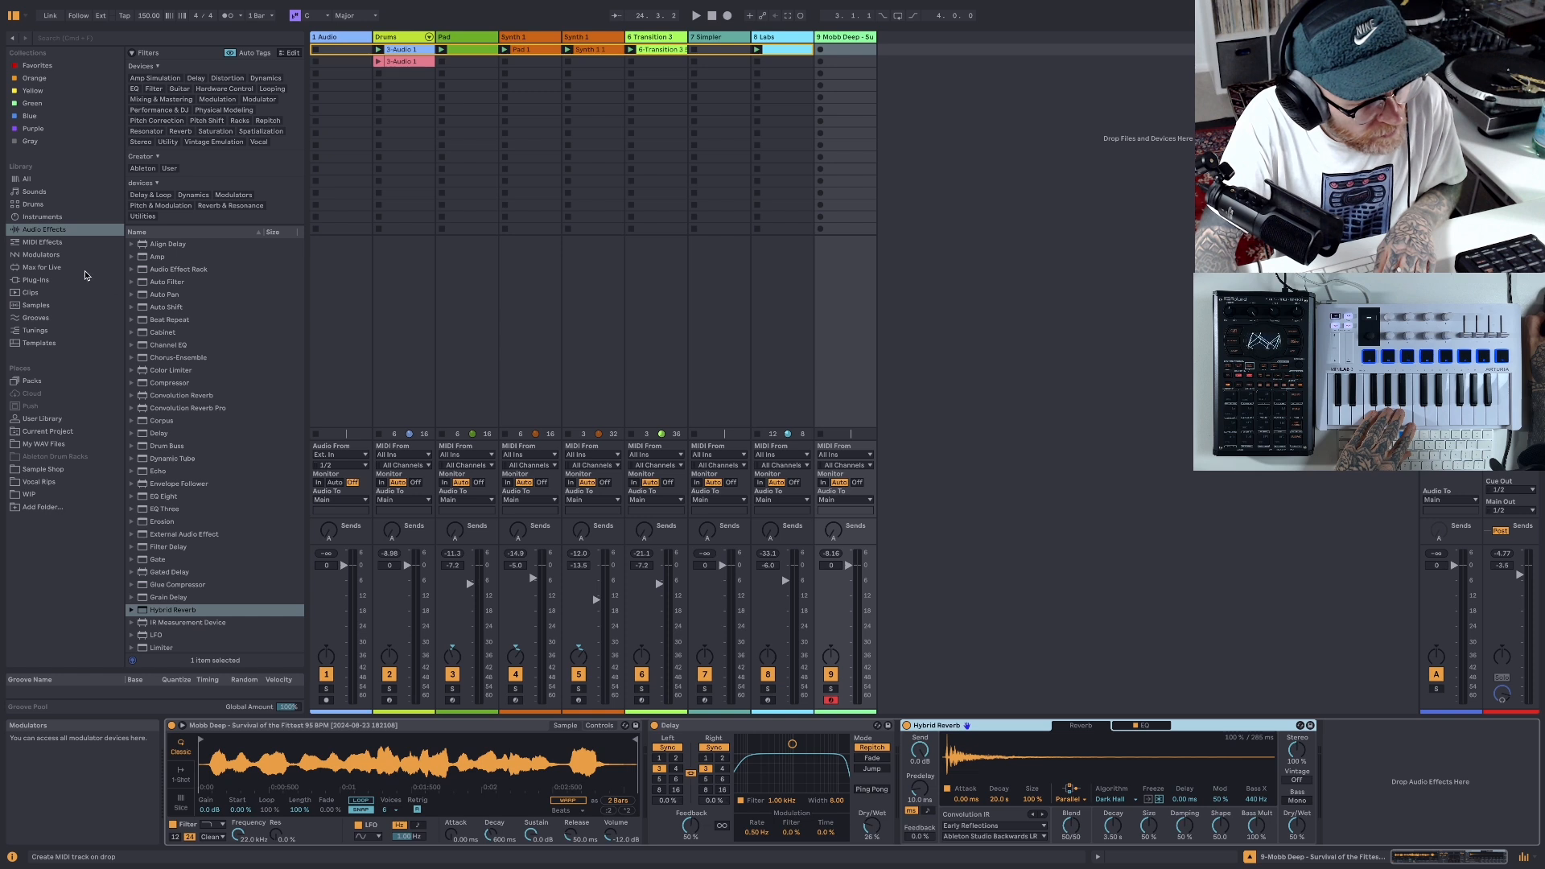
- Find the Pedal audio effect and insert it between Delay and Hybrid Reverb on the vocal track
{"action": "scroll", "coordinate": [156, 309], "scroll_direction": "down", "scroll_amount": 5}
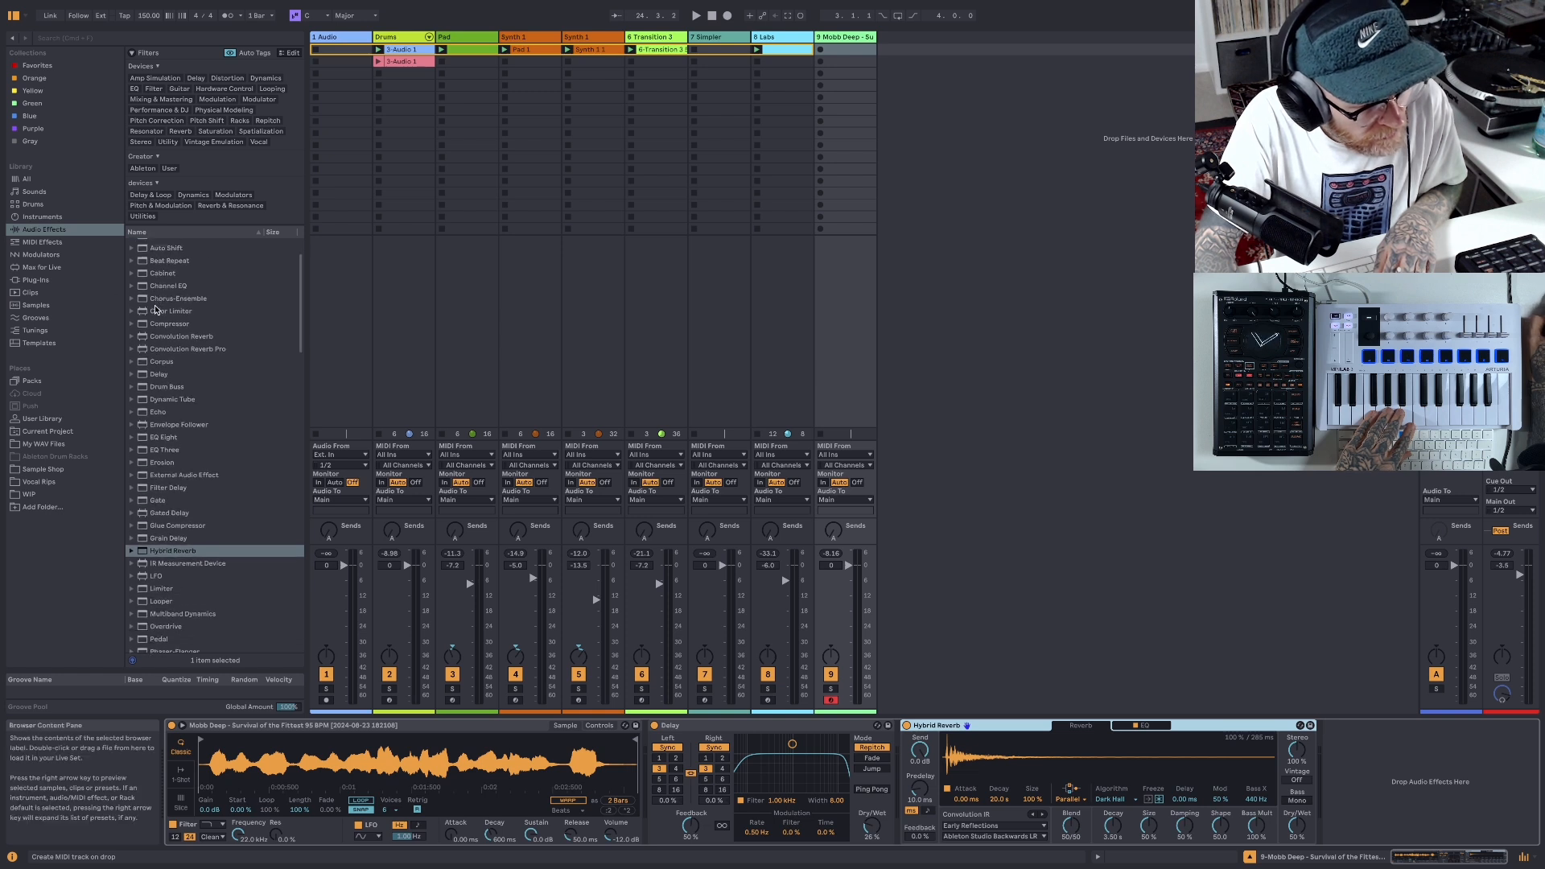
{"action": "scroll", "coordinate": [155, 309], "scroll_direction": "down", "scroll_amount": 4}
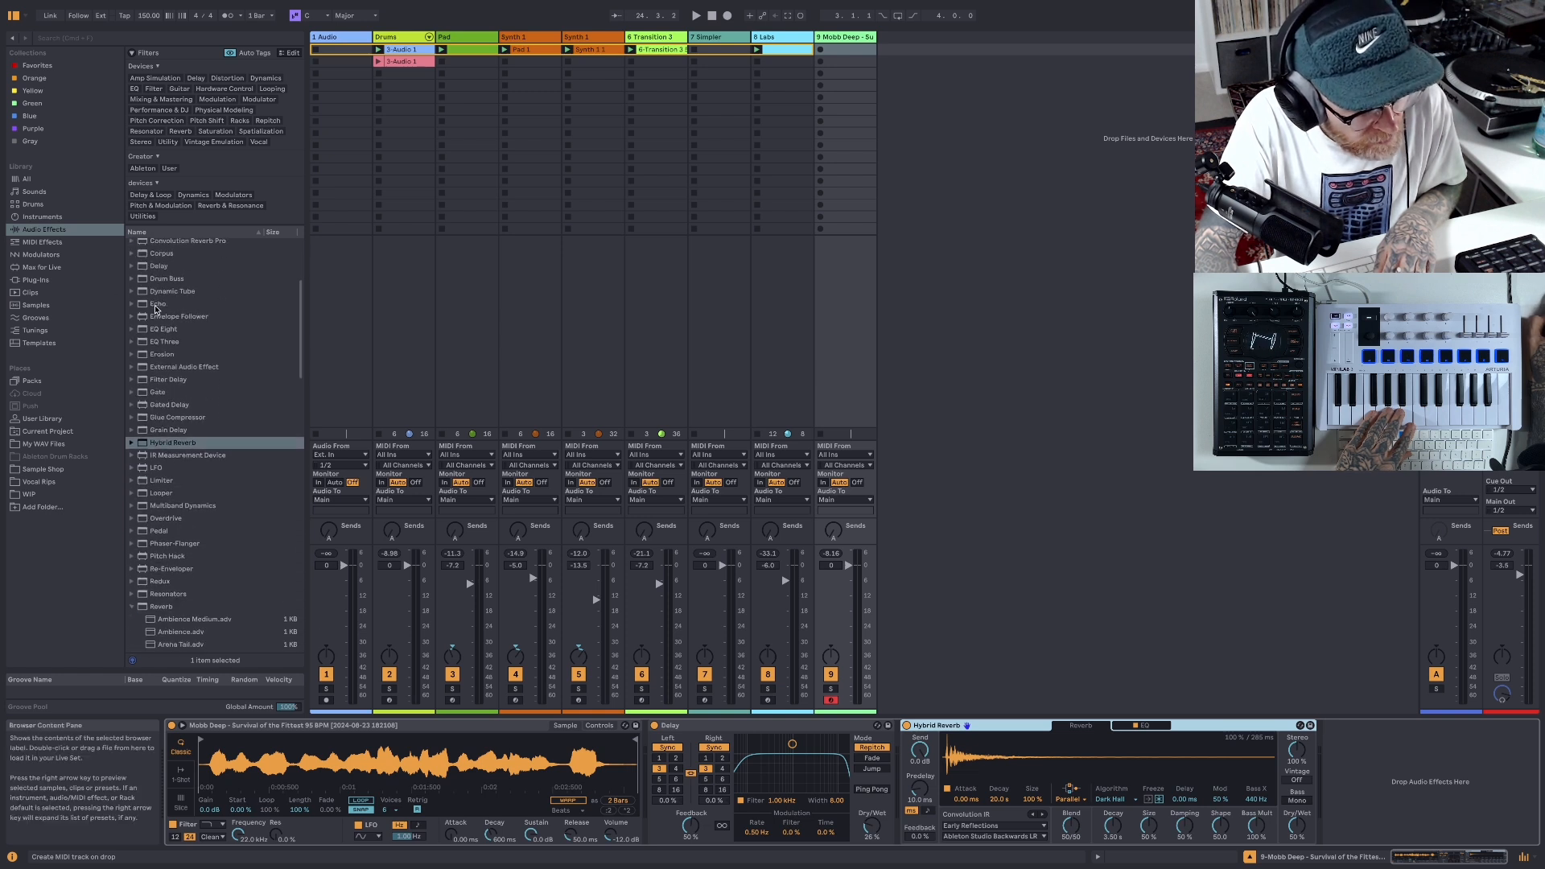
{"action": "scroll", "coordinate": [155, 309], "scroll_direction": "down", "scroll_amount": 5}
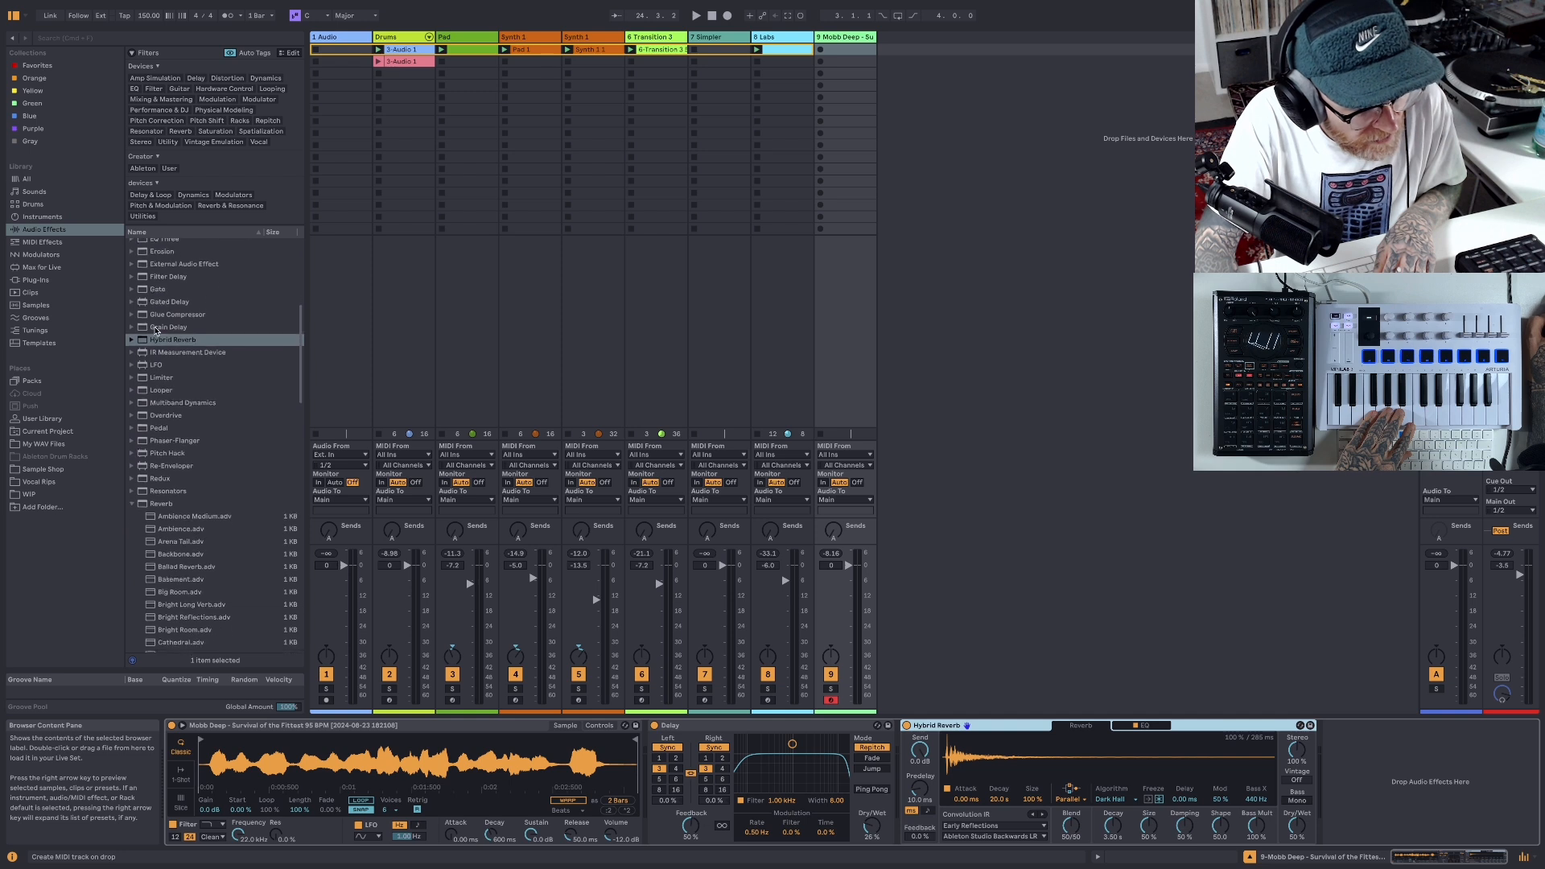
{"action": "left_click", "coordinate": [131, 501]}
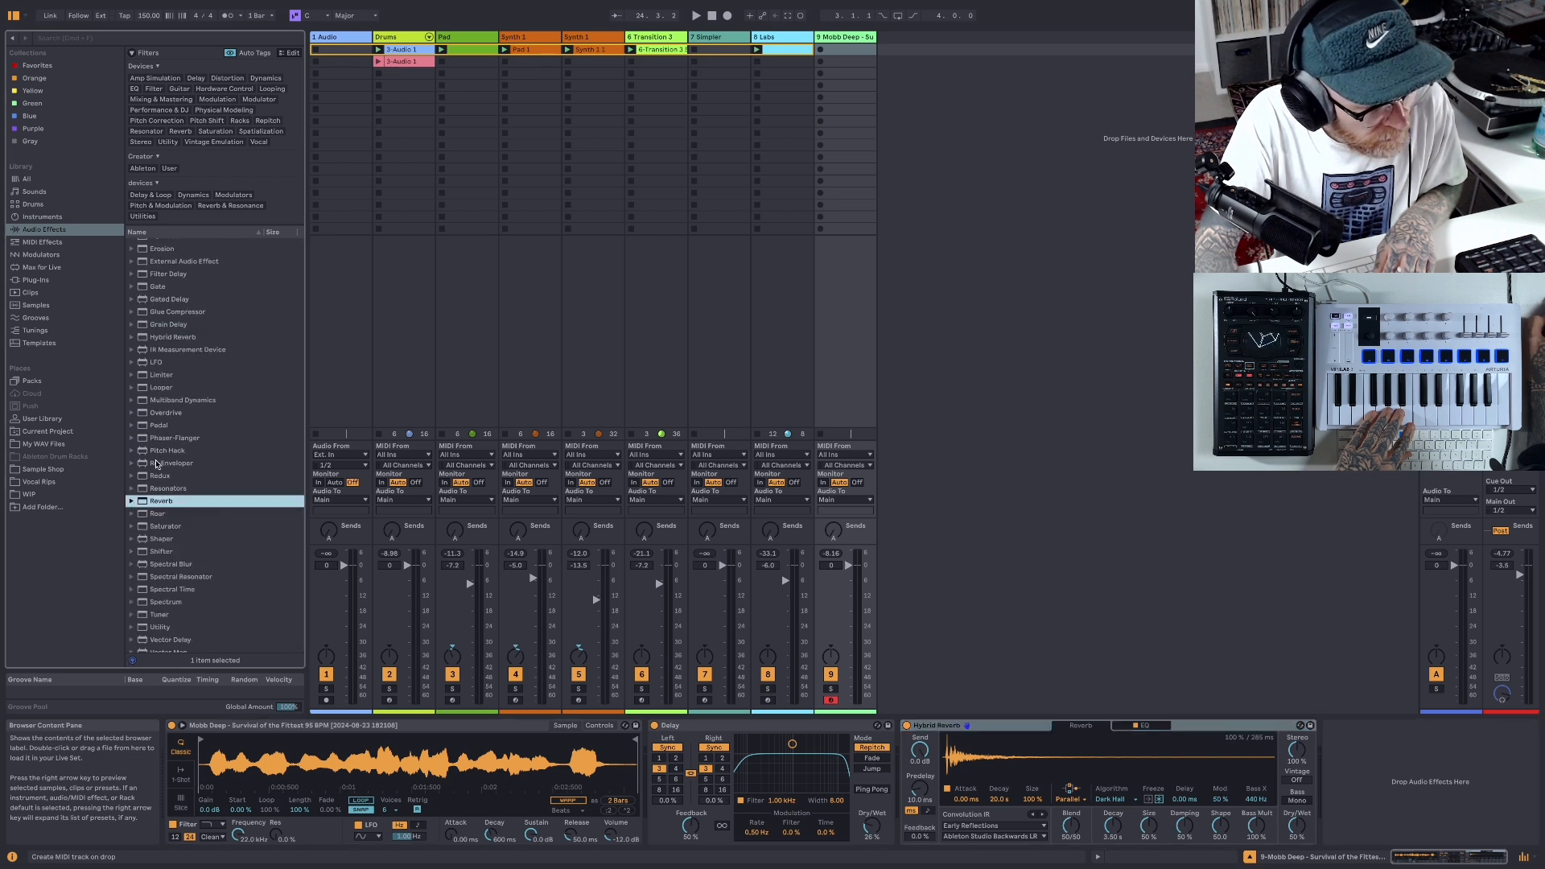
{"action": "scroll", "coordinate": [157, 464], "scroll_direction": "down", "scroll_amount": 2}
{"action": "scroll", "coordinate": [158, 463], "scroll_direction": "up", "scroll_amount": 4}
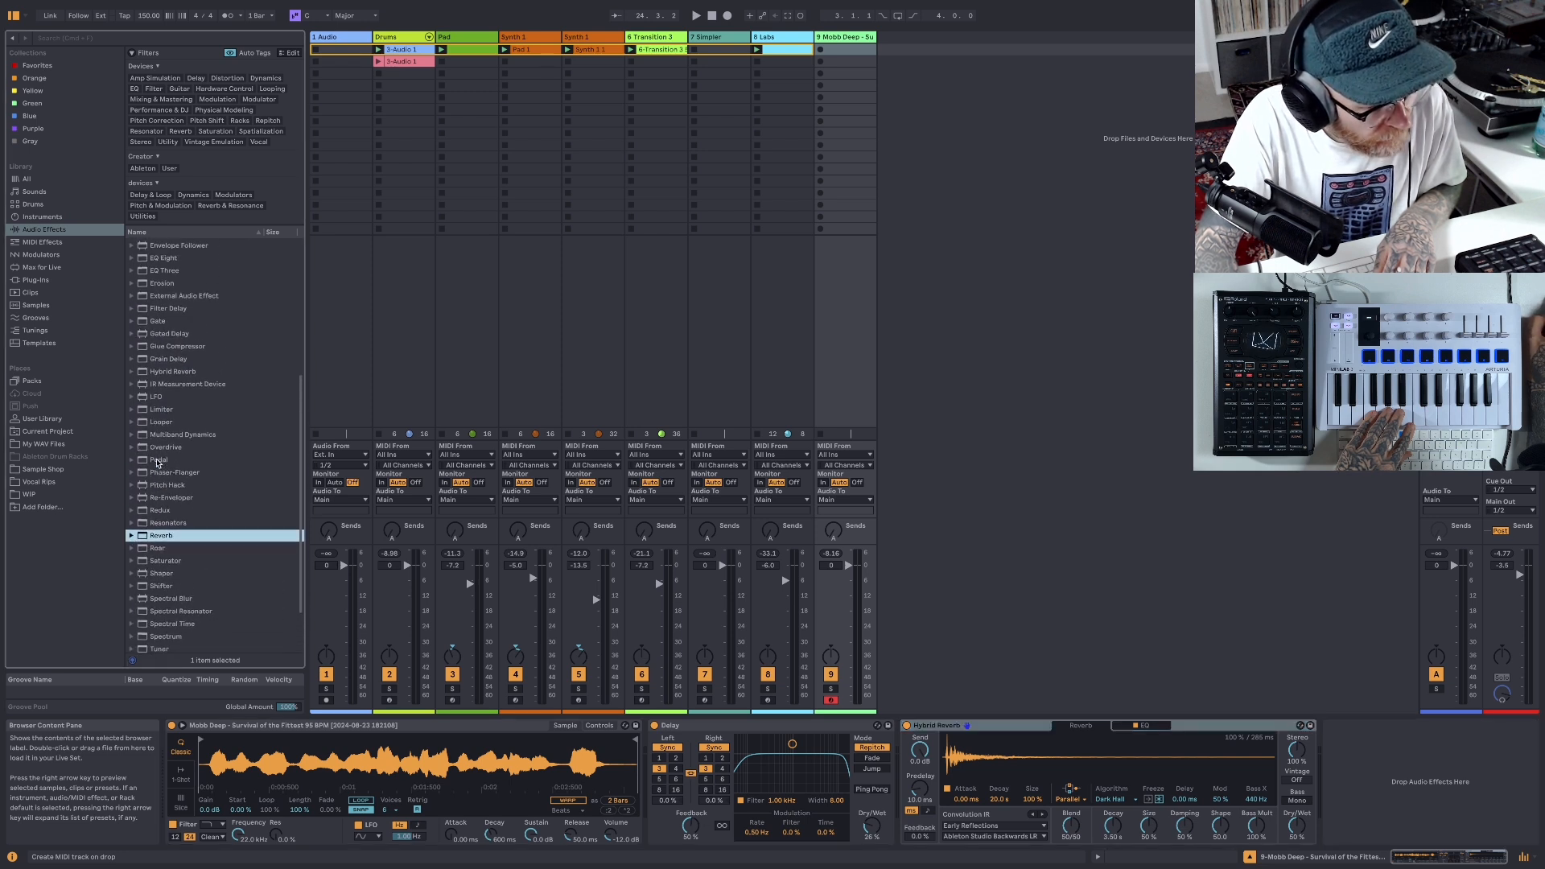
{"action": "scroll", "coordinate": [158, 464], "scroll_direction": "up", "scroll_amount": 4}
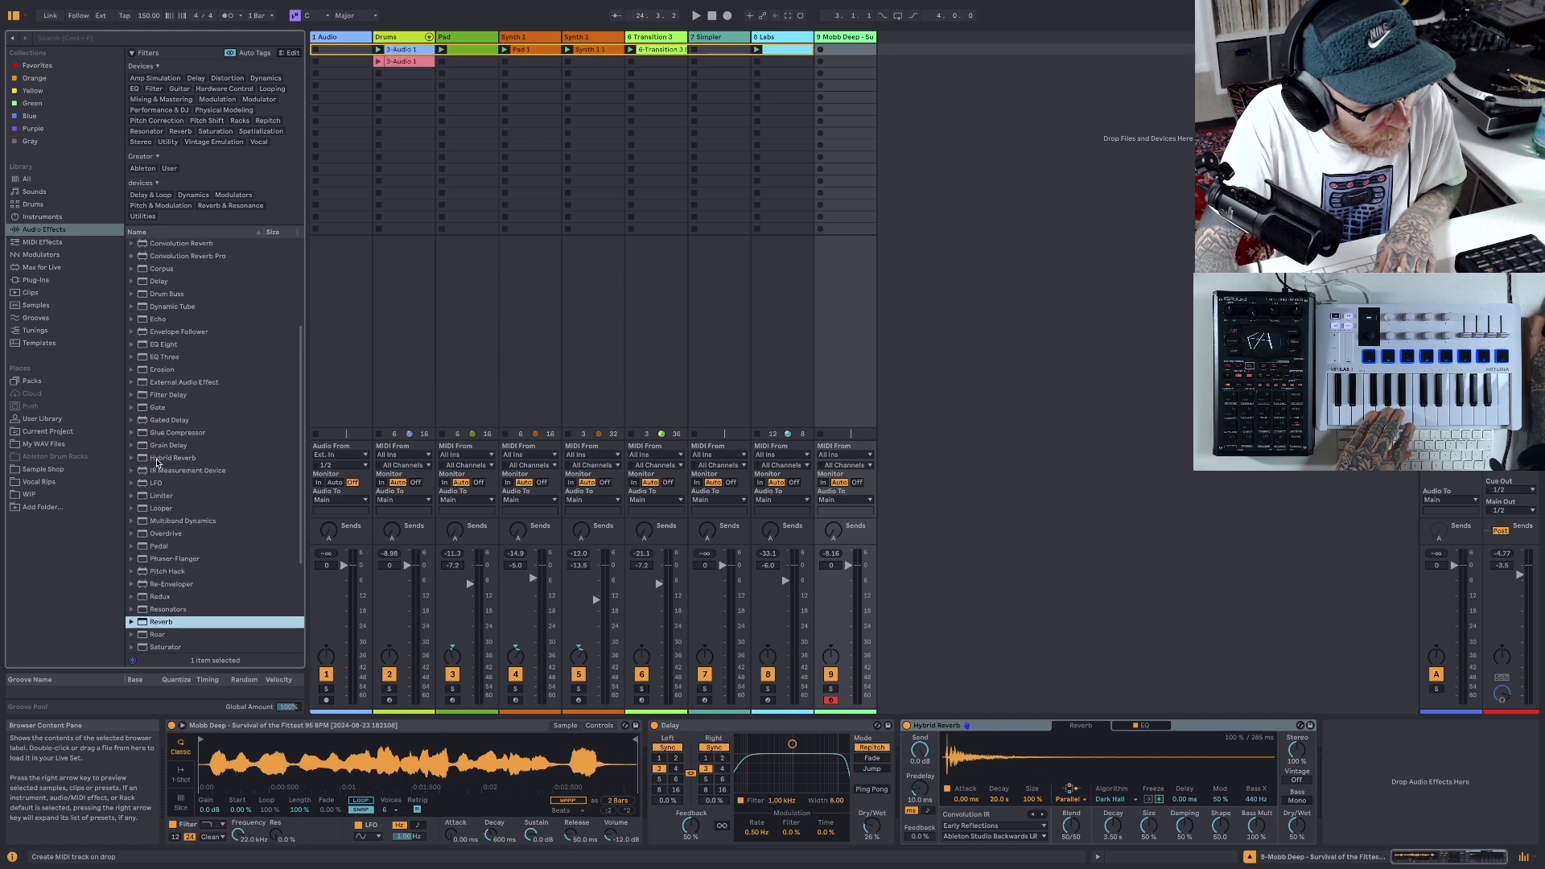
{"action": "scroll", "coordinate": [157, 464], "scroll_direction": "up", "scroll_amount": 5}
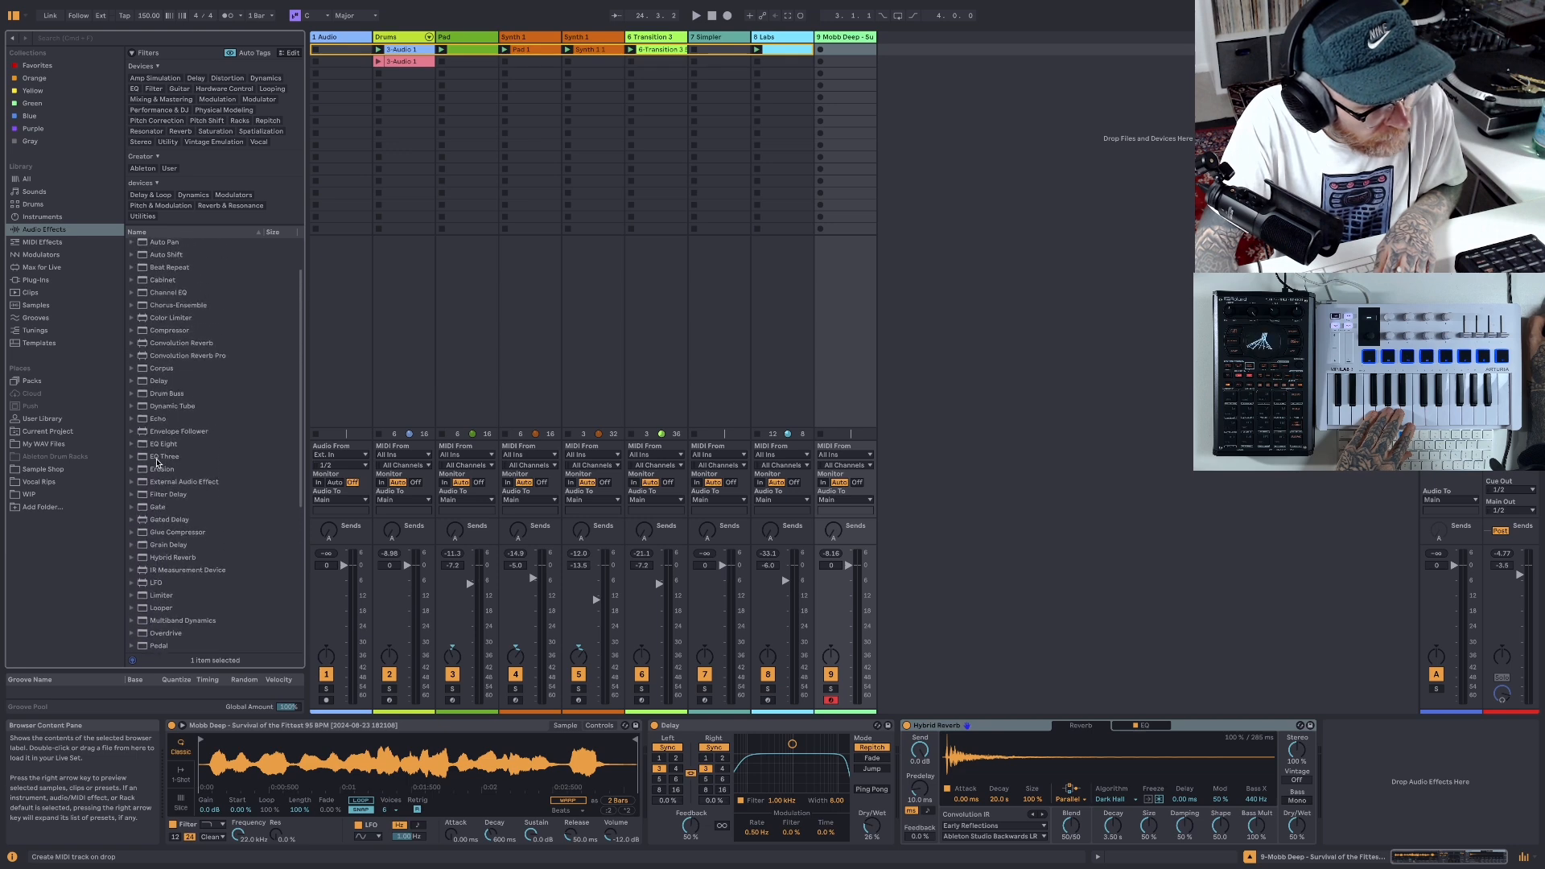
{"action": "scroll", "coordinate": [158, 463], "scroll_direction": "up", "scroll_amount": 3}
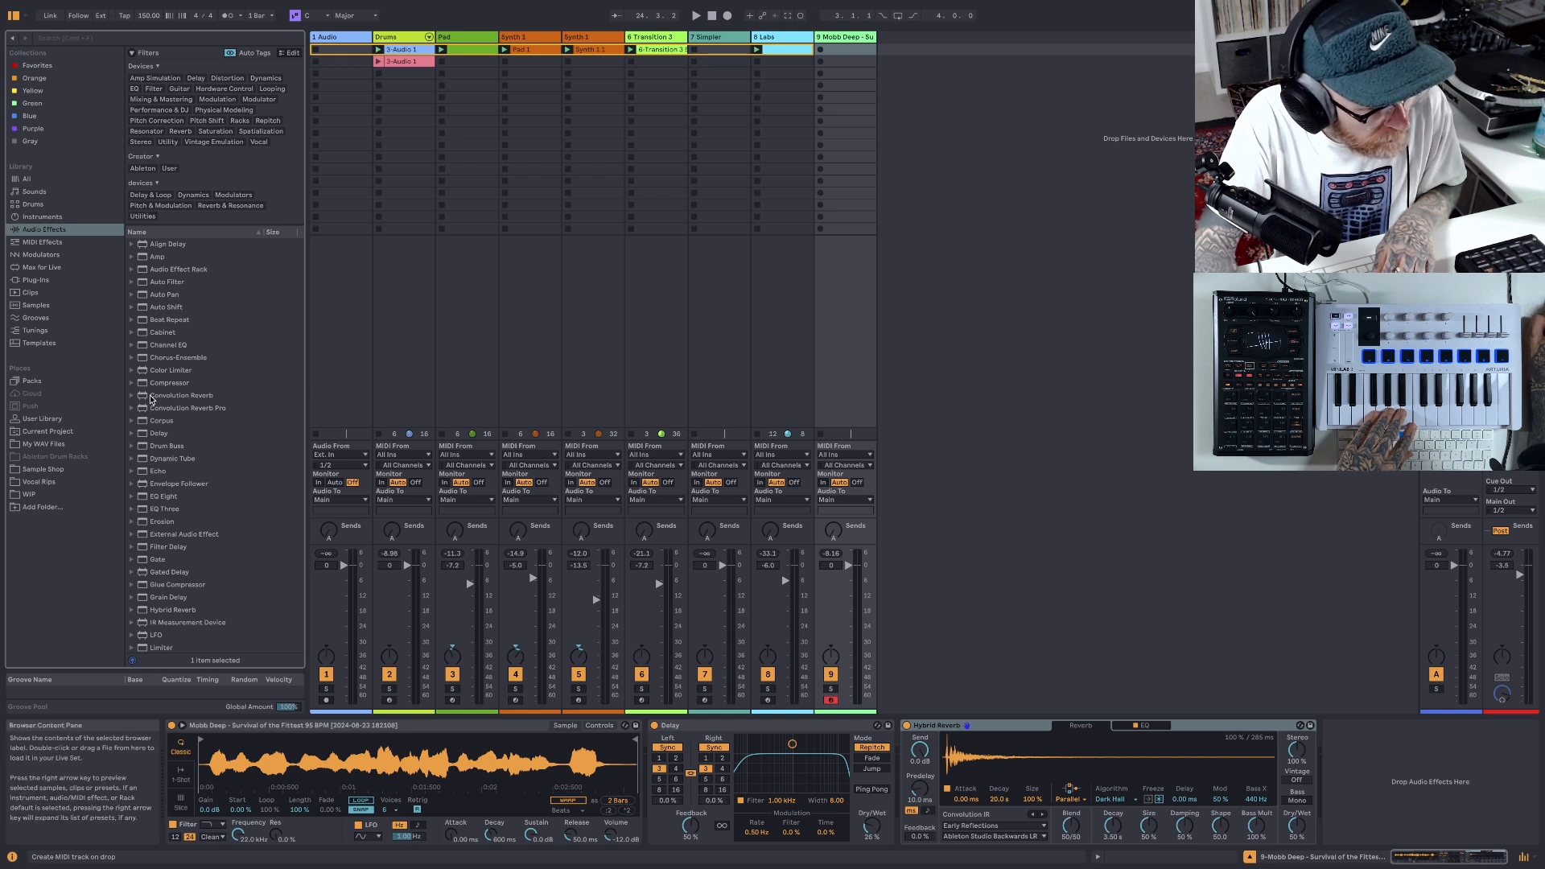
{"action": "scroll", "coordinate": [155, 399], "scroll_direction": "down", "scroll_amount": 6}
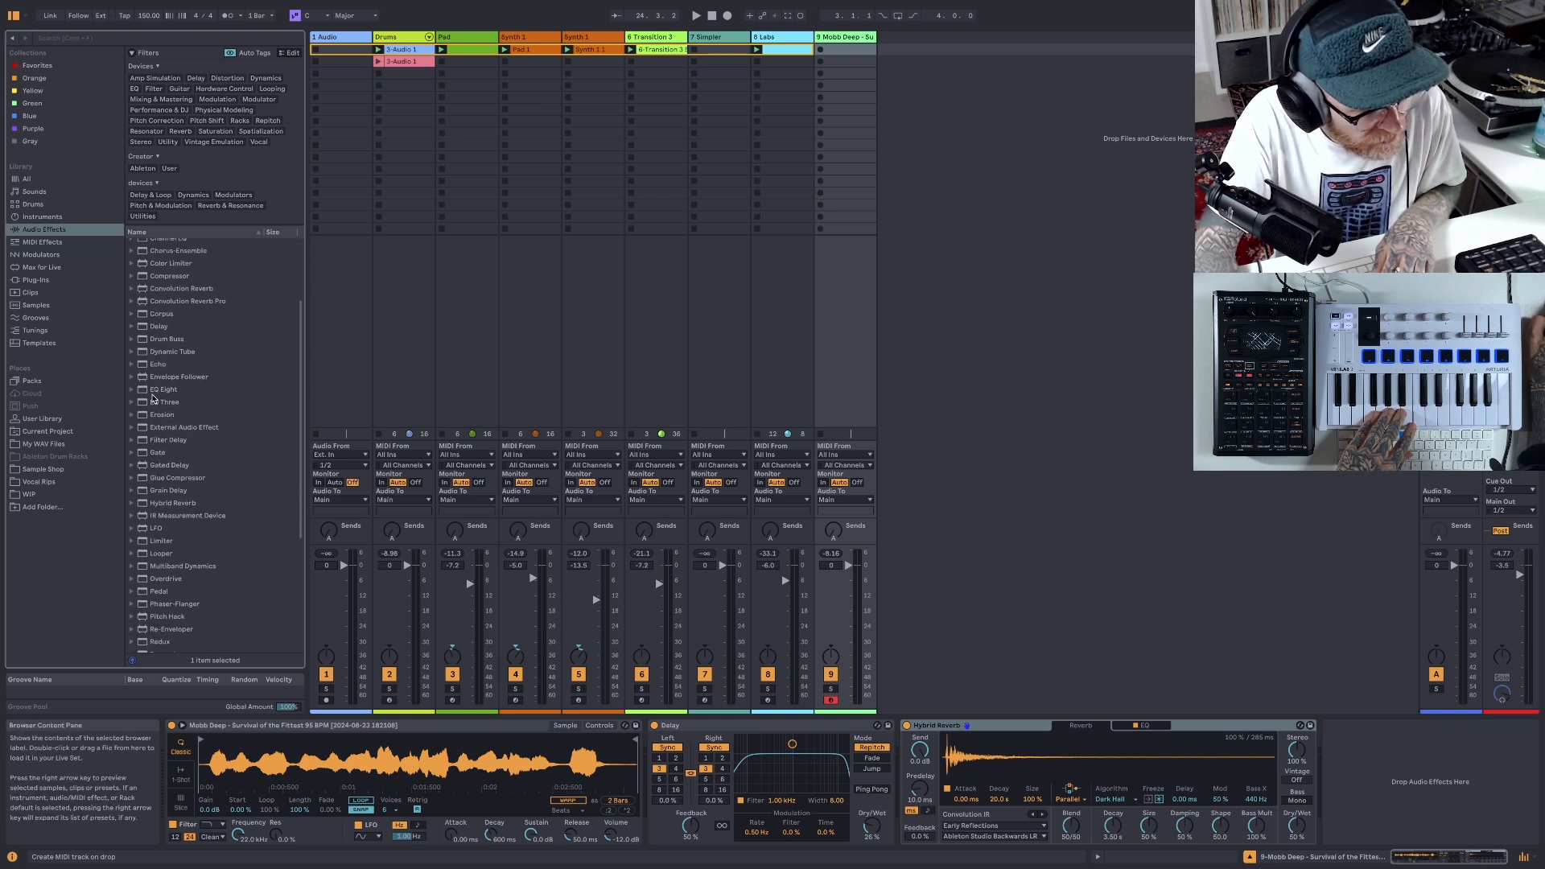
{"action": "scroll", "coordinate": [165, 412], "scroll_direction": "down", "scroll_amount": 4}
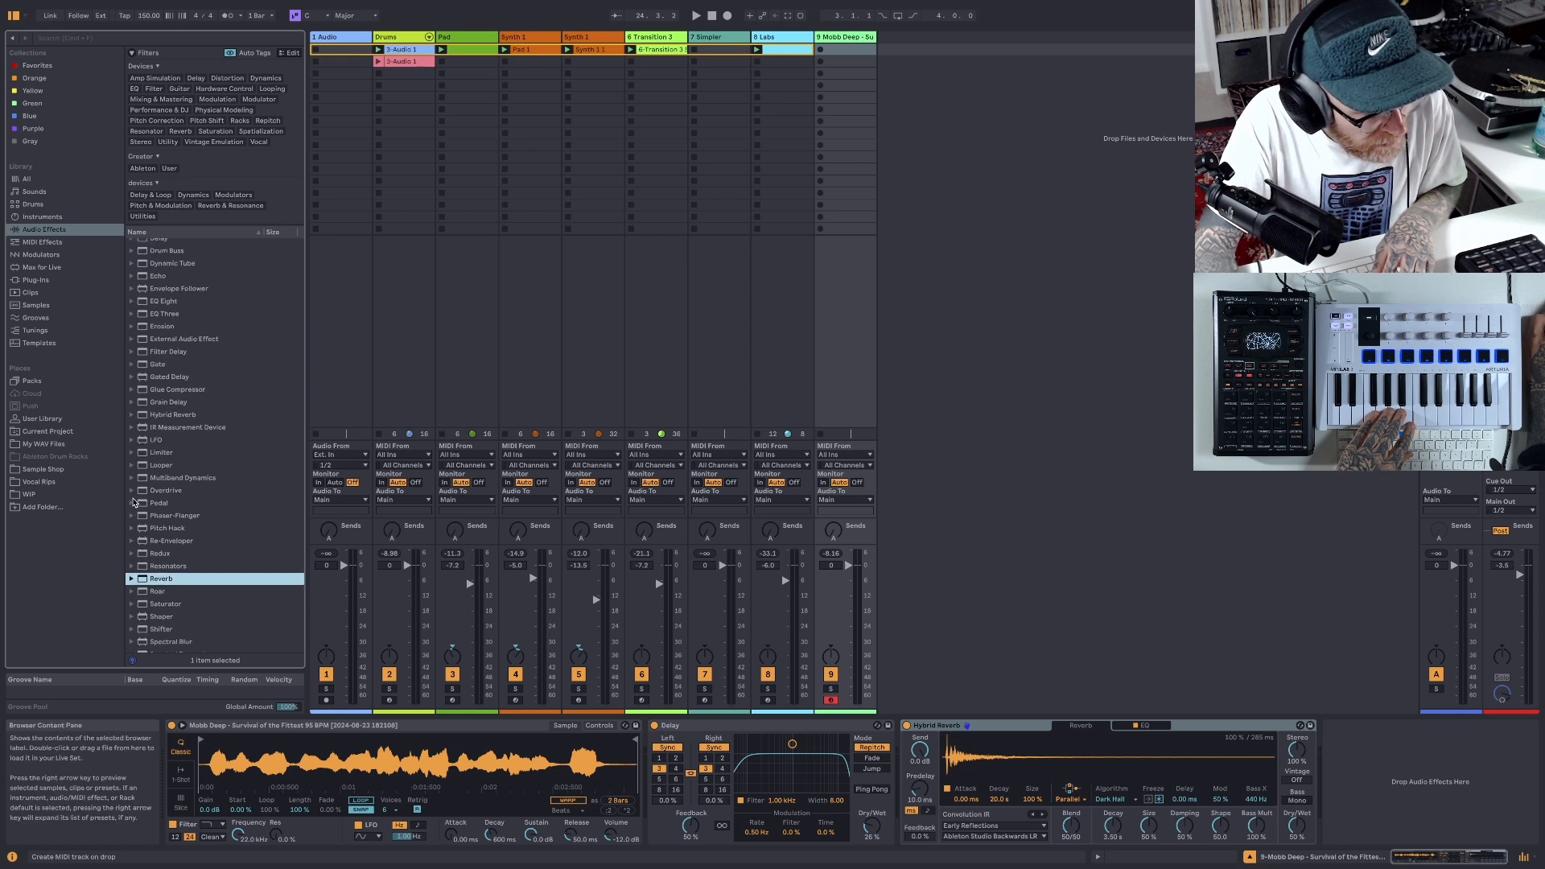
{"action": "left_click", "coordinate": [132, 503]}
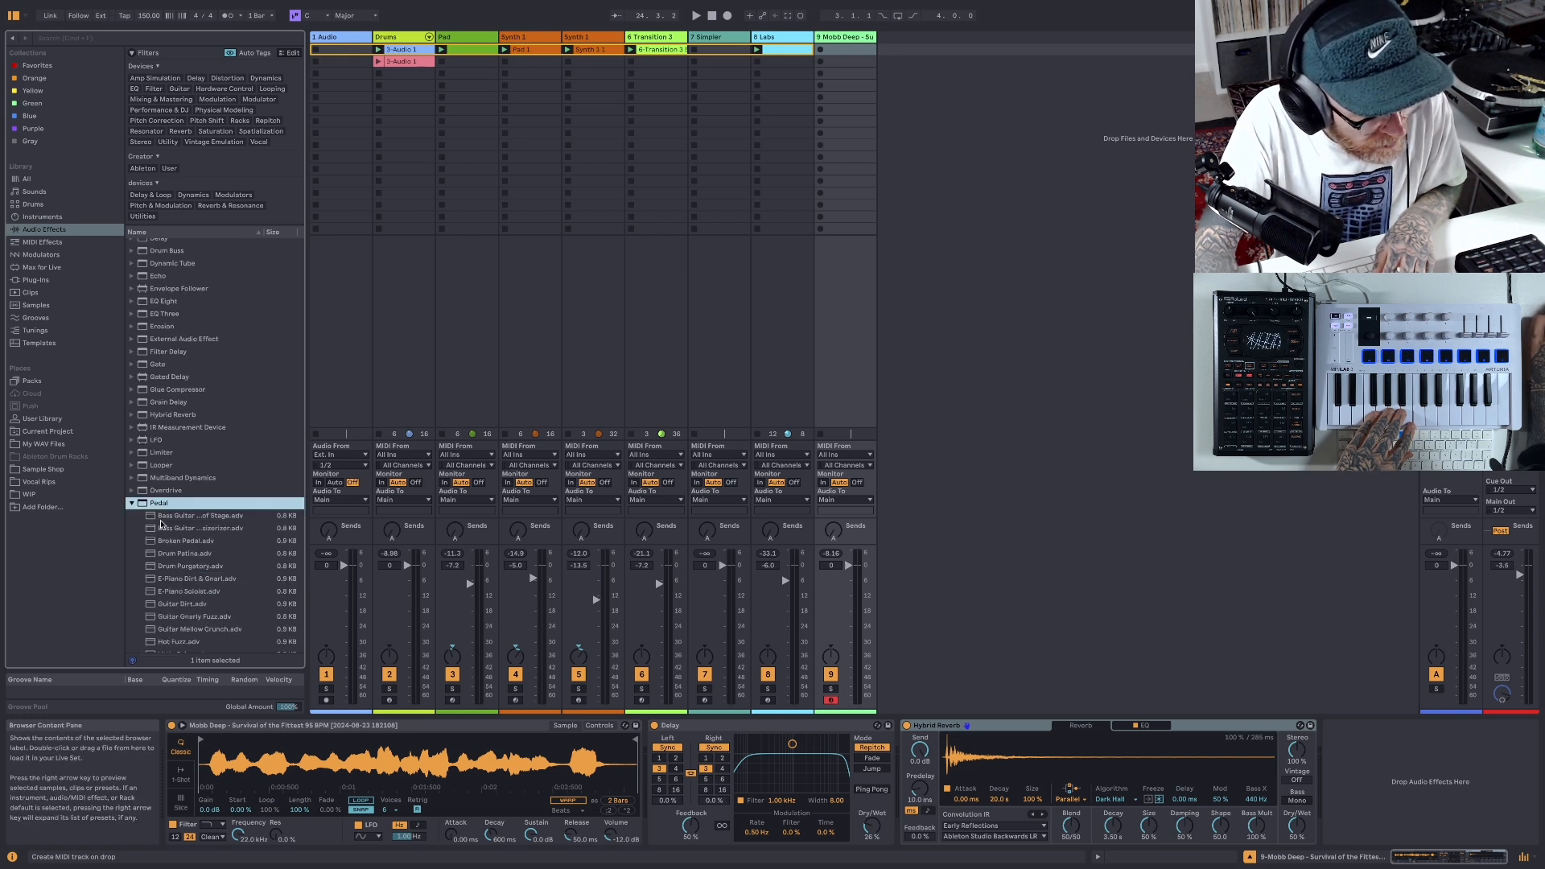
{"action": "left_click_drag", "start_coordinate": [143, 507], "coordinate": [1000, 804]}
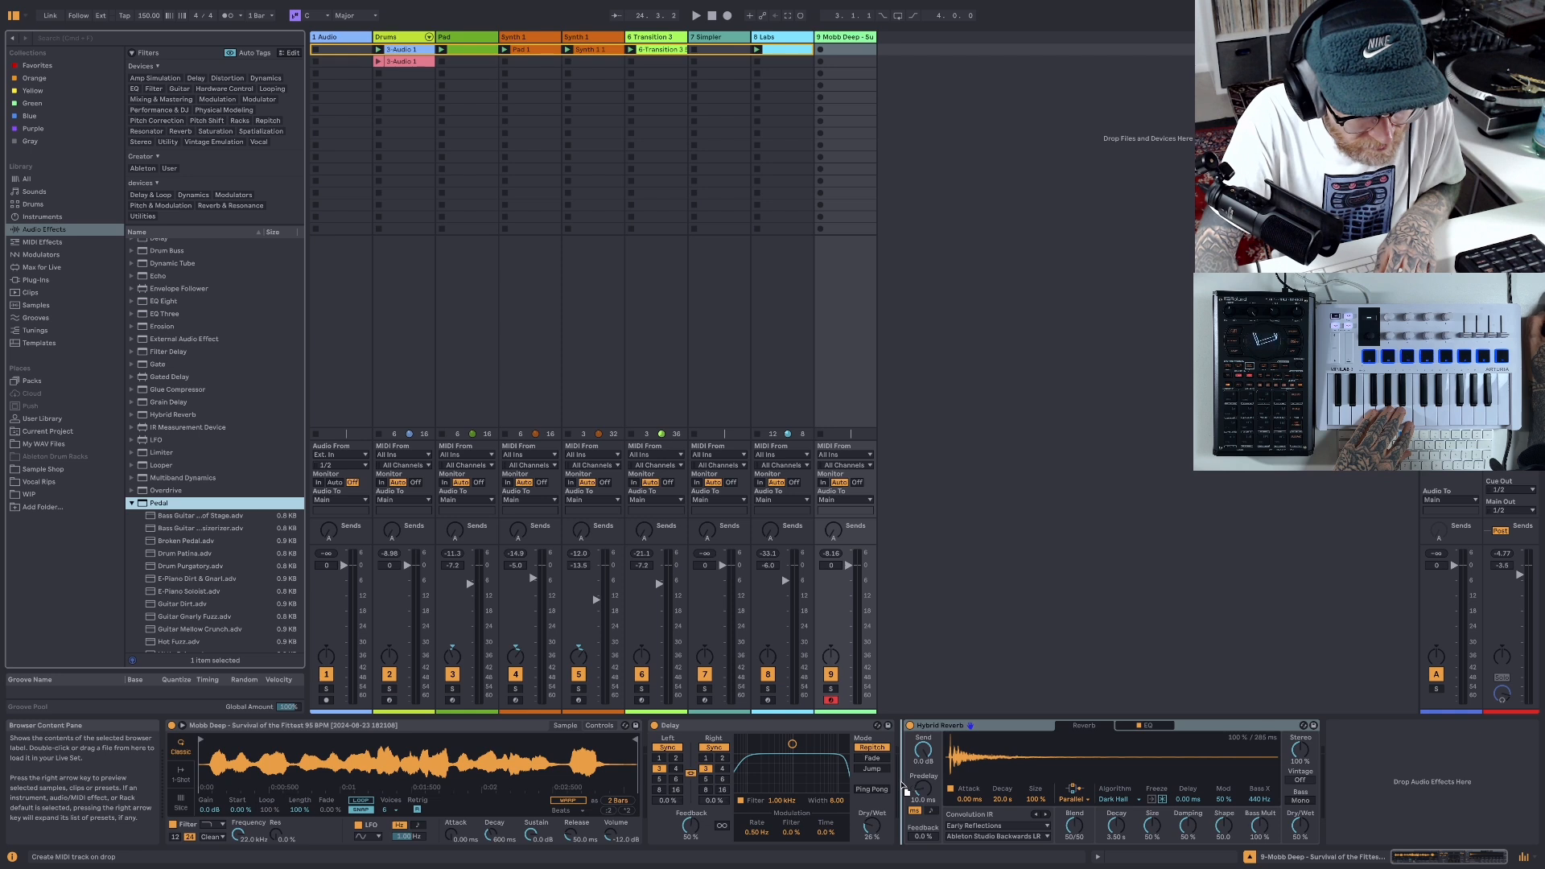
{"action": "left_click_drag", "start_coordinate": [899, 783], "coordinate": [900, 783]}
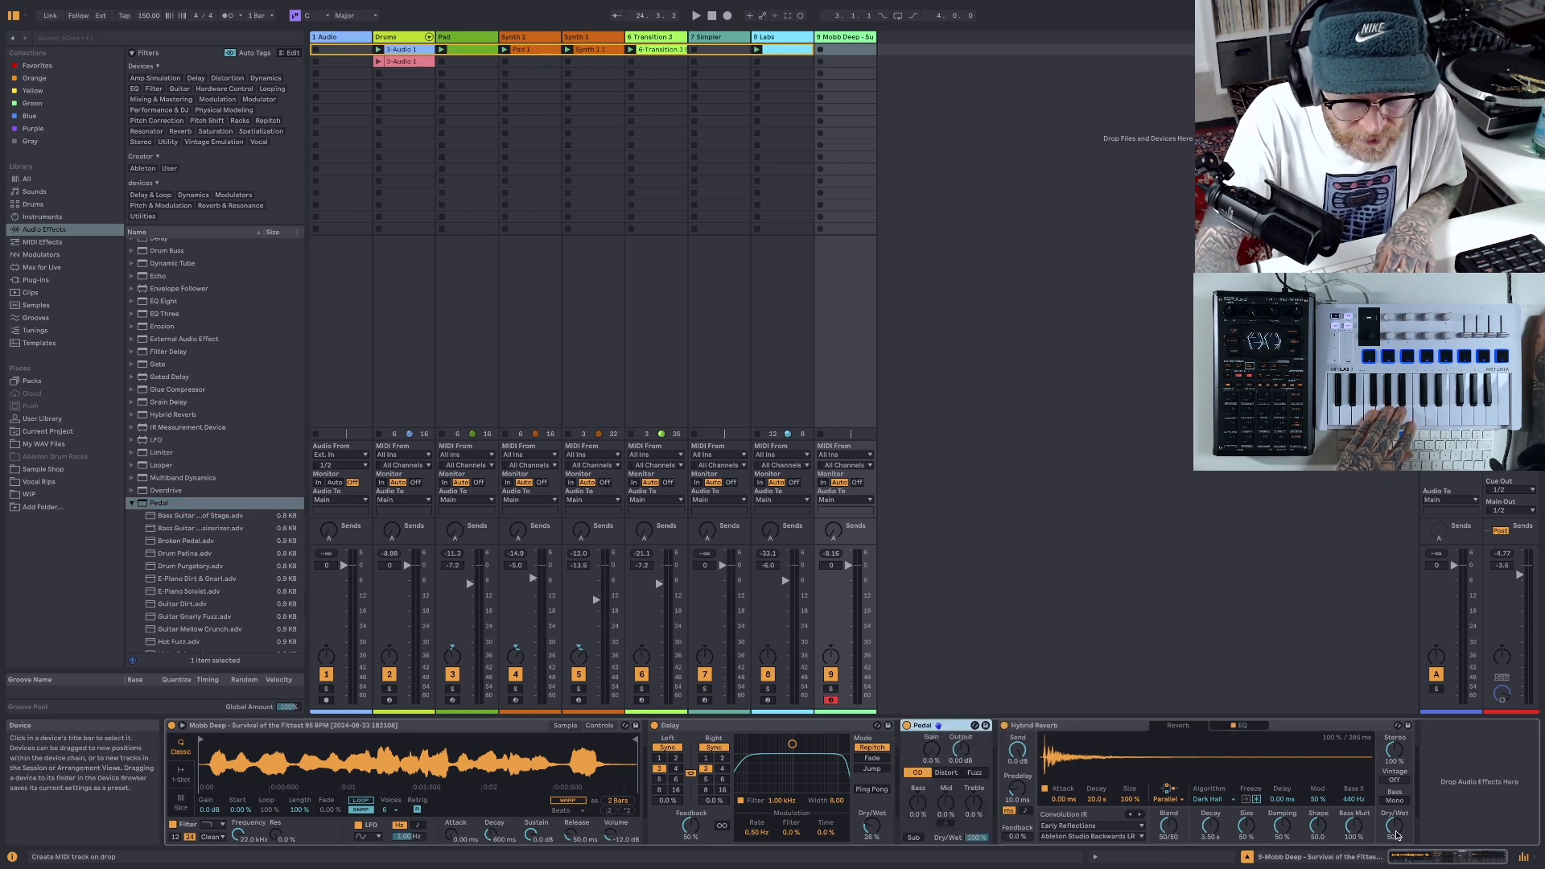
- Set the Hybrid Reverb's Dry/Wet to 37 %, switch the Pedal to Fuzz and reduce its Dry/Wet
{"action": "left_click_drag", "start_coordinate": [1397, 836], "coordinate": [1397, 841]}
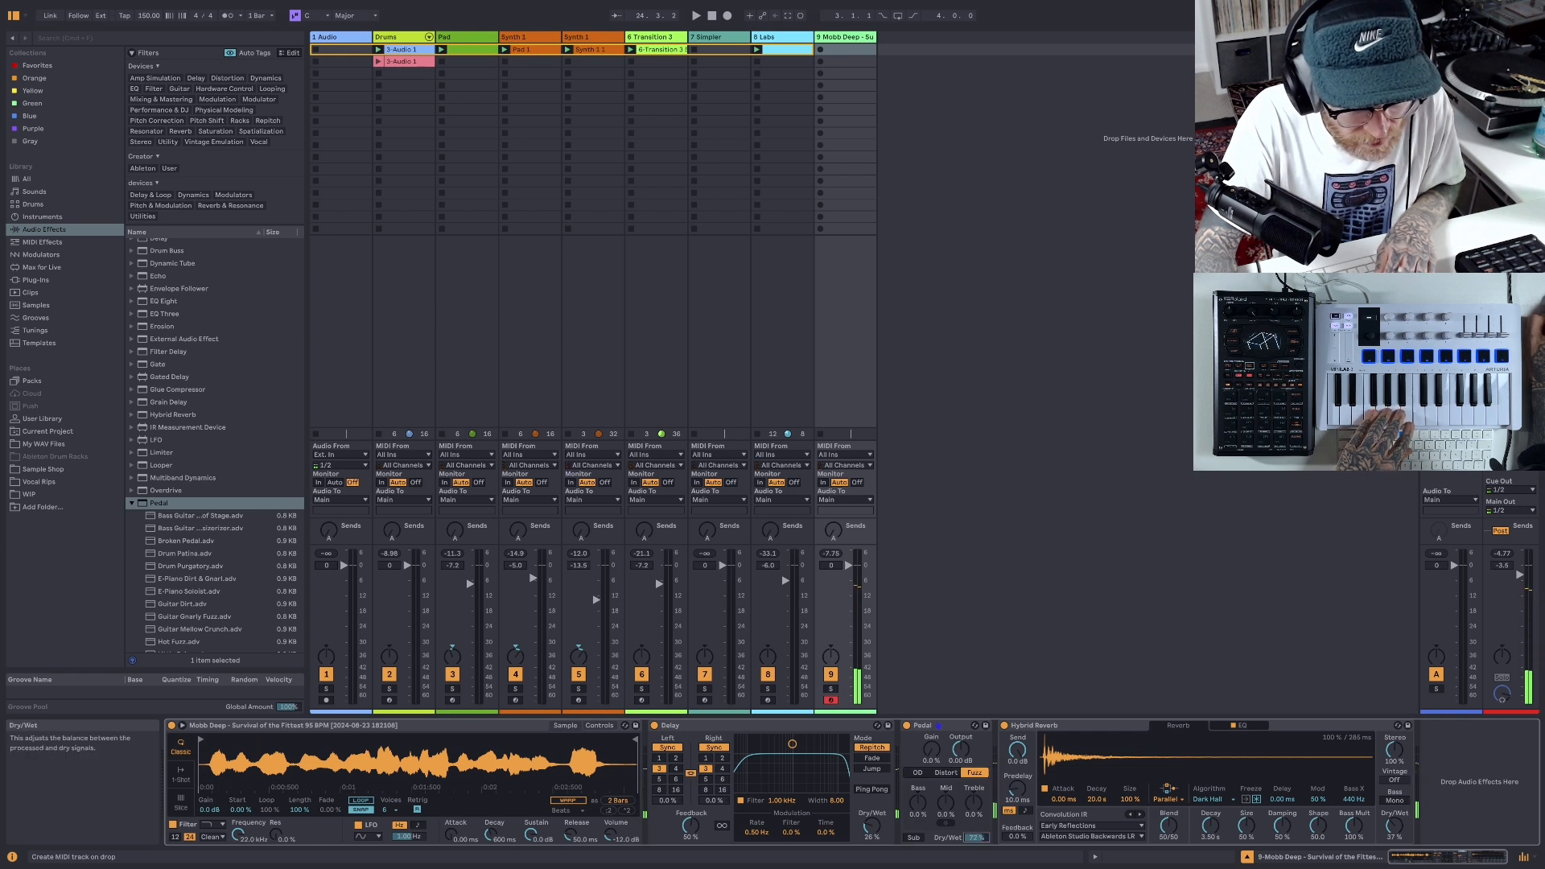
{"action": "left_click_drag", "start_coordinate": [976, 837], "coordinate": [976, 845]}
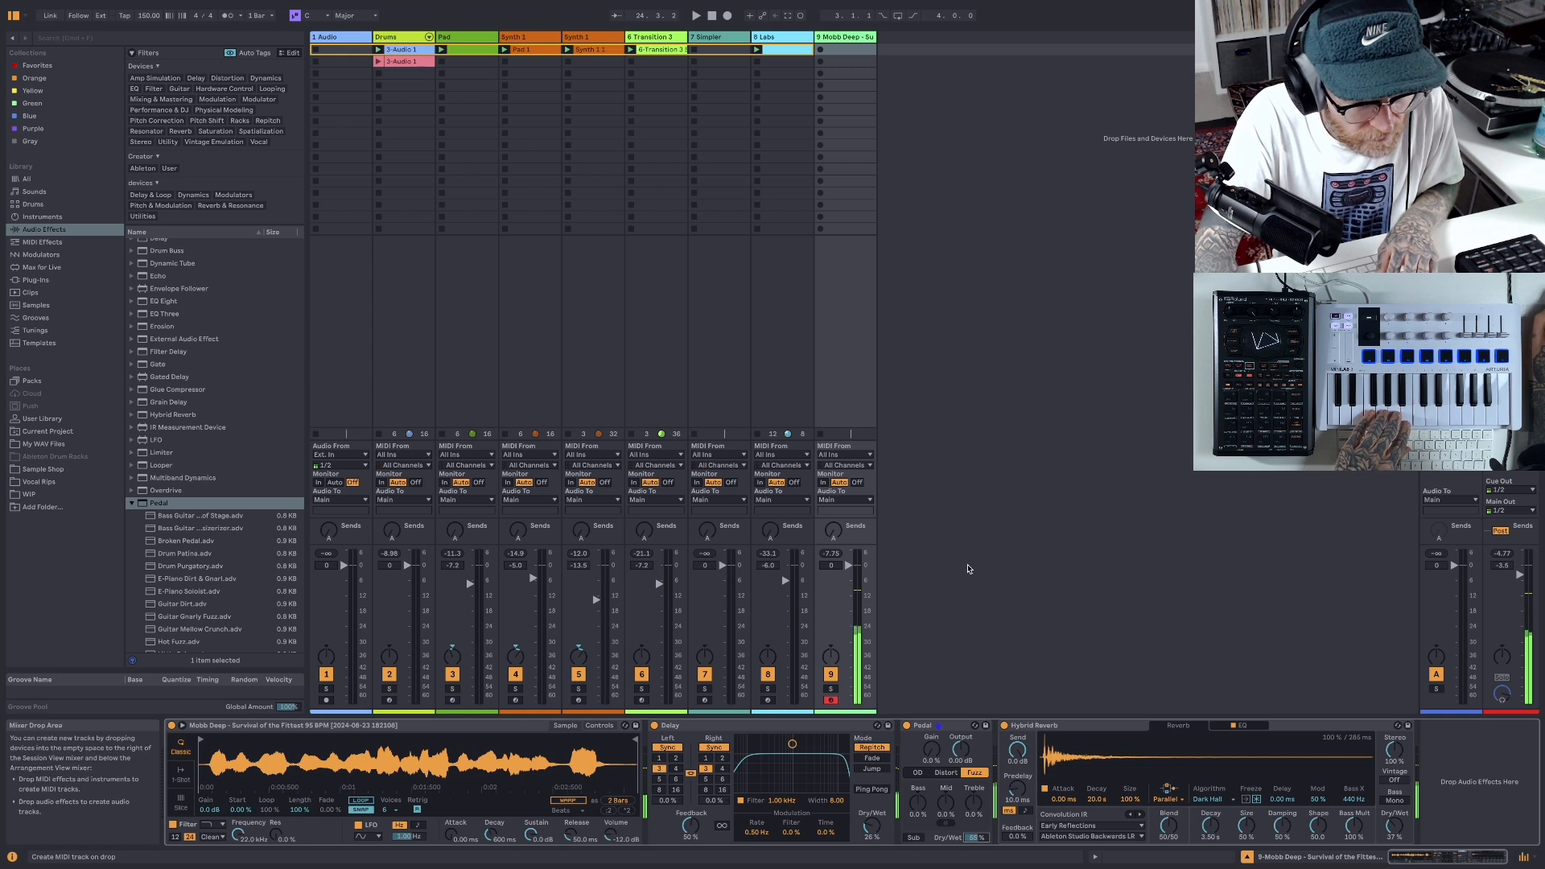
- Play the beat with the vocal sample and lower the vocal track's volume to -6.7 dB, ending with playback stopped
{"action": "left_click", "coordinate": [697, 16]}
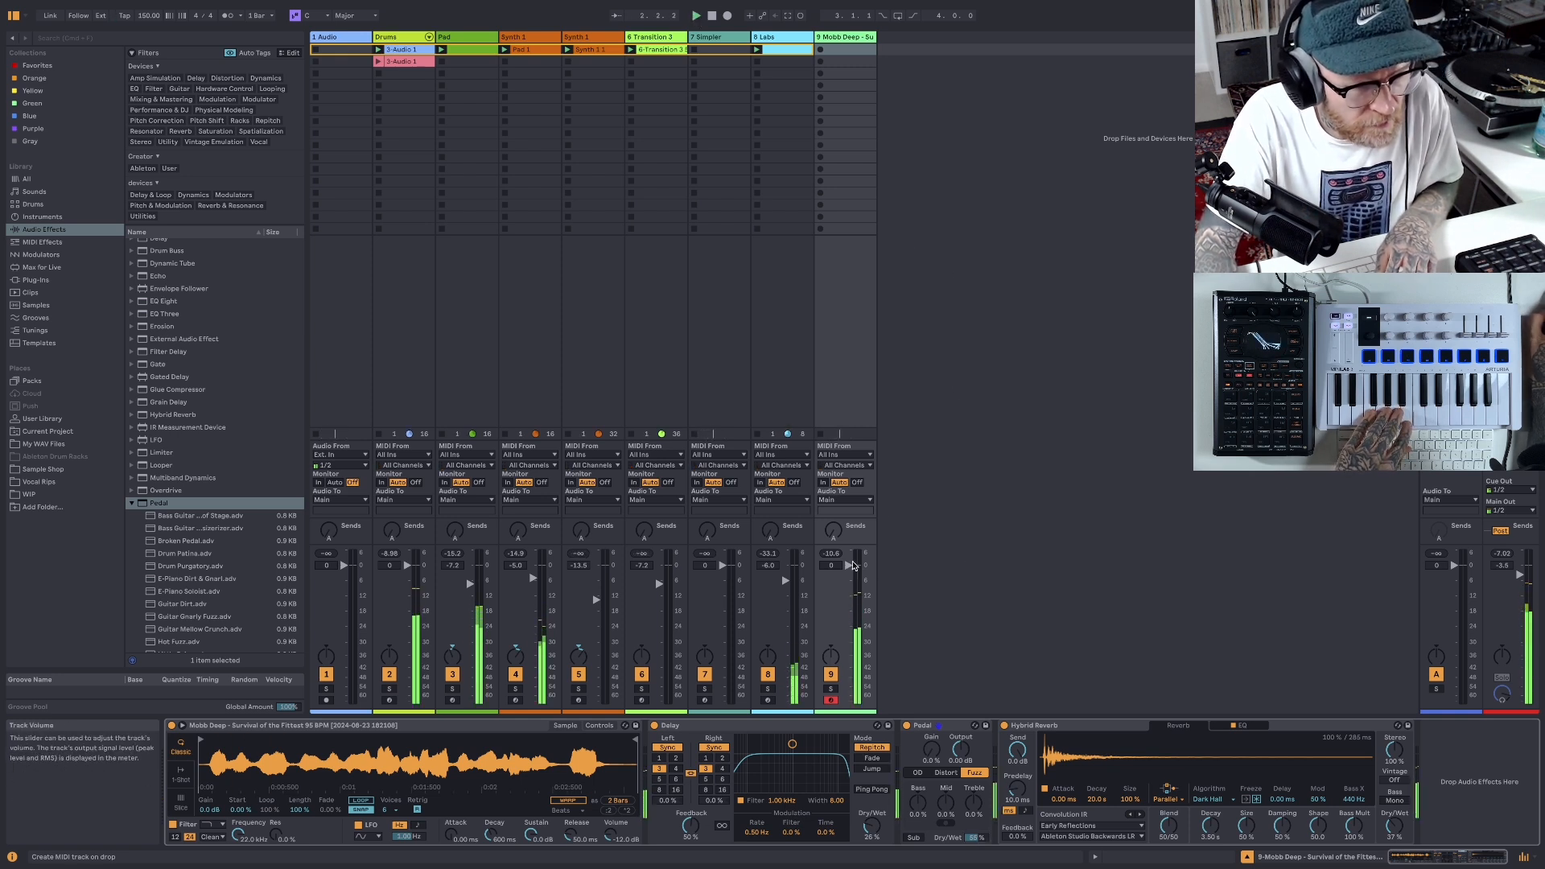
{"action": "left_click_drag", "start_coordinate": [847, 565], "coordinate": [847, 573]}
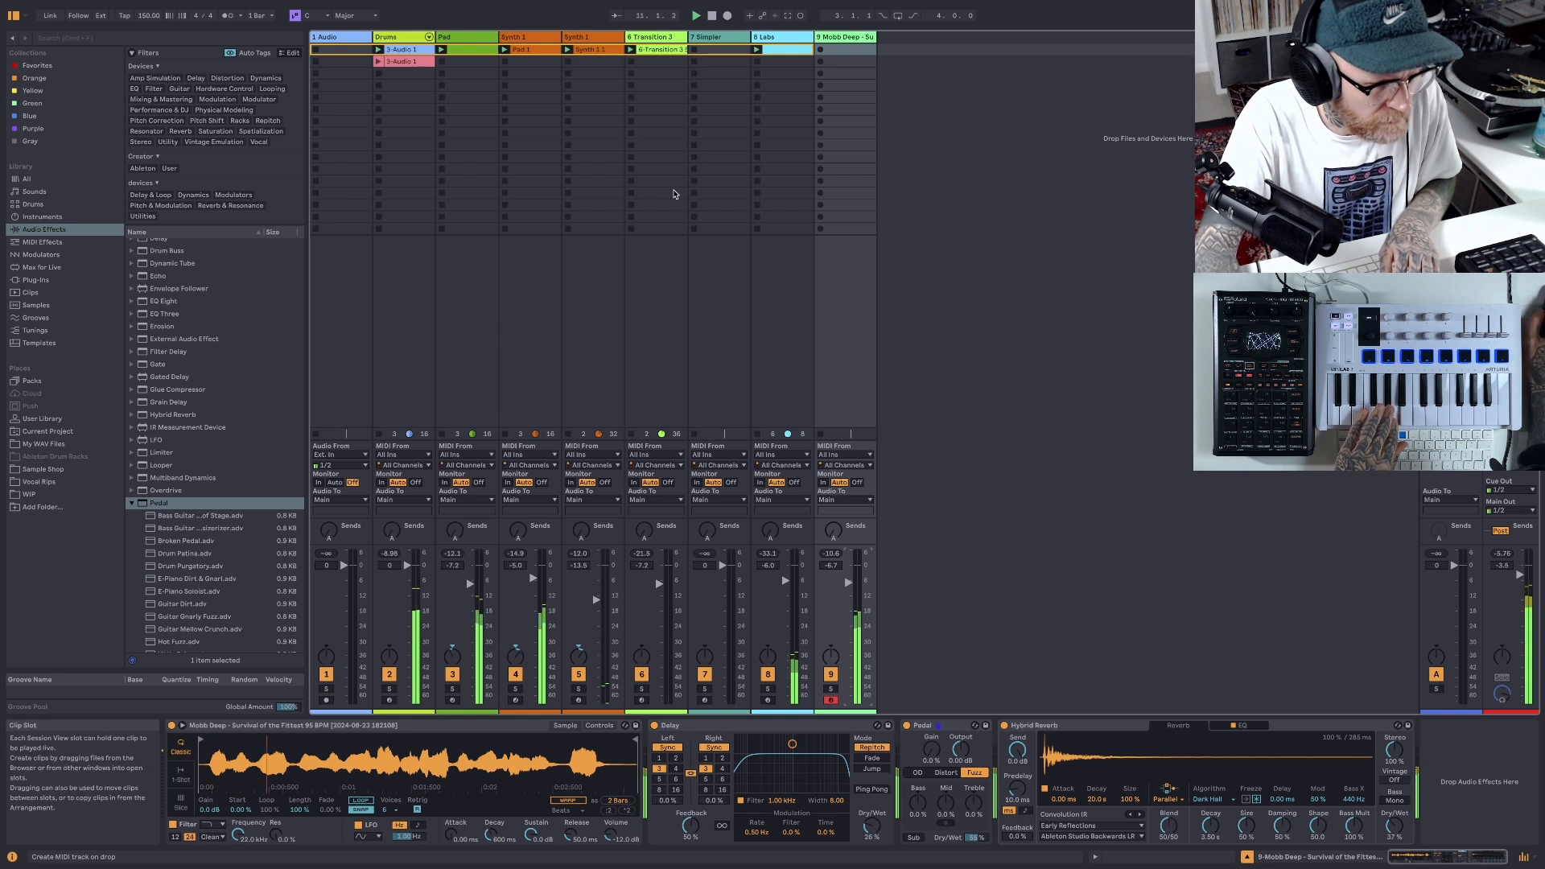
{"action": "left_click", "coordinate": [712, 16]}
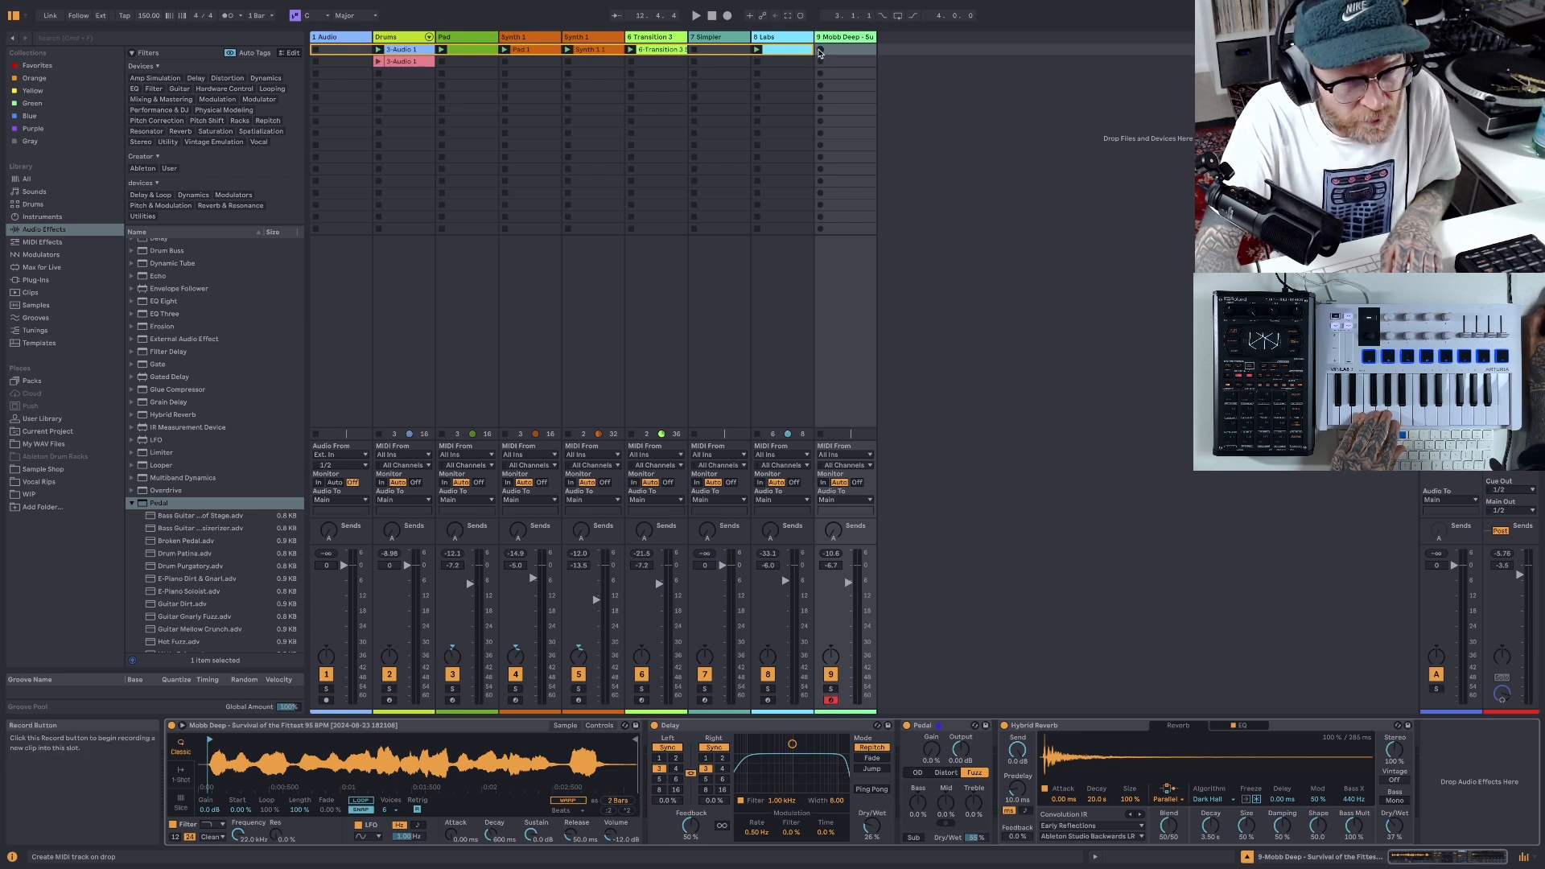
- Record a MIDI clip of the vocal phrase over the beat in the Mobb Deep track's first slot
{"action": "left_click", "coordinate": [820, 50]}
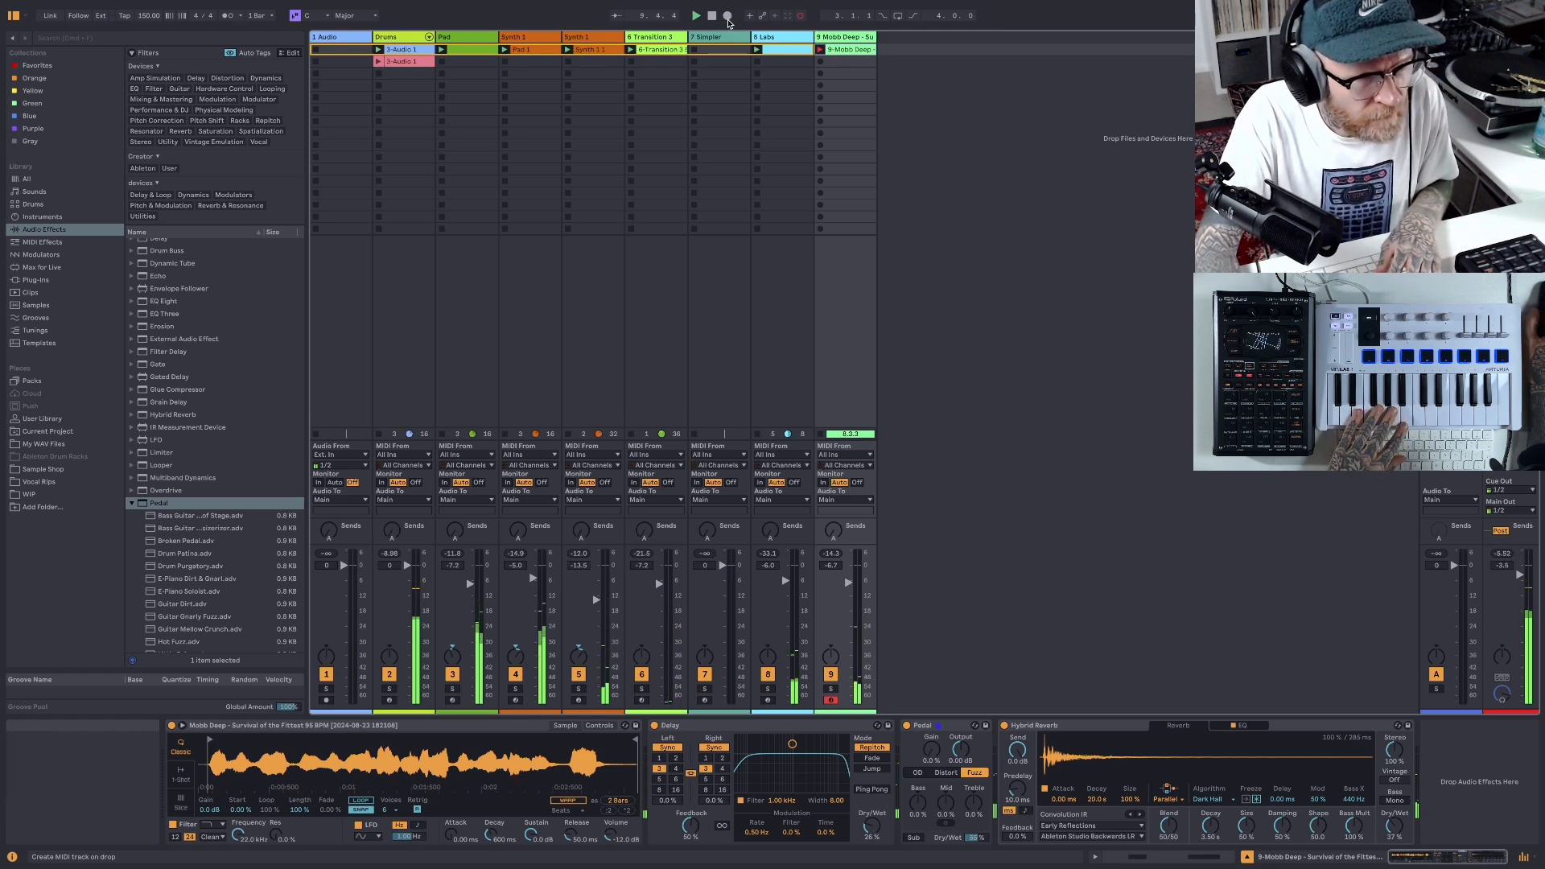
{"action": "left_click", "coordinate": [710, 16]}
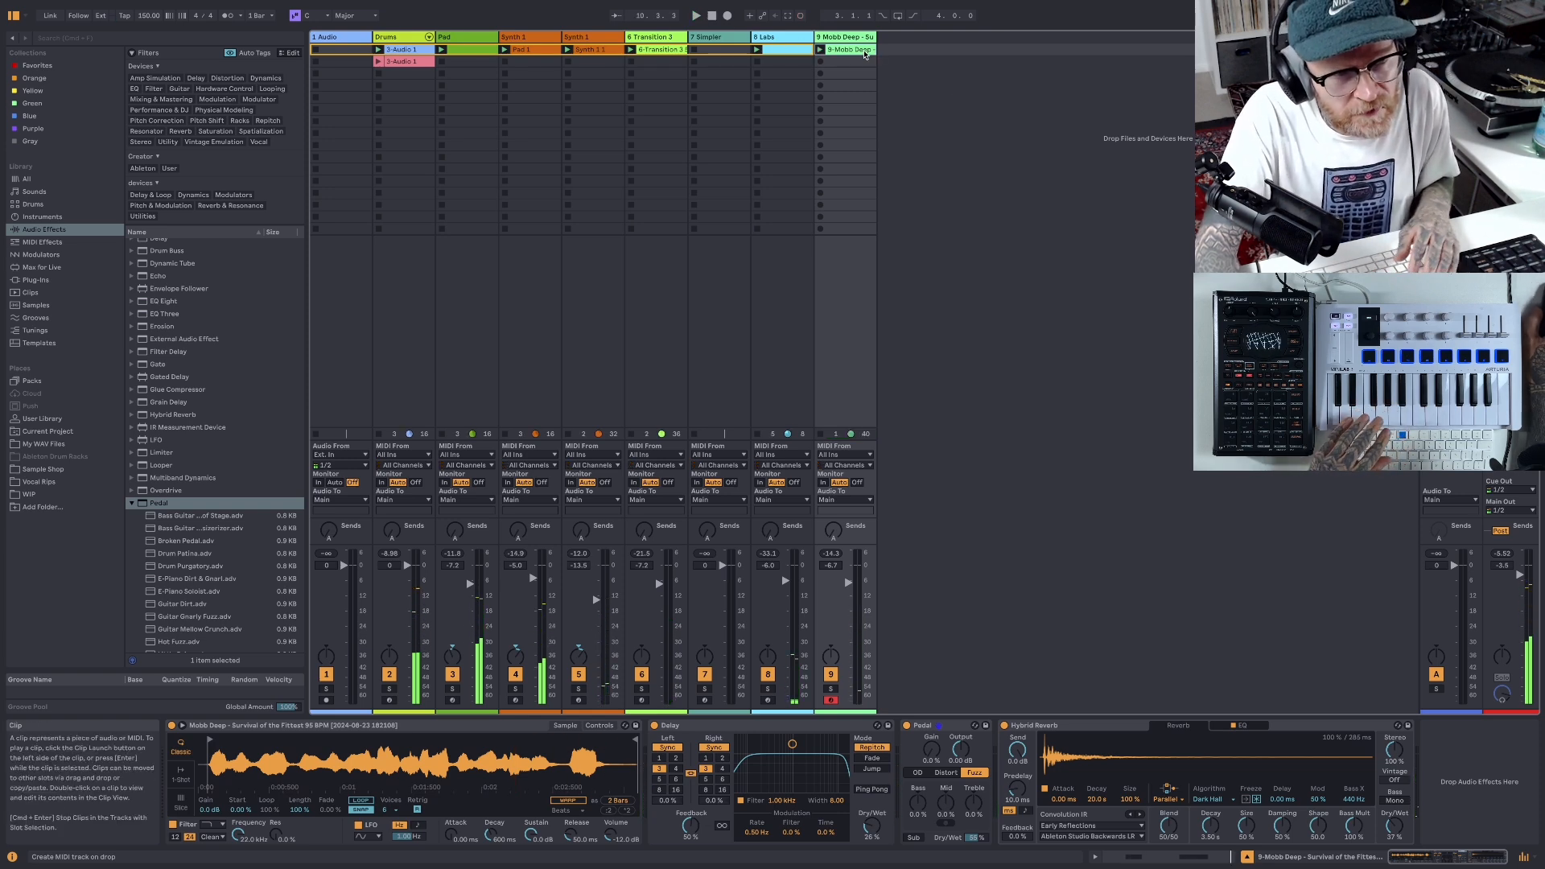
- Shorten the recorded vocal clip's loop to 8 bars and play it back with the beat
{"action": "left_click", "coordinate": [863, 51]}
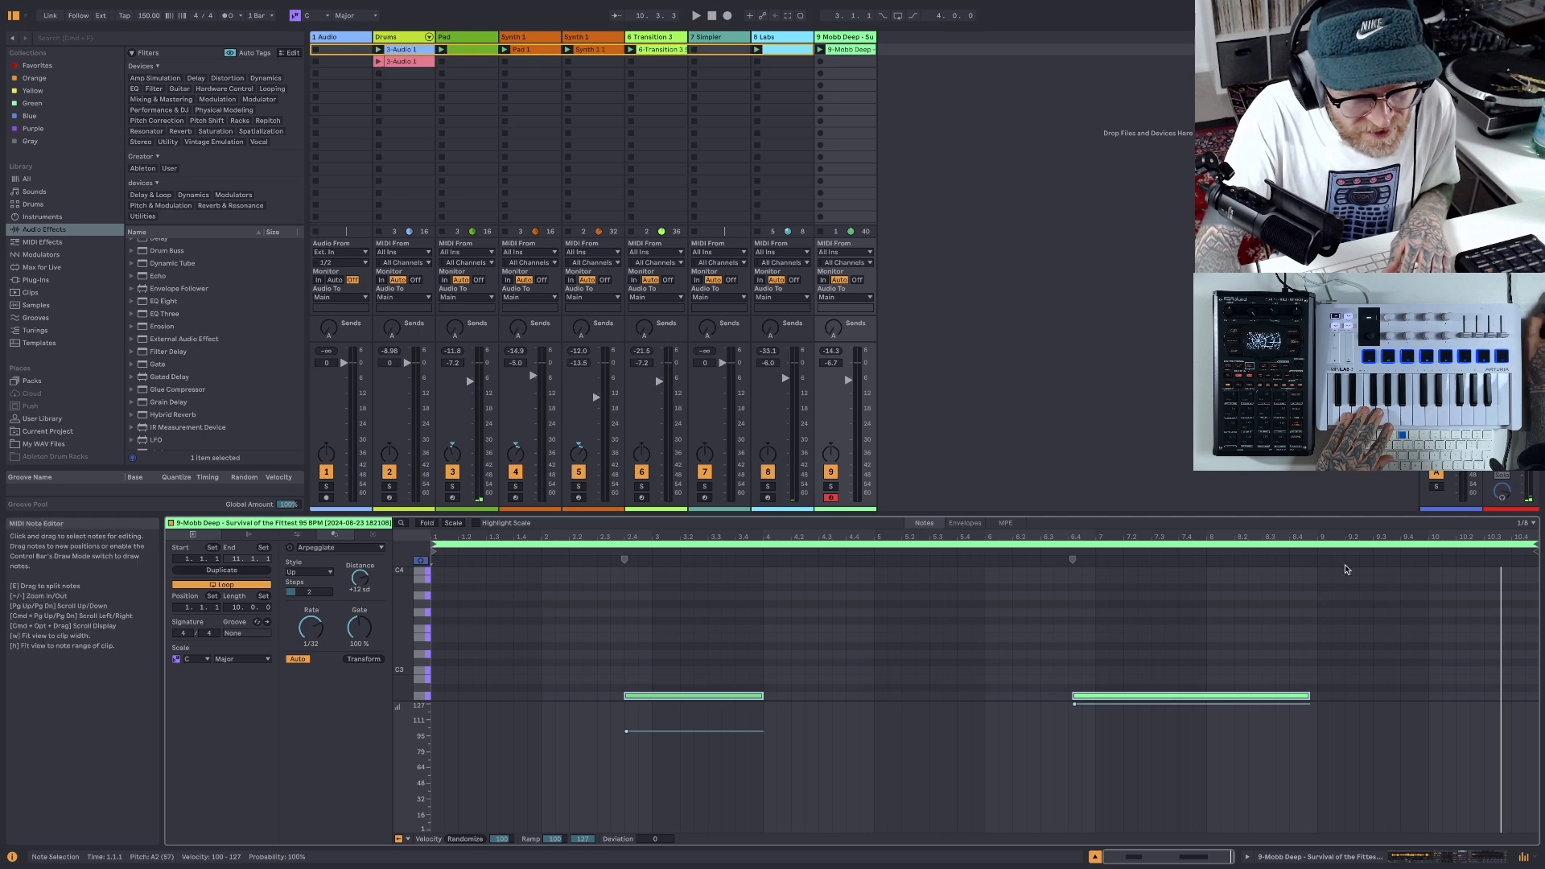
{"action": "left_click_drag", "start_coordinate": [1534, 546], "coordinate": [1320, 545]}
{"action": "right_click", "coordinate": [1272, 612]}
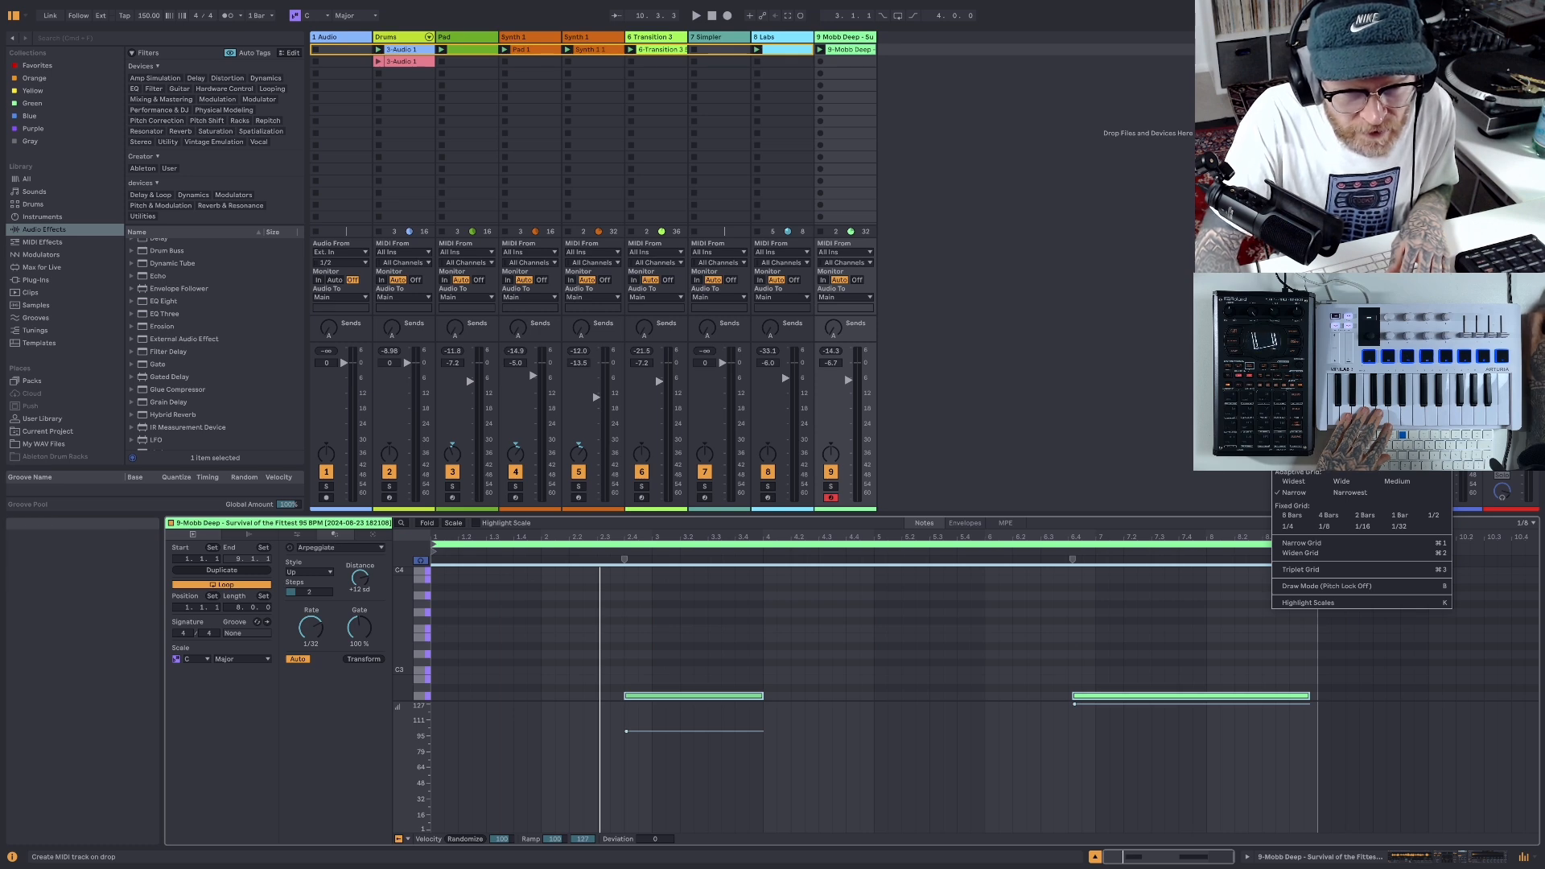
{"action": "double_click", "coordinate": [1112, 538]}
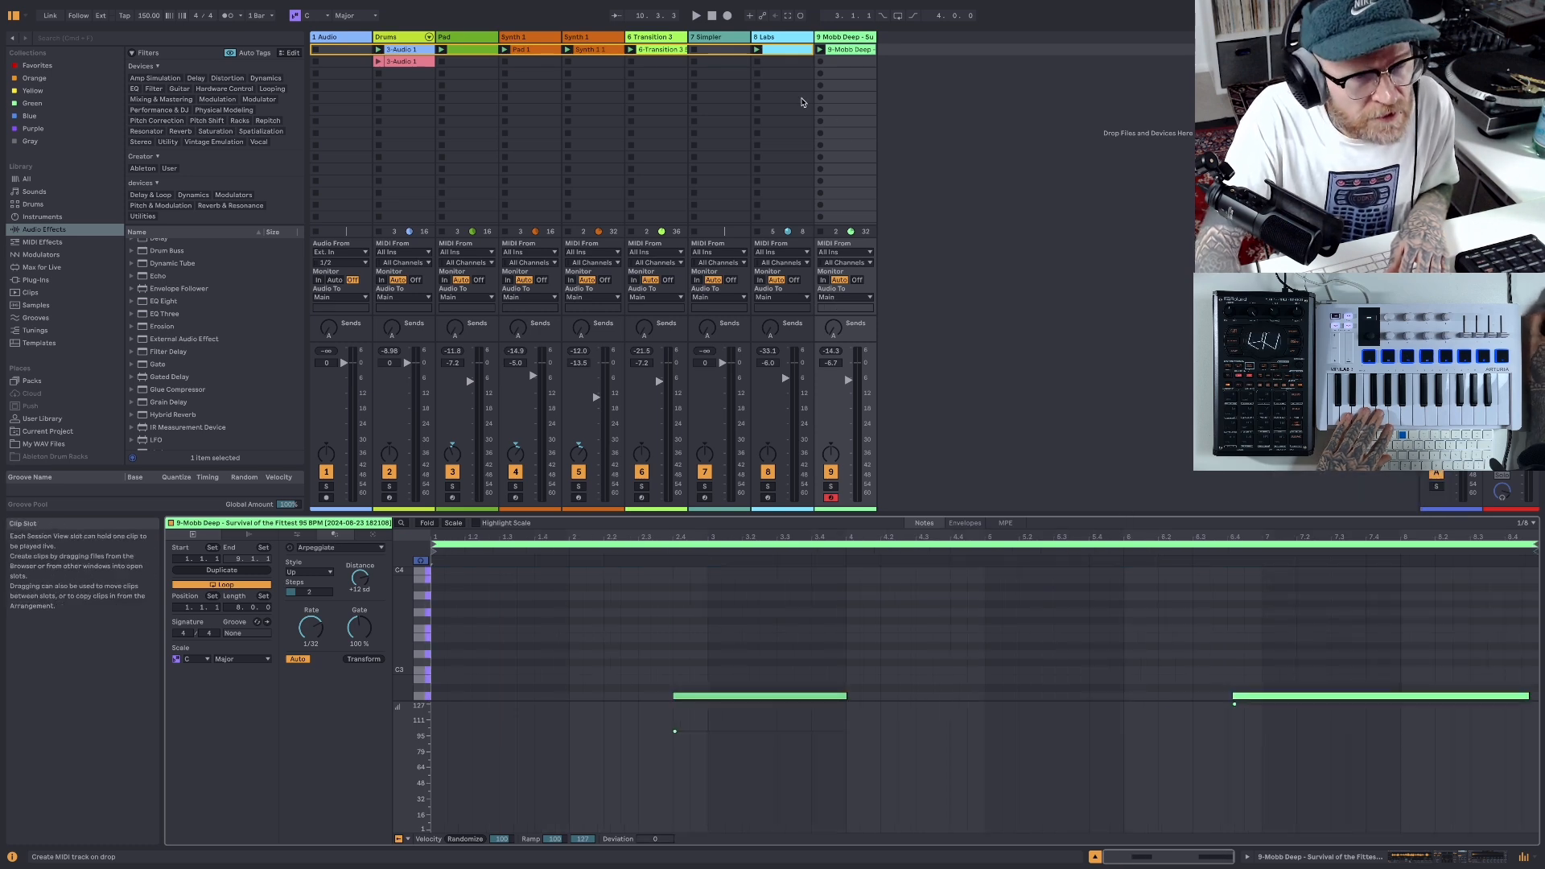
{"action": "left_click", "coordinate": [693, 16]}
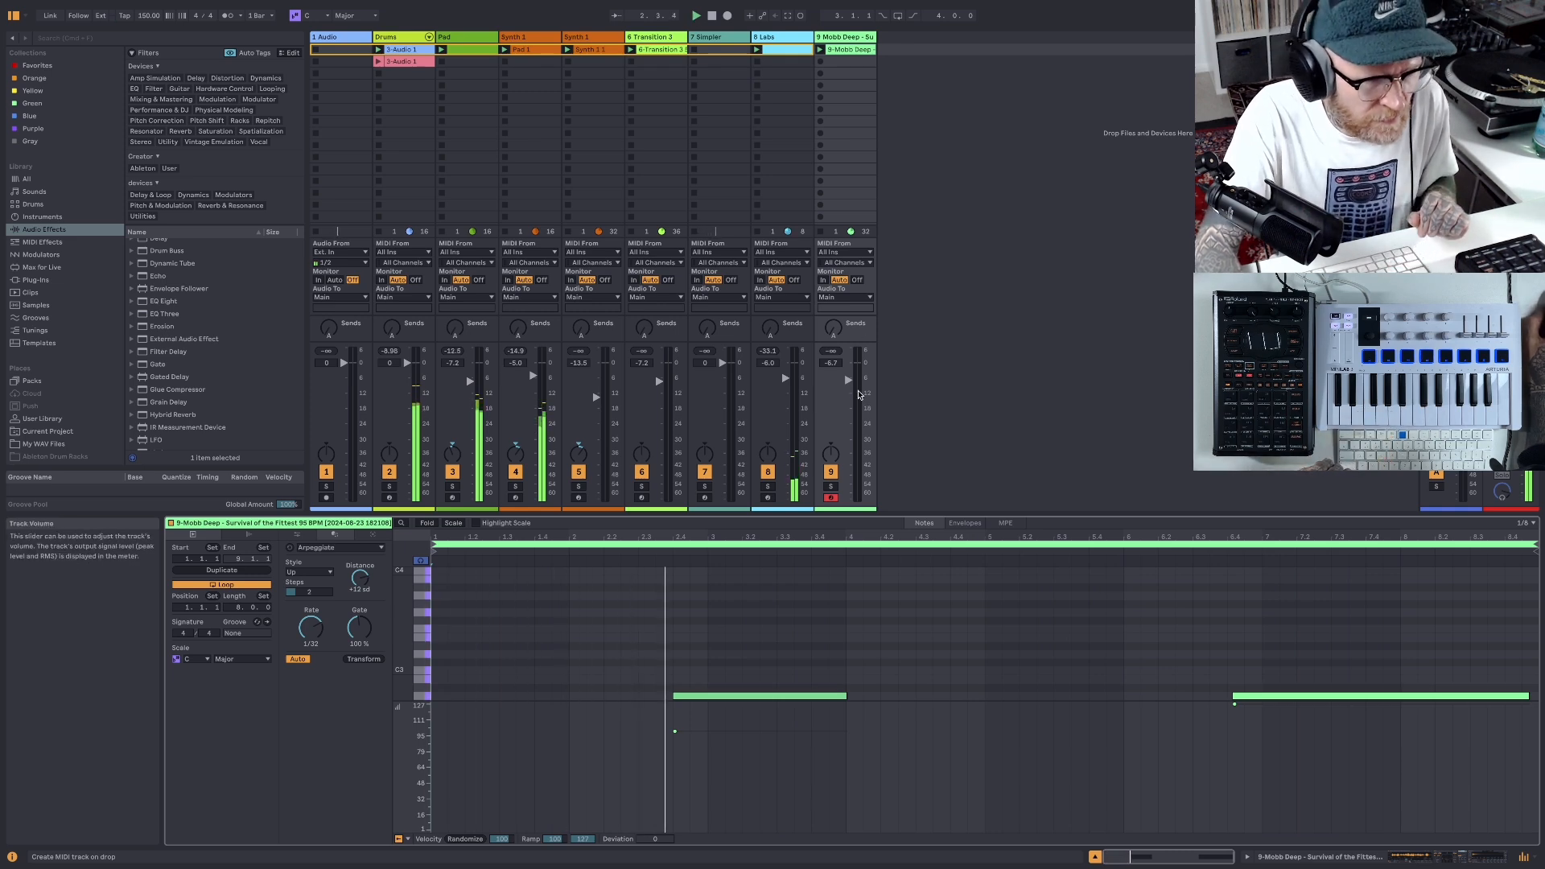
- Raise the Mobb Deep track's volume to -5.7 dB while the beat plays, ending with playback stopped
{"action": "left_click_drag", "start_coordinate": [849, 380], "coordinate": [850, 377]}
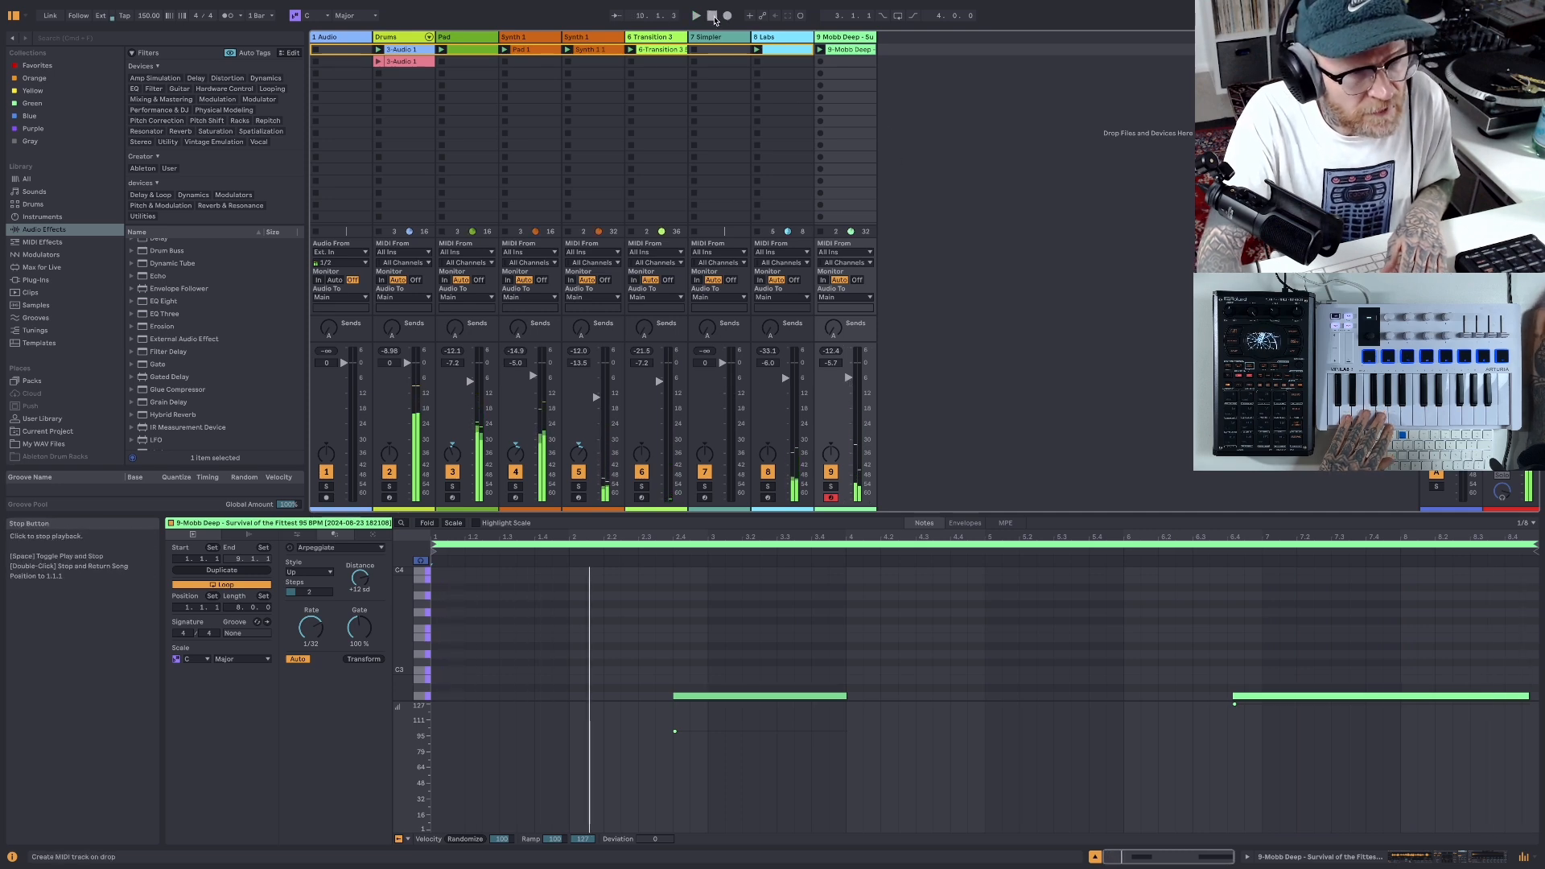
{"action": "left_click", "coordinate": [712, 16]}
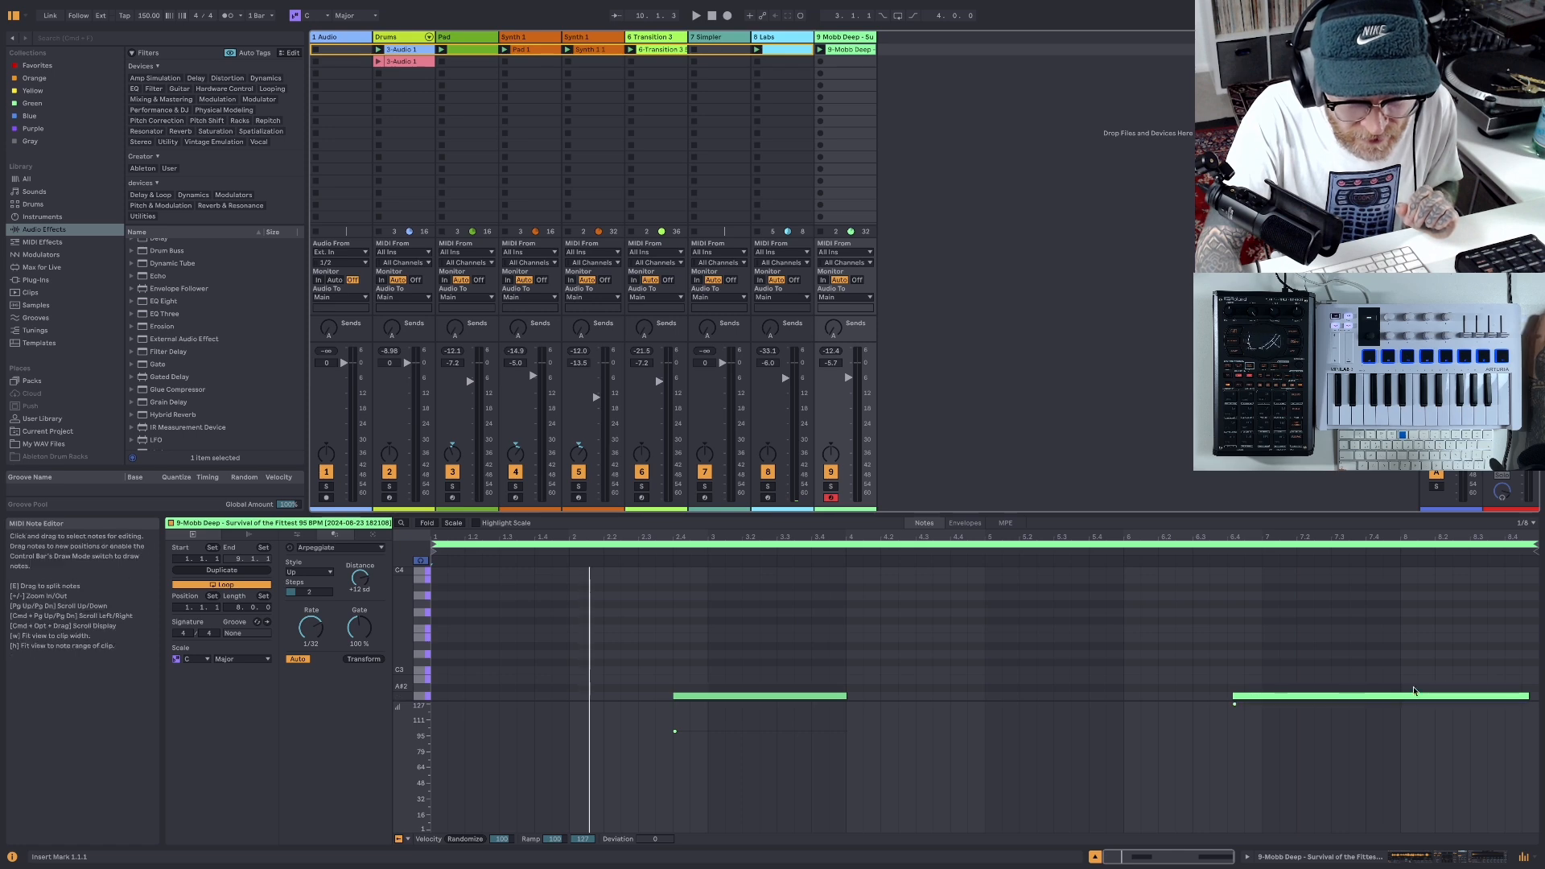
- Fine-tune the timing of the vocal clip's second A2 note so it starts just after 6.4.1, checking it against the playing beat
{"action": "left_click", "coordinate": [1262, 699]}
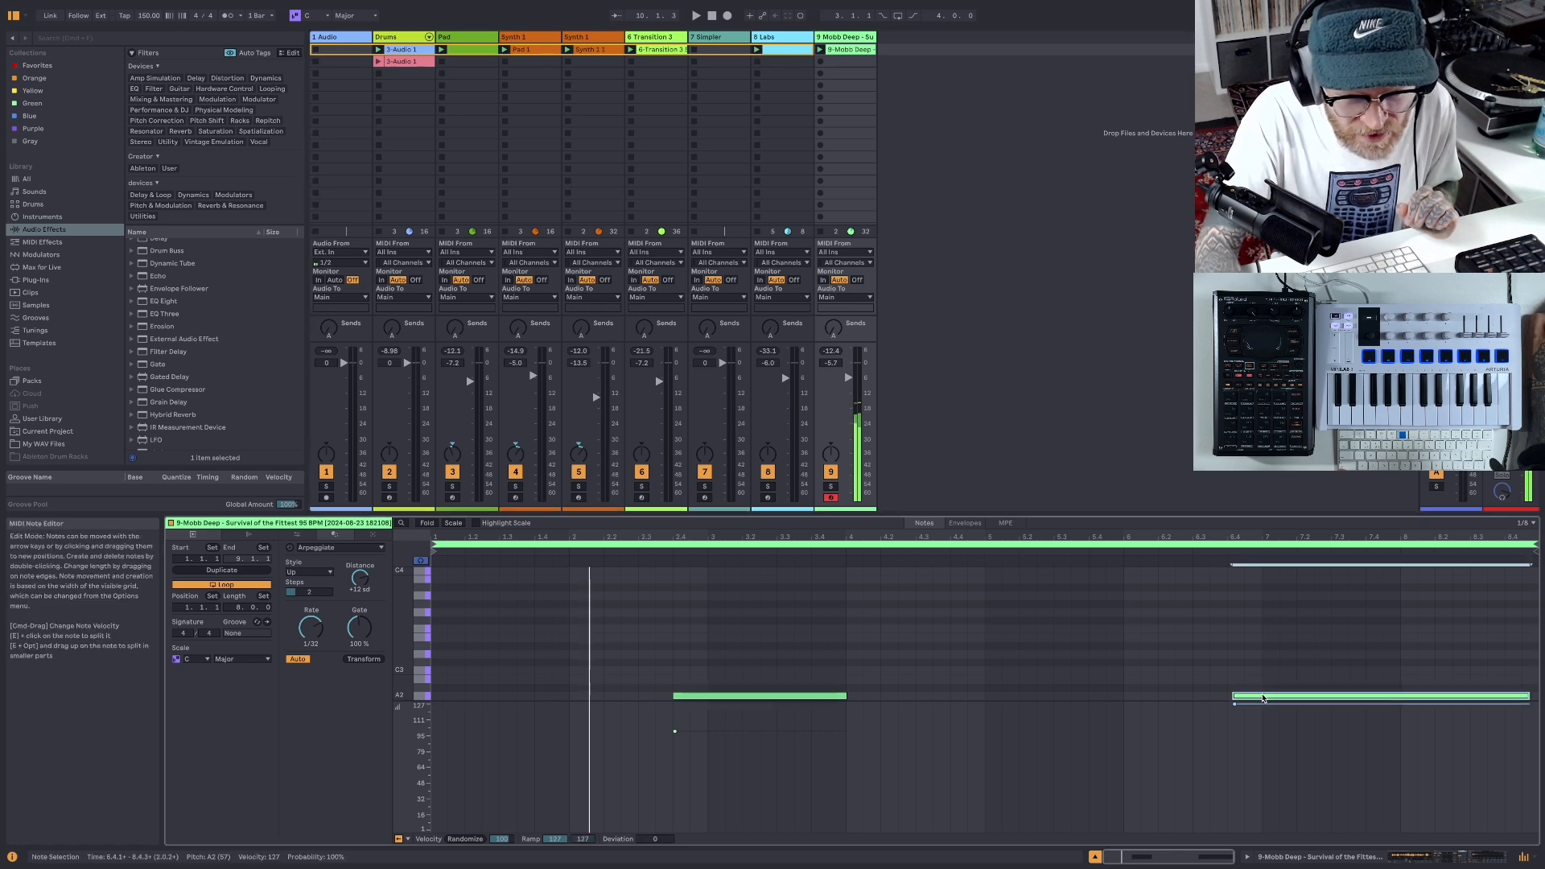
{"action": "left_click_drag", "start_coordinate": [1262, 699], "coordinate": [1269, 702]}
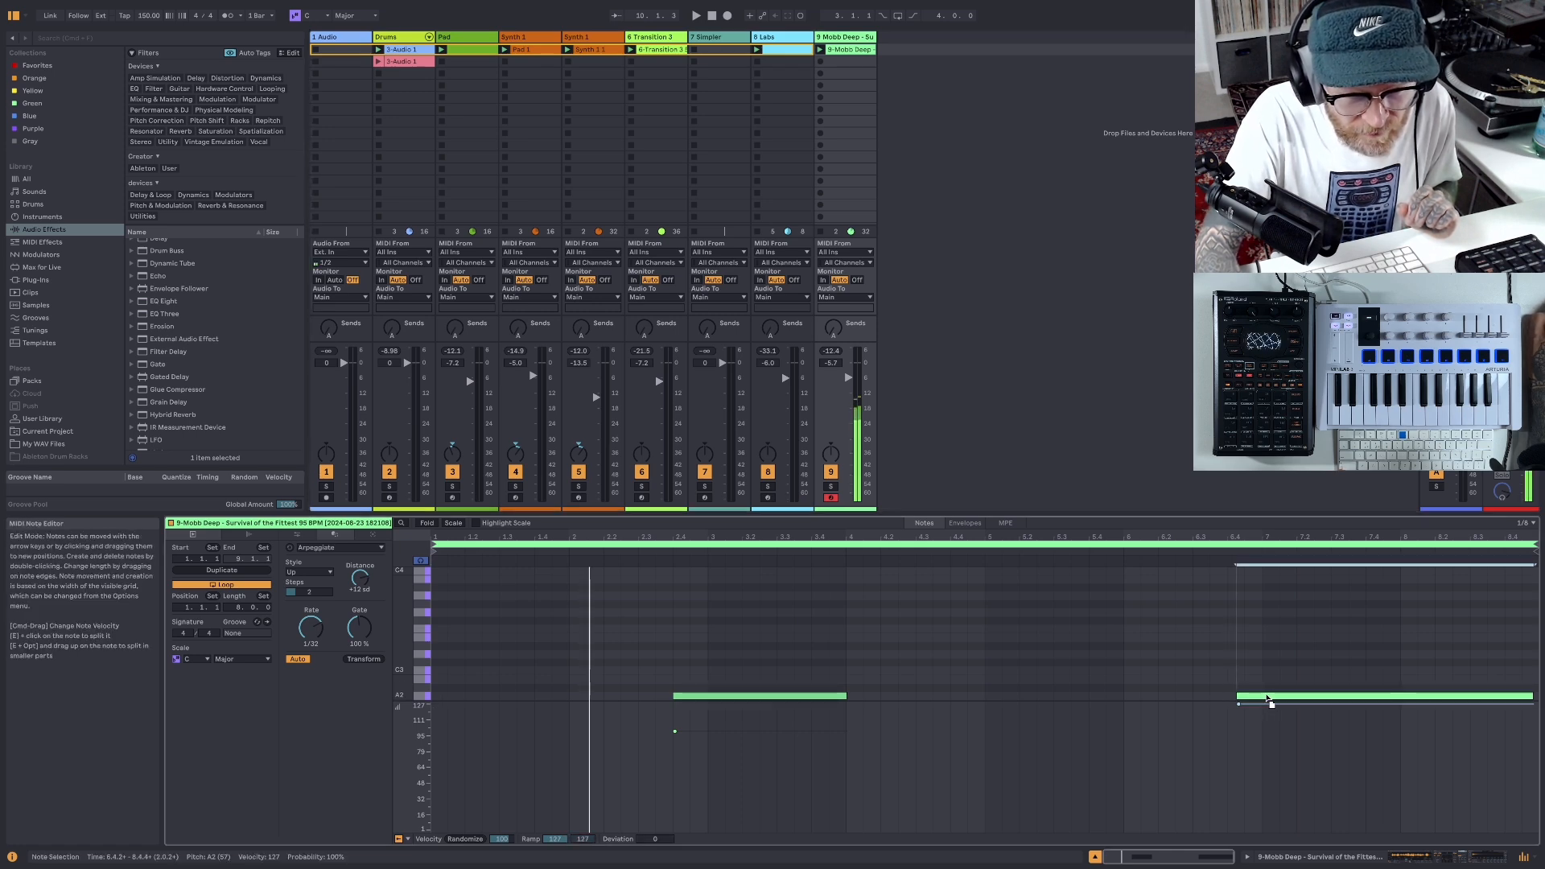
{"action": "left_click_drag", "start_coordinate": [1256, 702], "coordinate": [1246, 700]}
{"action": "left_click", "coordinate": [695, 17]}
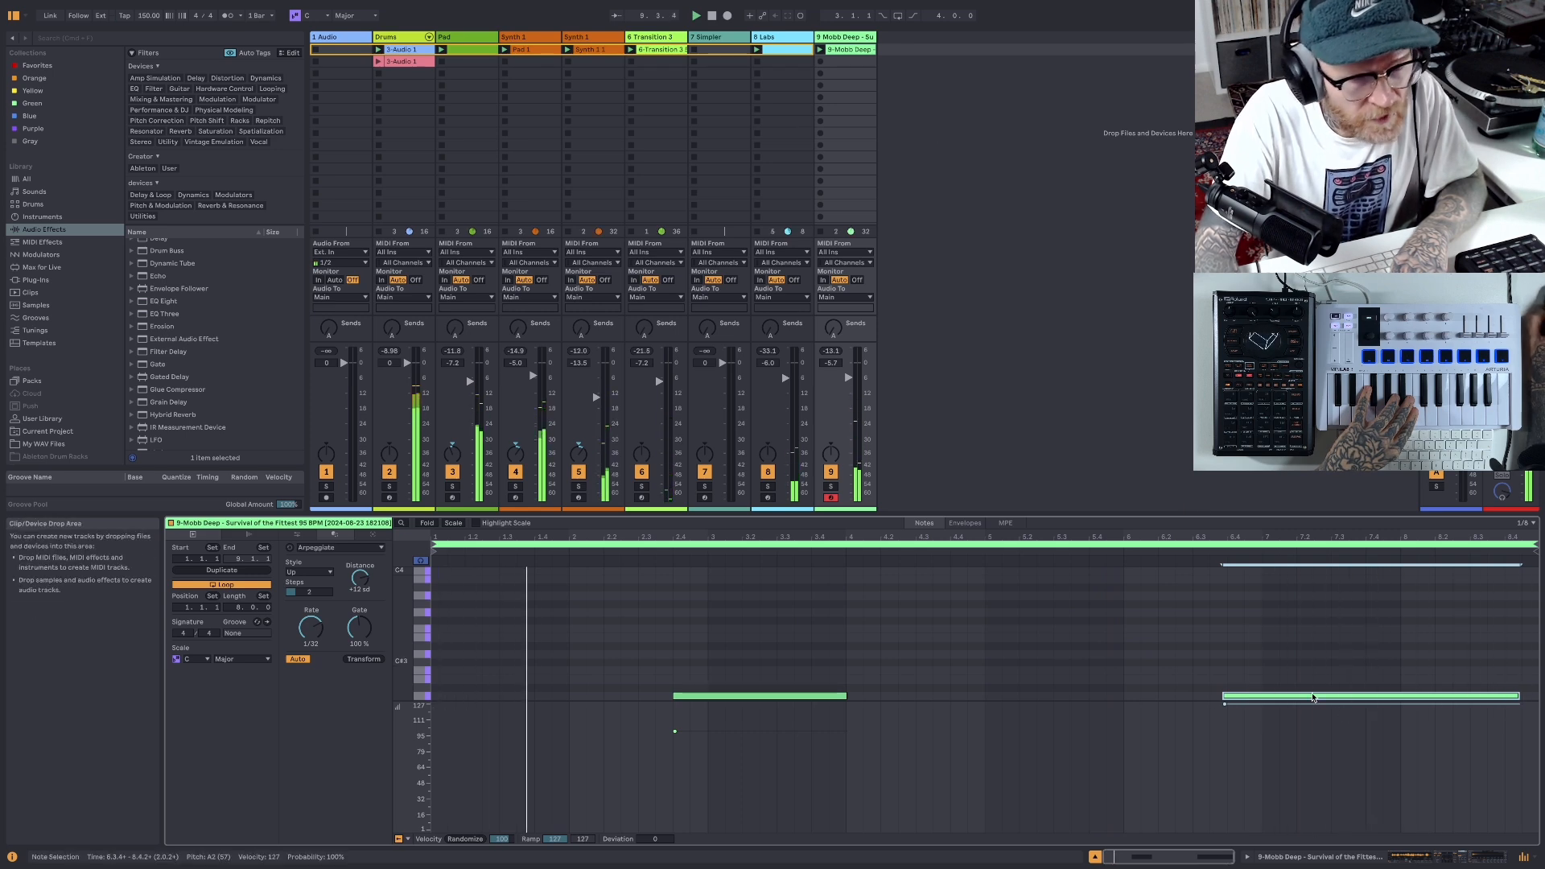
{"action": "left_click_drag", "start_coordinate": [1296, 698], "coordinate": [1300, 698]}
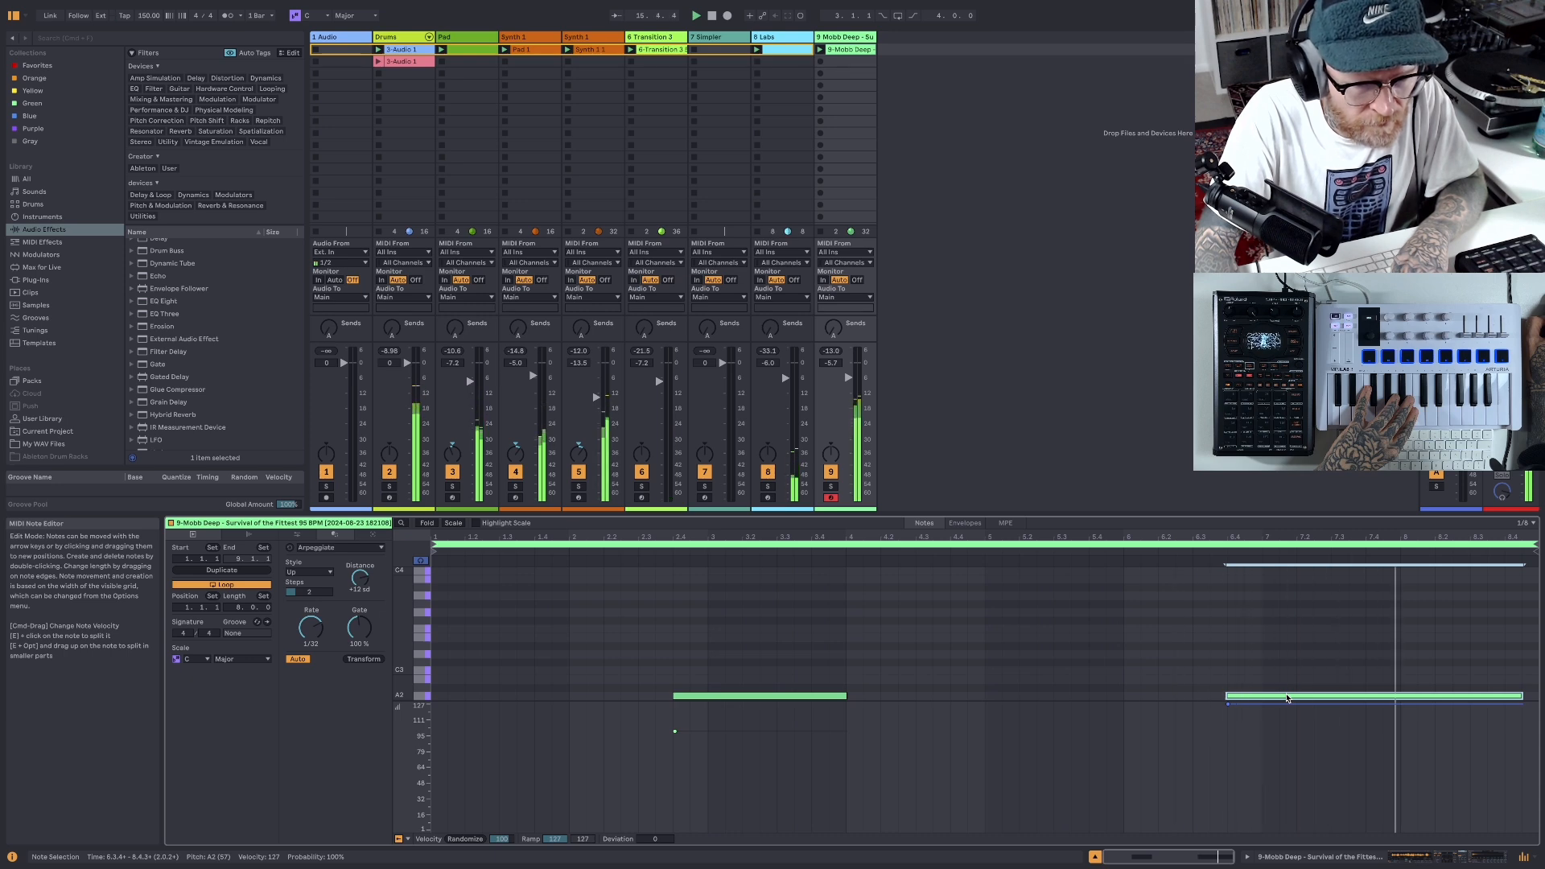
{"action": "left_click_drag", "start_coordinate": [1286, 699], "coordinate": [1290, 699]}
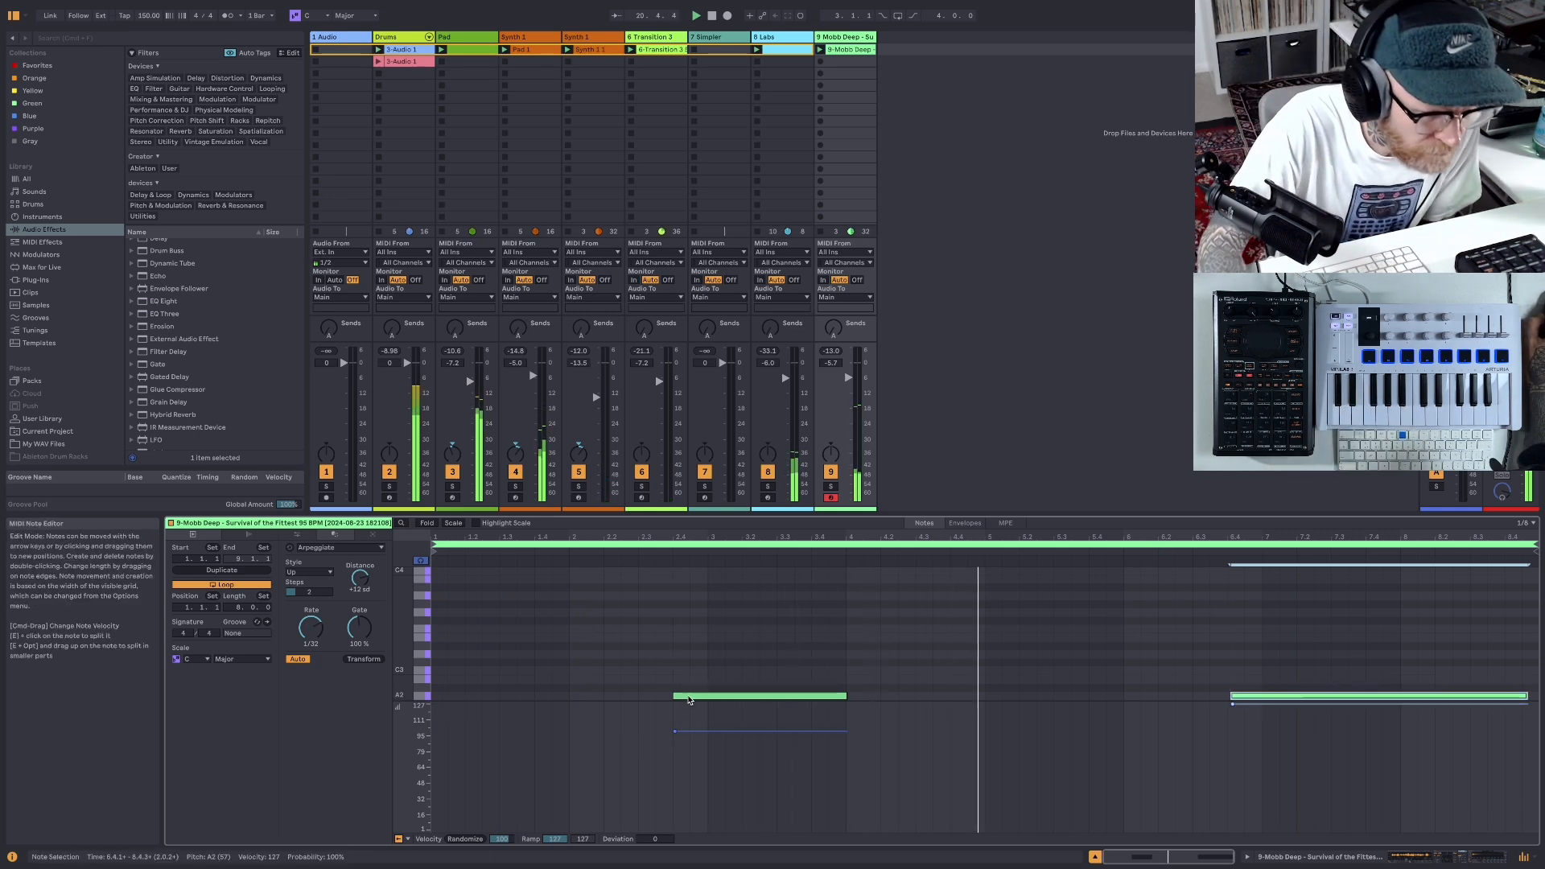
- Nudge both notes of the vocal clip slightly later, checking them against the beat and stopping playback
{"action": "left_click_drag", "start_coordinate": [688, 697], "coordinate": [693, 698]}
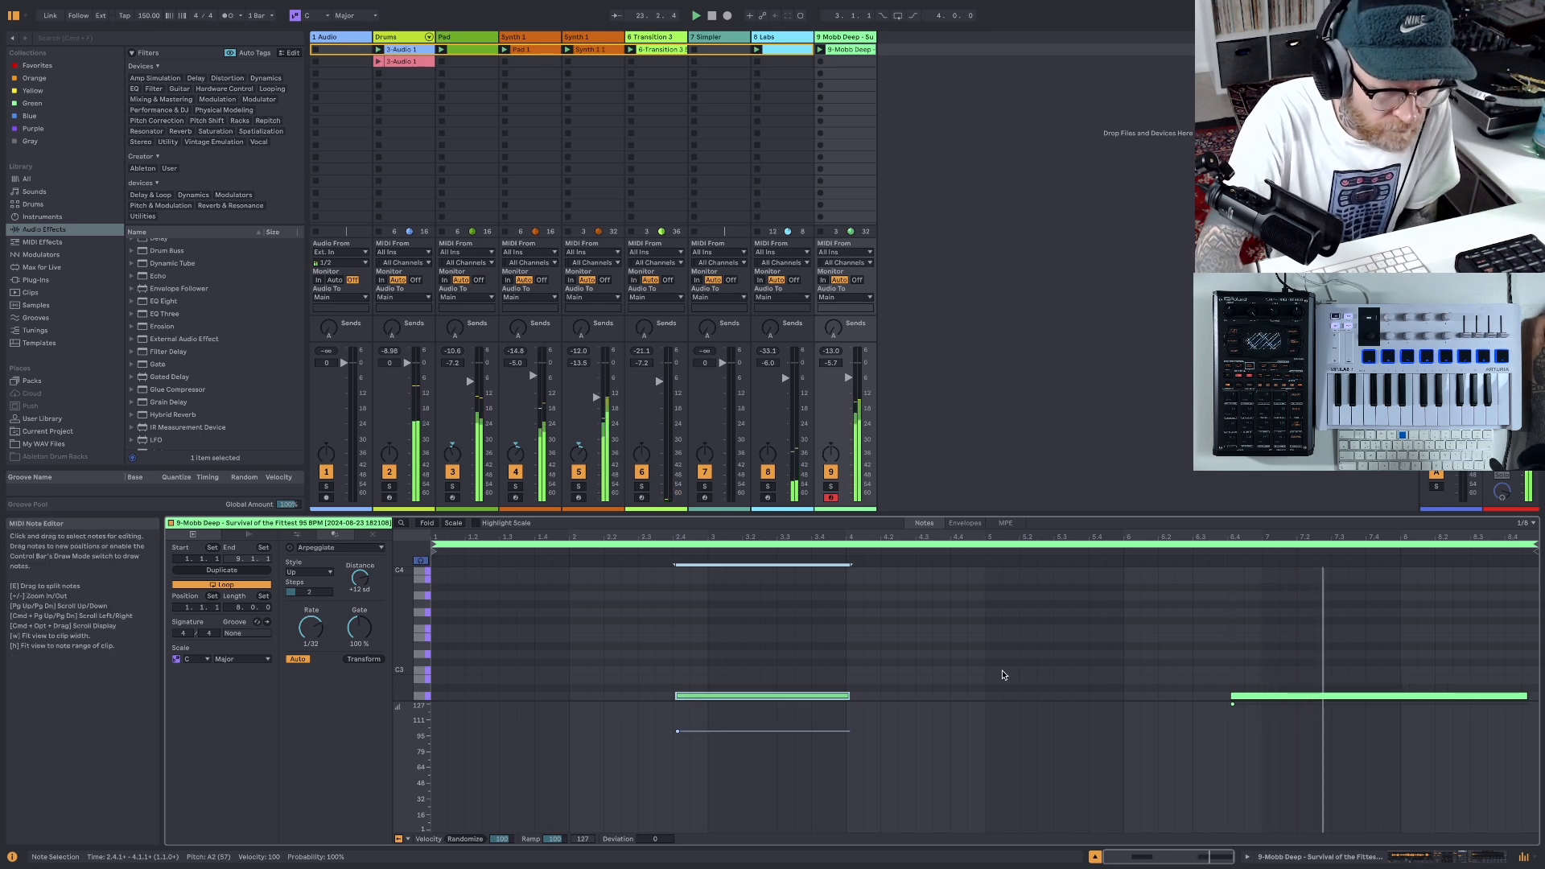
{"action": "left_click", "coordinate": [1270, 697]}
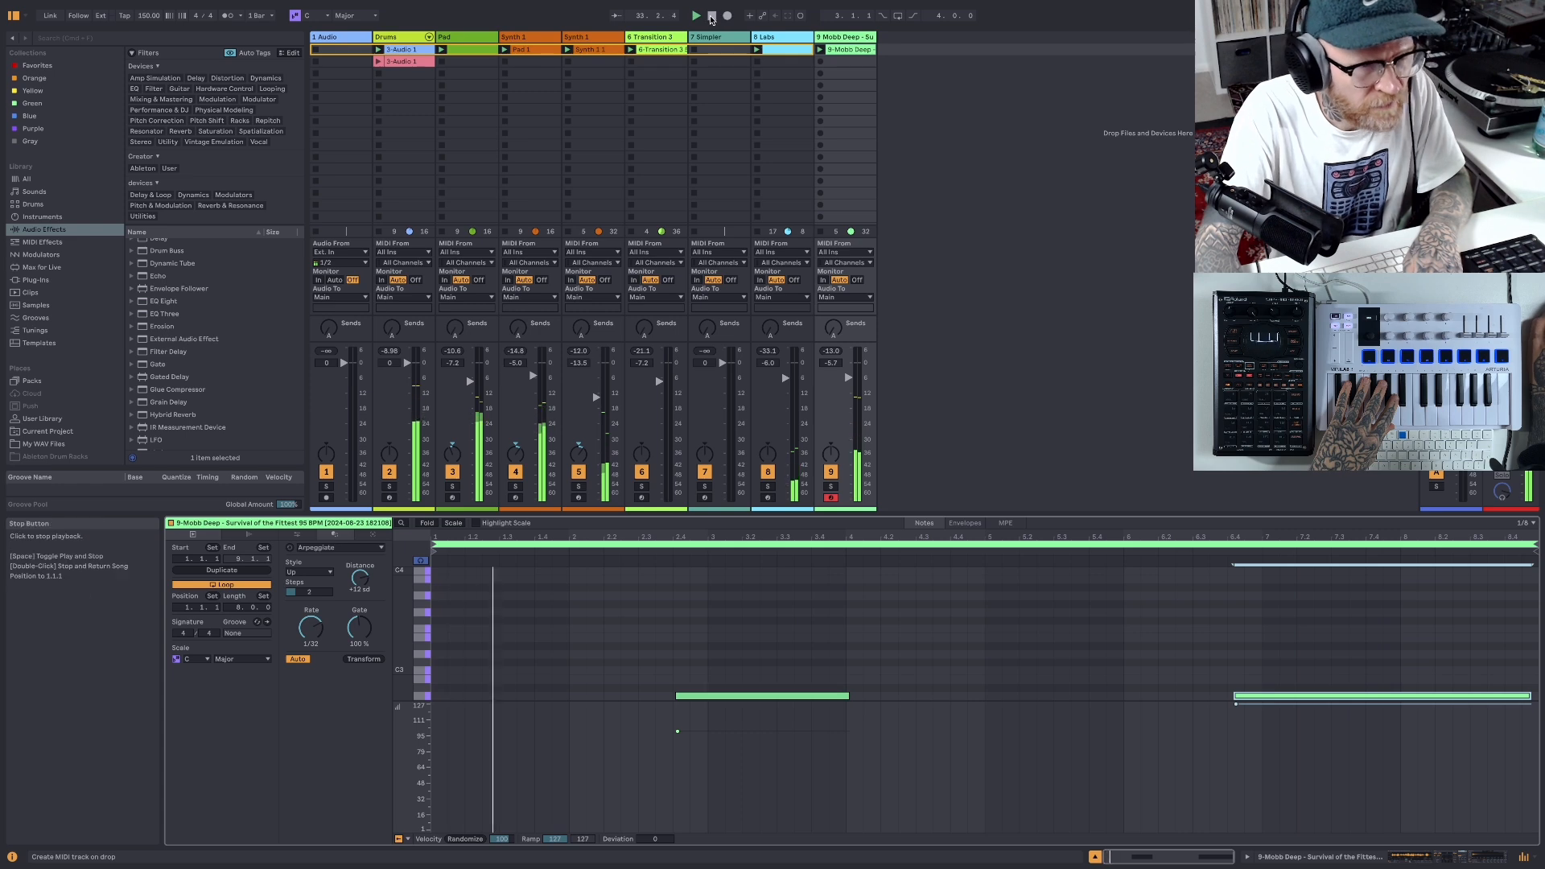
{"action": "key", "text": "space"}
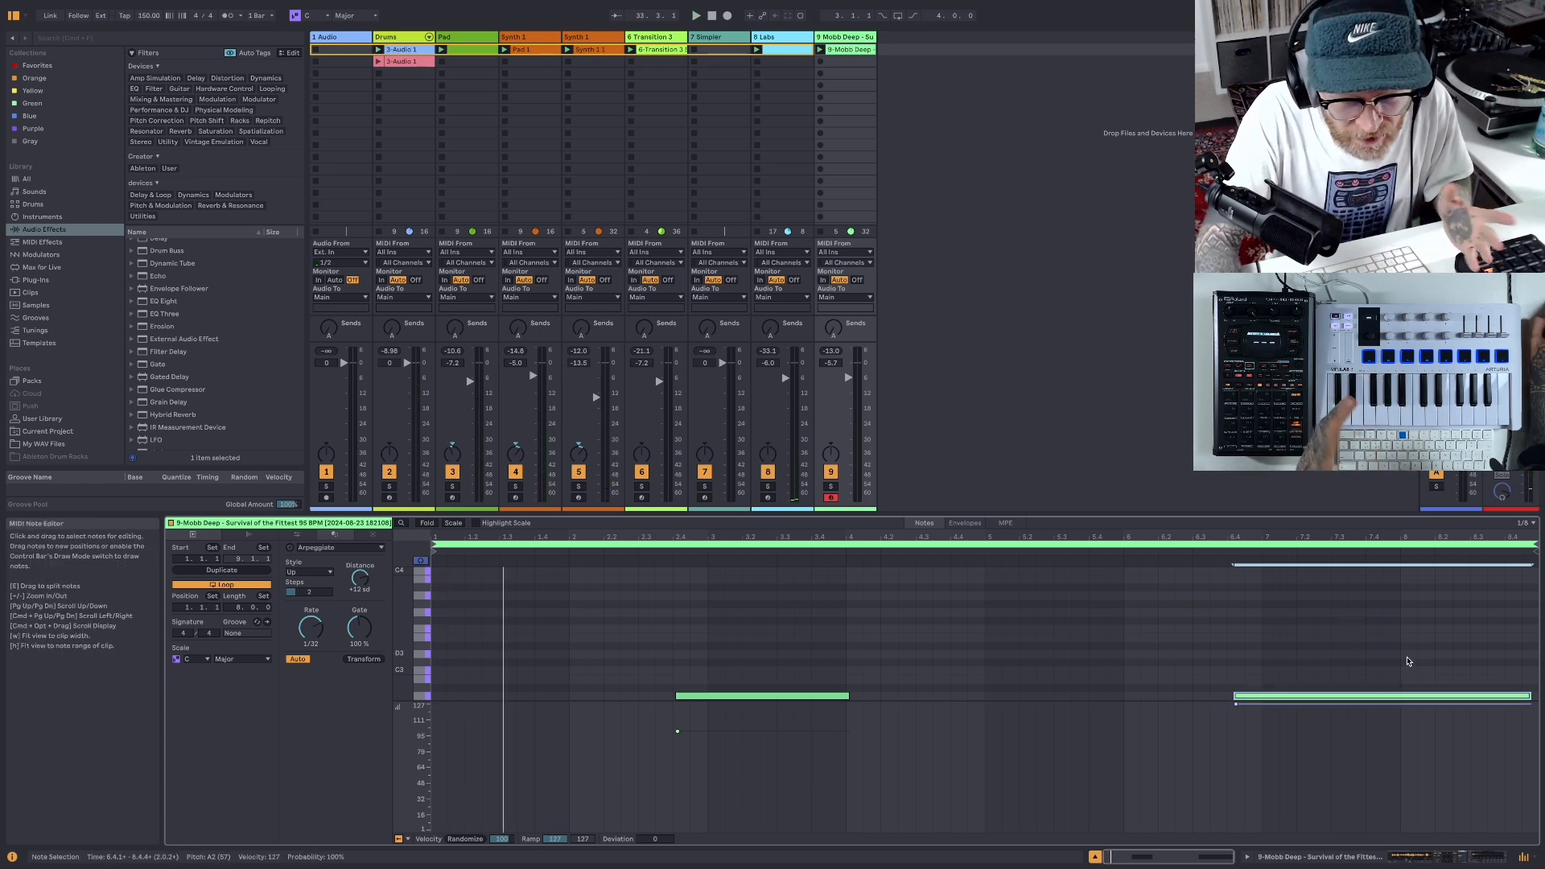
{"action": "left_click", "coordinate": [725, 697]}
{"action": "left_click_drag", "start_coordinate": [725, 698], "coordinate": [730, 698]}
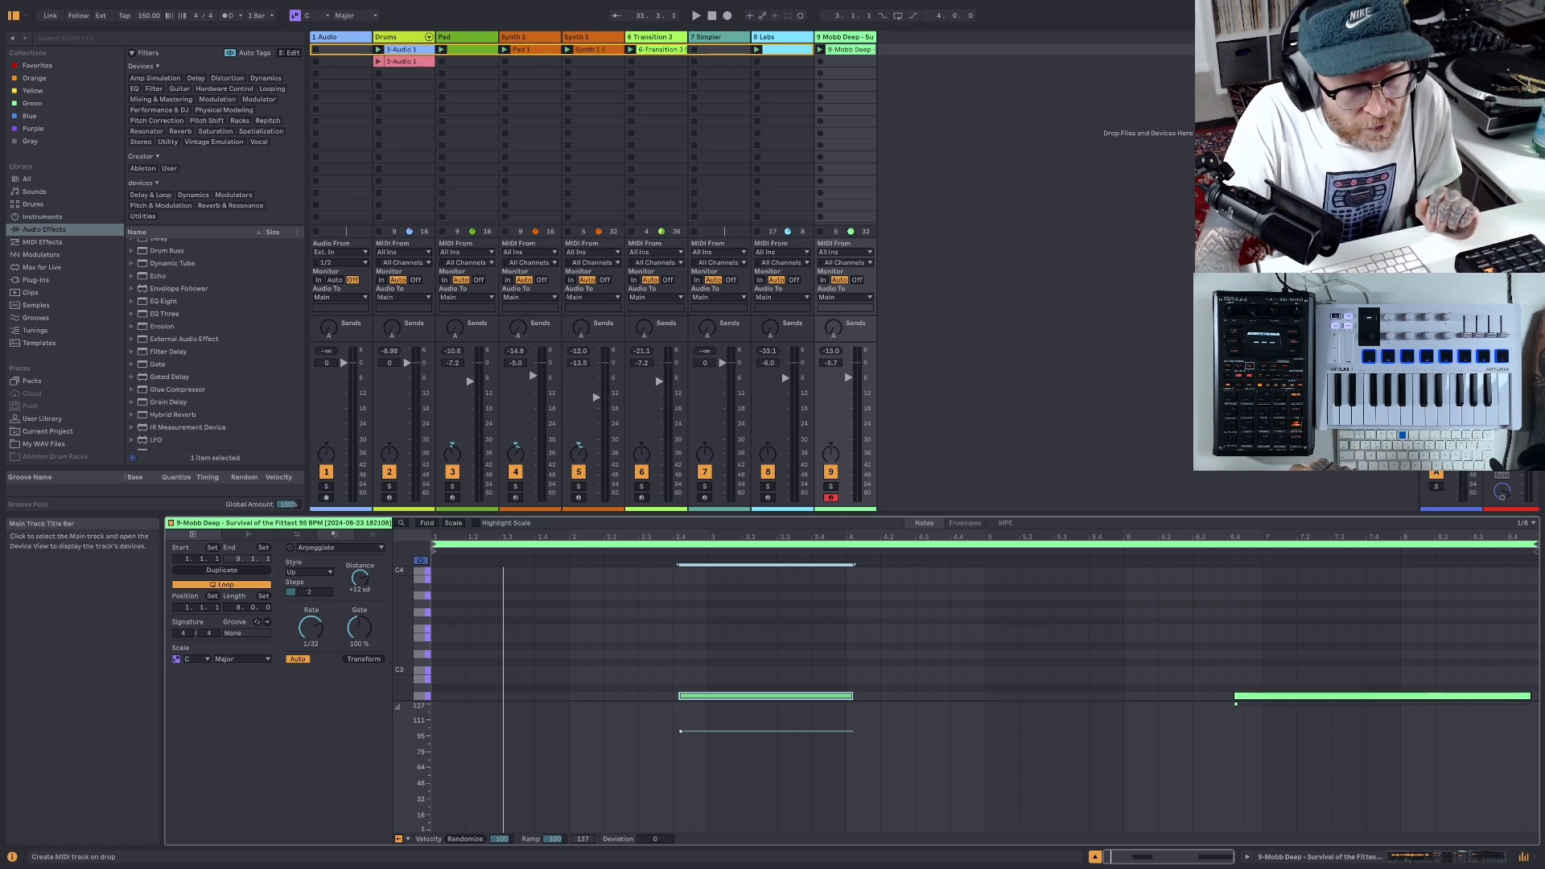
- Set the Main track compressor's threshold to -20.0 dB during playback and lower the Mobb Deep track's volume to -7.5 dB
{"action": "double_click", "coordinate": [1511, 37]}
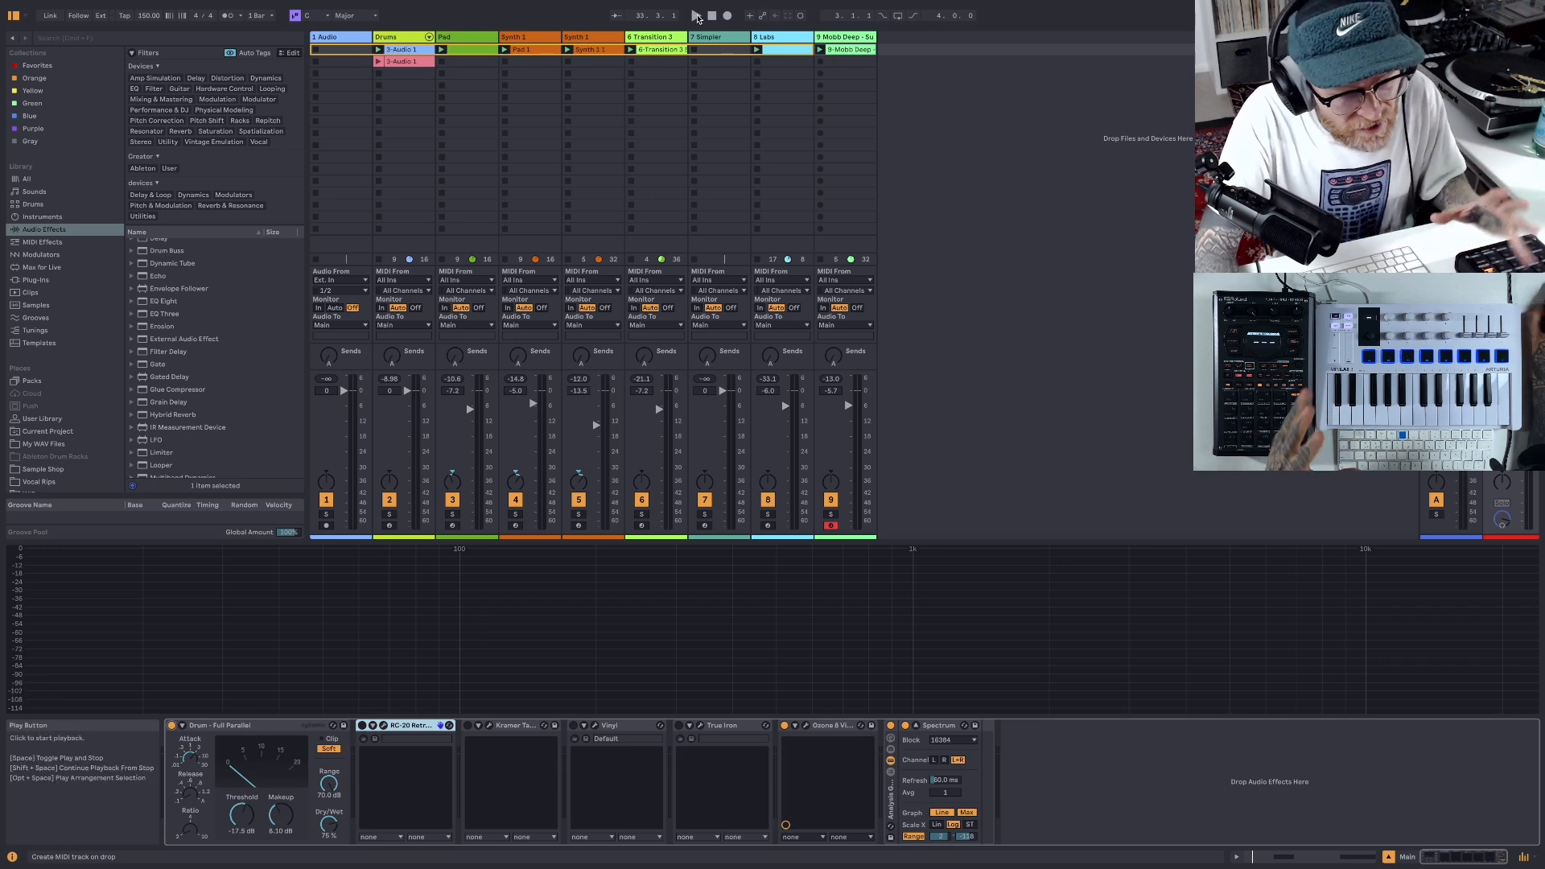
{"action": "left_click", "coordinate": [697, 17]}
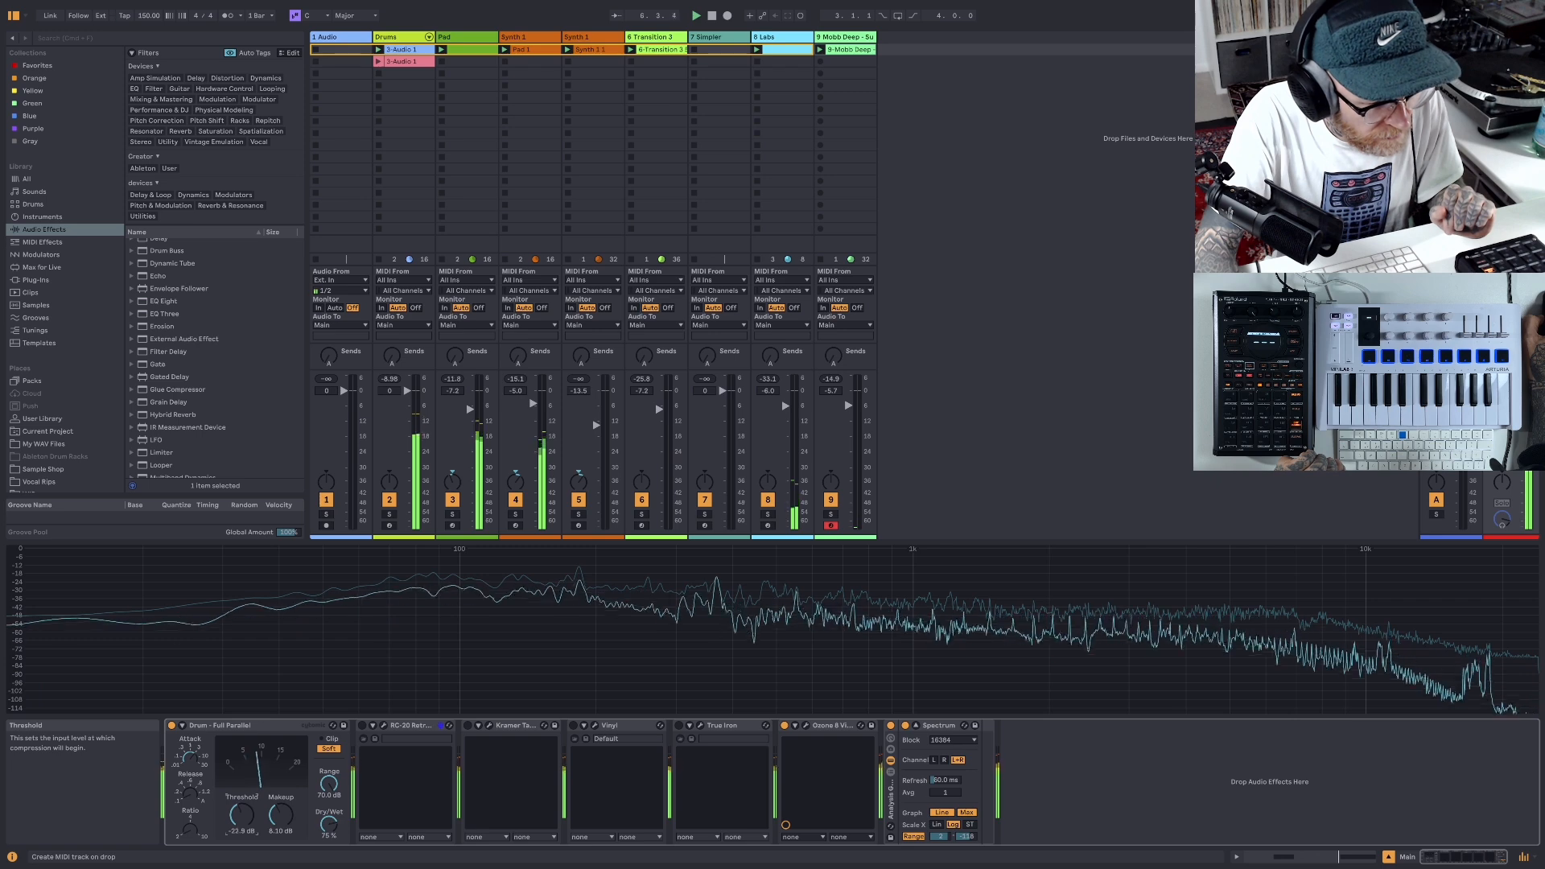
{"action": "left_click_drag", "start_coordinate": [242, 814], "coordinate": [242, 807]}
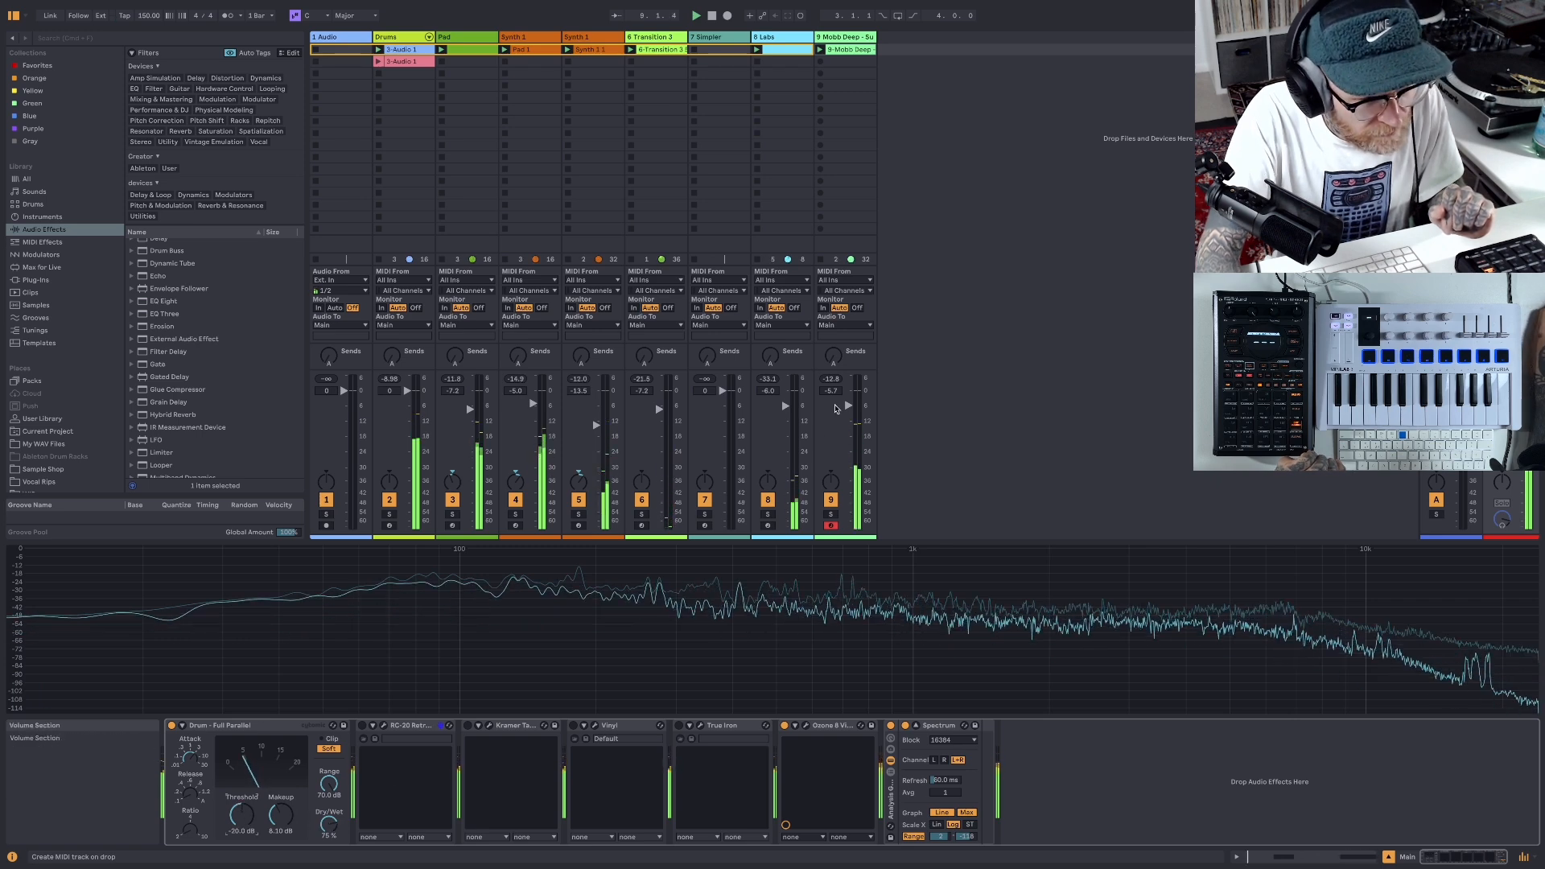
{"action": "left_click_drag", "start_coordinate": [835, 408], "coordinate": [848, 410]}
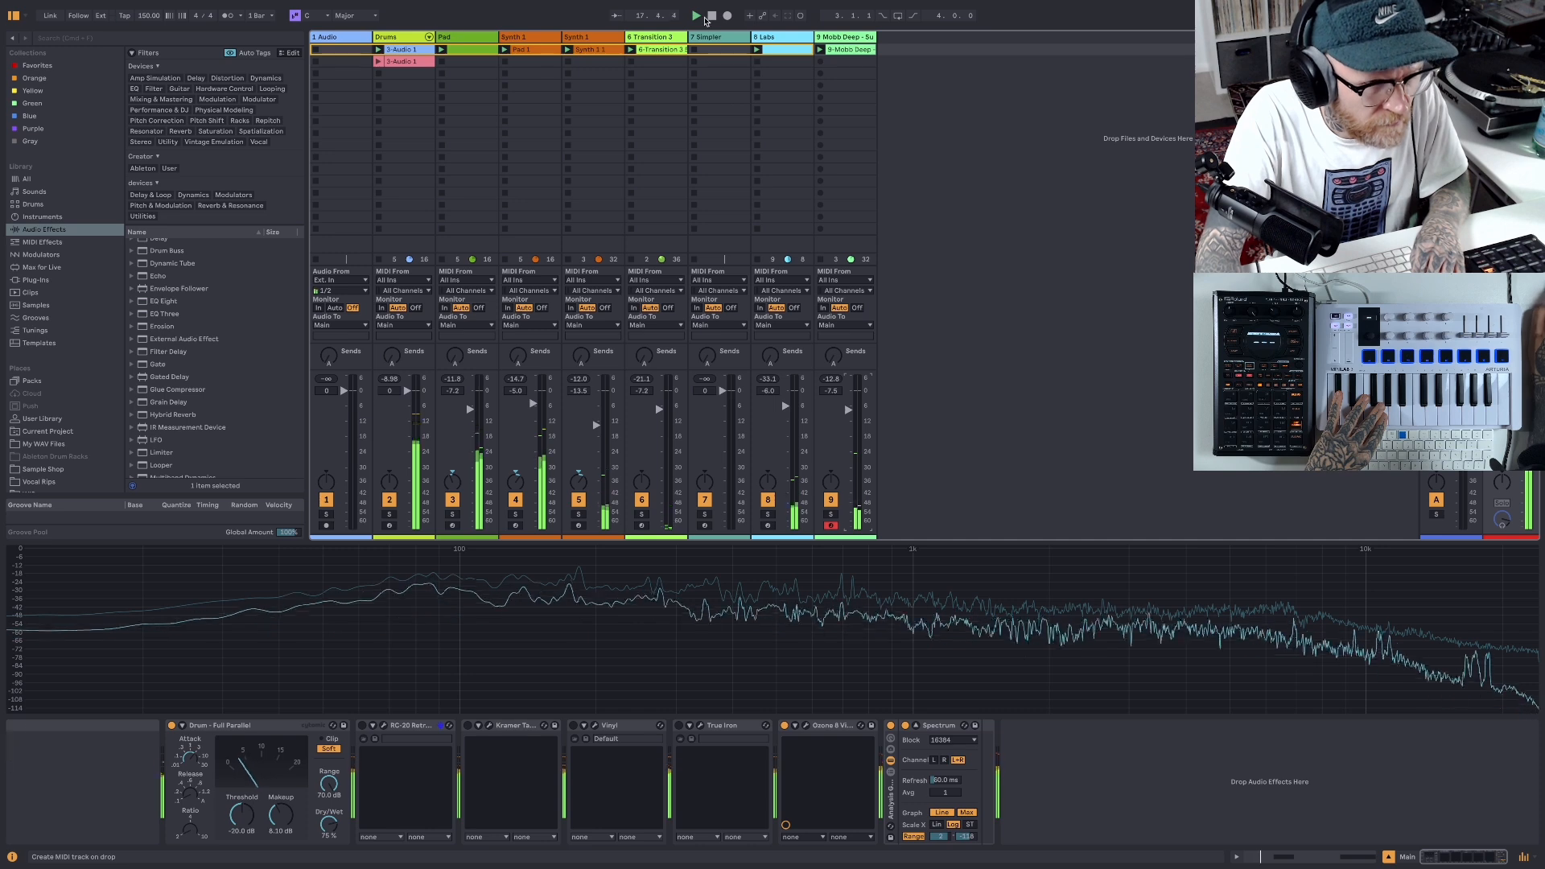
{"action": "left_click", "coordinate": [707, 17]}
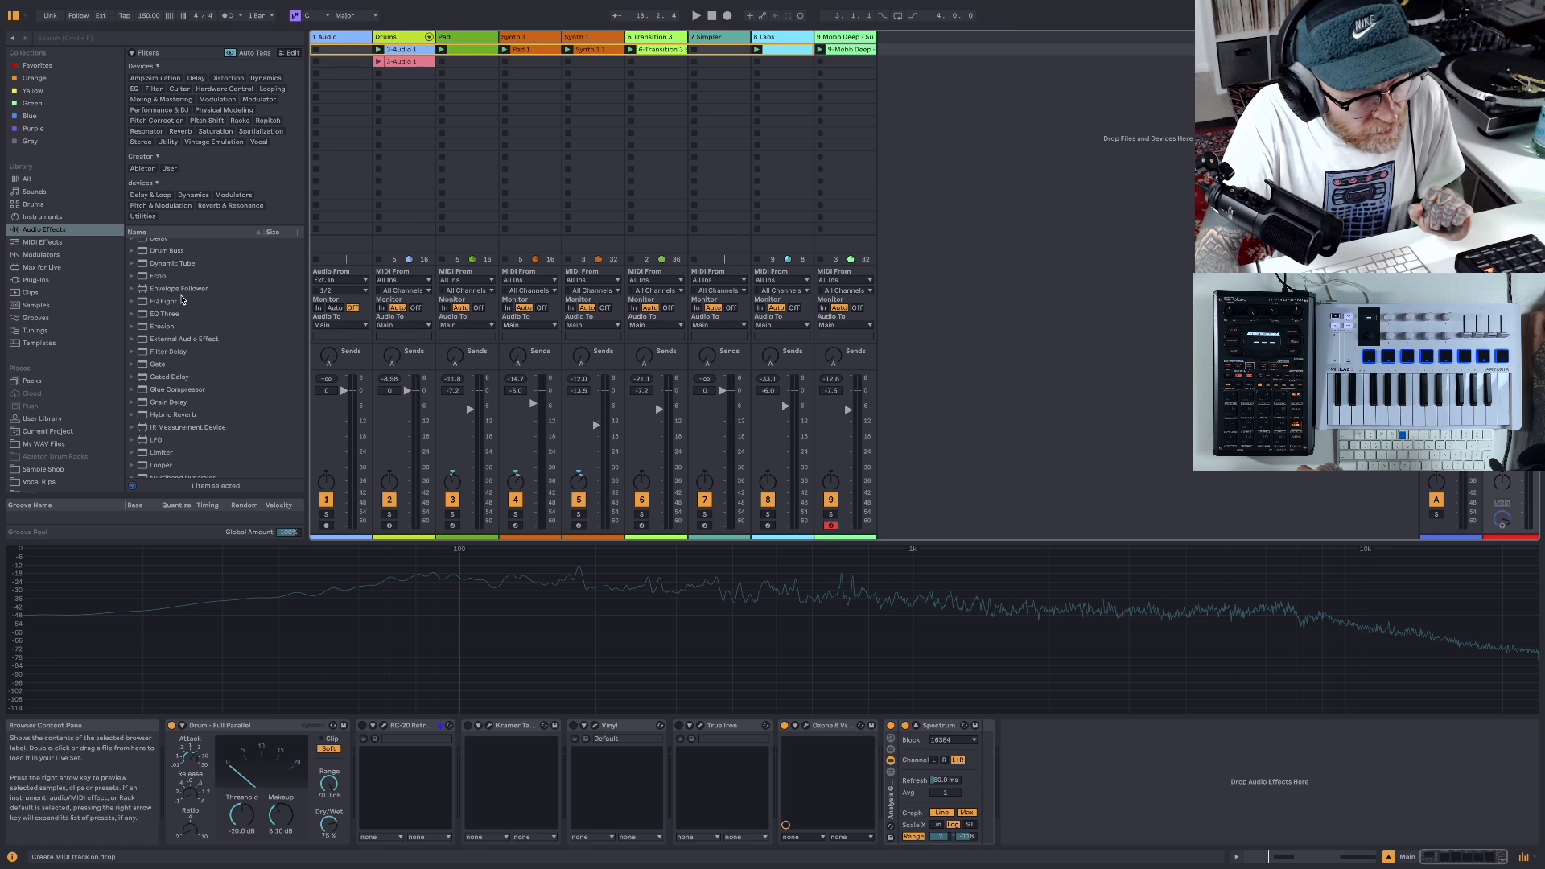
- Audition several presets of the Bass instrument and load Classic Synth Bass onto a new MIDI track
{"action": "scroll", "coordinate": [178, 300], "scroll_direction": "up", "scroll_amount": 5}
{"action": "scroll", "coordinate": [179, 300], "scroll_direction": "up", "scroll_amount": 3}
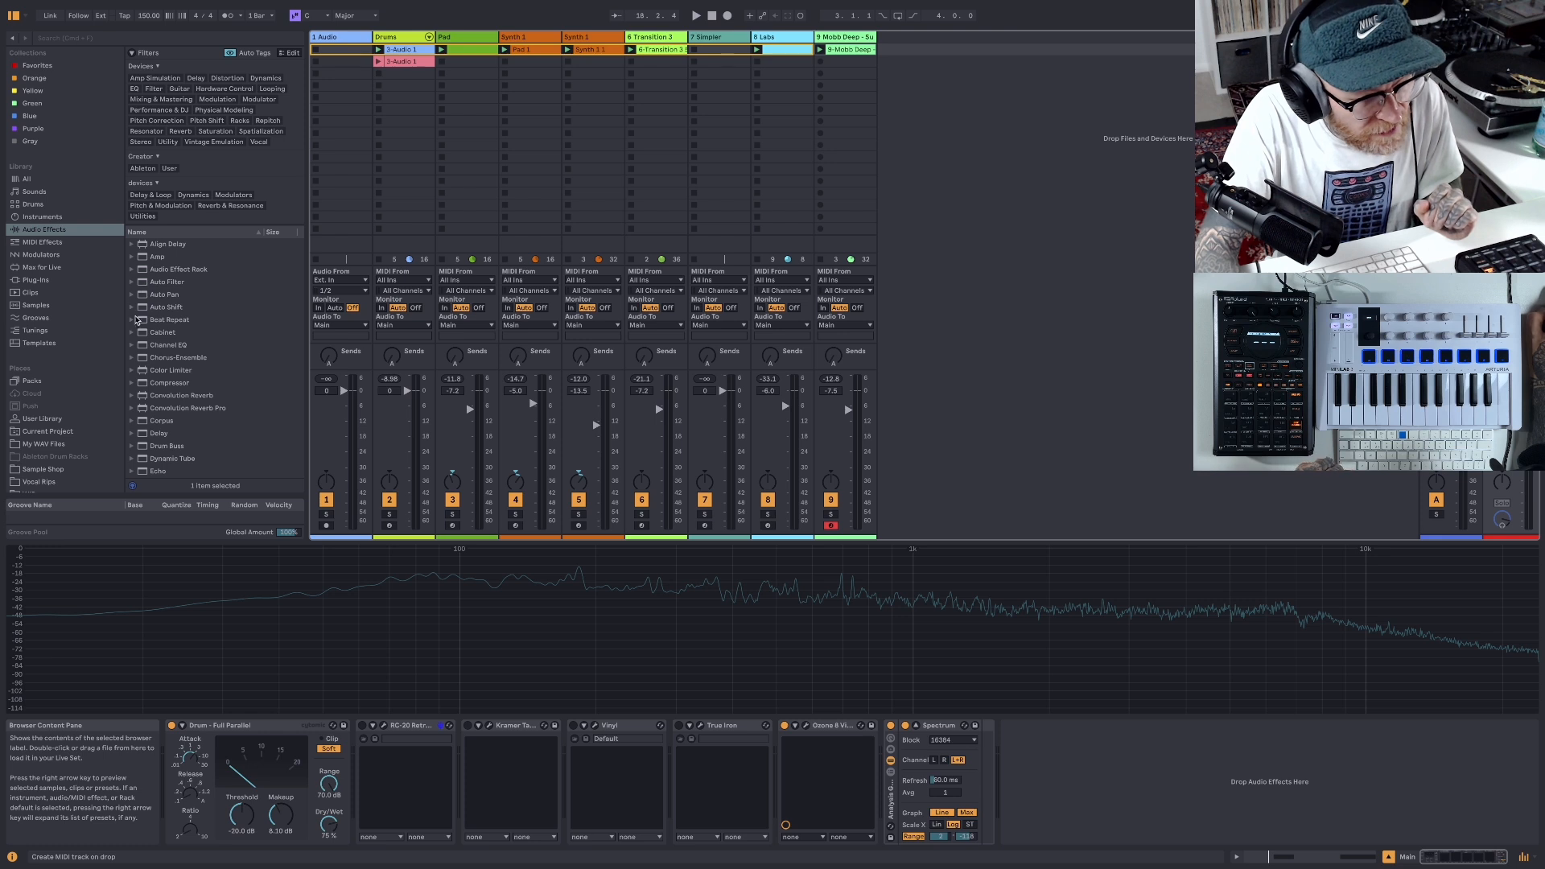
{"action": "left_click", "coordinate": [89, 216]}
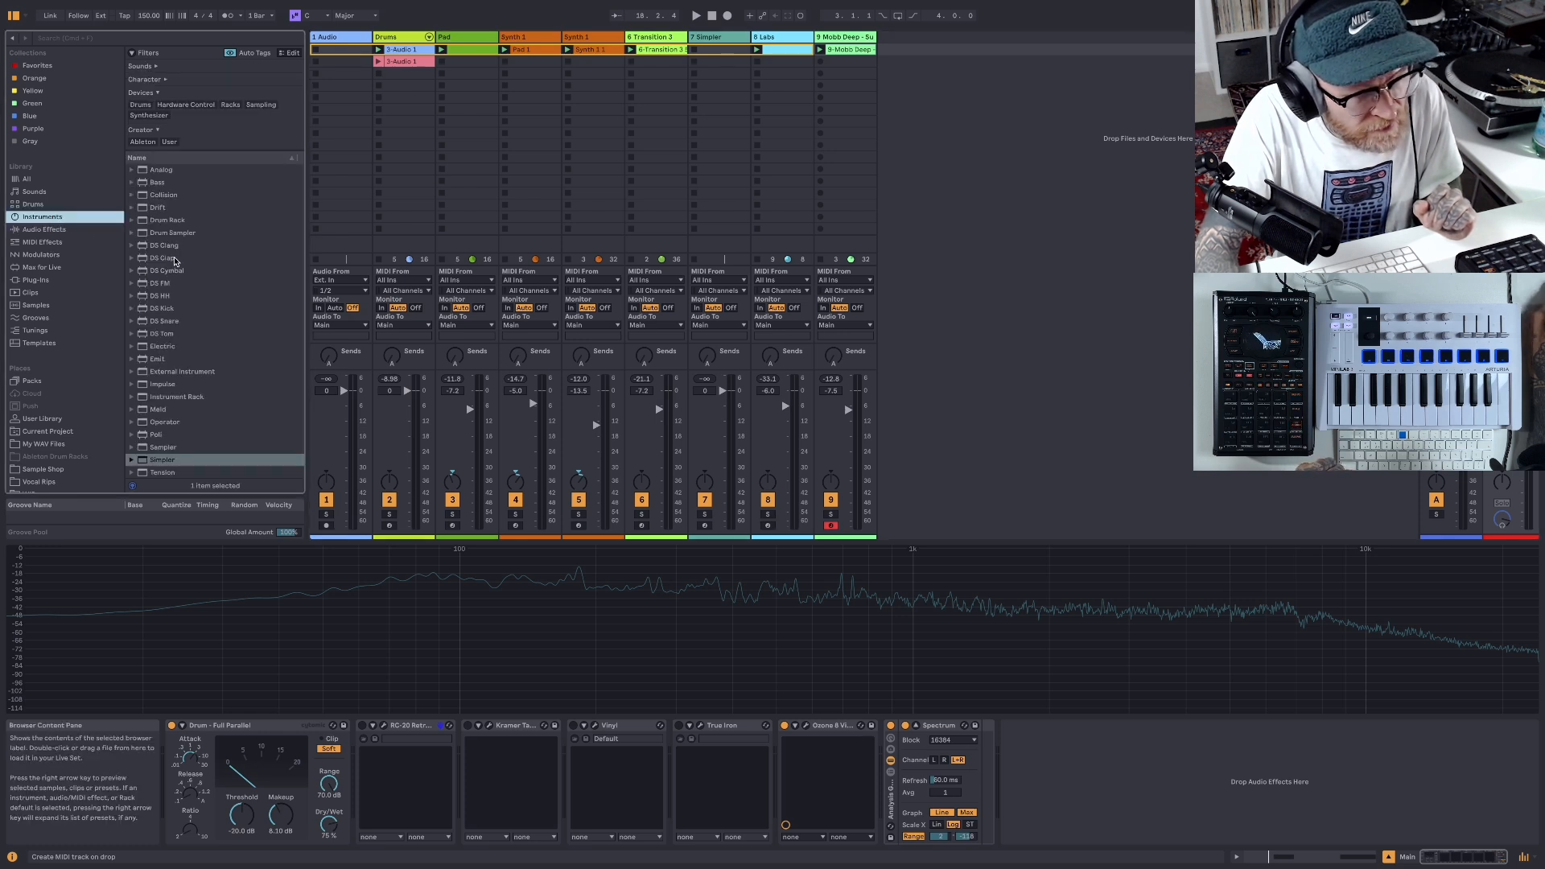
{"action": "left_click", "coordinate": [132, 184]}
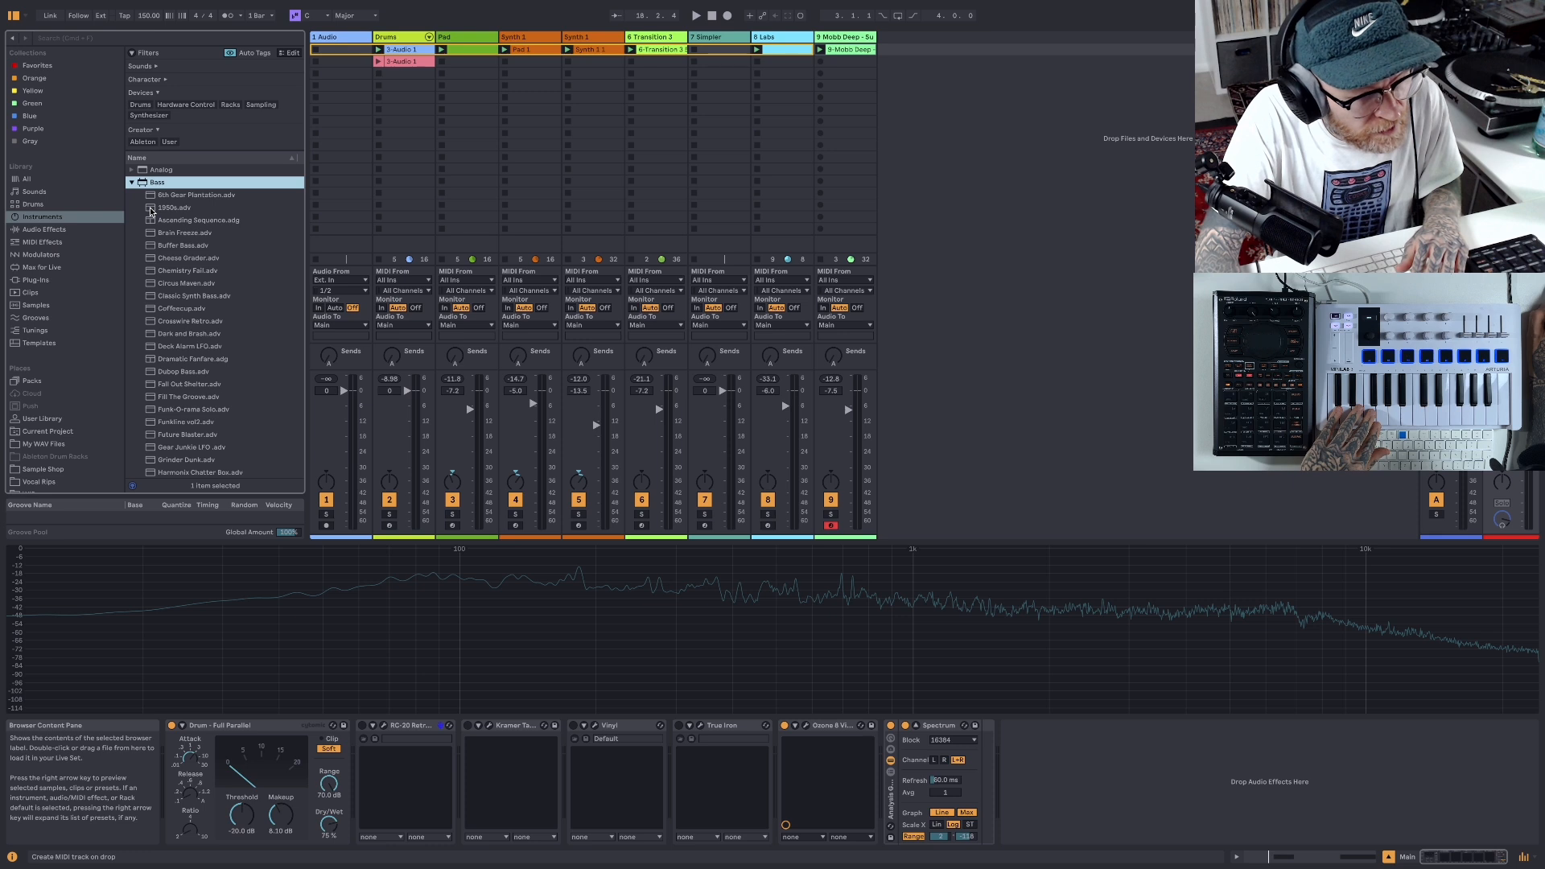
{"action": "left_click", "coordinate": [151, 211]}
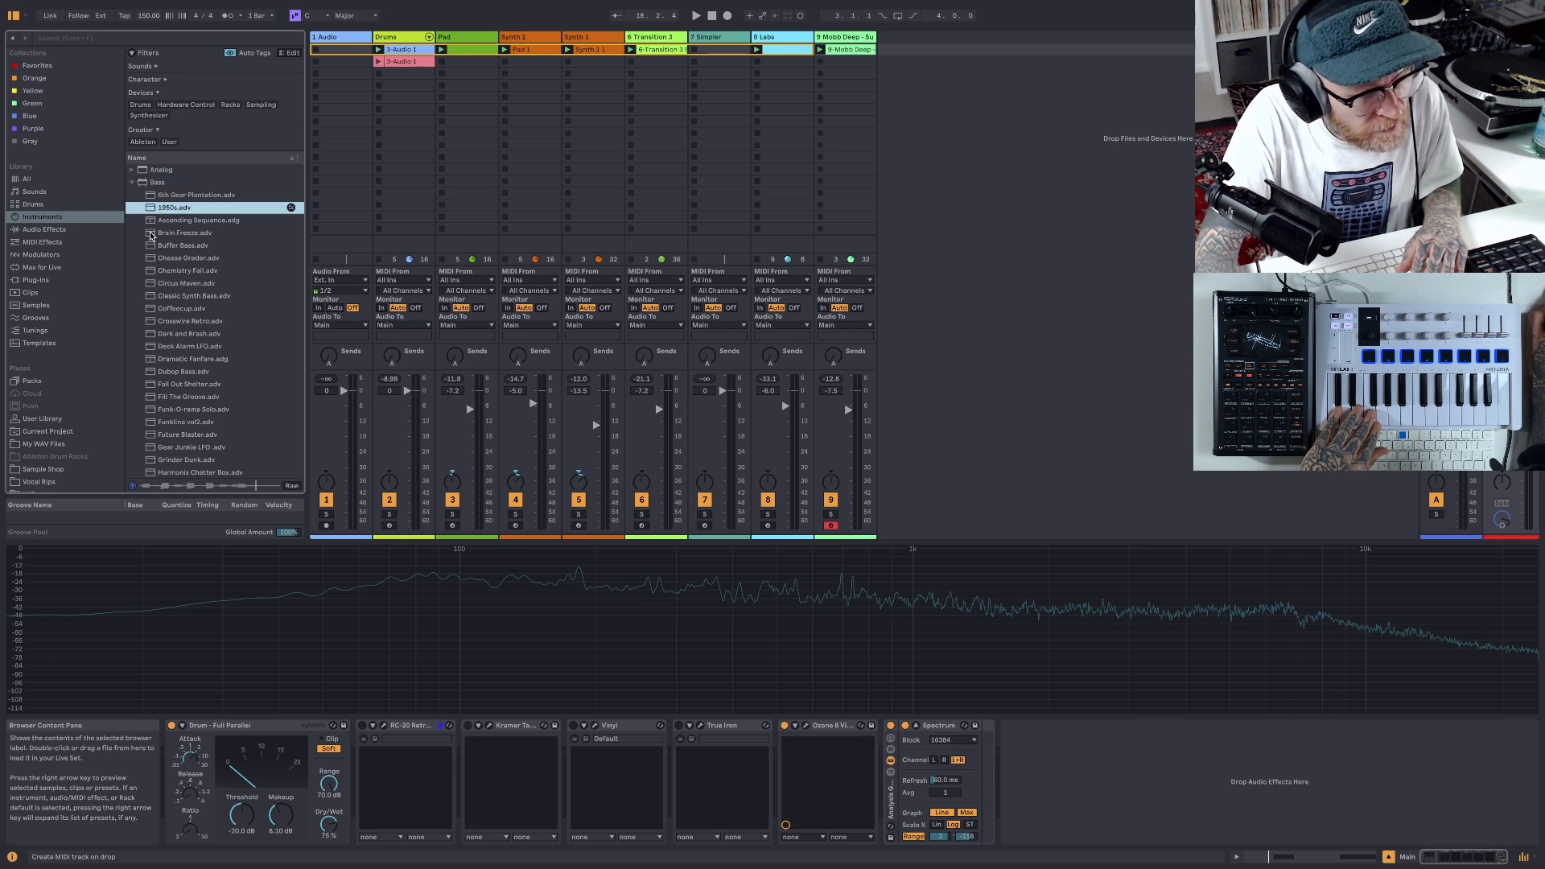
{"action": "left_click", "coordinate": [150, 235]}
{"action": "left_click", "coordinate": [151, 248]}
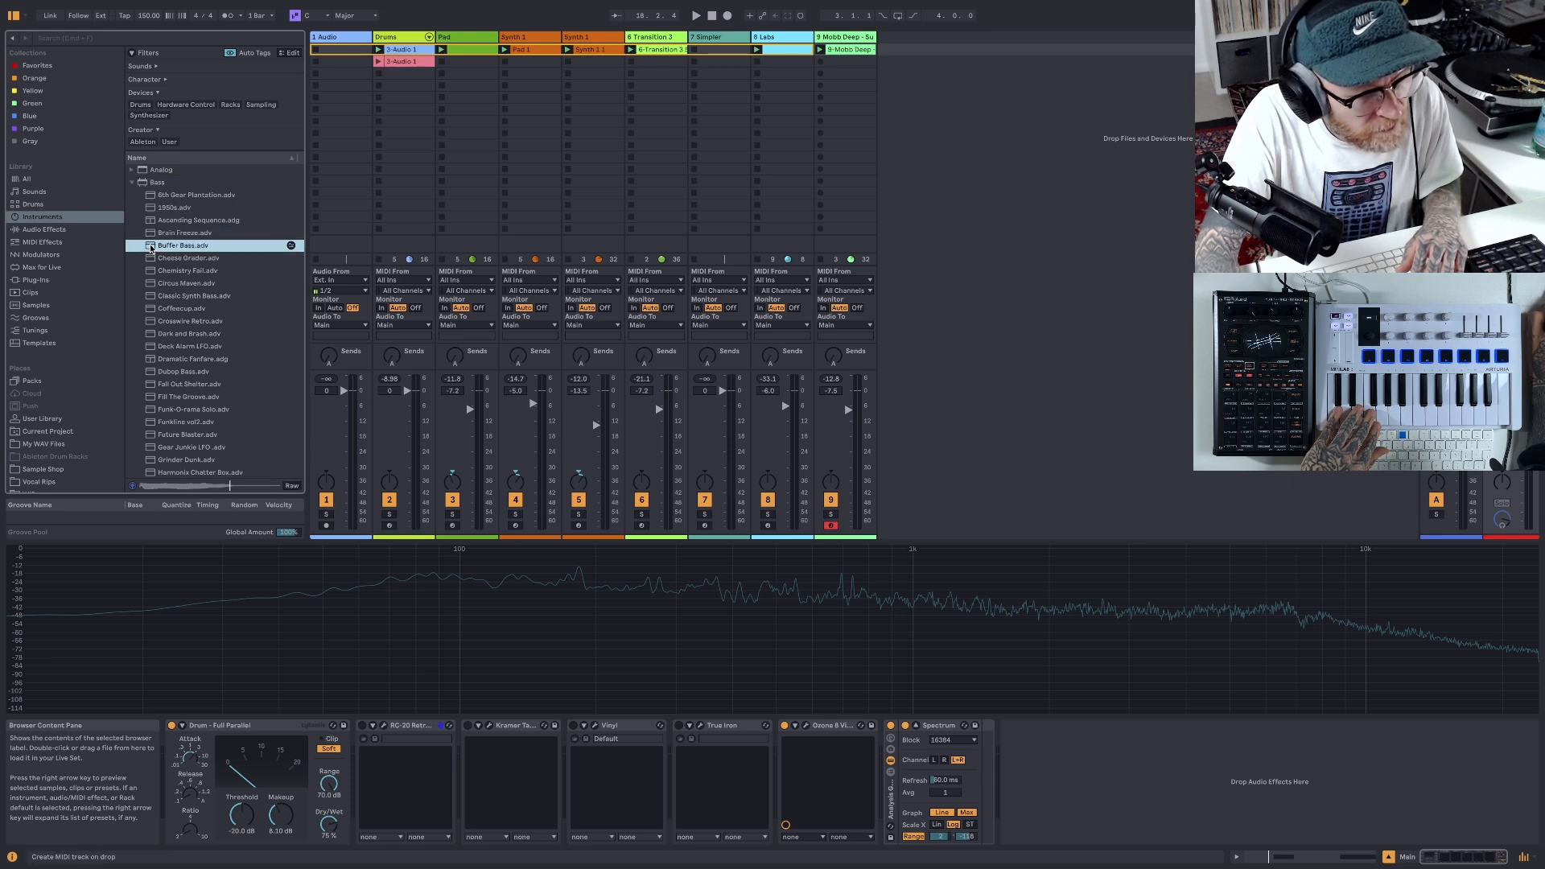
{"action": "left_click", "coordinate": [150, 259]}
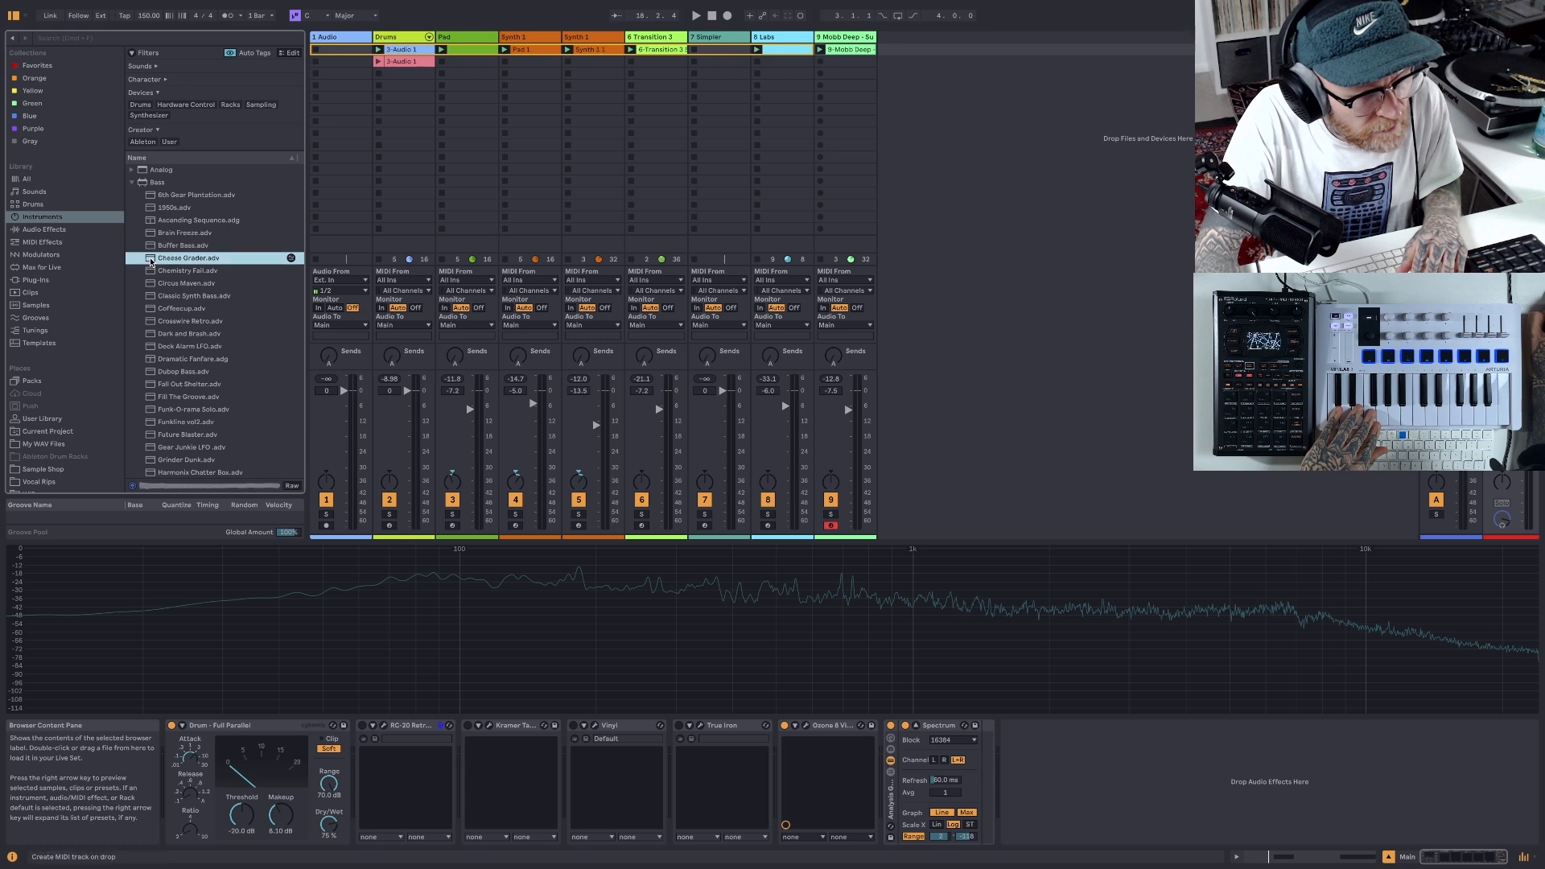
{"action": "left_click", "coordinate": [151, 271]}
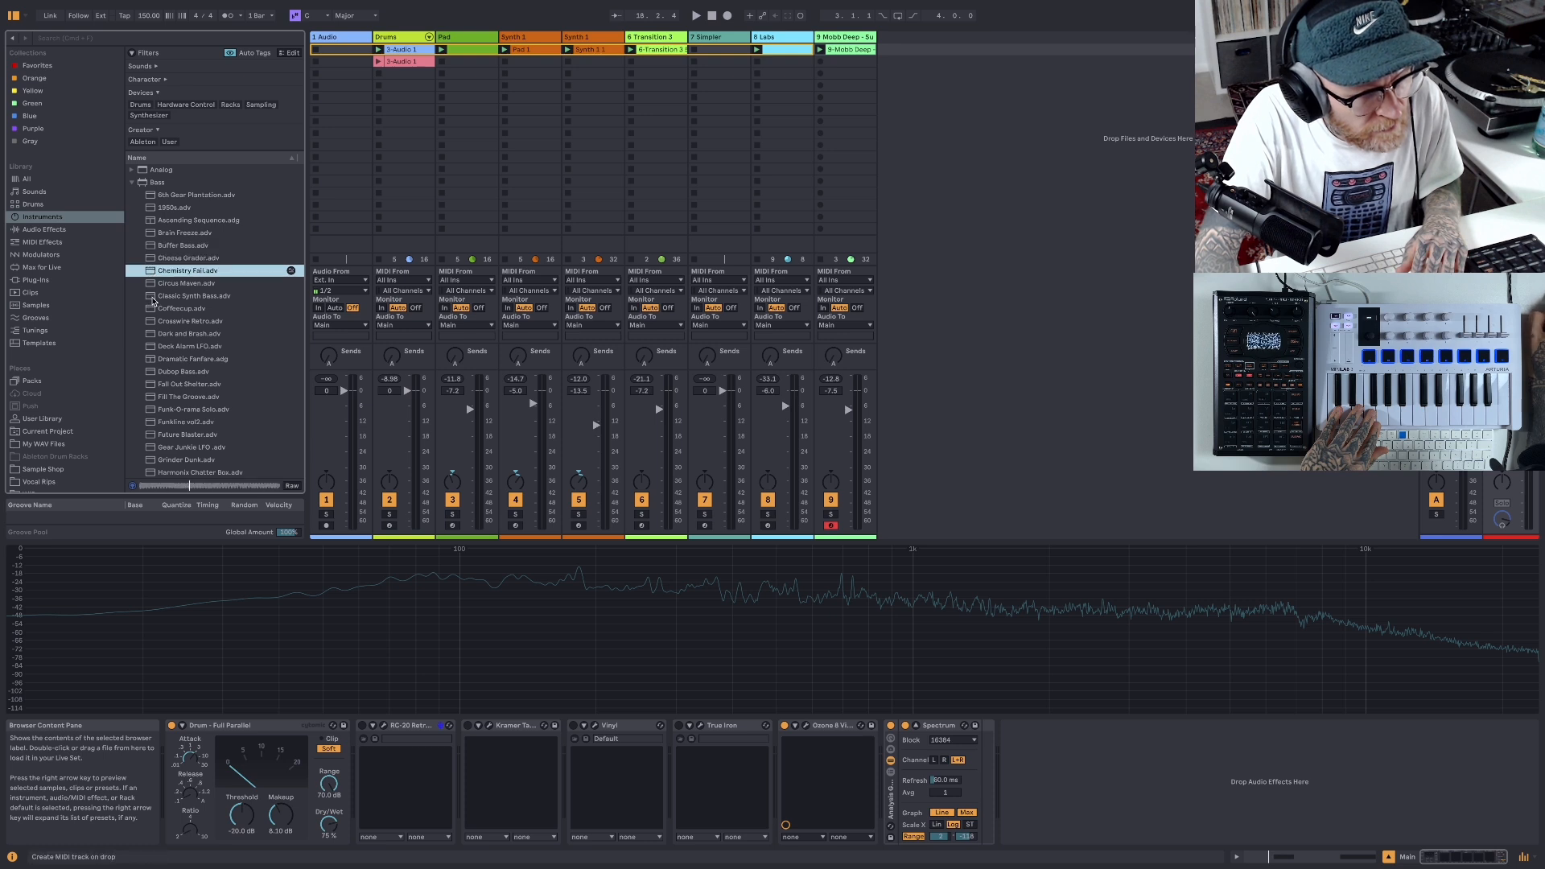
{"action": "left_click", "coordinate": [153, 297]}
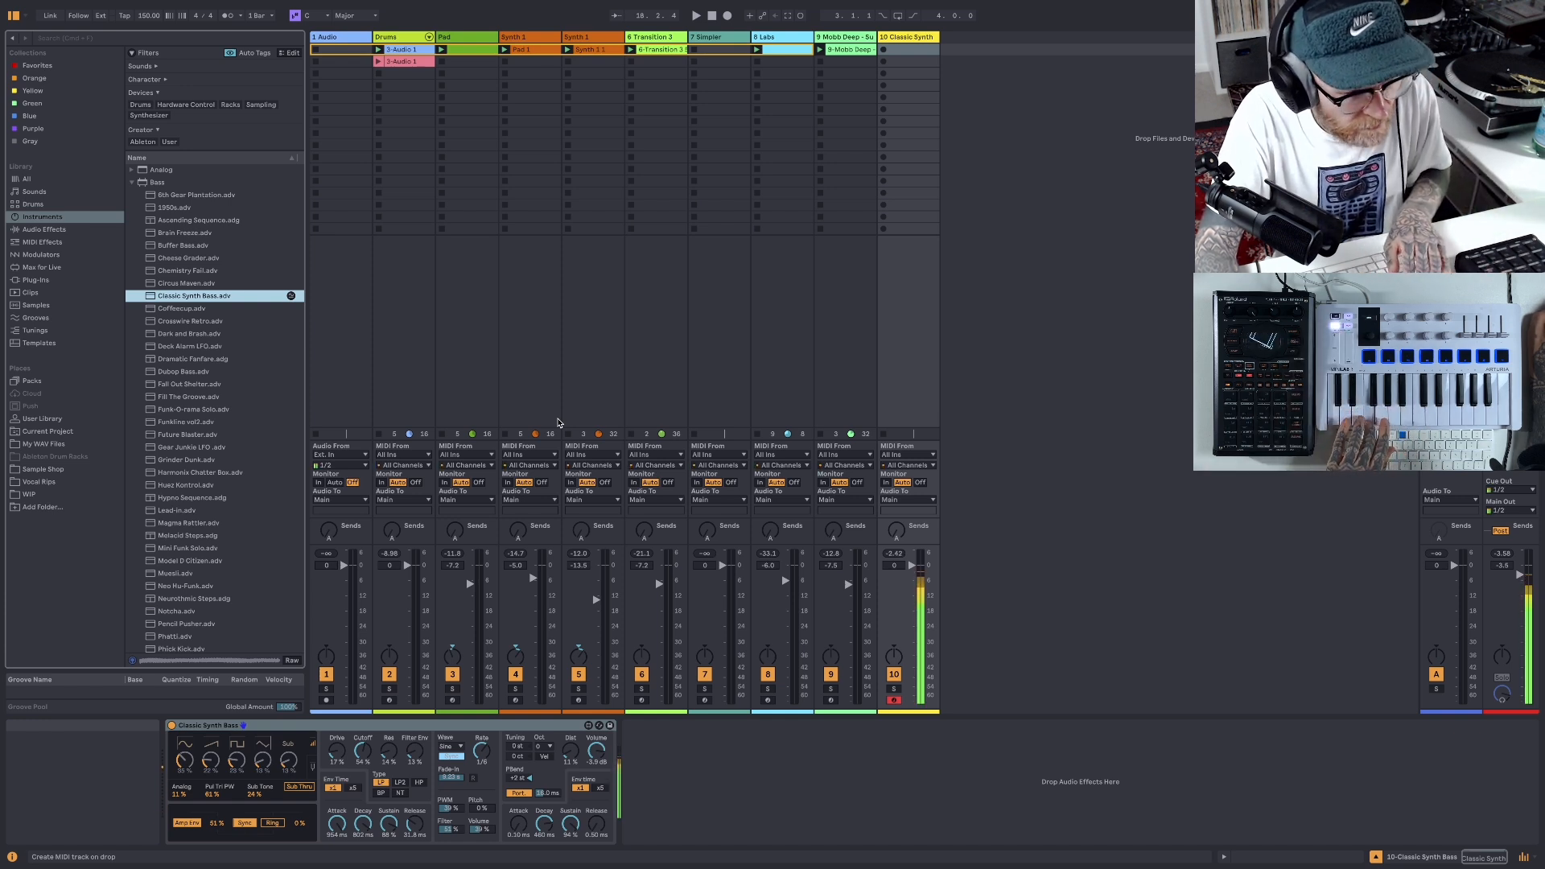
- Lower the Classic Synth Bass track's volume to -14.0 dB while trying the bass over the beat, ending with playback stopped
{"action": "left_click_drag", "start_coordinate": [911, 565], "coordinate": [911, 573]}
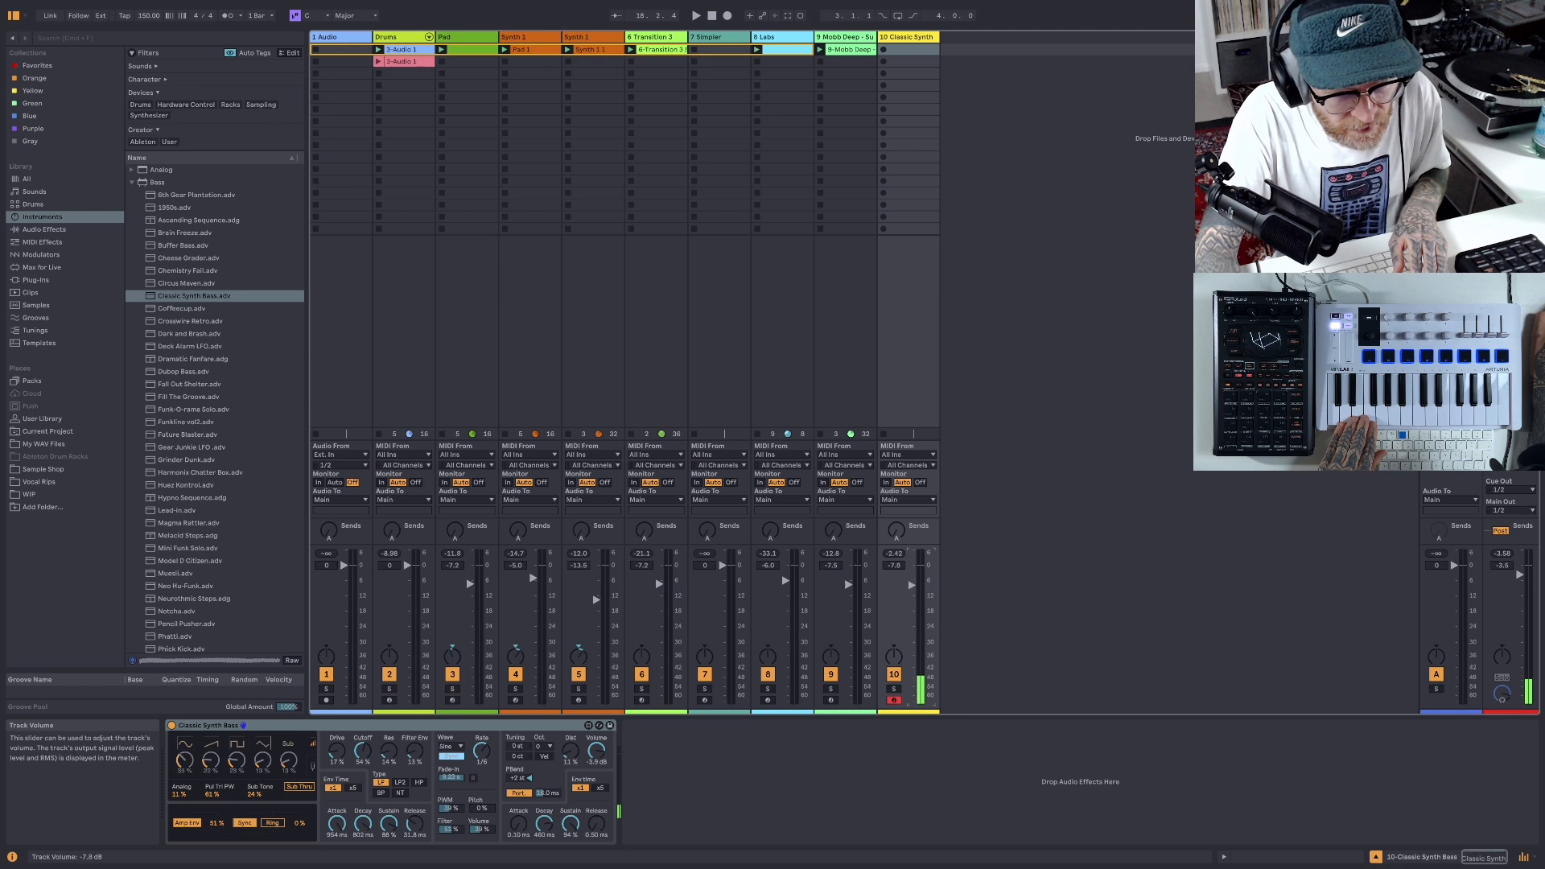
{"action": "key", "text": "space"}
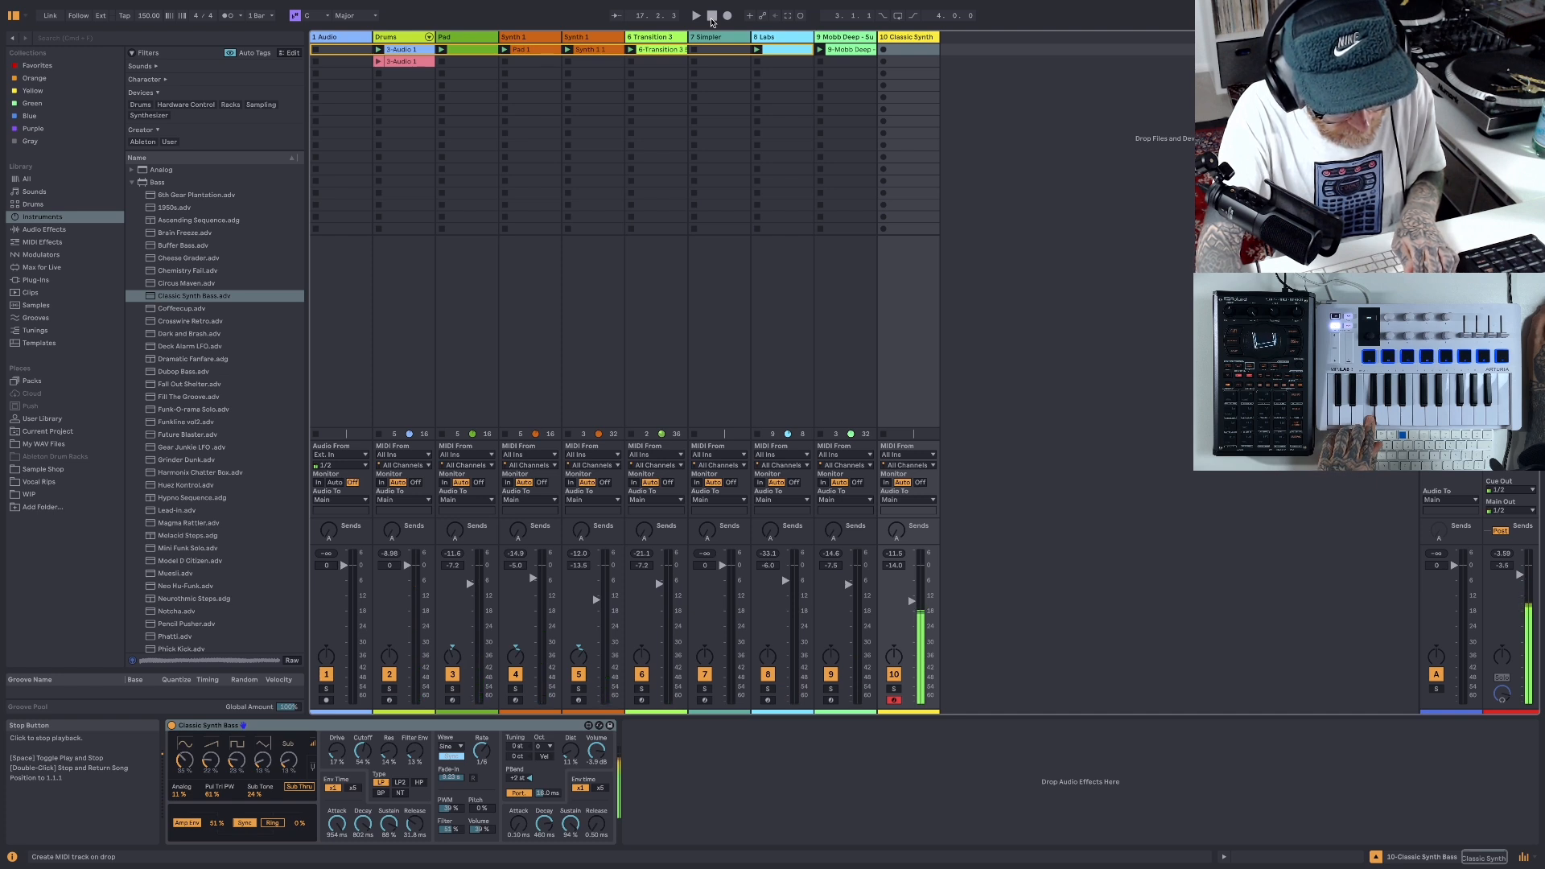
{"action": "left_click", "coordinate": [711, 16]}
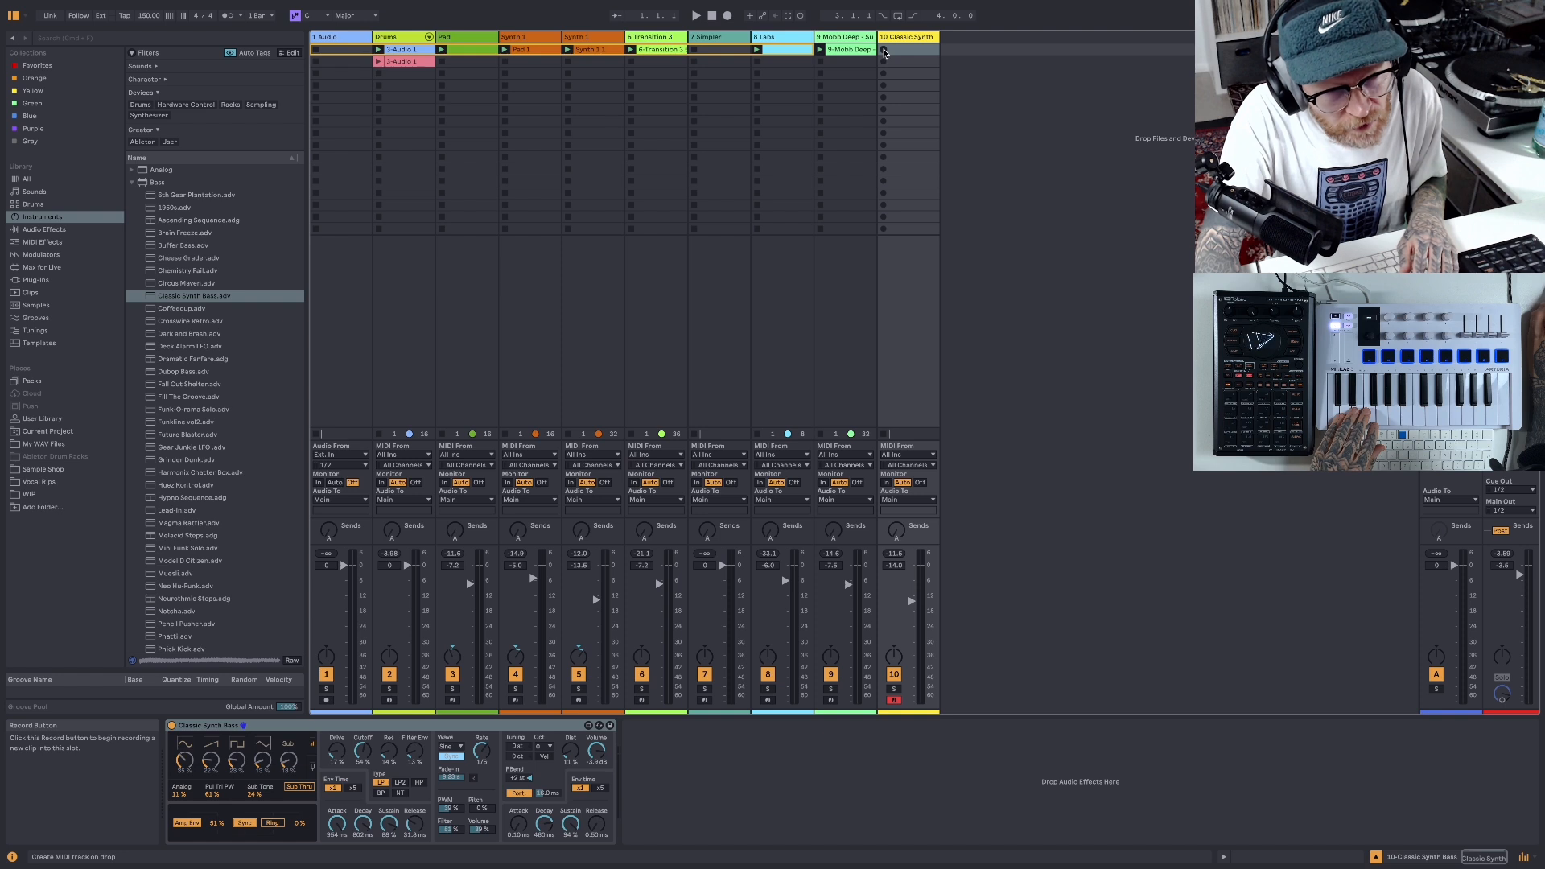
- Record a held bass note over the beat into the first slot of the Classic Synth Bass track
{"action": "left_click", "coordinate": [884, 52]}
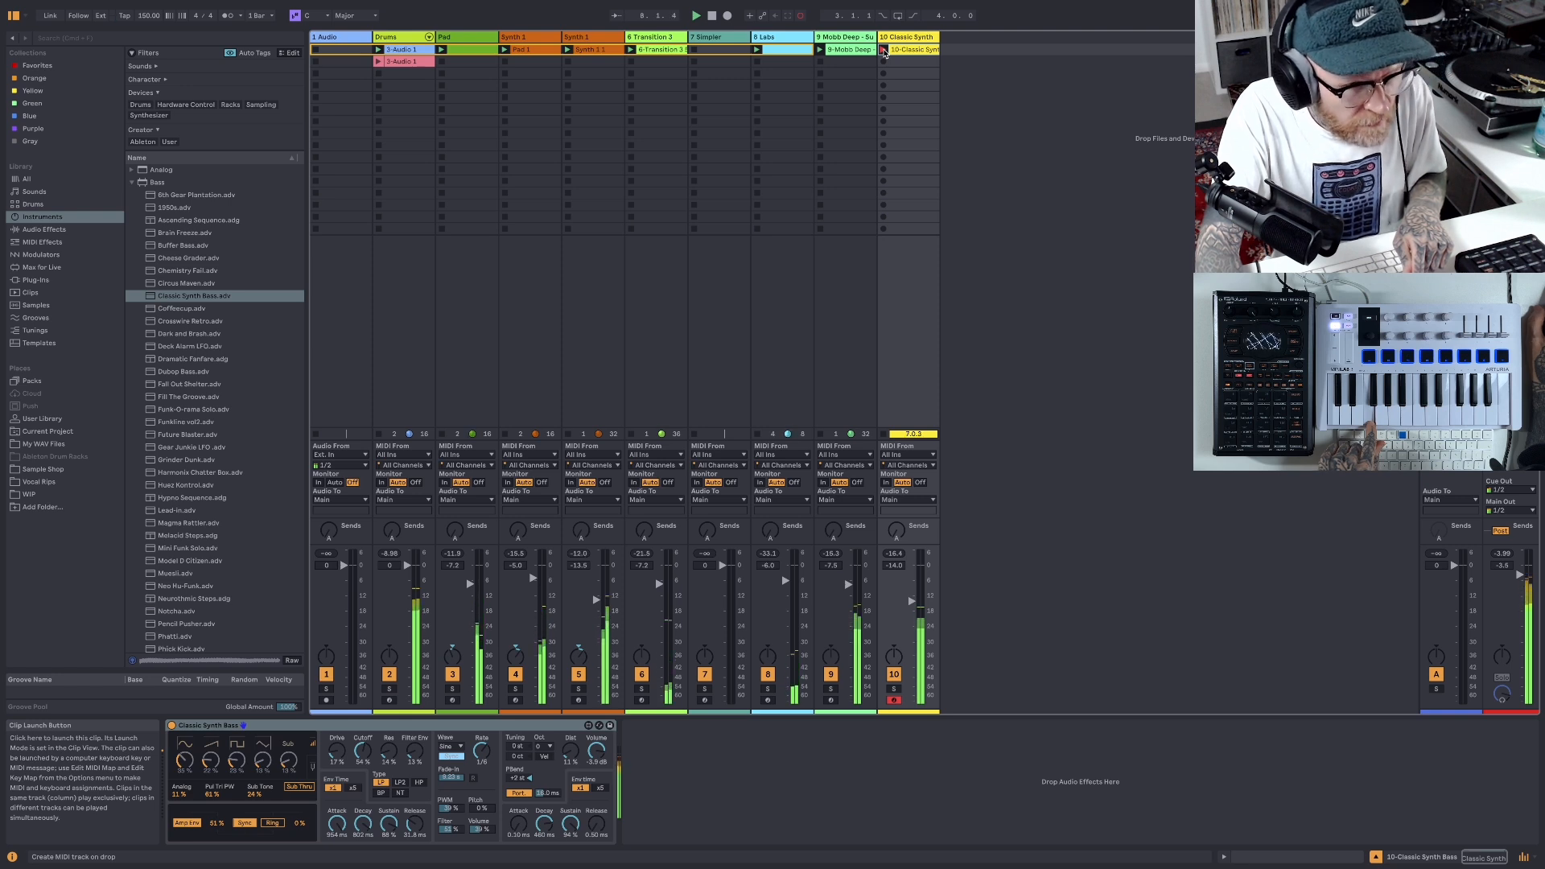
{"action": "left_click", "coordinate": [883, 51]}
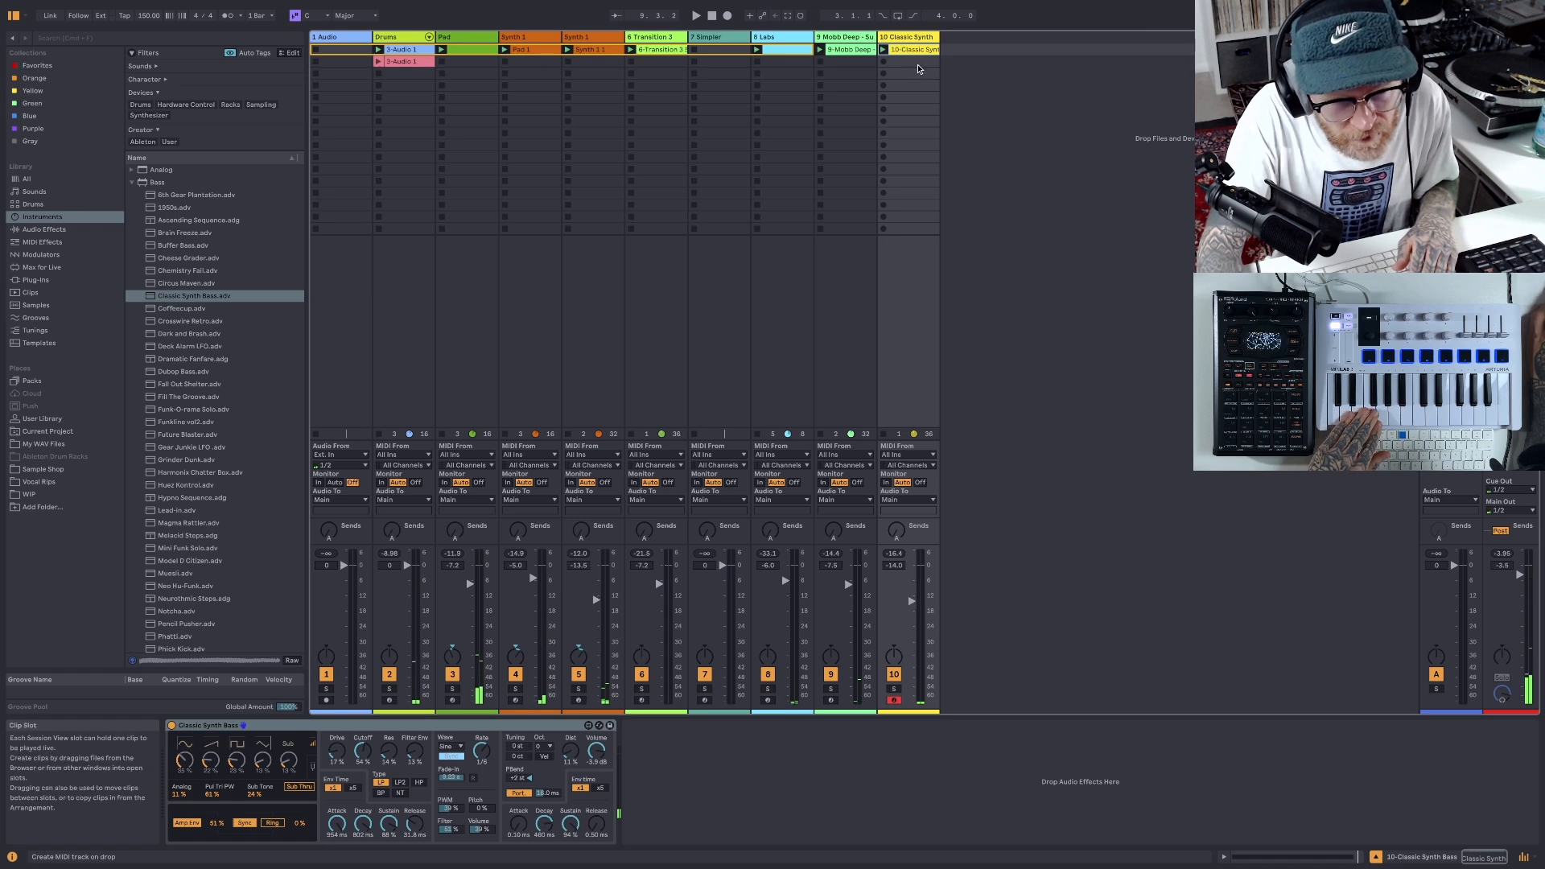
- Shorten the recorded bass clip's loop to 8 bars and crop the clip to that length
{"action": "double_click", "coordinate": [907, 50]}
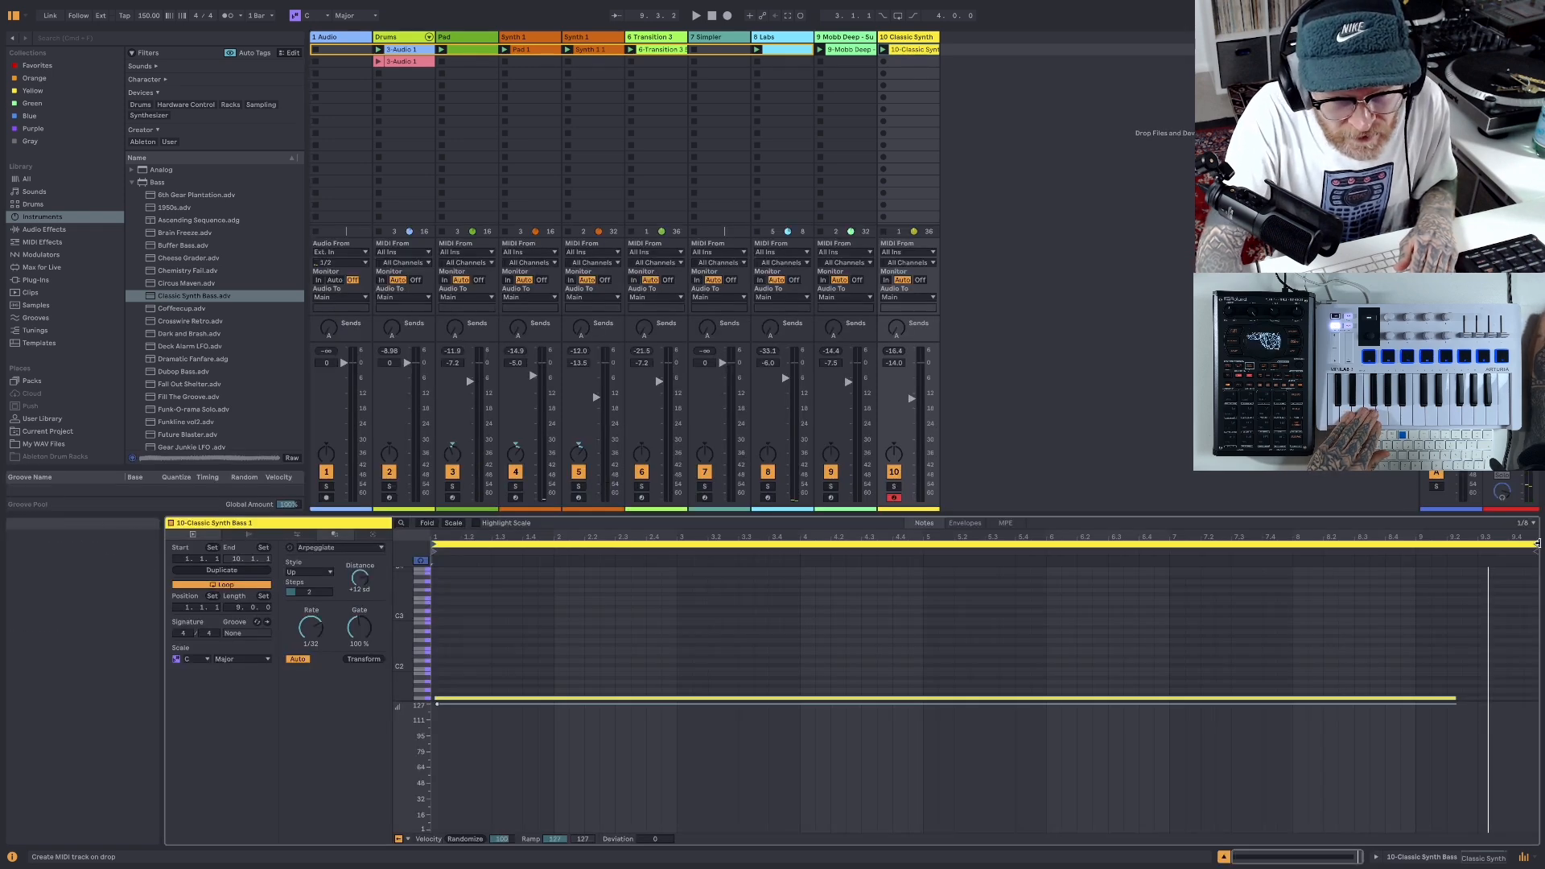
{"action": "left_click_drag", "start_coordinate": [1536, 545], "coordinate": [1414, 545]}
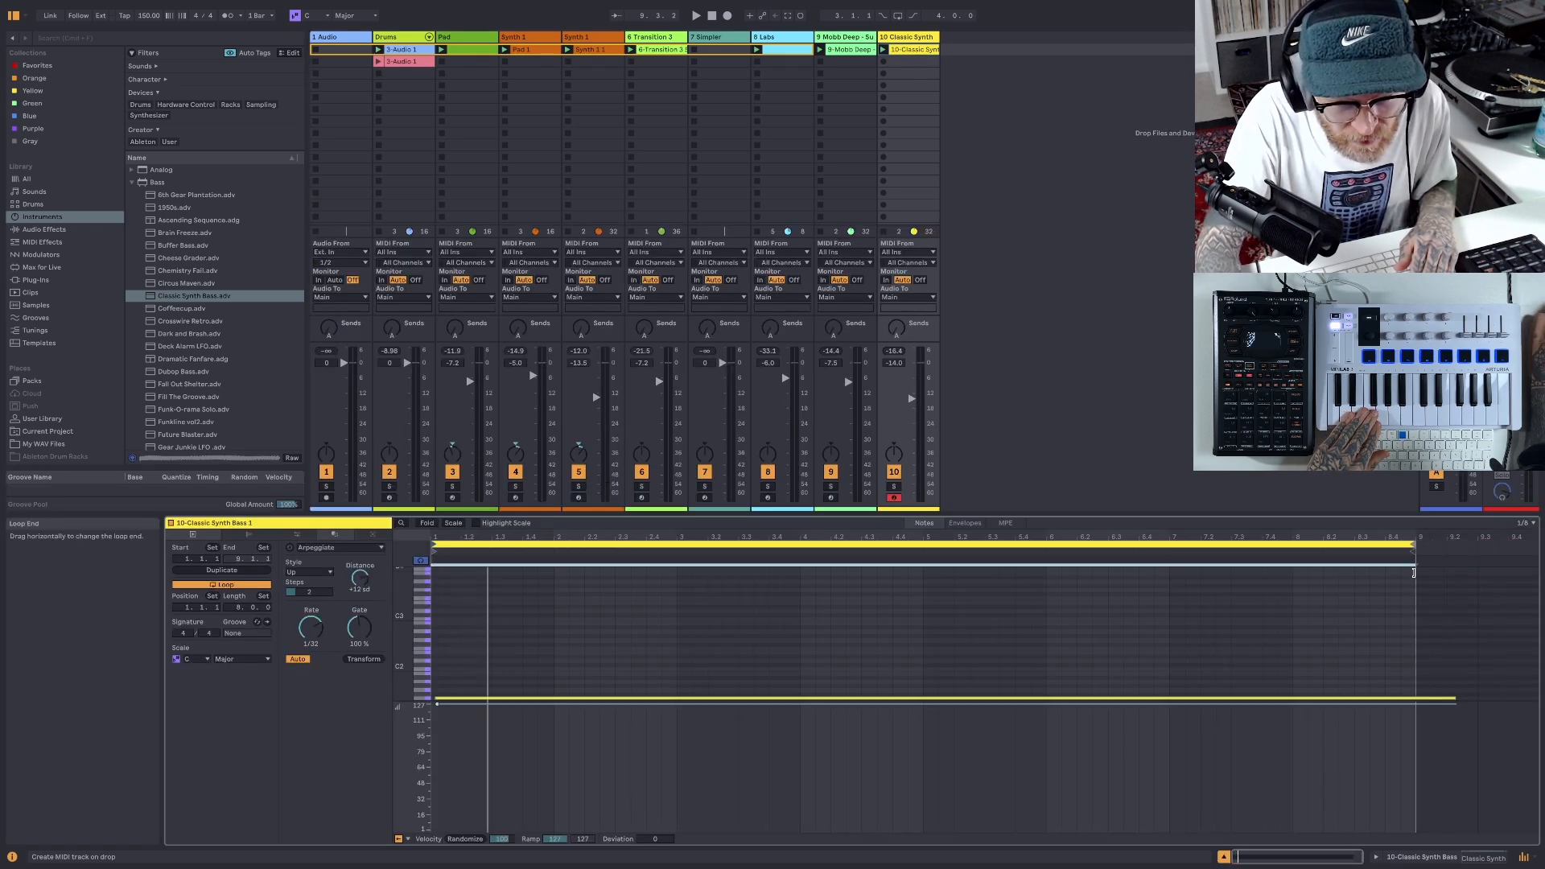
{"action": "right_click", "coordinate": [1373, 594]}
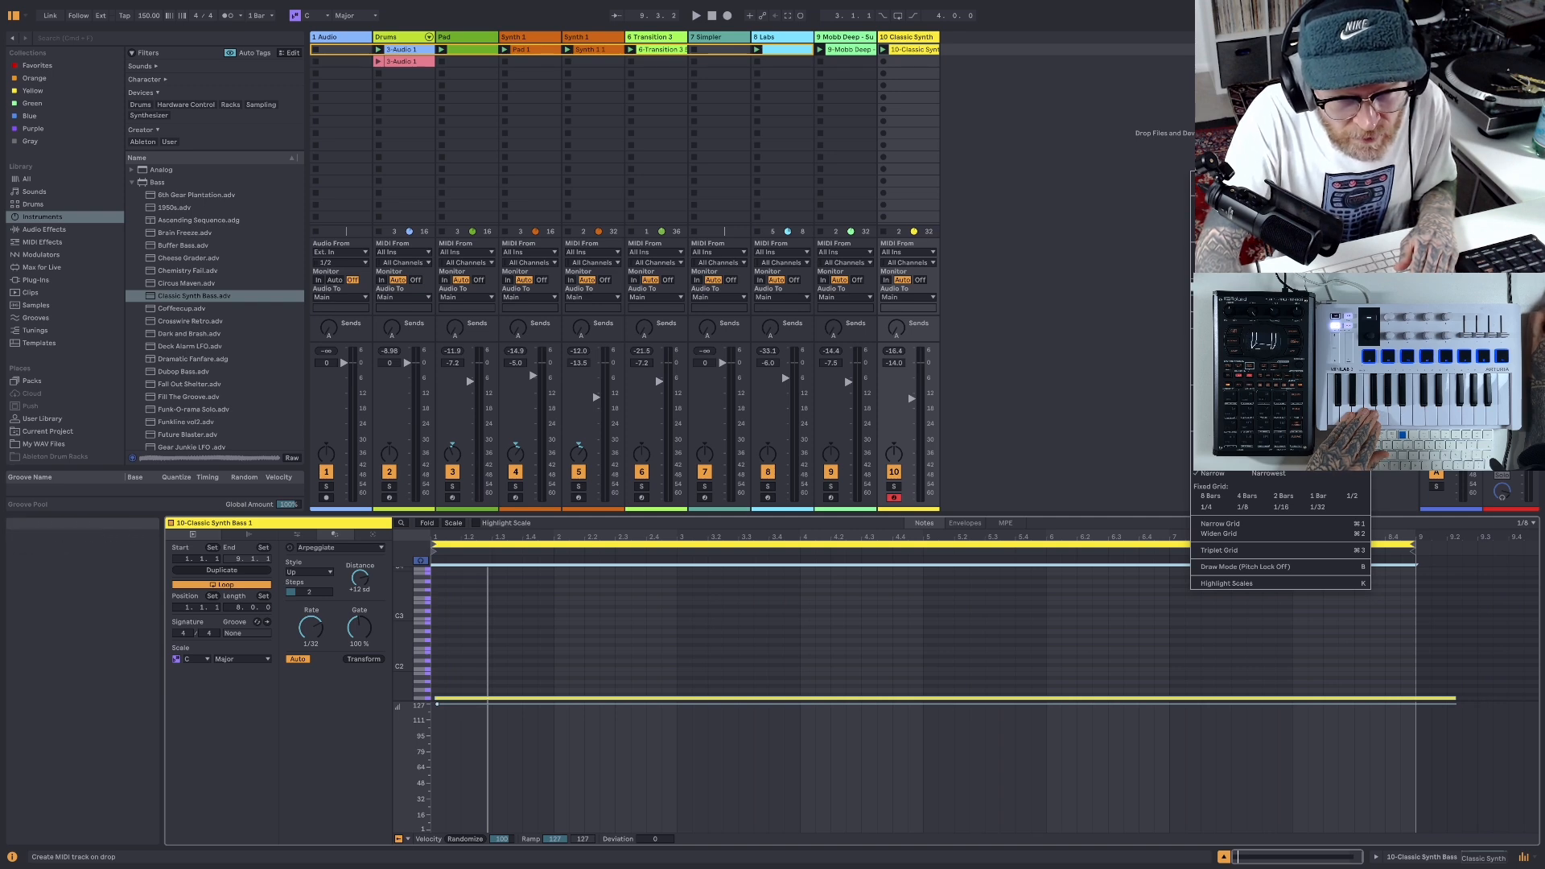
{"action": "left_click", "coordinate": [1227, 378]}
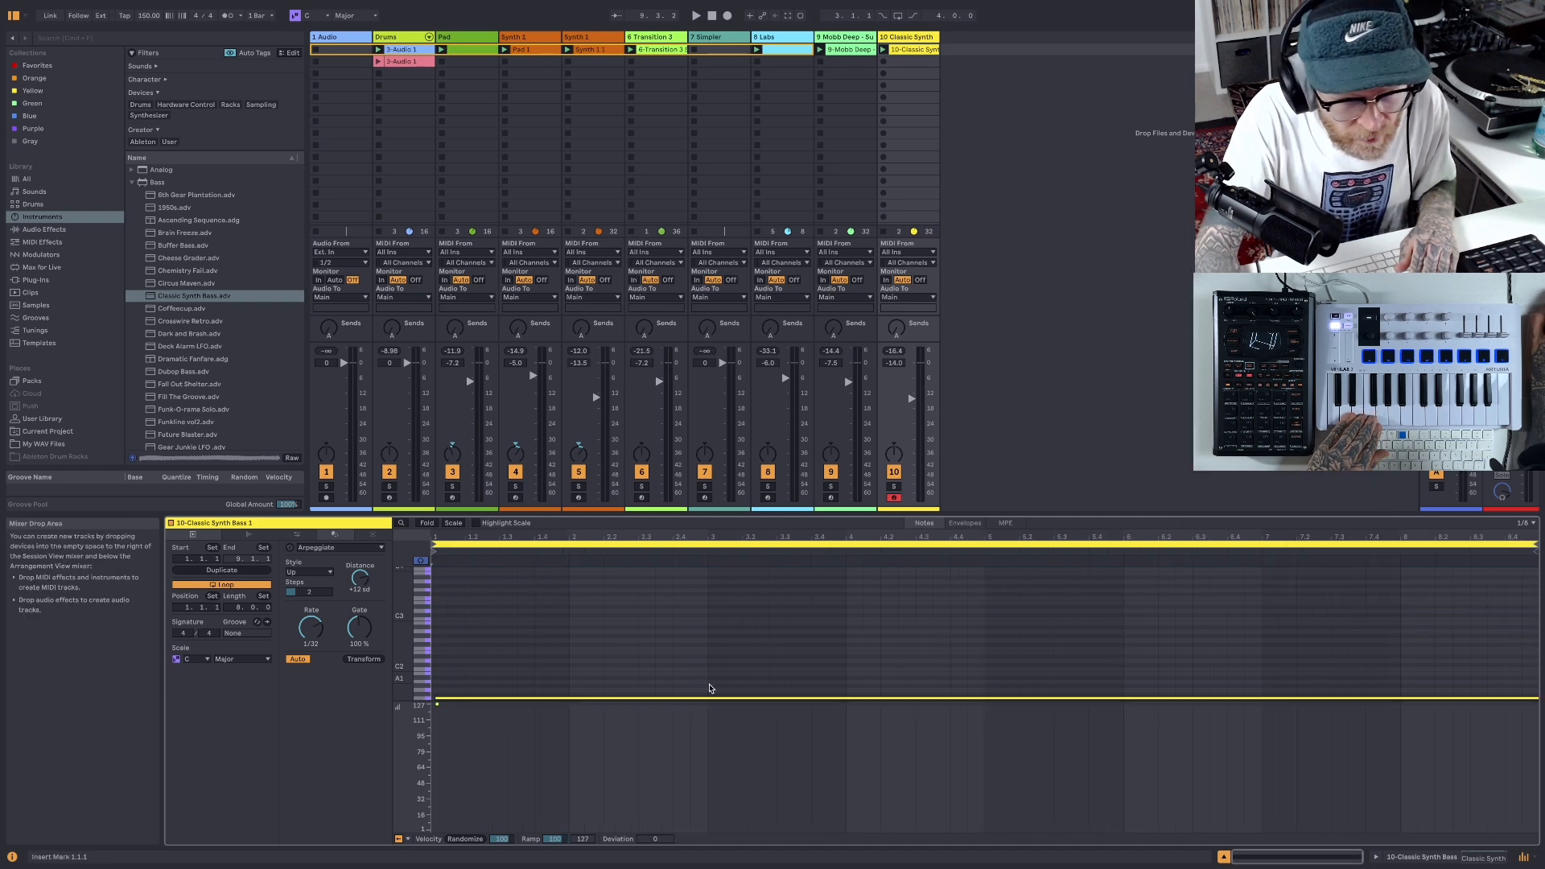
- Quantize the held bass note and extend its end to the end of the 8-bar clip
{"action": "left_click", "coordinate": [649, 698]}
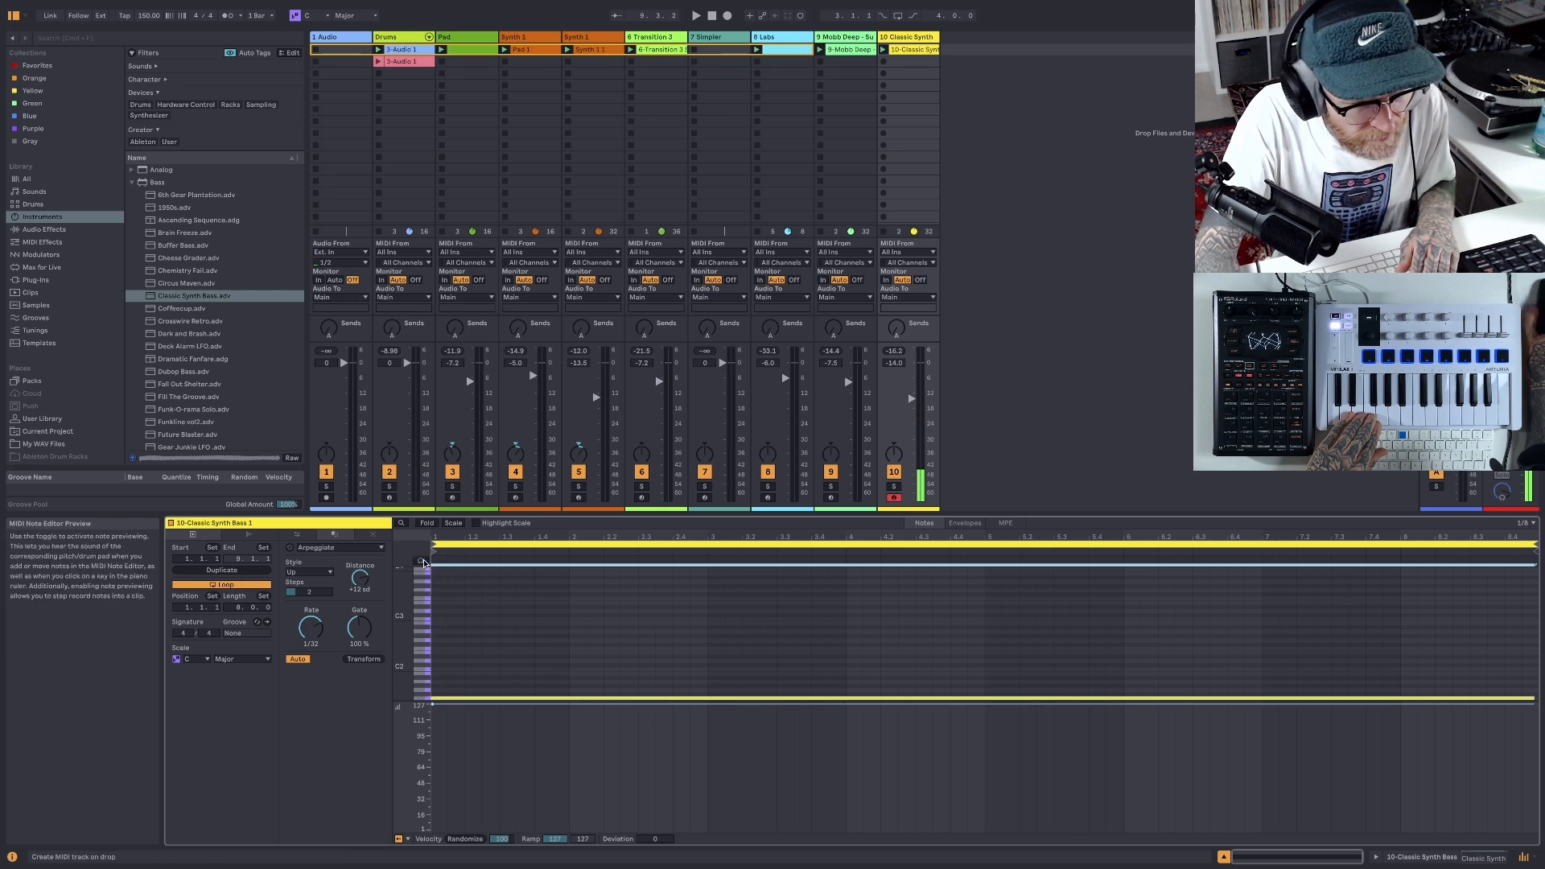
{"action": "right_click", "coordinate": [476, 695]}
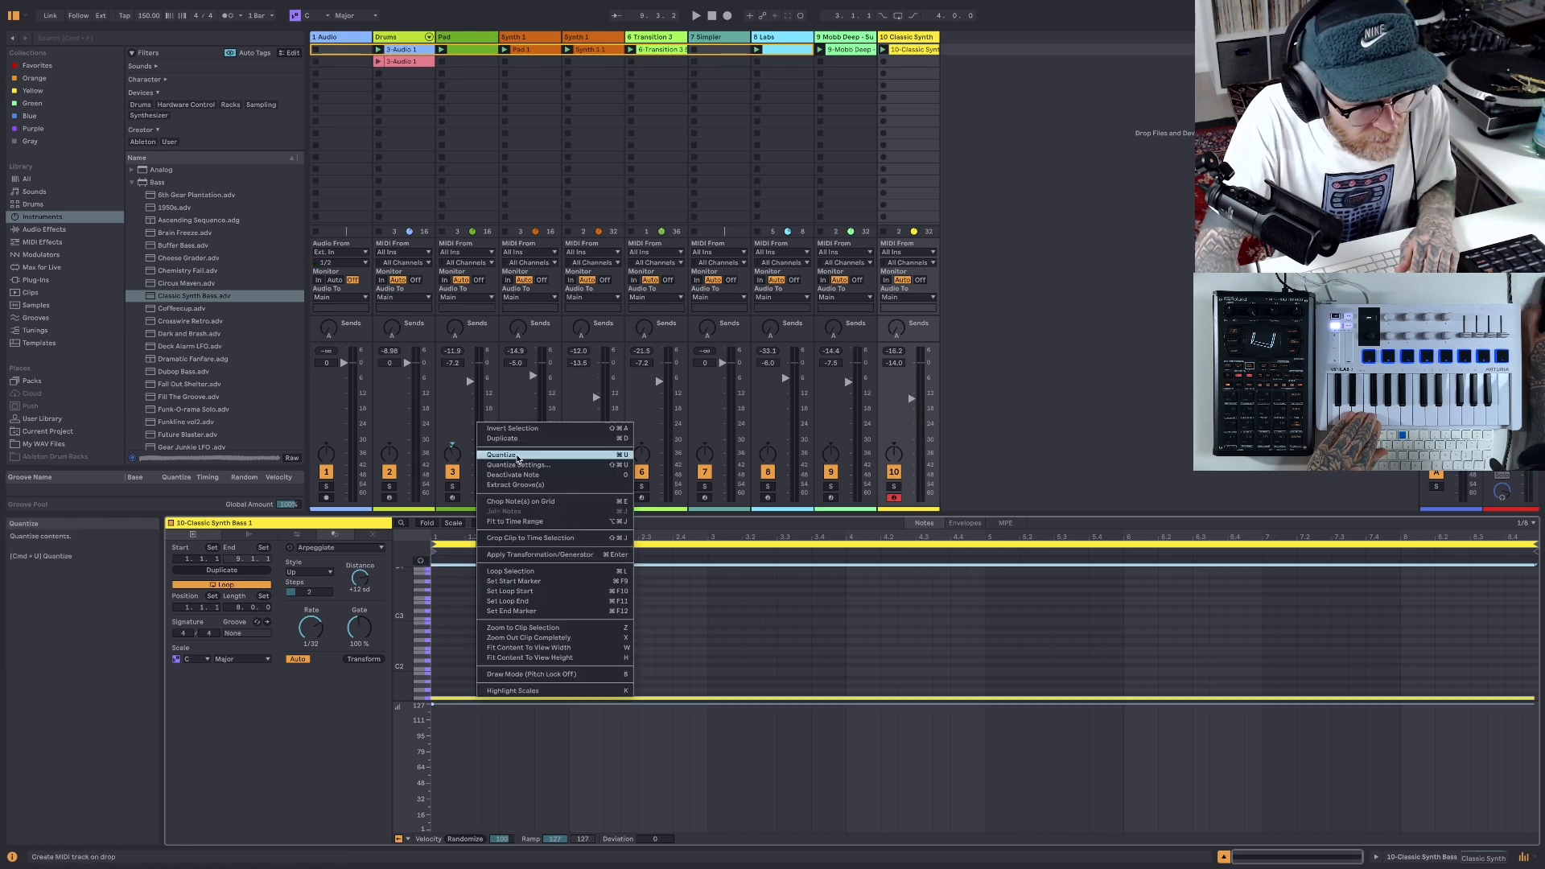
{"action": "left_click", "coordinate": [522, 457]}
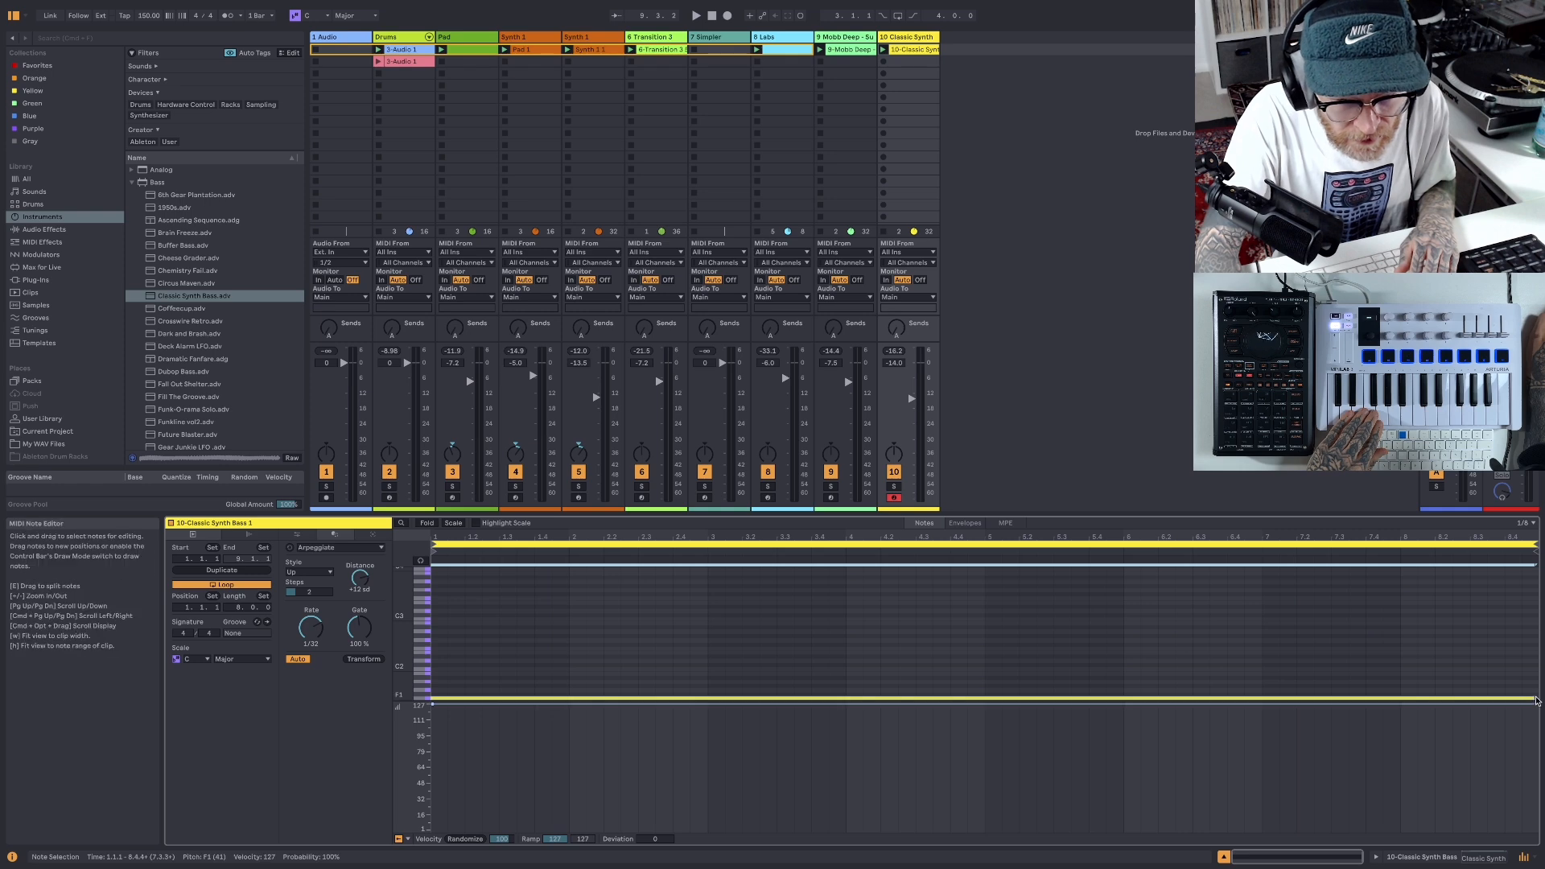
{"action": "left_click_drag", "start_coordinate": [1532, 696], "coordinate": [1537, 697]}
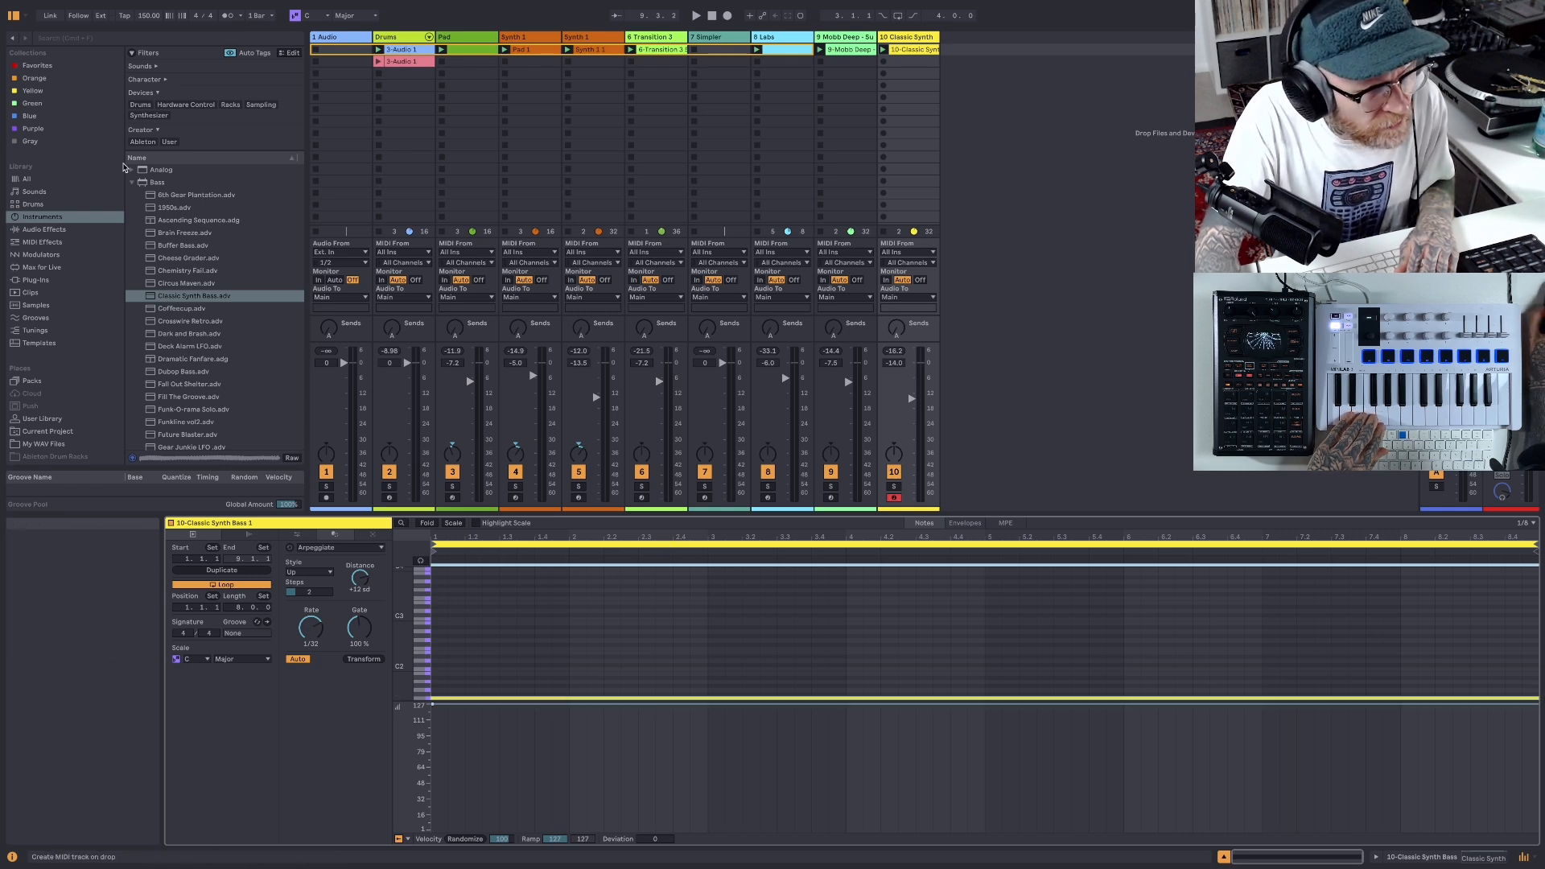
- Find Auto Filter among the audio effects and add it to the Classic Synth Bass track
{"action": "left_click", "coordinate": [43, 195]}
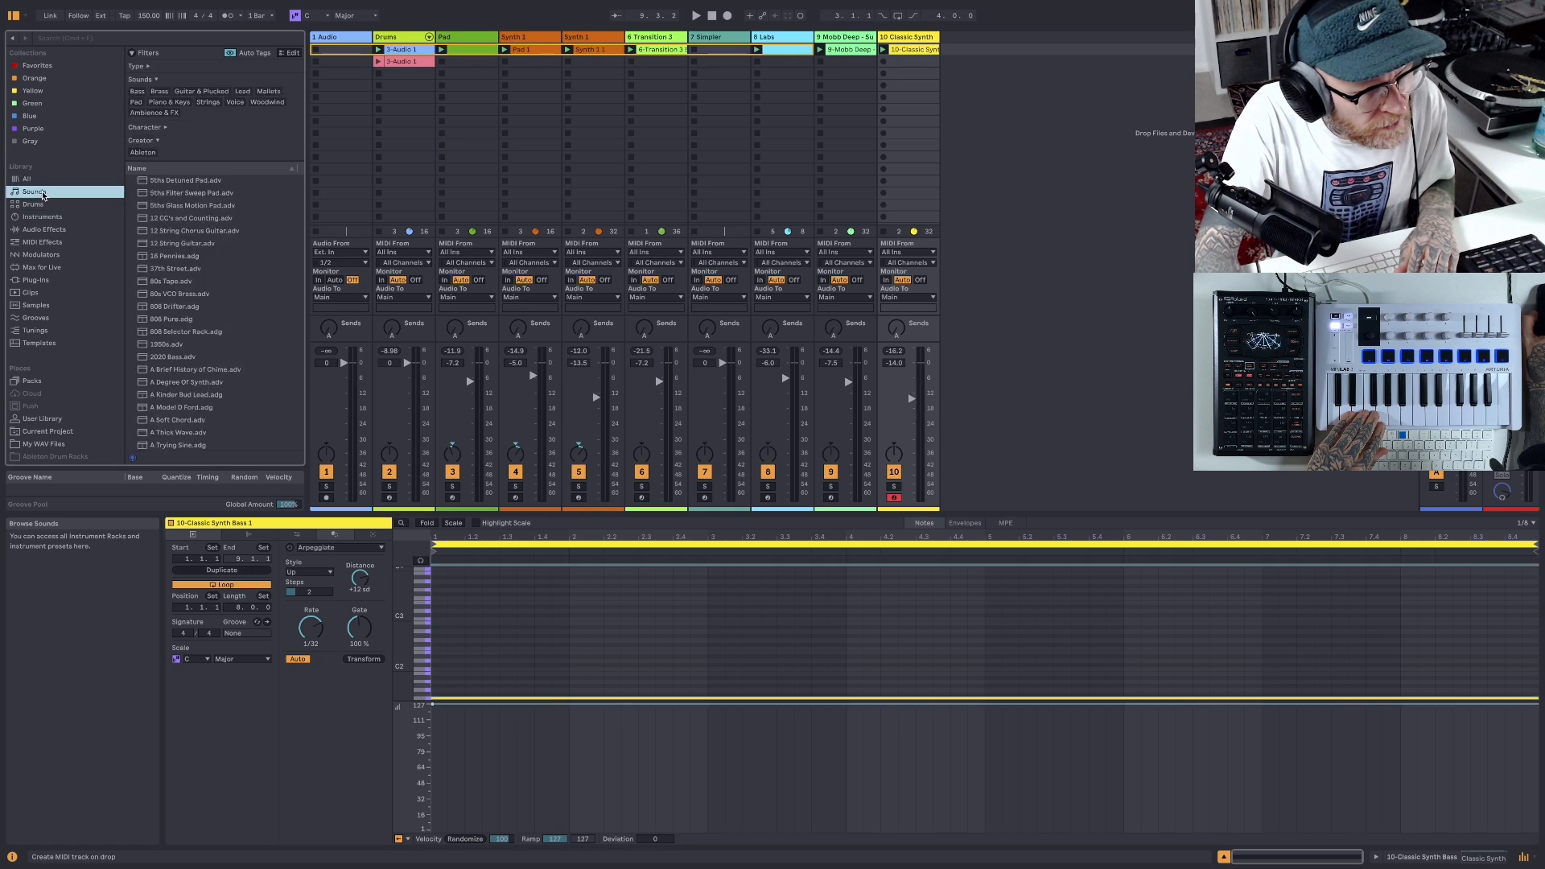
{"action": "left_click", "coordinate": [41, 182]}
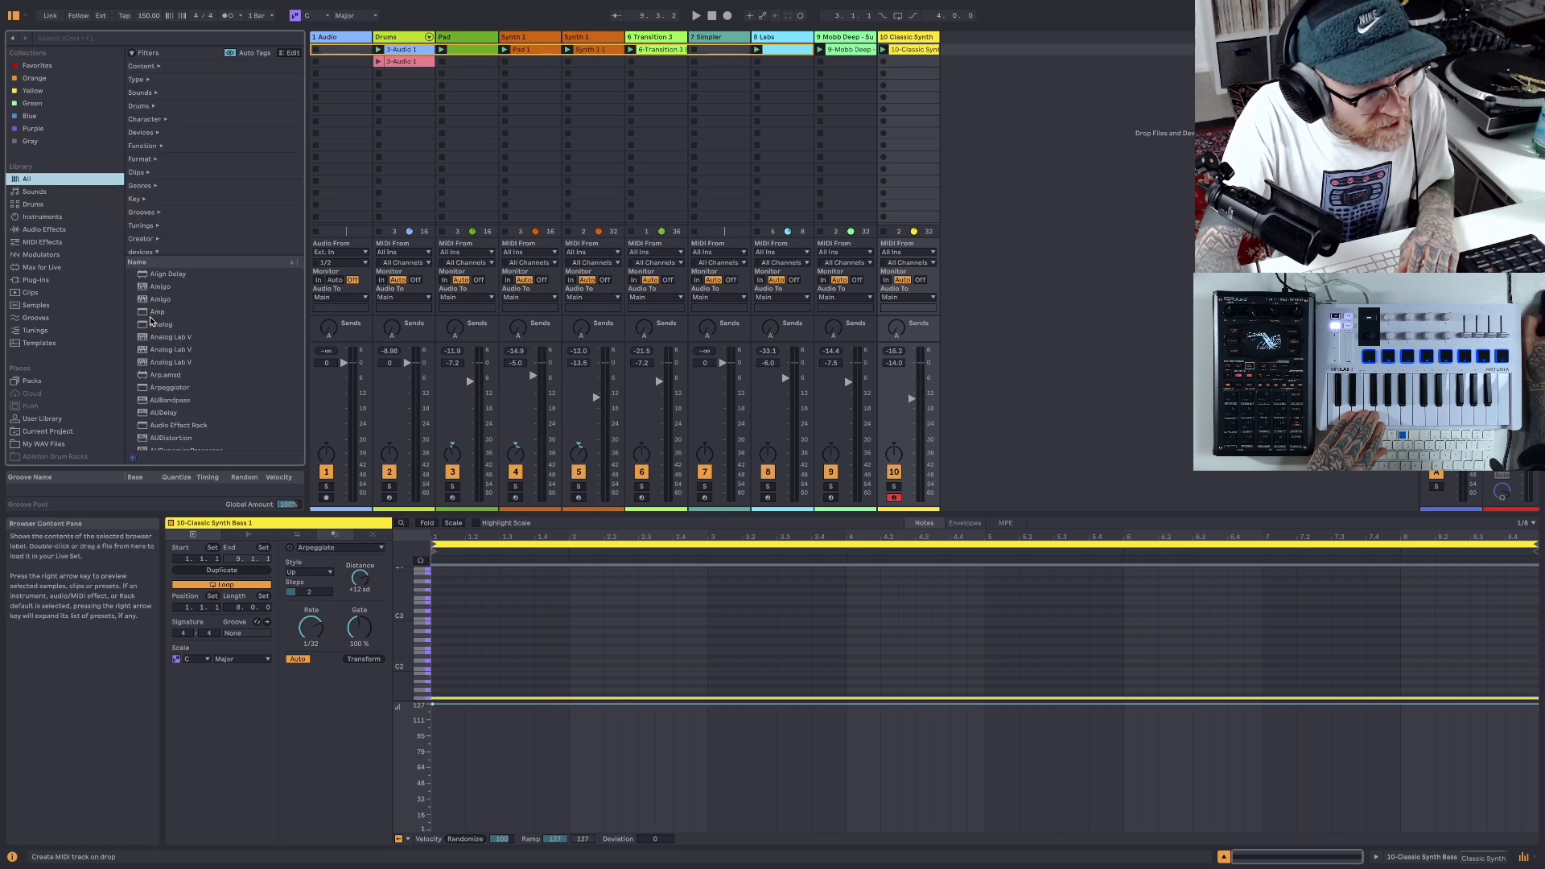
{"action": "left_click", "coordinate": [54, 232]}
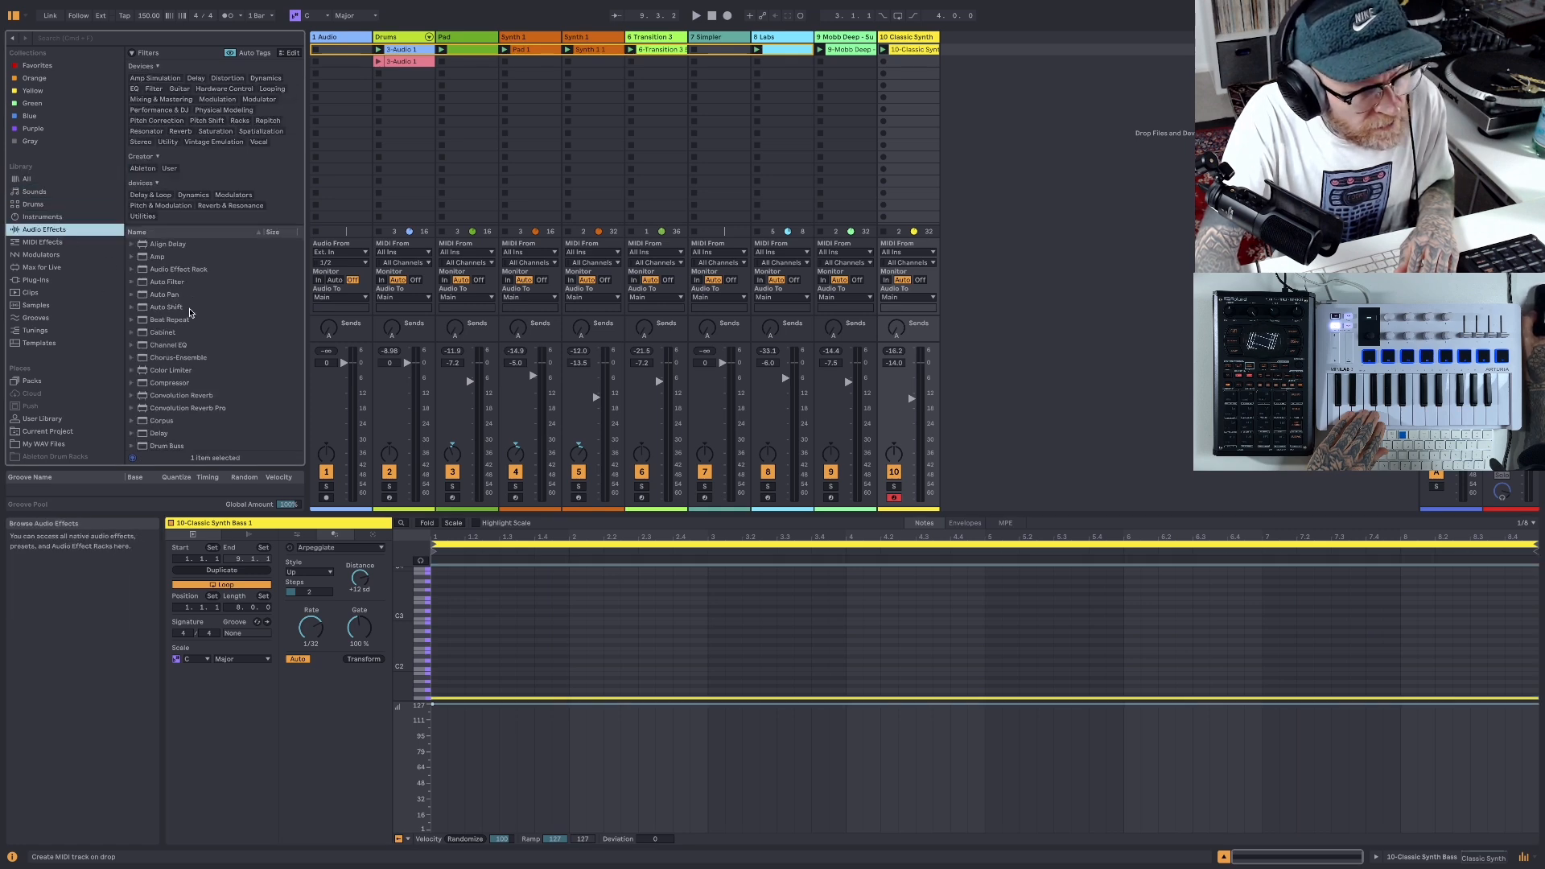
{"action": "left_click", "coordinate": [143, 283]}
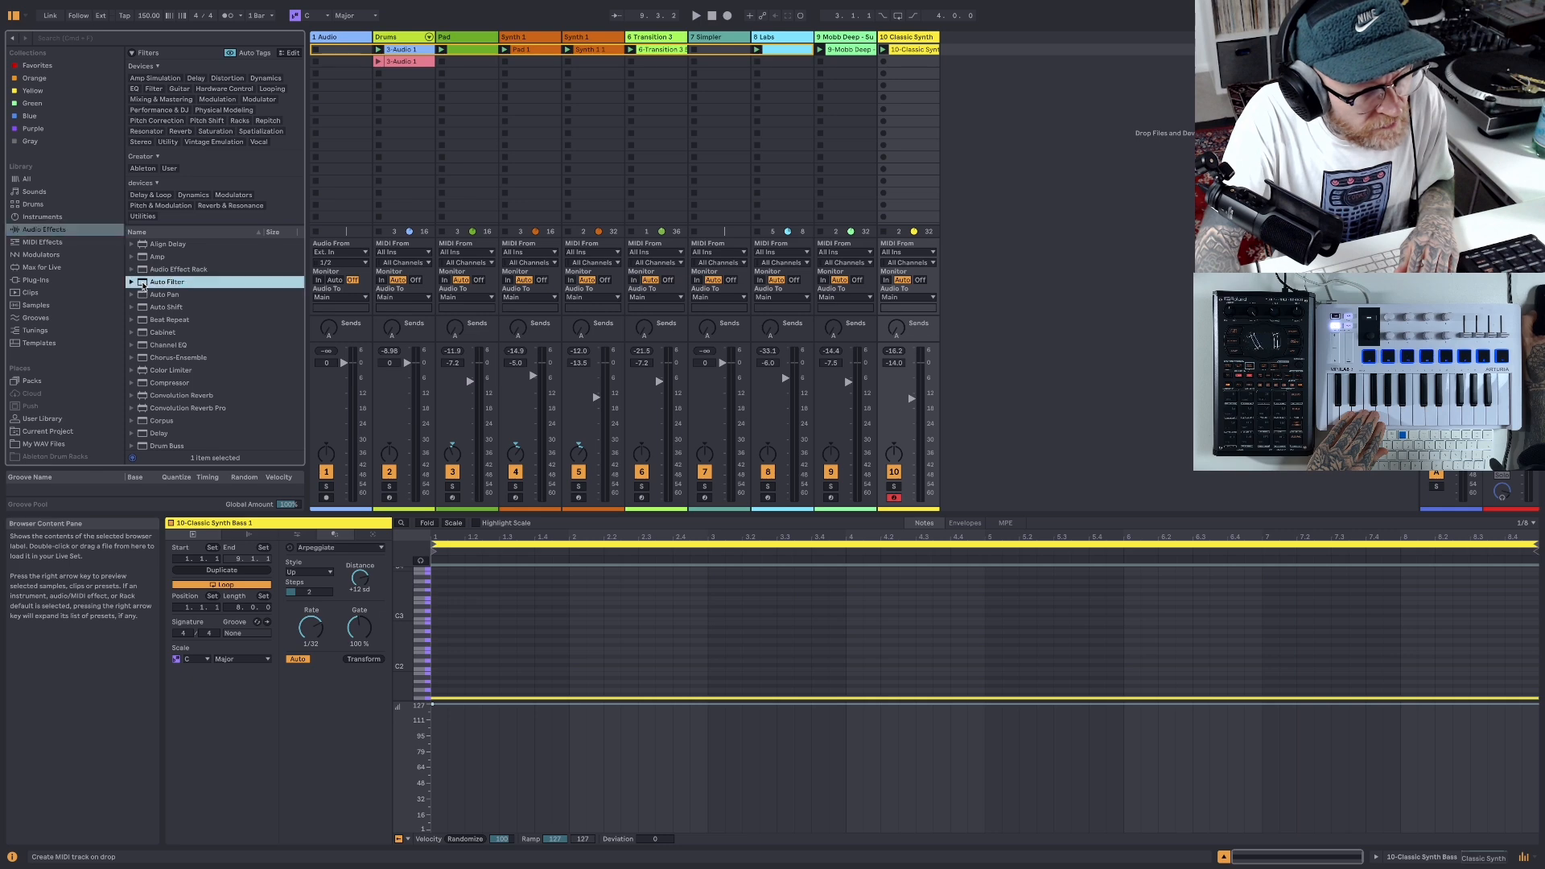
{"action": "left_click", "coordinate": [905, 40]}
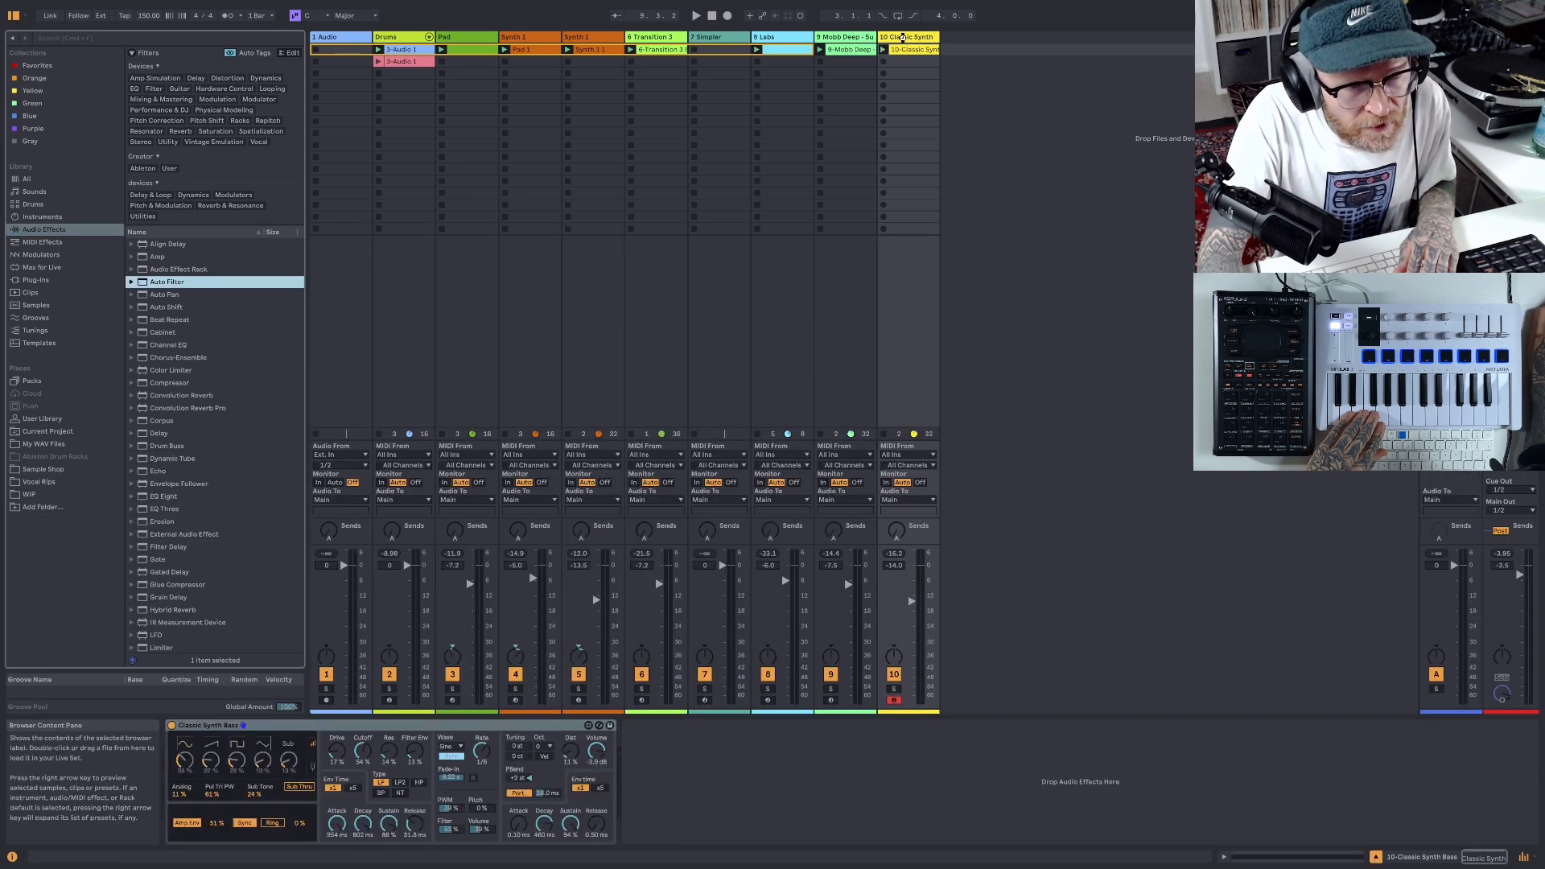
{"action": "key", "text": "Return"}
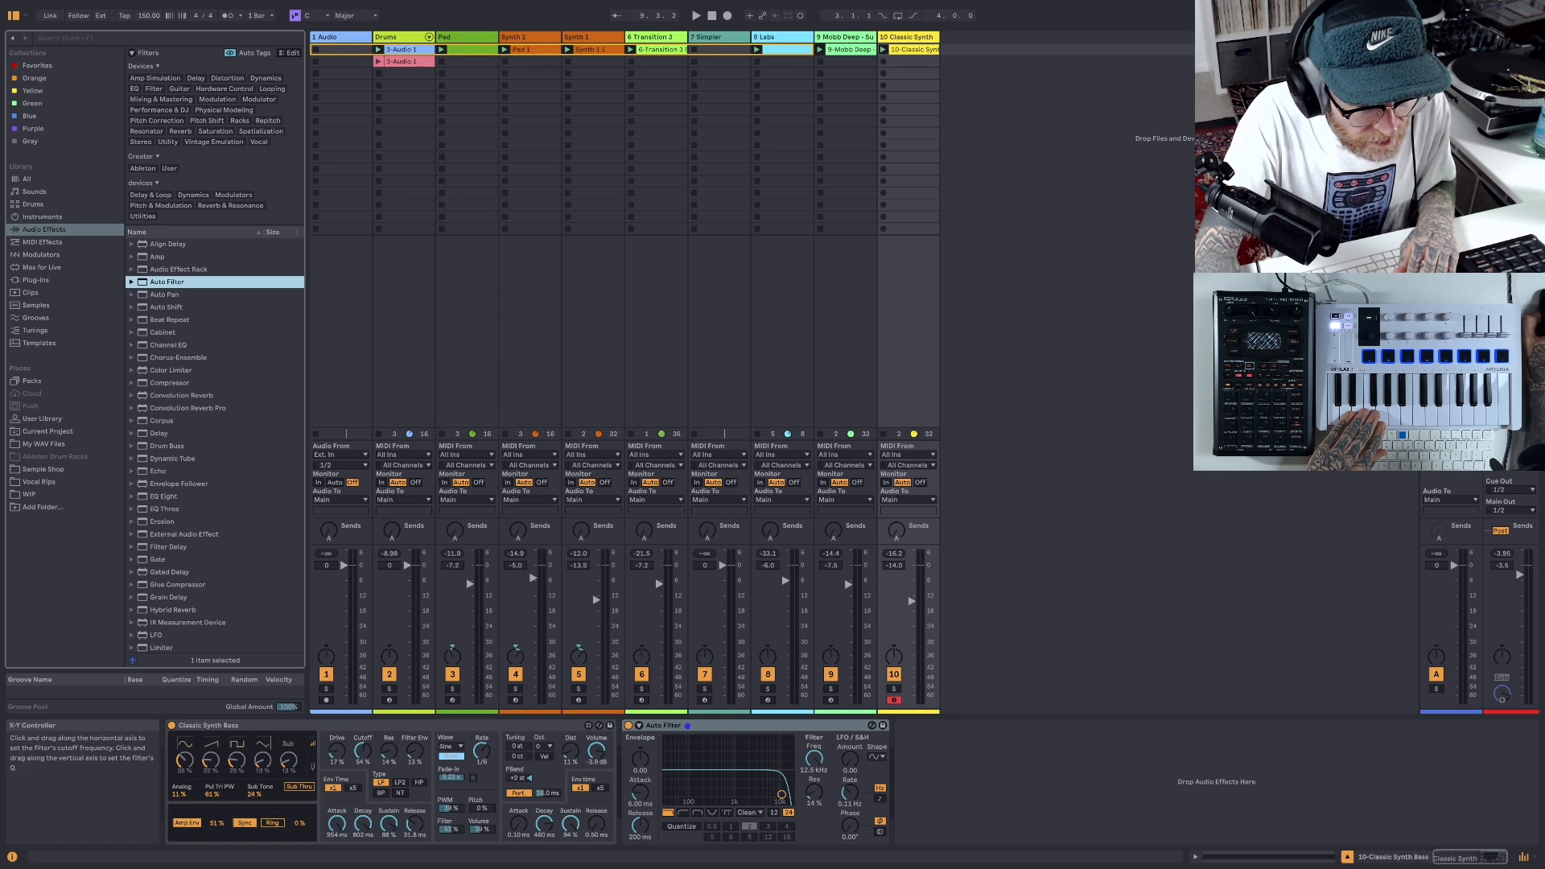
- Open the Auto Filter's frequency fully and automate it in the bass clip to fall steadily over 8 bars to about mid-range
{"action": "left_click_drag", "start_coordinate": [781, 795], "coordinate": [791, 799]}
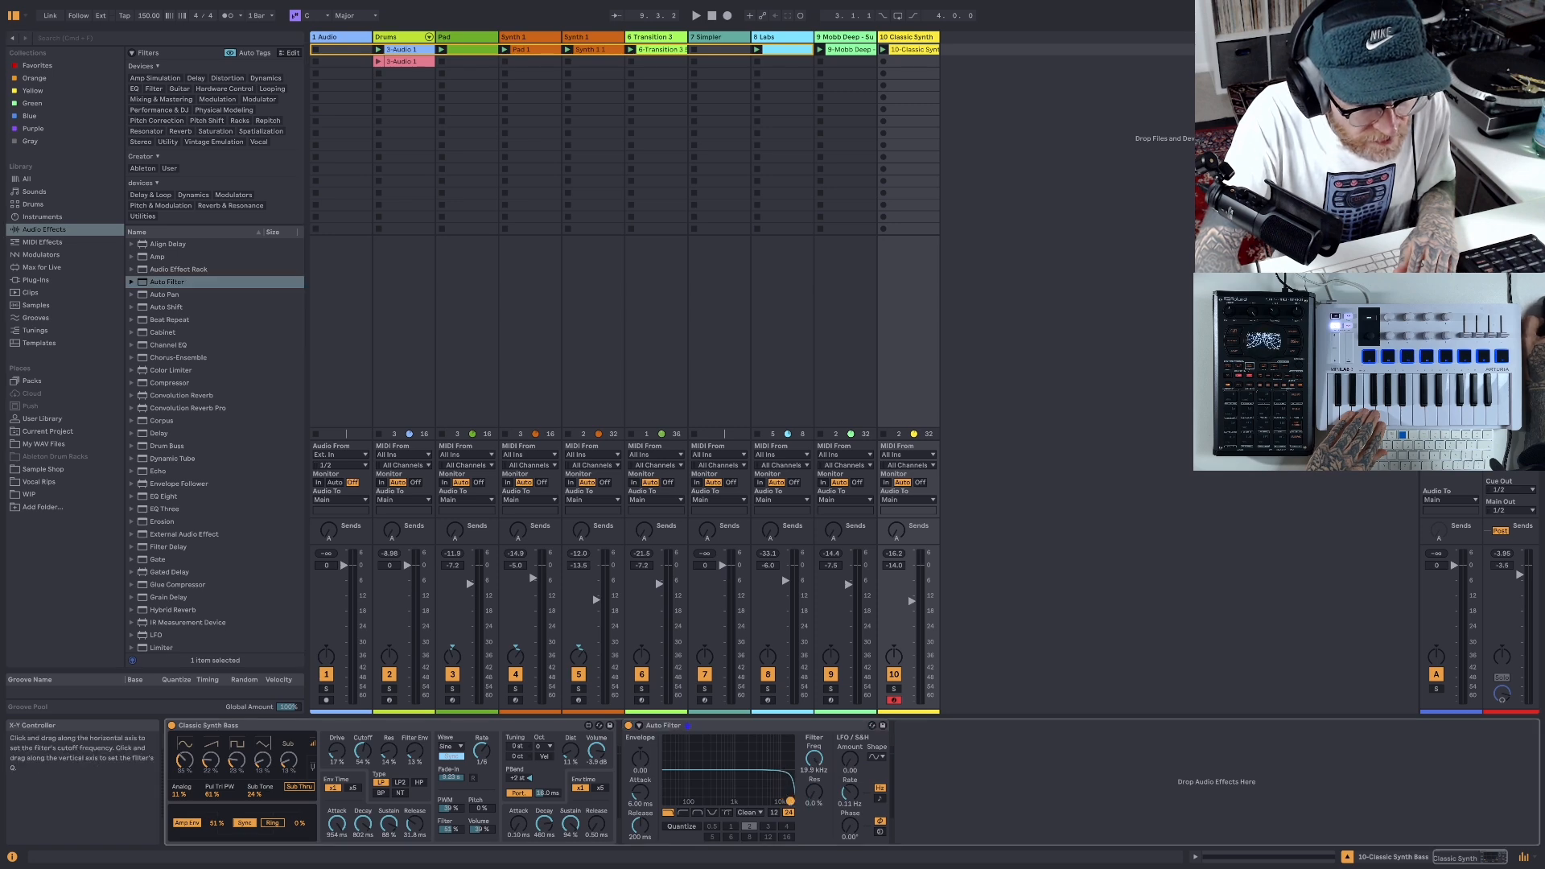
{"action": "right_click", "coordinate": [816, 760]}
{"action": "left_click", "coordinate": [845, 765]}
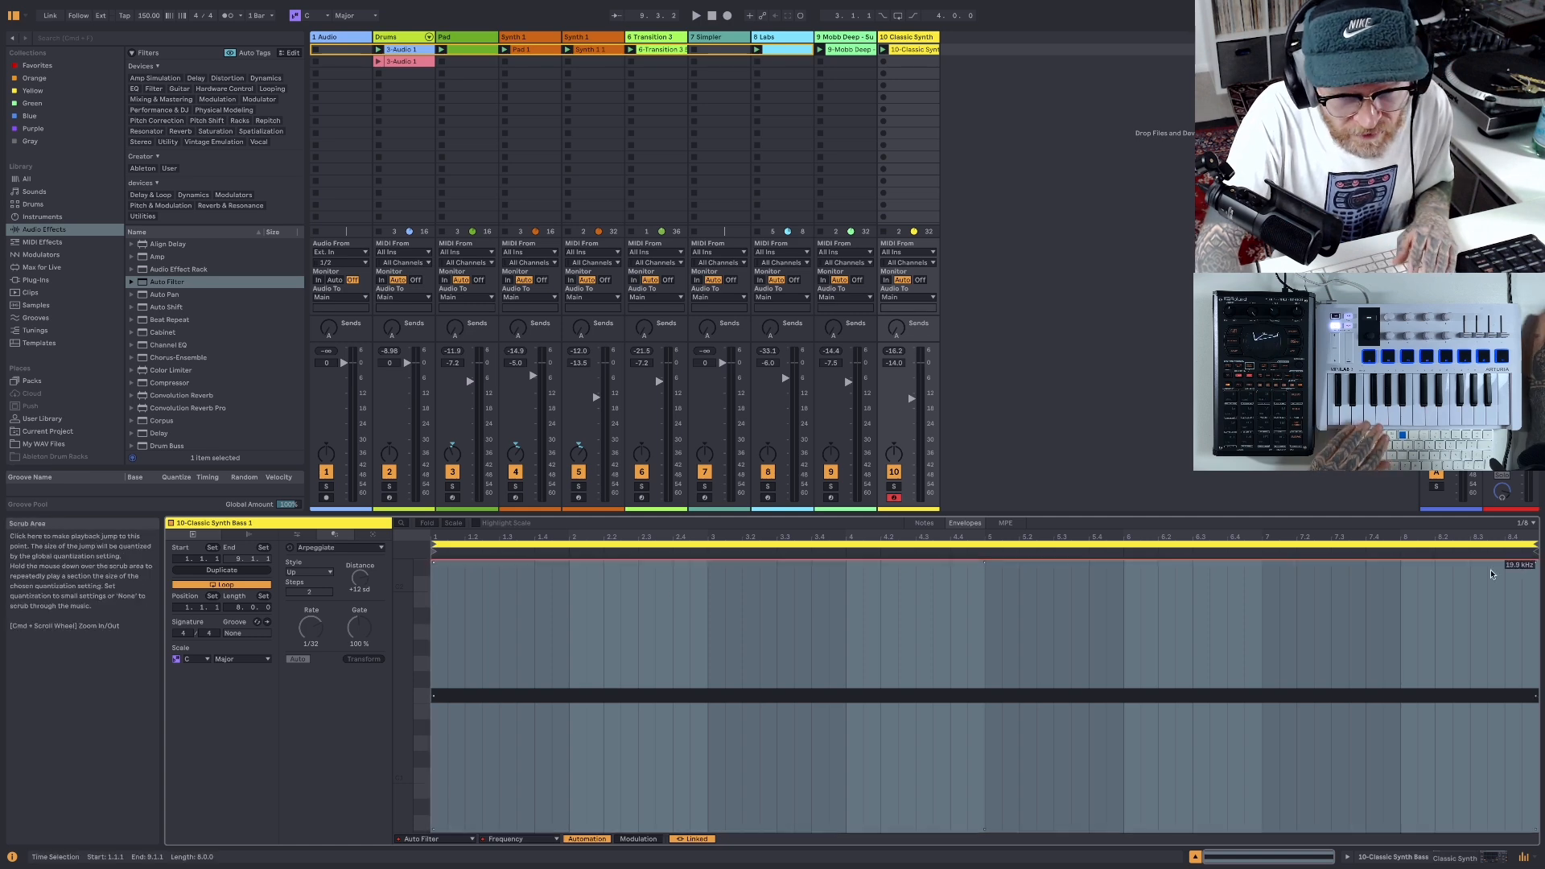
{"action": "left_click_drag", "start_coordinate": [1537, 560], "coordinate": [1538, 704]}
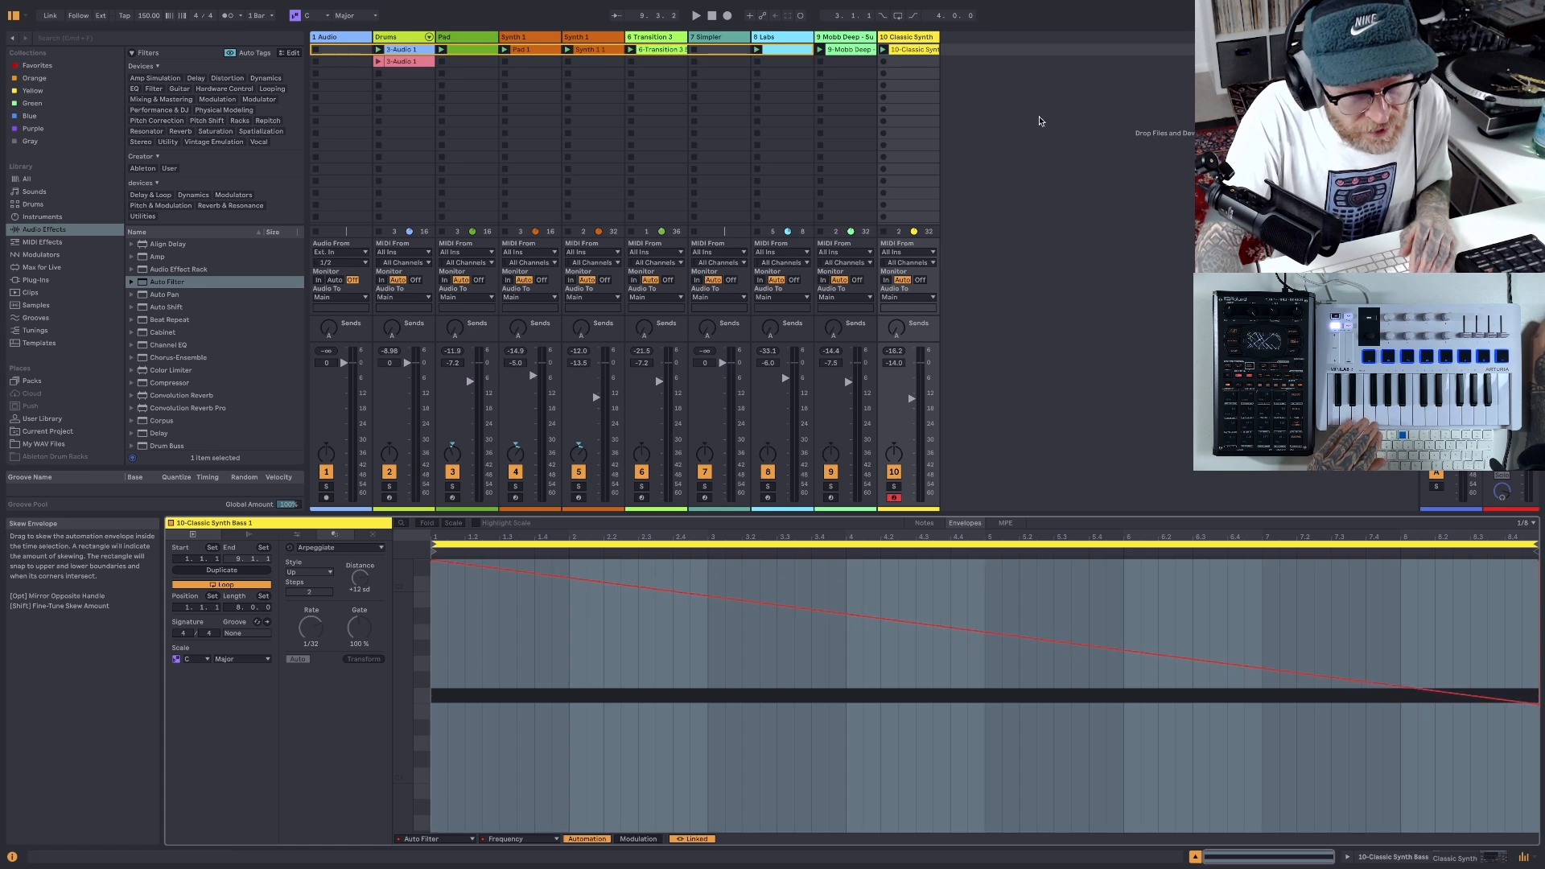
- Play the beat with the filtered bass and lower the Classic Synth Bass track's volume to -18.0 dB
{"action": "left_click", "coordinate": [694, 17]}
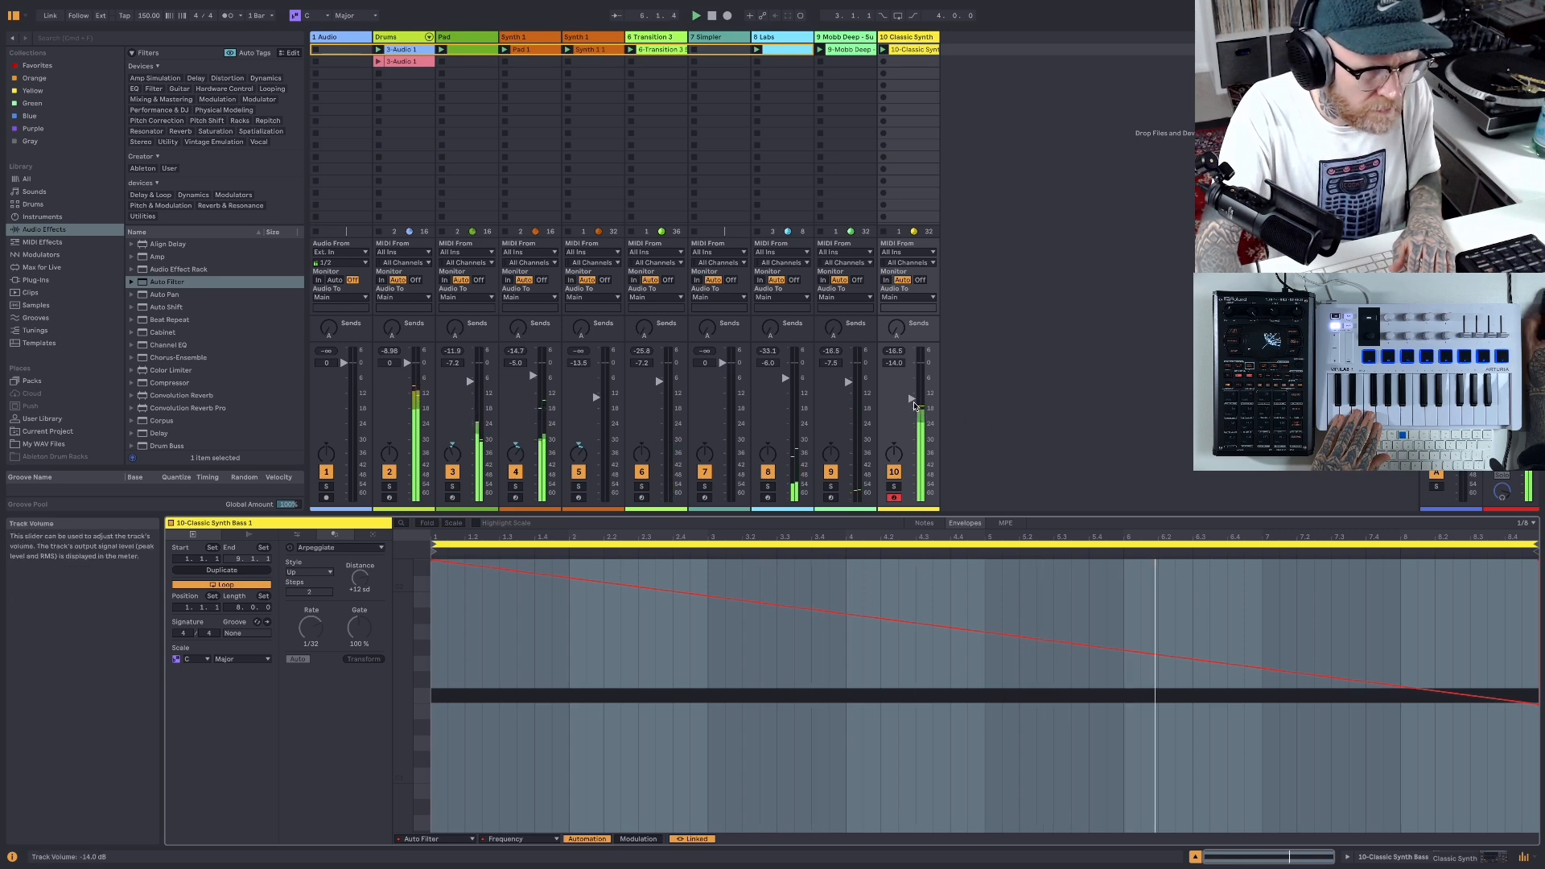
{"action": "left_click_drag", "start_coordinate": [912, 404], "coordinate": [913, 406]}
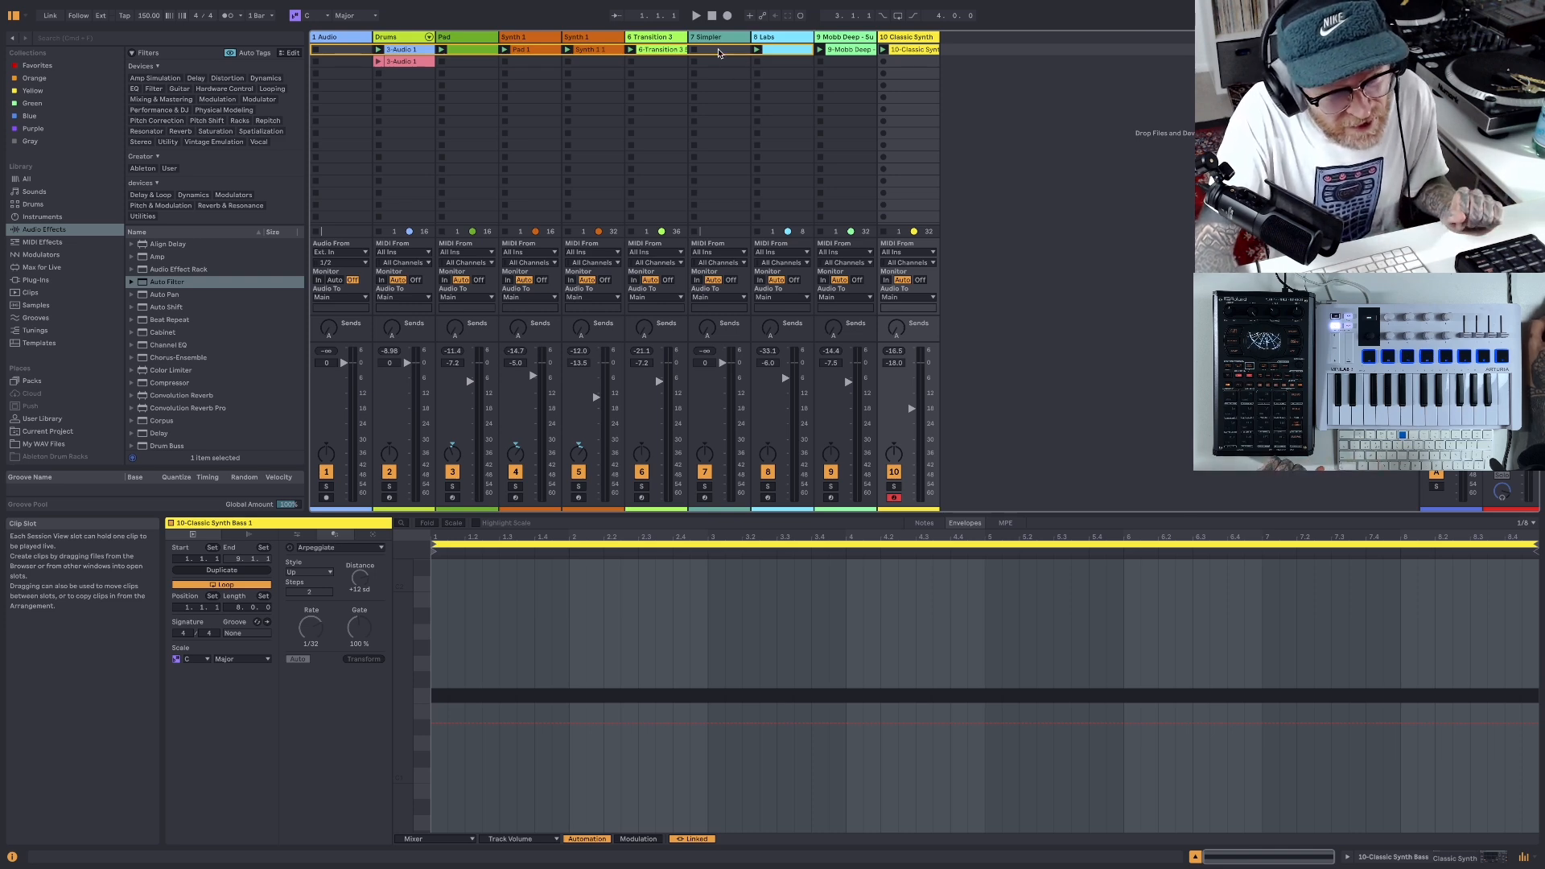
- Play the full beat and alternate between the two sliced clips on the Drums track to audition the drum variations
{"action": "left_click", "coordinate": [697, 17]}
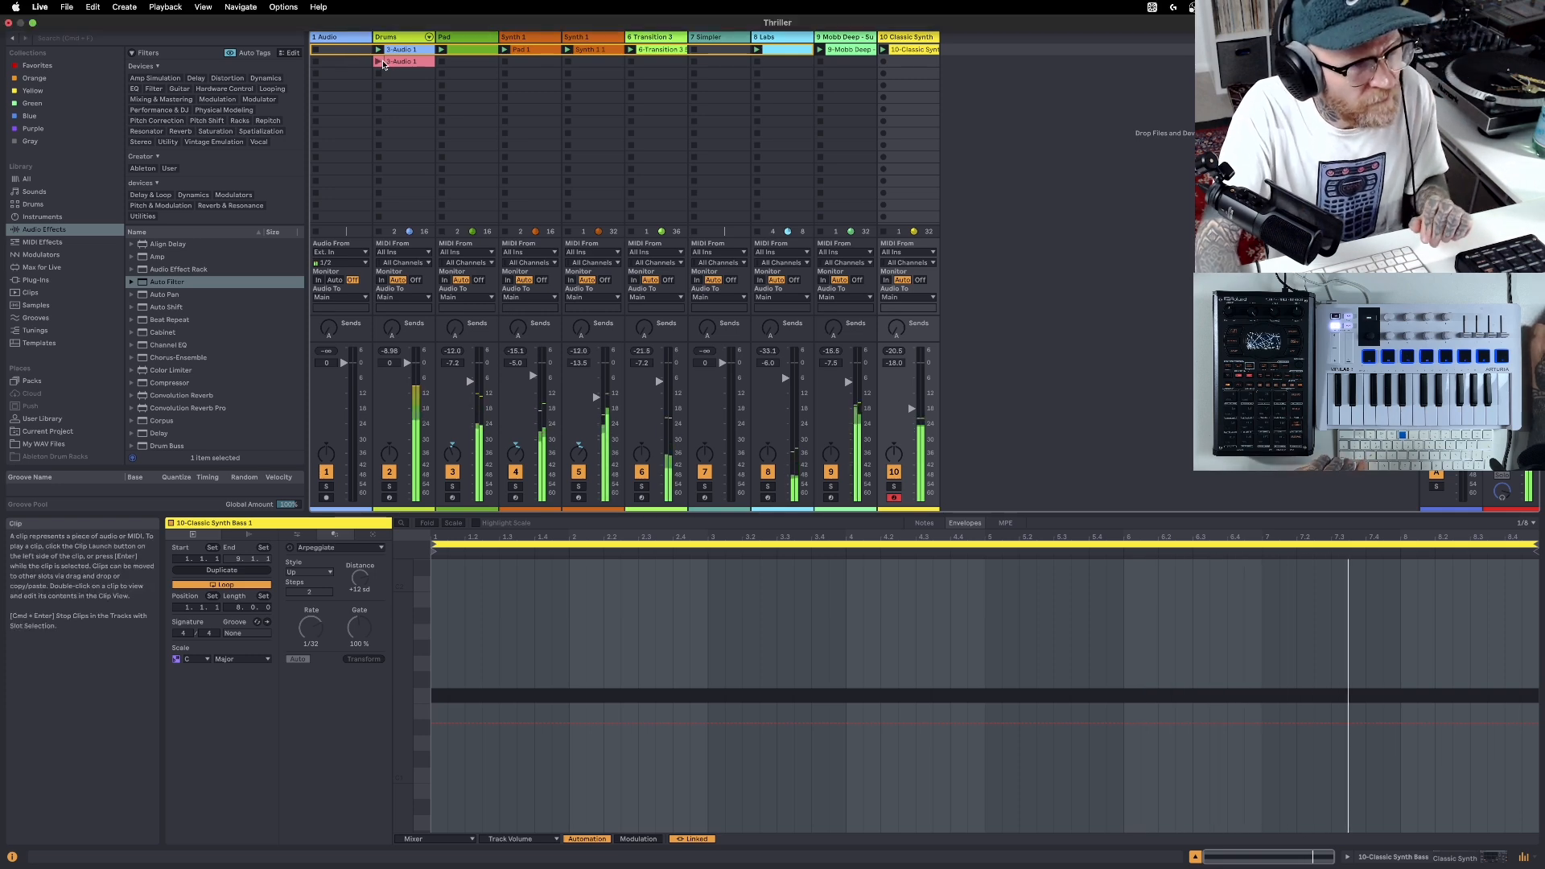
{"action": "left_click", "coordinate": [378, 62]}
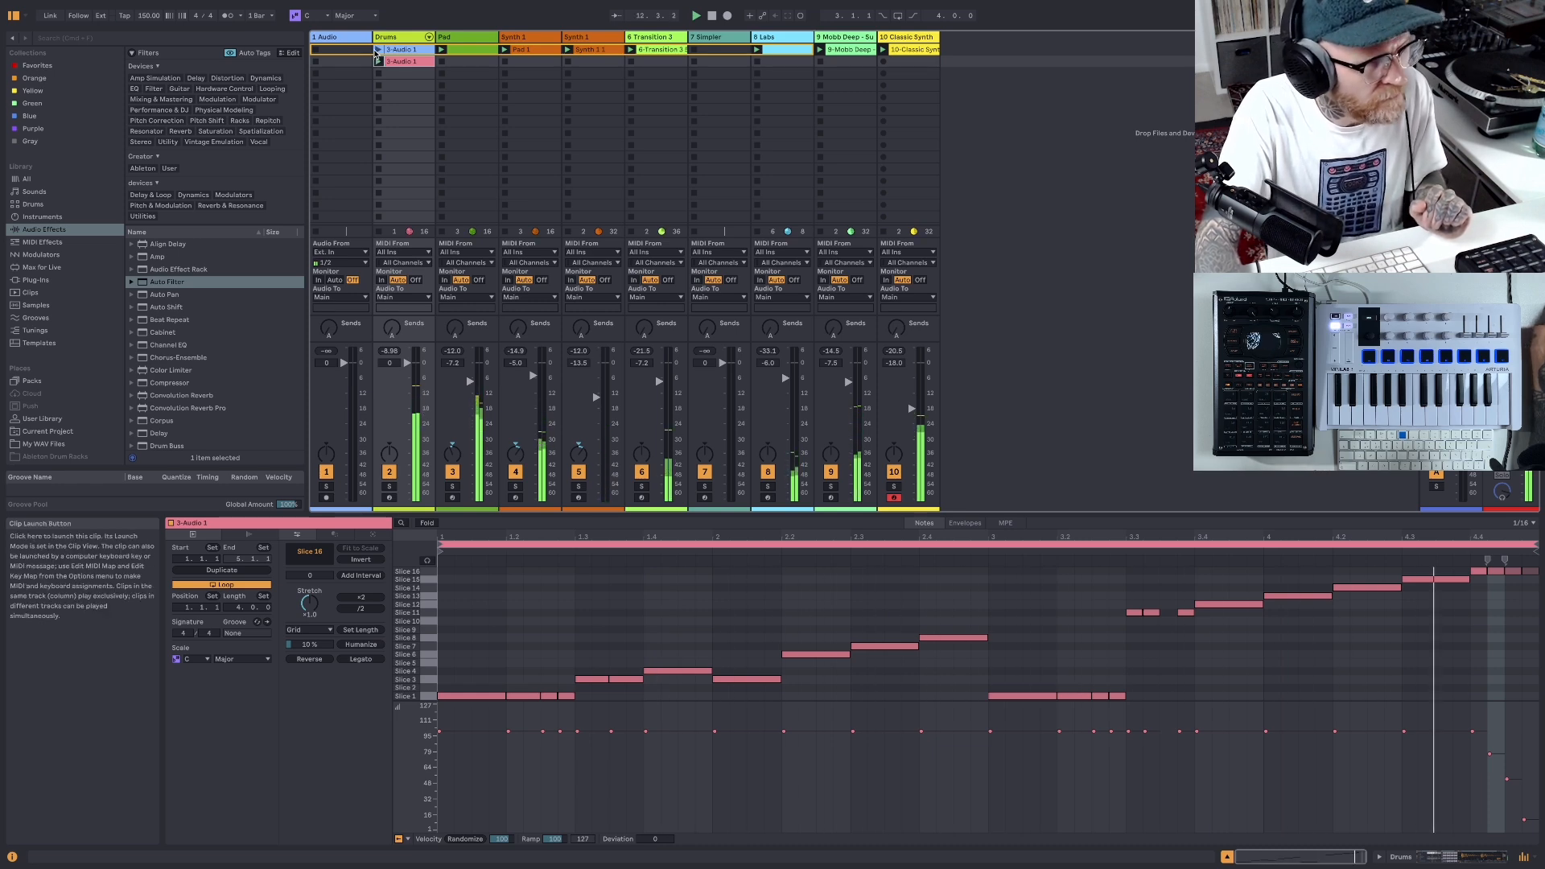
{"action": "left_click", "coordinate": [378, 50]}
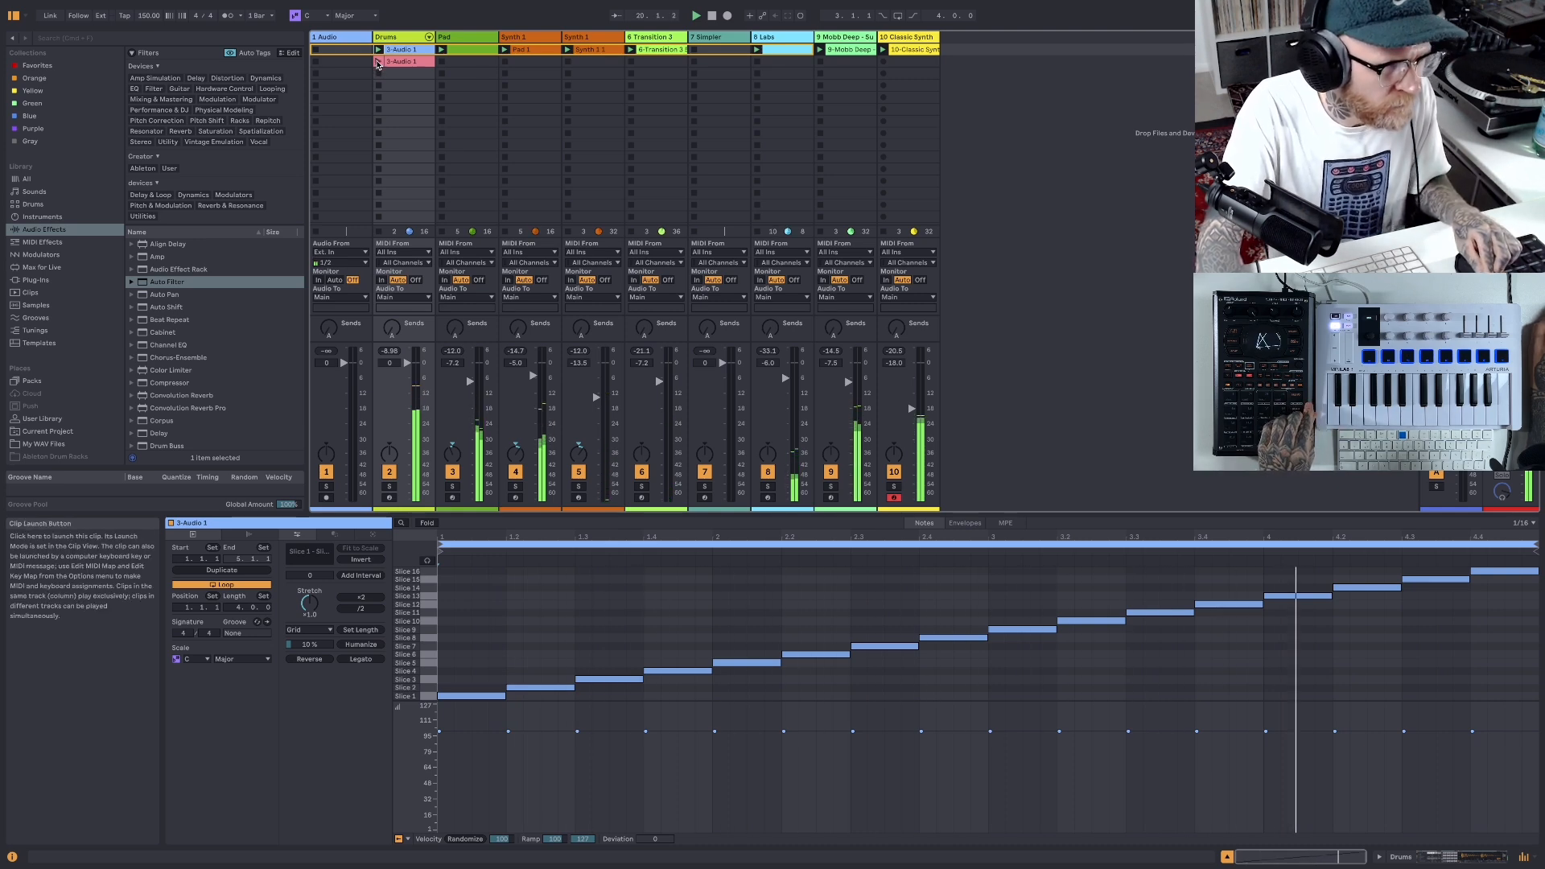
{"action": "left_click", "coordinate": [377, 62]}
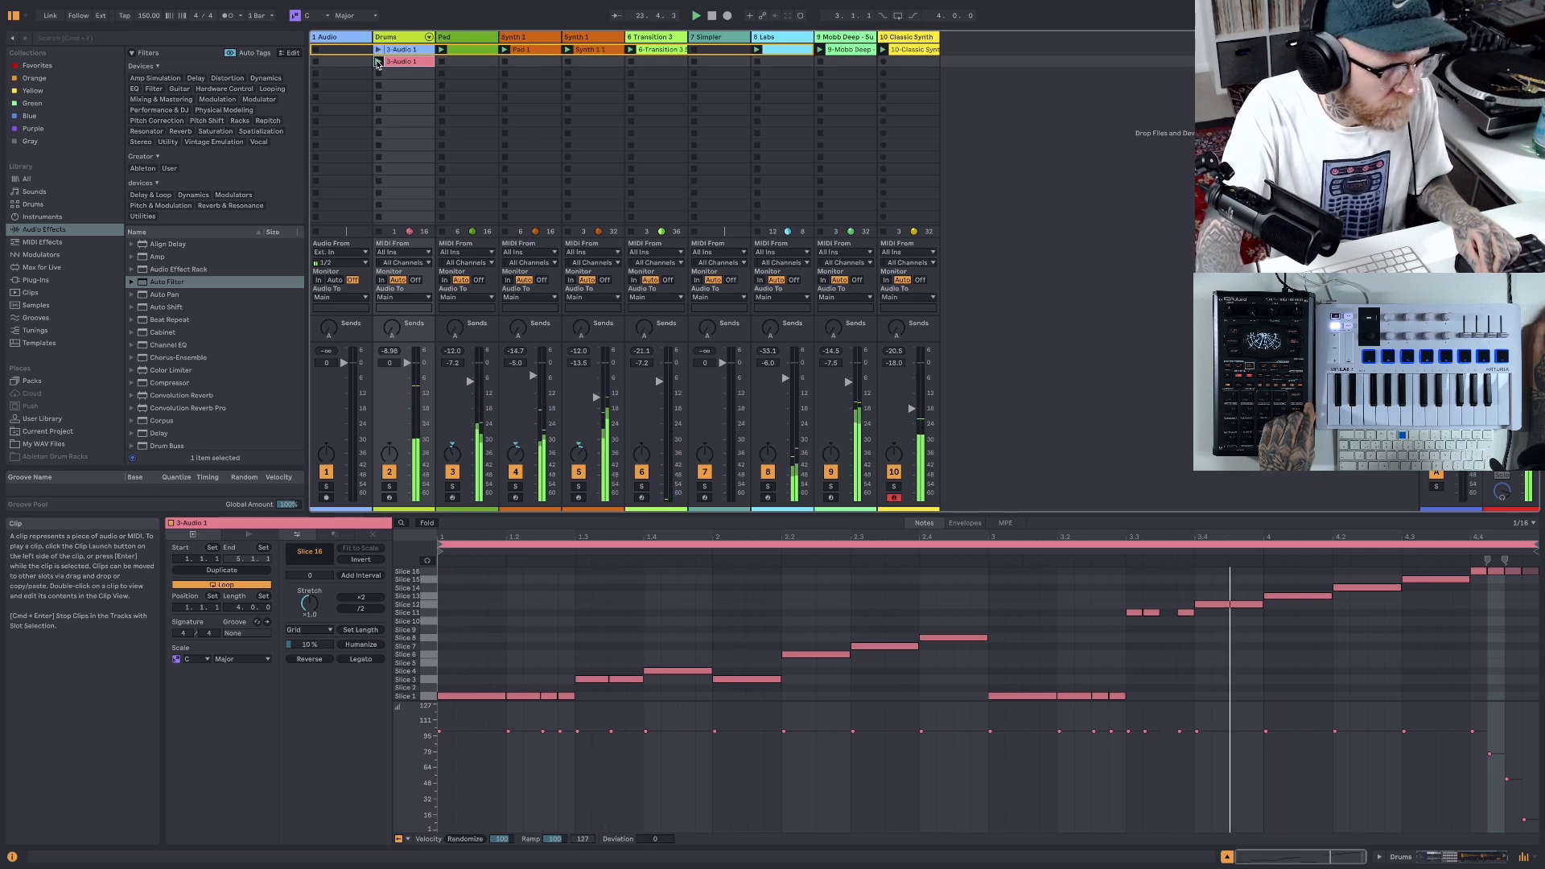
{"action": "left_click", "coordinate": [378, 50]}
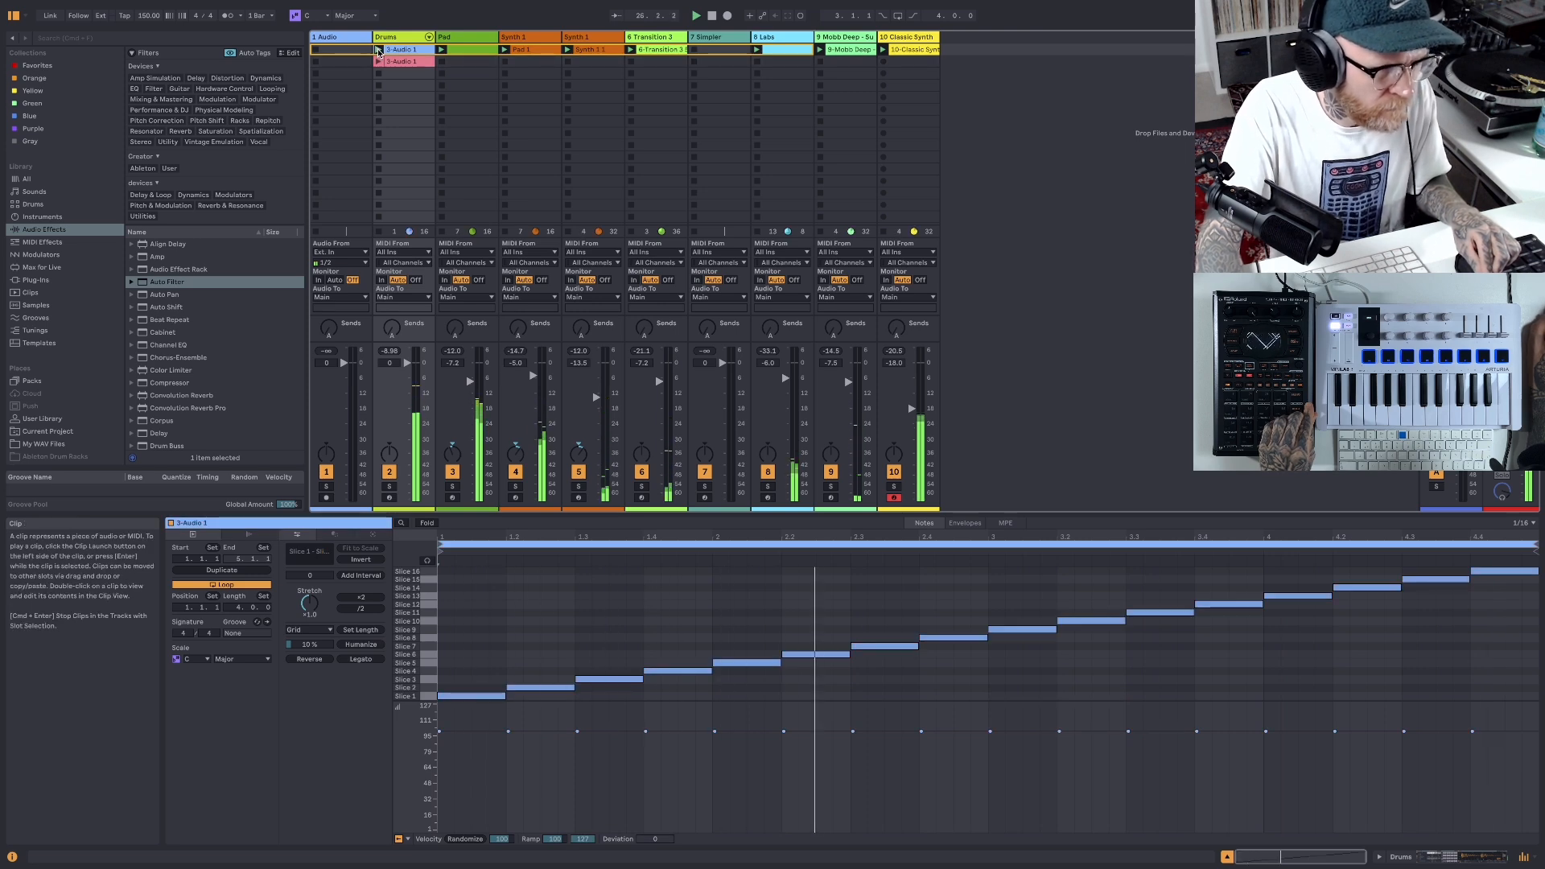
{"action": "left_click", "coordinate": [378, 59]}
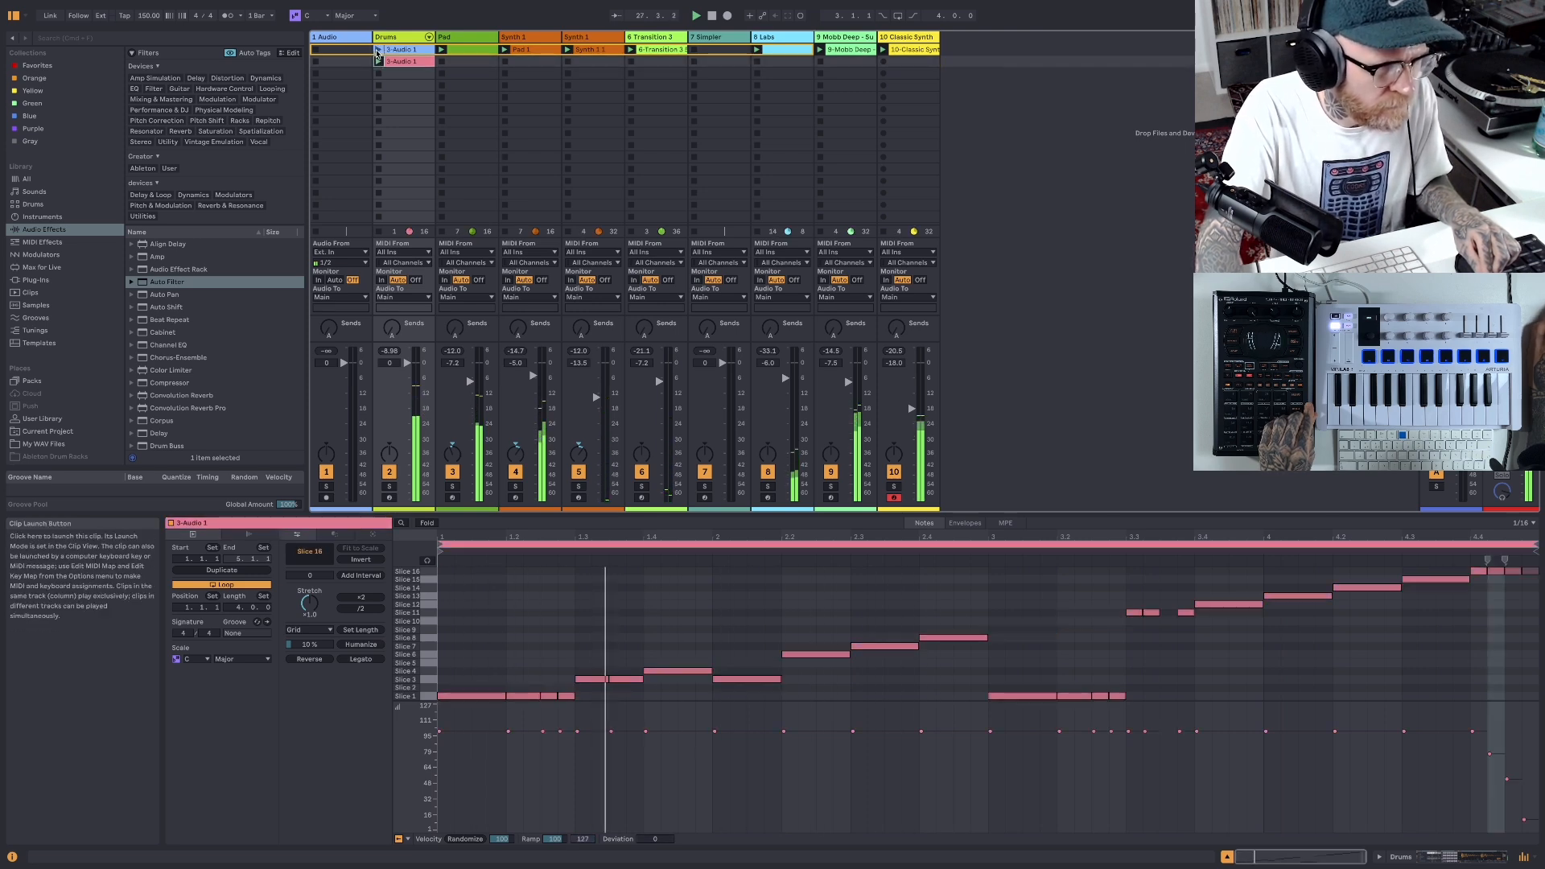
{"action": "left_click", "coordinate": [377, 51]}
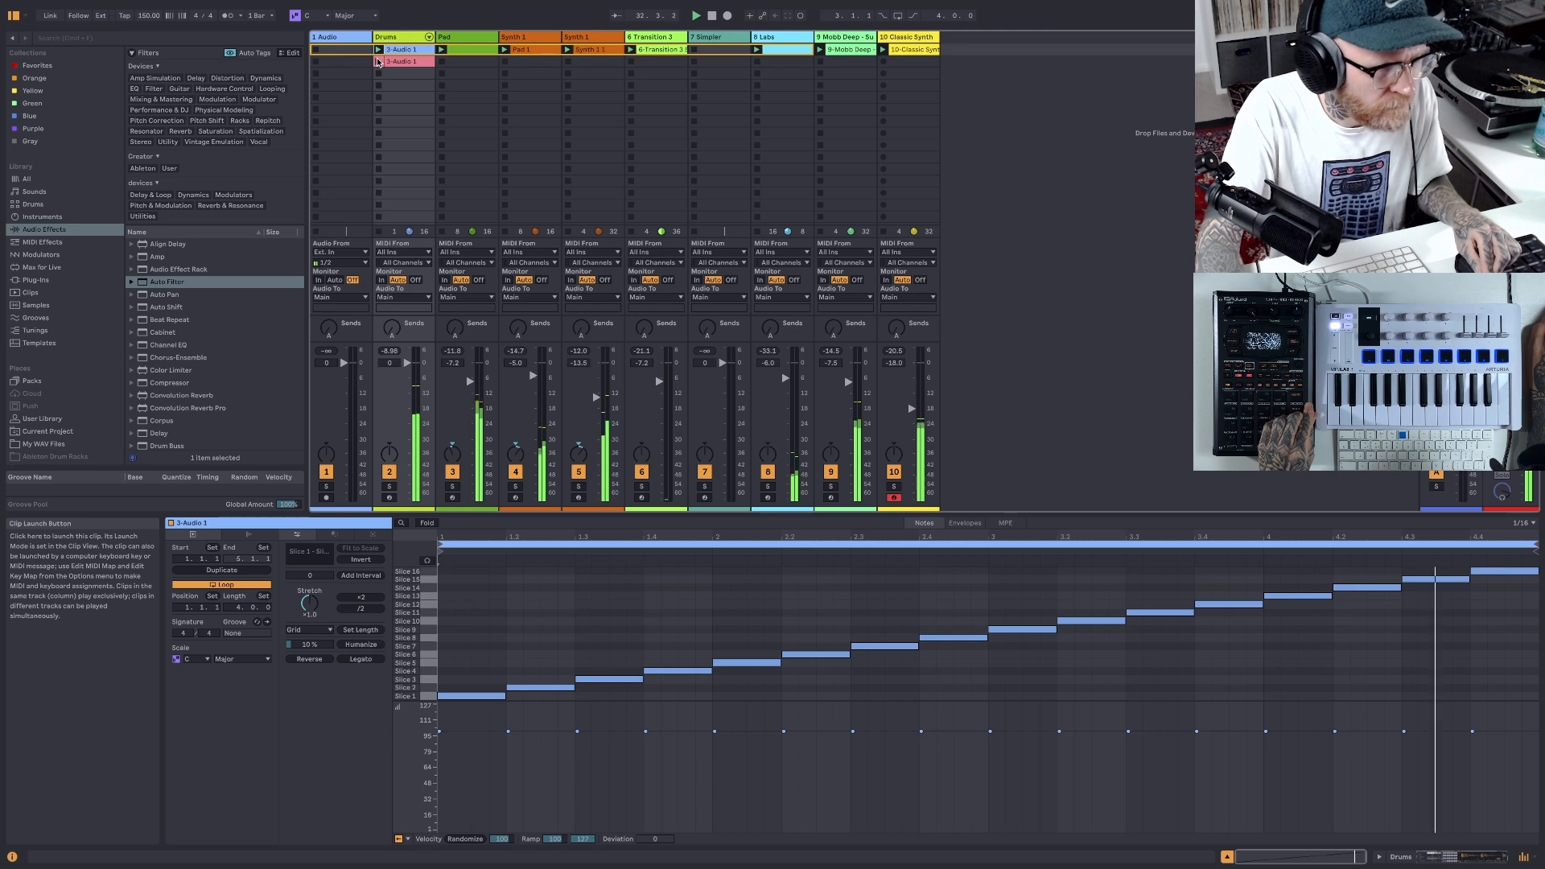
{"action": "left_click", "coordinate": [378, 62]}
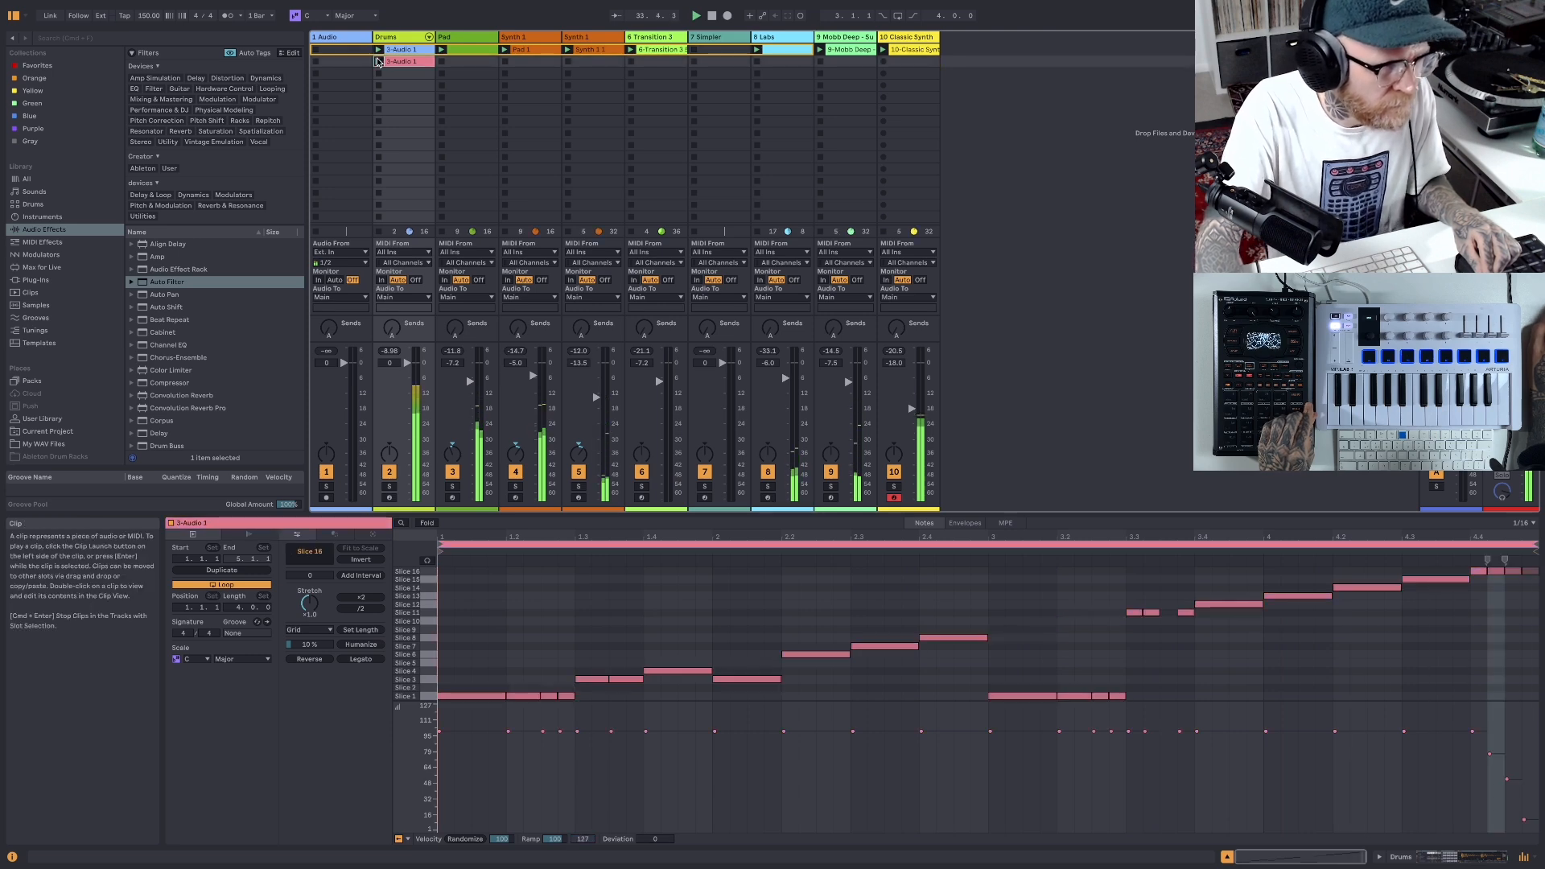
{"action": "left_click", "coordinate": [378, 49]}
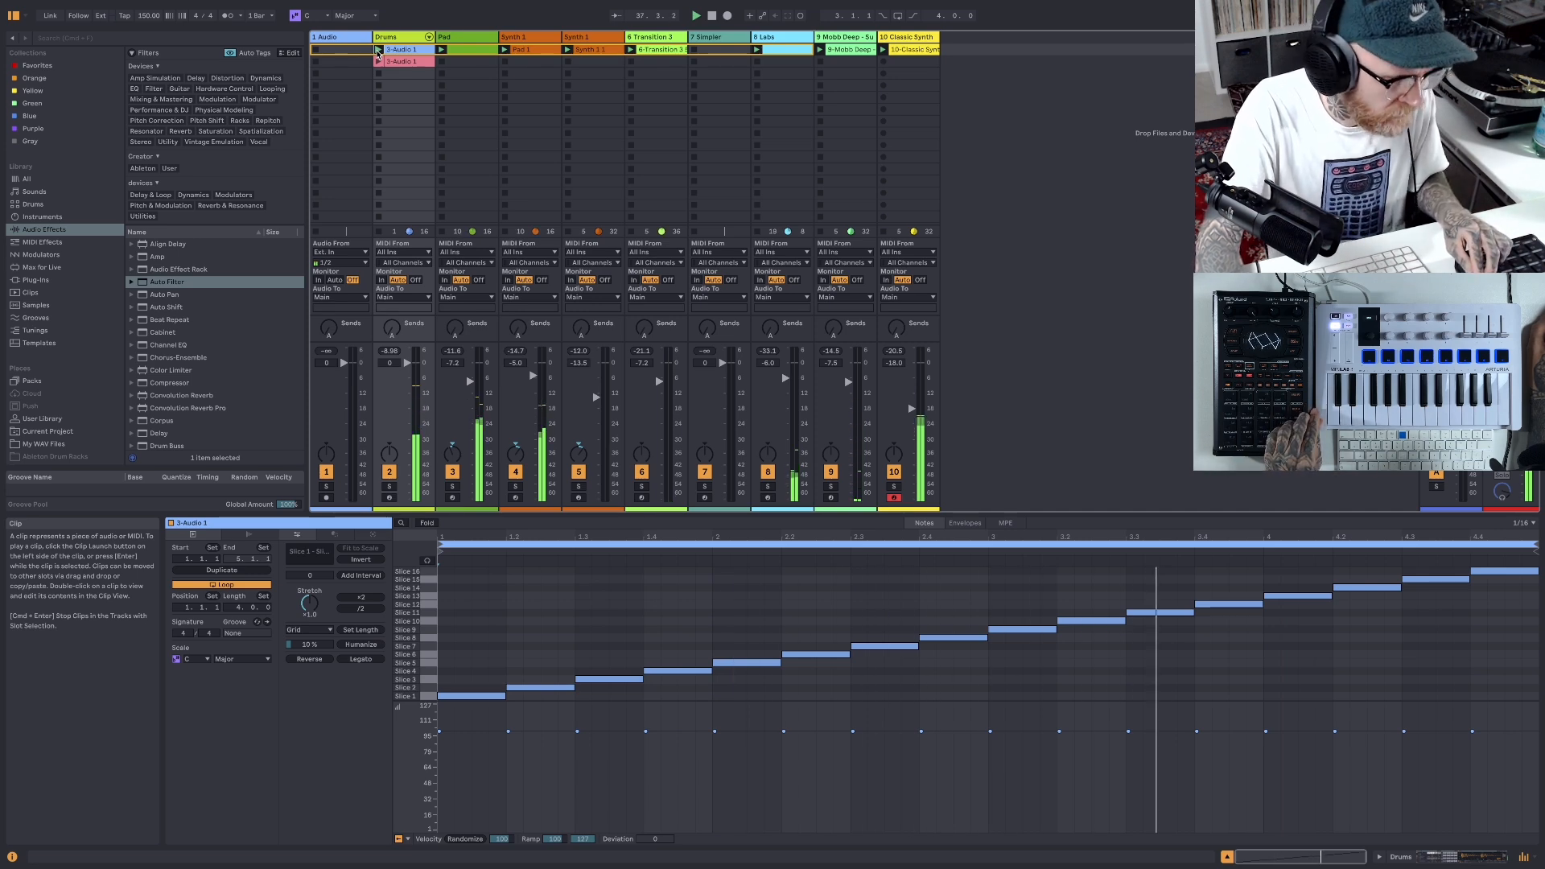
{"action": "left_click", "coordinate": [377, 61]}
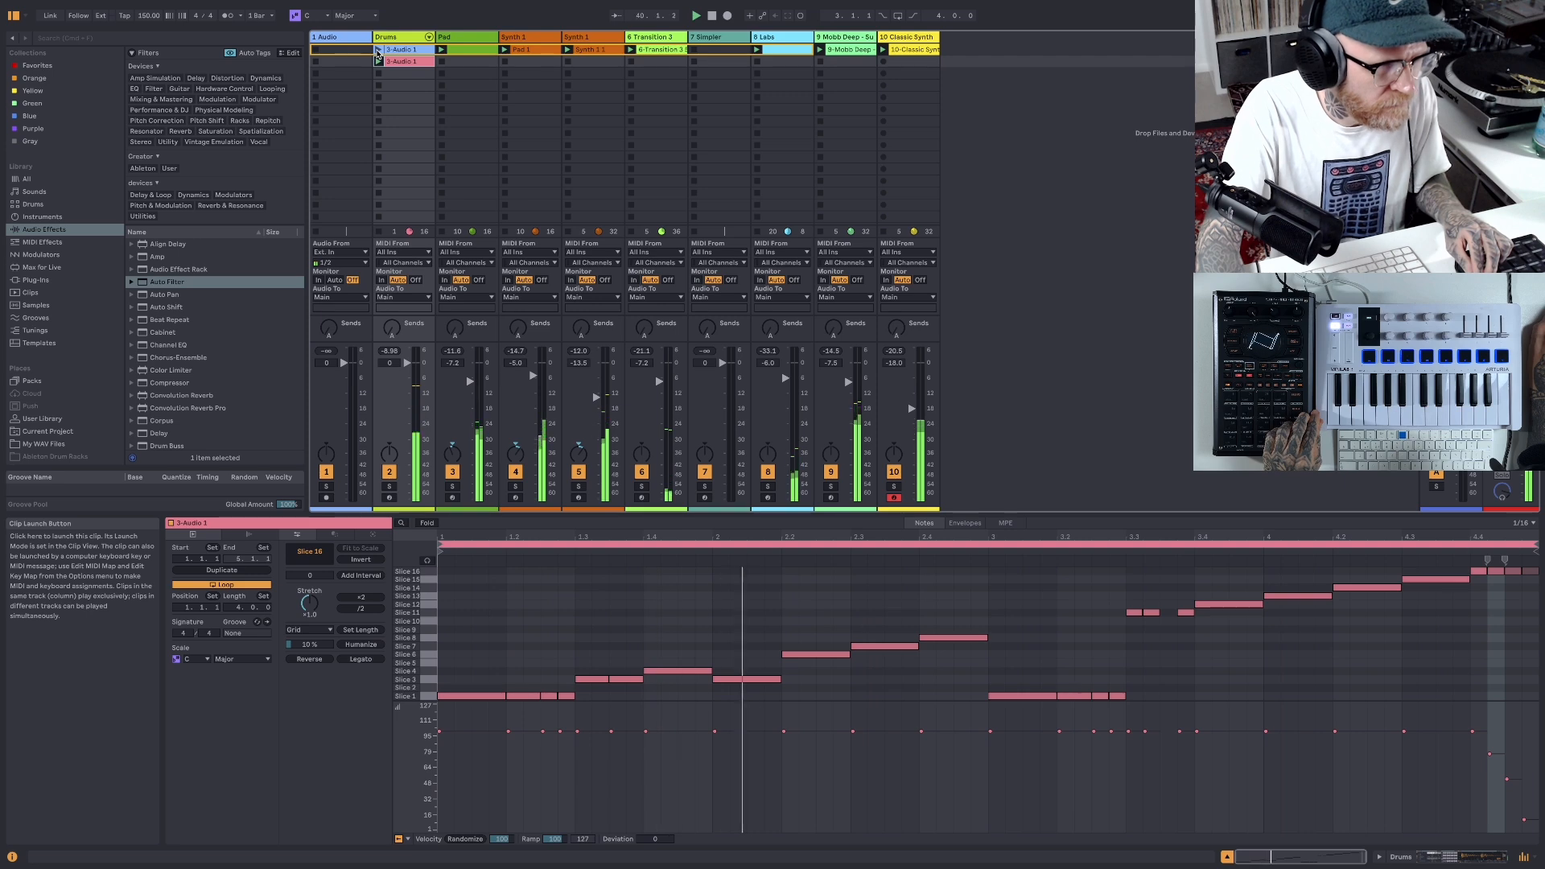
{"action": "left_click", "coordinate": [377, 51]}
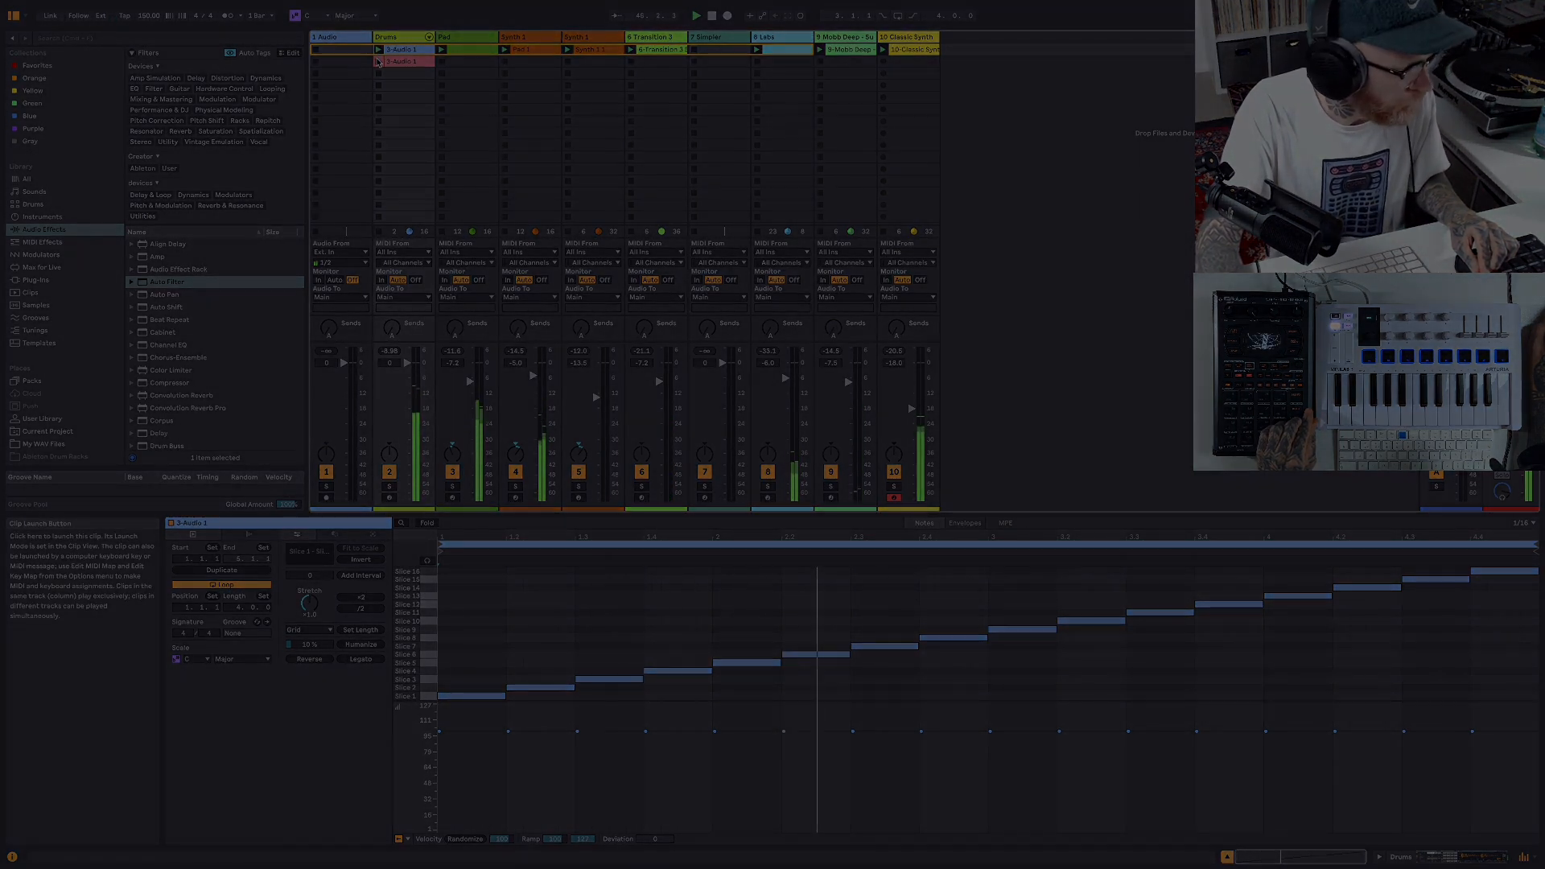
{"action": "left_click", "coordinate": [378, 62]}
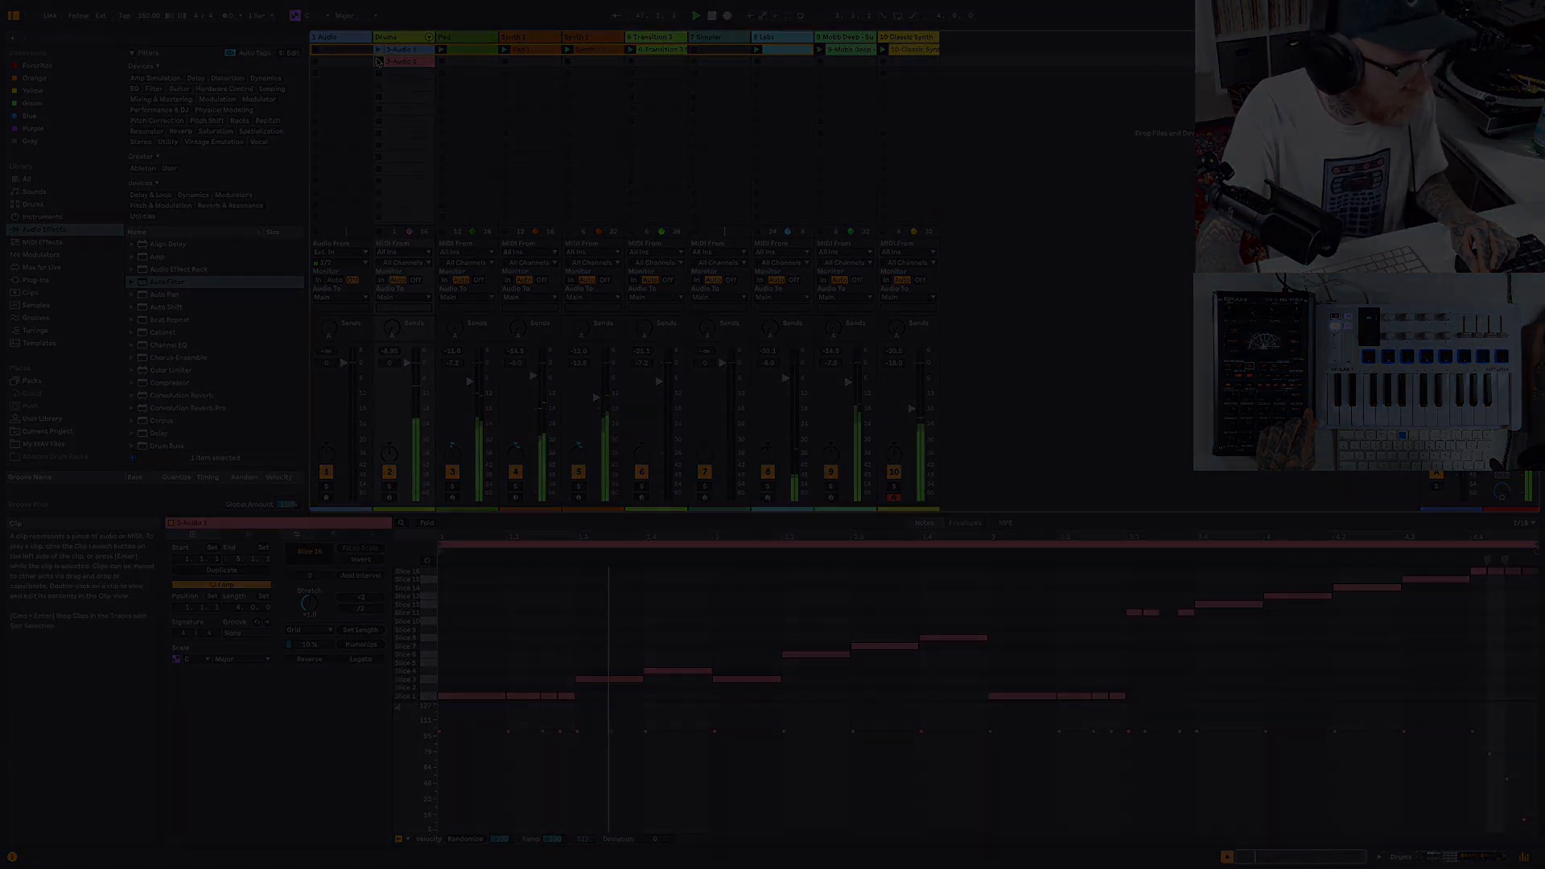